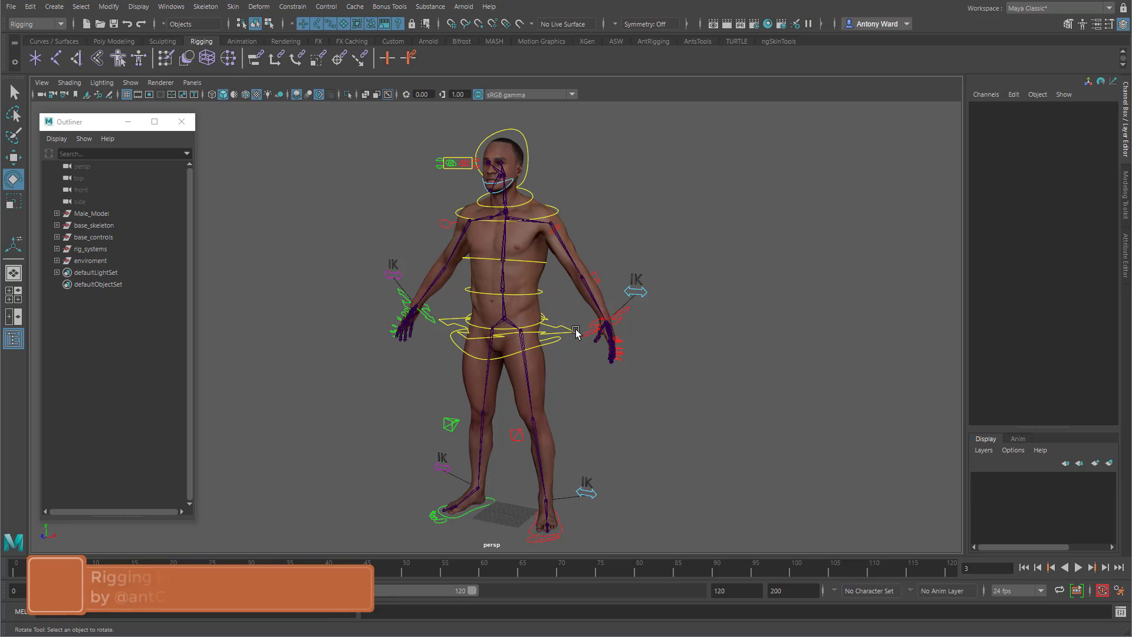
- Test the rig by moving the centre-of-gravity control, undoing that move, and trying the character's left hand control
click(549, 318)
drag(548, 318, 506, 346)
key(ctrl+z)
key(w)
key(ctrl+z)
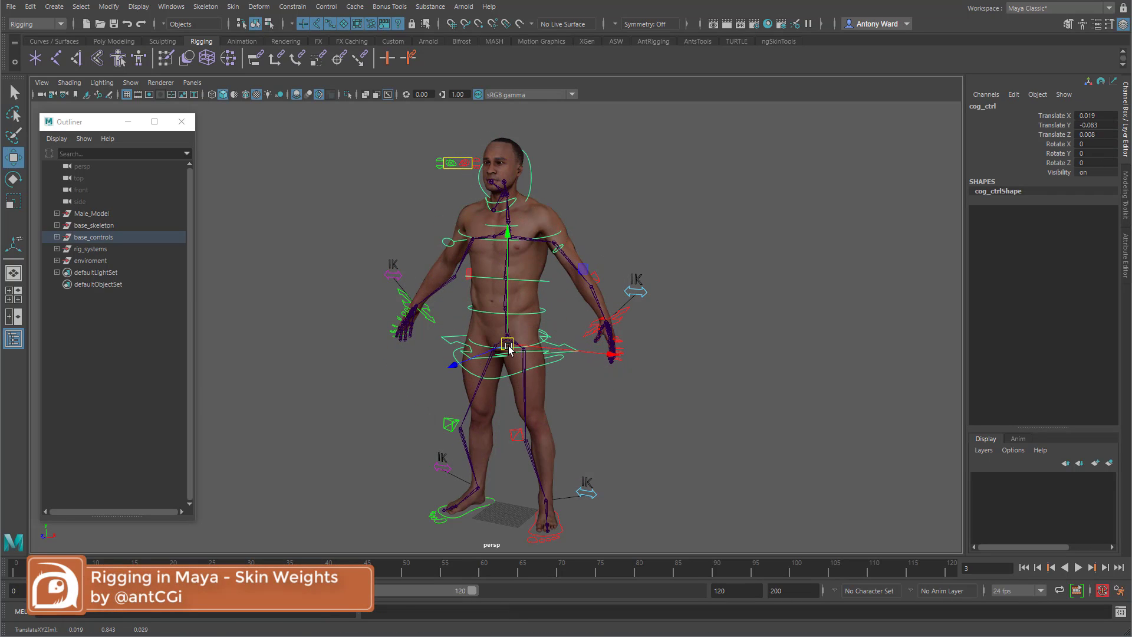
scroll(624, 330, up, 5)
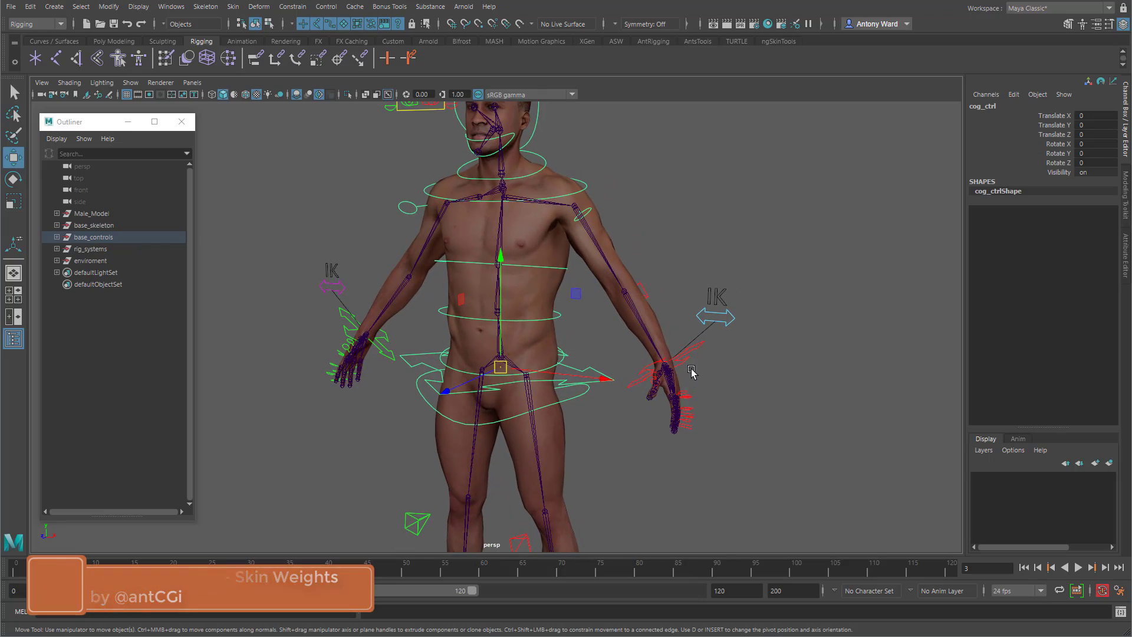
click(664, 370)
drag(664, 371, 665, 311)
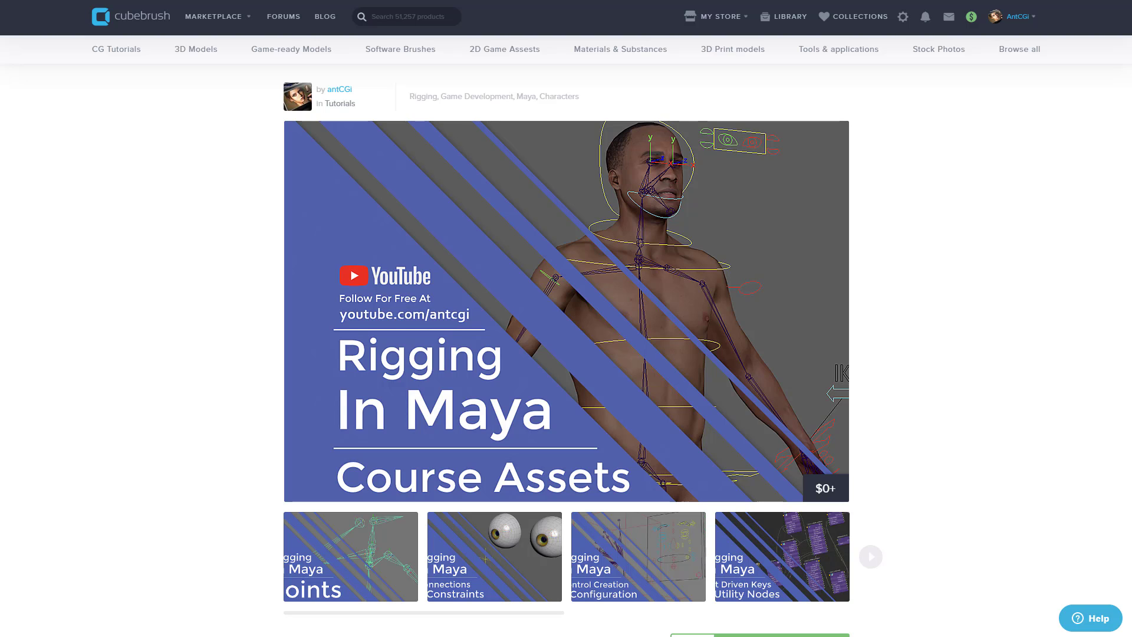
- Switch to the Cubebrush web page for Rigging In Maya Assets and read through the product details and video list
scroll(566, 336, down, 1)
scroll(566, 336, down, 2)
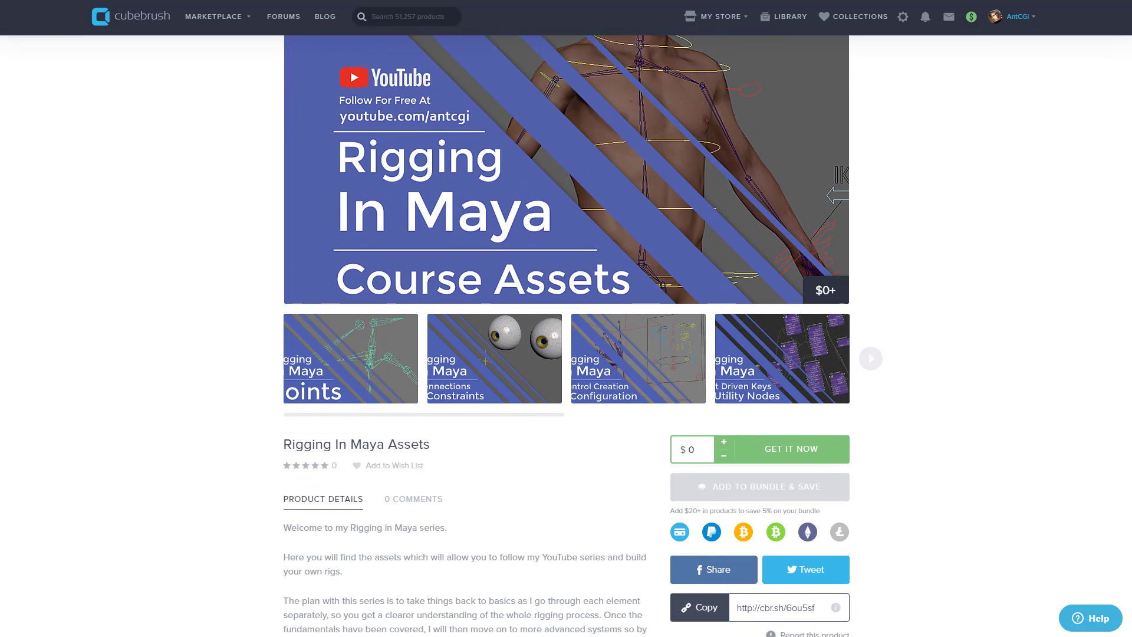
scroll(566, 336, down, 2)
scroll(566, 336, down, 2)
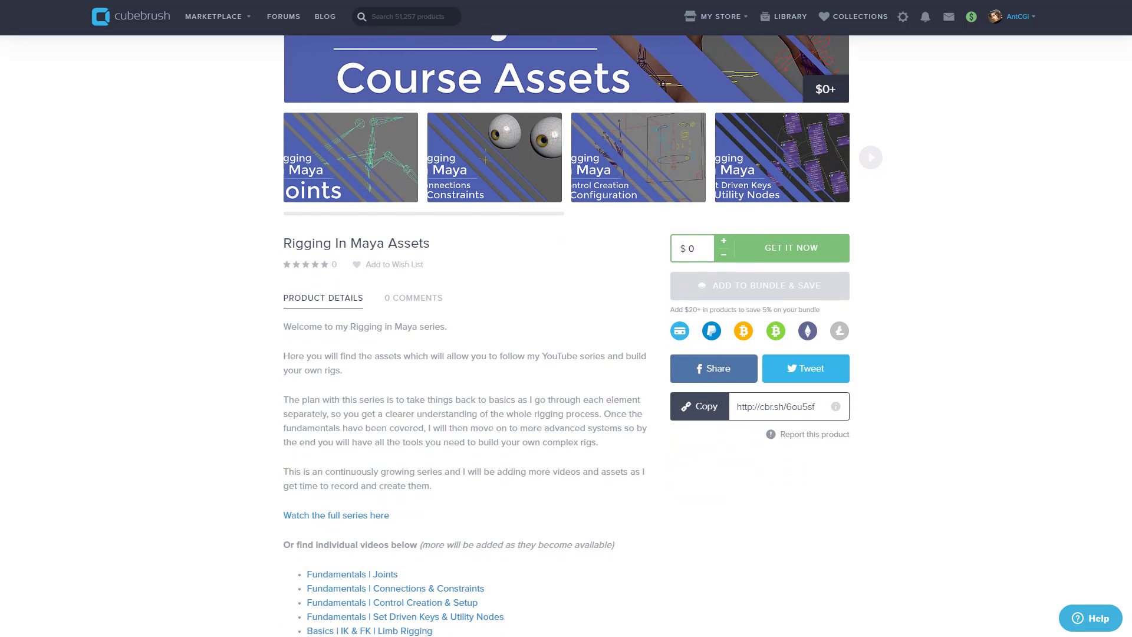
scroll(566, 336, down, 2)
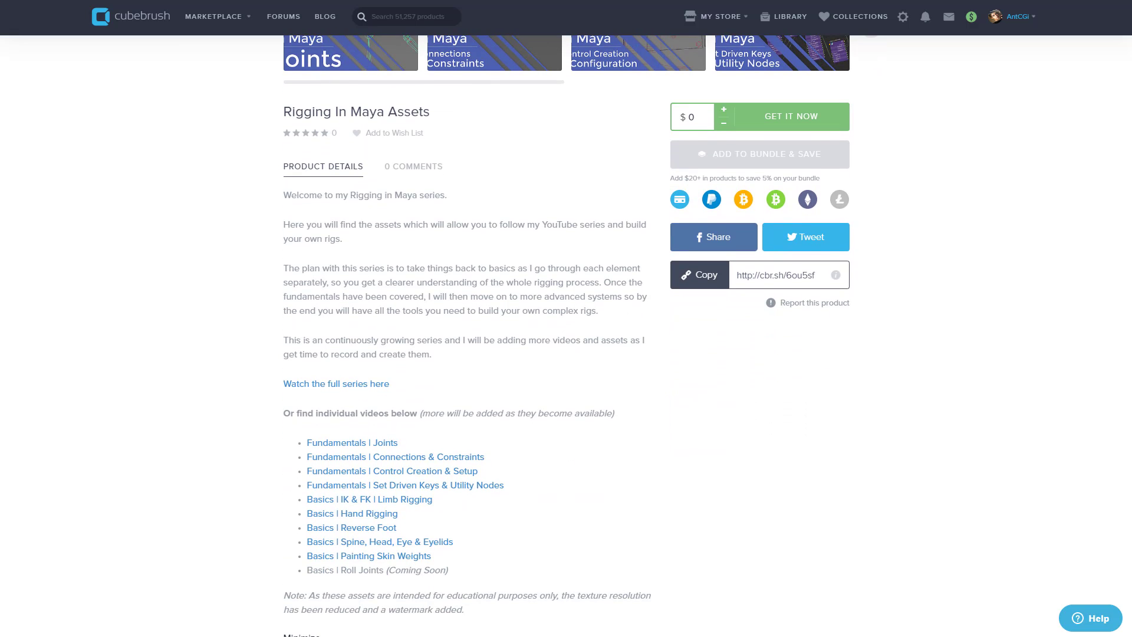
scroll(566, 336, down, 2)
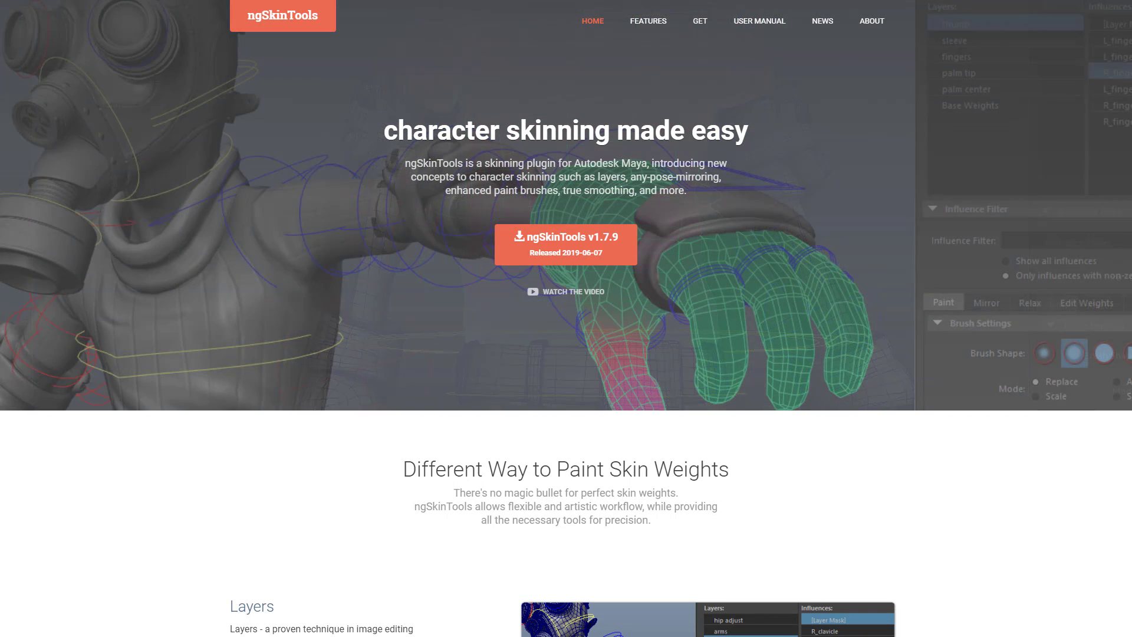
- Read the ngSkinTools home page, covering its layers, smoothing weights, mirroring and compatibility sections
scroll(1078, 528, down, 1)
scroll(1078, 528, down, 3)
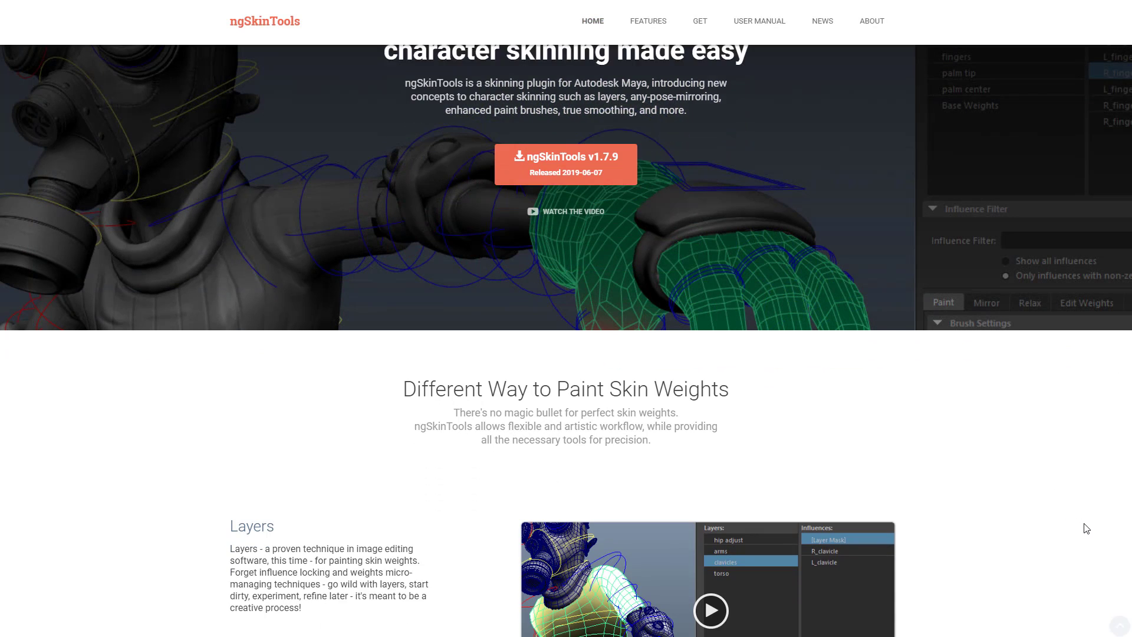
scroll(1086, 529, down, 1)
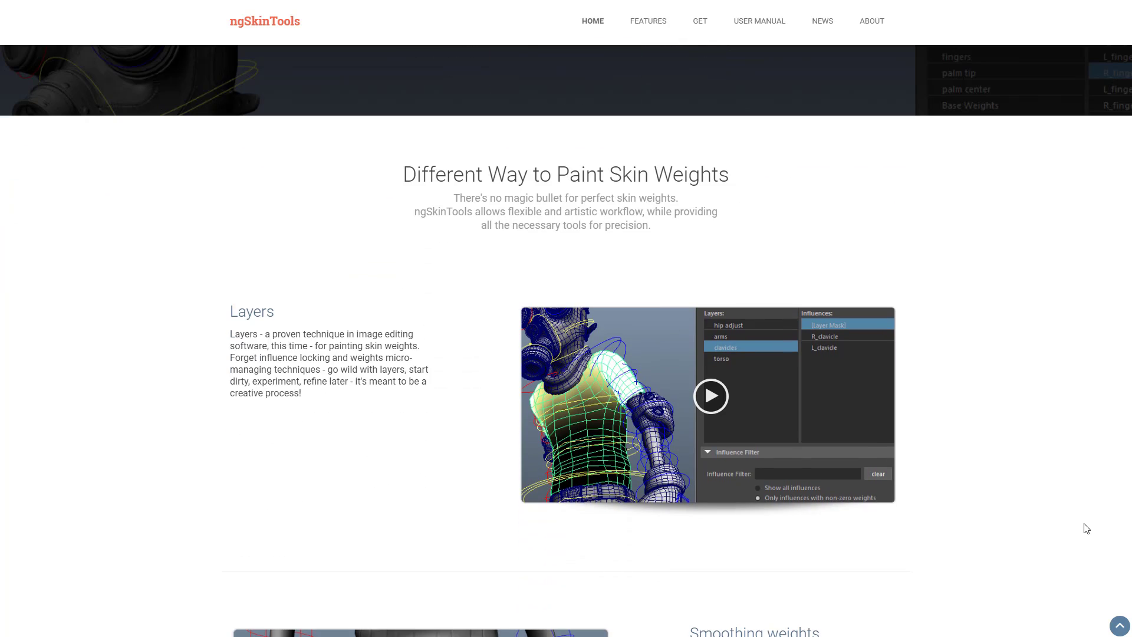
scroll(1086, 529, down, 1)
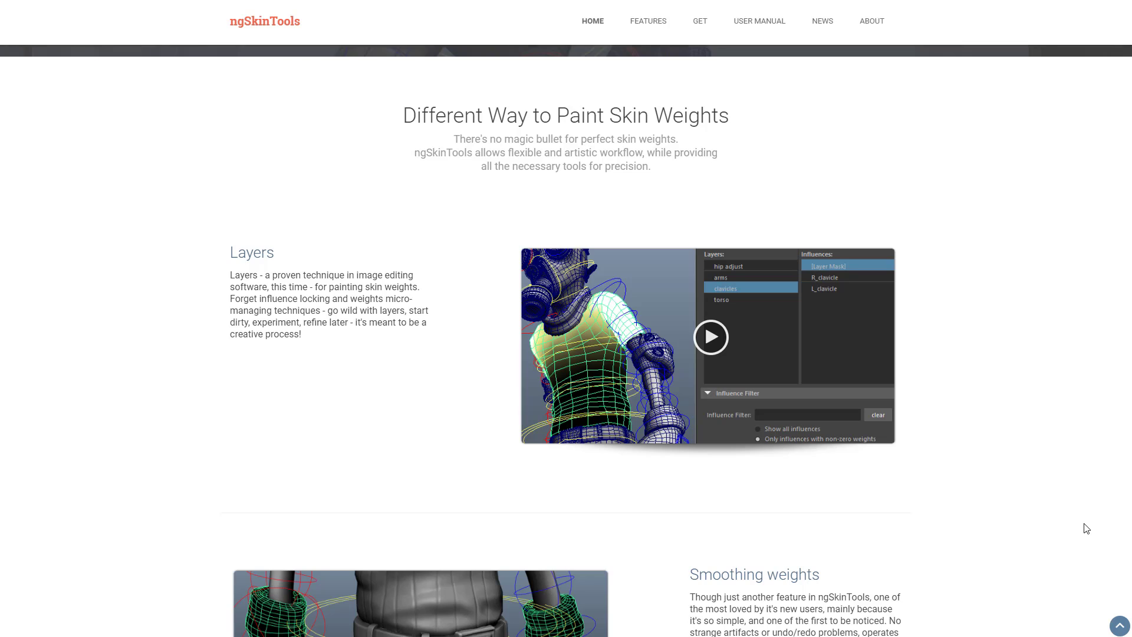
scroll(1086, 528, down, 3)
scroll(1086, 528, down, 2)
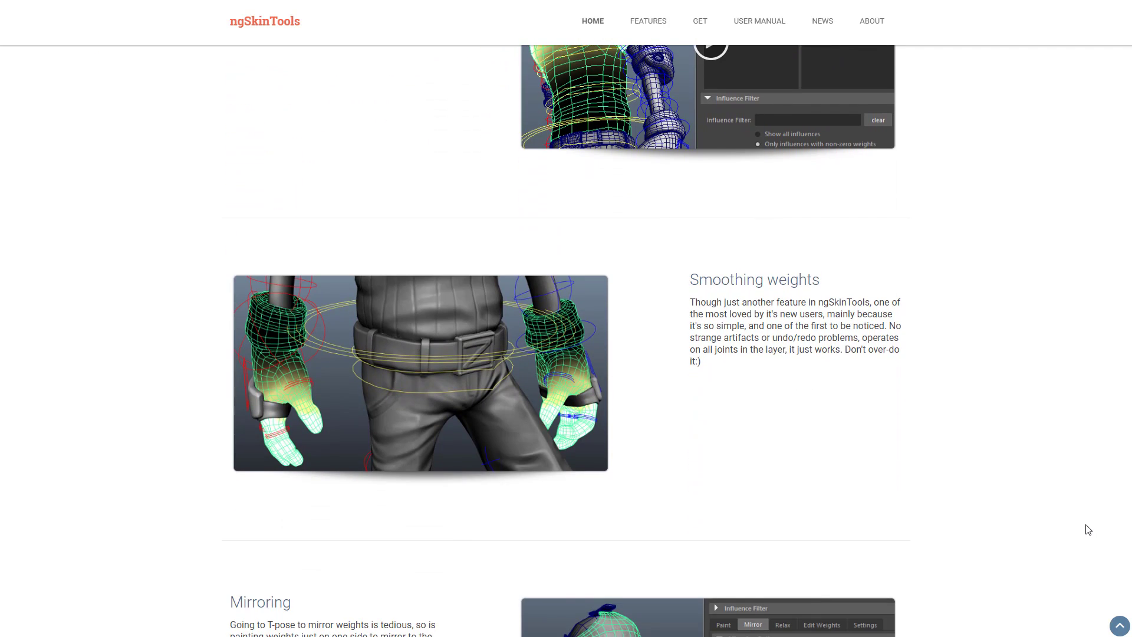
scroll(1088, 529, down, 5)
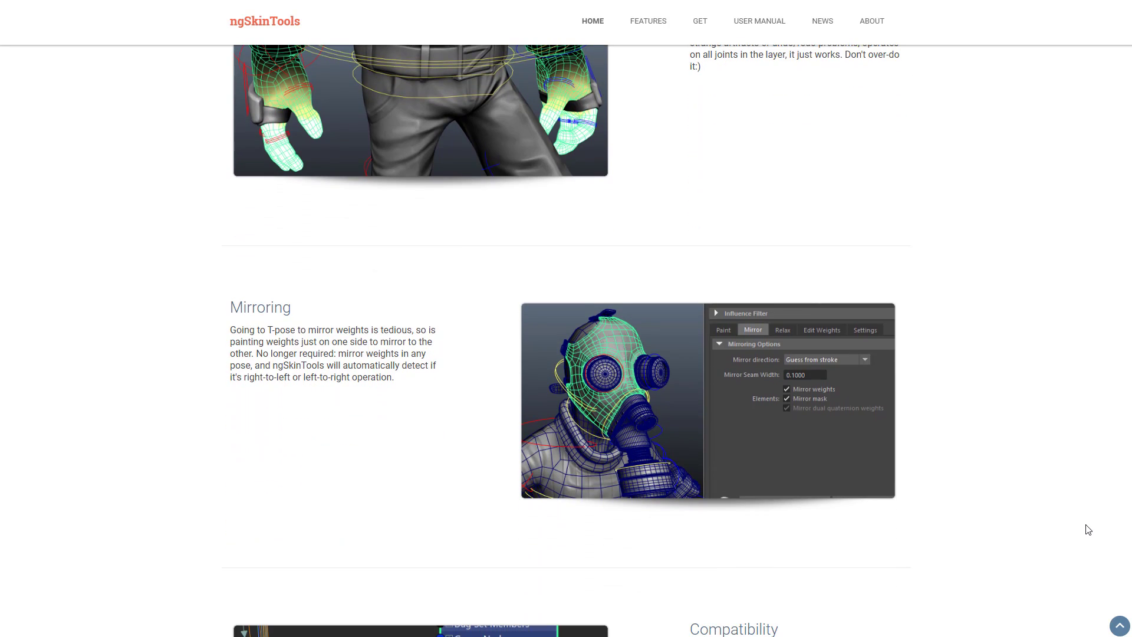
scroll(1088, 529, down, 6)
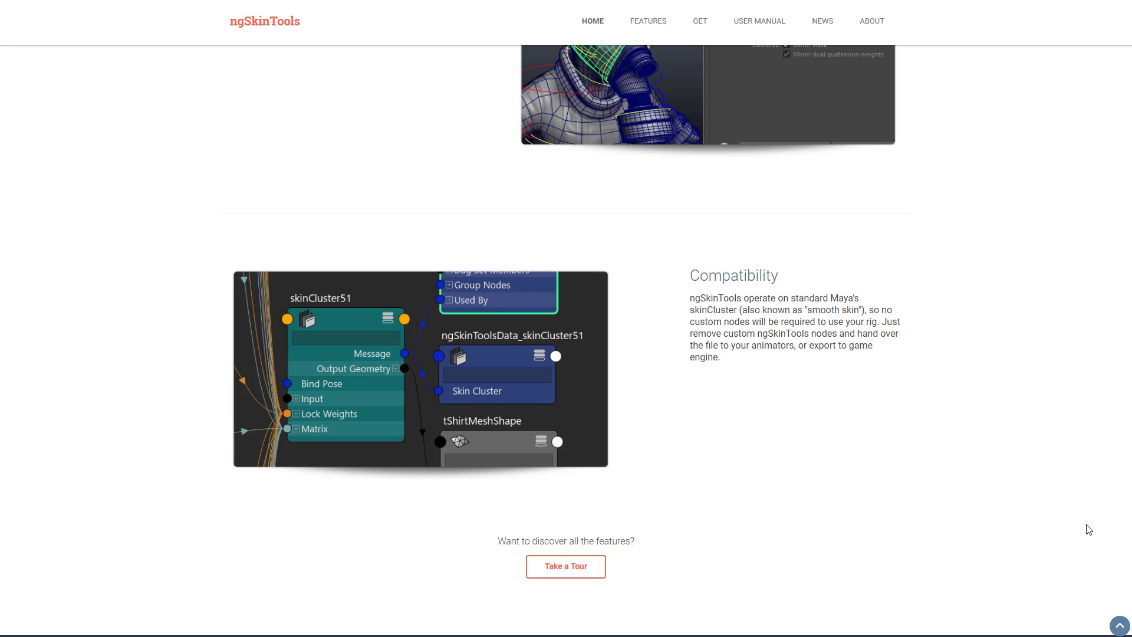
scroll(1088, 529, down, 1)
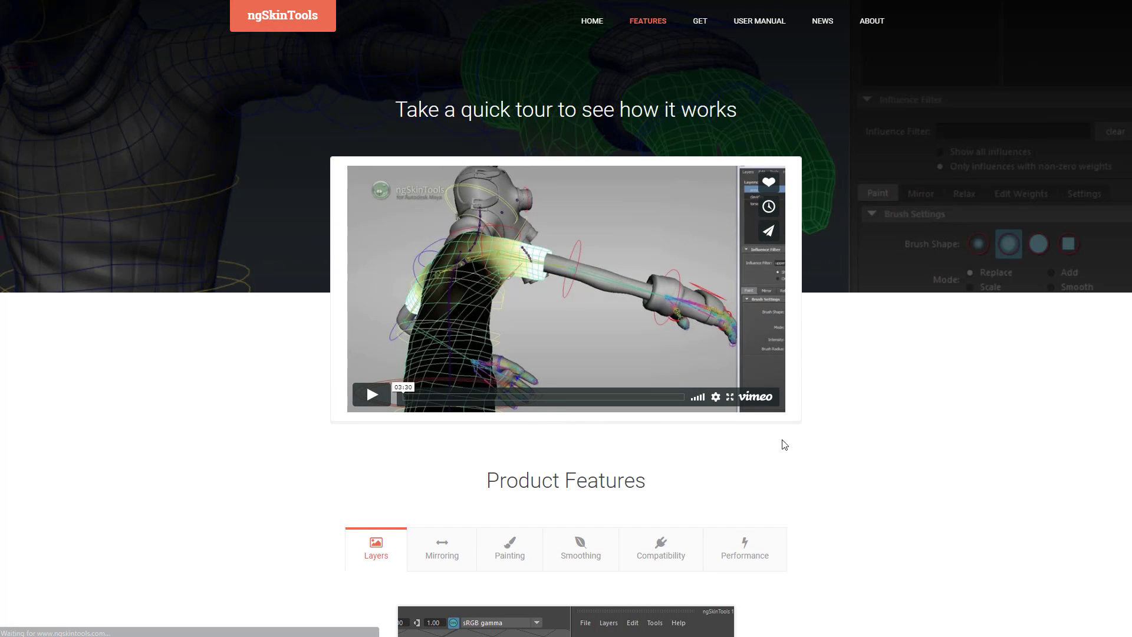
- Review the Layers, Mirroring, Painting, Smoothing, Compatibility and Performance descriptions under Product Features on the ngSkinTools site
scroll(926, 440, down, 7)
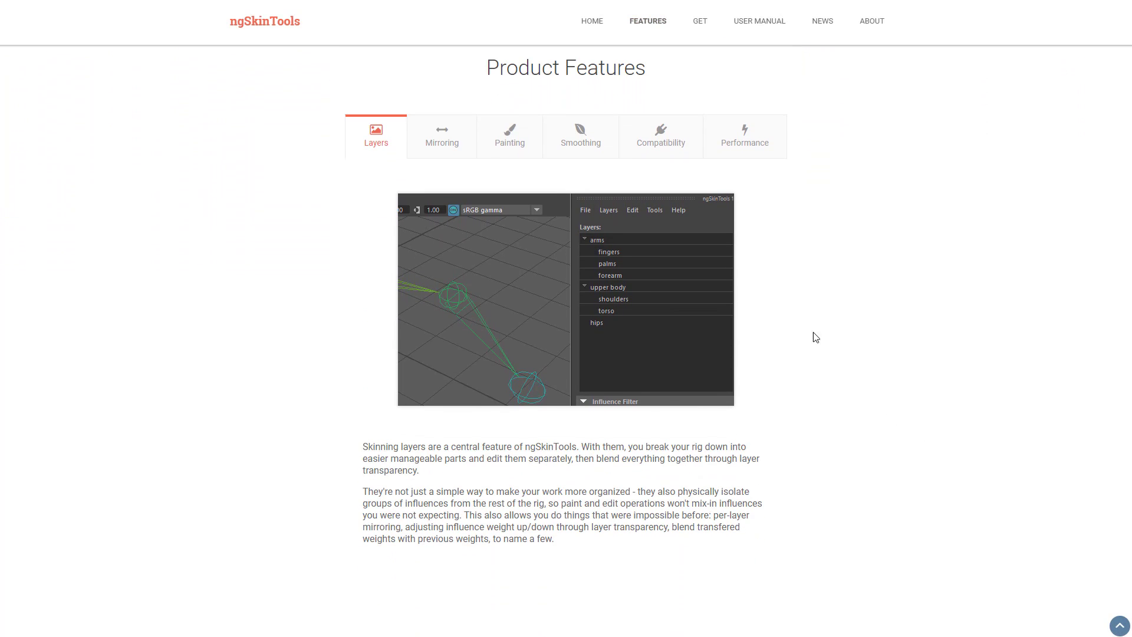
click(451, 145)
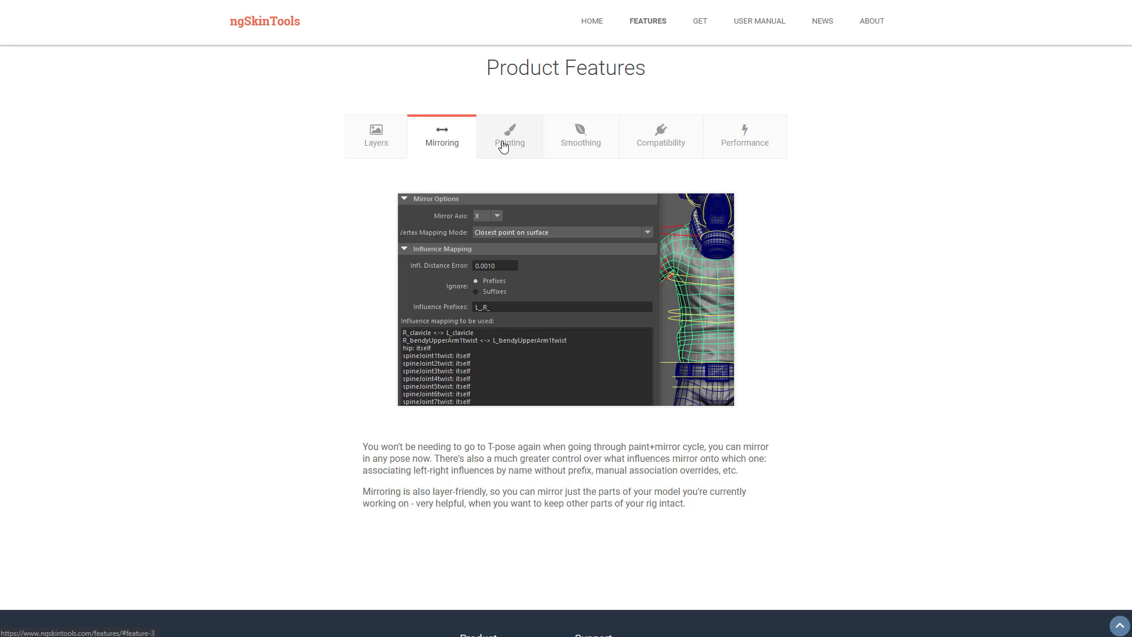
click(503, 146)
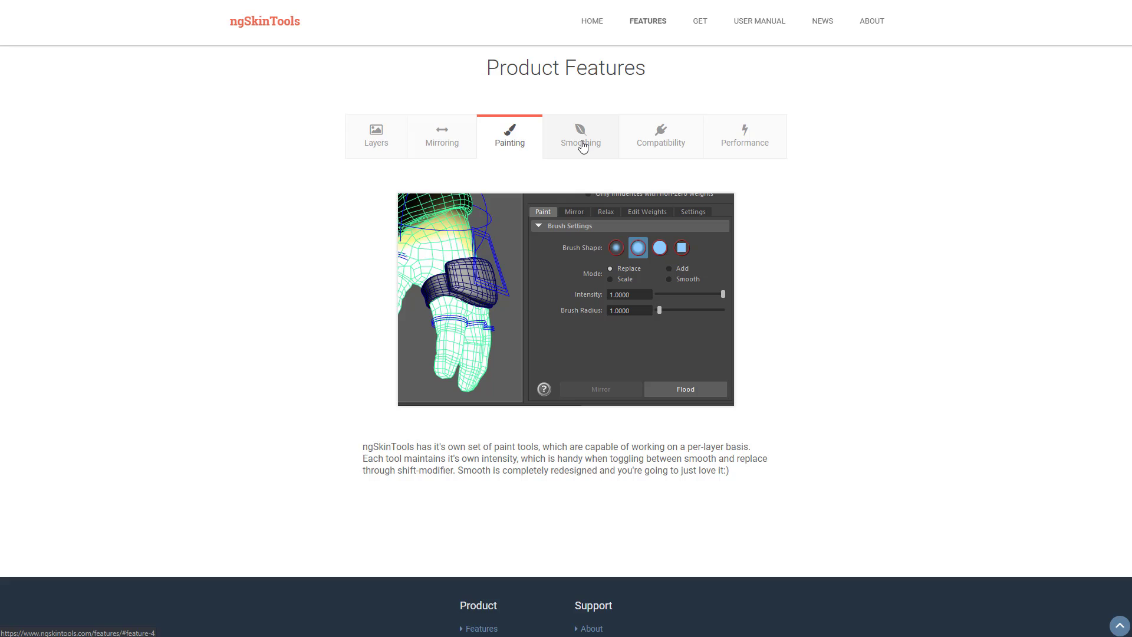
click(582, 146)
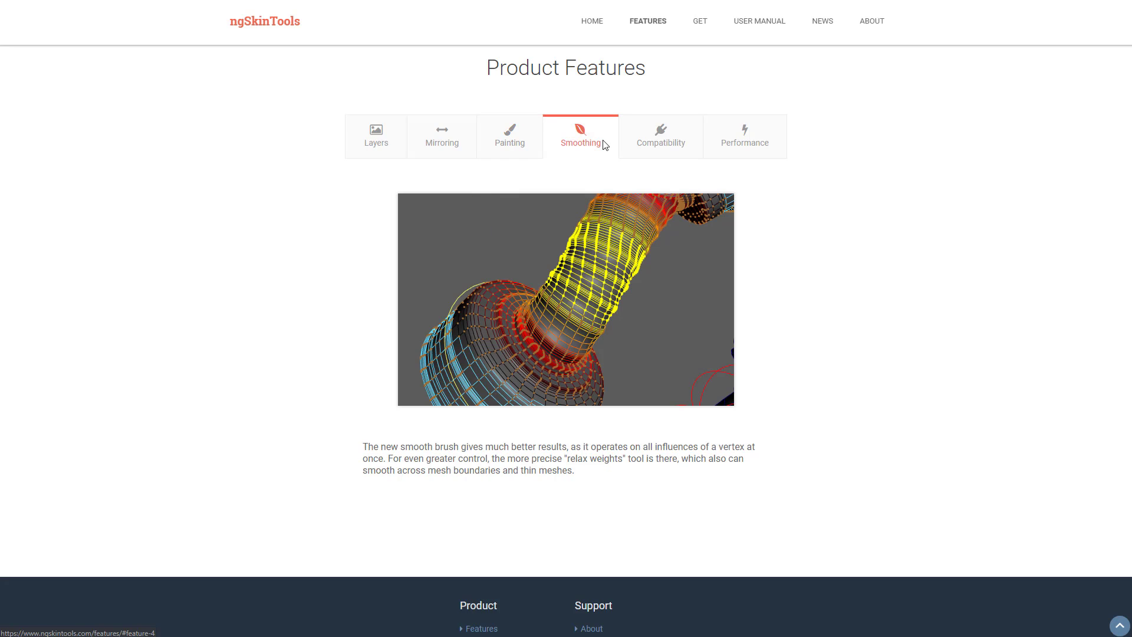
click(677, 146)
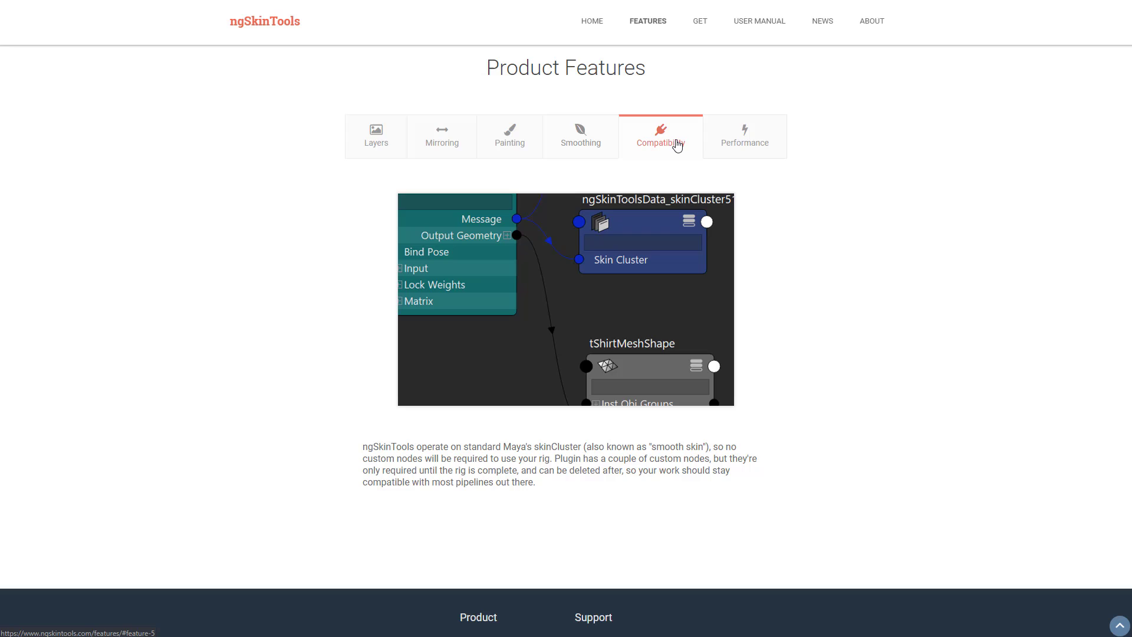
click(767, 146)
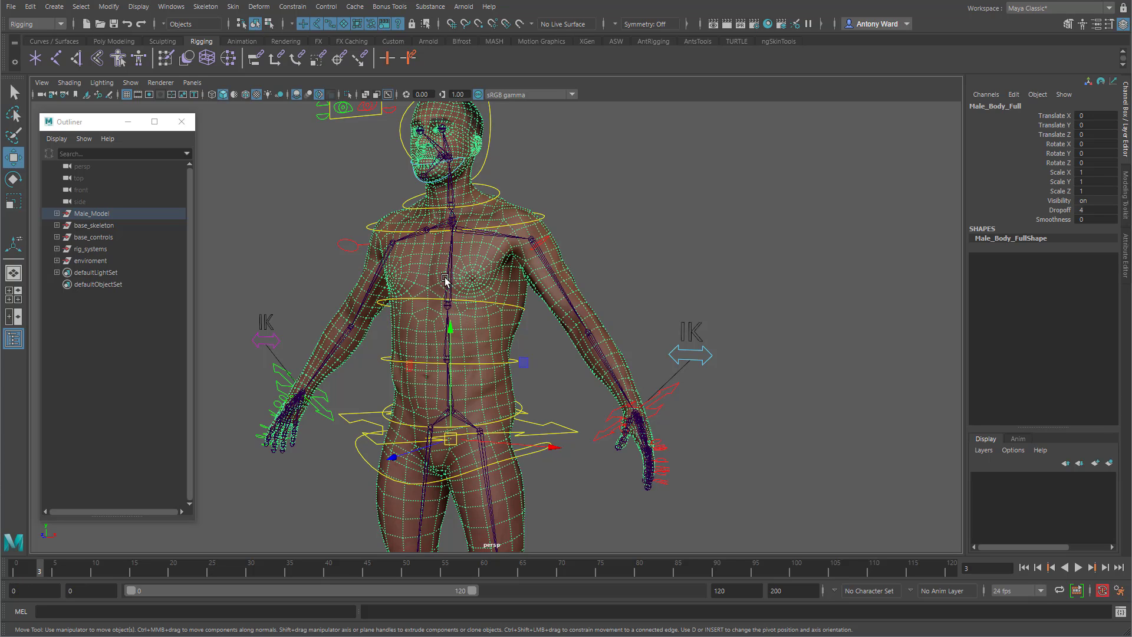
- Back in Maya, select the skeleton's root joint cog together with the Male_Body_Full mesh
alt+drag(740, 377, 543, 312)
alt+middle_drag(533, 286, 508, 330)
alt+right_drag(507, 331, 614, 313)
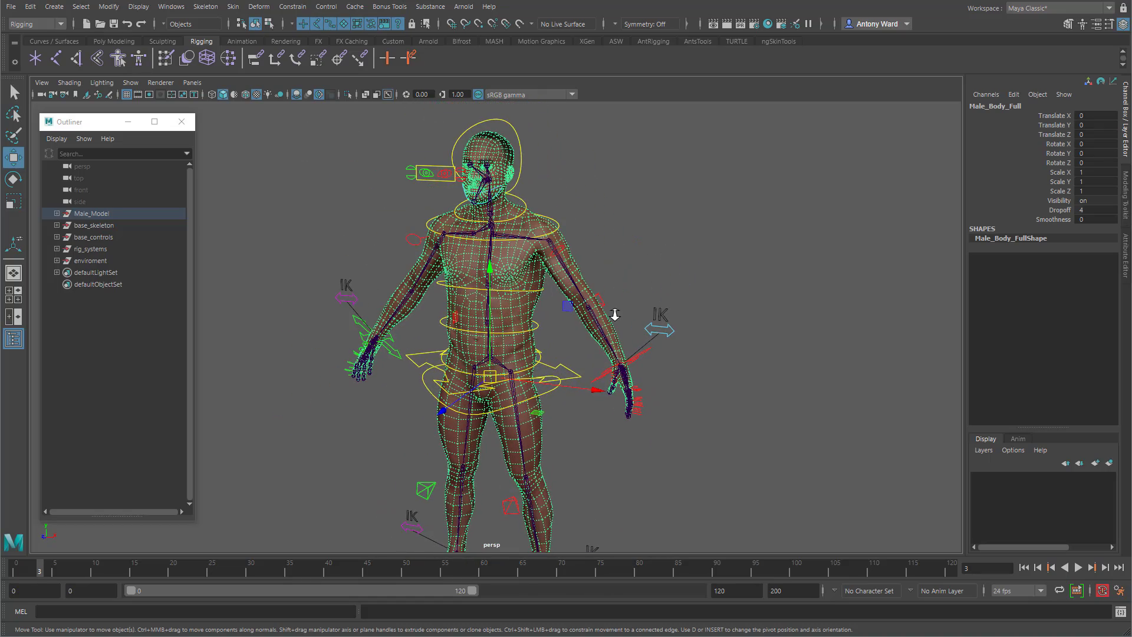
click(619, 198)
click(484, 359)
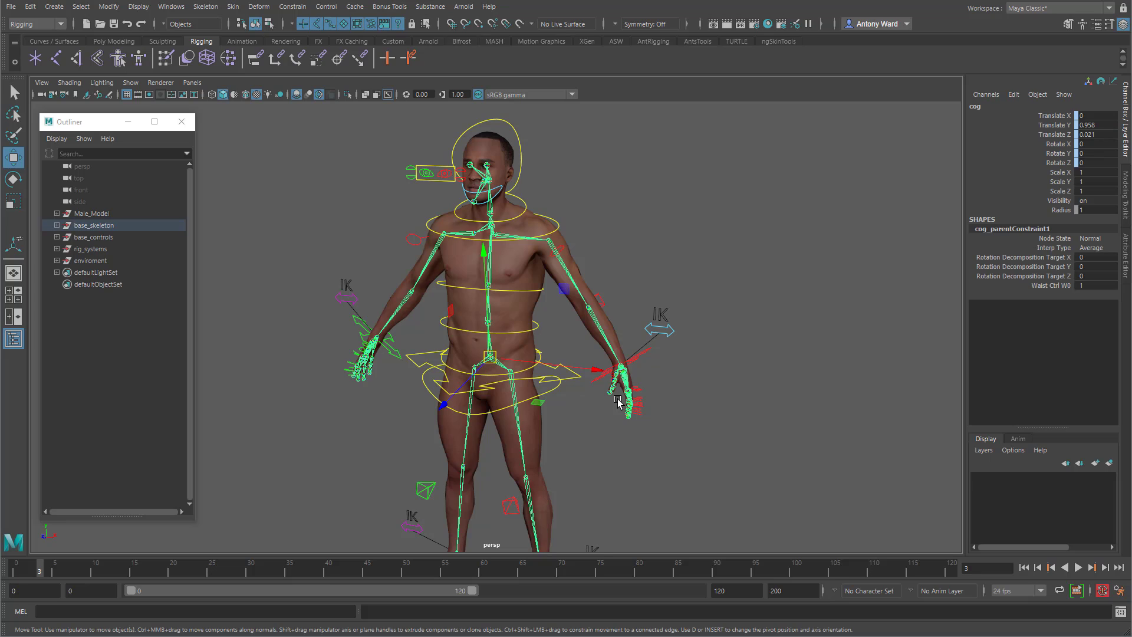
click(535, 305)
alt+right_drag(545, 281, 616, 291)
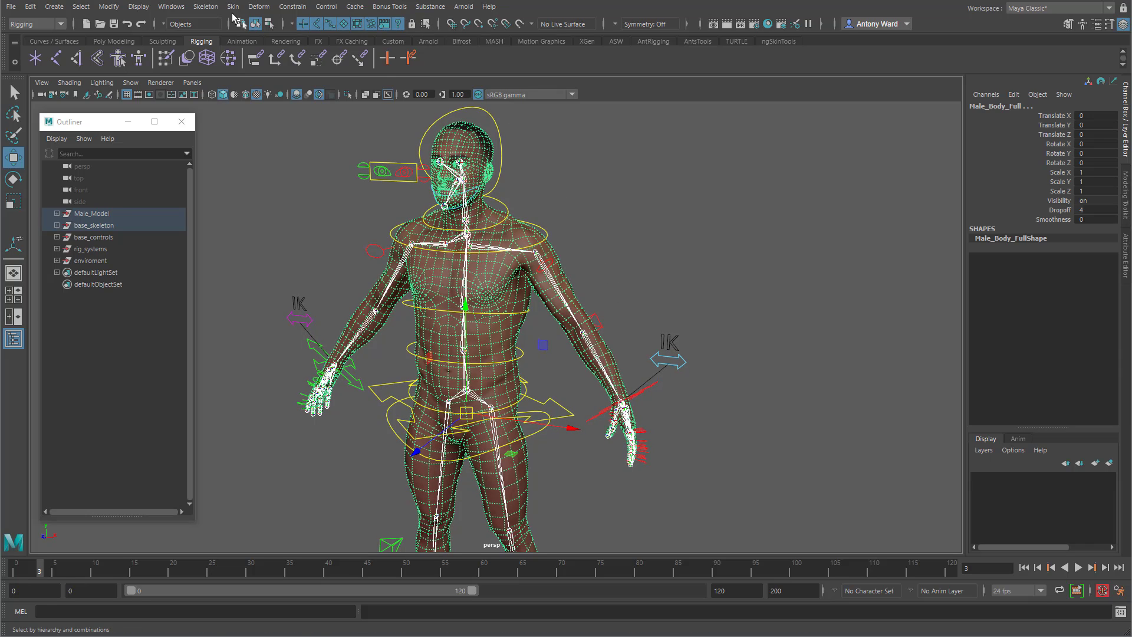
- Open the Bind Skin options and reset them to their defaults, keeping Joint hierarchy as the bind target
click(230, 10)
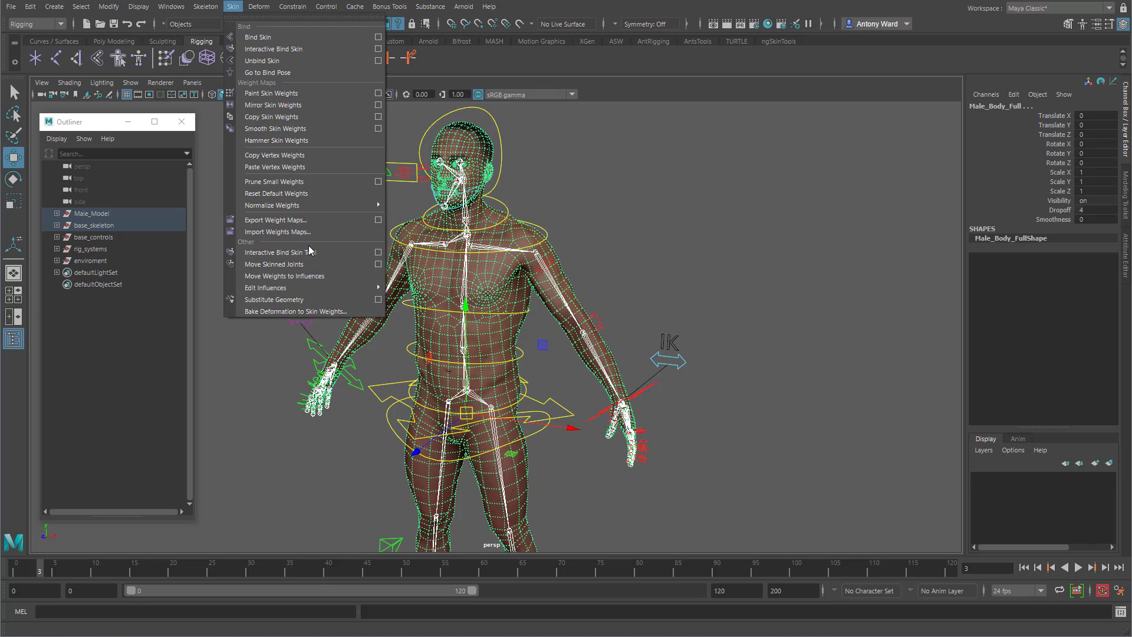
click(378, 36)
click(631, 124)
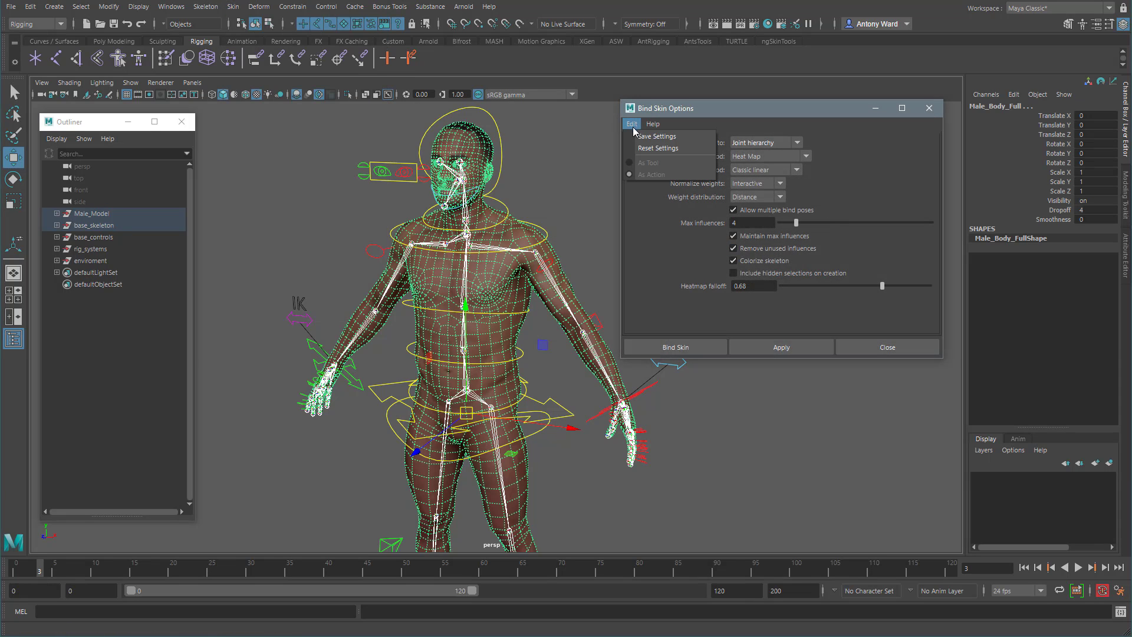
click(645, 144)
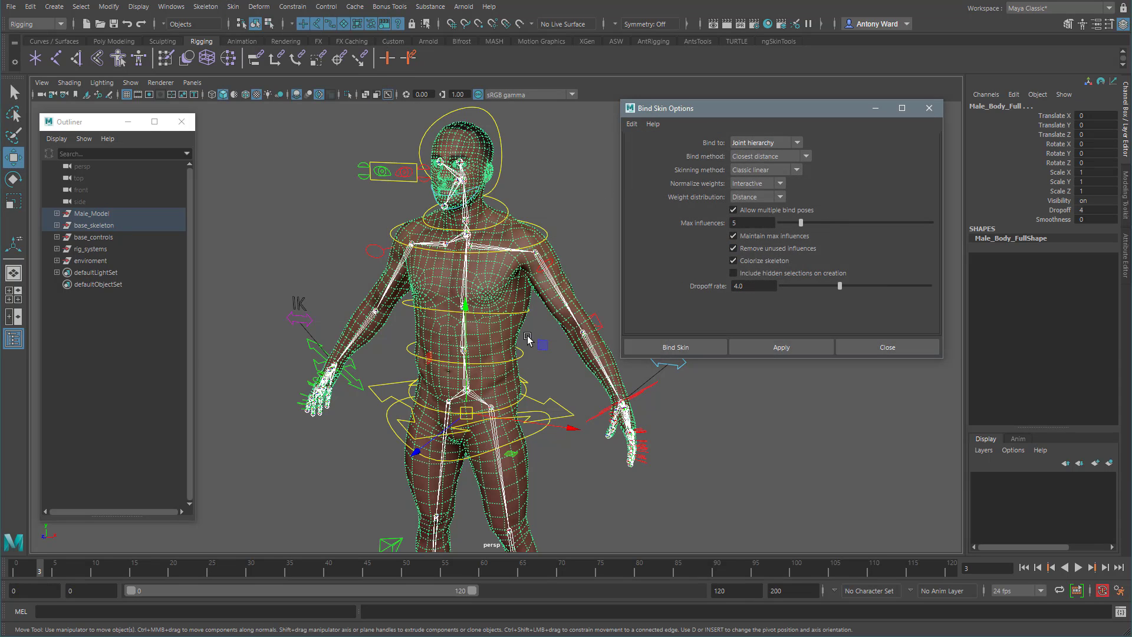
alt+middle_drag(525, 332, 466, 340)
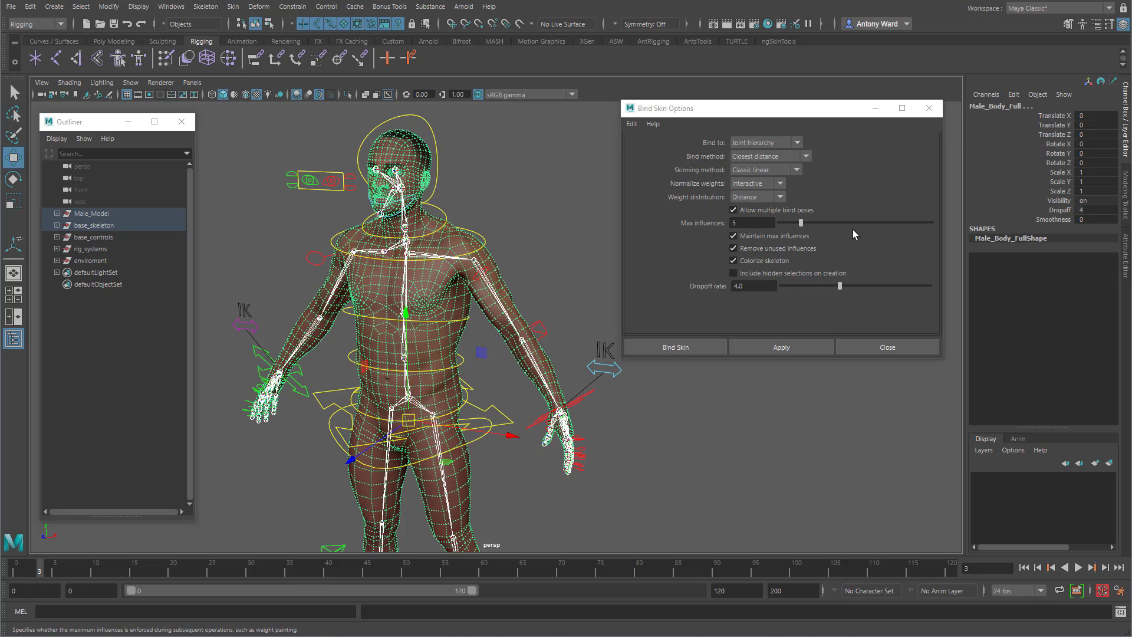
click(760, 144)
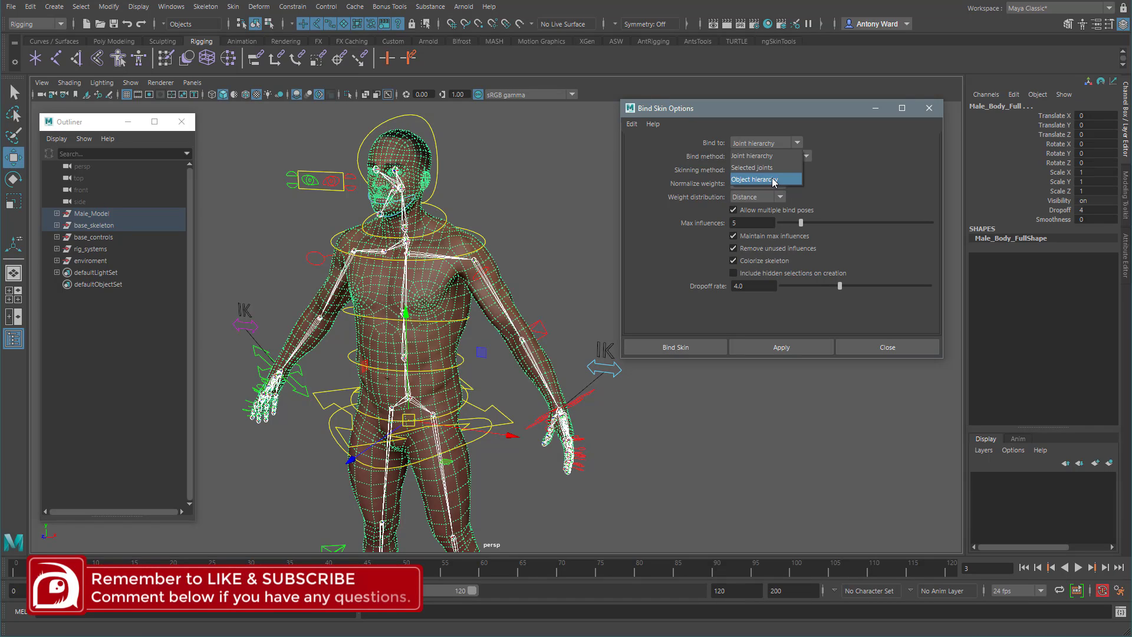
click(756, 157)
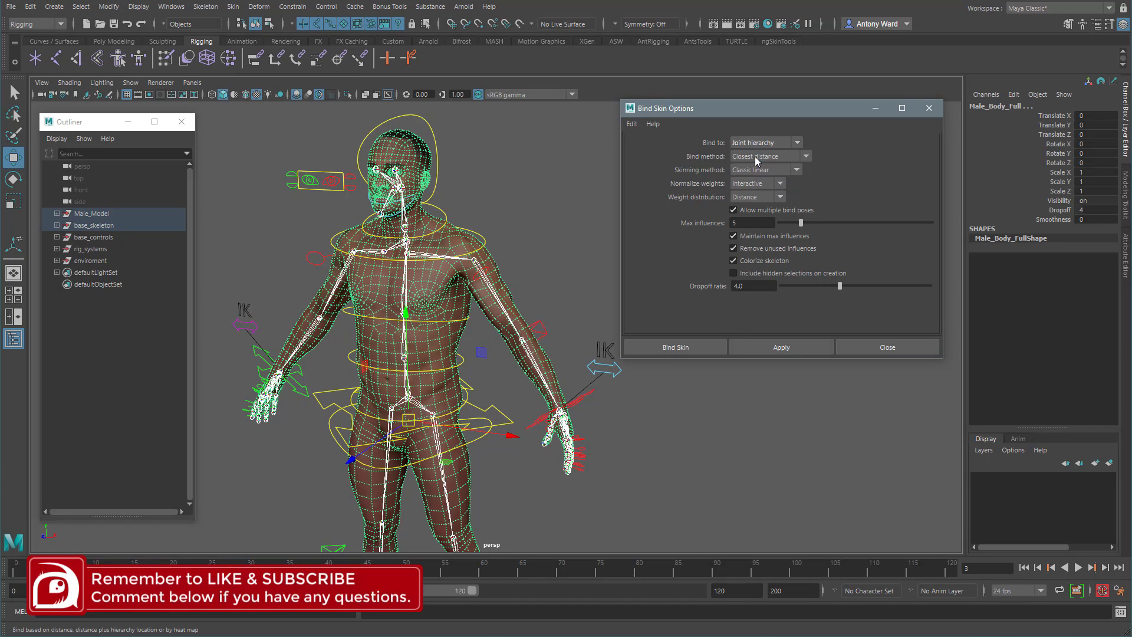
- Reveal the selected body mesh and cog joint in the Outliner and add Male_Face_Elements to the selection
right_click(144, 347)
click(171, 377)
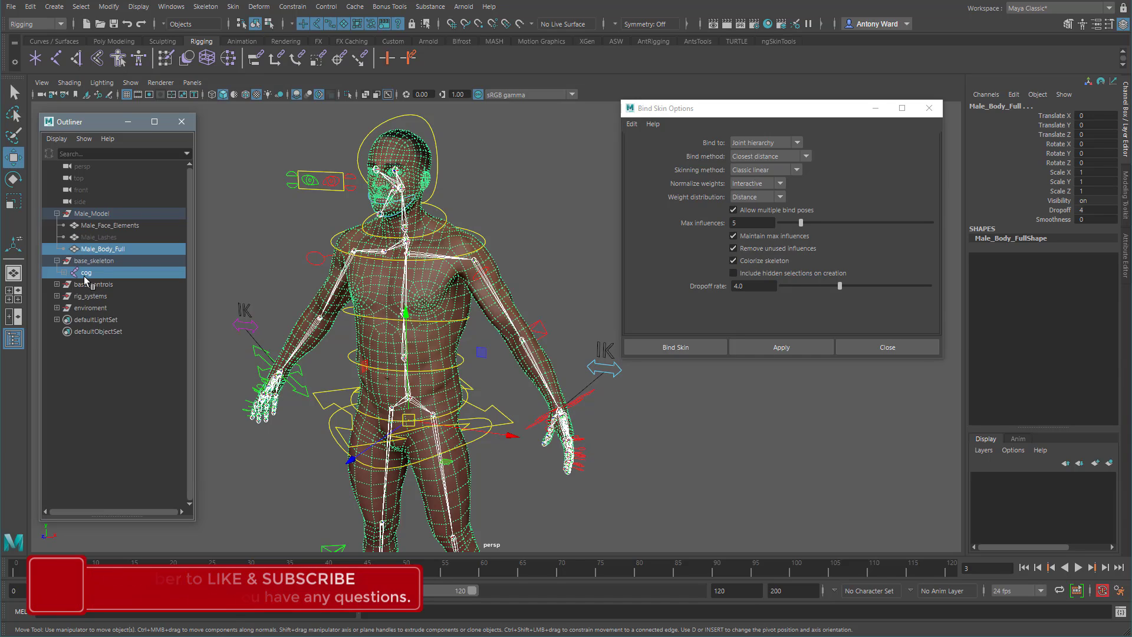
ctrl+click(122, 227)
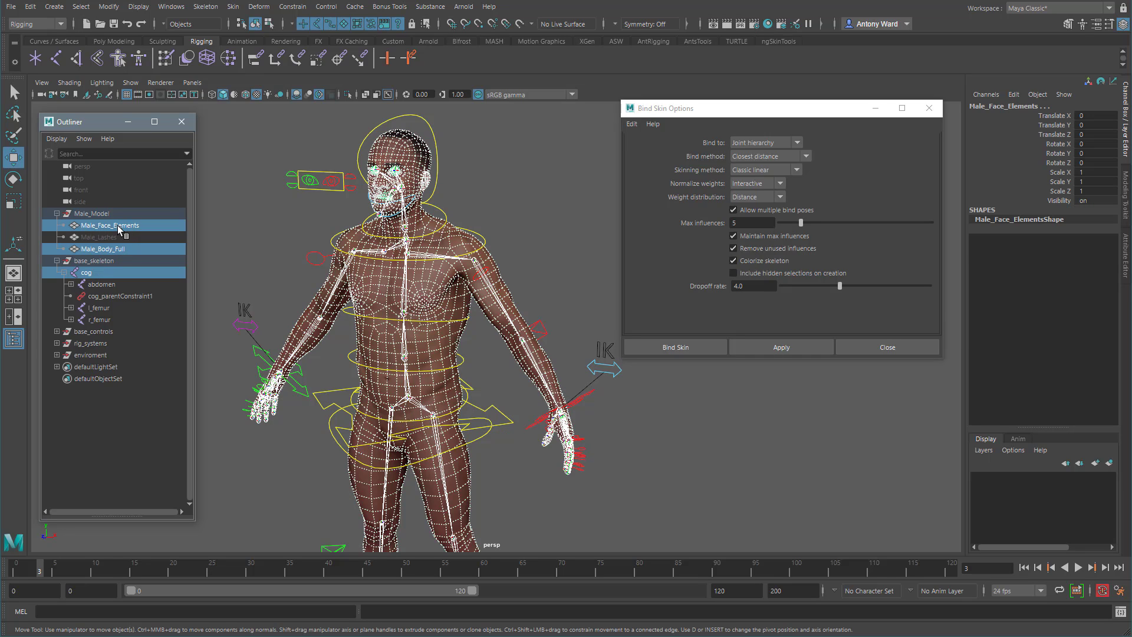
- Review the available bind methods and skinning methods, keeping Closest distance and Classic linear
click(768, 162)
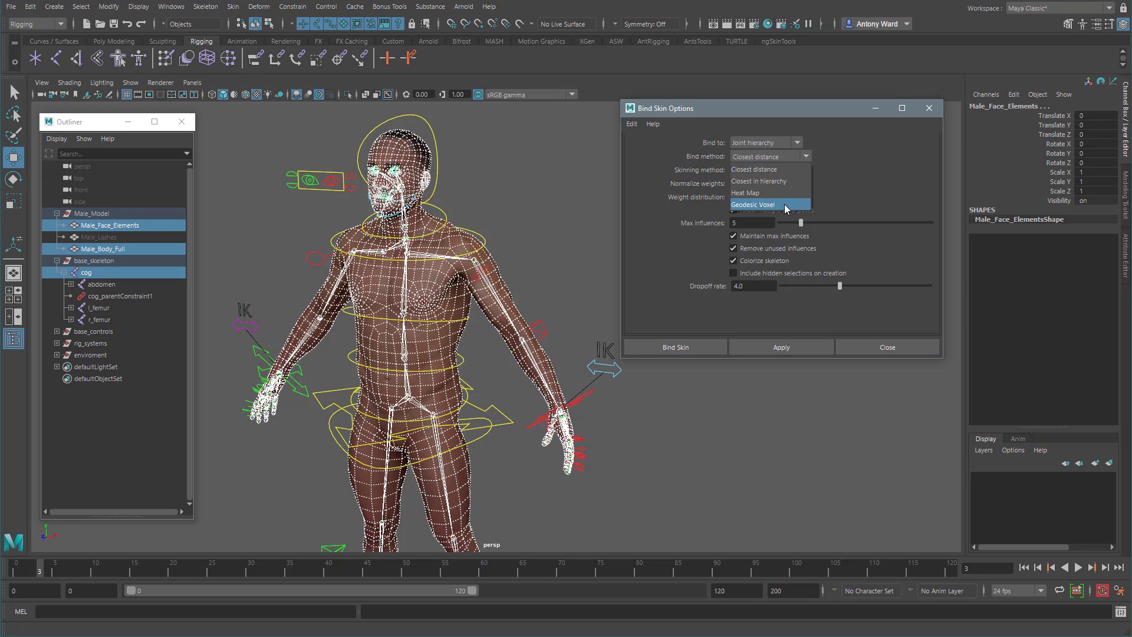
click(833, 119)
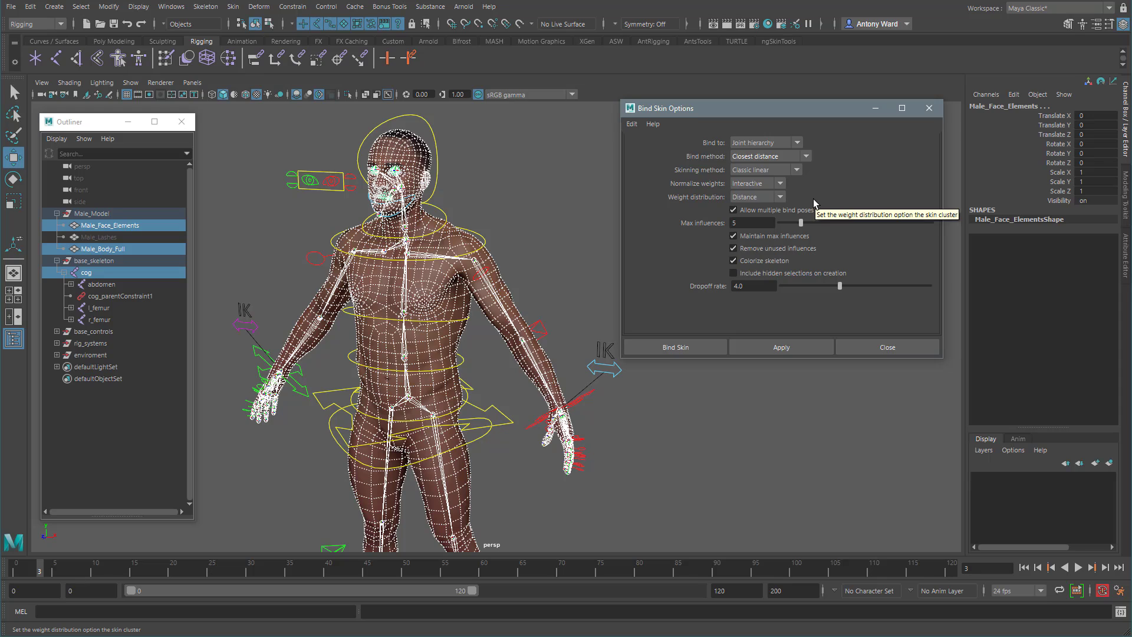
click(796, 170)
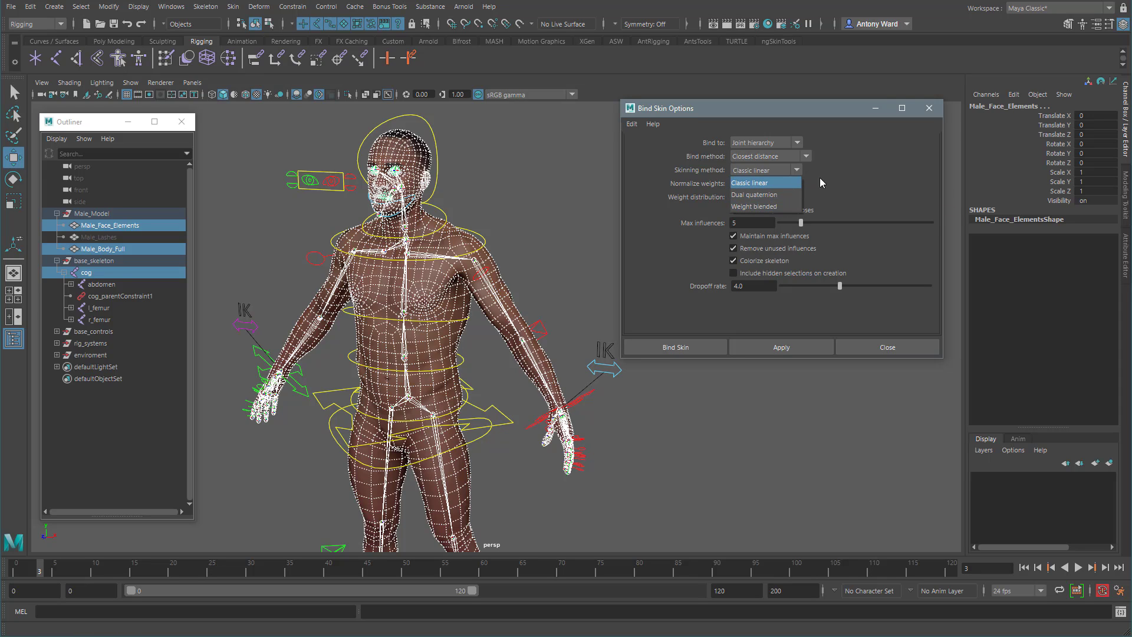
click(842, 174)
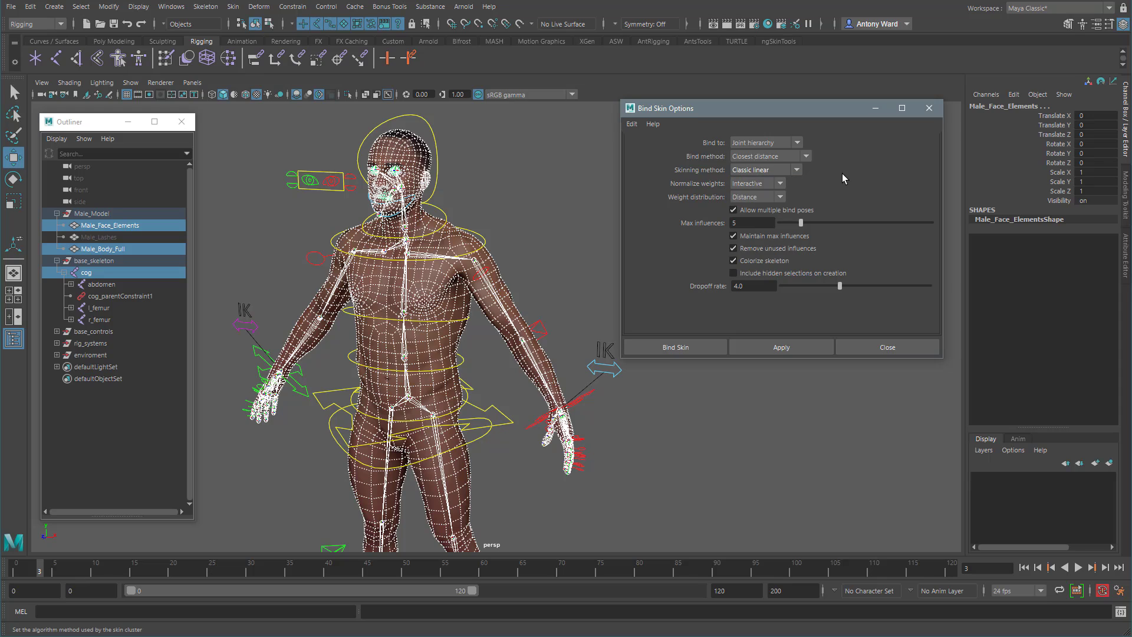
- Keep weight normalization at Interactive and set the maximum influences to 4
click(782, 183)
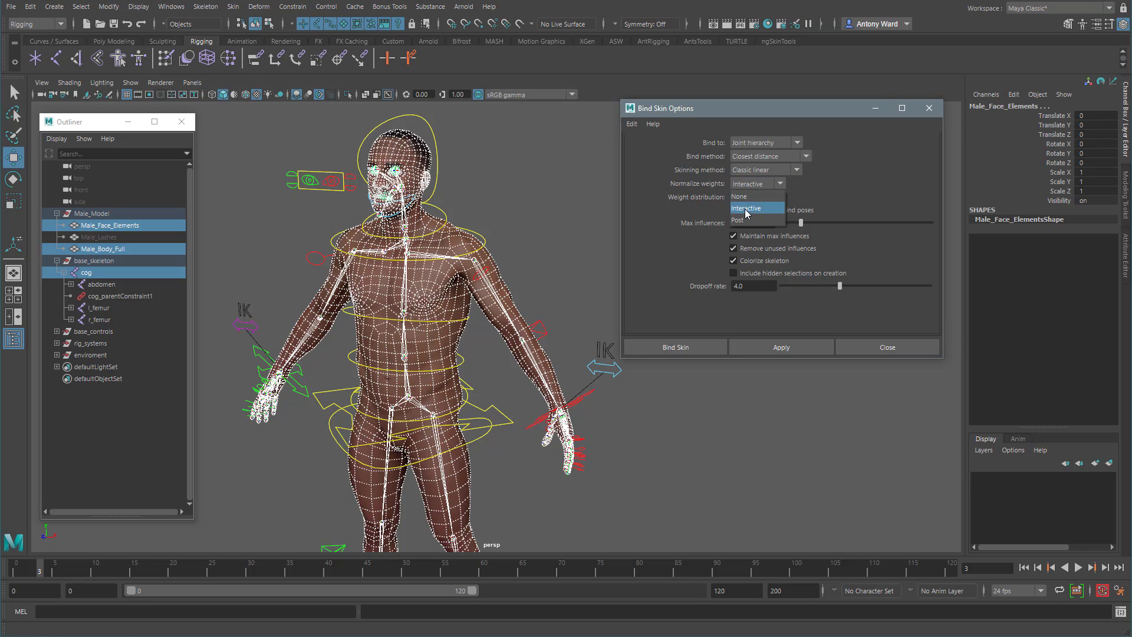
click(872, 172)
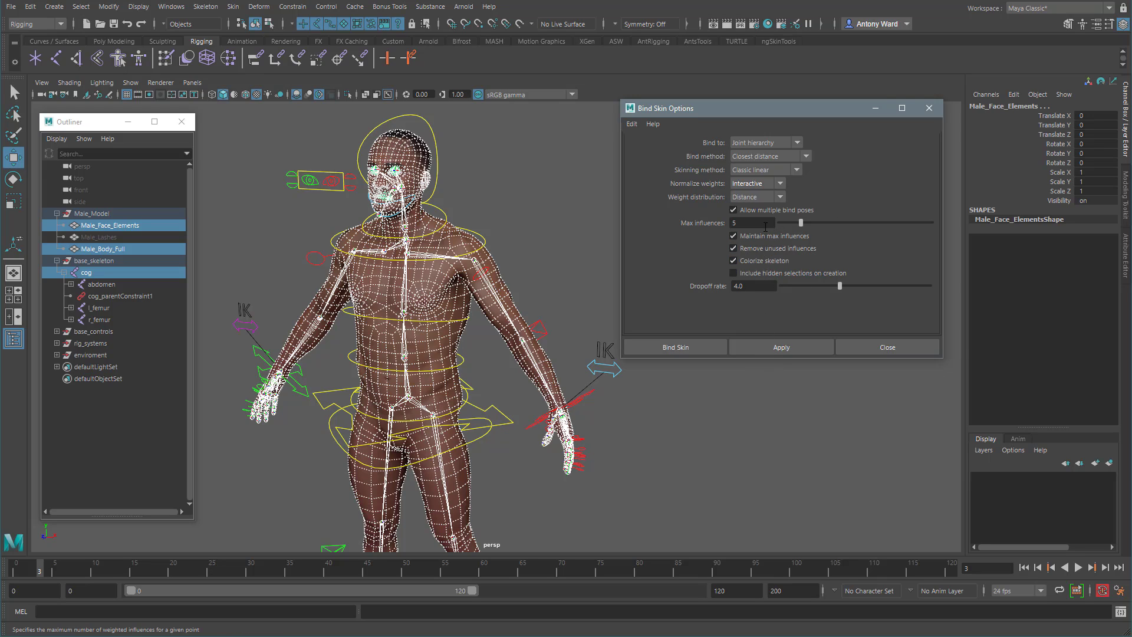
double_click(733, 224)
text(4)
key(Return)
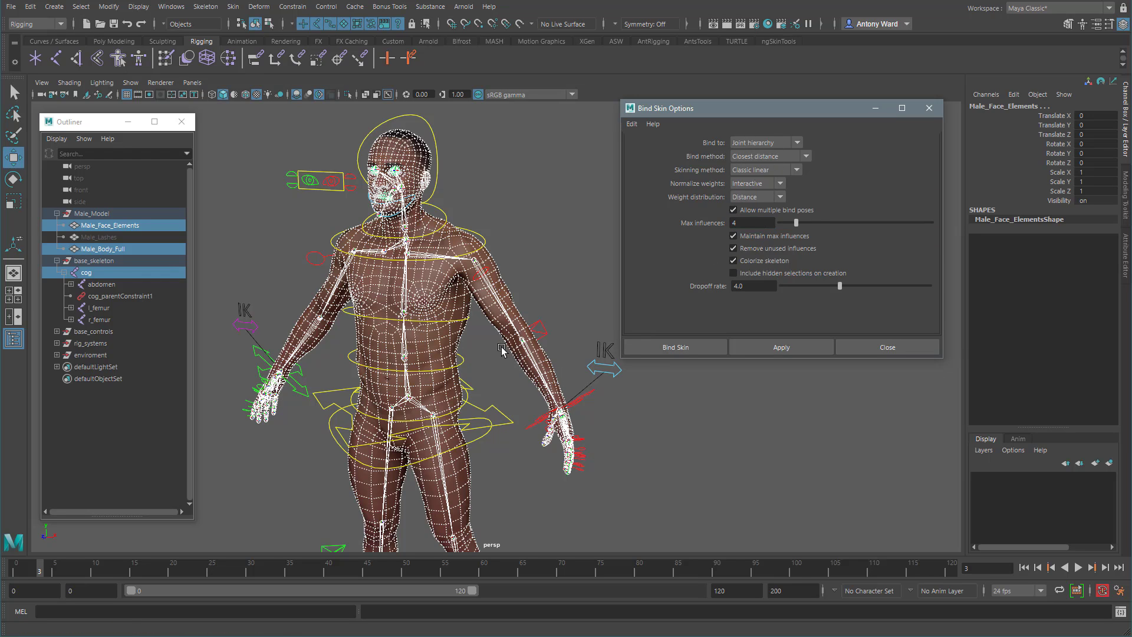
- Bind the selected meshes to the skeleton with Closest distance and raise the left arm's IK control to shoulder height to test the deformation
alt+middle_drag(501, 349, 477, 354)
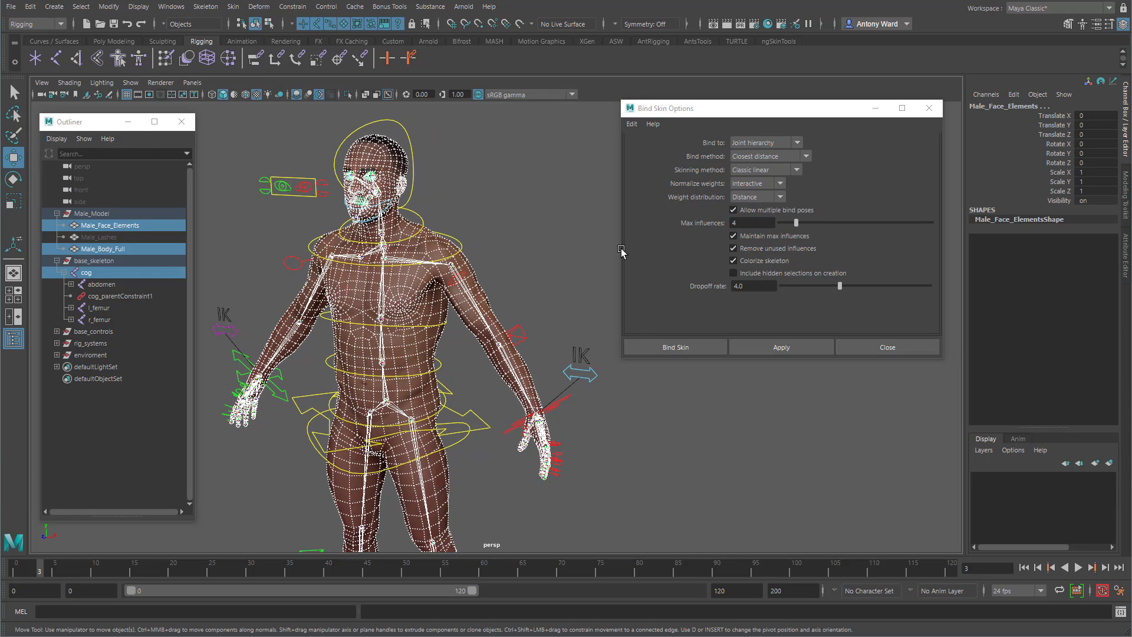
click(781, 347)
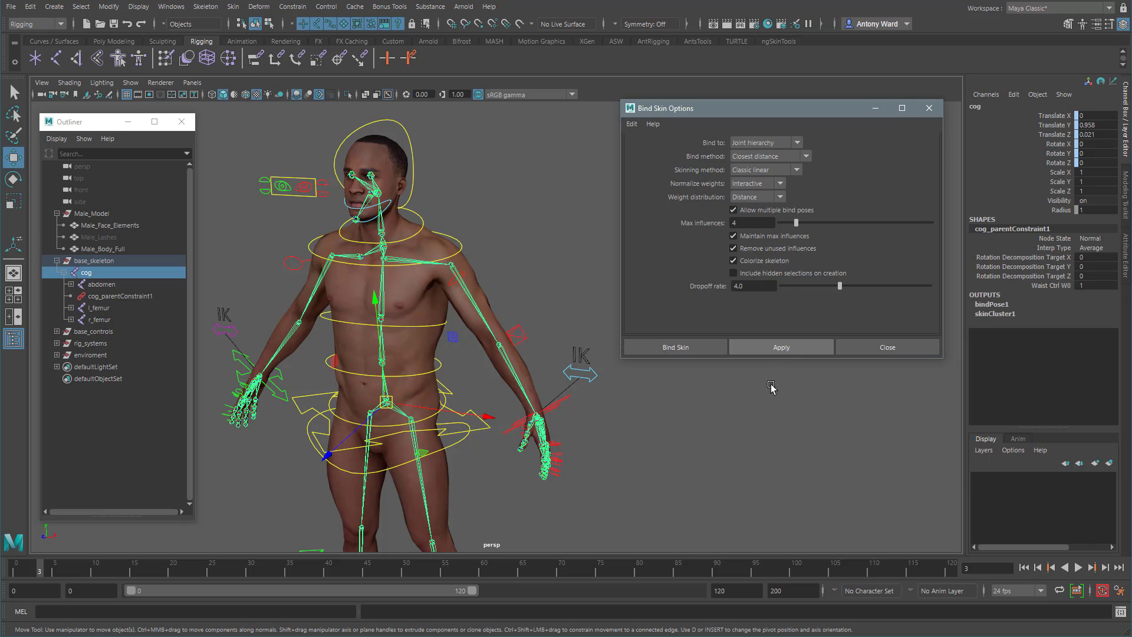
click(545, 420)
drag(545, 420, 591, 237)
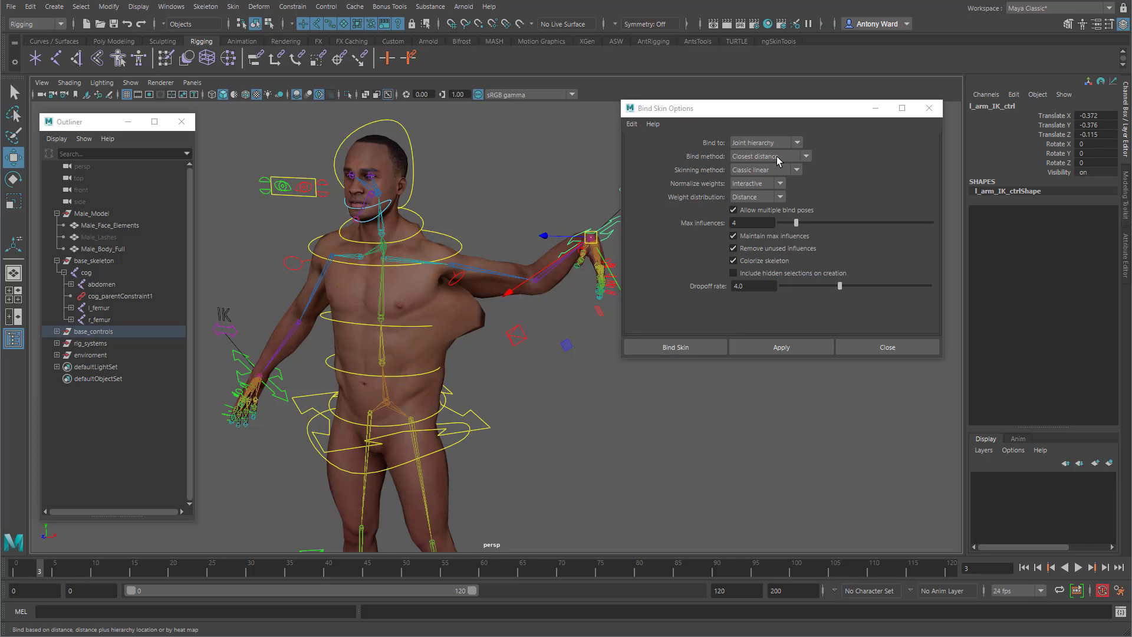
- Undo the arm movement, the Closest distance bind and the addition of the face elements to the selection
drag(587, 244, 547, 288)
key(ctrl+z)
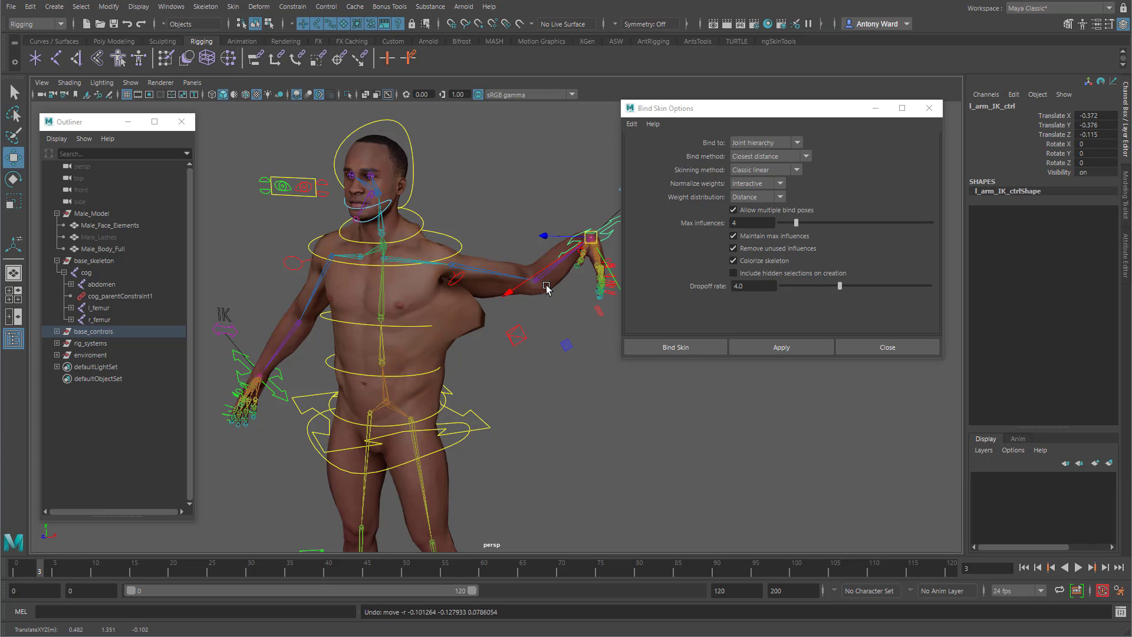
key(ctrl+z)
key(ctrl+z)
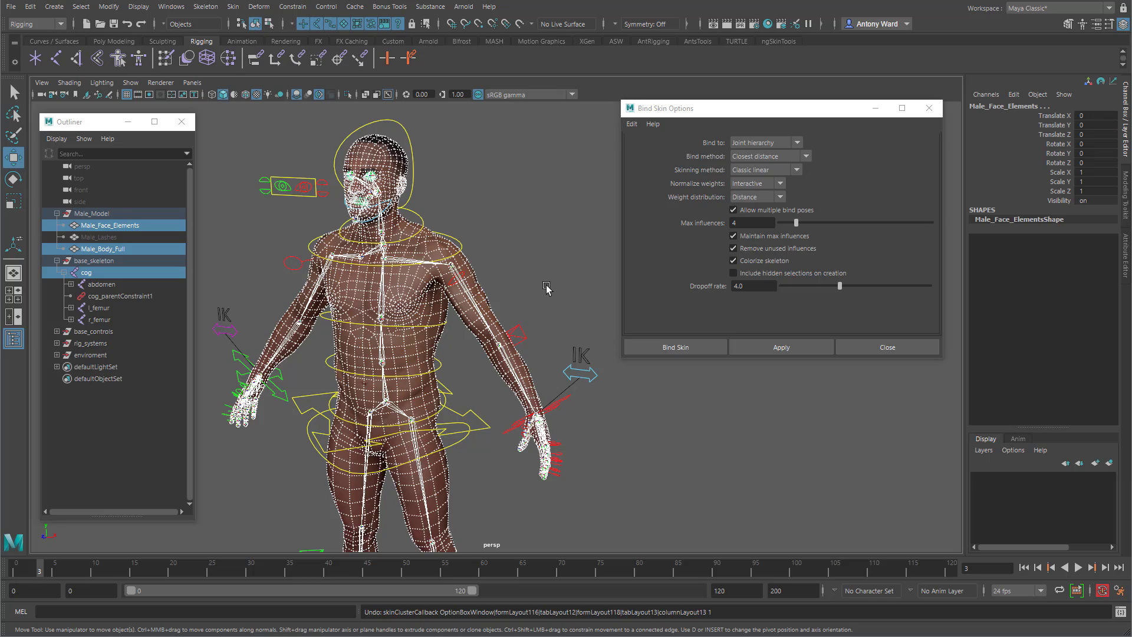
key(ctrl+z)
click(546, 288)
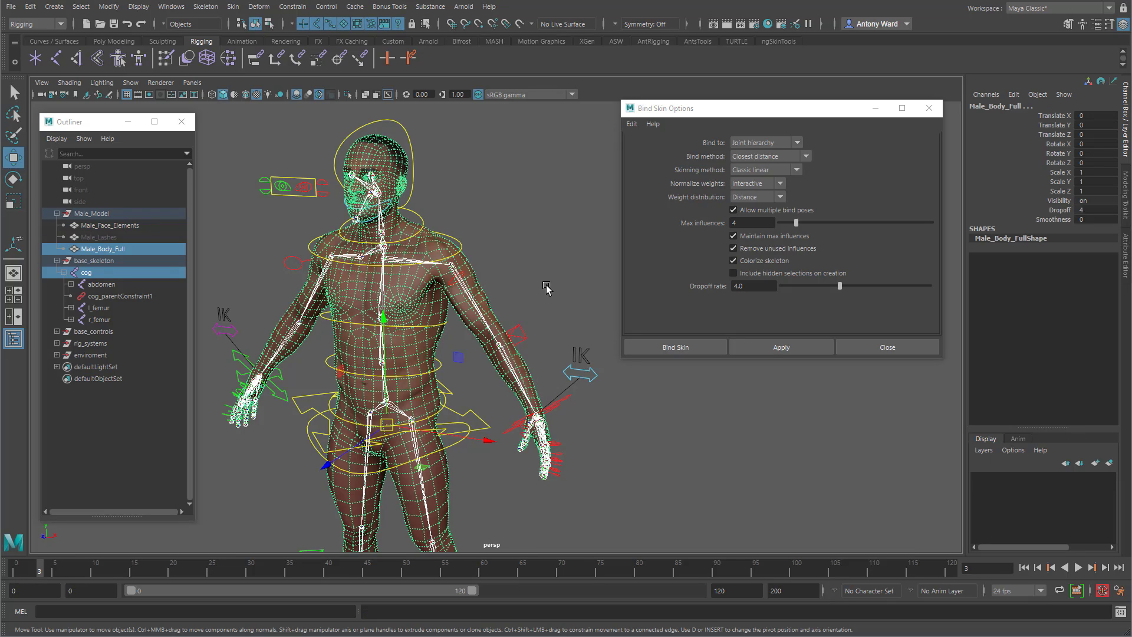
- Switch the left arm to FK by setting its IK FK Switch to 0, and reselect the cog joint with the Male_Body_Full mesh
click(598, 376)
click(1045, 117)
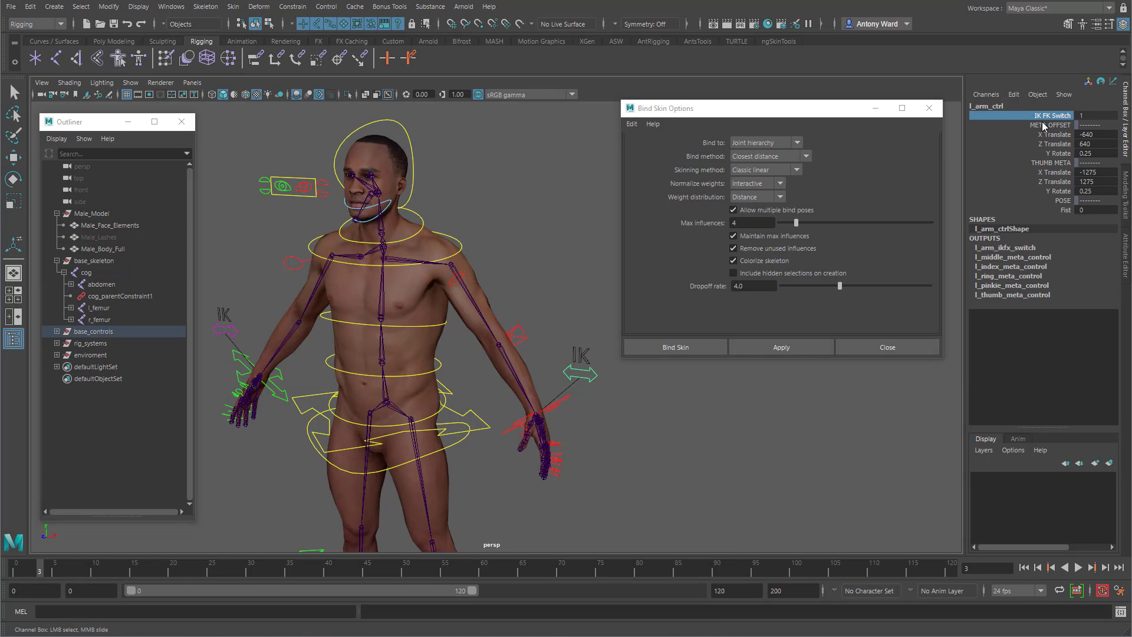
middle_drag(527, 238, 445, 241)
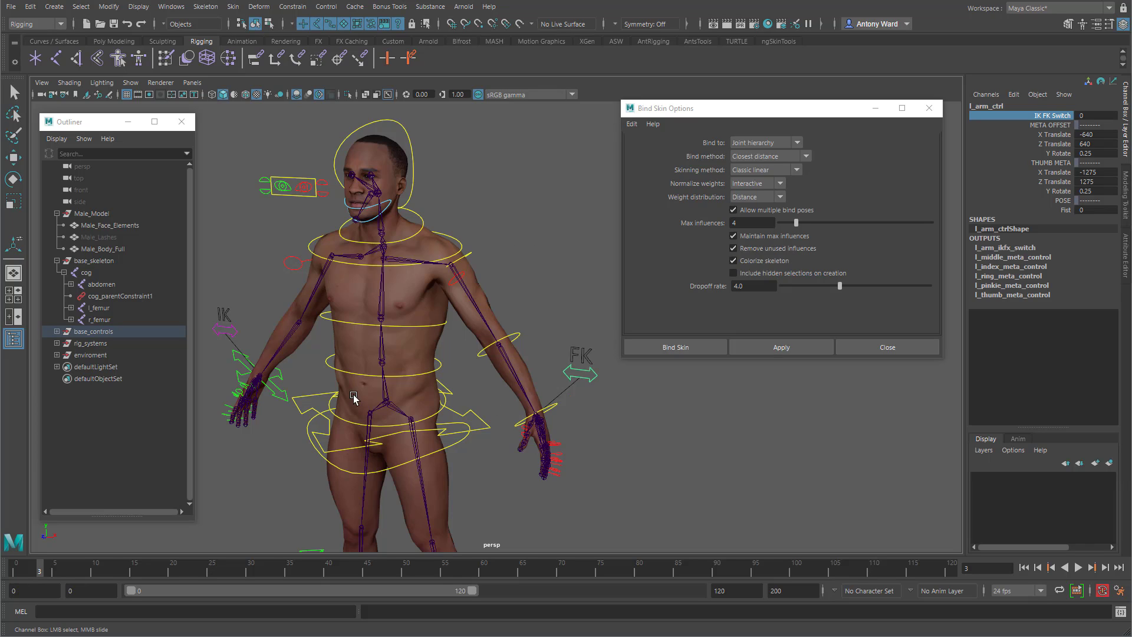
click(384, 400)
key(w)
shift+click(498, 323)
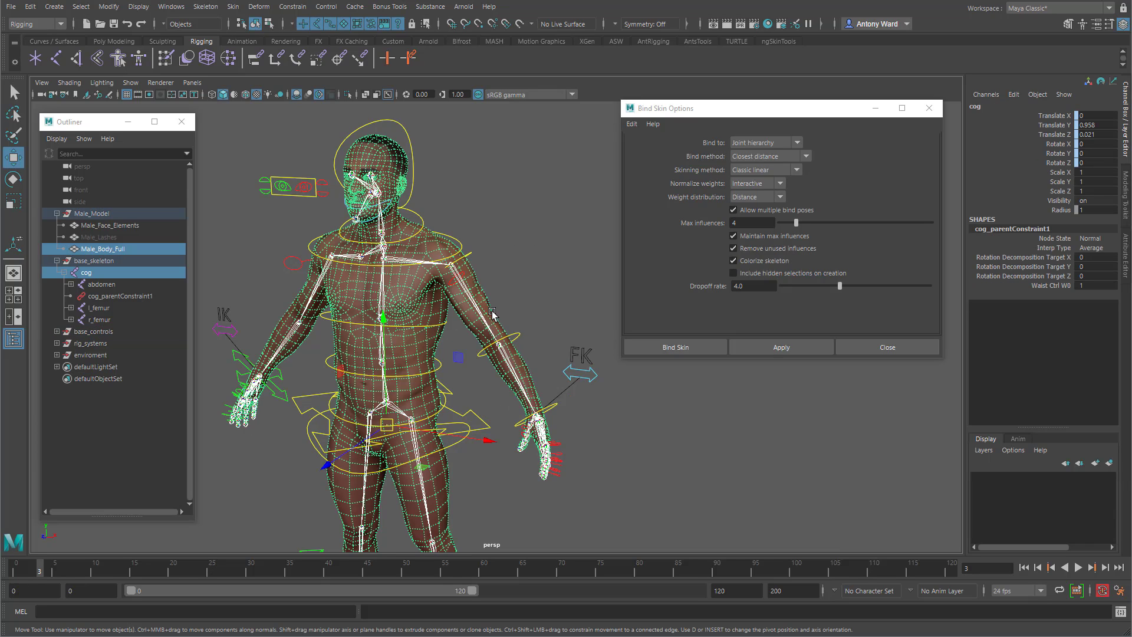
- Bind the body mesh to the skeleton using the Closest in hierarchy bind method
click(751, 156)
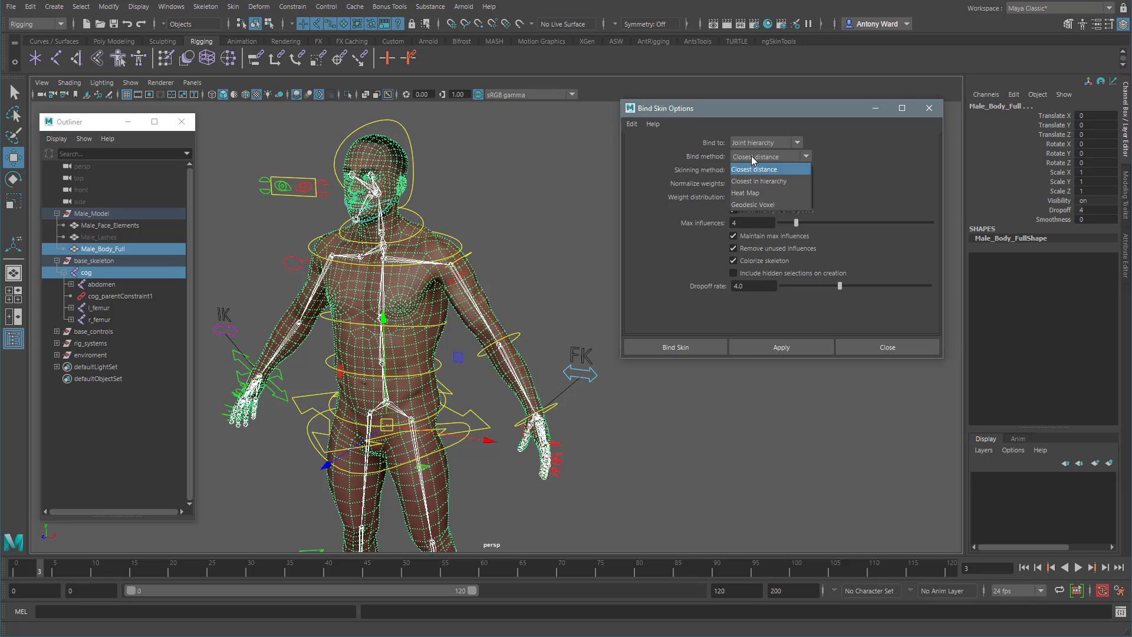
click(754, 182)
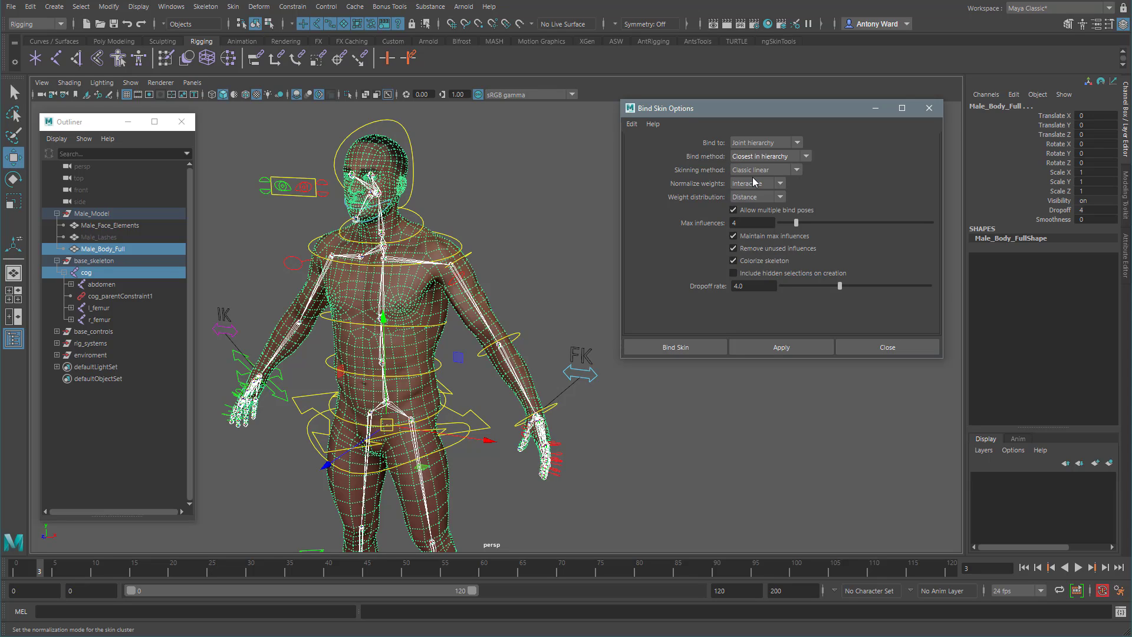
click(766, 348)
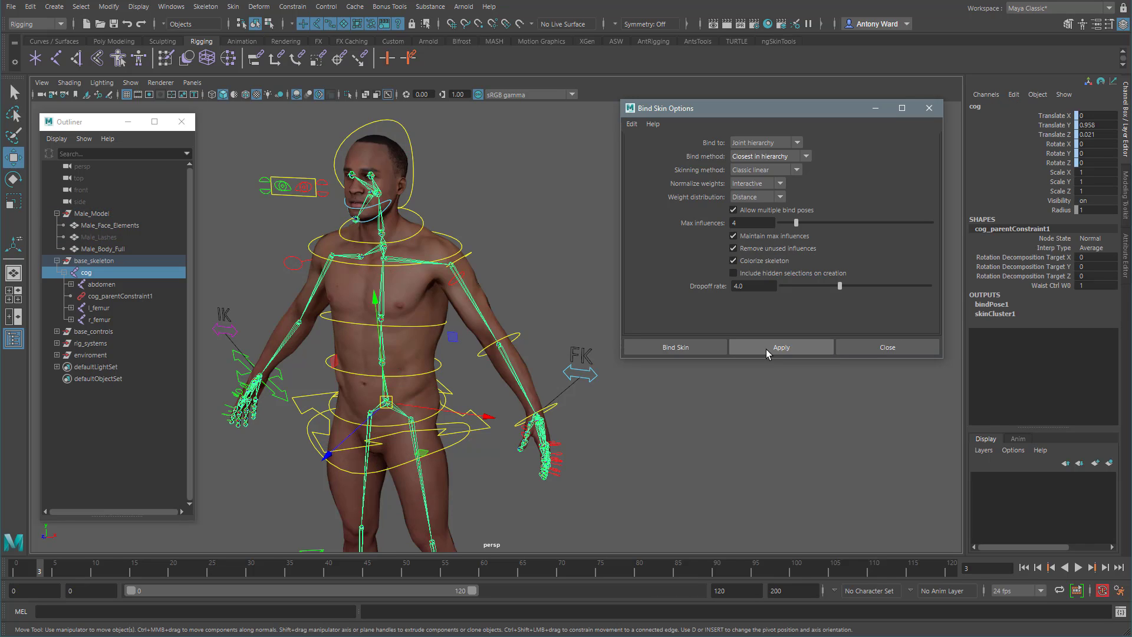
- Rotate the left upper arm's FK control about 52 degrees in Z to test the deformation around the armpit
alt+drag(473, 350, 505, 348)
alt+middle_drag(484, 346, 438, 346)
alt+right_drag(438, 345, 516, 338)
click(432, 239)
key(e)
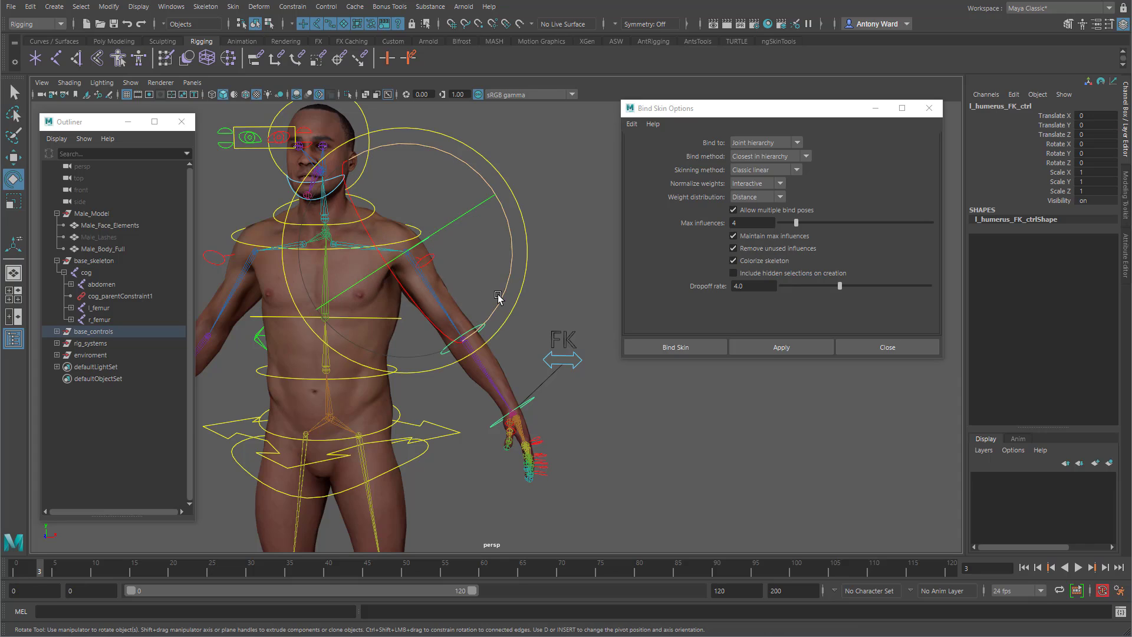
drag(500, 295, 502, 199)
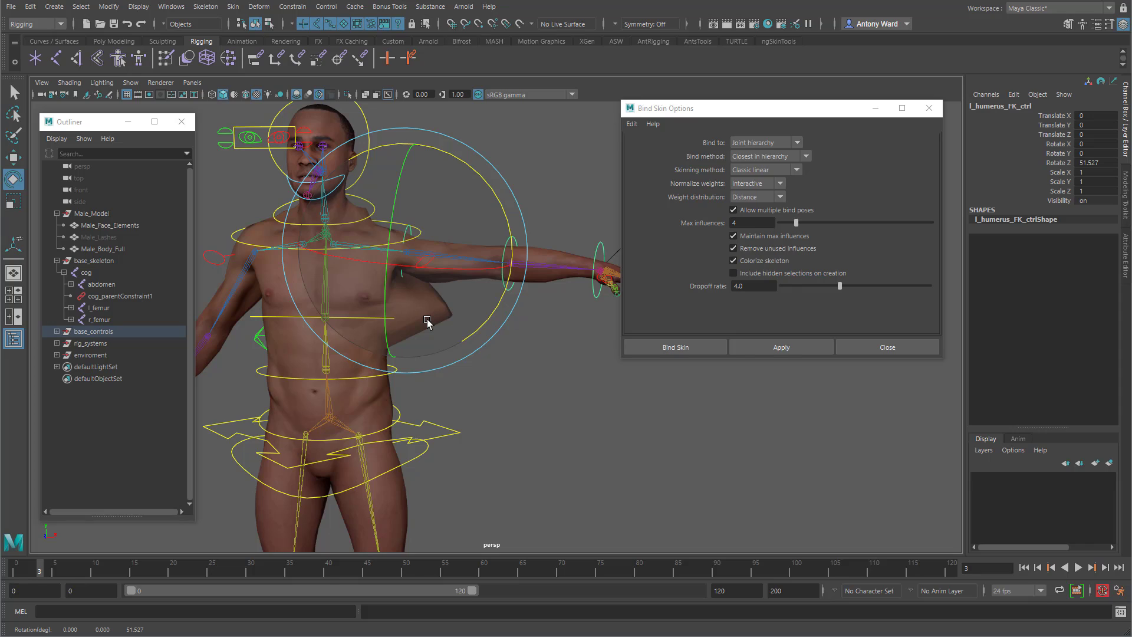
- Undo the upper arm rotation and the Closest in hierarchy bind
key(ctrl+z)
key(ctrl+z)
key(ctrl+z)
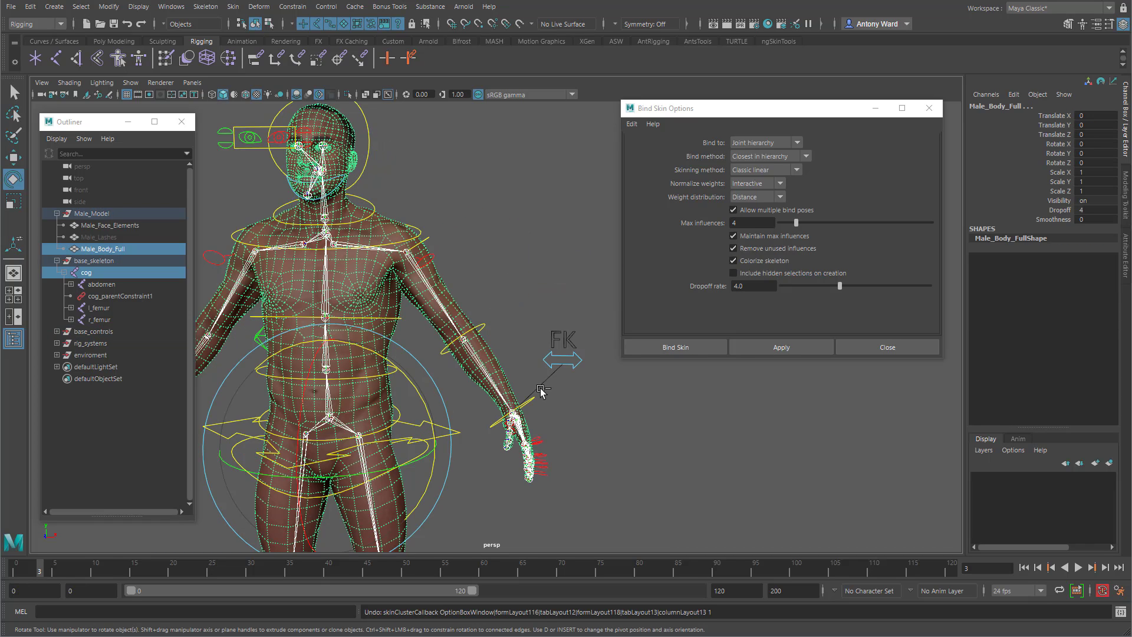
- Bind the body mesh with Closest distance again and rotate the left upper arm's FK control about 38 degrees in Z
click(773, 156)
click(772, 167)
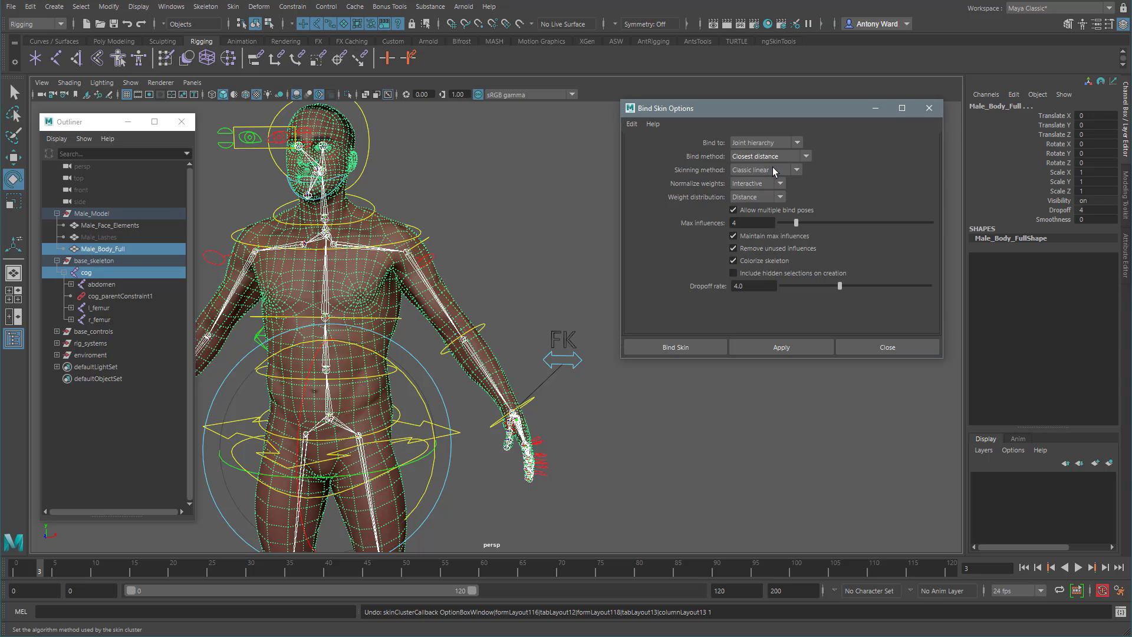
click(764, 346)
click(432, 238)
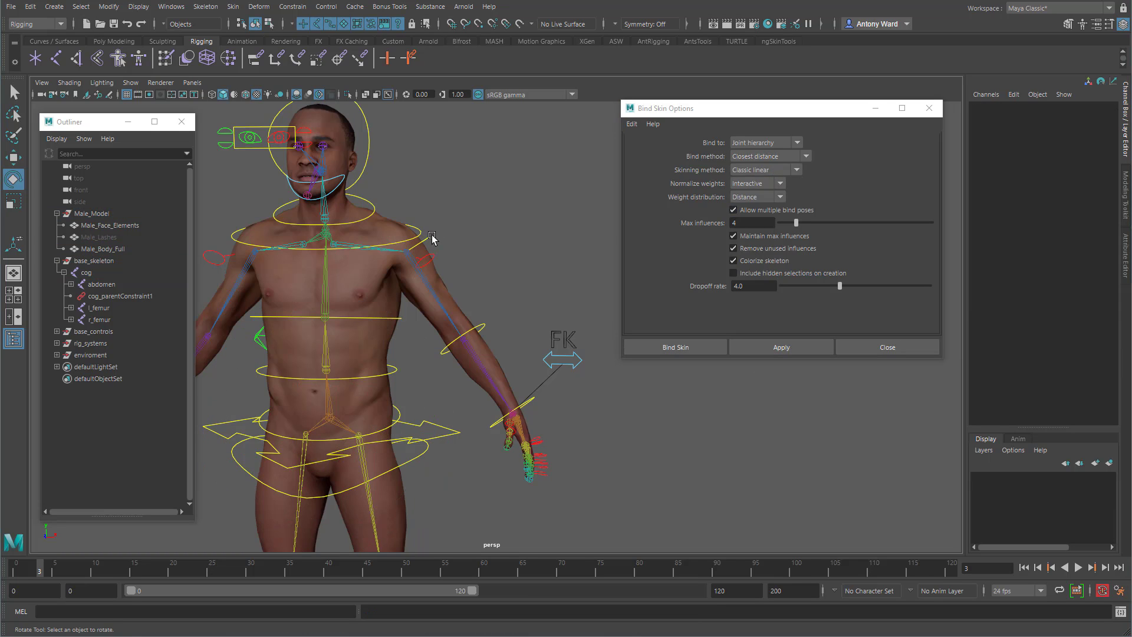
click(429, 245)
drag(495, 313, 413, 295)
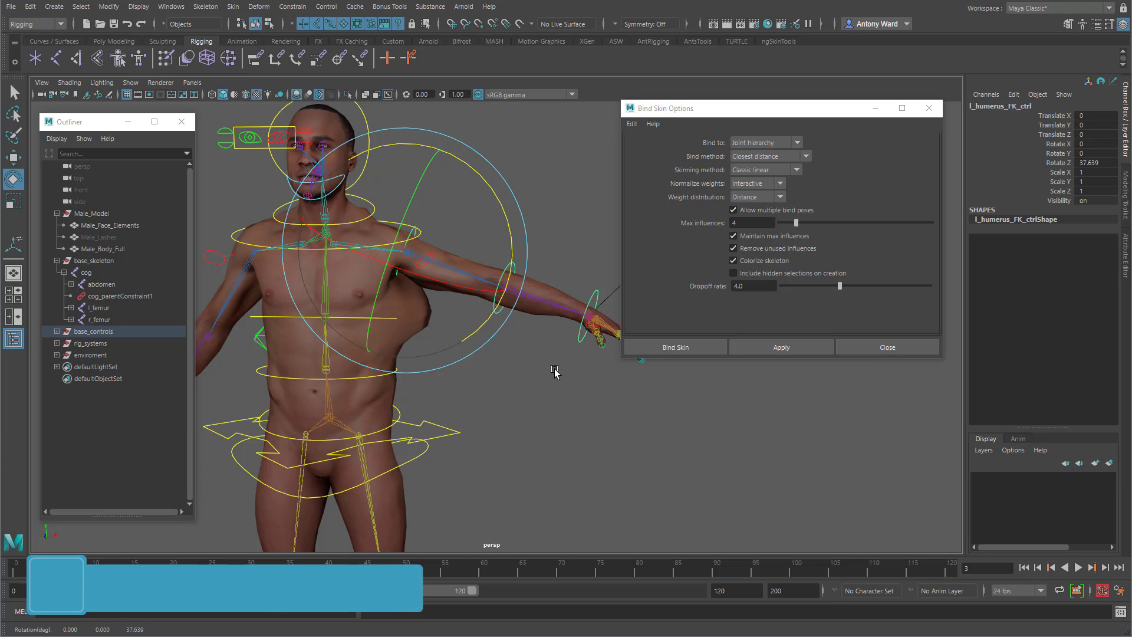
- Undo the upper arm rotation and the Closest distance bind of the body mesh
key(ctrl+z)
key(ctrl+z)
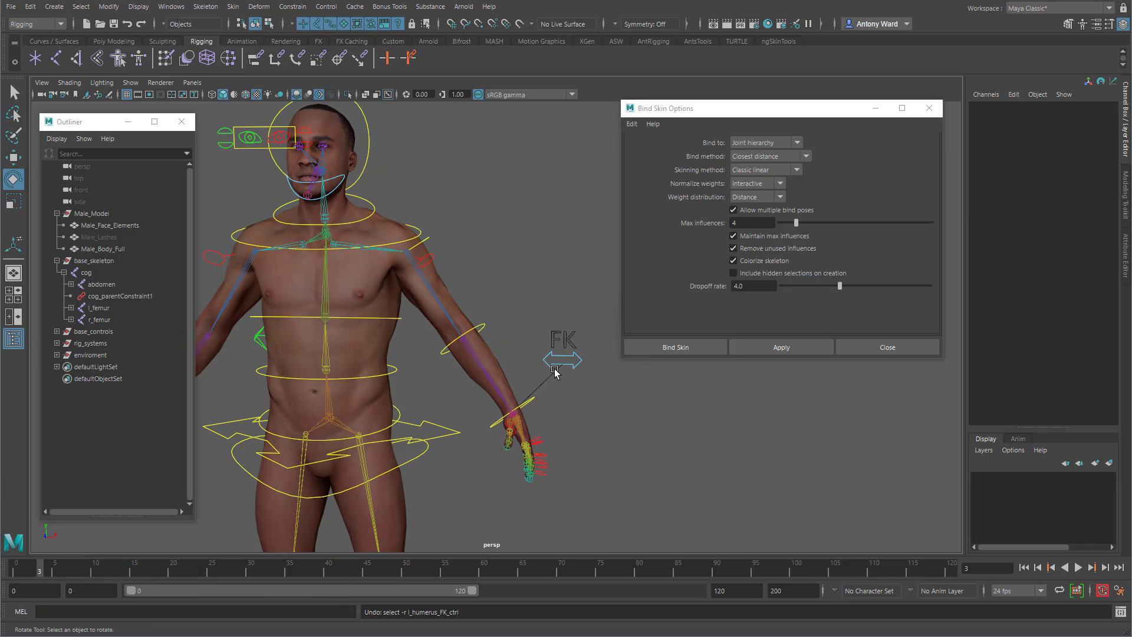
key(ctrl+z)
key(ctrl+z)
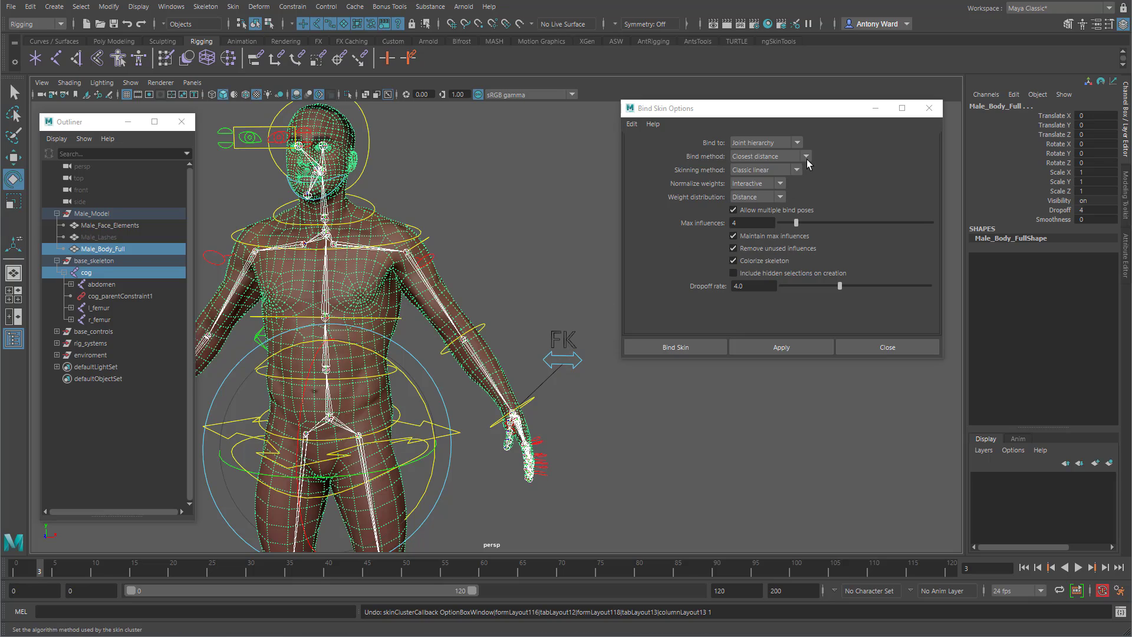
- Set the bind method to Heat Map, keeping the heatmap falloff at 0.68
scroll(770, 156, up, 1)
click(770, 156)
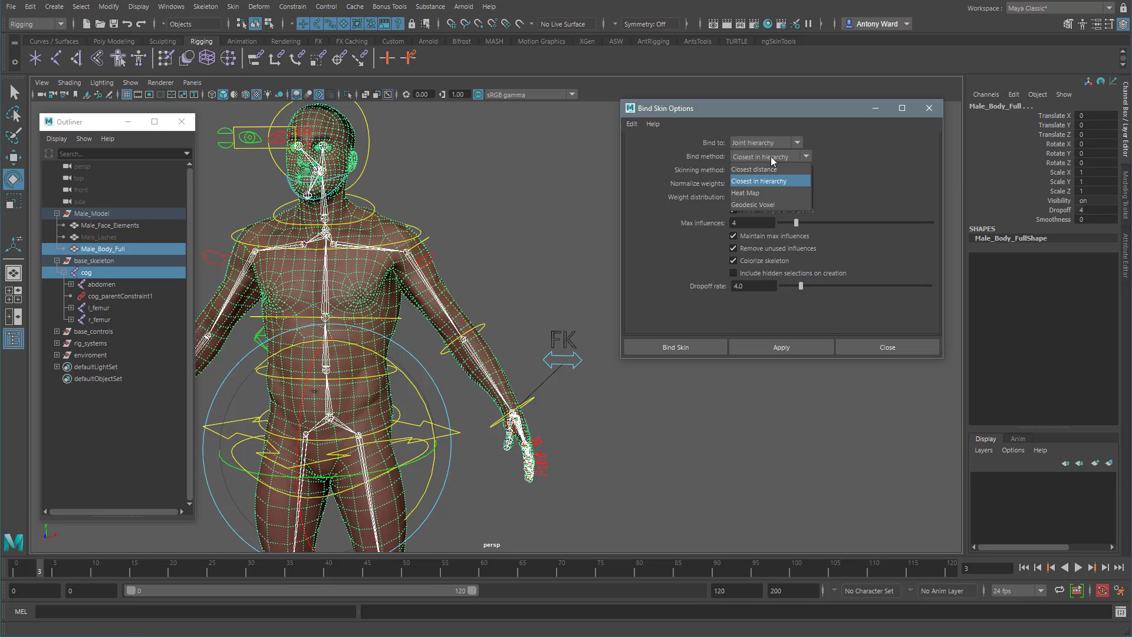
click(777, 195)
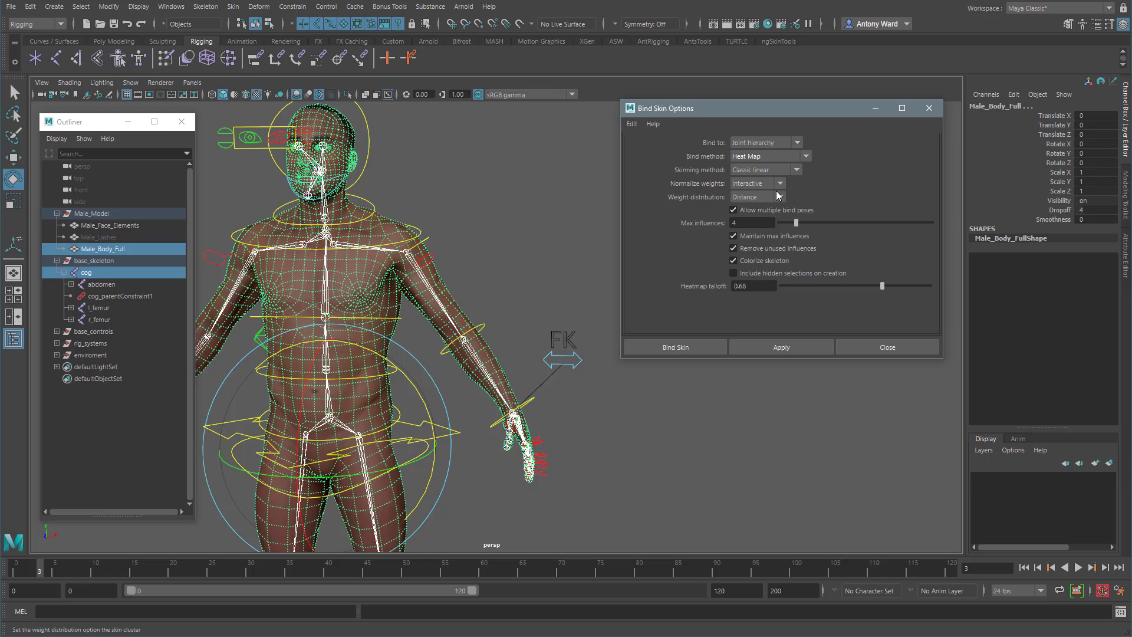
drag(758, 286, 717, 287)
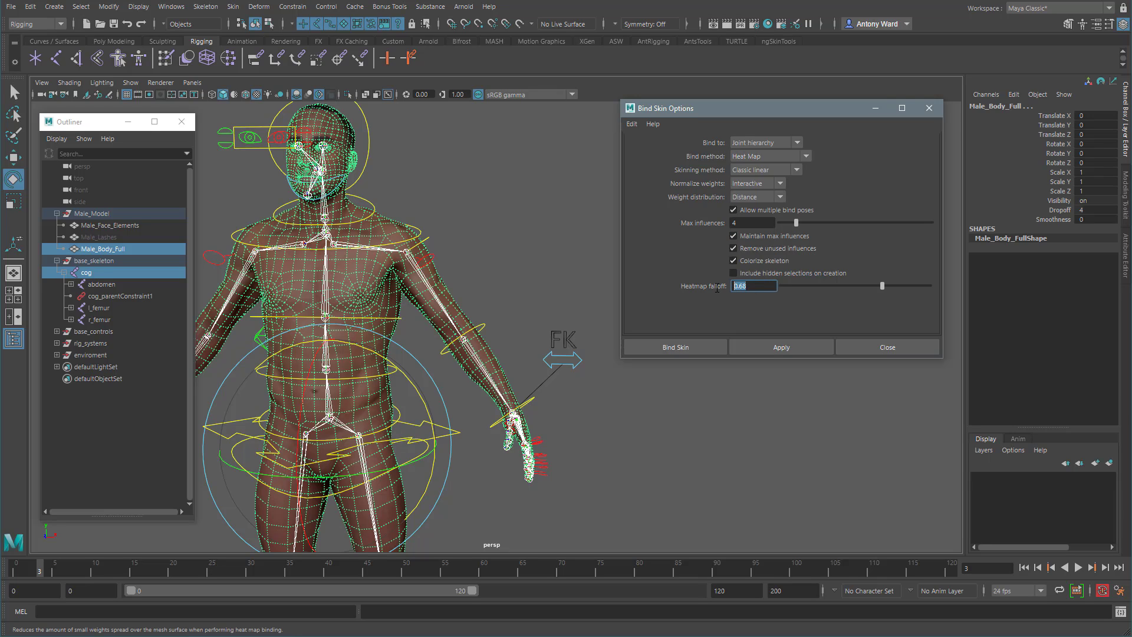
- Display the wireframe on the shaded model and bind the body mesh to the skeleton with the Heat Map settings
click(69, 83)
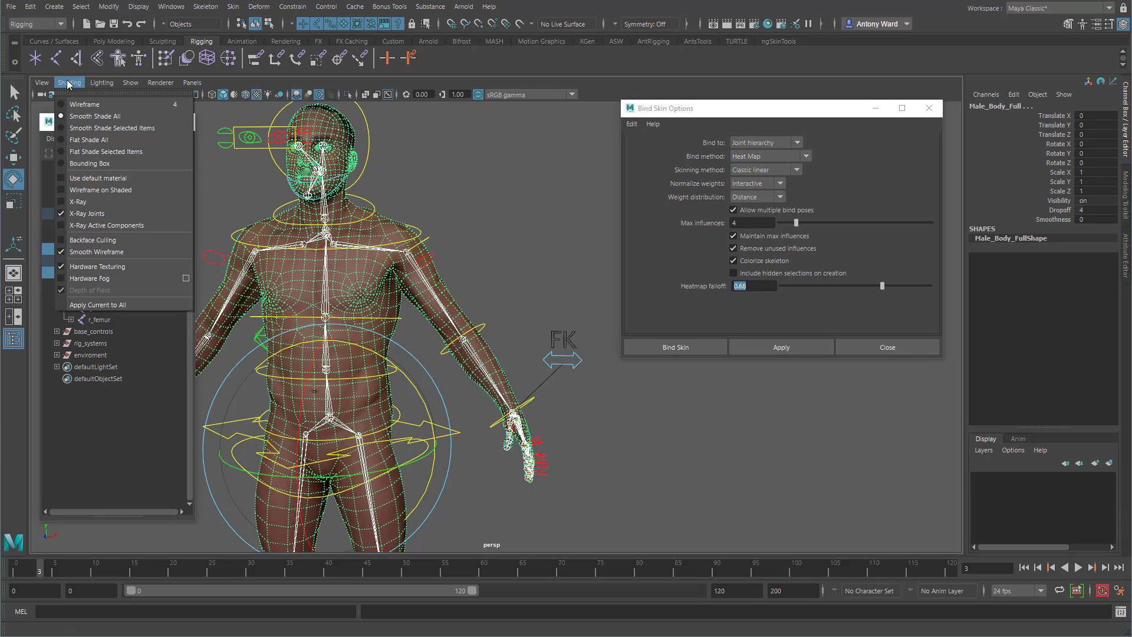
click(106, 190)
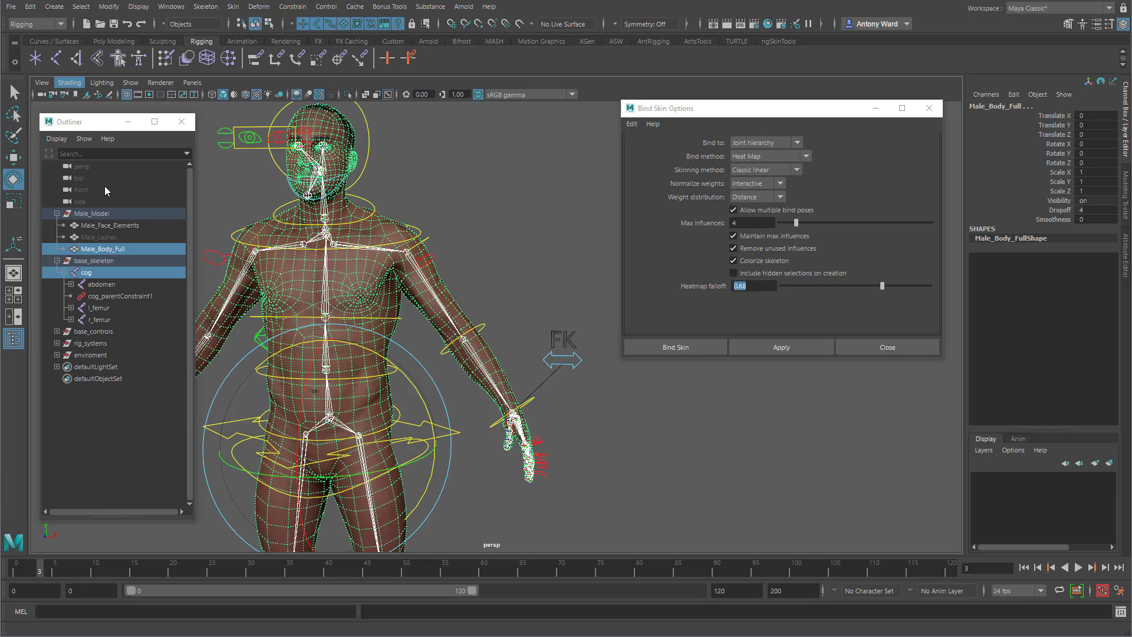
click(781, 348)
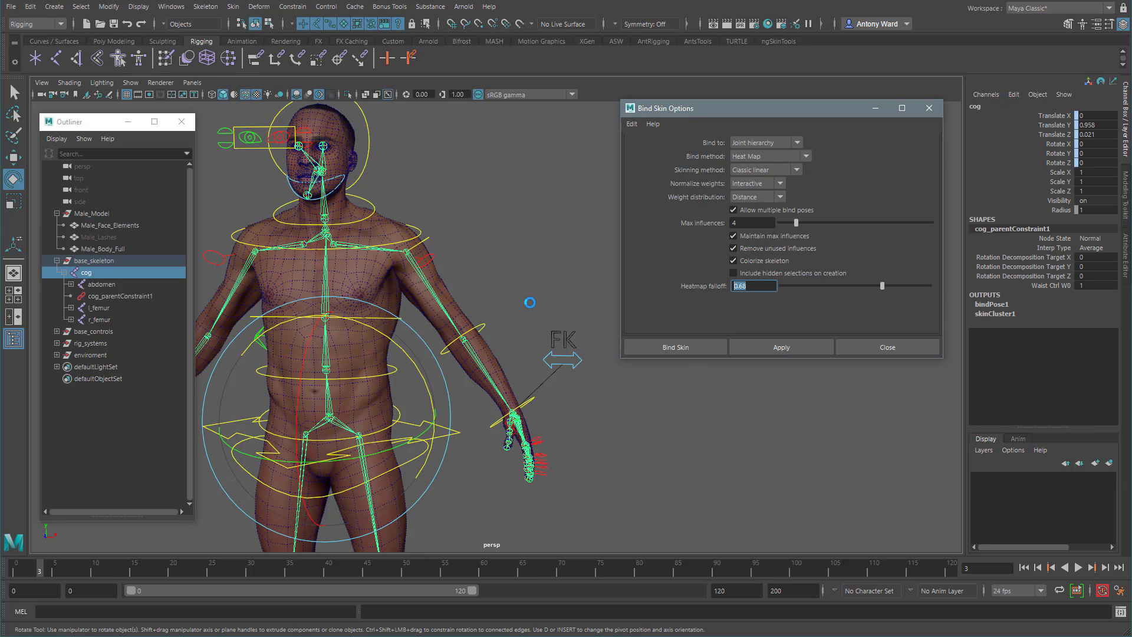
- Rotate the left upper arm's FK control about 47 degrees in Z and inspect the shoulder and armpit deformation
click(430, 238)
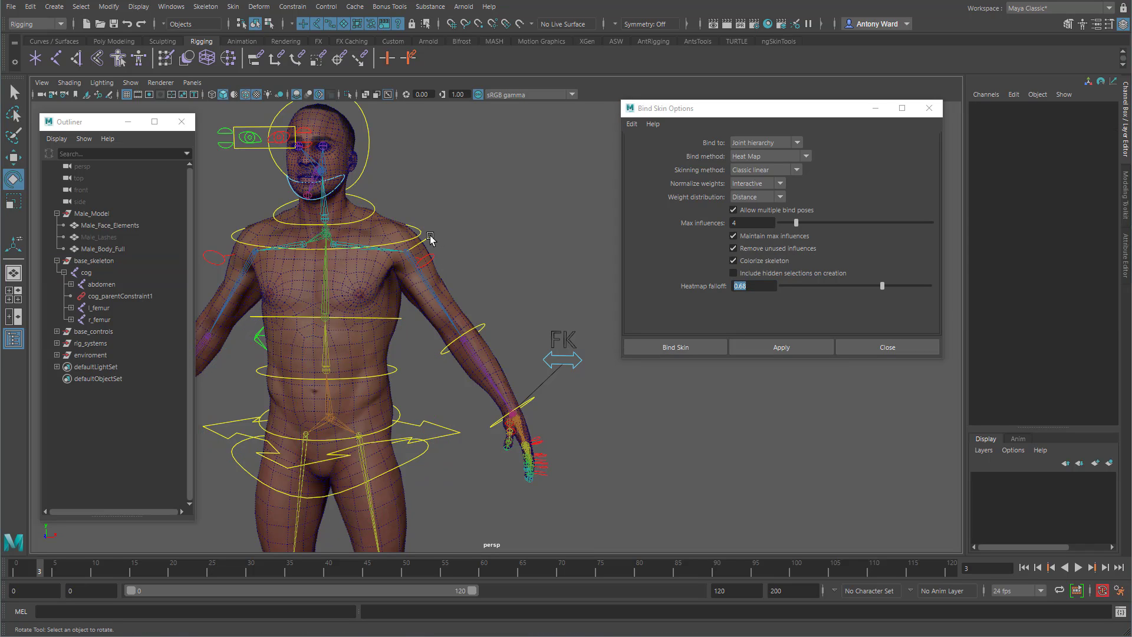
click(430, 238)
drag(502, 292, 444, 241)
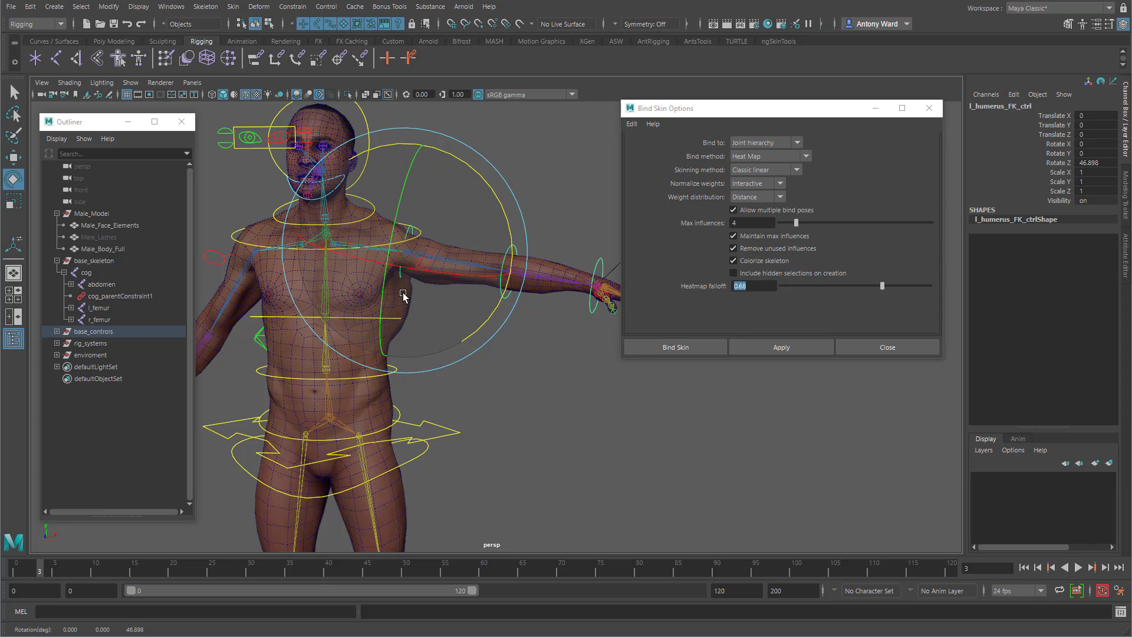
alt+drag(420, 414, 450, 442)
alt+middle_drag(326, 265, 366, 313)
alt+right_drag(367, 313, 519, 290)
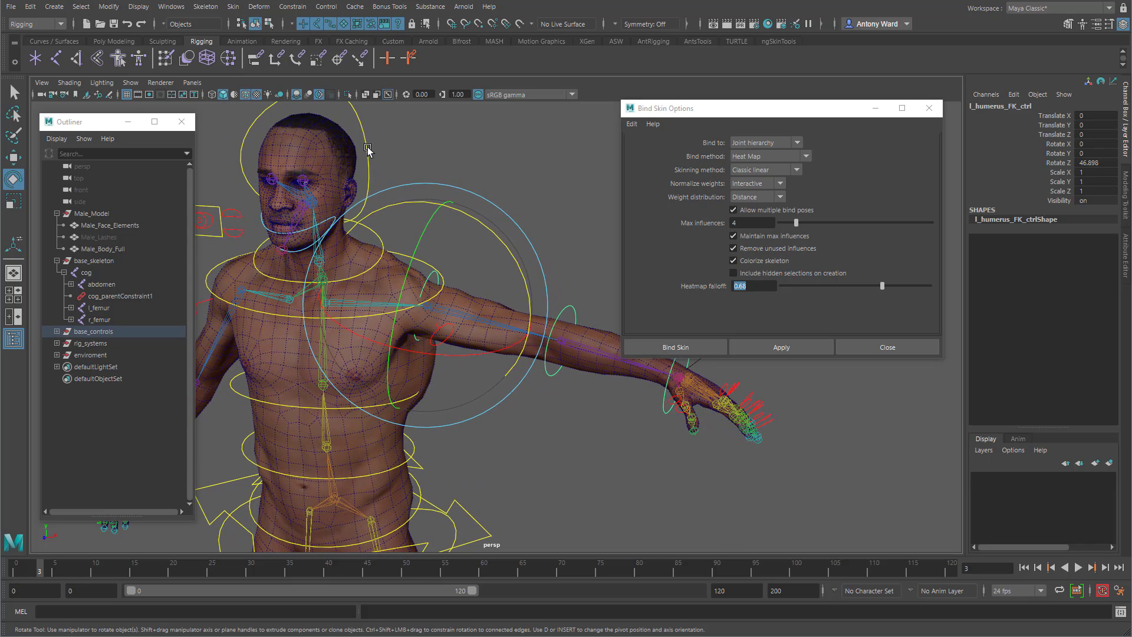
- Test the neck deformation by rotating the head control, and undo the head rotation
click(367, 147)
drag(328, 226, 305, 275)
drag(321, 244, 397, 250)
key(ctrl+z)
- Rotate the left forearm's FK control about 53 degrees in X and inspect the elbow deformation from several angles
alt+middle_drag(578, 442, 516, 442)
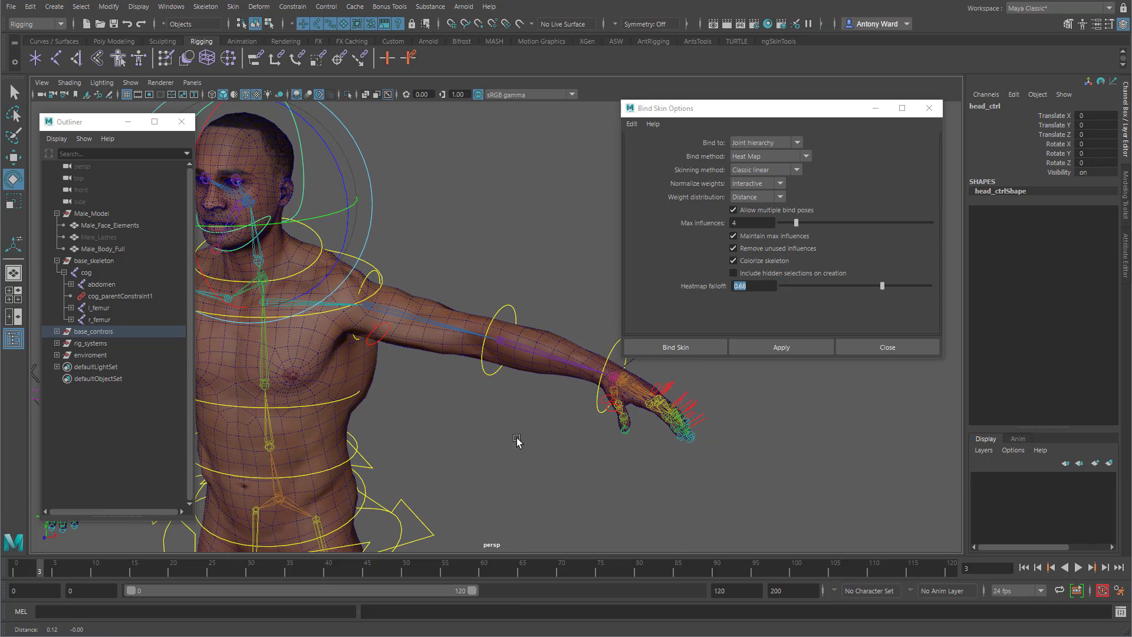
click(507, 306)
alt+drag(503, 340, 500, 413)
drag(539, 448, 444, 432)
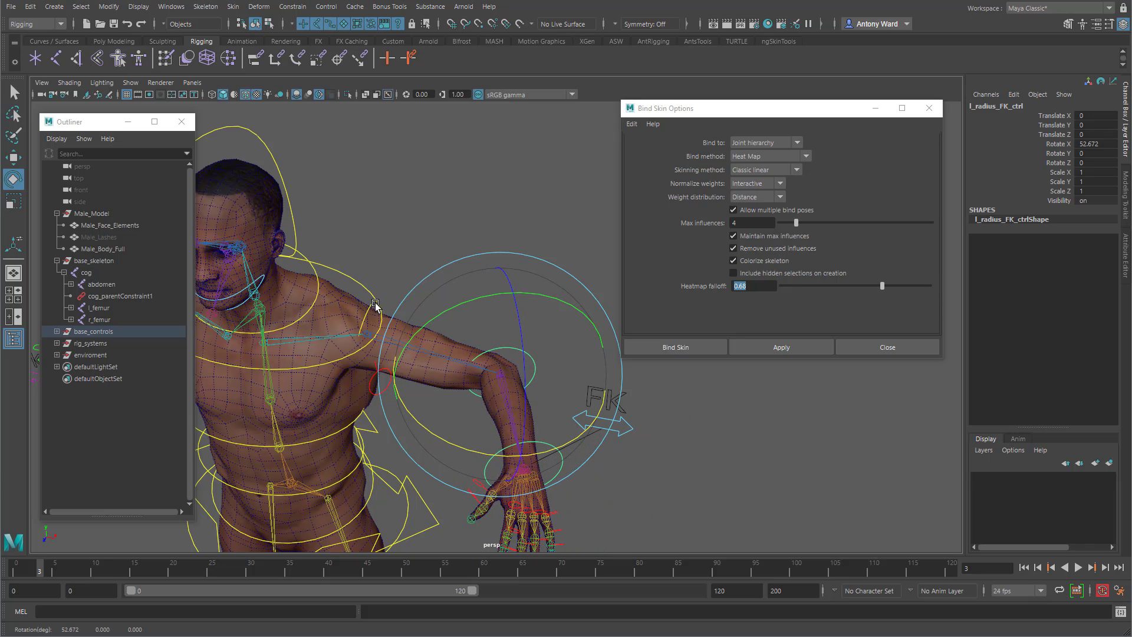
alt+drag(486, 370, 508, 336)
alt+right_drag(507, 336, 566, 395)
alt+drag(569, 402, 417, 385)
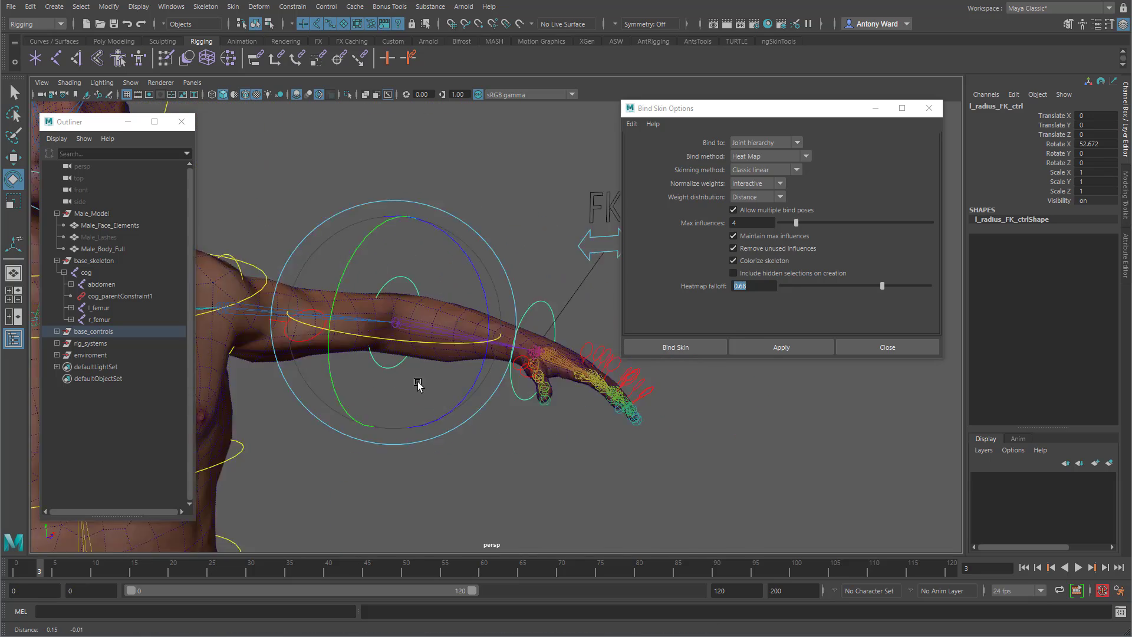
- Curl the left index finger by rotating its three controls about -62, -59 and -55 degrees in Z to test the deformation
alt+middle_drag(417, 385, 241, 380)
alt+right_drag(466, 354, 631, 378)
alt+drag(397, 346, 399, 436)
click(400, 316)
alt+drag(399, 437, 391, 392)
alt+right_drag(391, 391, 467, 384)
click(536, 382)
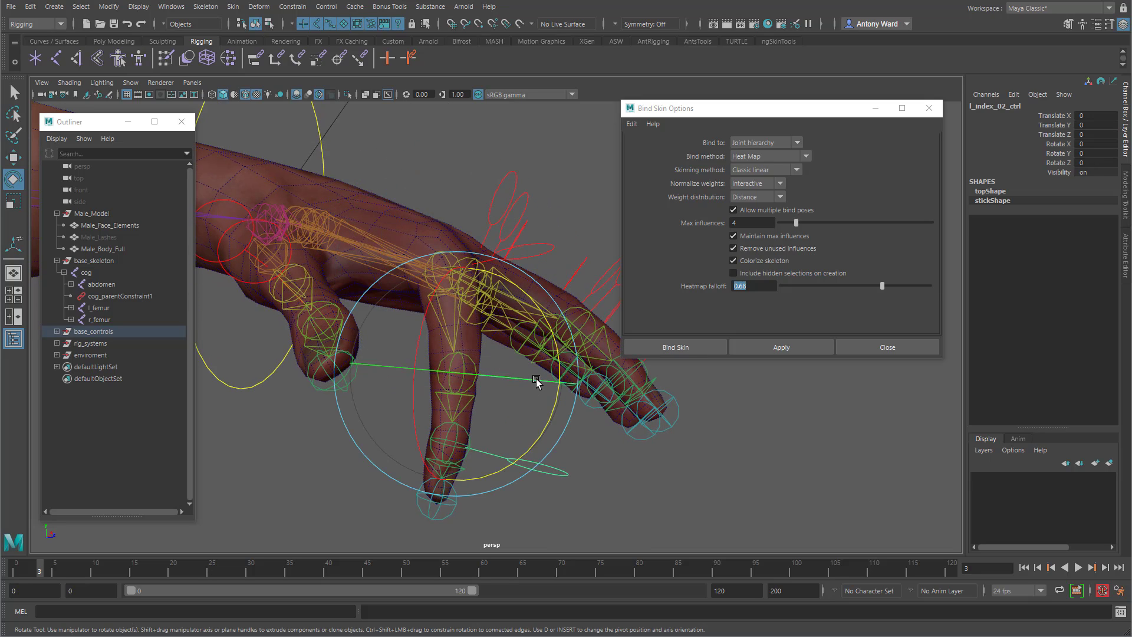
drag(556, 336, 479, 425)
click(427, 520)
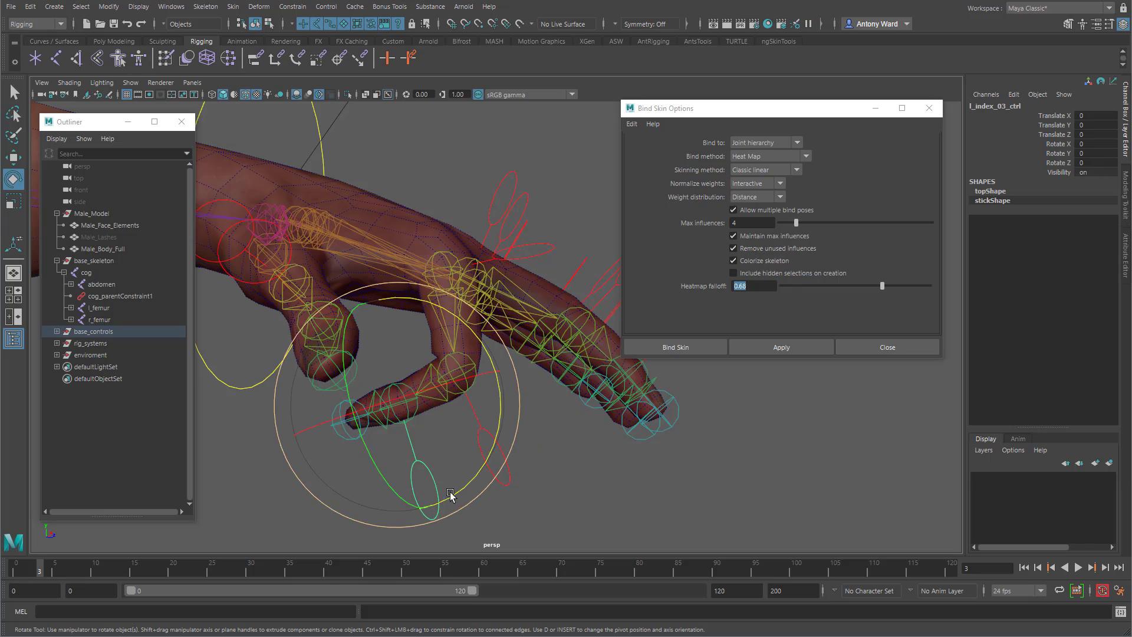
drag(476, 473, 380, 510)
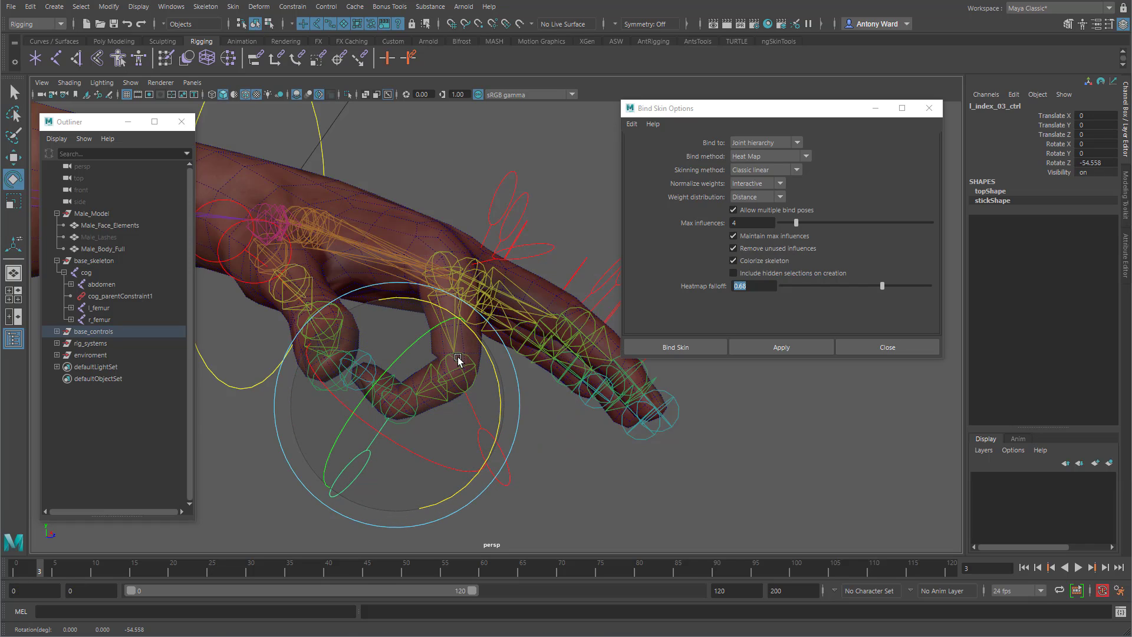
- Reset the rotations of all three left index finger controls to 0
click(499, 483)
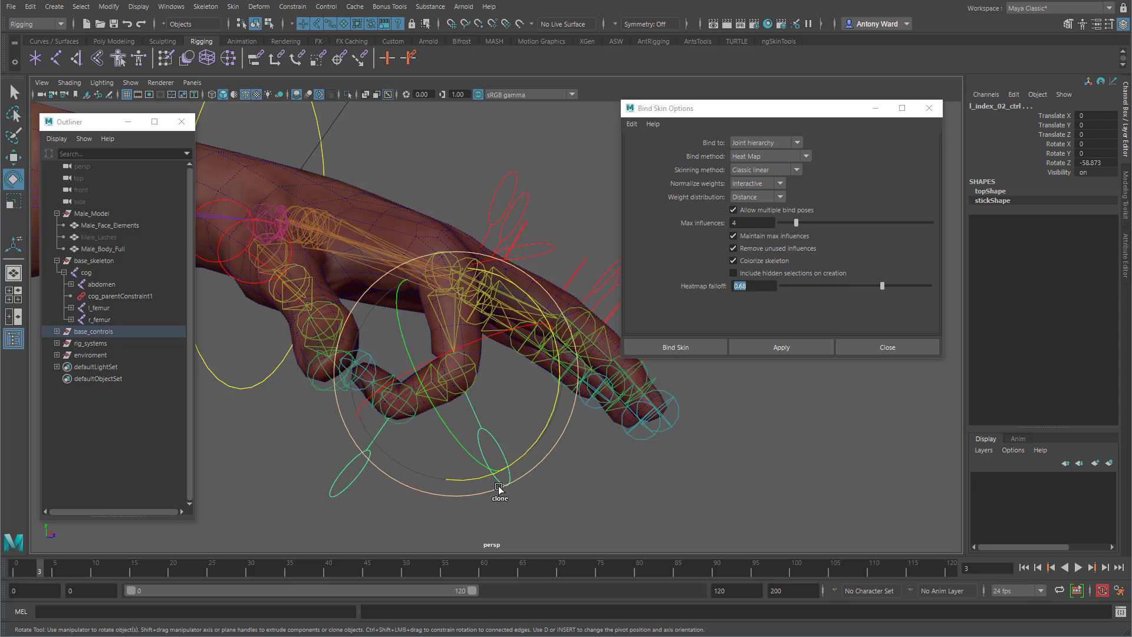
click(542, 246)
drag(1103, 162, 1103, 147)
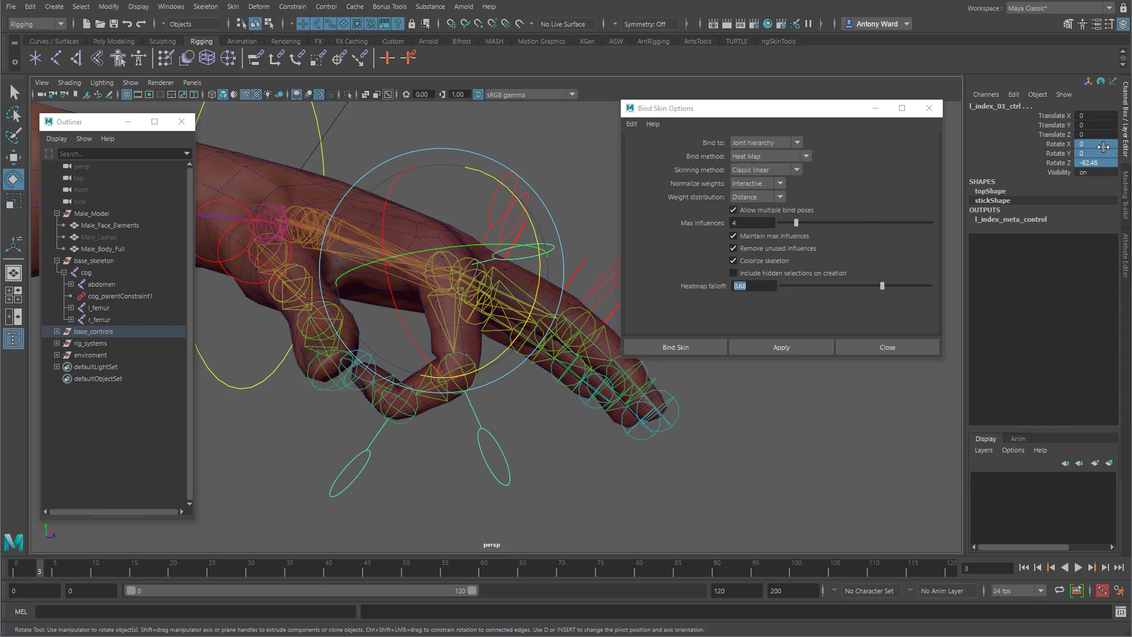
text(0)
key(Return)
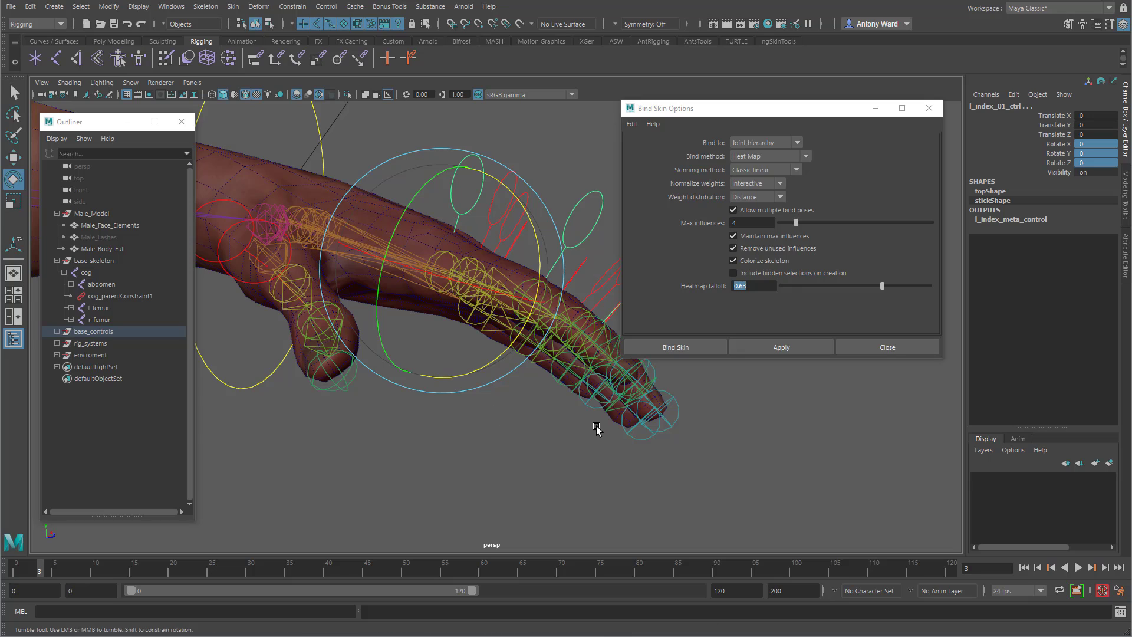
- Reset the rotations of the left upper arm and forearm FK controls to 0
alt+right_drag(595, 423, 351, 396)
alt+drag(351, 396, 517, 414)
alt+middle_drag(427, 357, 569, 422)
alt+right_drag(568, 423, 454, 321)
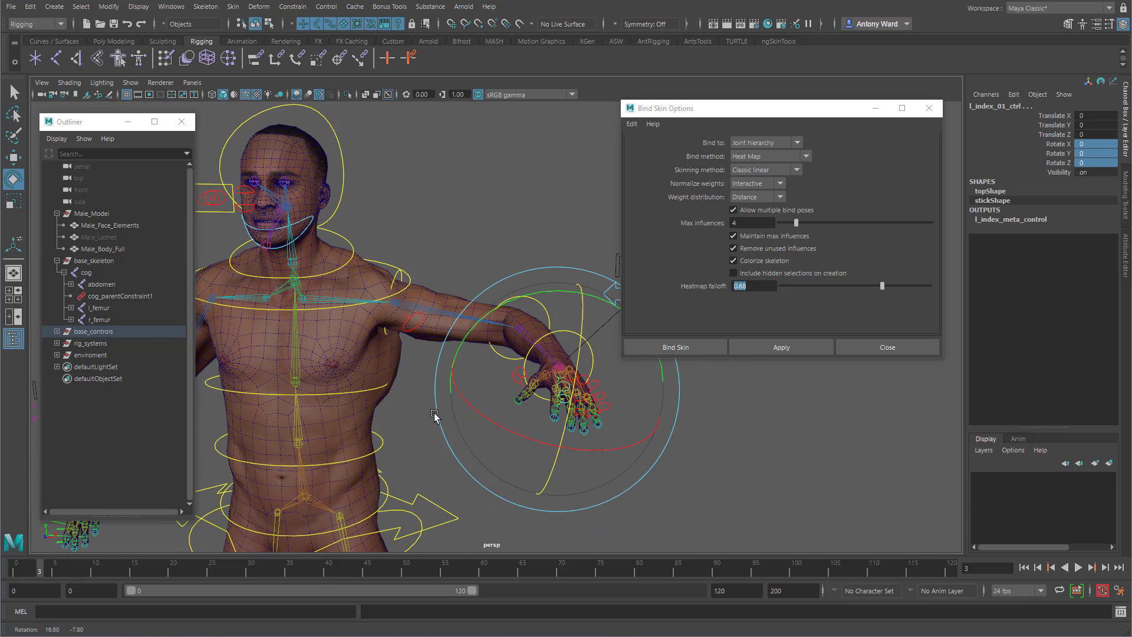
click(395, 277)
key(t)
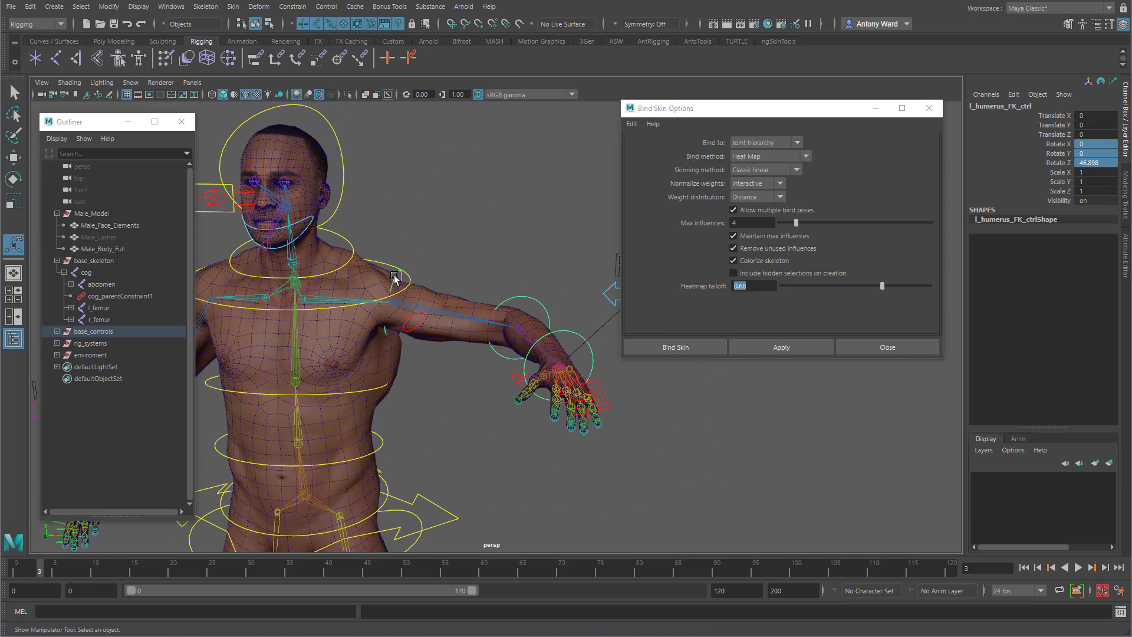
click(530, 298)
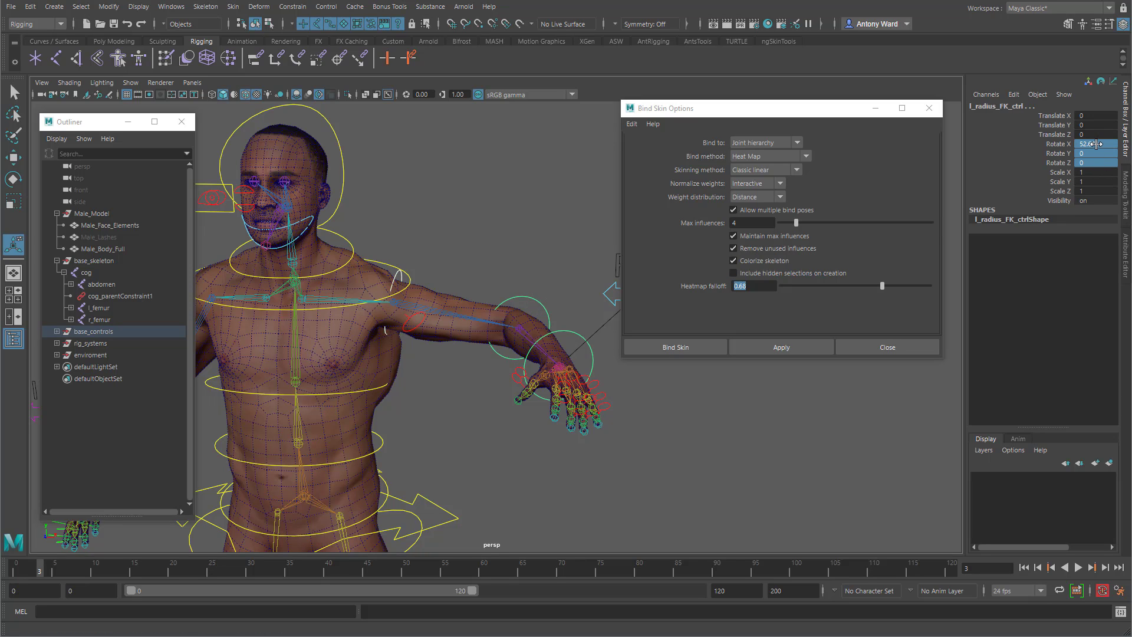
text(0)
key(Return)
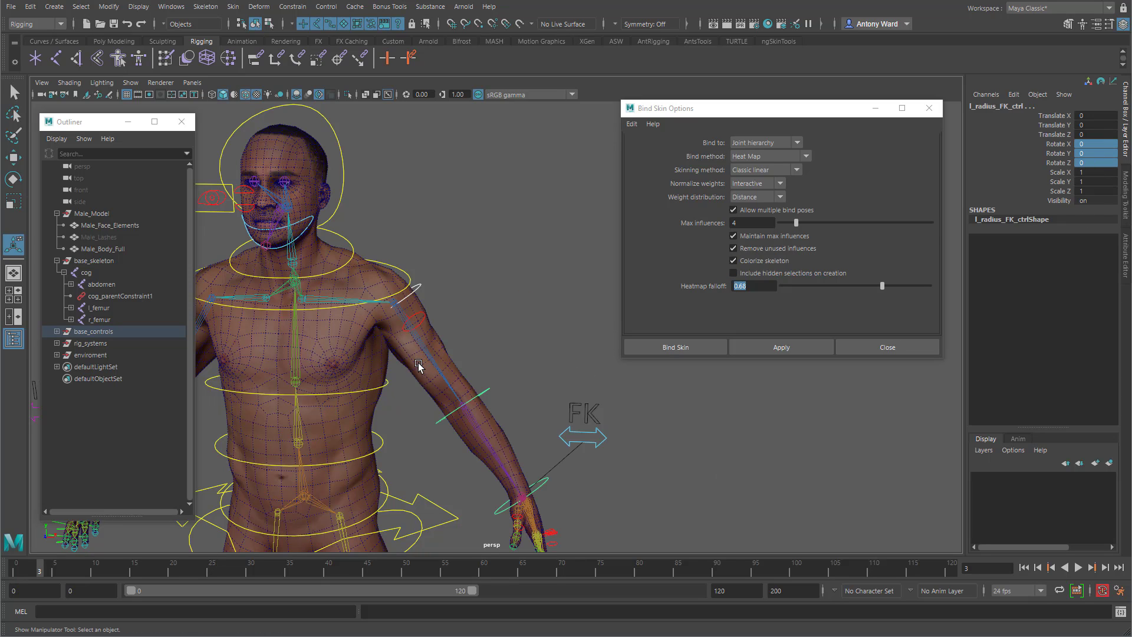
- Test the hip deformation by rotating the waist control about 5 degrees in X, and undo the rotation
alt+middle_drag(419, 365, 467, 262)
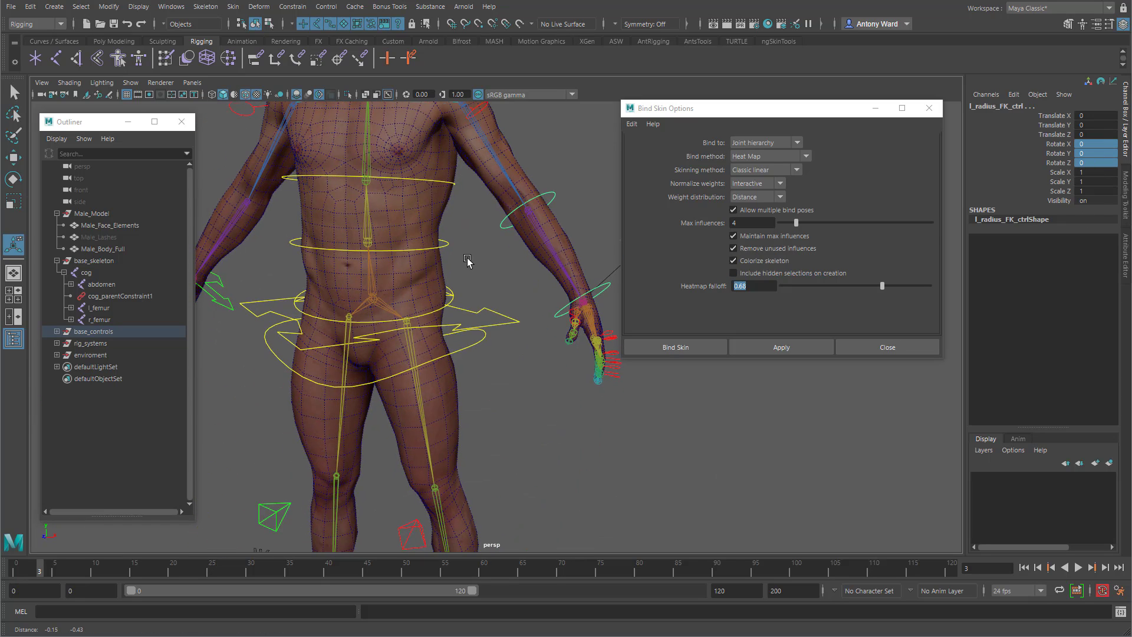
click(473, 347)
key(e)
drag(386, 290, 492, 293)
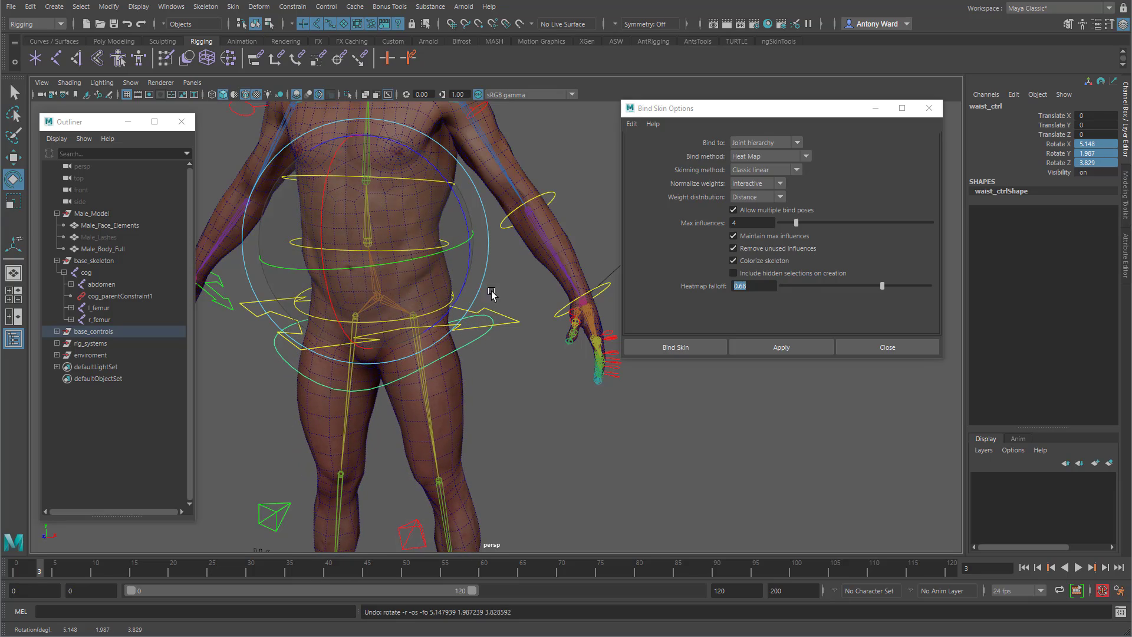
click(492, 293)
- Test the belly deformation by rotating the abdomen control, and undo the rotation
click(433, 247)
alt+middle_drag(372, 233, 415, 296)
drag(414, 296, 450, 298)
key(ctrl+z)
key(ctrl+z)
- Test the chest deformation by rotating the sternum control about 10 degrees in Y, and undo the rotation
alt+right_drag(449, 298, 513, 314)
alt+middle_drag(512, 314, 527, 393)
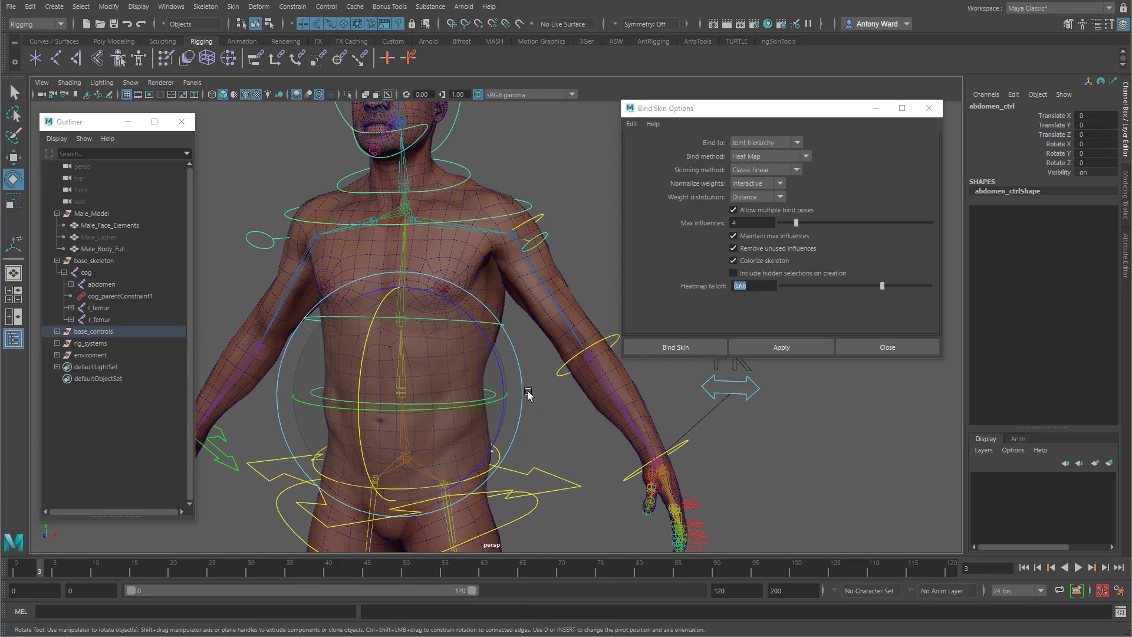
click(528, 394)
click(502, 325)
alt+drag(497, 332, 398, 322)
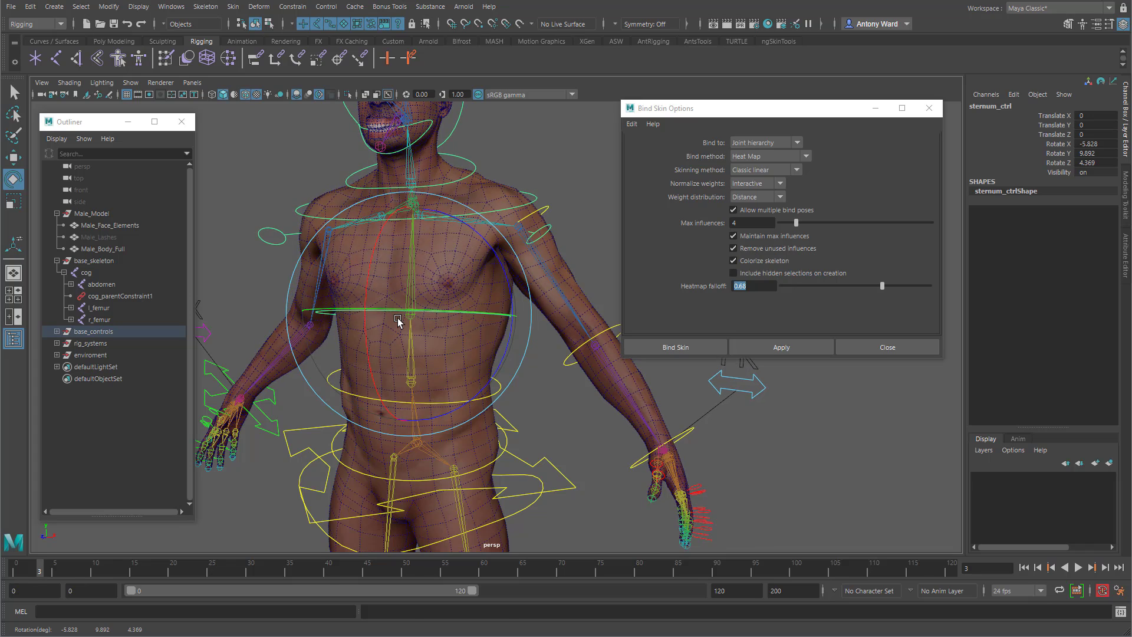
key(ctrl+z)
- Raise the left leg's IK foot control to a Translate Z of about 0.199 to bend the knee
alt+middle_drag(531, 416, 497, 232)
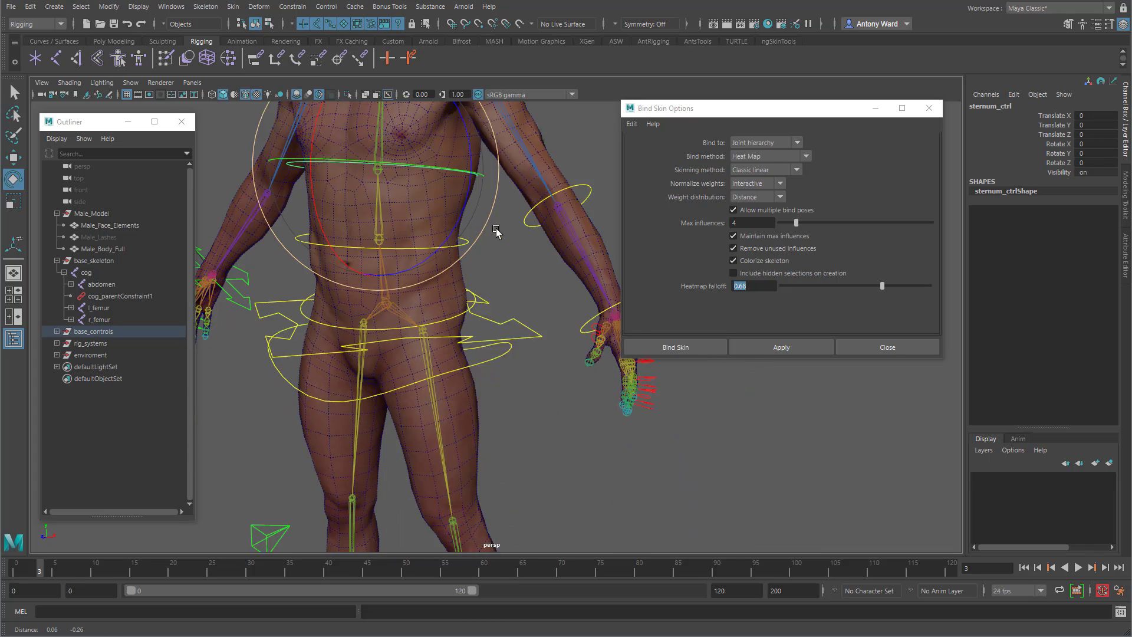
alt+middle_drag(513, 507, 497, 264)
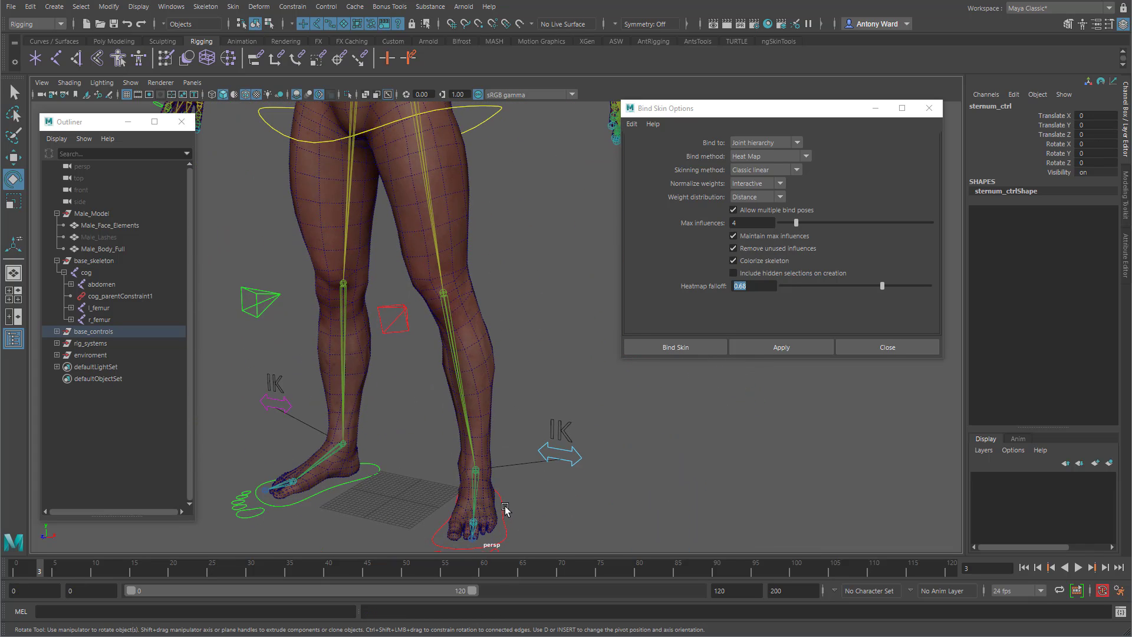
click(504, 507)
alt+drag(507, 505, 435, 455)
scroll(434, 454, down, 3)
alt+middle_drag(475, 439, 422, 447)
key(w)
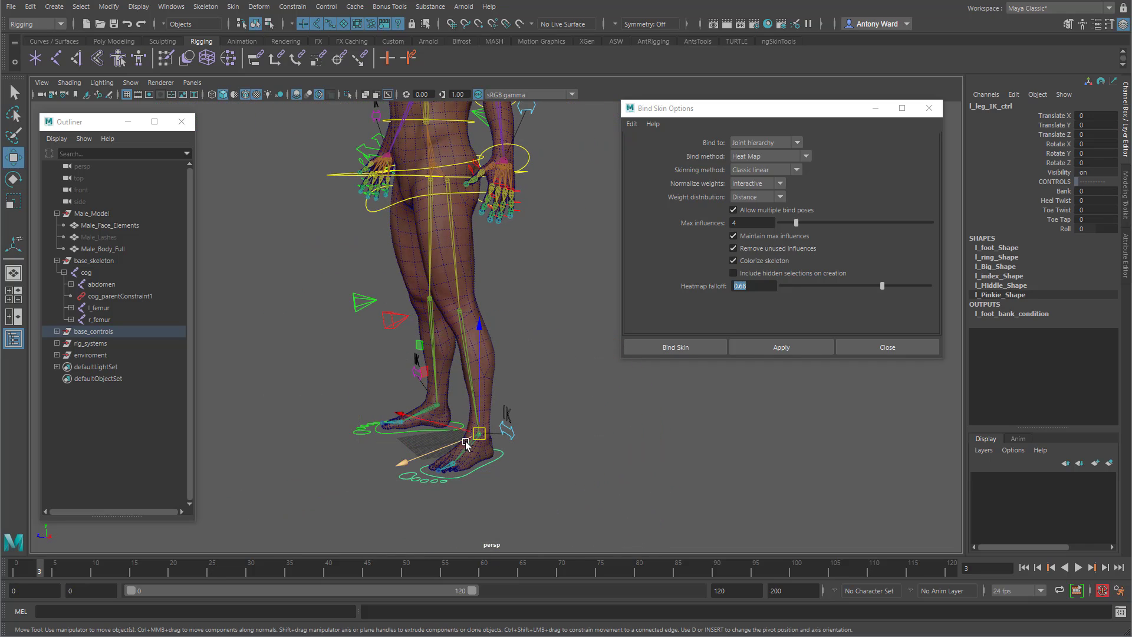
drag(478, 419, 480, 364)
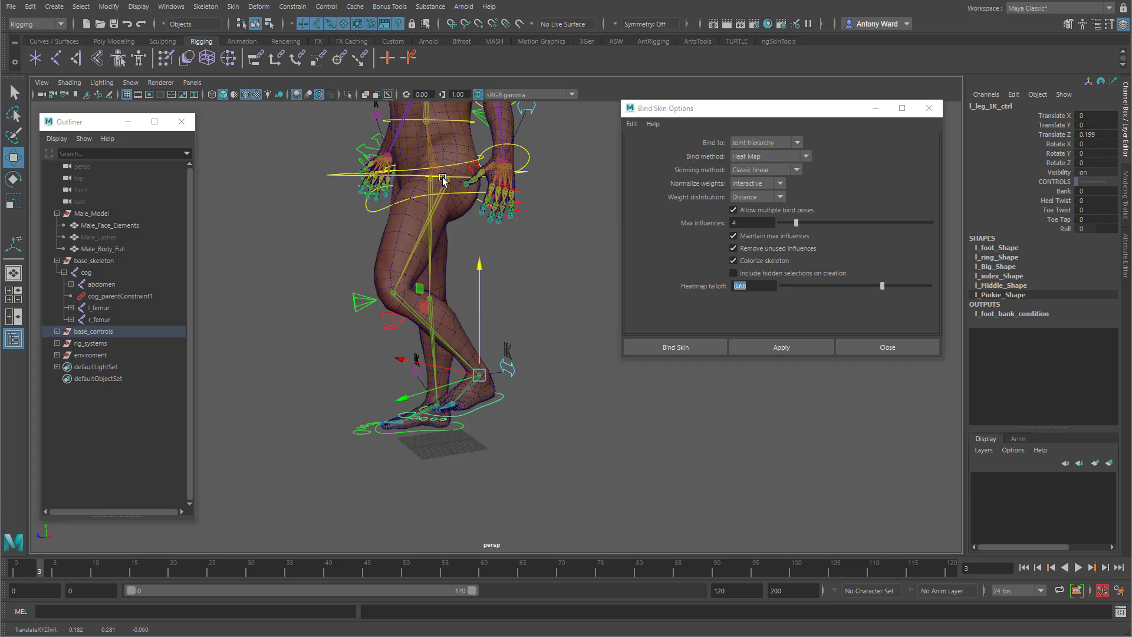
- Inspect the bent hip and knee from several angles, raising the left foot control to a Translate Z of about 0.224
alt+drag(414, 228, 502, 260)
scroll(502, 260, up, 2)
alt+middle_drag(503, 260, 496, 377)
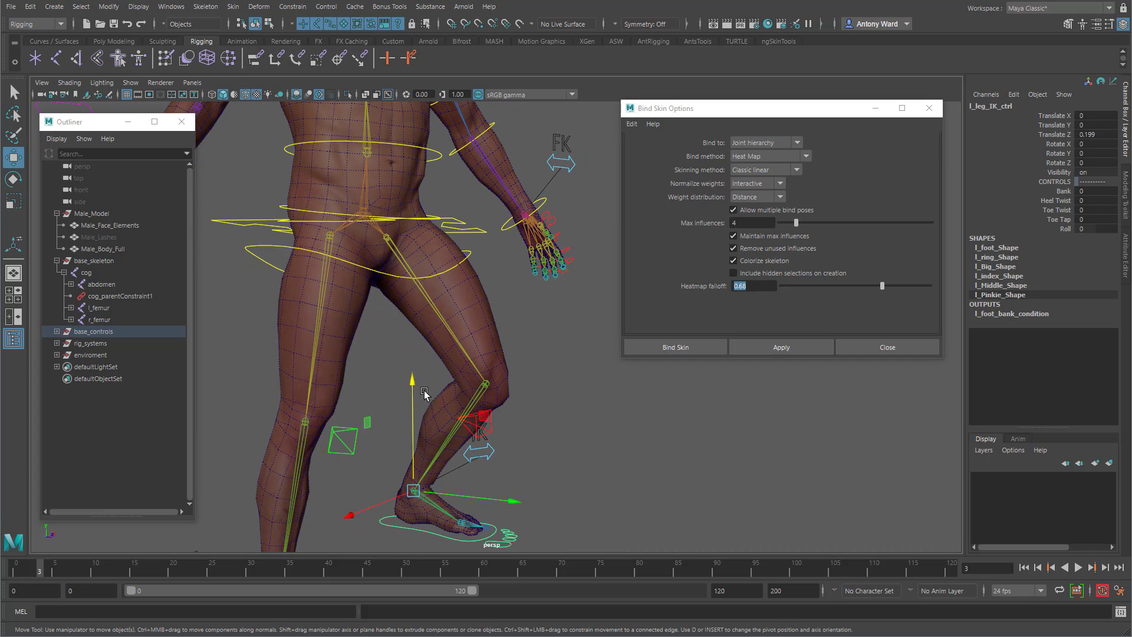
drag(415, 383, 414, 374)
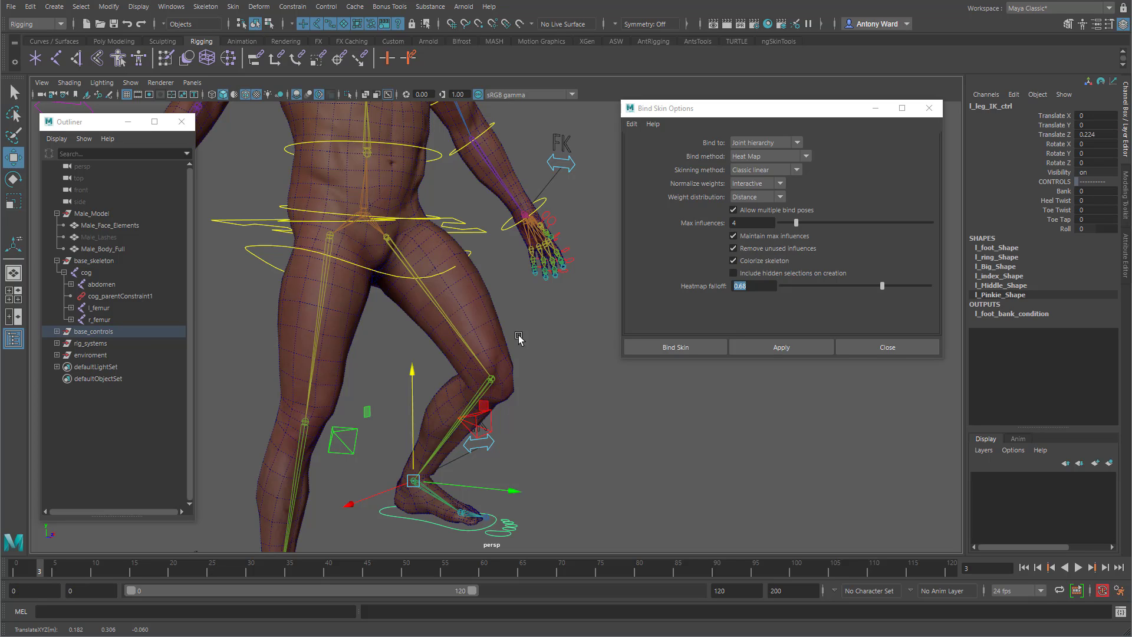
alt+drag(602, 452, 459, 454)
alt+middle_drag(459, 454, 472, 397)
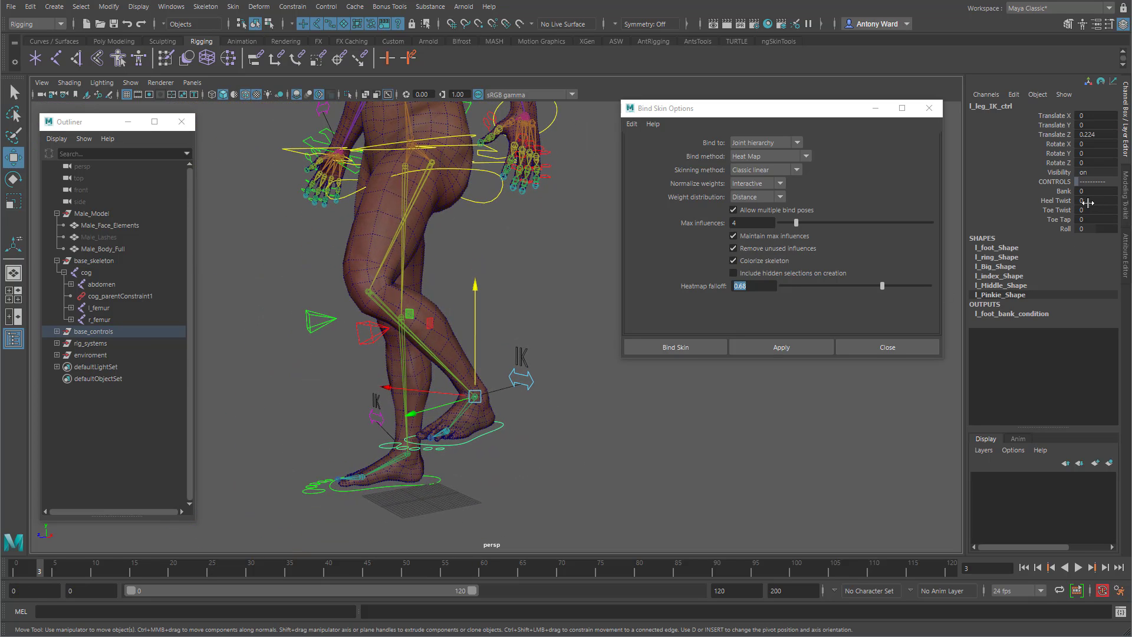
- Vary the left foot control's Roll to about -3.5 and 2.4 to inspect the ankle and toe deformation
click(1065, 229)
mouse_move(401, 423)
middle_down()
mouse_move(445, 417)
mouse_move(368, 410)
mouse_move(457, 412)
mouse_move(381, 415)
mouse_move(390, 414)
middle_up()
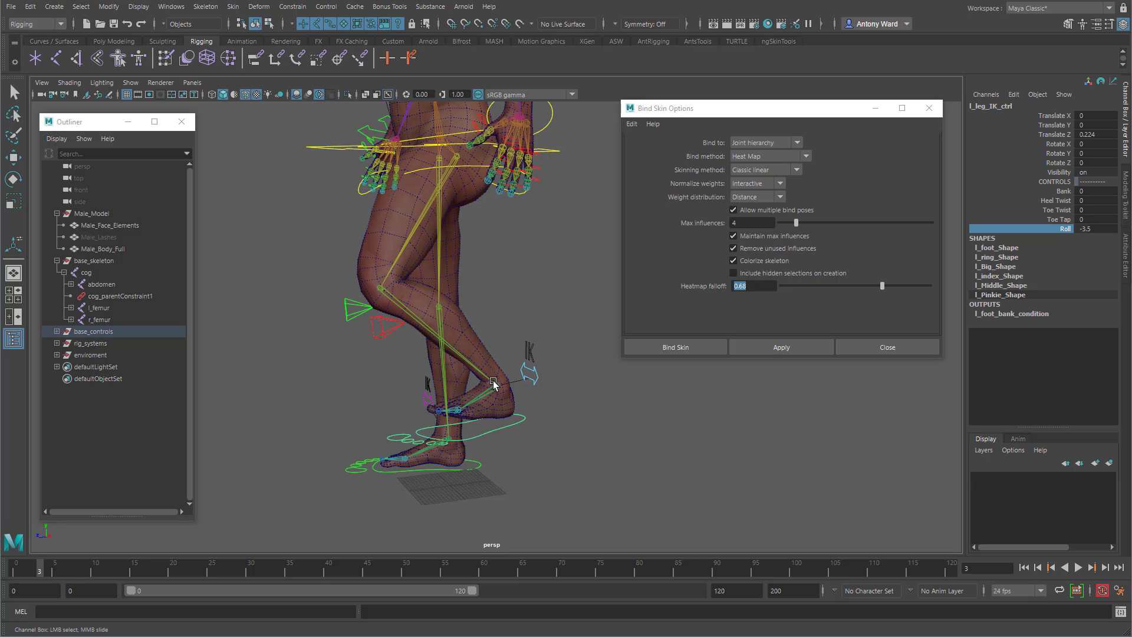
alt+drag(478, 405, 640, 414)
alt+right_drag(462, 397, 602, 407)
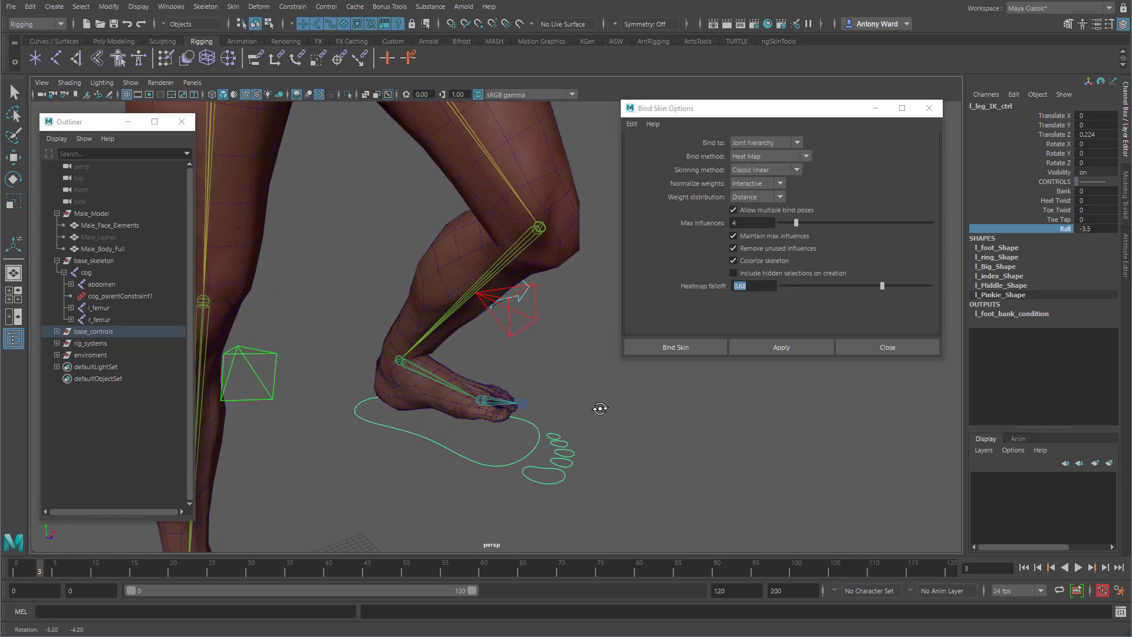
alt+middle_drag(602, 406, 619, 400)
middle_drag(623, 406, 646, 407)
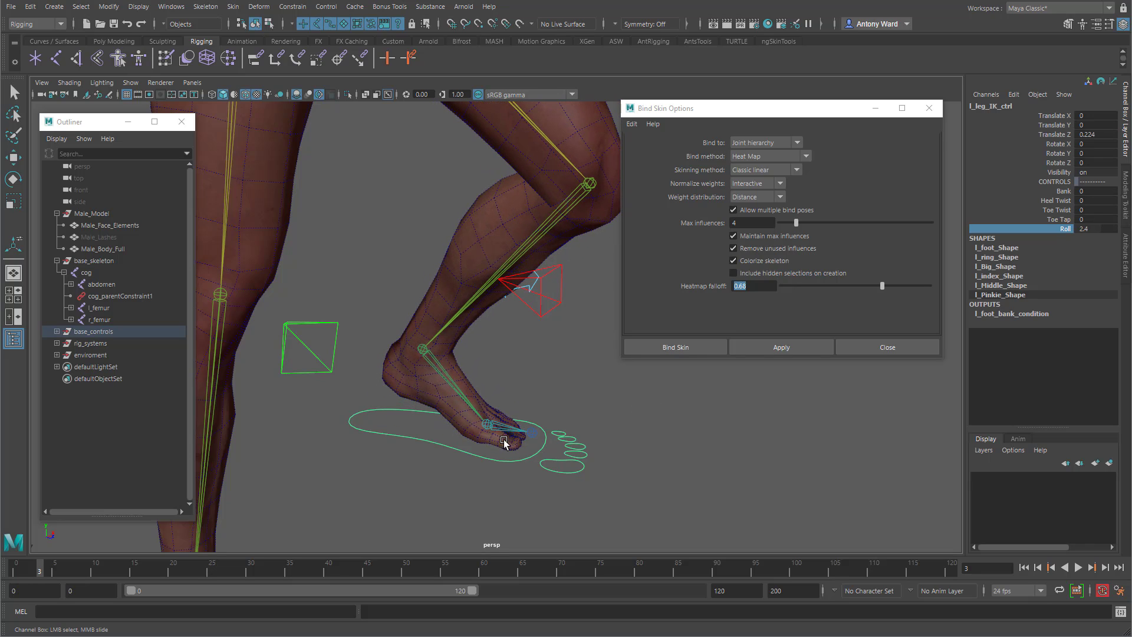
- Reset the left leg IK control's Roll and Translate Z to 0
alt+drag(700, 427, 519, 412)
alt+right_drag(519, 413, 330, 389)
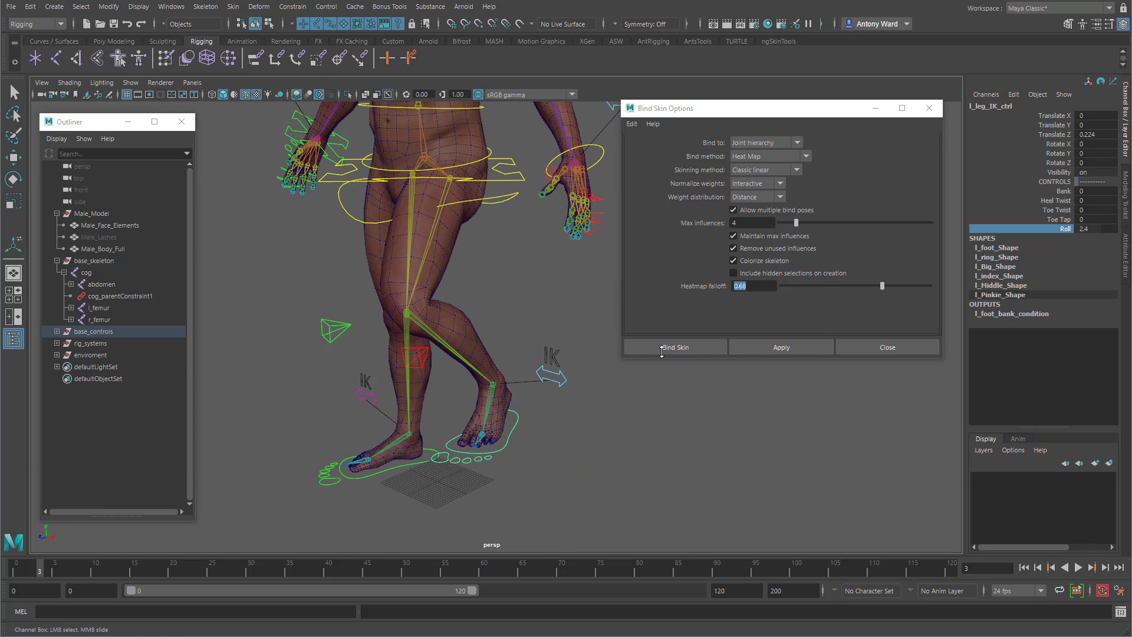
double_click(1090, 229)
text(0)
key(Return)
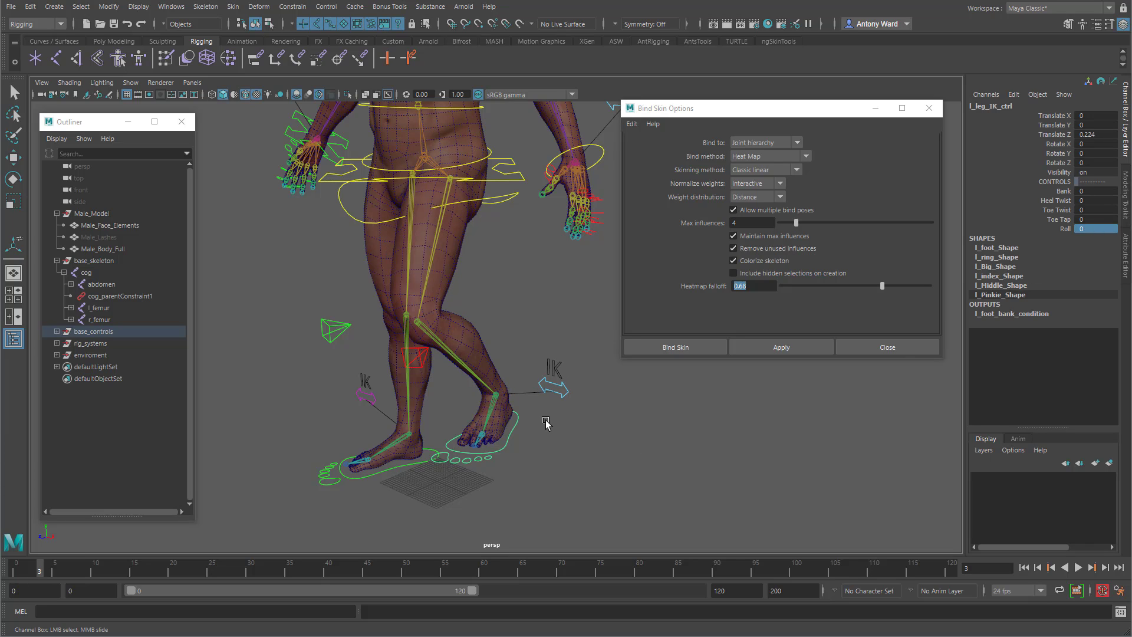
alt+drag(546, 423, 556, 391)
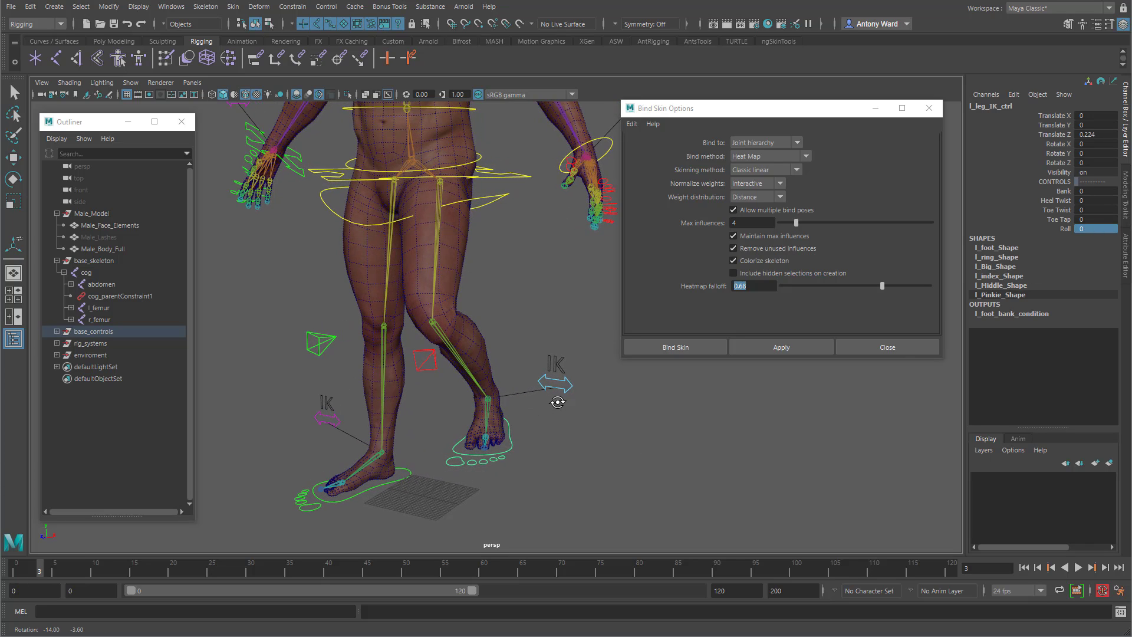
double_click(1090, 135)
text(0)
key(Return)
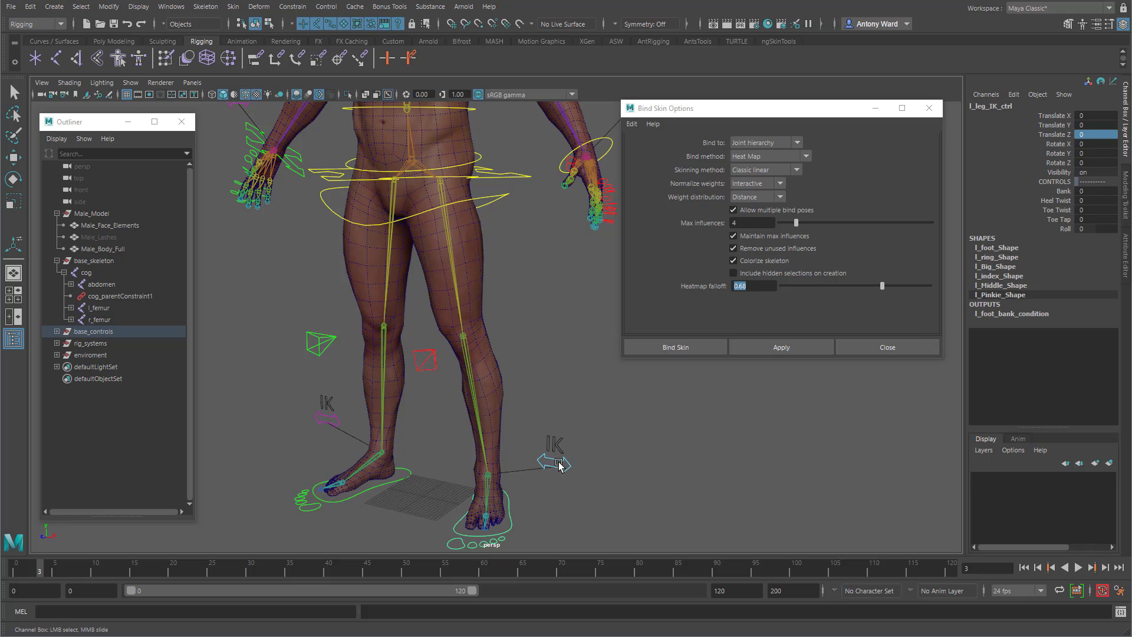
- Switch both legs and the right arm to FK by setting IK FK Switch to 0, and close the Bind Skin Options
click(559, 466)
key(w)
shift+click(324, 415)
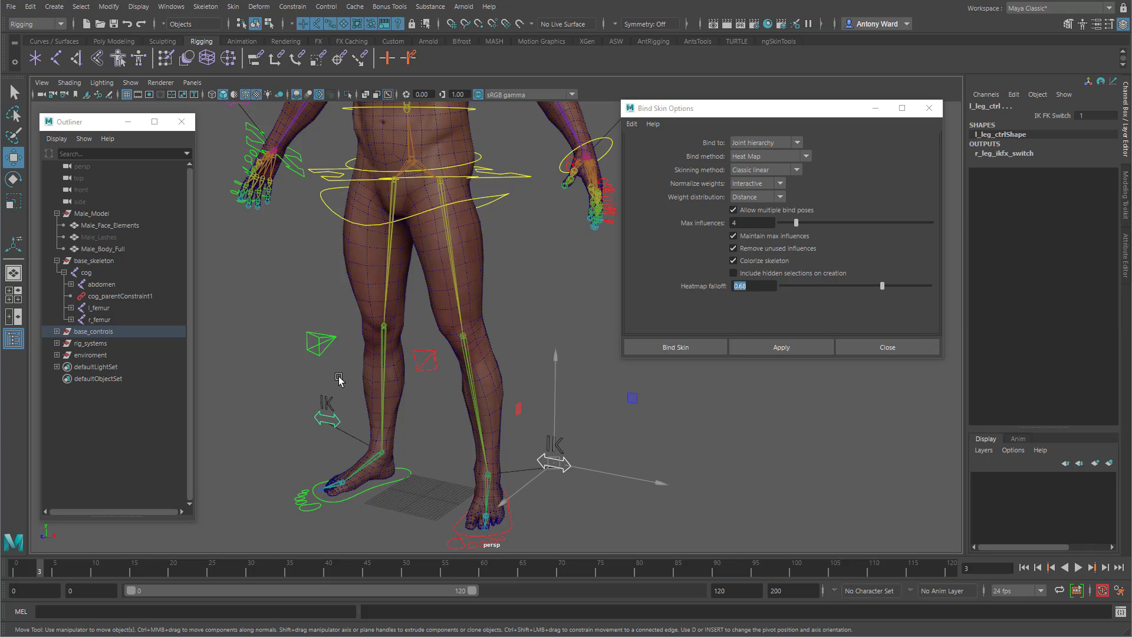
alt+right_drag(338, 379, 295, 306)
shift+click(308, 172)
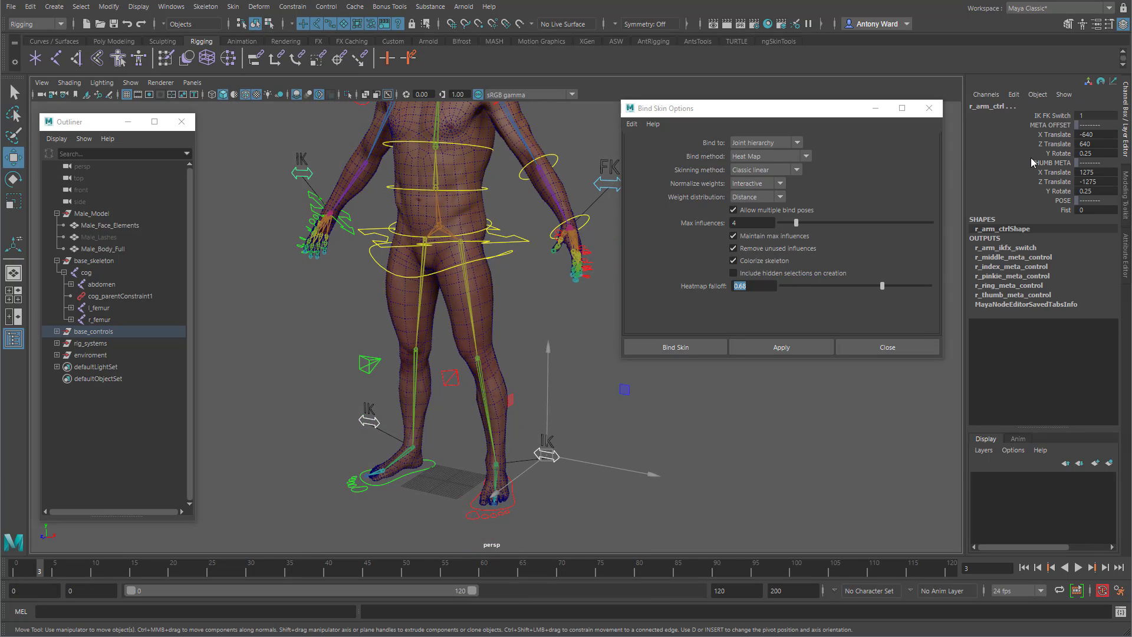
click(1055, 115)
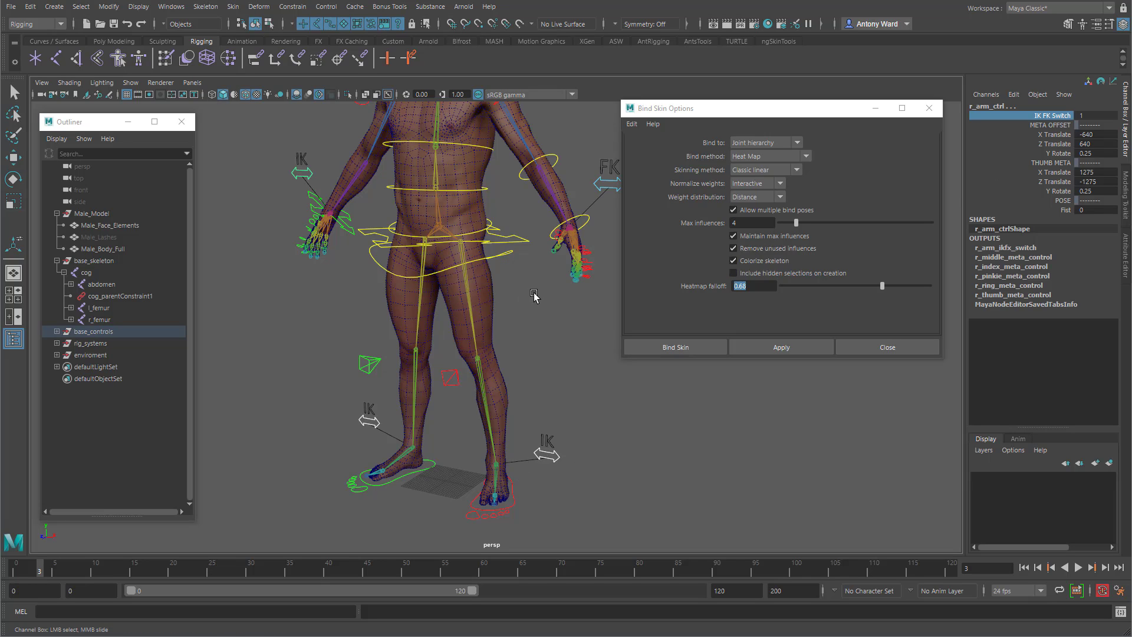
click(873, 348)
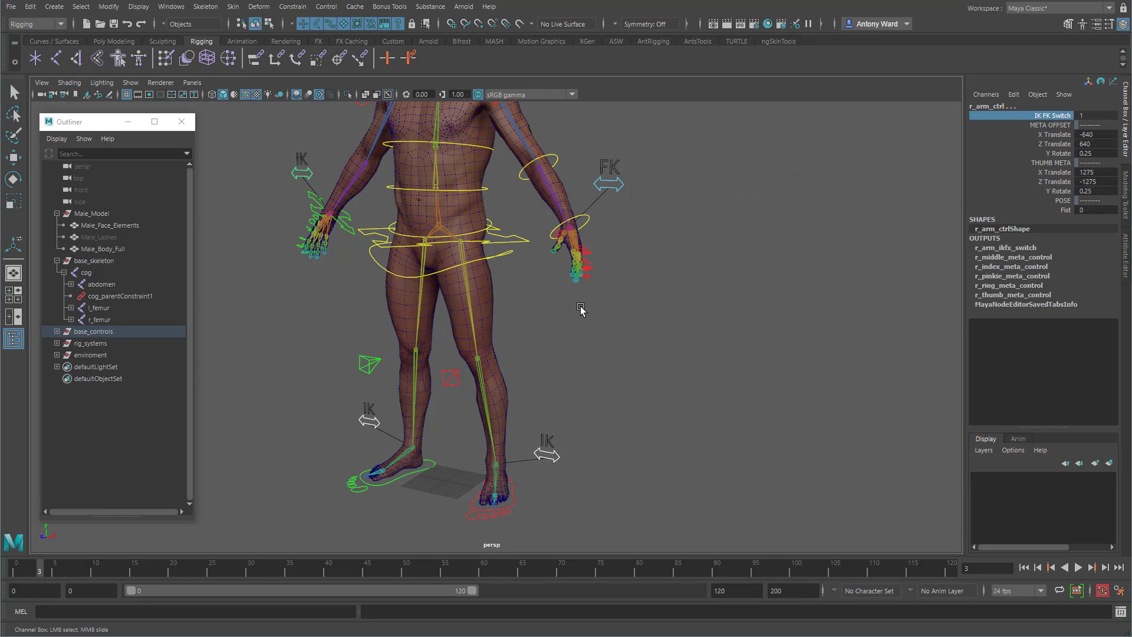
middle_drag(579, 308, 458, 321)
alt+middle_drag(544, 319, 580, 362)
alt+right_drag(580, 362, 609, 334)
alt+drag(559, 324, 528, 308)
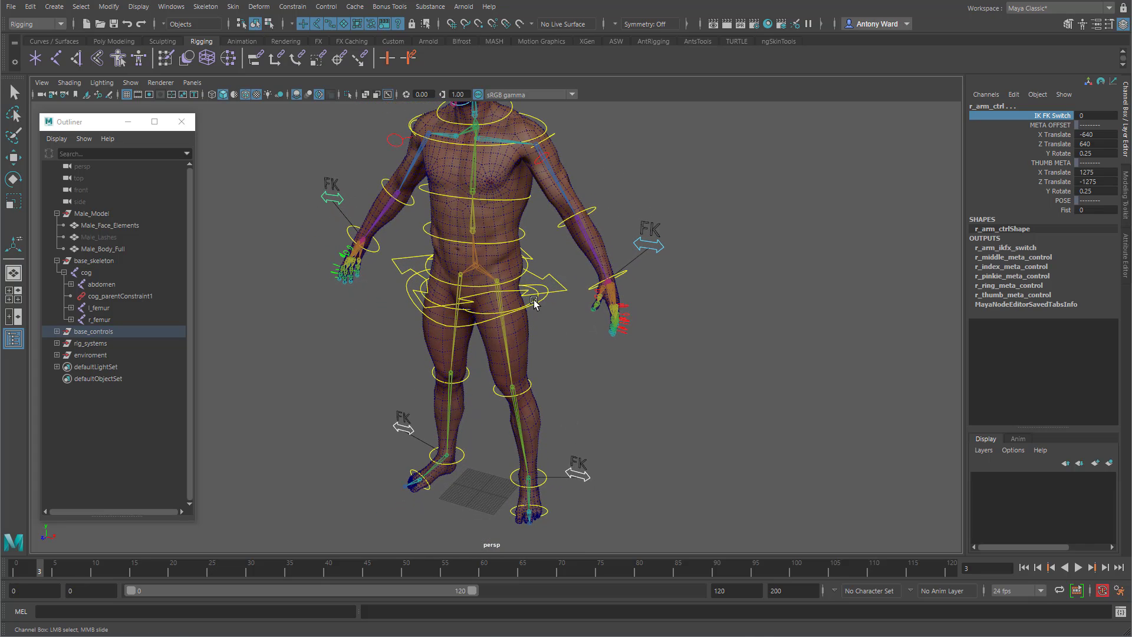
- Select the left leg's femur, tibia, ankle and ball FK controls together and move the timeline to frame 0
click(534, 303)
key(w)
alt+right_drag(454, 336, 548, 296)
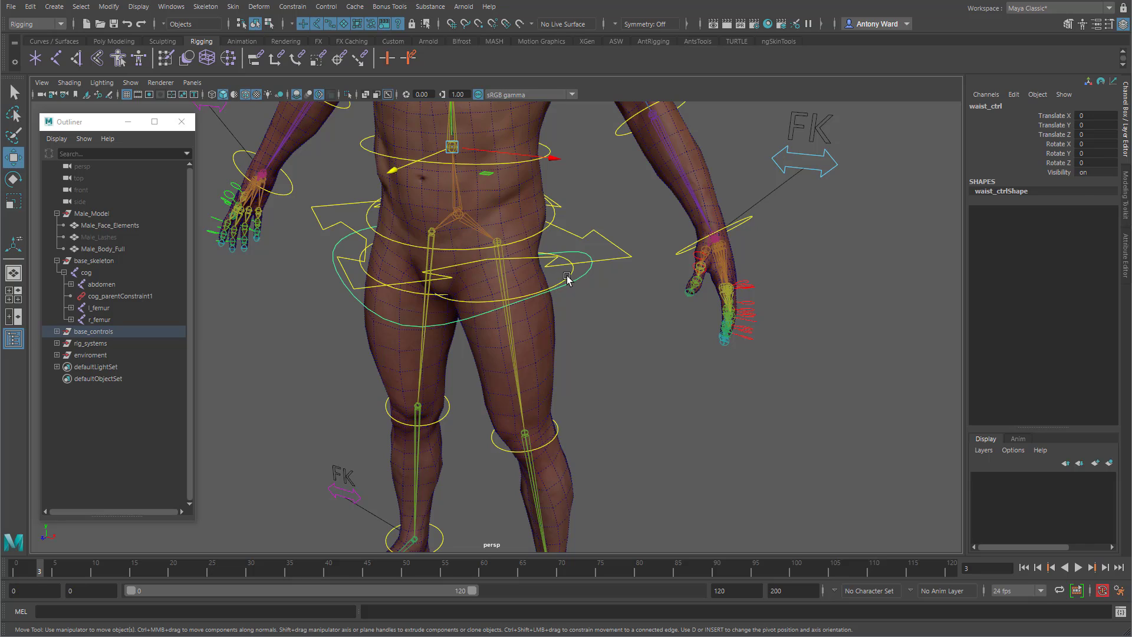
click(566, 277)
click(560, 432)
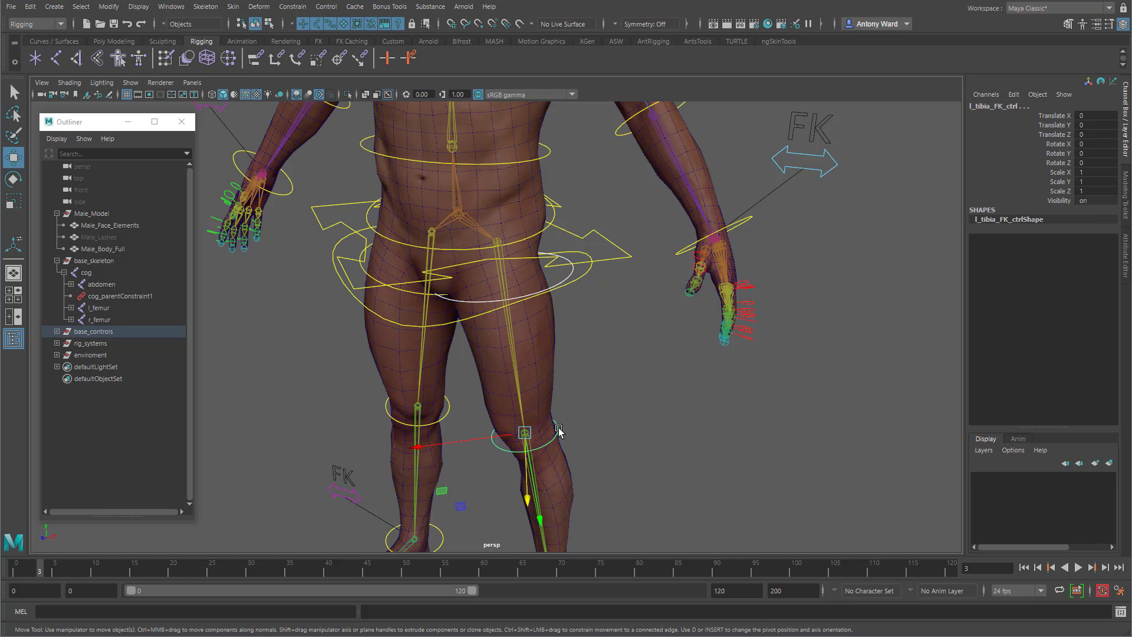
alt+middle_drag(661, 501, 540, 467)
click(547, 434)
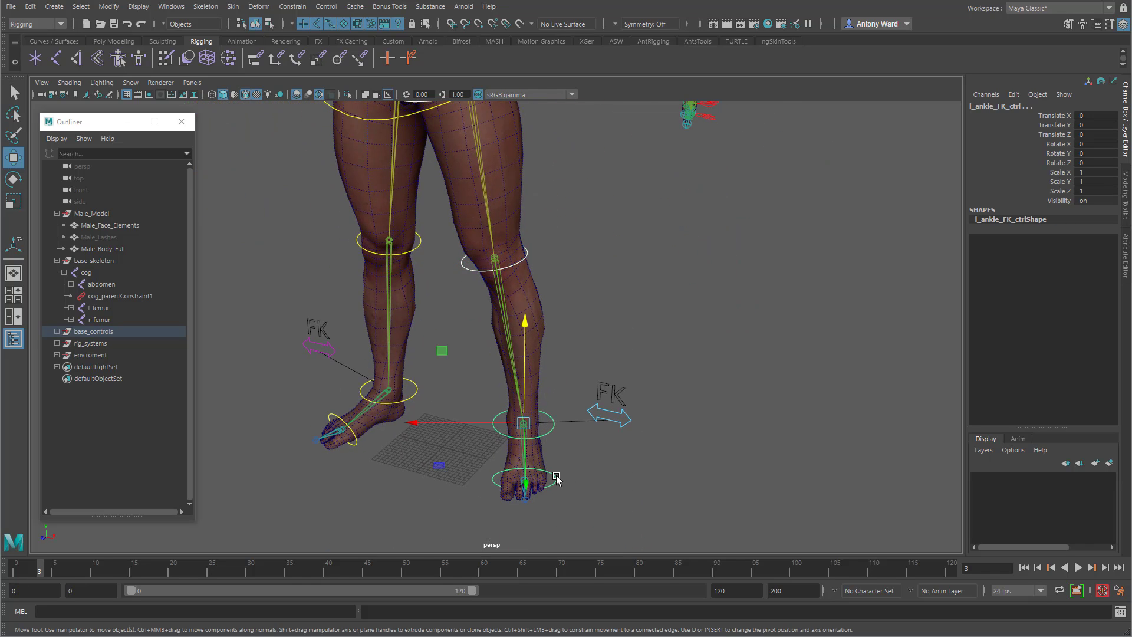
click(555, 479)
click(10, 575)
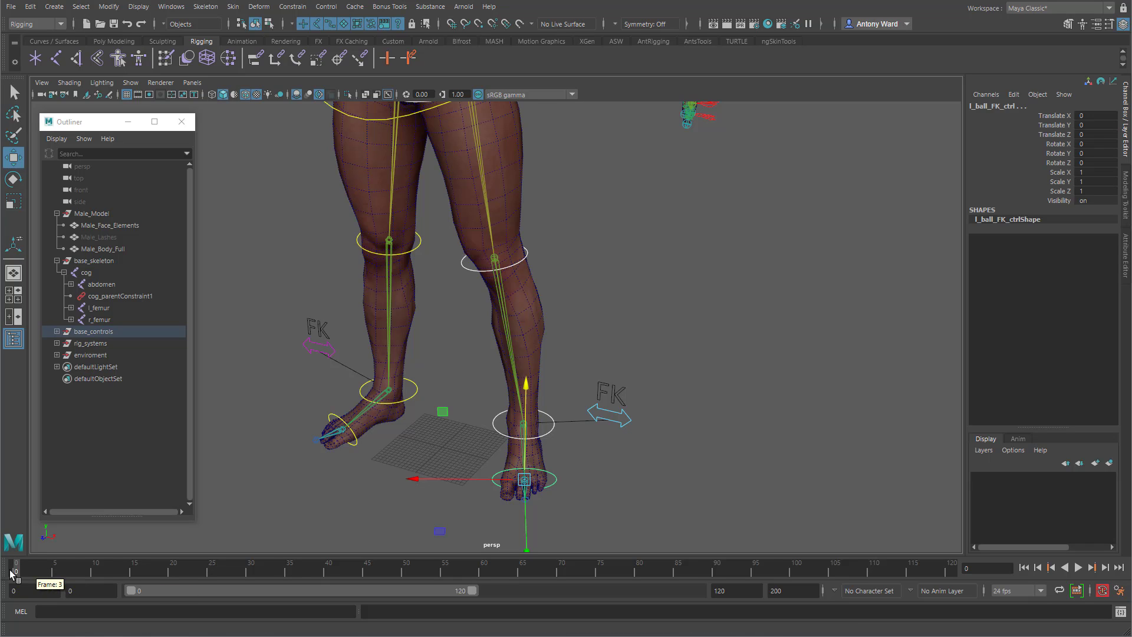
- Add the left arm's humerus, radius and wrist FK controls to the selection
alt+middle_drag(709, 202, 700, 412)
alt+right_drag(699, 412, 561, 236)
alt+middle_drag(546, 201, 560, 275)
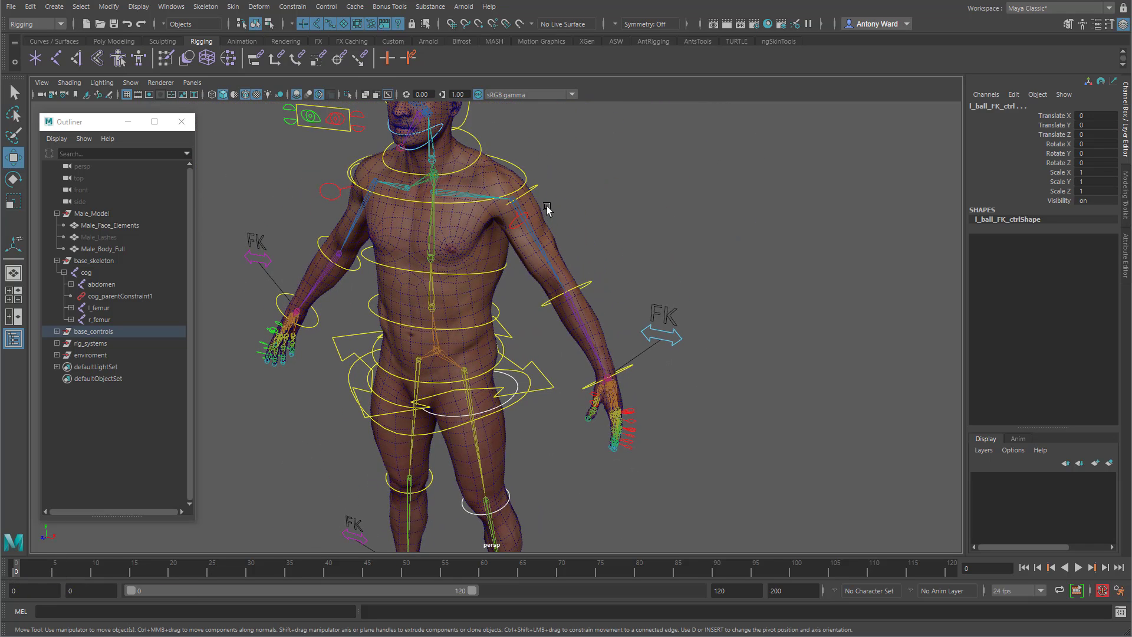
click(539, 188)
click(588, 282)
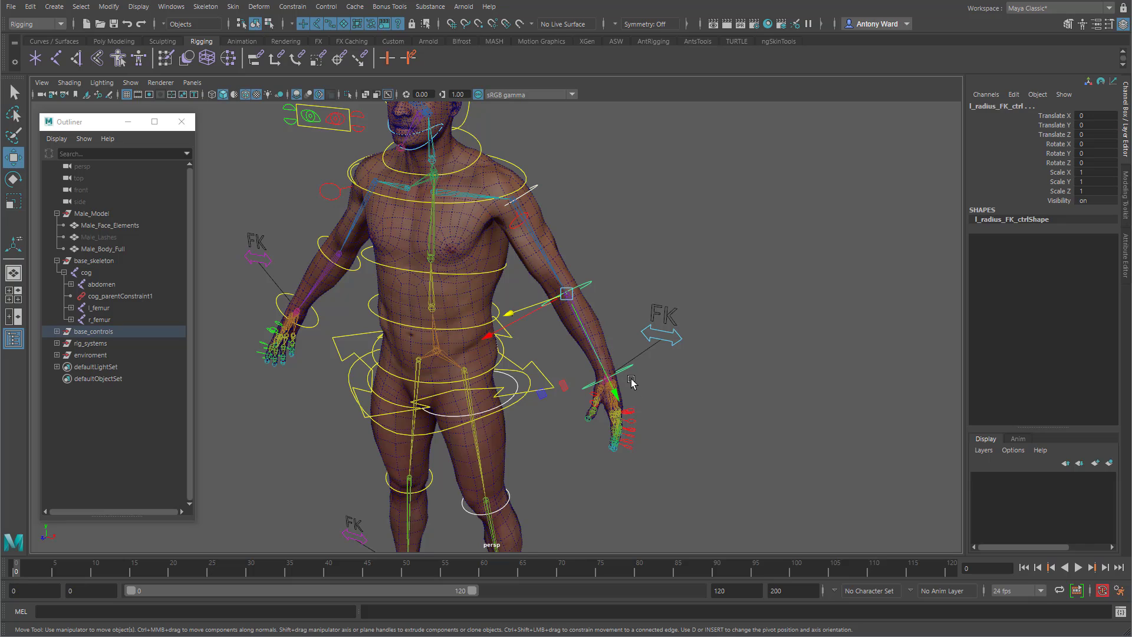
click(631, 369)
- Extend the selection with the torso's waist, abdomen and sternum controls
alt+middle_drag(629, 442, 661, 362)
alt+drag(660, 364, 479, 414)
alt+right_drag(479, 415, 608, 345)
click(575, 315)
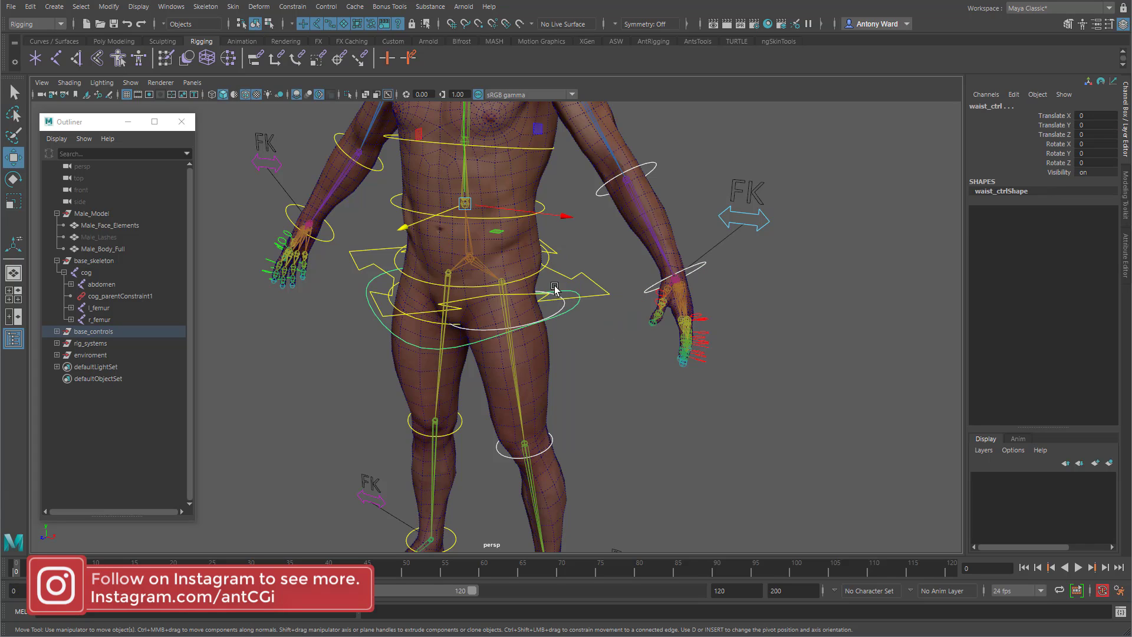
click(543, 213)
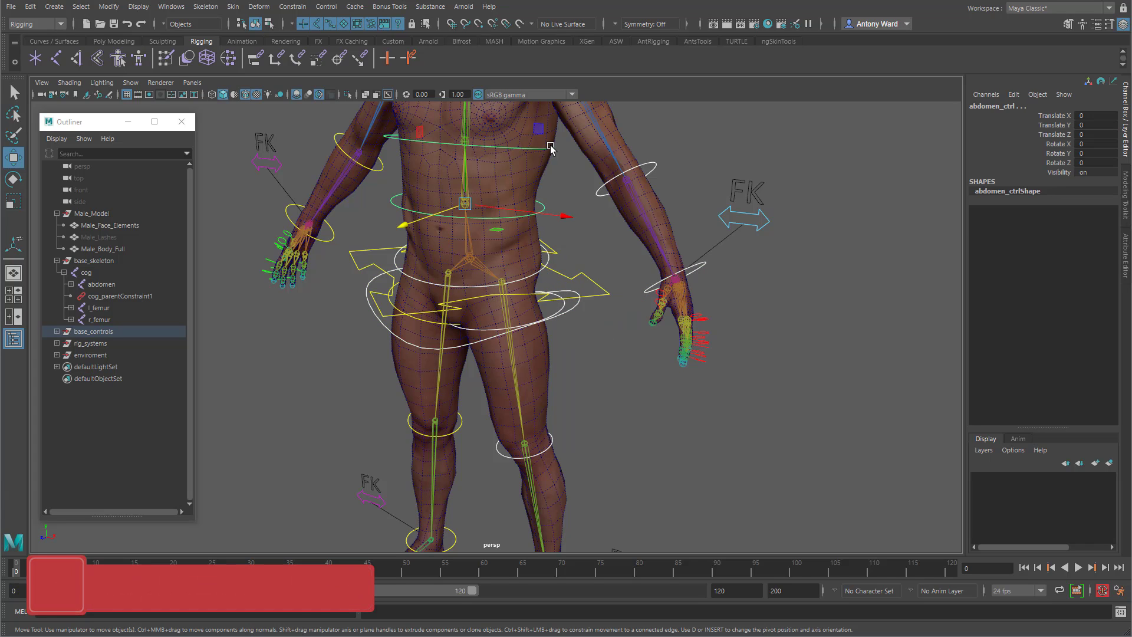
alt+middle_drag(588, 176, 581, 366)
alt+right_drag(581, 366, 670, 372)
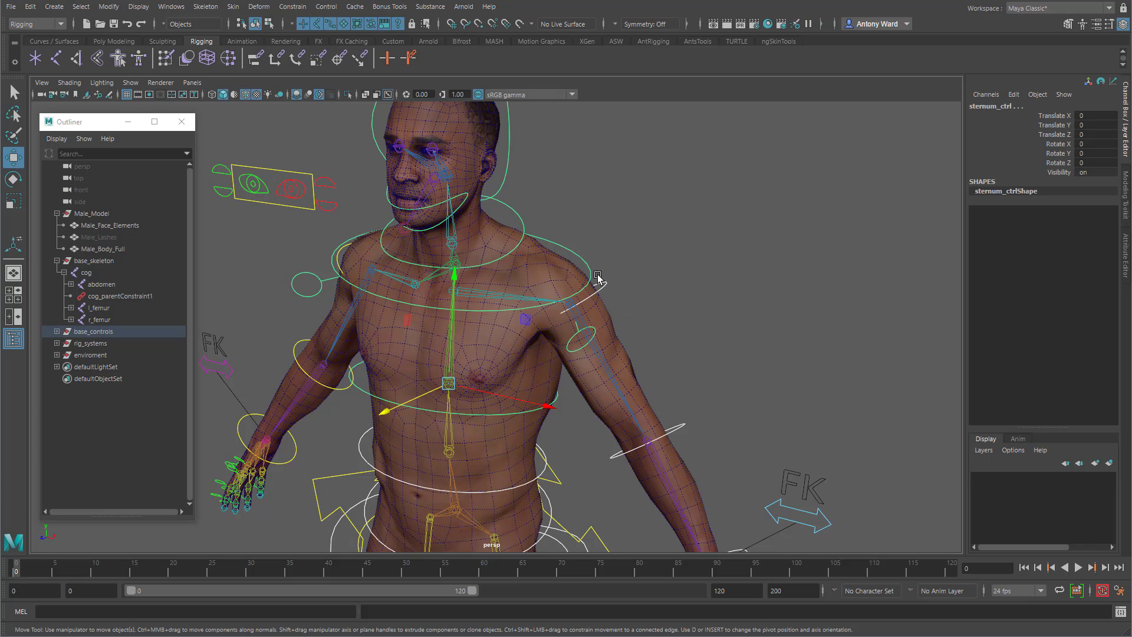
- Add the shoulder, neck, head and jaw controls to the selection
alt+drag(610, 334, 640, 319)
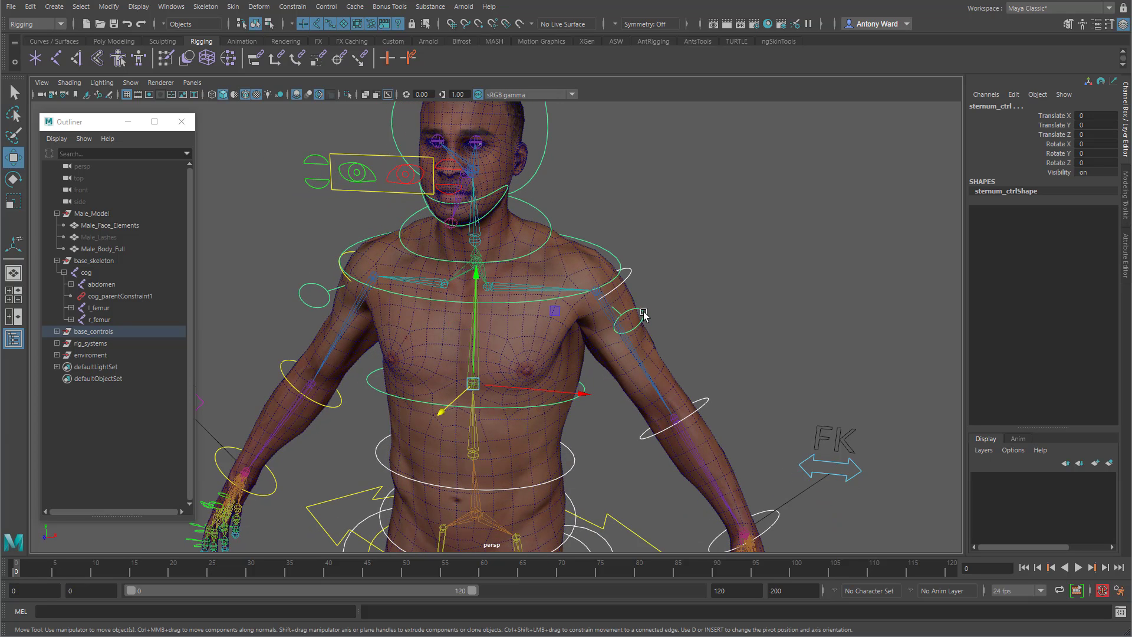
click(601, 240)
click(595, 243)
click(545, 219)
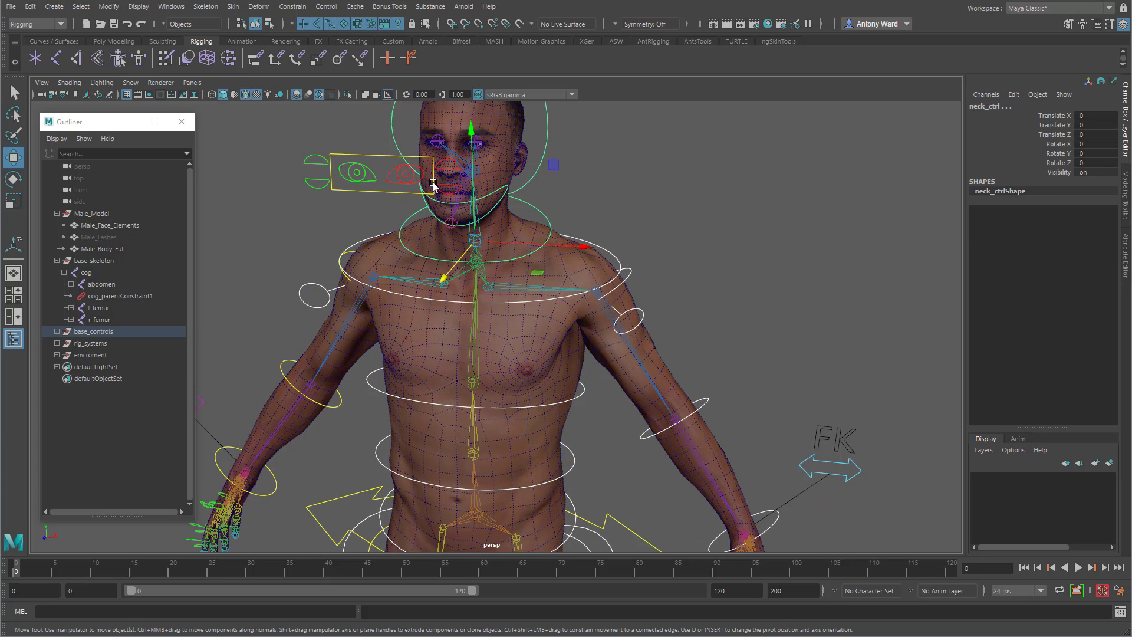
alt+drag(545, 219, 457, 224)
alt+middle_drag(457, 224, 520, 318)
alt+right_drag(520, 319, 607, 301)
click(481, 297)
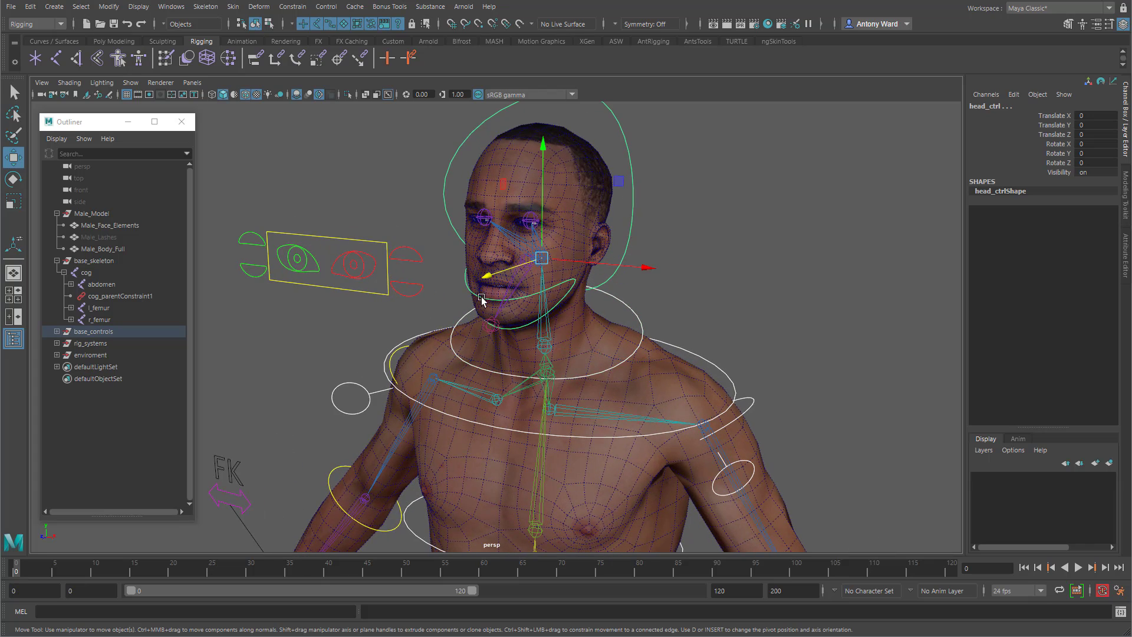
click(465, 284)
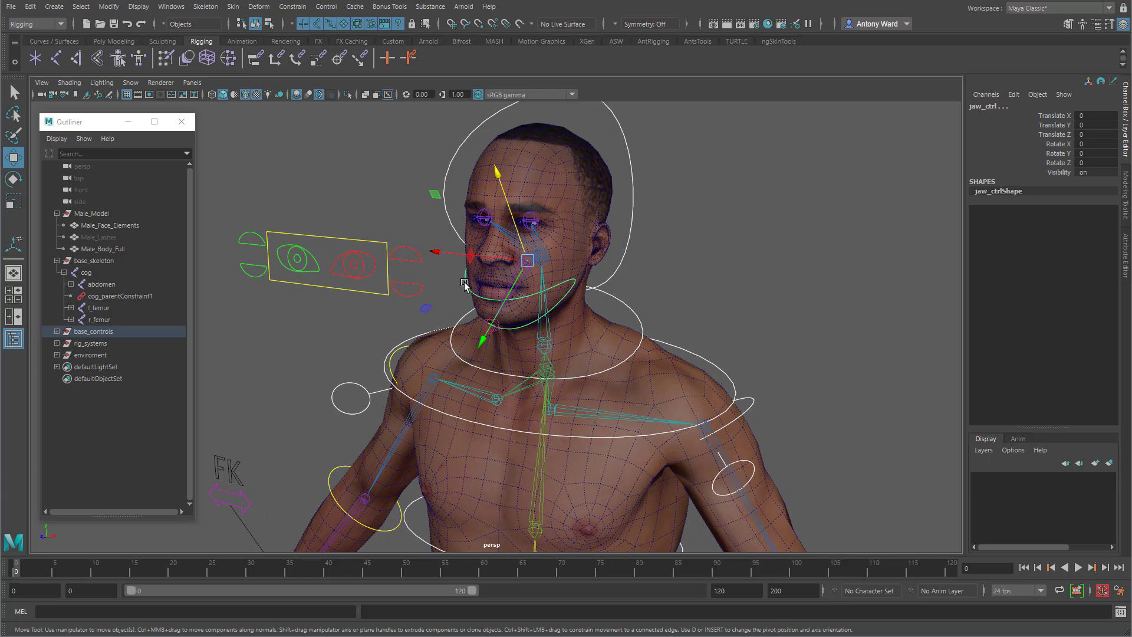
- Include the eye look-at control and the upper and lower eyelid controls of both eyes in the selection
click(365, 291)
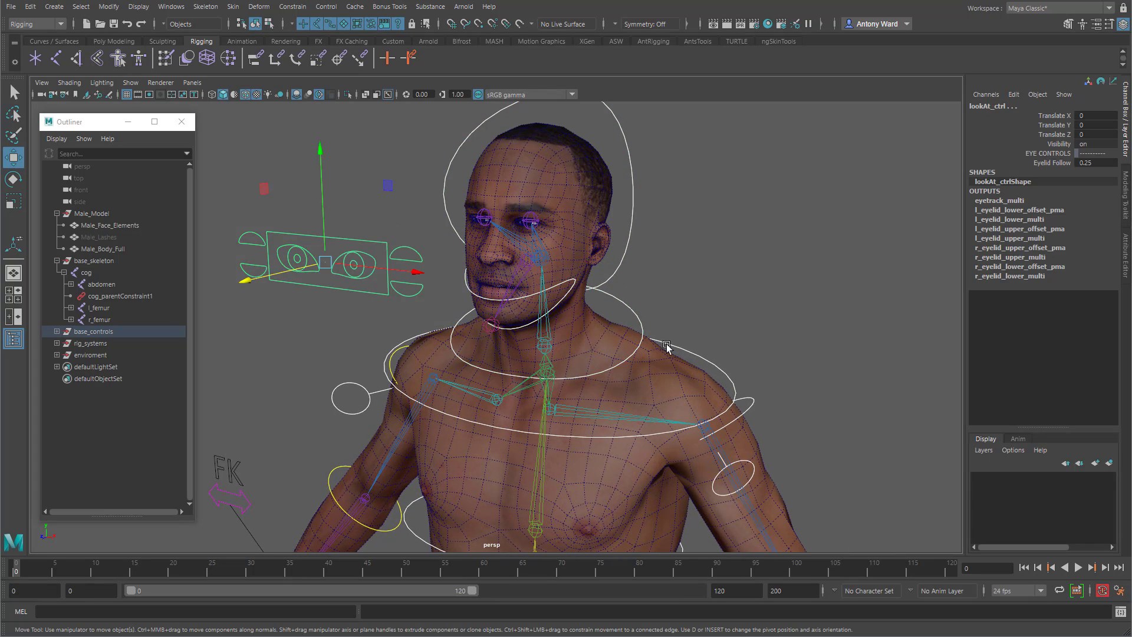
click(406, 254)
alt+right_drag(817, 381, 450, 312)
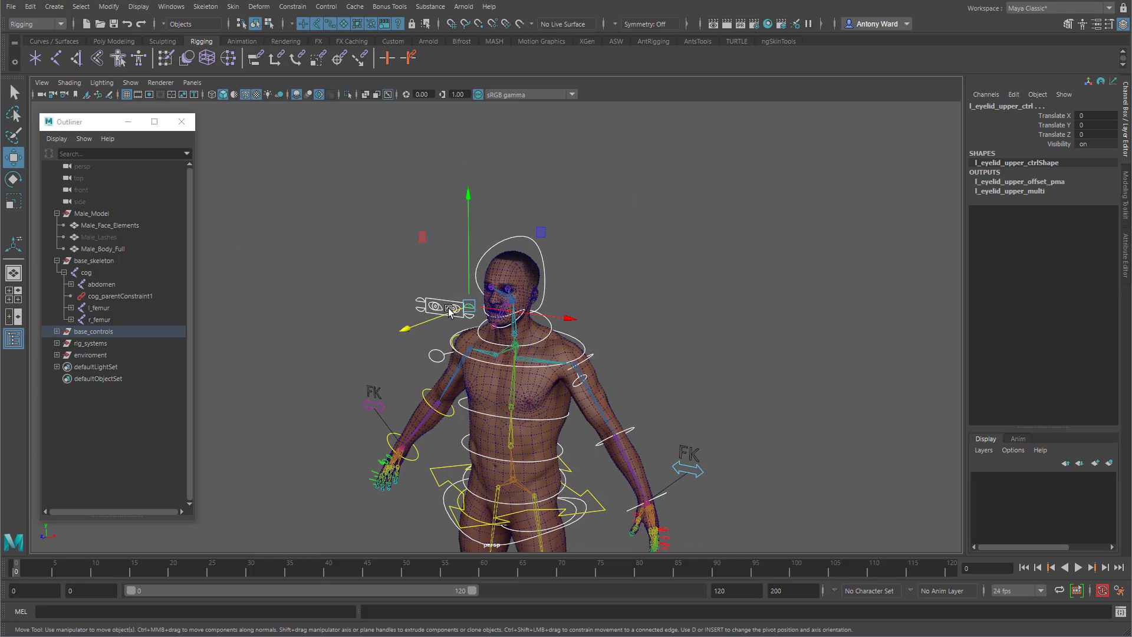
shift+drag(420, 318, 421, 319)
alt+middle_drag(676, 368, 644, 257)
alt+right_drag(645, 258, 480, 283)
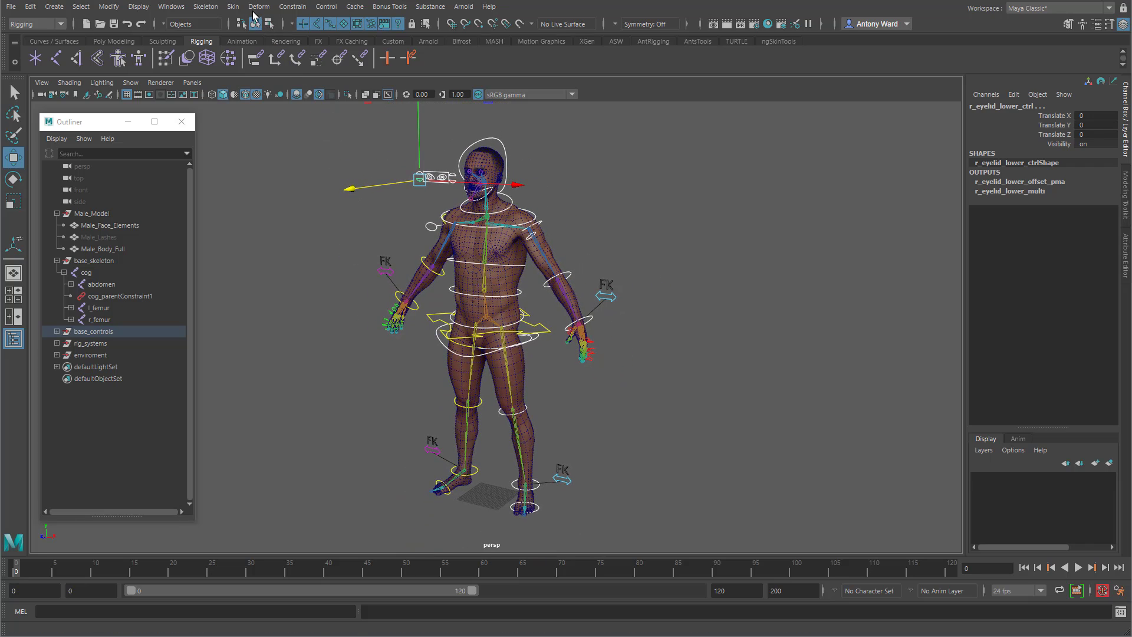
- Switch to the Animation menu set, key all selected controls at frame 0, and enable automatic keyframing
click(37, 22)
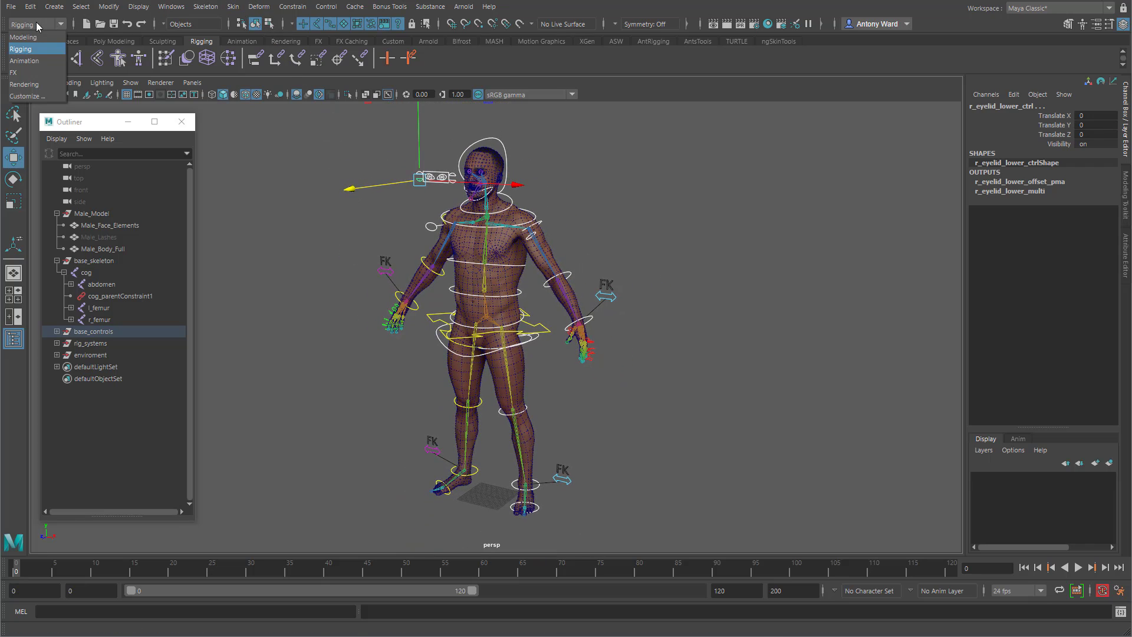
click(26, 62)
click(198, 7)
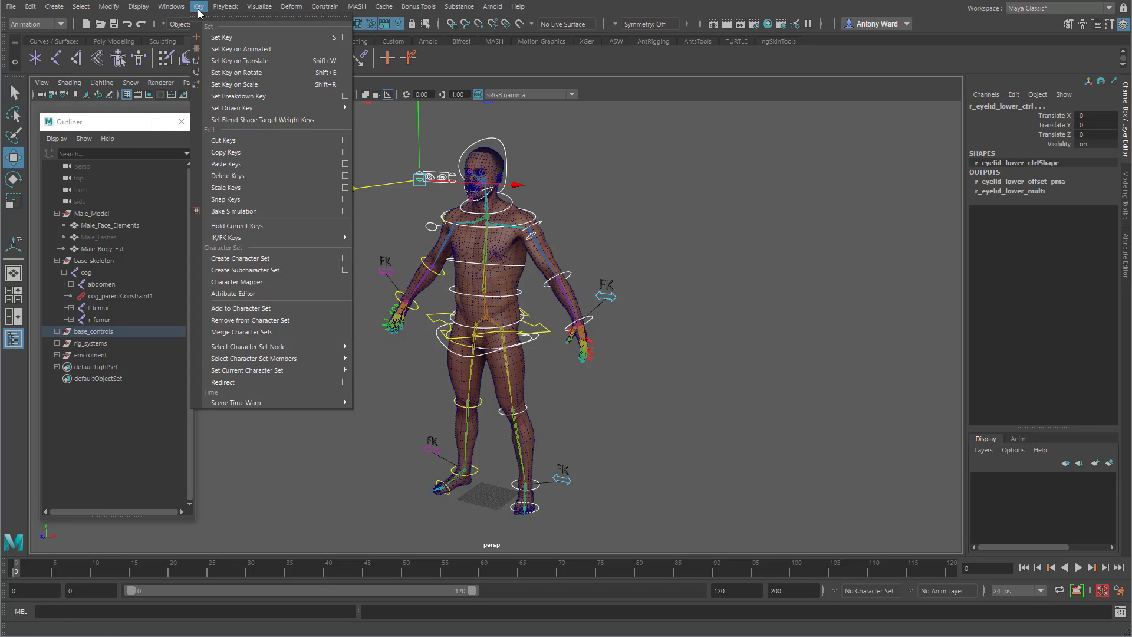
click(237, 39)
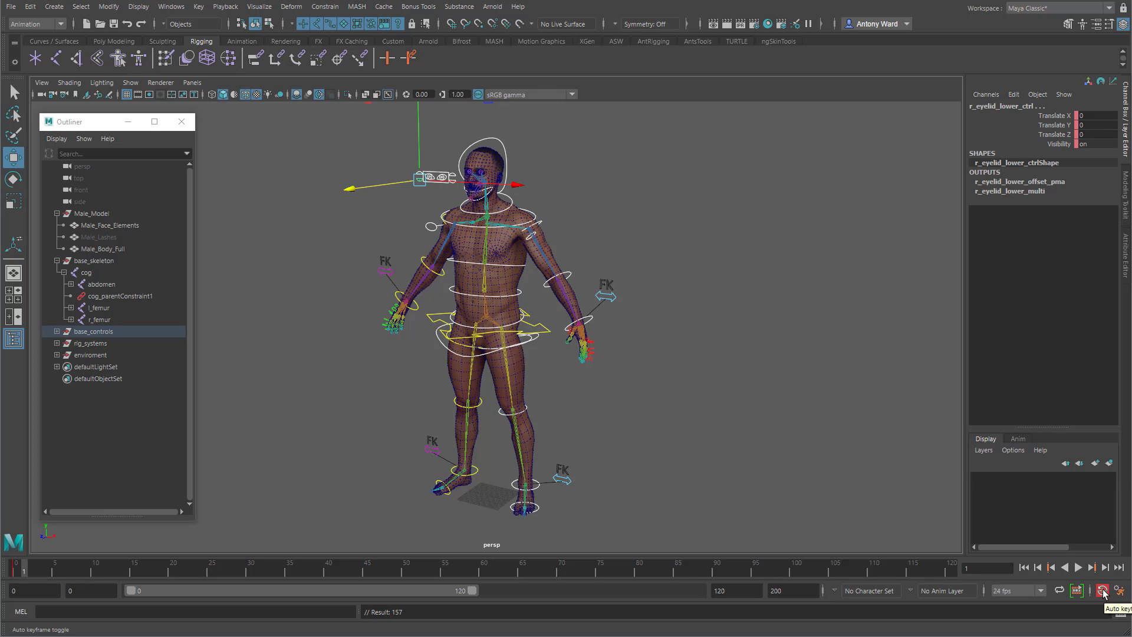
click(1102, 591)
- At frame 1, swing the left thigh forward by setting the femur FK control's Rotate X to about 57.07
scroll(446, 400, up, 6)
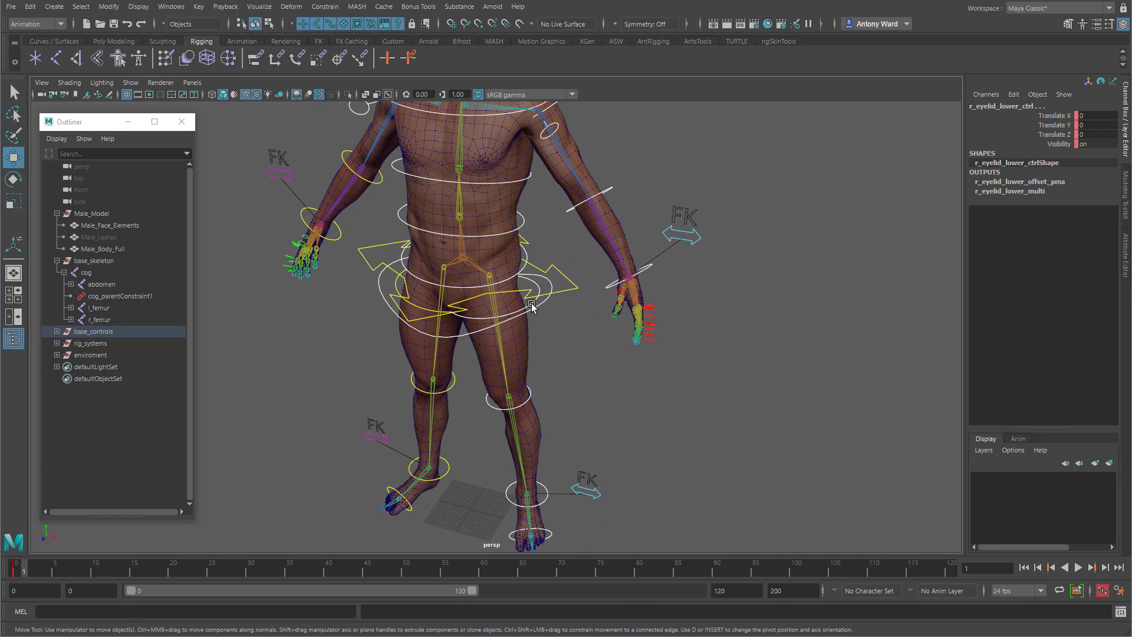
click(530, 309)
key(e)
alt+drag(469, 349, 552, 249)
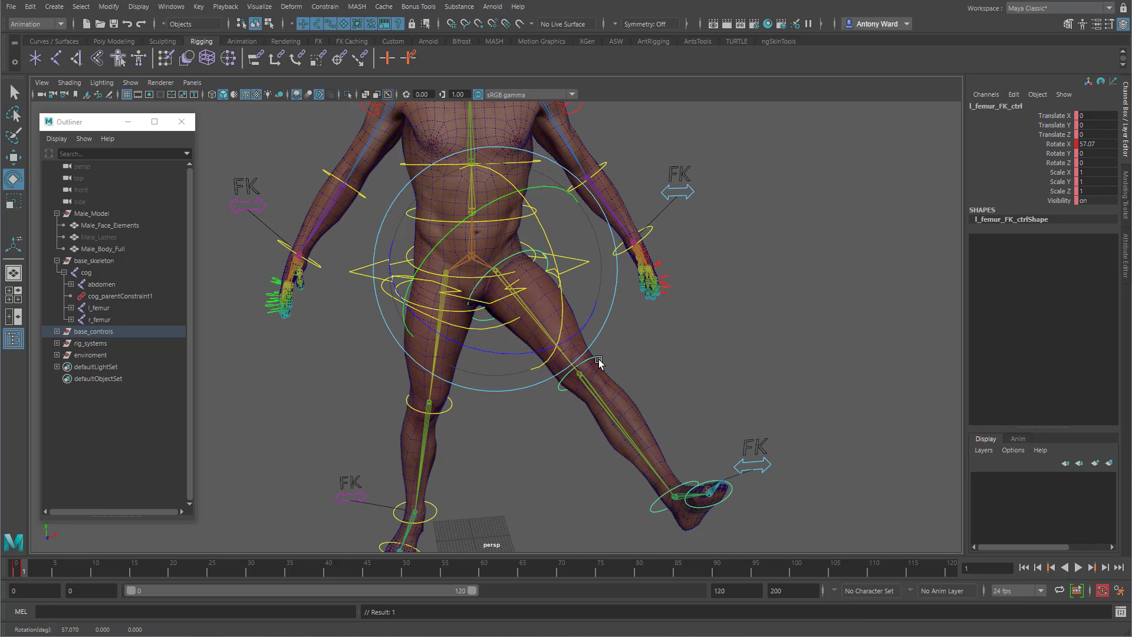
- Bend the left knee by rotating the tibia FK control to a Rotate X of about -65.7
click(600, 362)
drag(621, 321, 558, 423)
alt+middle_drag(558, 423, 547, 280)
alt+right_drag(547, 280, 692, 371)
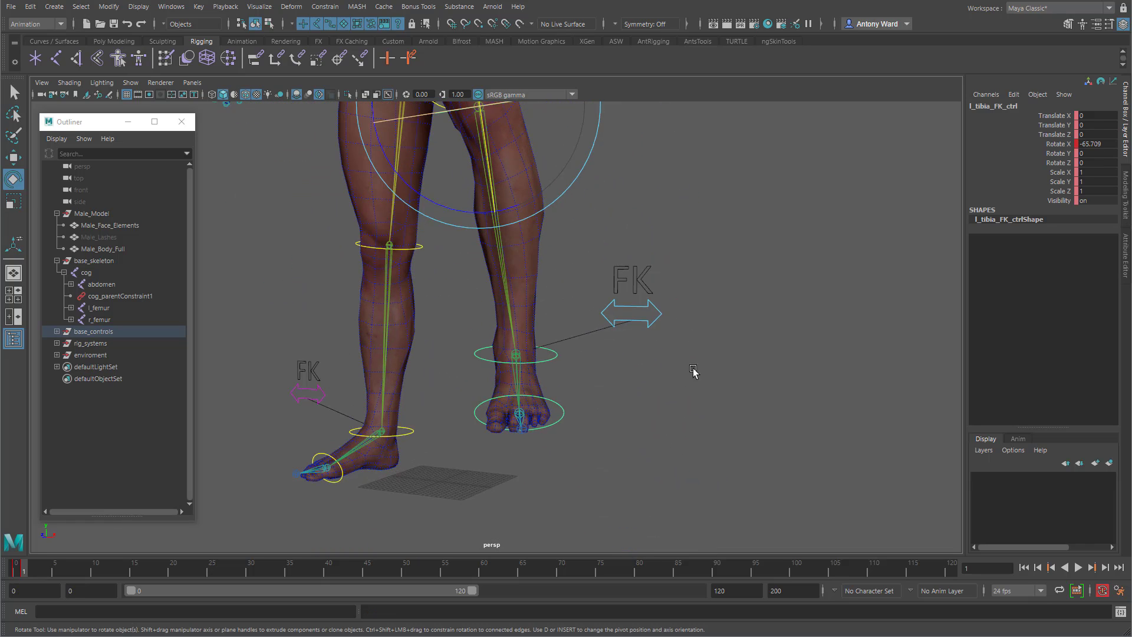
alt+drag(575, 377, 662, 396)
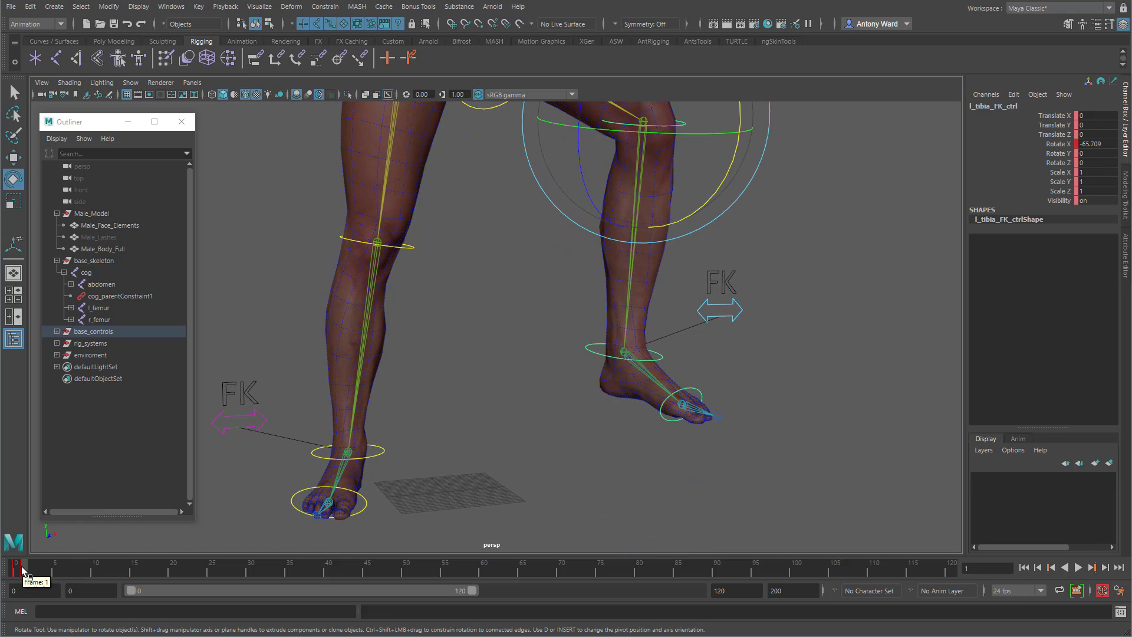
- Flex the left foot upward by rotating the ankle FK control to a Rotate X of about 37.2
mouse_move(23, 571)
mouse_down()
mouse_move(12, 573)
mouse_move(25, 570)
mouse_up()
click(600, 353)
drag(727, 323, 715, 315)
drag(701, 277, 686, 264)
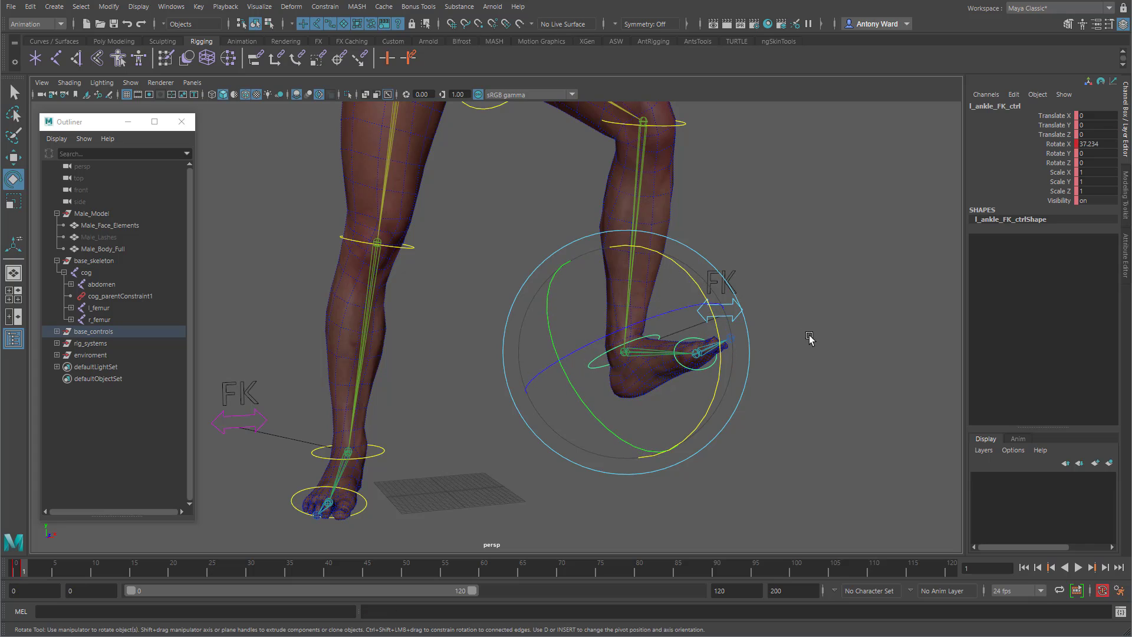
click(810, 338)
- Rotate the left ball FK control to bend the toes
click(705, 375)
alt+drag(613, 408, 632, 408)
alt+right_drag(632, 408, 643, 408)
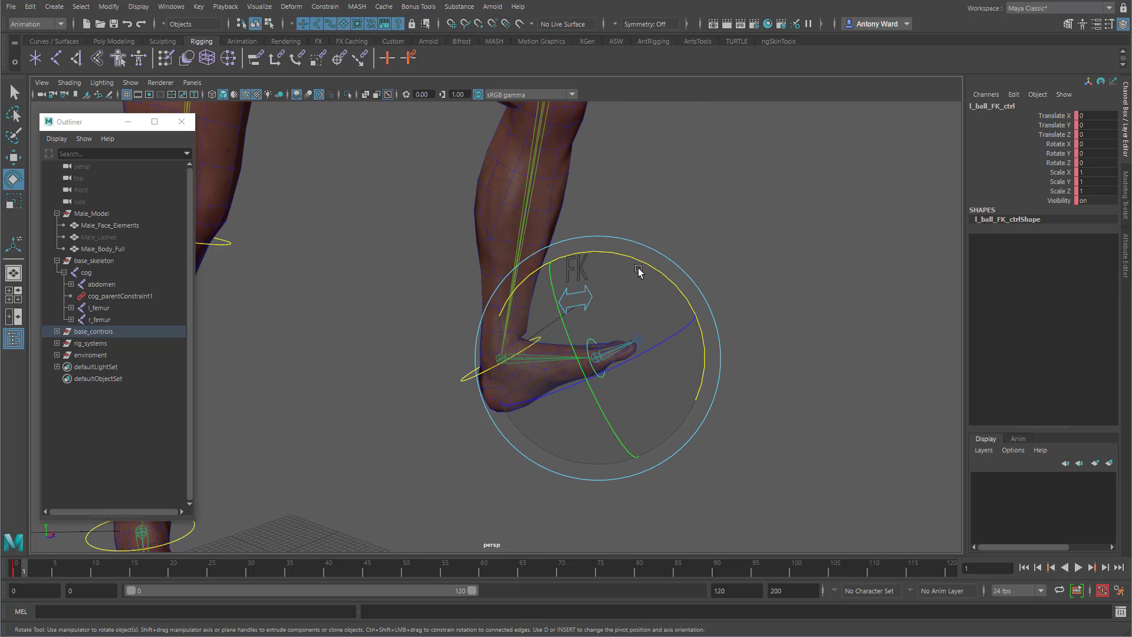
drag(643, 263, 557, 242)
- Raise the left arm out to the side by rotating its humerus FK control
alt+drag(743, 322, 472, 321)
alt+right_drag(472, 321, 227, 292)
alt+middle_drag(383, 236, 425, 427)
alt+drag(421, 351, 508, 354)
alt+middle_drag(508, 354, 472, 407)
alt+right_drag(530, 389, 837, 371)
click(587, 264)
alt+drag(515, 326, 481, 325)
alt+middle_drag(507, 319, 548, 353)
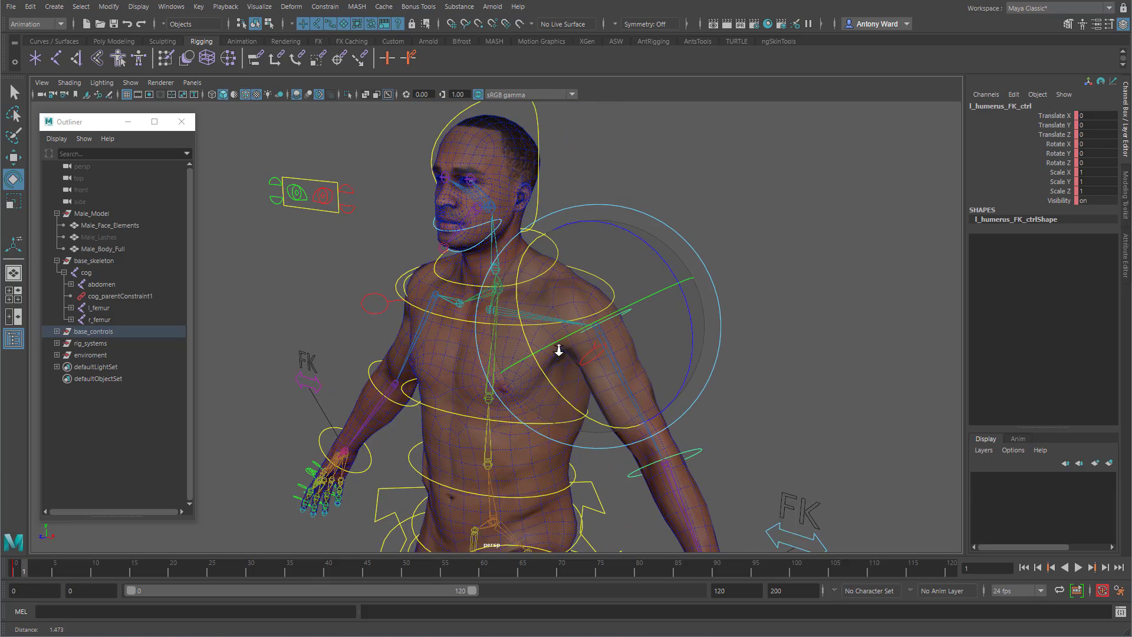
alt+right_drag(558, 351, 581, 352)
drag(691, 366, 677, 284)
- Bend the left elbow to a Rotate X of about 44.8 and the left wrist to a Rotate Z of about 16.2
click(666, 383)
alt+drag(666, 383, 597, 377)
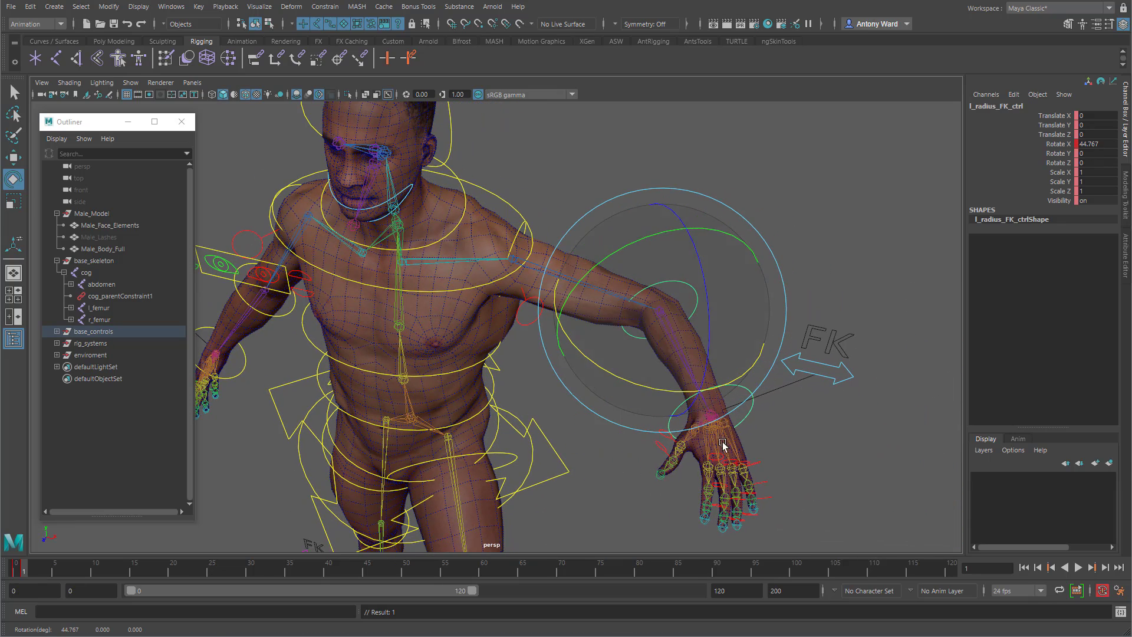
click(748, 417)
drag(766, 437, 764, 407)
alt+drag(764, 406, 505, 377)
alt+right_drag(505, 377, 737, 365)
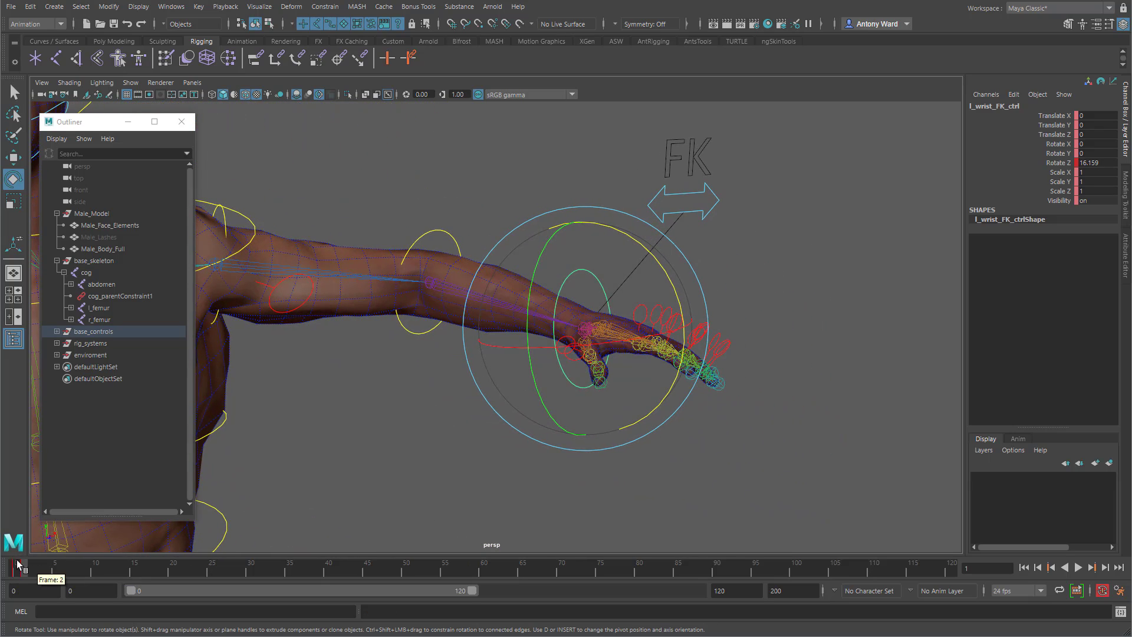
- Return to frame 0 and select all the finger controls on the left hand
drag(21, 570, 8, 574)
alt+middle_drag(550, 380, 558, 171)
alt+right_drag(558, 413, 670, 464)
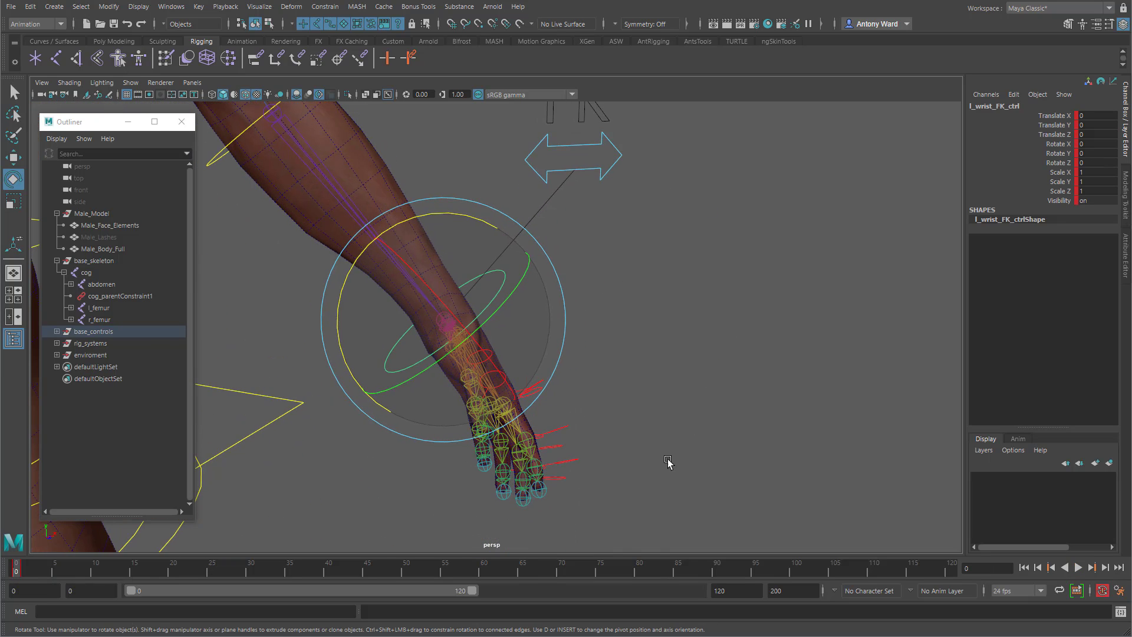
alt+drag(670, 465, 501, 383)
alt+middle_drag(501, 384, 478, 266)
alt+right_drag(478, 265, 625, 330)
alt+middle_drag(624, 330, 576, 324)
drag(560, 234, 513, 302)
key(t)
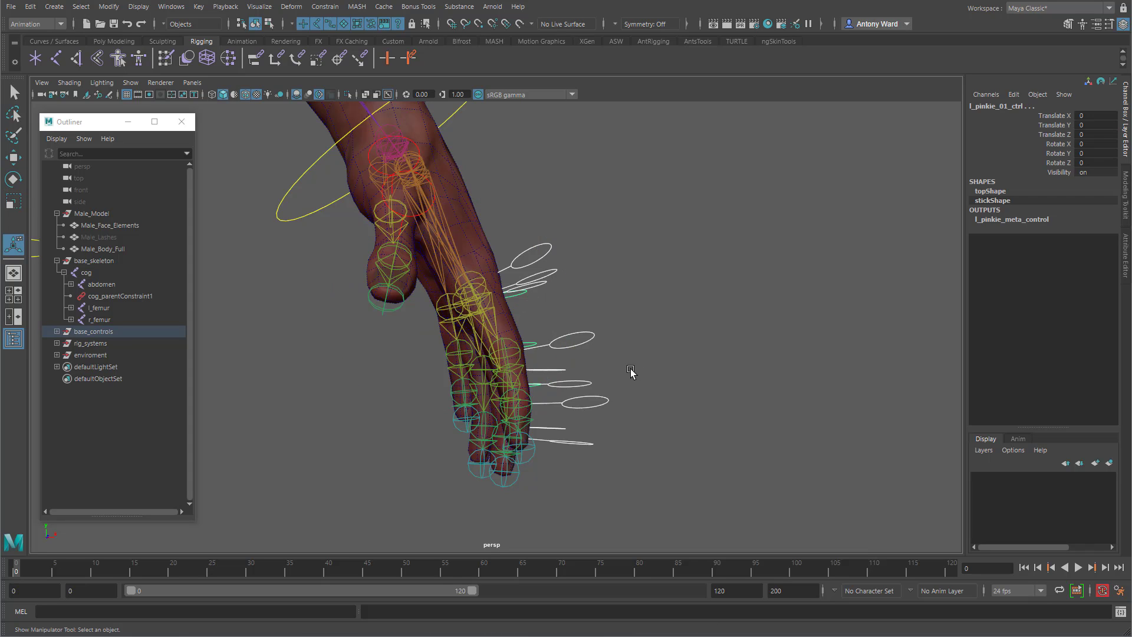
- Add the left thumb controls to the finger selection and key them all at frame 0
alt+drag(629, 374, 610, 378)
key(f)
alt+right_drag(758, 478, 634, 472)
alt+drag(635, 472, 501, 499)
shift+click(354, 232)
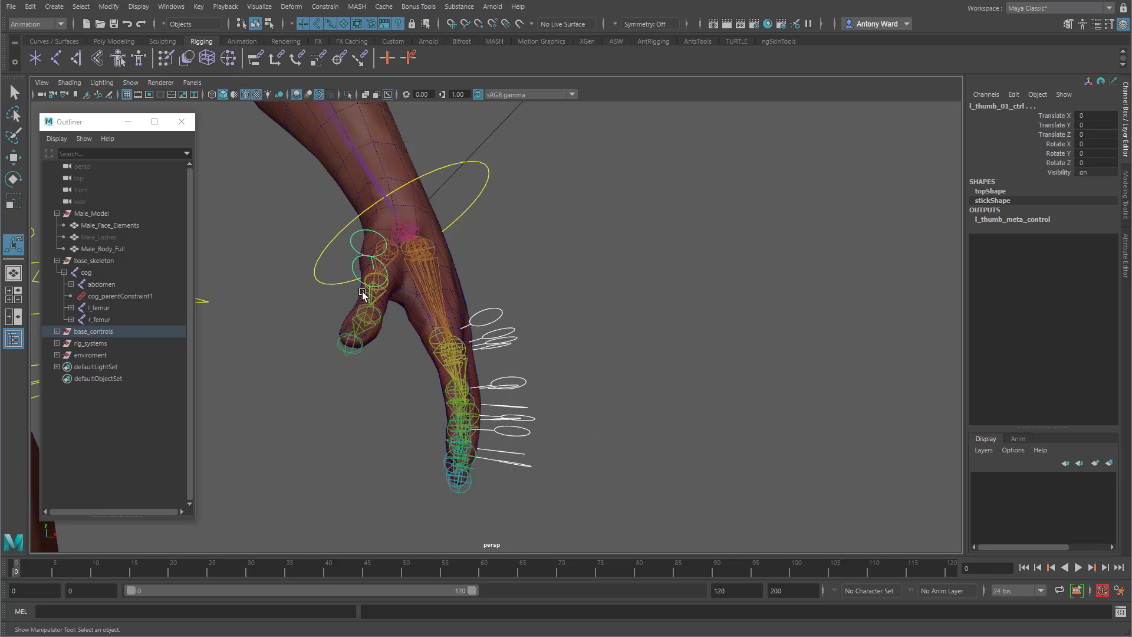
alt+drag(353, 234, 316, 295)
shift+click(342, 266)
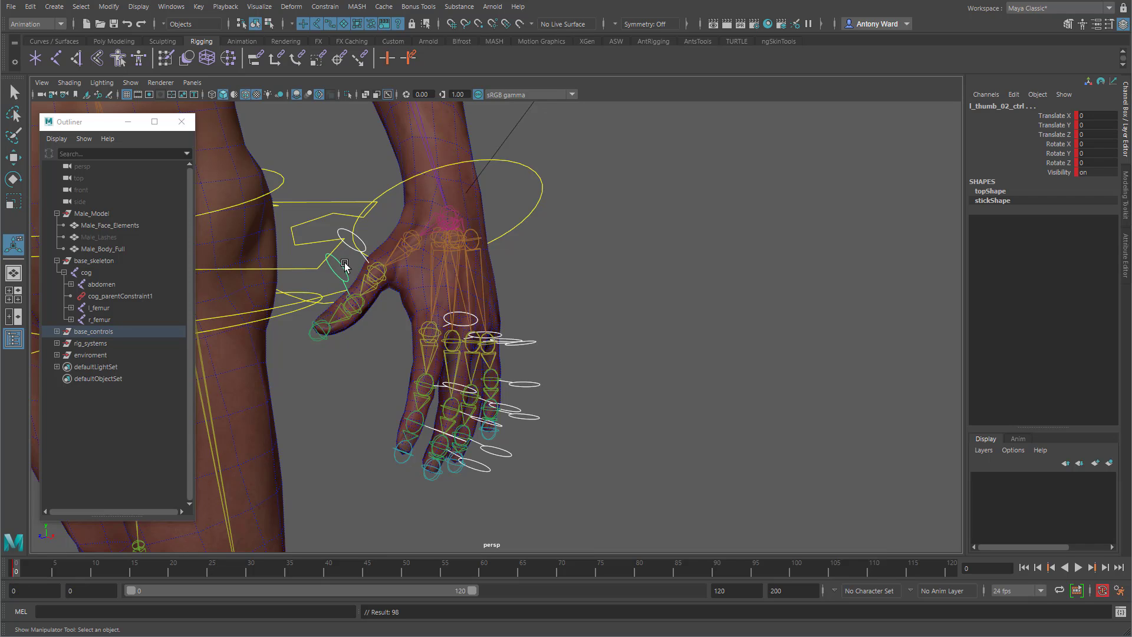
alt+drag(497, 449, 531, 424)
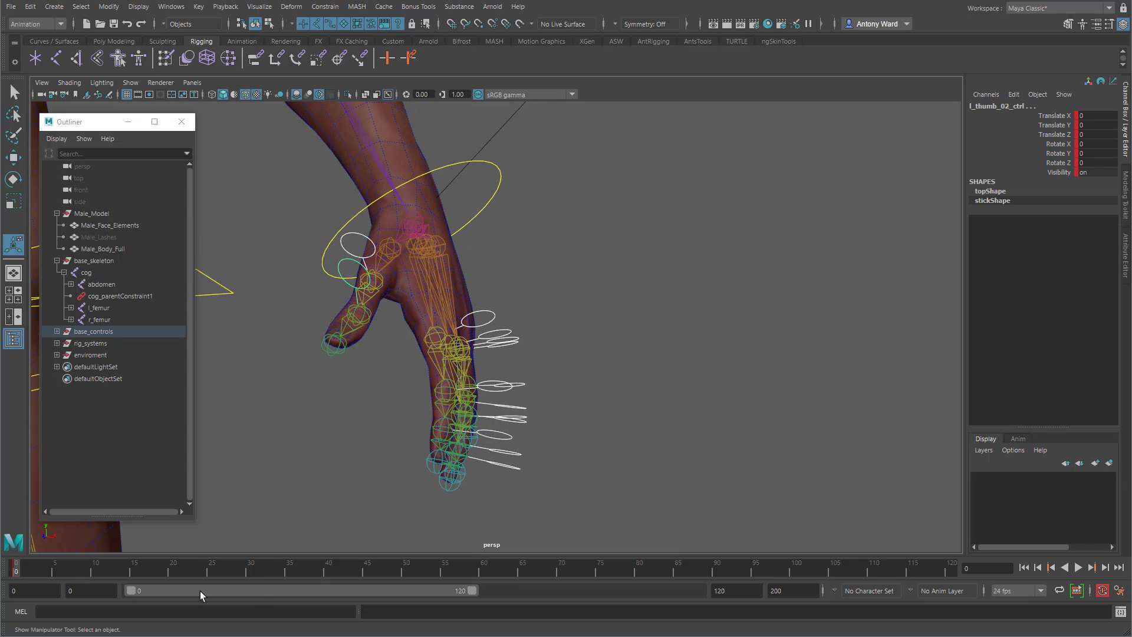
- Compare the neutral pose at frame 0 with the raised left arm pose at frame 1 from several viewing angles
click(24, 571)
alt+middle_drag(528, 196, 763, 331)
alt+right_drag(763, 330, 401, 298)
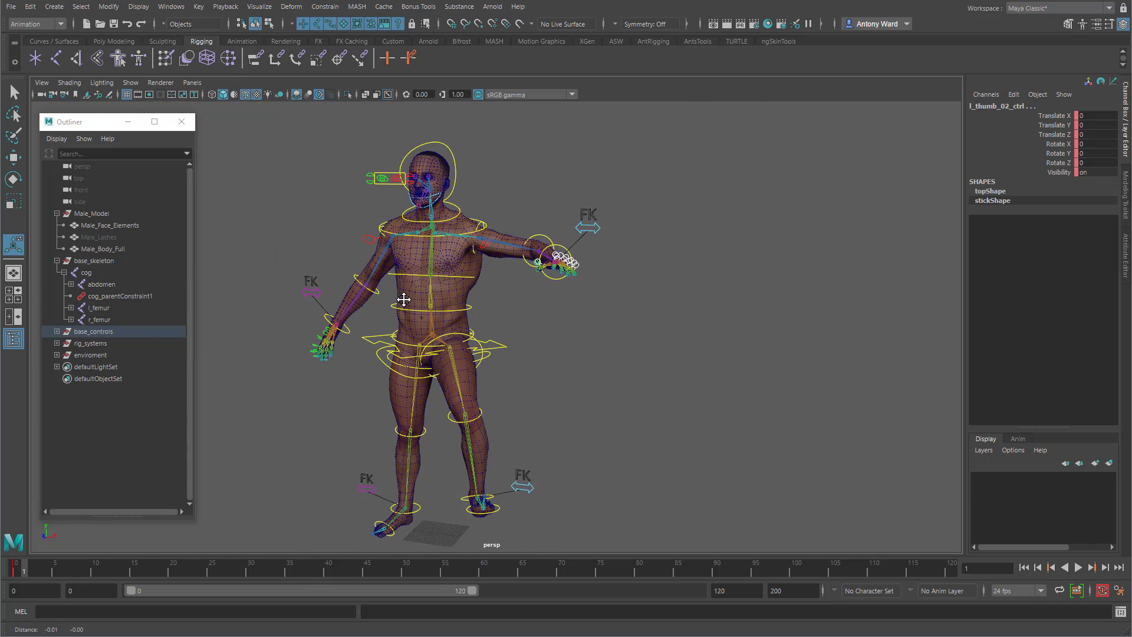
alt+middle_drag(402, 299, 458, 367)
alt+drag(511, 374, 465, 368)
alt+middle_drag(336, 329, 348, 394)
alt+right_drag(348, 394, 958, 348)
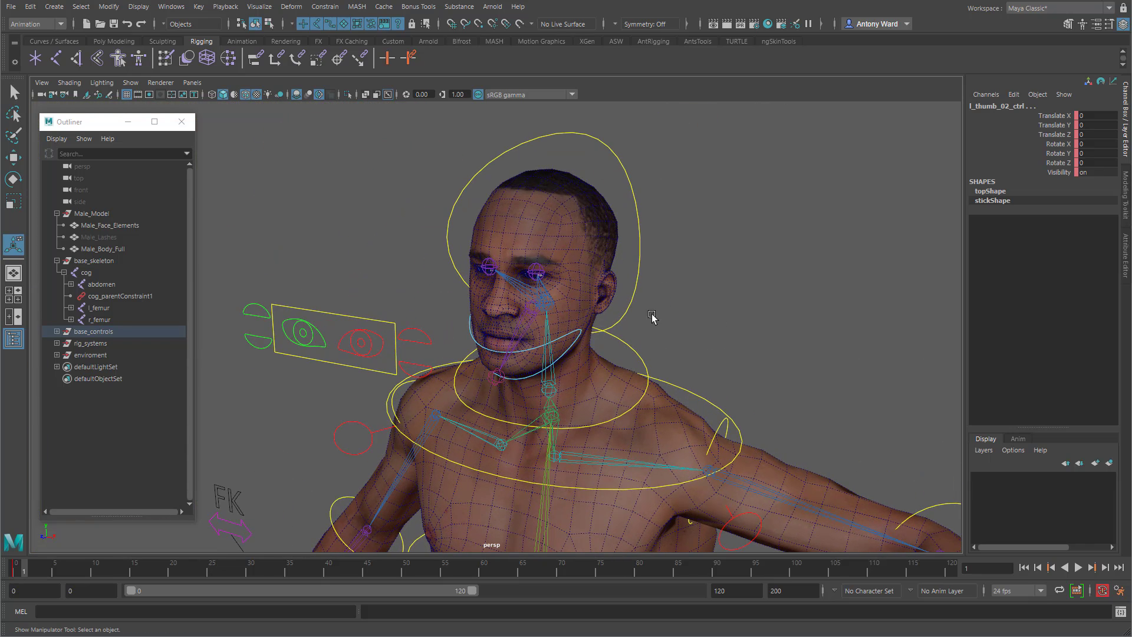
alt+drag(578, 361, 575, 348)
click(16, 569)
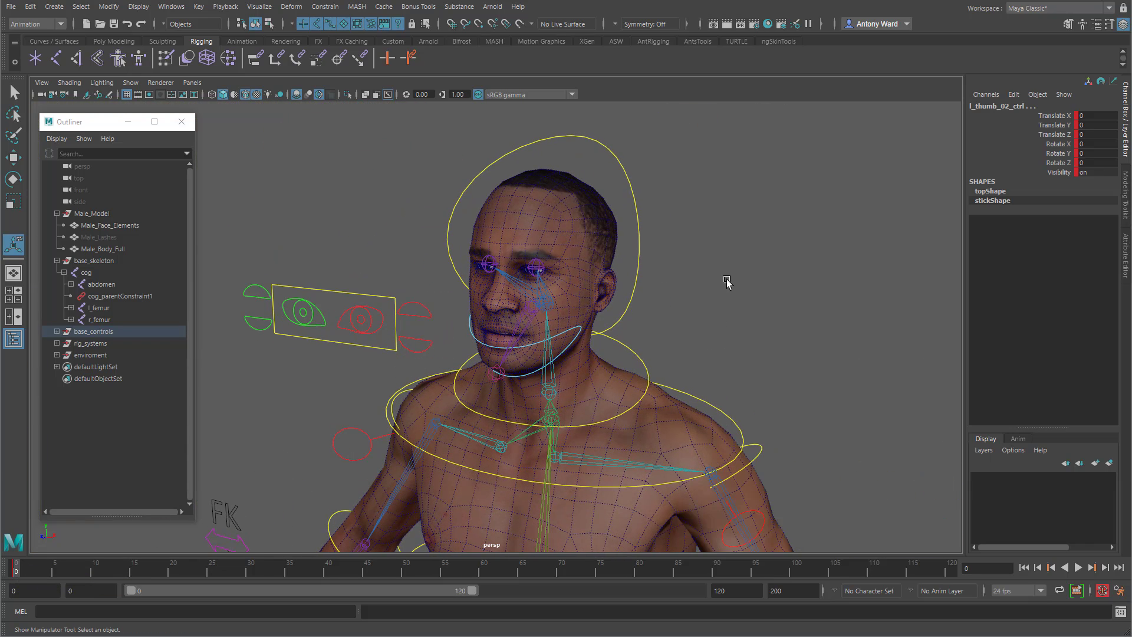
mouse_move(730, 283)
alt+mouse_down()
mouse_move(704, 269)
mouse_move(723, 273)
alt+mouse_up()
alt+right_drag(841, 430, 647, 332)
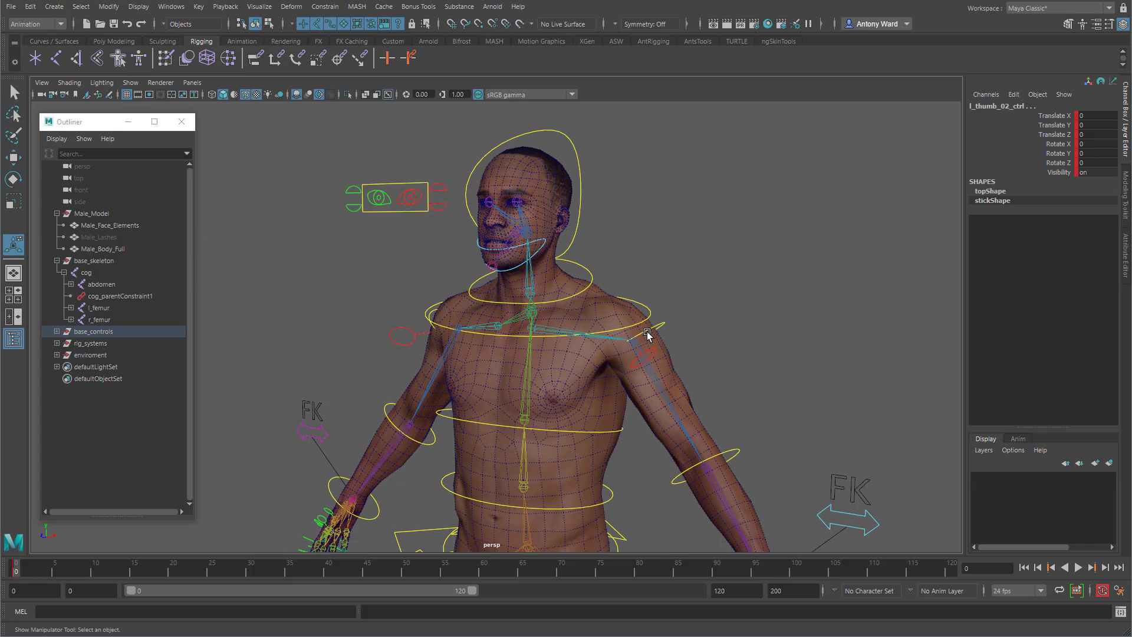
click(21, 575)
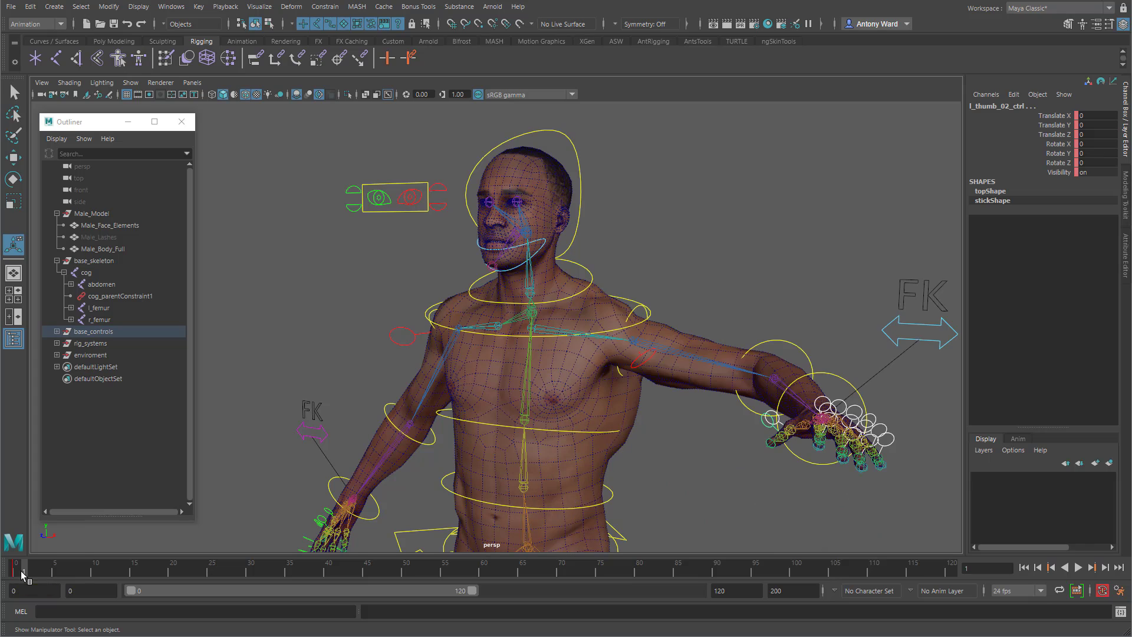
- Try rotating the head control to check the head deformation, and undo the rotation
click(580, 206)
alt+middle_drag(453, 265, 444, 322)
alt+right_drag(445, 322, 679, 308)
key(e)
drag(539, 295, 745, 311)
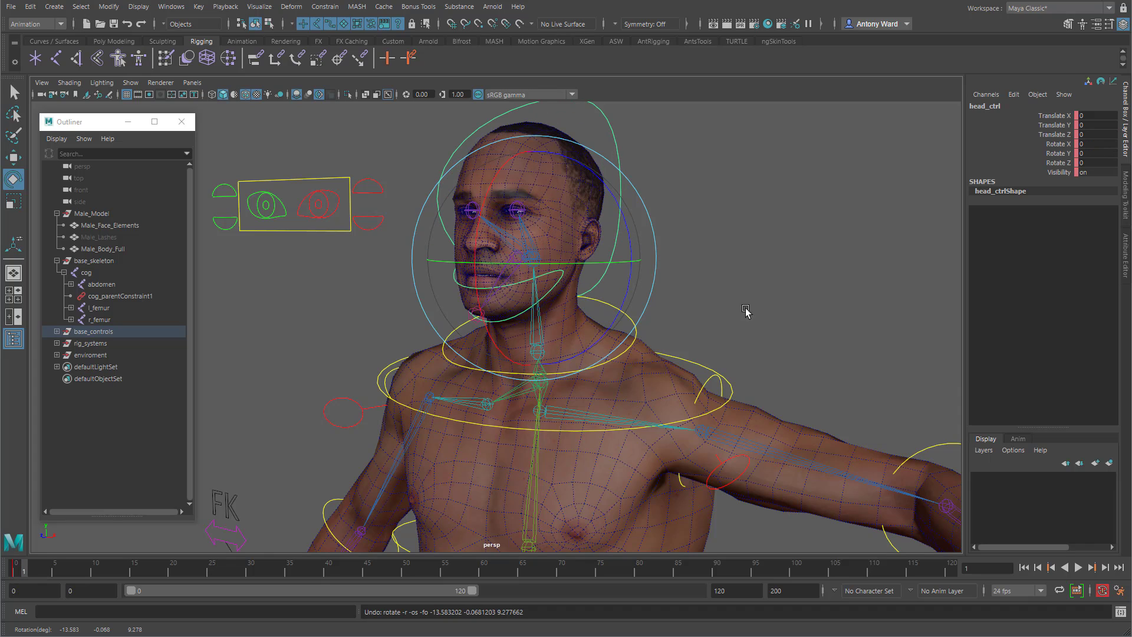
- Hide the Male_Body_Full mesh and select the Male_Face_Elements mesh with the eyes and teeth
click(650, 376)
key(ctrl+h)
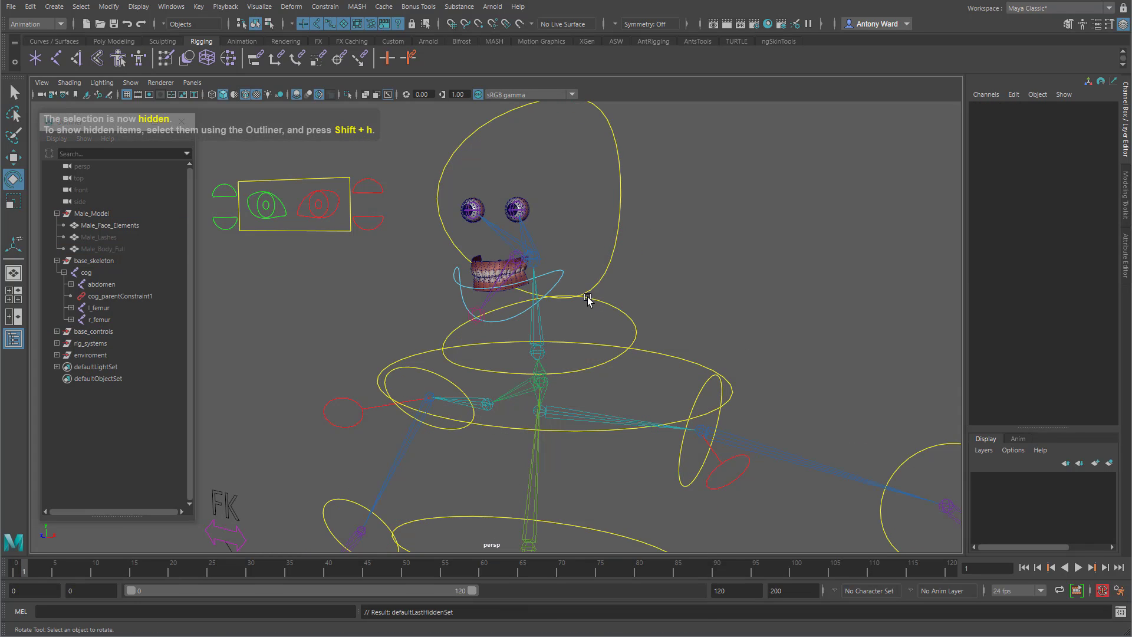
click(528, 208)
alt+drag(531, 263, 591, 298)
alt+right_drag(591, 298, 566, 231)
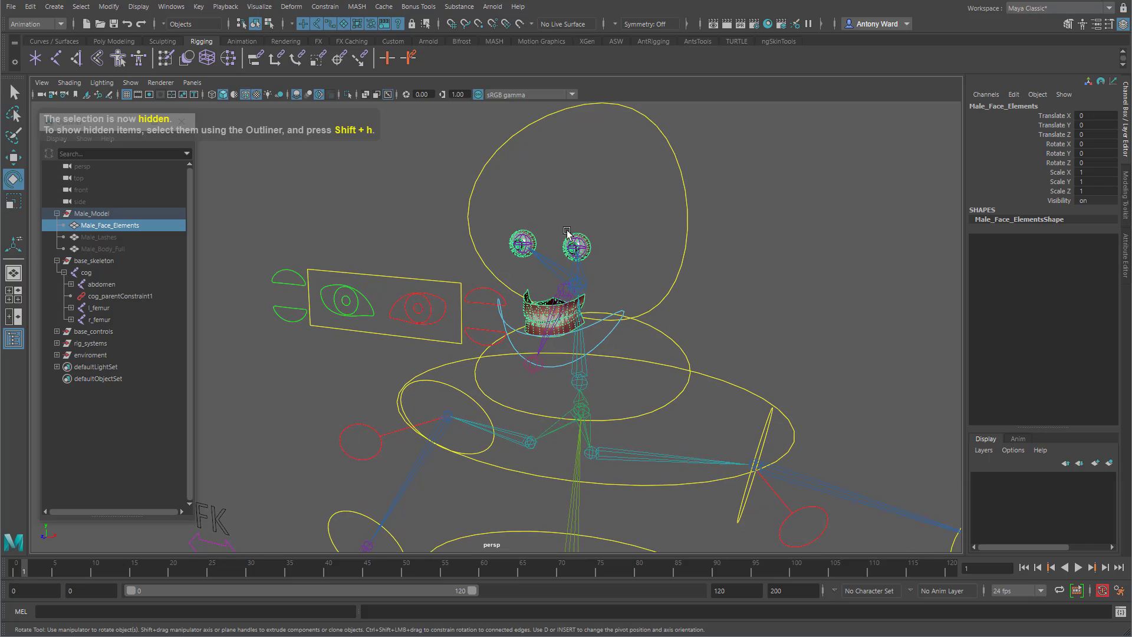
- Try moving the lookAt control to see whether the eyes follow, and undo the move
click(379, 329)
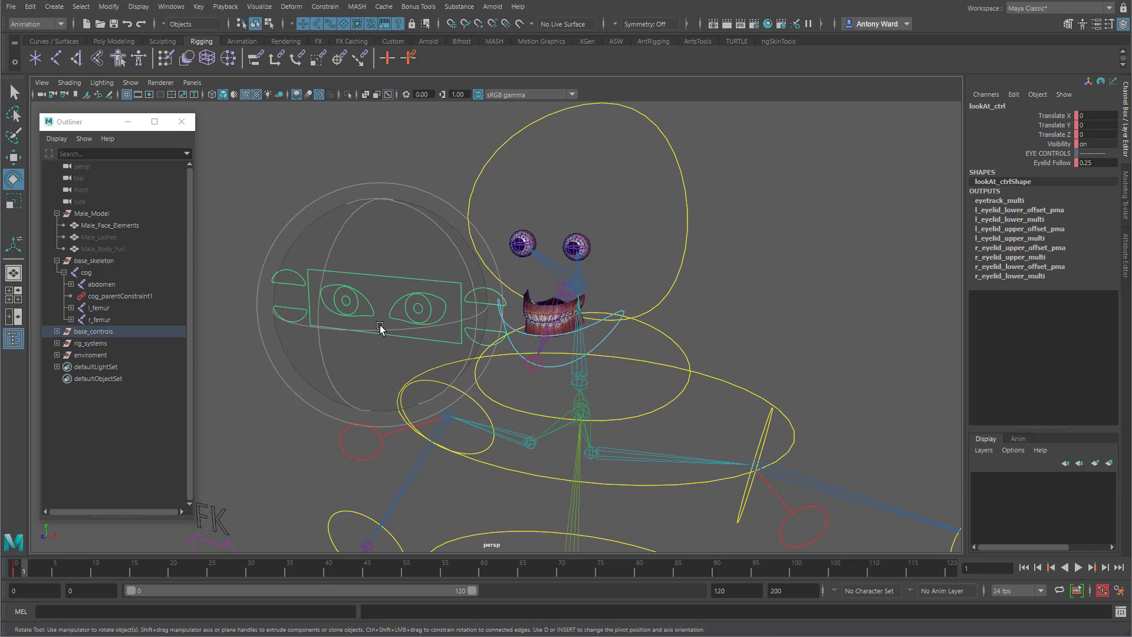
key(w)
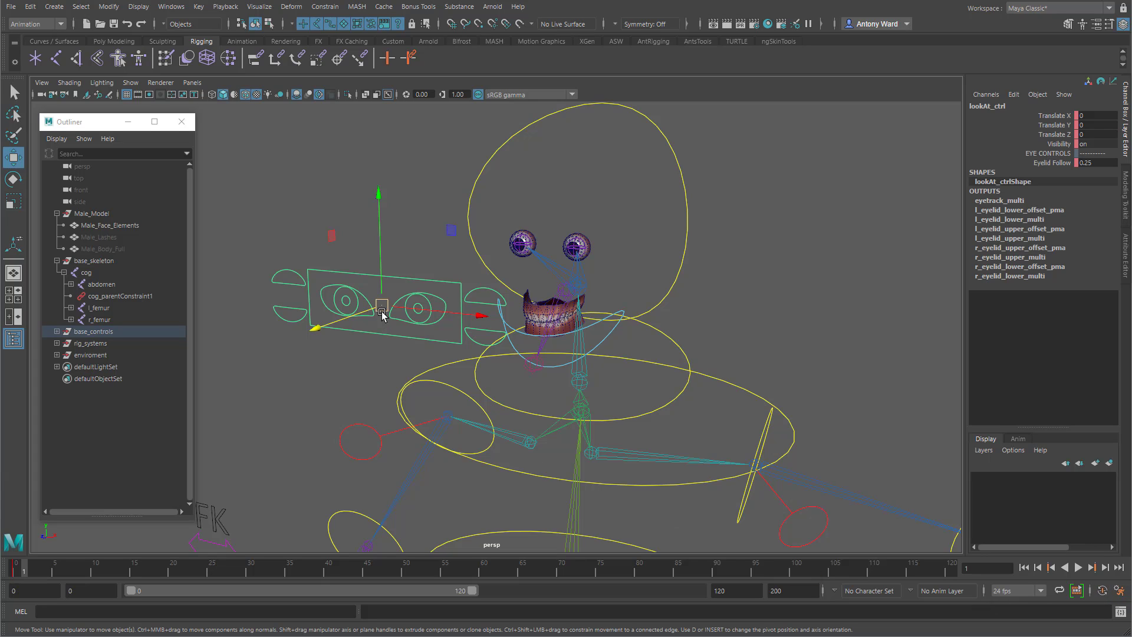
drag(382, 306, 399, 236)
key(ctrl+z)
alt+drag(375, 286, 432, 283)
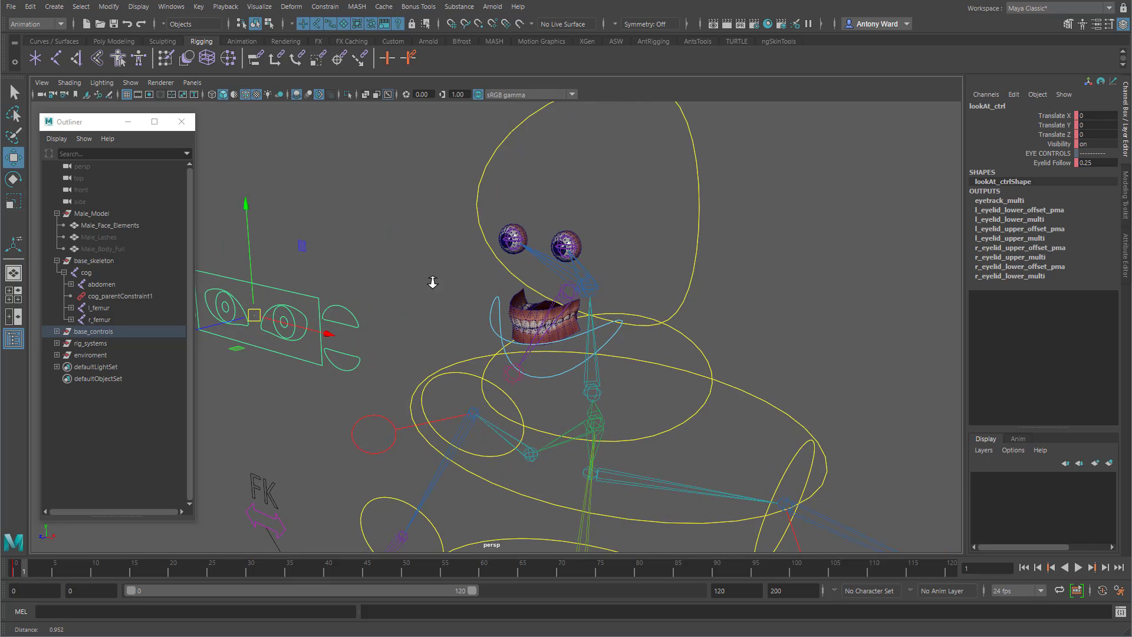
- Select the neck joint chain together with the Male_Face_Elements mesh and bind them with Bind Skin
alt+right_drag(741, 419, 469, 391)
alt+middle_drag(468, 391, 492, 247)
scroll(437, 266, up, 5)
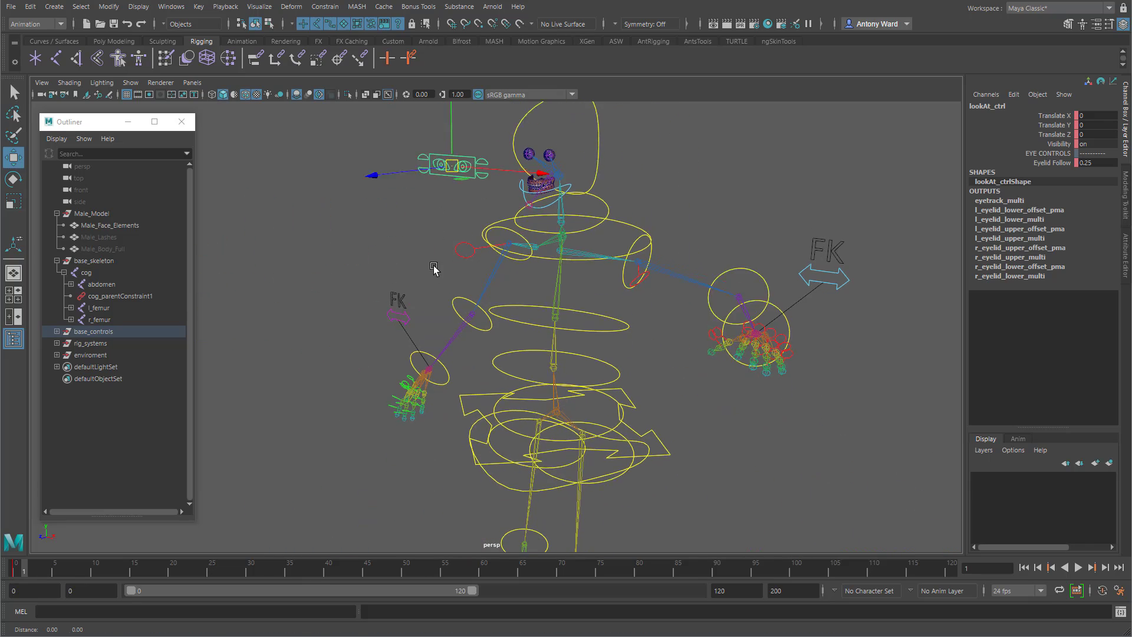
click(615, 201)
alt+drag(529, 188, 671, 300)
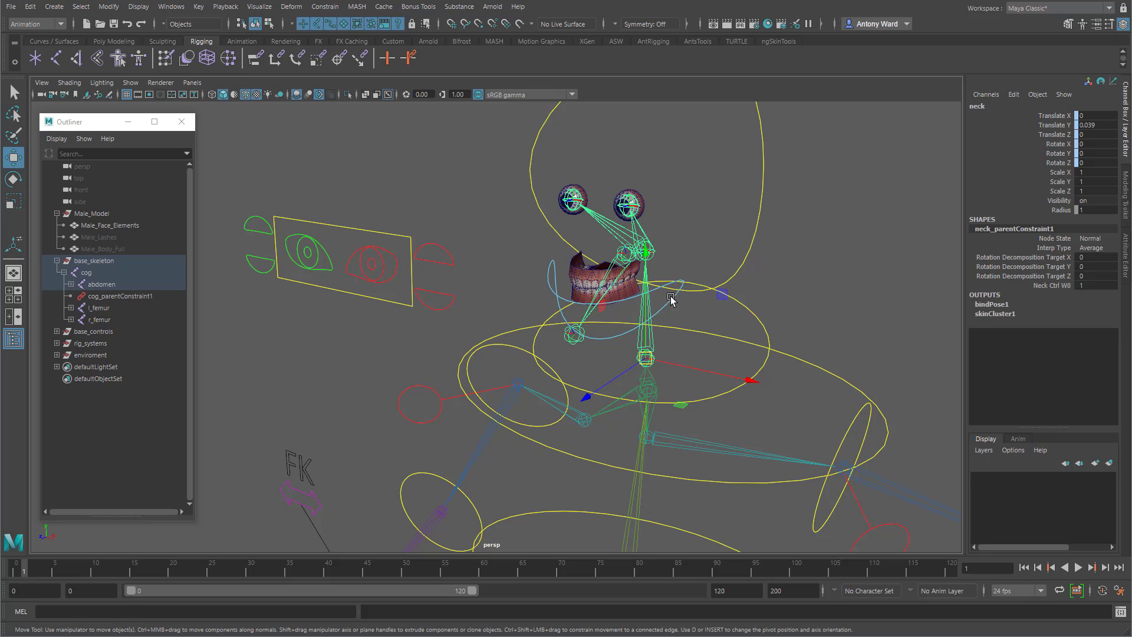
click(571, 269)
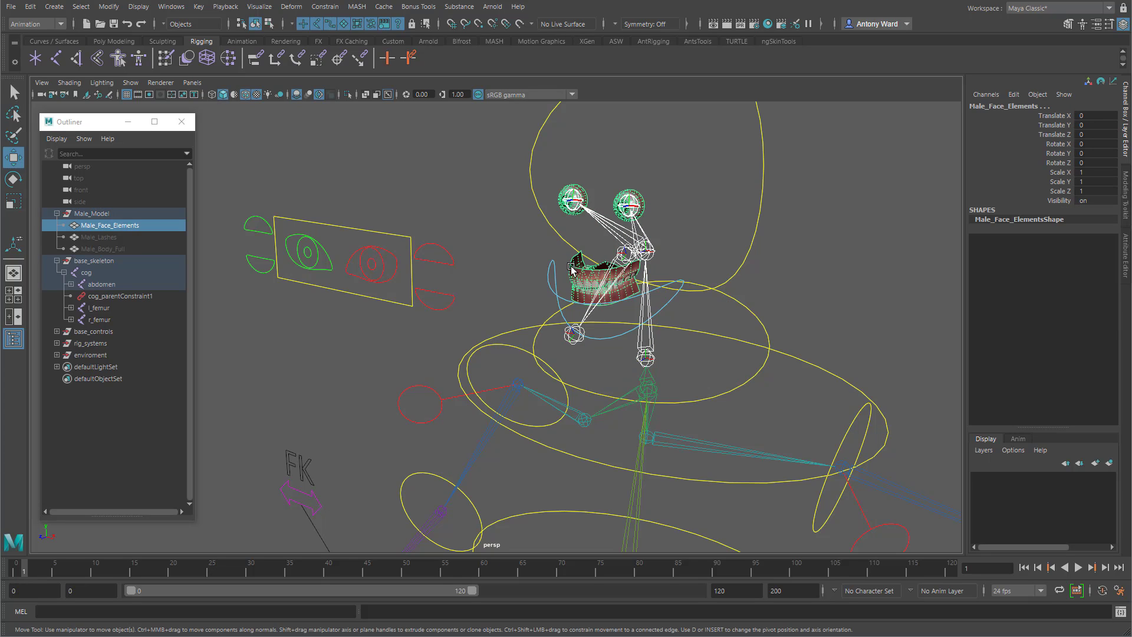
click(38, 25)
click(21, 49)
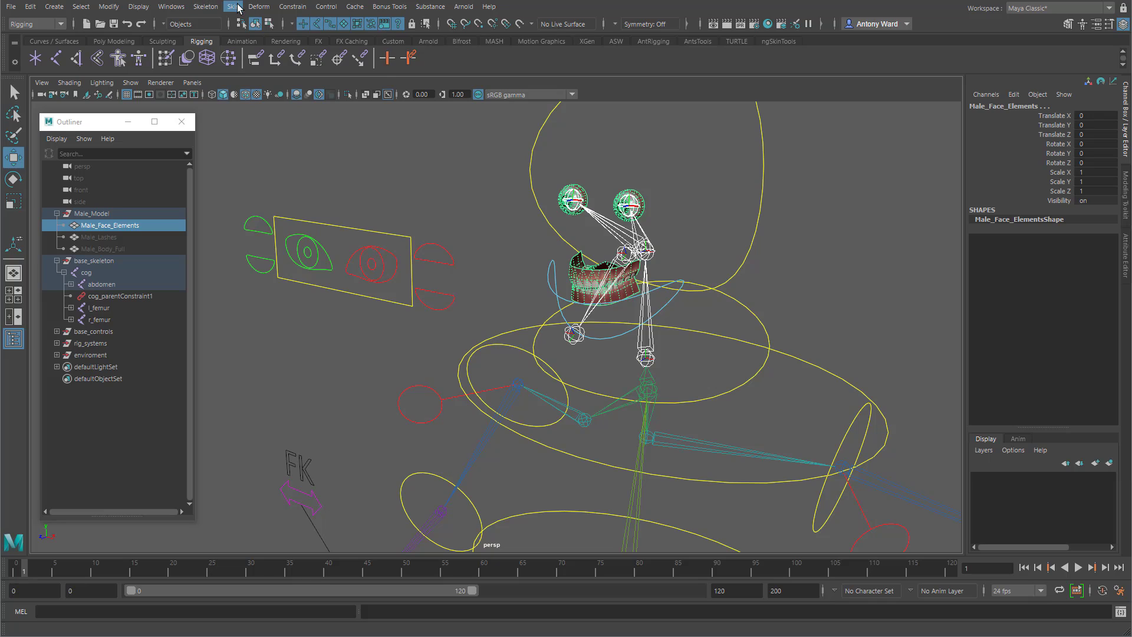
click(233, 6)
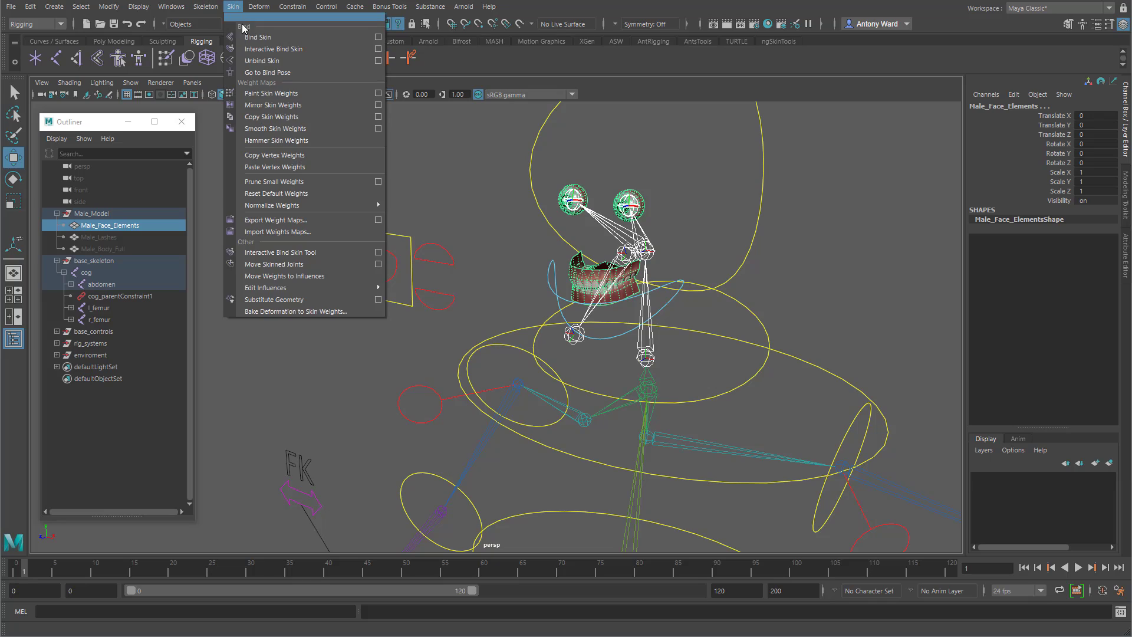
click(306, 37)
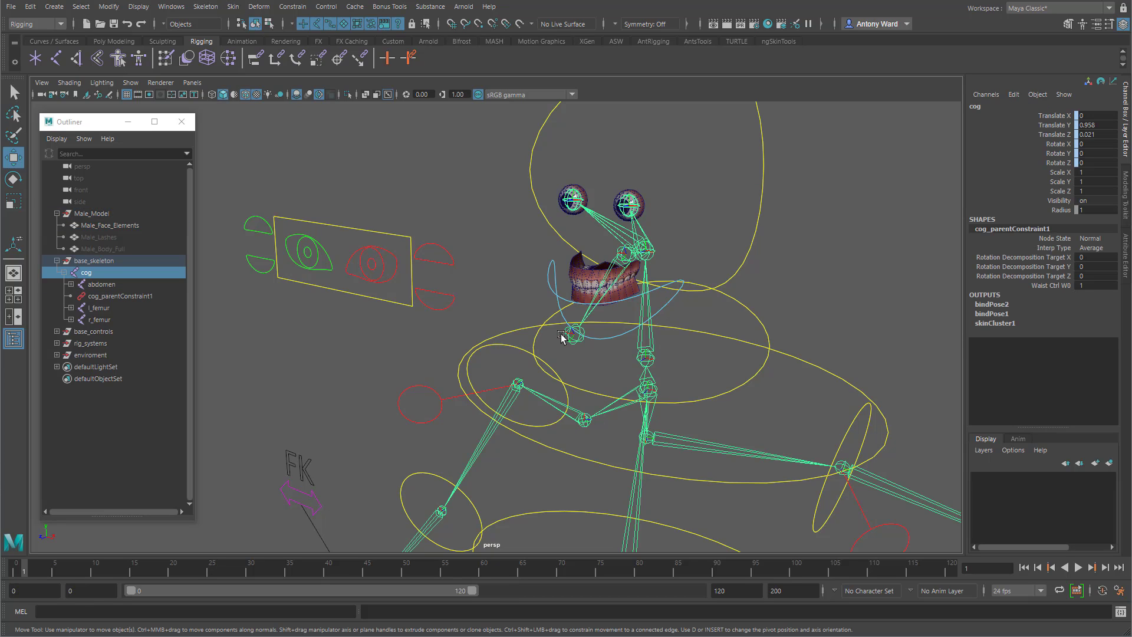
- Try rotating the jaw control to test how the teeth follow, and undo the rotation
click(549, 281)
key(f)
key(e)
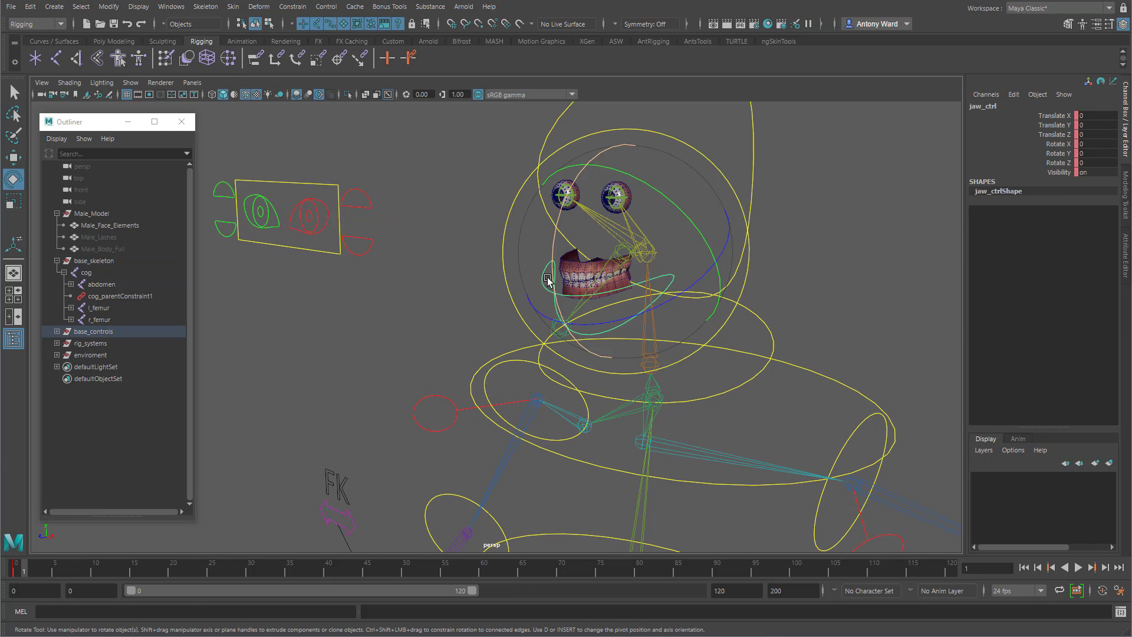
drag(547, 280, 583, 300)
alt+middle_drag(551, 326, 577, 377)
key(ctrl+z)
- Try moving the lookAt control to test how the newly bound eyeballs deform, and undo the move
alt+middle_drag(452, 319, 478, 339)
alt+right_drag(478, 338, 487, 334)
click(361, 300)
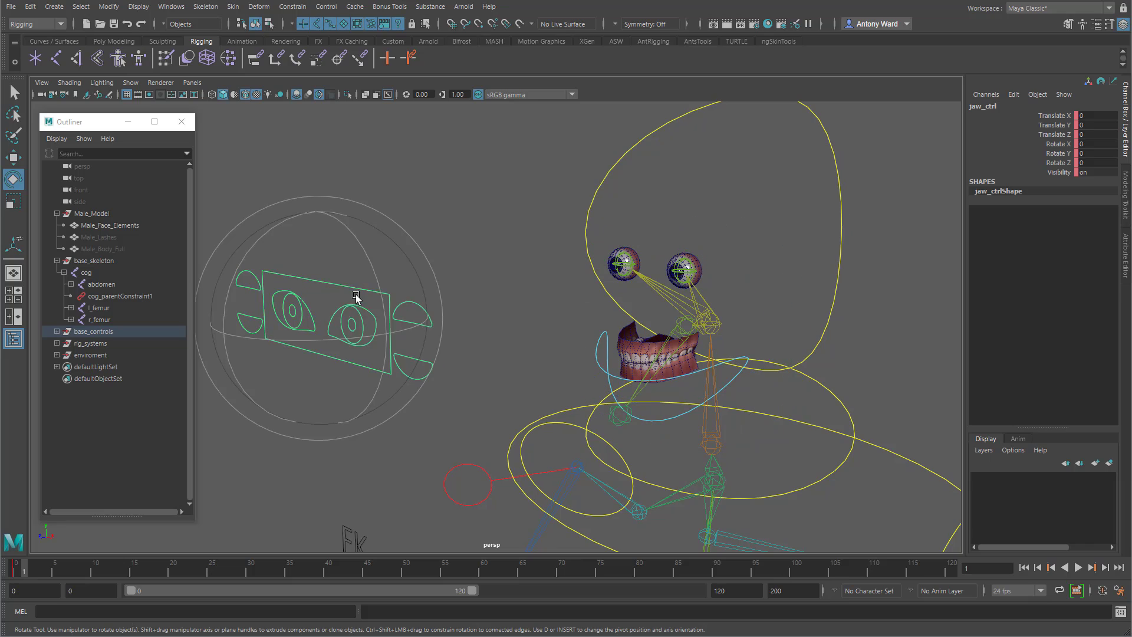
key(w)
drag(322, 320, 455, 307)
key(ctrl+z)
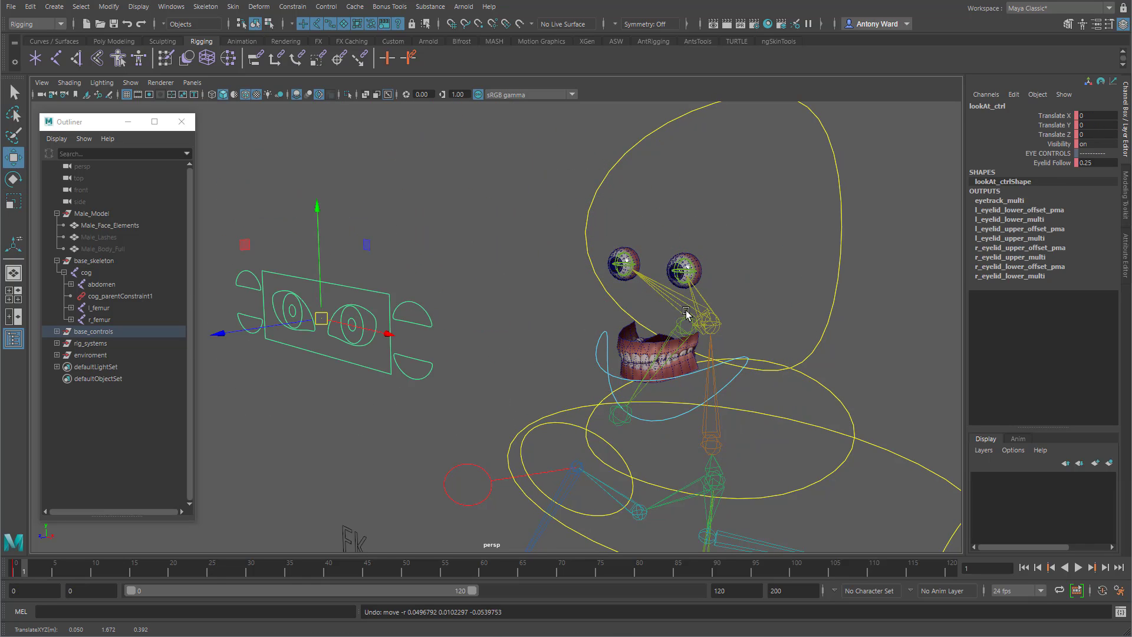
- Switch Male_Face_Elements to vertex mode and select all vertices of the character's left eyeball
alt+middle_drag(668, 307, 608, 327)
alt+right_drag(607, 328, 734, 306)
click(734, 234)
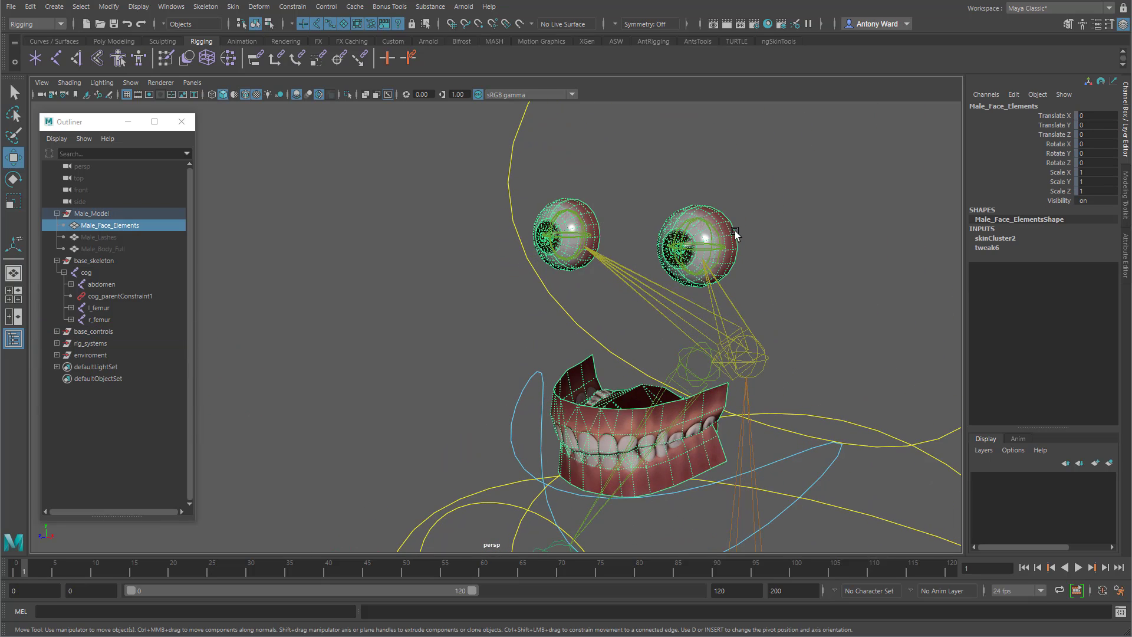
alt+drag(703, 211, 639, 230)
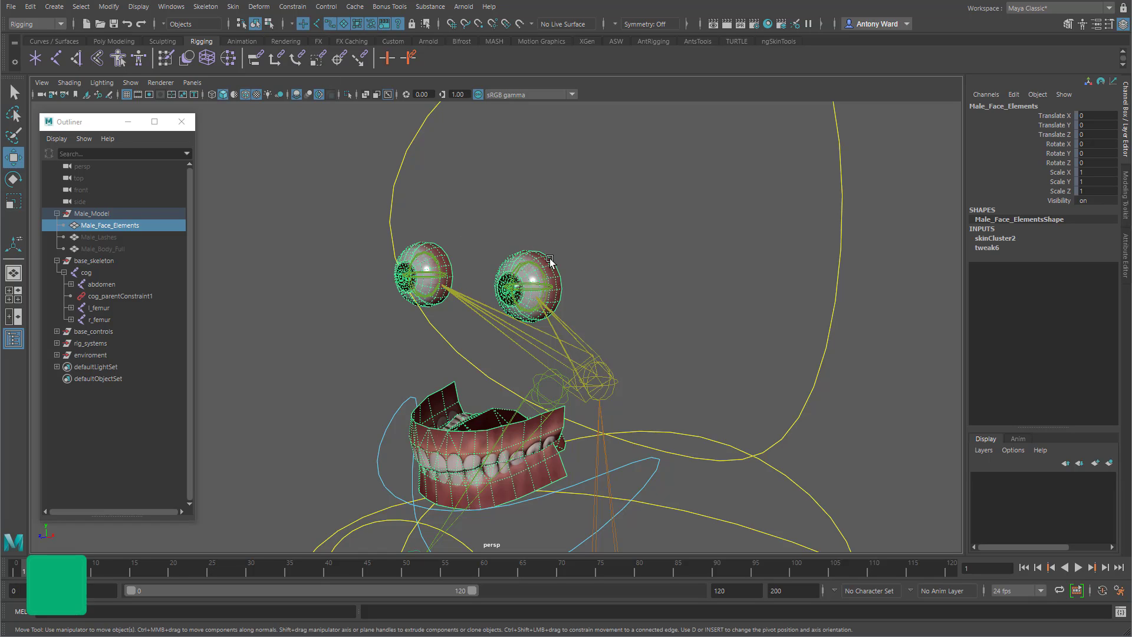
right_drag(549, 261, 508, 264)
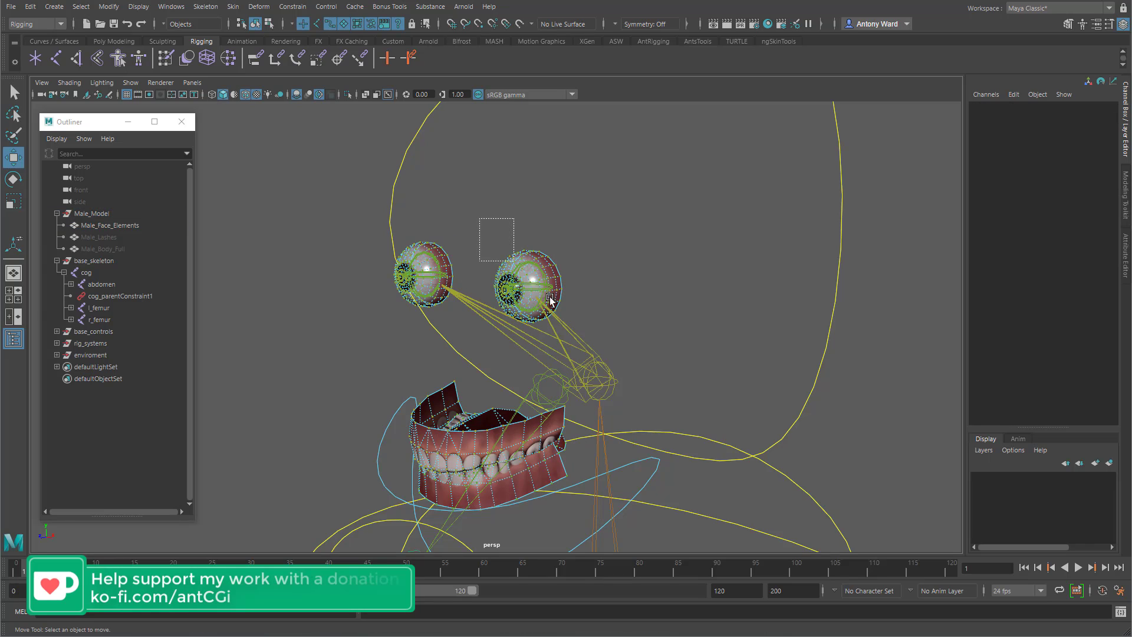
drag(479, 217, 598, 339)
- Set the l_eye weight to 1 for every selected left eyeball vertex under Smooth Skins in the Component Editor
click(182, 10)
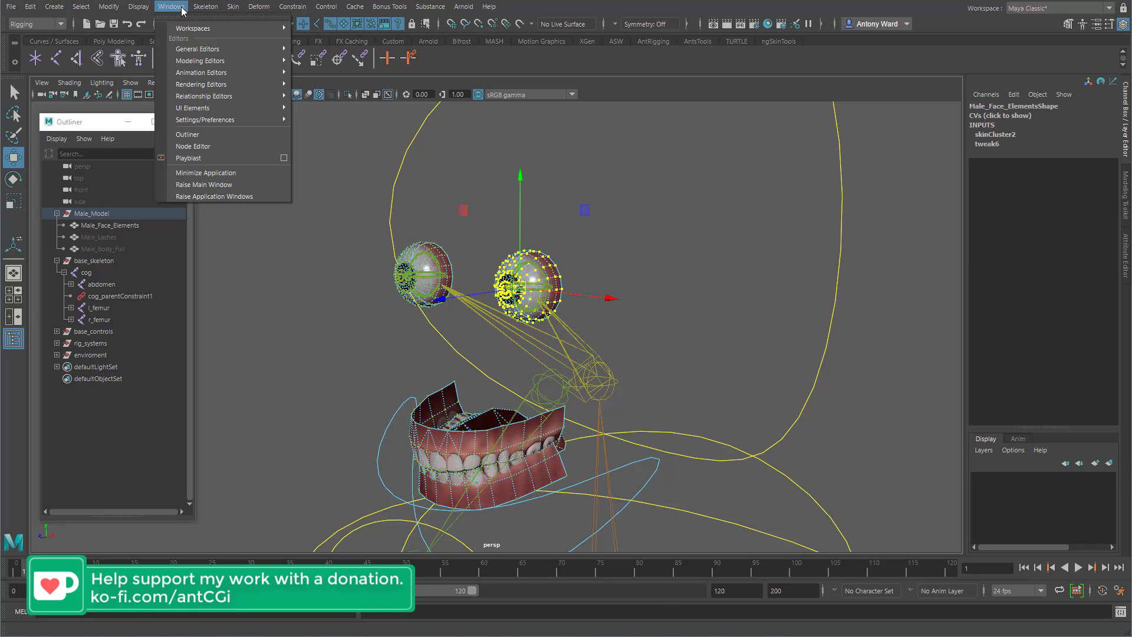
mouse_move(198, 48)
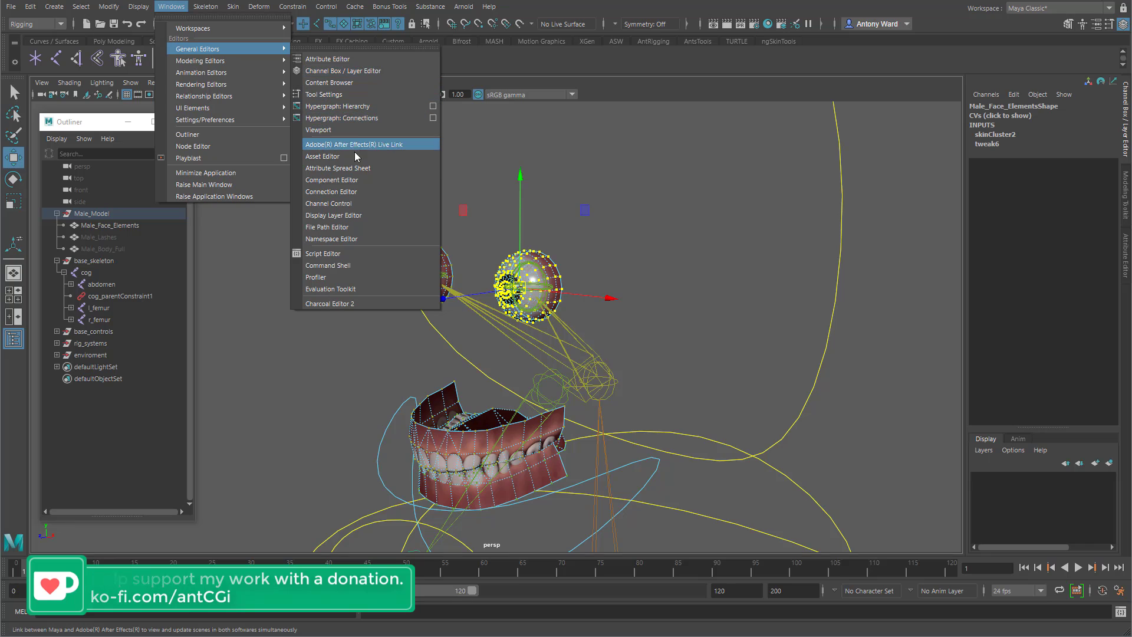
click(357, 180)
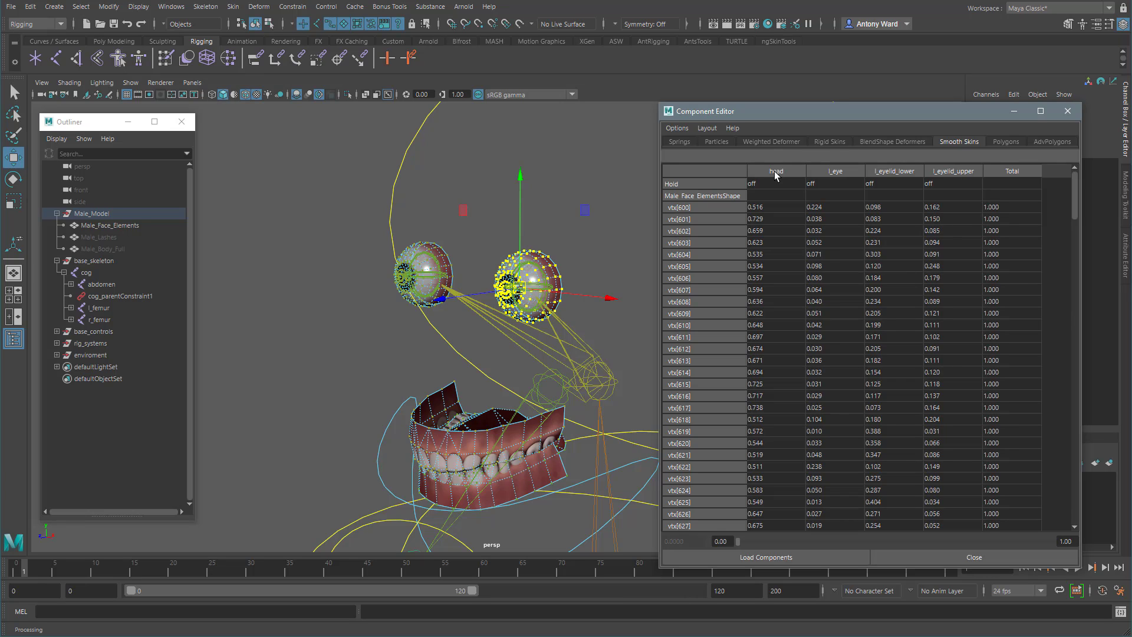
drag(828, 208, 828, 554)
double_click(824, 529)
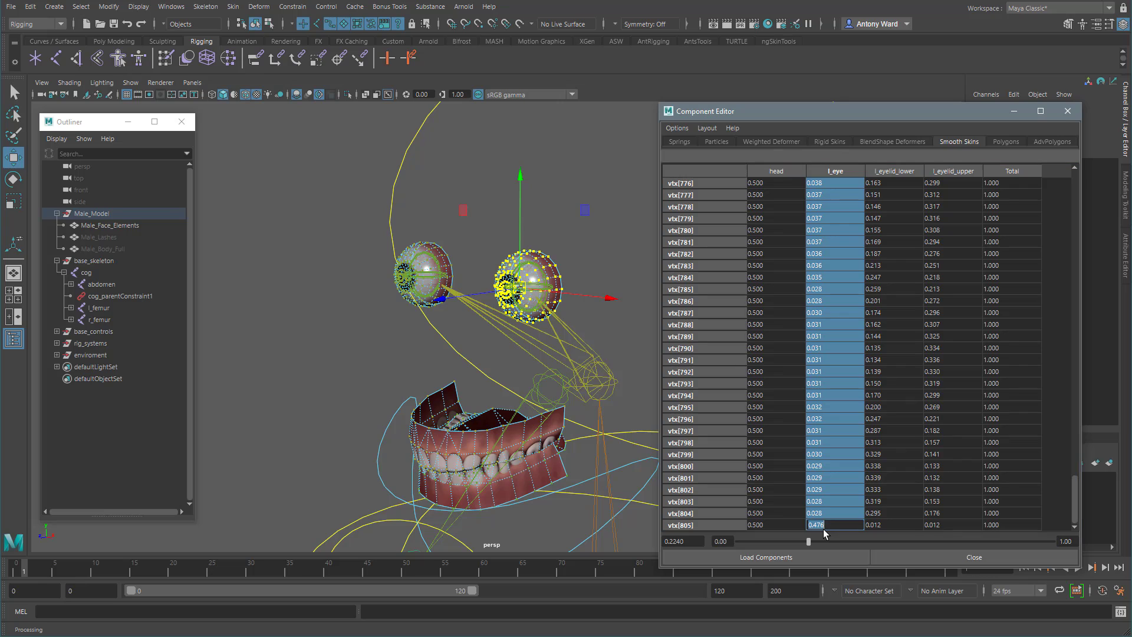
key(Return)
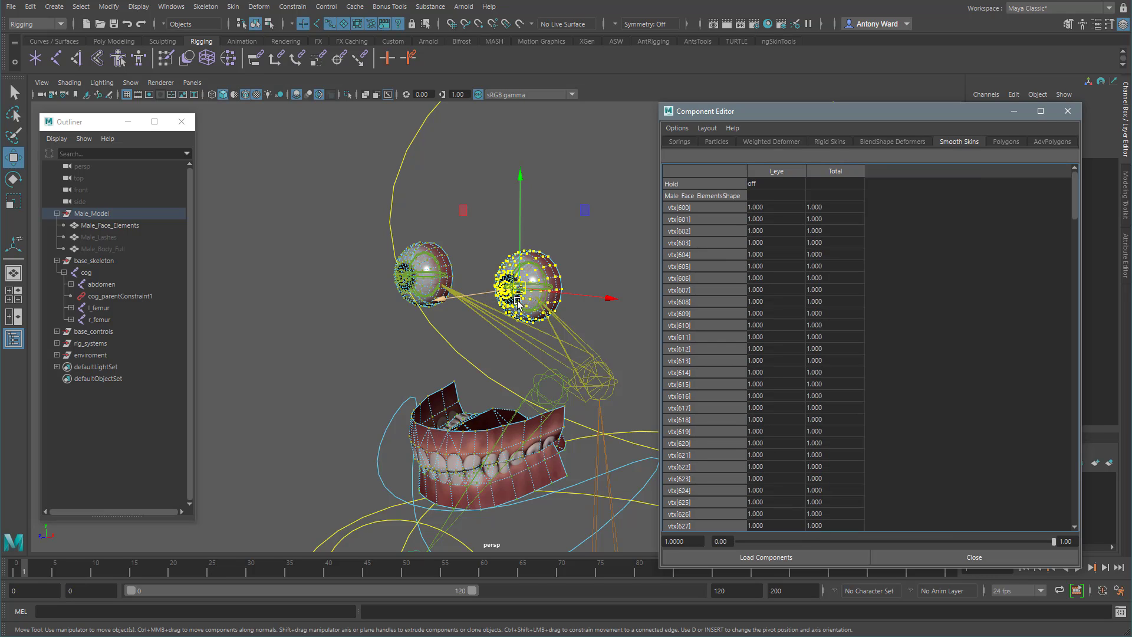
- Select all vertices of the character's right eyeball and set their r_eye weight to 1
alt+drag(517, 302, 457, 299)
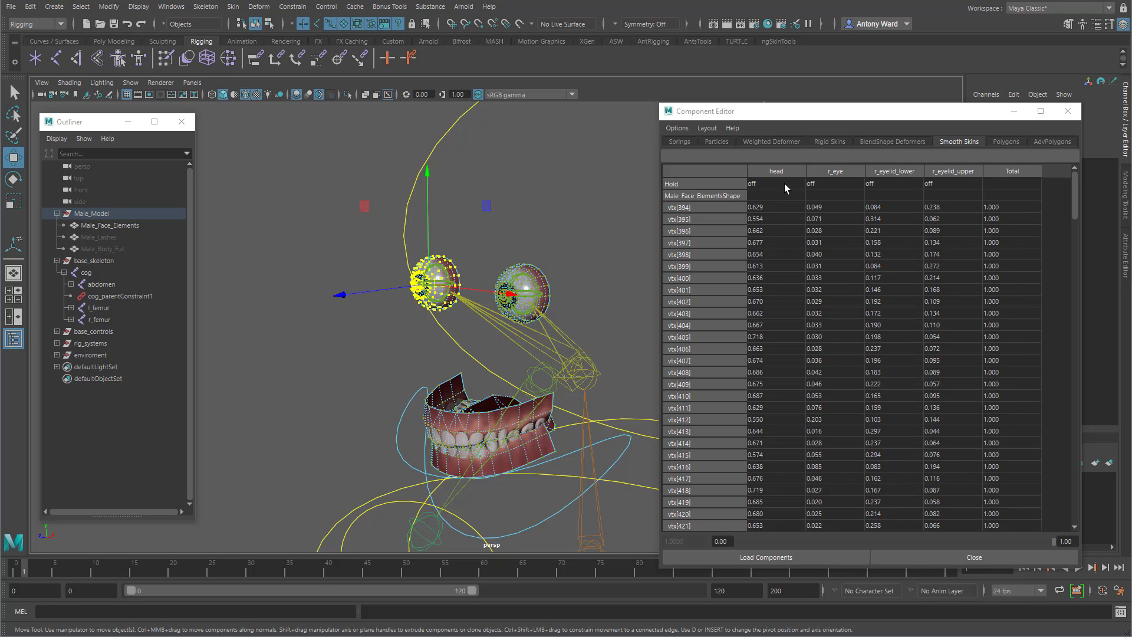
drag(829, 206, 837, 524)
text(1)
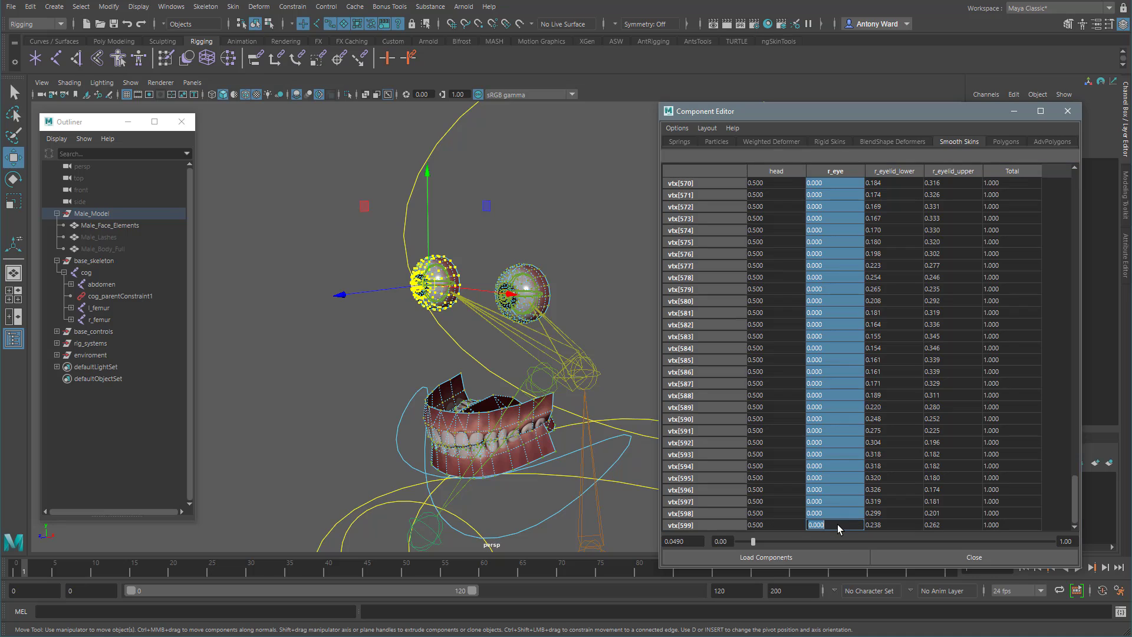
key(Return)
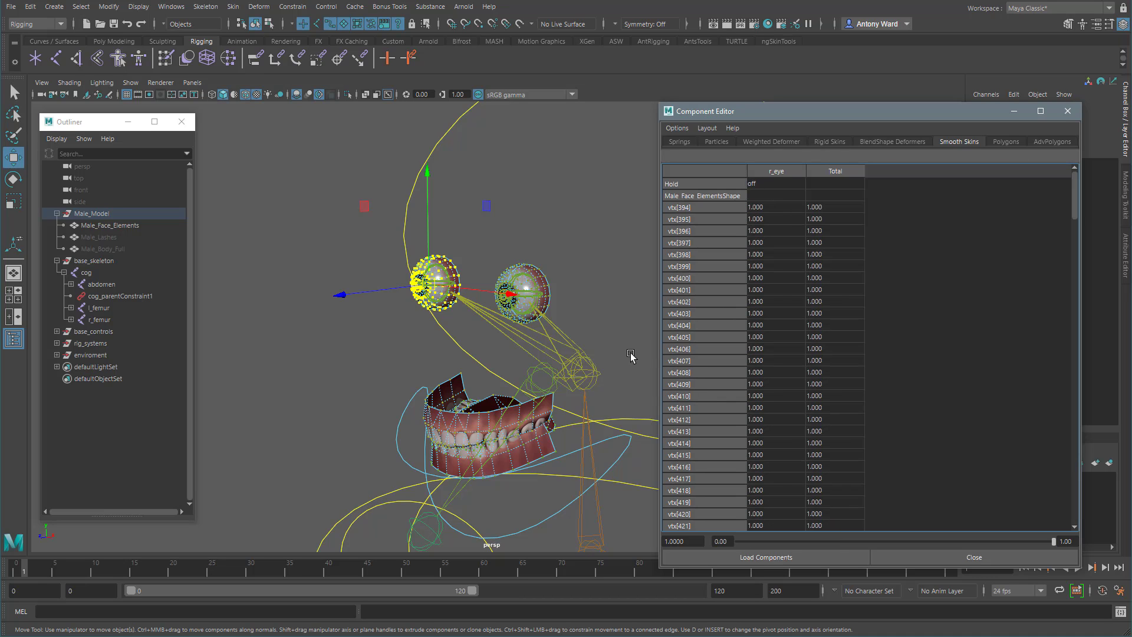
- Close the Component Editor and return the face elements mesh to object mode
click(947, 555)
alt+right_drag(477, 321, 387, 321)
alt+drag(386, 321, 446, 298)
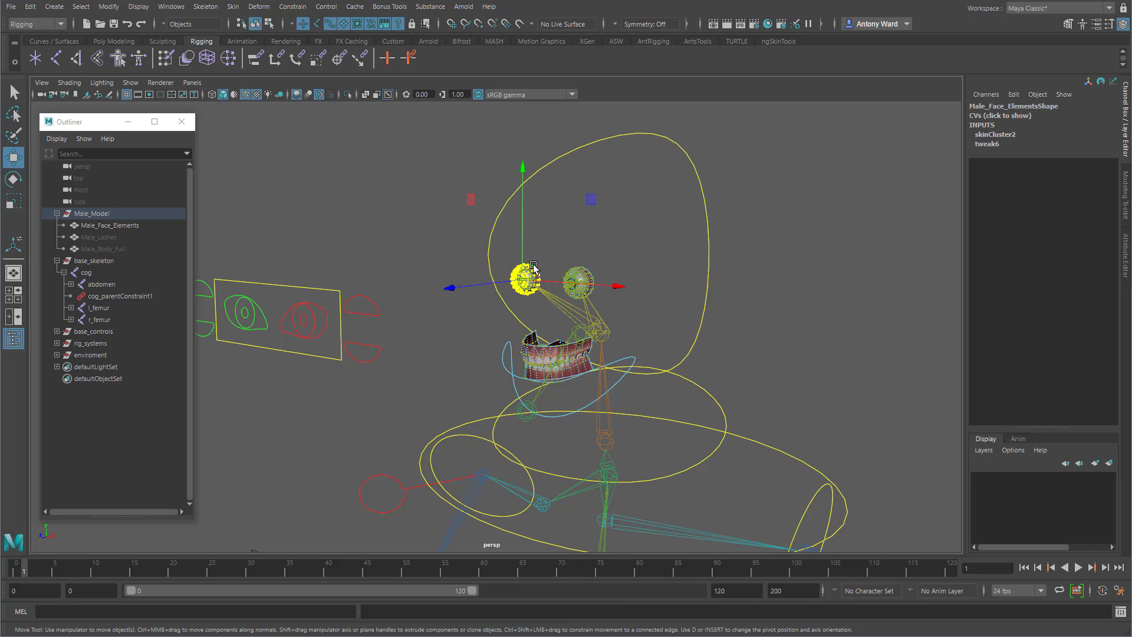
right_drag(533, 266, 604, 225)
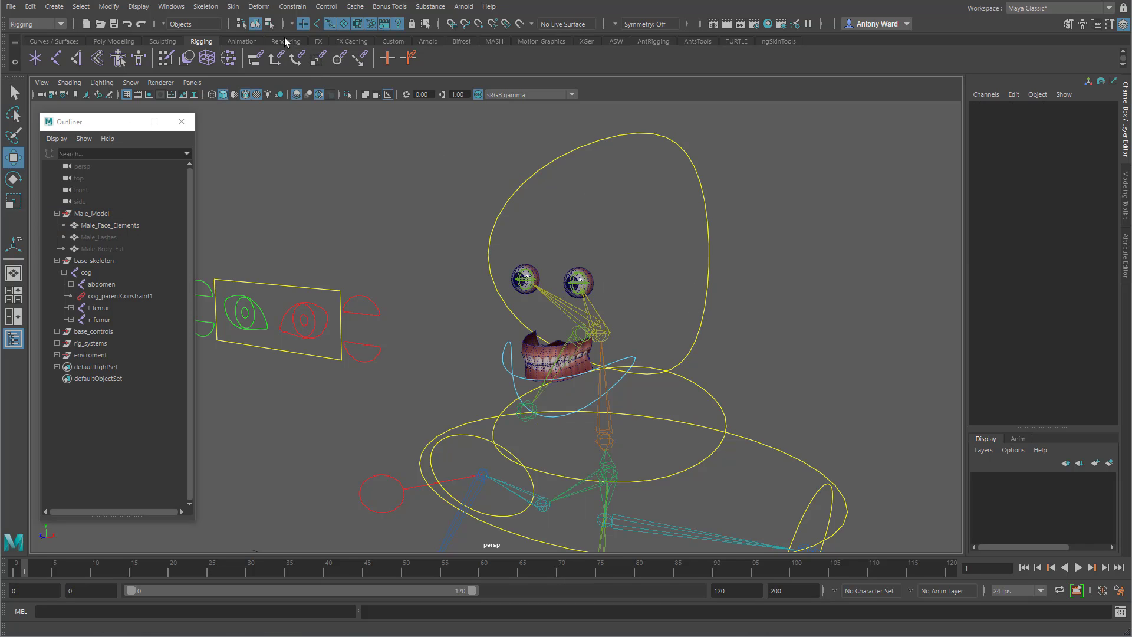
- Turn off the X-Ray Joints display so the joints no longer draw over the eyes and teeth
click(69, 83)
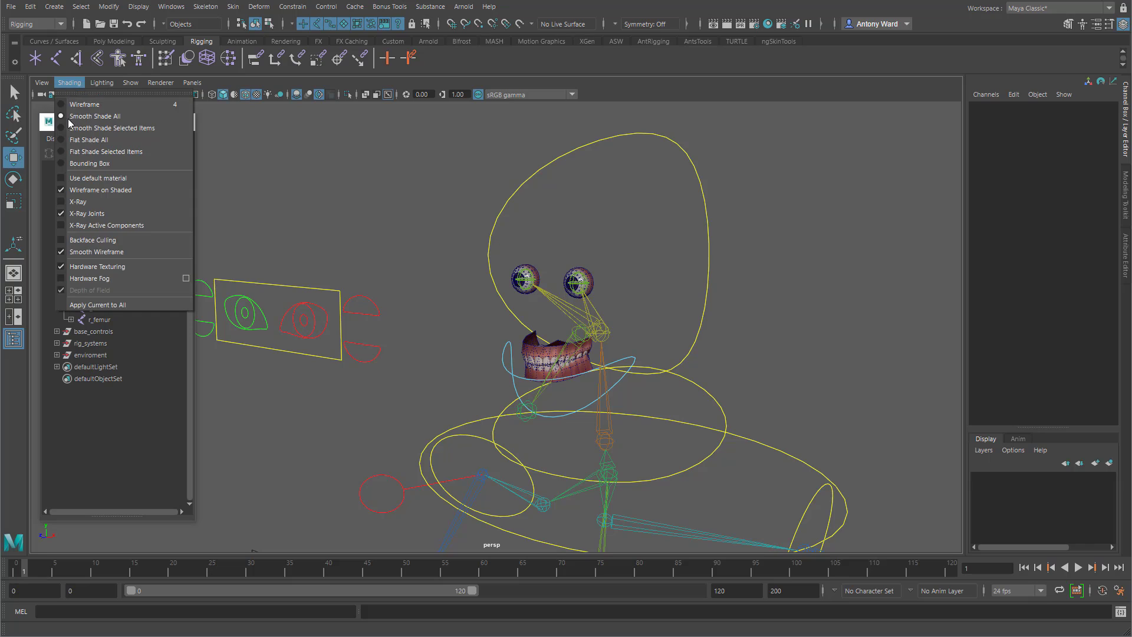
click(82, 216)
alt+drag(442, 361, 446, 353)
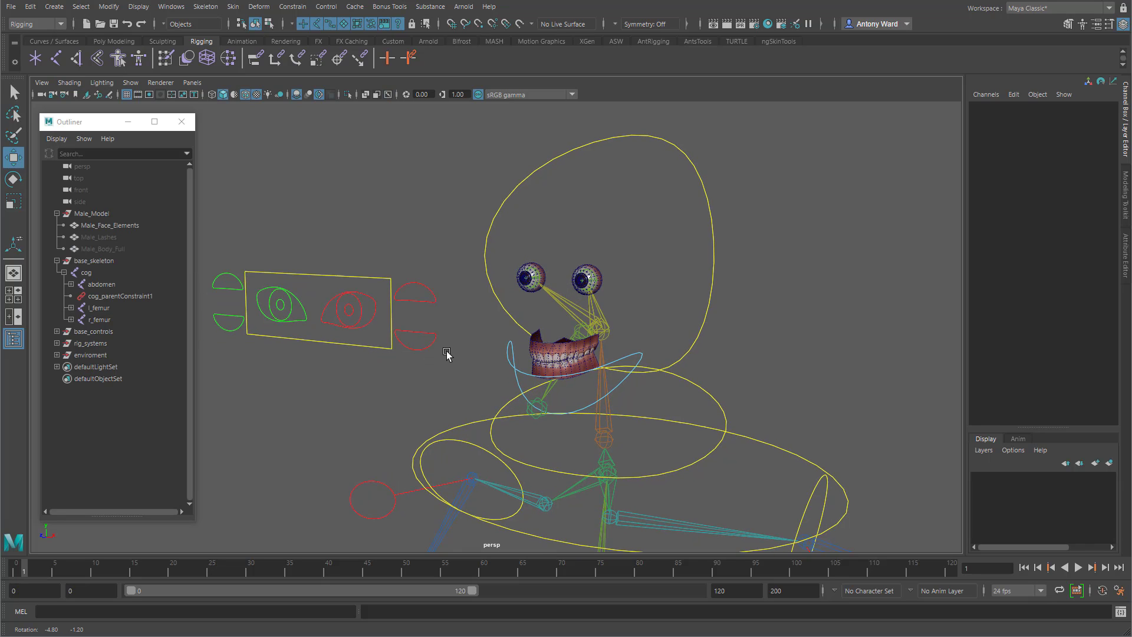
- Test the face elements binding by moving the eye control and rotating jaw_ctrl, and undo the test
click(346, 268)
mouse_move(316, 303)
mouse_down()
mouse_move(292, 183)
mouse_move(499, 179)
mouse_move(392, 338)
mouse_move(277, 283)
mouse_move(318, 339)
mouse_move(340, 280)
mouse_move(326, 307)
mouse_up()
click(507, 360)
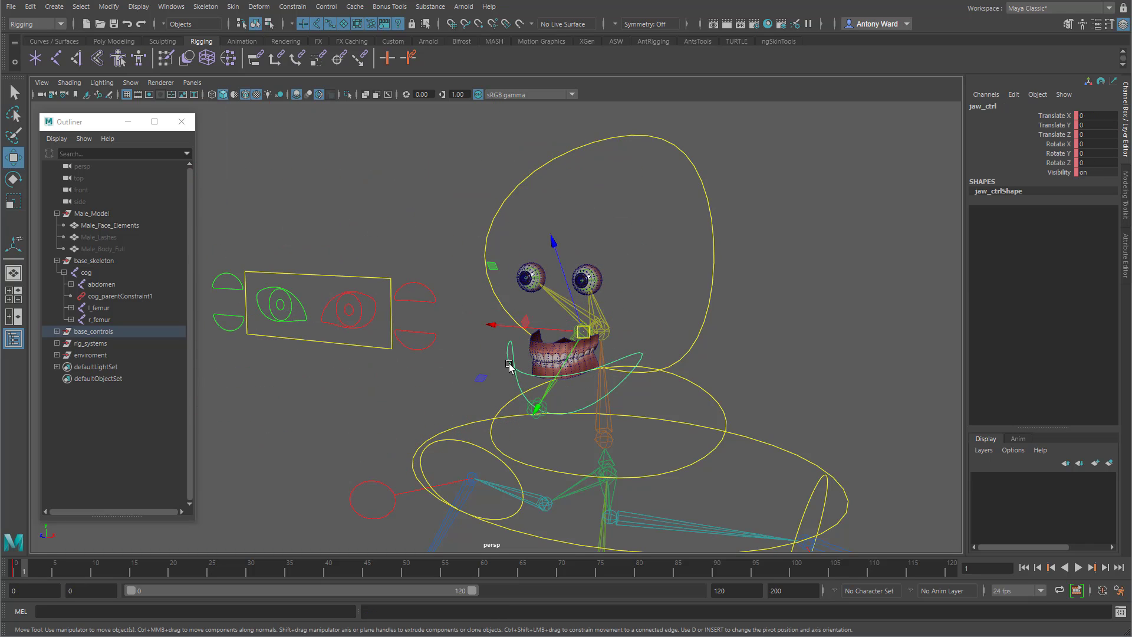
key(e)
drag(557, 336, 550, 363)
key(ctrl+z)
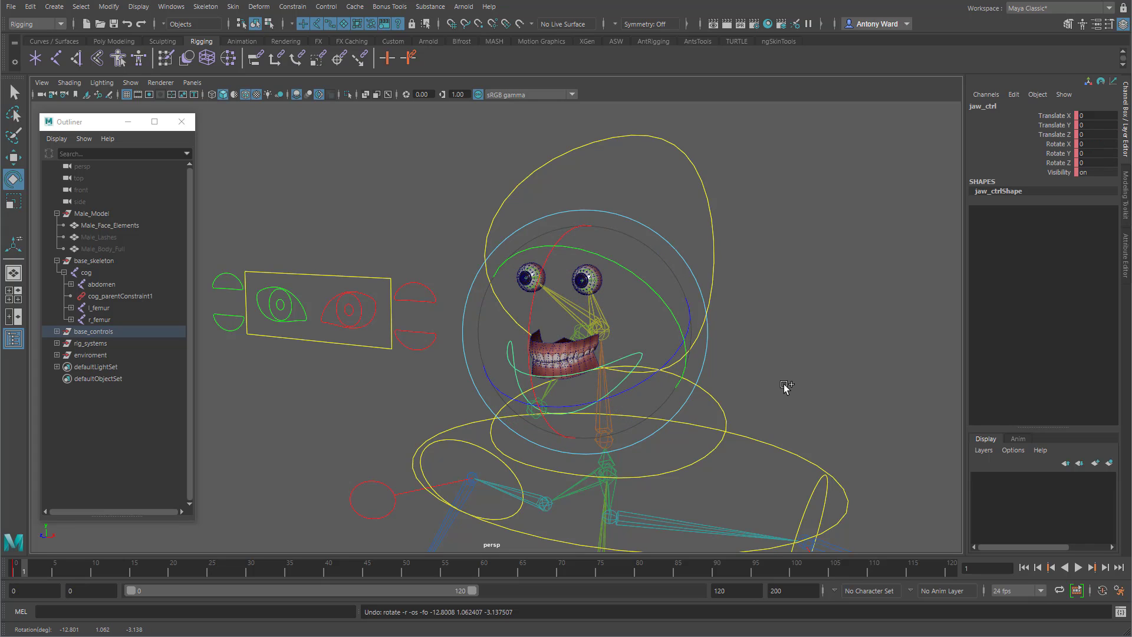
- Unhide the Male_Body_Full mesh, test-rotate the jaw and head controls and undo the rotations
key(ctrl+shift+h)
drag(552, 344, 546, 351)
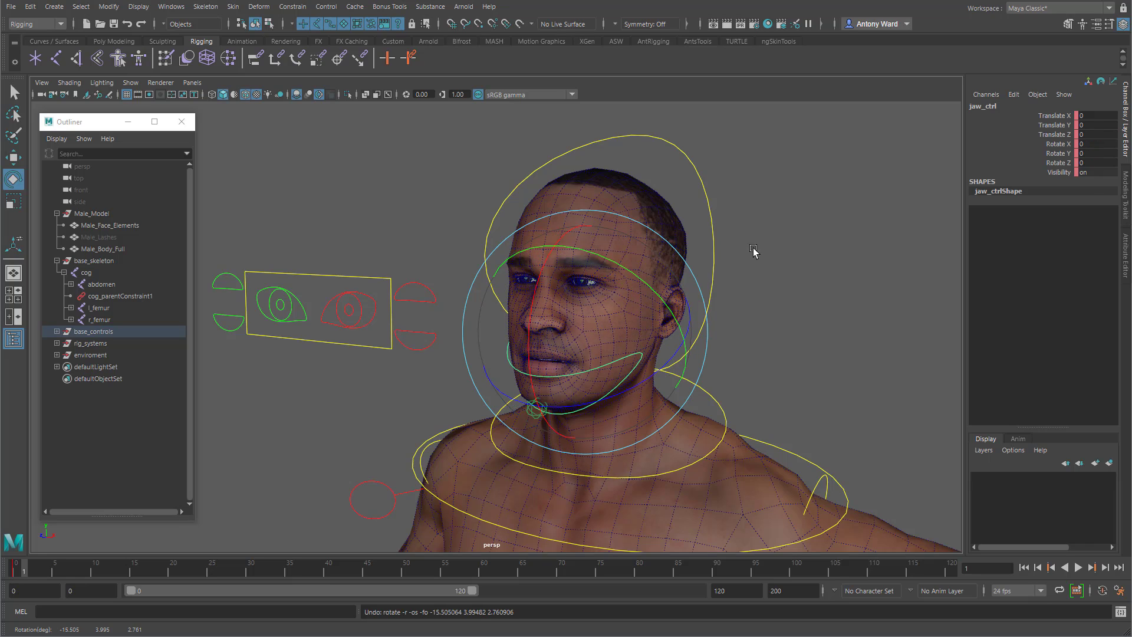
click(716, 243)
drag(596, 389, 598, 298)
key(ctrl+z)
click(841, 412)
- Compare the character's full-body pose at frame 0 with the pose at frame 1
alt+right_drag(841, 412, 482, 418)
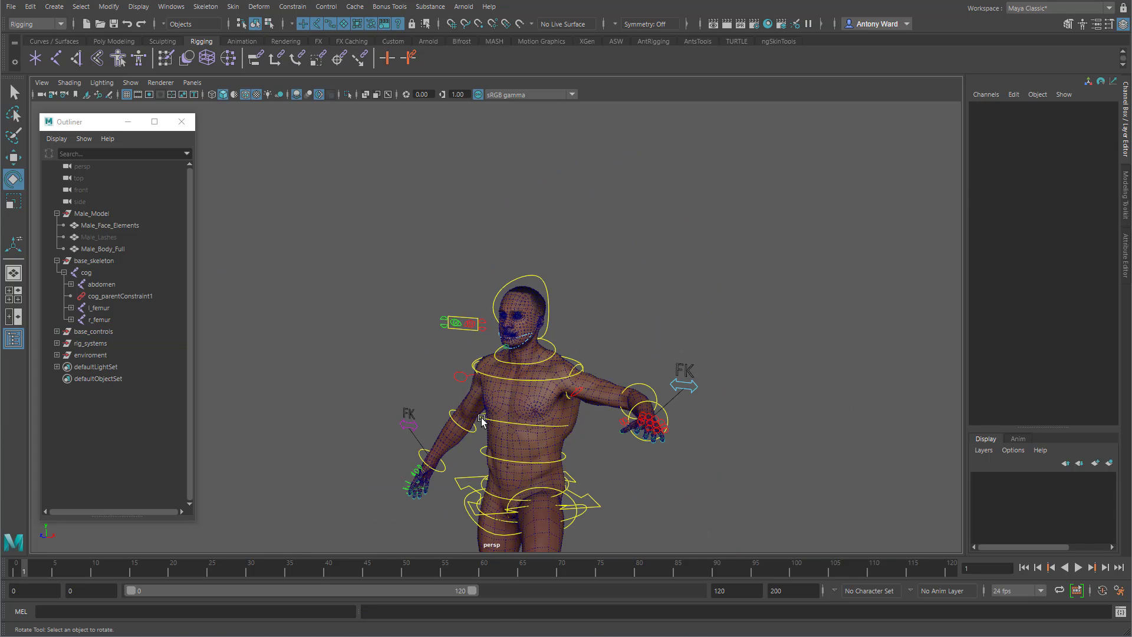
alt+middle_drag(482, 418, 490, 292)
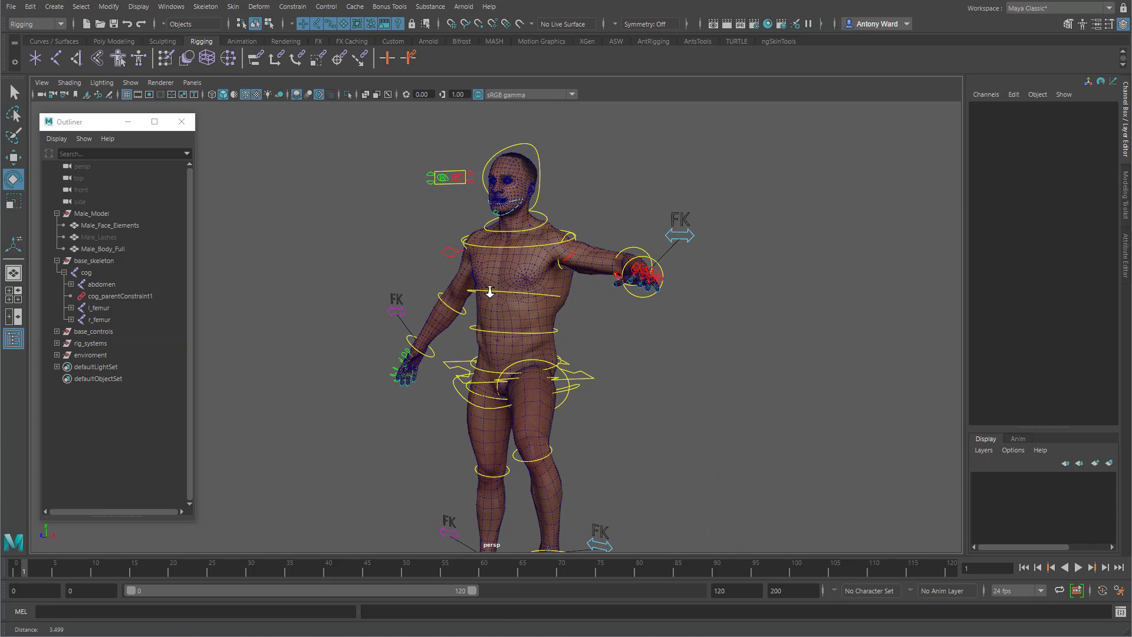
click(19, 571)
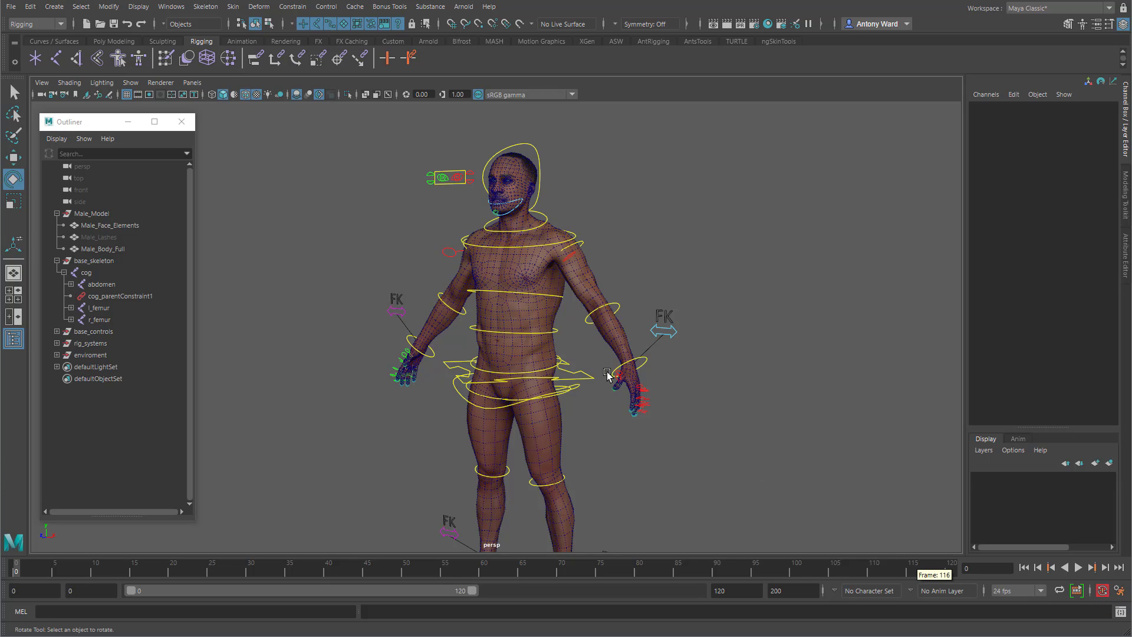
click(23, 571)
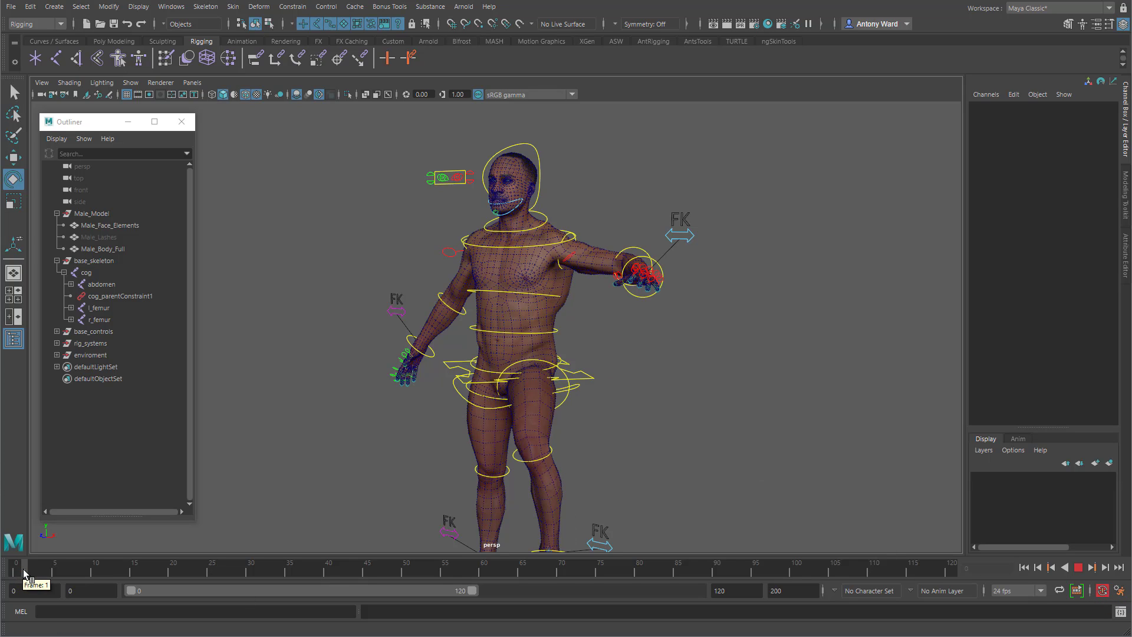
alt+drag(607, 313, 520, 290)
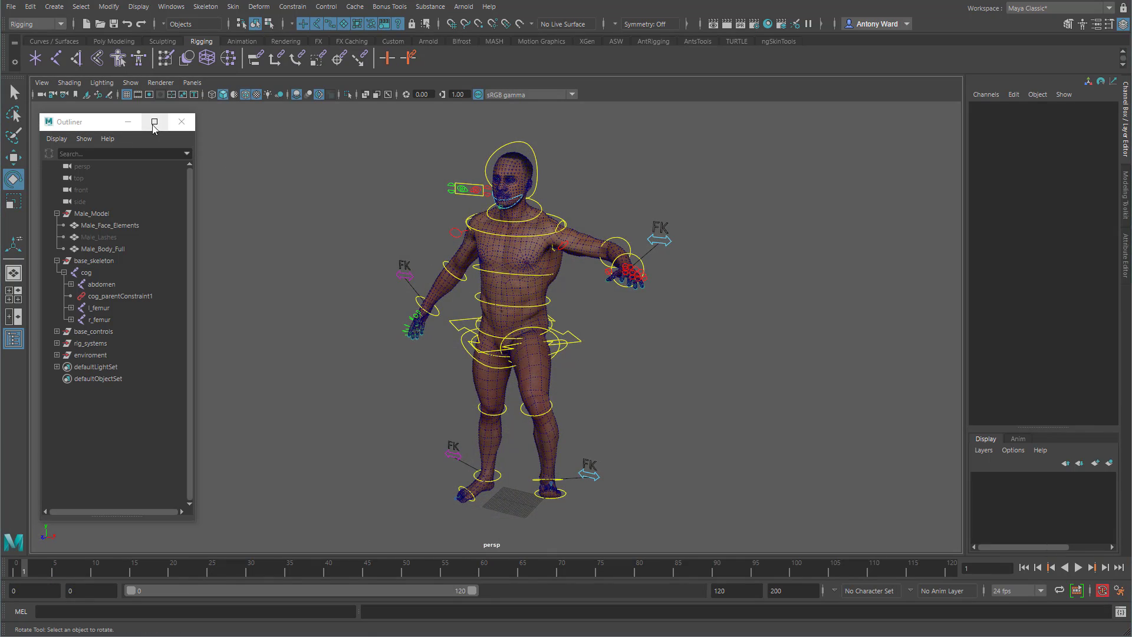
- Turn on the X-Ray Joints display so the skeleton draws over the body mesh
click(70, 83)
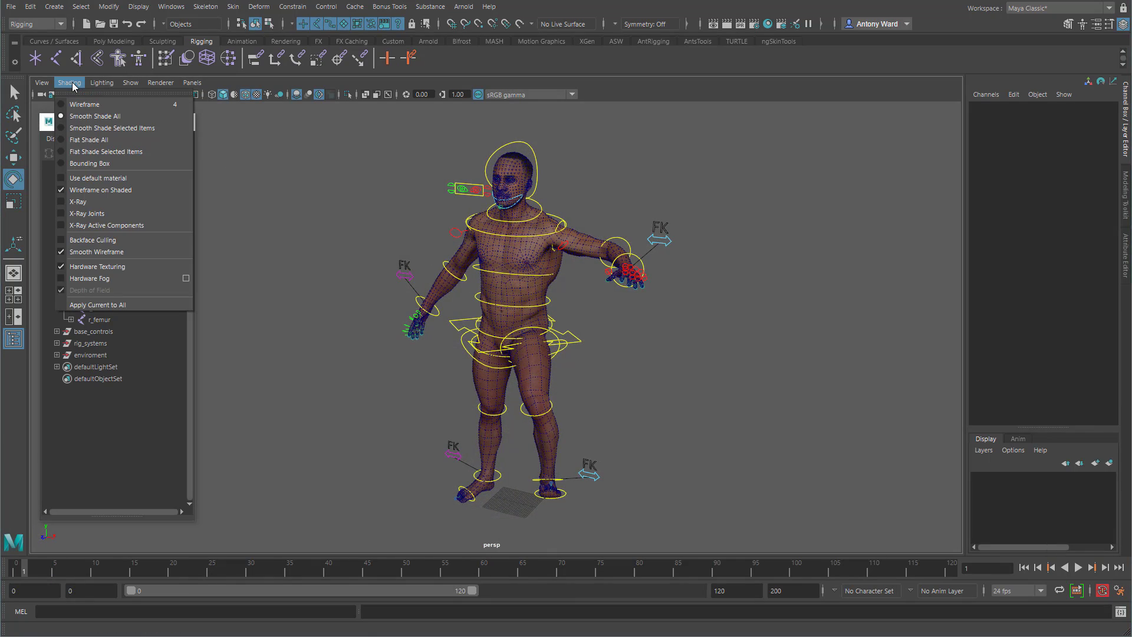
click(90, 220)
mouse_move(569, 289)
alt+mouse_down()
mouse_move(603, 292)
mouse_move(582, 288)
alt+mouse_up()
alt+right_drag(582, 288, 939, 324)
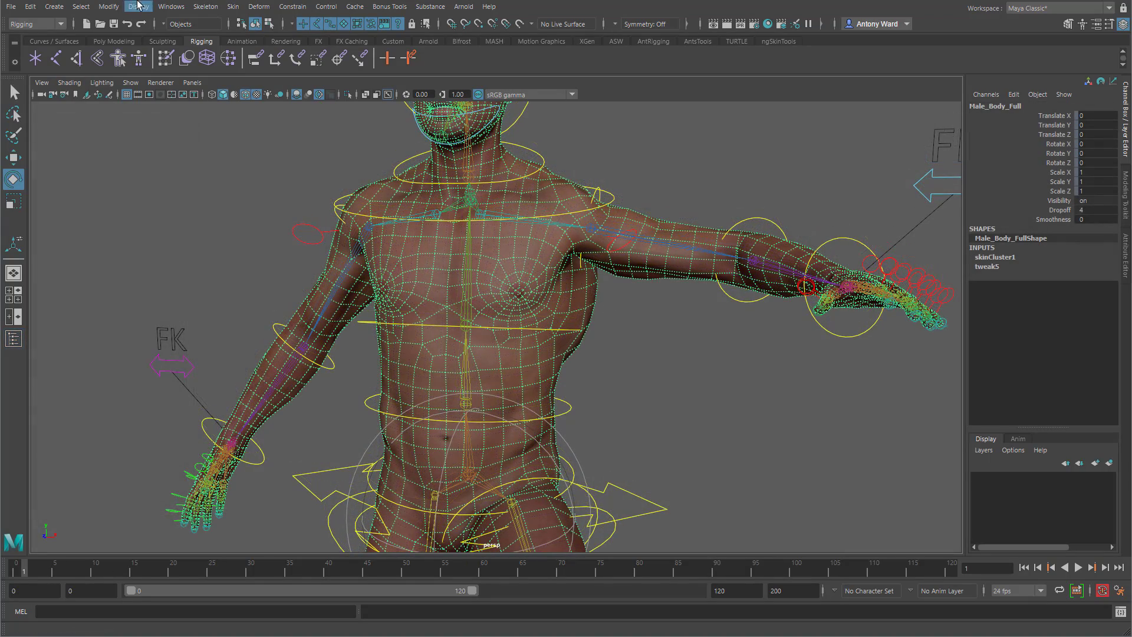
- Open the Paint Skin Weights Tool settings for the Male_Body_Full mesh and place the window beside the character
click(233, 6)
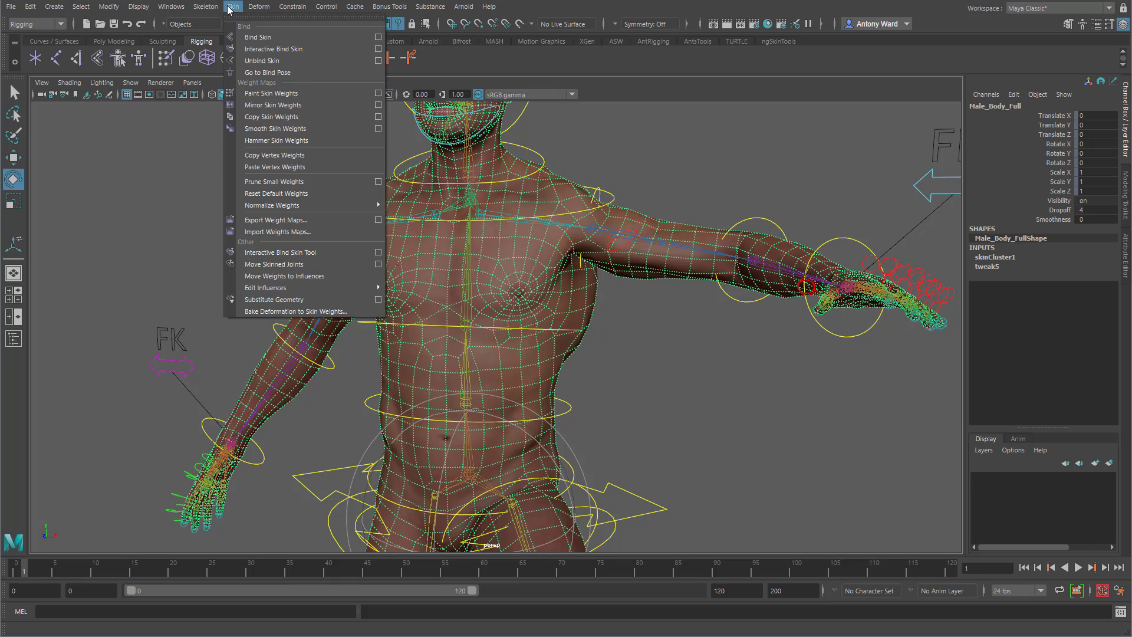
click(378, 93)
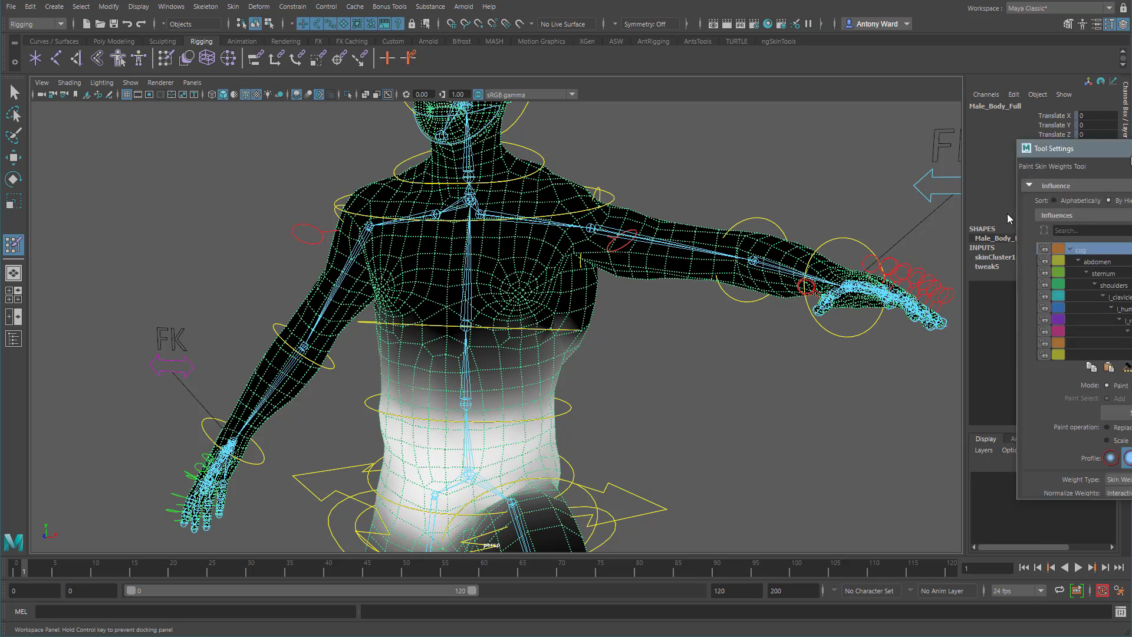
drag(1009, 219, 158, 125)
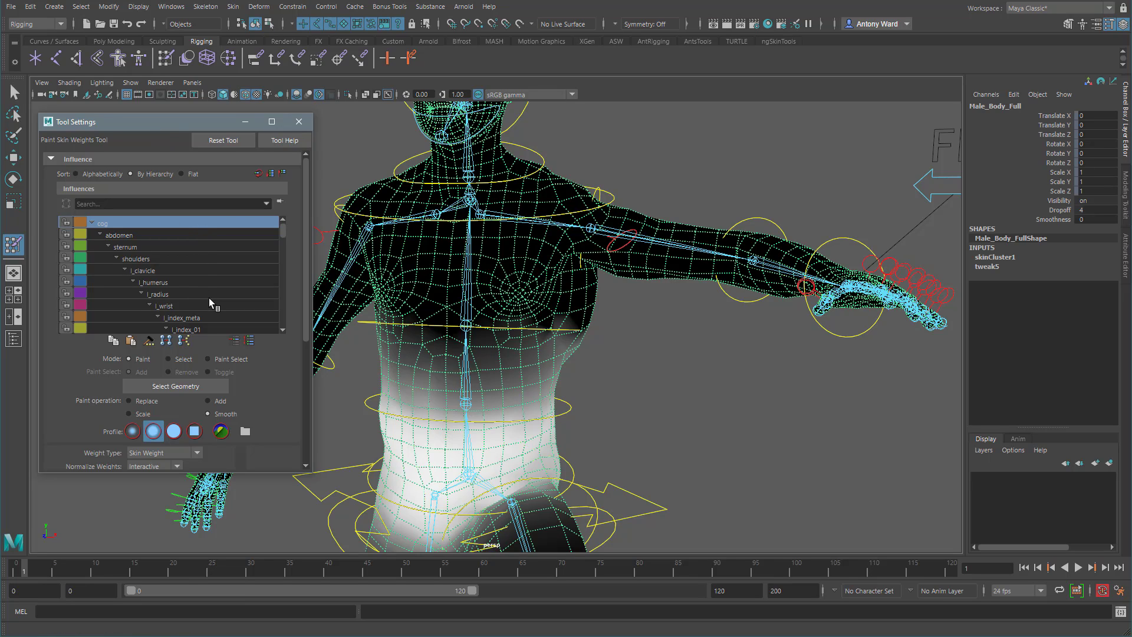
- Look through the influences list and reset the Paint Skin Weights Tool to its defaults
scroll(210, 300, down, 12)
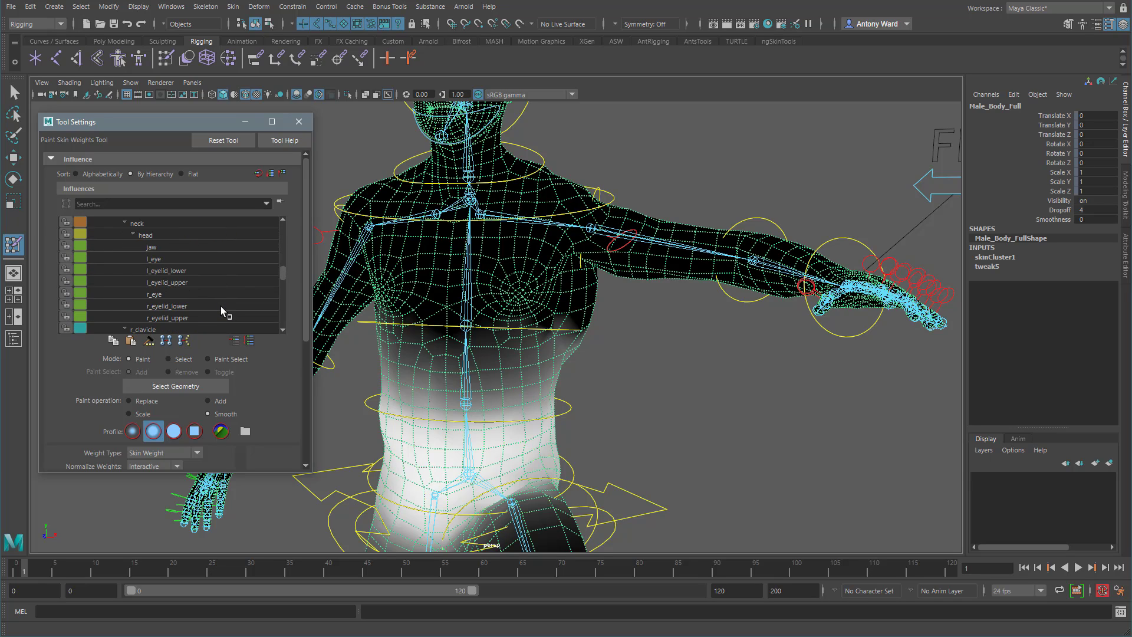
scroll(222, 307, up, 12)
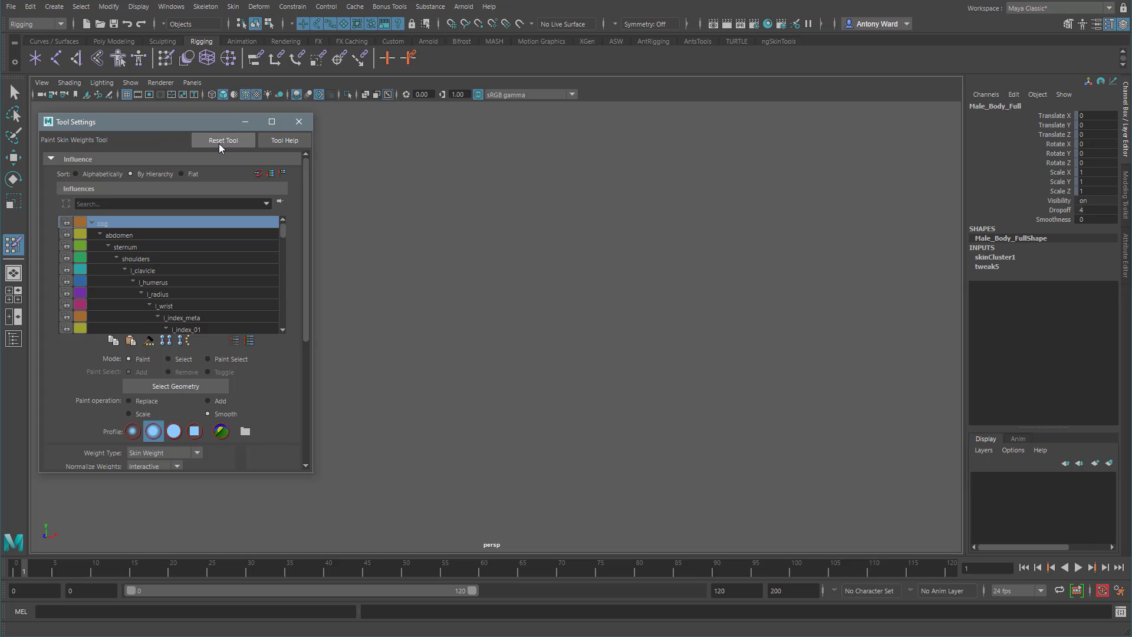
click(220, 143)
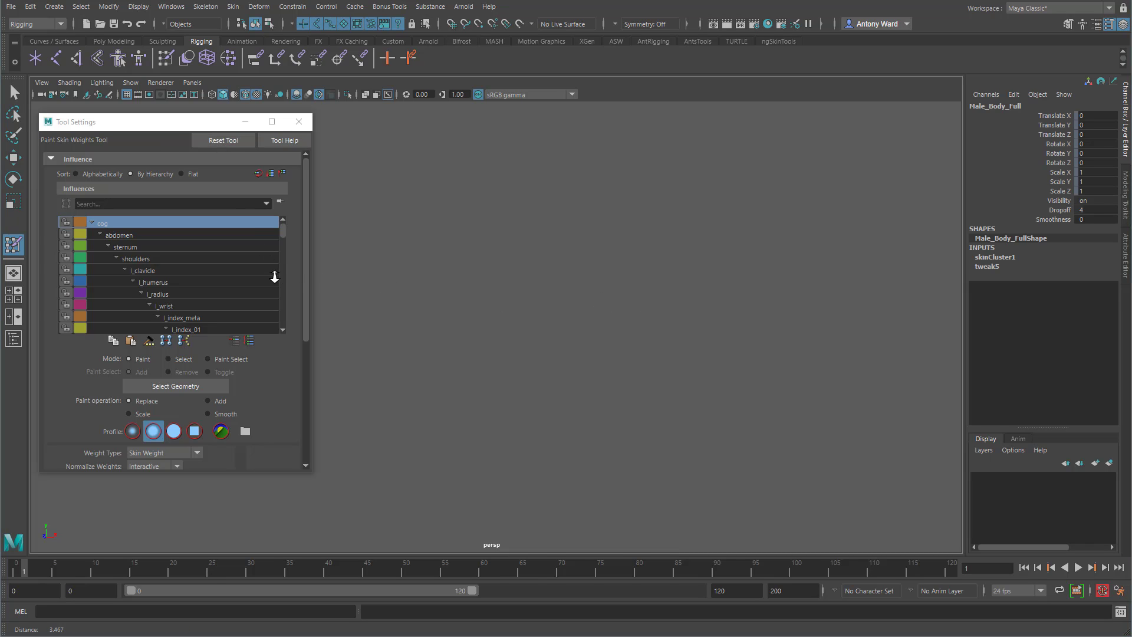
- Bring the character back into view and reactivate the Paint Skin Weights Tool on the Male_Body_Full mesh
key(w)
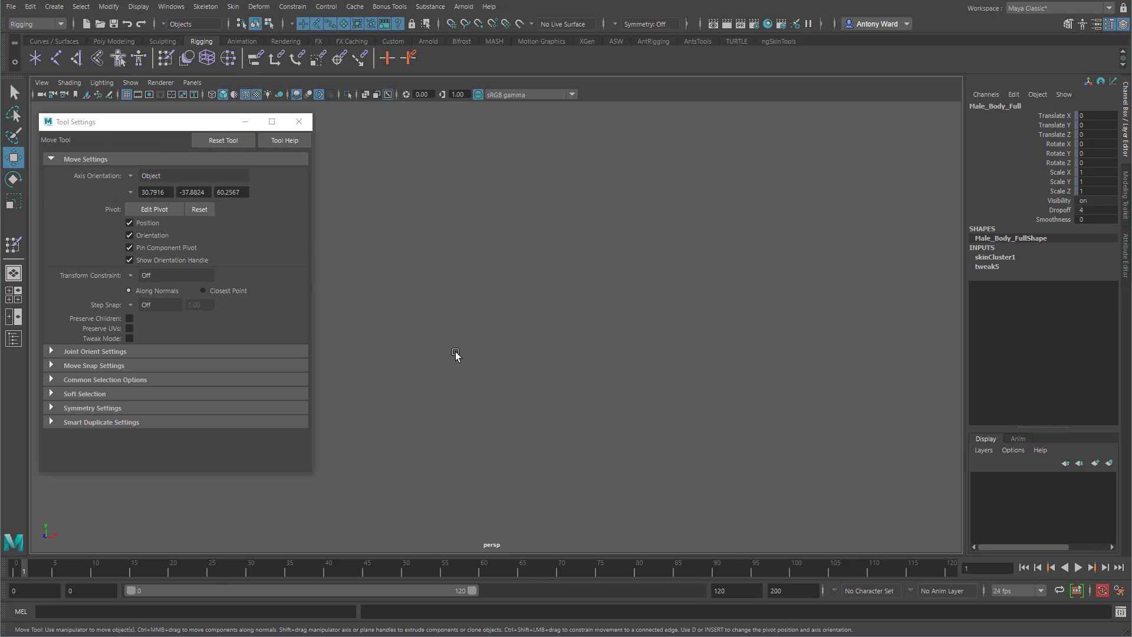
click(671, 377)
key(a)
mouse_move(436, 359)
alt+right_down()
mouse_move(706, 348)
mouse_move(743, 324)
alt+right_up()
click(607, 223)
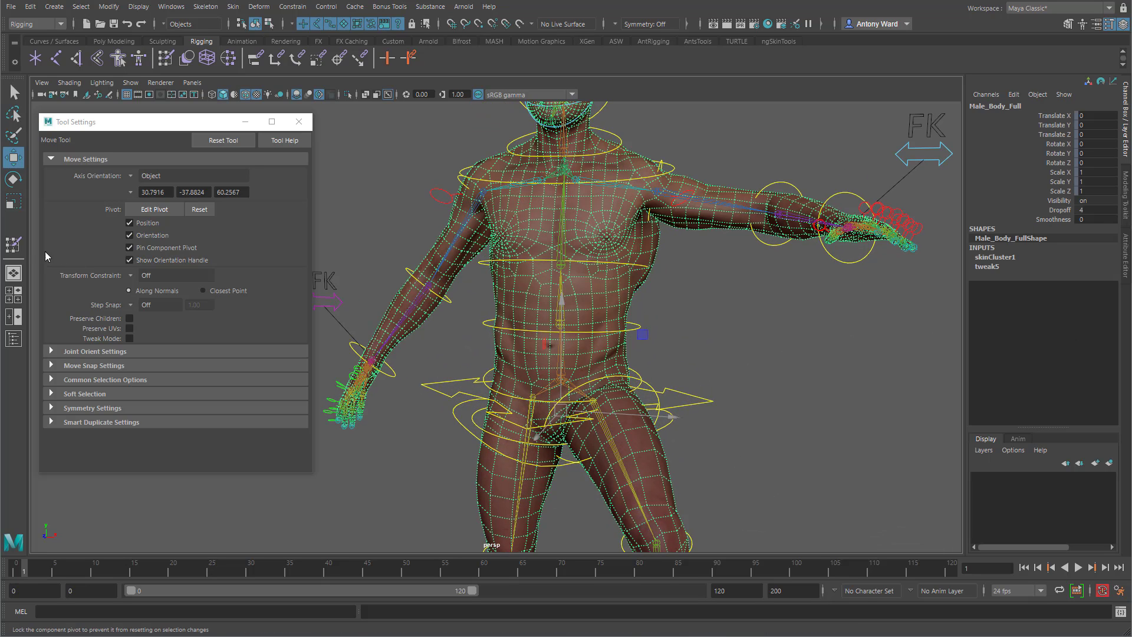
click(13, 244)
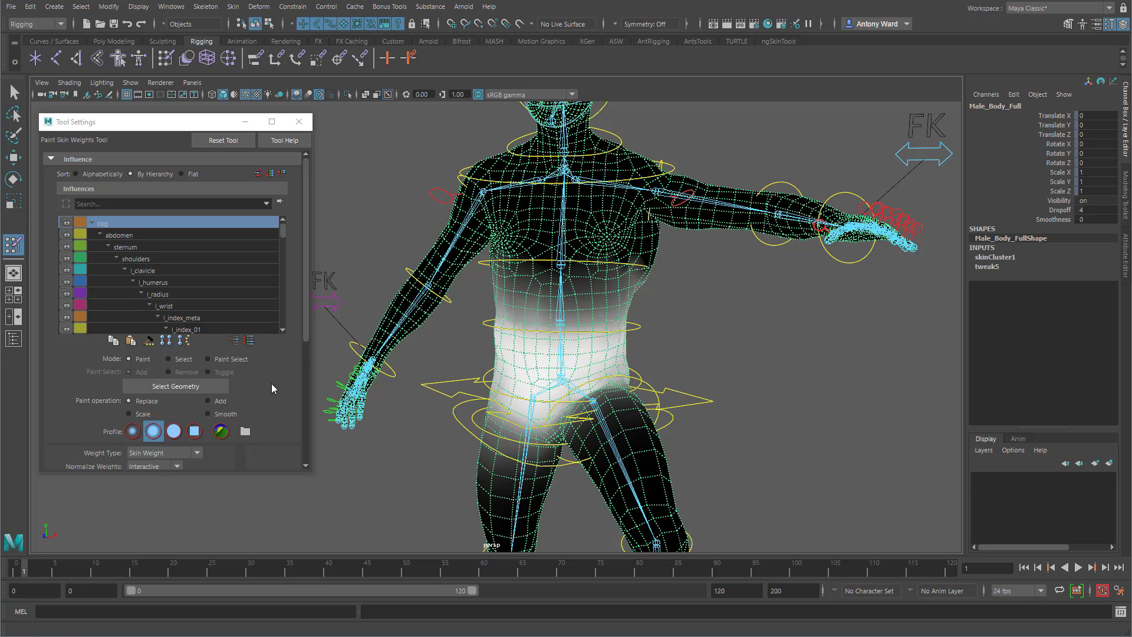
- Preview the cog weights around the torso and hips with Use Color Ramp, and return to the grayscale display
scroll(271, 384, down, 5)
scroll(271, 386, down, 5)
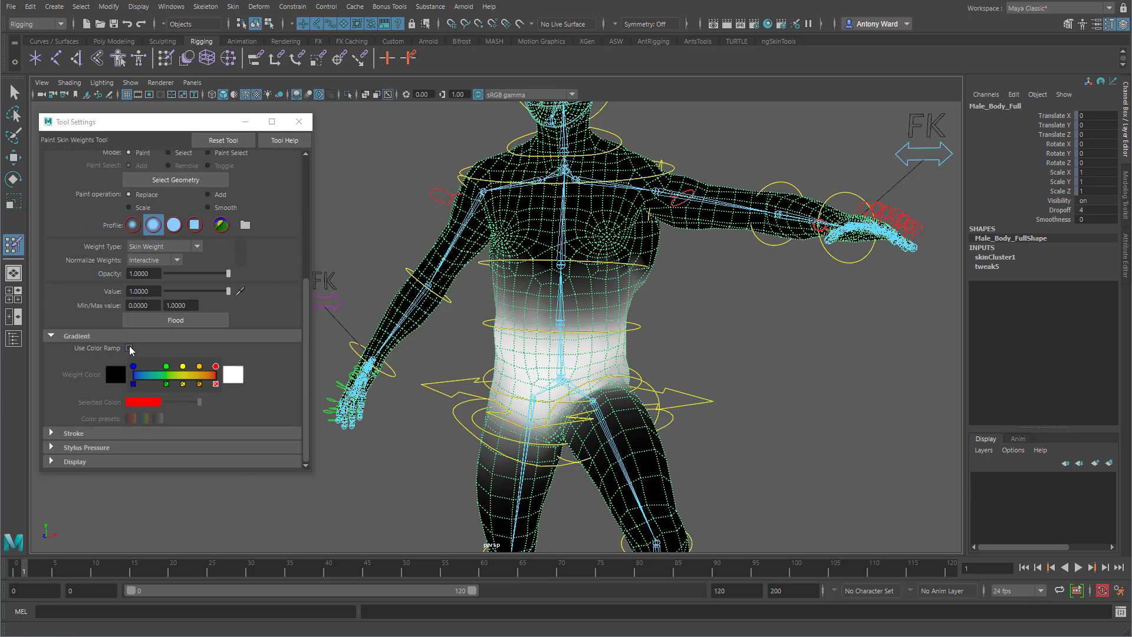
click(129, 347)
alt+right_drag(432, 364, 542, 367)
alt+middle_drag(542, 367, 526, 341)
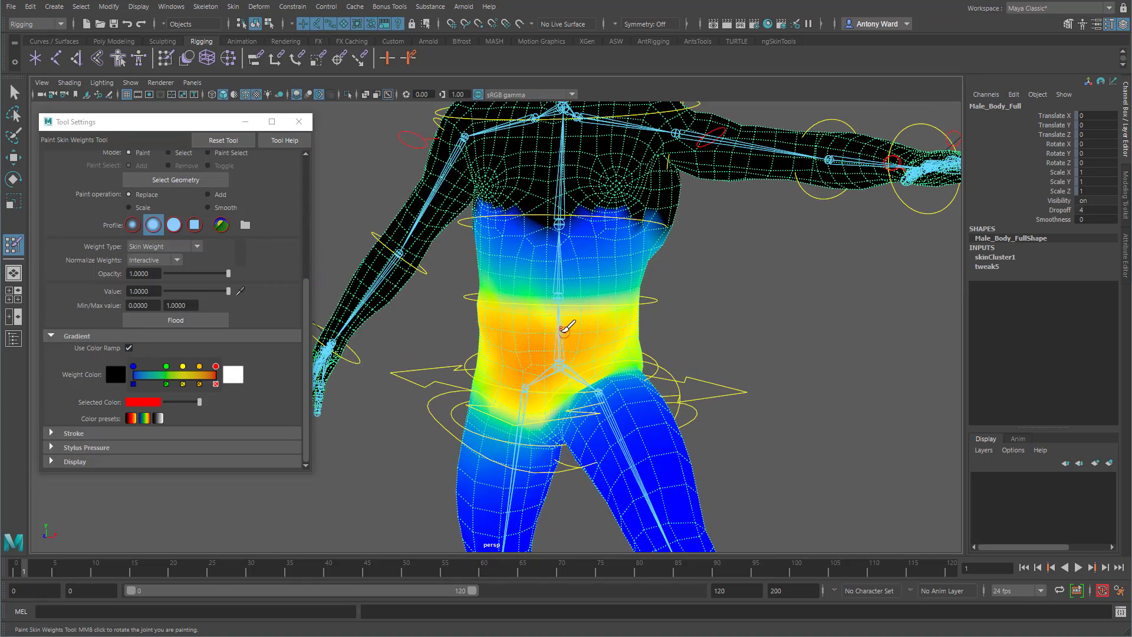
alt+drag(565, 329, 508, 333)
alt+middle_drag(512, 402, 480, 346)
alt+right_drag(479, 346, 609, 333)
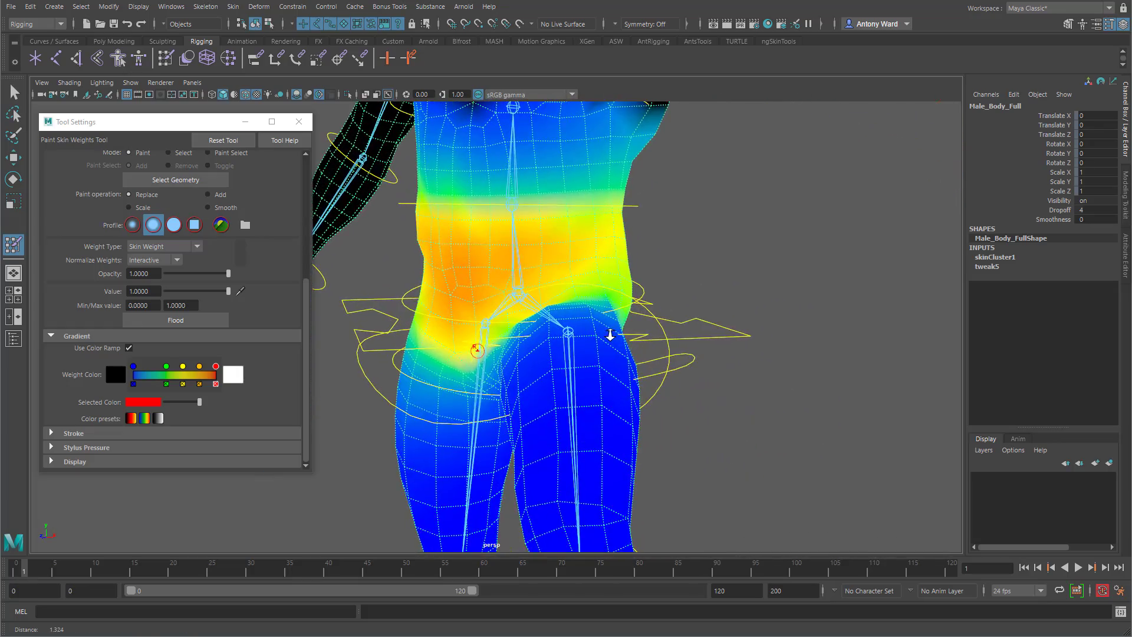
alt+drag(464, 373, 492, 372)
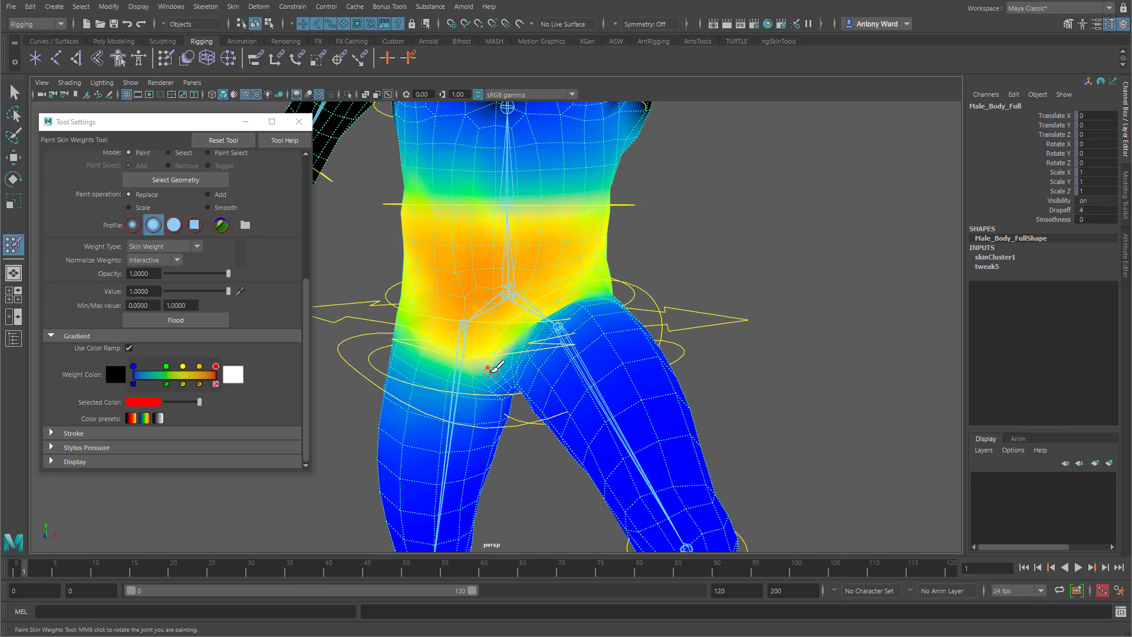
click(129, 348)
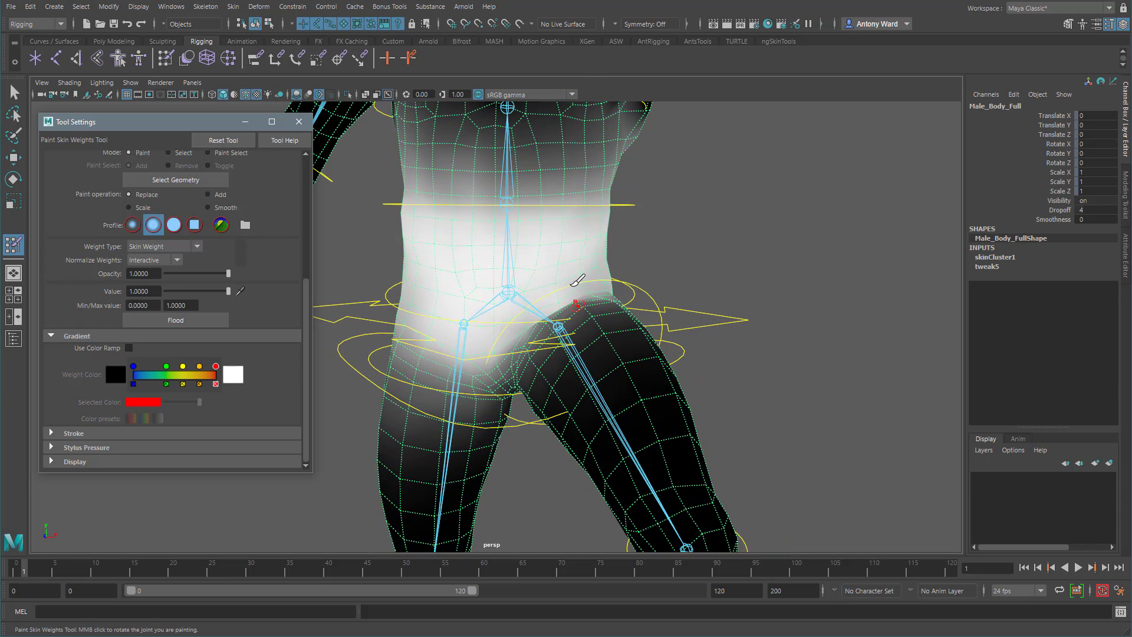
alt+drag(538, 391, 515, 404)
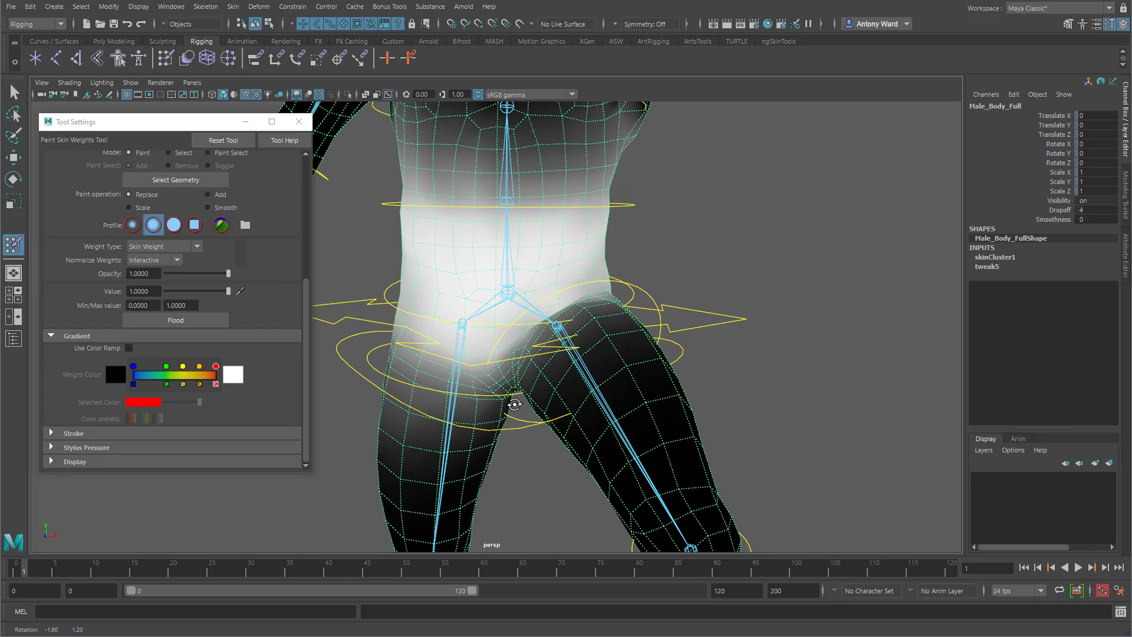
- Collapse the Gradient settings, examine the brush radius and stamp options under Stroke, and collapse that section too
click(53, 337)
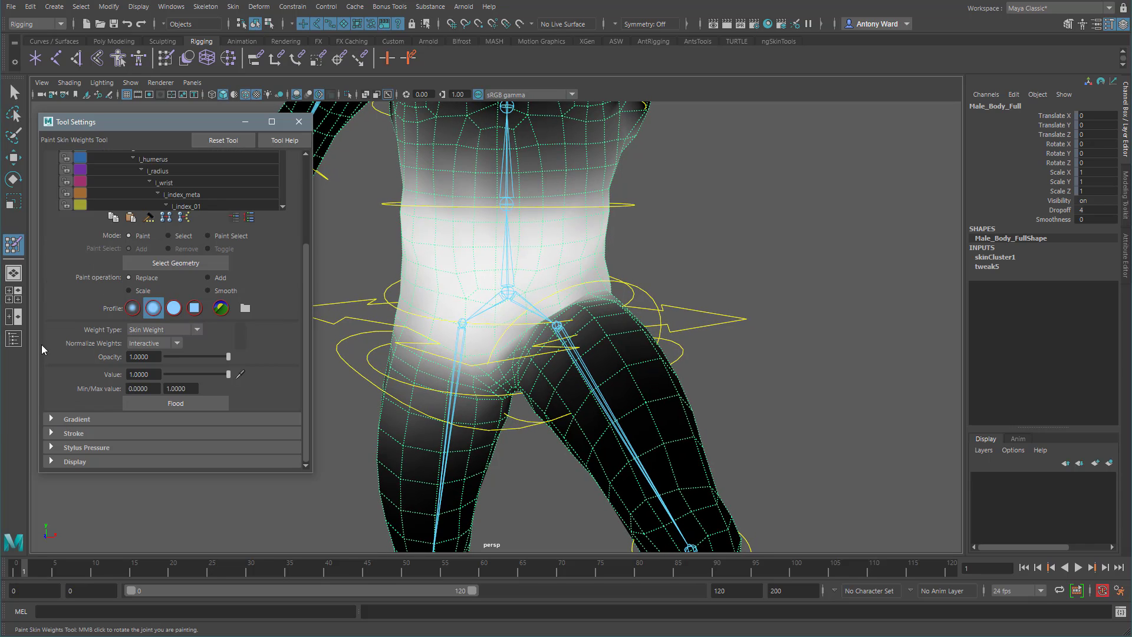
click(53, 433)
scroll(71, 390, down, 3)
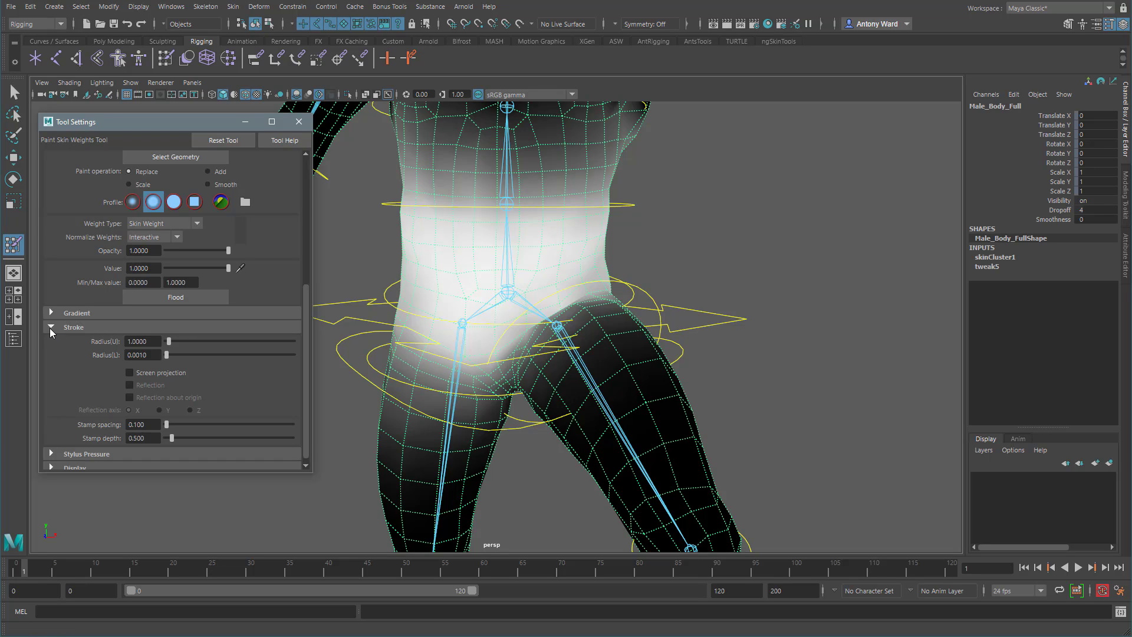
scroll(51, 367, down, 1)
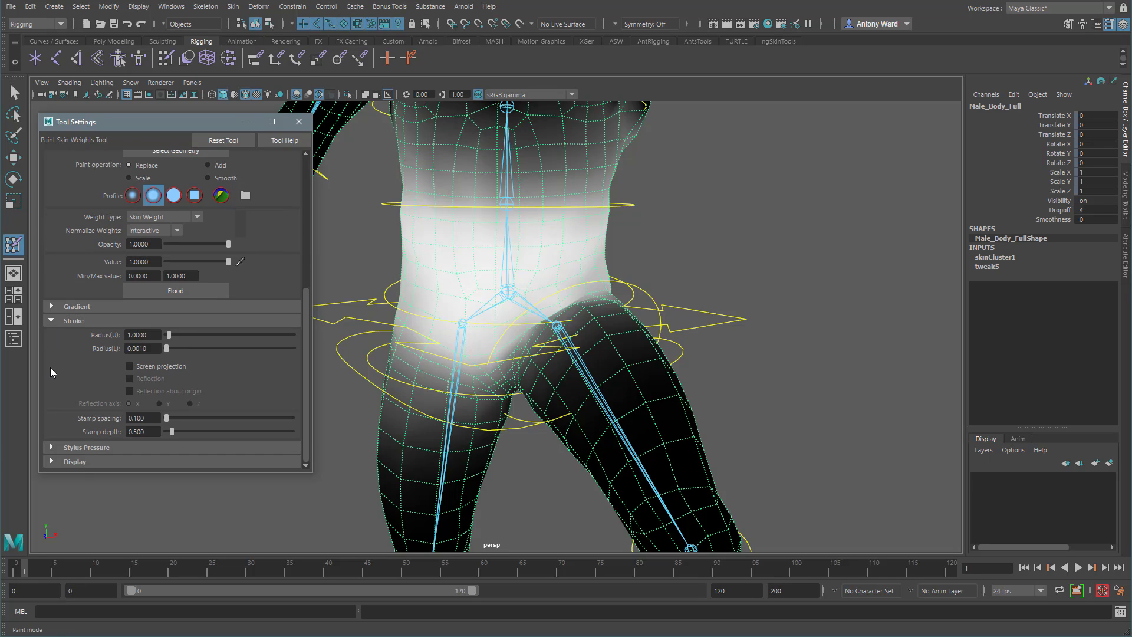
click(51, 321)
scroll(84, 344, up, 5)
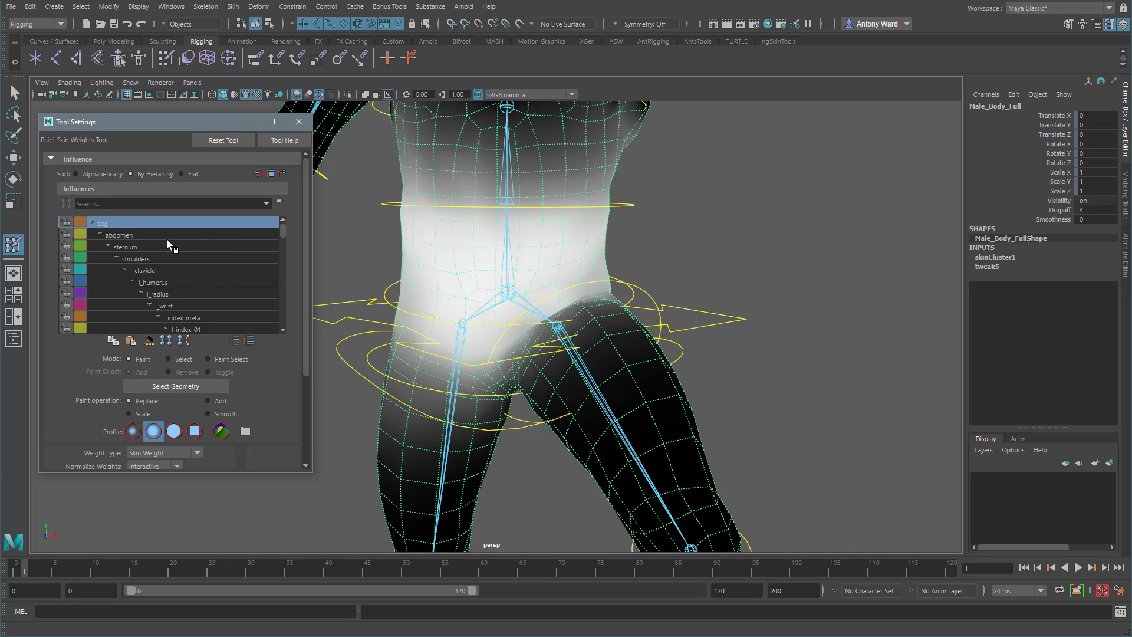
- Examine the skin weights of the abdomen, cog and l_femur influences in turn, ending with cog selected
click(150, 236)
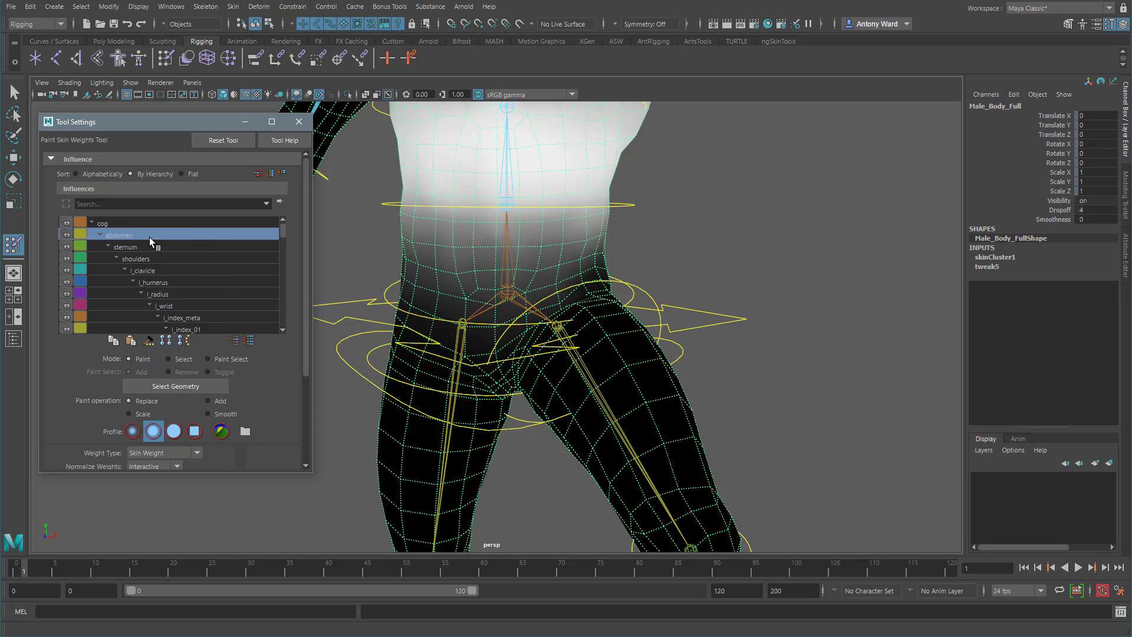
click(117, 224)
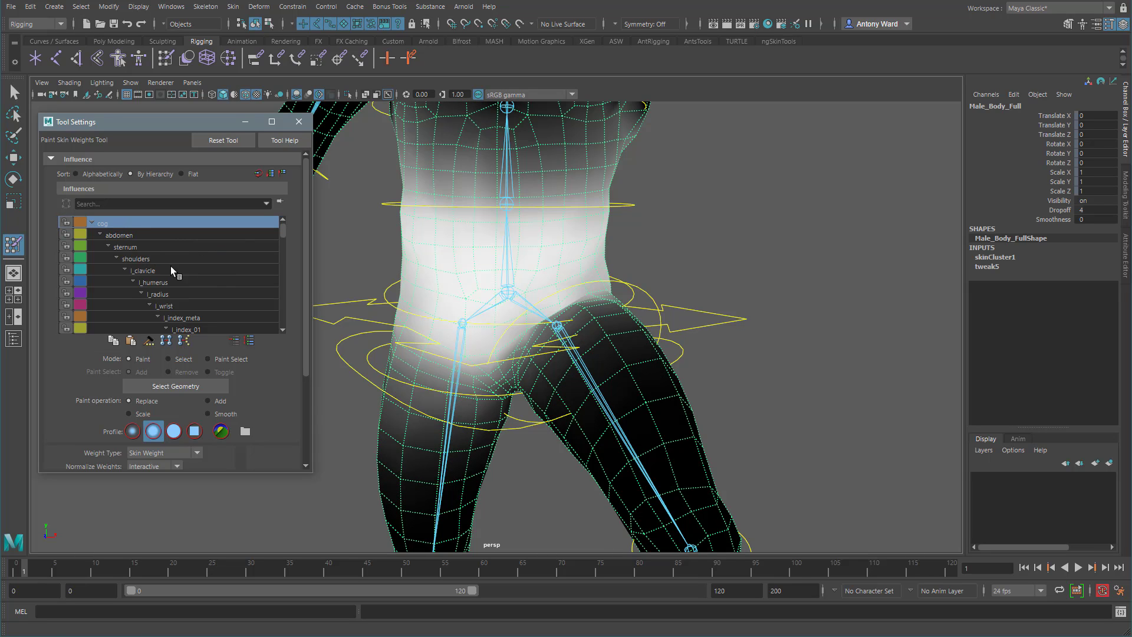
right_click(566, 329)
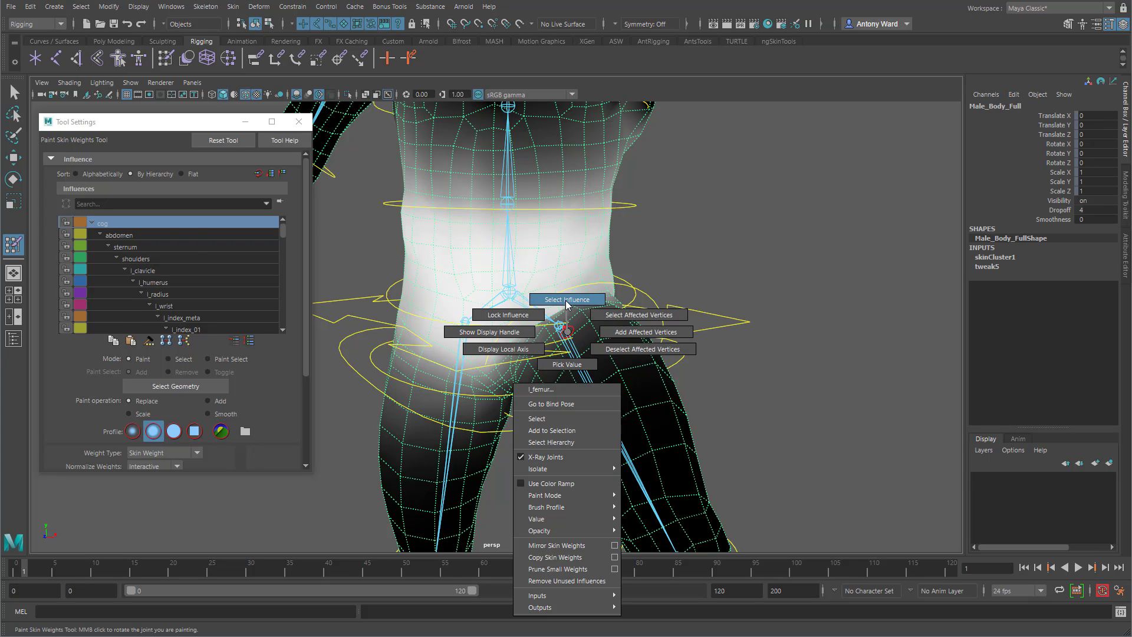
click(567, 302)
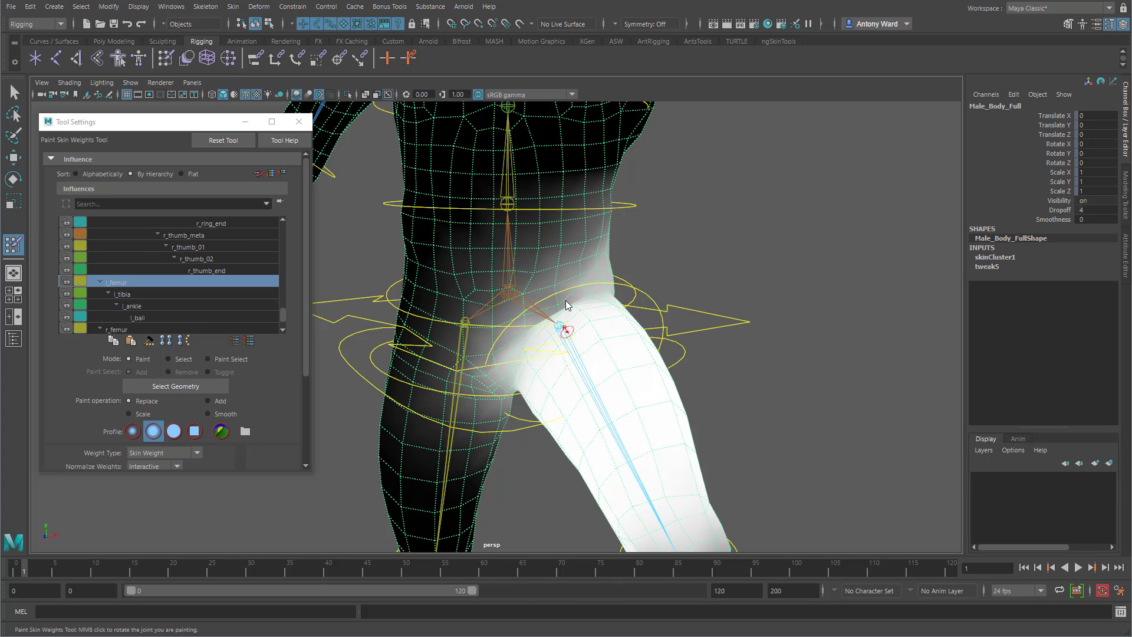
right_click(511, 285)
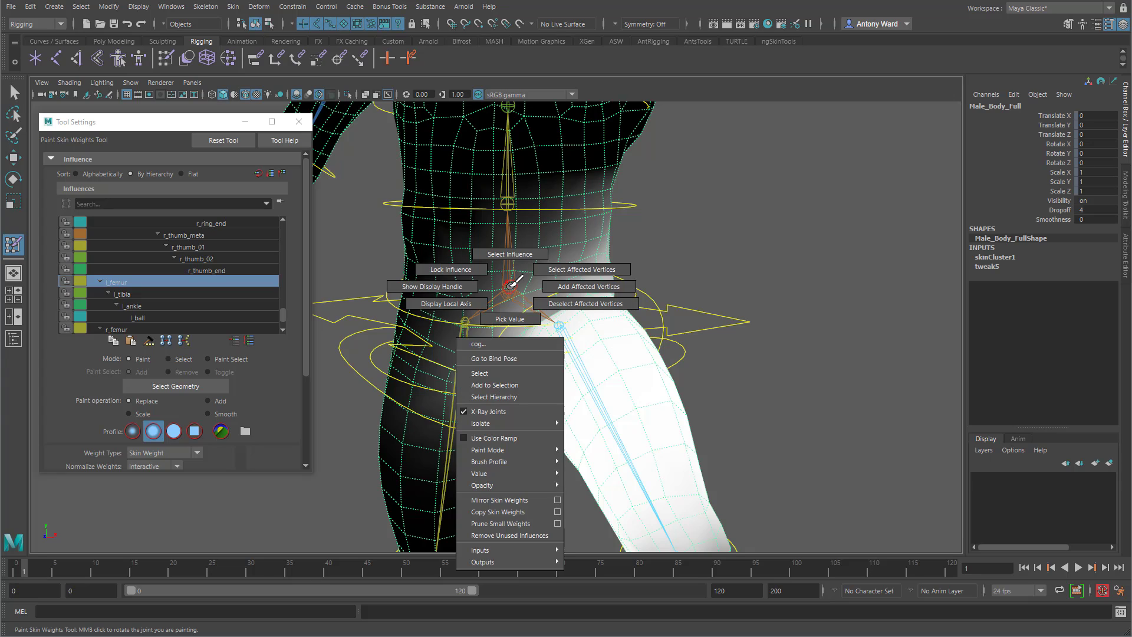
click(511, 255)
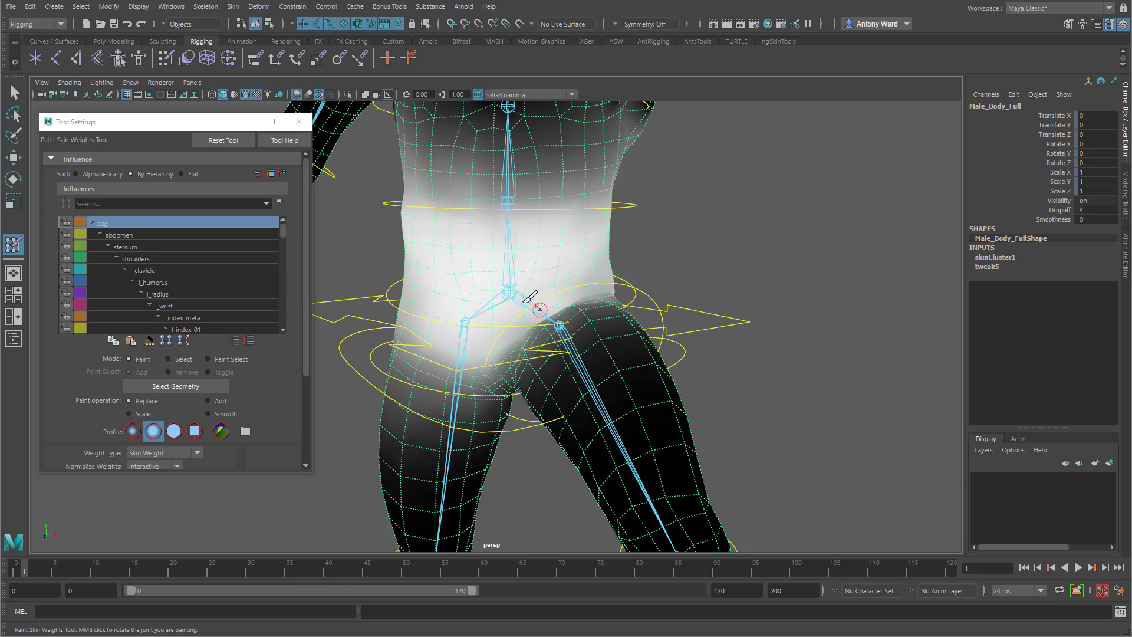
- Select the vertices affected by the cog influence on the body mesh, and deselect them again
right_click(510, 291)
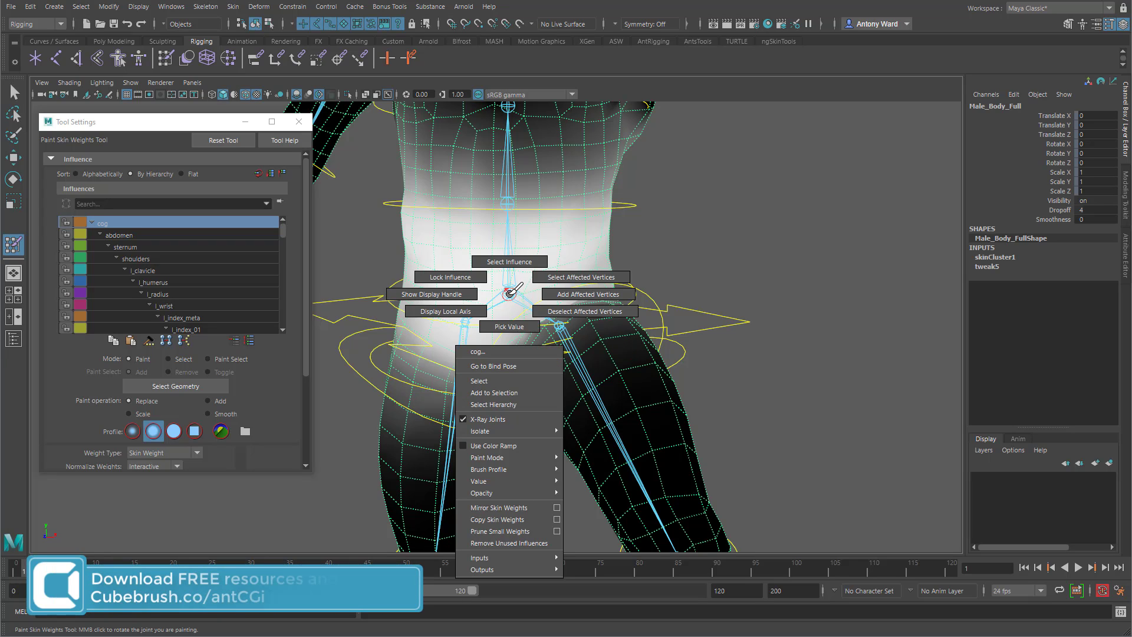
click(538, 288)
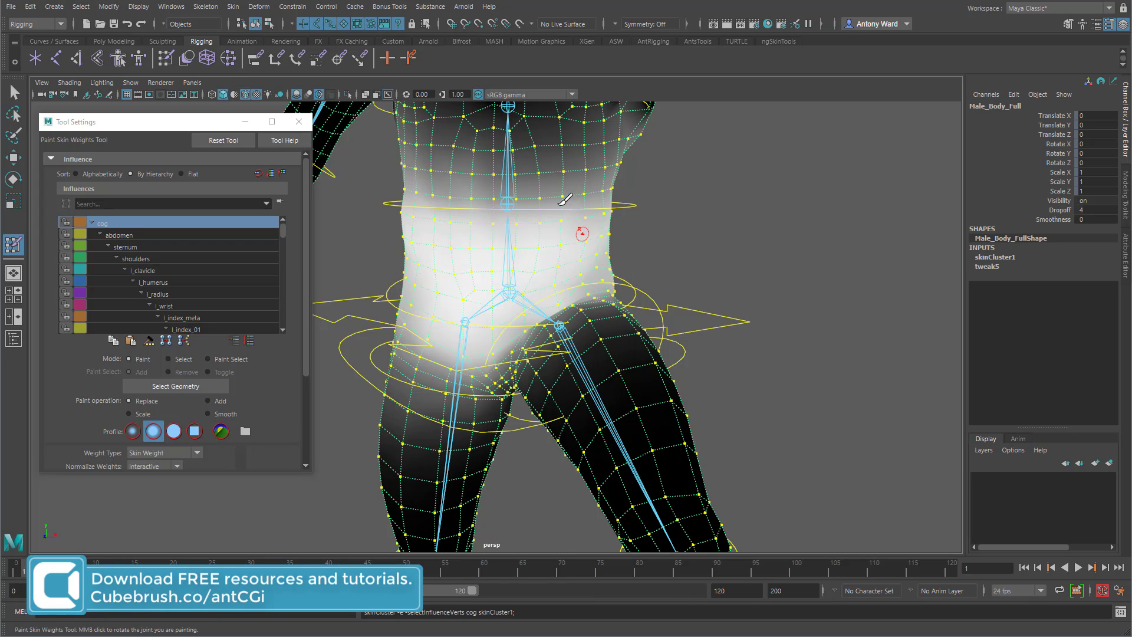
right_click(510, 290)
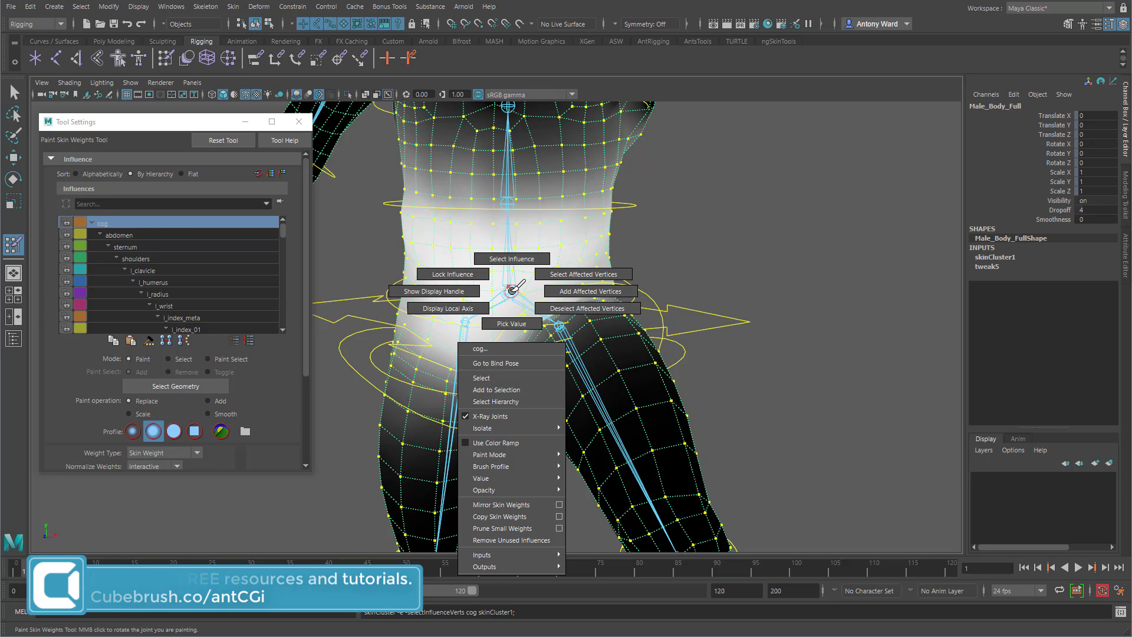
click(552, 308)
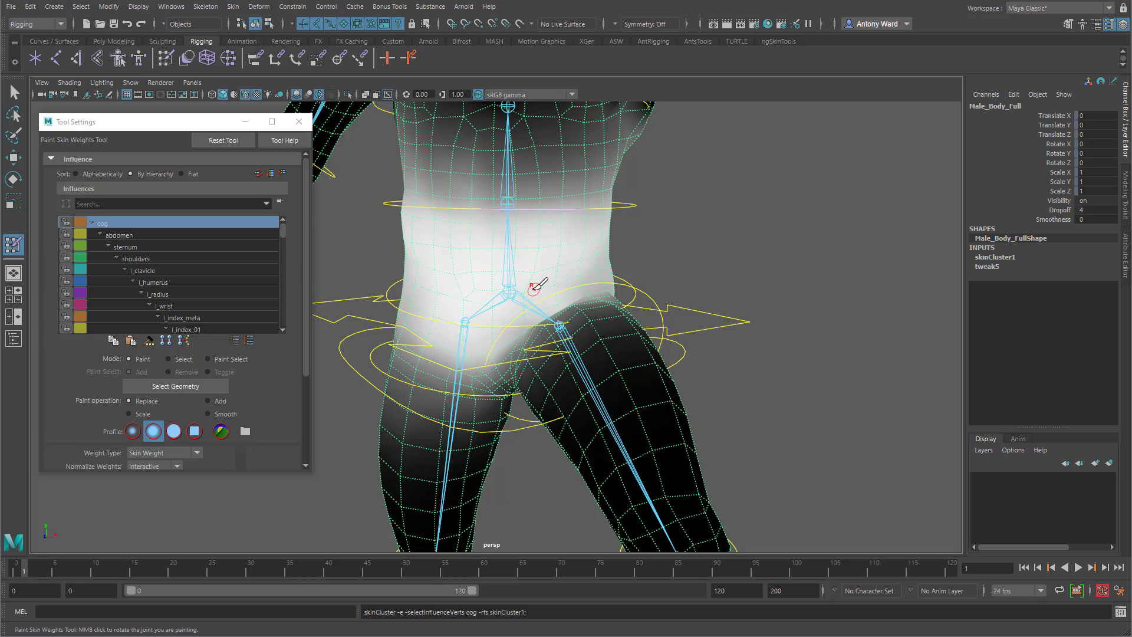
right_click(514, 290)
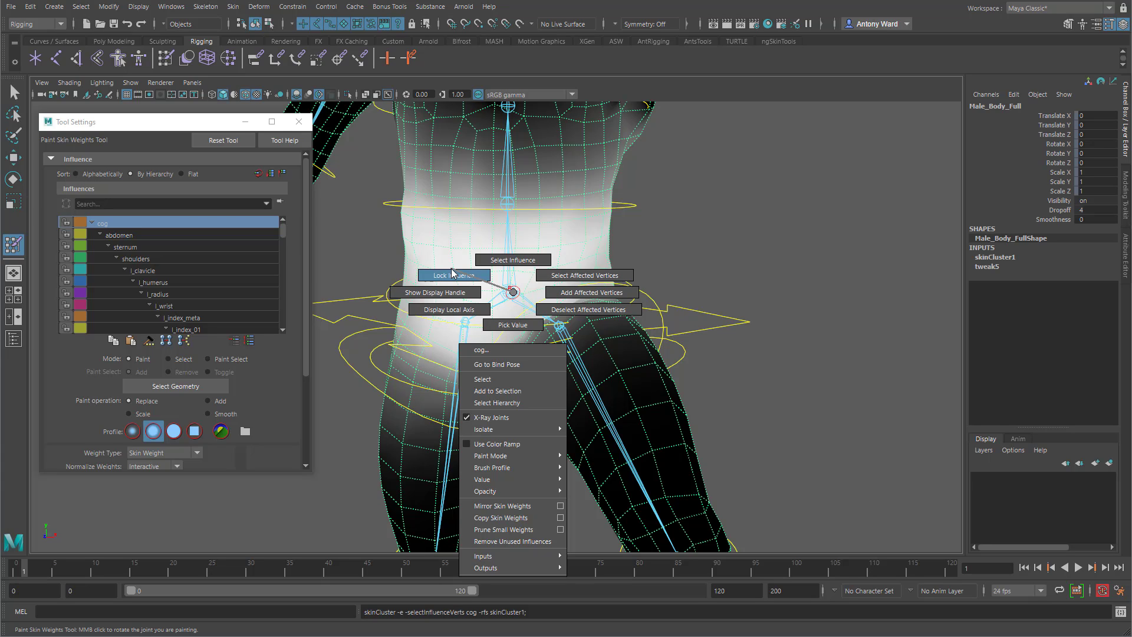
right_drag(451, 270, 516, 295)
- Set the weight brush to the soft Gaussian profile and the paint operation to Add
mouse_move(570, 391)
alt+mouse_down()
mouse_move(619, 379)
mouse_move(636, 394)
mouse_move(576, 316)
alt+mouse_up()
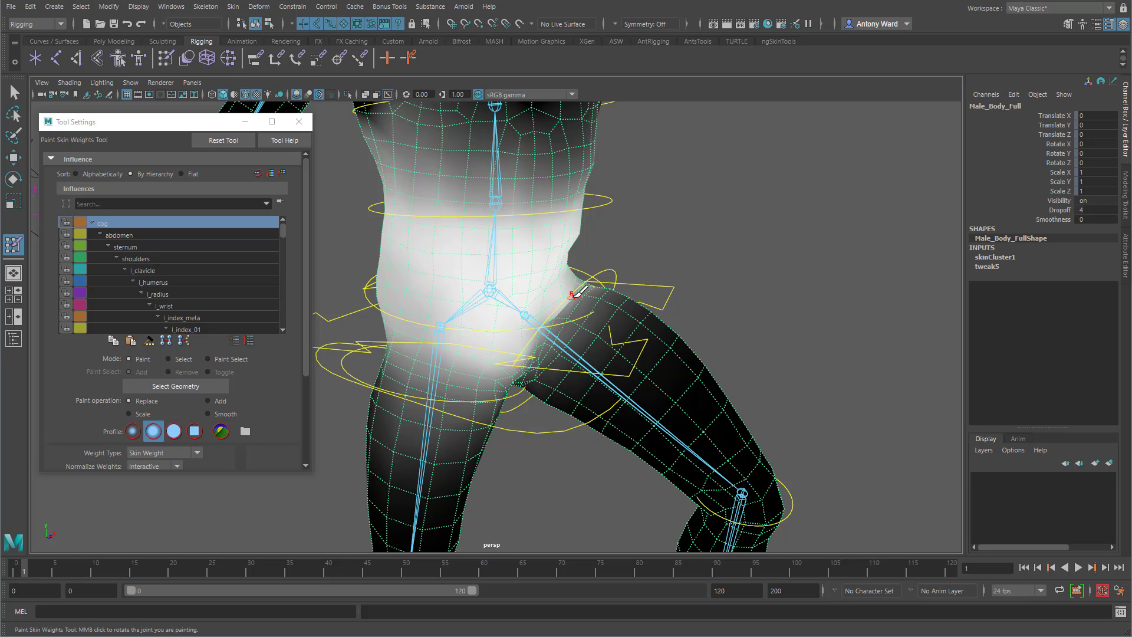
alt+right_drag(508, 348, 603, 328)
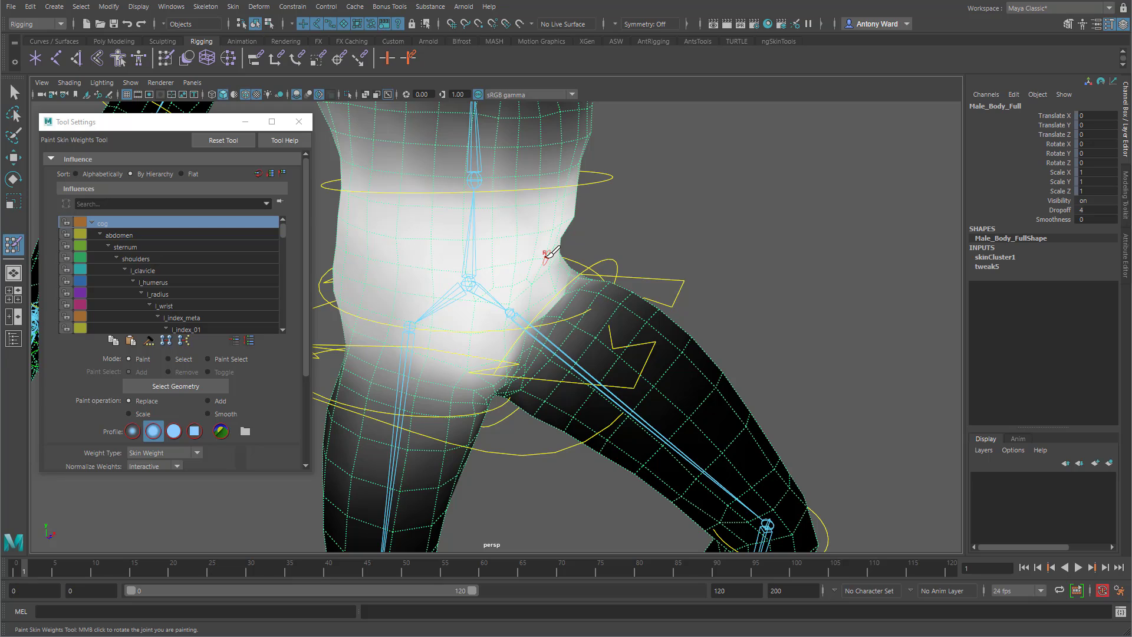
drag(549, 254, 571, 255)
click(133, 431)
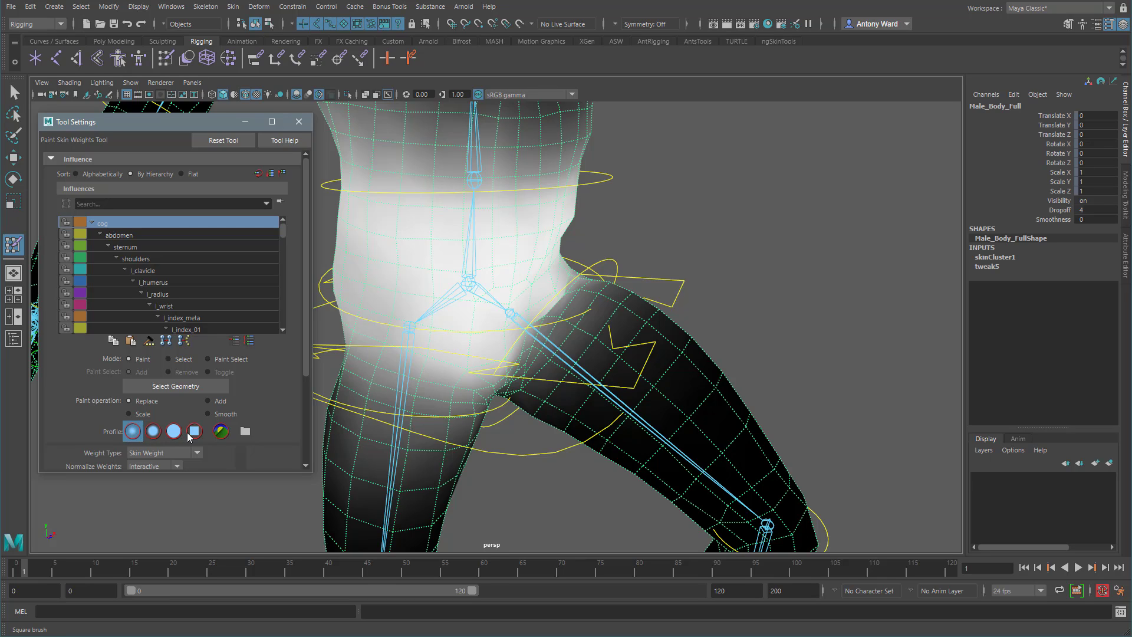
scroll(263, 412, down, 3)
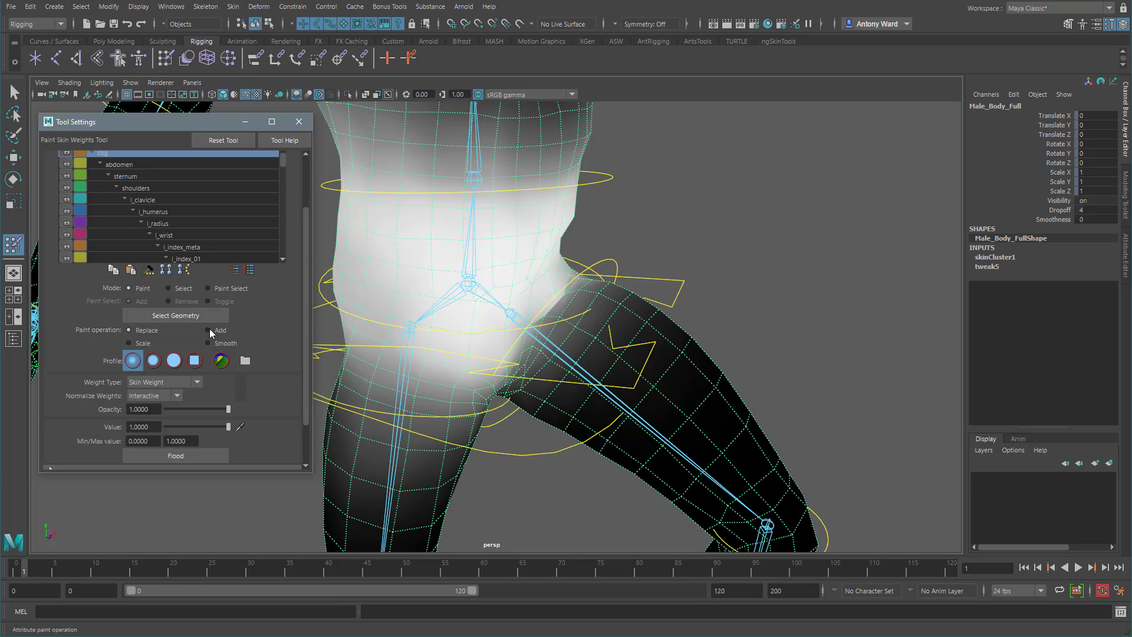
click(227, 345)
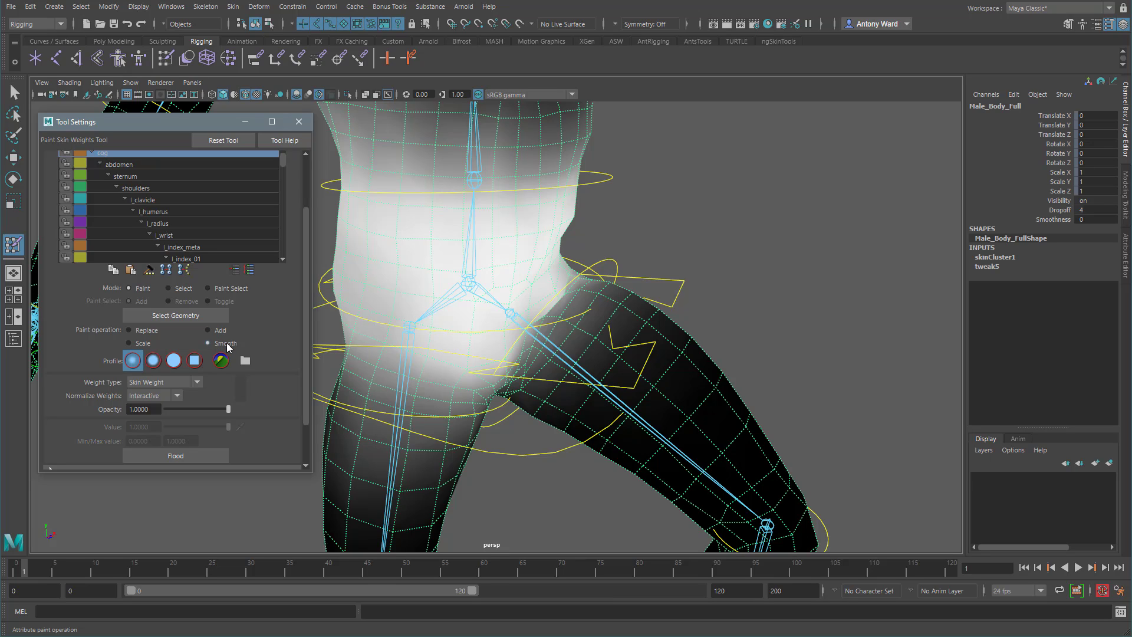
click(218, 331)
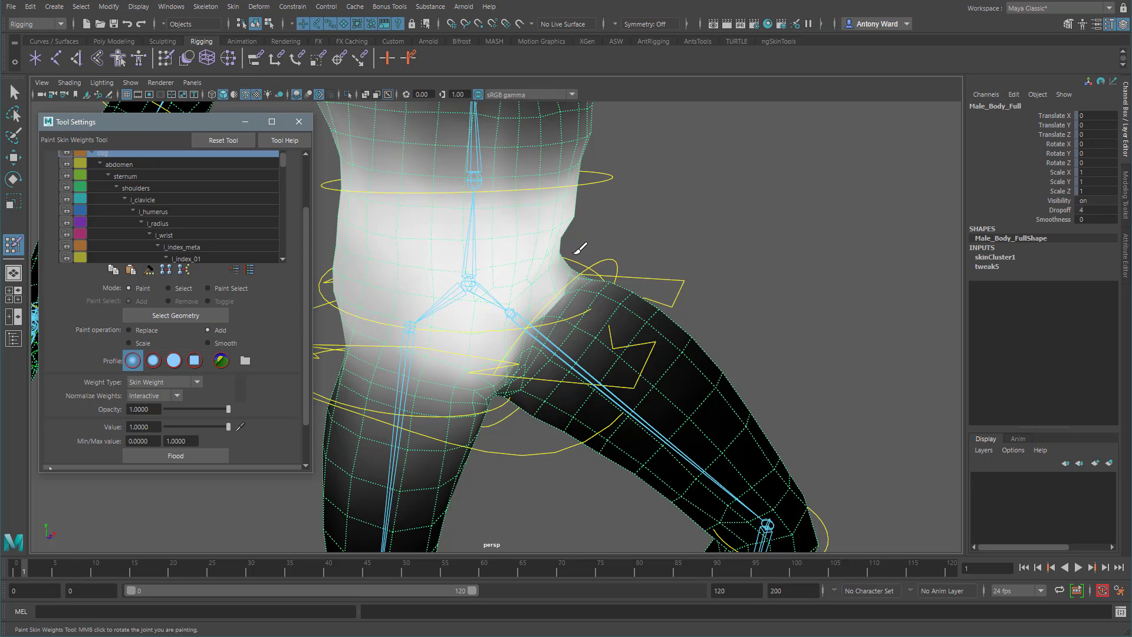
- Try adding cog weight at full opacity on the raised leg's hip crease, and undo the stroke
drag(558, 255, 570, 247)
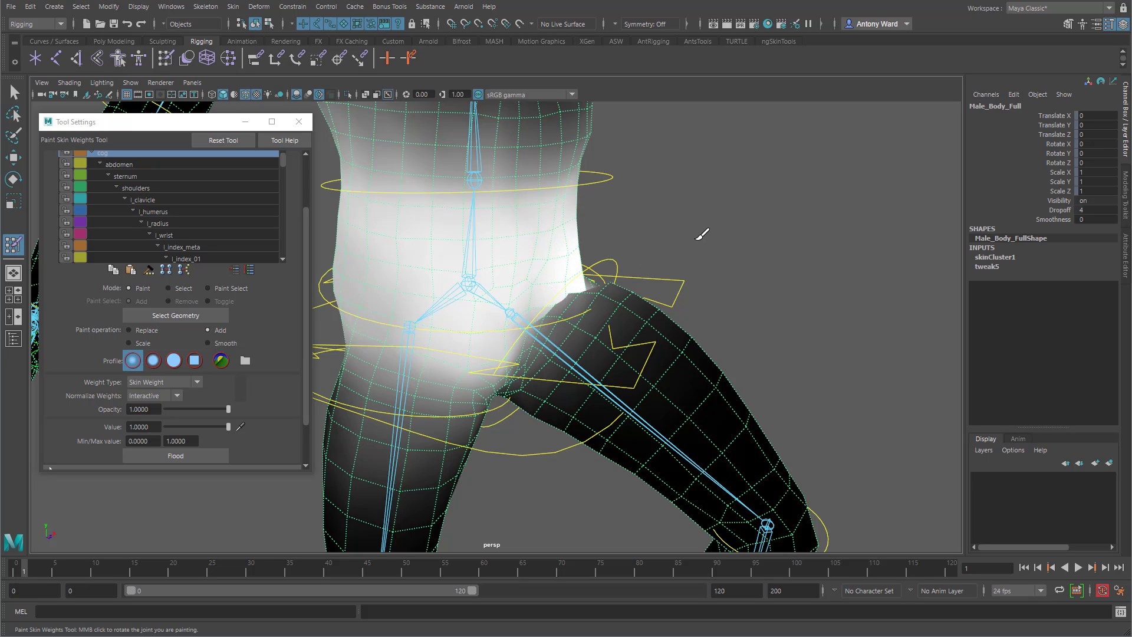
key(ctrl+z)
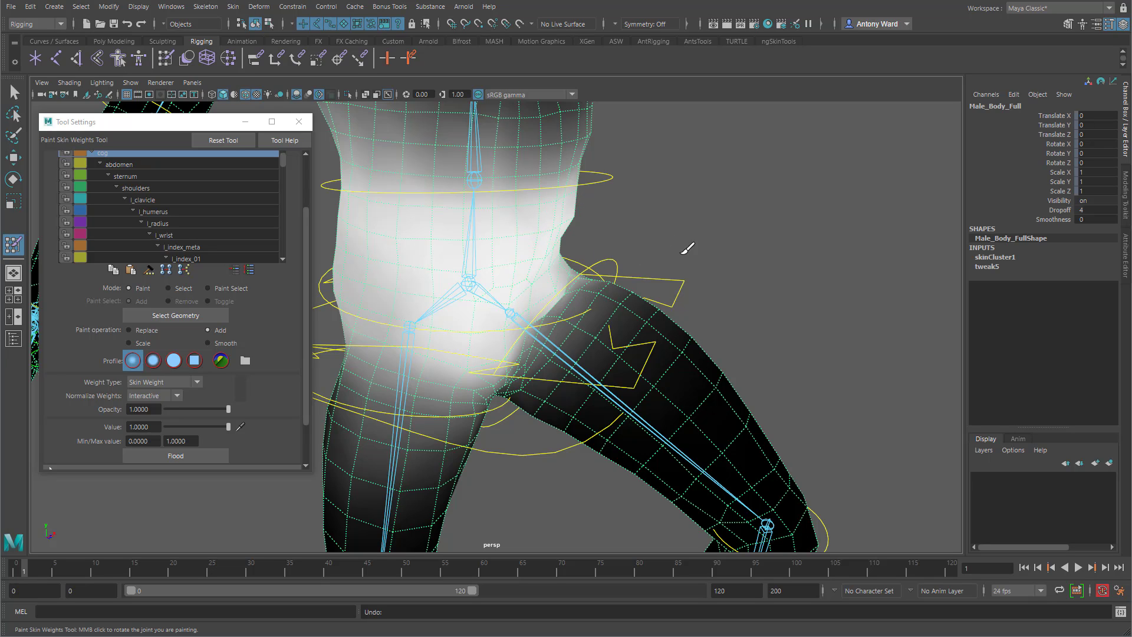
- Set the brush opacity to 0.0777 and gradually add cog weight along the raised leg's hip crease
click(168, 409)
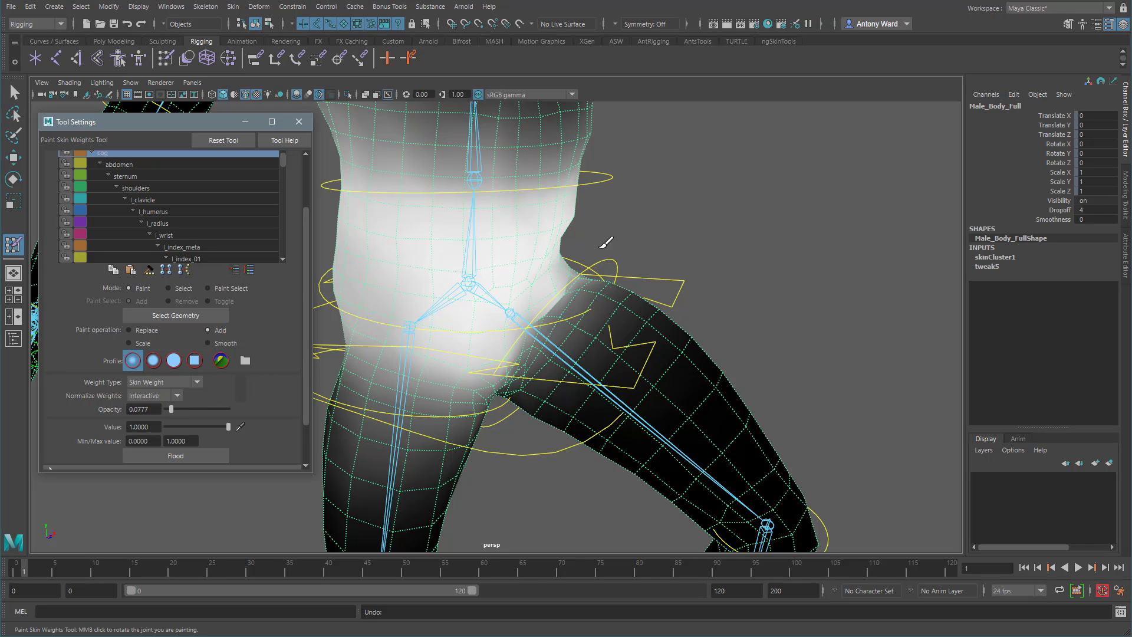
alt+drag(601, 246, 583, 247)
alt+right_drag(584, 247, 611, 248)
scroll(611, 247, up, 2)
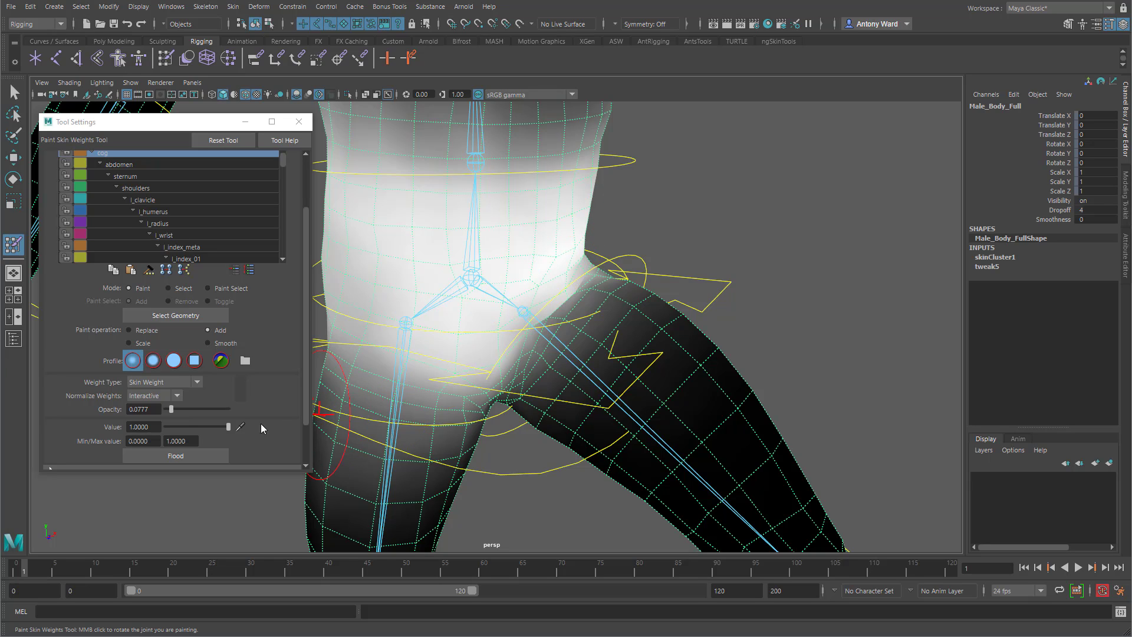
- Set the brush opacity to 0.0485 and build up cog weight around the front and outer side of the raised leg's hip
drag(171, 411, 168, 411)
mouse_move(677, 253)
alt+mouse_down()
mouse_move(682, 282)
mouse_move(676, 275)
alt+mouse_up()
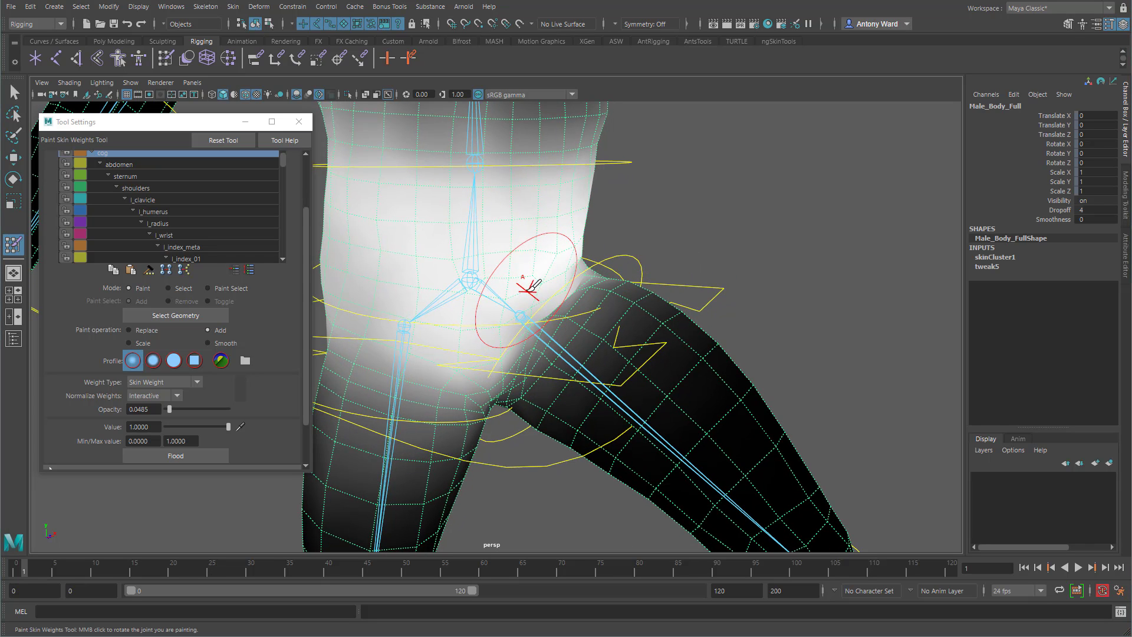
drag(527, 291, 526, 295)
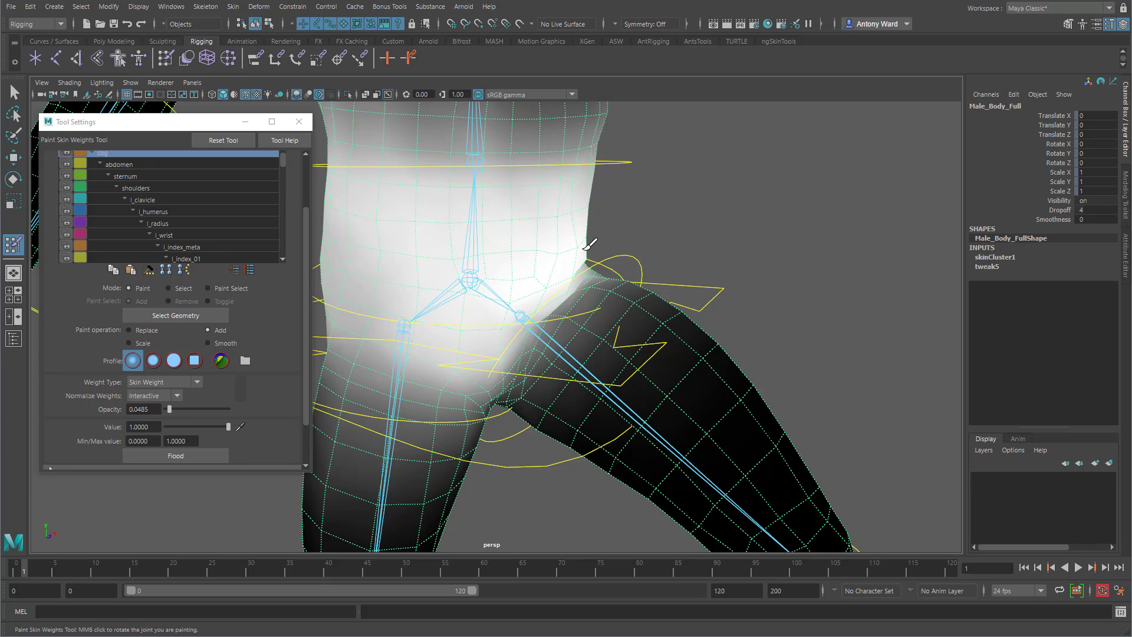
mouse_move(737, 295)
alt+mouse_down()
mouse_move(607, 298)
mouse_move(573, 279)
mouse_move(566, 293)
mouse_move(599, 296)
mouse_move(526, 294)
alt+mouse_up()
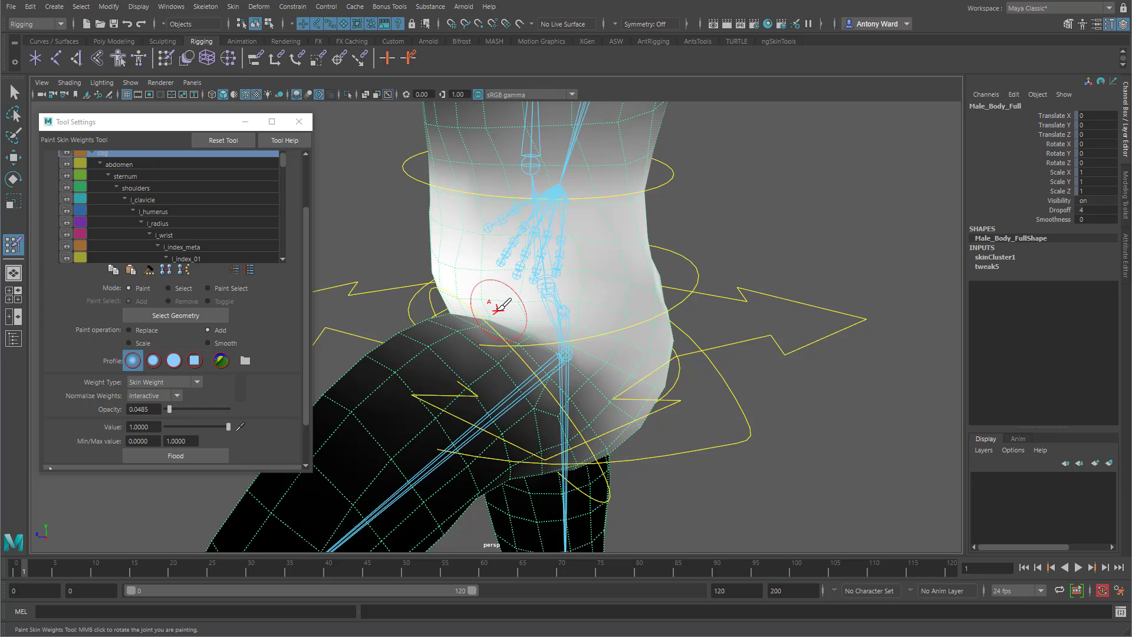
alt+drag(495, 316, 713, 311)
alt+right_drag(713, 311, 754, 319)
alt+drag(595, 363, 525, 353)
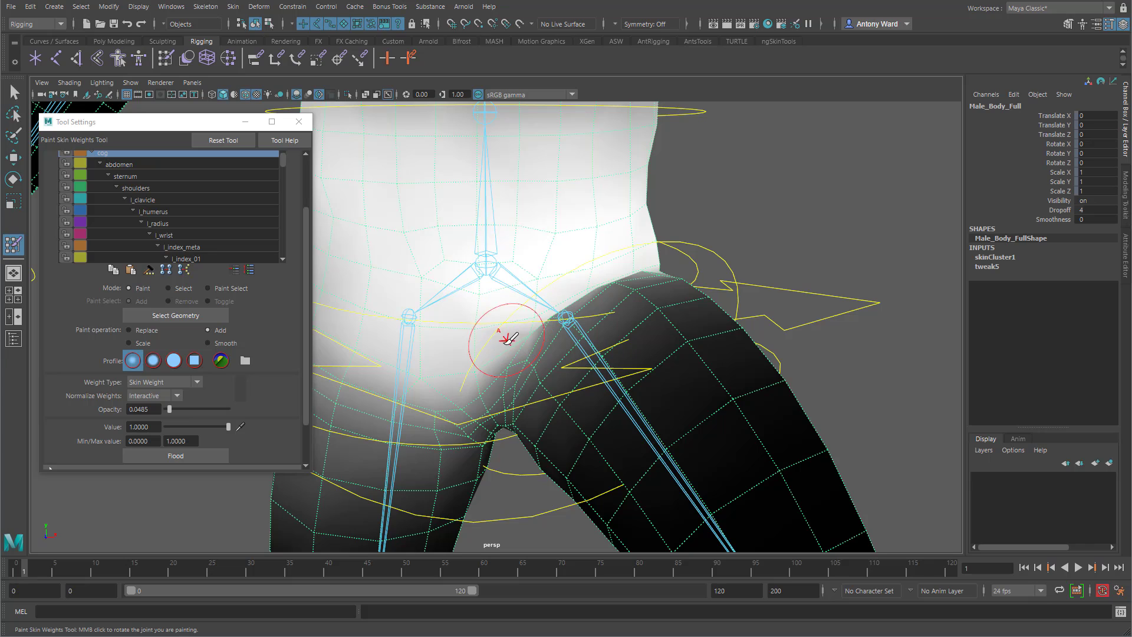
- Leave weight painting, select the right leg's femur, tibia and ankle FK controls, and key them in the default pose at frame 0
key(f)
alt+right_drag(554, 436, 700, 342)
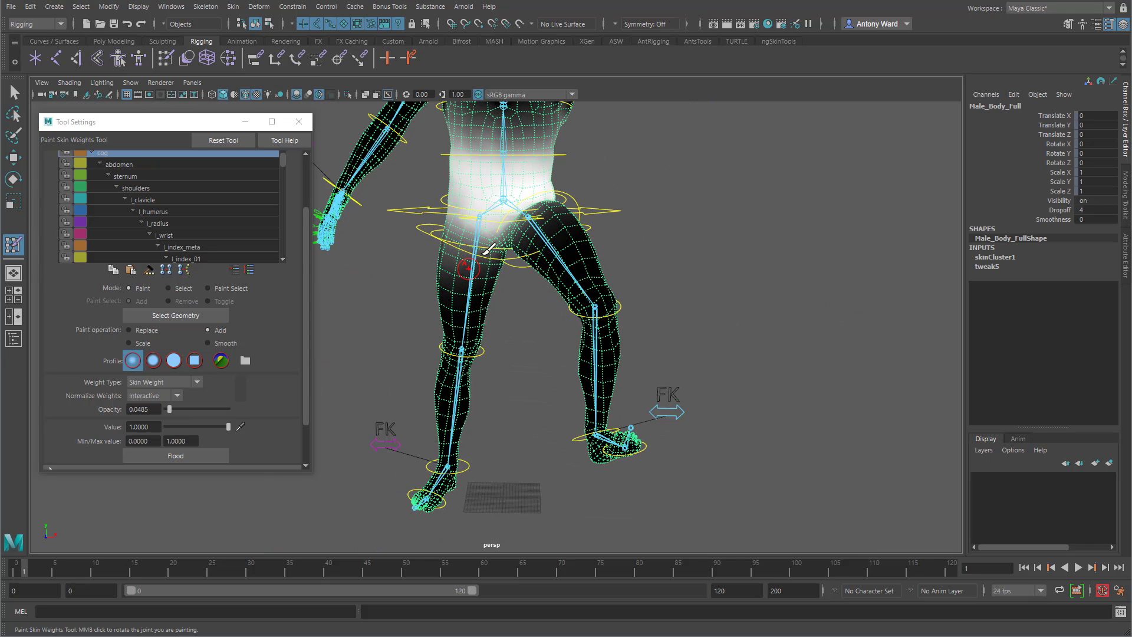
key(w)
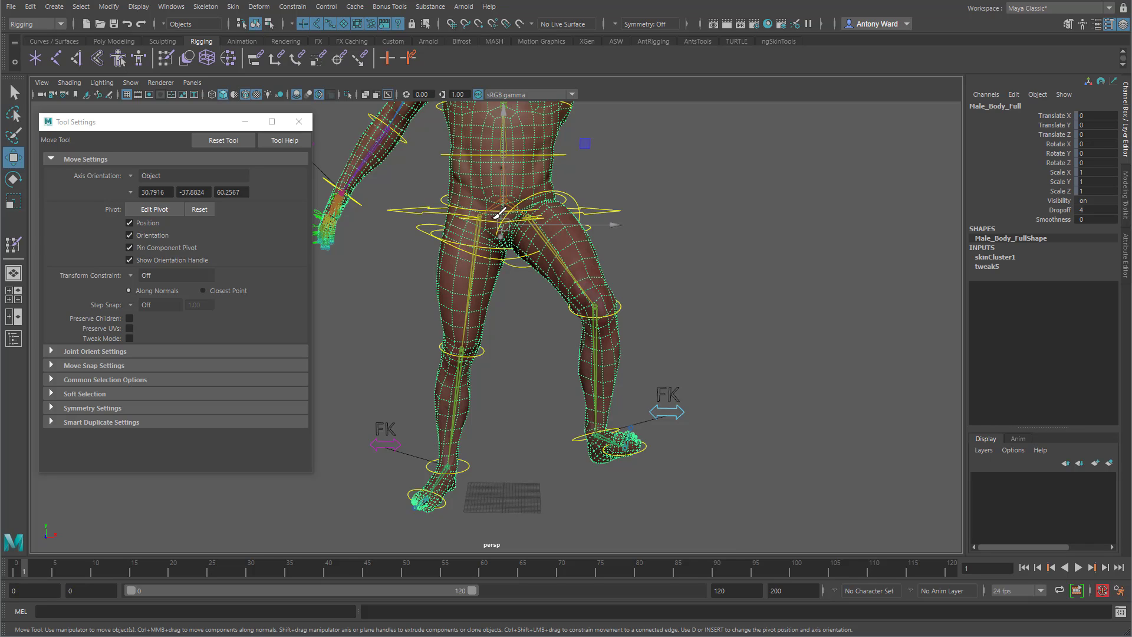
alt+drag(420, 281, 420, 286)
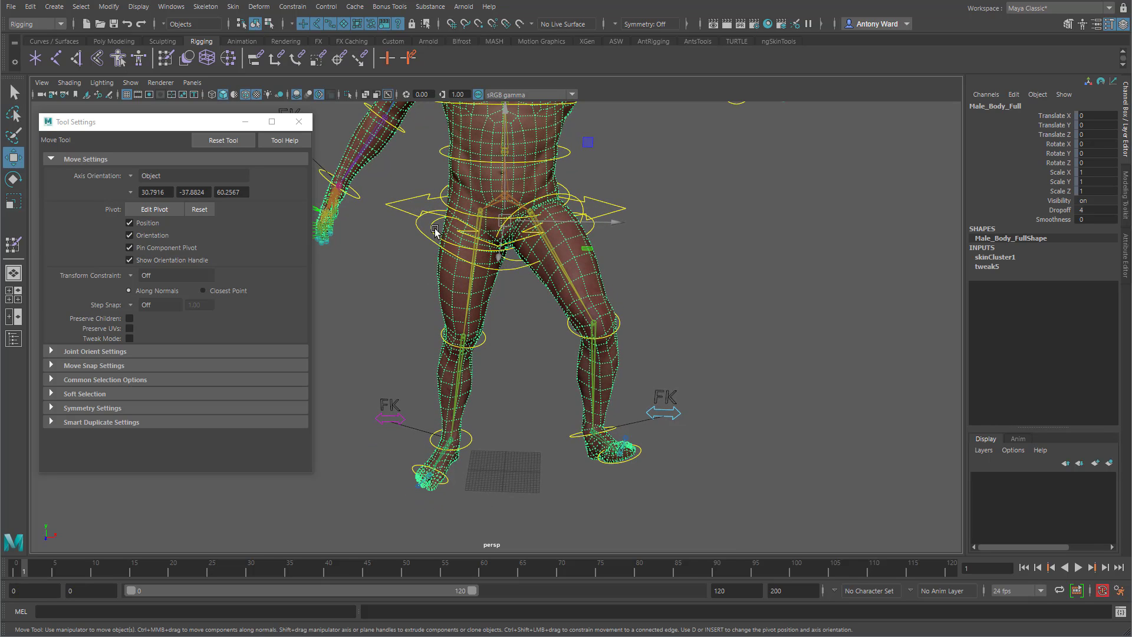
click(432, 230)
shift+click(485, 340)
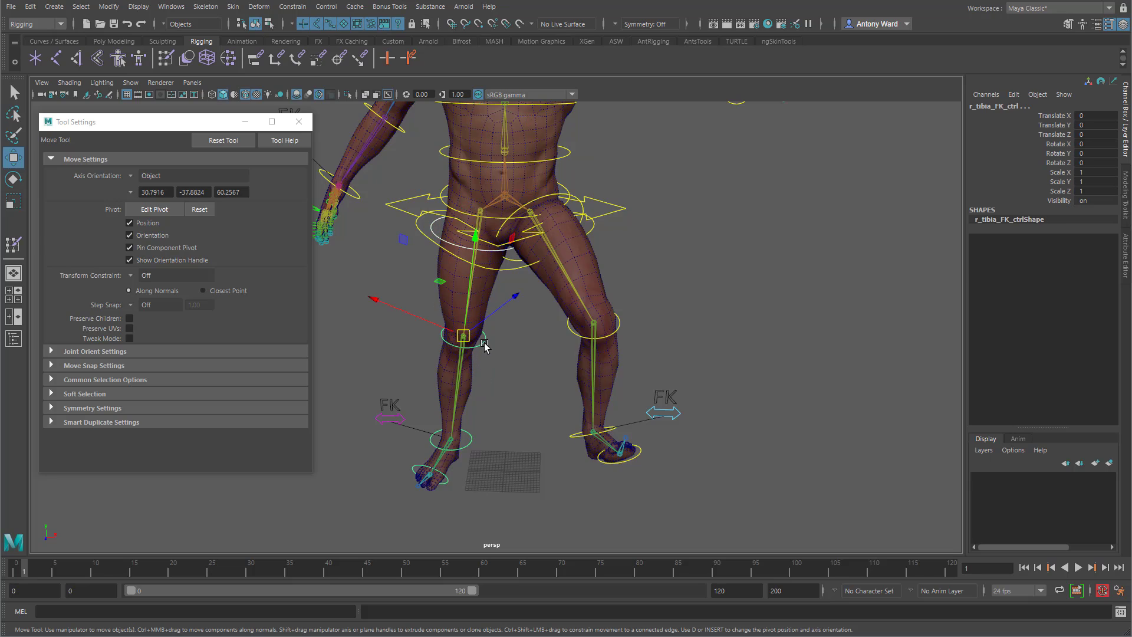
shift+click(471, 441)
click(16, 571)
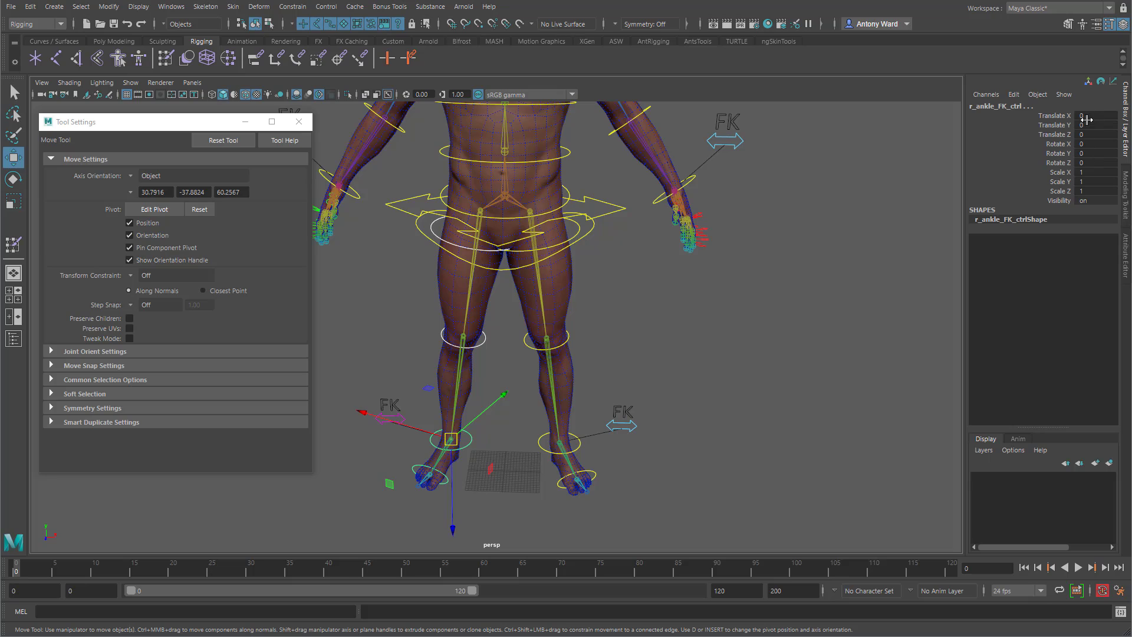
key(s)
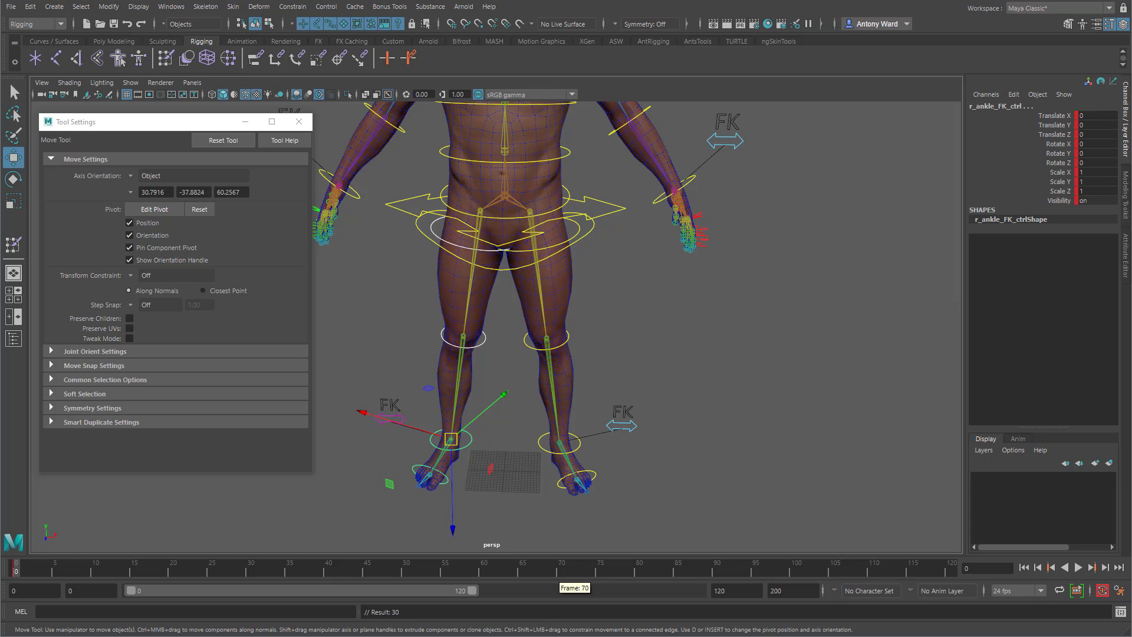
- At frame 1, rotate both femur FK controls to spread the thighs and bend the right tibia control to about -61.6 on X
click(23, 571)
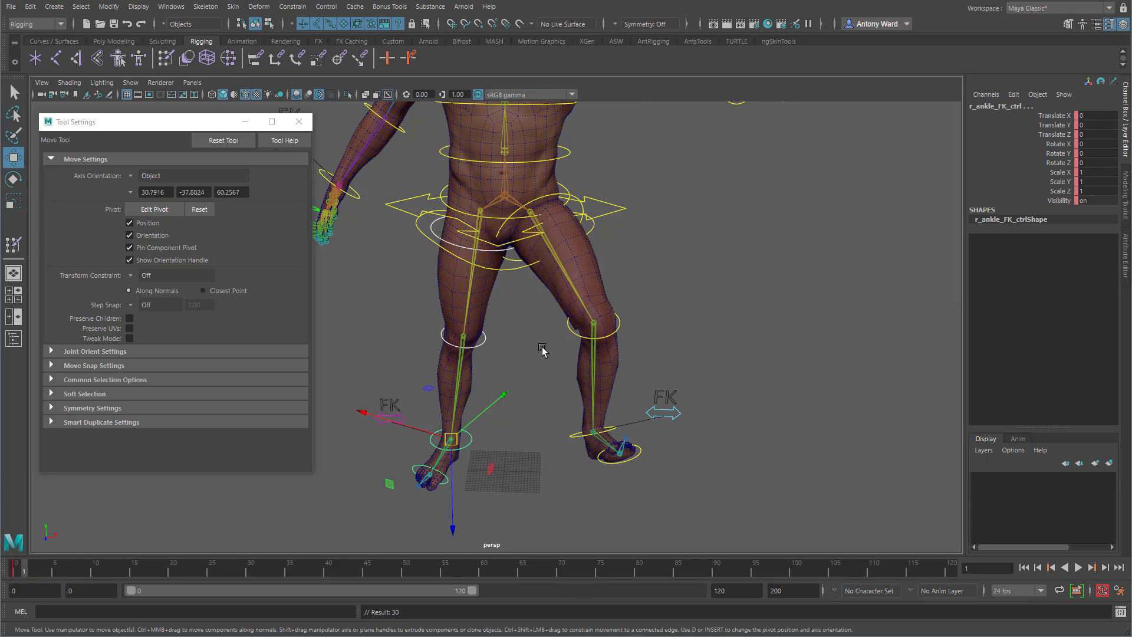
alt+middle_drag(543, 351, 556, 375)
click(445, 255)
key(e)
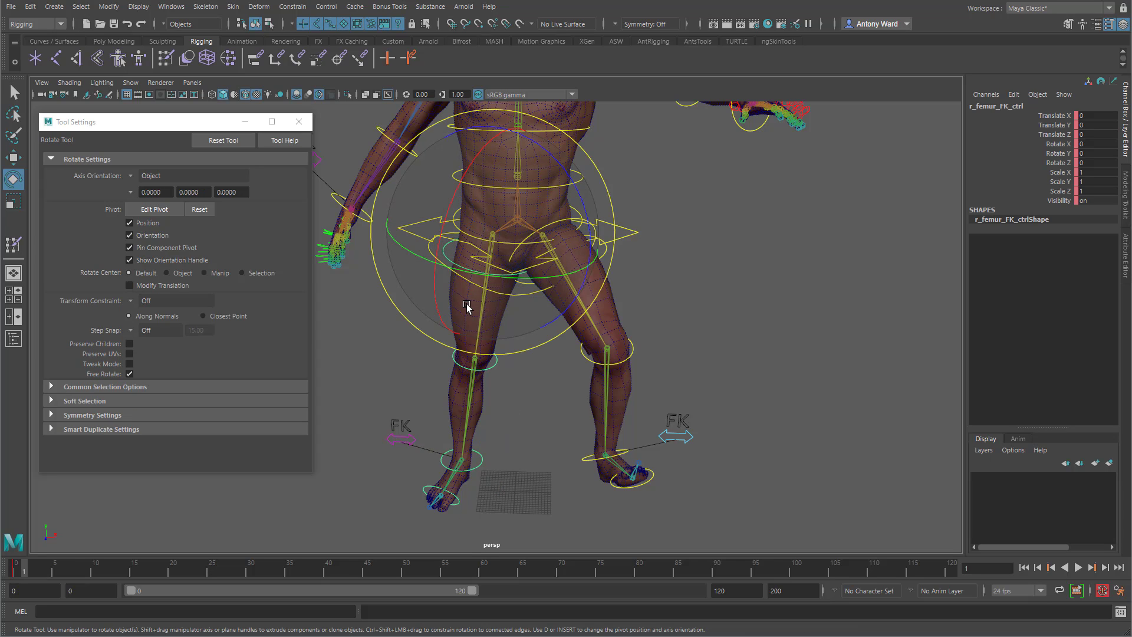
drag(470, 303, 529, 305)
click(612, 258)
click(595, 234)
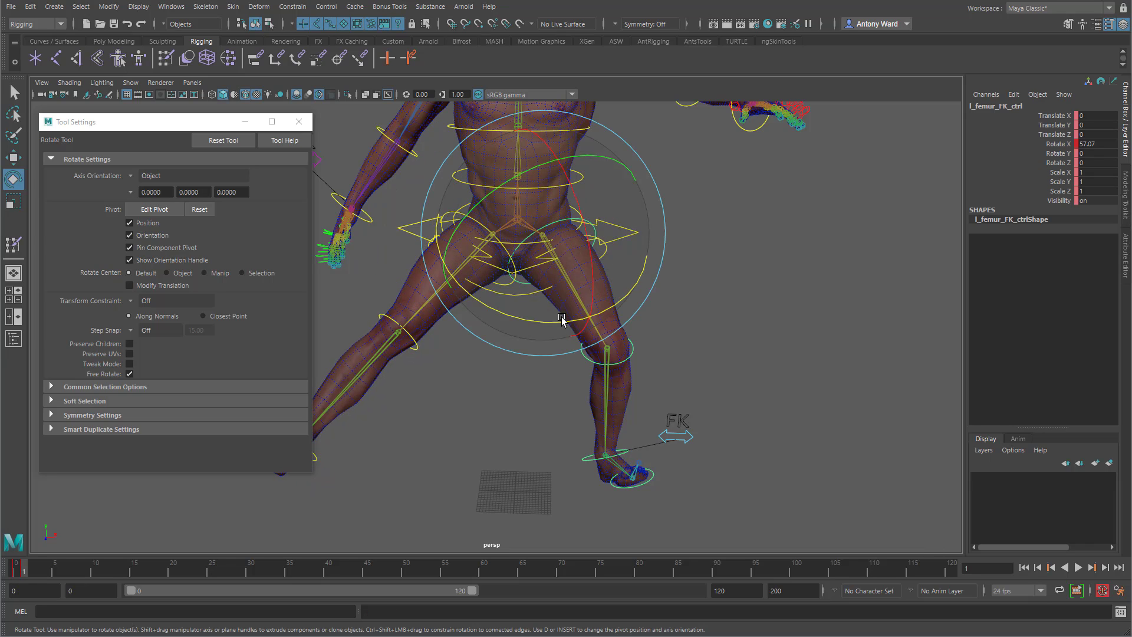
drag(596, 234, 462, 353)
click(418, 349)
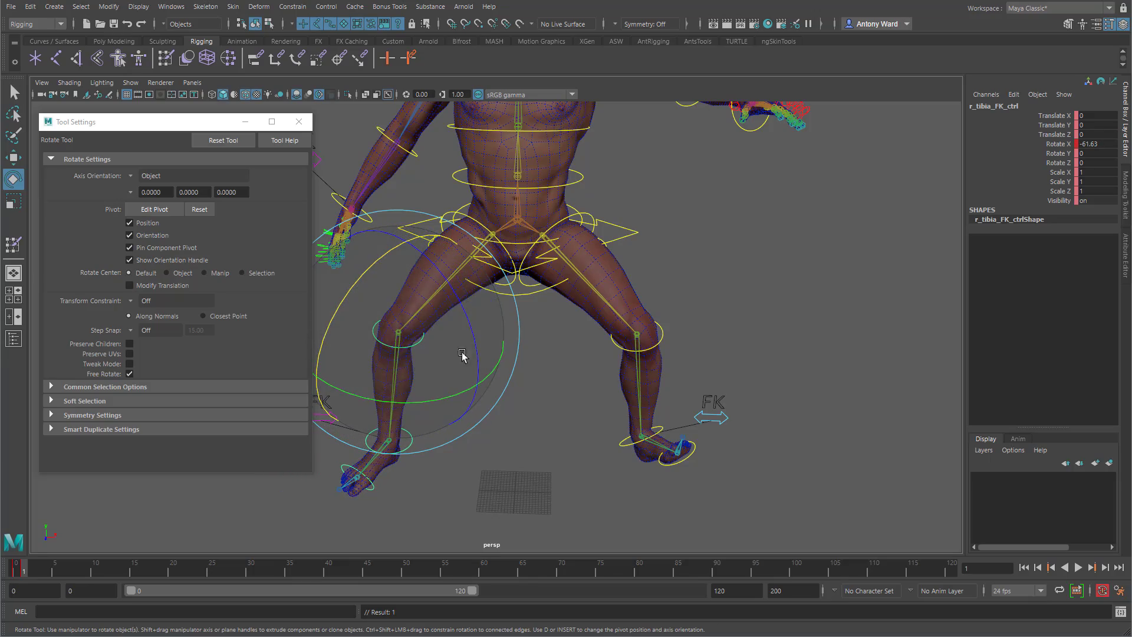
- Select the Male_Body_Full mesh and reactivate the Paint Skin Weights Tool for work on the pelvis
alt+middle_drag(463, 353, 462, 433)
alt+right_drag(462, 433, 793, 338)
click(663, 327)
mouse_move(663, 327)
alt+mouse_down()
mouse_move(750, 334)
mouse_move(670, 333)
alt+mouse_up()
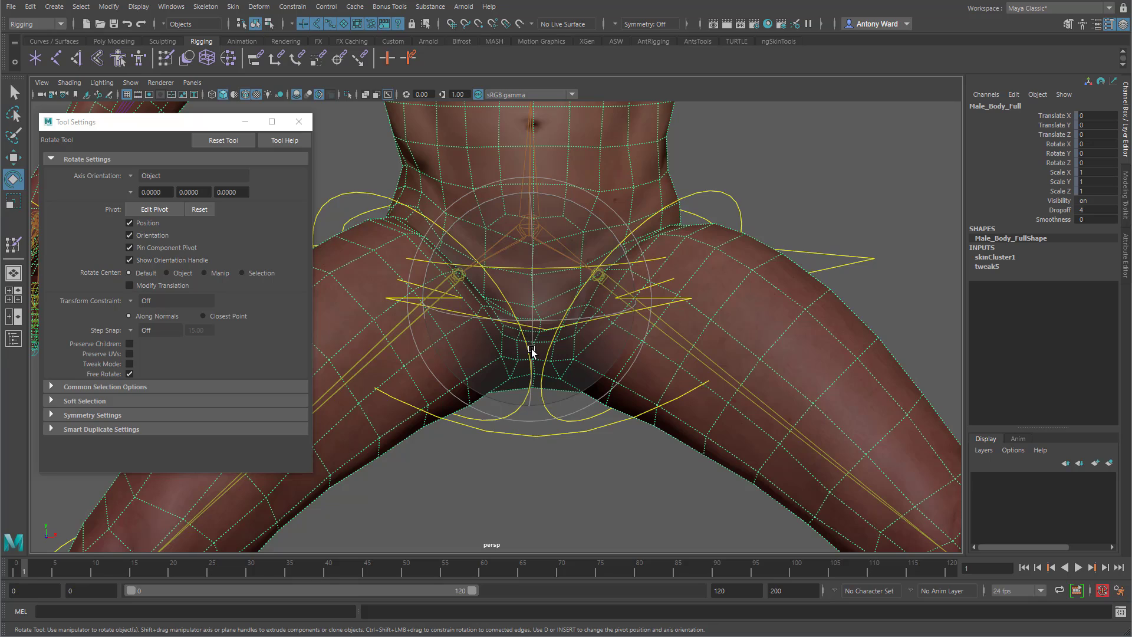
key(t)
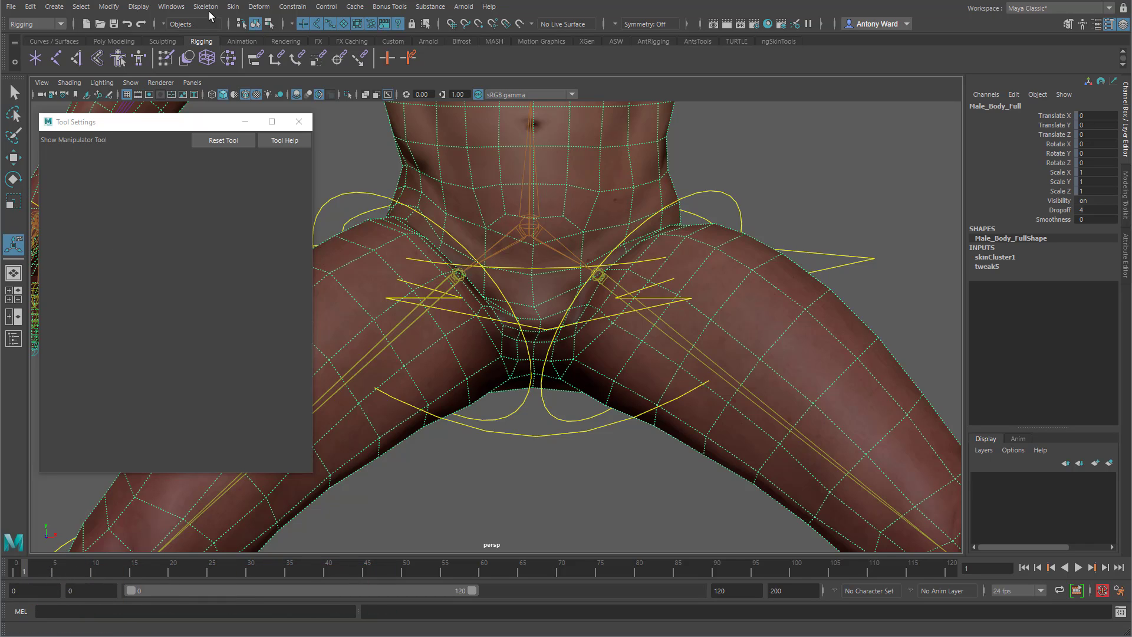
click(232, 7)
click(289, 94)
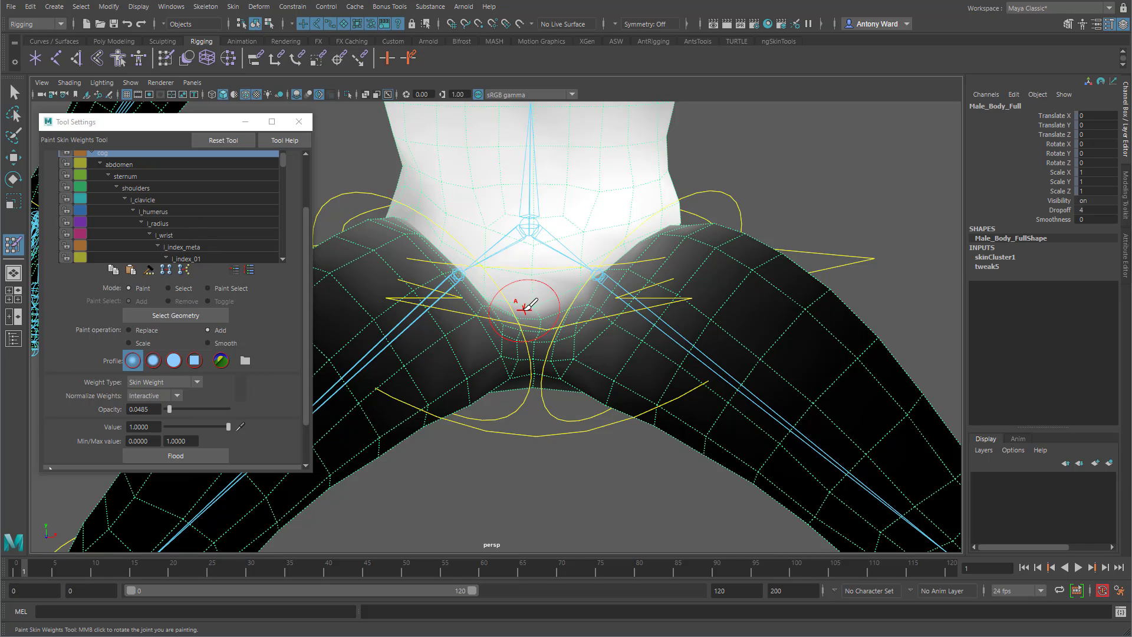
- Add cog weight down the centre of the pelvis to the crotch and along the inner left hip crease
drag(526, 298, 524, 306)
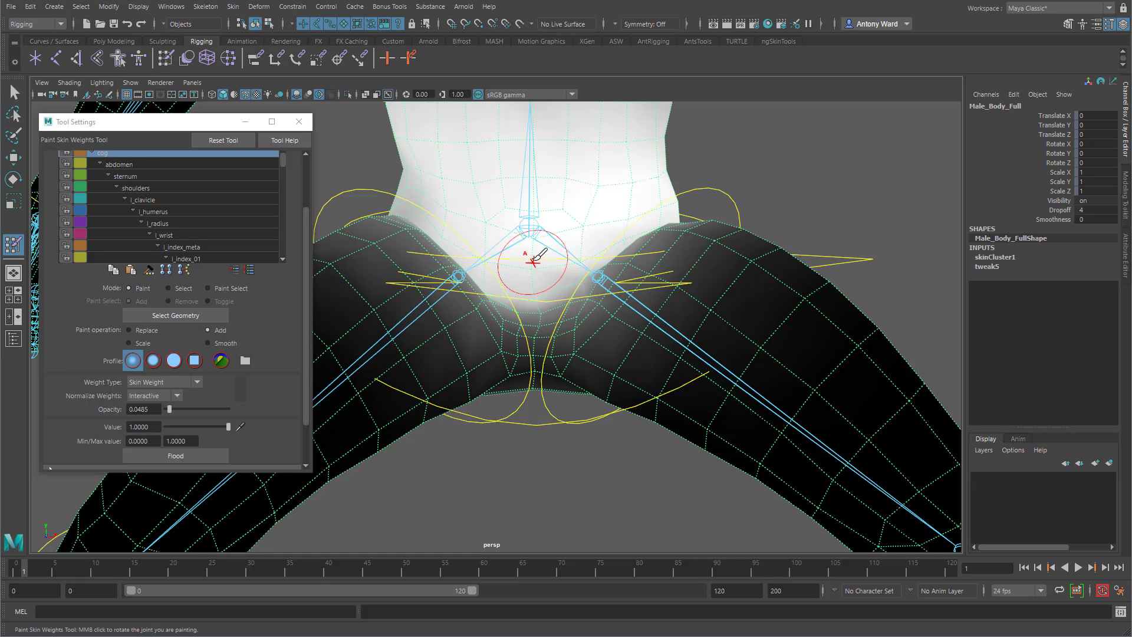
mouse_move(530, 298)
mouse_down()
mouse_move(535, 310)
mouse_move(543, 260)
mouse_move(533, 315)
mouse_move(550, 292)
mouse_move(525, 336)
mouse_move(513, 319)
mouse_move(540, 329)
mouse_up()
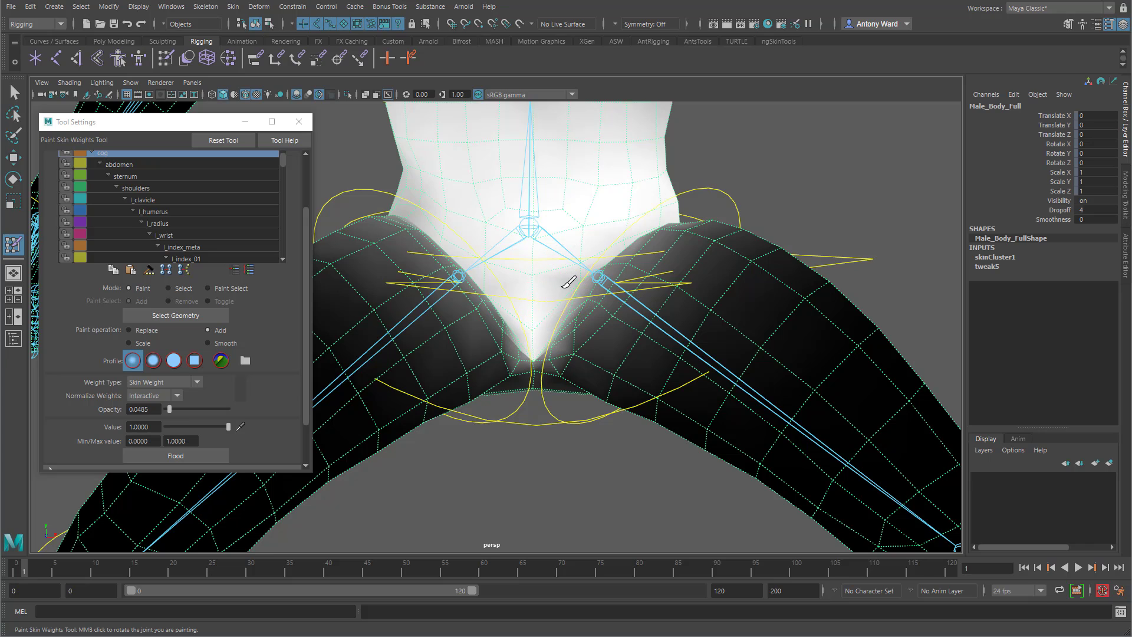
drag(573, 266, 570, 286)
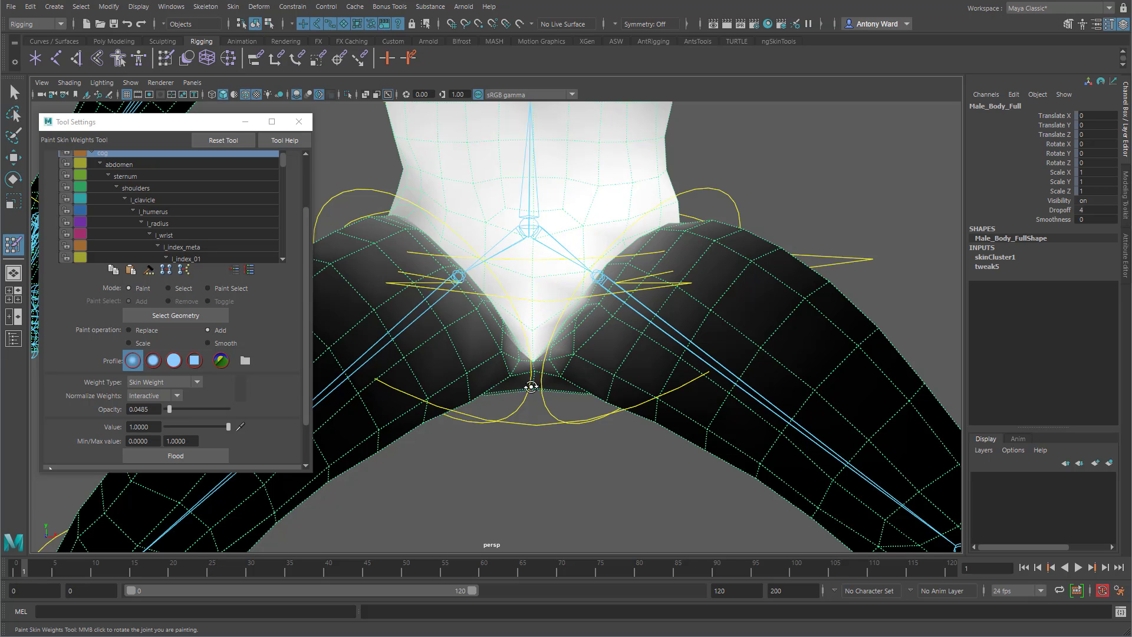
- Add cog weight beneath the crotch and up the cleft between the buttocks, blending it across both sides of the rear pelvis
alt+drag(531, 387, 534, 292)
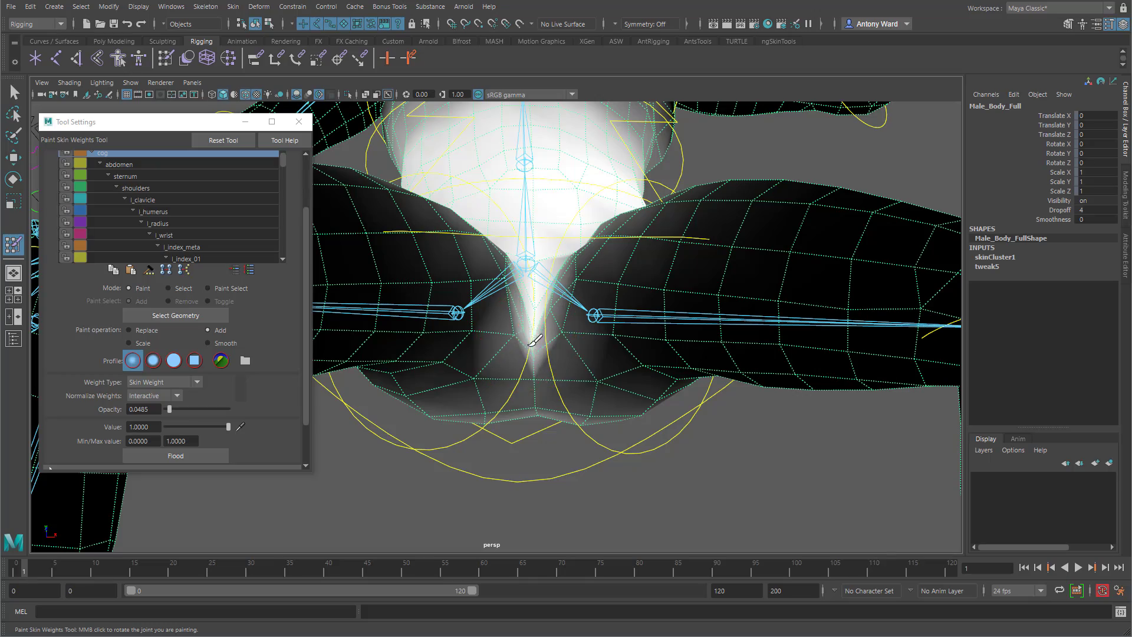
drag(534, 341, 538, 384)
mouse_move(648, 446)
alt+mouse_down()
mouse_move(470, 426)
mouse_move(415, 458)
mouse_move(353, 447)
mouse_move(467, 433)
mouse_move(483, 401)
alt+mouse_up()
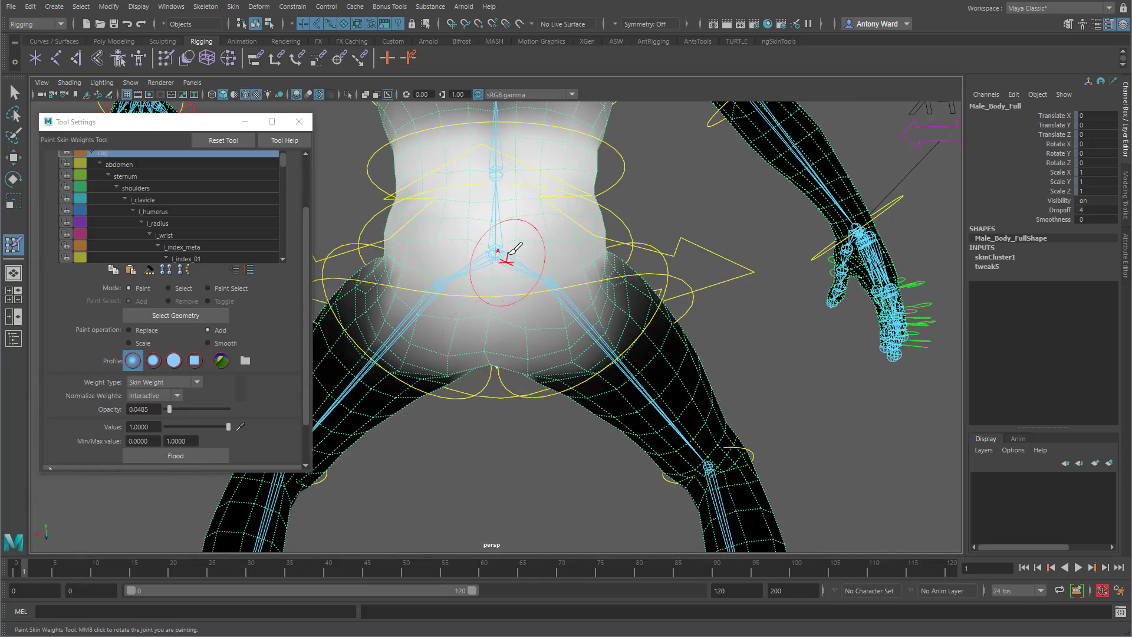
mouse_move(508, 251)
alt+mouse_down()
mouse_move(497, 275)
mouse_move(494, 263)
alt+mouse_up()
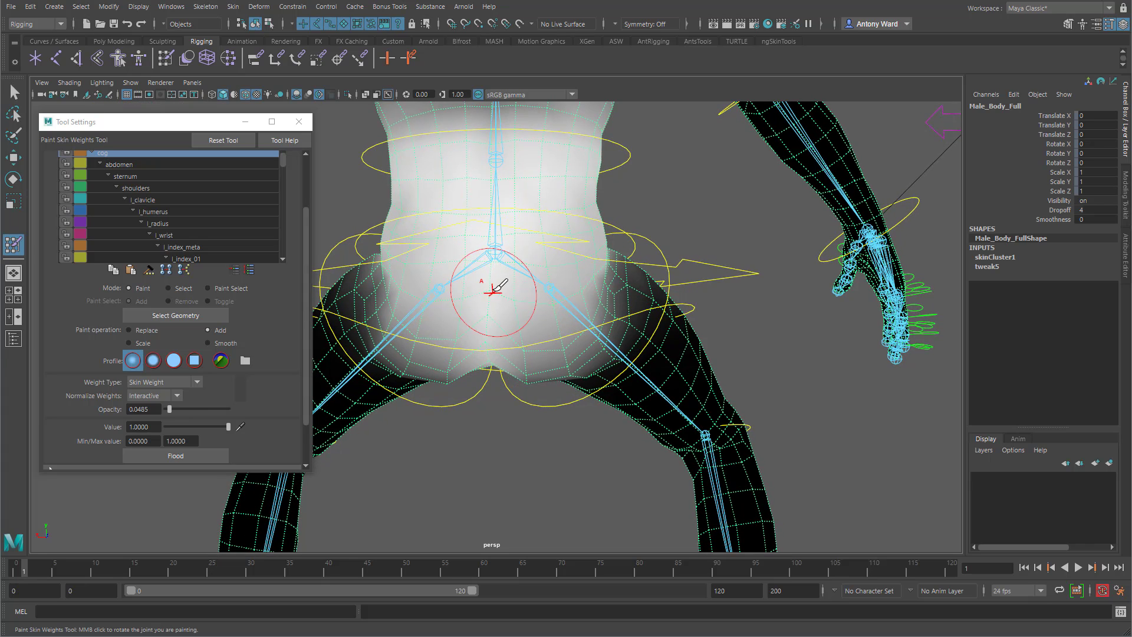
mouse_move(491, 354)
alt+mouse_down()
mouse_move(498, 322)
mouse_move(494, 341)
alt+mouse_up()
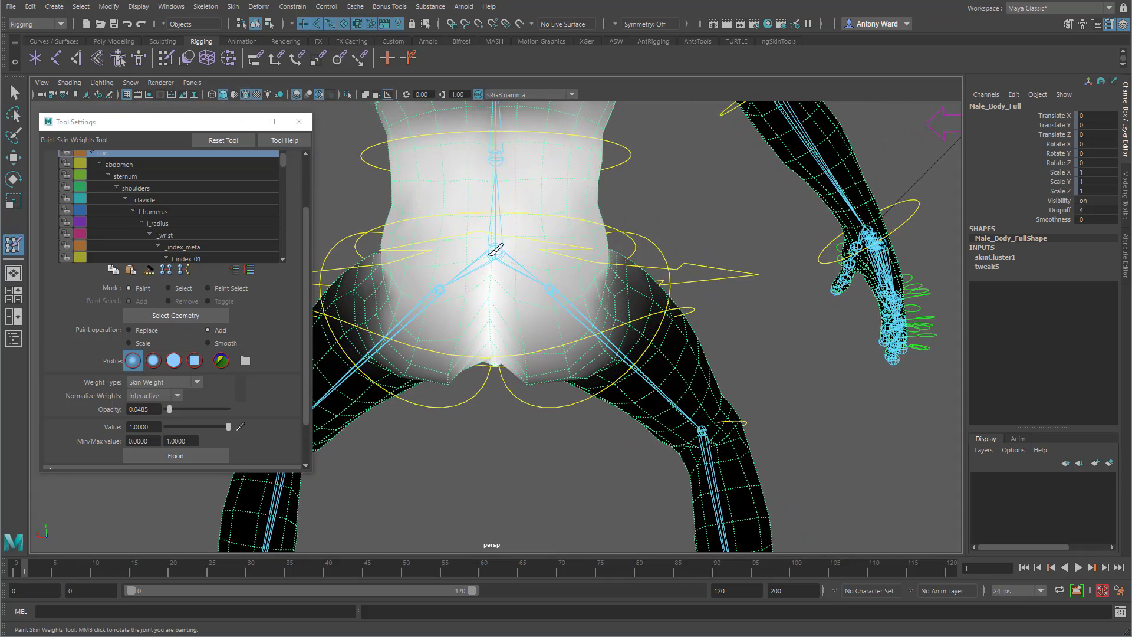
alt+drag(499, 426, 513, 451)
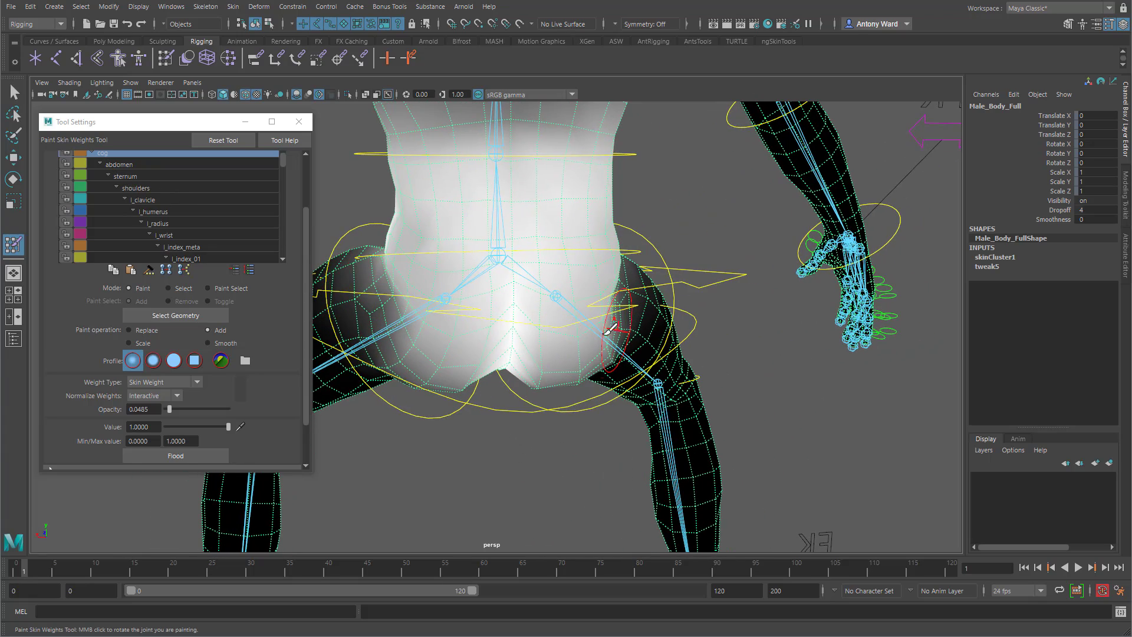
alt+drag(619, 328, 512, 308)
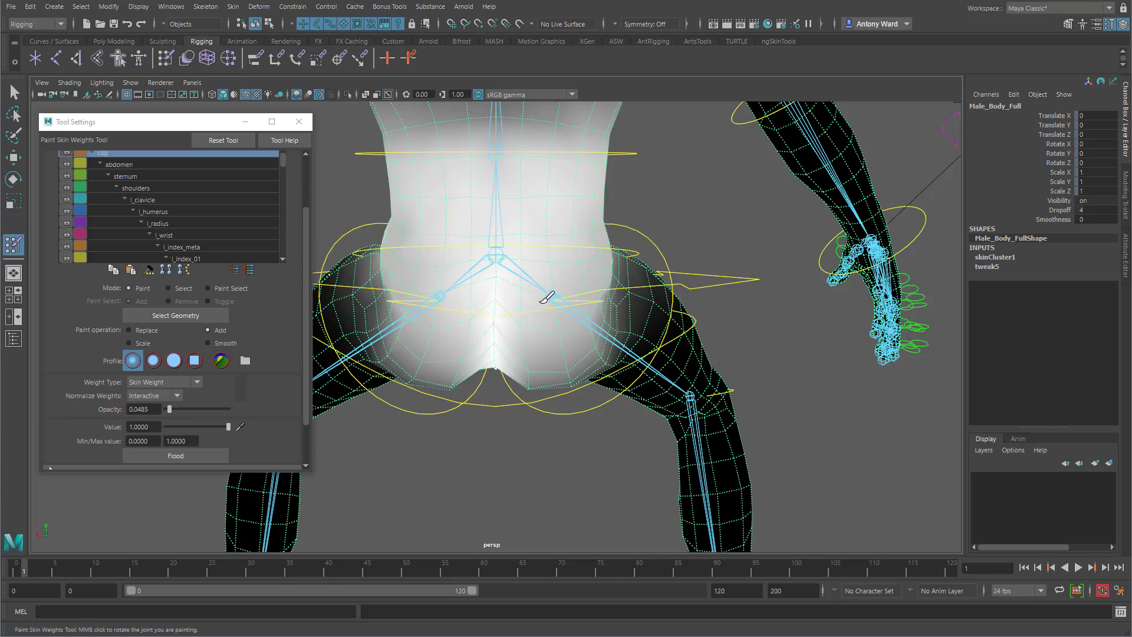
alt+drag(488, 383, 490, 306)
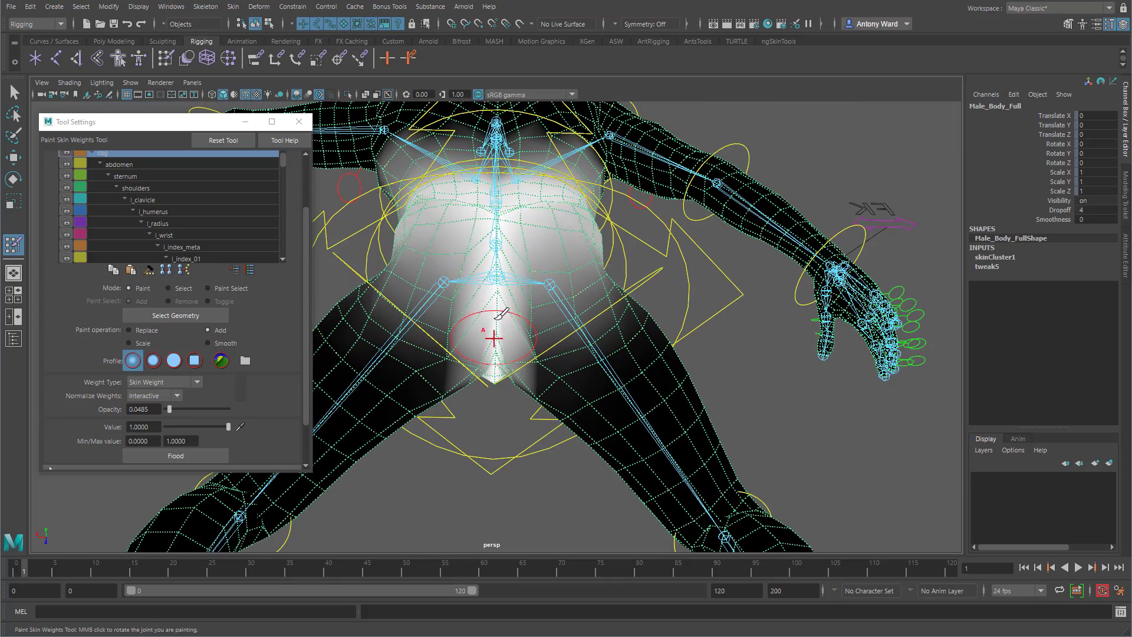
mouse_move(497, 346)
alt+mouse_down()
mouse_move(480, 346)
mouse_move(478, 377)
alt+mouse_up()
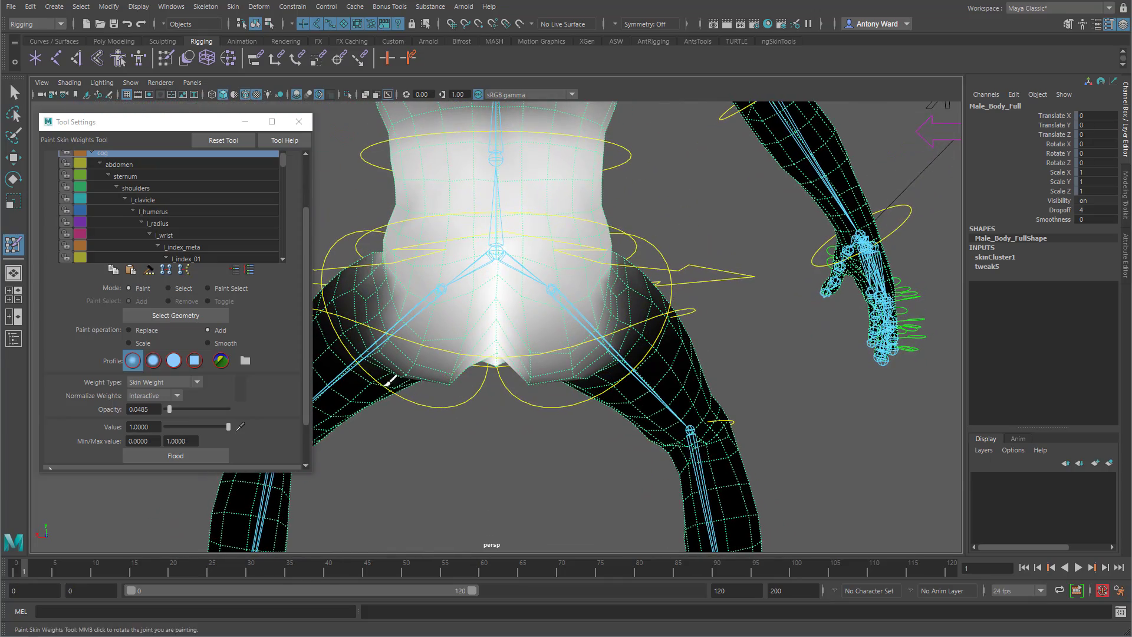
- Smooth the cog weights over the buttocks, crotch and inner thighs at opacity 1.0, and undo the last stroke
click(206, 343)
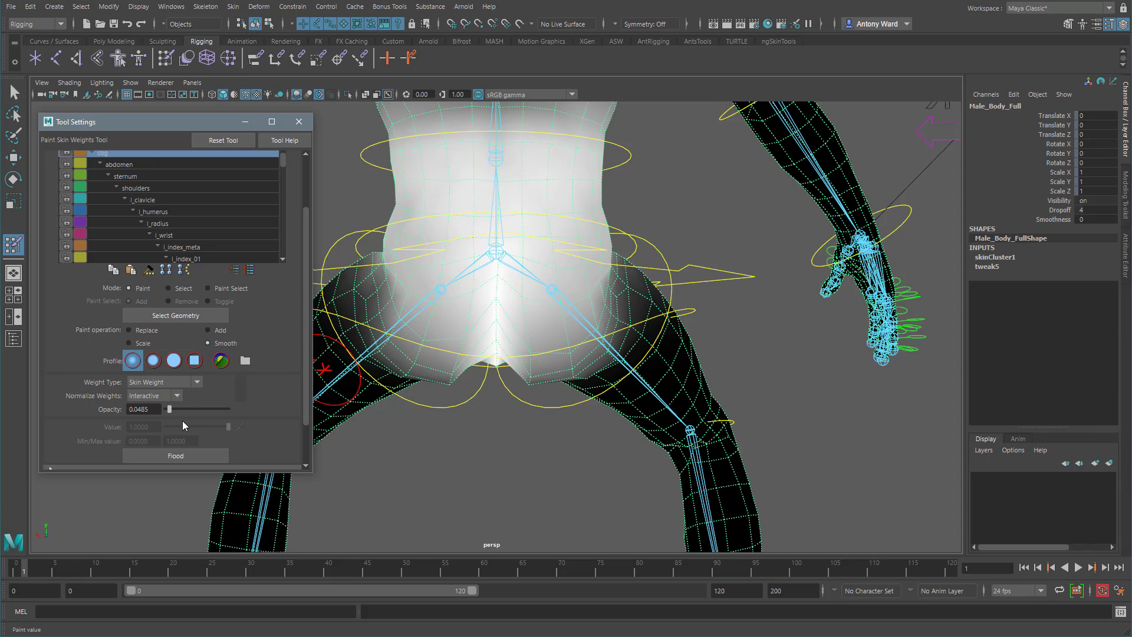
drag(183, 409, 232, 409)
mouse_move(444, 413)
alt+mouse_down()
mouse_move(482, 390)
mouse_move(451, 354)
alt+mouse_up()
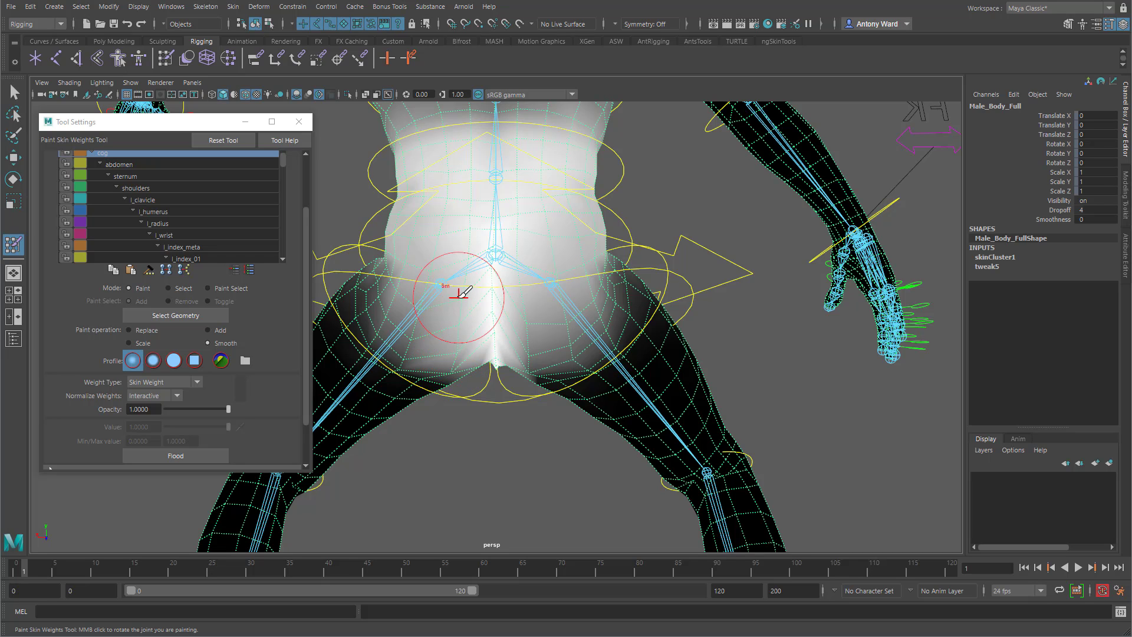
mouse_move(463, 359)
alt+mouse_down()
mouse_move(422, 330)
mouse_move(479, 356)
mouse_move(560, 319)
mouse_move(649, 313)
mouse_move(489, 351)
mouse_move(528, 326)
alt+mouse_up()
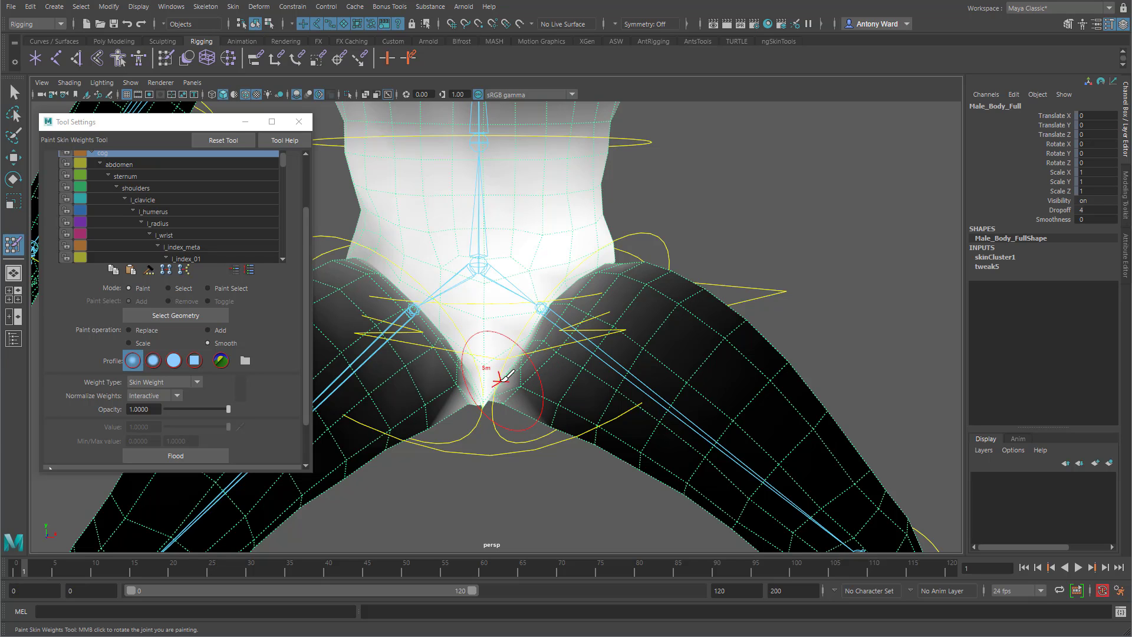
alt+drag(509, 386, 514, 336)
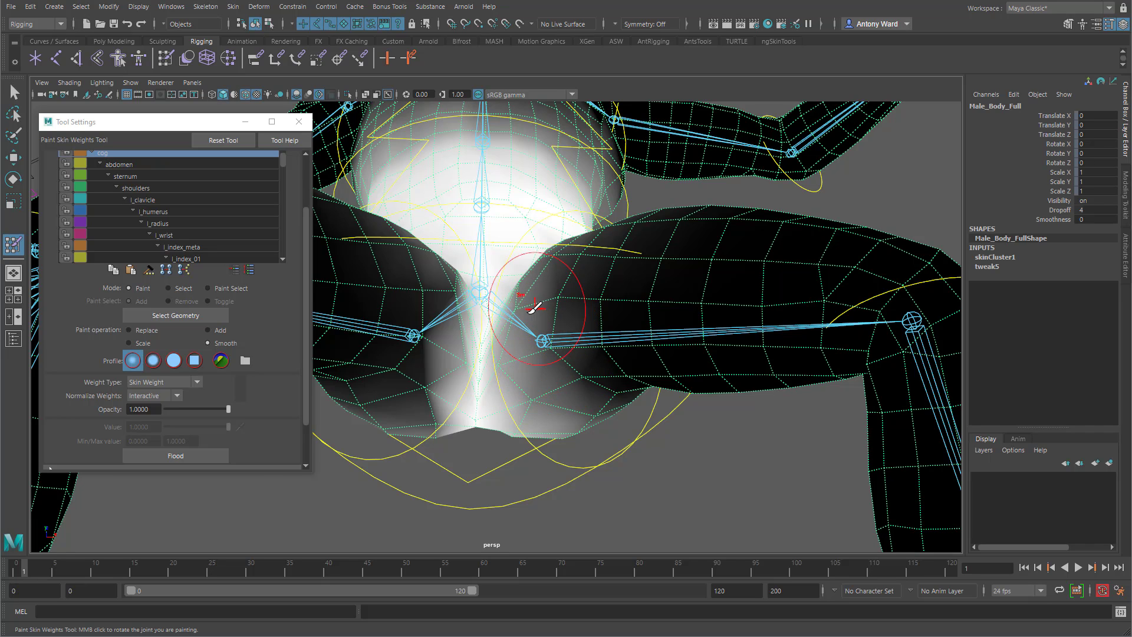
alt+drag(533, 308, 520, 363)
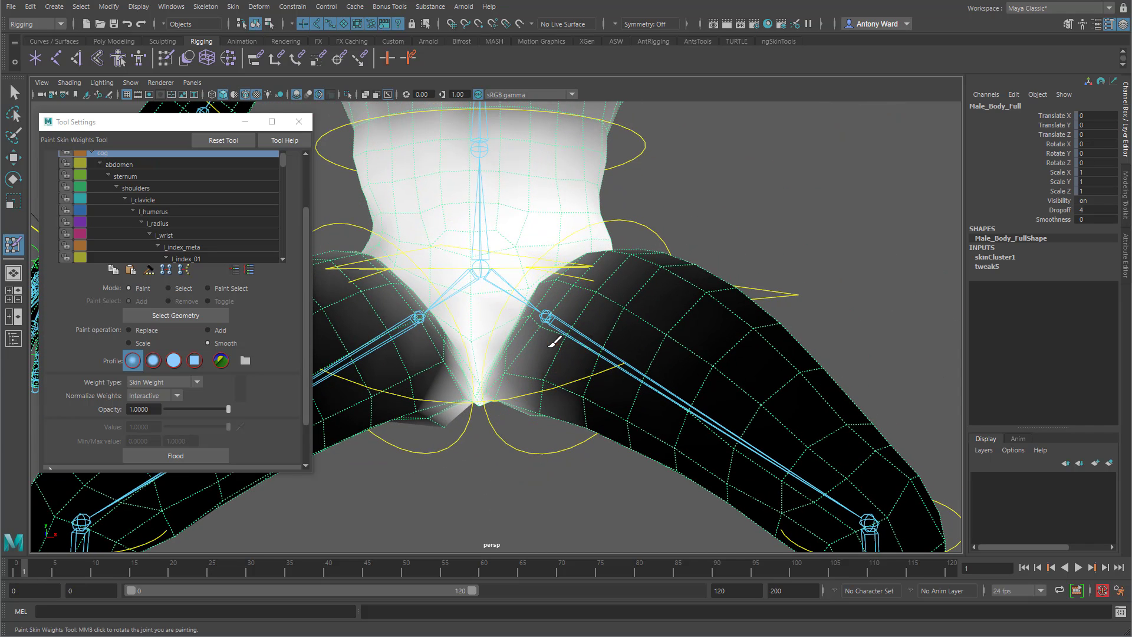
alt+drag(550, 323, 549, 343)
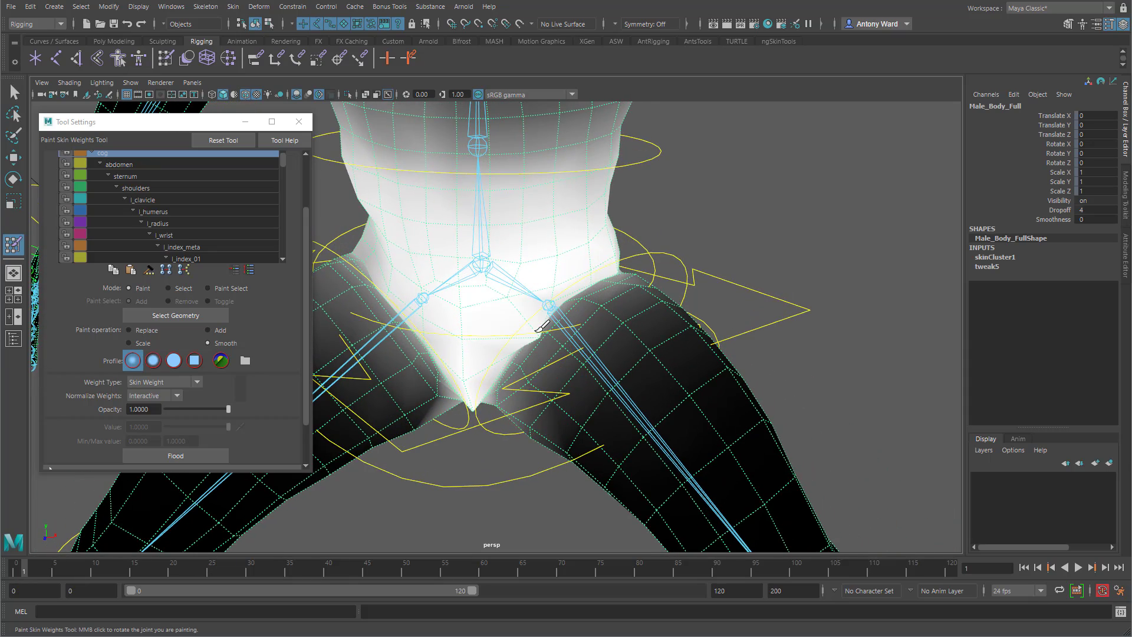
key(ctrl+z)
- Add cog weight to the side and back of the left hip with the brush opacity lowered to 0.0874
mouse_move(770, 379)
alt+mouse_down()
mouse_move(666, 370)
mouse_move(612, 373)
mouse_move(586, 391)
alt+mouse_up()
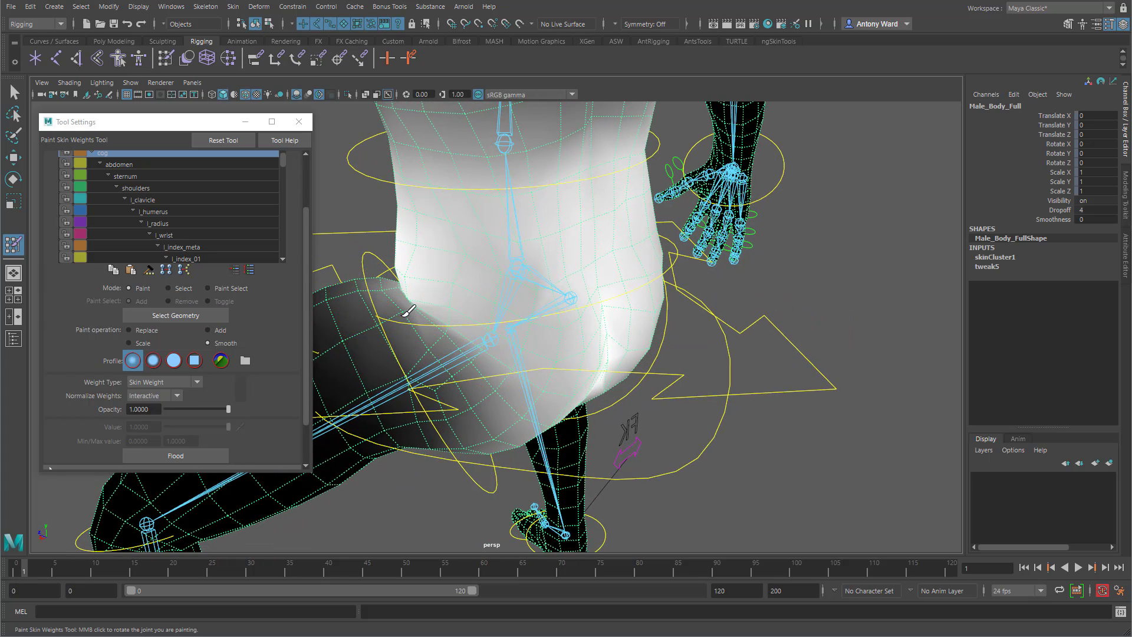
alt+drag(584, 385, 526, 368)
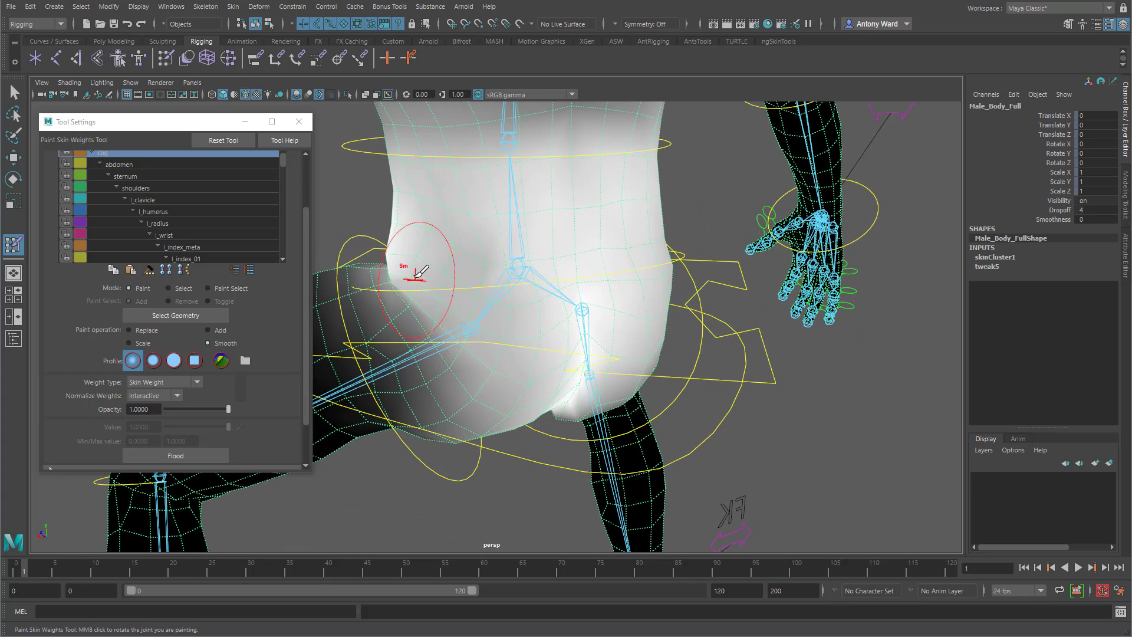
click(207, 330)
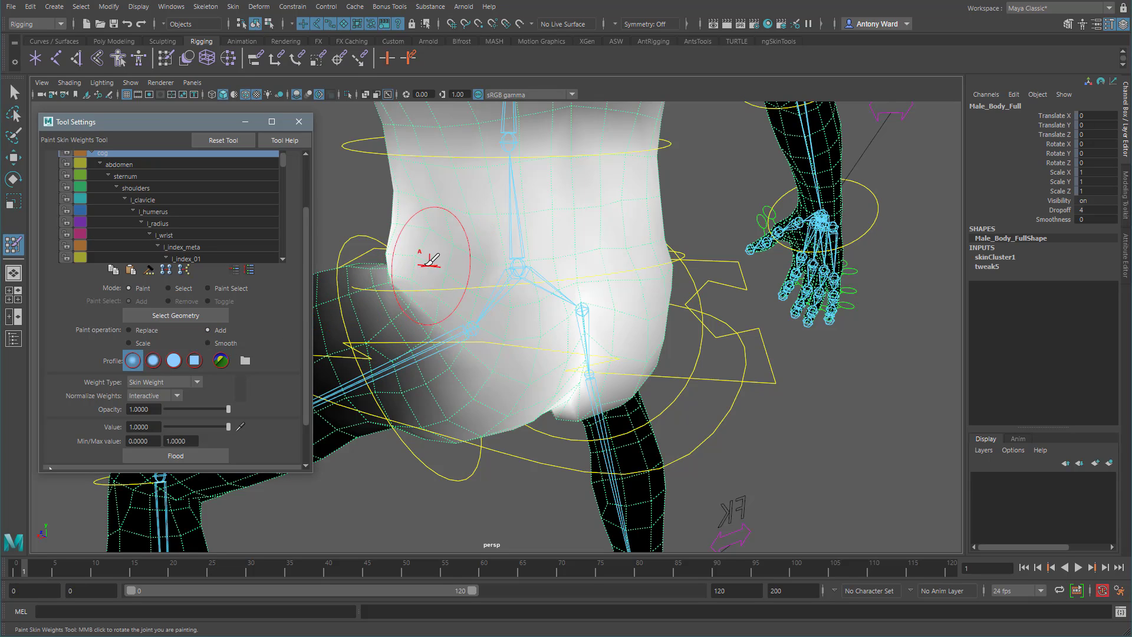
key(ctrl+z)
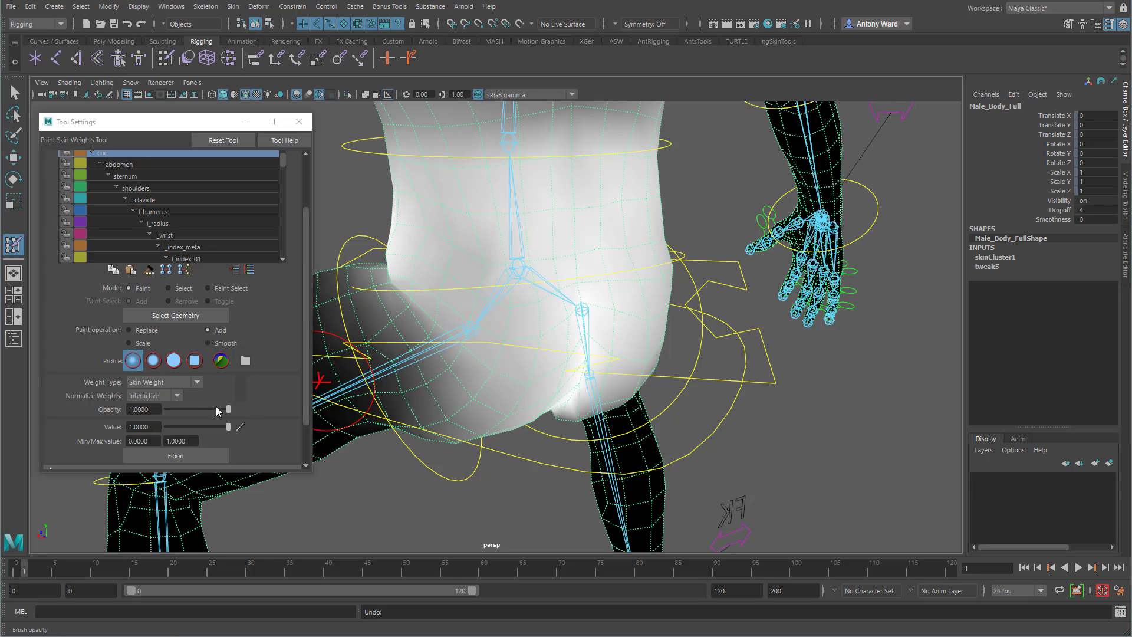
drag(218, 411, 181, 415)
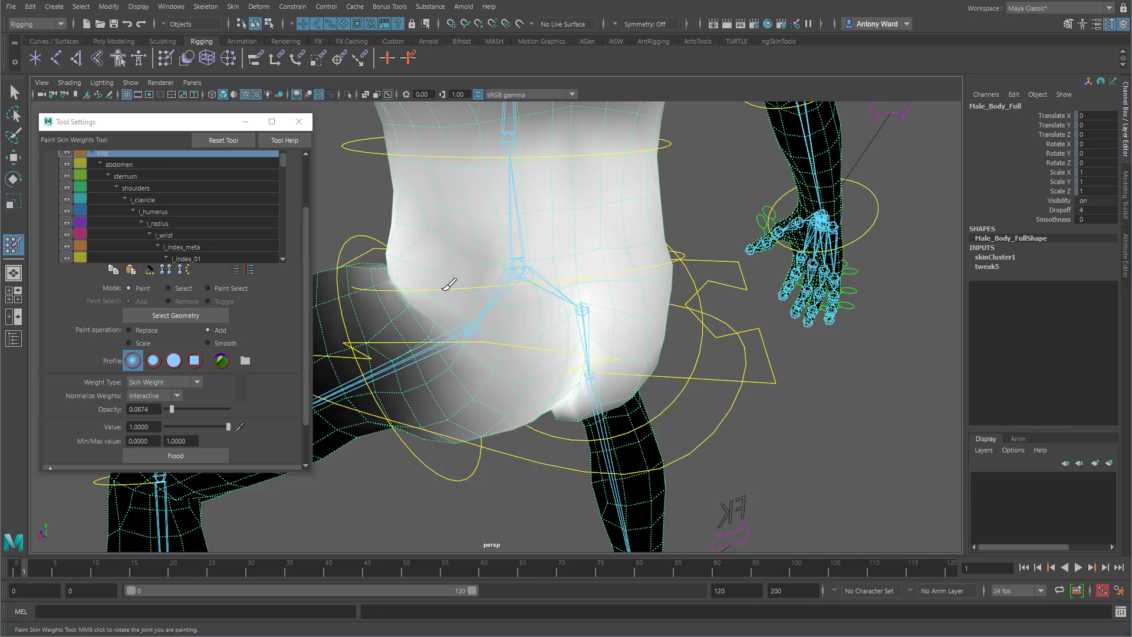
drag(422, 275, 500, 331)
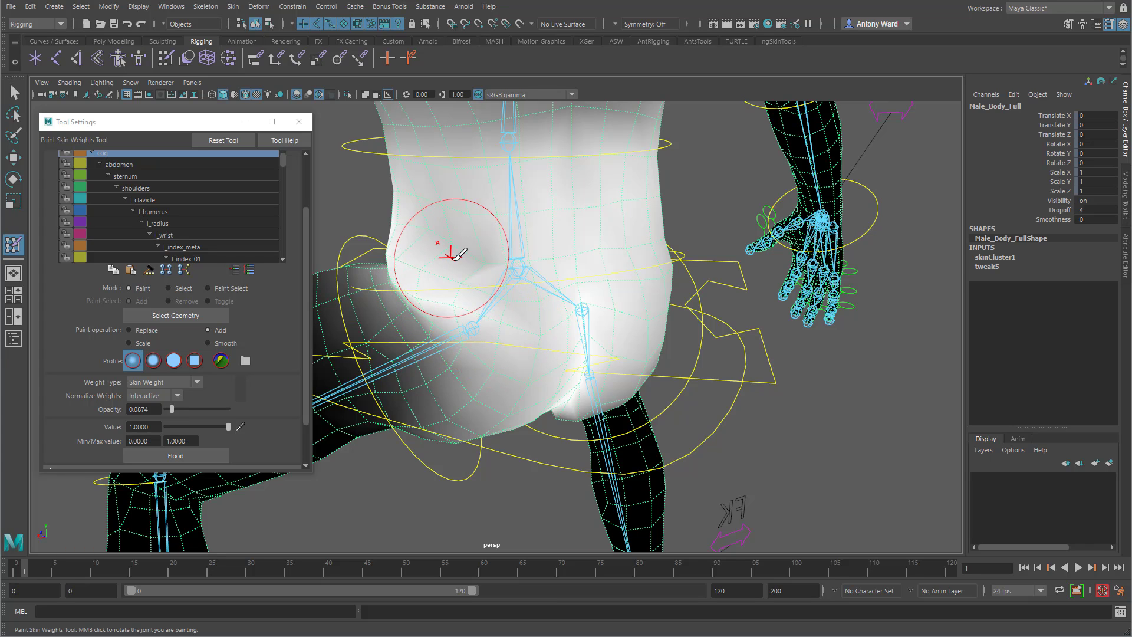
mouse_move(467, 265)
alt+mouse_down()
mouse_move(561, 278)
mouse_move(561, 240)
mouse_move(592, 247)
mouse_move(557, 244)
alt+mouse_up()
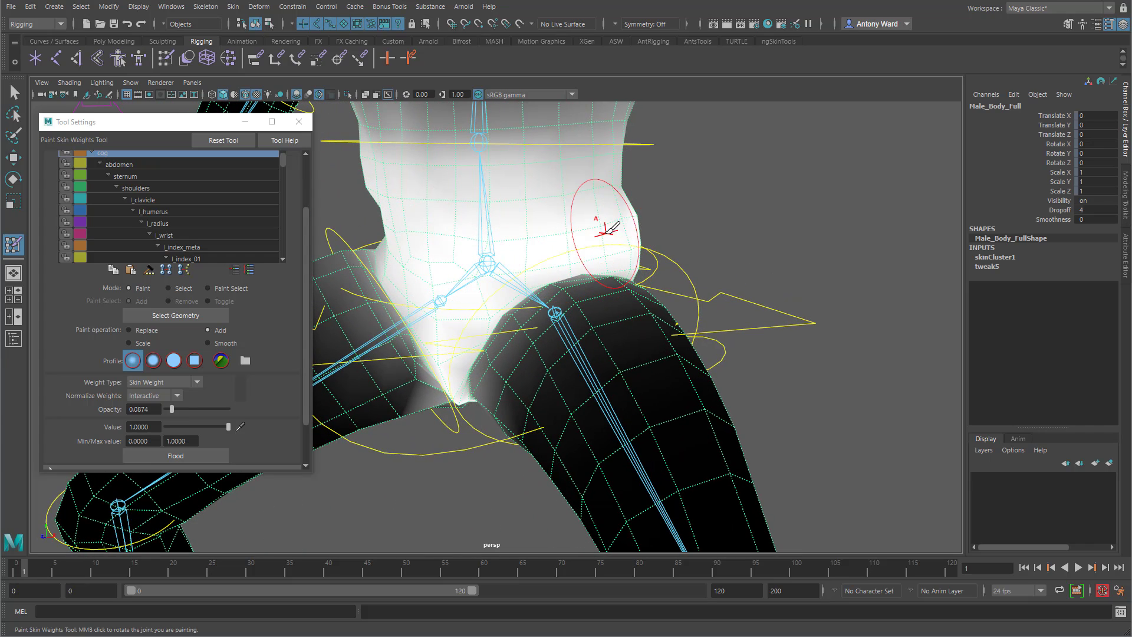
- Smooth the cog weights across the lower abdomen, waist and lower back at opacity 1.0
click(208, 343)
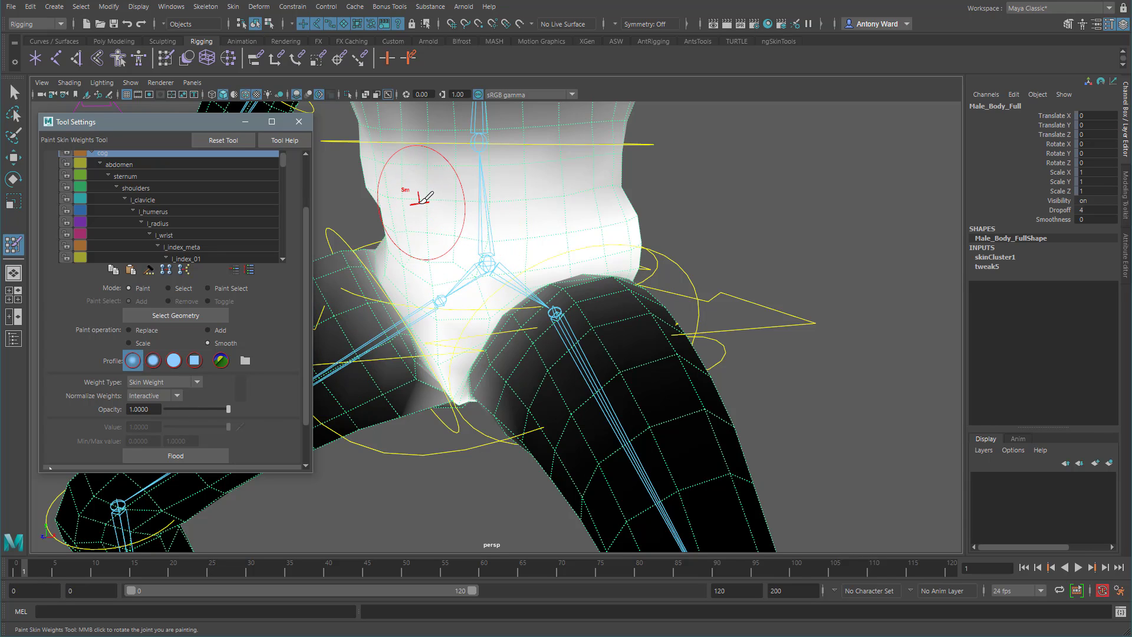
drag(440, 200, 472, 199)
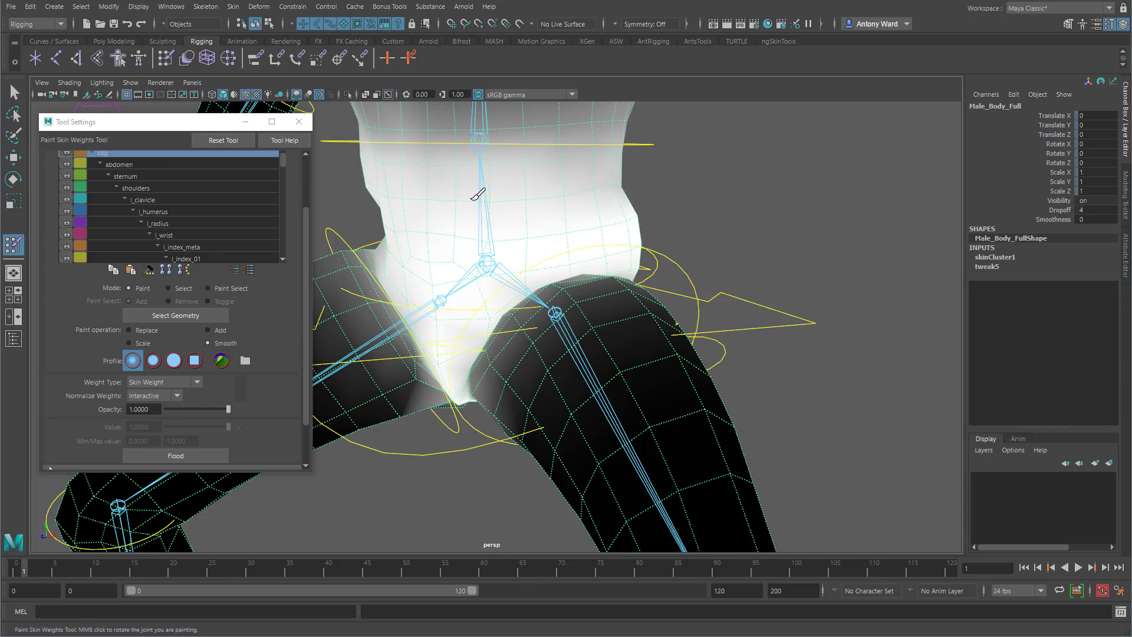
alt+drag(581, 189, 568, 196)
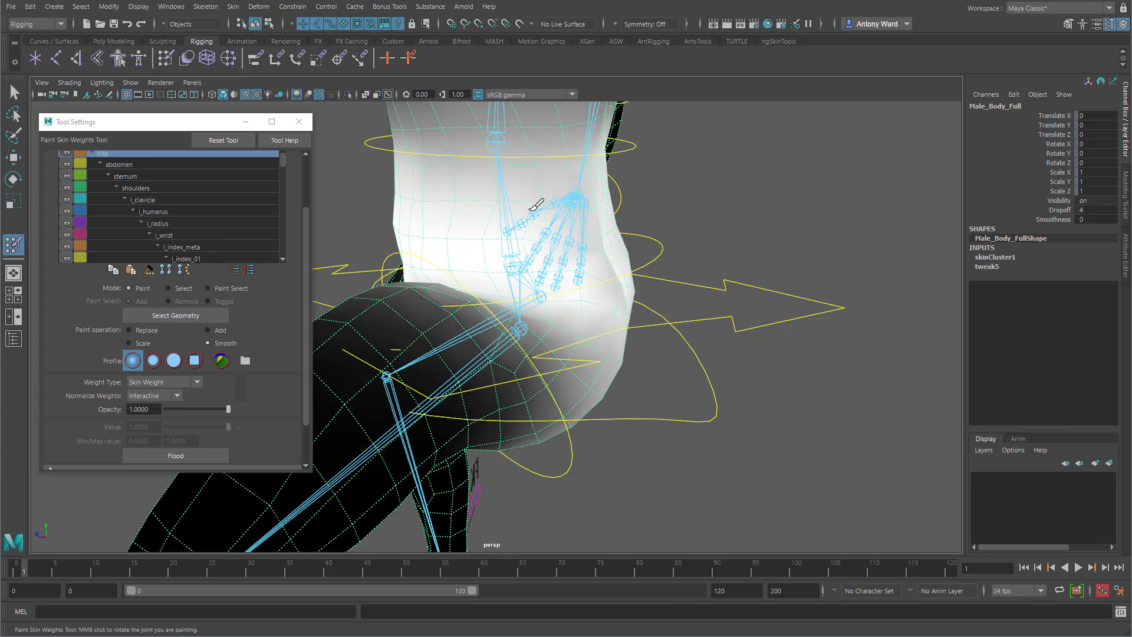
alt+drag(564, 207, 423, 208)
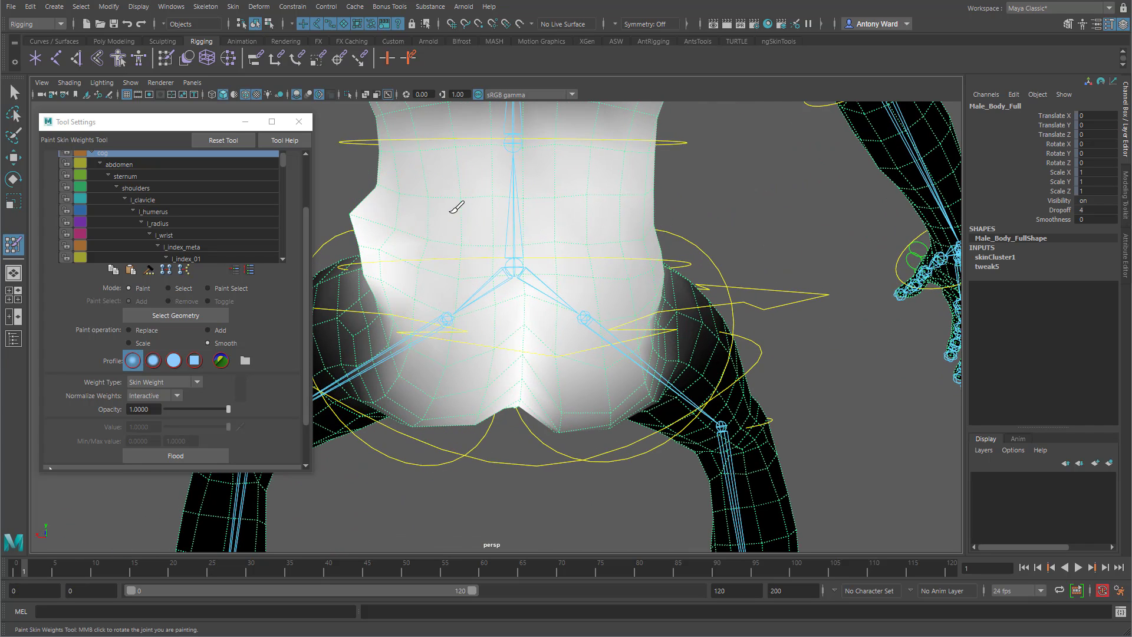
mouse_move(474, 286)
alt+mouse_down()
mouse_move(518, 301)
mouse_move(434, 328)
mouse_move(657, 330)
mouse_move(570, 289)
mouse_move(607, 271)
mouse_move(475, 265)
mouse_move(599, 267)
alt+mouse_up()
- Add full cog weight around the waist and hips at opacity 1.0 and value 1.0
click(216, 330)
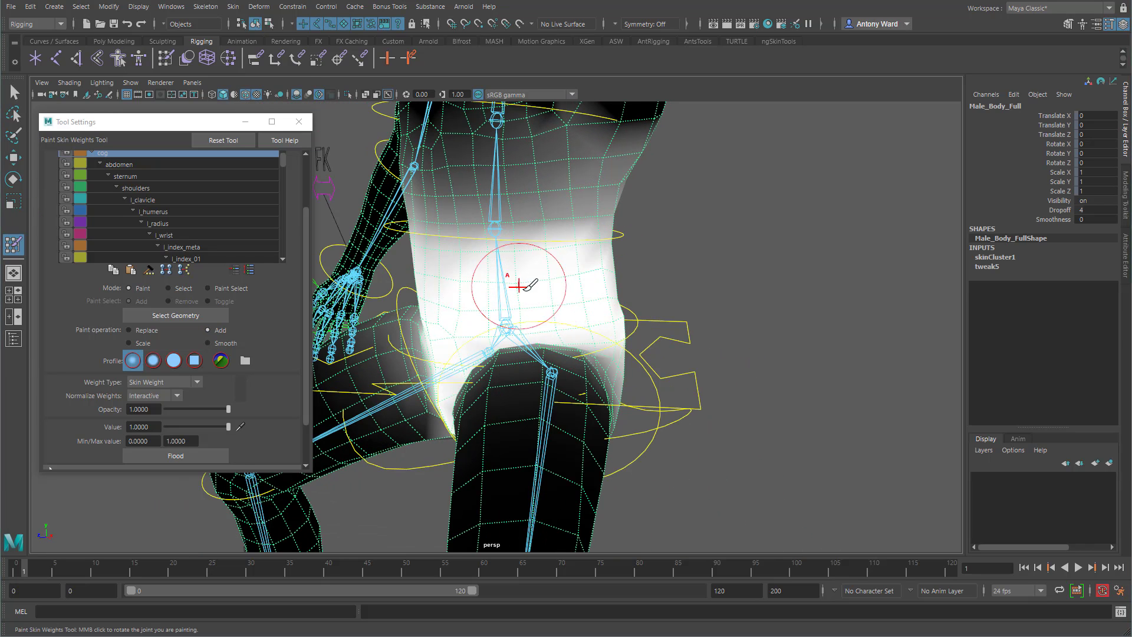
mouse_move(531, 283)
alt+mouse_down()
mouse_move(594, 265)
mouse_move(582, 289)
mouse_move(538, 293)
alt+mouse_up()
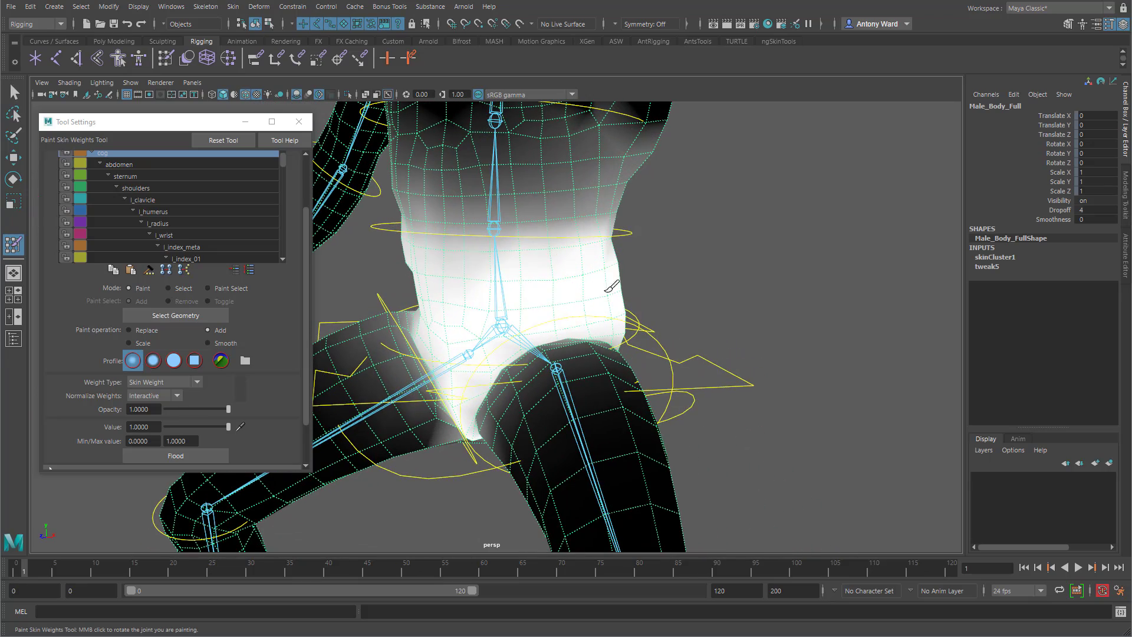
alt+drag(610, 287, 539, 277)
- Enlarge the brush and smooth the upper edge of the cog weights around the waist
click(208, 342)
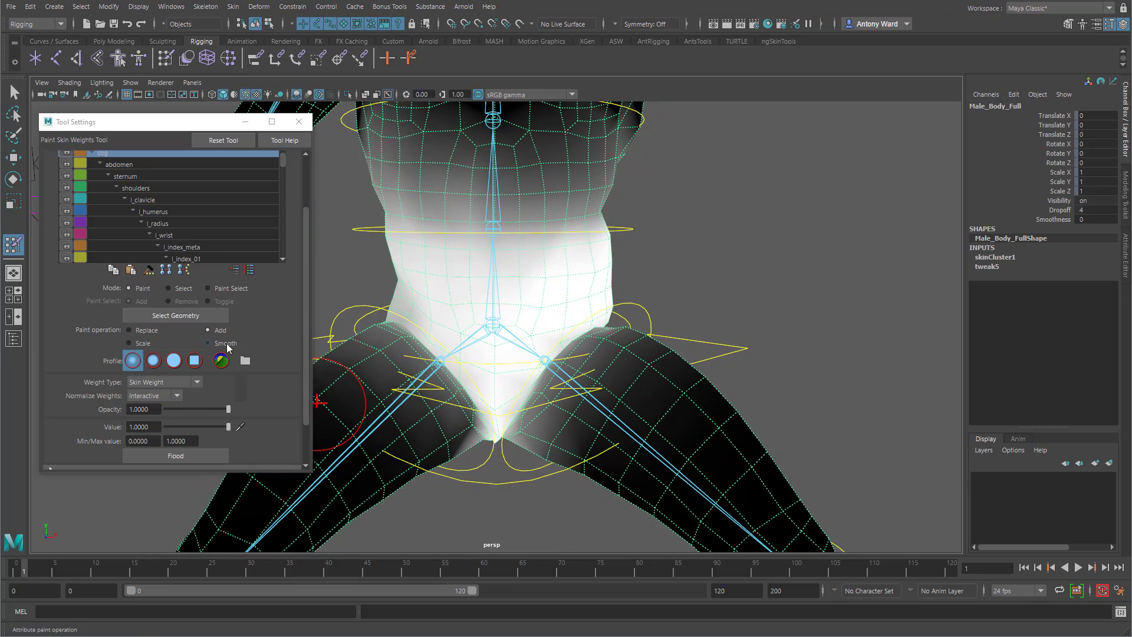
mouse_move(637, 253)
alt+mouse_down()
mouse_move(570, 262)
mouse_move(525, 240)
mouse_move(446, 241)
mouse_move(621, 231)
mouse_move(518, 245)
mouse_move(530, 242)
alt+mouse_up()
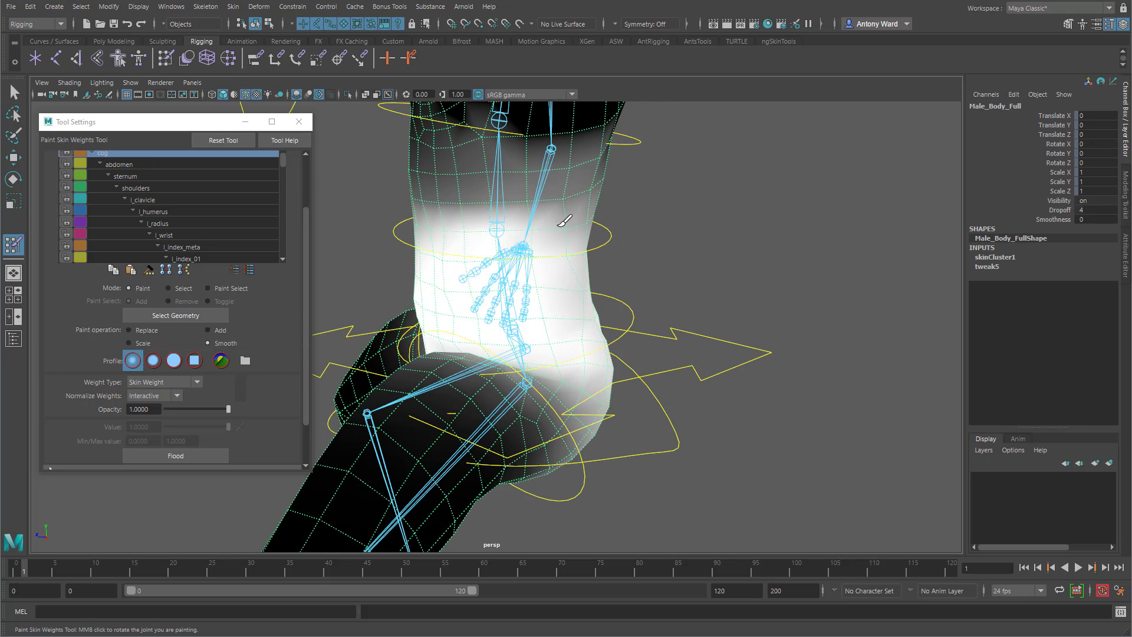
key(b)
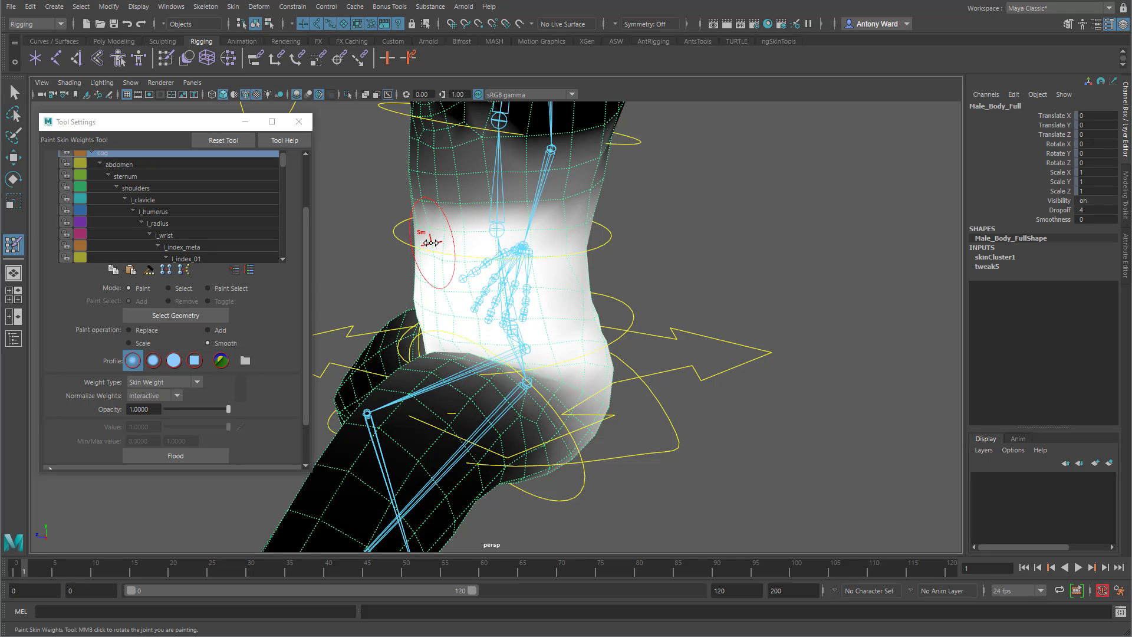
drag(434, 241, 449, 239)
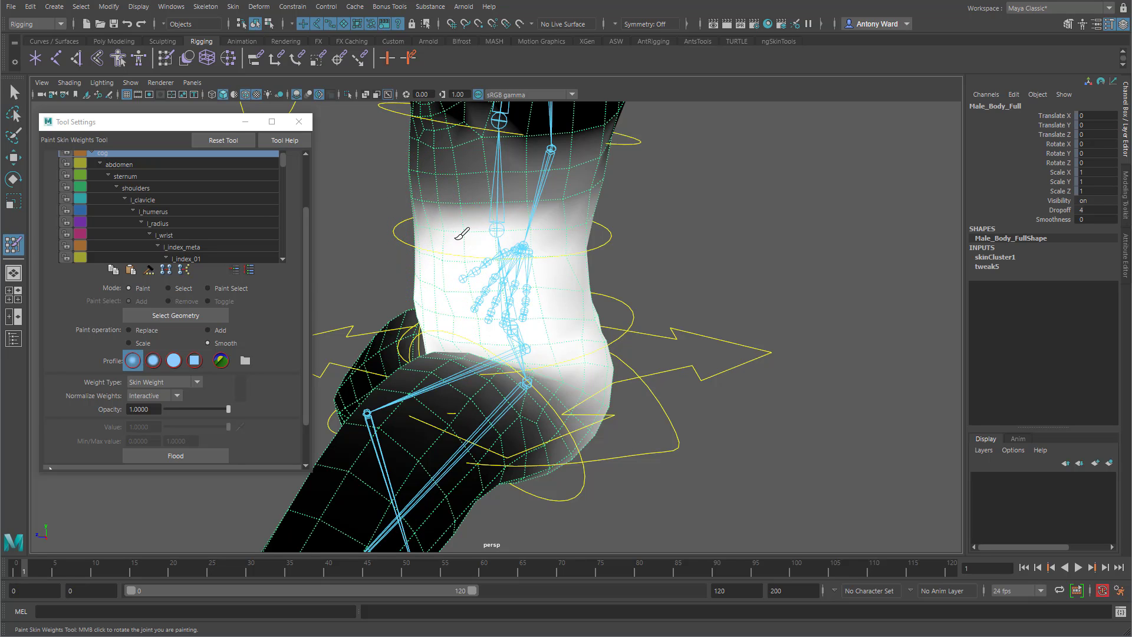
mouse_move(585, 230)
alt+mouse_down()
mouse_move(547, 243)
mouse_move(418, 242)
mouse_move(589, 265)
mouse_move(616, 253)
alt+mouse_up()
- Flood the body mesh with the Smooth operation twice at opacity 1.0 to soften the cog weights
click(189, 452)
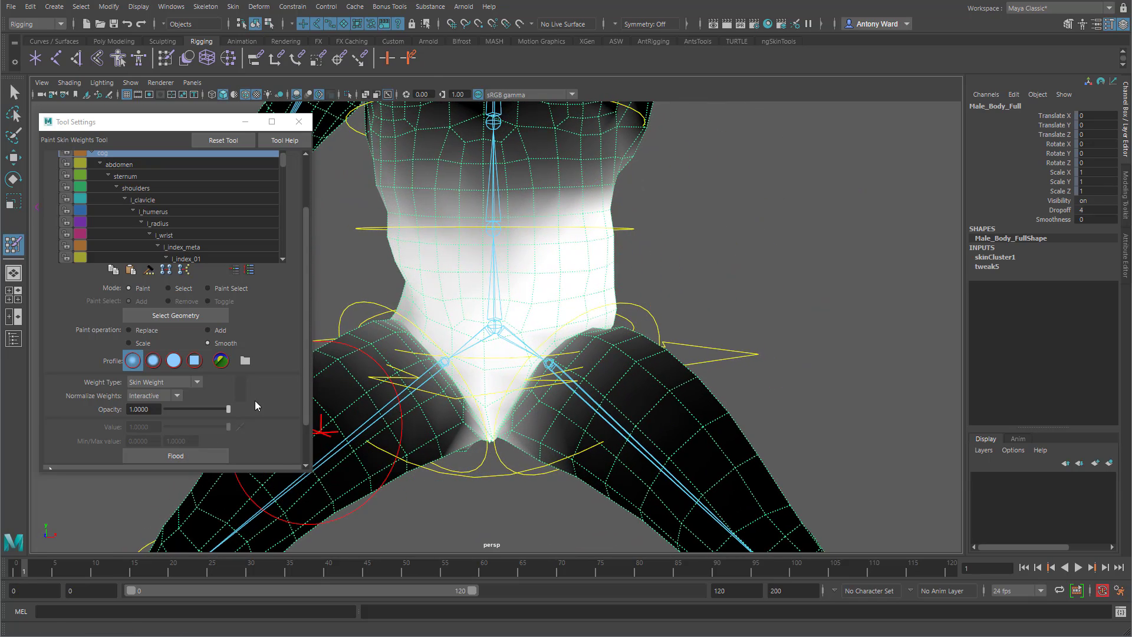
scroll(255, 401, down, 2)
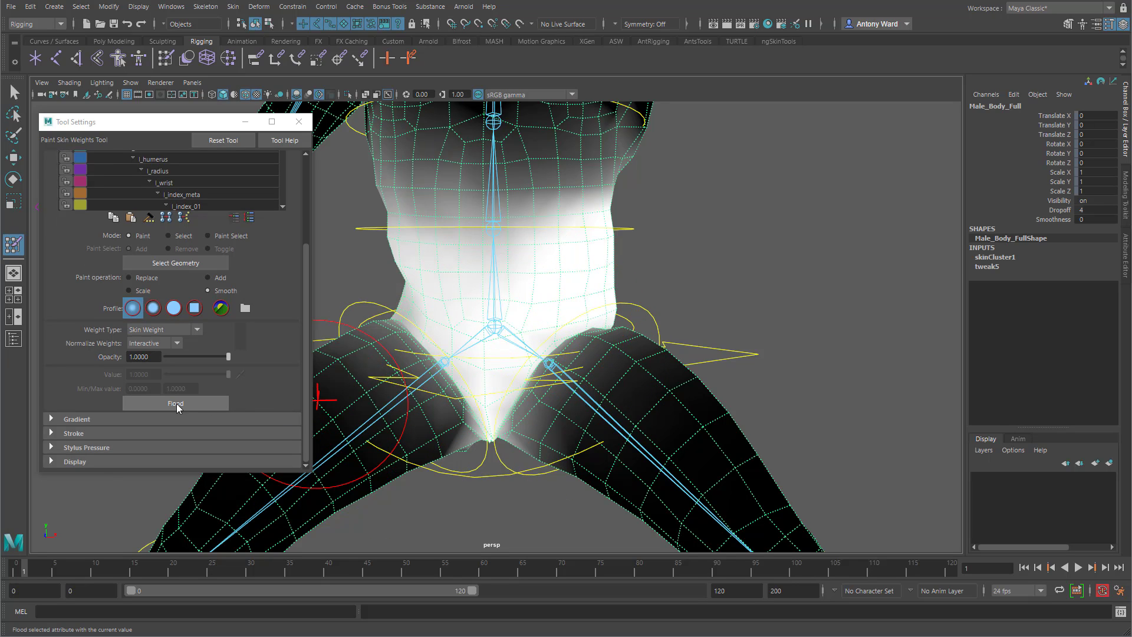
click(177, 404)
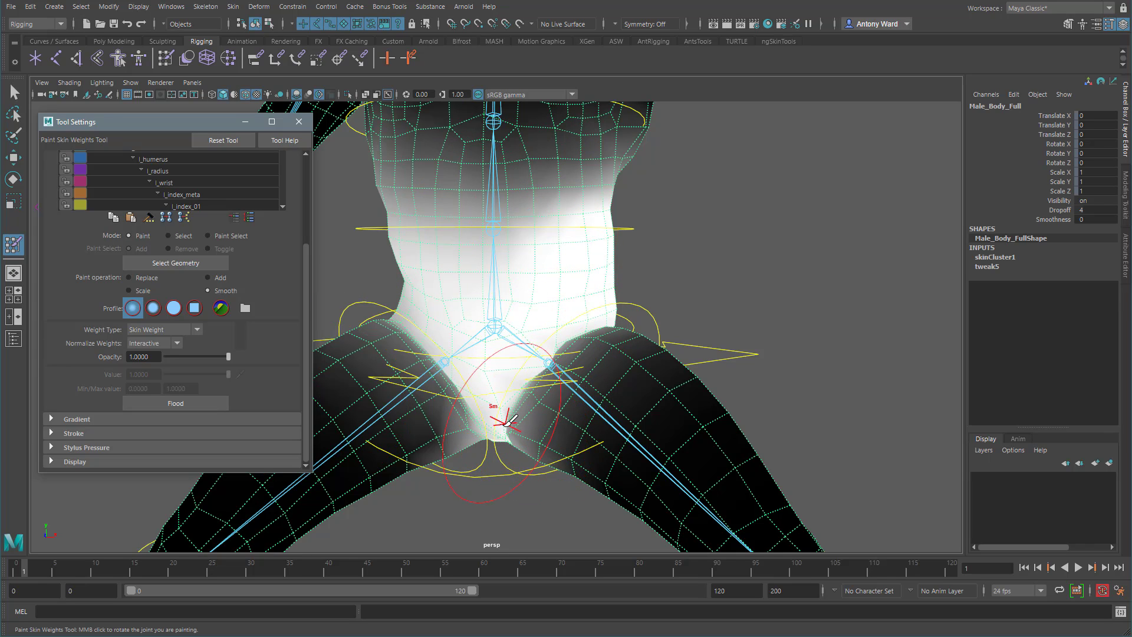
middle_drag(507, 436, 514, 439)
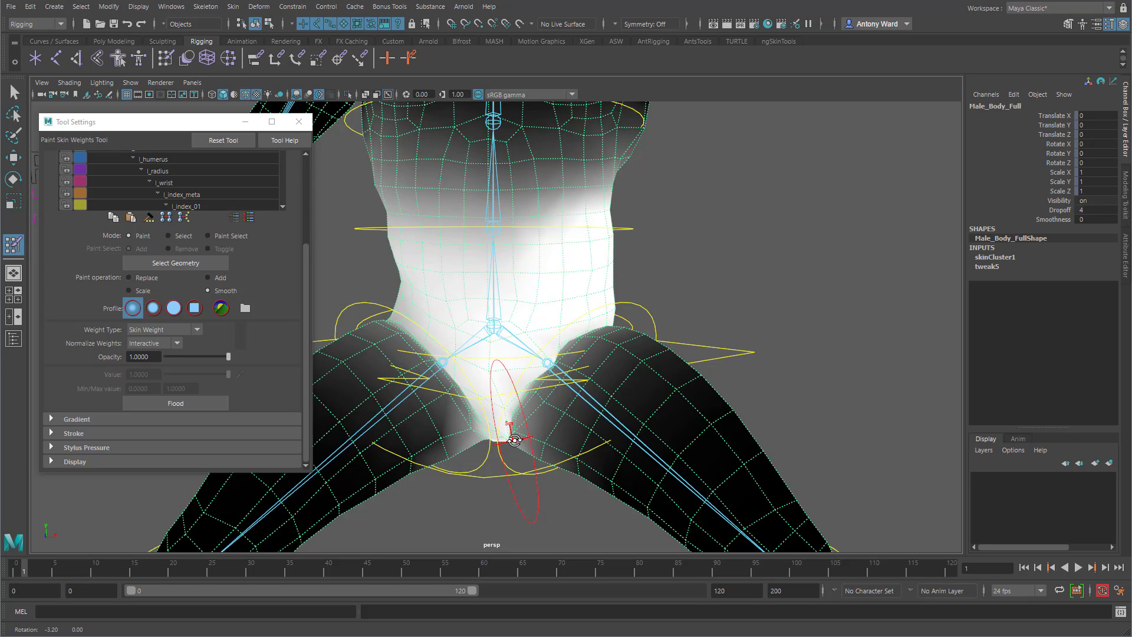
- Undo the last smoothing strokes on the cog weights and check the pelvis from the front and back
key(ctrl+z)
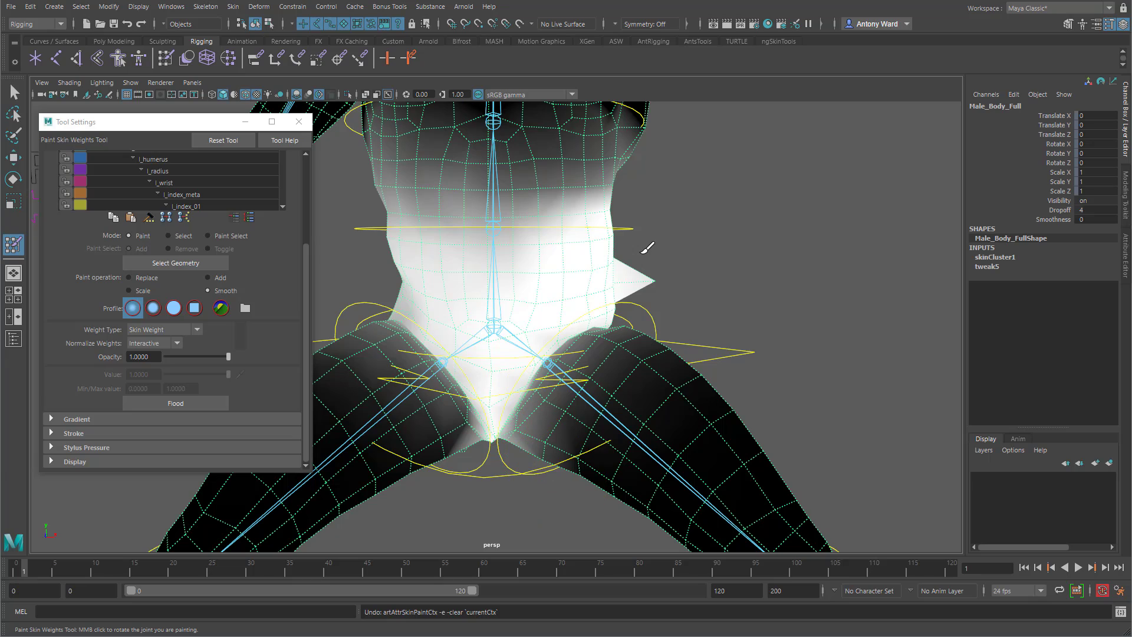
mouse_move(633, 282)
alt+mouse_down()
mouse_move(432, 298)
mouse_move(438, 308)
mouse_move(418, 275)
alt+mouse_up()
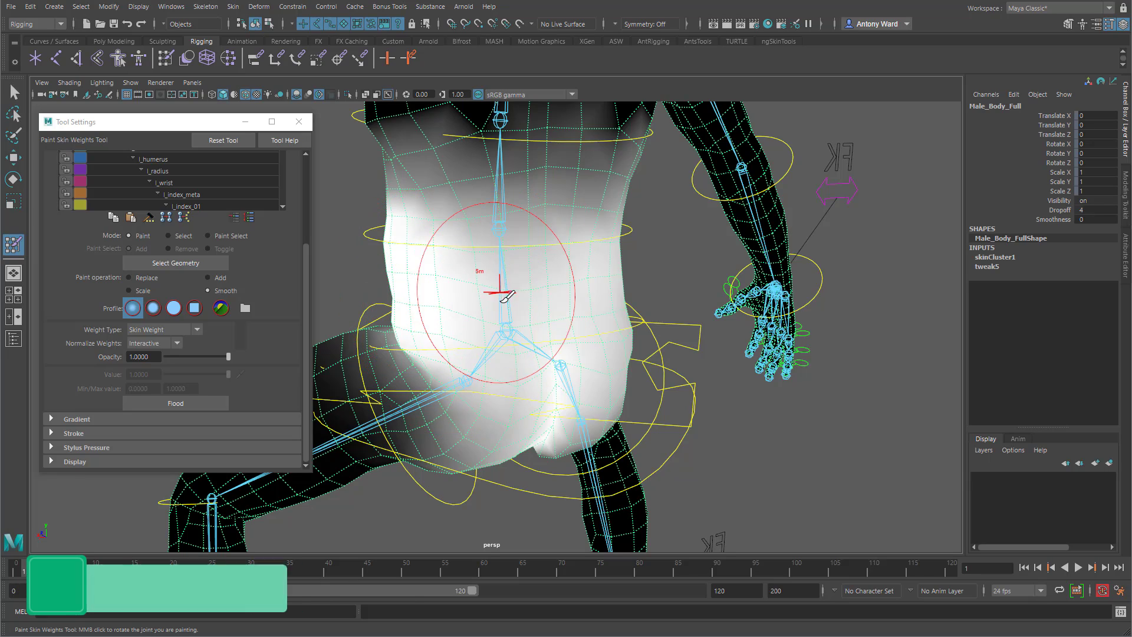
alt+drag(475, 301, 612, 319)
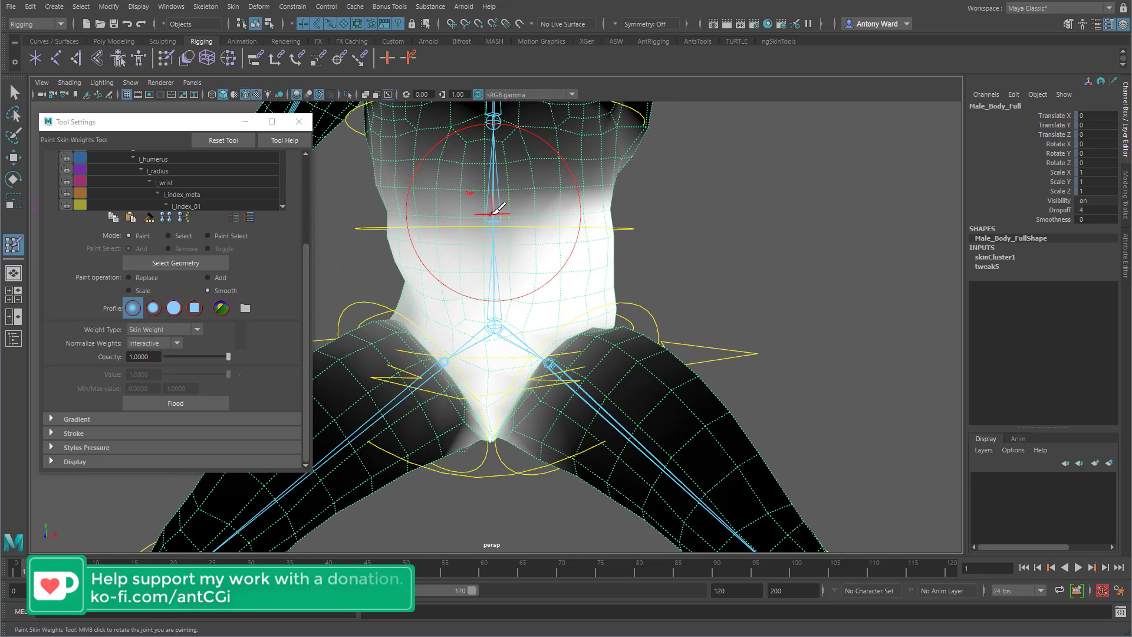
- Smooth the lower spine joint's weights around the waist and abdomen at opacity 1.0
right_drag(494, 233, 494, 190)
alt+middle_drag(536, 258, 508, 286)
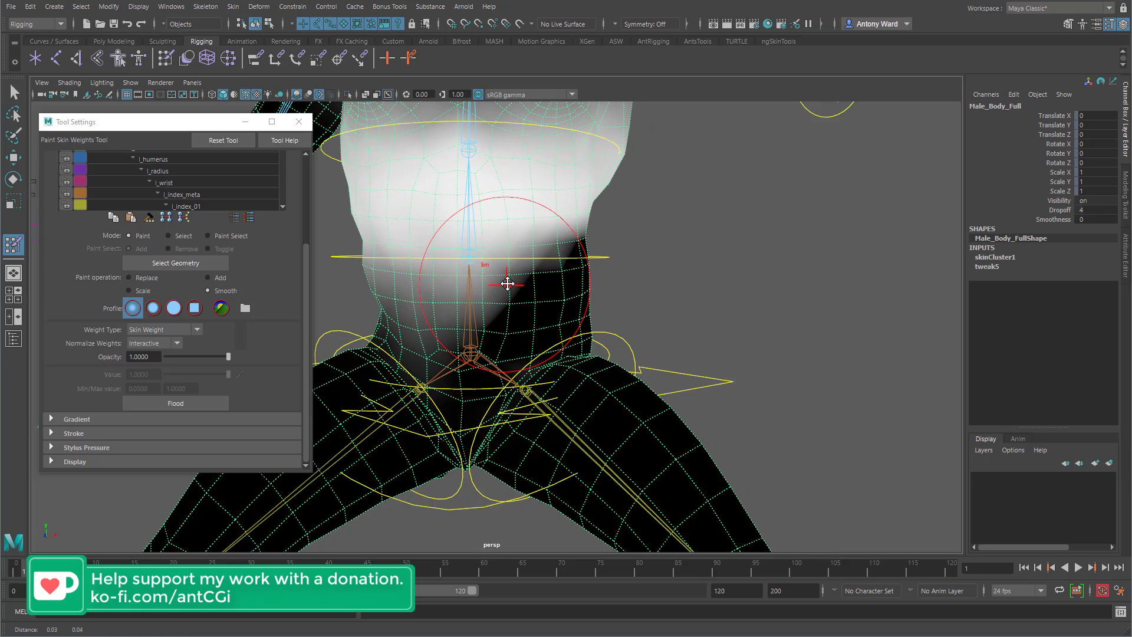
alt+drag(603, 296, 545, 298)
mouse_move(475, 270)
mouse_down()
mouse_move(462, 265)
mouse_move(560, 253)
mouse_move(489, 252)
mouse_move(592, 250)
mouse_move(448, 260)
mouse_up()
mouse_move(448, 260)
mouse_down()
mouse_move(603, 255)
mouse_move(490, 253)
mouse_move(580, 238)
mouse_up()
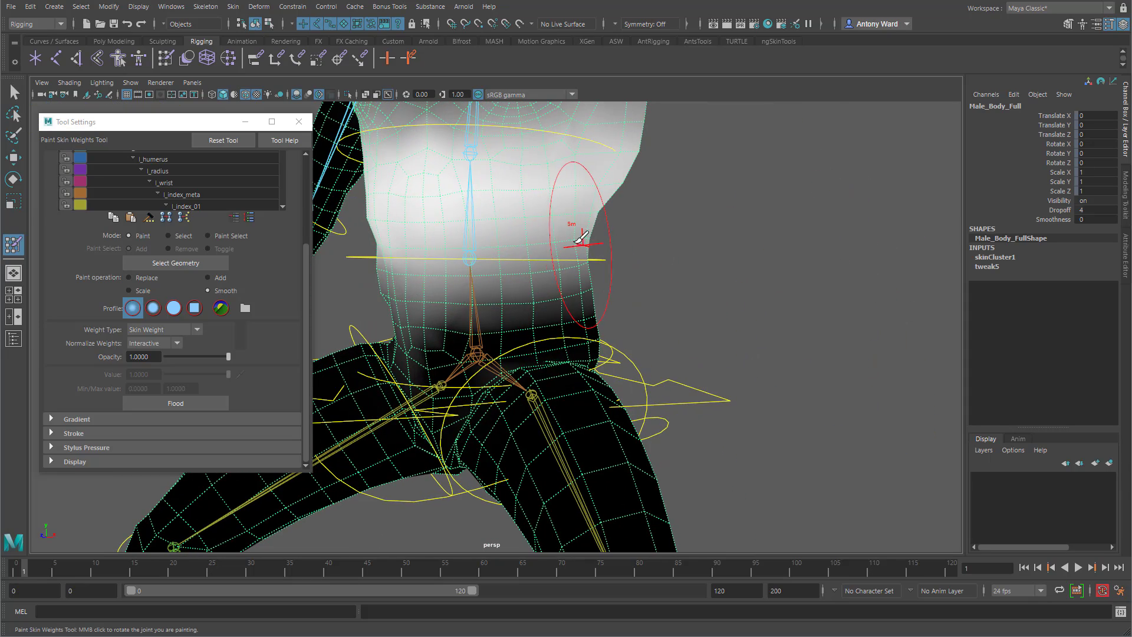
alt+drag(510, 233, 512, 333)
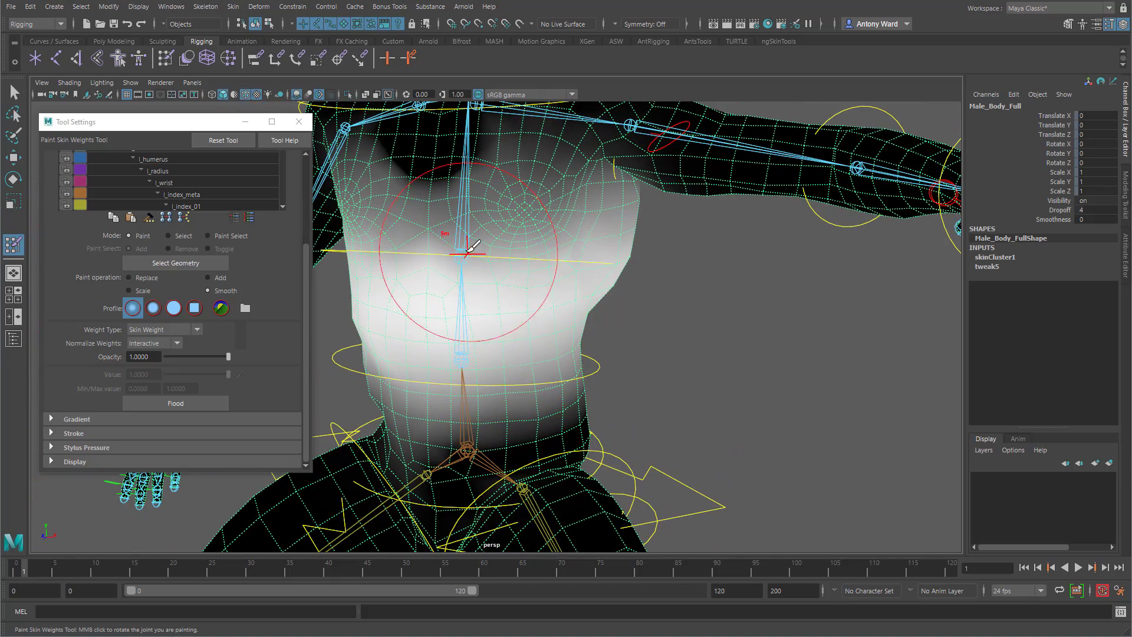
- Add chest spine joint weight across the front of the ribcage at opacity 0.0971 and value 1.0
mouse_move(467, 245)
right_down()
mouse_move(531, 252)
mouse_move(655, 318)
right_up()
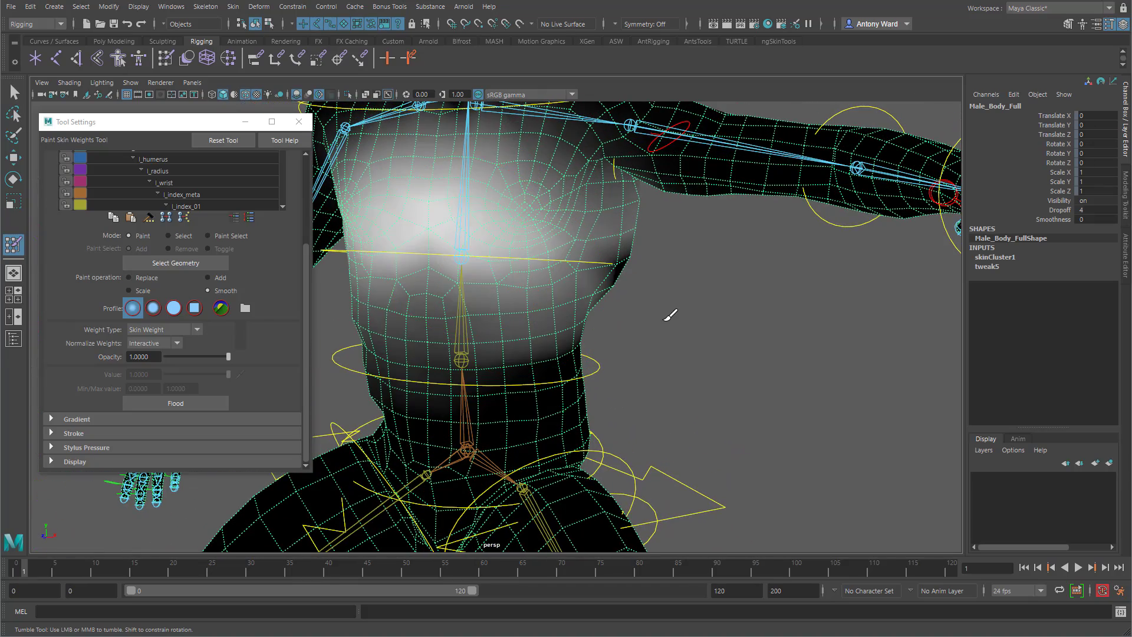
click(214, 278)
alt+drag(531, 295, 560, 286)
mouse_move(581, 237)
alt+mouse_down()
mouse_move(466, 246)
mouse_move(511, 248)
alt+mouse_up()
key(ctrl+z)
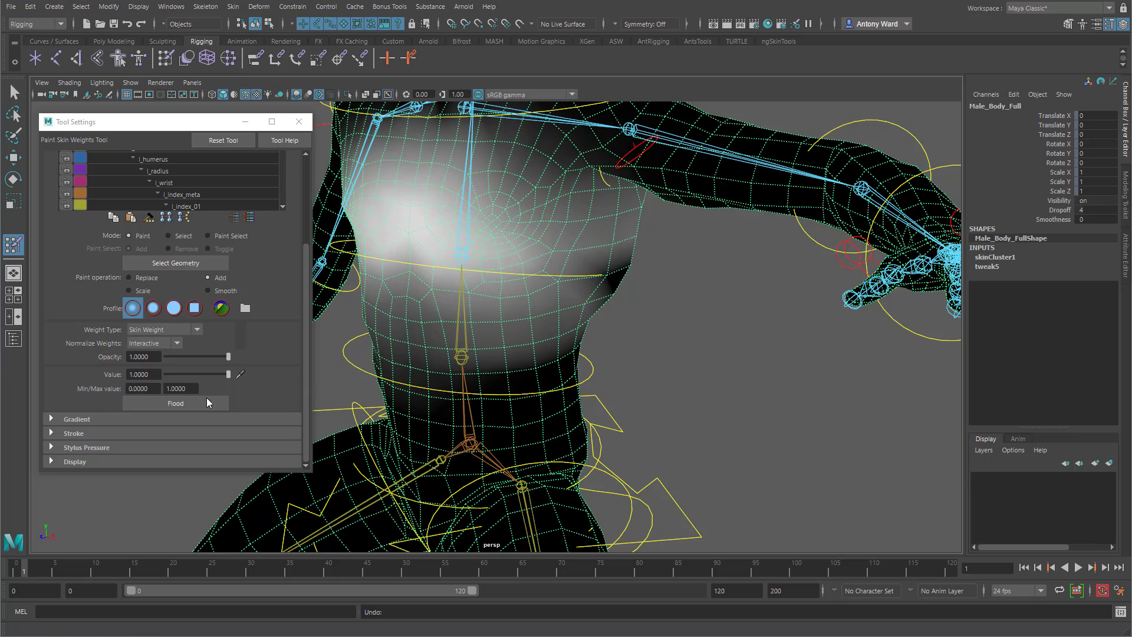
click(172, 357)
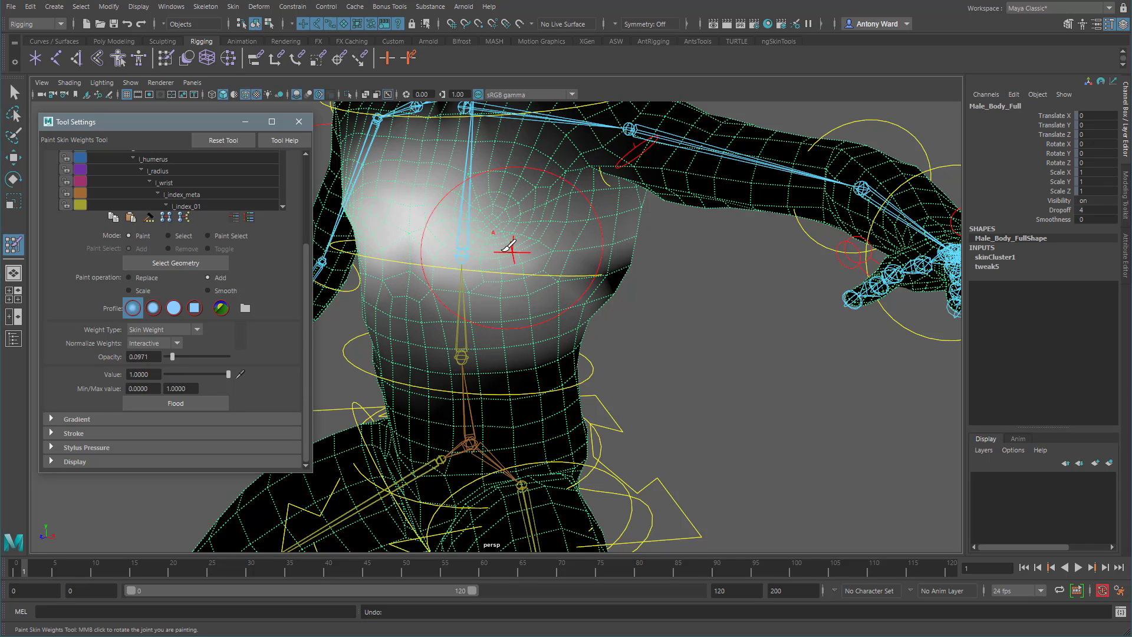
mouse_move(531, 235)
mouse_down()
mouse_move(506, 222)
mouse_move(506, 245)
mouse_move(613, 245)
mouse_move(505, 240)
mouse_move(586, 243)
mouse_move(530, 215)
mouse_move(602, 241)
mouse_move(576, 253)
mouse_move(434, 250)
mouse_move(459, 254)
mouse_move(432, 260)
mouse_move(441, 225)
mouse_move(407, 188)
mouse_move(424, 224)
mouse_up()
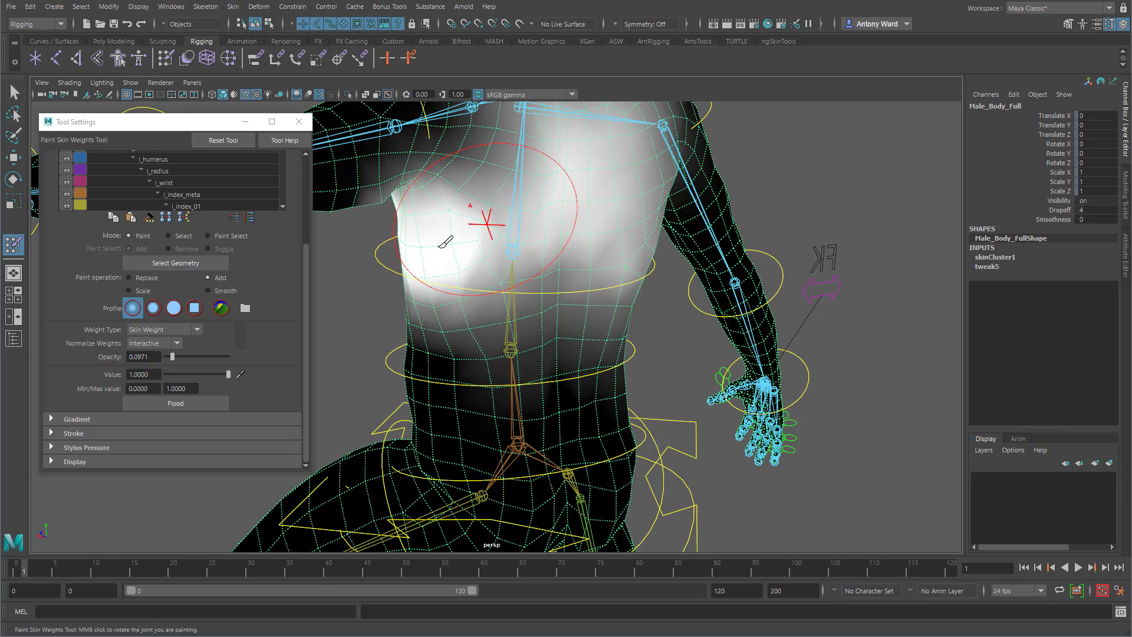
- Add more chest spine joint weight over the upper back and left side of the ribcage using a smaller brush
mouse_move(581, 190)
alt+mouse_down()
mouse_move(443, 236)
mouse_move(443, 180)
mouse_move(404, 212)
mouse_move(430, 193)
alt+mouse_up()
alt+middle_drag(479, 192, 522, 279)
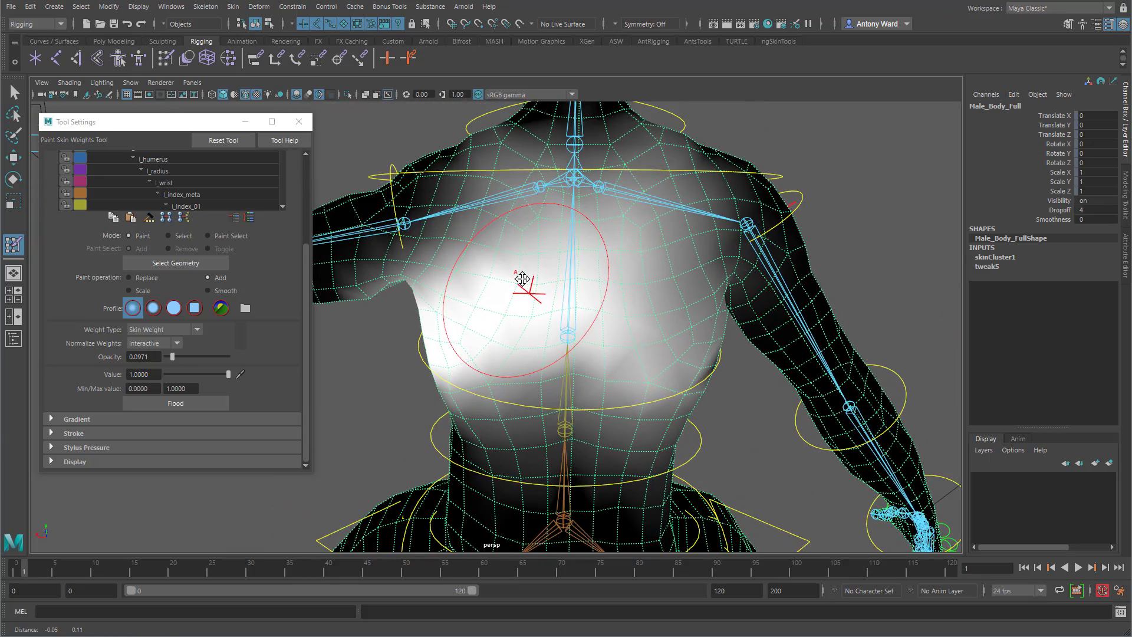
alt+drag(522, 279, 485, 295)
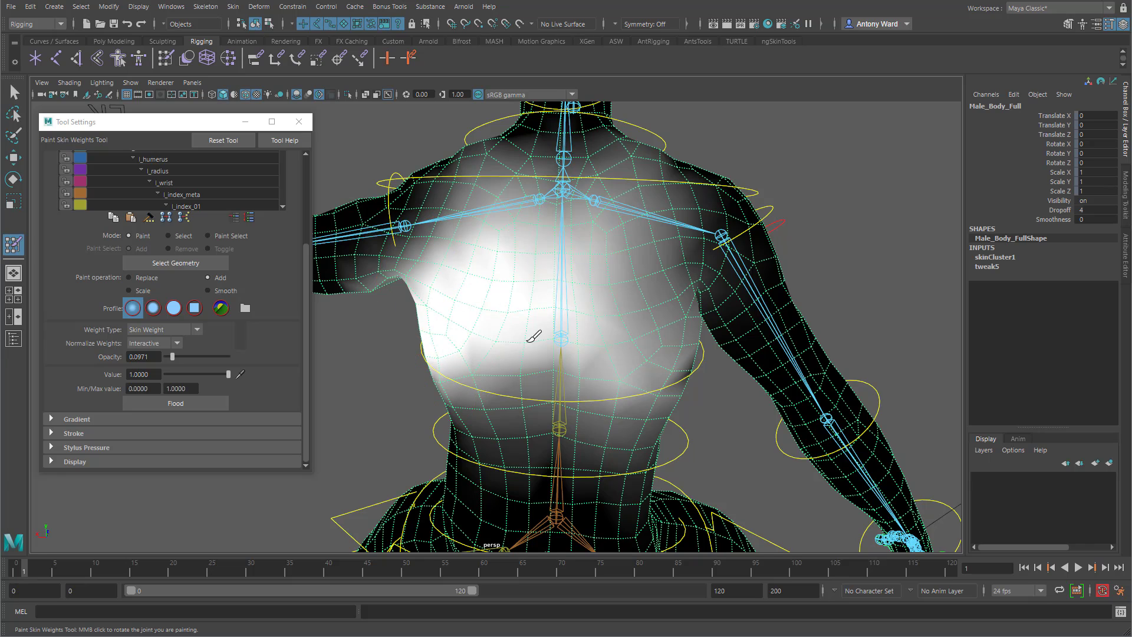
mouse_move(529, 313)
alt+mouse_down()
mouse_move(460, 326)
mouse_move(474, 306)
alt+mouse_up()
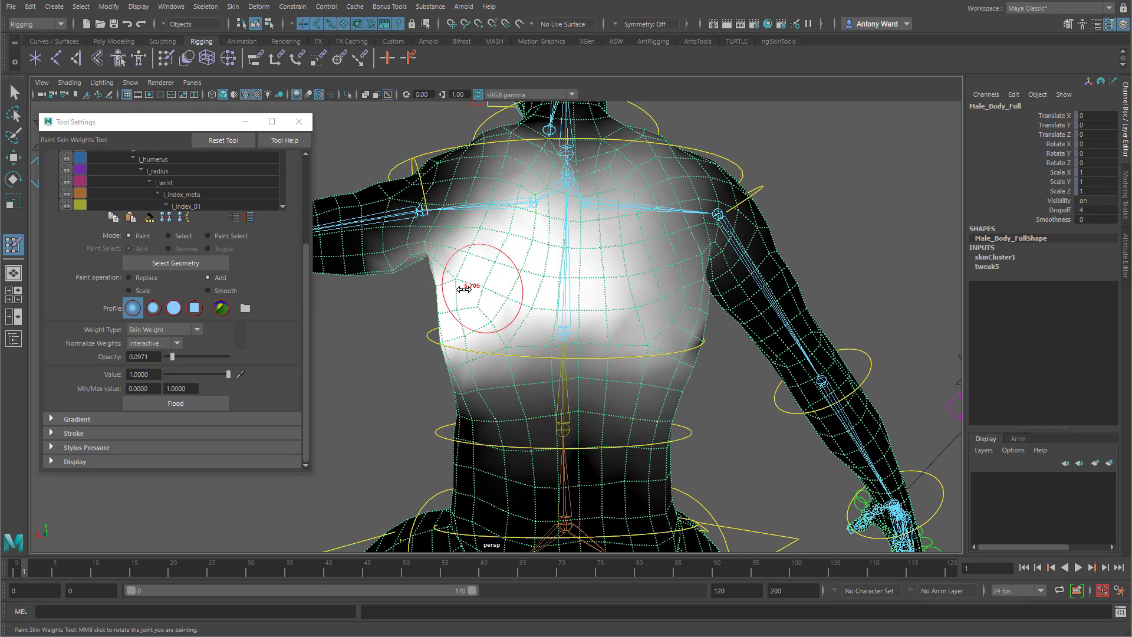
mouse_move(431, 292)
alt+mouse_down()
mouse_move(422, 318)
mouse_move(546, 306)
mouse_move(596, 280)
mouse_move(531, 309)
mouse_move(538, 316)
mouse_move(529, 276)
alt+mouse_up()
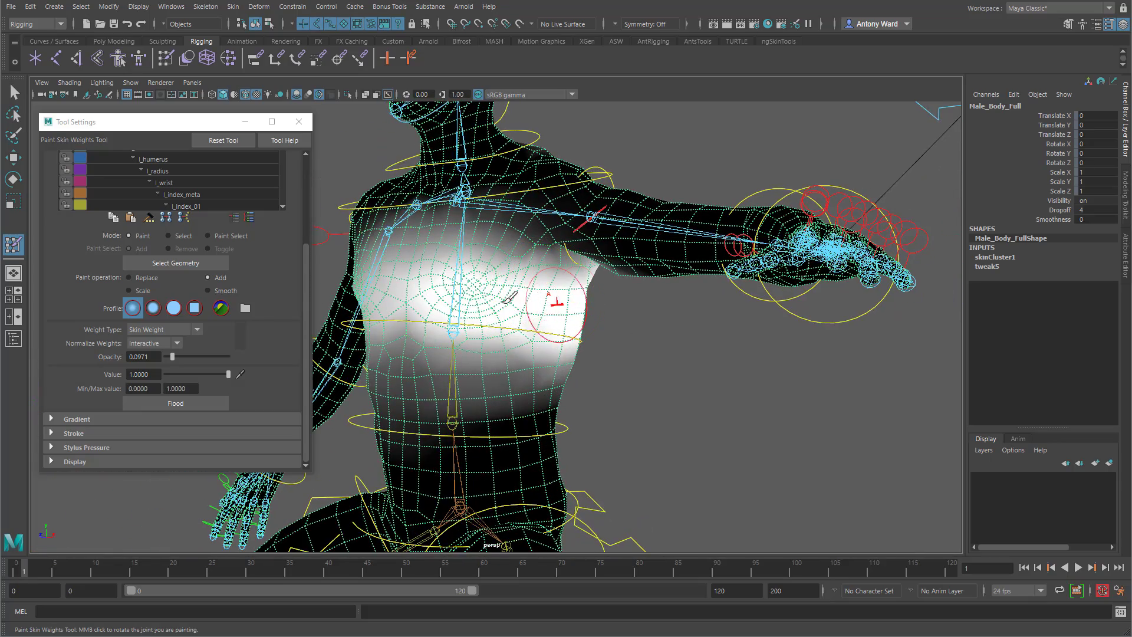
mouse_move(599, 321)
alt+mouse_down()
mouse_move(543, 303)
mouse_move(613, 286)
mouse_move(413, 342)
alt+mouse_up()
- Smooth the edges of the chest spine joint's weights around the ribcage at opacity 0.0971
click(222, 291)
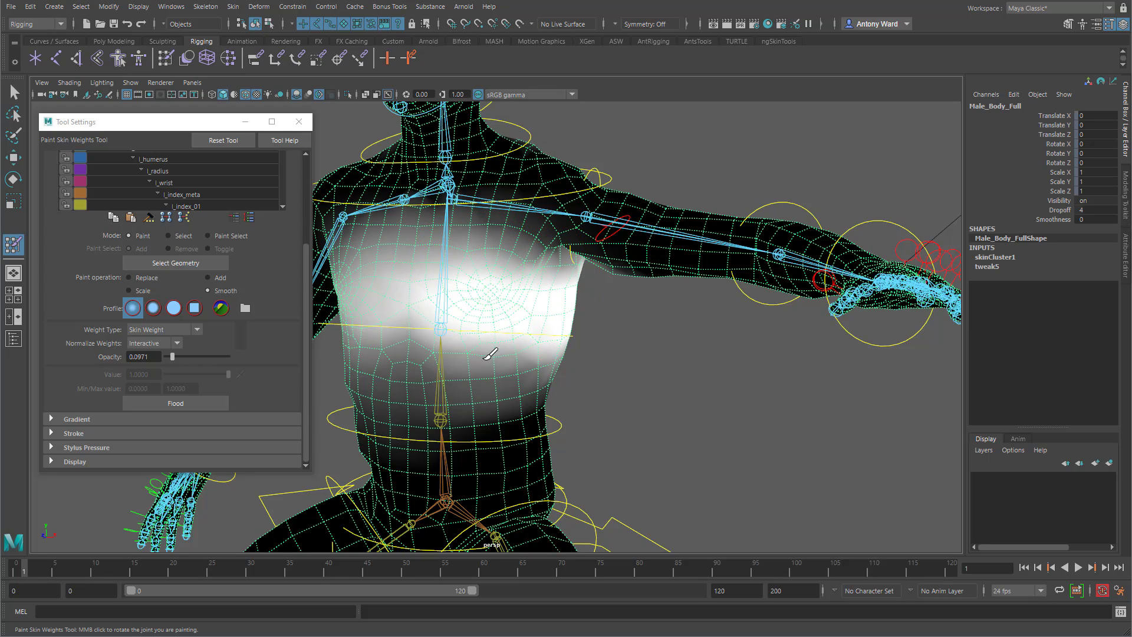
alt+drag(624, 398, 609, 391)
alt+right_drag(609, 392, 513, 387)
alt+middle_drag(513, 387, 557, 333)
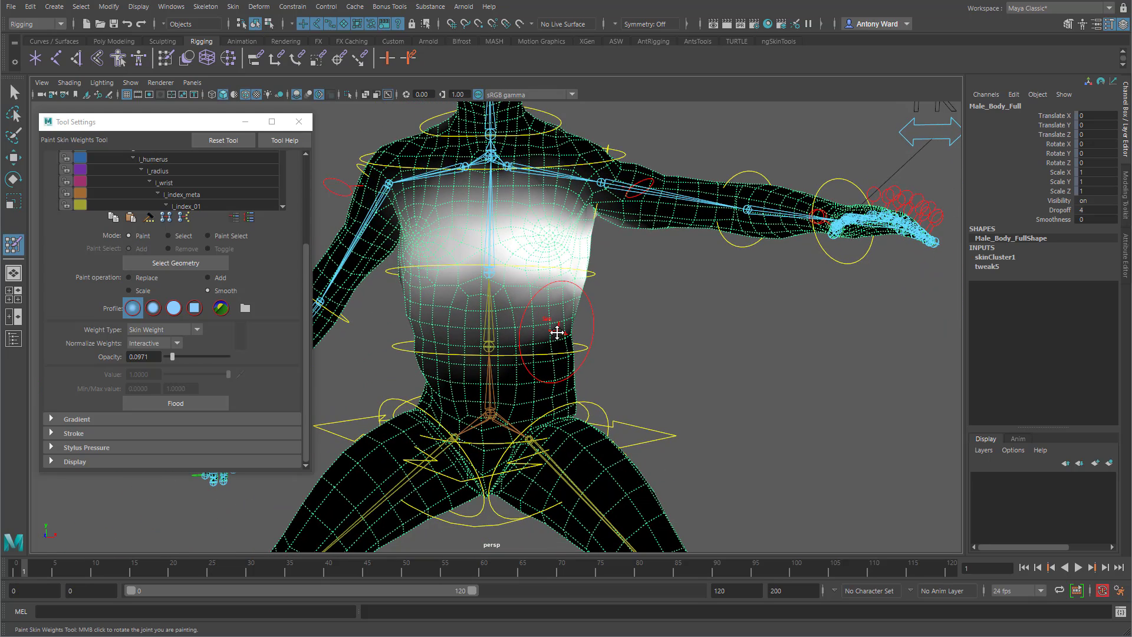
alt+drag(602, 285, 593, 397)
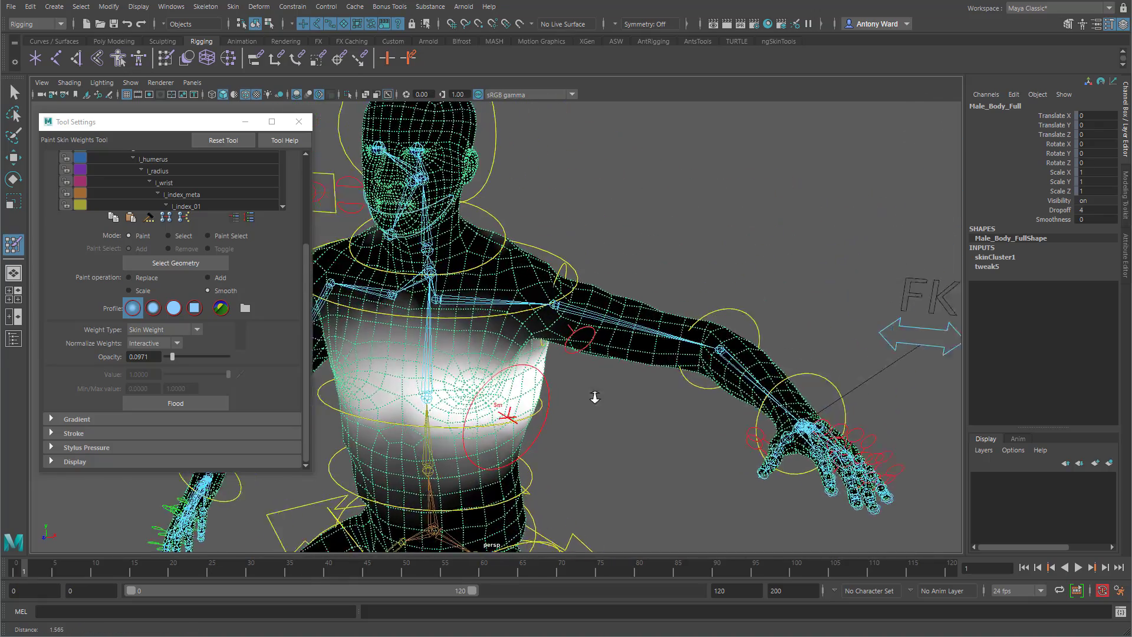
- Raise the left shoulder with the left clavicle control to test the chest and armpit deformation
scroll(594, 377, up, 5)
key(w)
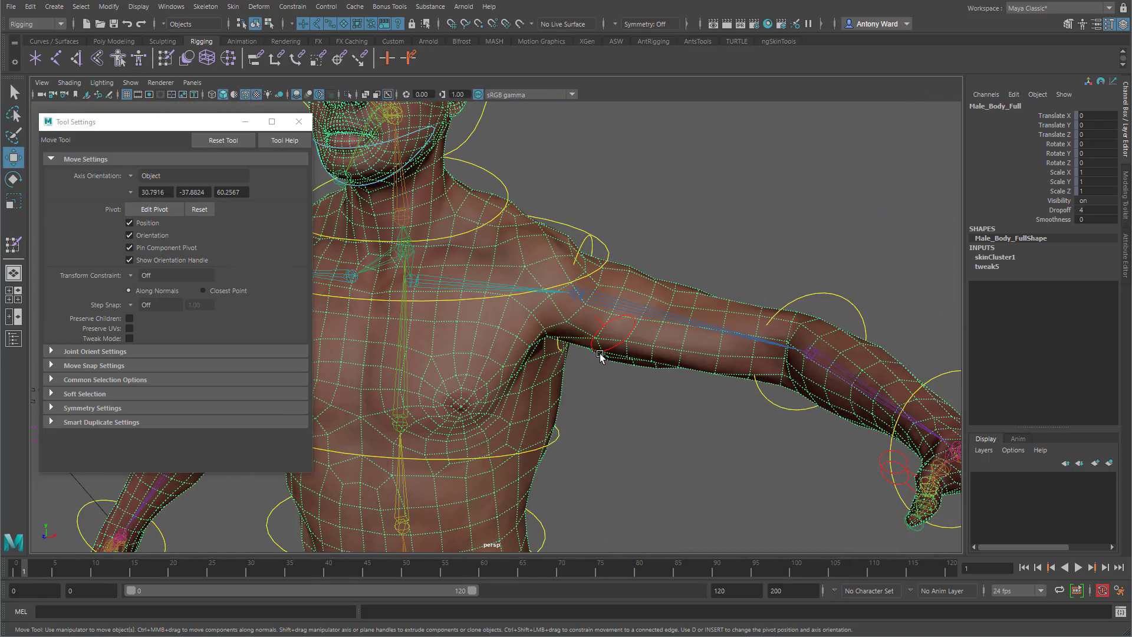
click(600, 347)
key(e)
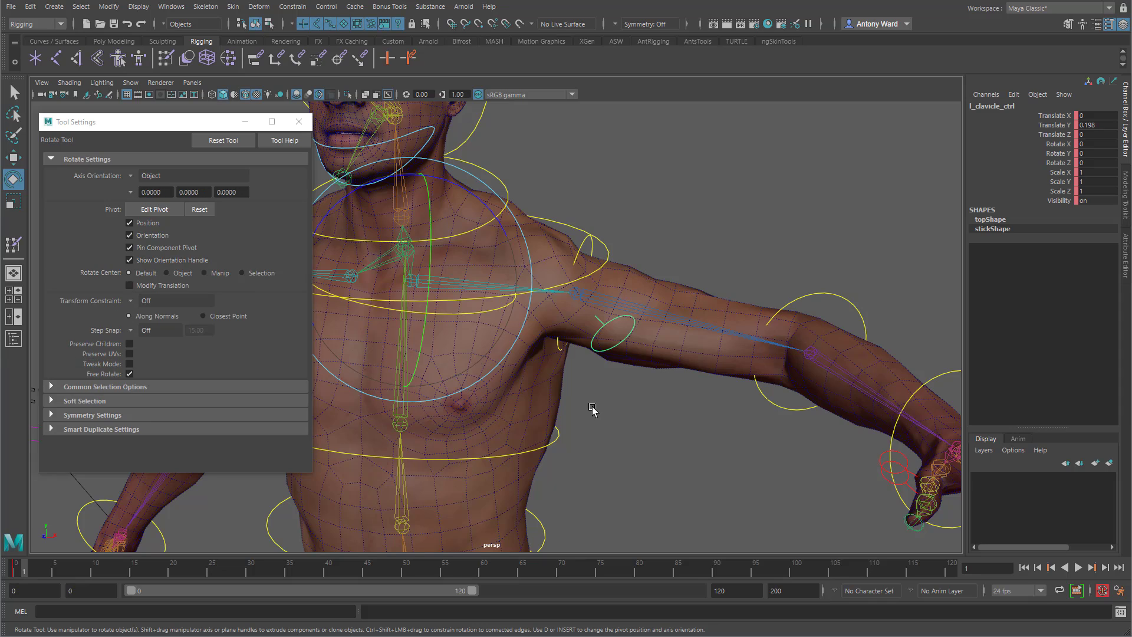
alt+drag(574, 349, 375, 193)
- Resume weight painting on the body and replace the left clavicle's weights across the lower ribcage with value 0 at opacity 1.0
click(715, 274)
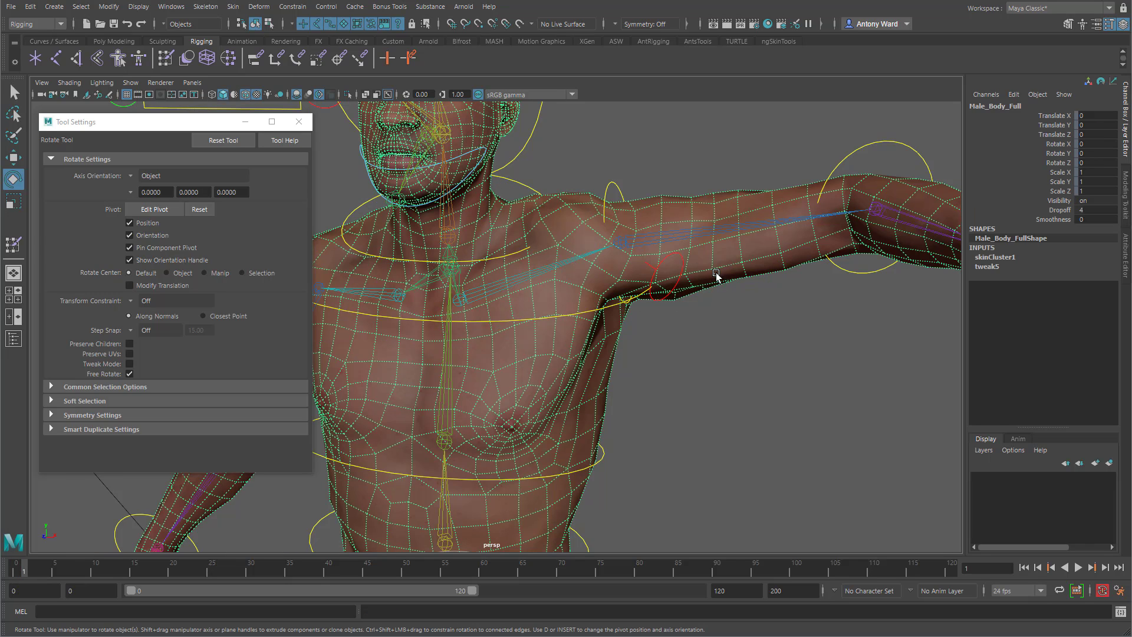
click(17, 254)
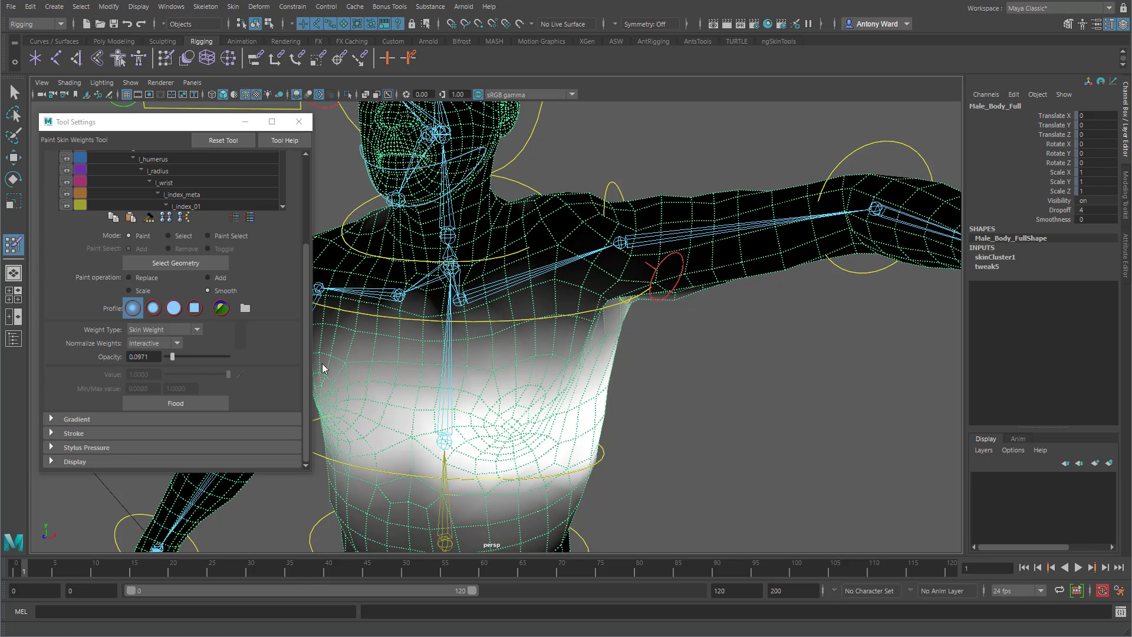
right_drag(474, 297, 476, 264)
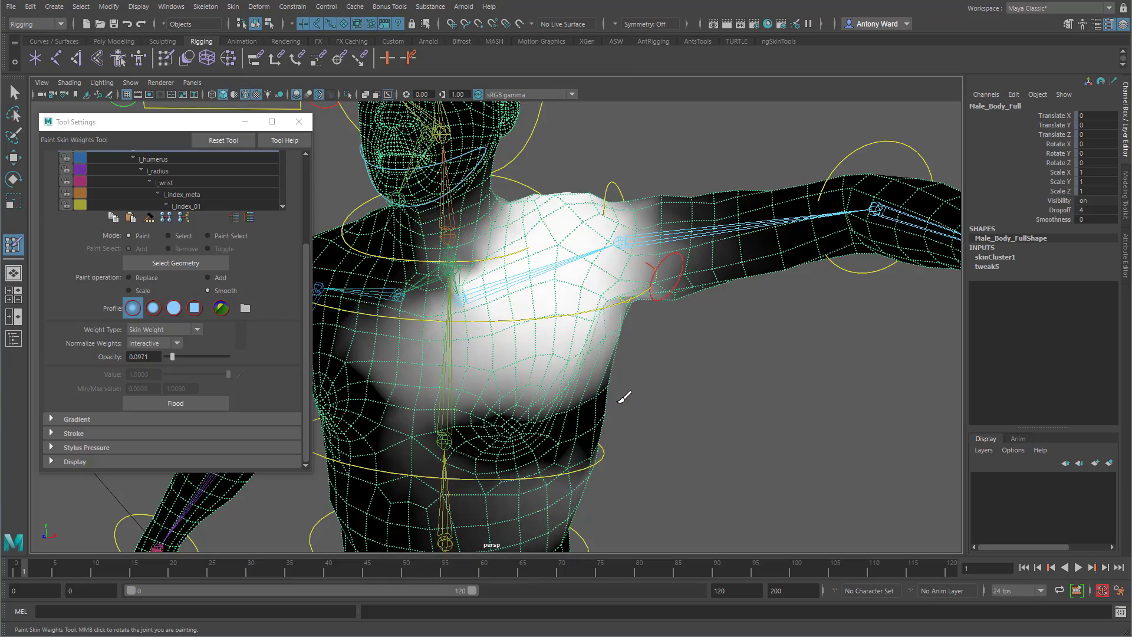
alt+drag(624, 397, 596, 385)
alt+right_drag(685, 422, 603, 394)
alt+middle_drag(603, 394, 631, 328)
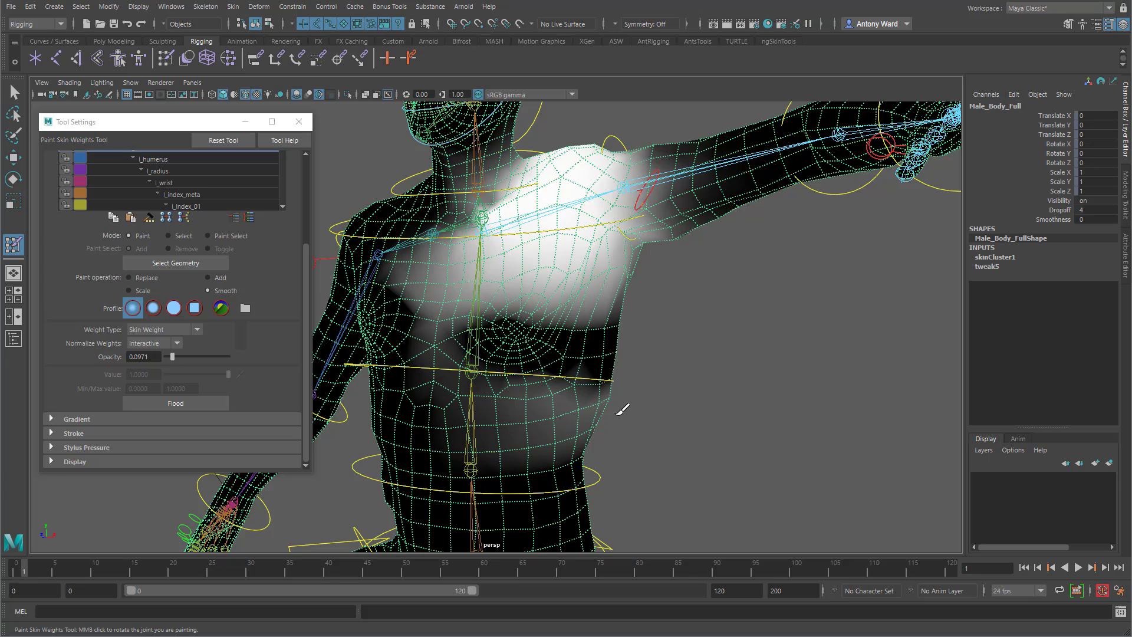
click(145, 277)
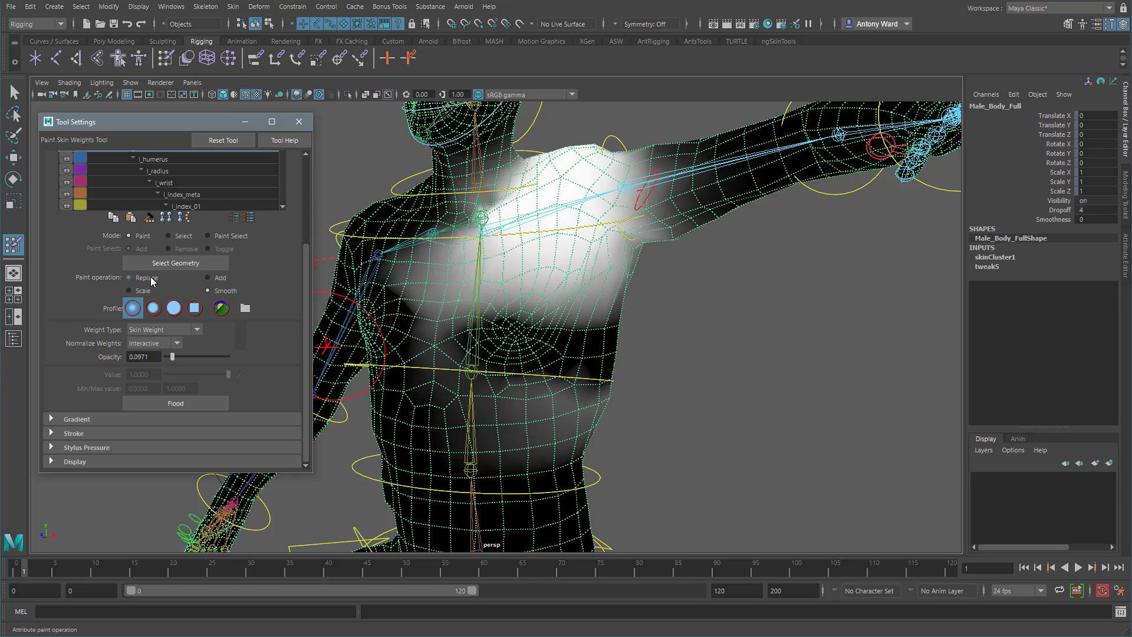
click(165, 374)
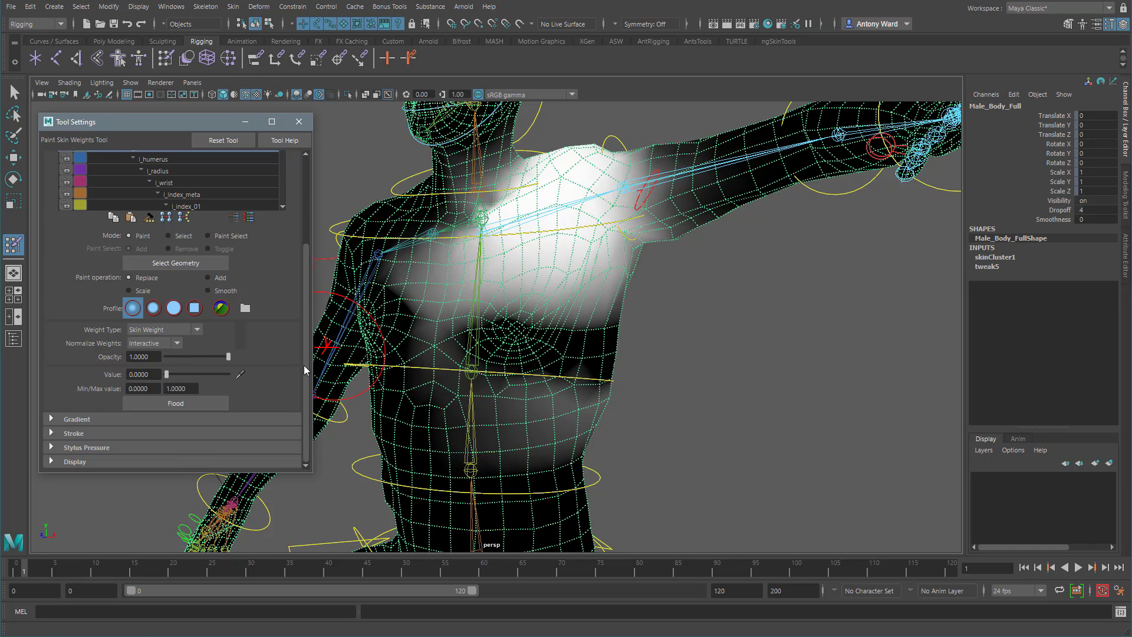
alt+drag(669, 395, 631, 399)
mouse_move(407, 351)
mouse_down()
mouse_move(472, 411)
mouse_move(573, 393)
mouse_up()
mouse_move(487, 450)
alt+mouse_down()
mouse_move(553, 450)
mouse_move(358, 398)
mouse_move(376, 405)
mouse_move(390, 393)
alt+mouse_up()
- Smooth the left clavicle weights over the shoulder blade, side and chest with the soft brush profile at opacity 1.0
click(208, 290)
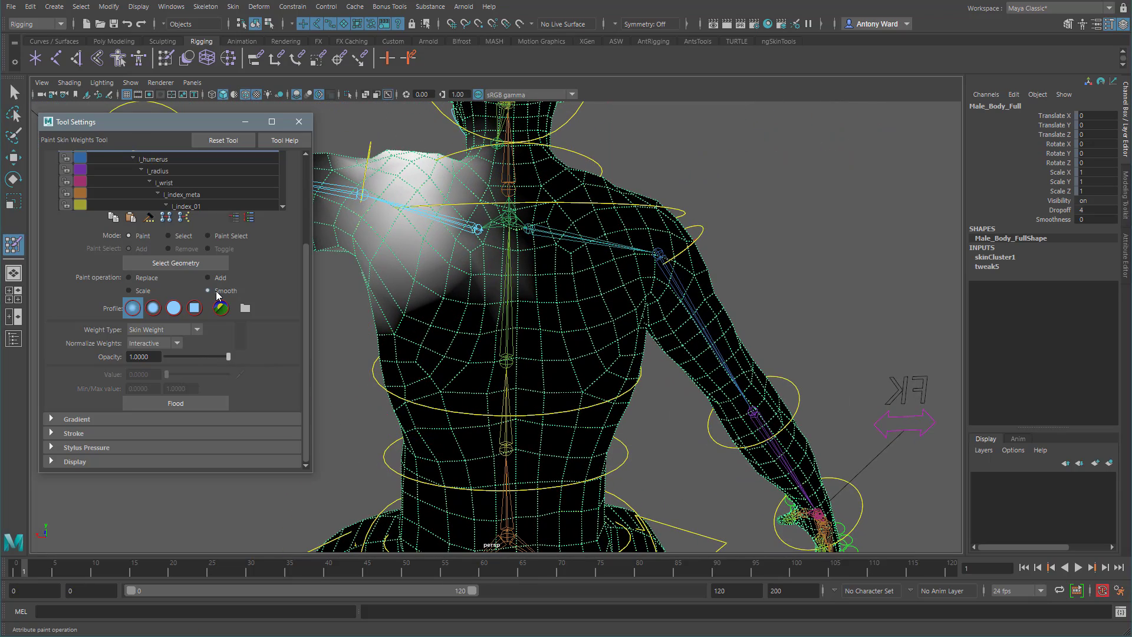
click(155, 309)
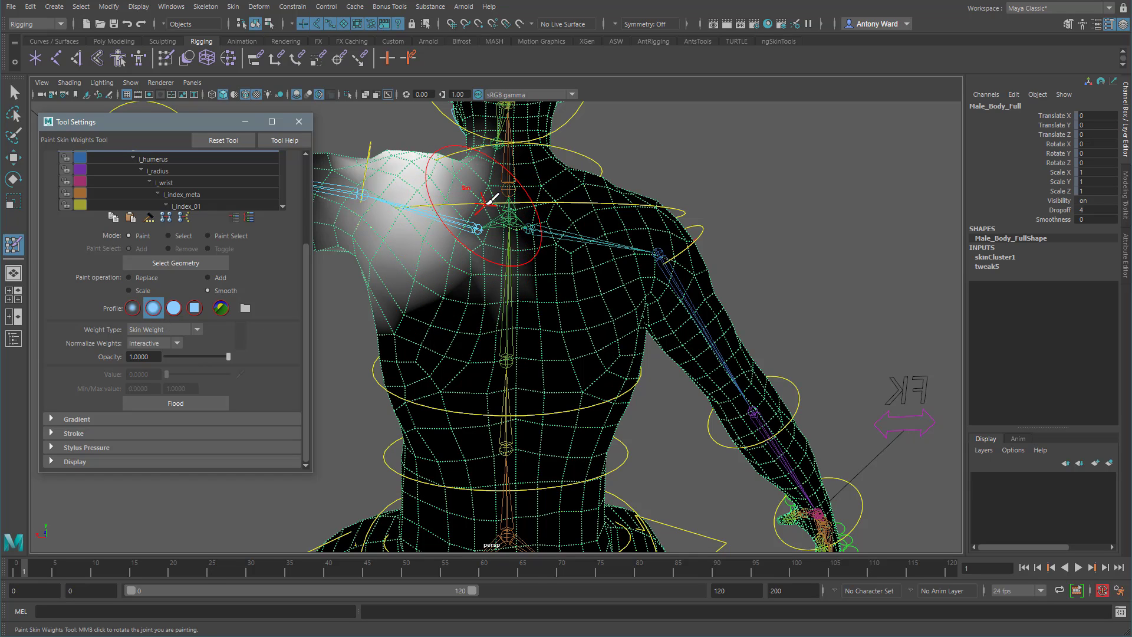
mouse_move(445, 290)
mouse_down()
mouse_move(480, 261)
mouse_move(391, 298)
mouse_move(392, 320)
mouse_move(505, 306)
mouse_up()
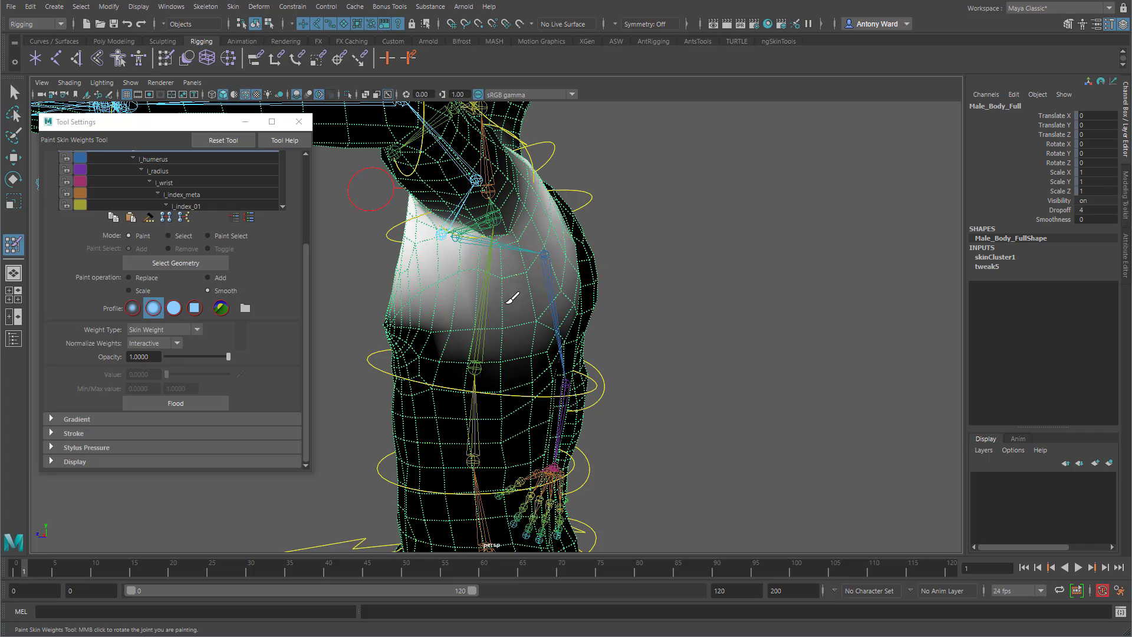
alt+drag(436, 290, 556, 283)
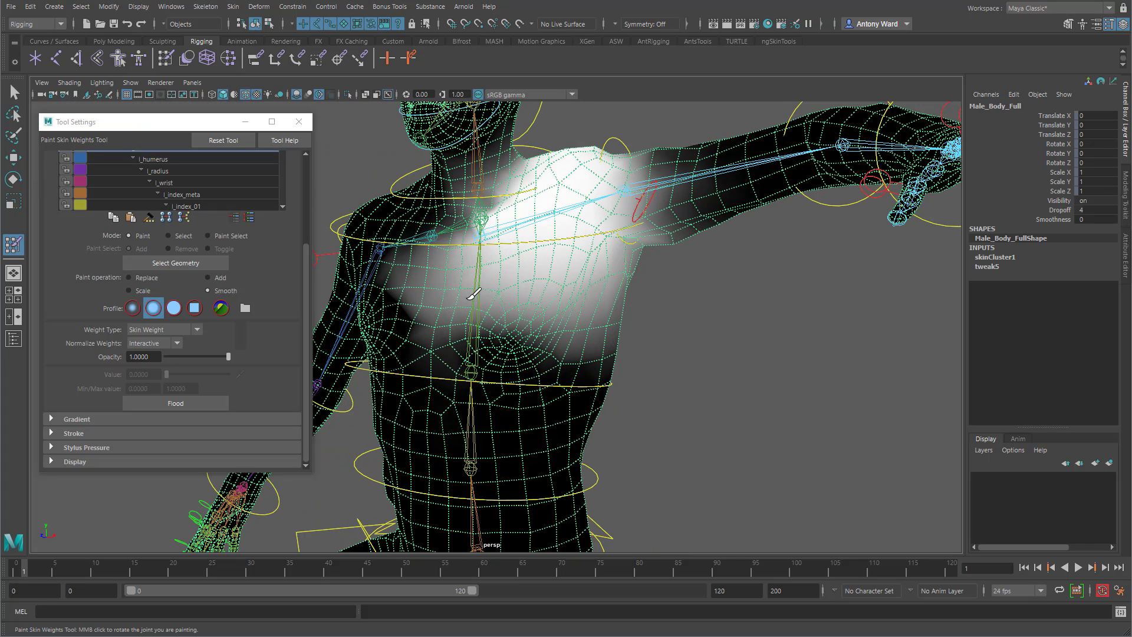
alt+middle_drag(482, 239, 469, 372)
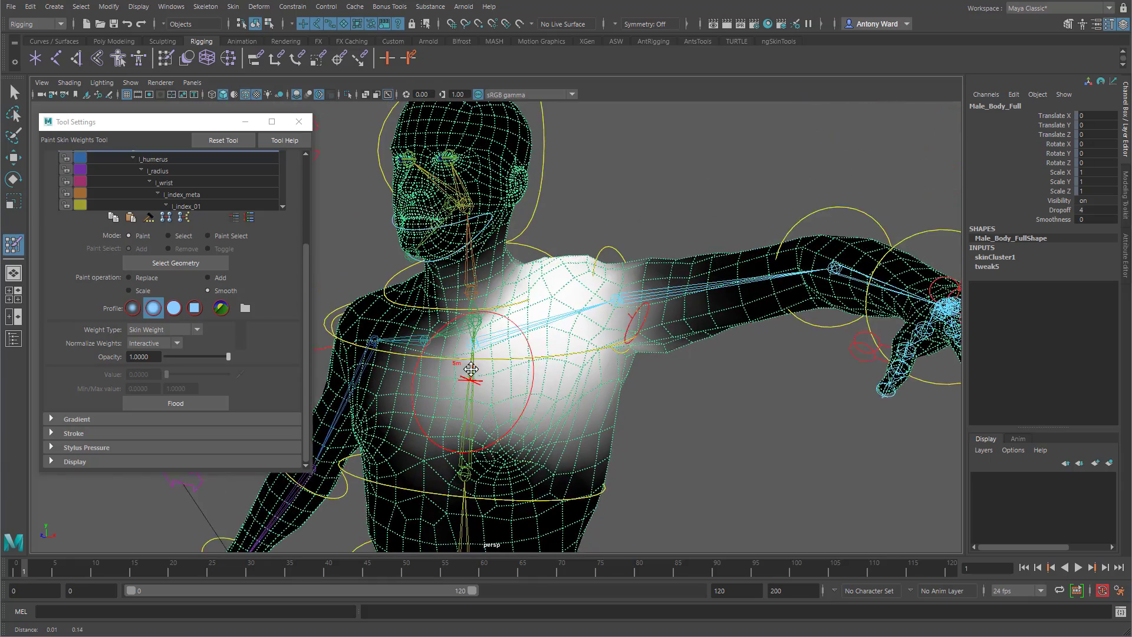
alt+right_drag(470, 371, 491, 345)
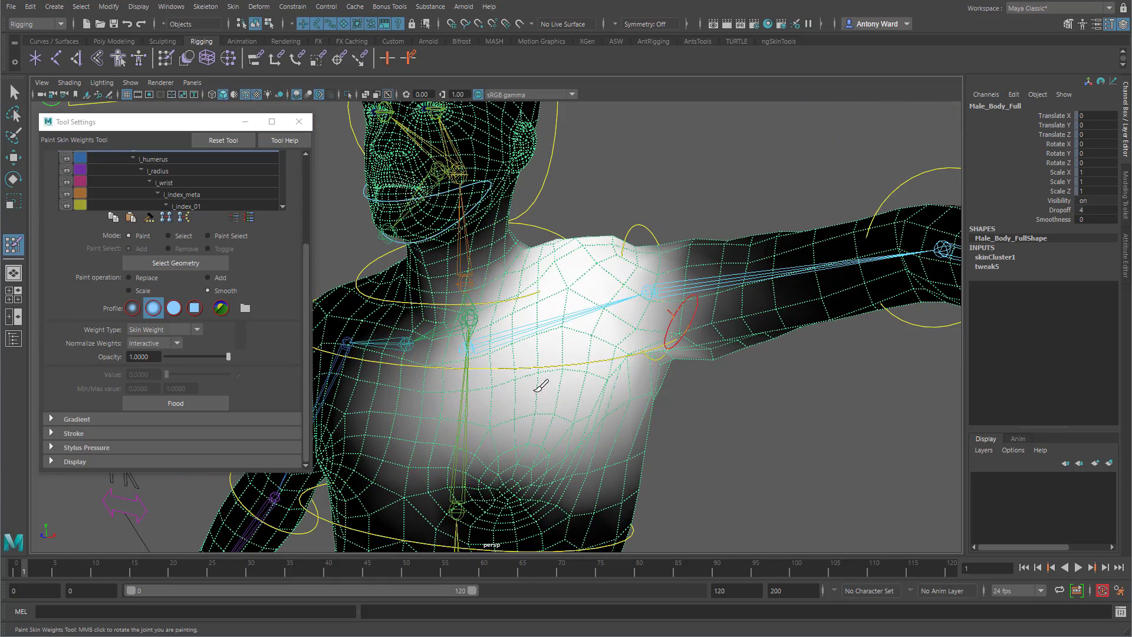
mouse_move(607, 404)
alt+mouse_down()
mouse_move(386, 392)
mouse_move(450, 374)
alt+mouse_up()
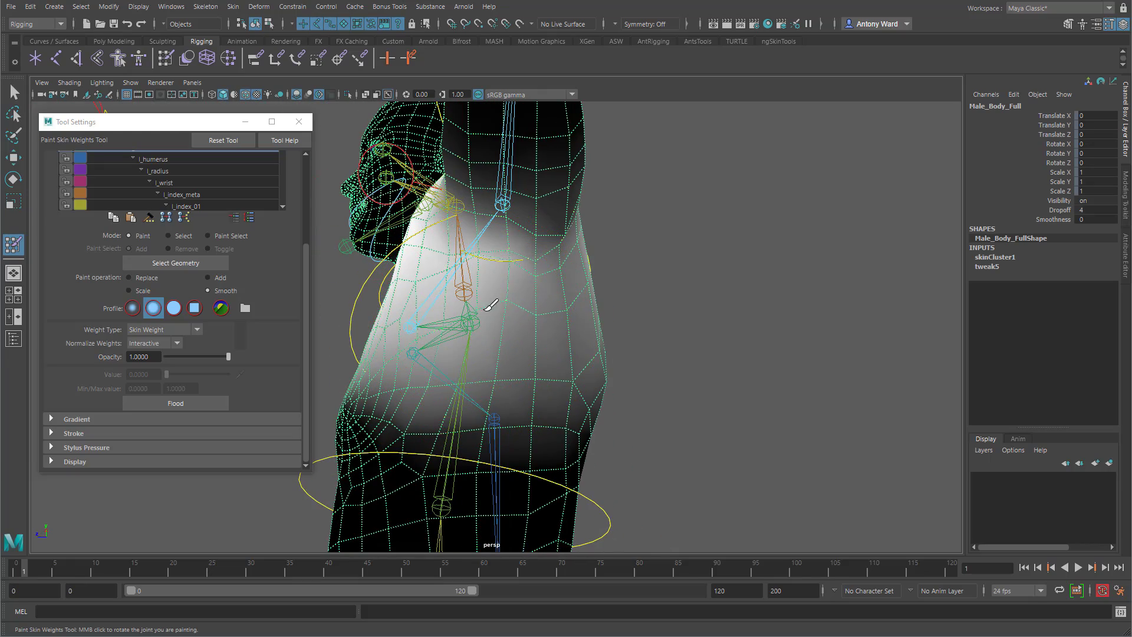
alt+drag(571, 337, 692, 384)
alt+drag(611, 303, 594, 314)
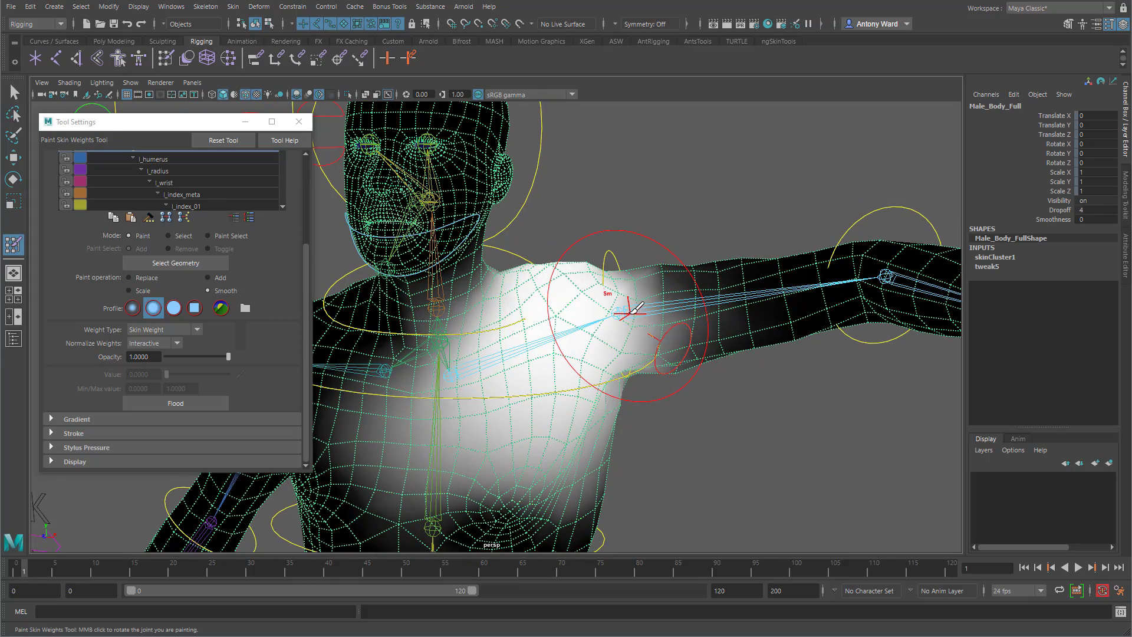
- Pick the left humerus influence and replace its stray weights on the middle of the back with value 0 at opacity 1.0
right_drag(629, 313, 632, 286)
alt+middle_drag(620, 379, 566, 372)
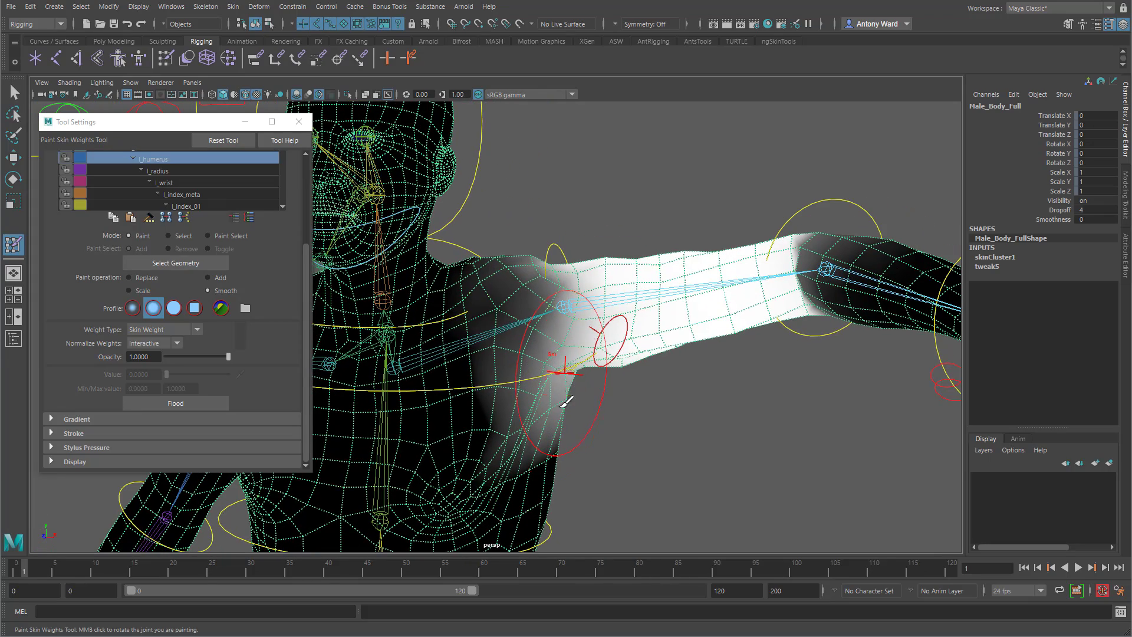
alt+drag(565, 403, 408, 390)
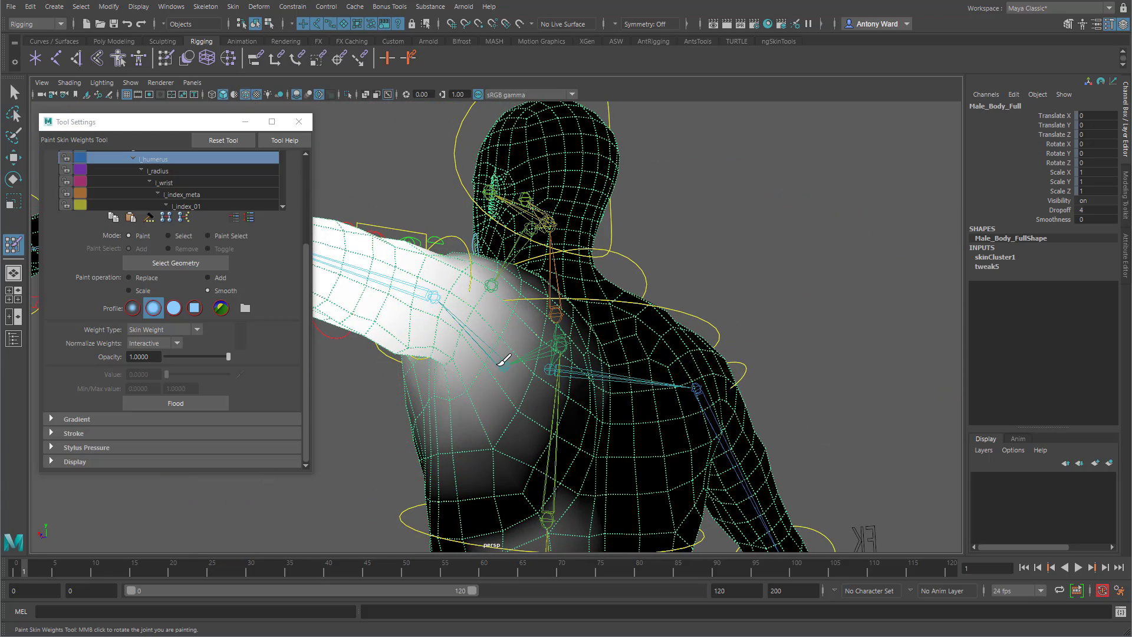
mouse_move(504, 361)
alt+mouse_down()
mouse_move(583, 260)
mouse_move(543, 352)
alt+mouse_up()
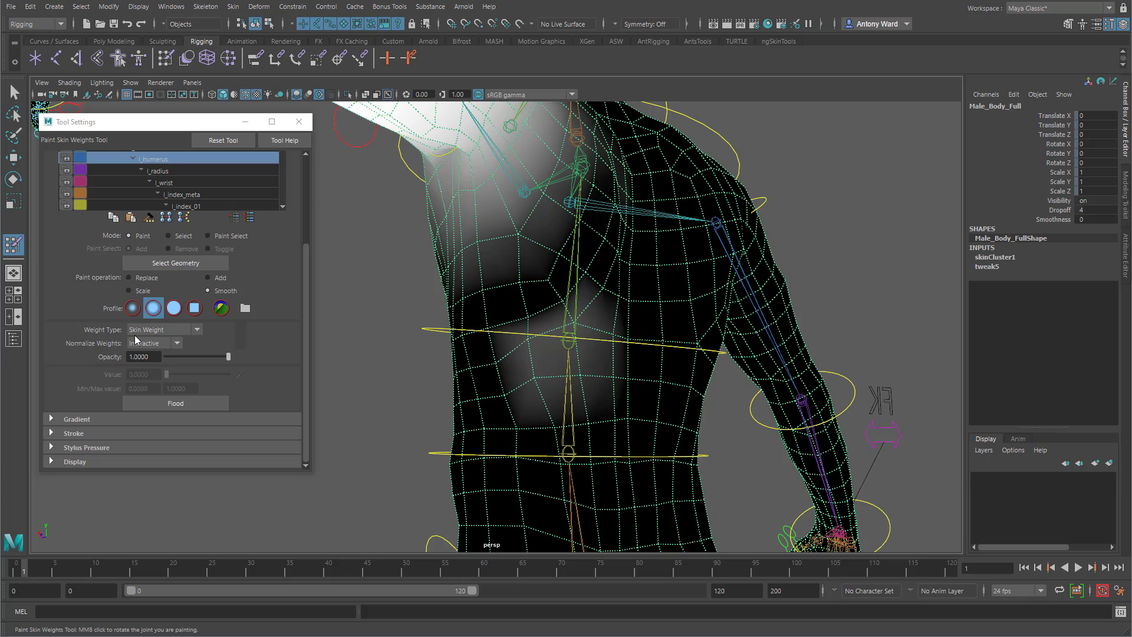
click(141, 279)
mouse_move(572, 358)
mouse_down()
mouse_move(476, 380)
mouse_move(468, 327)
mouse_move(614, 275)
mouse_move(640, 398)
mouse_up()
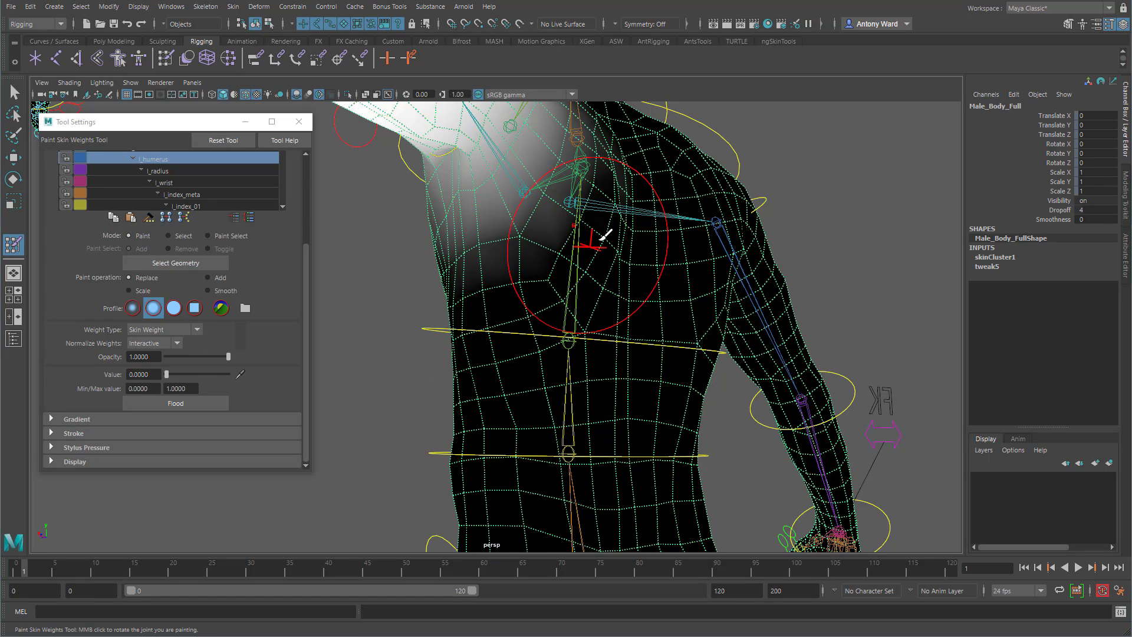
- Add left humerus weight around the shoulder joint with the Gaussian brush at value 1.0 and opacity 0.0583
mouse_move(429, 283)
alt+mouse_down()
mouse_move(465, 330)
mouse_move(579, 342)
mouse_move(475, 237)
mouse_move(462, 380)
mouse_move(501, 378)
mouse_move(475, 425)
mouse_move(401, 377)
alt+mouse_up()
click(216, 281)
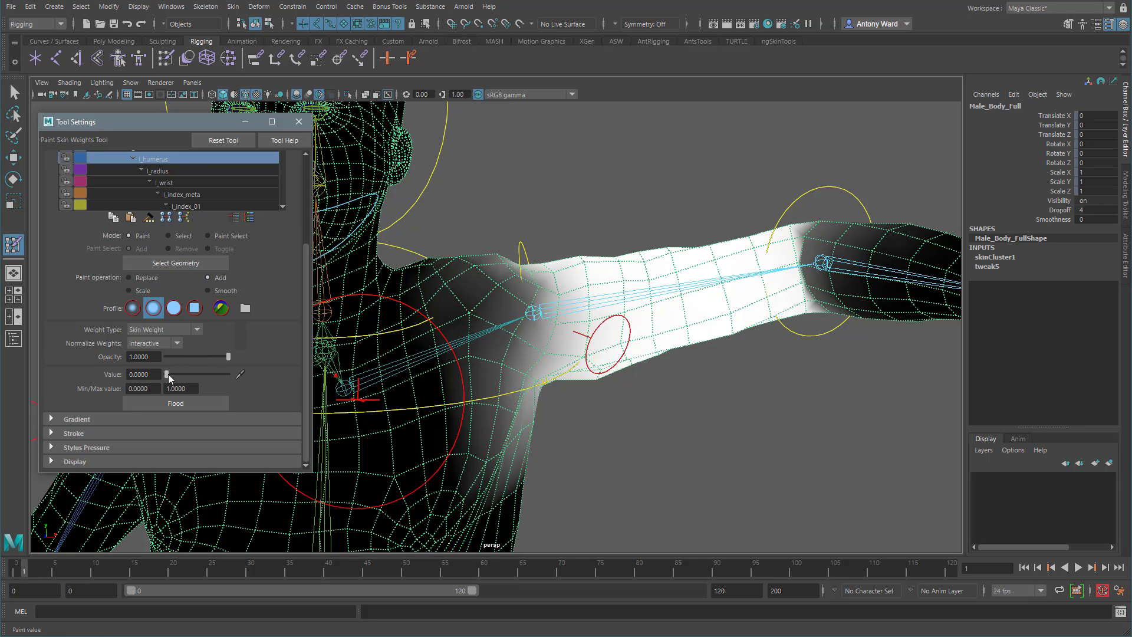
drag(167, 373, 230, 373)
click(169, 356)
mouse_move(436, 336)
alt+mouse_down()
mouse_move(561, 321)
mouse_move(546, 293)
mouse_move(521, 294)
alt+mouse_up()
click(132, 308)
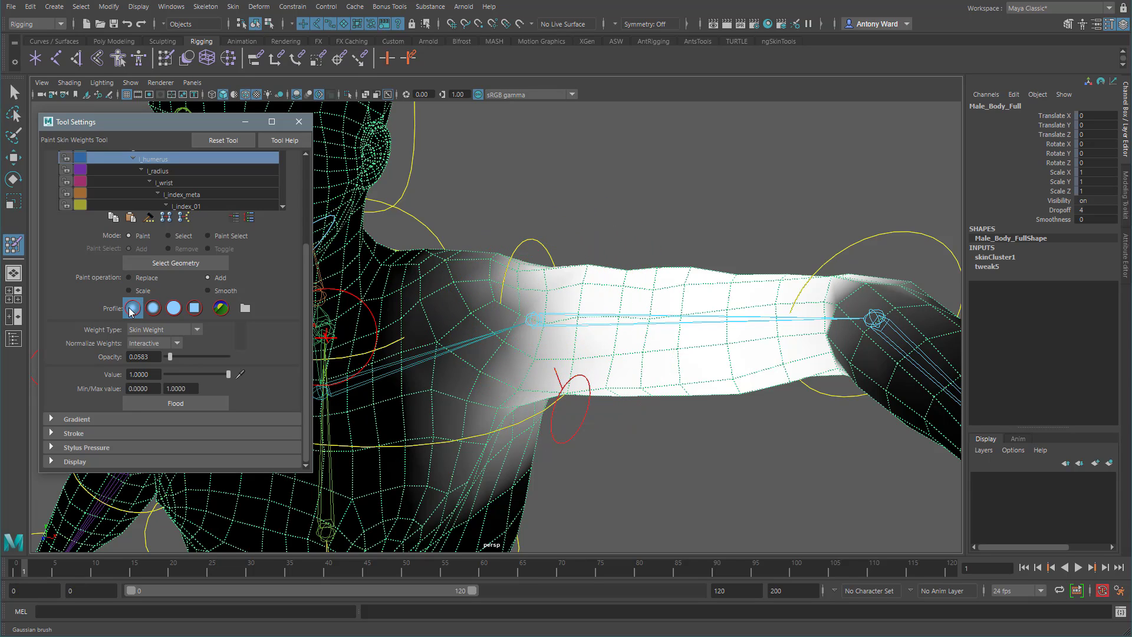
click(547, 298)
mouse_move(533, 305)
mouse_down()
mouse_move(548, 310)
mouse_move(539, 330)
mouse_up()
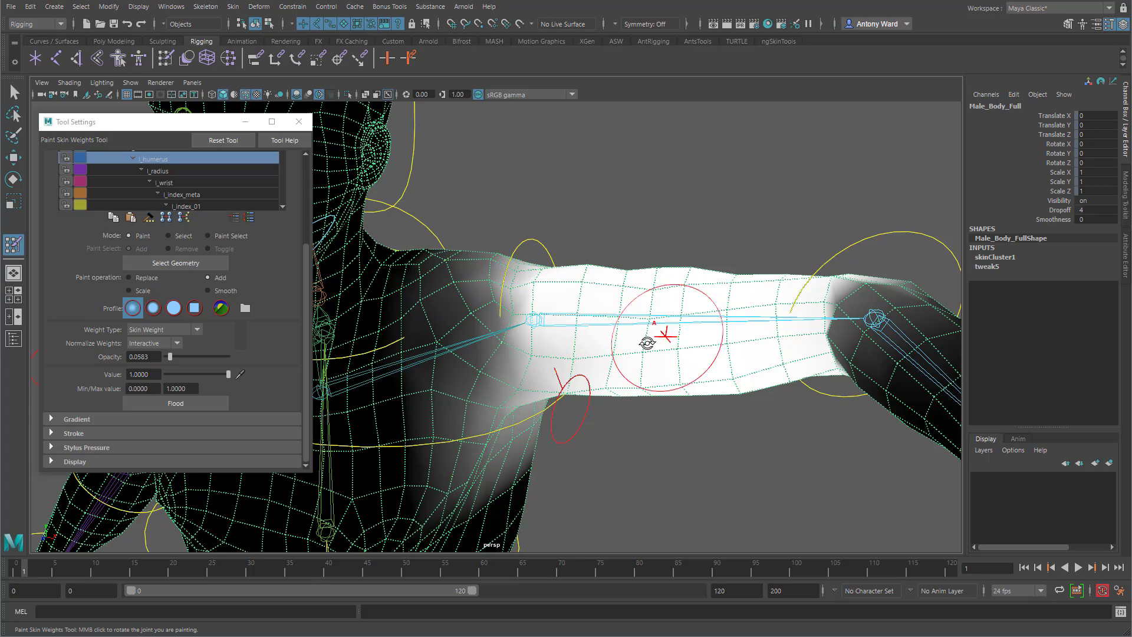
- Rotate the left humerus FK control up and down to test the shoulder and armpit deformation, leaving the arm lowered outward from the body
mouse_move(662, 336)
alt+mouse_down()
mouse_move(463, 349)
mouse_move(465, 286)
alt+mouse_up()
mouse_move(450, 336)
alt+mouse_down()
mouse_move(435, 346)
mouse_move(425, 273)
mouse_move(501, 303)
mouse_move(581, 307)
alt+mouse_up()
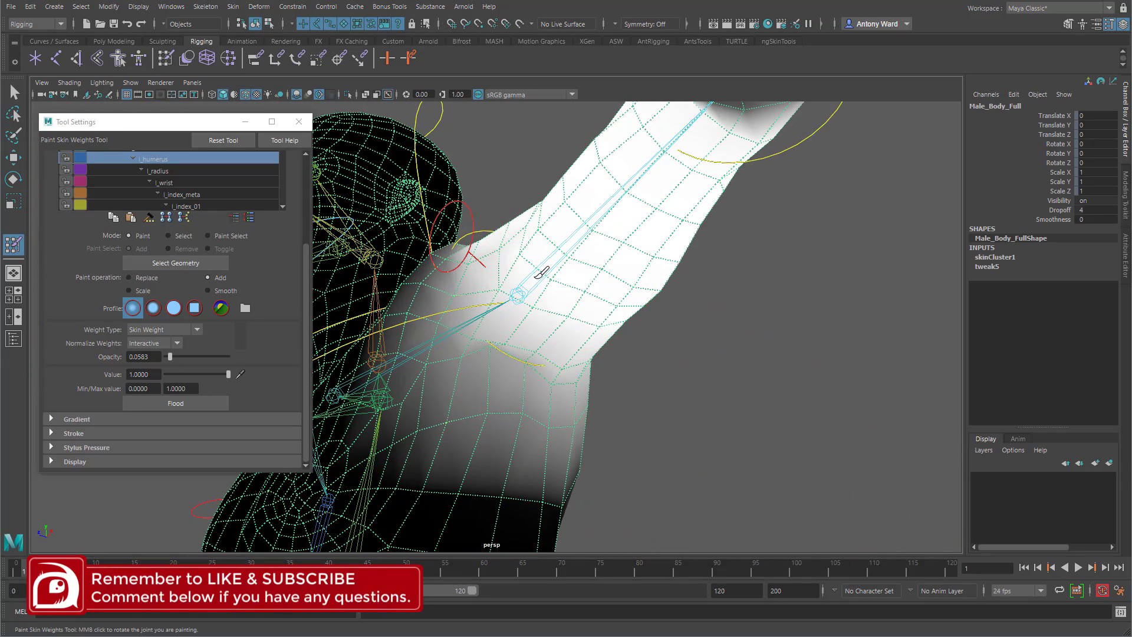
mouse_move(548, 258)
alt+mouse_down()
mouse_move(606, 316)
mouse_move(636, 263)
alt+mouse_up()
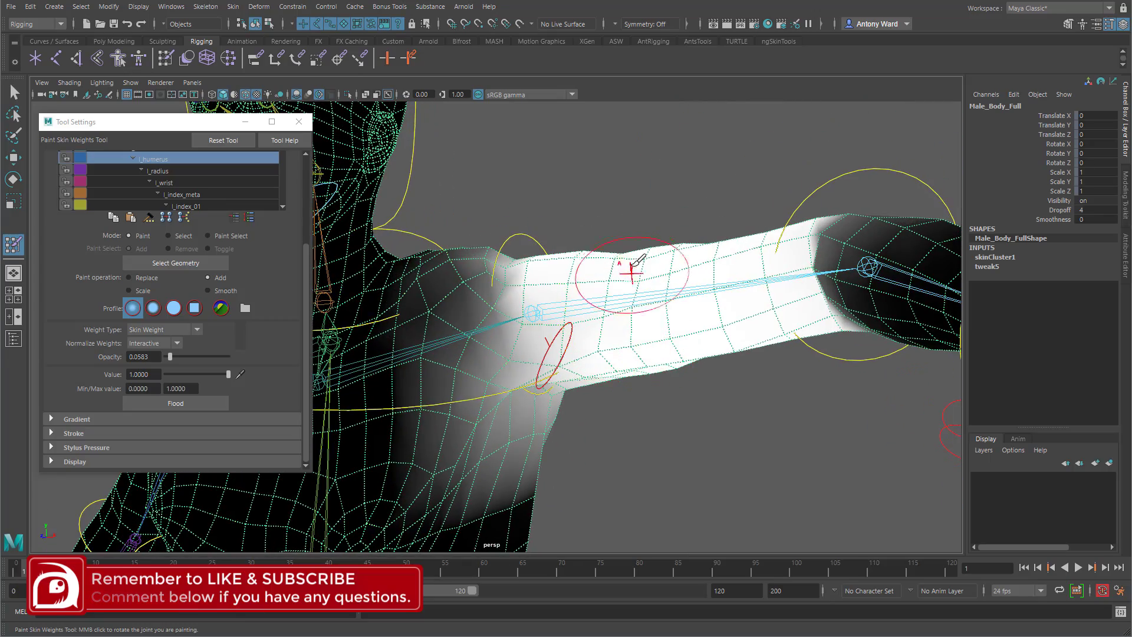
alt+drag(691, 325, 599, 286)
alt+drag(721, 343, 716, 373)
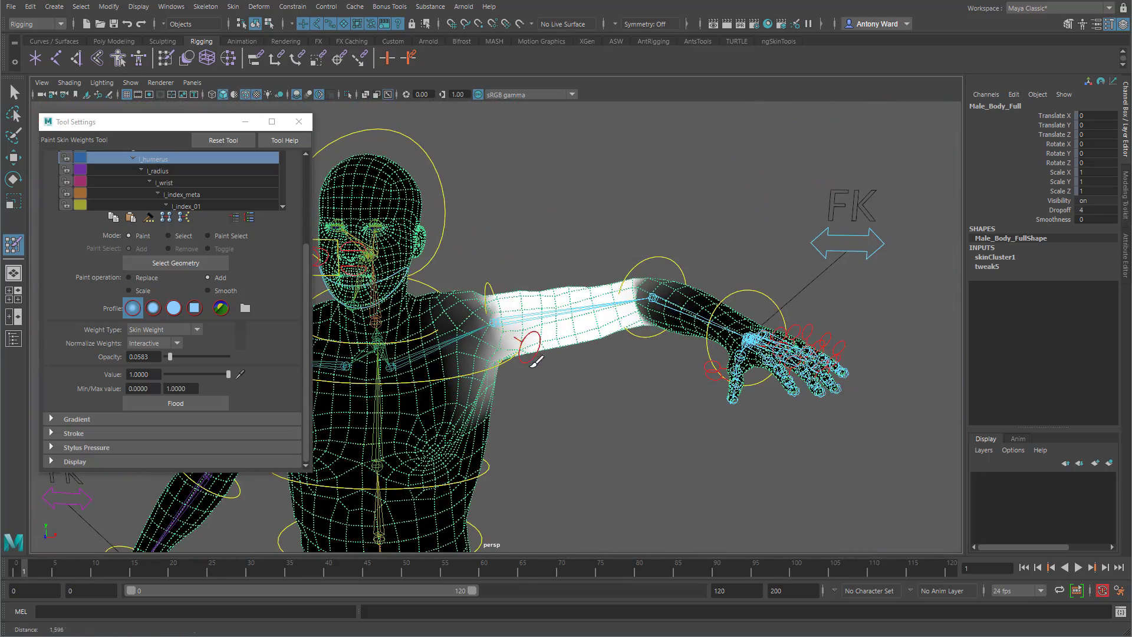
key(e)
click(487, 260)
drag(535, 304, 583, 371)
alt+right_drag(584, 372, 599, 367)
alt+drag(599, 367, 587, 322)
drag(590, 283, 567, 102)
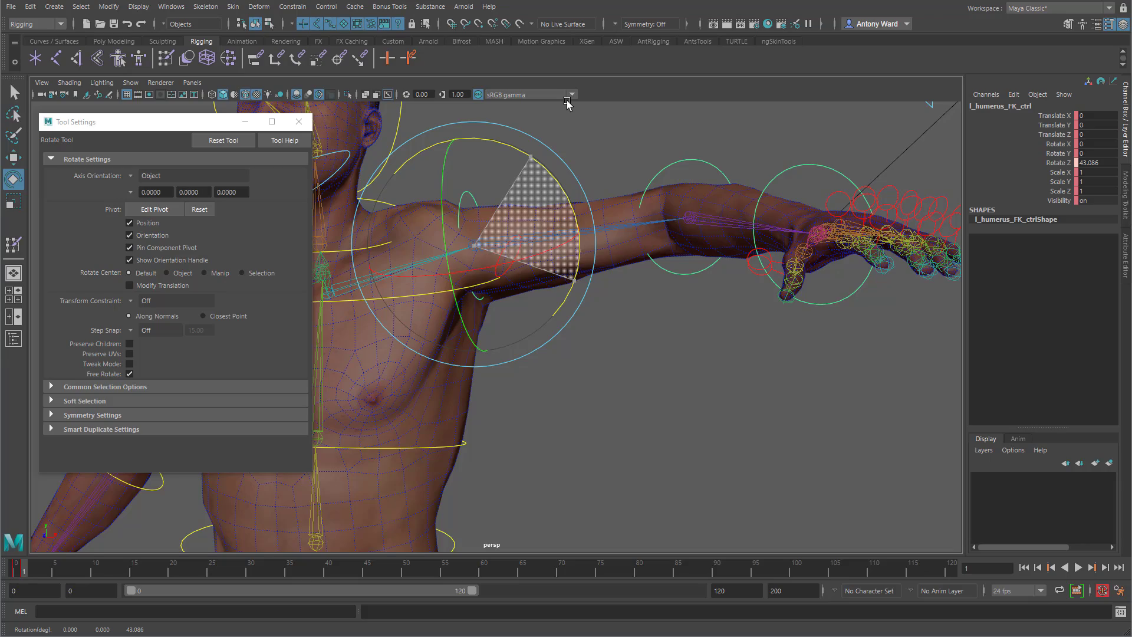
mouse_move(567, 103)
mouse_down()
mouse_move(588, 252)
mouse_move(576, 285)
mouse_move(556, 107)
mouse_move(576, 273)
mouse_move(565, 235)
mouse_up()
- Resume weight painting on the body and display the chest spine, left clavicle and left humerus weights in turn
click(470, 393)
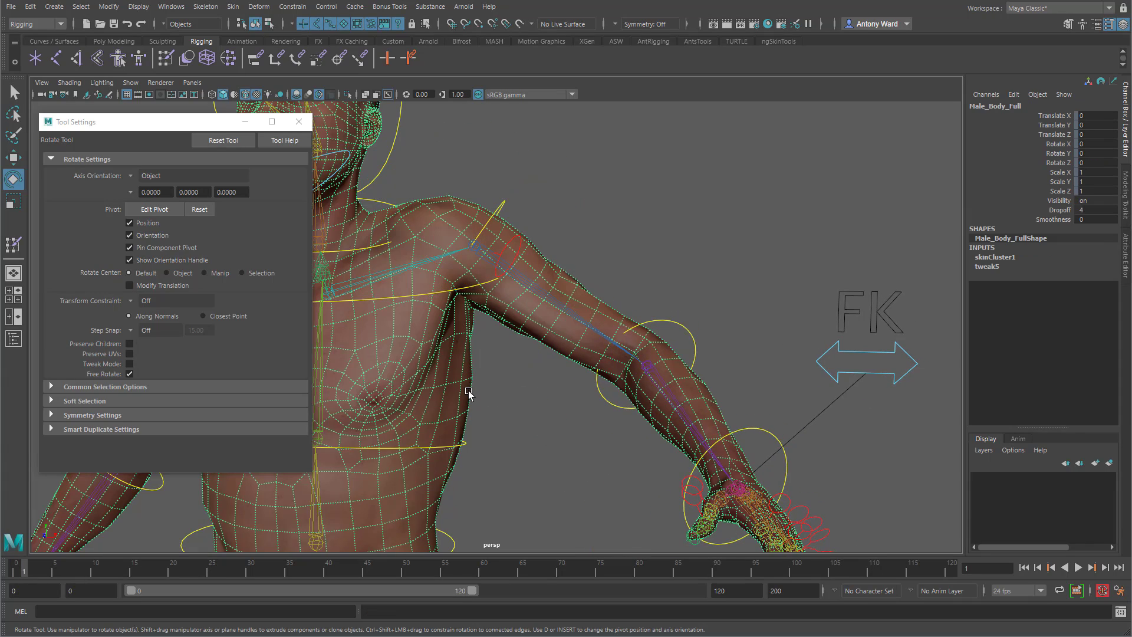
click(13, 245)
alt+middle_drag(532, 437, 576, 404)
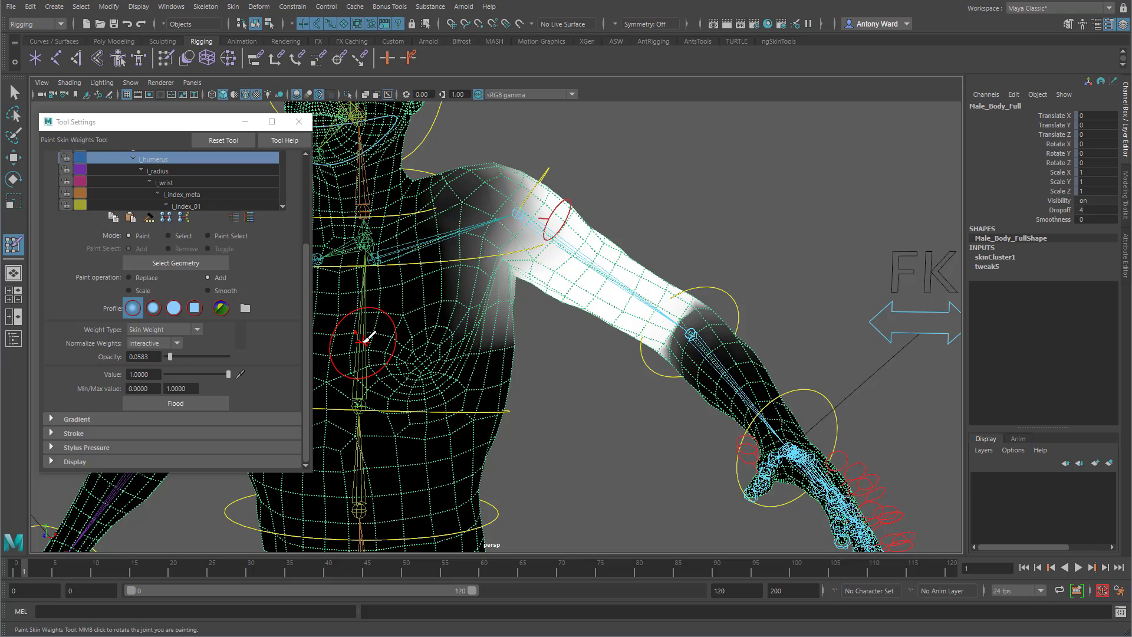
right_drag(364, 341, 367, 310)
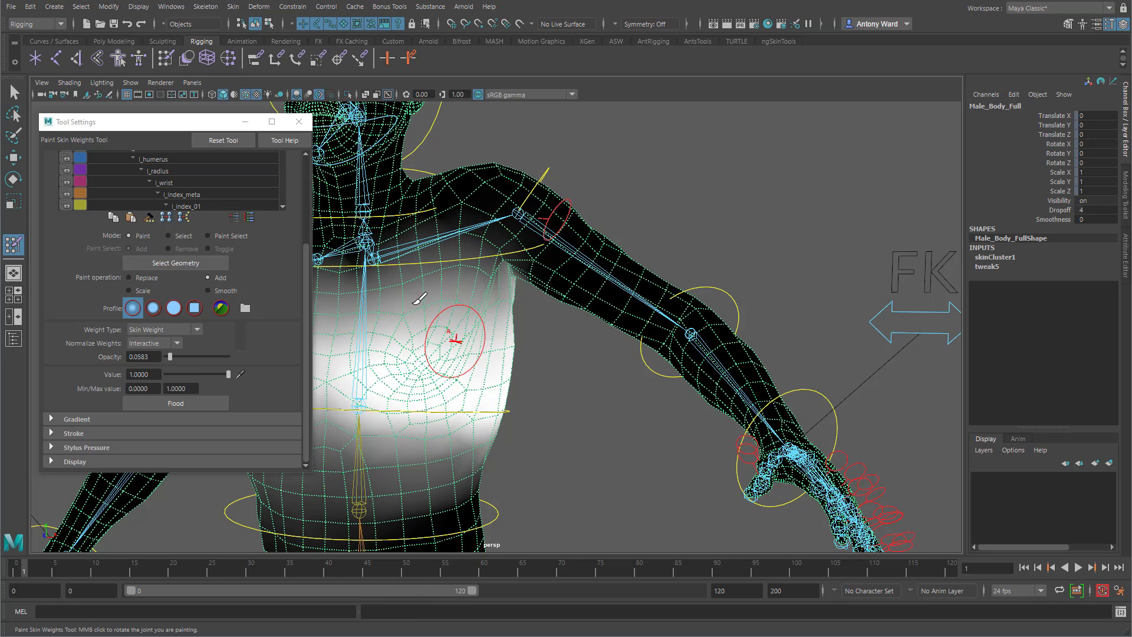
right_drag(391, 257, 398, 230)
alt+right_drag(546, 366, 629, 367)
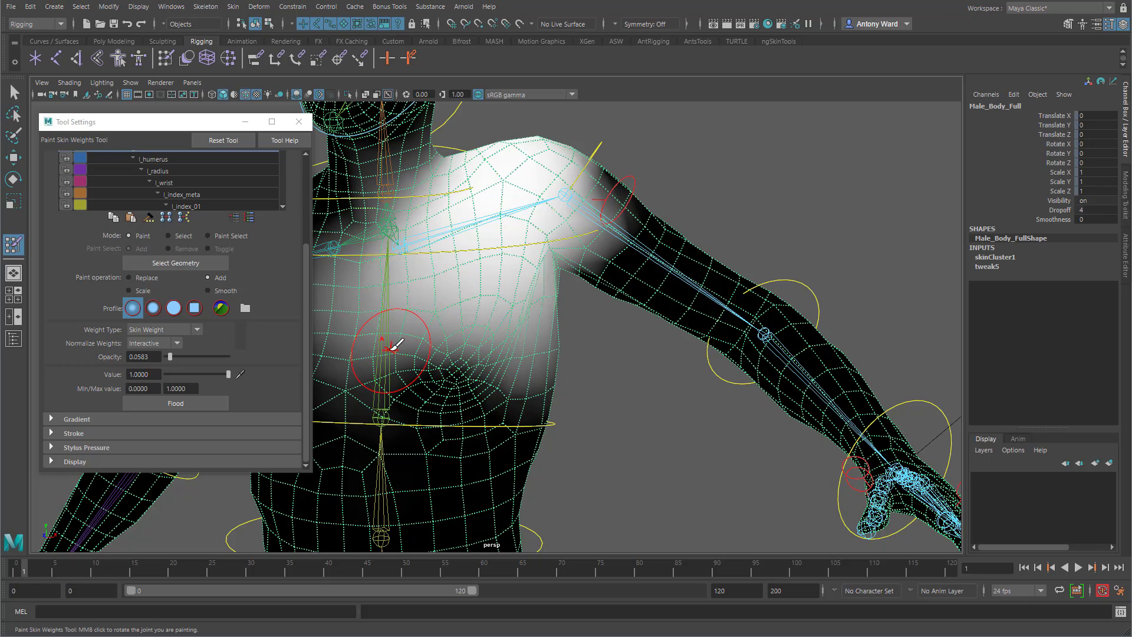
right_drag(645, 234, 621, 405)
alt+drag(620, 405, 574, 408)
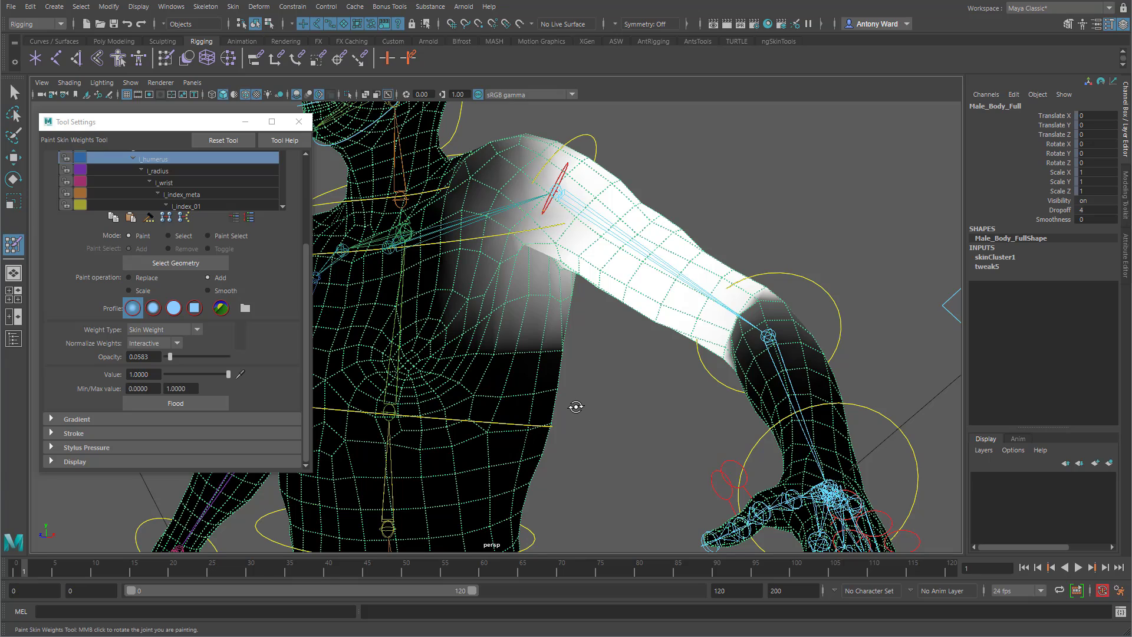
- Reduce the left humerus weights on the chest, side and back below the armpit, replacing with value 0 at opacity 0.2233, and leave weight painting
click(160, 281)
drag(191, 374, 115, 374)
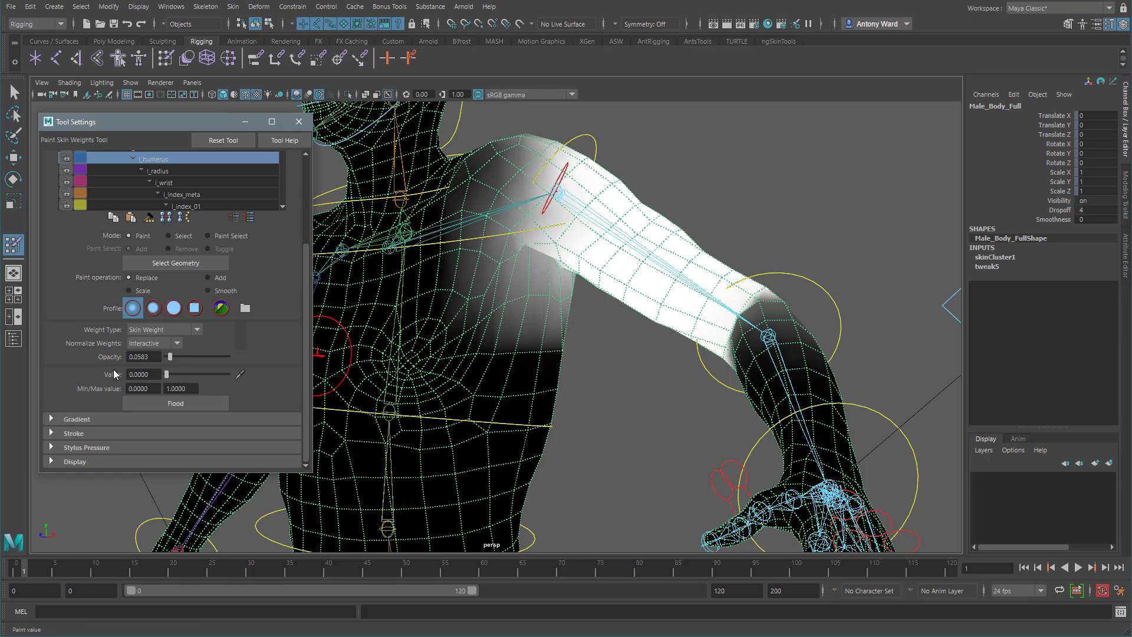
mouse_move(596, 360)
alt+mouse_down()
mouse_move(520, 361)
mouse_move(505, 348)
alt+mouse_up()
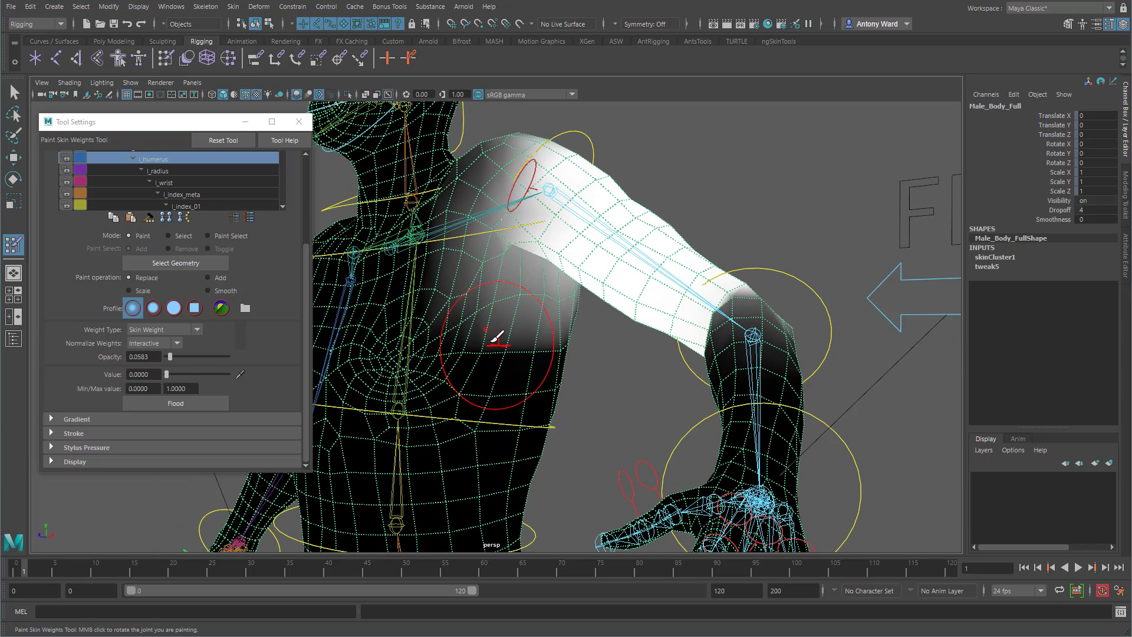
drag(478, 311, 562, 300)
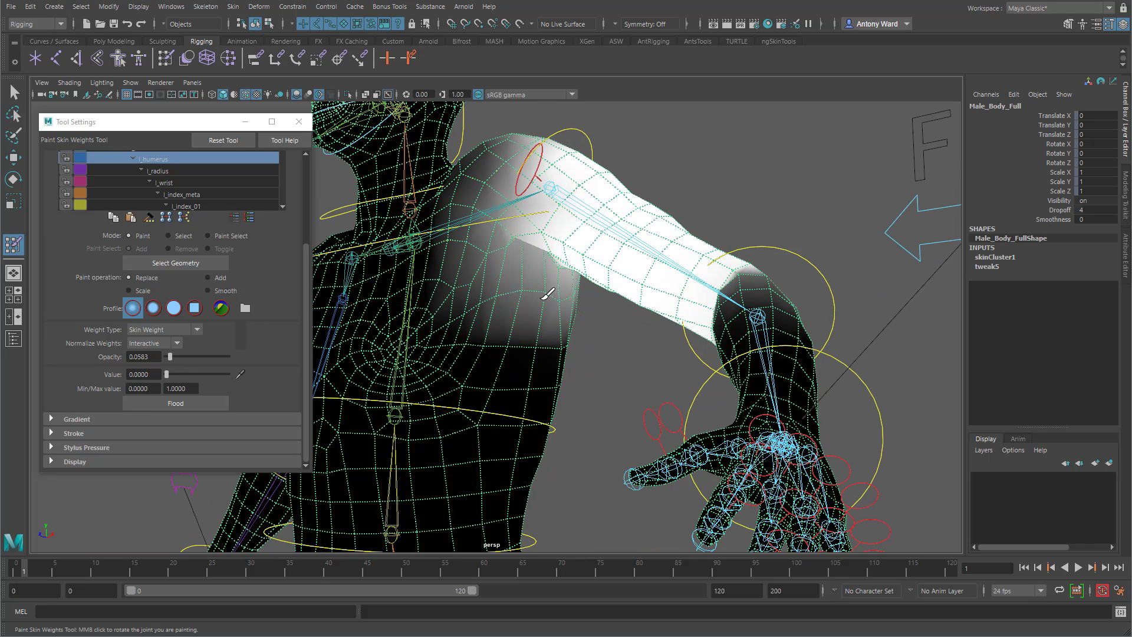
drag(170, 357, 180, 356)
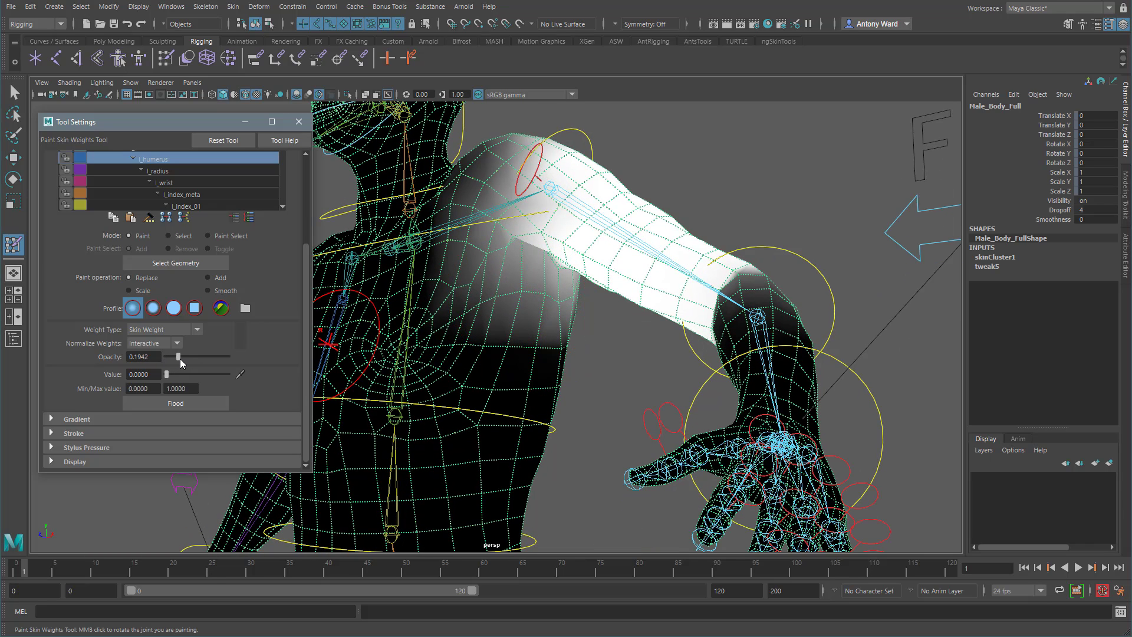
drag(493, 277, 458, 271)
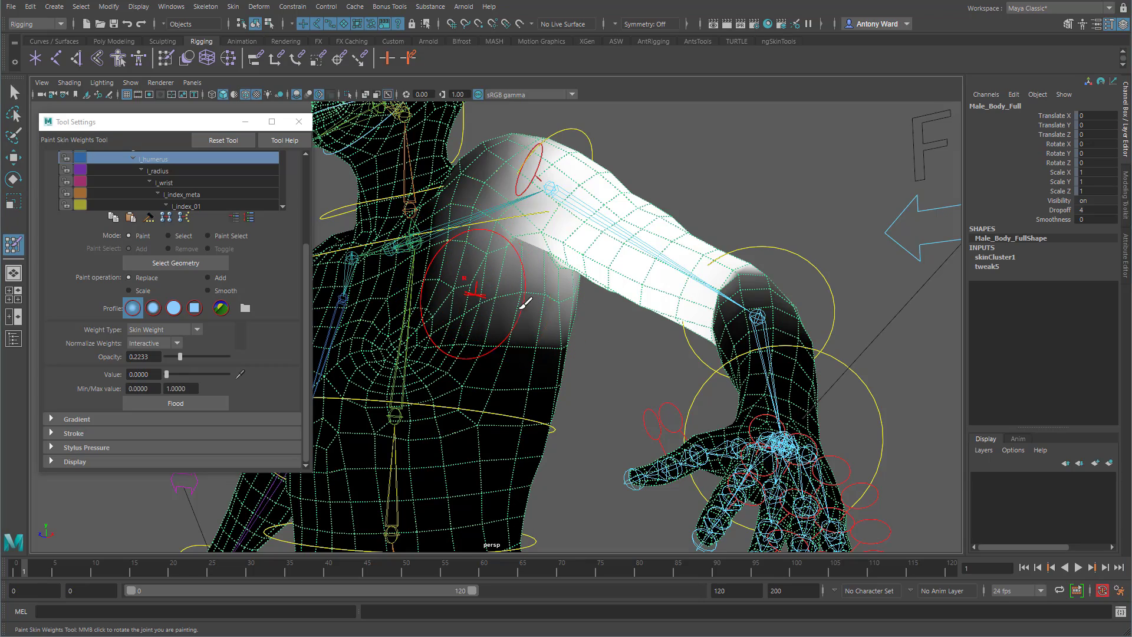
alt+drag(569, 321, 382, 333)
mouse_move(472, 323)
mouse_down()
mouse_move(508, 287)
mouse_move(474, 323)
mouse_move(528, 232)
mouse_up()
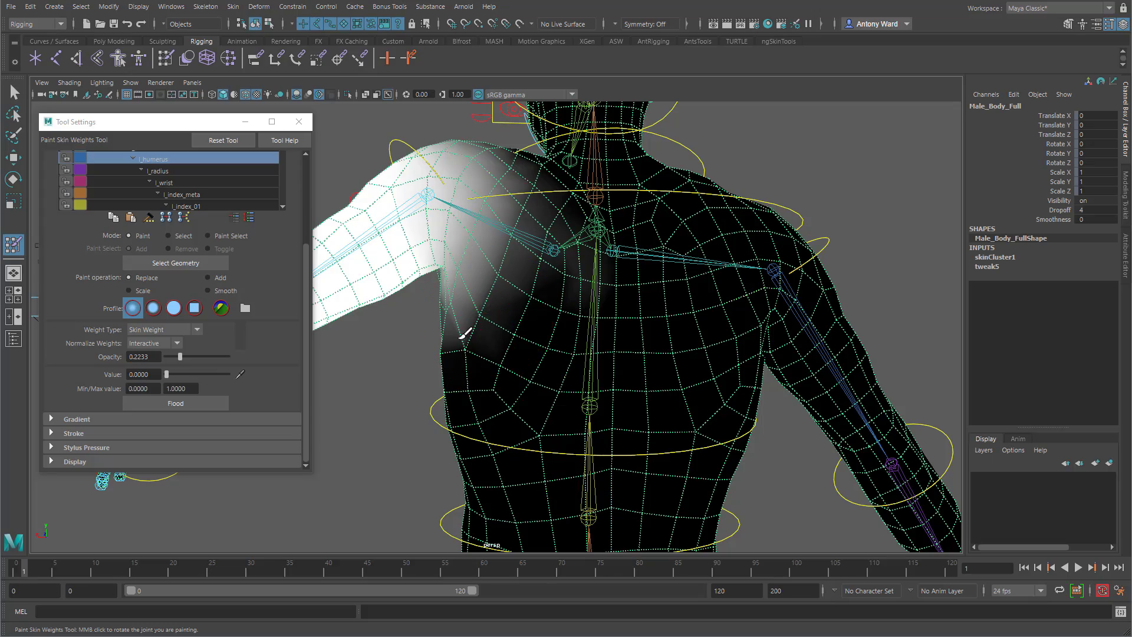
alt+drag(464, 334, 697, 304)
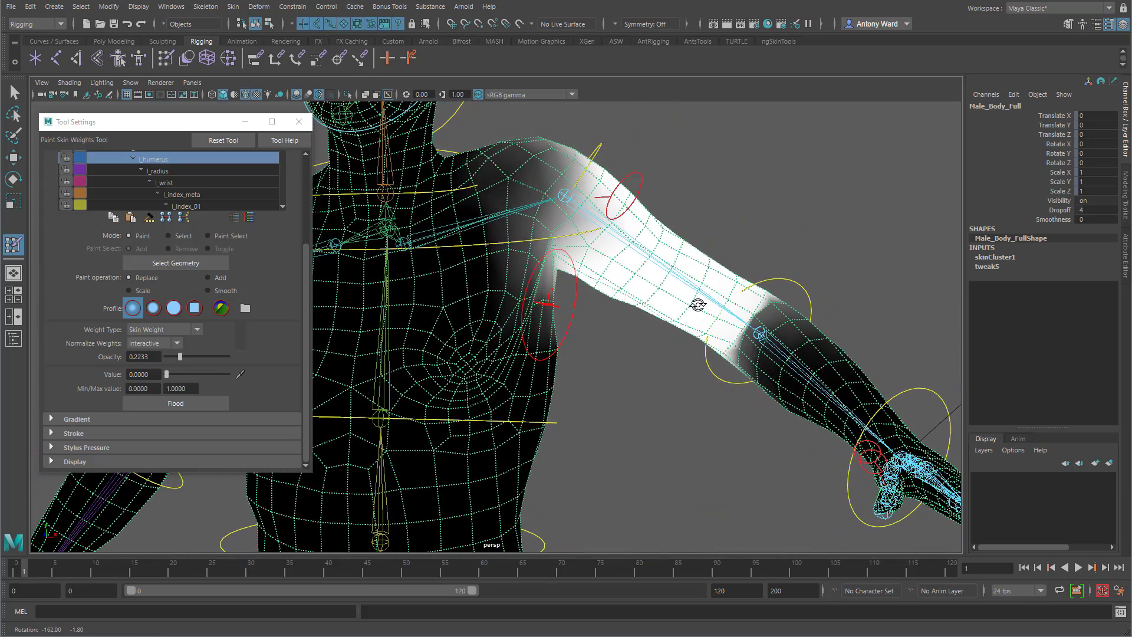
alt+drag(720, 412, 570, 394)
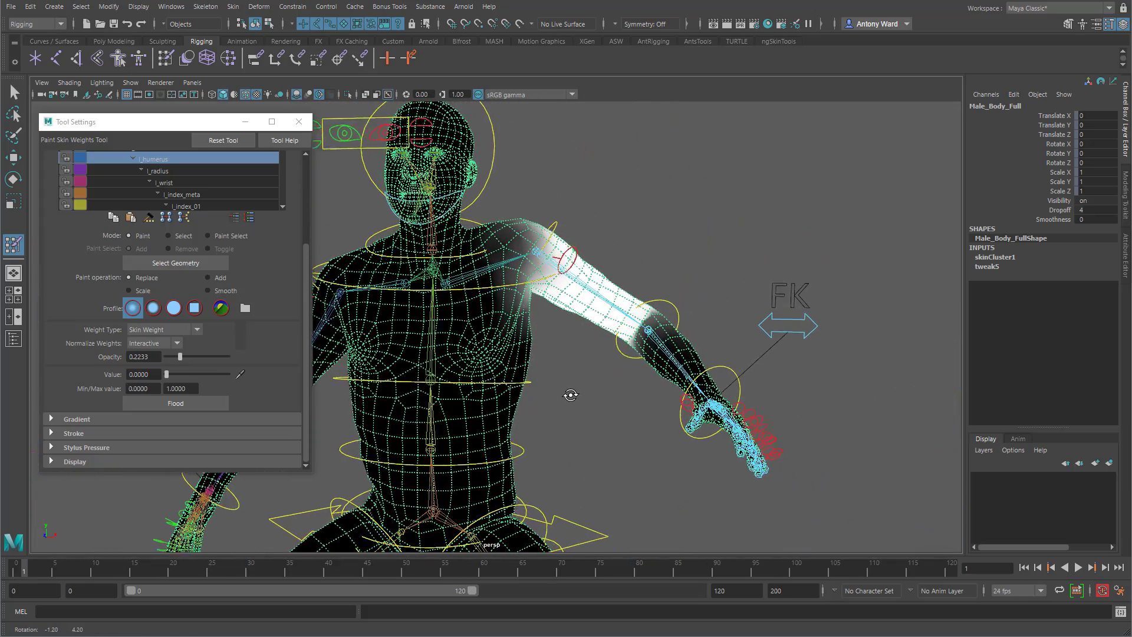
alt+middle_drag(571, 394, 639, 374)
key(w)
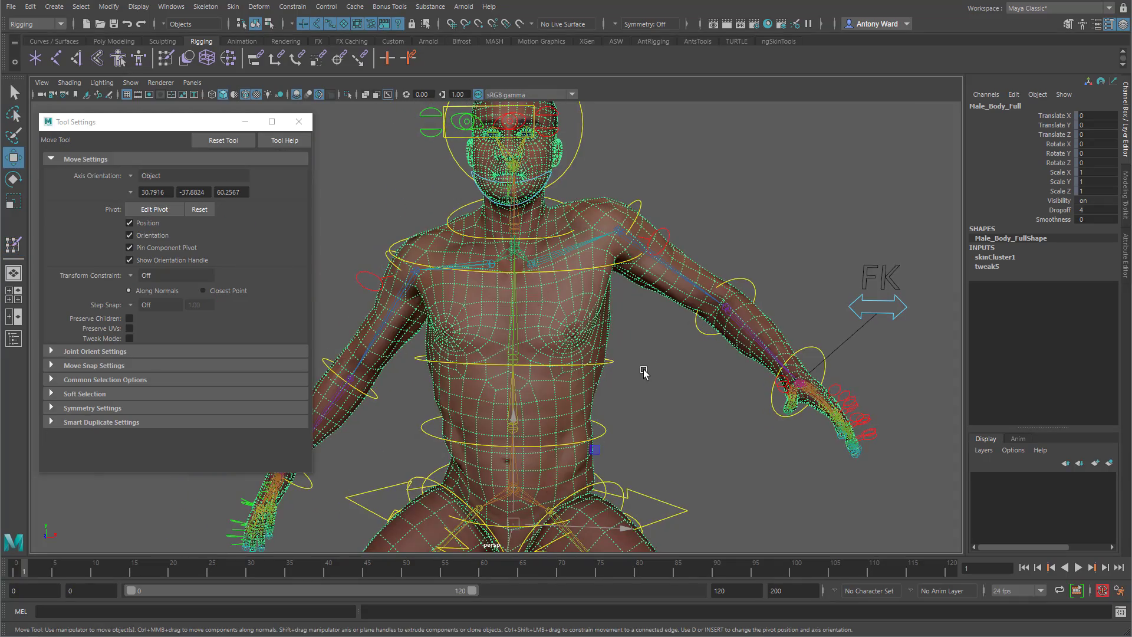
- Key the right humerus, elbow and wrist FK controls in their rest pose at frame 0 and return to frame 1
mouse_move(645, 374)
alt+mouse_down()
mouse_move(545, 382)
mouse_move(642, 371)
alt+mouse_up()
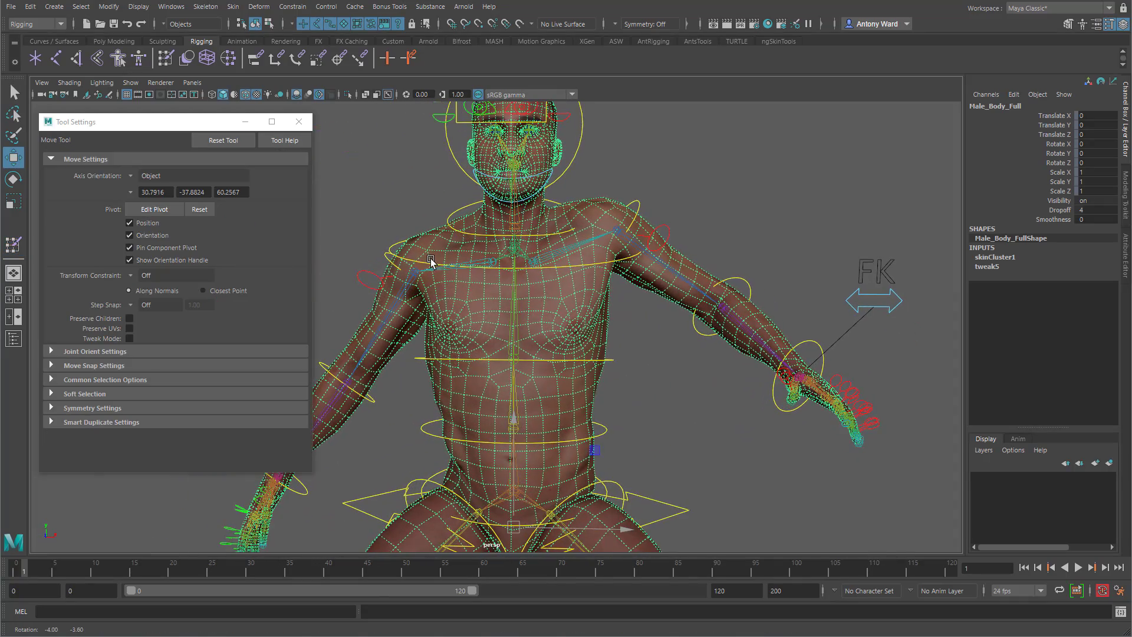
click(386, 259)
alt+middle_drag(466, 335, 545, 293)
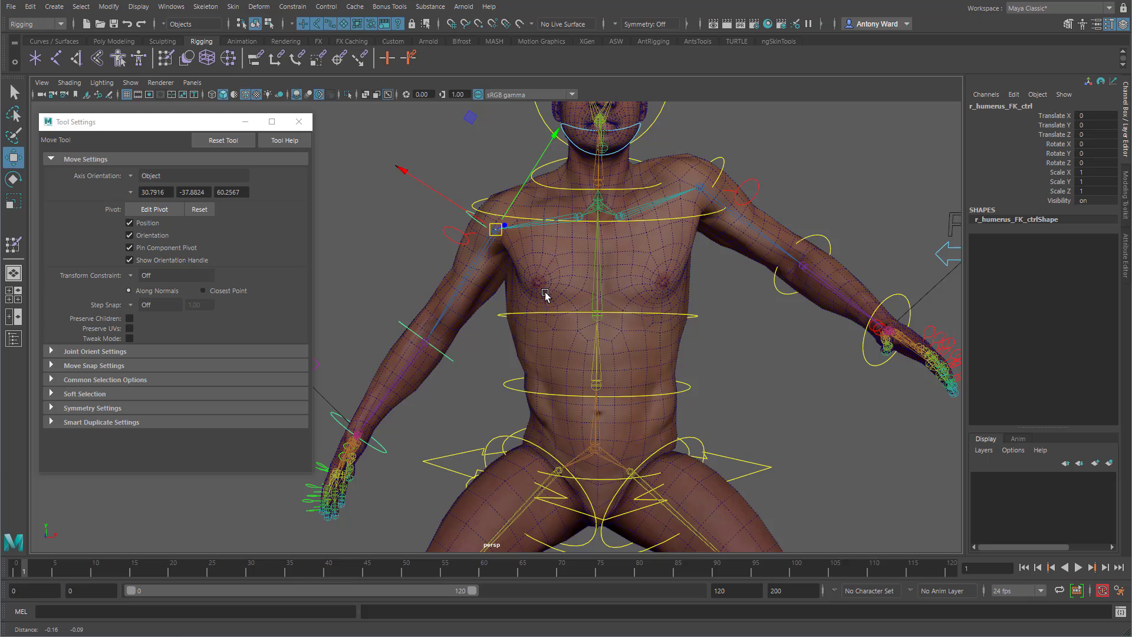
click(404, 323)
click(330, 418)
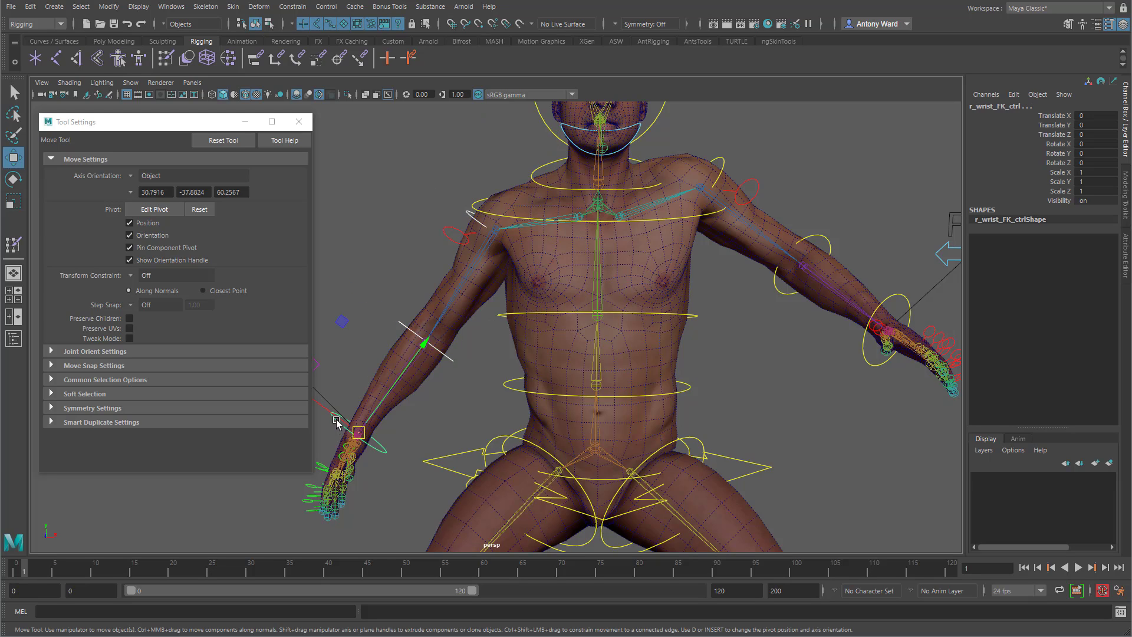
click(16, 575)
key(s)
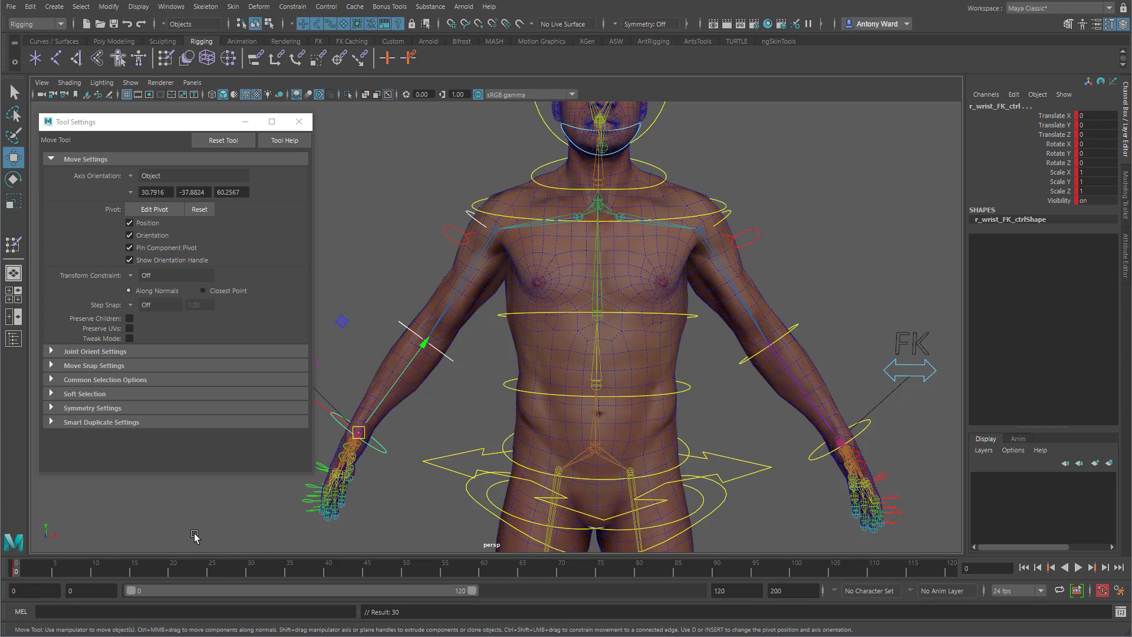
click(25, 573)
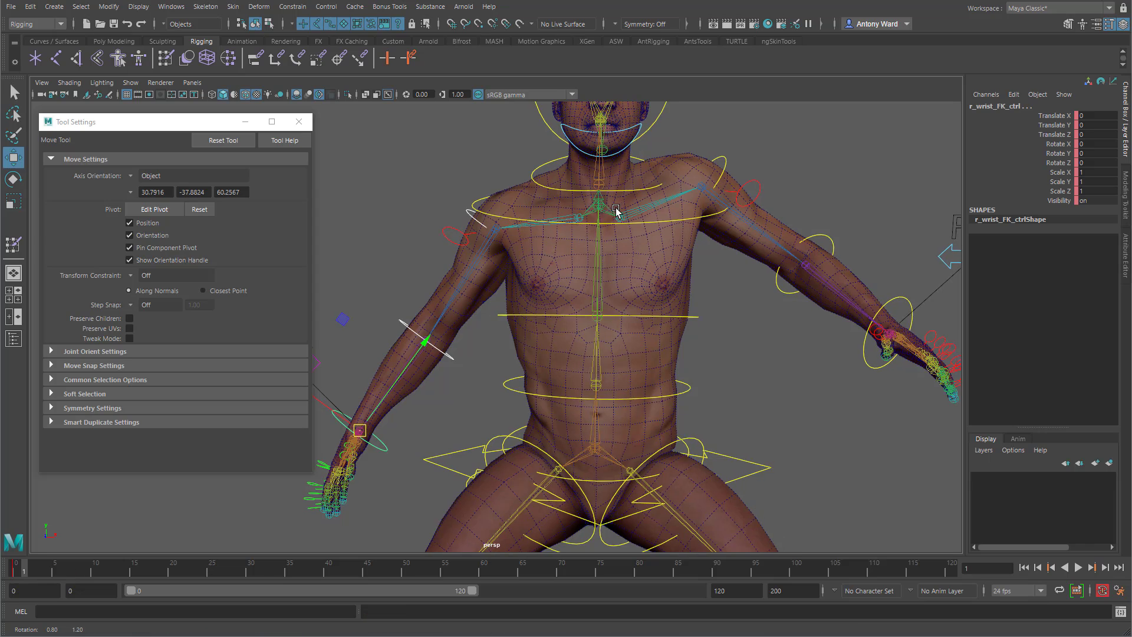
- Key the right clavicle control in its rest pose at frame 0 and return to frame 1
click(458, 234)
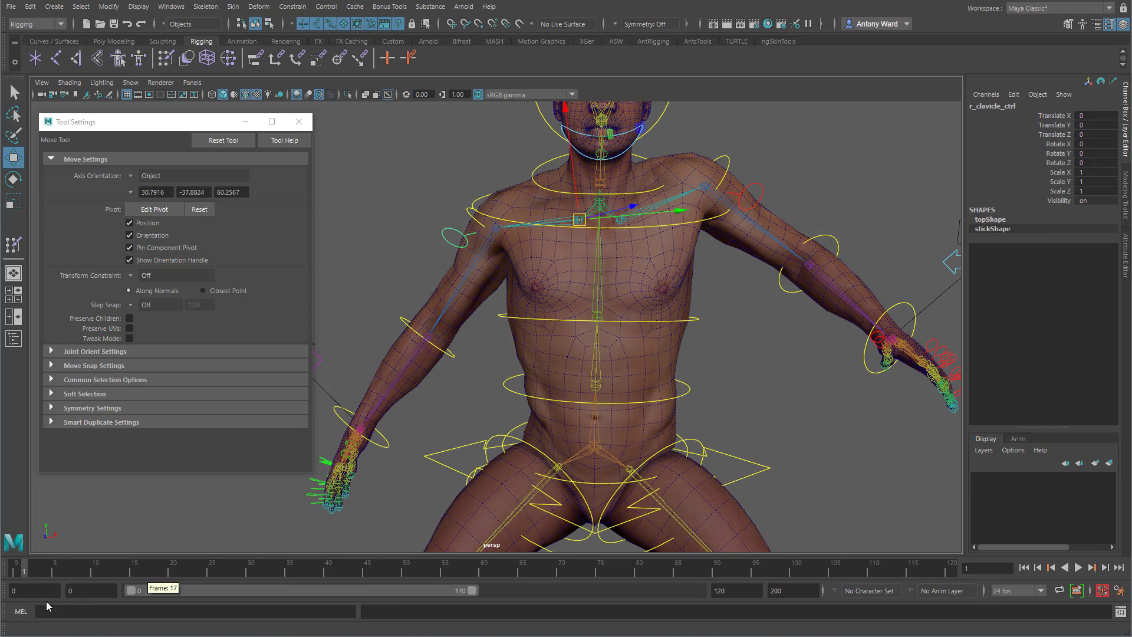
click(16, 569)
key(s)
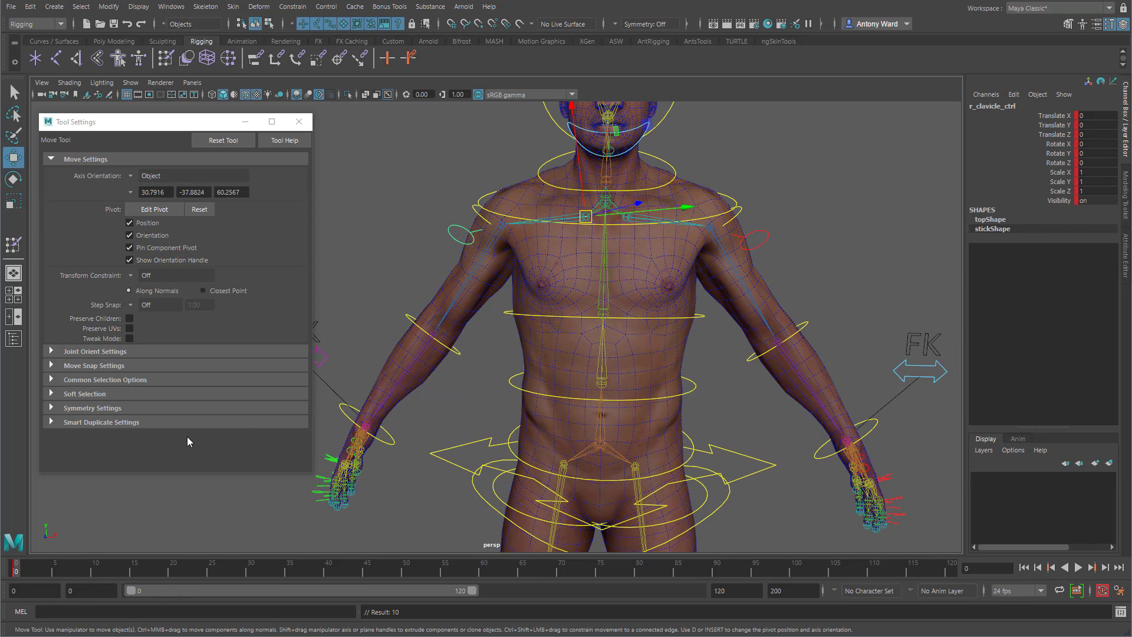
click(23, 571)
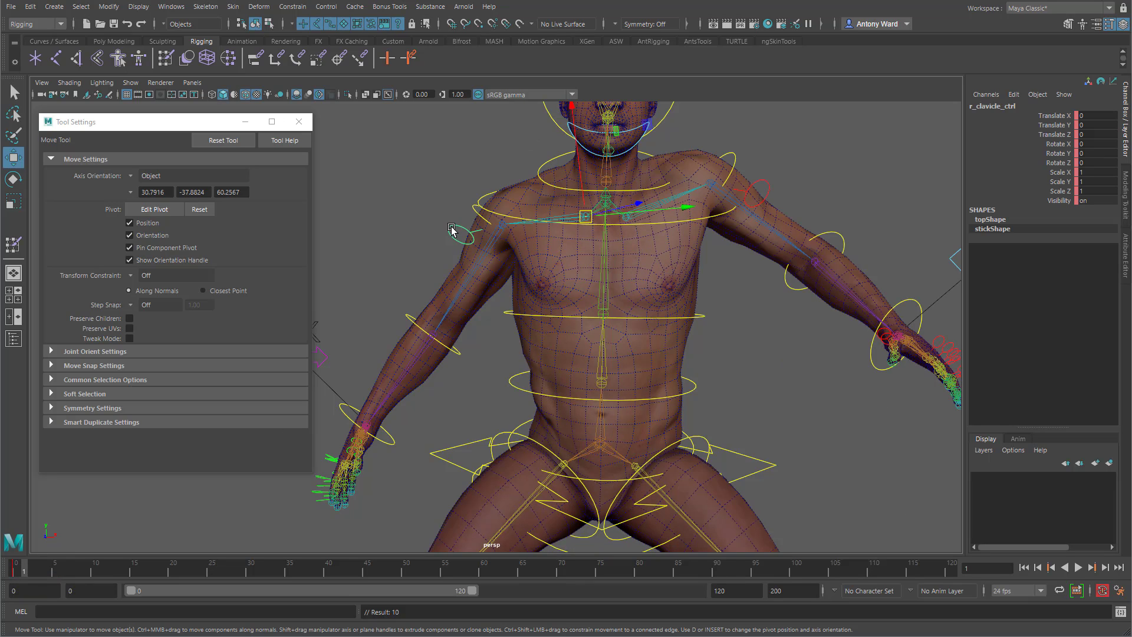
- Rotate the right clavicle and right humerus controls at frame 1 to raise the right shoulder and arm like the left side
key(e)
drag(652, 144, 599, 168)
click(400, 221)
click(485, 163)
click(758, 353)
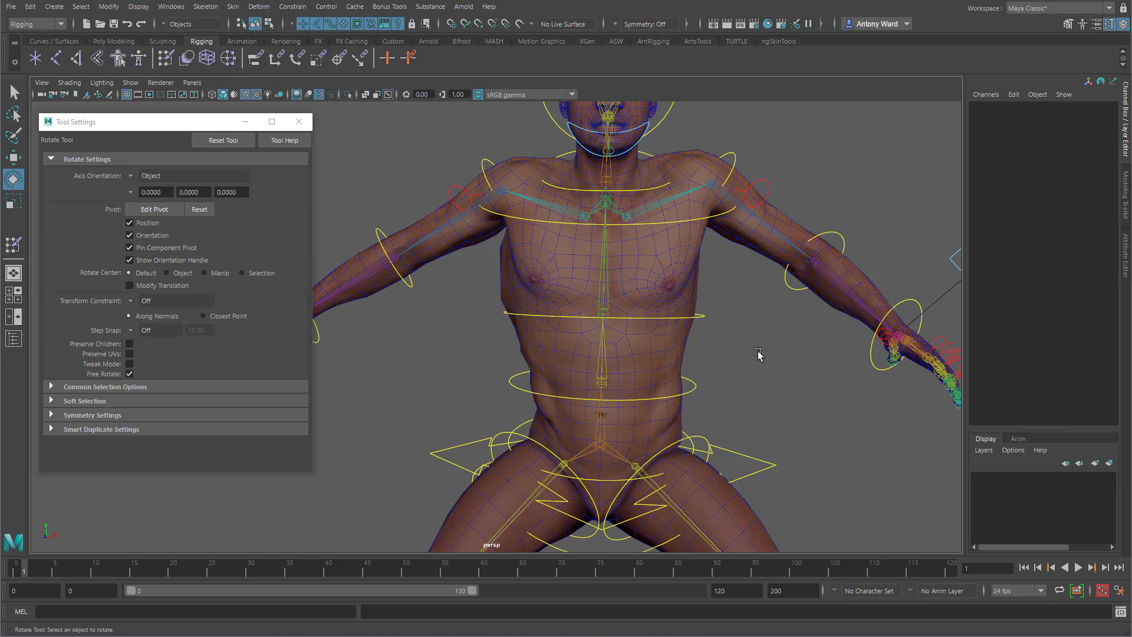
alt+middle_drag(701, 261, 598, 277)
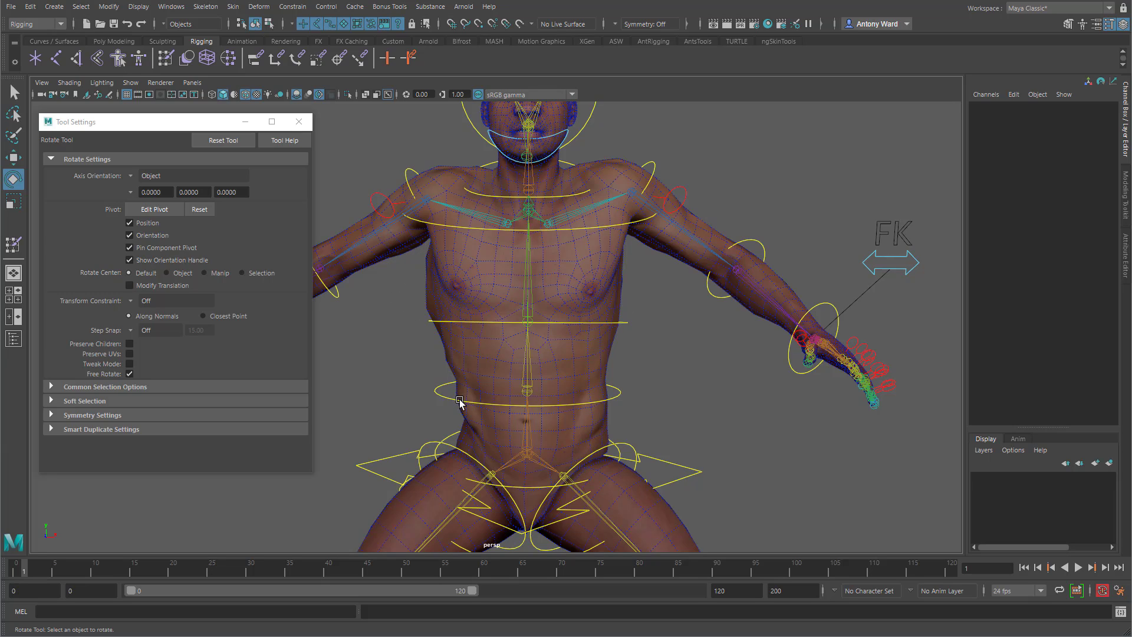
- Select the male body mesh, close the Rotate tool settings, and open the Mirror Skin Weights options with their settings reset
alt+middle_drag(624, 382, 669, 383)
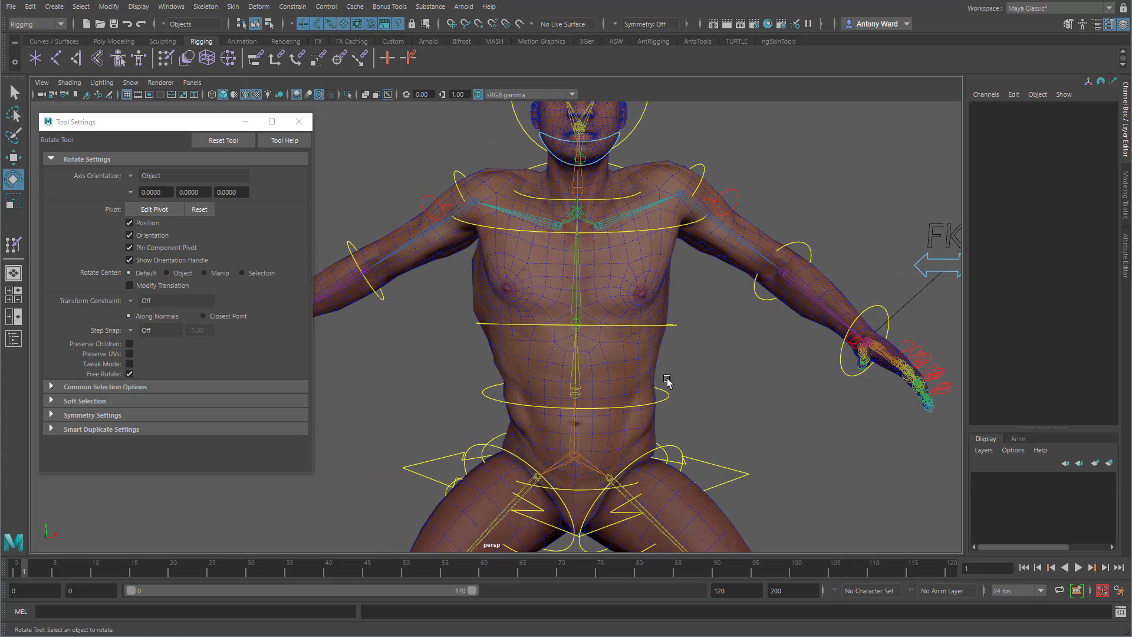
click(707, 311)
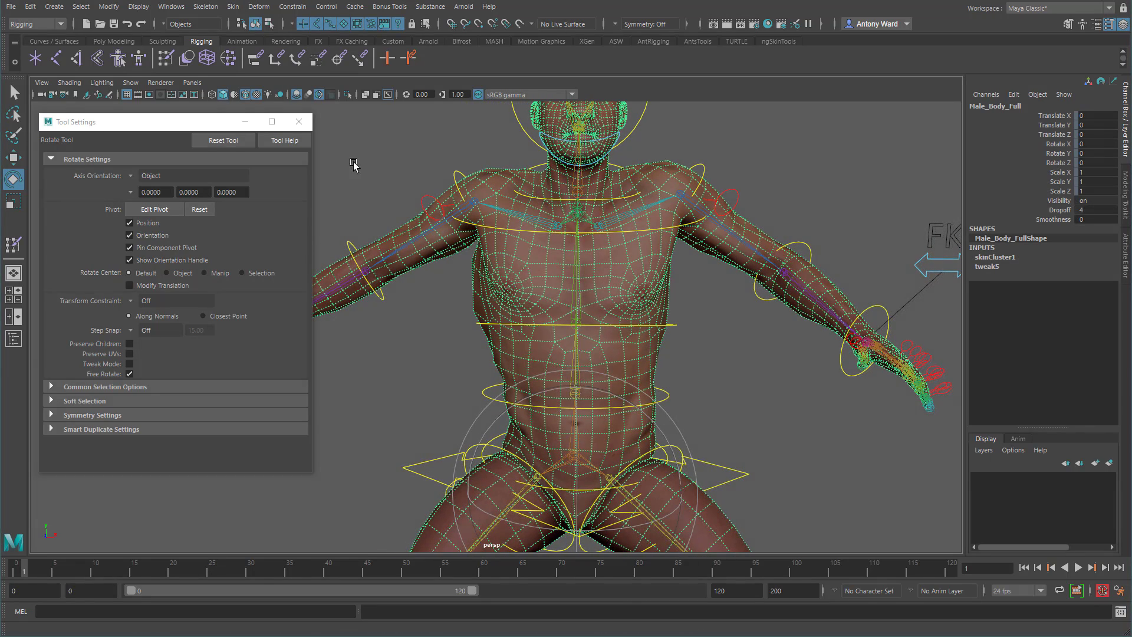
click(308, 124)
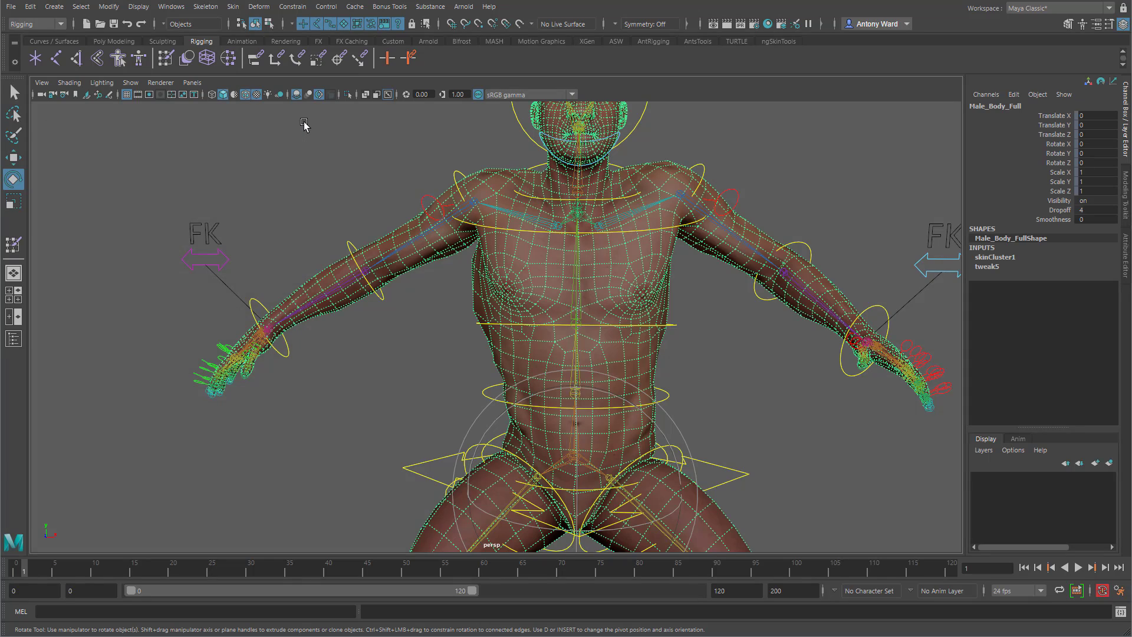
click(233, 8)
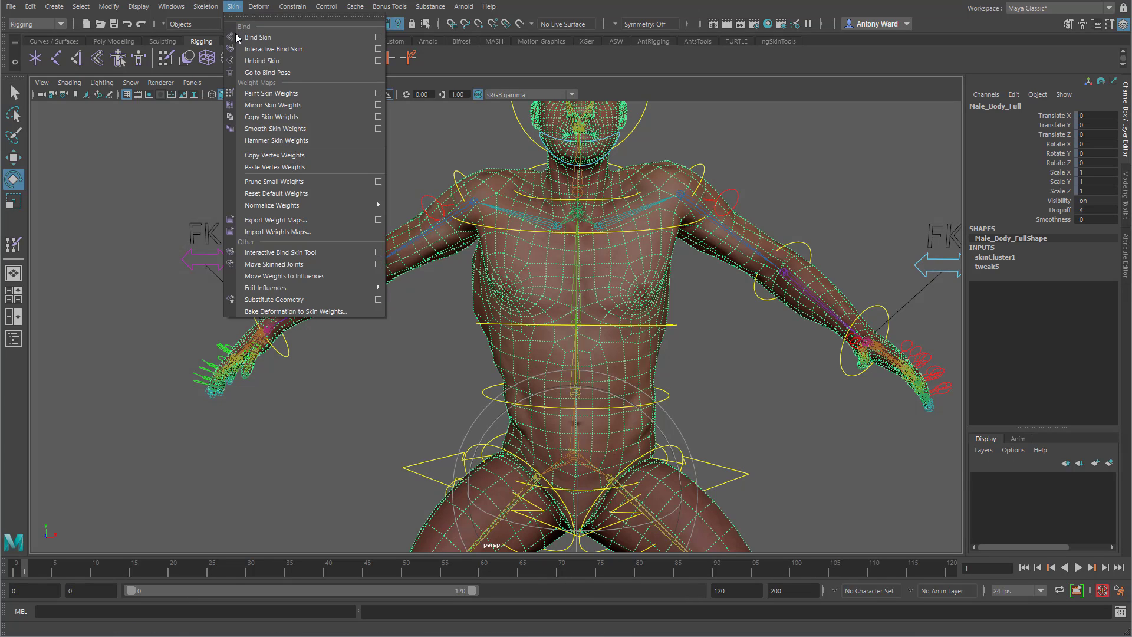
click(378, 105)
drag(792, 112, 167, 119)
click(54, 135)
click(65, 160)
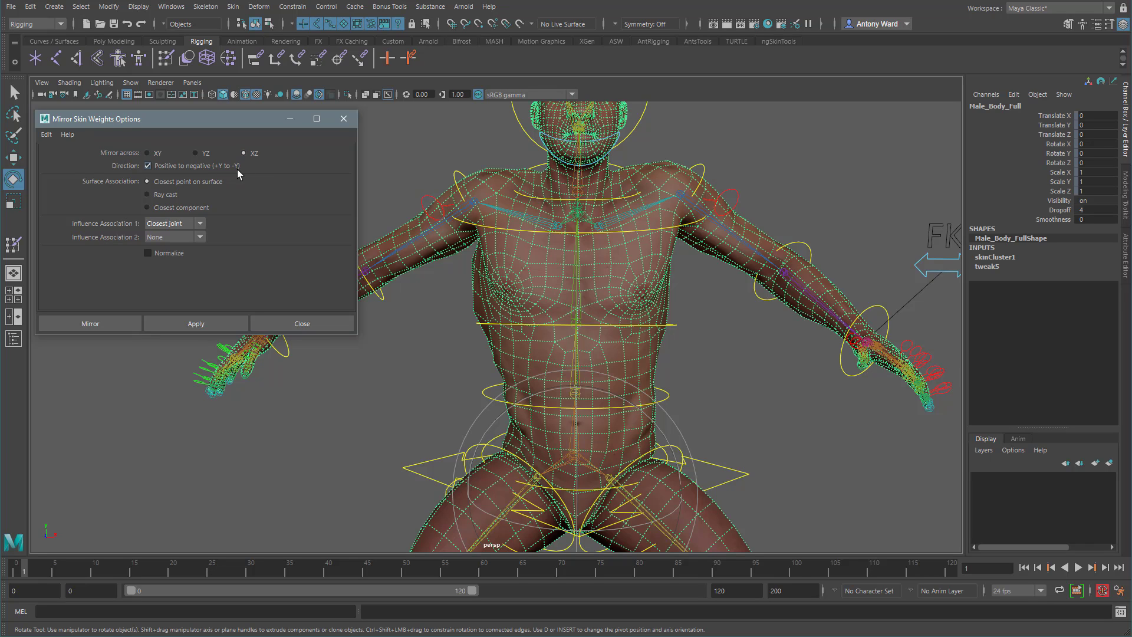
- Mirror the body's skin weights across YZ from +X to -X, with Influence Association 1 as Closest joint and 2 as None
click(200, 155)
alt+drag(463, 418, 94, 517)
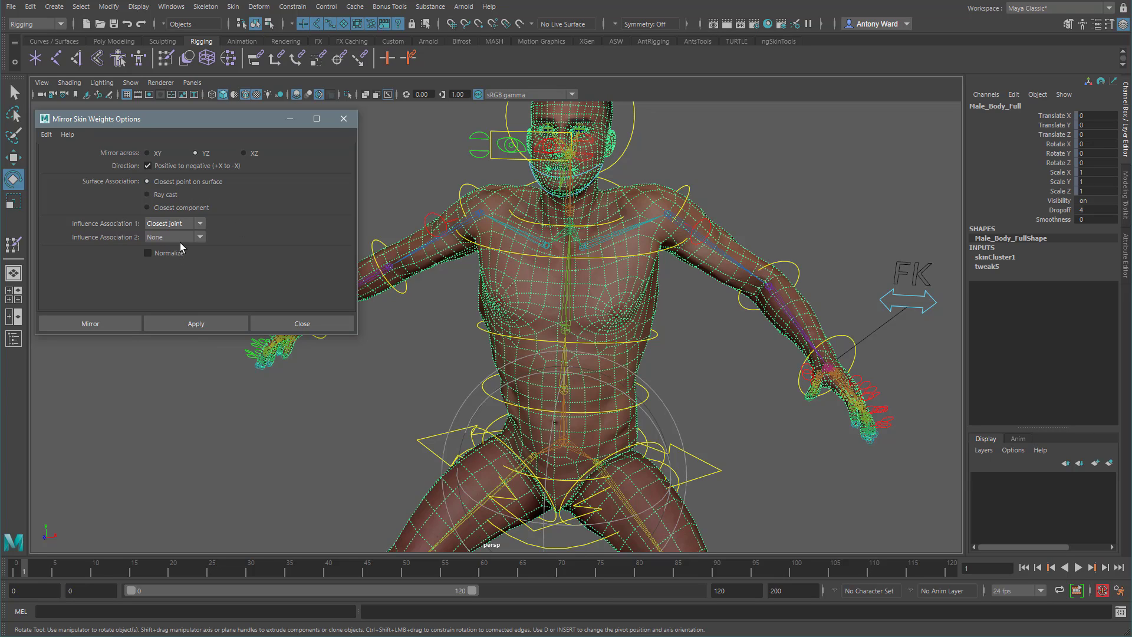
click(179, 224)
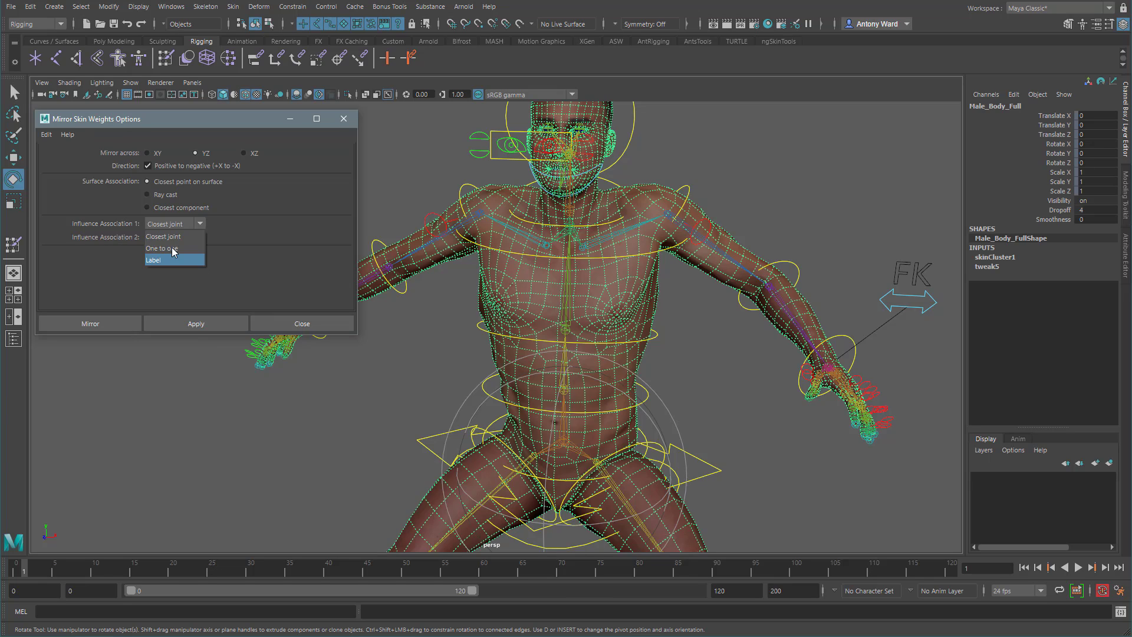
click(171, 236)
click(180, 236)
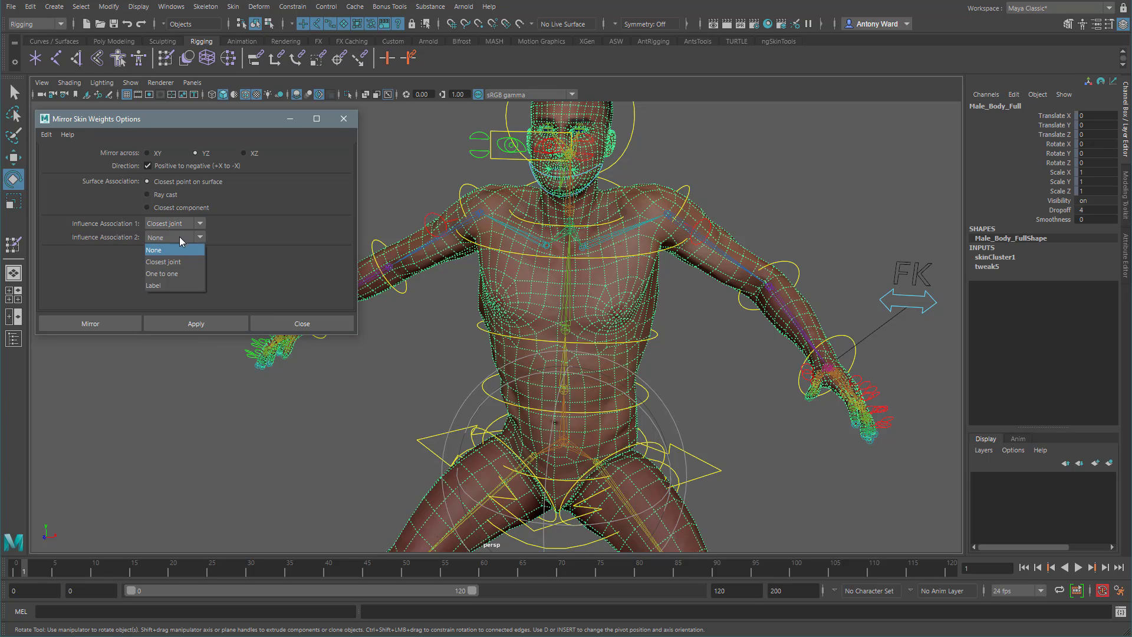
click(156, 250)
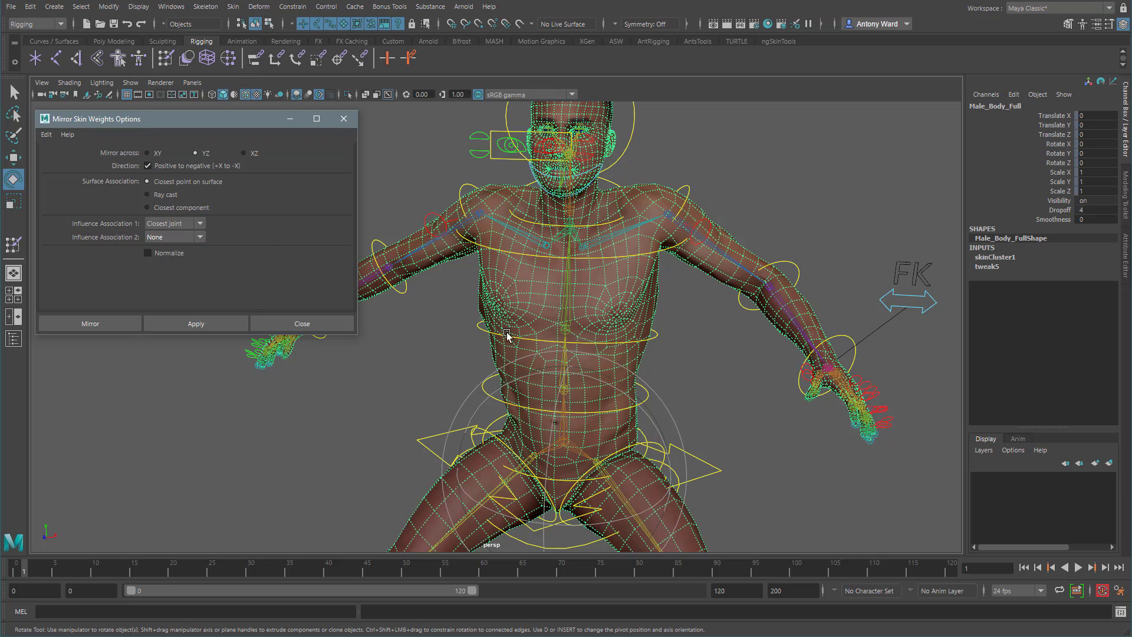
mouse_move(676, 330)
alt+mouse_down()
mouse_move(639, 324)
mouse_move(662, 320)
alt+mouse_up()
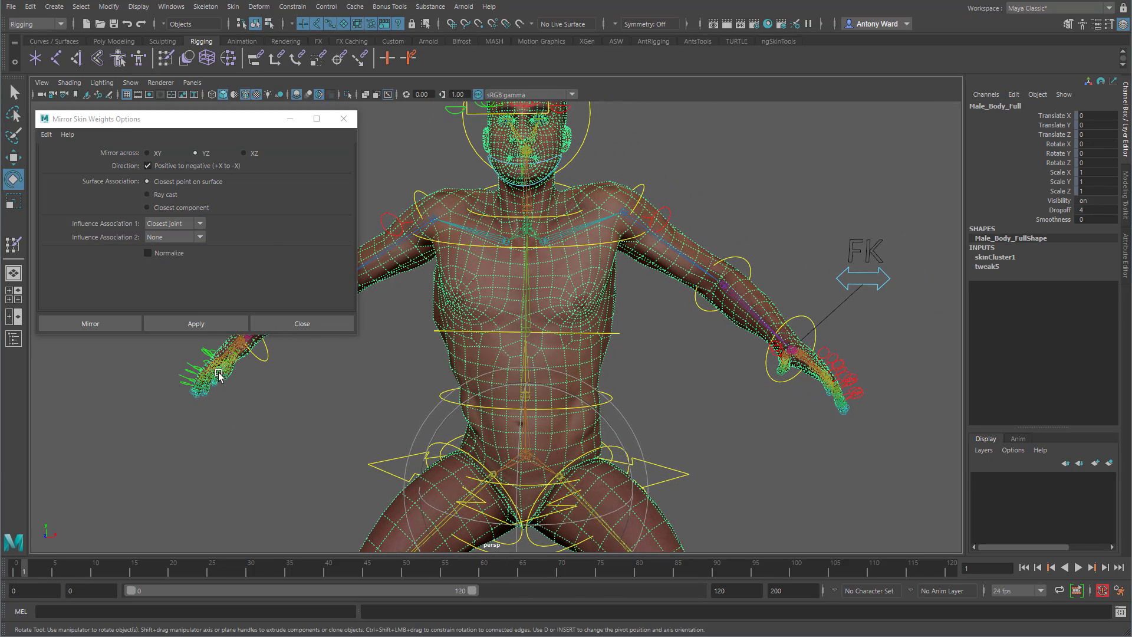
click(211, 323)
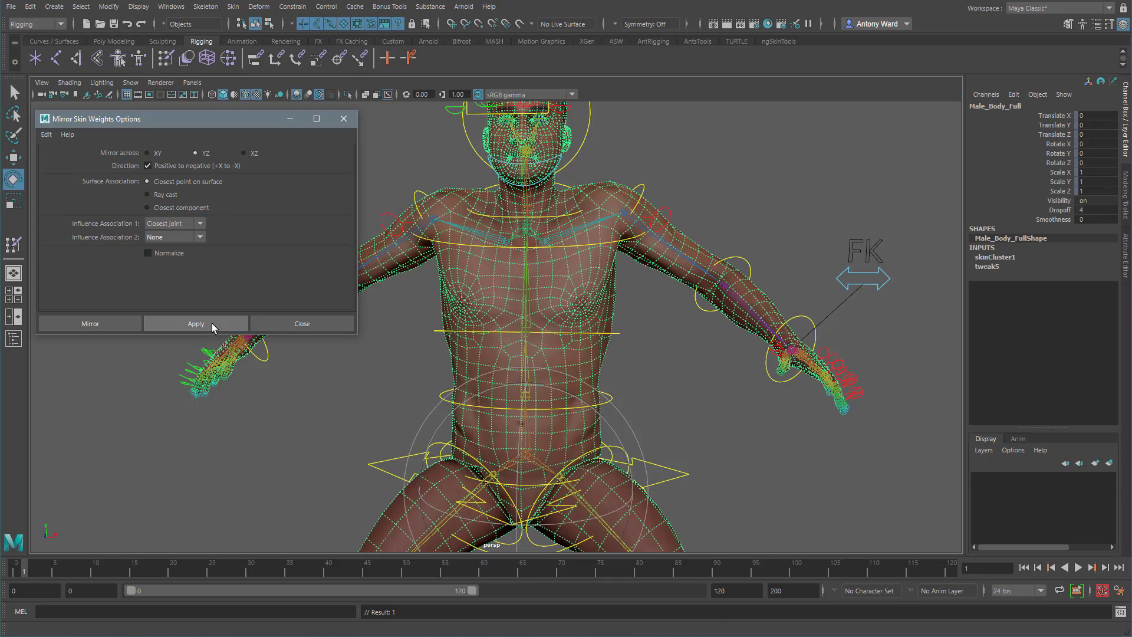
- Return the character to its rest pose at frame 0 and apply the skin weight mirroring again
alt+drag(672, 413, 646, 406)
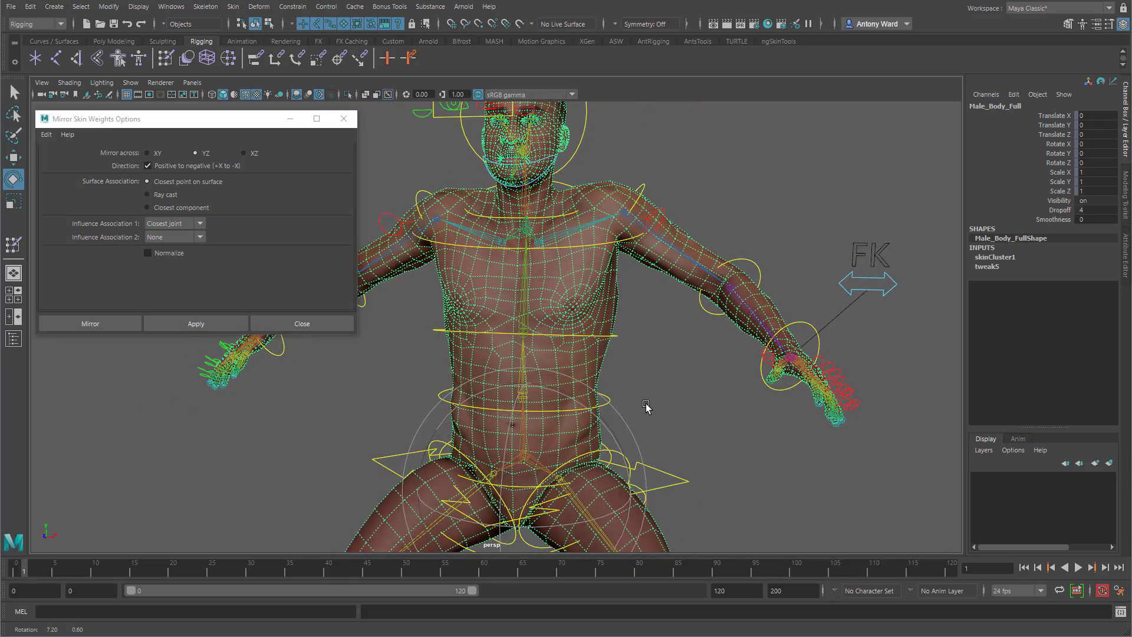
click(15, 571)
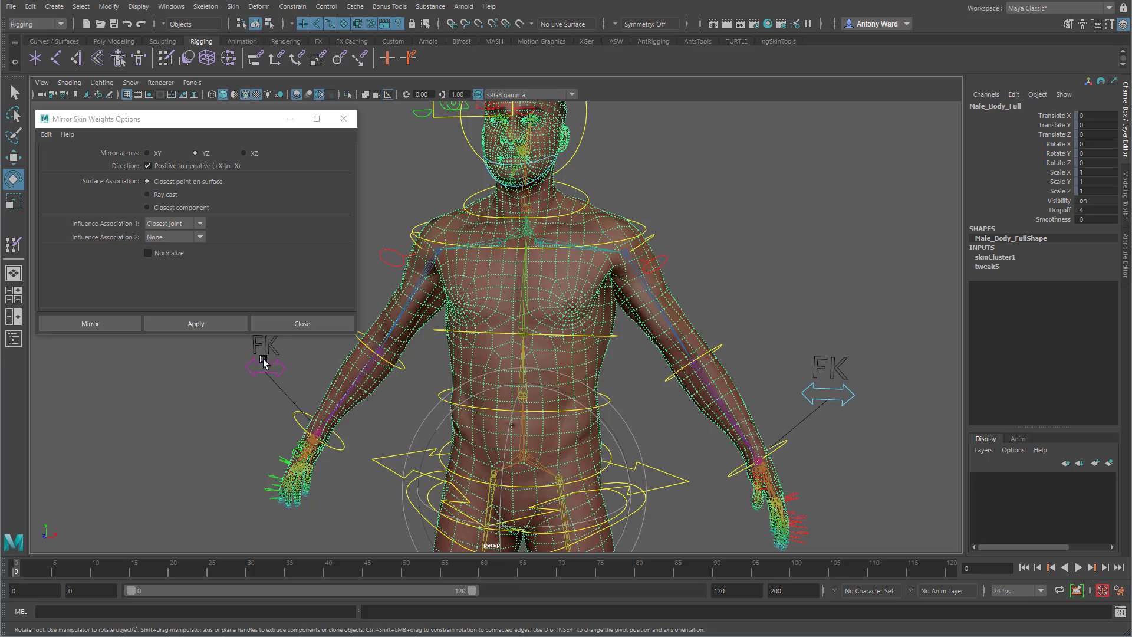
click(199, 328)
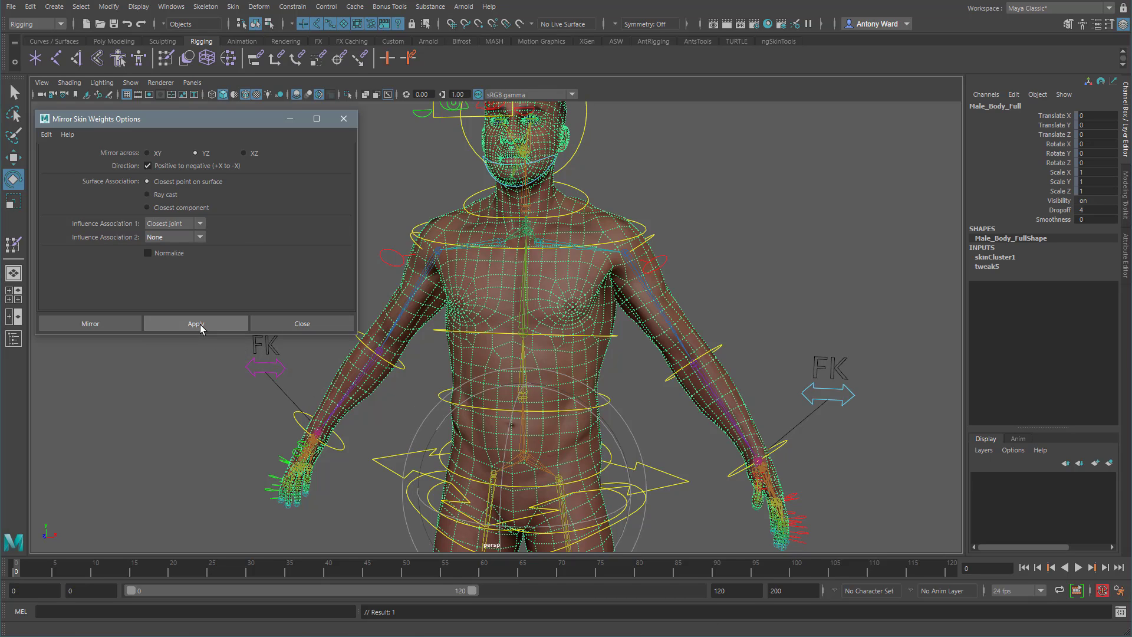
- Compare the rest pose at frame 0 with frame 1 and examine the mirrored deformation of the torso, shoulders and arms
click(27, 566)
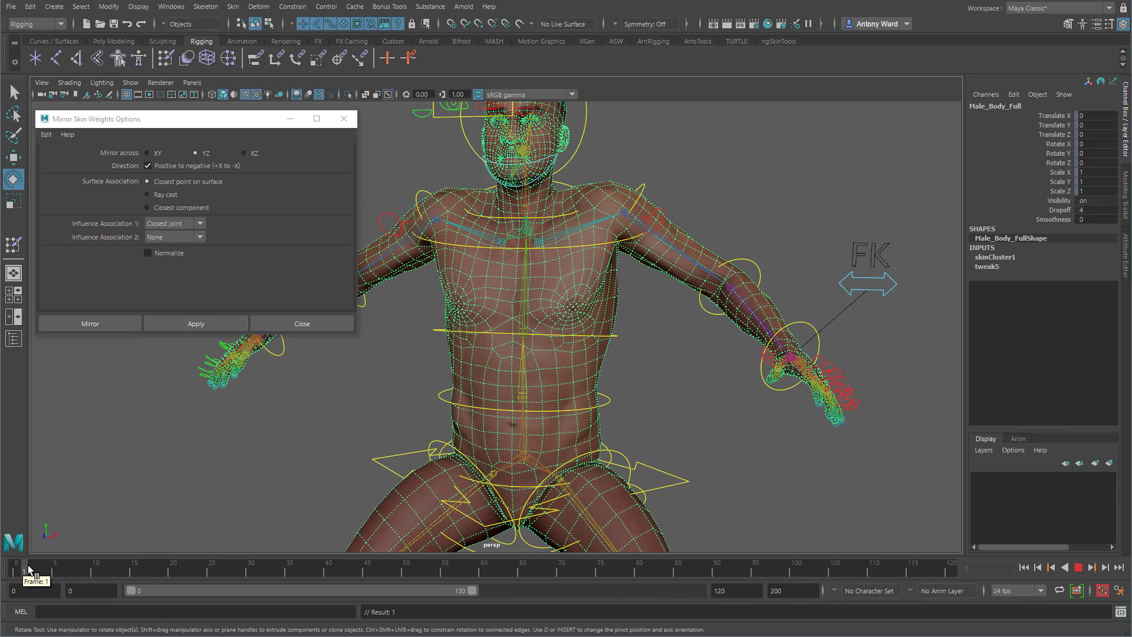
scroll(688, 374, up, 2)
alt+drag(710, 365, 538, 374)
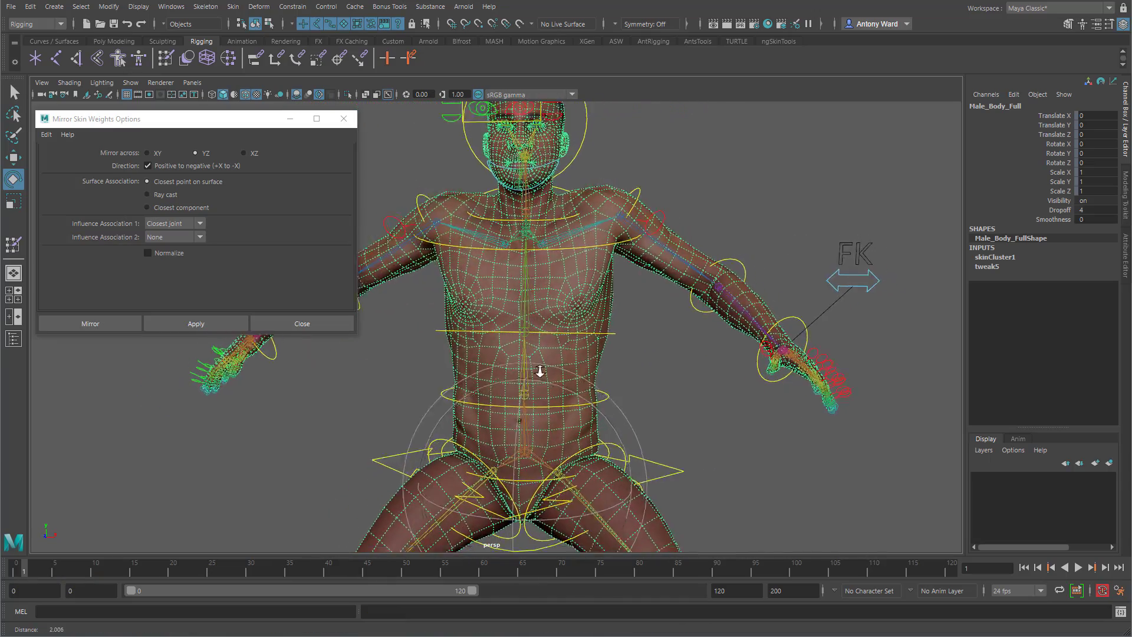
scroll(546, 371, down, 4)
alt+middle_drag(574, 365, 582, 298)
alt+drag(637, 351, 619, 358)
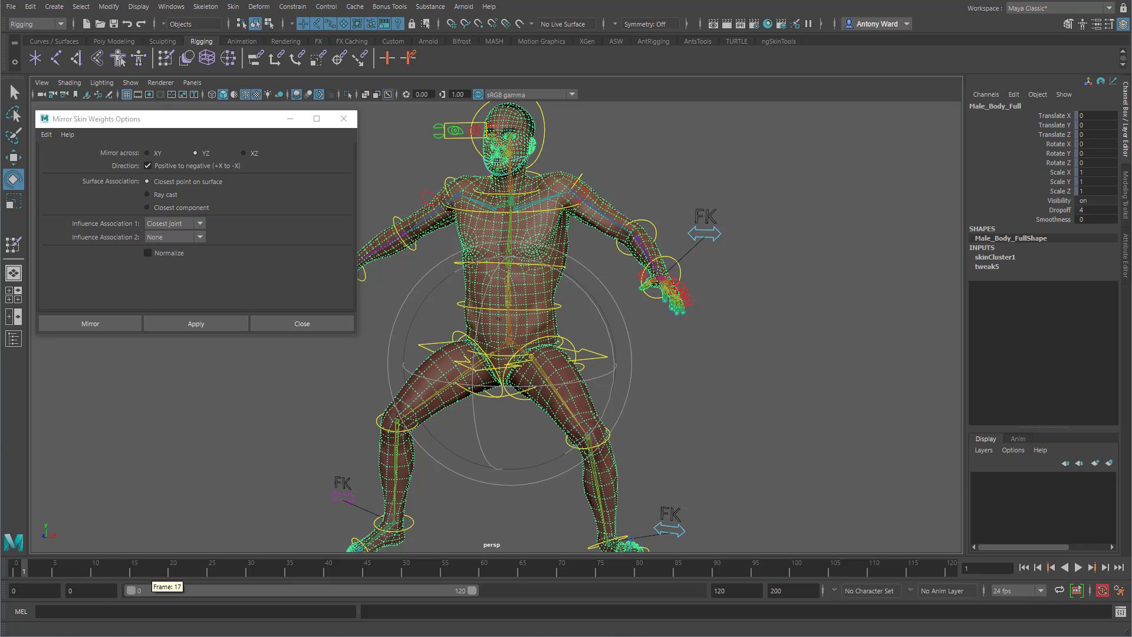
click(22, 575)
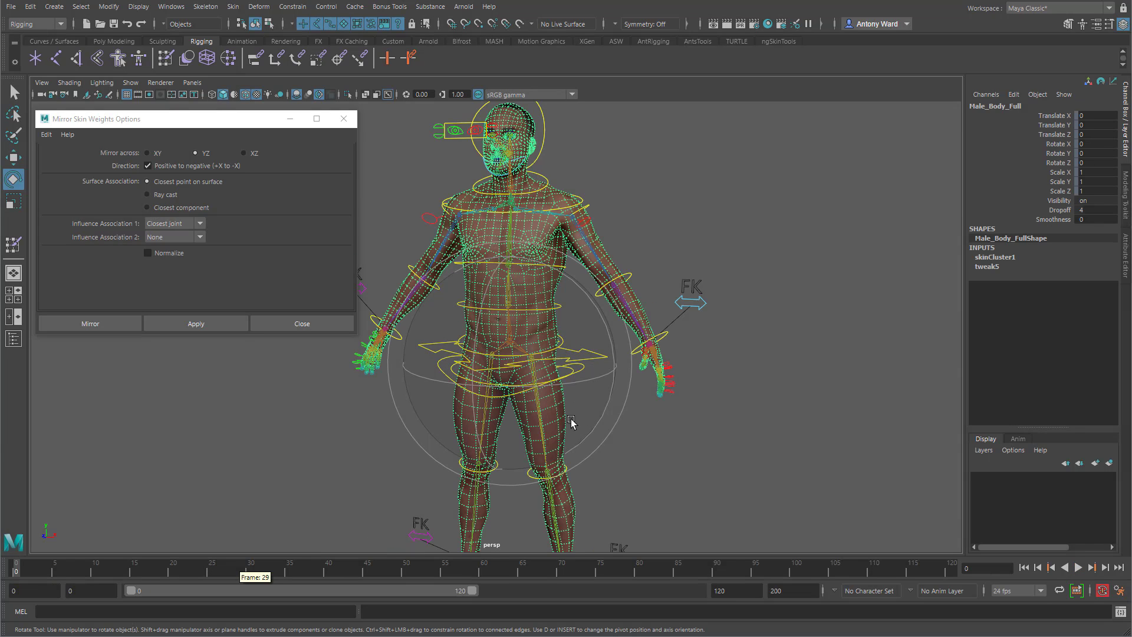
click(23, 573)
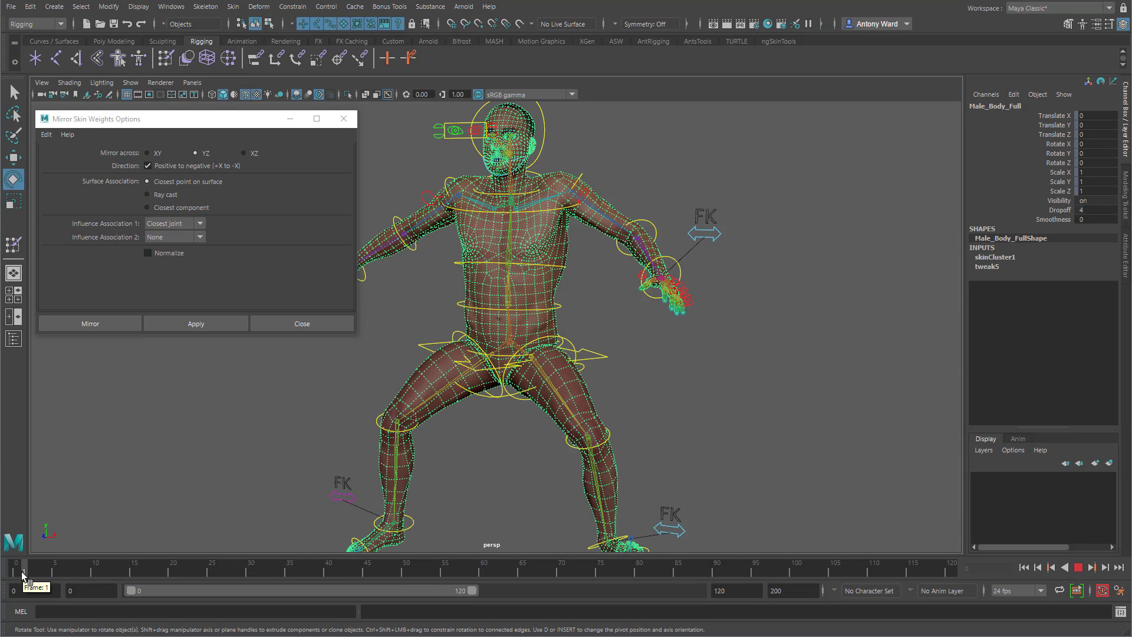
scroll(726, 328, up, 5)
scroll(726, 328, down, 4)
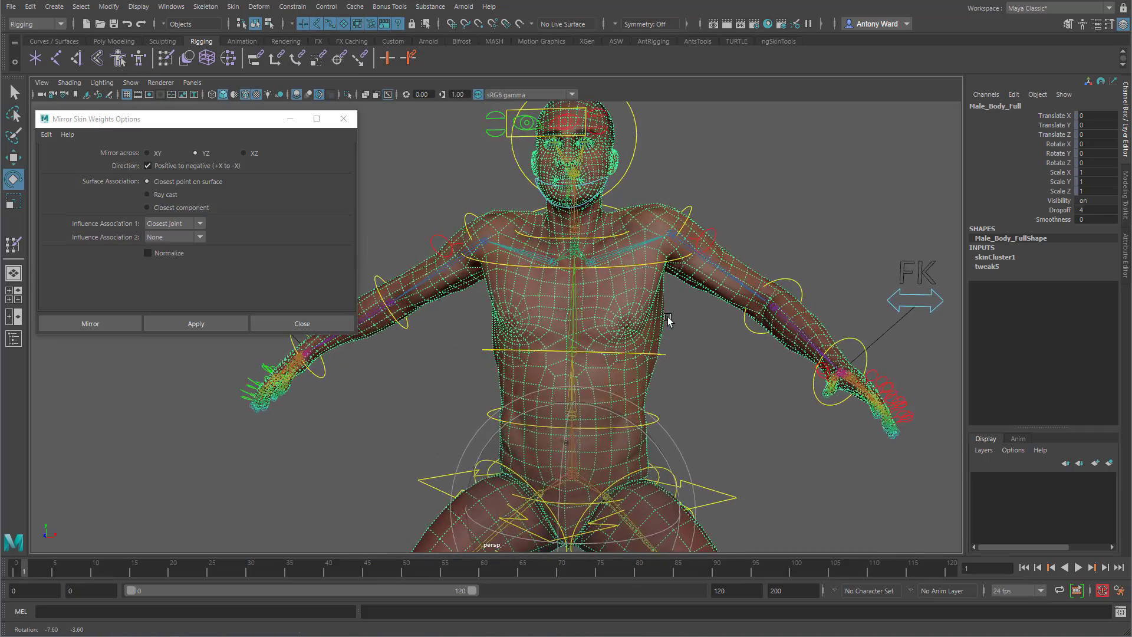
scroll(629, 316, down, 2)
scroll(648, 347, up, 3)
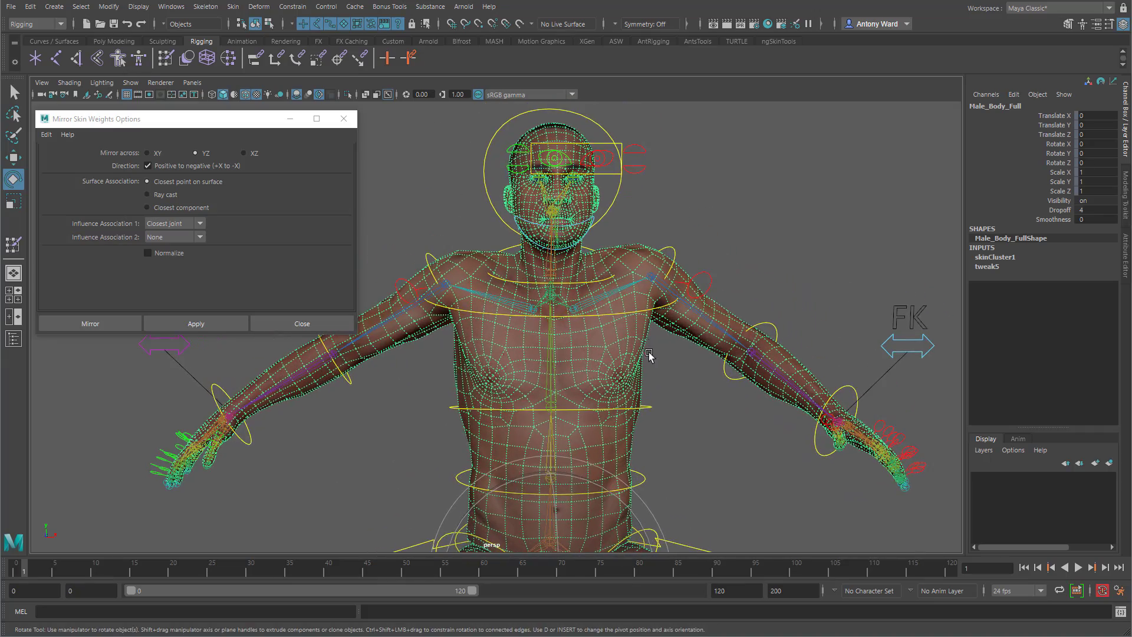
- Try rotating the shoulder control to test the upper-body deformation, undo the rotation and deselect the control
click(469, 313)
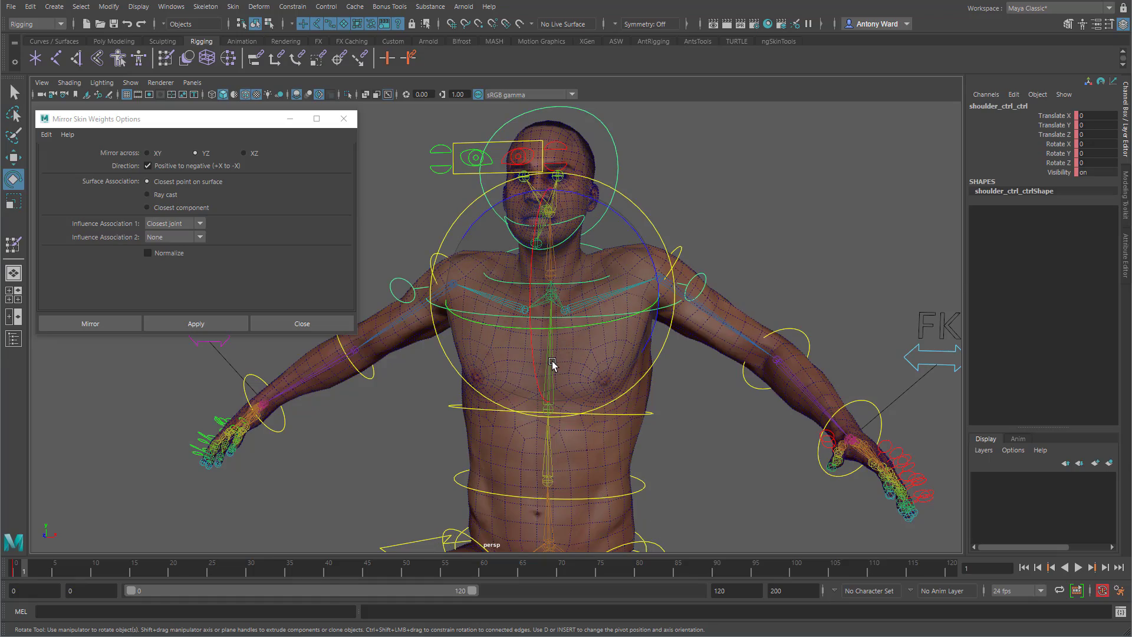
mouse_move(554, 351)
mouse_down()
mouse_move(560, 370)
mouse_move(558, 360)
mouse_up()
key(ctrl+z)
click(699, 453)
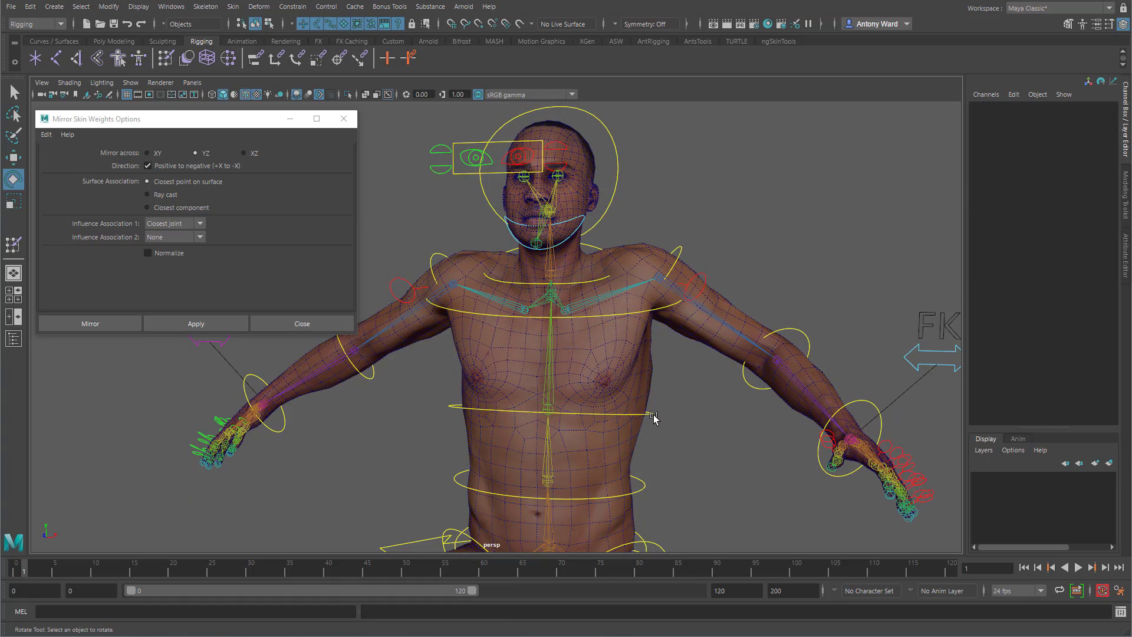
- Bend the sternum control forward about 18 degrees in X to test the upper torso deformation
click(652, 413)
alt+drag(625, 425, 478, 476)
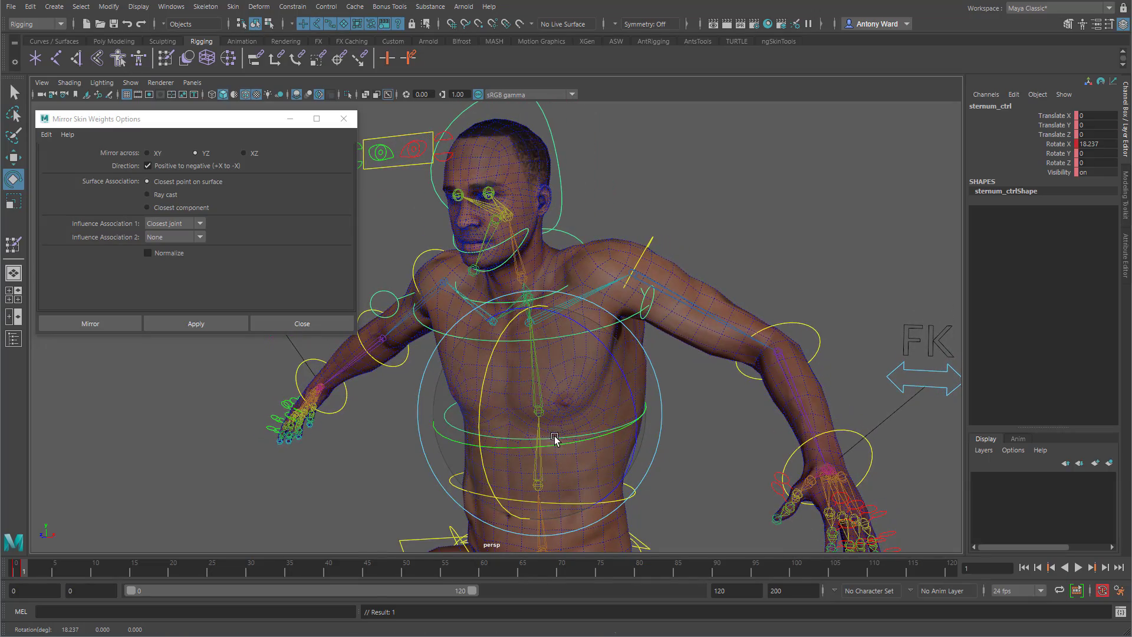
scroll(613, 474, up, 5)
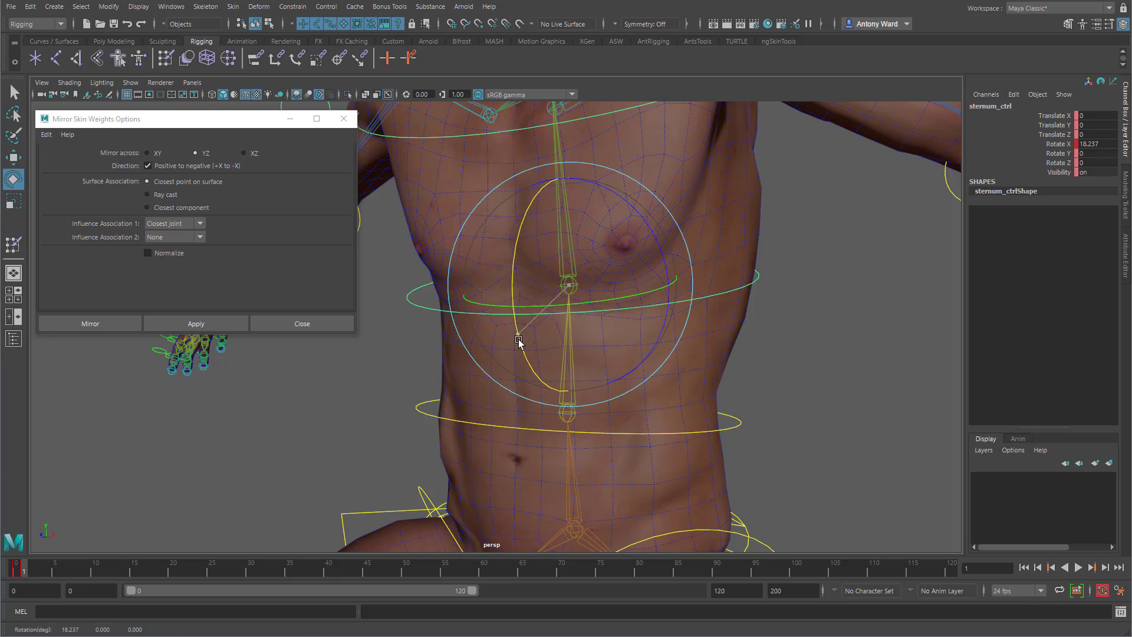
mouse_move(518, 336)
mouse_down()
mouse_move(522, 363)
mouse_move(523, 314)
mouse_move(520, 348)
mouse_up()
- Rotate the abdomen control forward about 33 degrees in X to pose the waist for weight checking
click(724, 415)
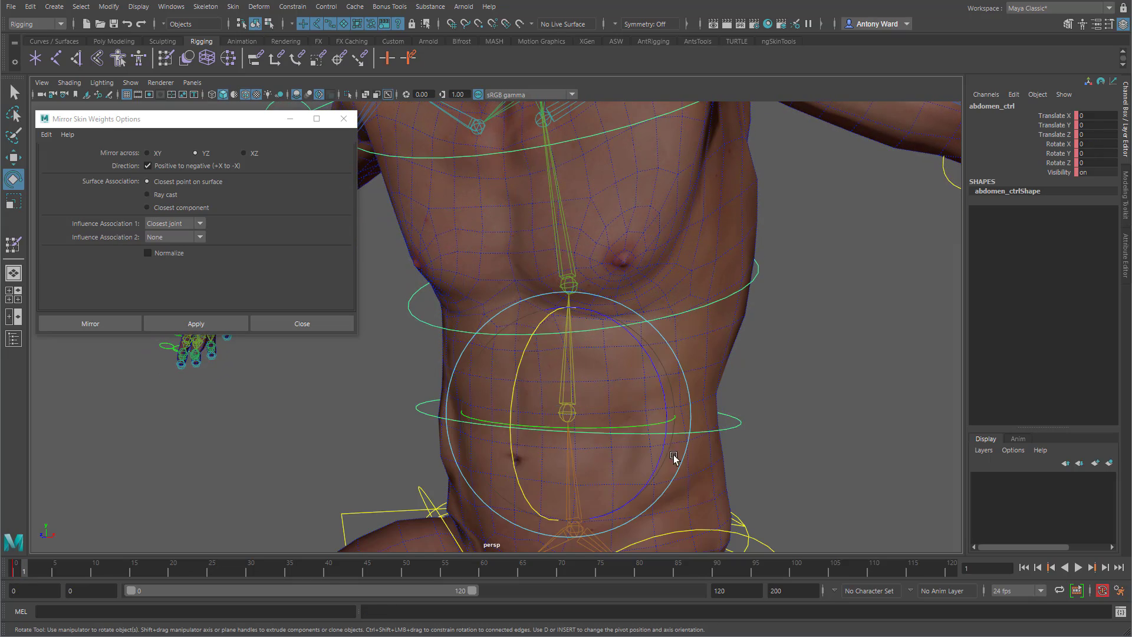
alt+drag(674, 458, 452, 411)
drag(428, 343, 555, 433)
alt+middle_drag(554, 433, 559, 393)
alt+right_drag(559, 394, 712, 366)
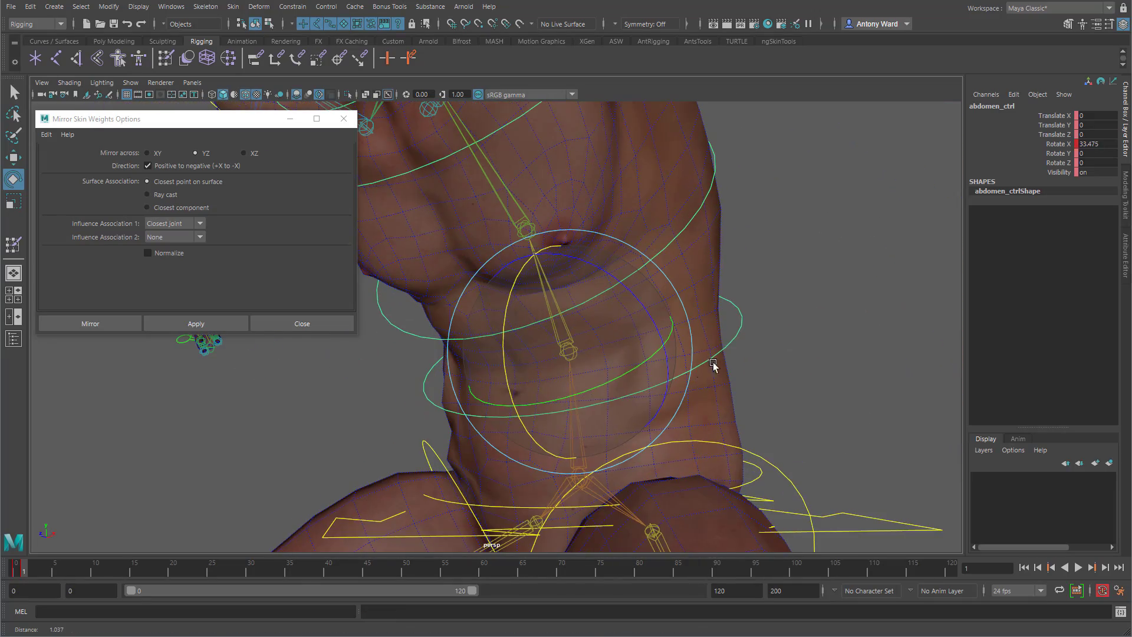
- Close the mirror options, select the male body mesh and start Paint Skin Weights on the abdomen influence
click(705, 266)
click(325, 323)
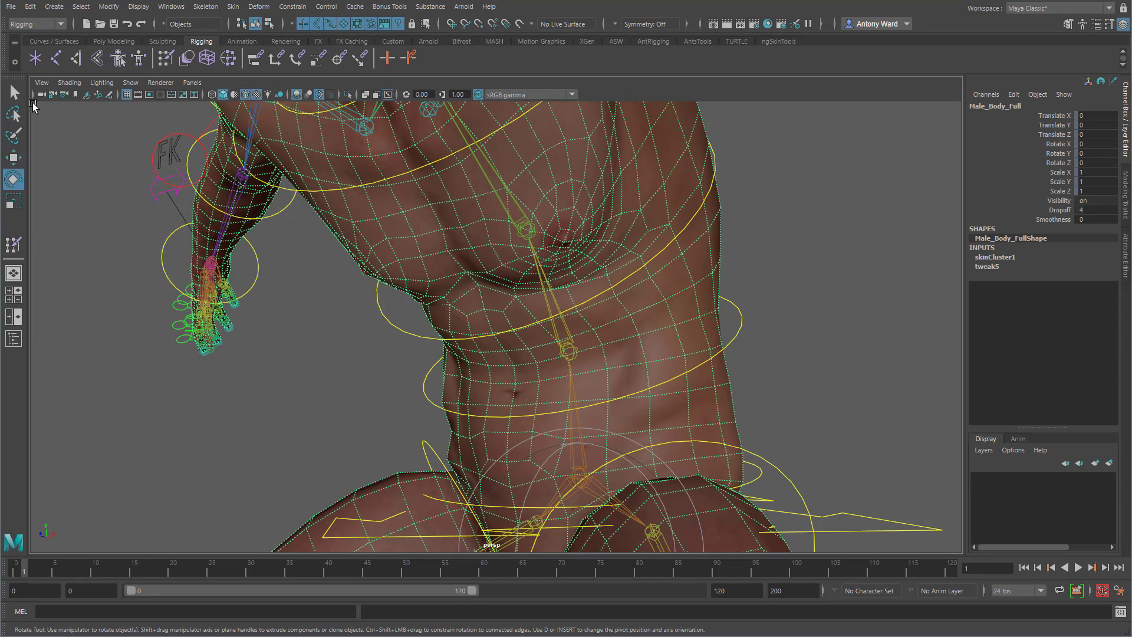
click(13, 249)
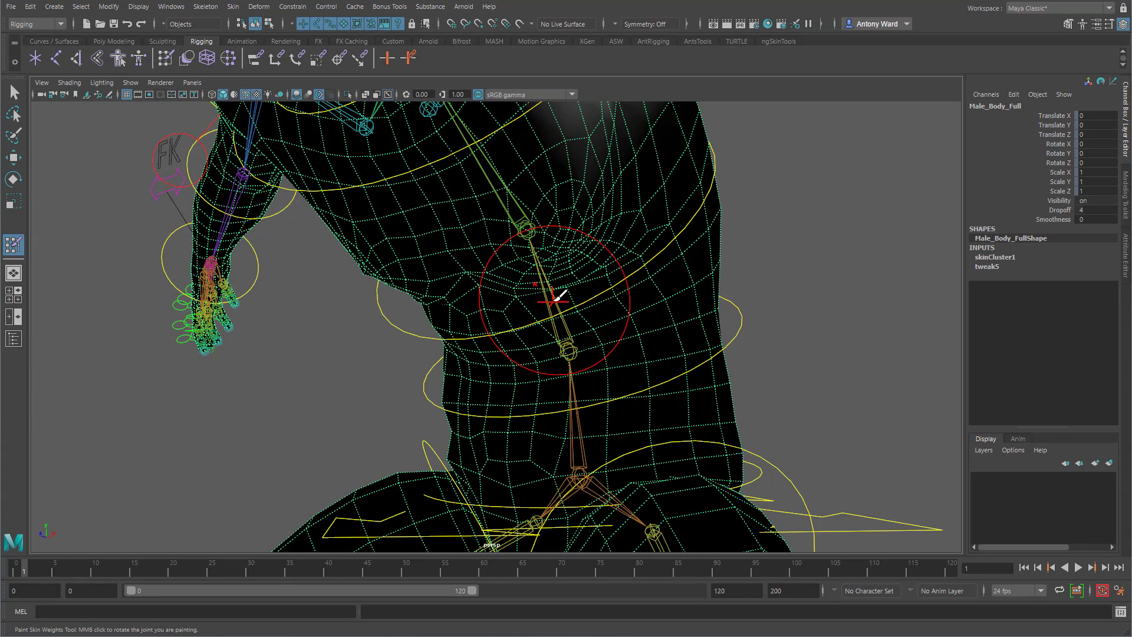
right_drag(553, 301, 556, 272)
alt+drag(404, 336, 455, 317)
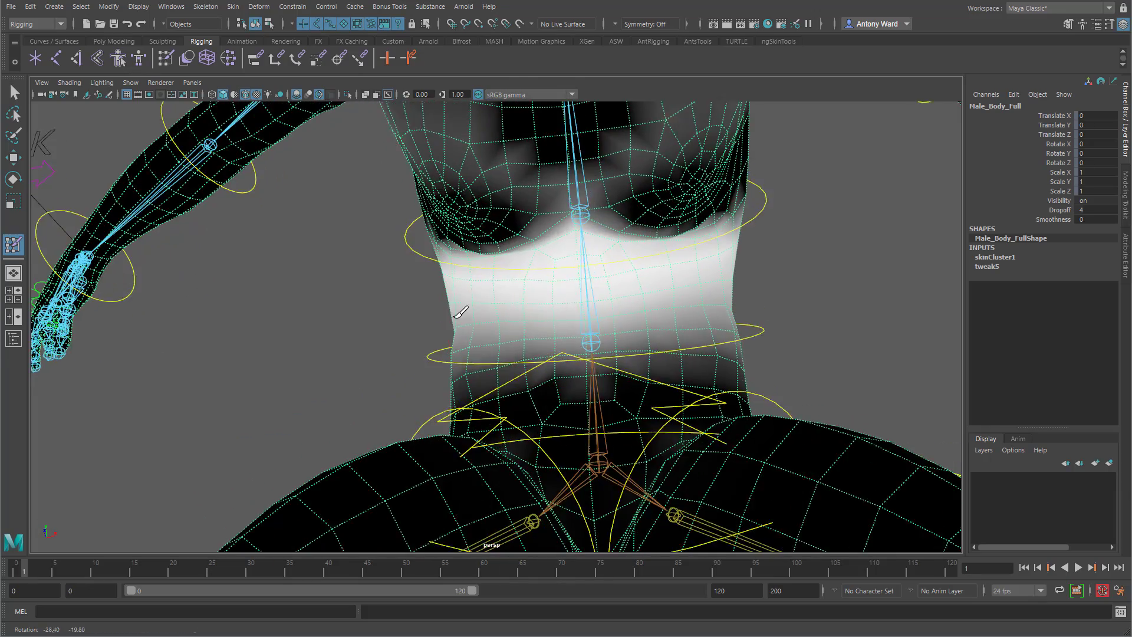
alt+middle_drag(592, 305, 523, 415)
alt+drag(523, 414, 558, 392)
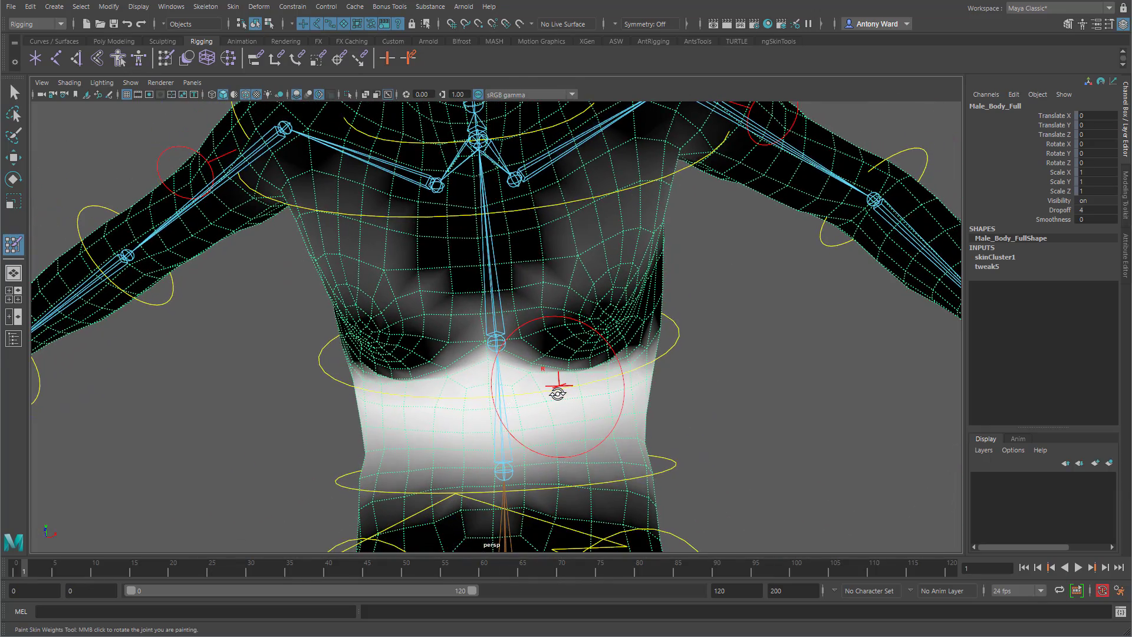
- Open the Paint Skin Weights settings and raise the brush opacity to 1
double_click(13, 244)
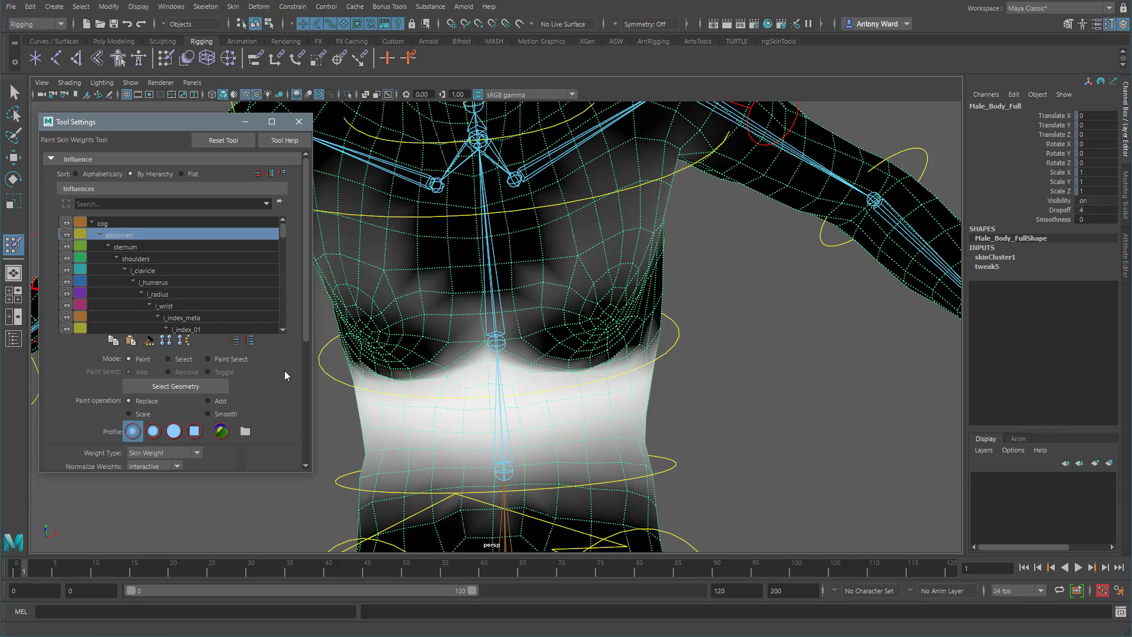
scroll(168, 406, down, 2)
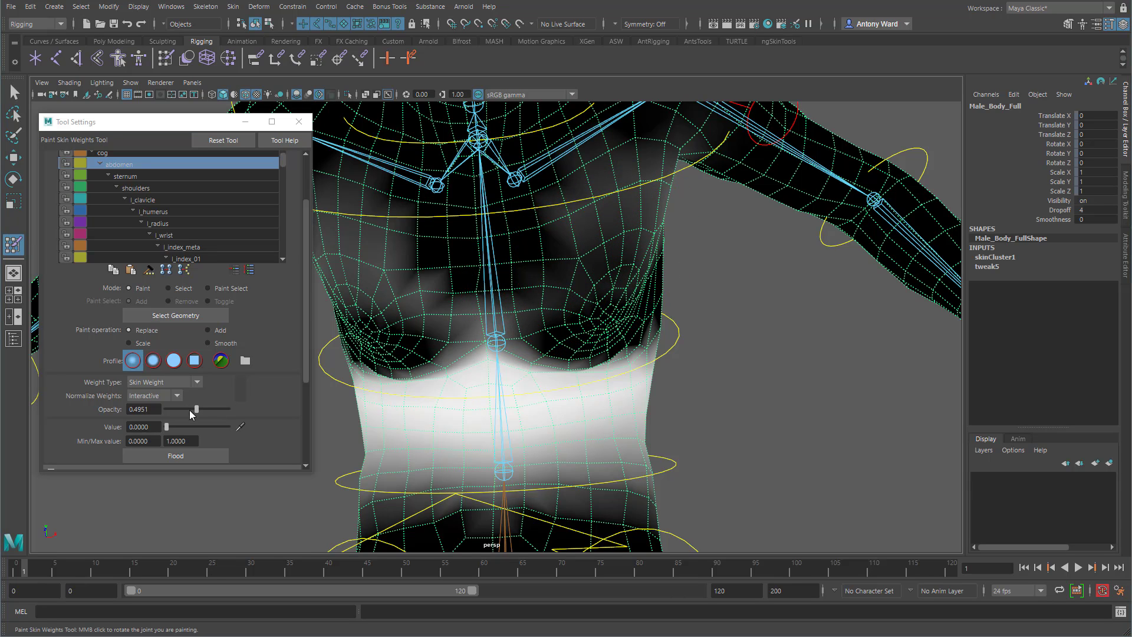
drag(198, 408, 232, 409)
- Remove stray abdomen weight from the character's left chest, using Replace with value 0 and the solid brush profile
drag(658, 201, 596, 190)
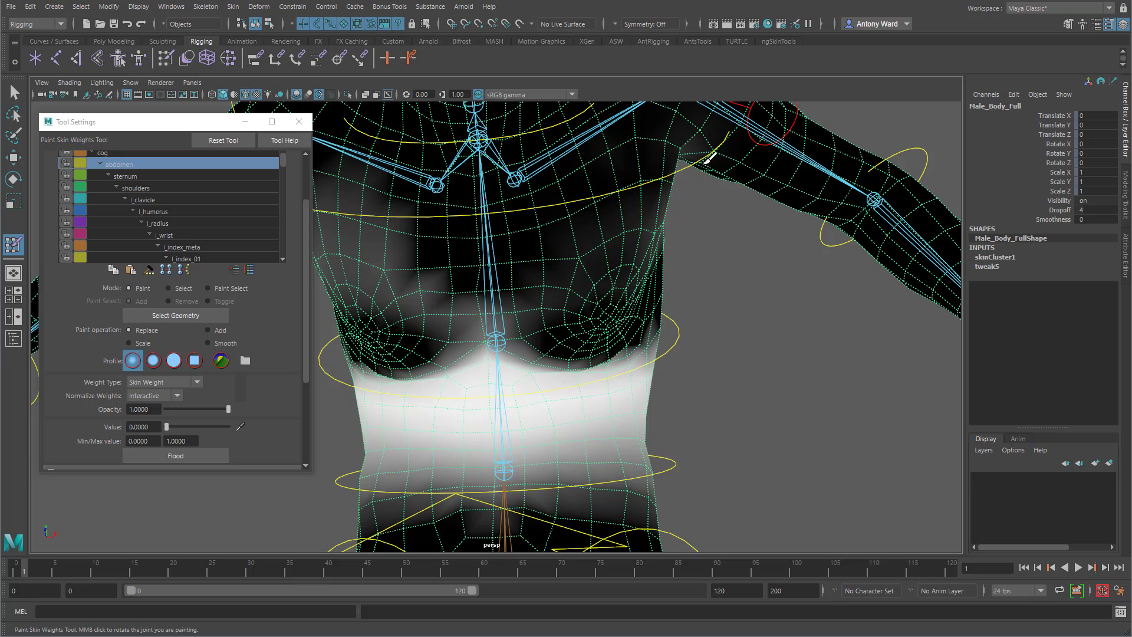
click(153, 361)
click(176, 362)
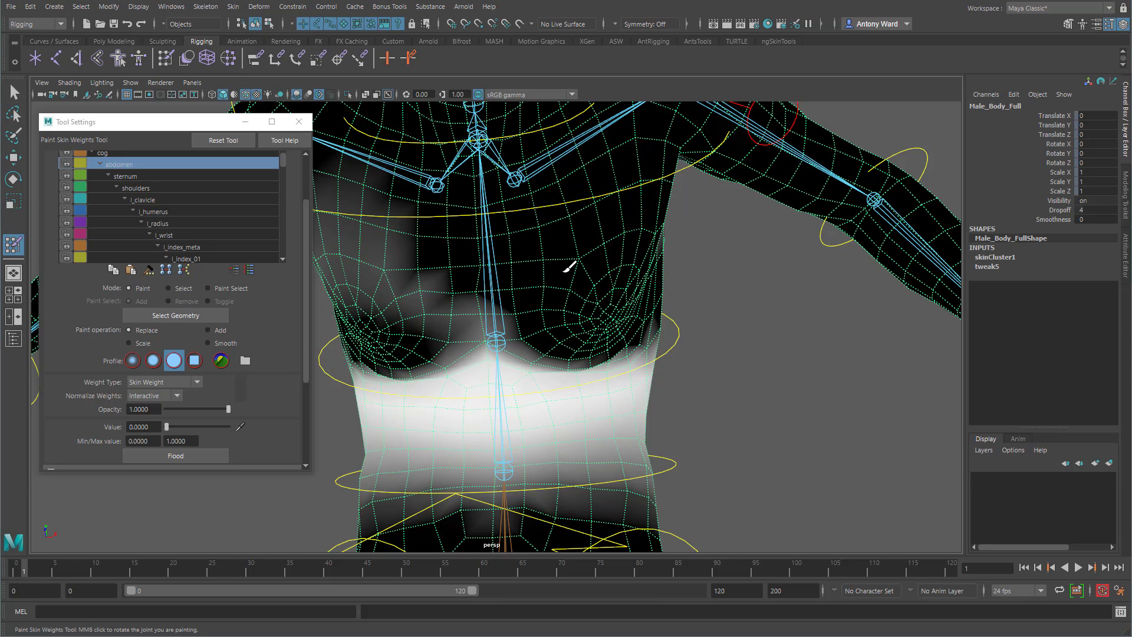
mouse_move(594, 252)
alt+mouse_down()
mouse_move(513, 269)
mouse_move(473, 232)
mouse_move(457, 112)
mouse_move(442, 130)
alt+mouse_up()
mouse_move(662, 233)
alt+mouse_down()
mouse_move(530, 268)
mouse_move(633, 299)
mouse_move(494, 224)
alt+mouse_up()
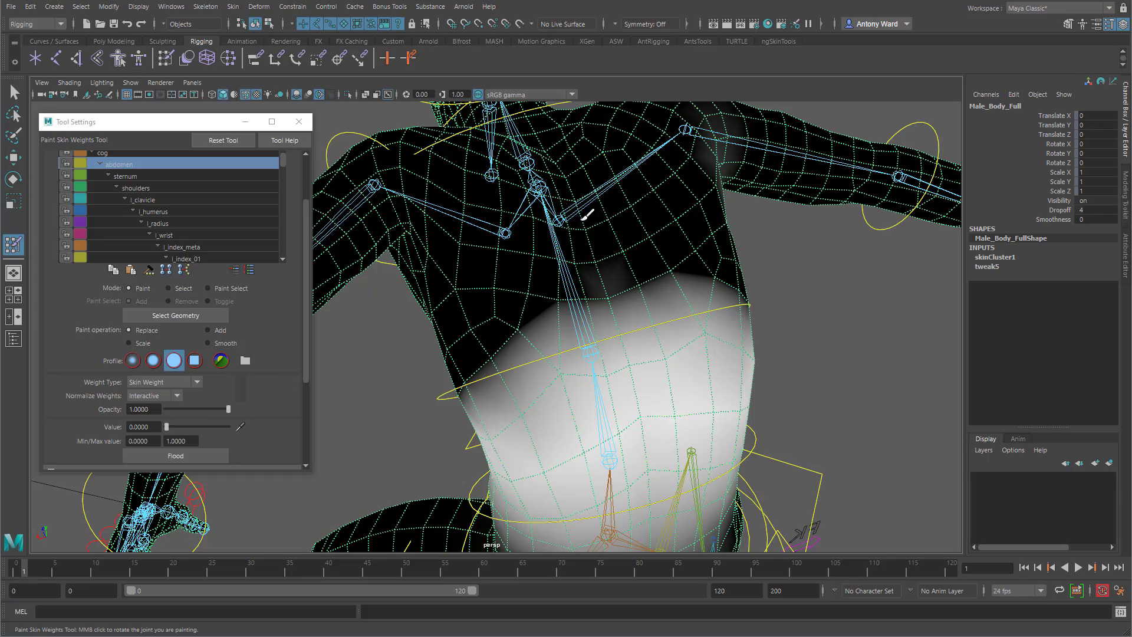
- Smooth the abdomen weights along the underside of the left chest, using the Smooth operation with the soft brush profile
mouse_move(513, 397)
alt+mouse_down()
mouse_move(652, 328)
mouse_move(606, 300)
mouse_move(607, 316)
mouse_move(419, 405)
alt+mouse_up()
click(208, 343)
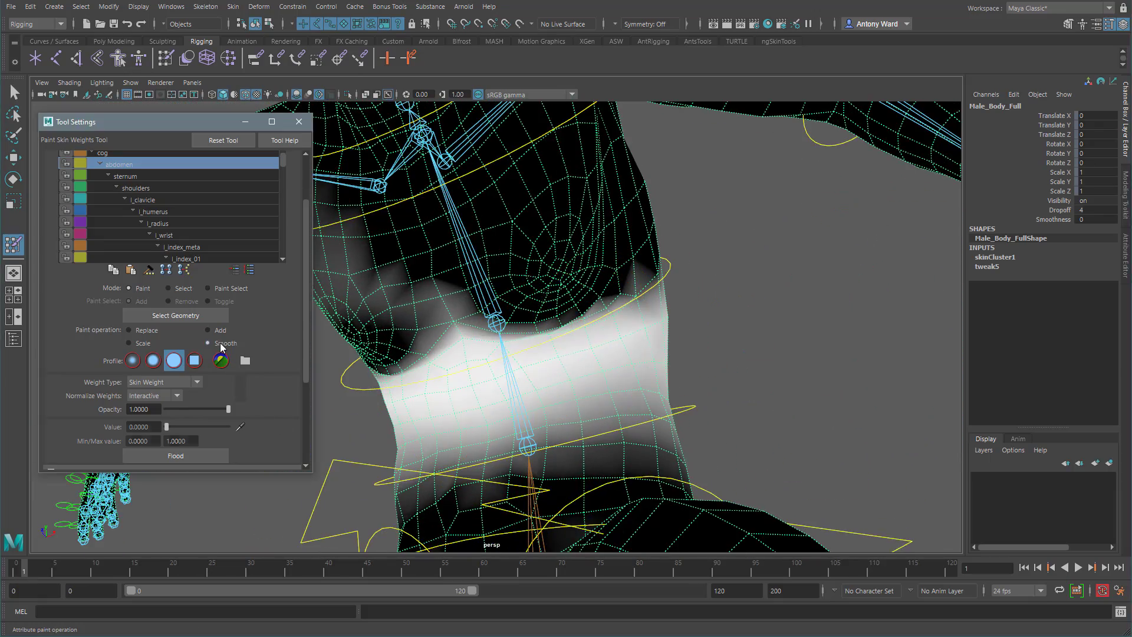
click(153, 361)
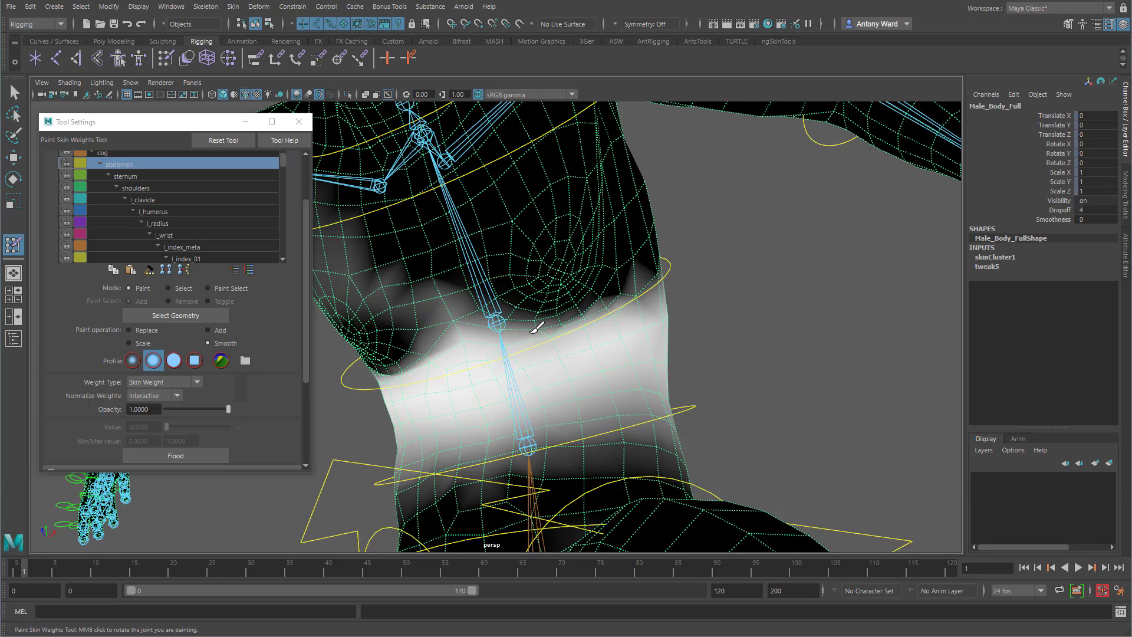
click(554, 327)
click(566, 324)
click(587, 316)
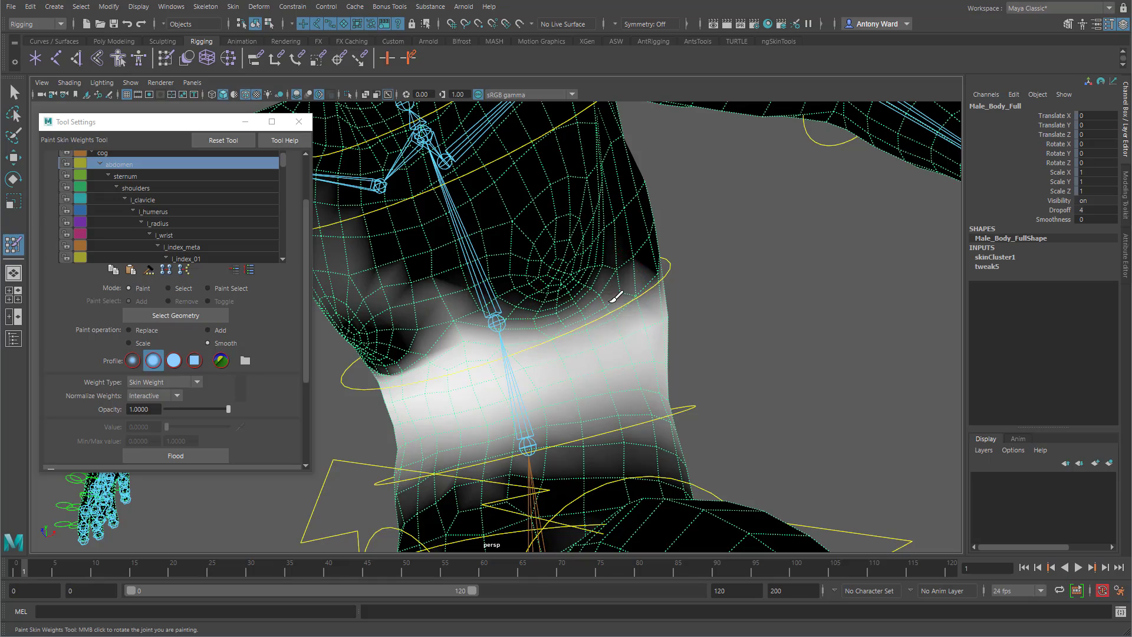
click(617, 298)
- Mirror the cleaned and smoothed skin weights to the other side of the body
mouse_move(568, 324)
alt+mouse_down()
mouse_move(538, 310)
mouse_move(463, 361)
mouse_move(533, 242)
mouse_move(616, 158)
mouse_move(495, 248)
mouse_move(450, 313)
mouse_move(625, 388)
mouse_move(684, 369)
alt+mouse_up()
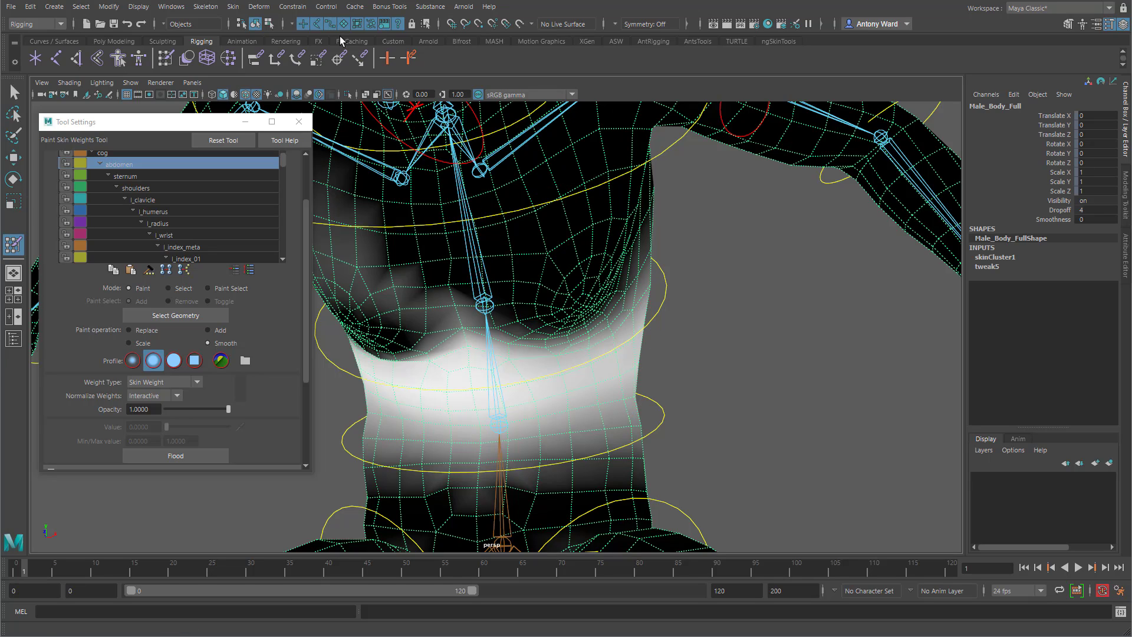
click(236, 7)
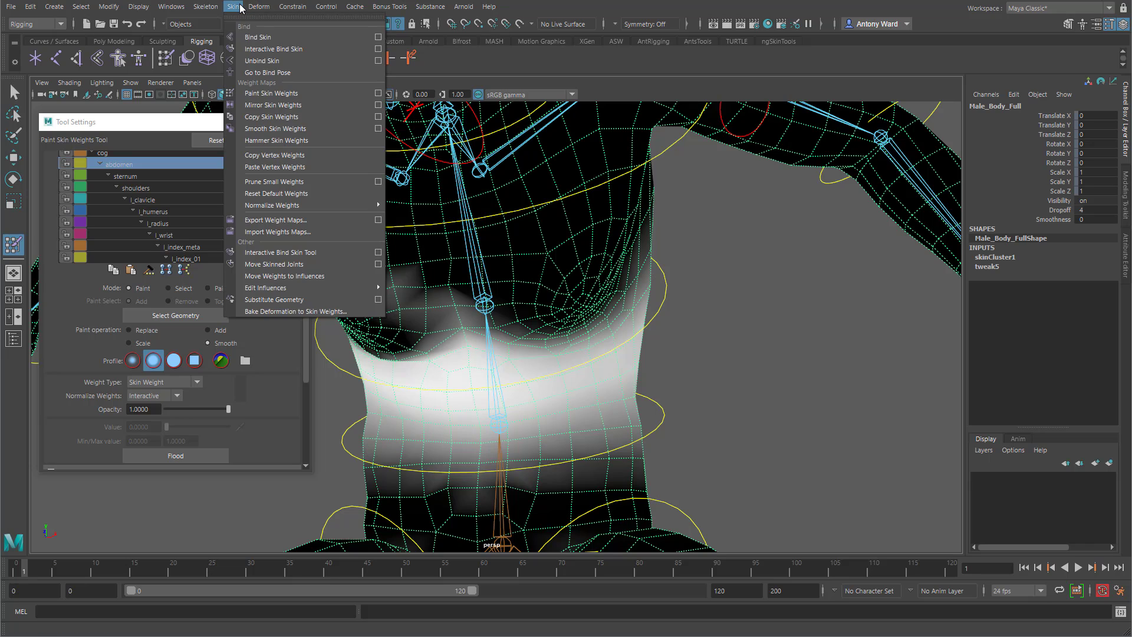
click(266, 106)
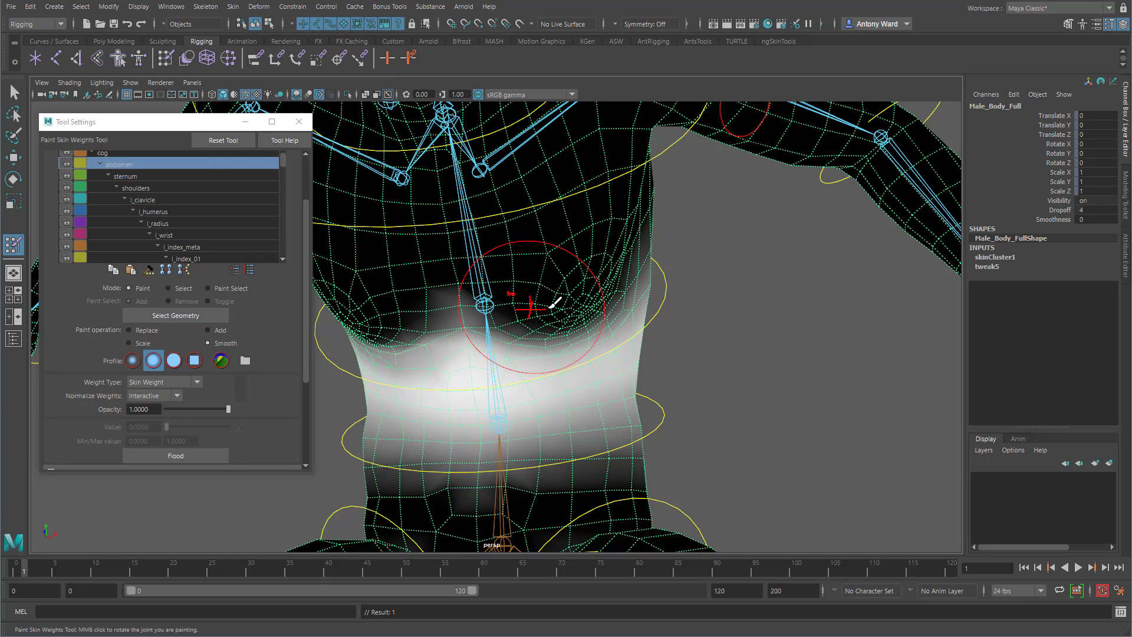
alt+drag(396, 310, 445, 293)
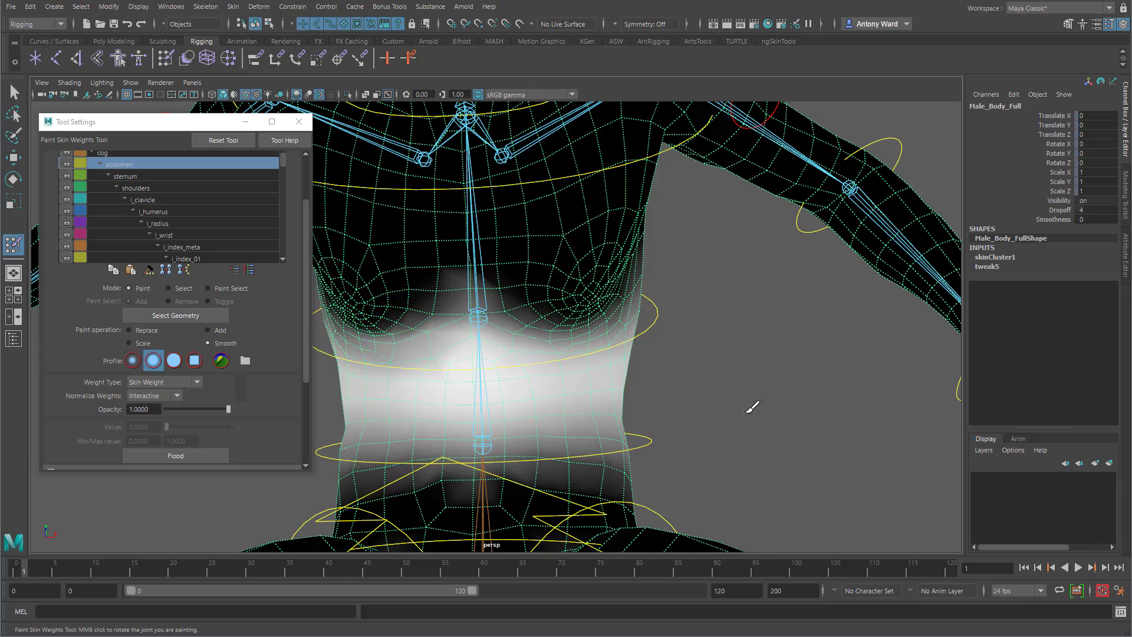
- Examine the bent waist from several angles, comparing the cog influence with the abdomen influence
alt+middle_drag(678, 408, 711, 377)
alt+drag(710, 377, 460, 442)
alt+right_drag(460, 442, 451, 375)
alt+drag(463, 380, 695, 345)
alt+middle_drag(520, 396, 519, 358)
alt+right_drag(519, 358, 790, 349)
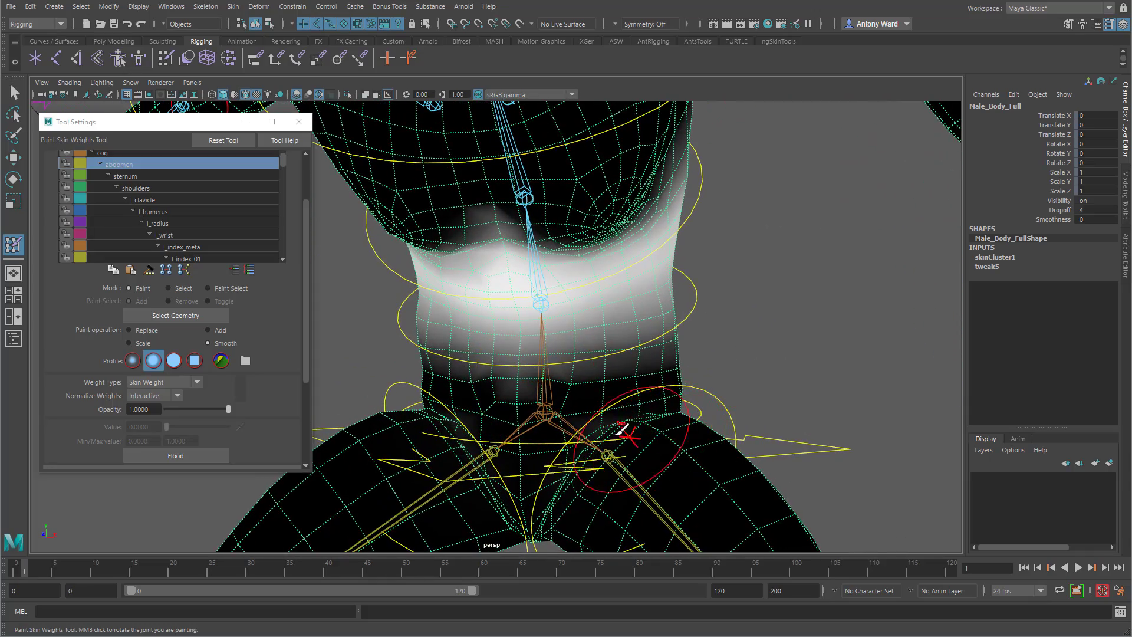
mouse_move(624, 435)
alt+mouse_down()
mouse_move(559, 422)
mouse_move(543, 430)
alt+mouse_up()
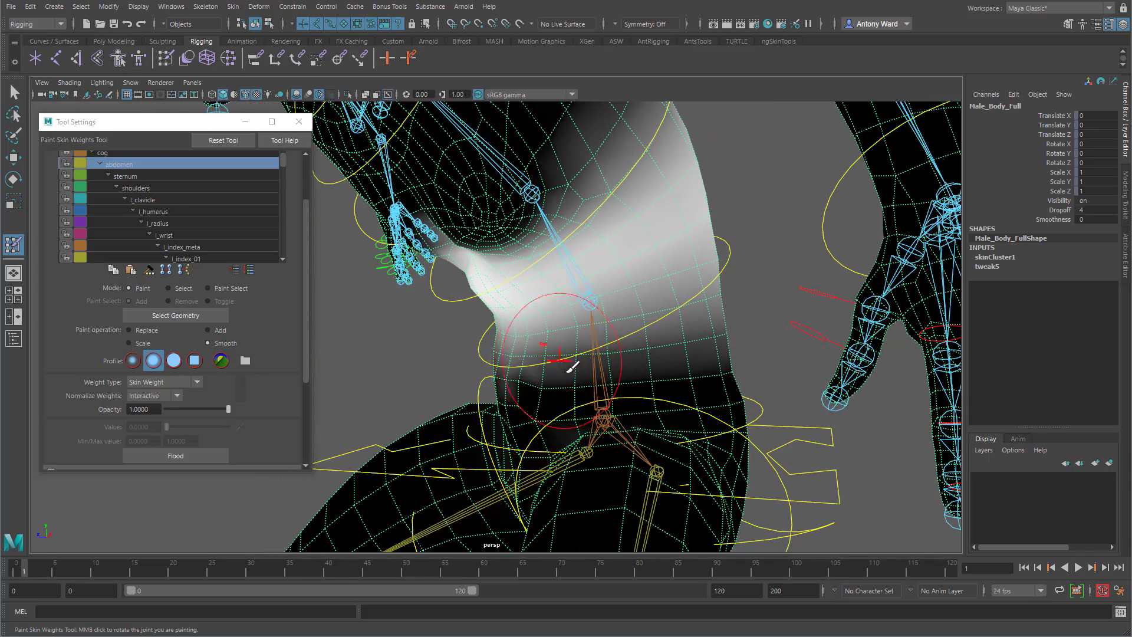
mouse_move(597, 370)
right_down()
mouse_move(648, 362)
mouse_move(592, 344)
right_up()
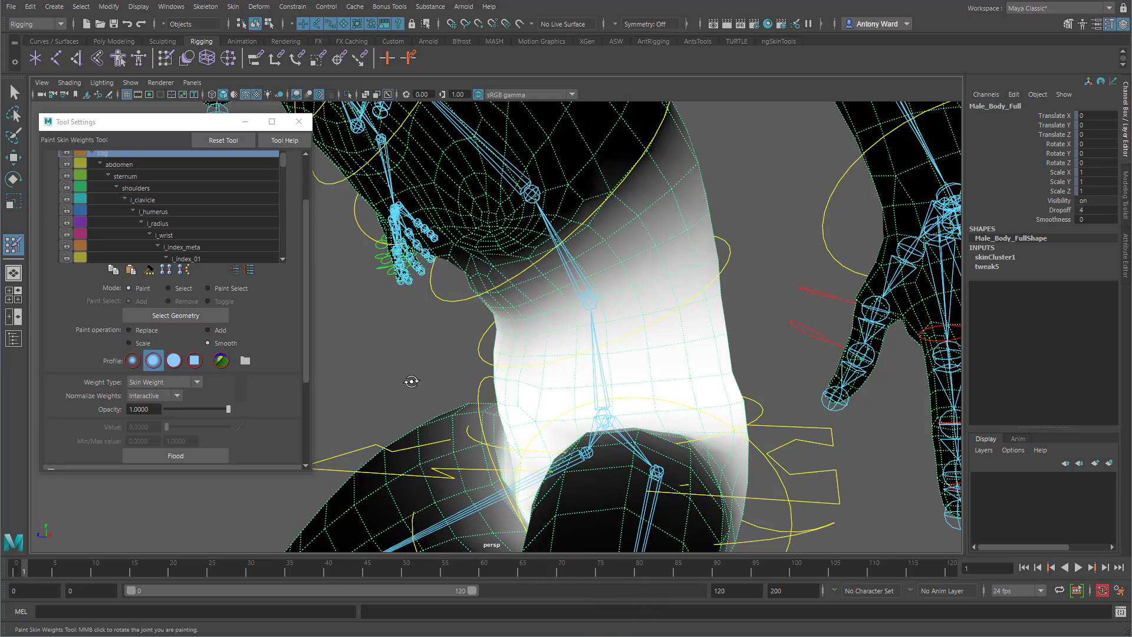
mouse_move(632, 413)
alt+mouse_down()
mouse_move(455, 375)
mouse_move(467, 377)
mouse_move(397, 381)
mouse_move(472, 371)
alt+mouse_up()
right_click(585, 272)
right_drag(586, 272, 584, 243)
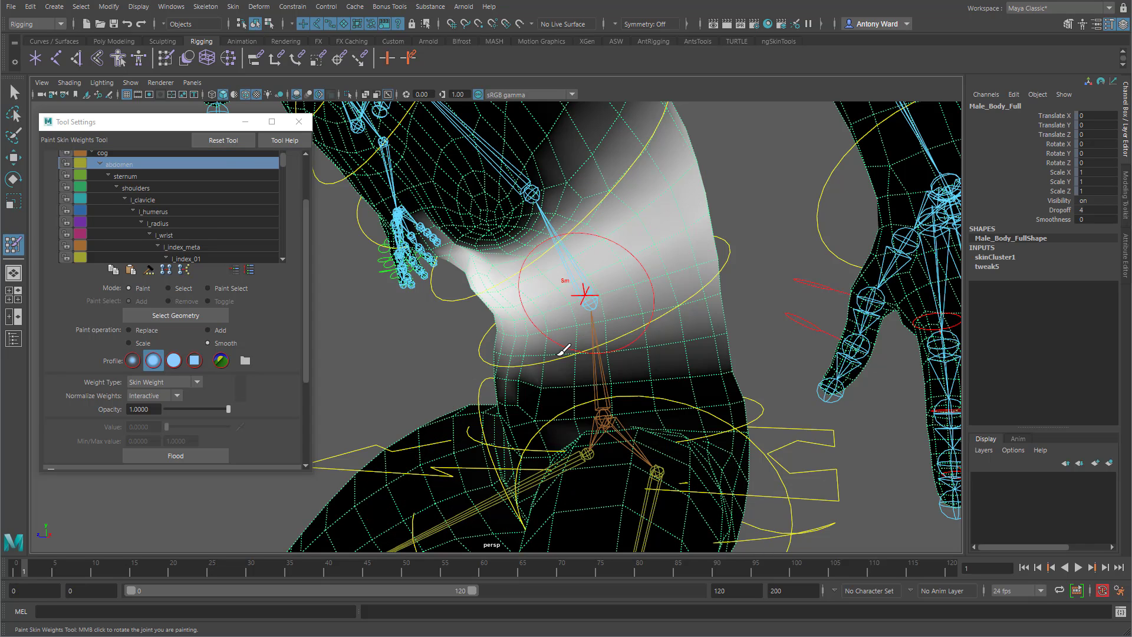
- Set the weight brush to Add with the Gaussian profile, value 1 and opacity about 0.087
alt+drag(568, 346, 475, 360)
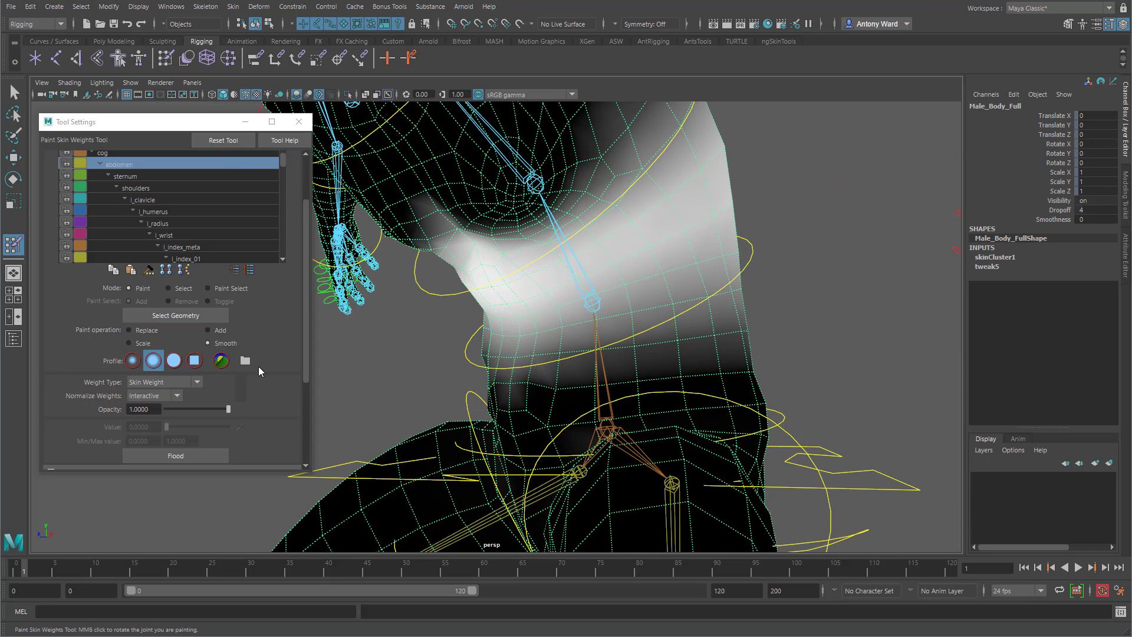
click(207, 329)
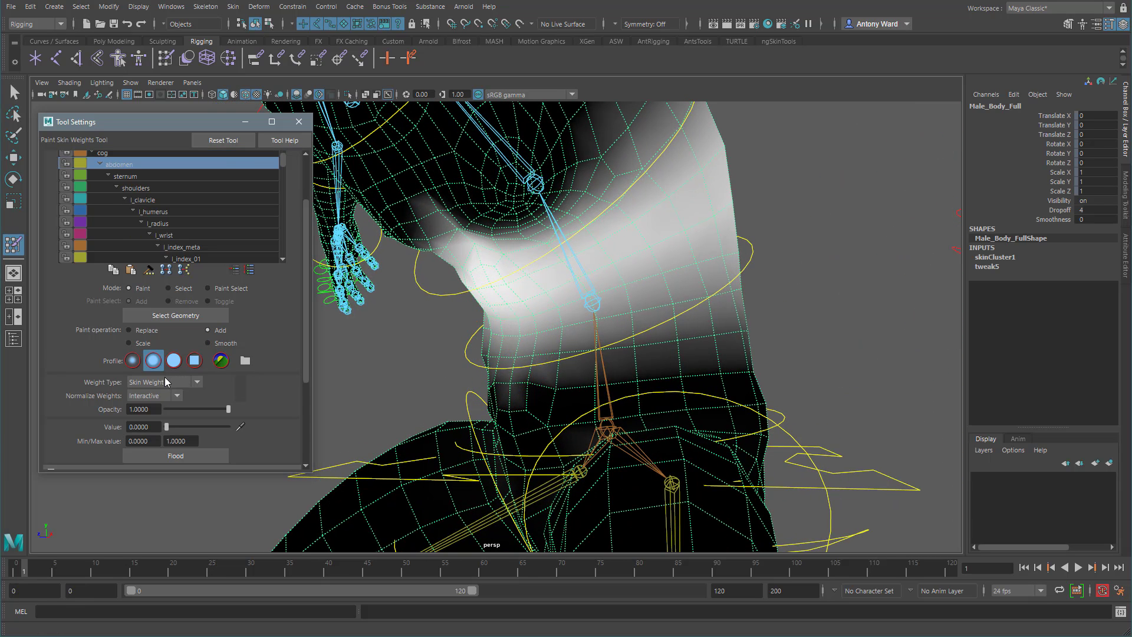
click(134, 361)
drag(167, 426, 269, 423)
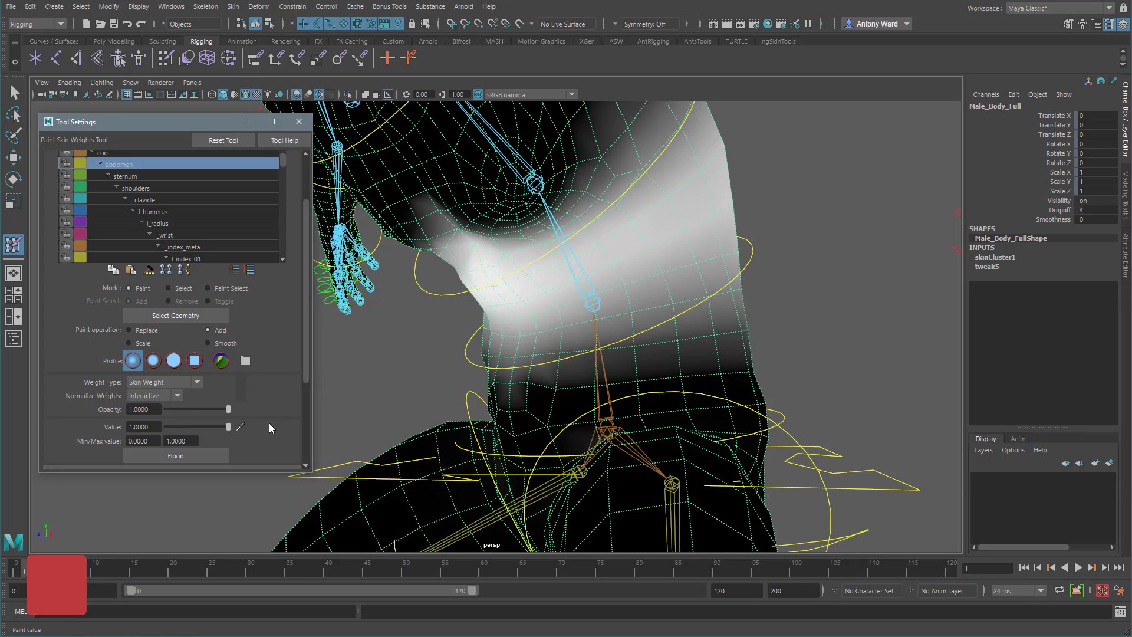
click(171, 409)
- Gradually add abdomen weight around the front and left side of the waist near the abdomen joint
alt+drag(503, 315, 513, 311)
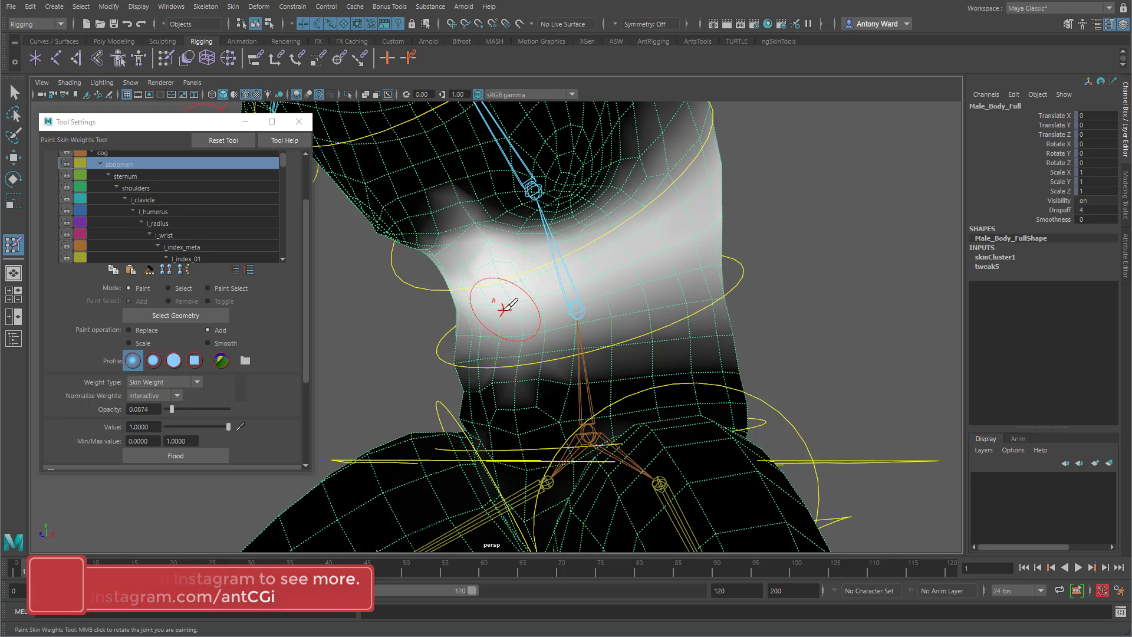
drag(556, 296, 600, 283)
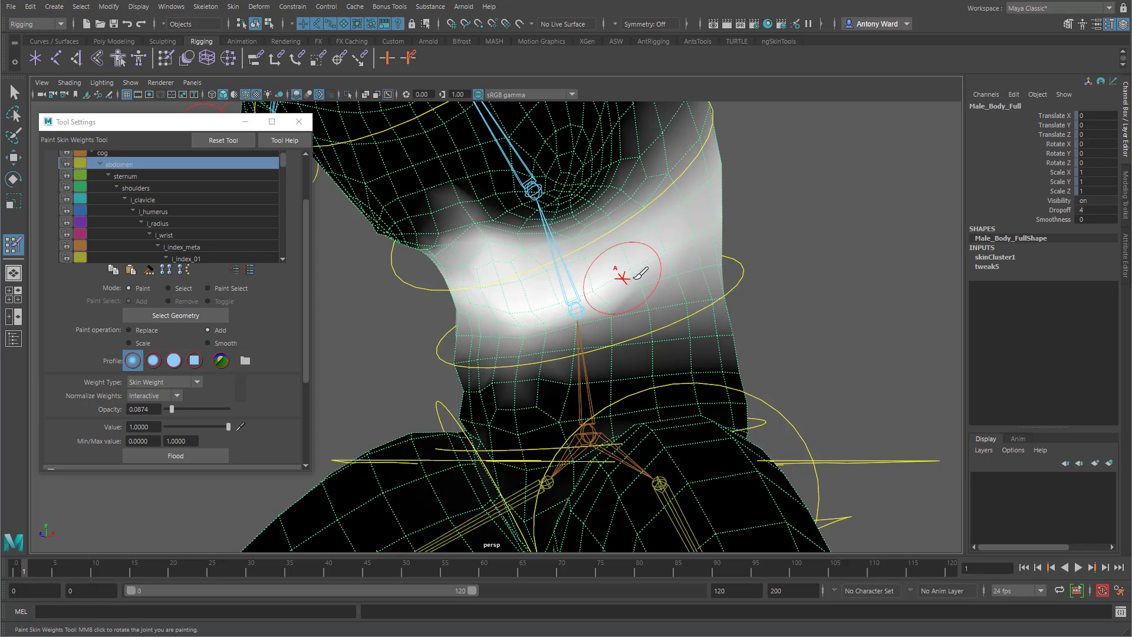
alt+drag(638, 276, 589, 296)
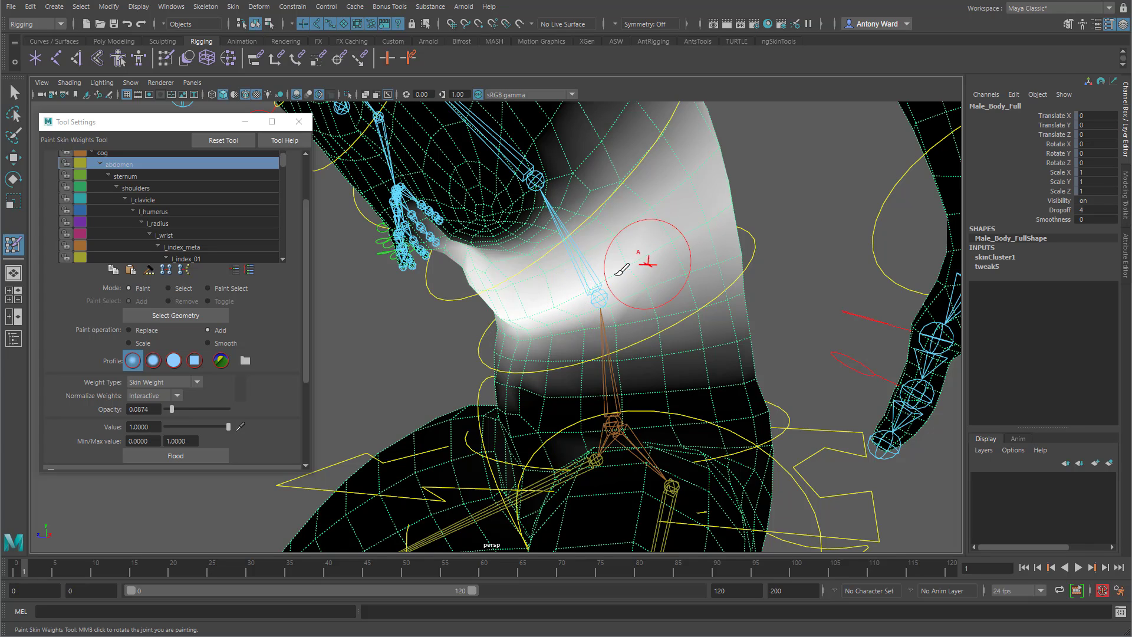
drag(670, 268, 684, 245)
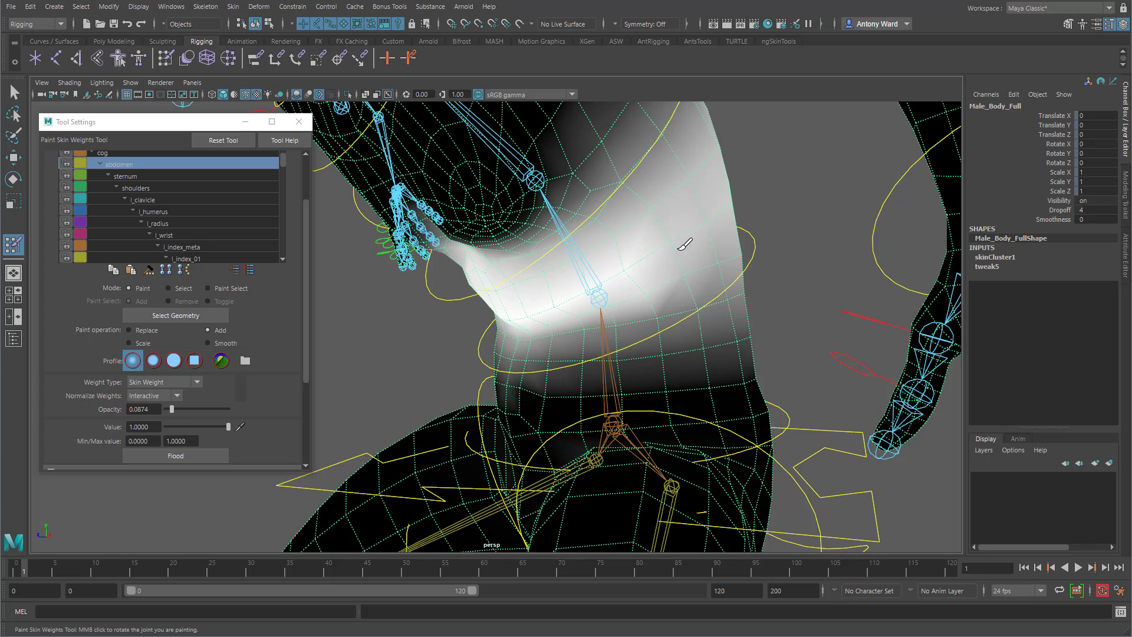
- Mirror the strengthened abdomen weights across to the opposite side of the waist
alt+drag(560, 322, 607, 316)
click(232, 6)
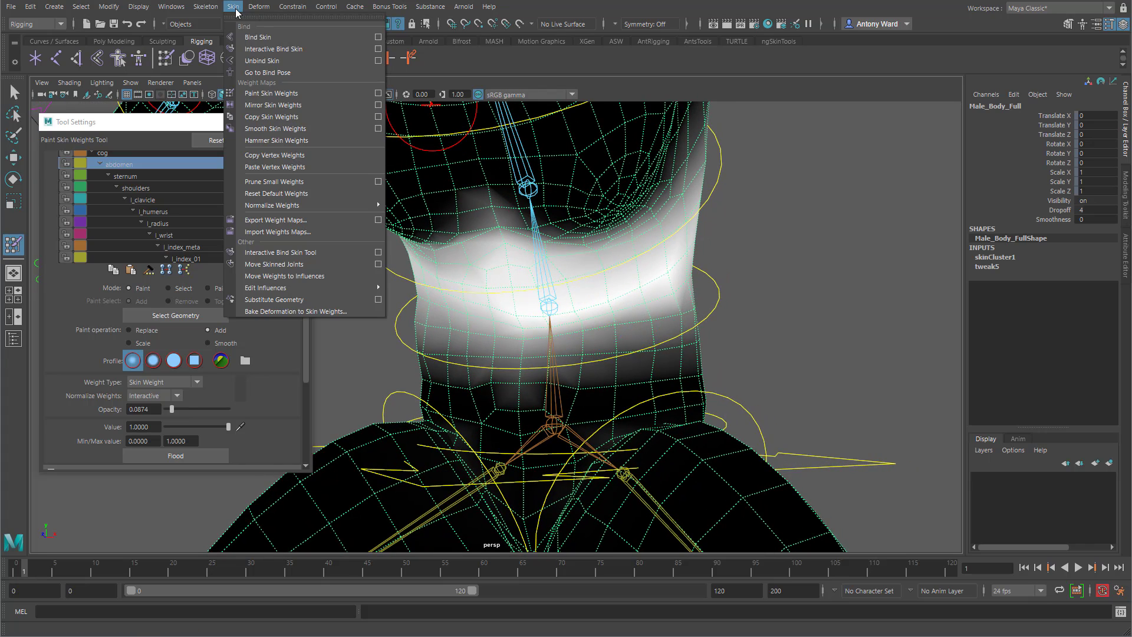
click(260, 106)
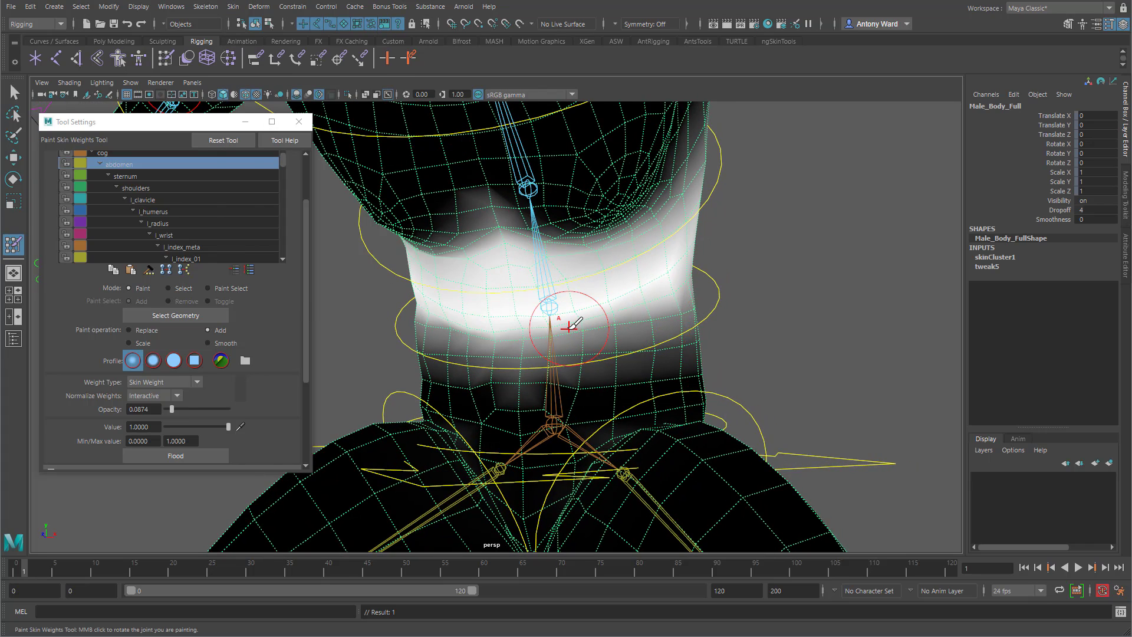
- Replace the cog weights with value 0 at opacity 1 along the lower ribs above the abdomen joint, using the soft brush profile
mouse_move(570, 326)
alt+mouse_down()
mouse_move(505, 344)
mouse_move(518, 328)
alt+mouse_up()
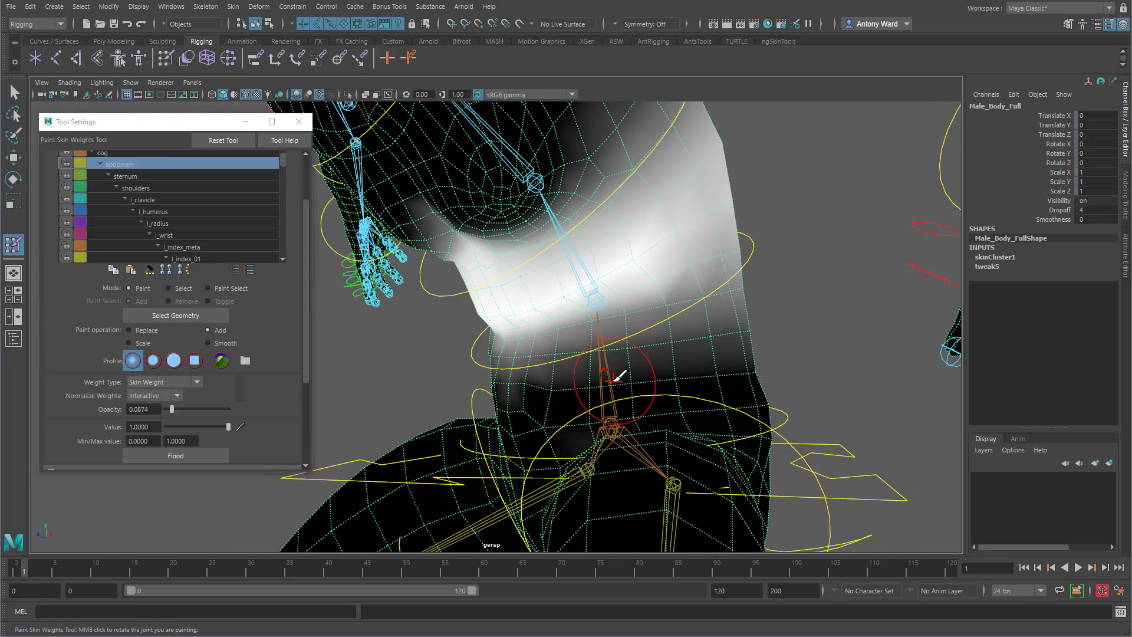
mouse_move(616, 375)
right_down()
mouse_move(677, 362)
mouse_move(607, 349)
right_up()
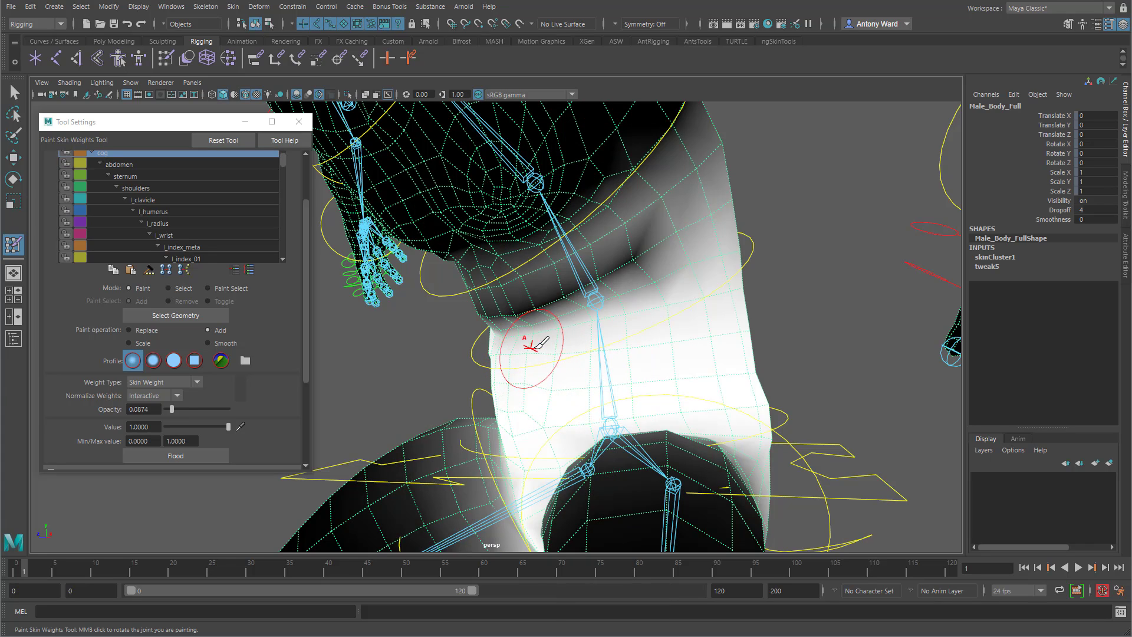
alt+drag(609, 331, 645, 340)
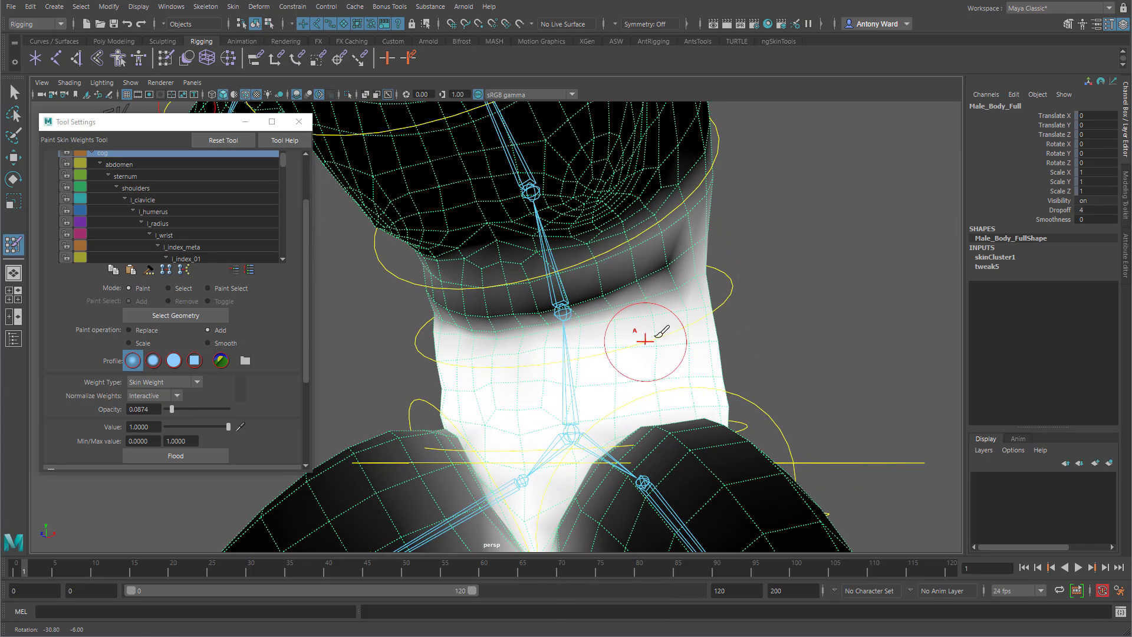
click(147, 330)
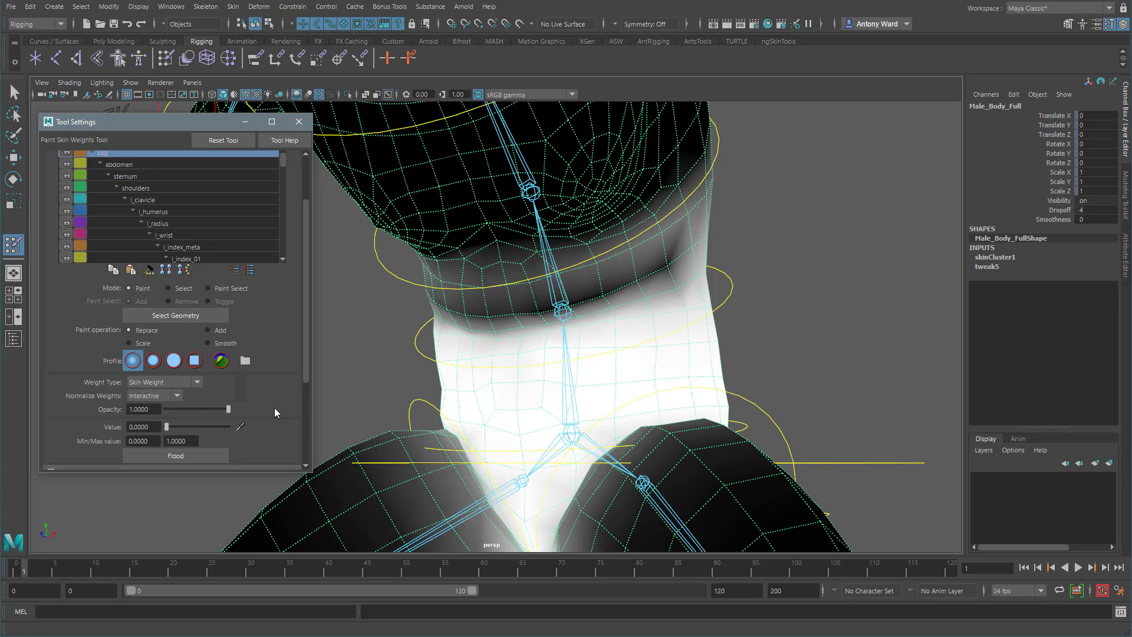
click(153, 361)
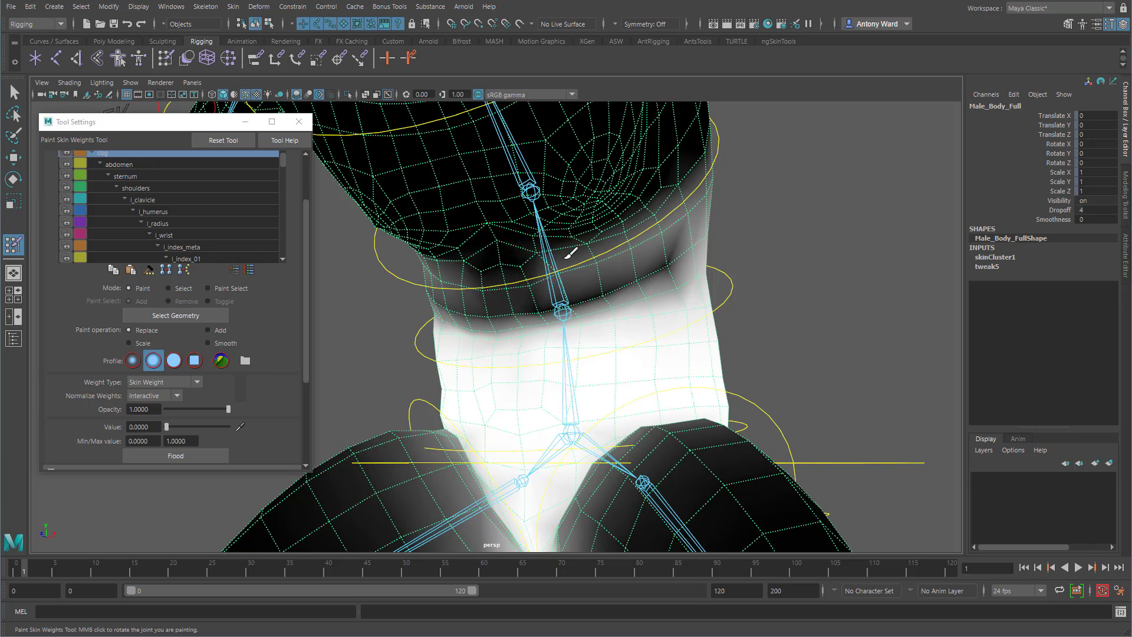
mouse_move(646, 224)
mouse_down()
mouse_move(623, 227)
mouse_move(705, 180)
mouse_move(643, 227)
mouse_up()
drag(635, 229, 618, 237)
alt+drag(548, 263, 454, 347)
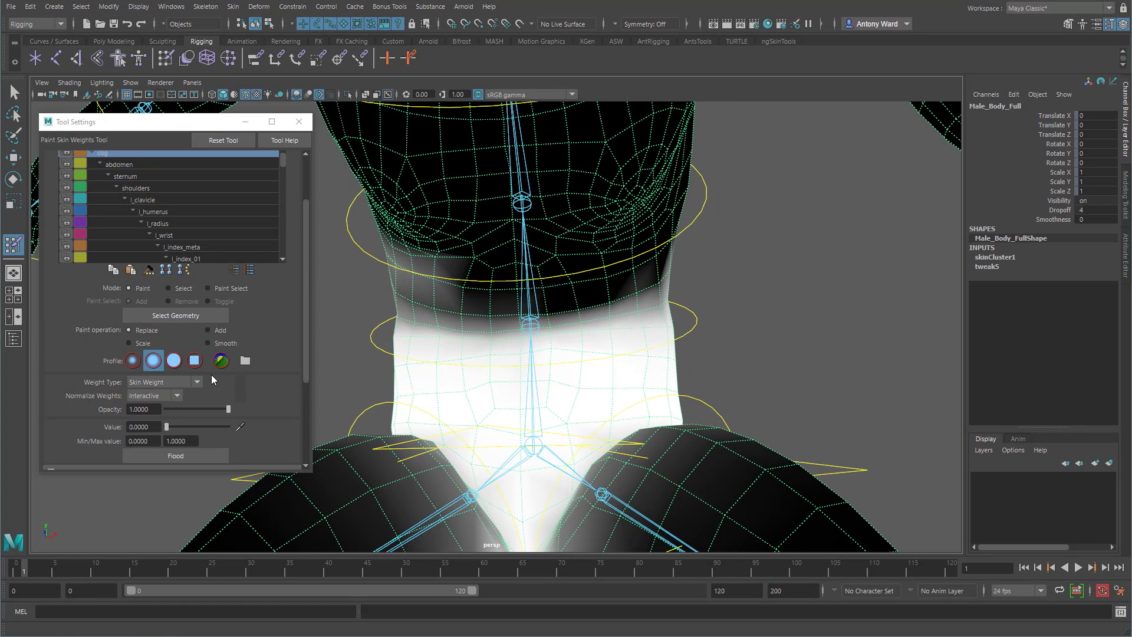
- Smooth the cog weights around the front and left side of the waist at opacity 1, and mirror them across
click(208, 343)
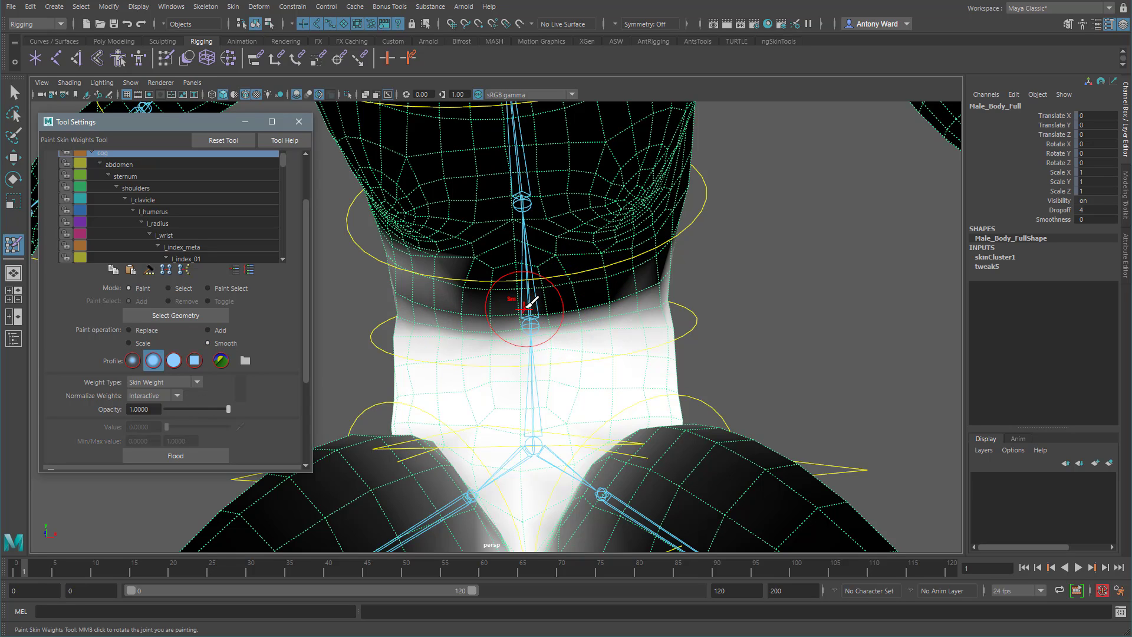
drag(530, 309, 531, 306)
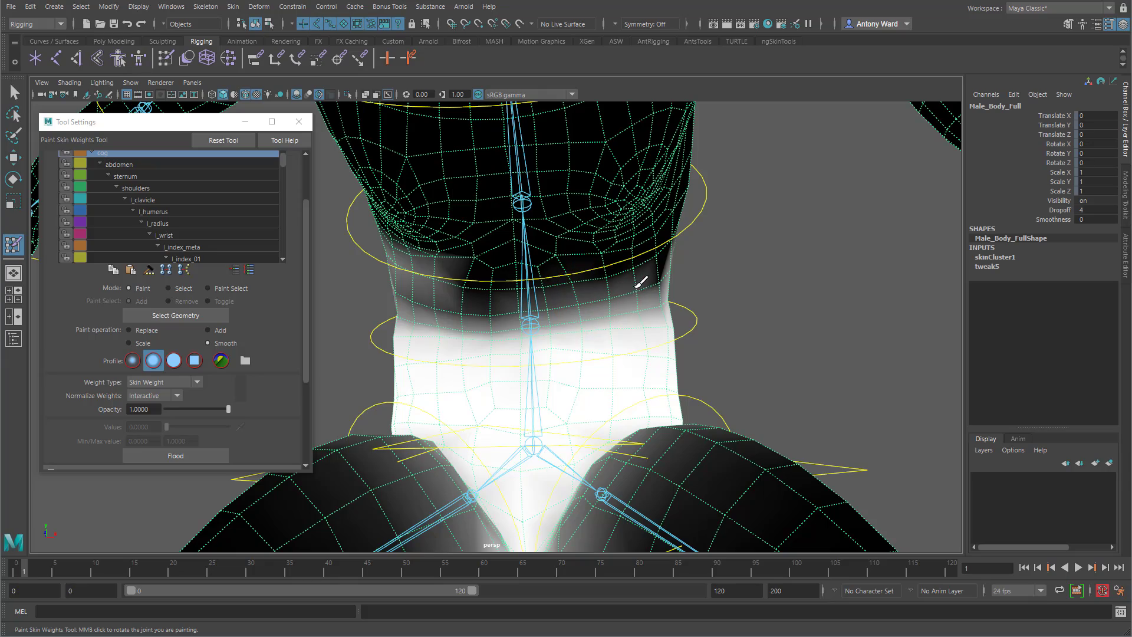
mouse_move(652, 273)
alt+mouse_down()
mouse_move(617, 288)
mouse_move(719, 220)
alt+mouse_up()
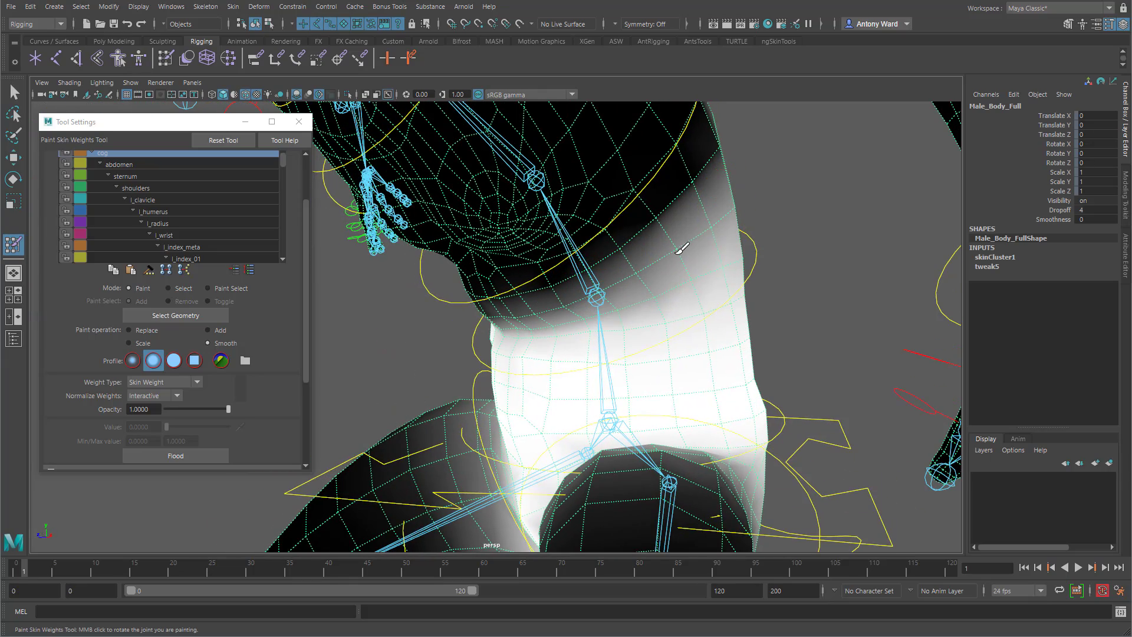
alt+drag(534, 332, 792, 379)
click(233, 6)
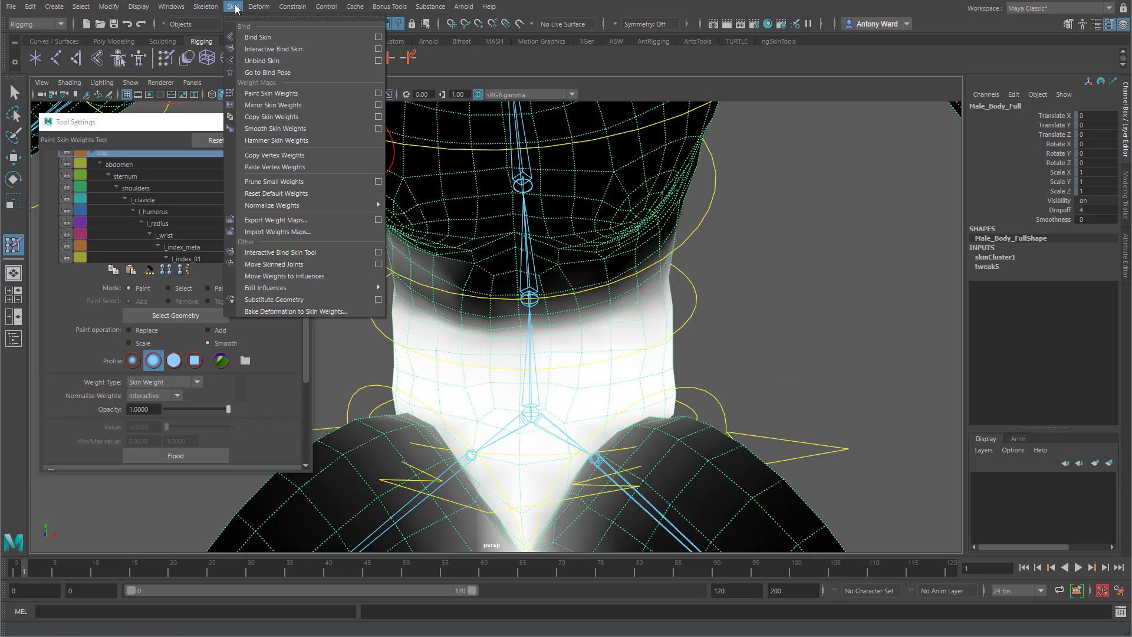
click(278, 102)
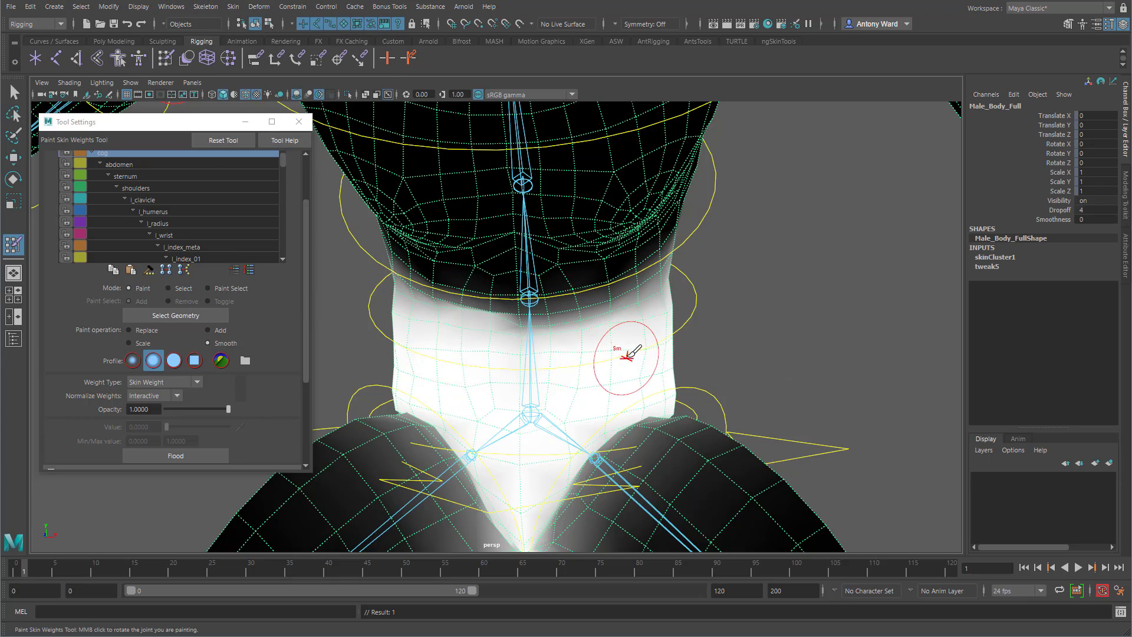
- Bend the left elbow by rotating its FK control, and reselect the body mesh
alt+right_drag(763, 390, 614, 339)
mouse_move(614, 338)
alt+mouse_down()
mouse_move(815, 342)
mouse_move(530, 339)
mouse_move(563, 339)
alt+mouse_up()
alt+drag(507, 246, 679, 187)
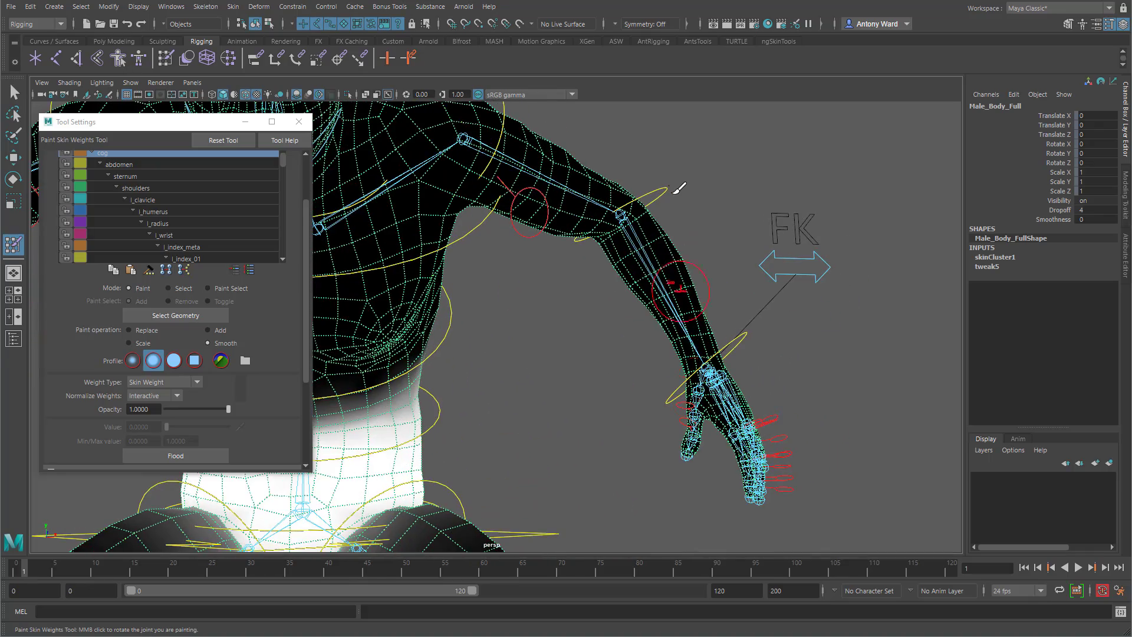
key(w)
click(662, 192)
mouse_move(655, 270)
alt+mouse_down()
mouse_move(589, 285)
mouse_move(607, 309)
mouse_move(578, 308)
mouse_move(662, 299)
mouse_move(578, 314)
alt+mouse_up()
key(e)
alt+drag(555, 261, 687, 334)
click(642, 326)
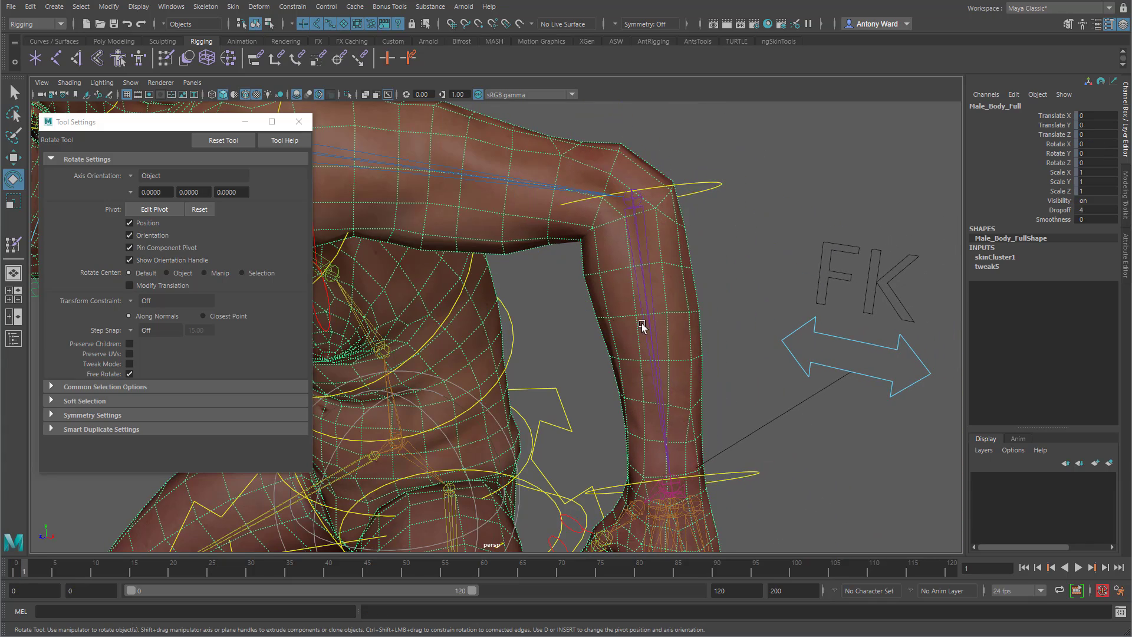
alt+drag(489, 245, 494, 240)
right_click(483, 201)
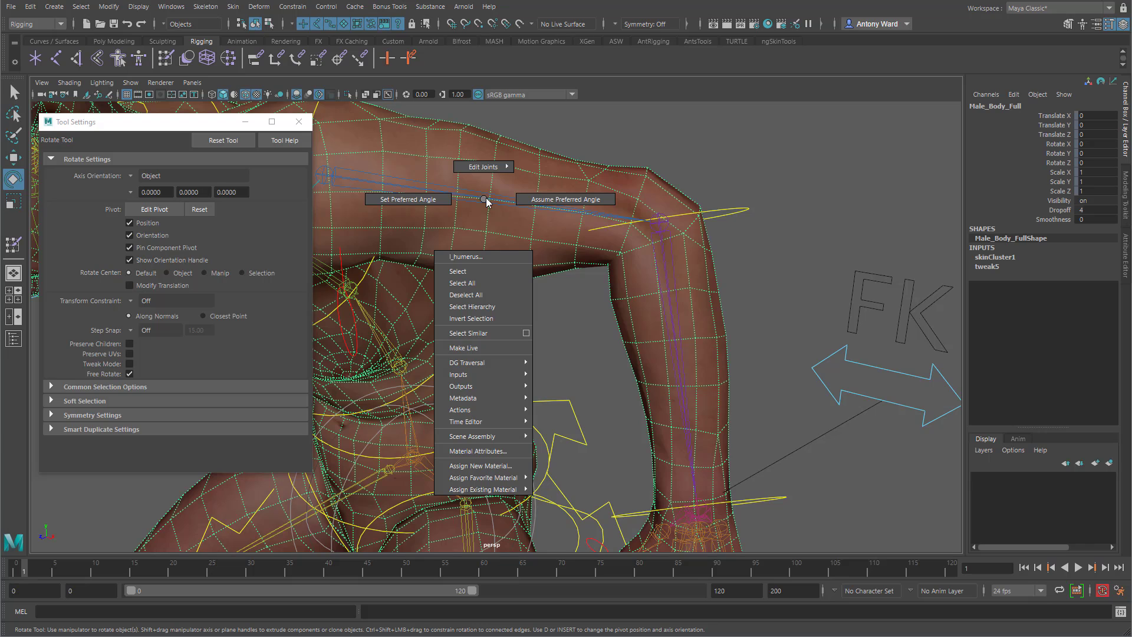
key(Escape)
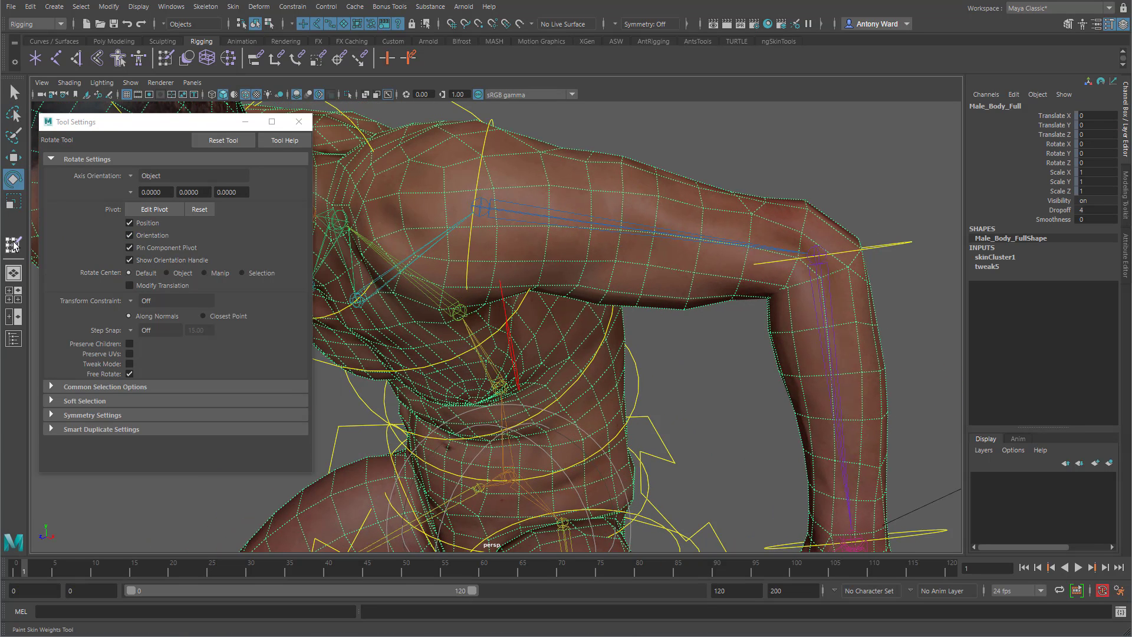
- Choose the l_humerus influence for weight painting and set the brush to Add with the Gaussian profile, value 1 and opacity about 0.126
right_drag(567, 218, 601, 226)
alt+middle_drag(678, 324, 549, 335)
alt+right_drag(548, 335, 597, 335)
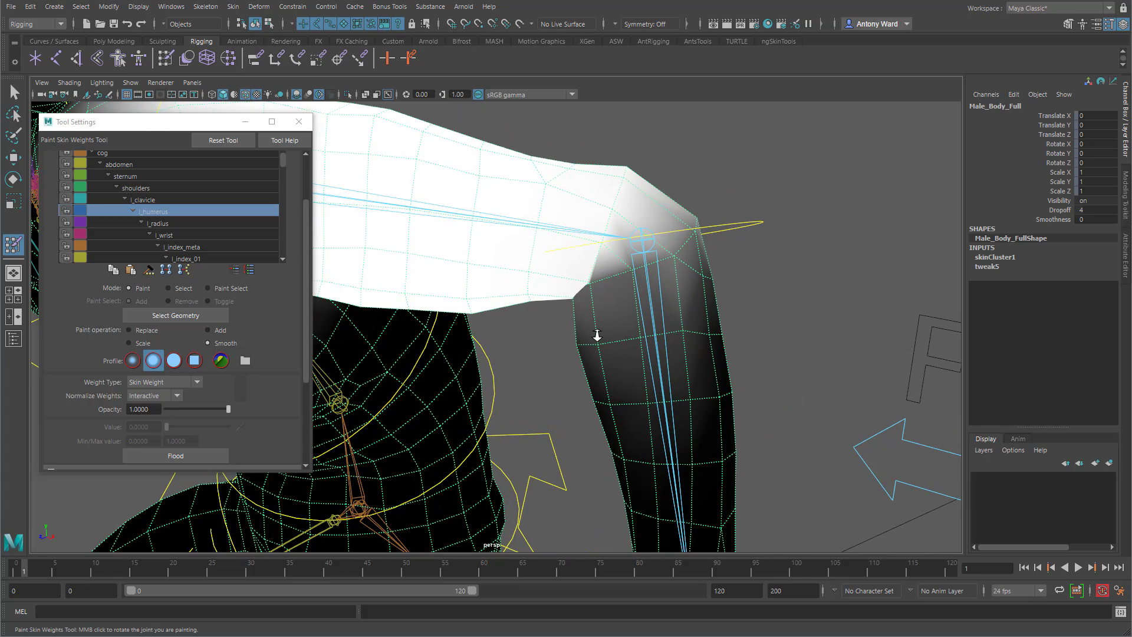
click(216, 330)
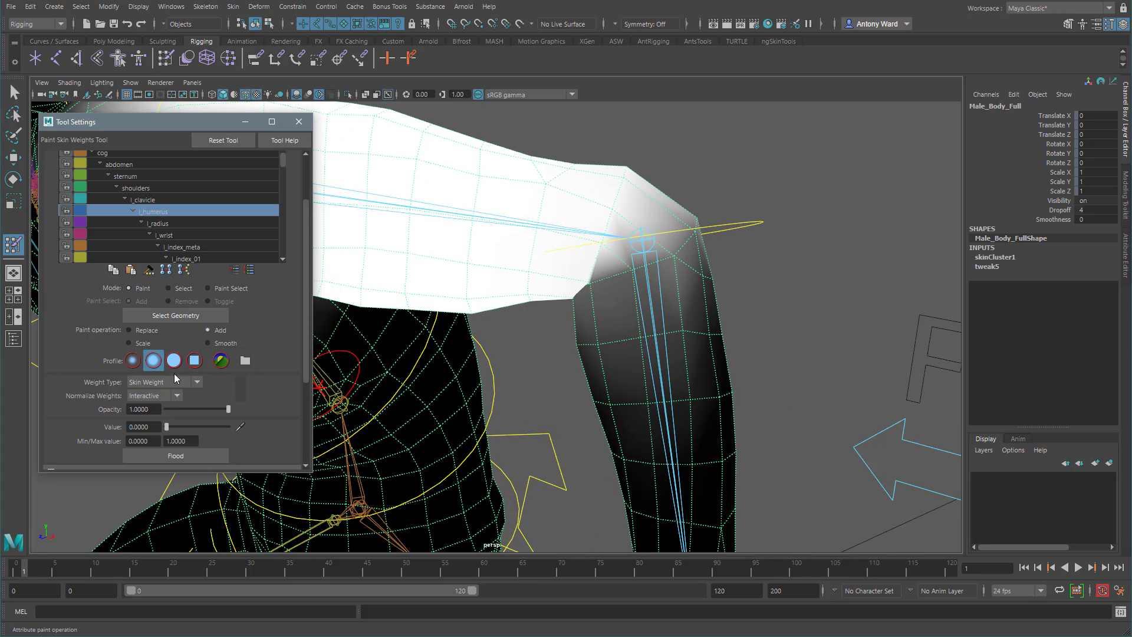
click(132, 363)
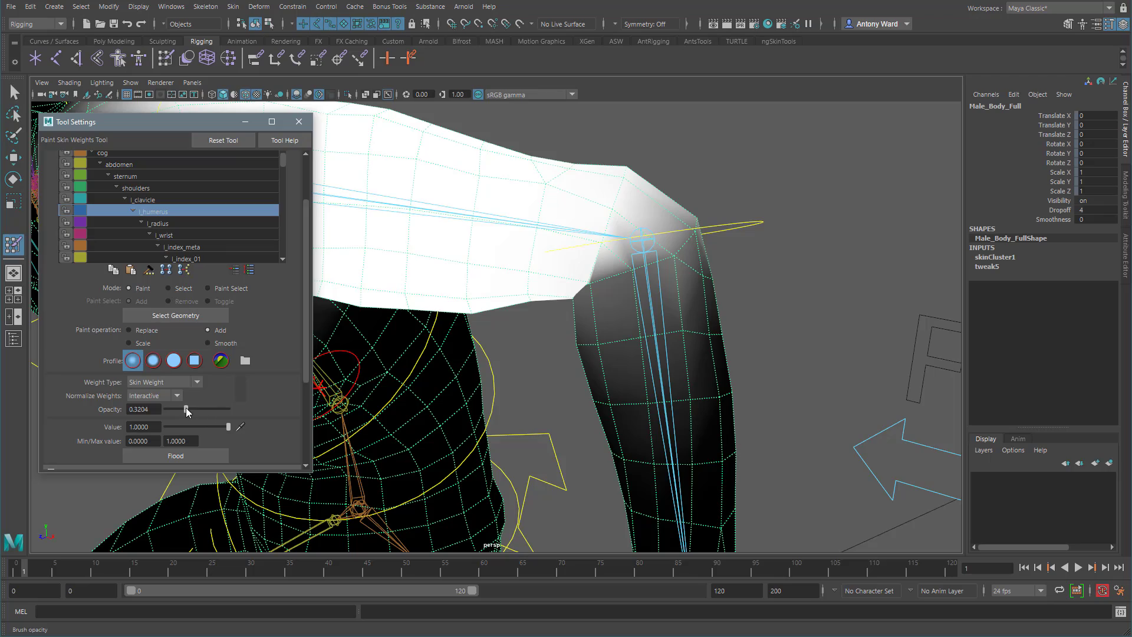
- Gradually add l_humerus weight around the outside and back of the bent left elbow
alt+drag(771, 171, 630, 247)
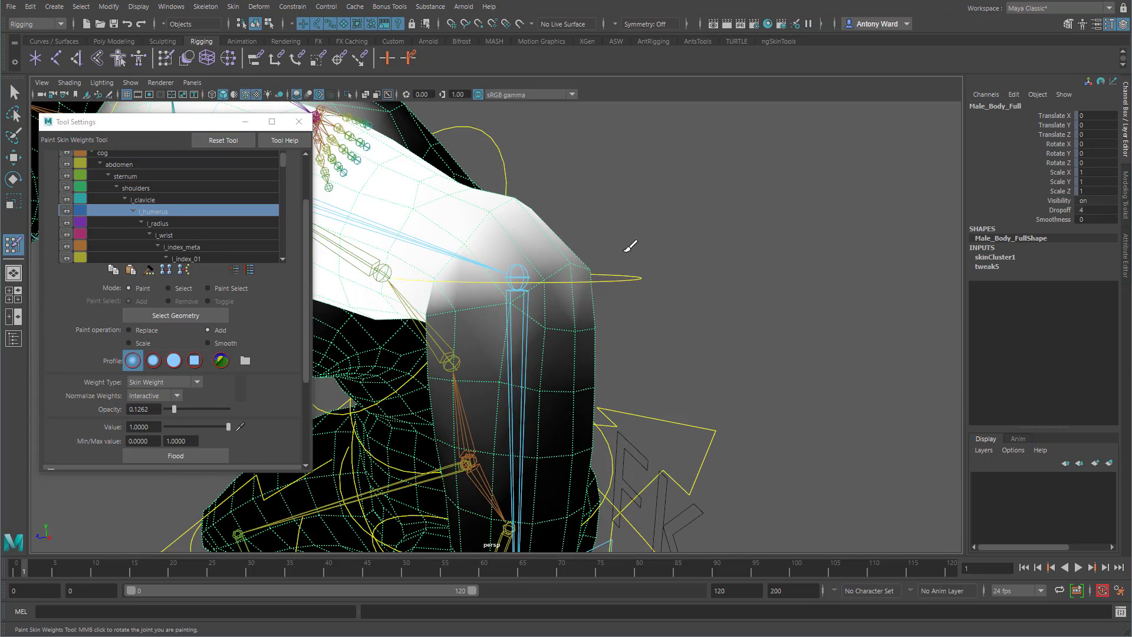
mouse_move(545, 258)
alt+mouse_down()
mouse_move(525, 270)
mouse_move(714, 300)
mouse_move(647, 348)
mouse_move(467, 328)
alt+mouse_up()
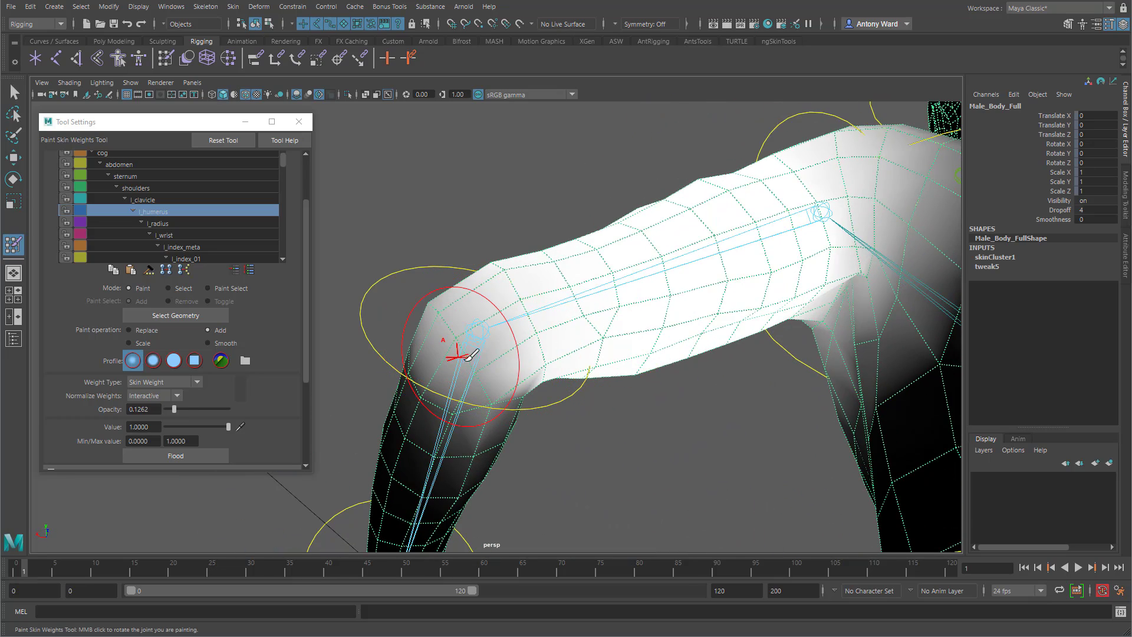
middle_drag(458, 346, 501, 358)
alt+drag(501, 358, 512, 351)
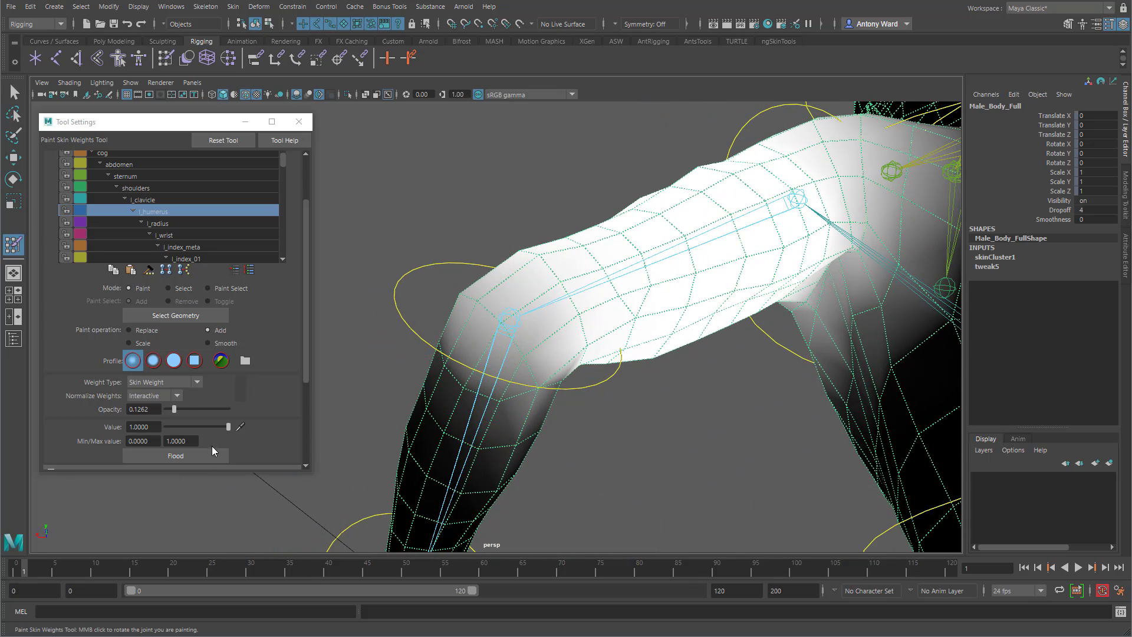
- Smooth the l_humerus weights around the back of the left elbow at opacity about 0.126
click(208, 343)
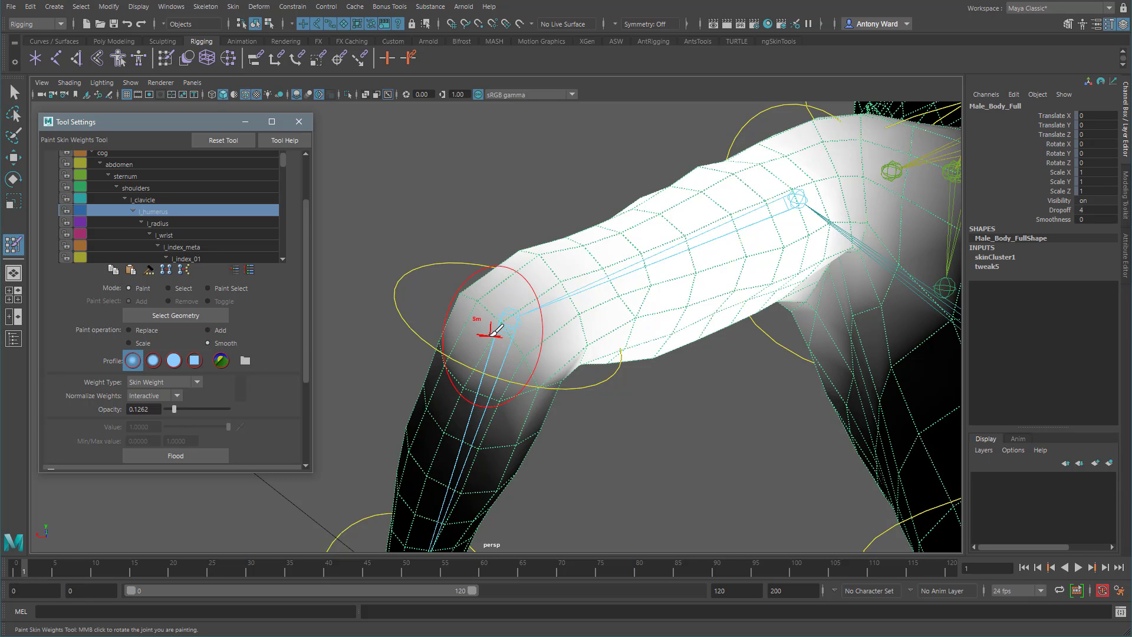
middle_drag(645, 401, 669, 418)
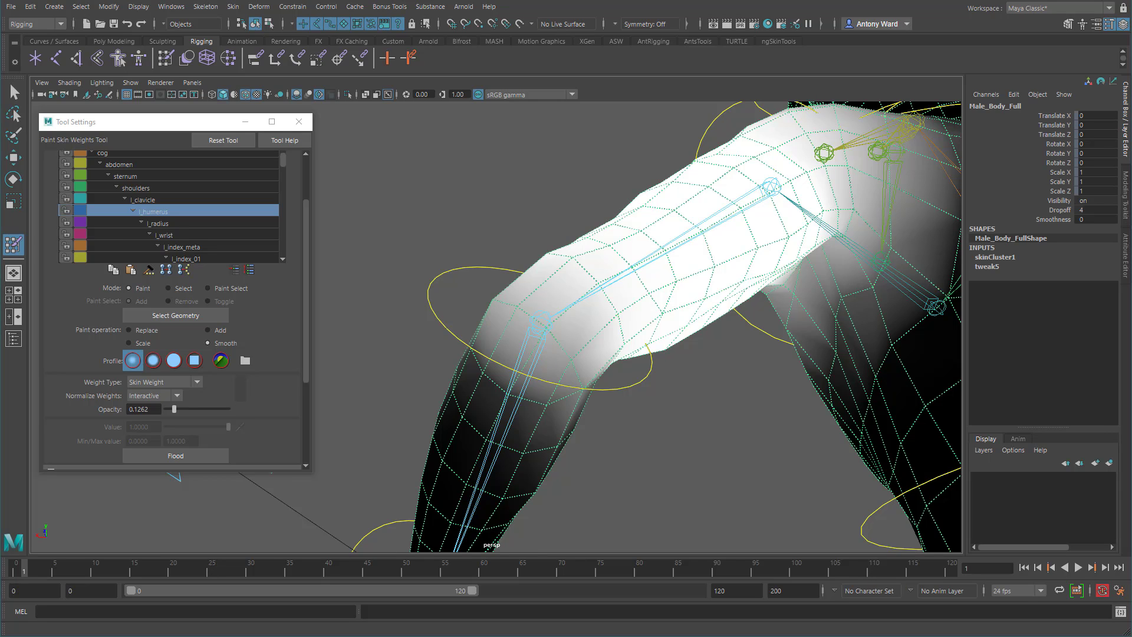
middle_drag(569, 329, 567, 336)
alt+drag(567, 336, 570, 333)
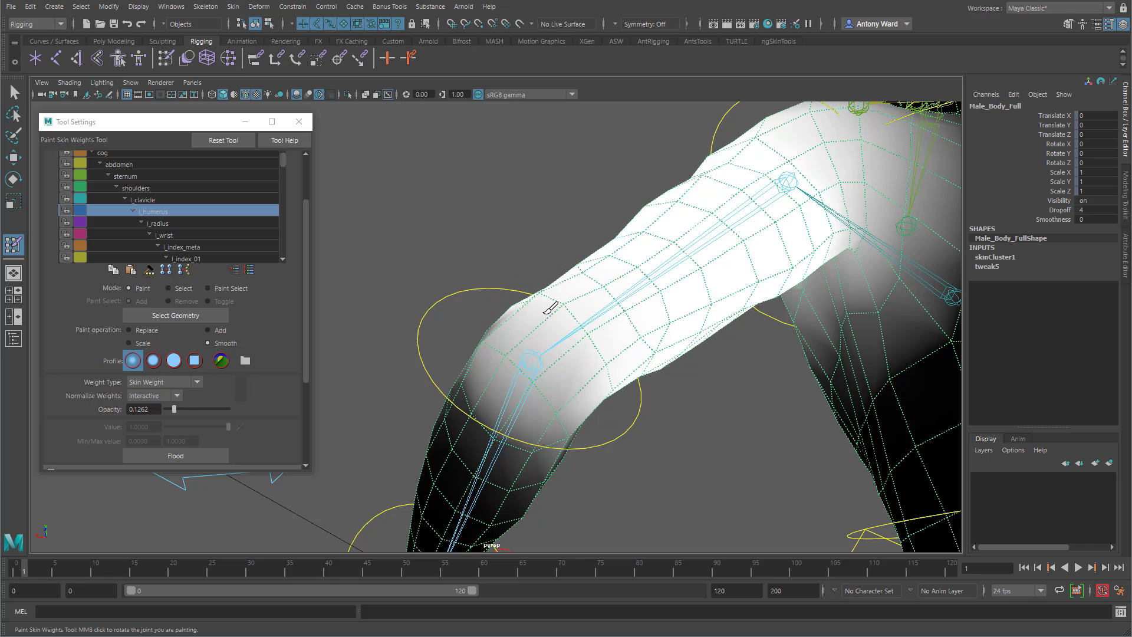
- Raise the smoothing opacity to 1 and blend the l_humerus weights over the front and back of the left elbow
drag(194, 410, 209, 413)
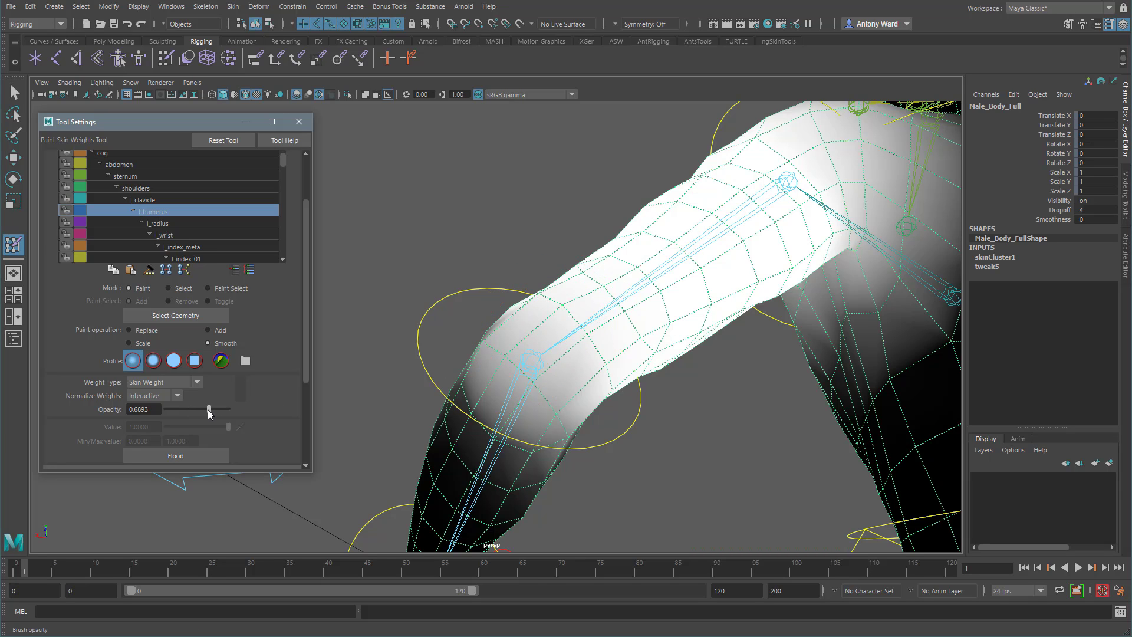
click(547, 313)
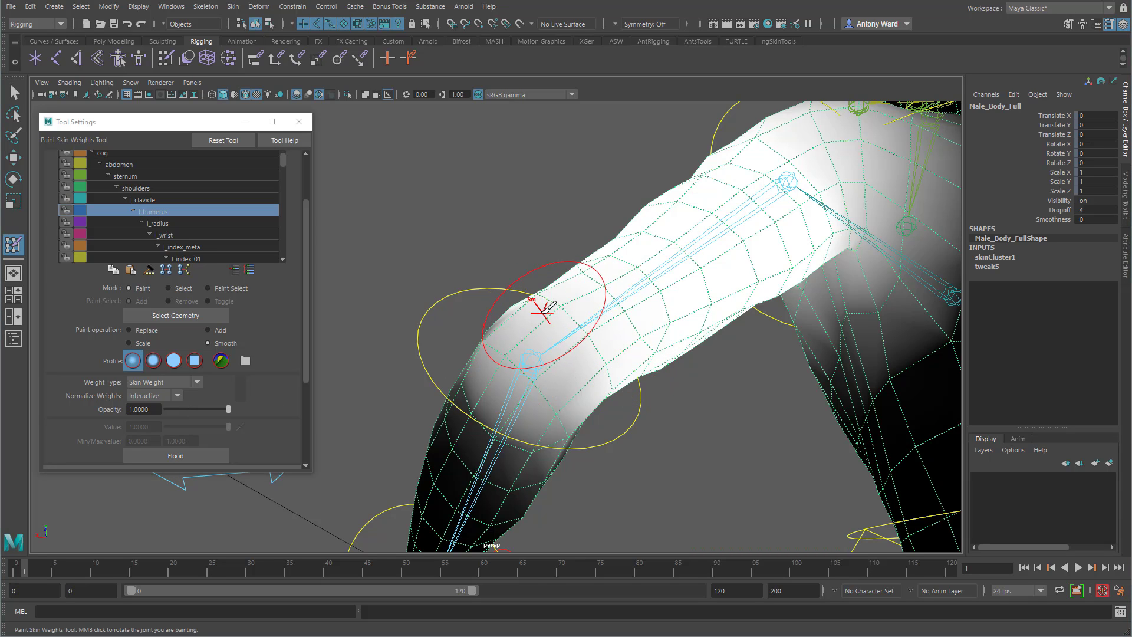
mouse_move(578, 346)
alt+mouse_down()
mouse_move(700, 357)
mouse_move(666, 333)
alt+mouse_up()
alt+middle_drag(626, 300, 581, 383)
alt+right_drag(581, 383, 713, 332)
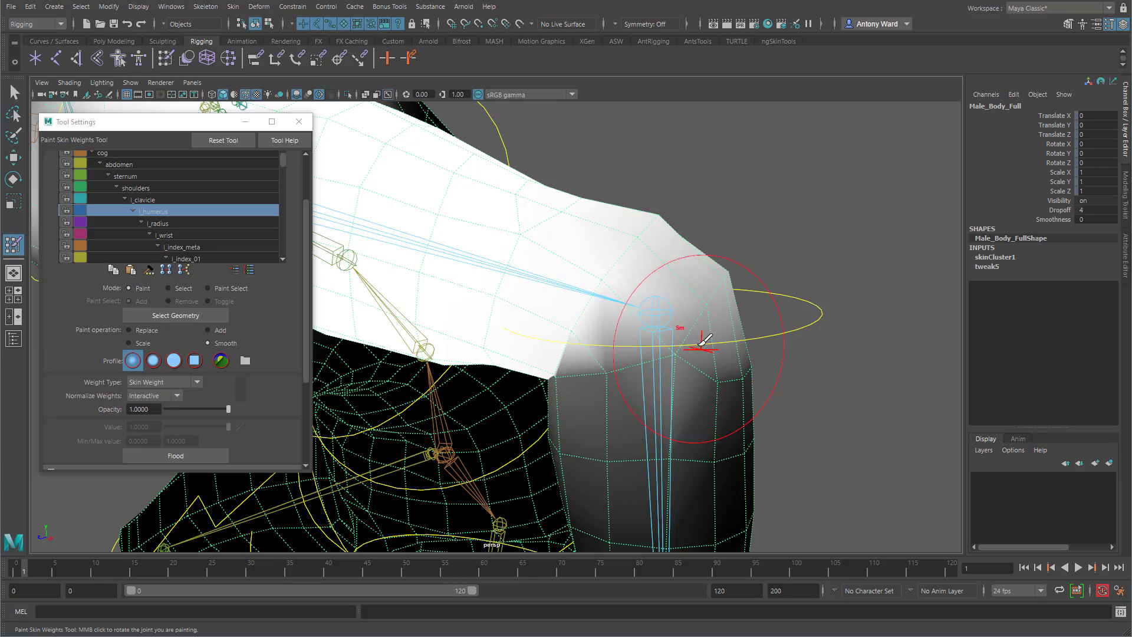
mouse_move(700, 330)
alt+mouse_down()
mouse_move(652, 352)
mouse_move(715, 445)
mouse_move(506, 354)
mouse_move(526, 365)
mouse_move(462, 384)
mouse_move(479, 401)
alt+mouse_up()
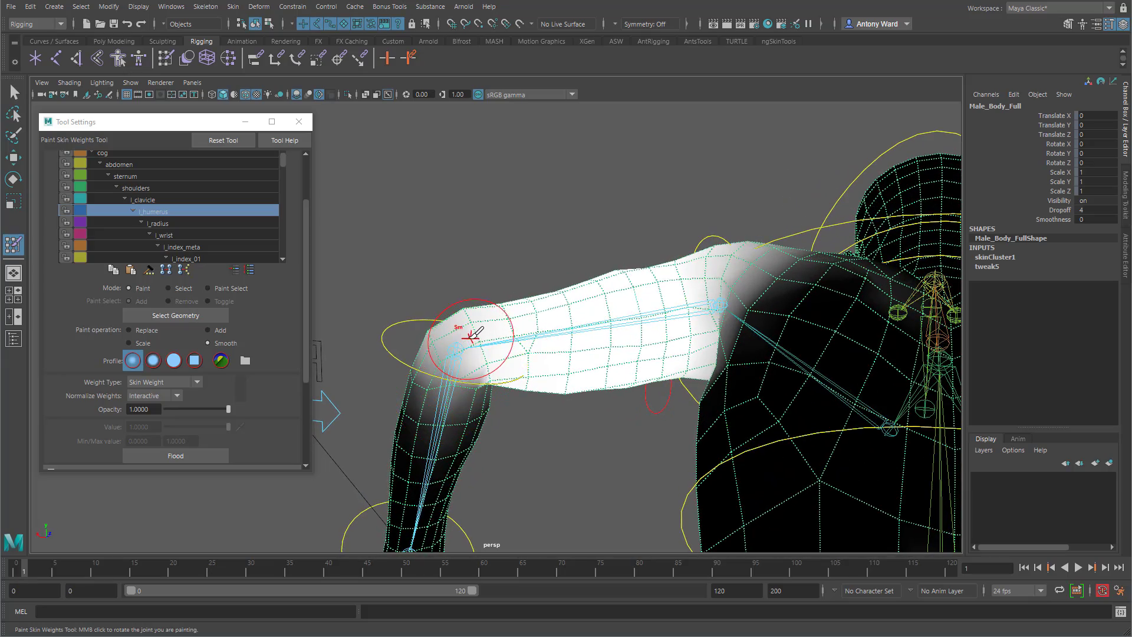
mouse_move(465, 309)
alt+mouse_down()
mouse_move(468, 369)
mouse_move(606, 404)
mouse_move(751, 283)
mouse_move(716, 340)
mouse_move(607, 326)
alt+mouse_up()
- Switch to the l_radius influence and set the brush to Add with value 1 for the left elbow
right_click(613, 333)
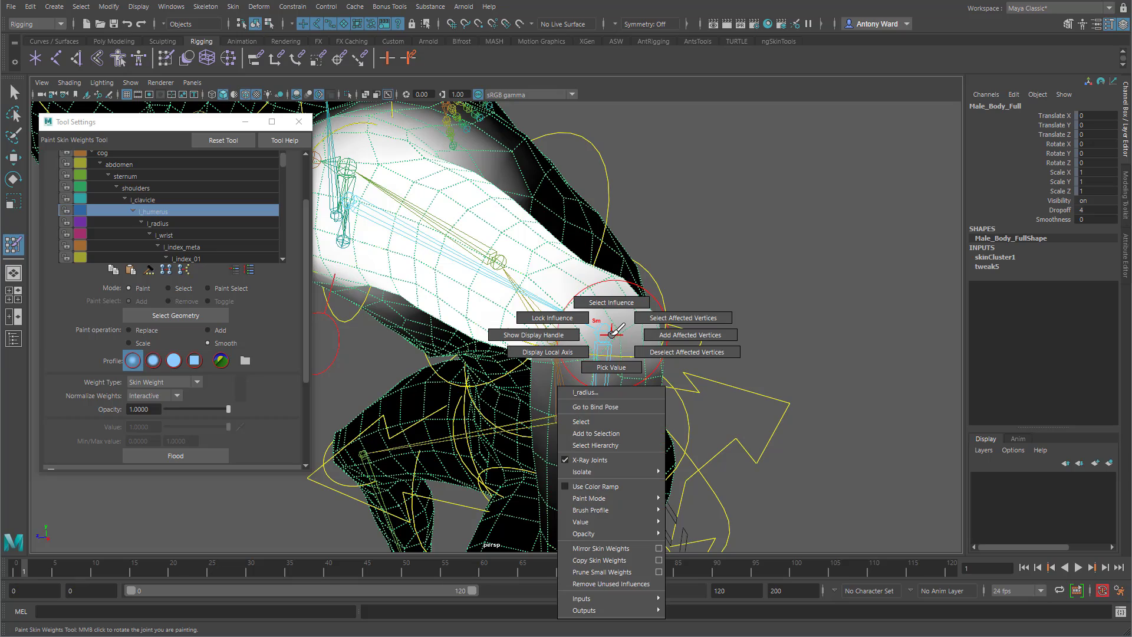
click(610, 311)
click(219, 332)
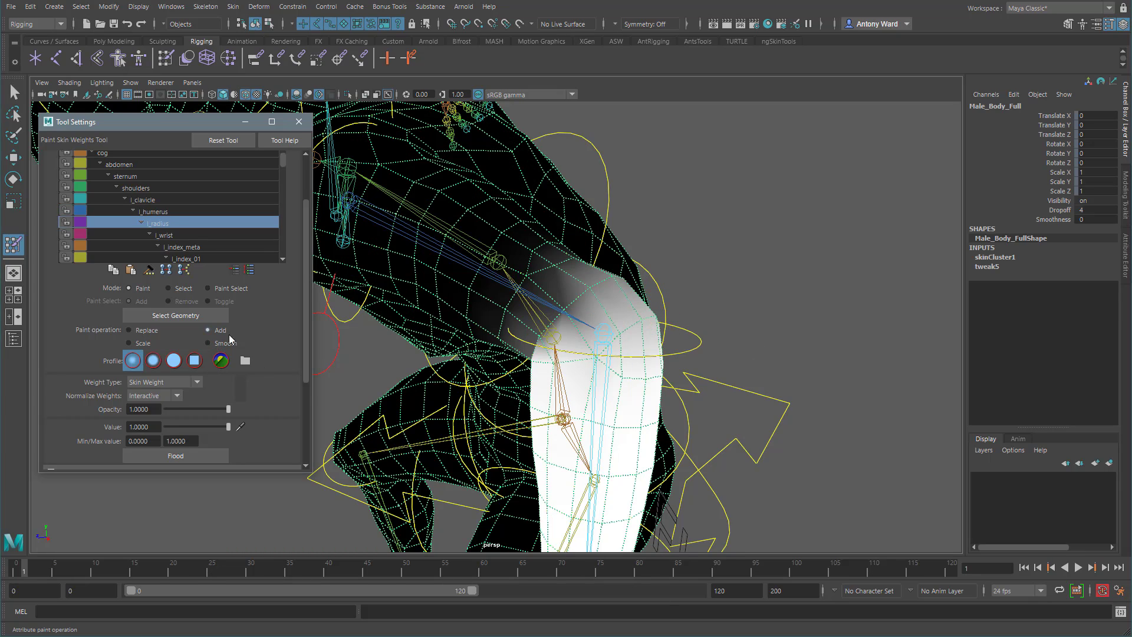
alt+drag(613, 343, 558, 360)
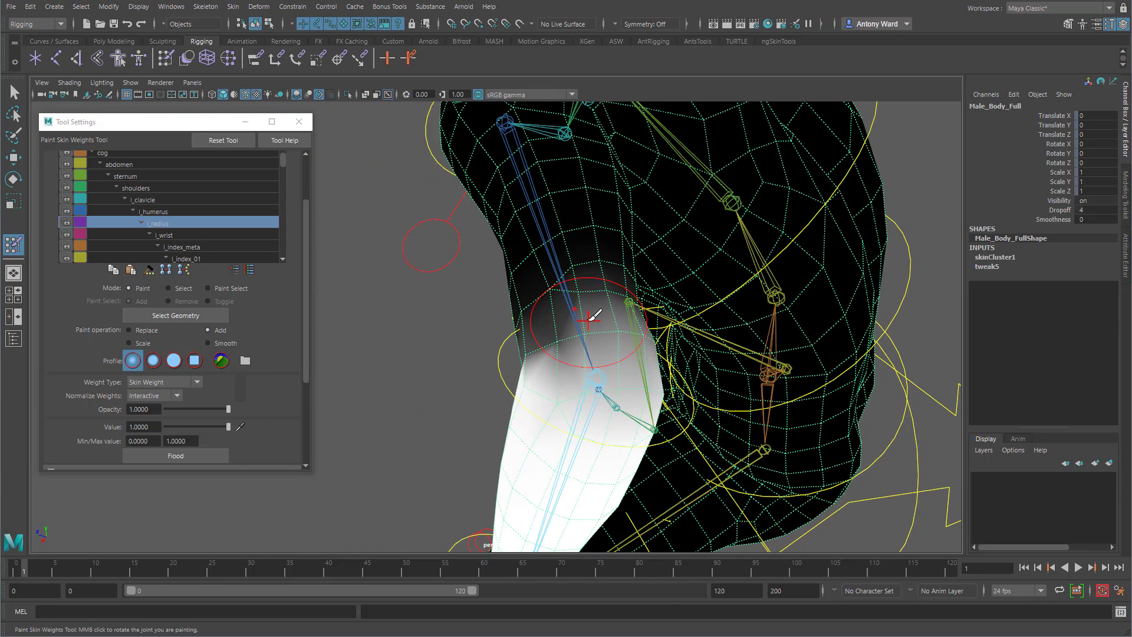
- Undo the full-opacity stroke, lower the brush opacity to about 0.107 and build up l_radius weight over the left elbow
drag(593, 318, 598, 318)
key(ctrl+z)
drag(177, 409, 173, 408)
mouse_move(600, 347)
mouse_down()
mouse_move(604, 306)
mouse_move(544, 345)
mouse_move(498, 357)
mouse_move(512, 373)
mouse_move(487, 386)
mouse_move(456, 352)
mouse_move(514, 382)
mouse_move(571, 374)
mouse_move(575, 271)
mouse_up()
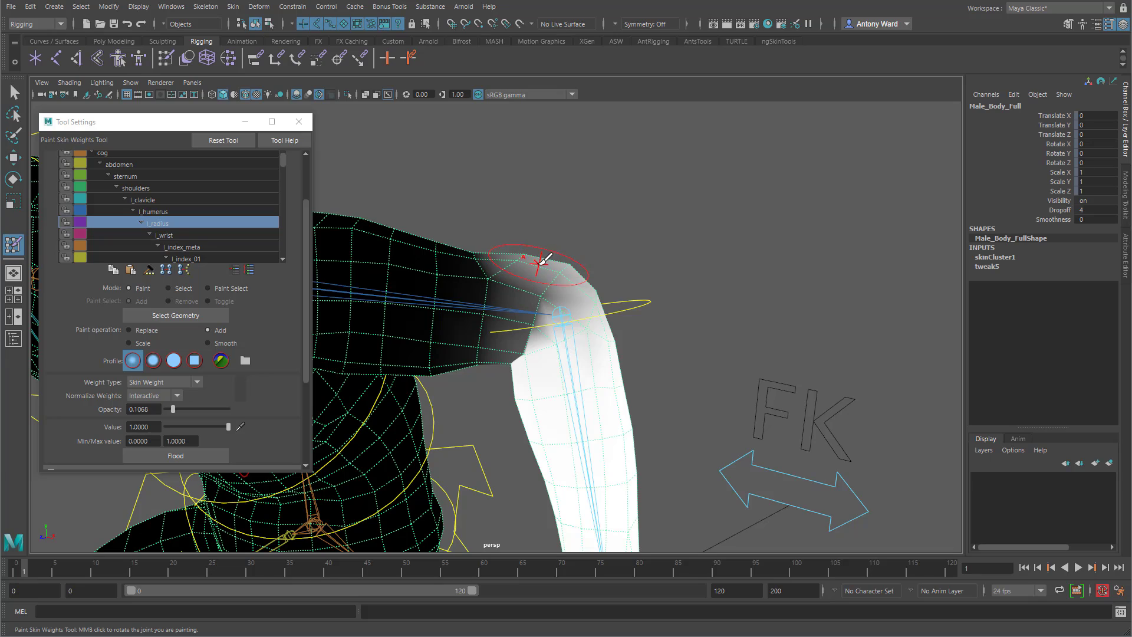
mouse_move(603, 310)
alt+mouse_down()
mouse_move(602, 351)
mouse_move(394, 345)
mouse_move(397, 325)
mouse_move(657, 425)
mouse_move(626, 384)
mouse_move(485, 443)
alt+mouse_up()
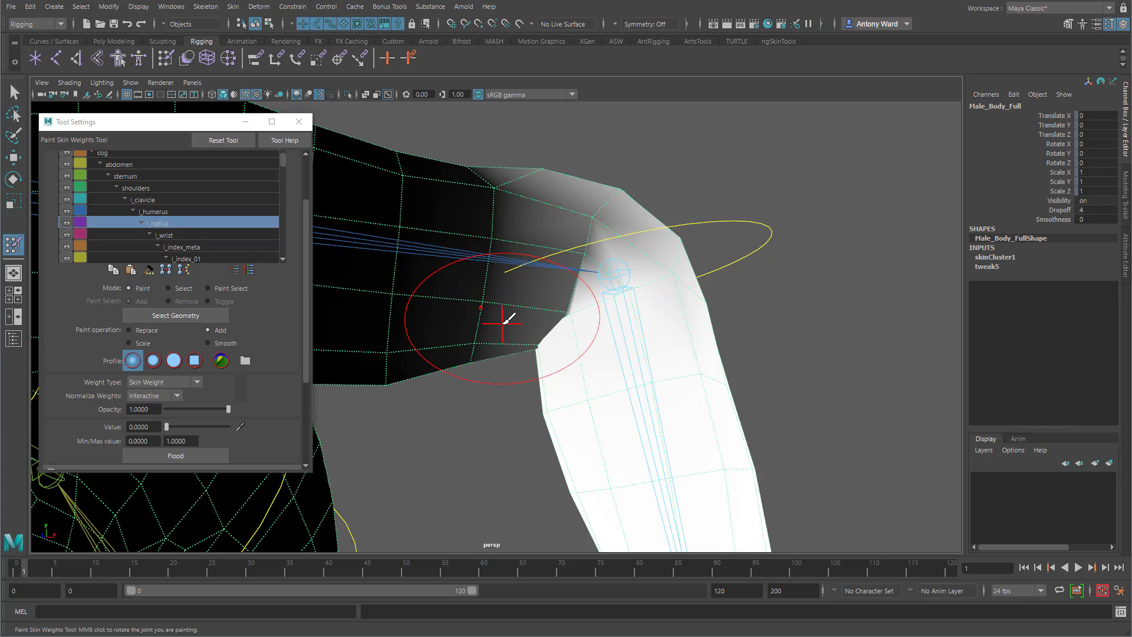
- Replace the l_radius weights with value 0 at opacity 1 on the underside of the upper arm near the elbow crease
click(156, 335)
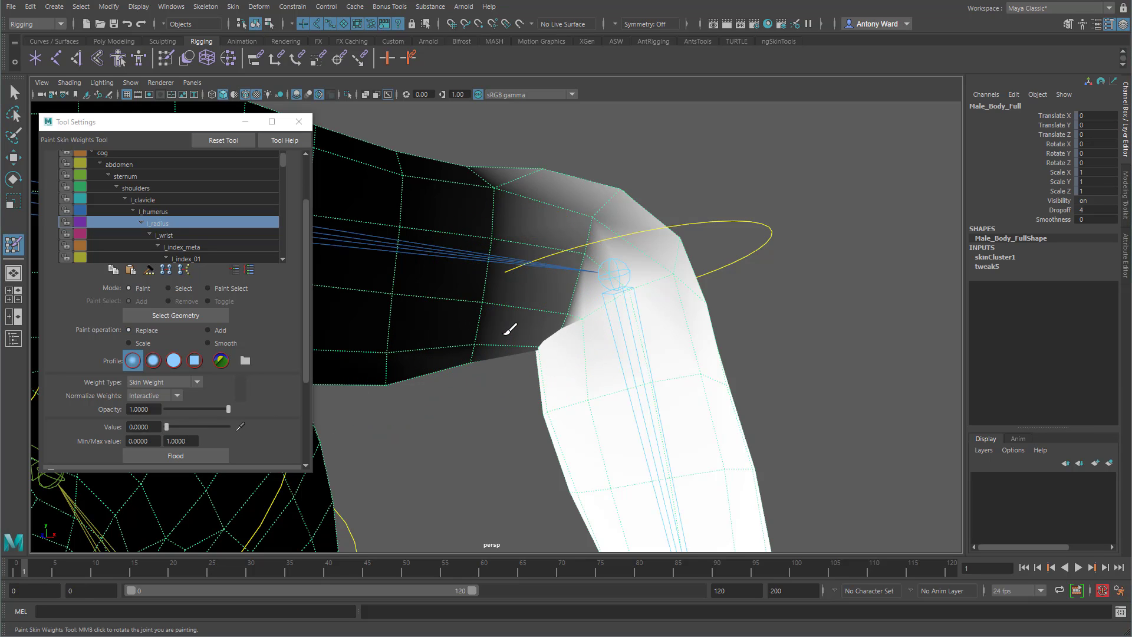
mouse_move(481, 342)
alt+mouse_down()
mouse_move(499, 309)
mouse_move(688, 308)
mouse_move(606, 319)
mouse_move(487, 302)
alt+mouse_up()
click(487, 301)
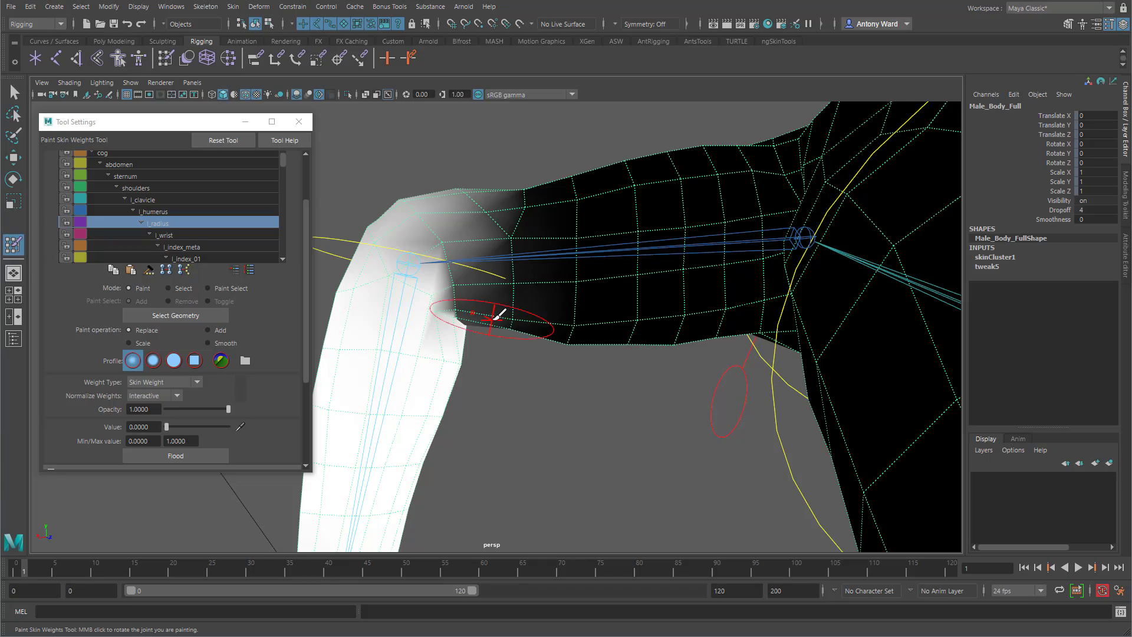
- Switch the brush to Add with value 1 and opacity about 0.087, then build up l_radius weight around the left elbow's inner crease
mouse_move(495, 317)
alt+mouse_down()
mouse_move(534, 306)
mouse_move(550, 331)
alt+mouse_up()
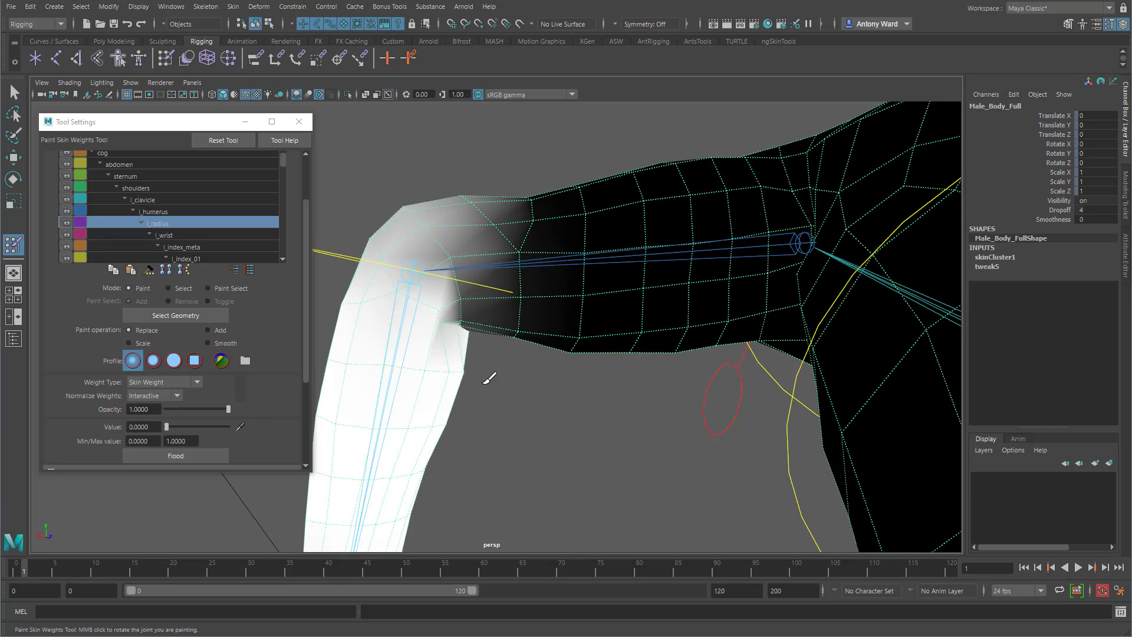
alt+drag(489, 377, 583, 361)
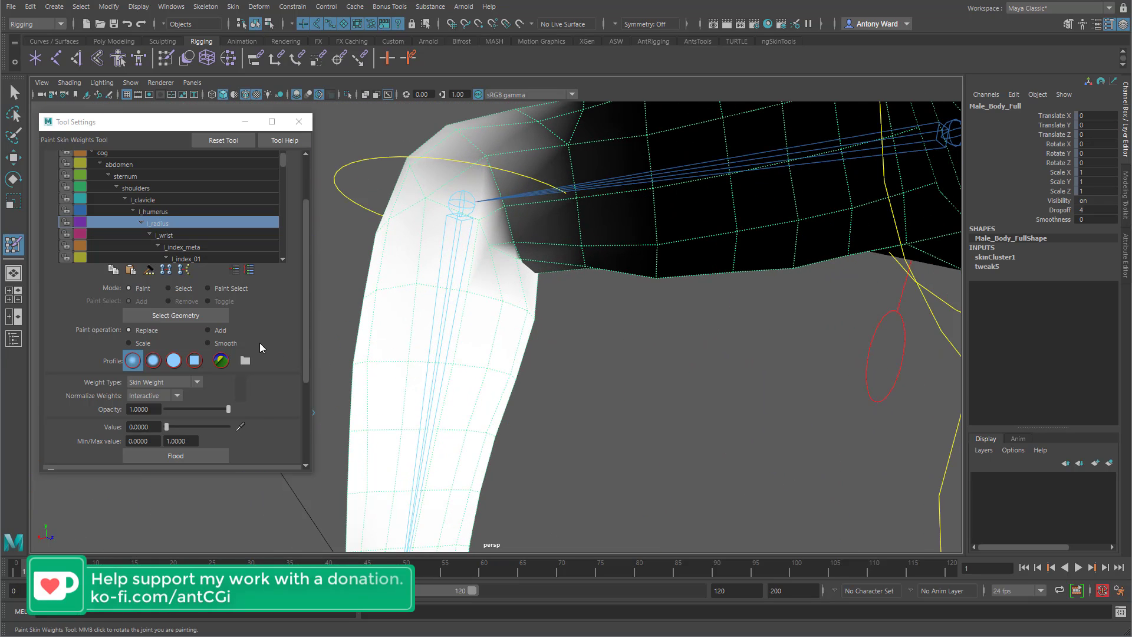
click(217, 330)
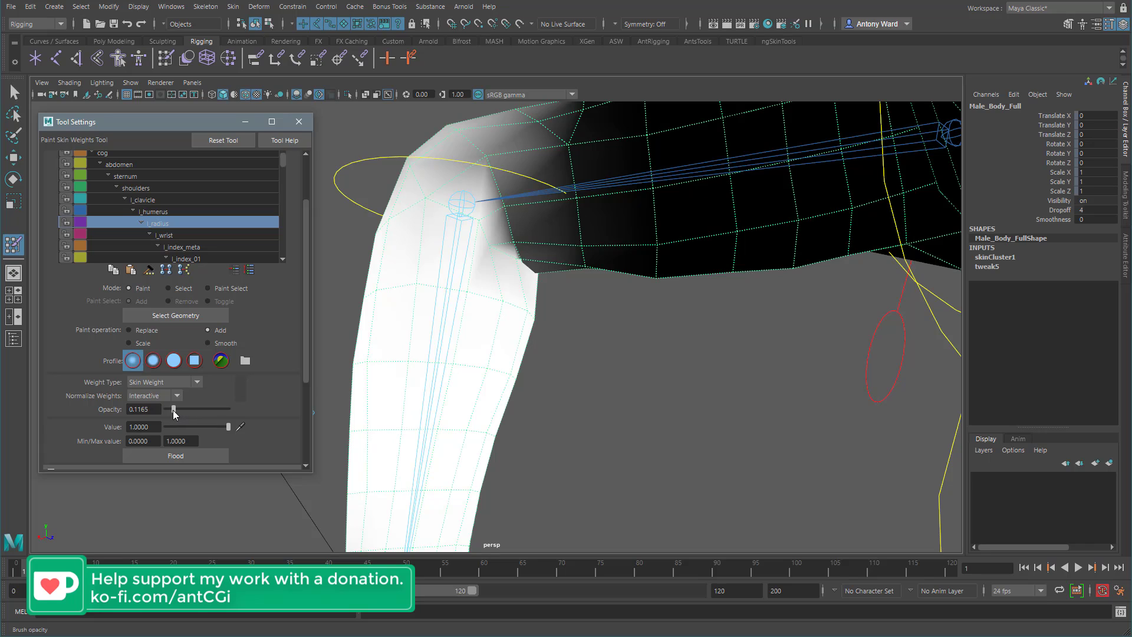
drag(172, 409, 170, 409)
alt+drag(391, 265, 430, 294)
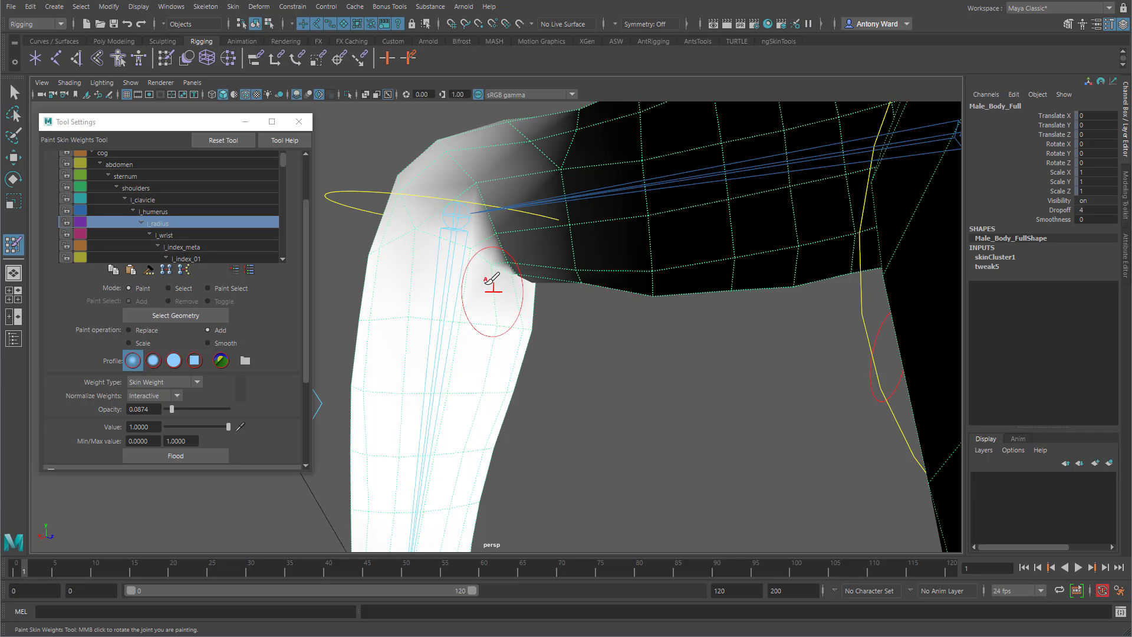
alt+right_drag(814, 378, 417, 369)
alt+drag(417, 370, 543, 336)
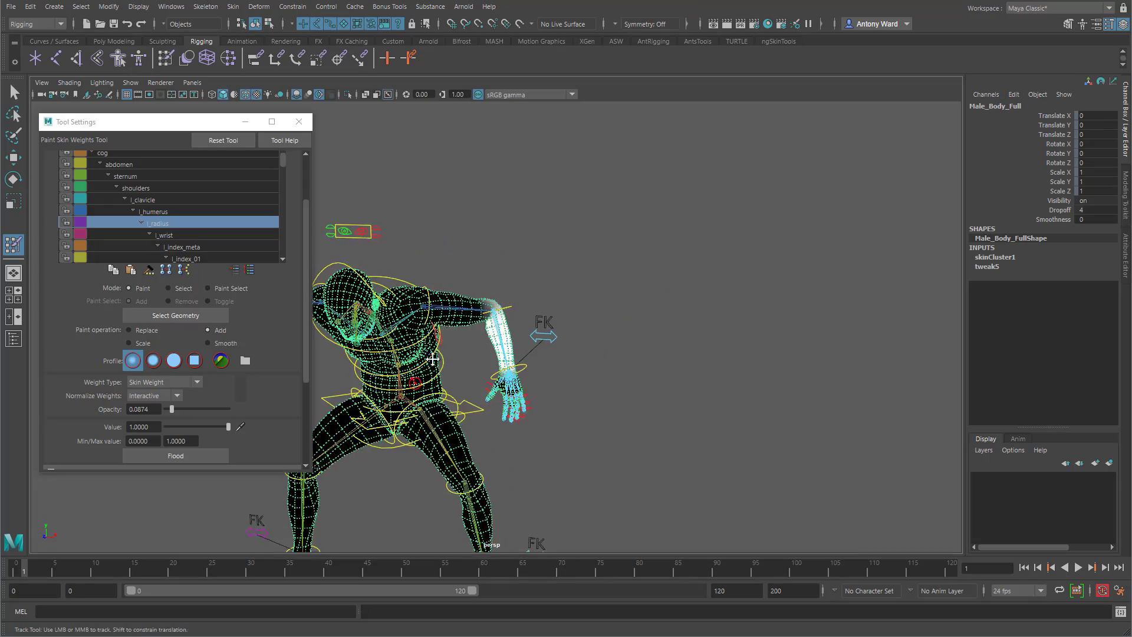
alt+right_drag(696, 345, 822, 343)
alt+right_drag(560, 298, 911, 308)
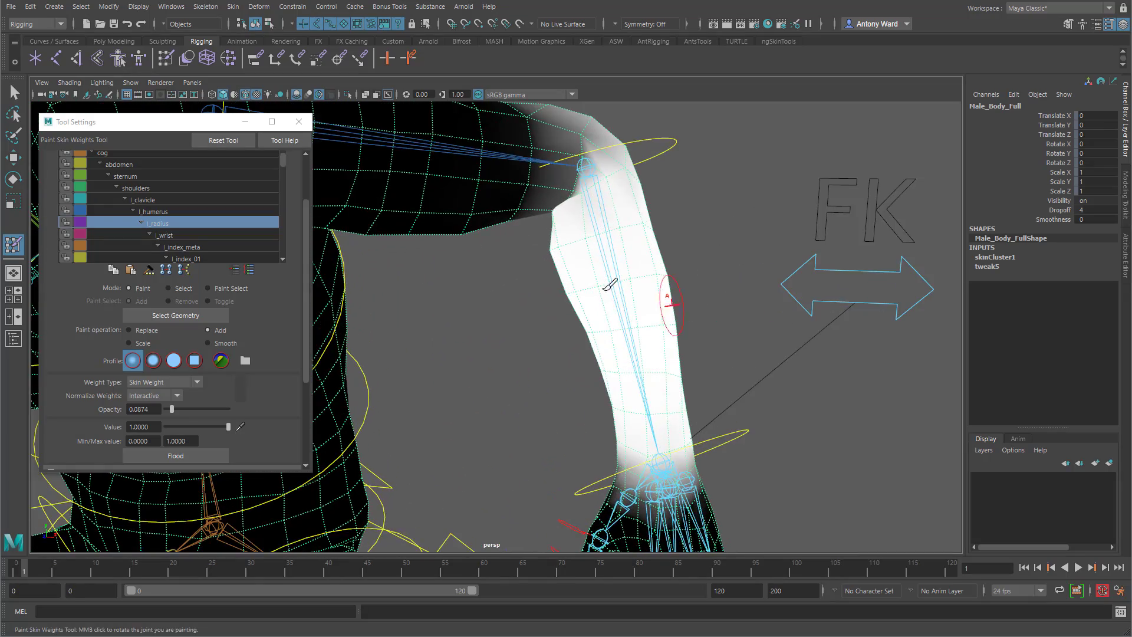
mouse_move(575, 297)
alt+mouse_down()
mouse_move(598, 269)
mouse_move(480, 313)
mouse_move(556, 298)
alt+mouse_up()
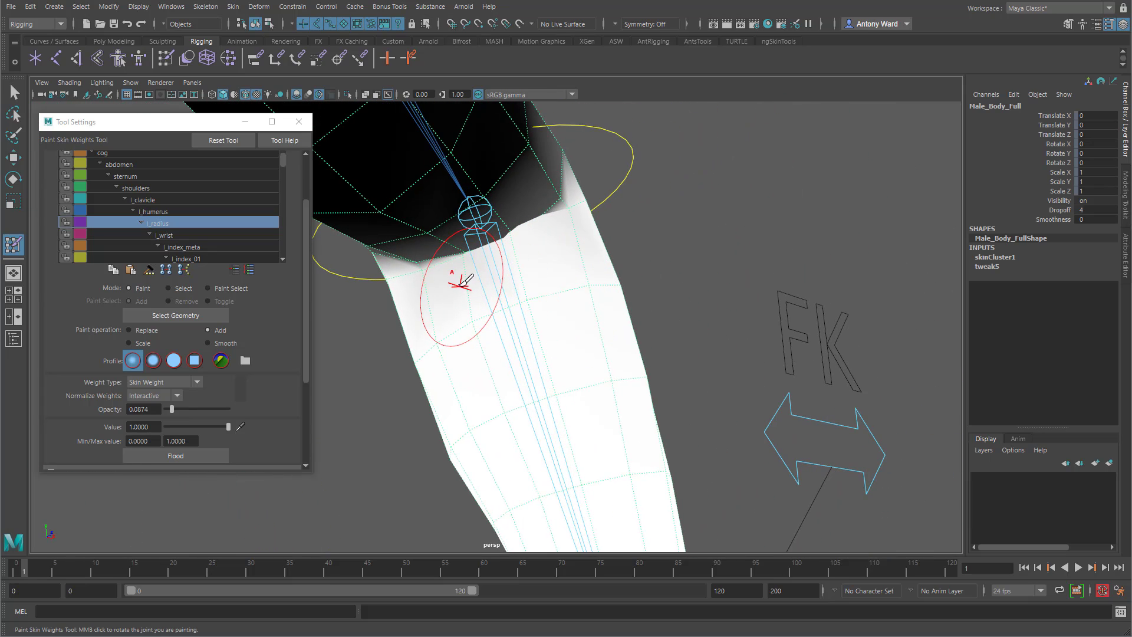
mouse_move(450, 277)
mouse_down()
mouse_move(417, 288)
mouse_move(703, 331)
mouse_move(655, 346)
mouse_move(629, 301)
mouse_up()
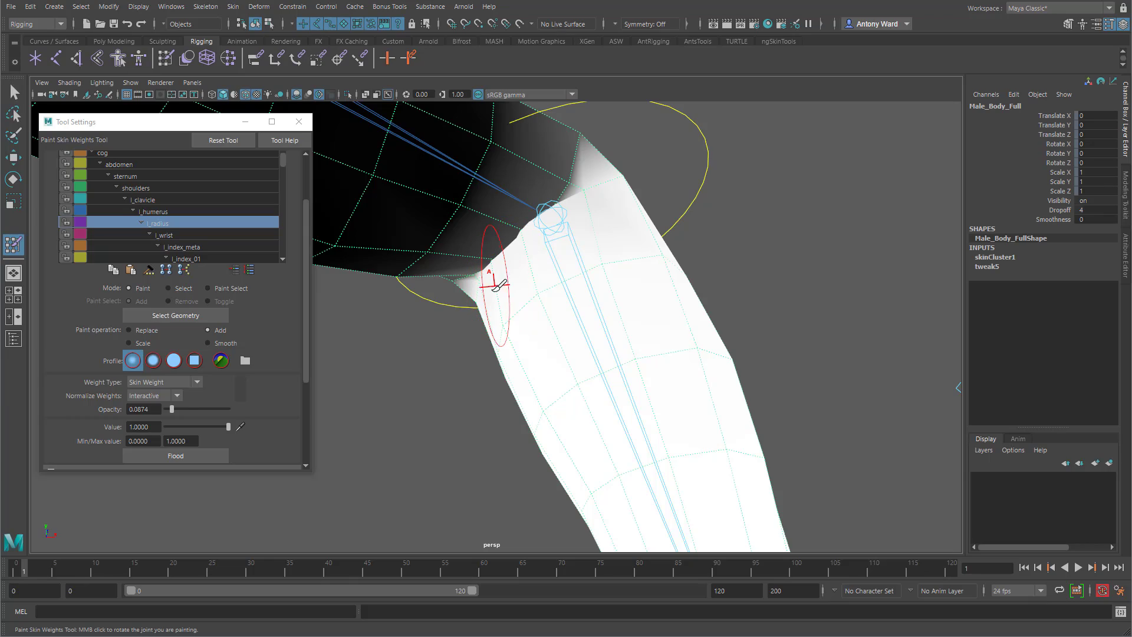
- Rotate the left forearm FK control to about 48.7 in X and check the elbow deformation from several angles
alt+drag(755, 299, 682, 334)
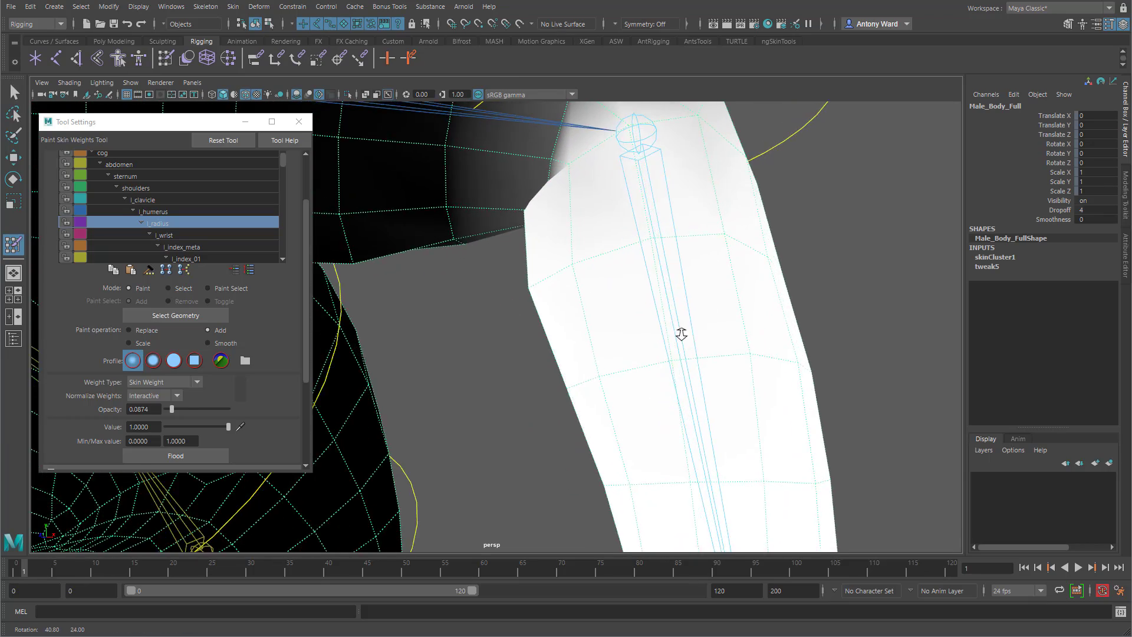
alt+right_drag(682, 333, 530, 333)
alt+drag(530, 334, 560, 321)
alt+right_drag(560, 321, 760, 307)
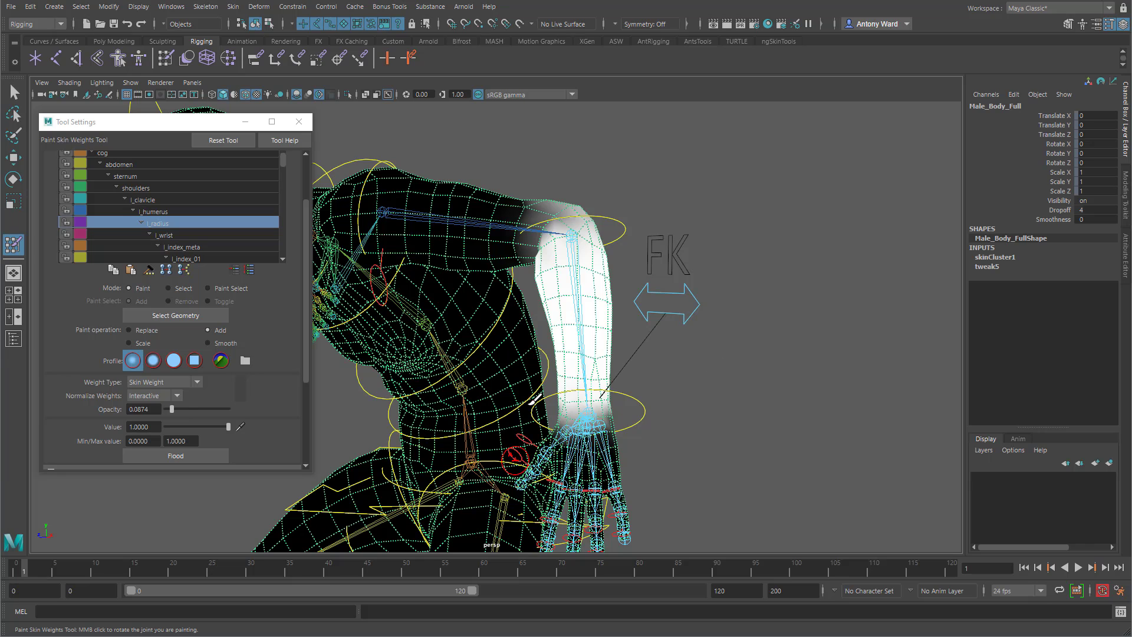
key(e)
click(620, 223)
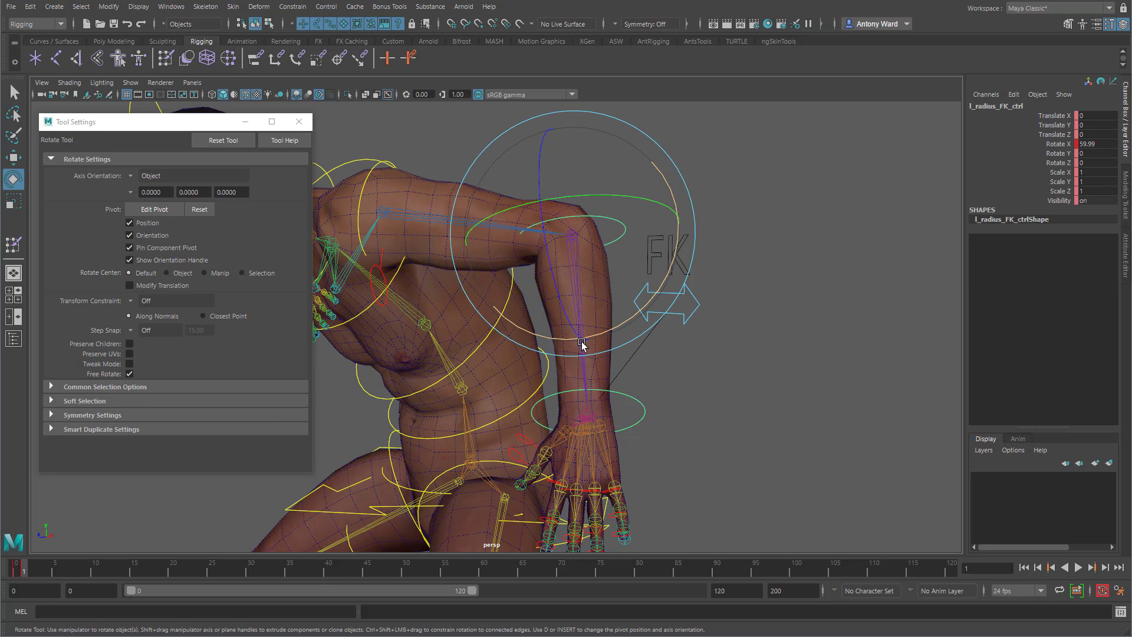
alt+drag(582, 344, 623, 301)
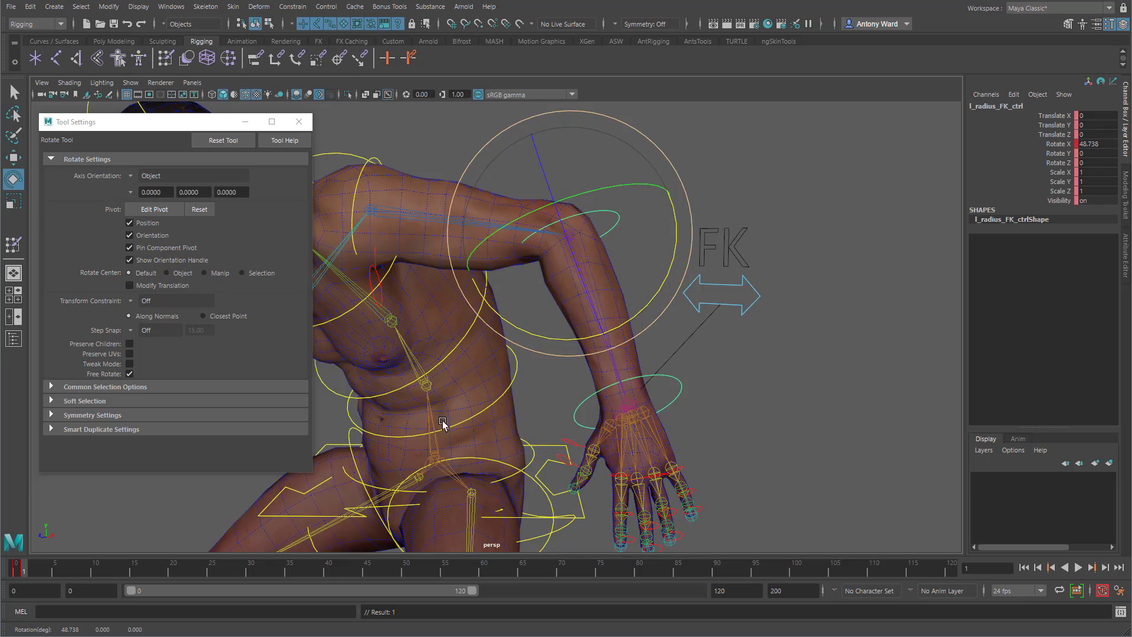
alt+drag(442, 423, 608, 281)
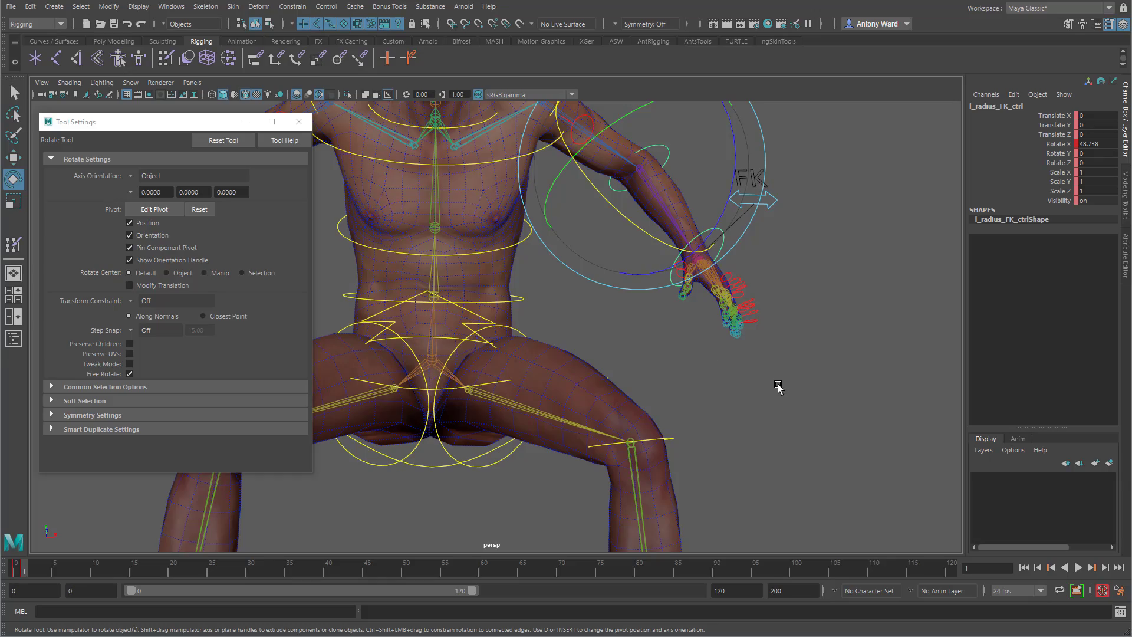
alt+drag(779, 386, 569, 401)
alt+middle_drag(511, 245, 639, 387)
alt+drag(531, 346, 631, 353)
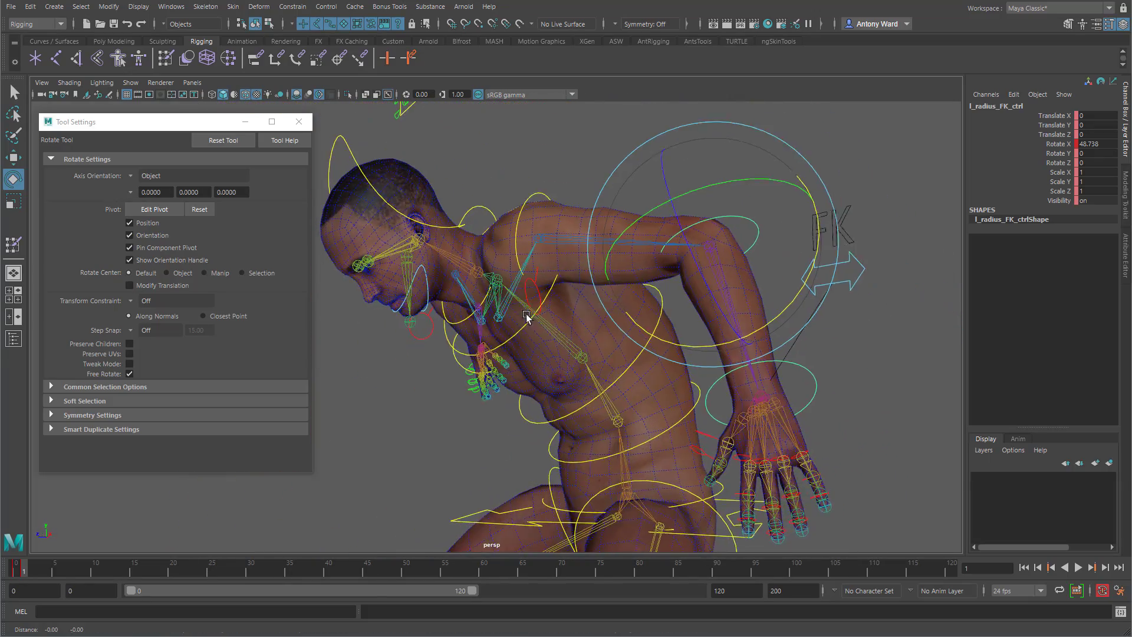
alt+drag(526, 316, 535, 326)
- Undo the free rotation of the head control and tilt the head back to about -32.2 in Rotate X
click(403, 165)
alt+drag(403, 165, 506, 260)
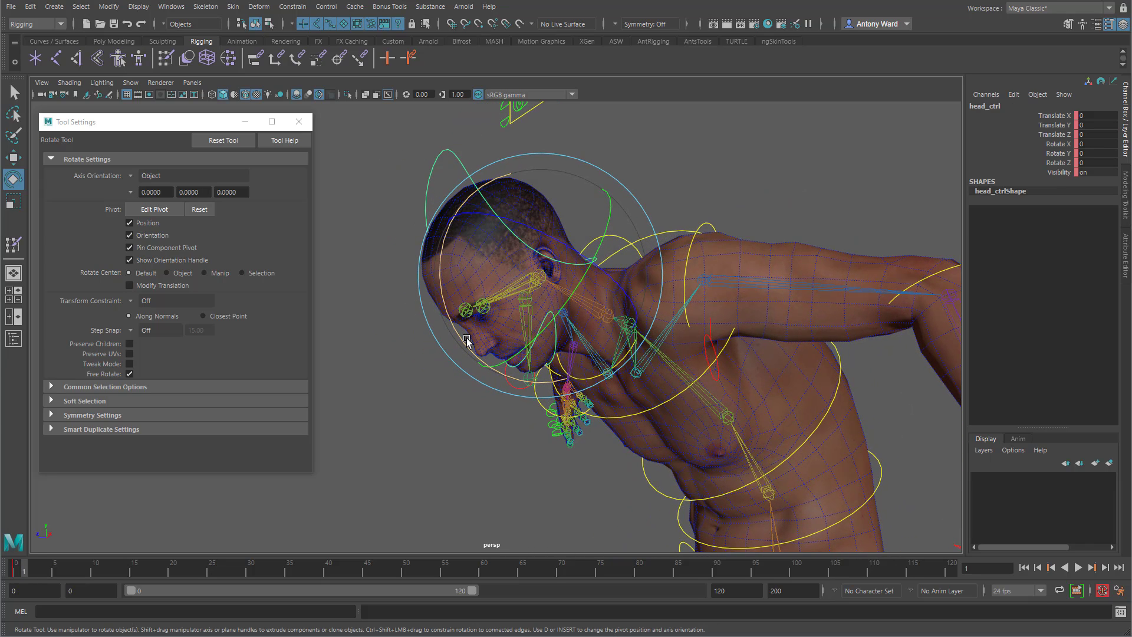
drag(466, 341, 446, 313)
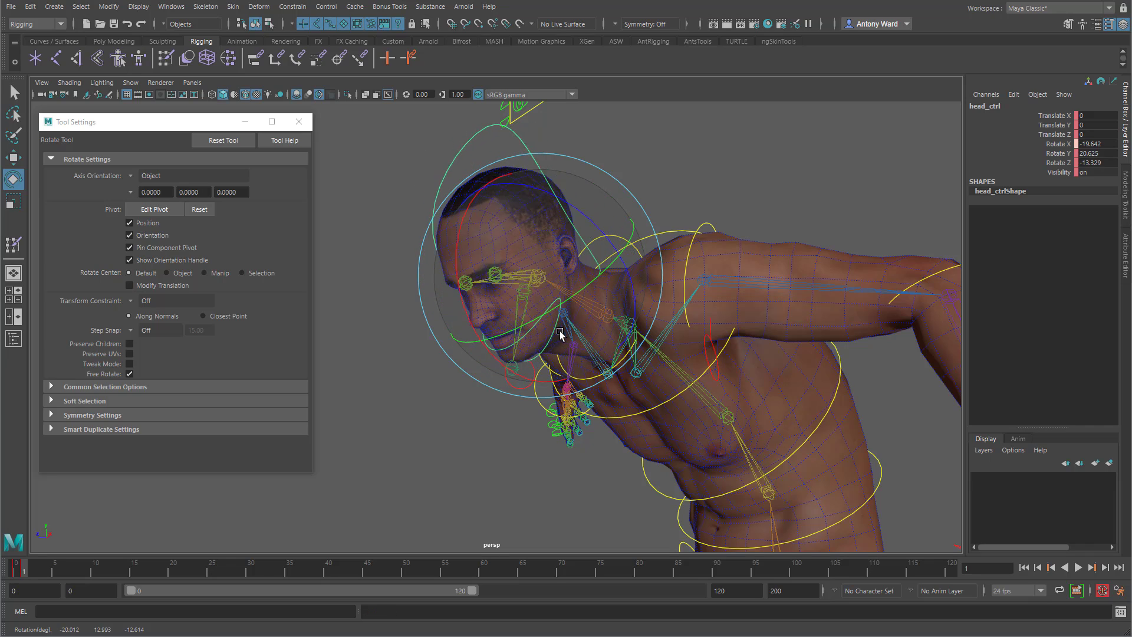
key(ctrl+z)
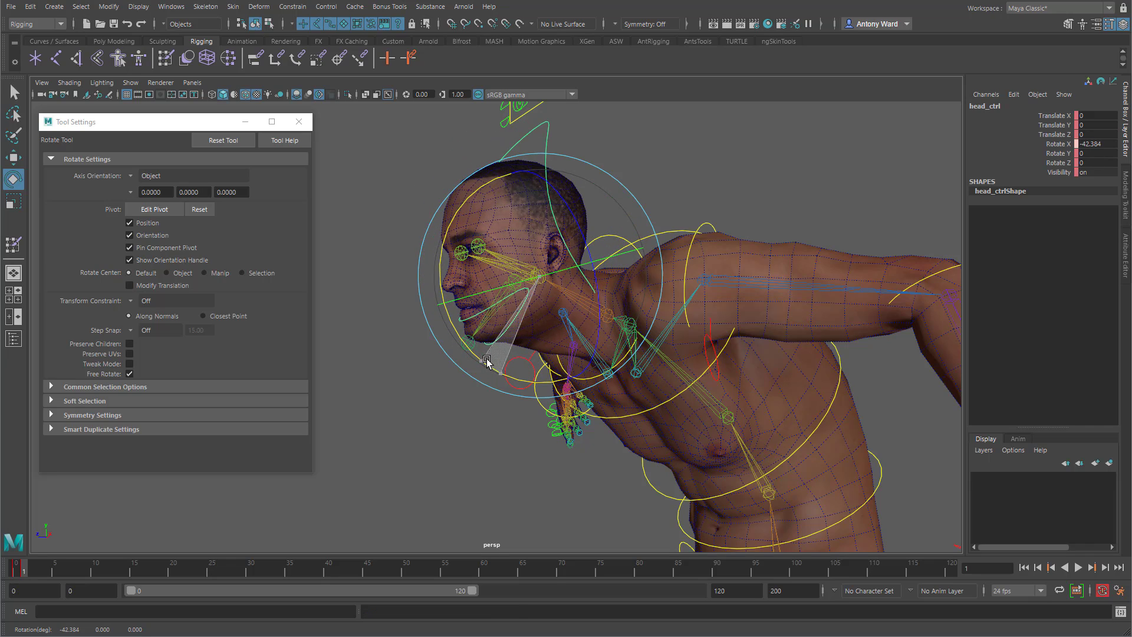
alt+middle_drag(475, 406, 481, 377)
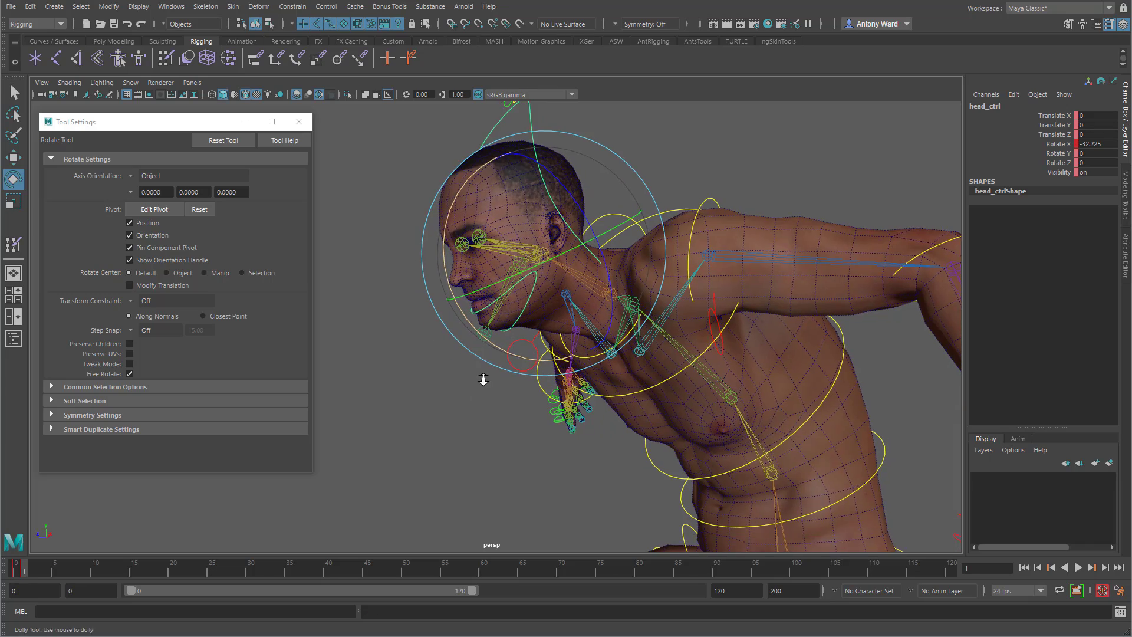
- Rotate the neck control back to about -15.2 in X
alt+right_drag(482, 378, 550, 377)
click(705, 157)
click(653, 194)
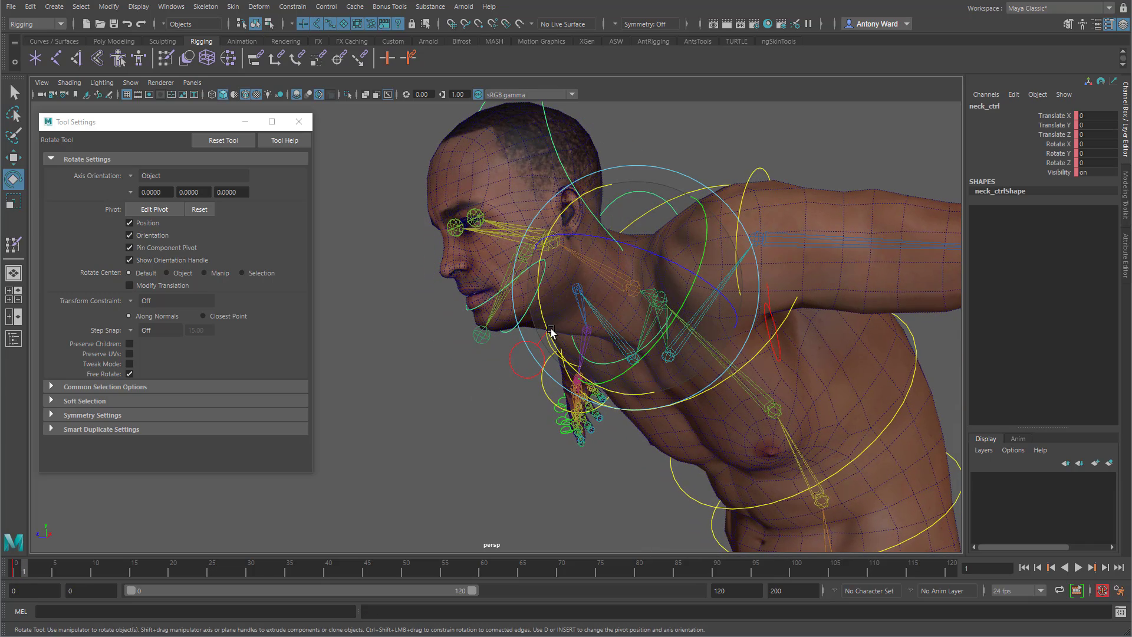
drag(547, 330, 554, 300)
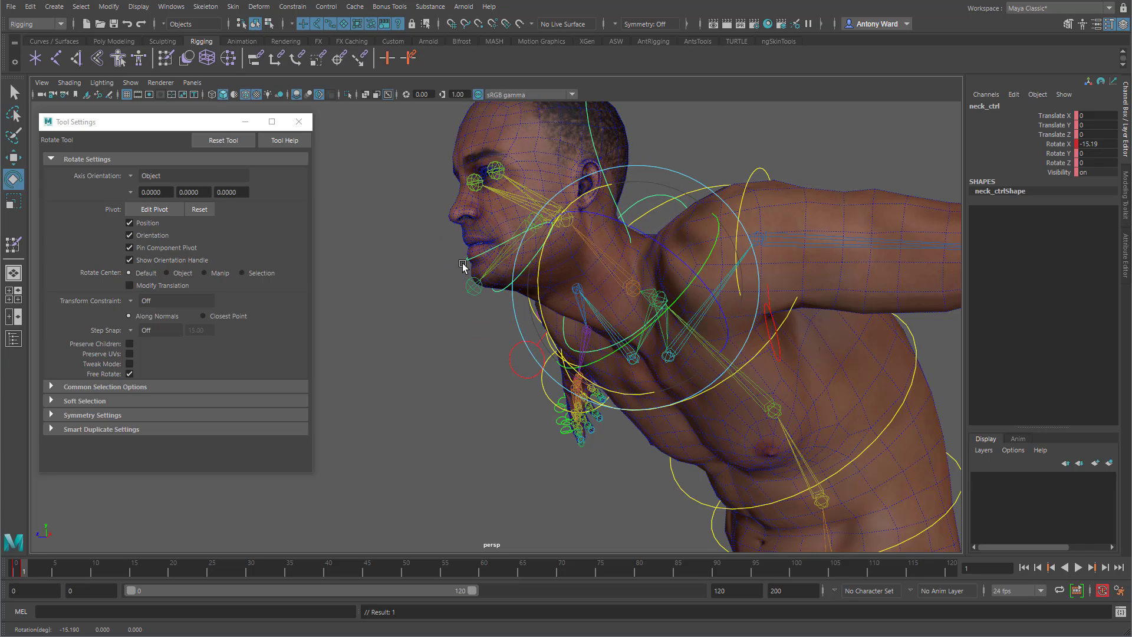
- Rotate the jaw control to about -22.4 in X to pose the mouth for weight painting
click(474, 287)
drag(454, 274, 476, 308)
alt+middle_drag(475, 308, 501, 389)
alt+right_drag(500, 389, 722, 371)
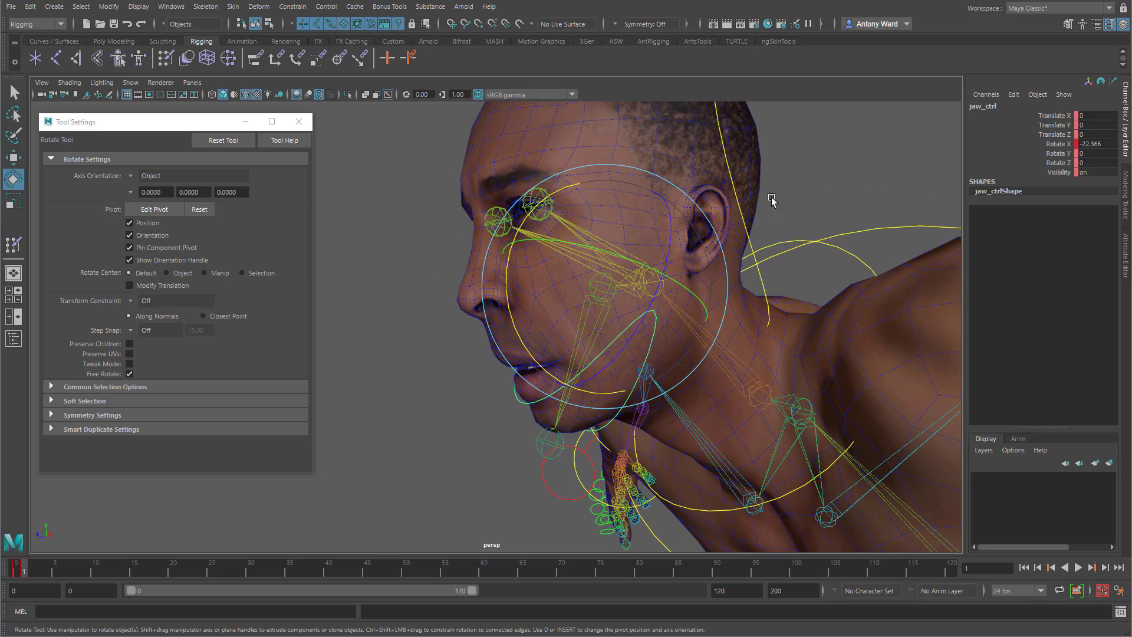
- Select the Male_Body_Full mesh, start the Paint Skin Weights tool and make the head joint the active influence
click(761, 176)
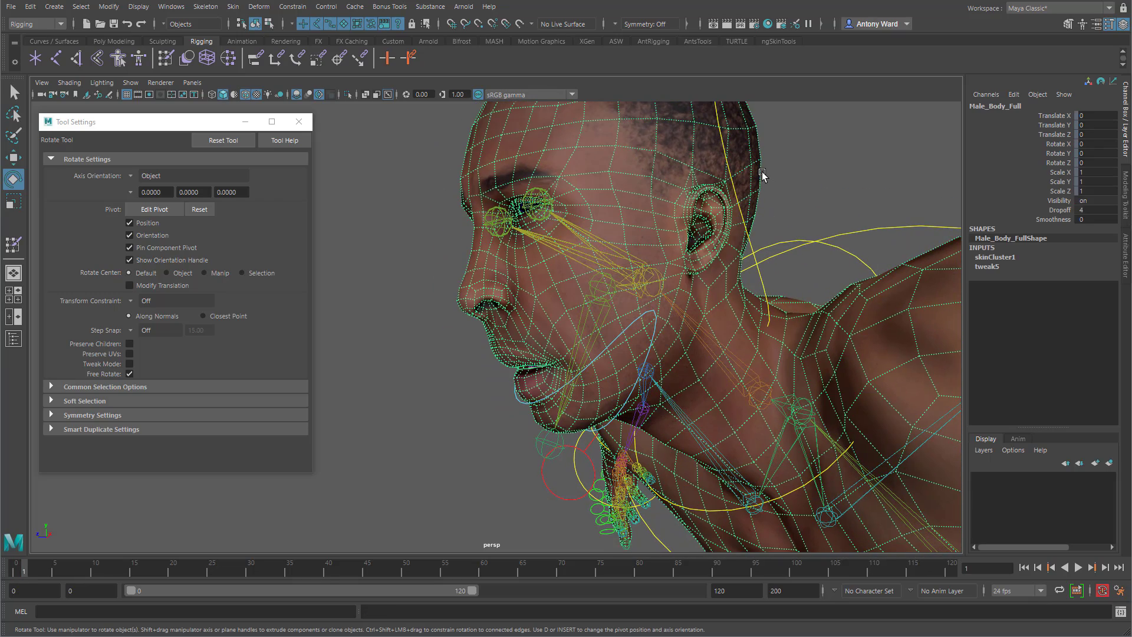
click(13, 245)
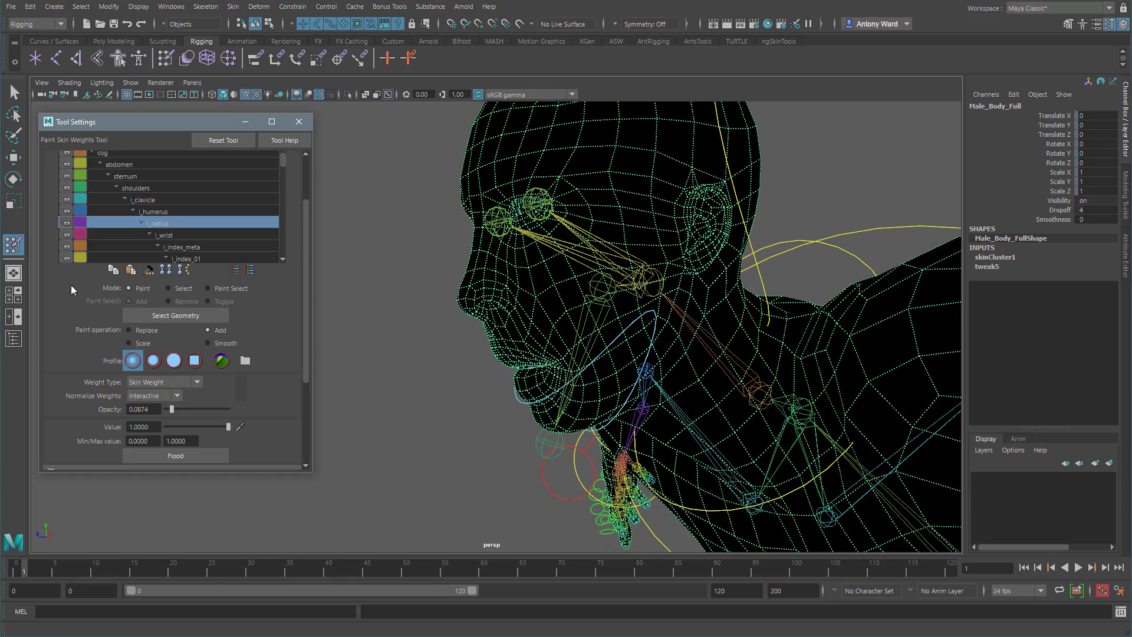
right_click(646, 275)
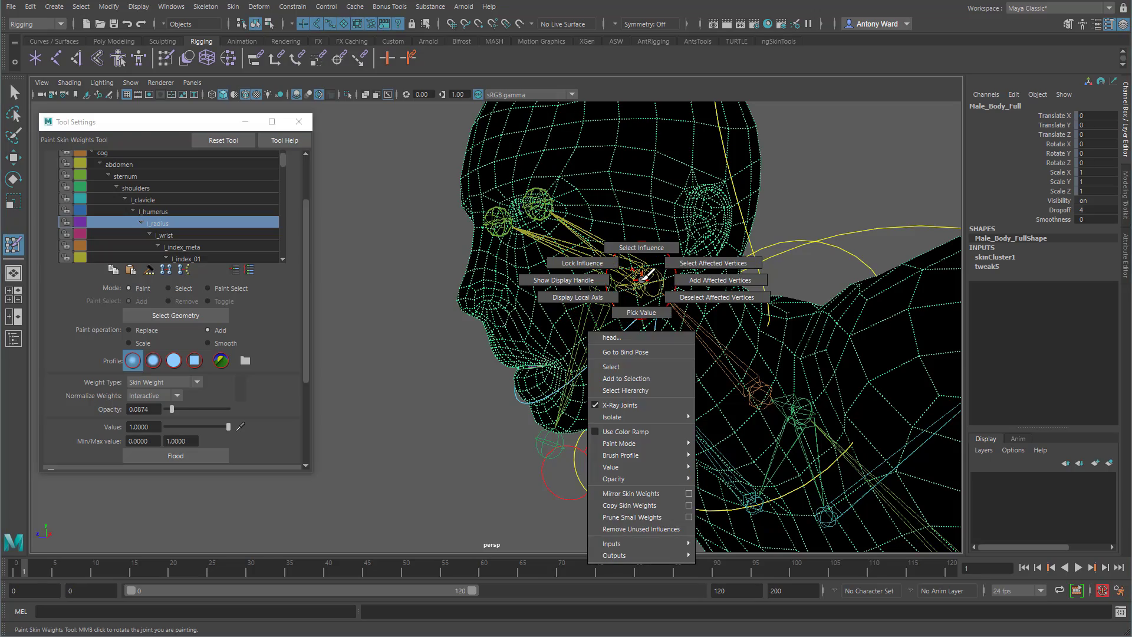
click(641, 248)
mouse_move(639, 330)
alt+mouse_down()
mouse_move(540, 432)
mouse_move(508, 435)
mouse_move(372, 378)
alt+mouse_up()
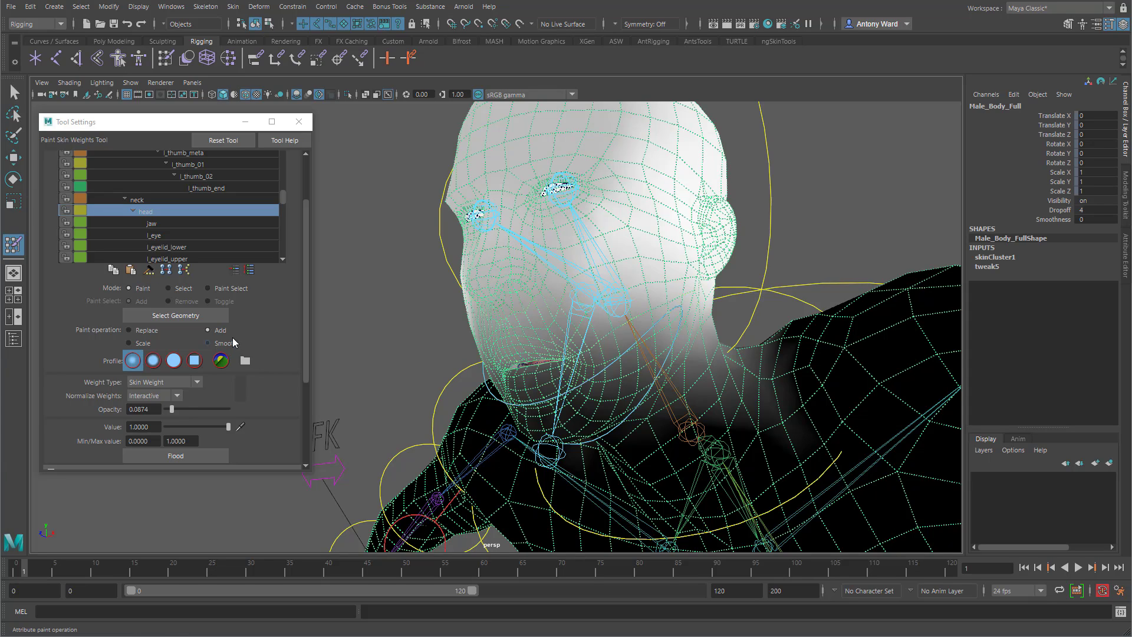
- Set the brush to Replace with the second profile, value 1 and opacity 1, and paint full head weight over the skull and upper face
click(136, 329)
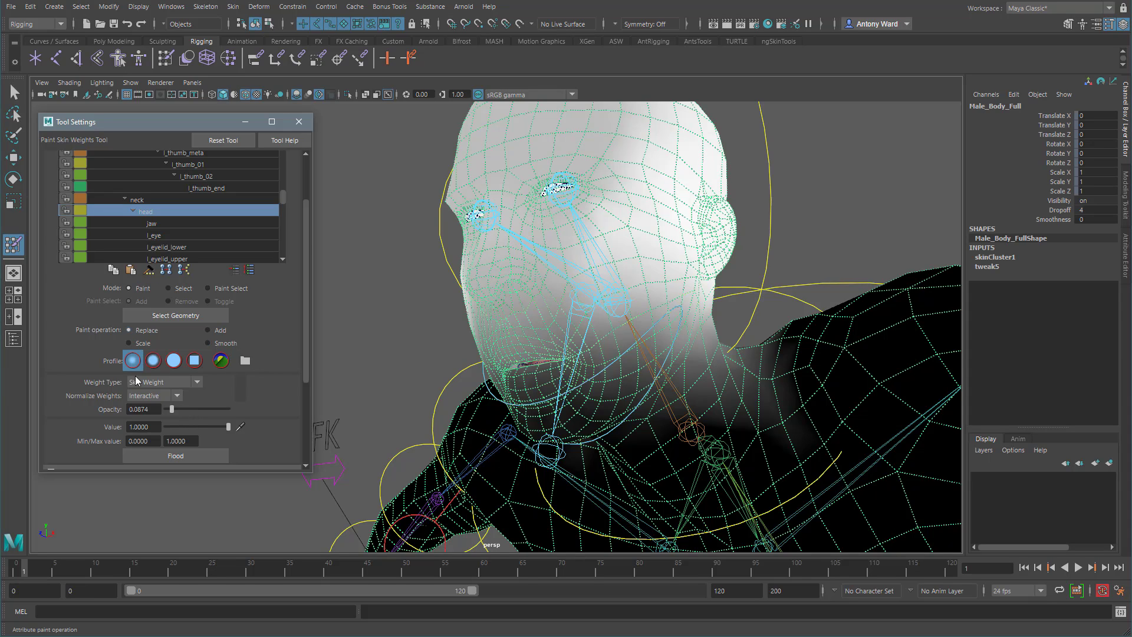
mouse_move(539, 218)
alt+mouse_down()
mouse_move(601, 220)
mouse_move(578, 232)
mouse_move(591, 232)
alt+mouse_up()
mouse_move(564, 302)
mouse_down()
mouse_move(575, 274)
mouse_move(541, 293)
mouse_move(589, 195)
mouse_move(629, 218)
mouse_move(678, 177)
mouse_move(686, 126)
mouse_up()
mouse_move(648, 201)
mouse_down()
mouse_move(619, 268)
mouse_move(649, 296)
mouse_move(700, 270)
mouse_move(625, 140)
mouse_move(717, 242)
mouse_move(617, 257)
mouse_move(618, 279)
mouse_move(589, 267)
mouse_up()
- Reduce the brush size and paint full head weight onto the middle of the upper lip
alt+middle_drag(560, 432, 574, 359)
alt+right_drag(581, 359, 661, 362)
alt+middle_drag(661, 362, 580, 402)
alt+right_drag(580, 402, 632, 371)
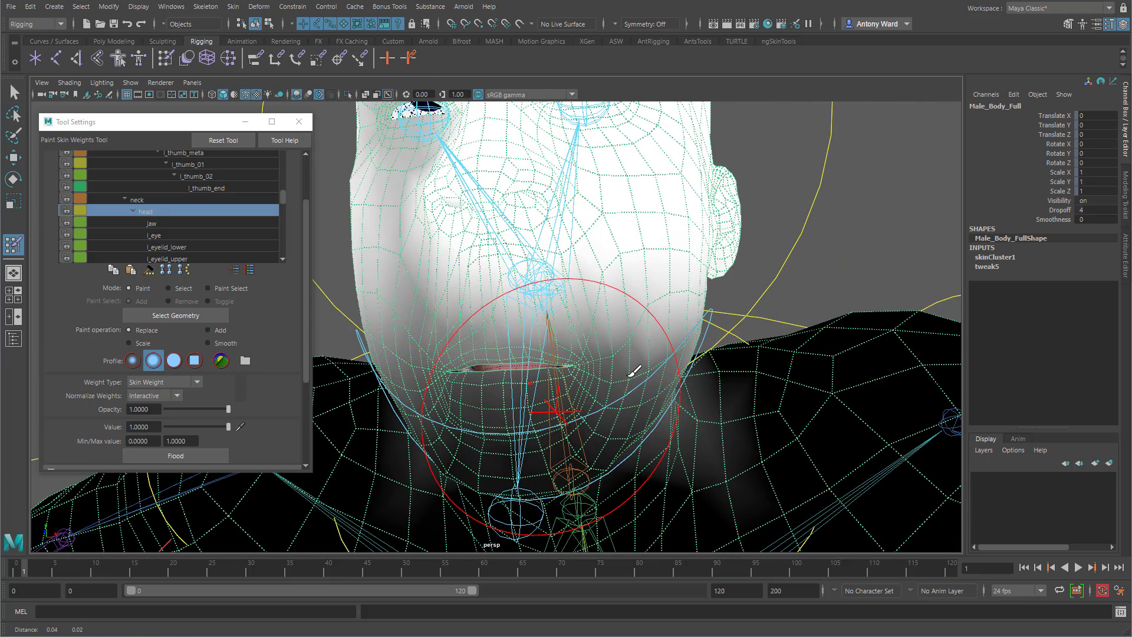
key(b)
mouse_move(536, 314)
mouse_down()
mouse_move(489, 318)
mouse_move(501, 338)
mouse_move(504, 270)
mouse_move(514, 276)
mouse_up()
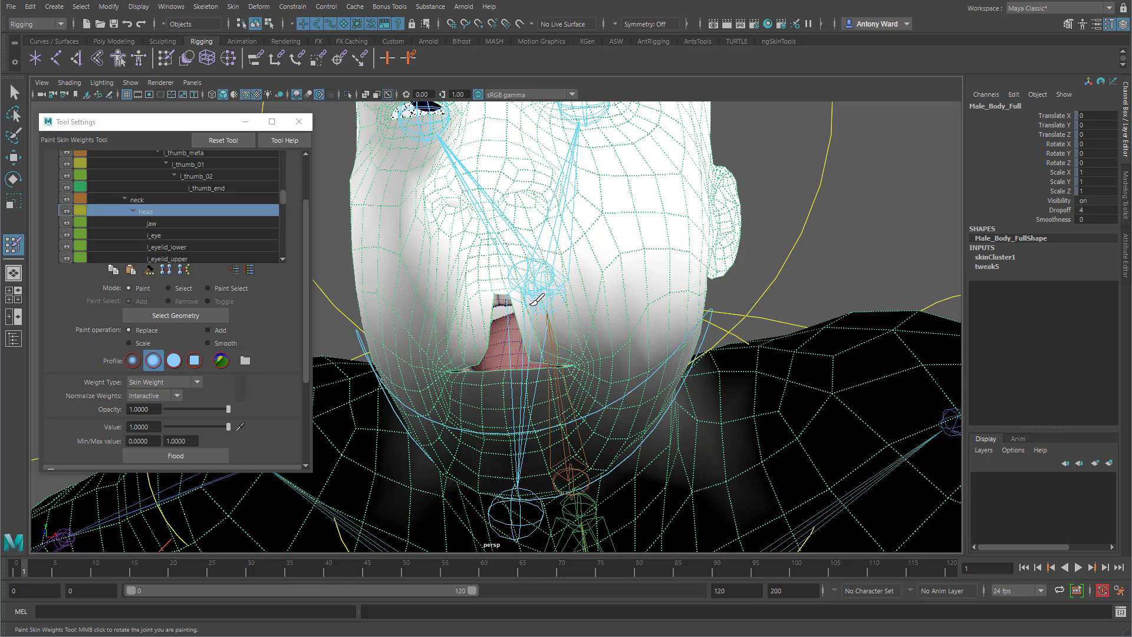
- Undo the full-strength Replace stroke, switch to Add at opacity 0.2136 and build up head weight on the character's left upper lip
alt+middle_drag(634, 387, 625, 373)
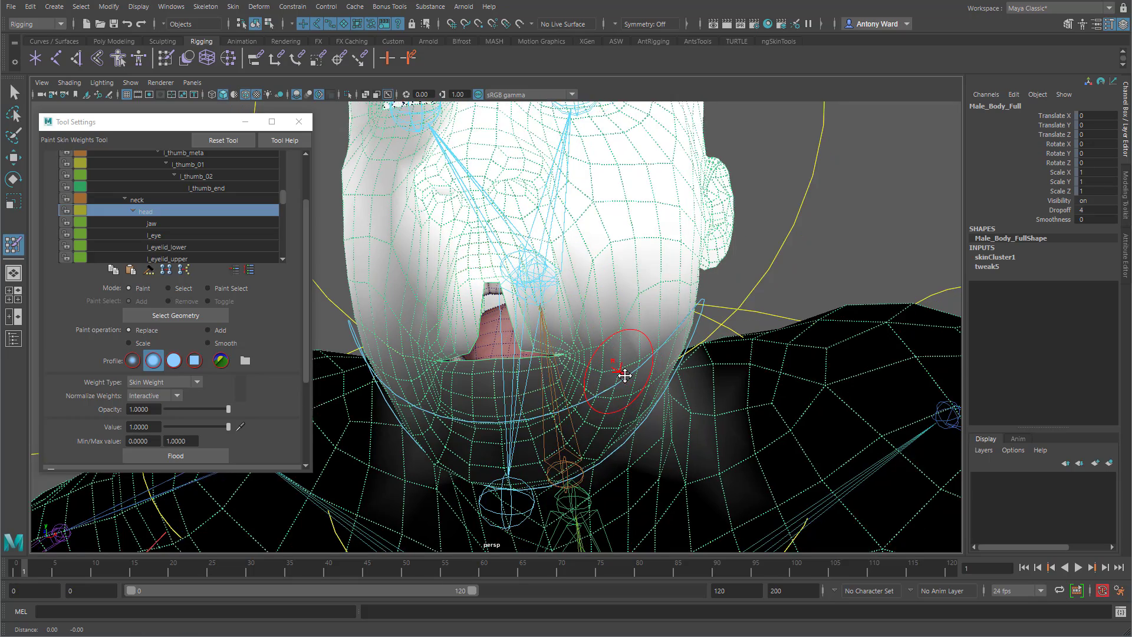
alt+right_drag(625, 374, 652, 377)
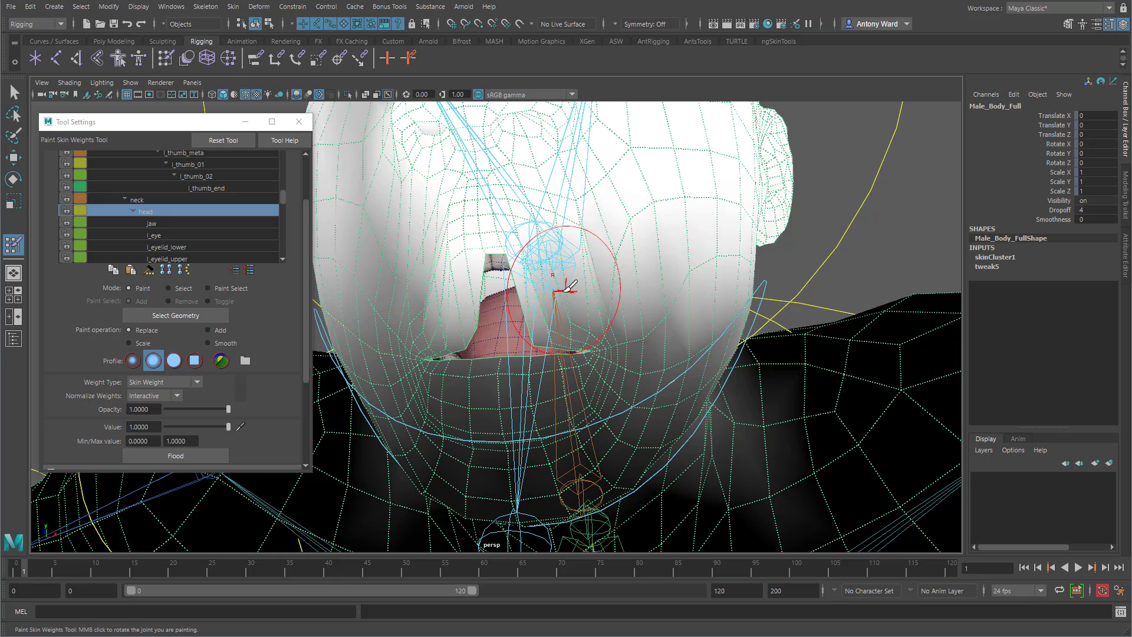
drag(548, 318, 551, 318)
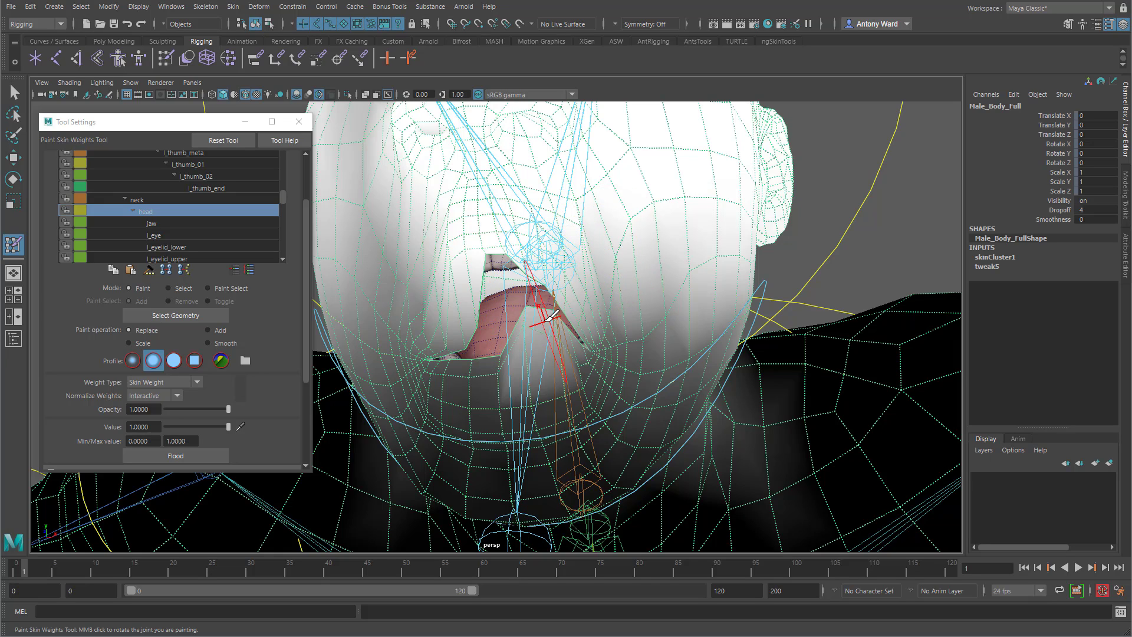
key(ctrl+z)
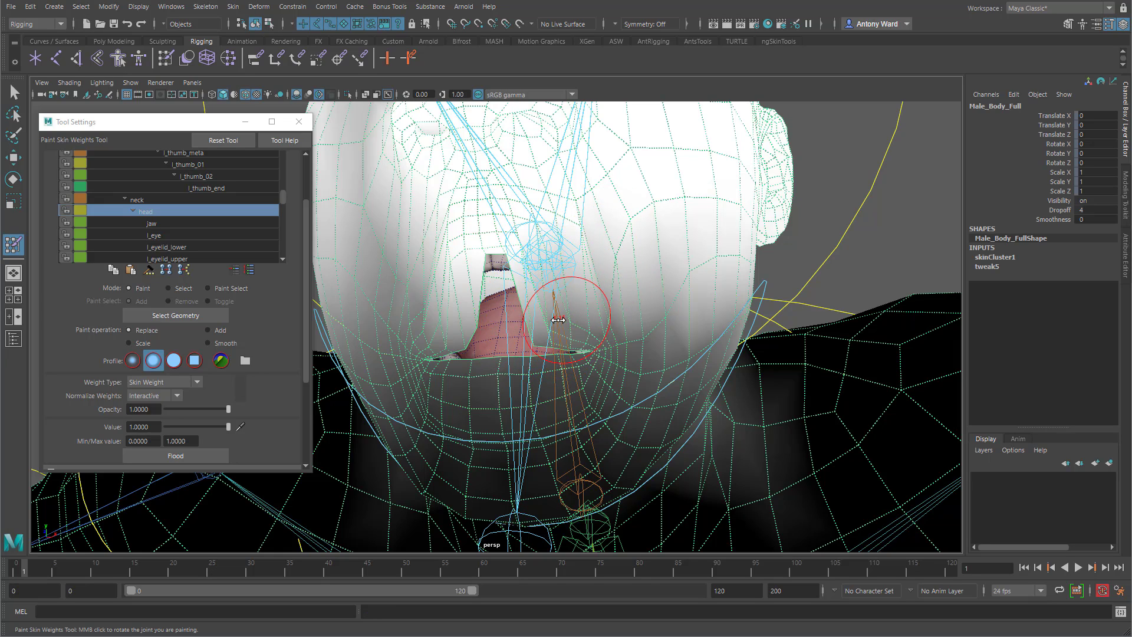
click(177, 409)
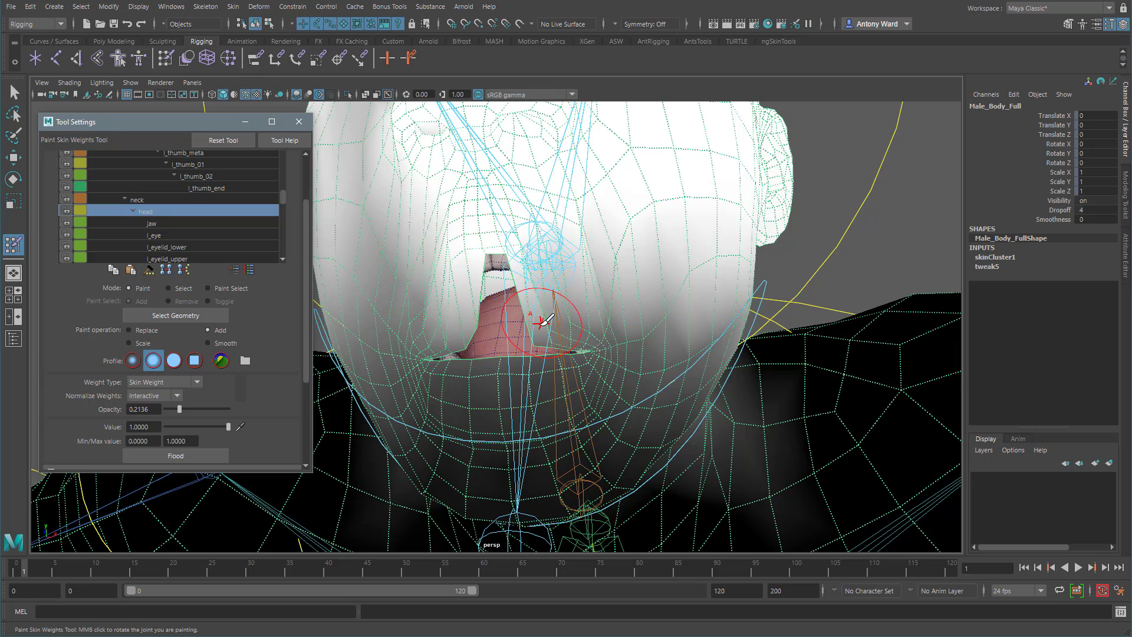
mouse_move(546, 325)
mouse_down()
mouse_move(545, 298)
mouse_move(569, 325)
mouse_move(580, 320)
mouse_up()
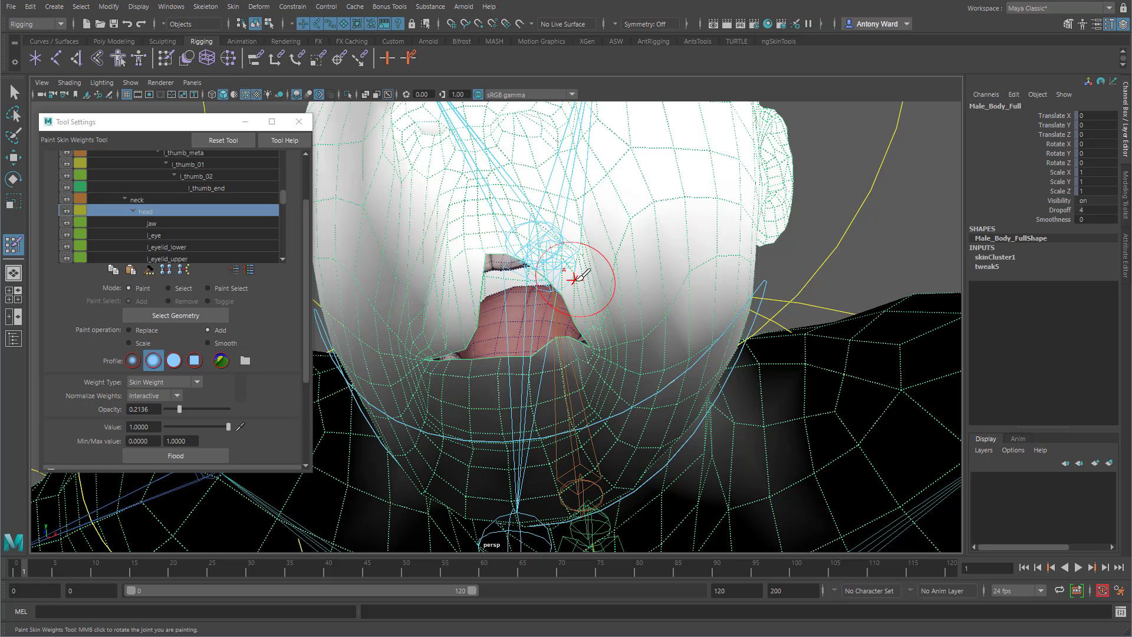
- Turn off the X-Ray Joints display in the viewport
click(69, 83)
click(86, 214)
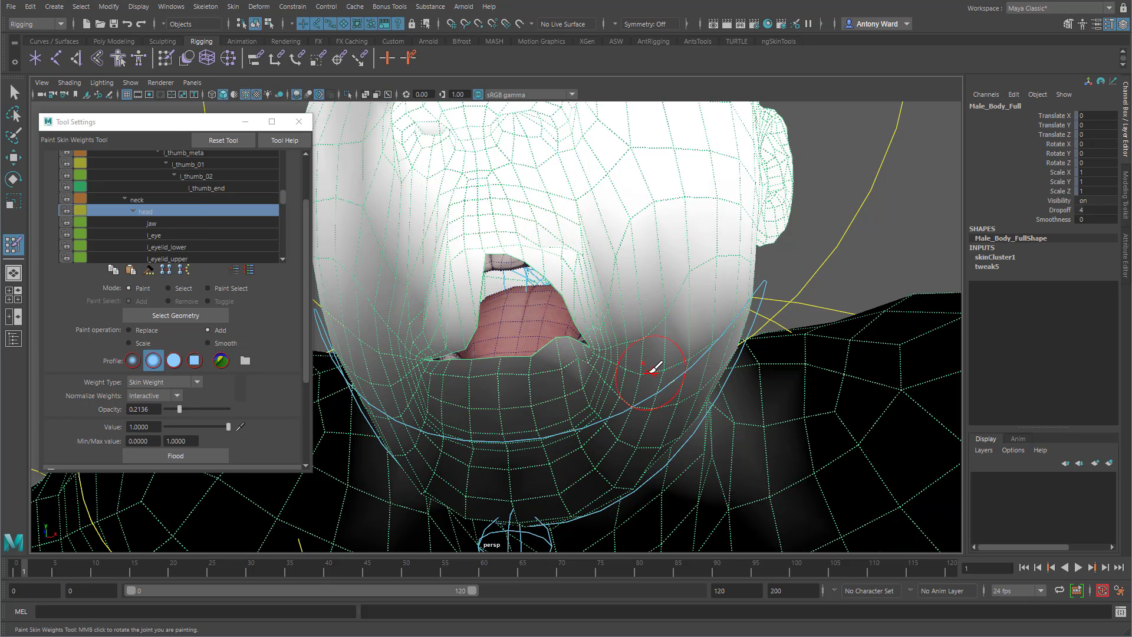
- Switch to the jaw influence and add weight along the lower lip with the Add brush at opacity 0.2136
drag(652, 369, 659, 370)
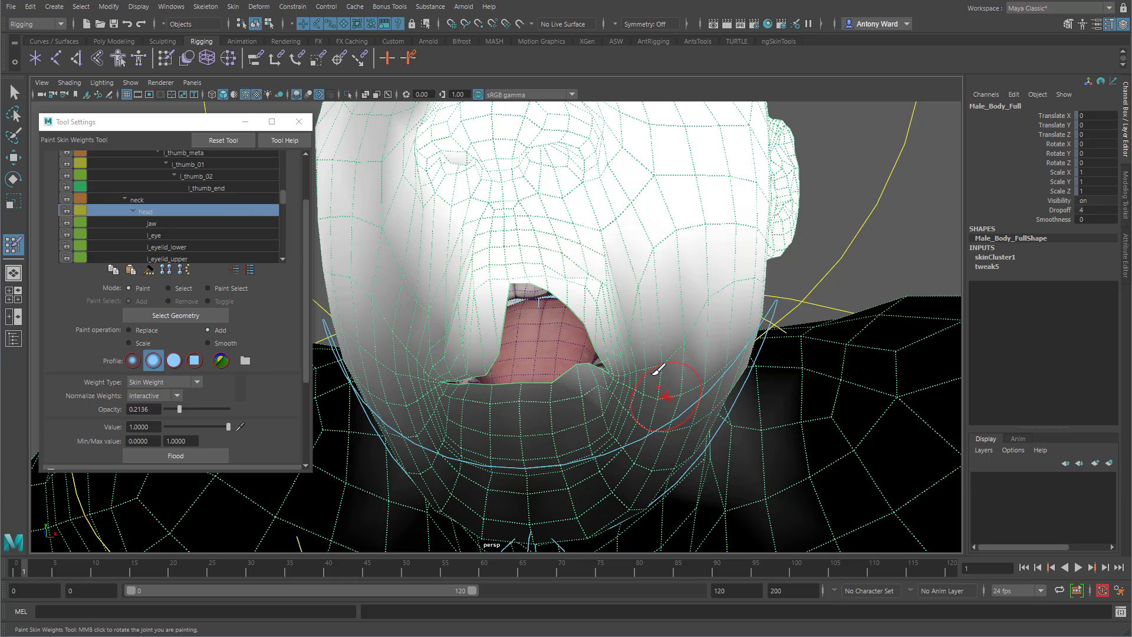
click(176, 223)
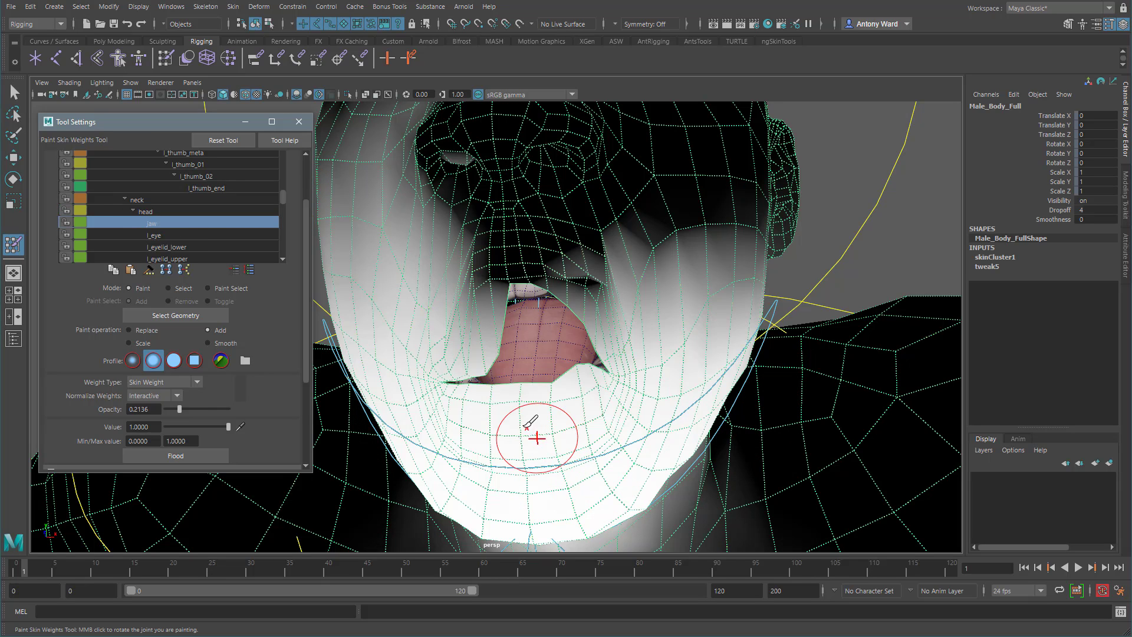
mouse_move(525, 415)
mouse_down()
mouse_move(506, 417)
mouse_move(580, 381)
mouse_move(589, 406)
mouse_up()
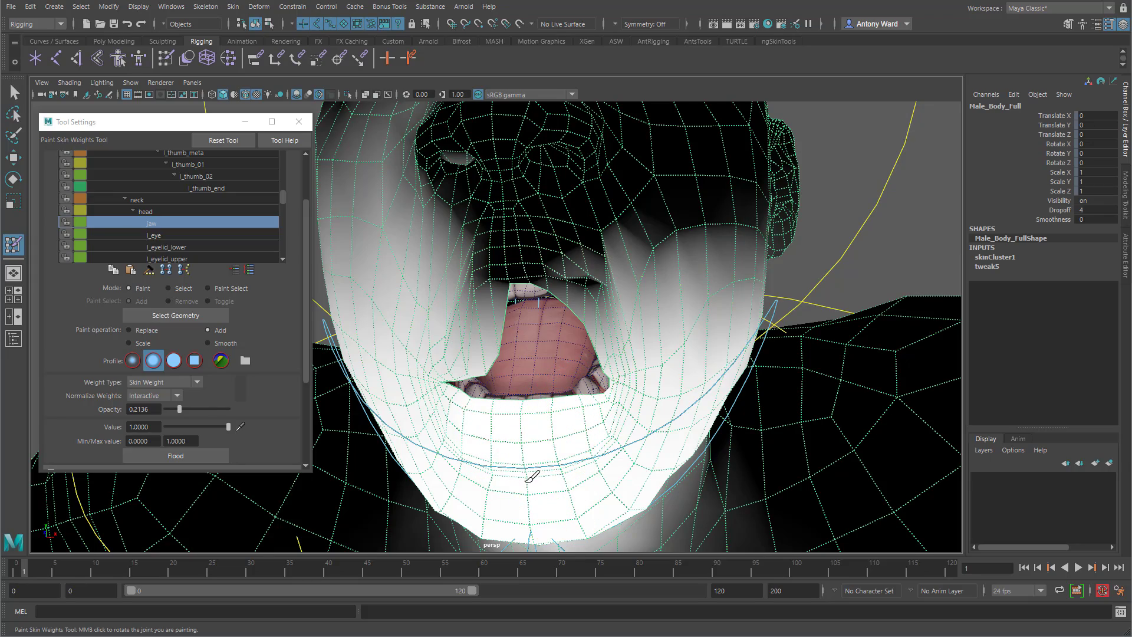
- Set the brush to Smooth at opacity 1 and smooth the jaw weights around the character's left mouth corner, upper lip and cheek
alt+drag(531, 477, 649, 377)
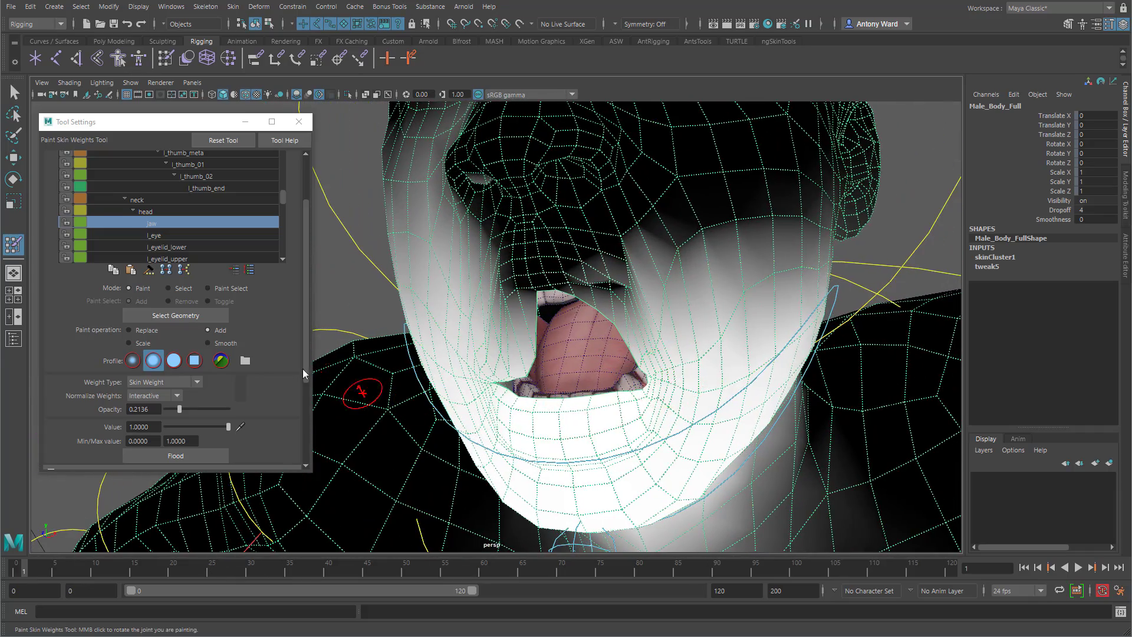
click(207, 343)
drag(196, 409, 229, 410)
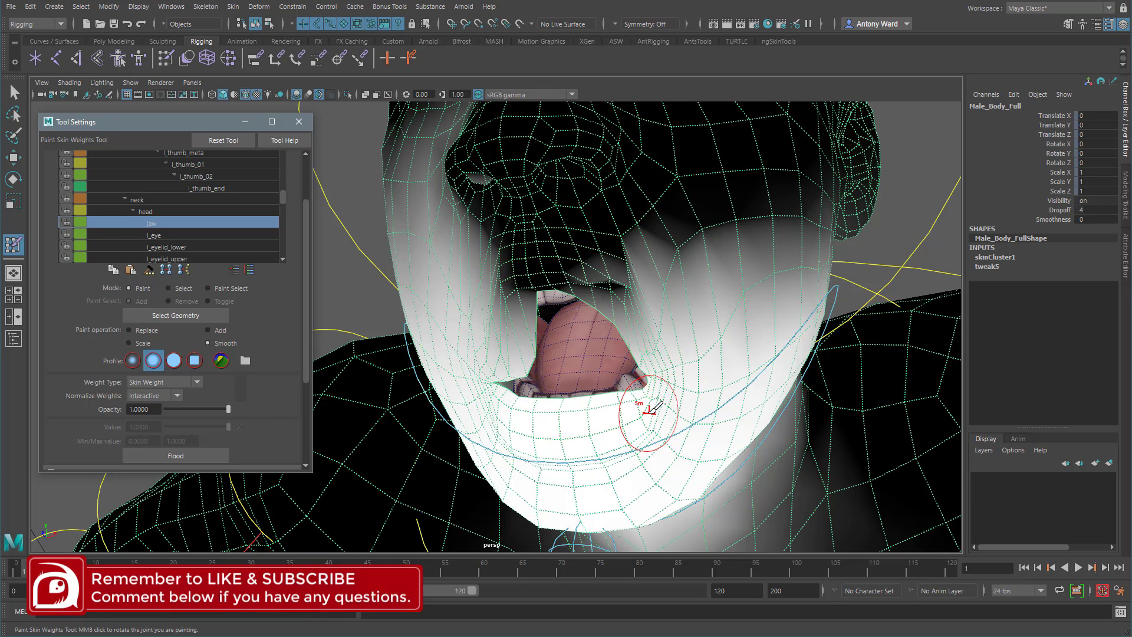
key(b)
mouse_move(649, 412)
mouse_down()
mouse_move(666, 408)
mouse_move(647, 402)
mouse_move(649, 355)
mouse_move(626, 303)
mouse_move(583, 286)
mouse_move(627, 289)
mouse_up()
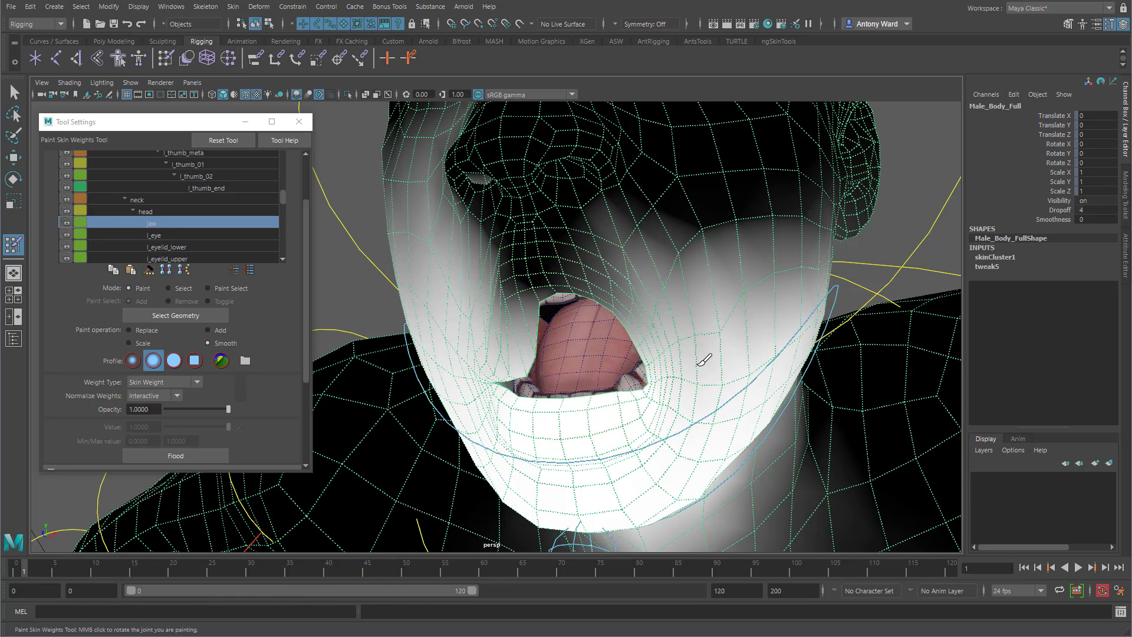
drag(698, 363, 785, 282)
mouse_move(687, 289)
mouse_down()
mouse_move(750, 247)
mouse_move(806, 246)
mouse_move(688, 272)
mouse_move(697, 226)
mouse_up()
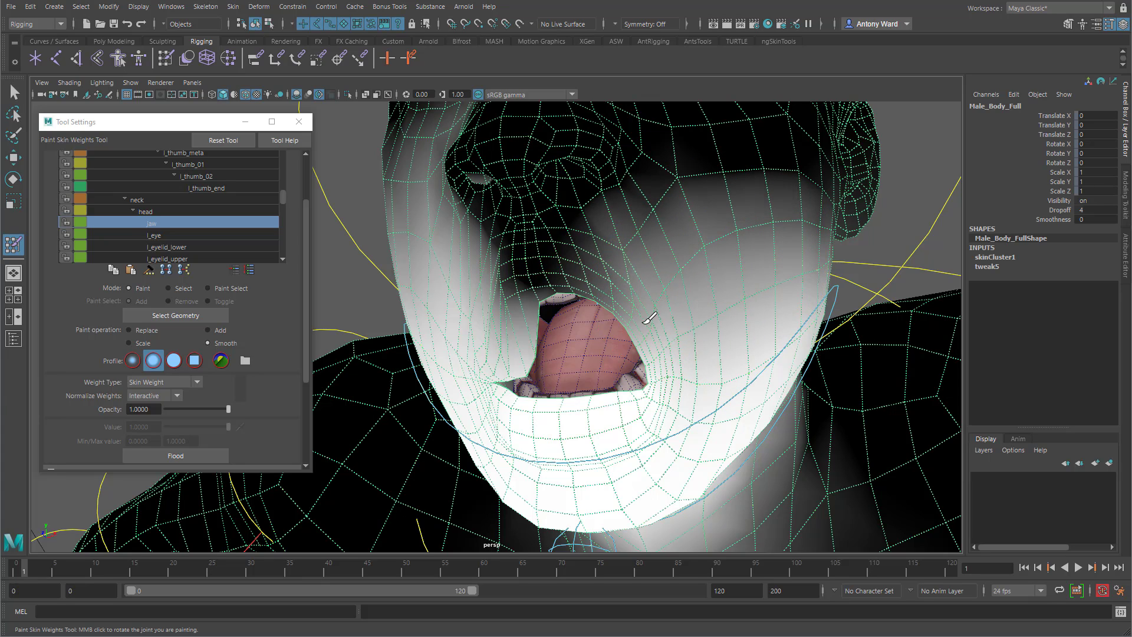
mouse_move(794, 345)
alt+mouse_down()
mouse_move(682, 399)
mouse_move(434, 414)
mouse_move(553, 298)
mouse_move(583, 346)
mouse_move(594, 435)
mouse_move(507, 366)
mouse_move(601, 355)
mouse_move(578, 222)
alt+mouse_up()
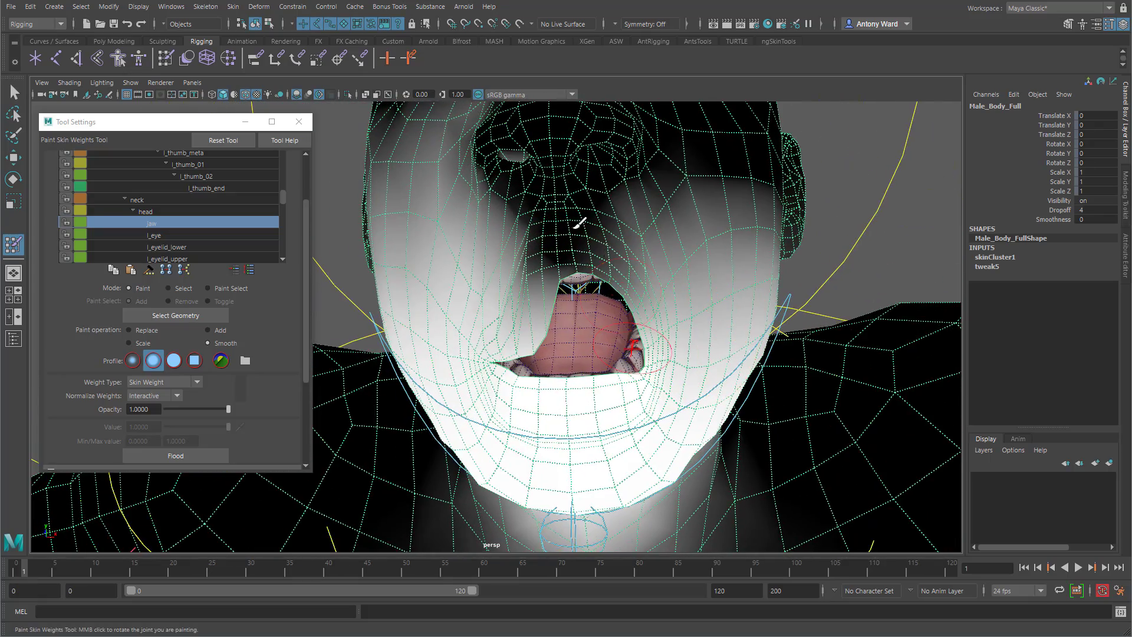
- Mirror the skin weights with the character back in its default pose at frame 0, and return to the open-mouth pose at frame 1
click(233, 7)
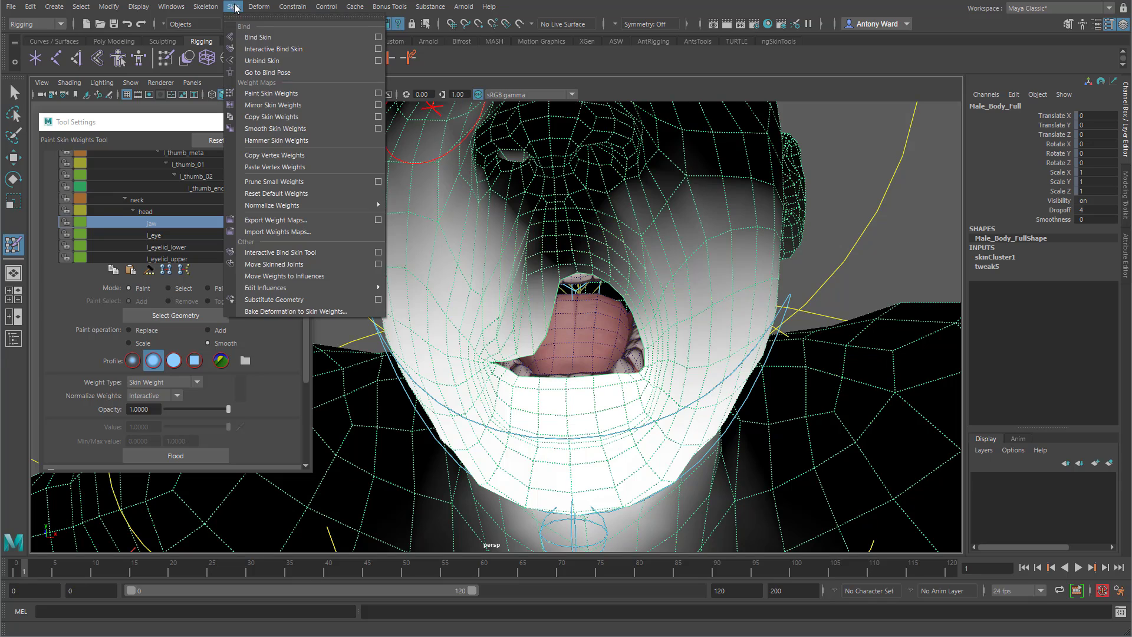
click(265, 106)
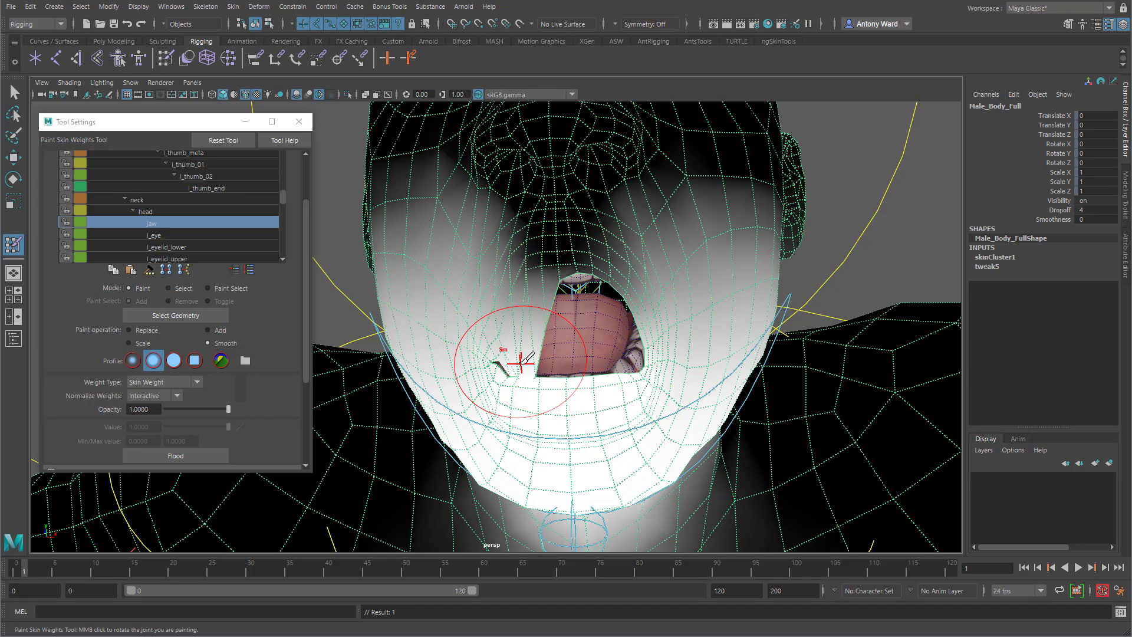
click(19, 573)
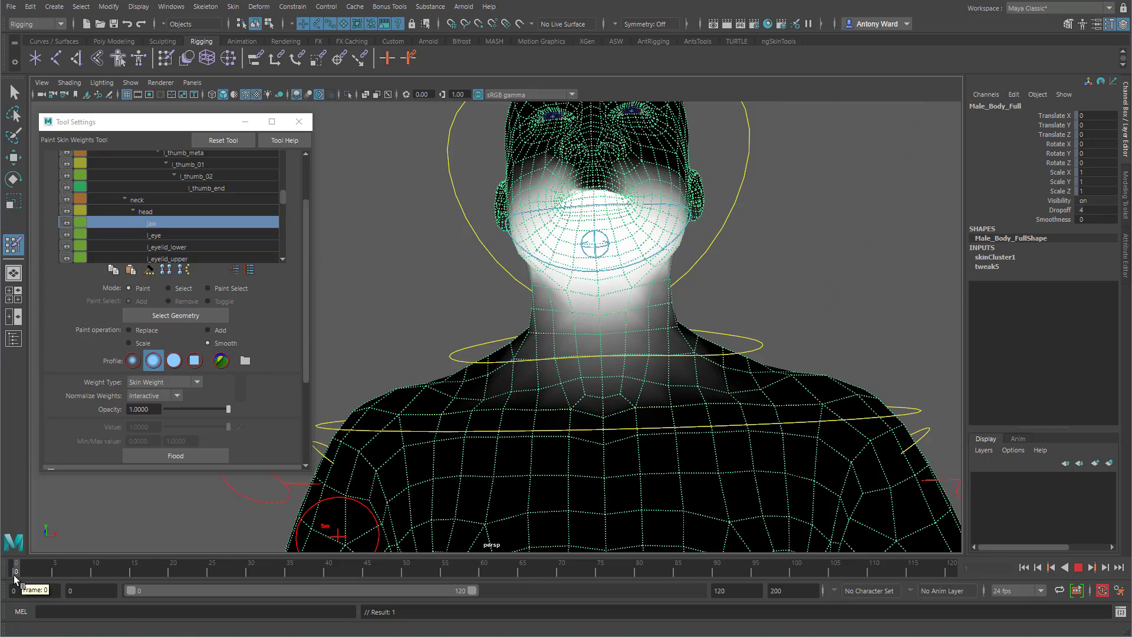
alt+middle_drag(678, 236, 668, 325)
alt+right_drag(667, 325, 784, 295)
click(234, 7)
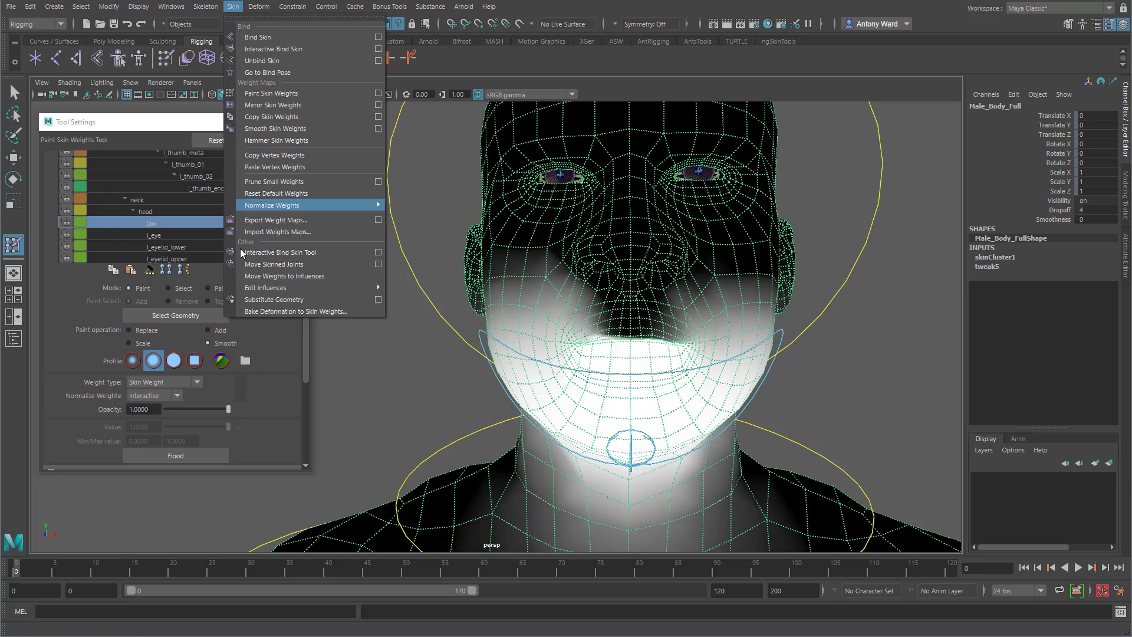
click(281, 108)
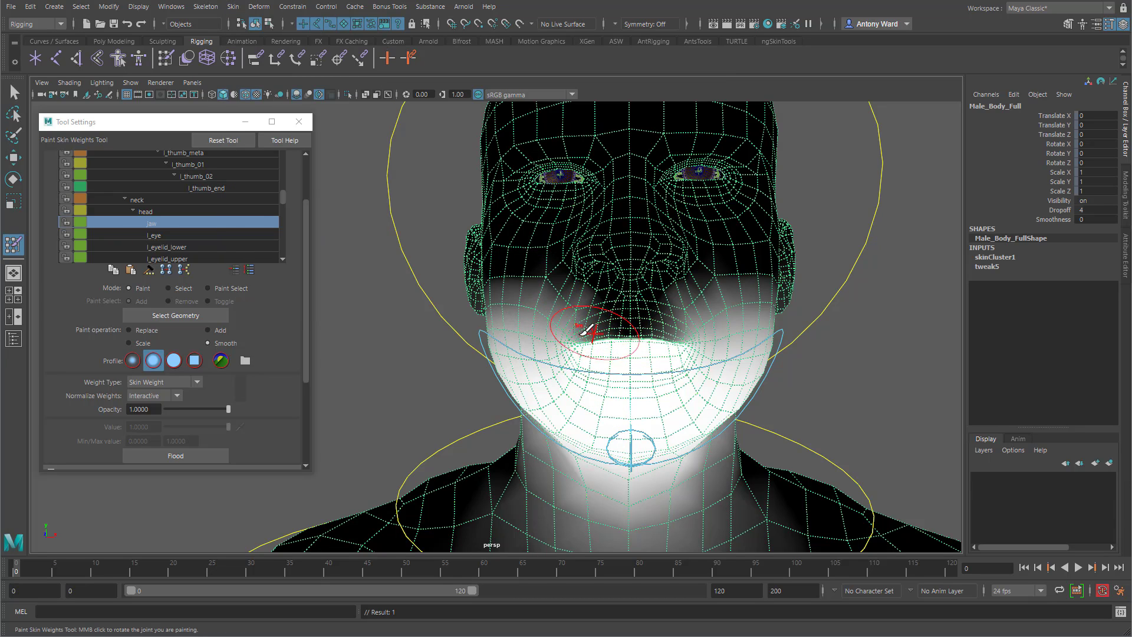
alt+drag(647, 374, 533, 378)
click(20, 572)
alt+right_drag(534, 377, 642, 389)
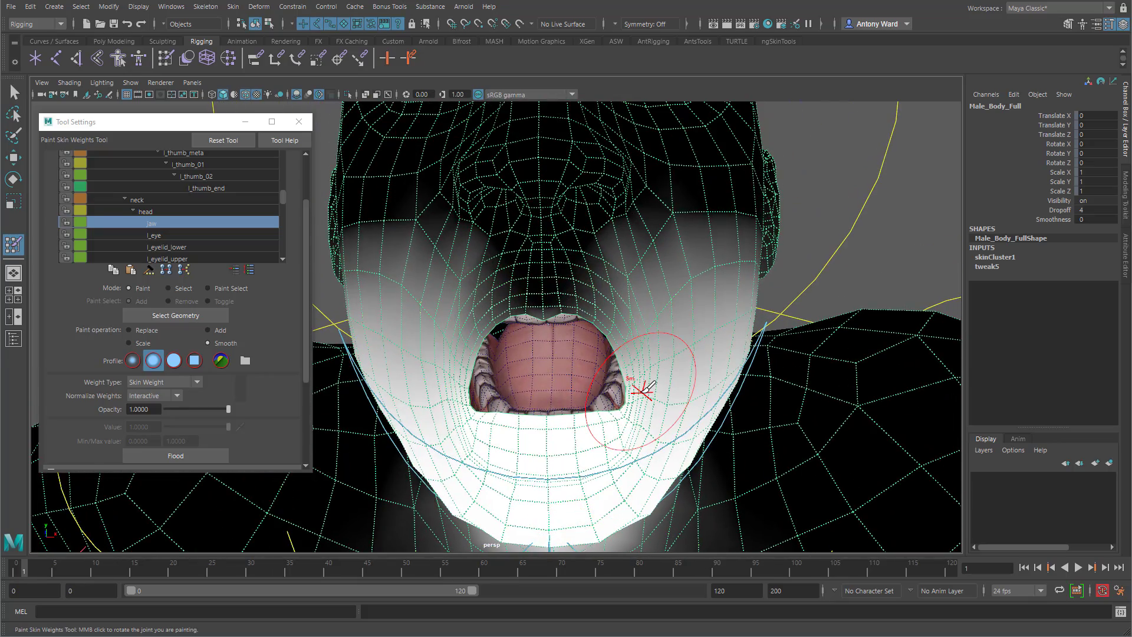
- Select the head influence and paint weight onto the middle of the upper lip using Add with the Gaussian brush profile at opacity 1
click(150, 211)
alt+drag(672, 412, 652, 399)
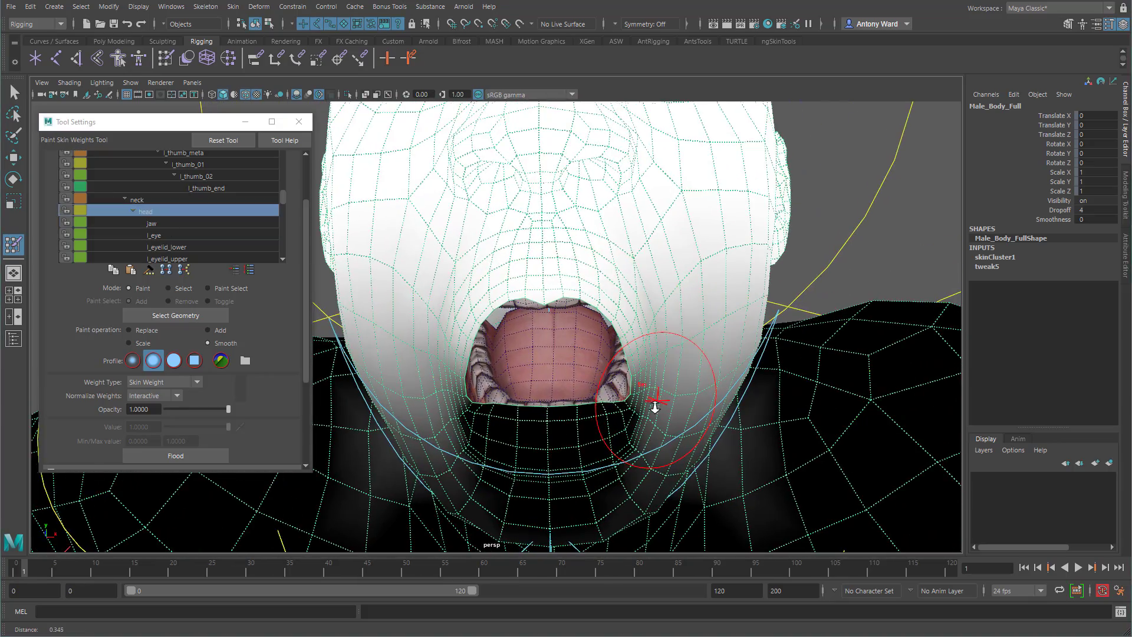
click(210, 331)
drag(531, 277, 550, 290)
key(ctrl+z)
click(135, 361)
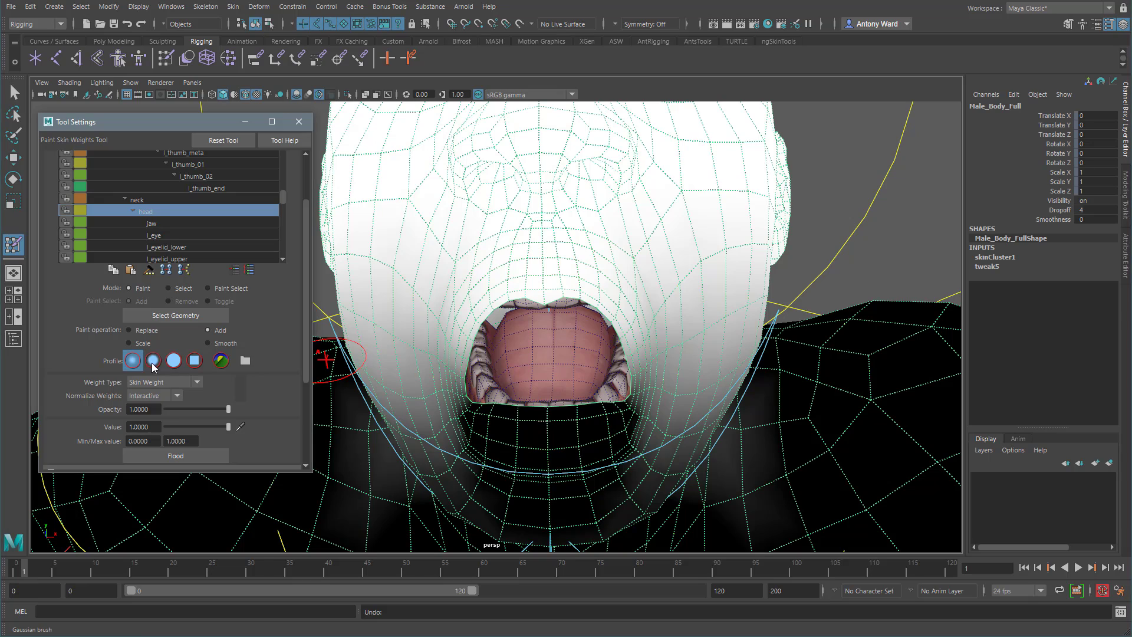
key(b)
drag(560, 274, 536, 275)
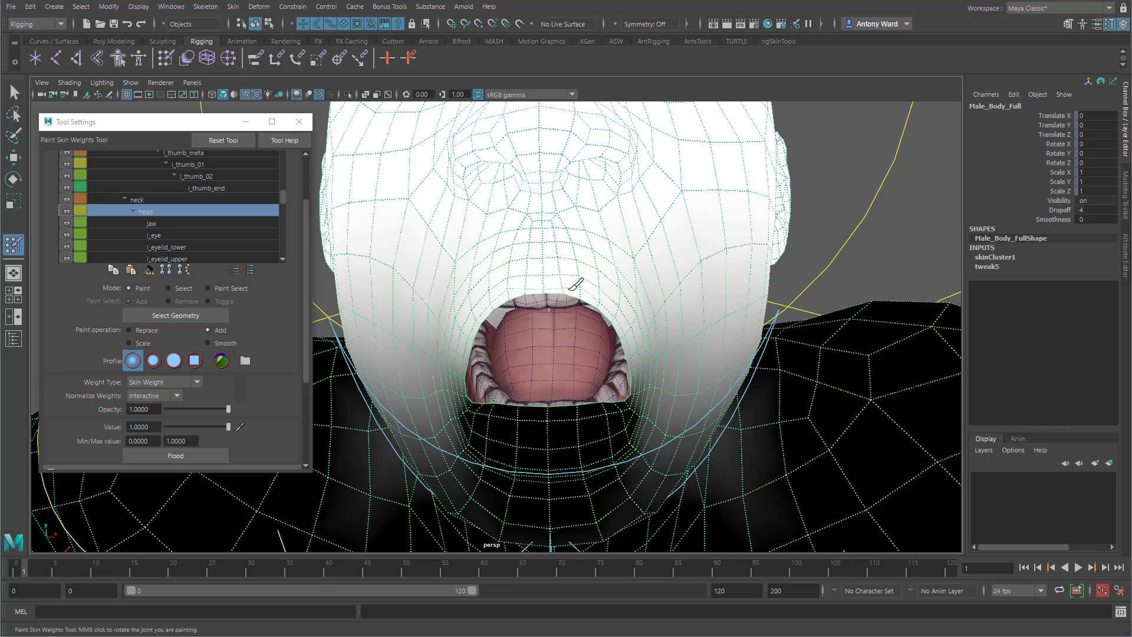
- Undo the full-strength stroke at the character's left mouth corner, lower the opacity to 0.0874 and gradually add head weight there
mouse_move(645, 382)
alt+mouse_down()
mouse_move(647, 430)
mouse_move(625, 379)
mouse_move(645, 378)
alt+mouse_up()
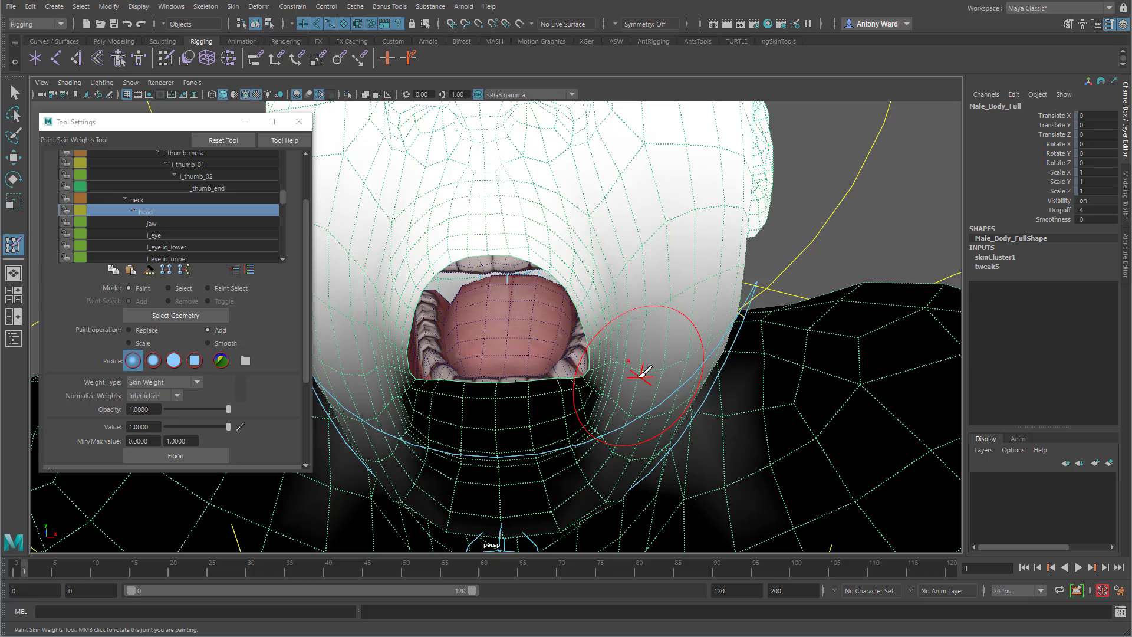
click(598, 360)
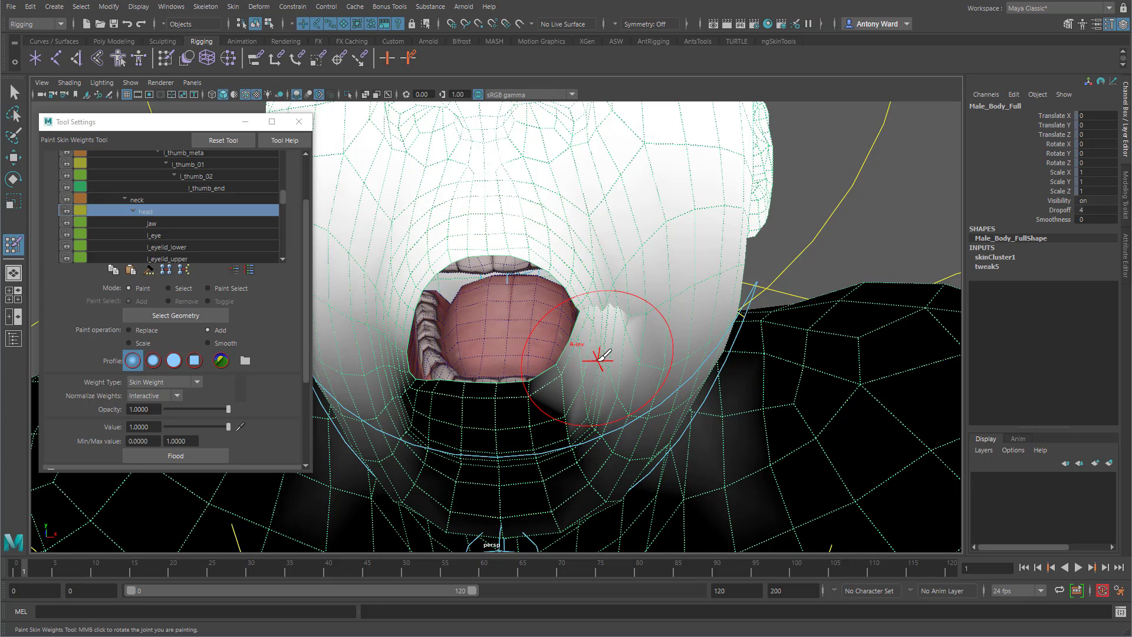
key(ctrl+z)
click(175, 408)
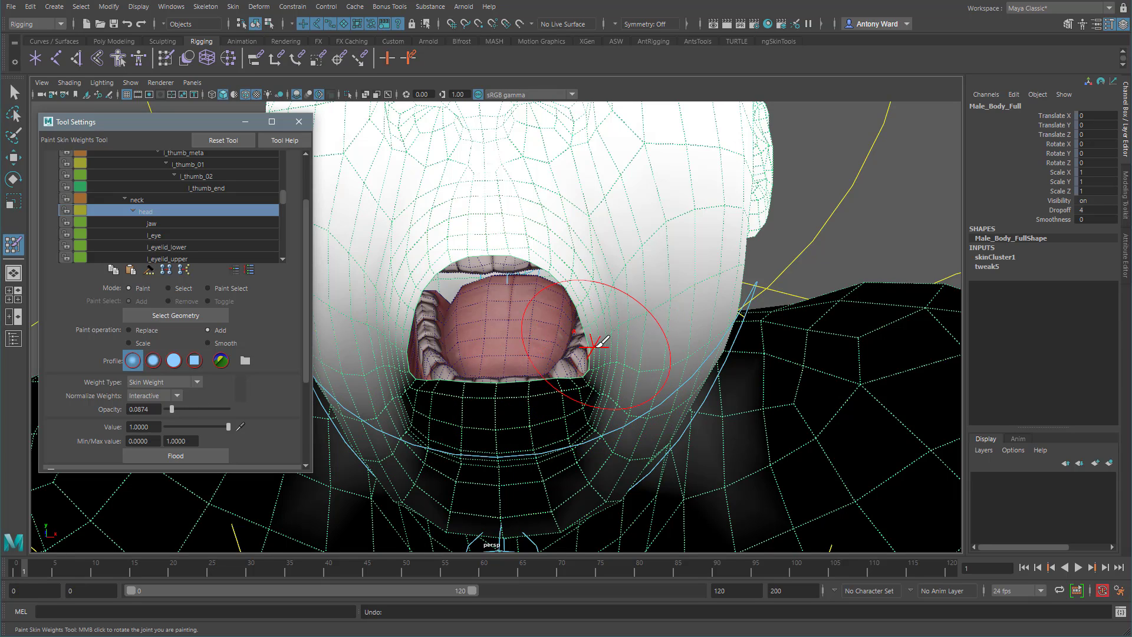
mouse_move(601, 353)
mouse_down()
mouse_move(610, 340)
mouse_move(589, 368)
mouse_up()
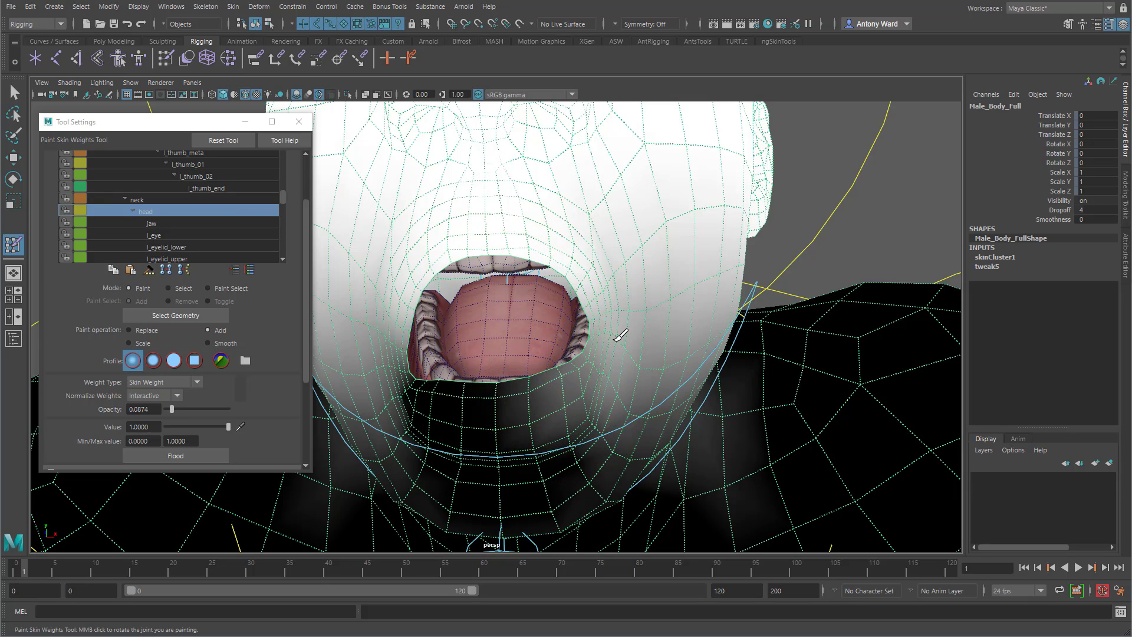
- Set the brush to Smooth at opacity 1 and smooth the head weights around the character's left mouth corner and upper lip
click(208, 343)
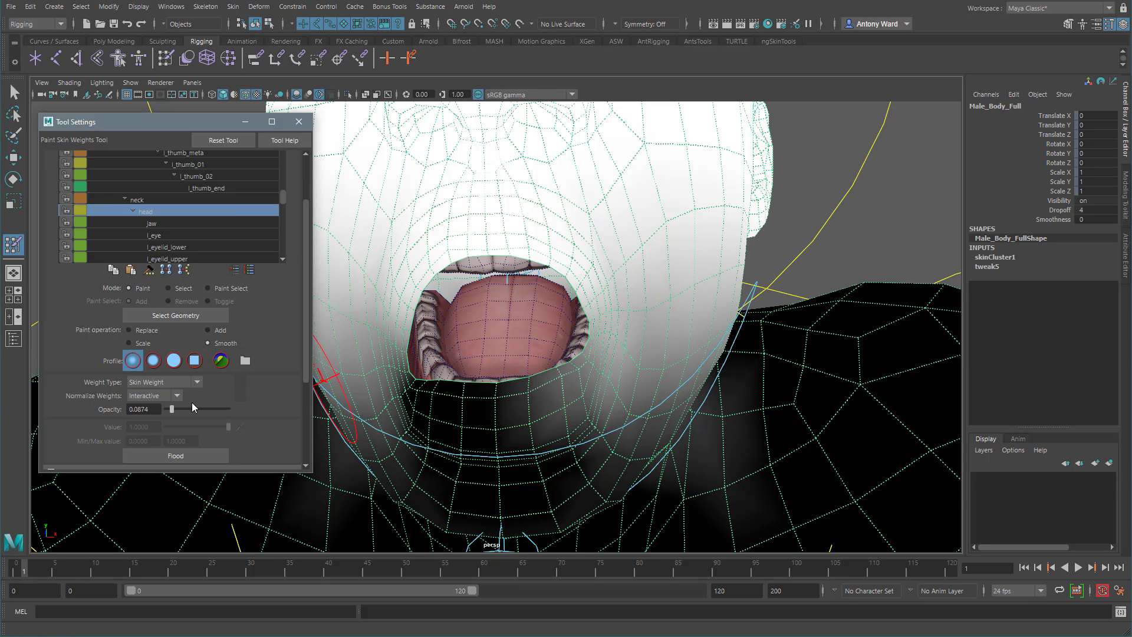
click(609, 311)
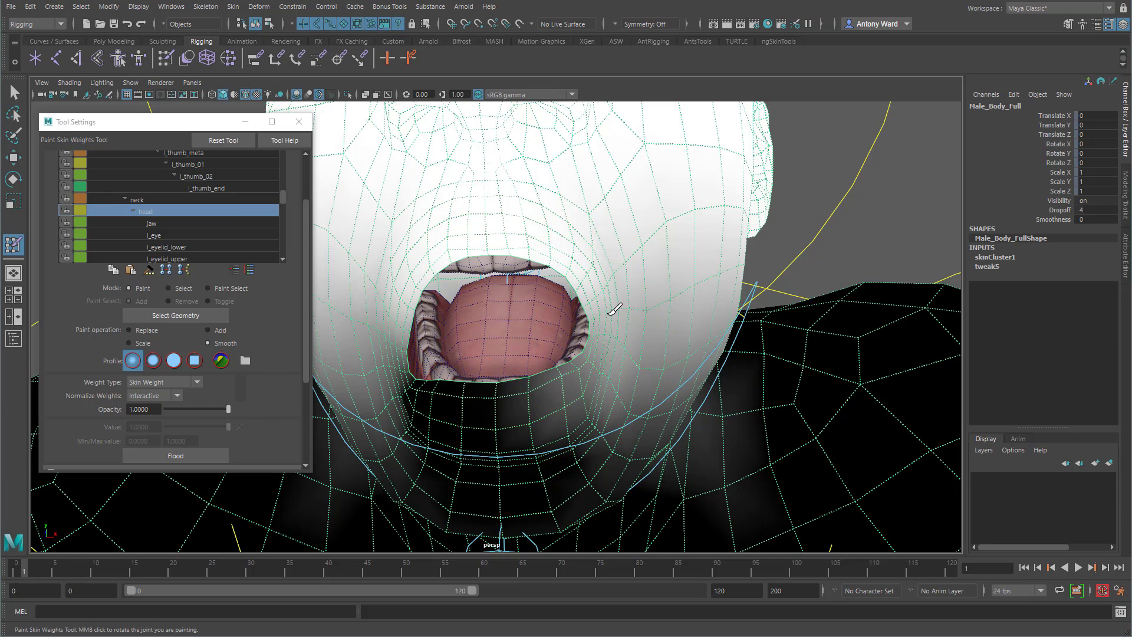
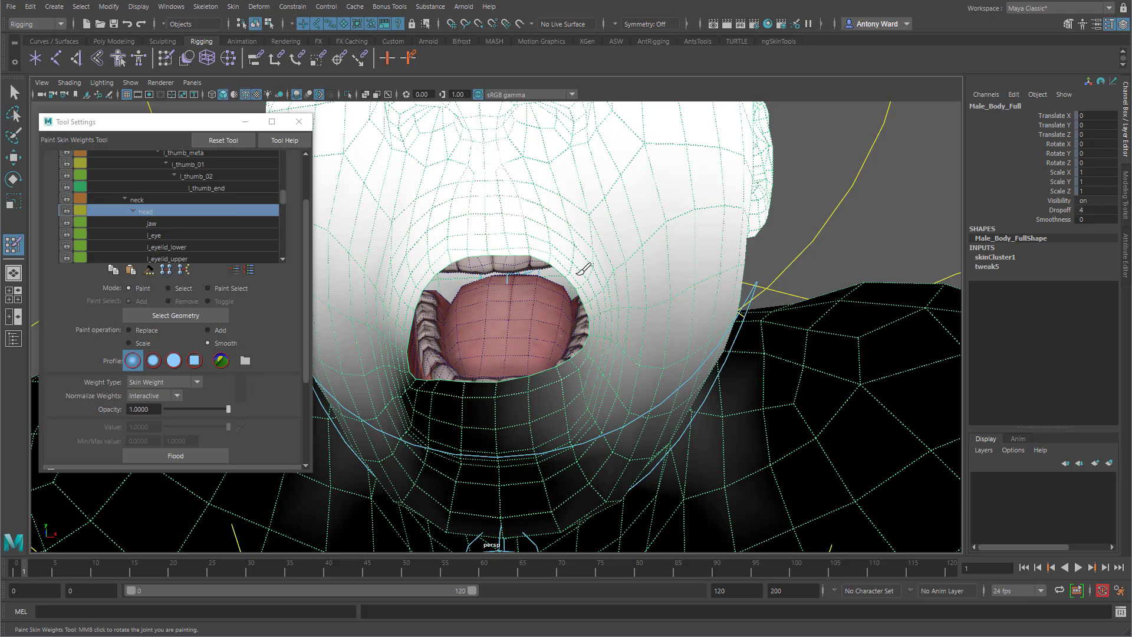
alt+drag(667, 359, 654, 362)
alt+right_drag(655, 361, 596, 347)
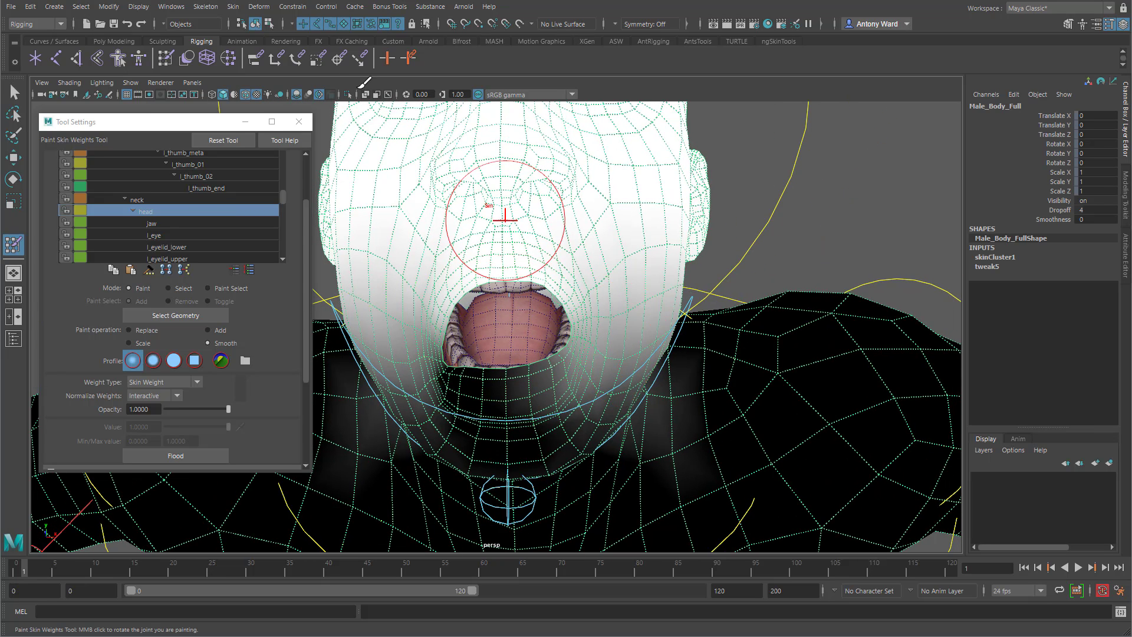
- Mirror the updated head weights across the face from frame 0, and go back to frame 1
click(233, 8)
click(252, 107)
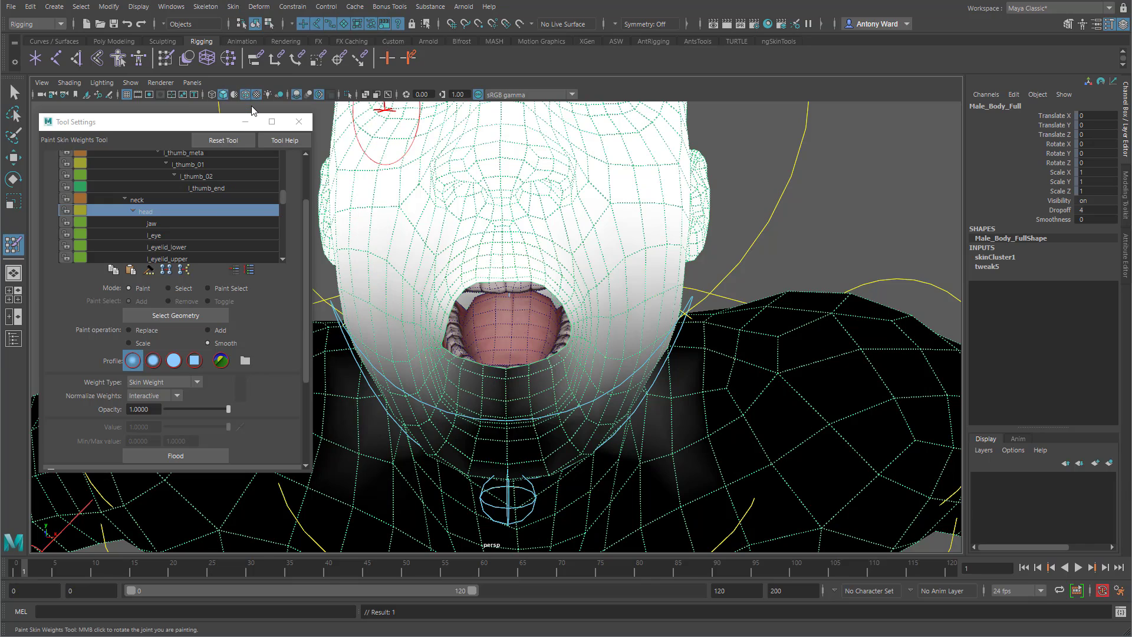
mouse_move(599, 420)
alt+mouse_down()
mouse_move(614, 410)
mouse_move(601, 409)
alt+mouse_up()
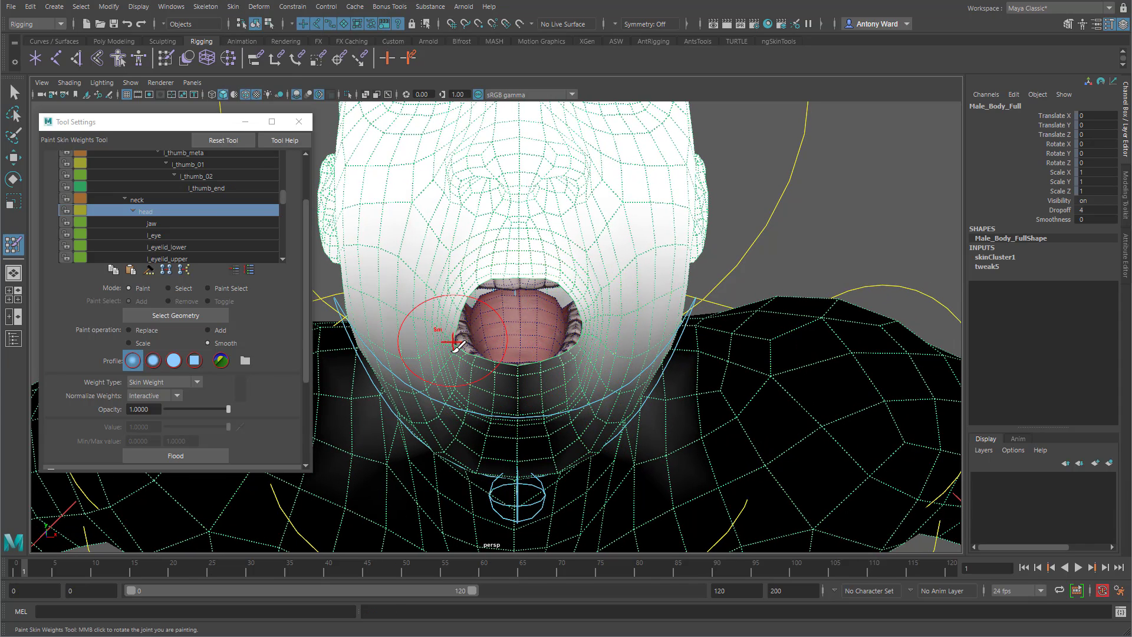
click(15, 569)
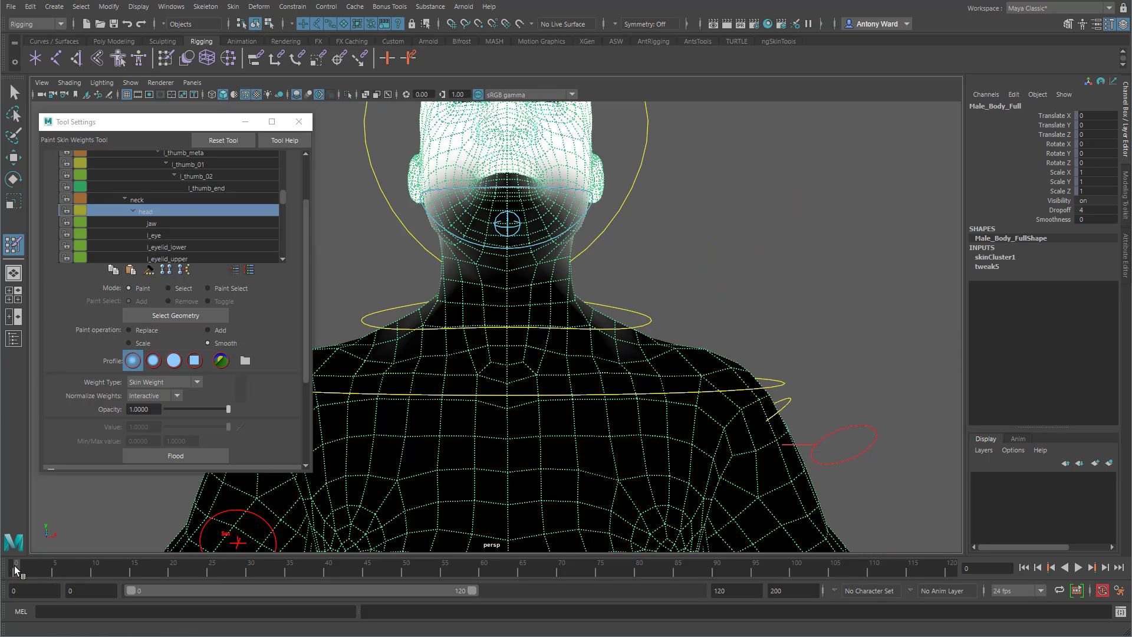
click(234, 8)
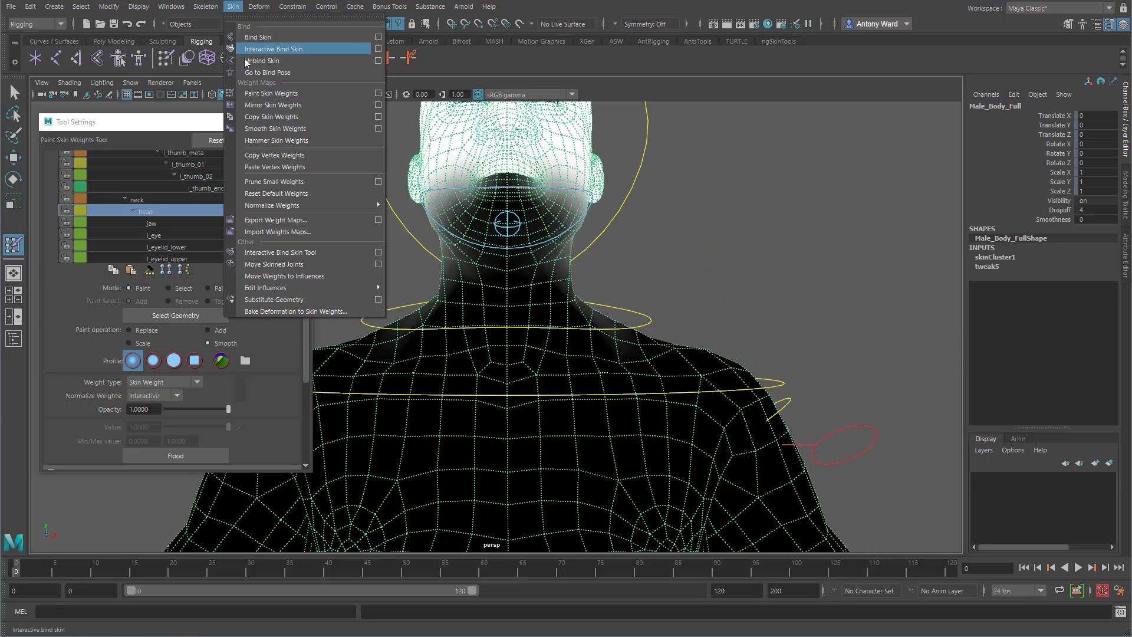
click(259, 107)
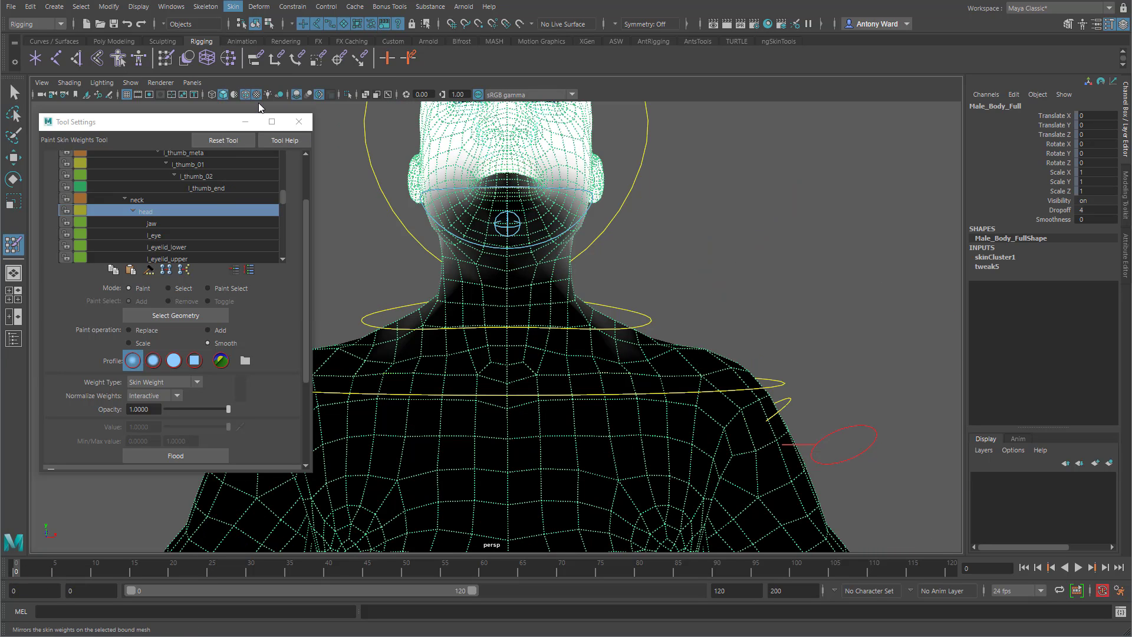
click(23, 570)
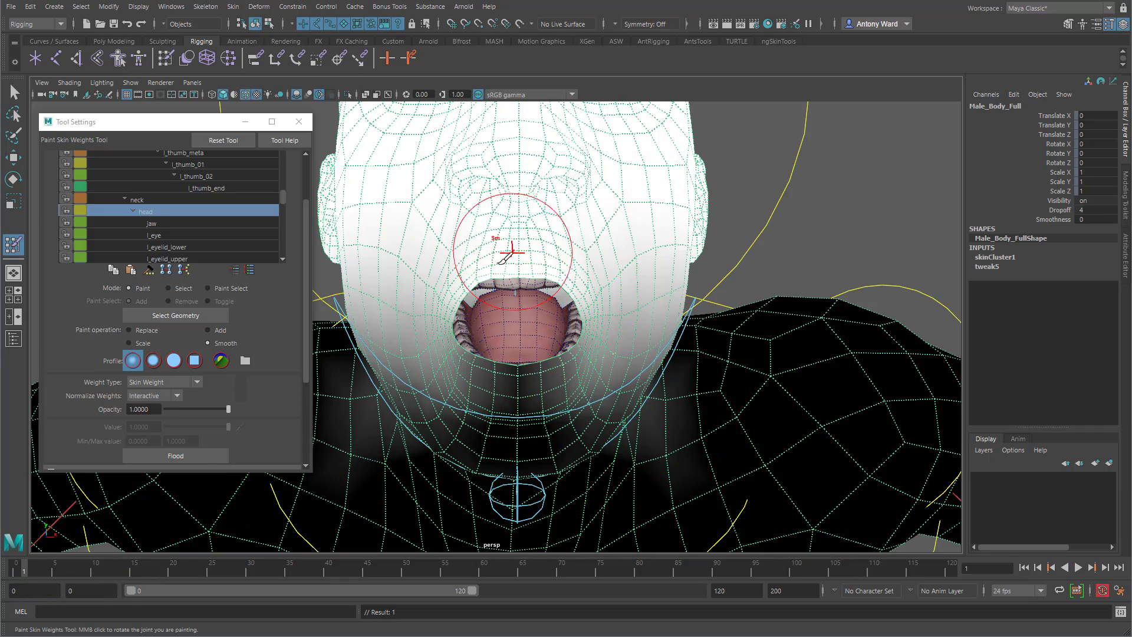
- Add head weight to the lower back of the skull with the Add brush at opacity 0.0971, and switch to the Move tool
alt+drag(602, 373, 460, 387)
alt+right_drag(459, 387, 619, 383)
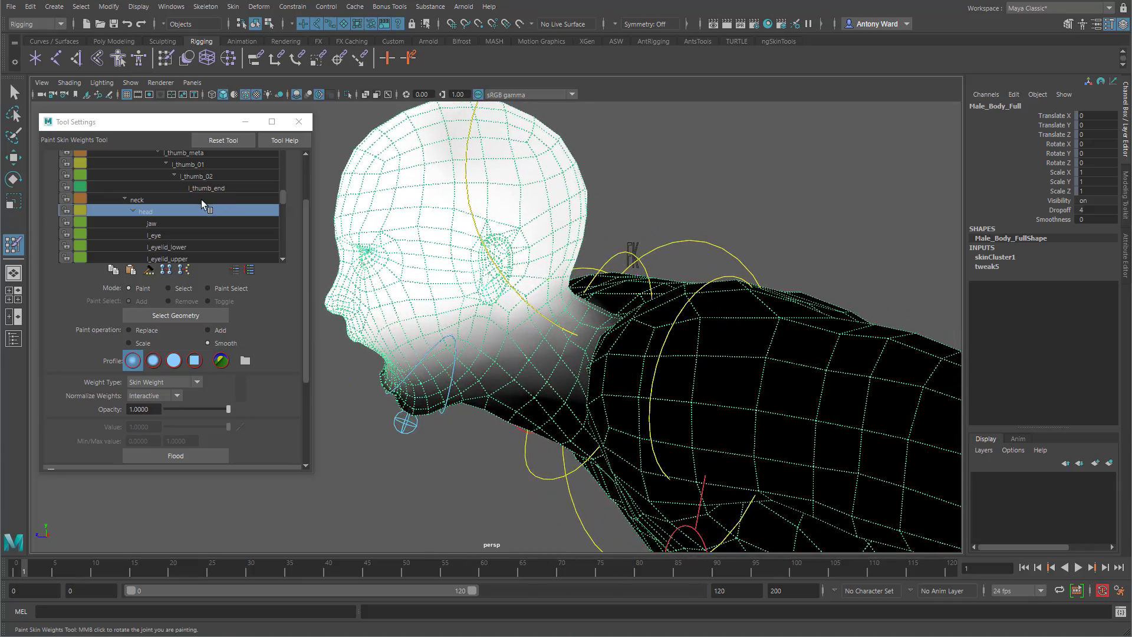
alt+drag(674, 280, 538, 331)
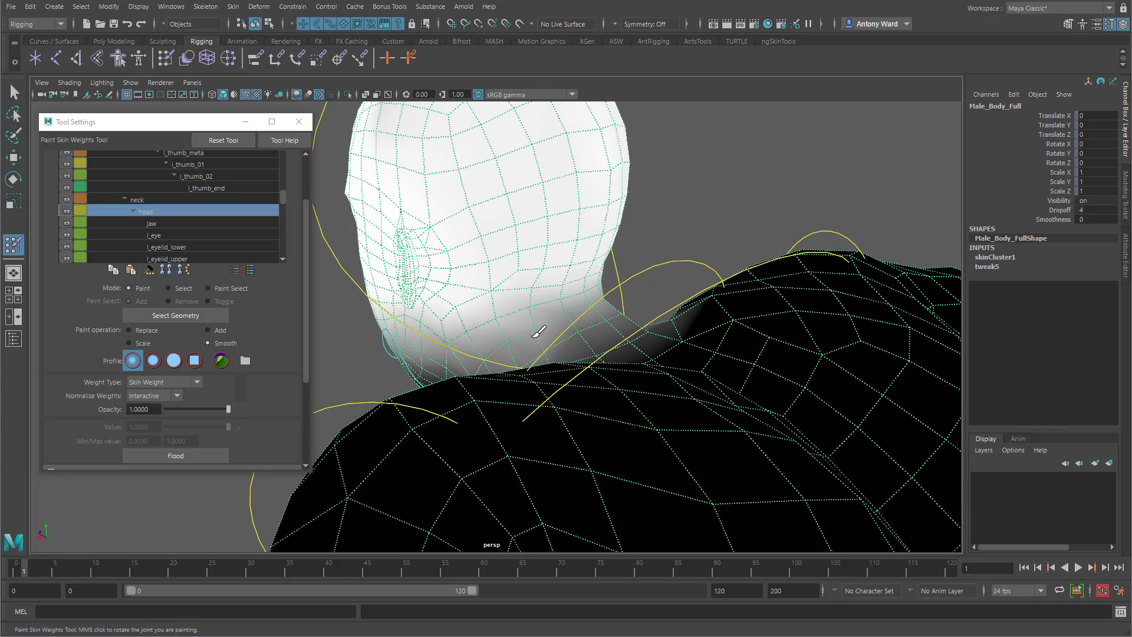
click(219, 331)
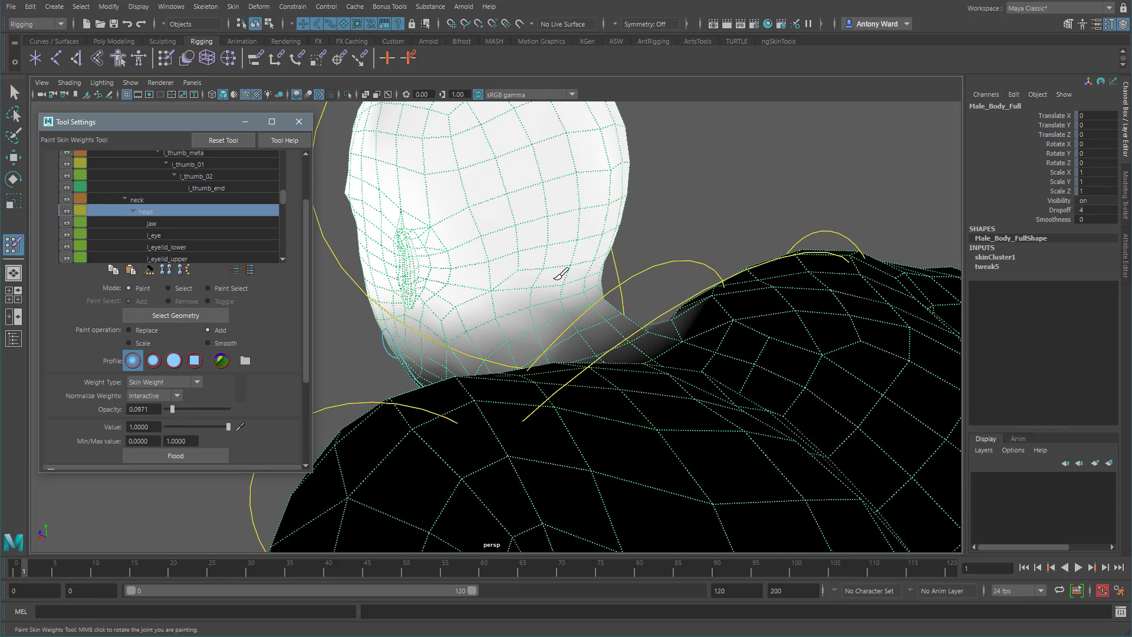
alt+drag(561, 273, 523, 272)
alt+drag(424, 337, 543, 383)
key(w)
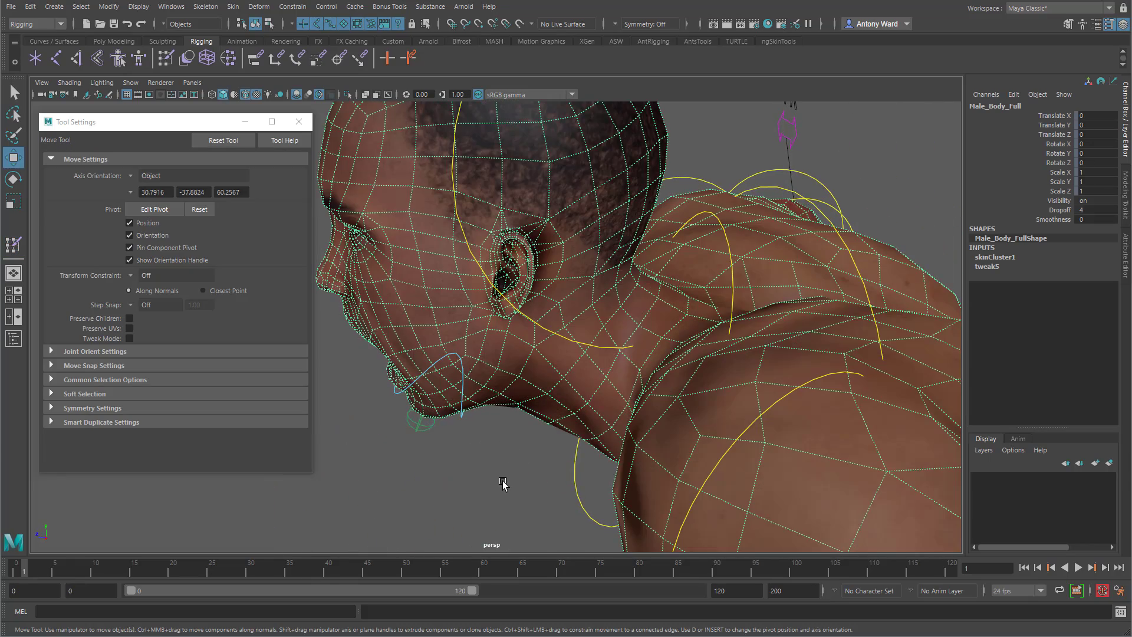
- Resume painting skin weights and add head weight across the back of the skull at opacity 0.0971, using a larger brush for the broad area
click(5, 244)
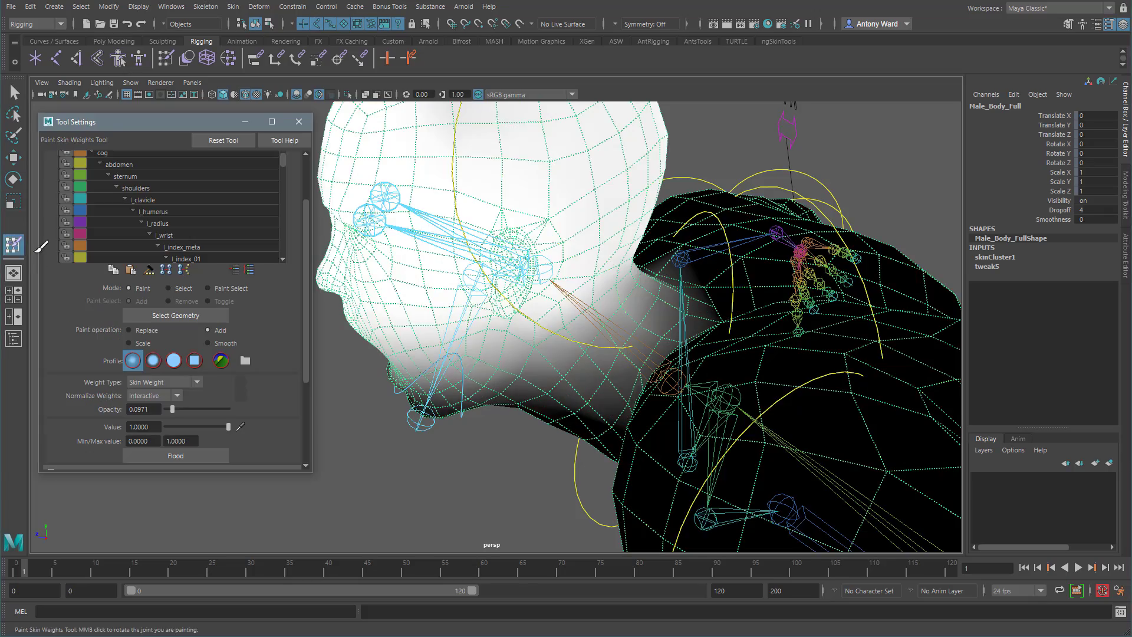
alt+drag(492, 324, 415, 338)
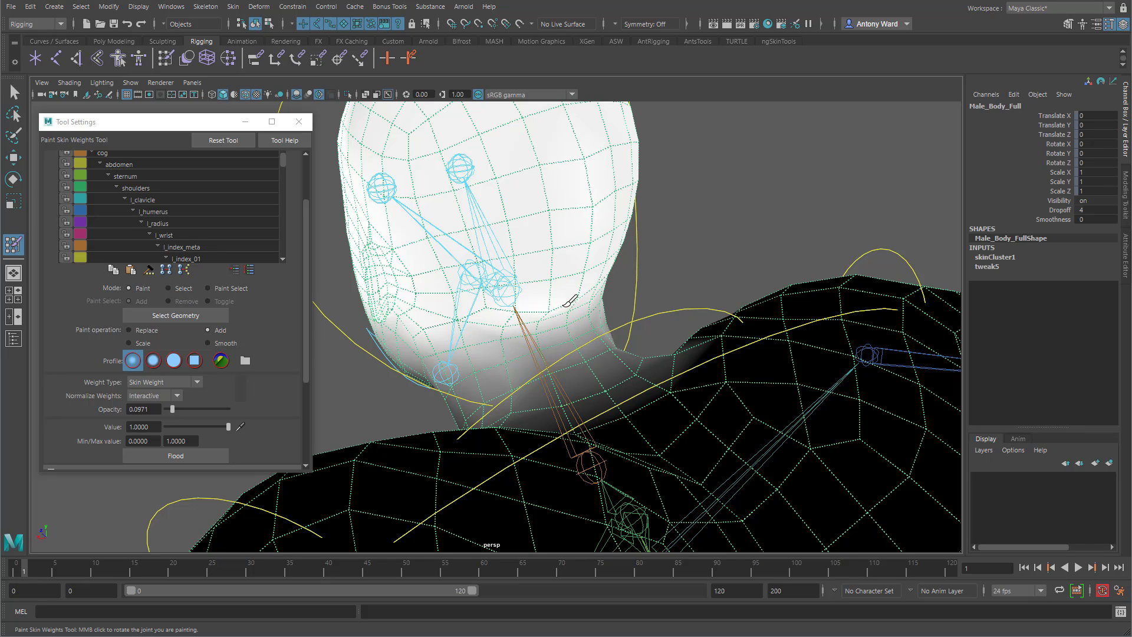
mouse_move(598, 289)
mouse_down()
mouse_move(552, 270)
mouse_move(554, 179)
mouse_up()
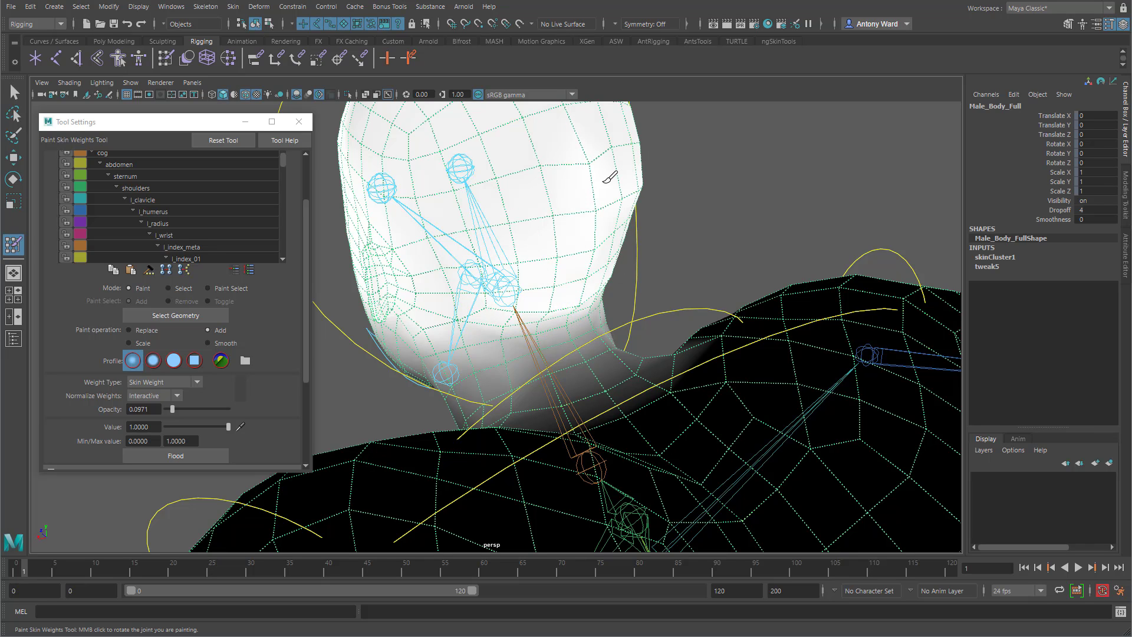
alt+middle_drag(579, 215, 573, 271)
alt+right_drag(574, 271, 536, 276)
key(b)
drag(536, 310, 549, 311)
mouse_move(416, 261)
mouse_down()
mouse_move(406, 253)
mouse_move(440, 348)
mouse_move(437, 321)
mouse_move(523, 344)
mouse_move(615, 307)
mouse_up()
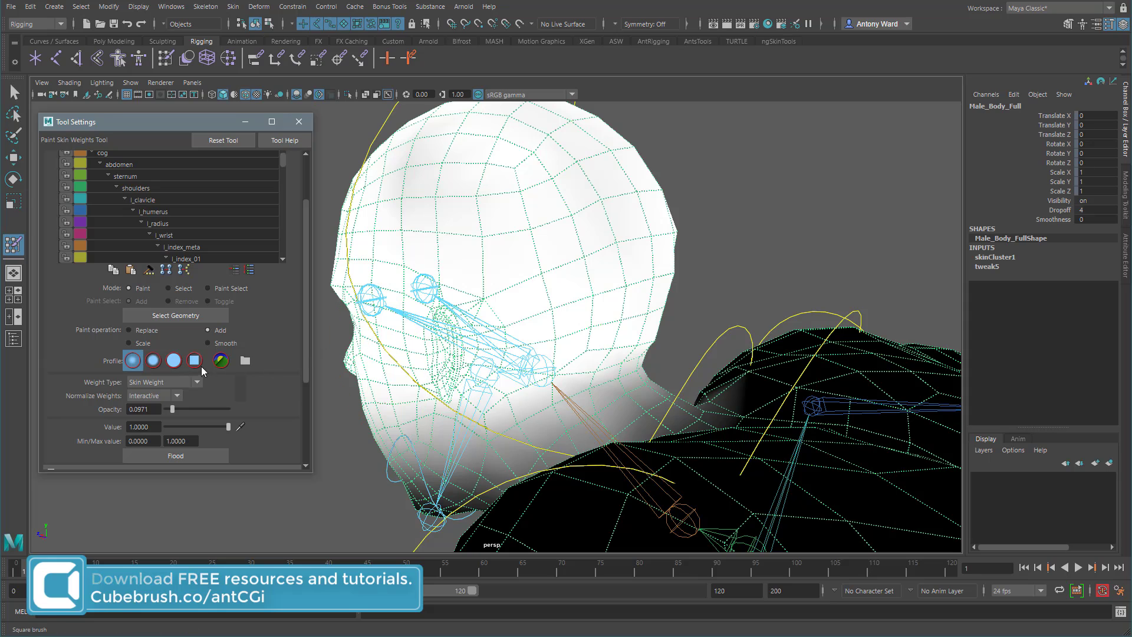
- Use the Solid brush profile to fill in the remaining head weight over the cranium, checking it from the side and front
click(173, 360)
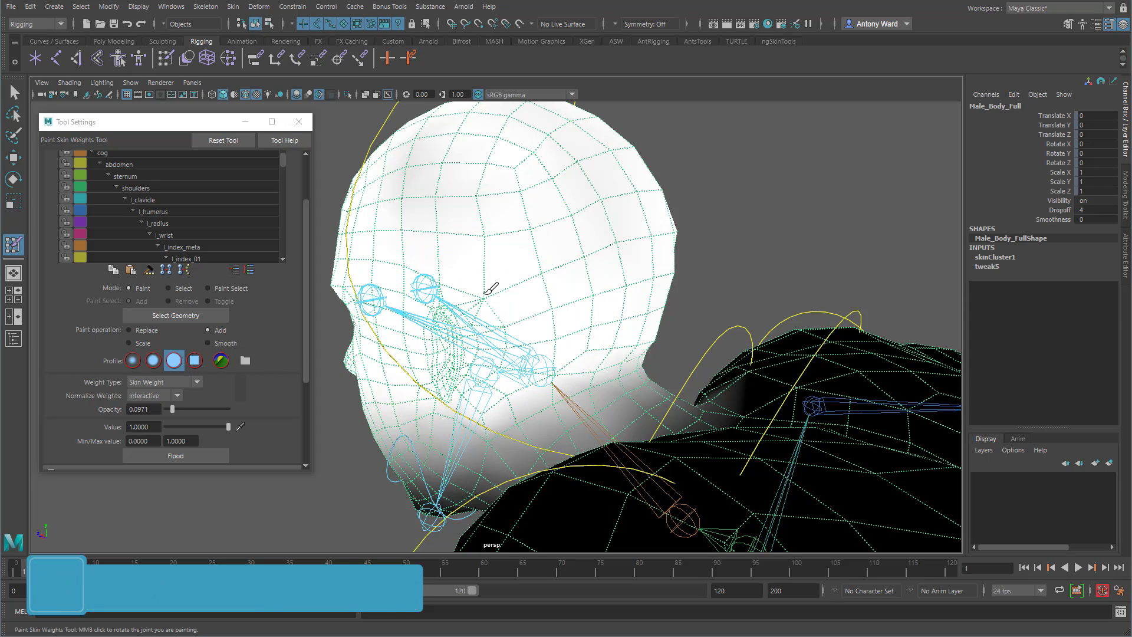
mouse_move(462, 156)
alt+mouse_down()
mouse_move(500, 192)
mouse_move(495, 210)
alt+mouse_up()
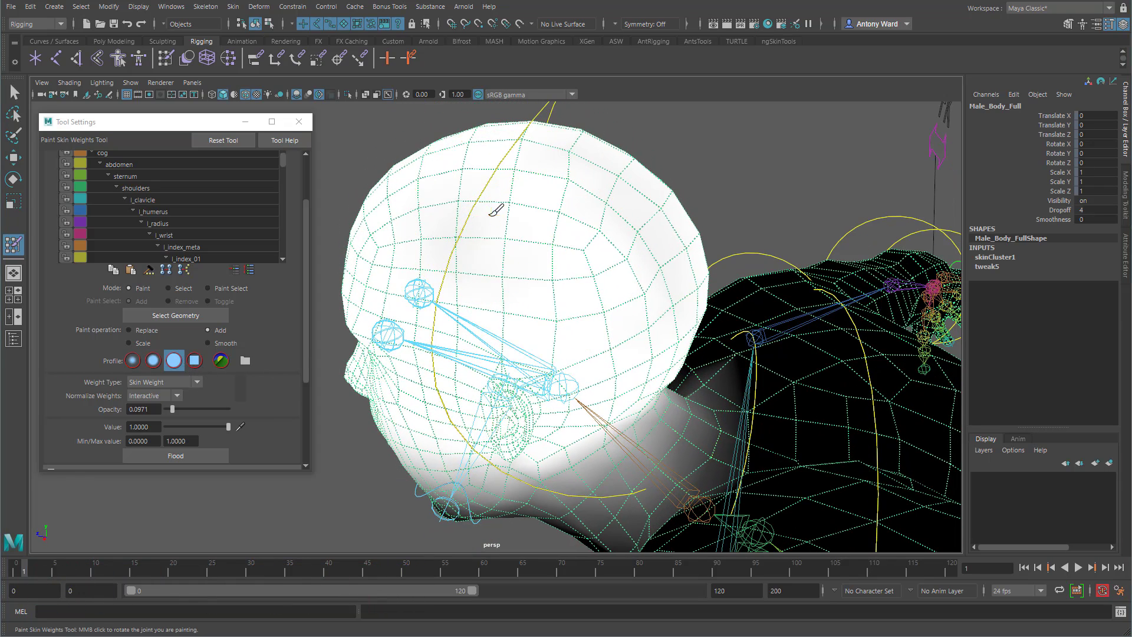
mouse_move(586, 250)
alt+mouse_down()
mouse_move(498, 265)
mouse_move(533, 285)
mouse_move(594, 240)
mouse_move(601, 217)
alt+mouse_up()
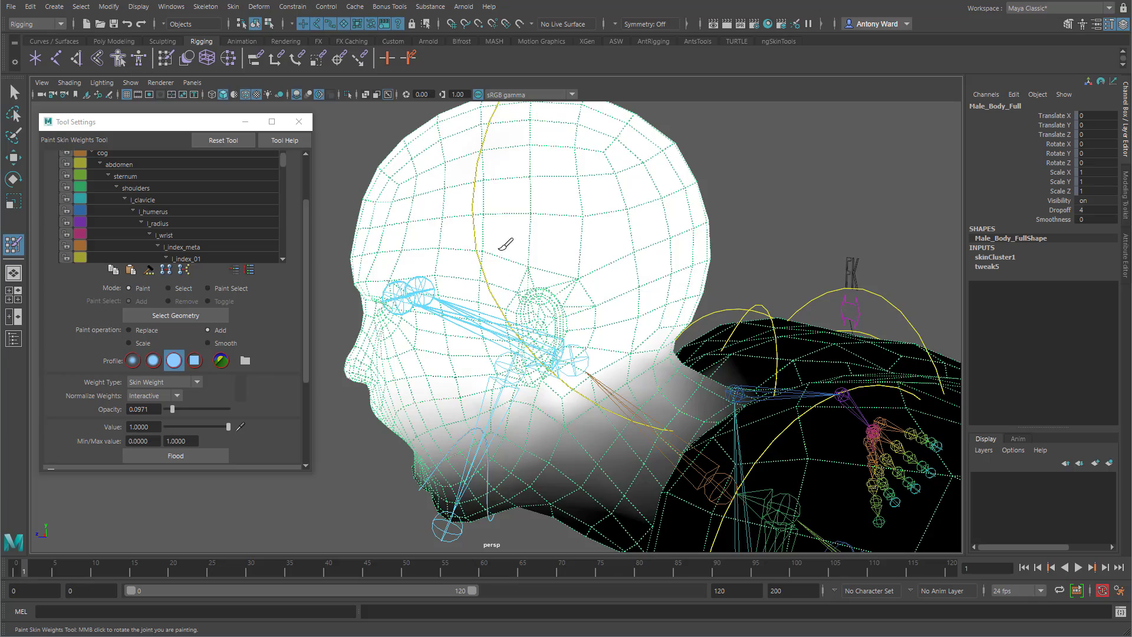
mouse_move(506, 244)
alt+mouse_down()
mouse_move(657, 246)
mouse_move(618, 255)
alt+mouse_up()
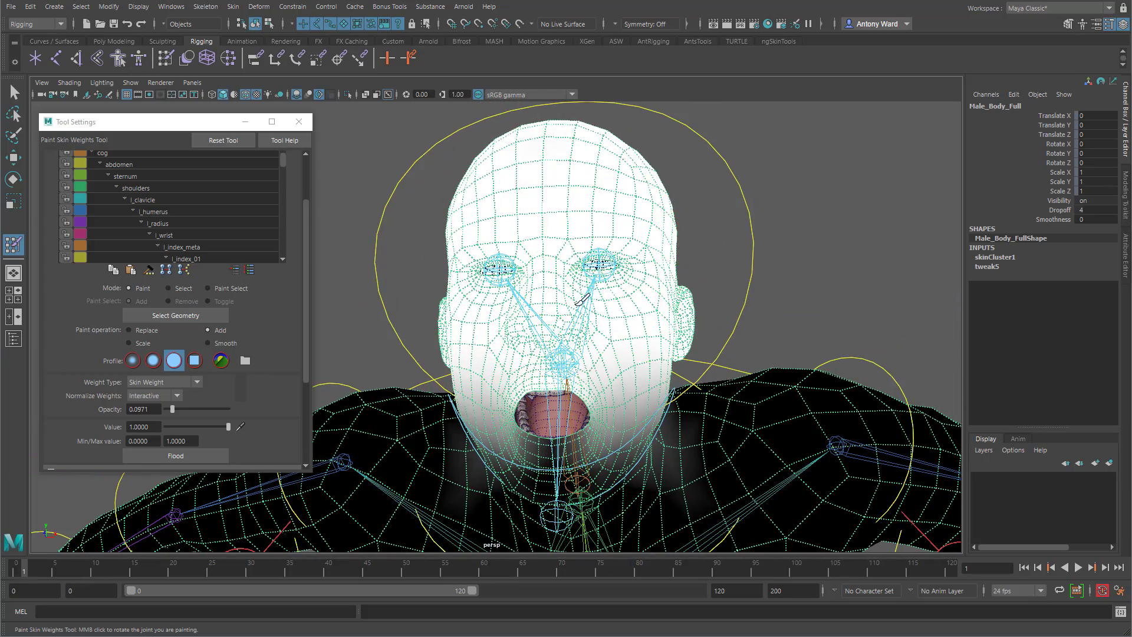
alt+drag(607, 309, 430, 316)
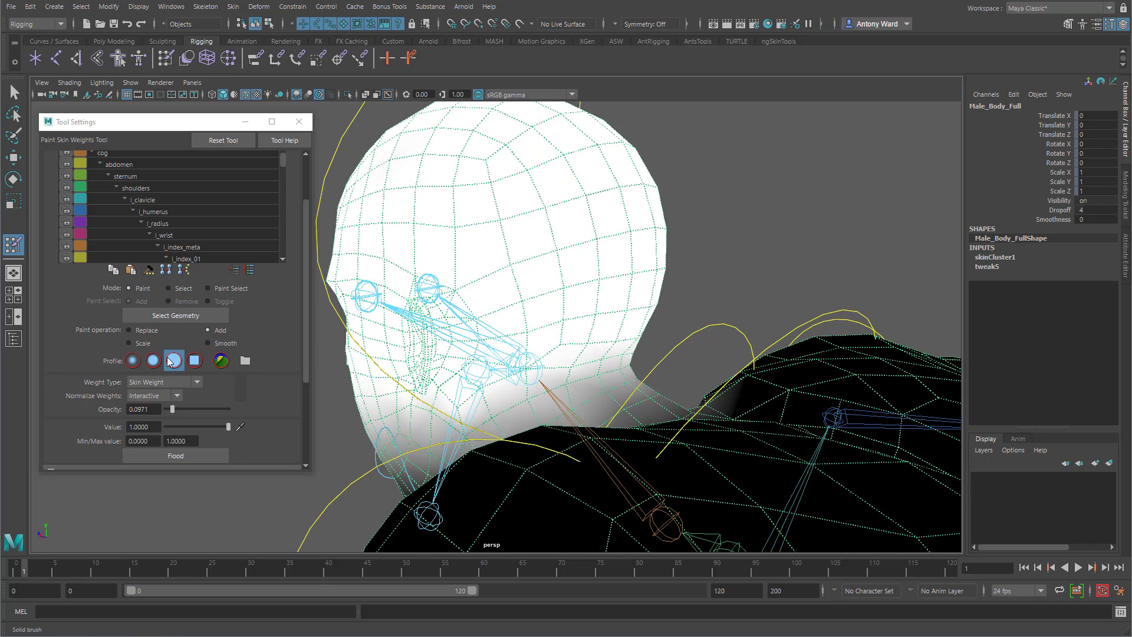
- Return to the Gaussian brush profile and build up head weight around the base of the skull and nape
click(133, 360)
mouse_move(590, 321)
alt+mouse_down()
mouse_move(619, 336)
mouse_move(591, 354)
alt+mouse_up()
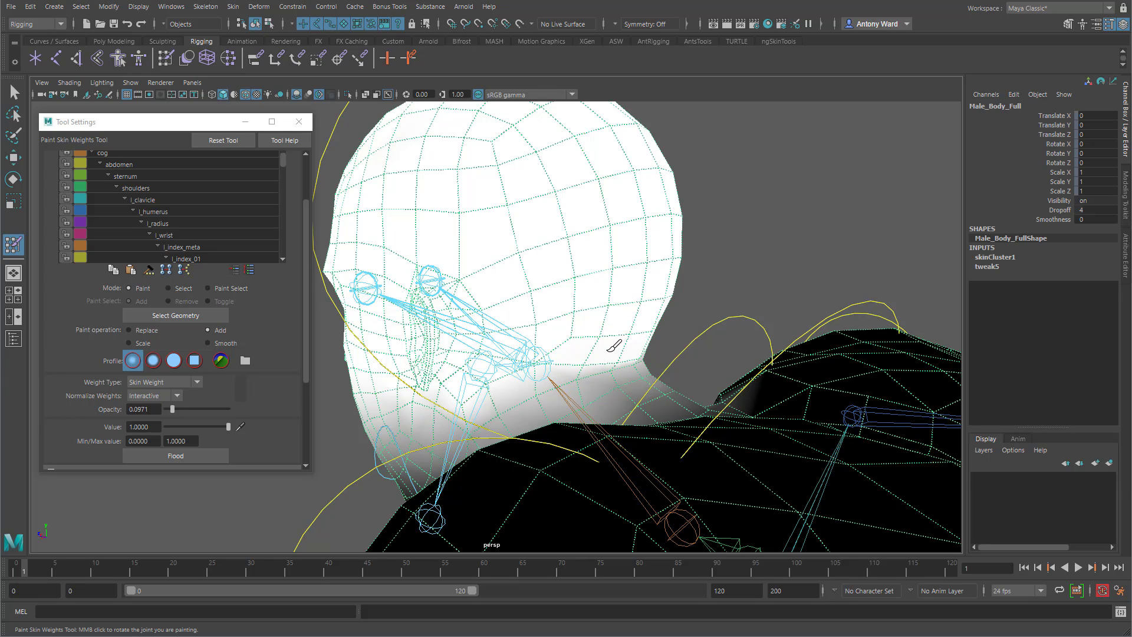
alt+drag(544, 347, 462, 359)
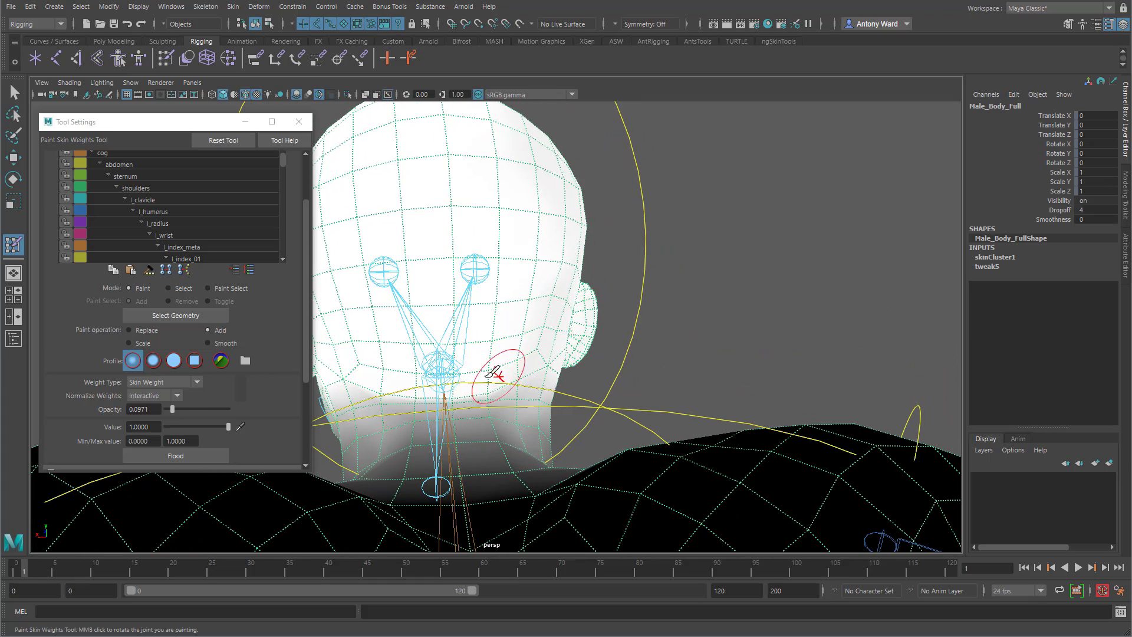
alt+drag(600, 416, 745, 403)
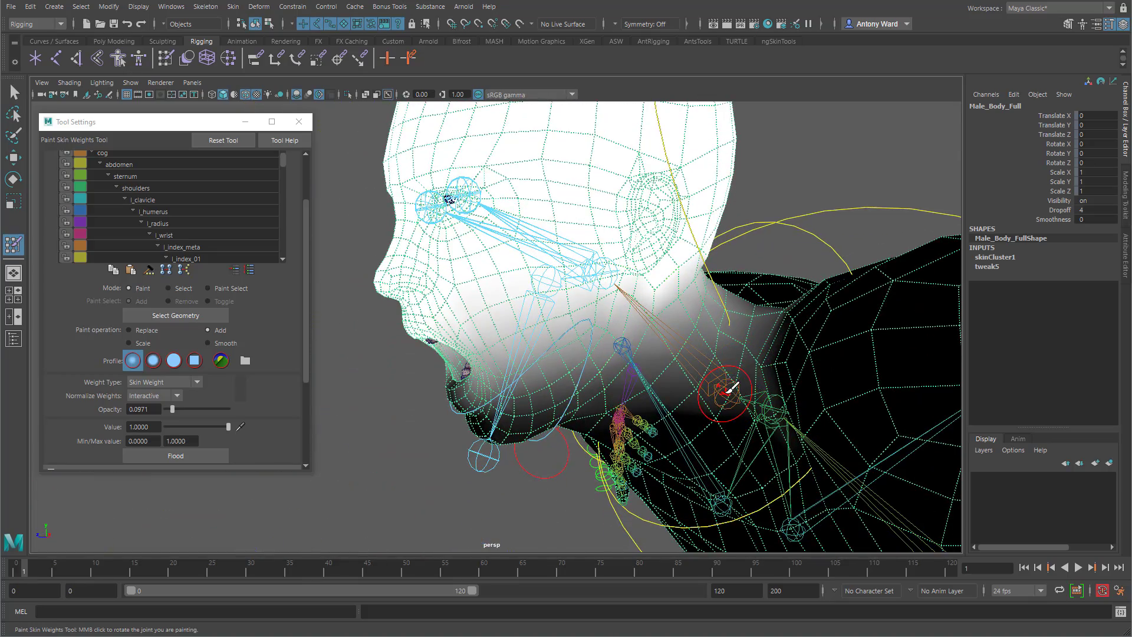
- Make the neck the active influence and smooth its weights around the throat and side of the neck with the Smooth operation at opacity 1
right_click(709, 367)
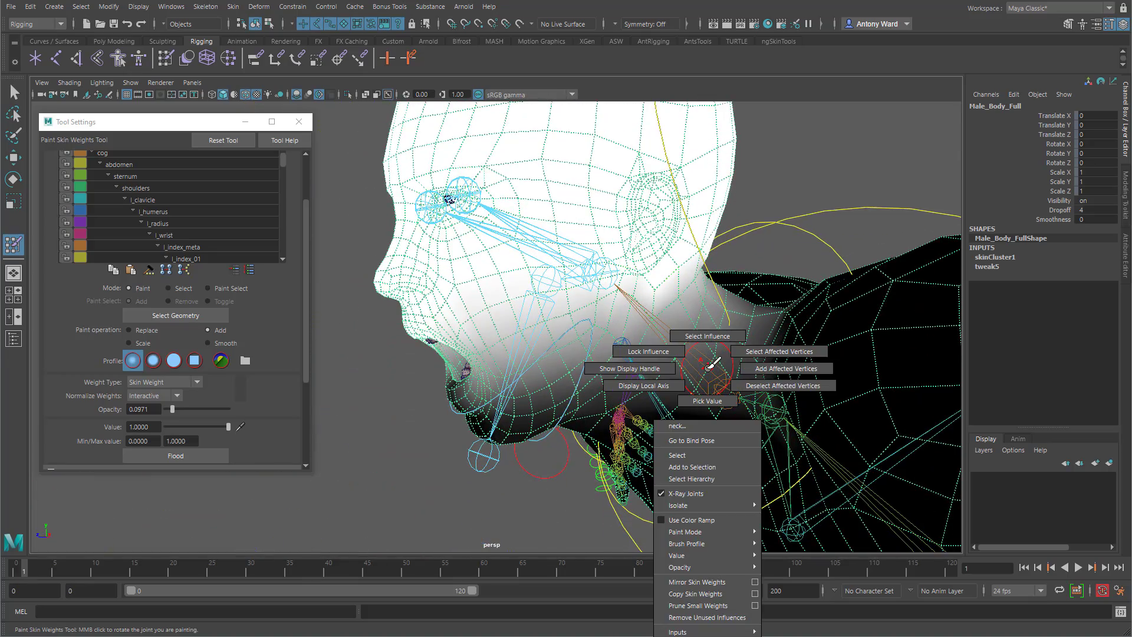
click(707, 336)
alt+drag(677, 374, 682, 381)
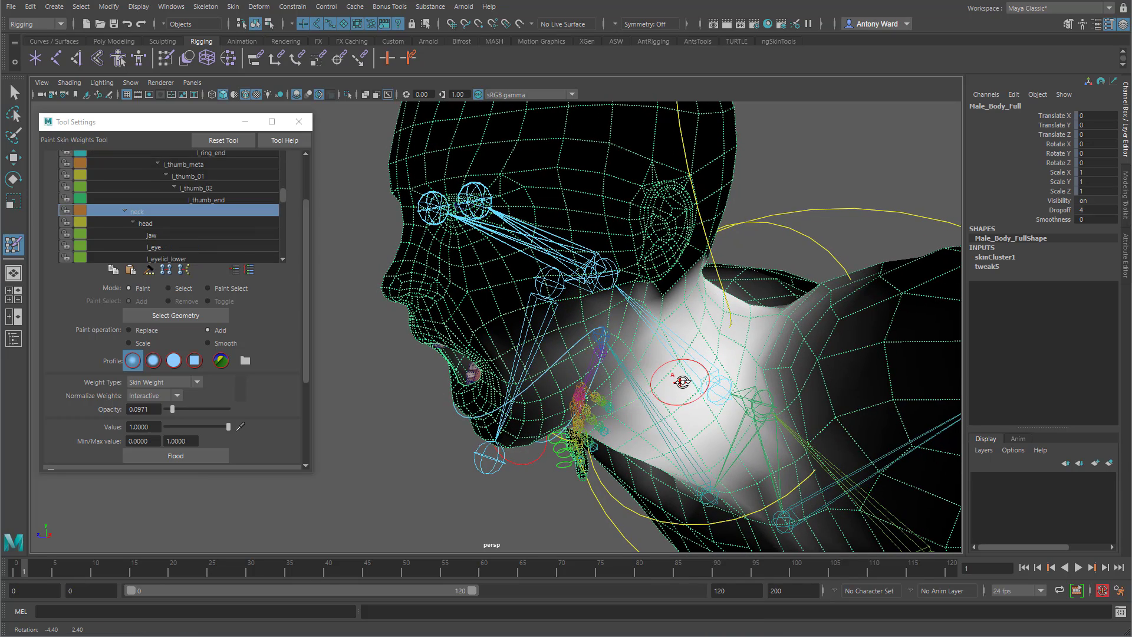
click(208, 343)
alt+middle_drag(787, 440, 727, 443)
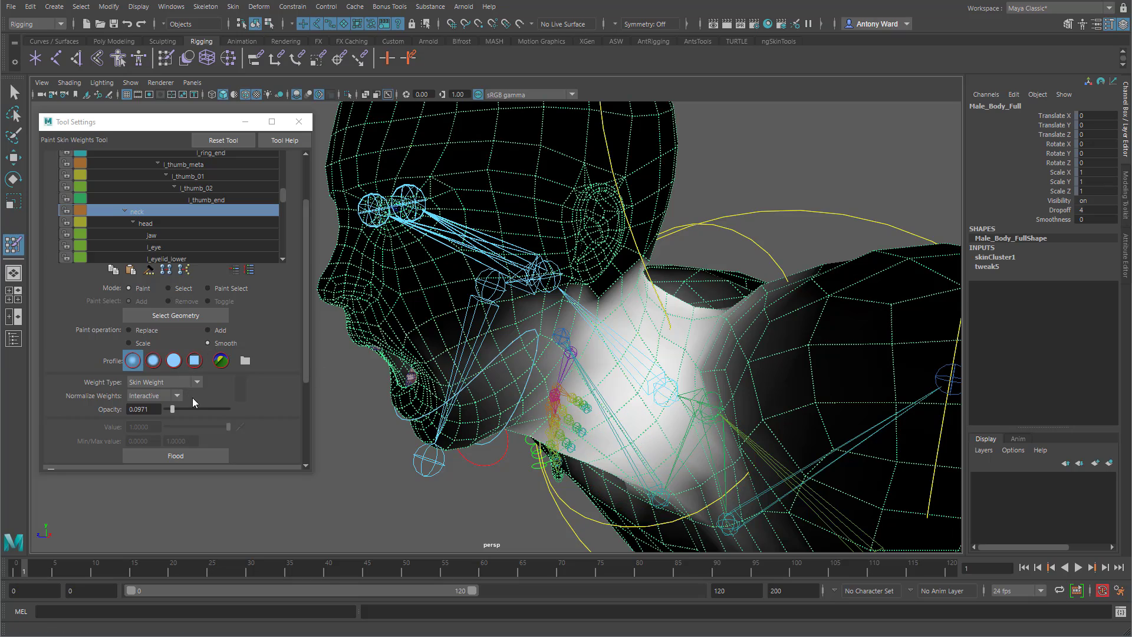
drag(172, 409, 299, 407)
mouse_move(719, 307)
alt+mouse_down()
mouse_move(715, 324)
mouse_move(627, 324)
mouse_move(622, 303)
mouse_move(687, 344)
alt+mouse_up()
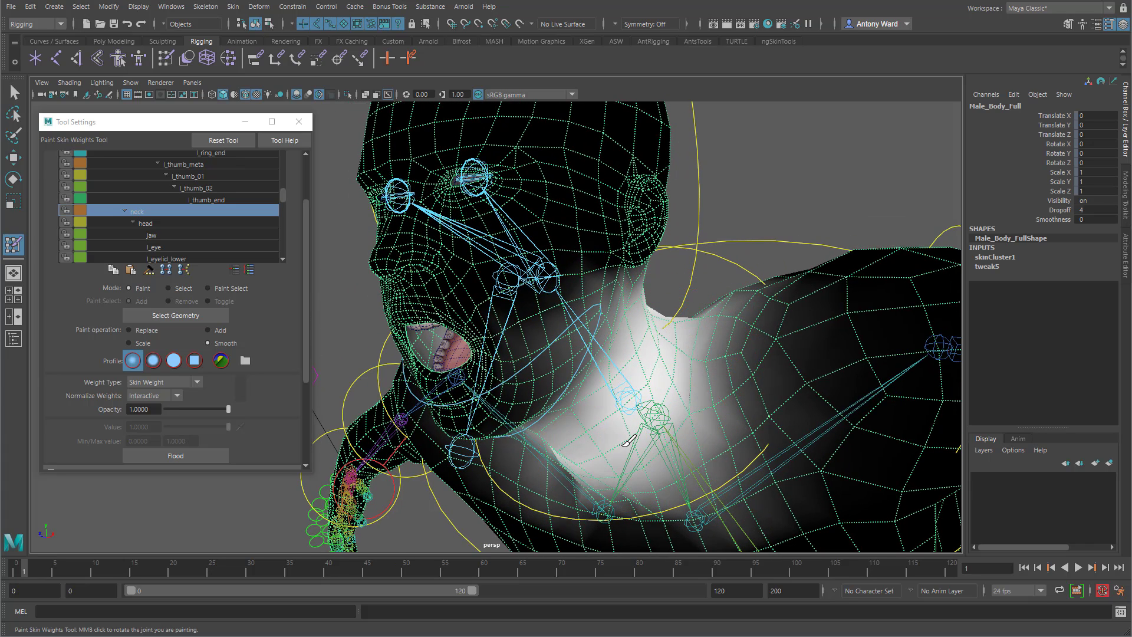
mouse_move(700, 422)
alt+mouse_down()
mouse_move(758, 387)
mouse_move(670, 430)
mouse_move(519, 434)
alt+mouse_up()
- Rotate the neck control to about -15, -2.4, -8.9 degrees to test the neck deformation, and select the body mesh again
key(w)
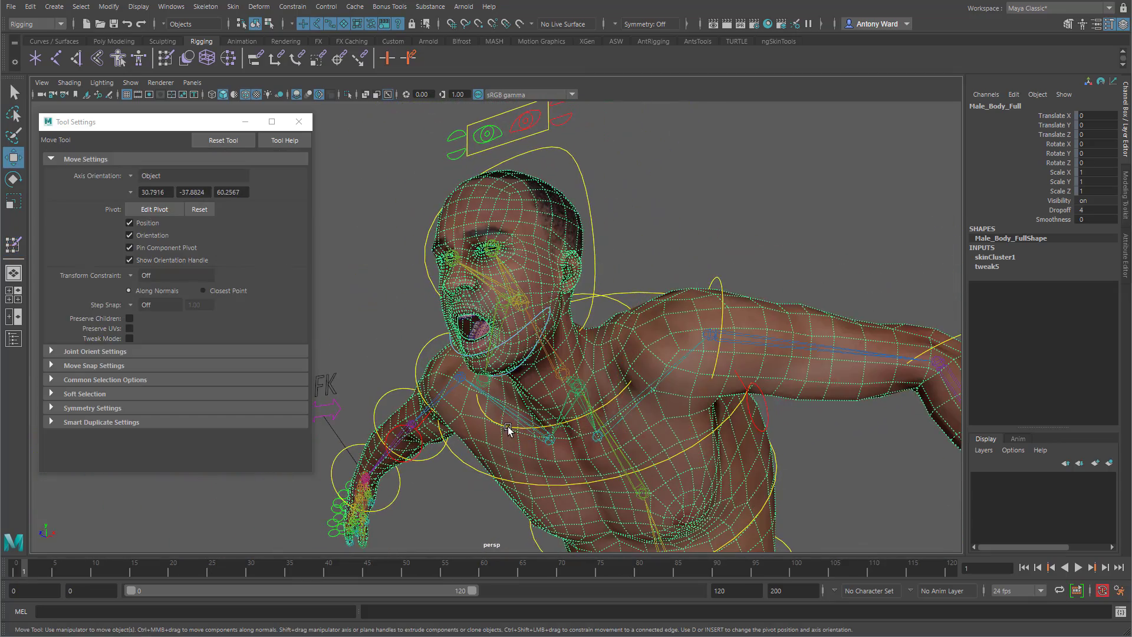
click(508, 426)
key(e)
drag(565, 308, 590, 293)
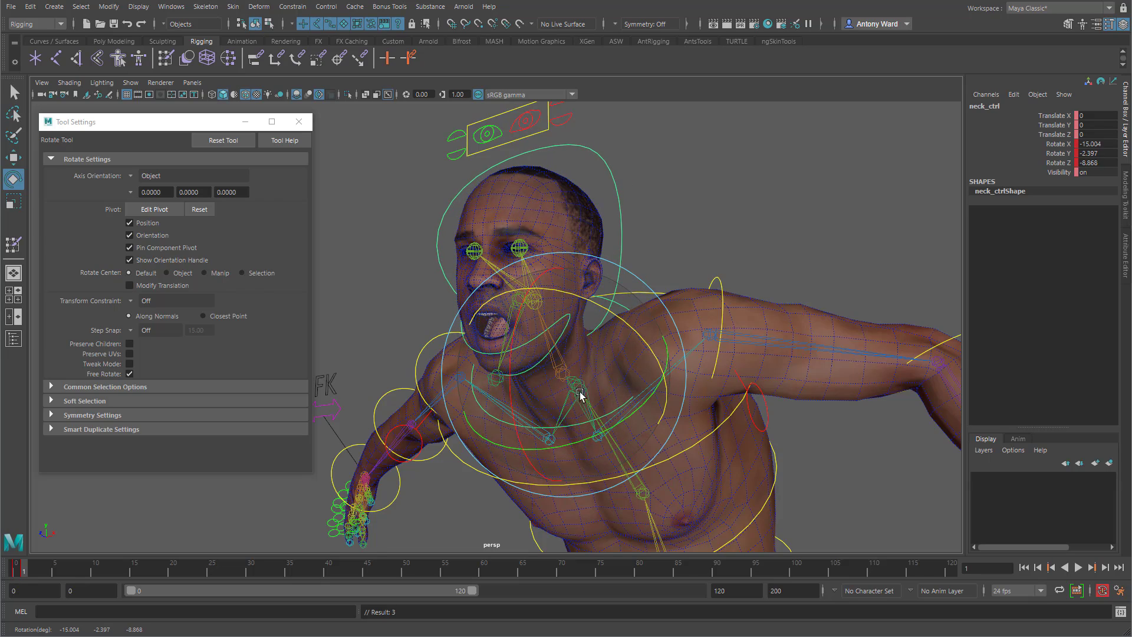
alt+drag(578, 396, 678, 275)
click(677, 276)
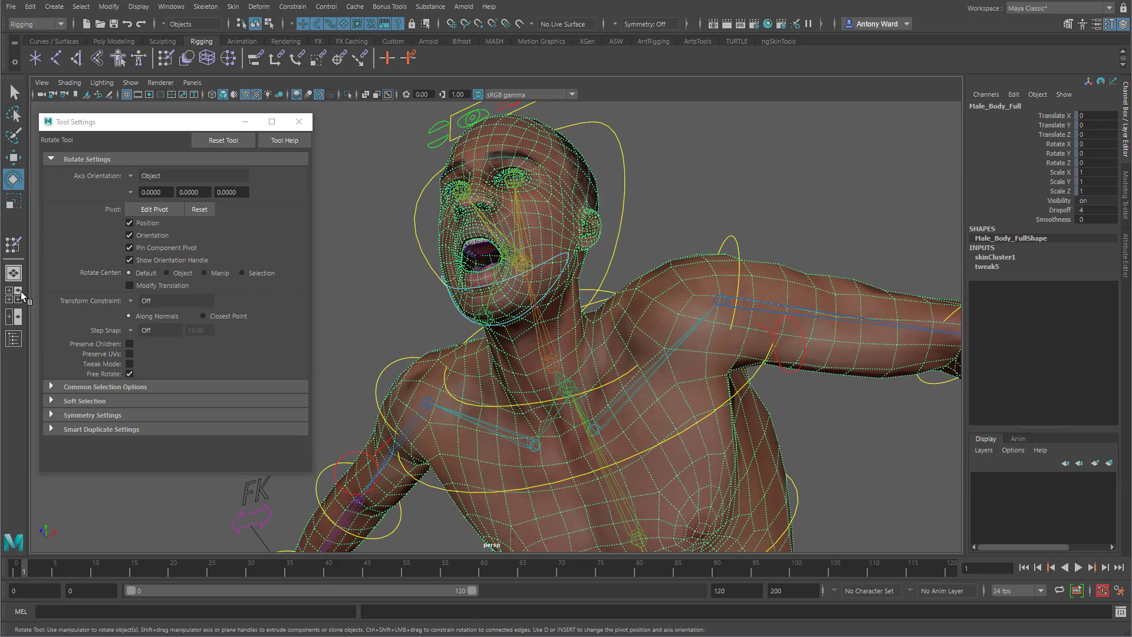
- Pick the left clavicle influence and add weight to the front of the shoulder beside the neck with the Add operation at opacity 0.0680
click(14, 243)
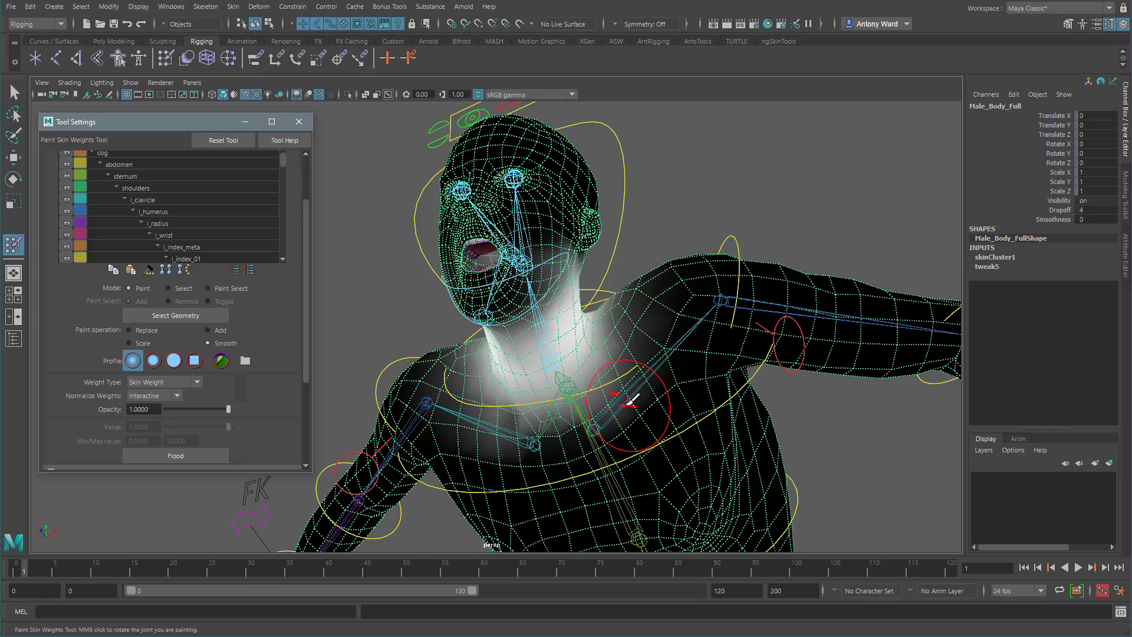
right_drag(629, 404, 625, 372)
alt+right_drag(524, 407, 625, 366)
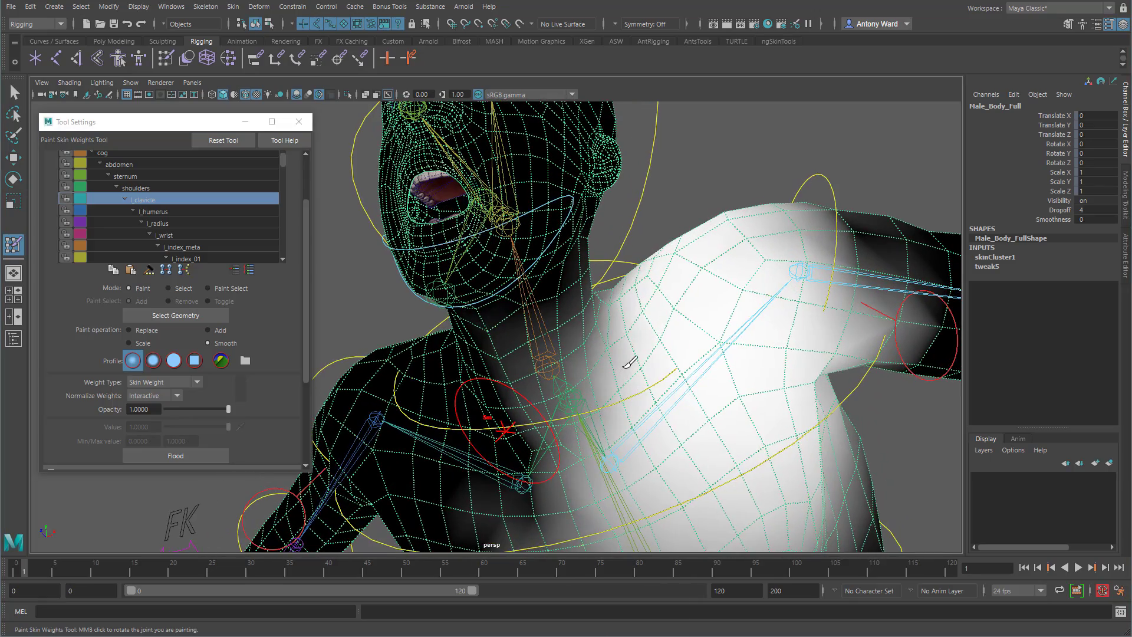
alt+right_drag(737, 398, 613, 377)
alt+middle_drag(589, 398, 586, 328)
alt+right_drag(585, 328, 765, 327)
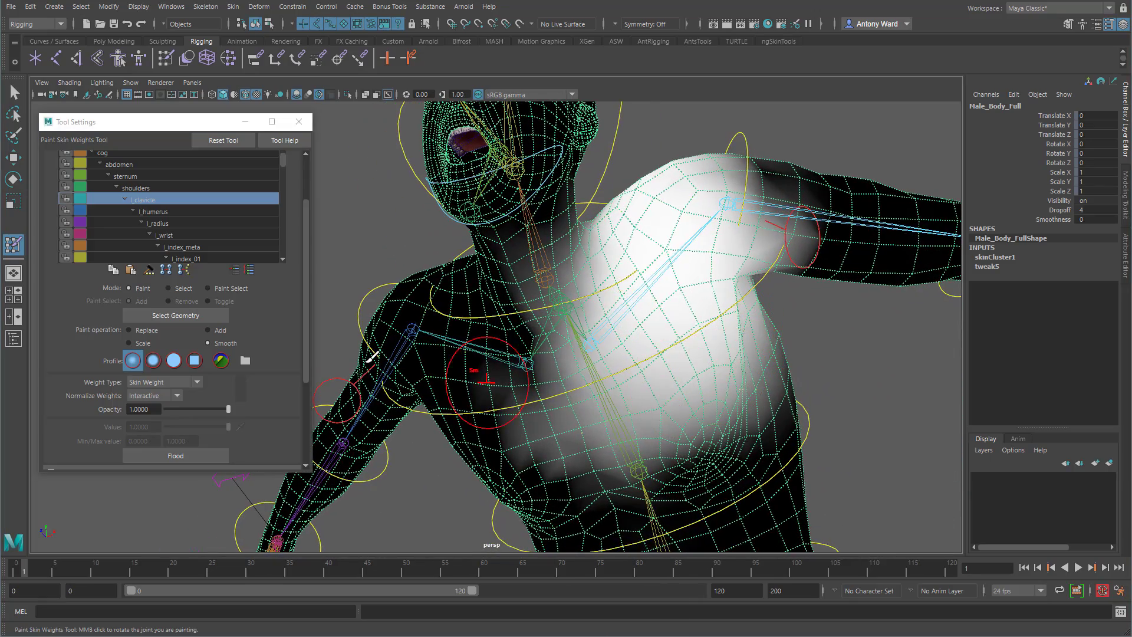
click(219, 330)
scroll(619, 323, up, 3)
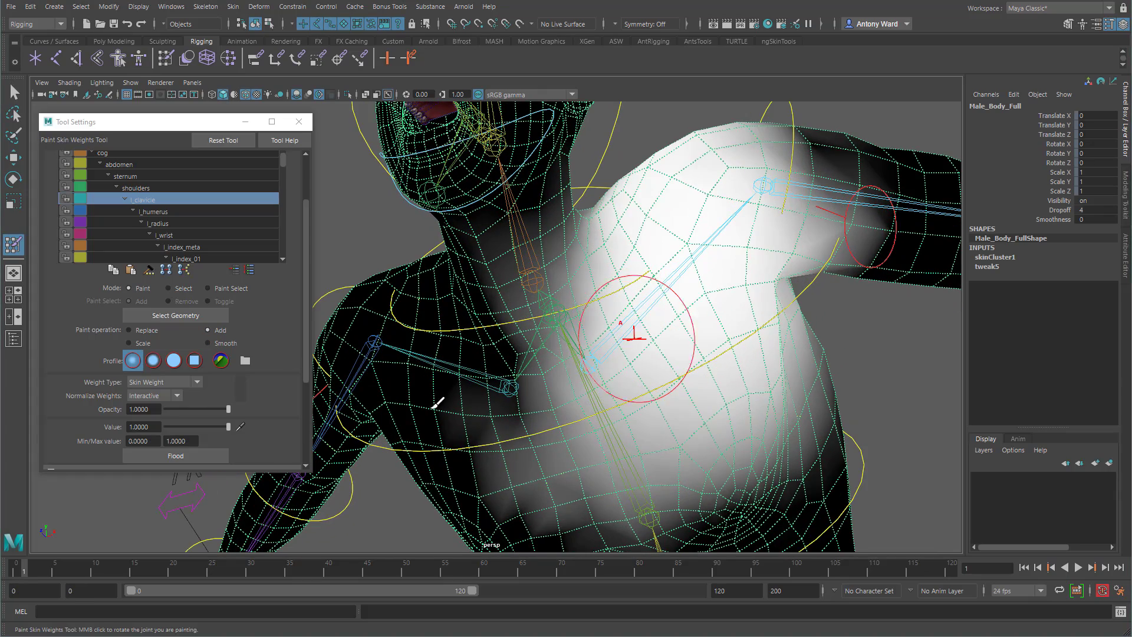
drag(176, 409, 170, 408)
mouse_move(658, 251)
alt+mouse_down()
mouse_move(631, 260)
mouse_move(587, 237)
alt+mouse_up()
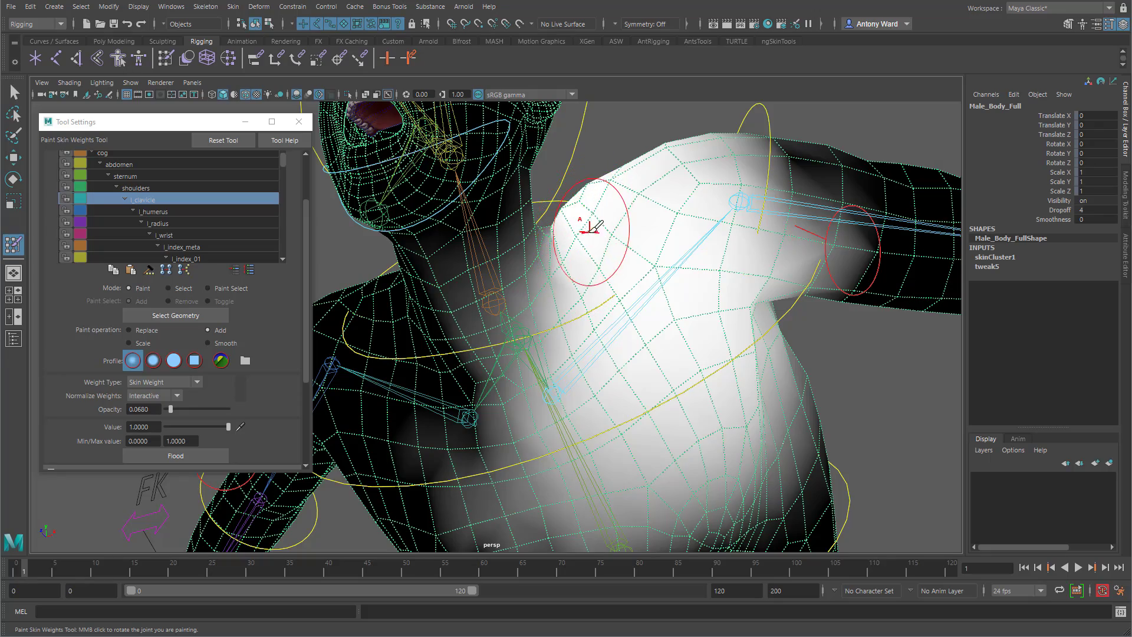
- Add left clavicle weight over the top and back of the shoulder near the neck
alt+drag(584, 227, 431, 332)
alt+right_drag(431, 332, 441, 332)
mouse_move(464, 320)
alt+mouse_down()
mouse_move(434, 336)
mouse_move(449, 326)
alt+mouse_up()
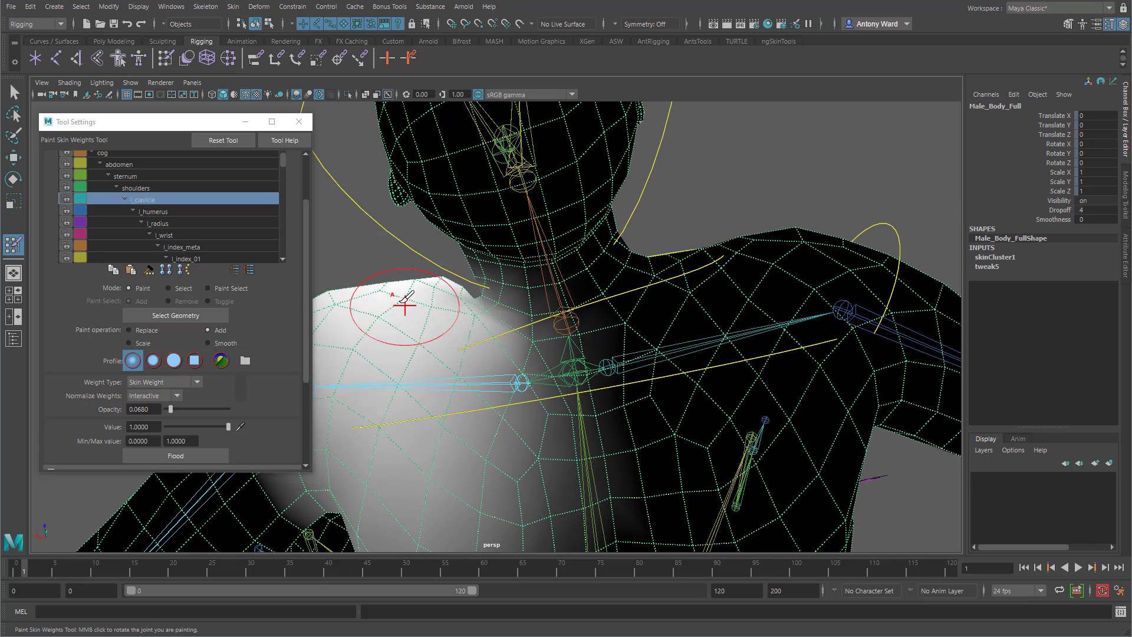
mouse_move(413, 295)
alt+mouse_down()
mouse_move(489, 306)
mouse_move(622, 259)
mouse_move(580, 174)
alt+mouse_up()
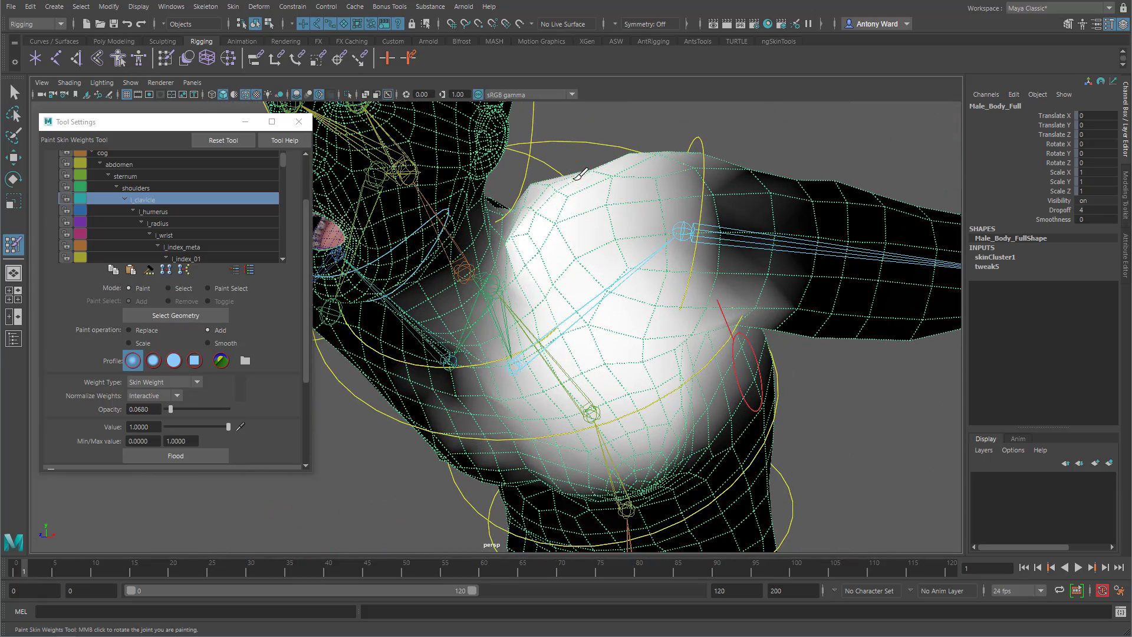
alt+drag(566, 283, 587, 251)
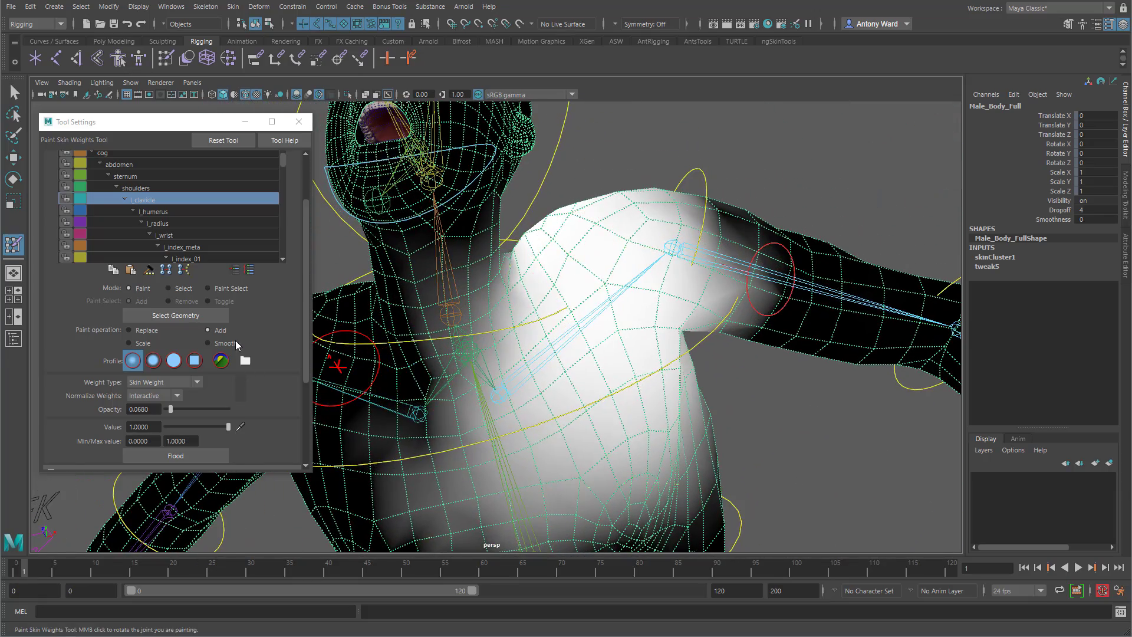
- Smooth the left clavicle weights where the neck meets the shoulder, front and back, at opacity 1, changing to the Soft brush profile
click(232, 343)
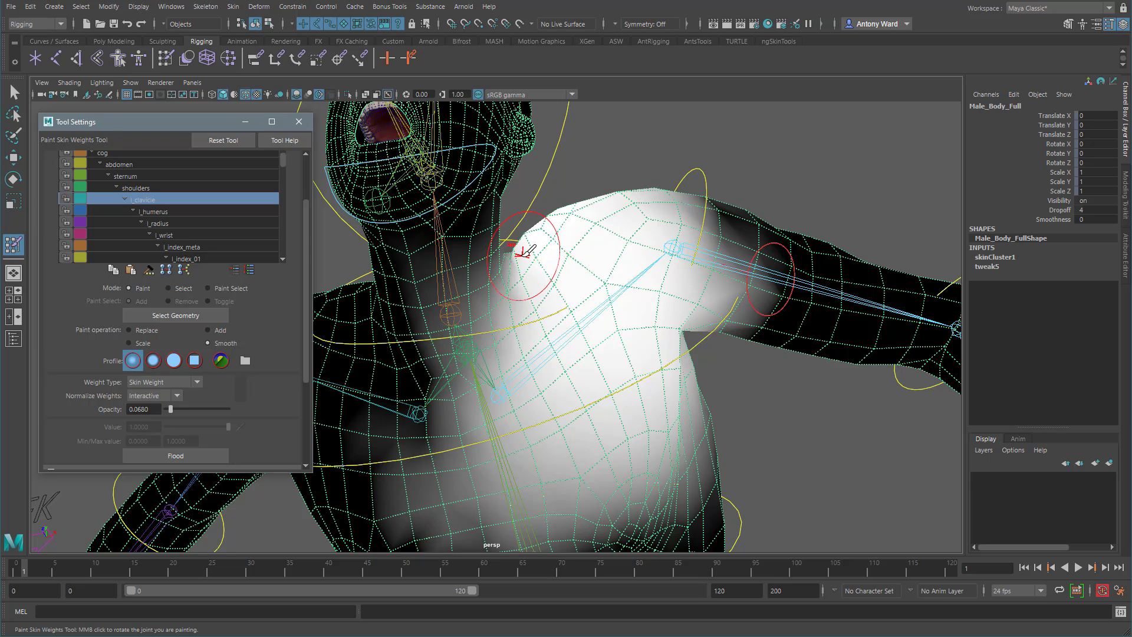
drag(215, 408, 236, 408)
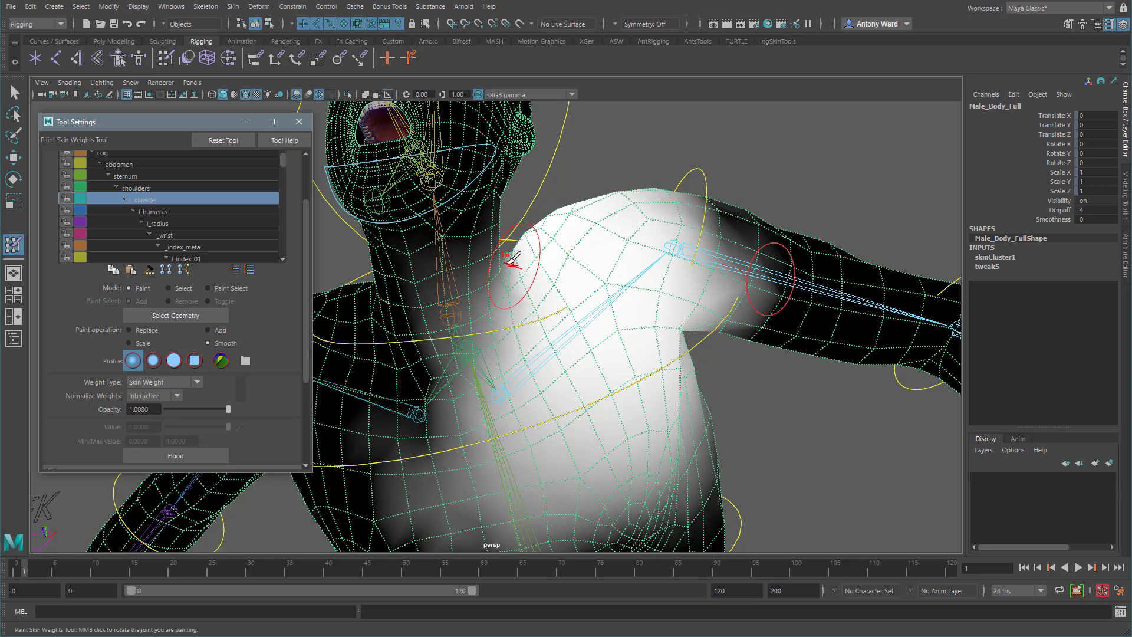
click(518, 246)
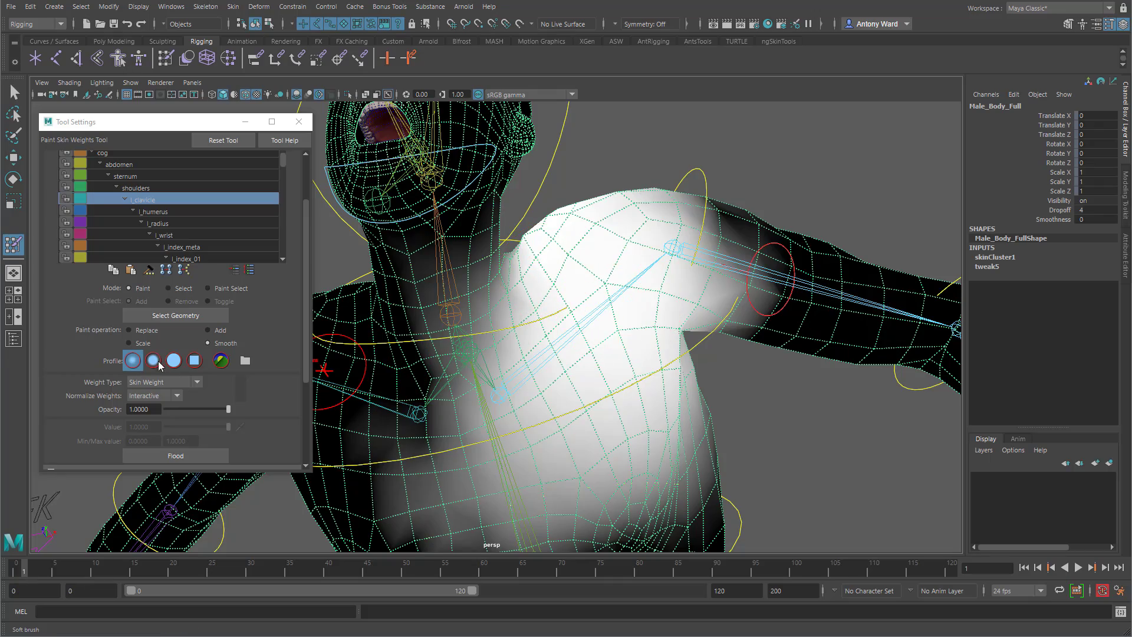
mouse_move(596, 324)
alt+mouse_down()
mouse_move(543, 329)
mouse_move(525, 397)
mouse_move(505, 374)
alt+mouse_up()
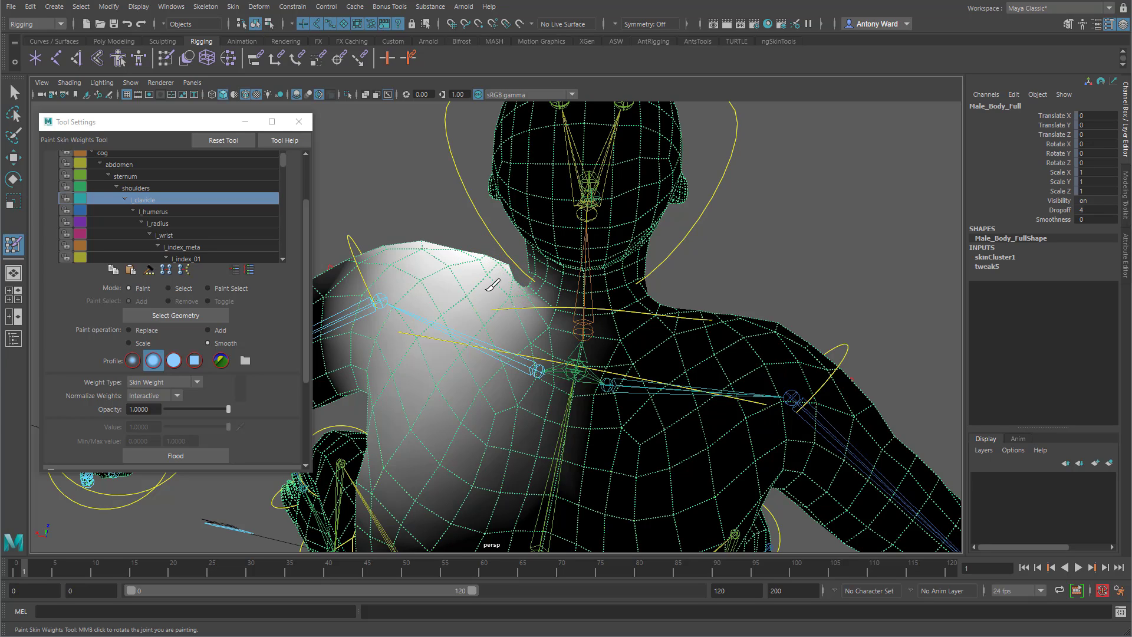
alt+drag(466, 330, 654, 332)
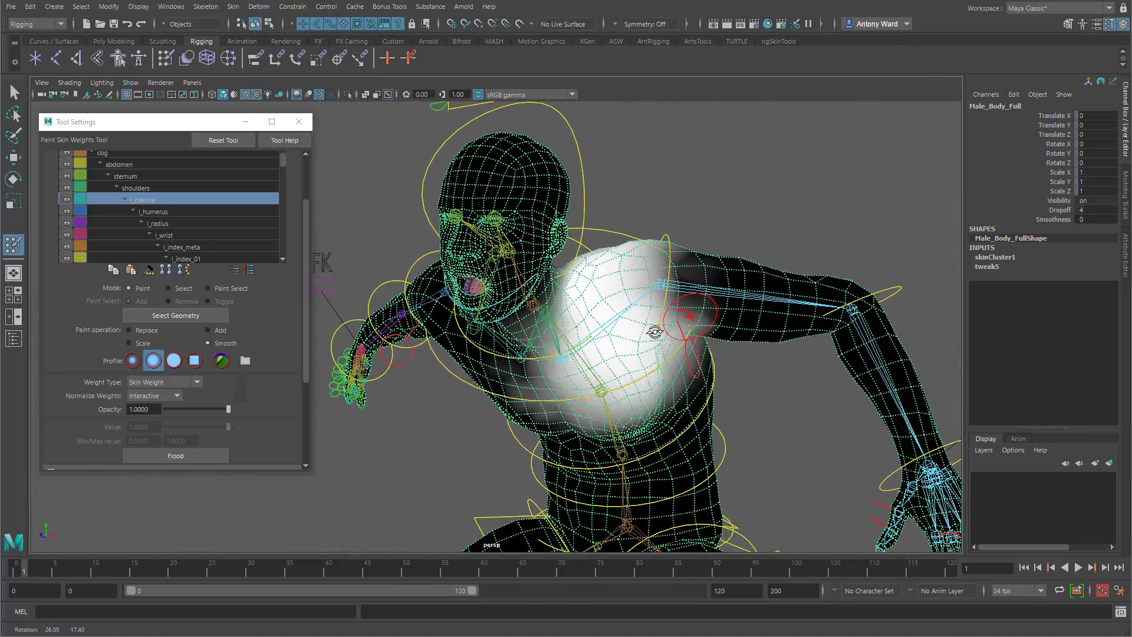
- Leave weight painting, deselect the body and inspect the neck and shoulder deformation in the running pose
alt+middle_drag(777, 441, 683, 401)
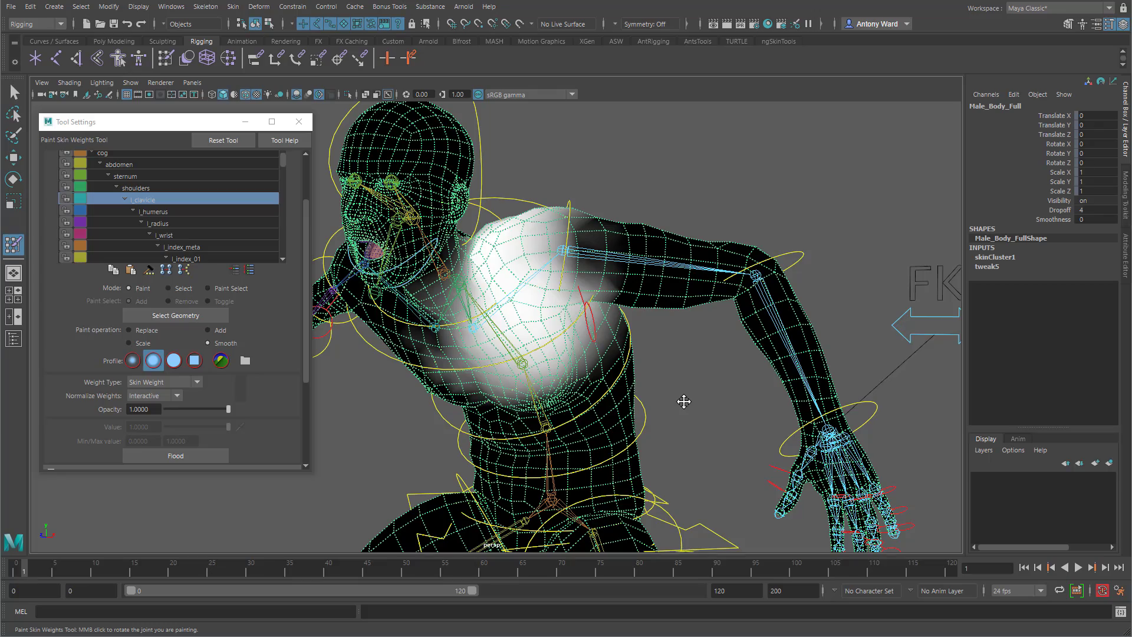
key(w)
click(694, 366)
alt+drag(694, 365, 329, 263)
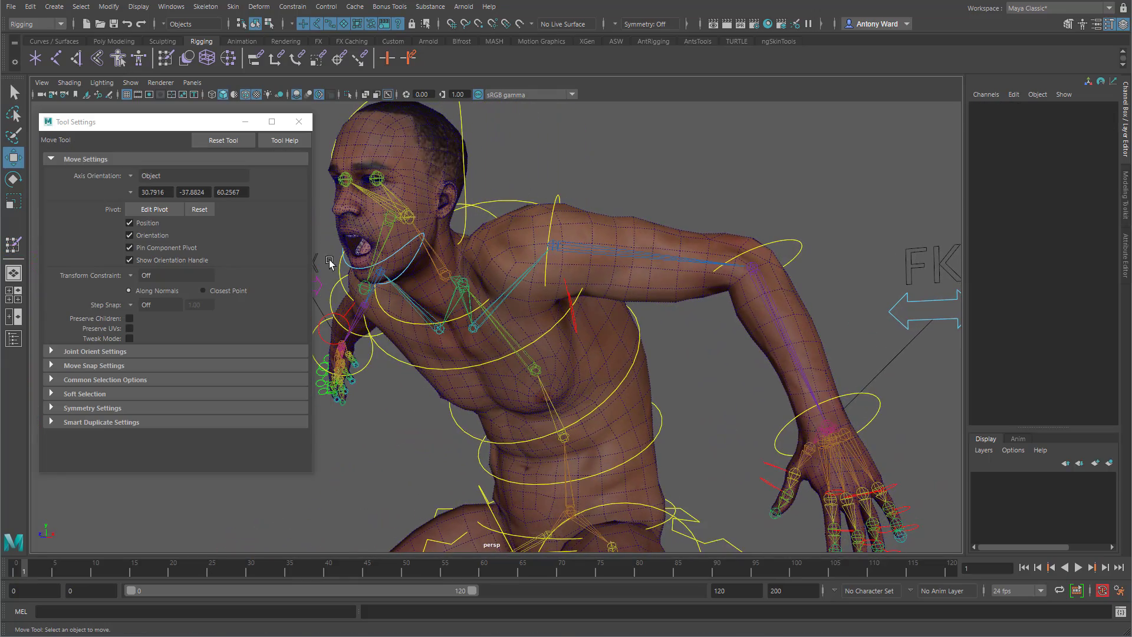
alt+right_drag(378, 265, 499, 294)
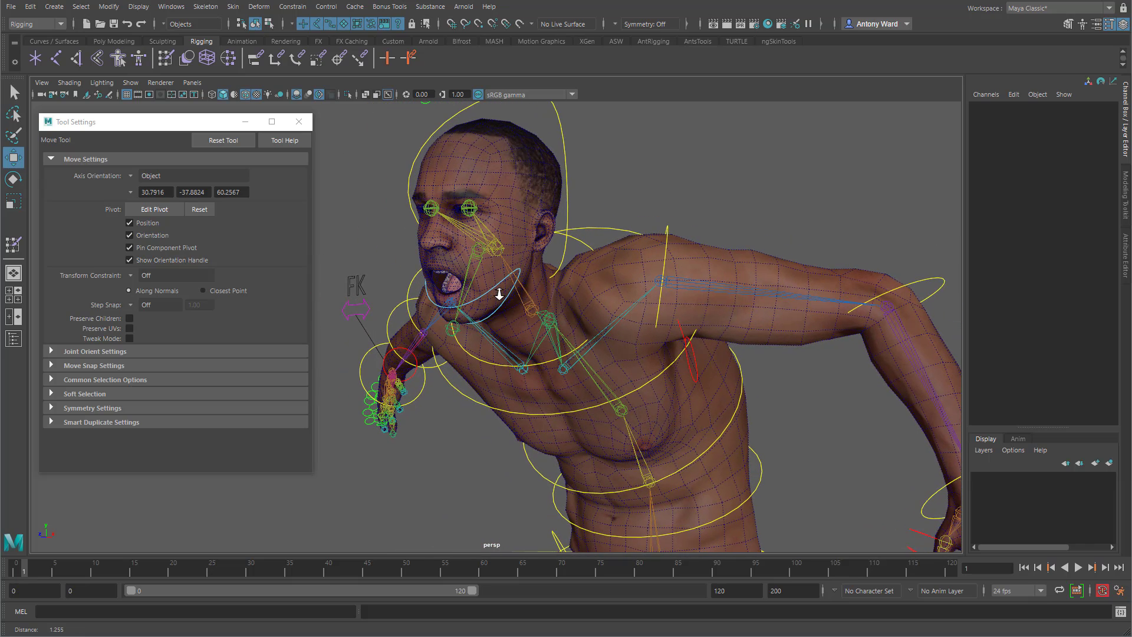
- Return the character to its default pose at frame 0, select the body mesh and mirror its skin weights
click(18, 568)
click(758, 352)
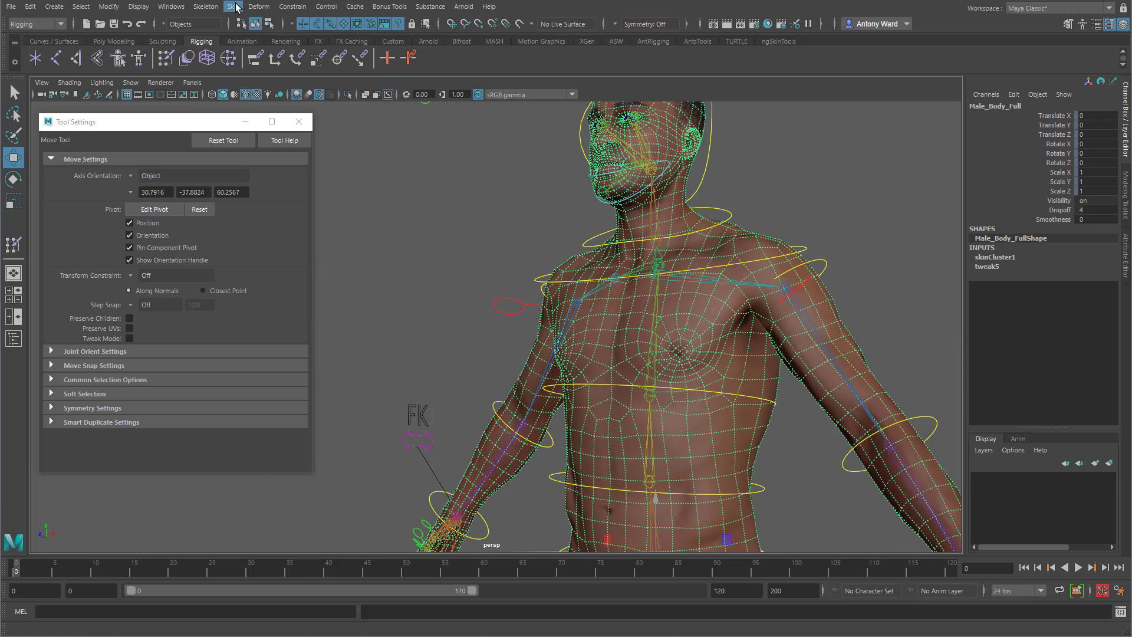
click(235, 7)
click(277, 102)
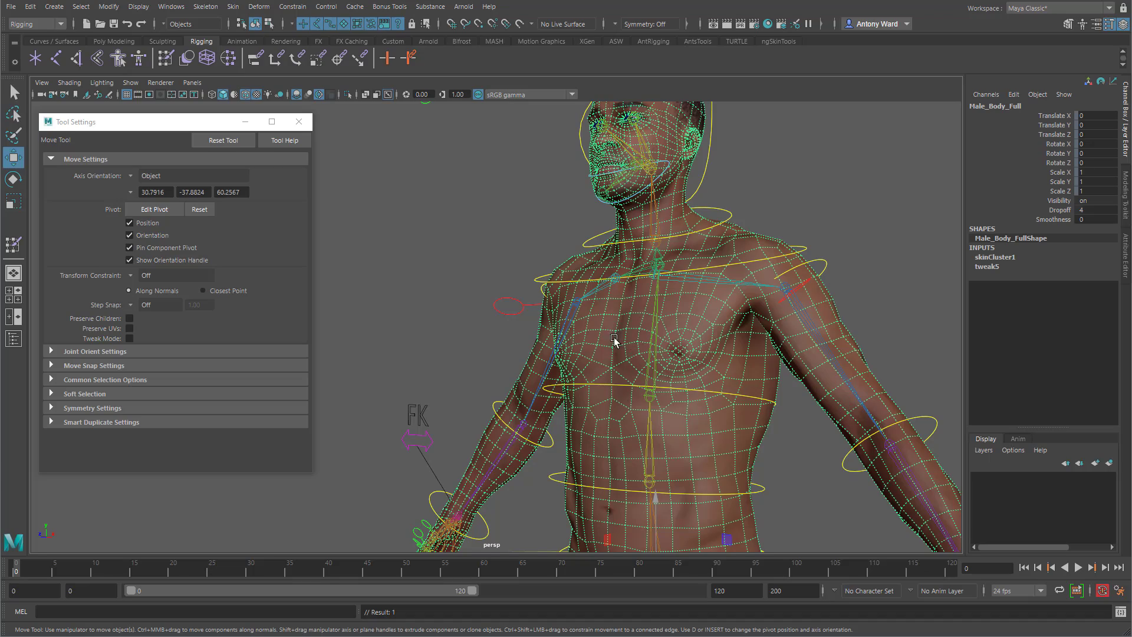
- Test-rotate the neck control, undo the rotation and frame the head and shoulders
alt+drag(614, 341, 668, 261)
click(628, 192)
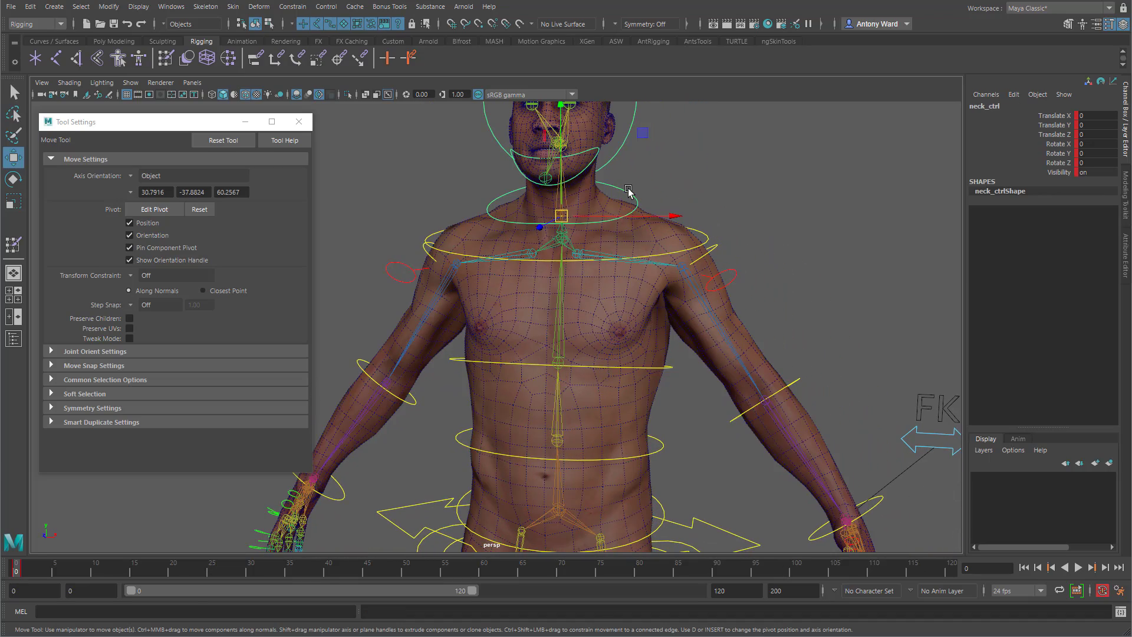
key(e)
mouse_move(596, 260)
mouse_down()
mouse_move(576, 255)
mouse_move(639, 245)
mouse_move(611, 263)
mouse_up()
key(ctrl+z)
alt+middle_drag(460, 264, 444, 391)
alt+right_drag(445, 390, 720, 376)
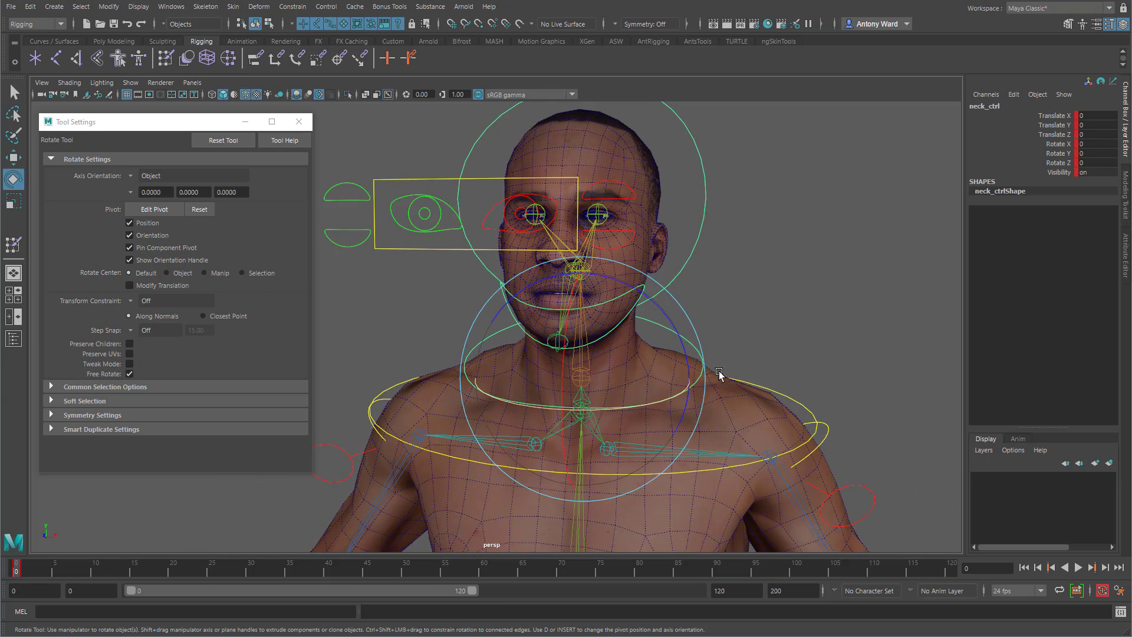
alt+drag(720, 376, 652, 356)
alt+right_drag(652, 356, 688, 359)
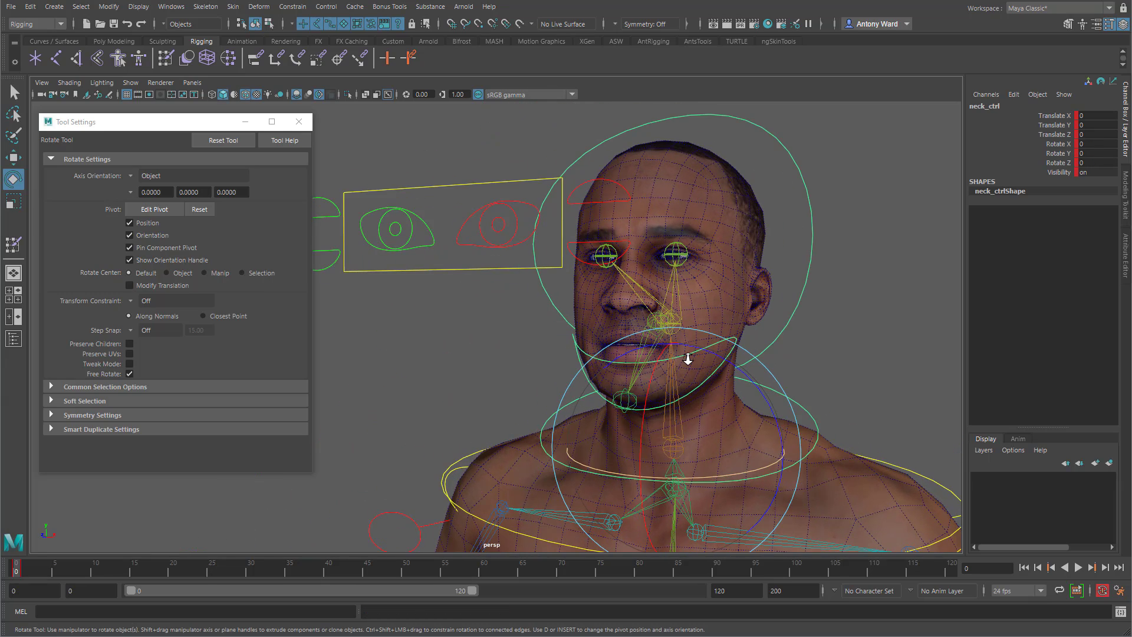
- Turn off the X-ray joint display and test-move the eye look-at control, undoing the move
click(69, 82)
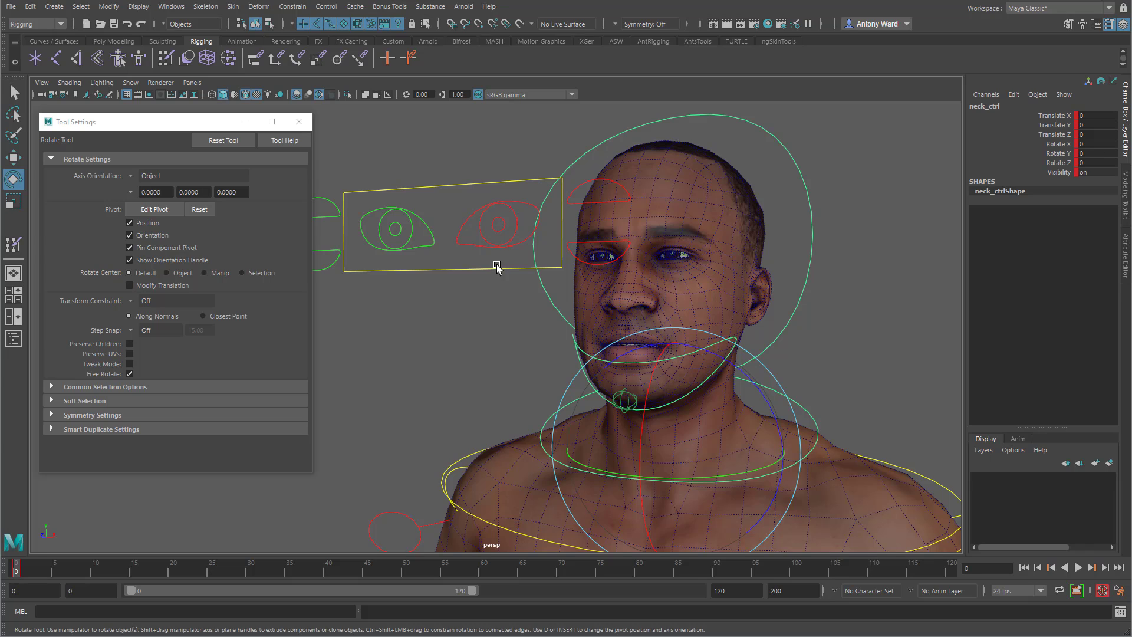
drag(497, 264, 491, 298)
key(w)
drag(446, 233, 412, 252)
key(ctrl+z)
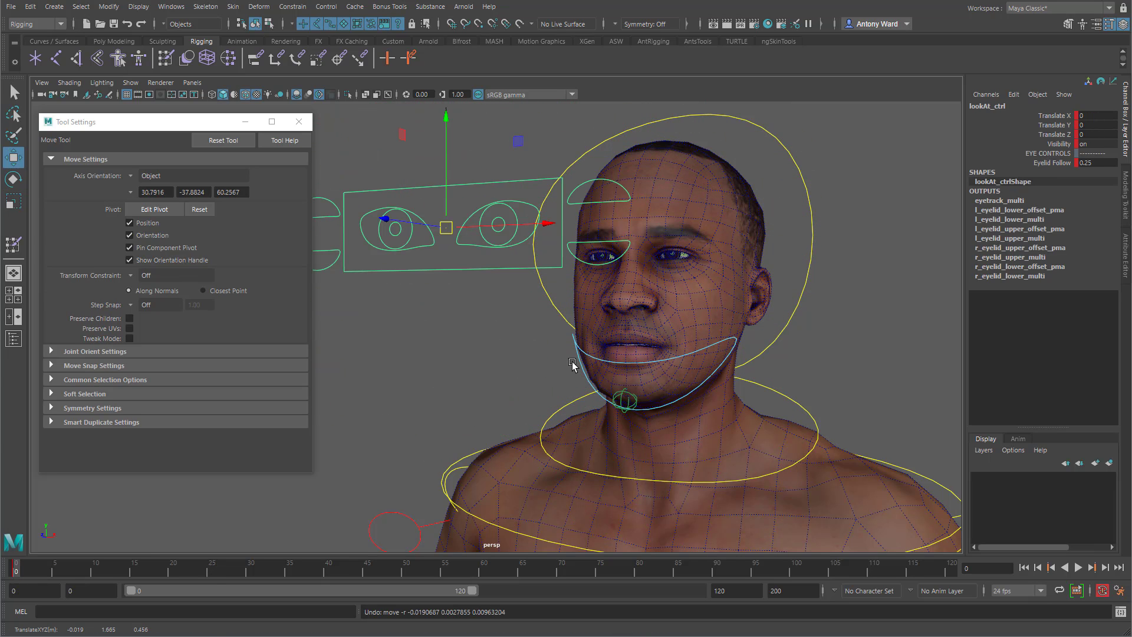
- Open the mouth by rotating the jaw control to about -17 in X and check the neck from the side
click(609, 392)
key(e)
drag(641, 323, 645, 364)
alt+drag(677, 501, 550, 498)
alt+right_drag(550, 498, 524, 421)
alt+middle_drag(525, 422, 474, 371)
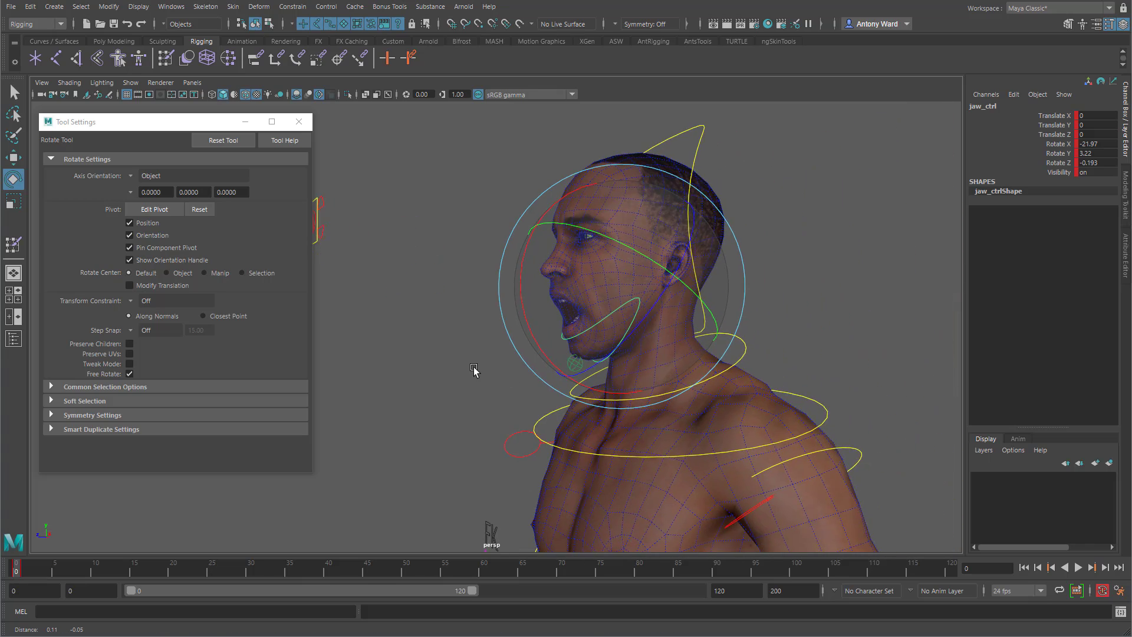
alt+right_drag(473, 371, 574, 359)
key(ctrl+z)
alt+drag(625, 383, 665, 383)
alt+drag(511, 411, 468, 380)
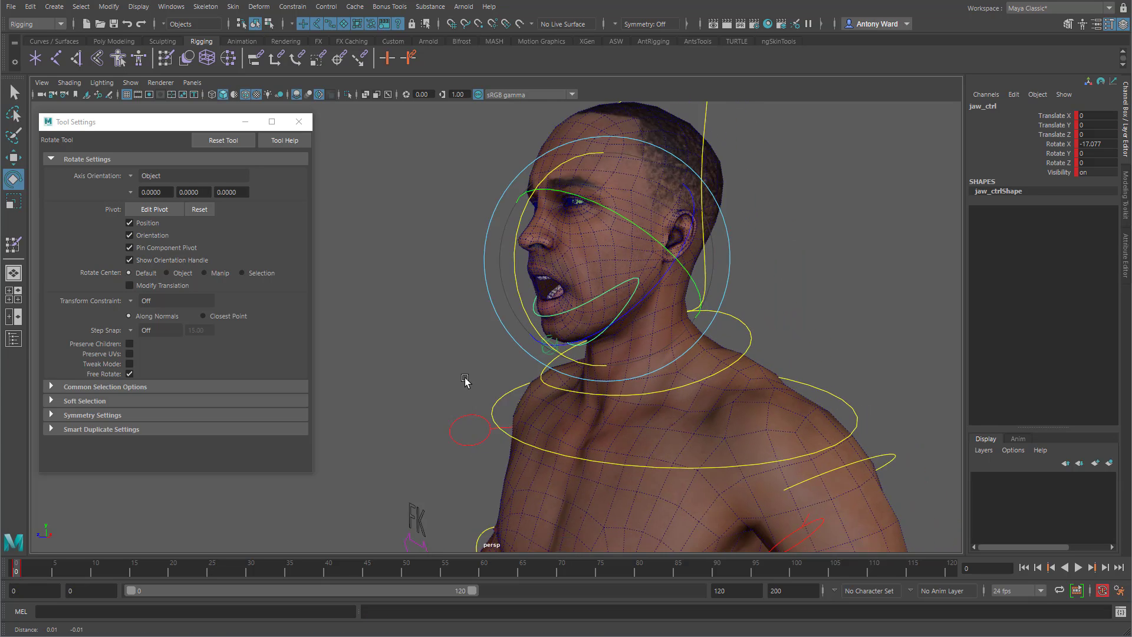
- Start painting skin weights on the body with the neck influence, using Add at opacity 0.1068 and the Gaussian brush profile
alt+right_drag(468, 379, 729, 306)
click(758, 259)
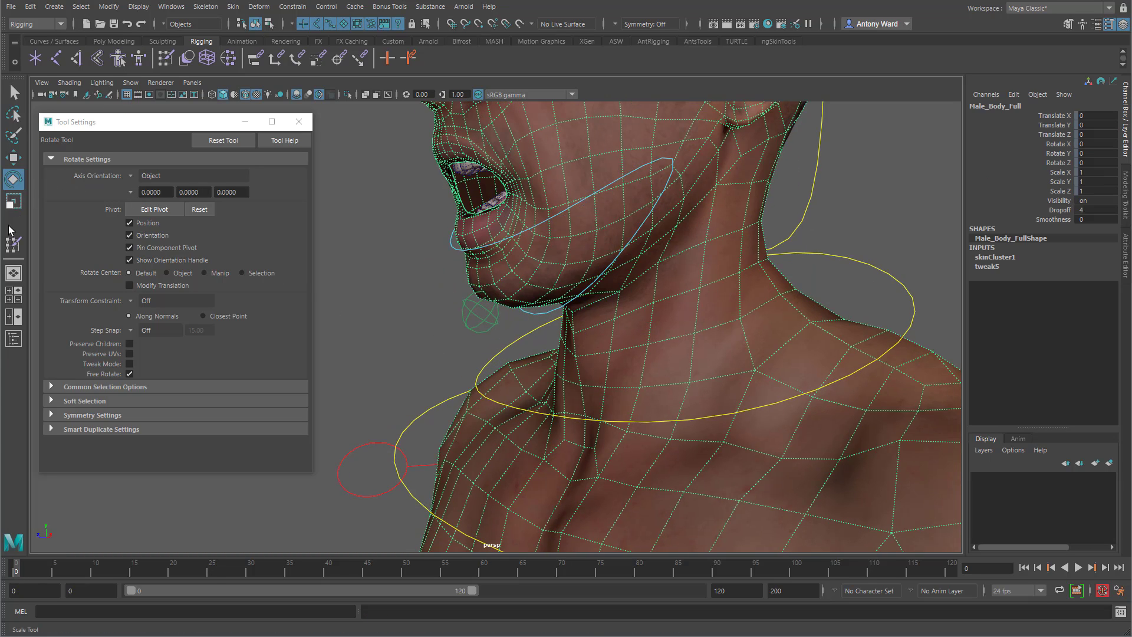
click(13, 244)
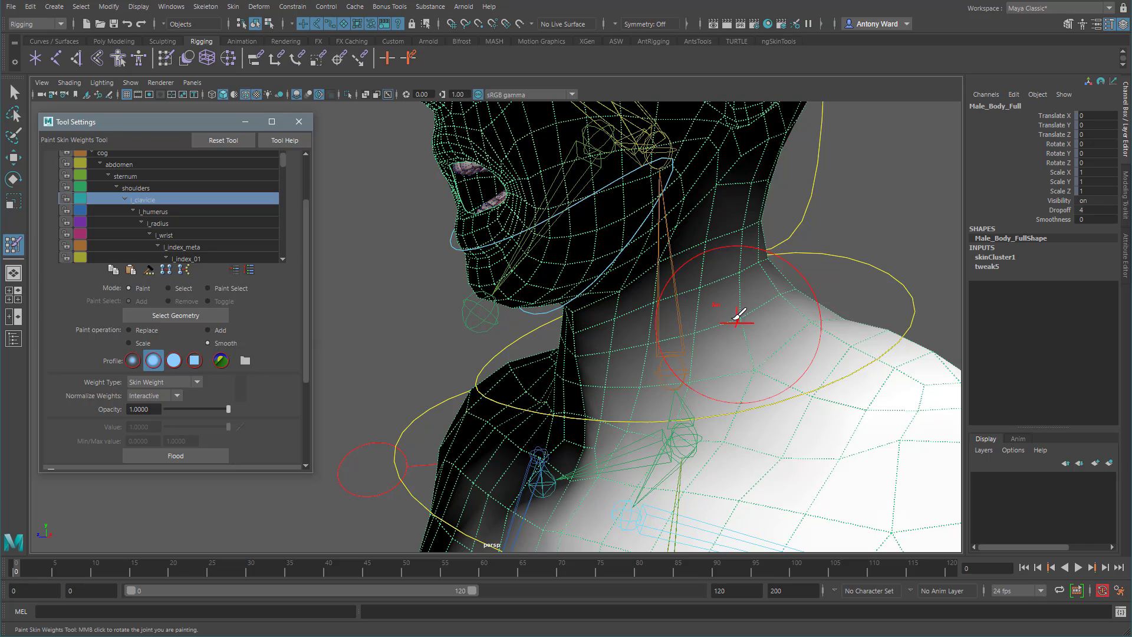
right_click(684, 314)
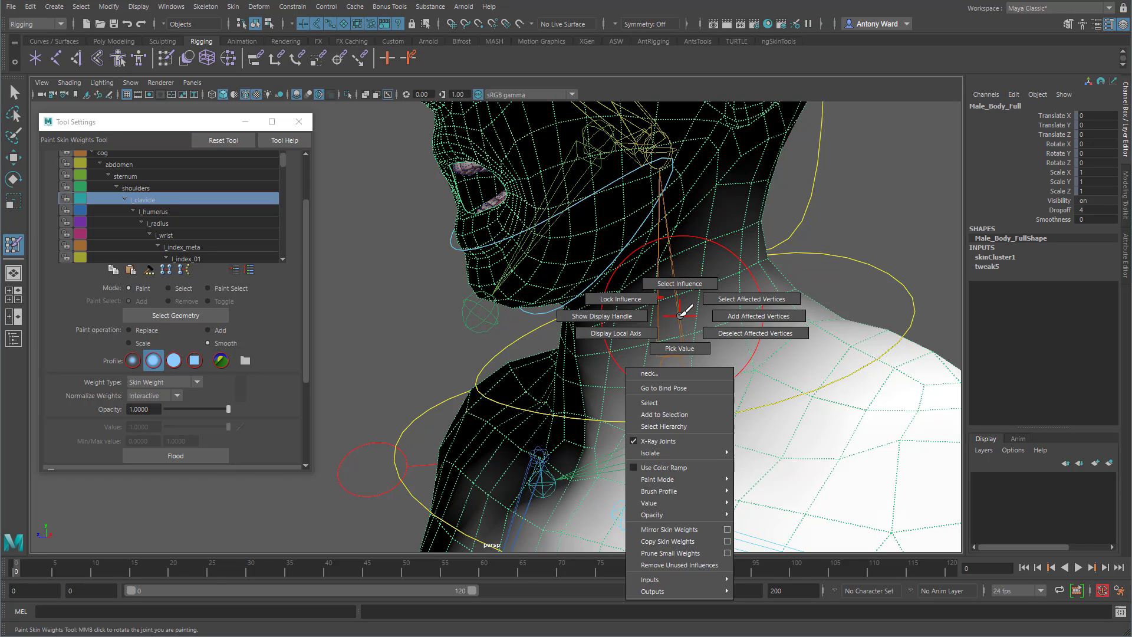
click(672, 283)
click(225, 329)
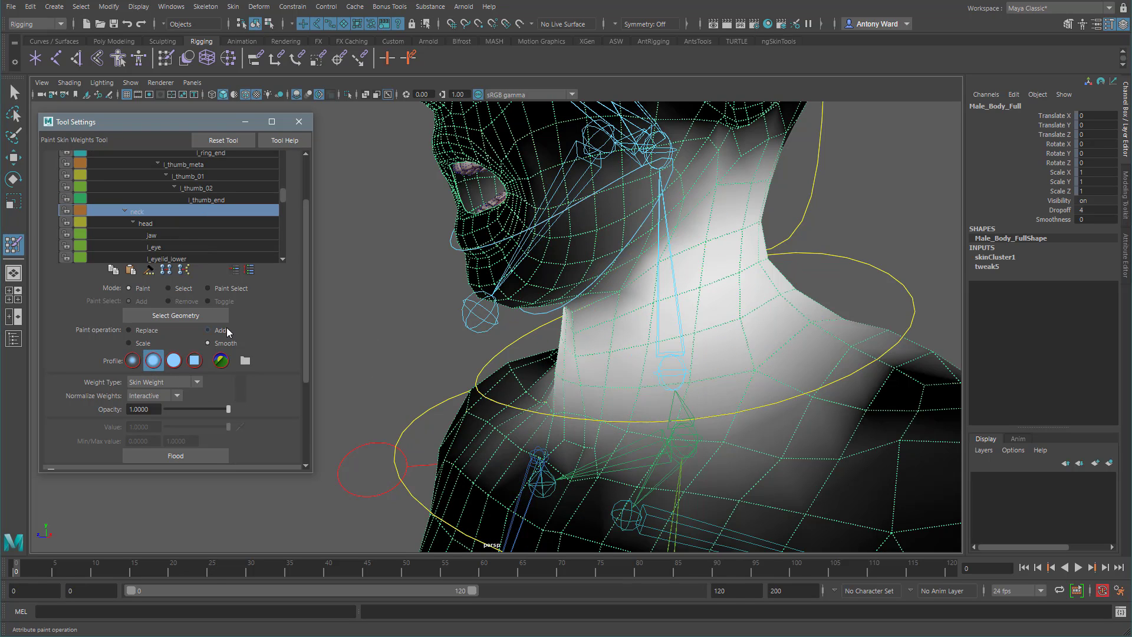
click(172, 408)
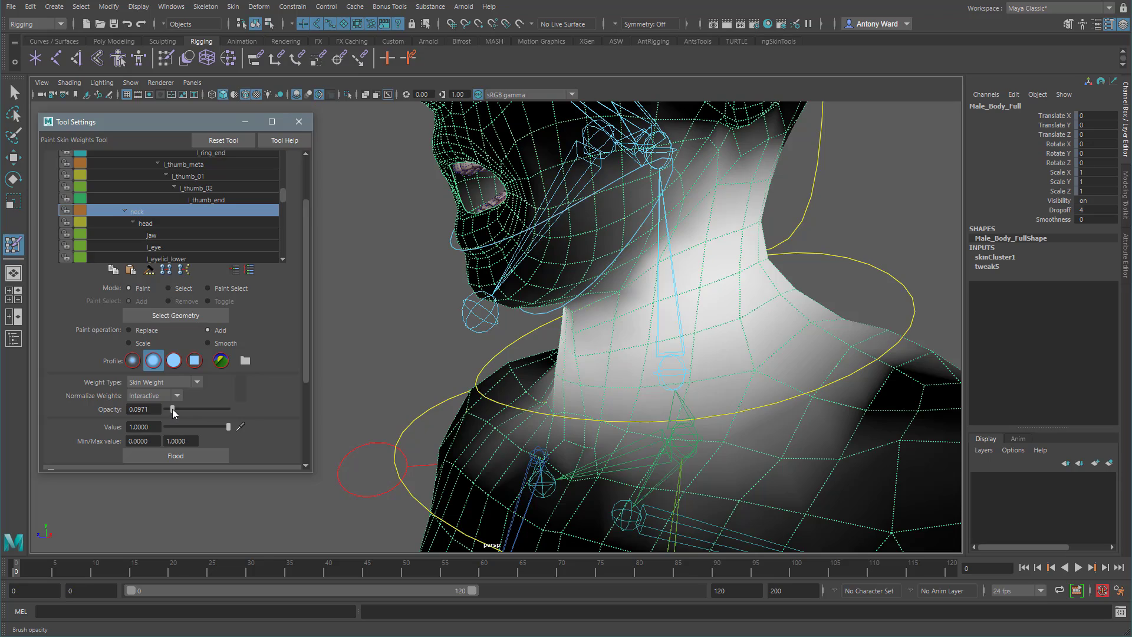
click(133, 361)
- Add neck weight over the throat and the front of the neck beneath the jaw
alt+drag(639, 338, 584, 338)
alt+right_drag(584, 339, 603, 334)
alt+drag(603, 333, 547, 332)
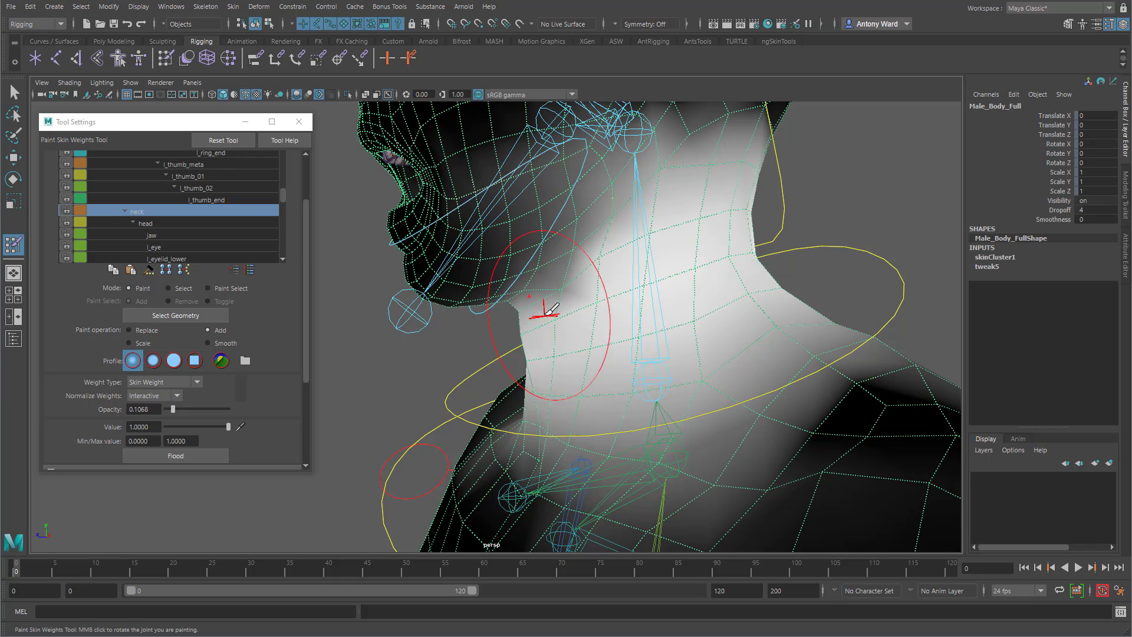
mouse_move(543, 351)
mouse_down()
mouse_move(586, 276)
mouse_move(583, 289)
mouse_up()
mouse_move(546, 349)
mouse_down()
mouse_move(528, 358)
mouse_move(538, 366)
mouse_move(595, 337)
mouse_up()
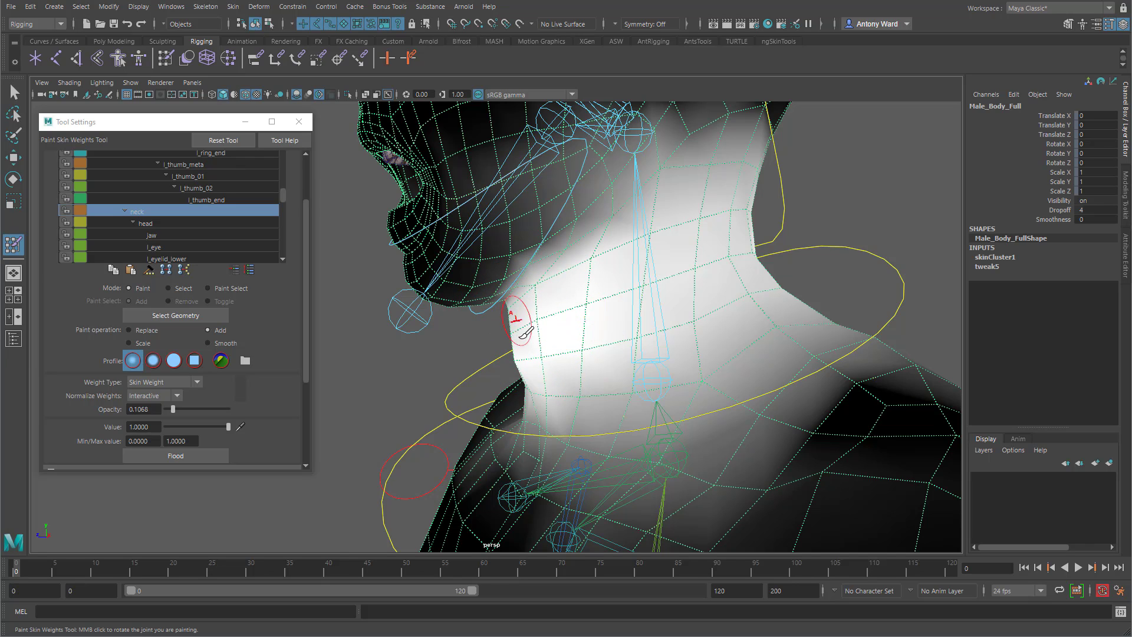
alt+drag(526, 334, 576, 362)
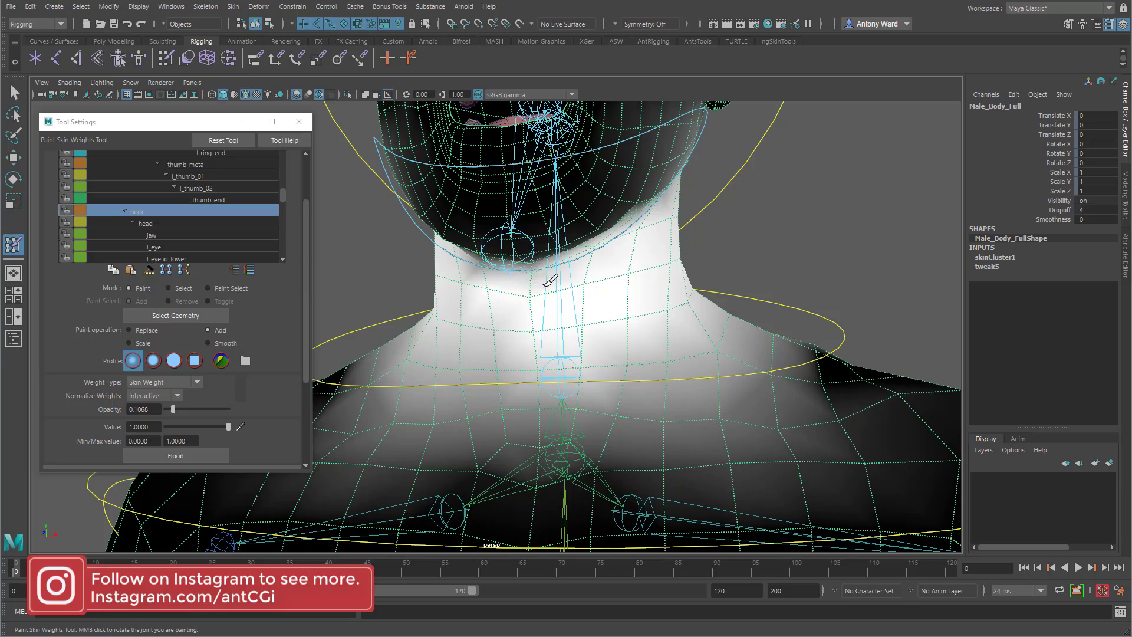
alt+drag(550, 281, 644, 355)
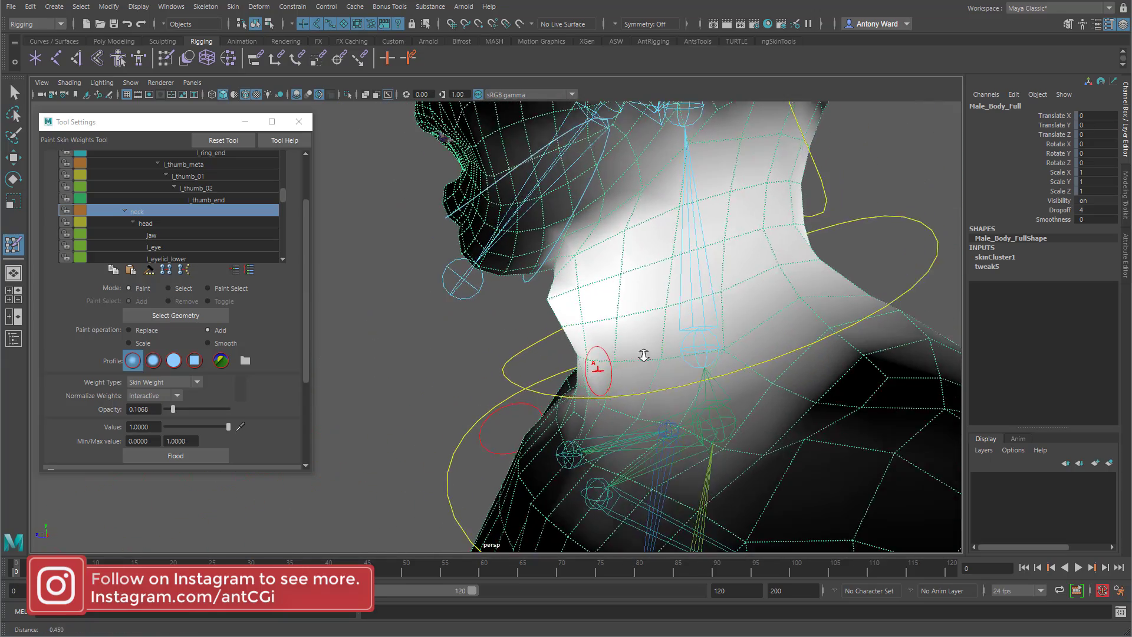
alt+right_drag(643, 355, 660, 365)
drag(575, 267, 570, 269)
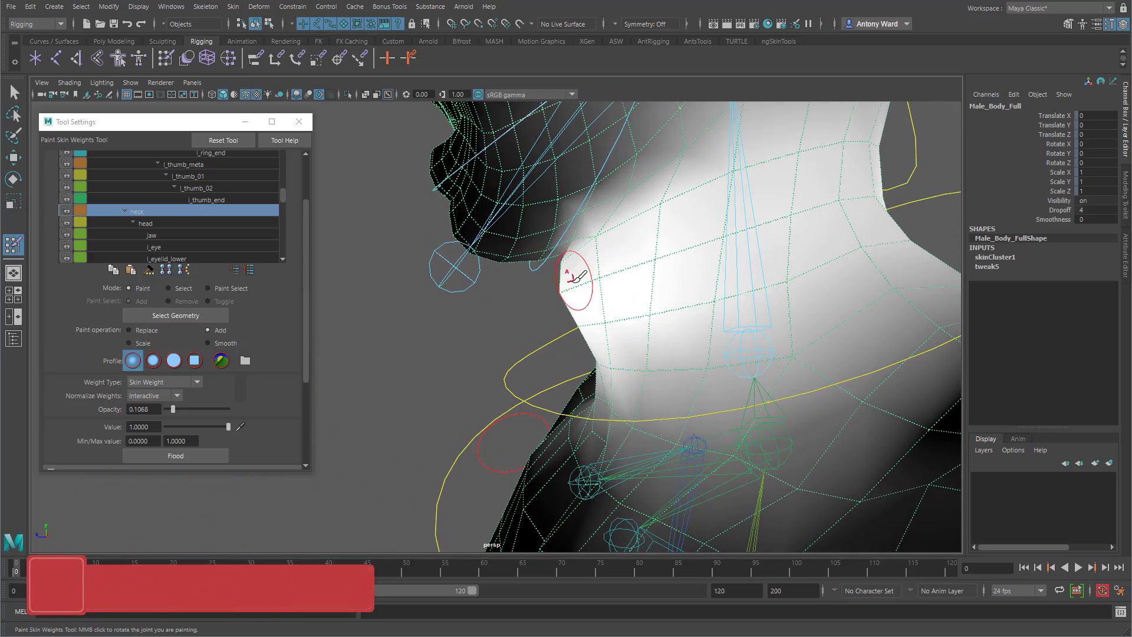
- Smooth the neck weights around the throat and under the chin at opacity 1
click(207, 343)
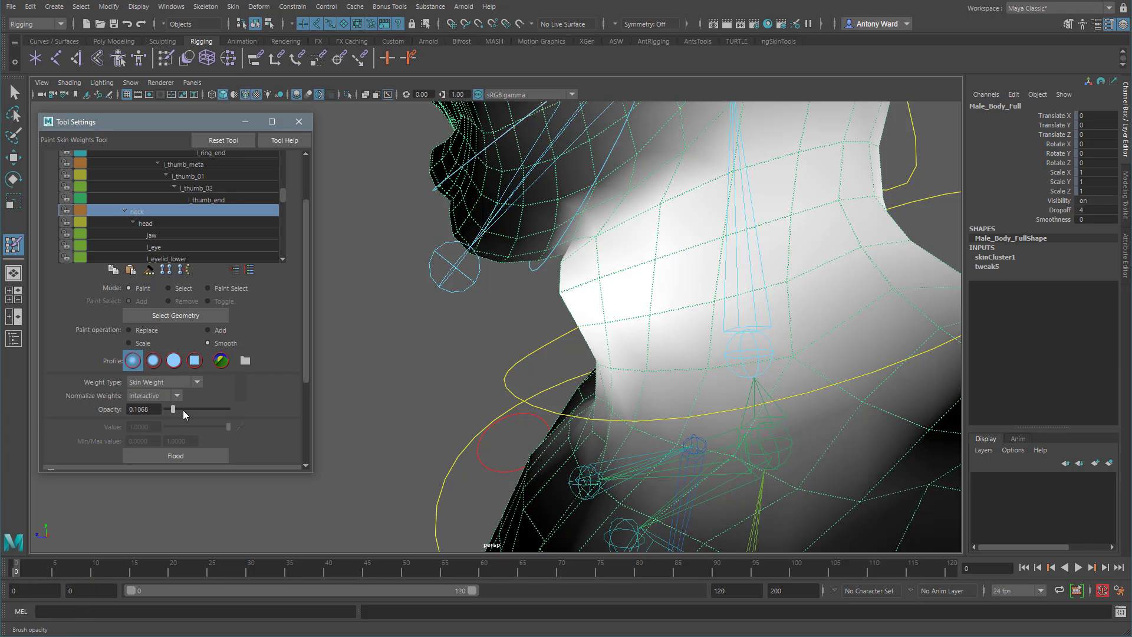
drag(182, 409, 233, 409)
alt+drag(435, 361, 575, 270)
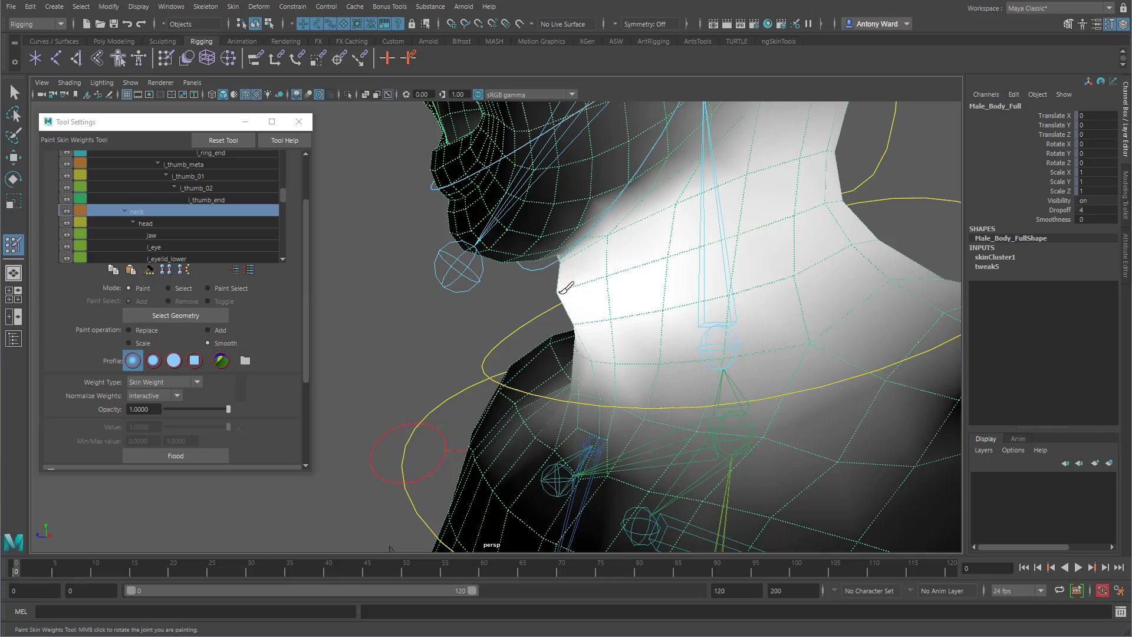
mouse_move(554, 301)
alt+mouse_down()
mouse_move(558, 318)
mouse_move(504, 301)
alt+mouse_up()
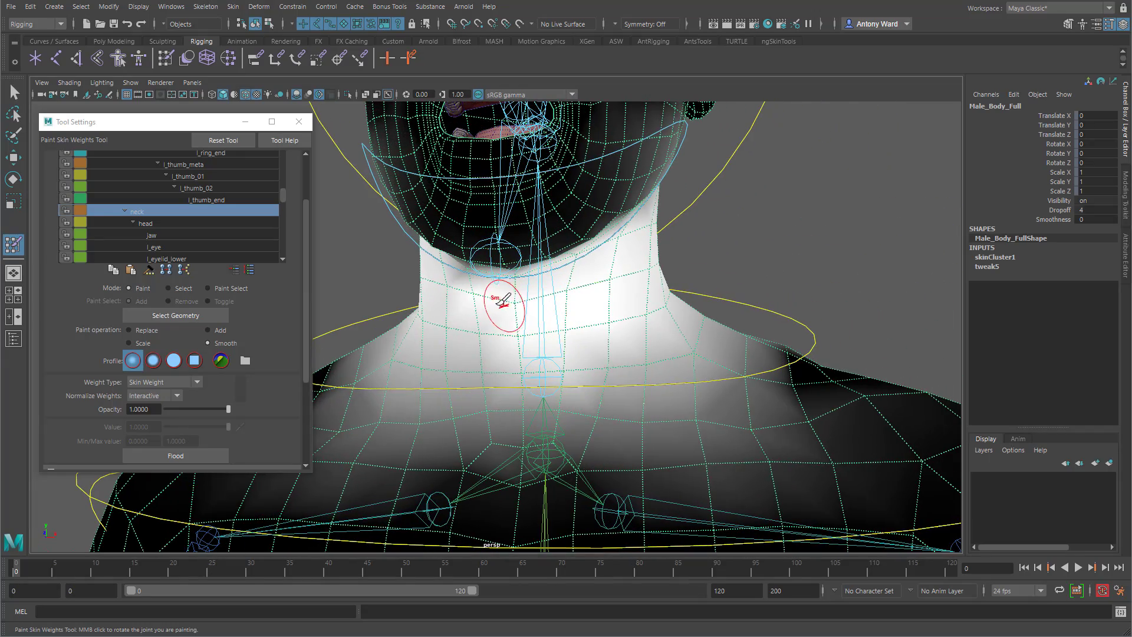
alt+drag(775, 347, 652, 333)
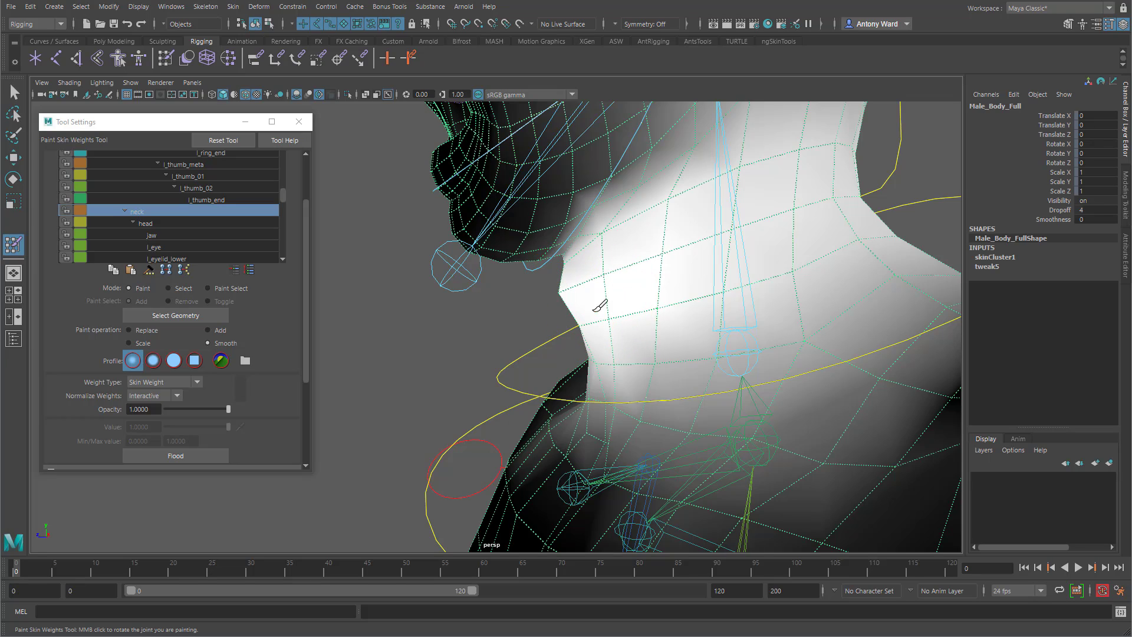
mouse_move(600, 306)
alt+mouse_down()
mouse_move(678, 339)
mouse_move(590, 348)
mouse_move(642, 313)
mouse_move(534, 323)
mouse_move(578, 354)
mouse_move(576, 177)
alt+mouse_up()
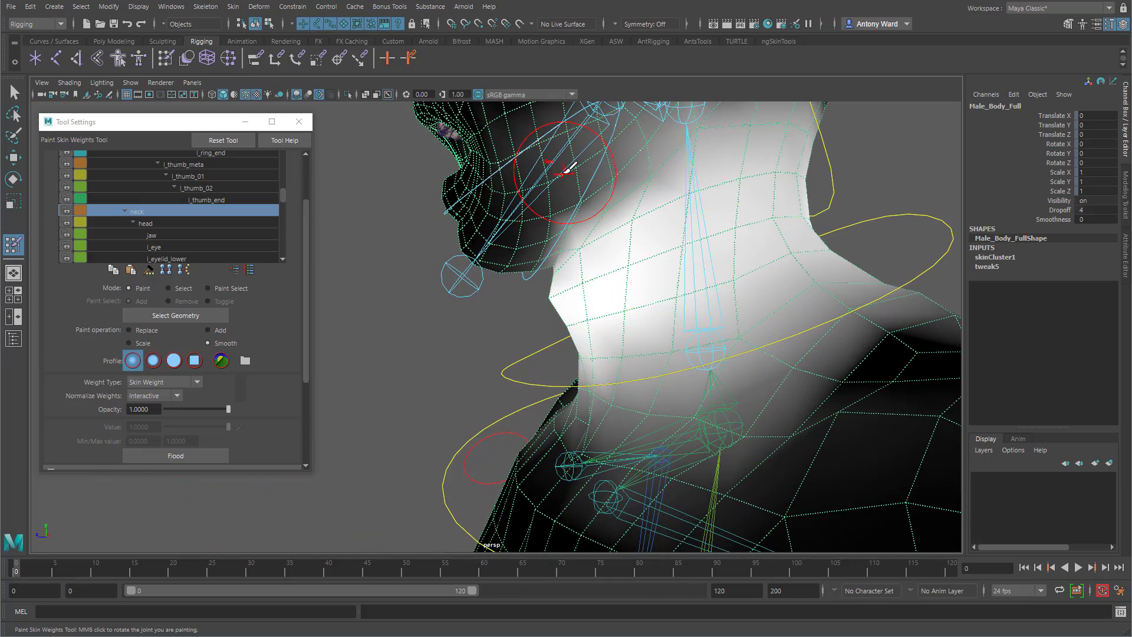
- Pick the jaw influence, smooth its throat weights and clear them from the neck with Replace at value 0
right_drag(569, 168, 593, 293)
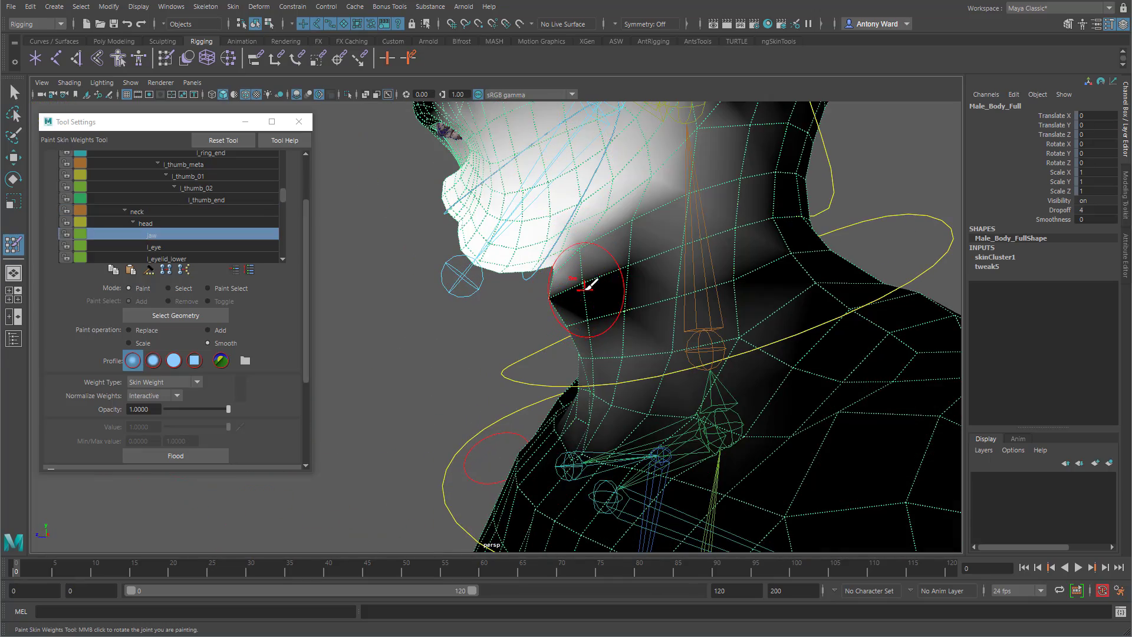
click(585, 288)
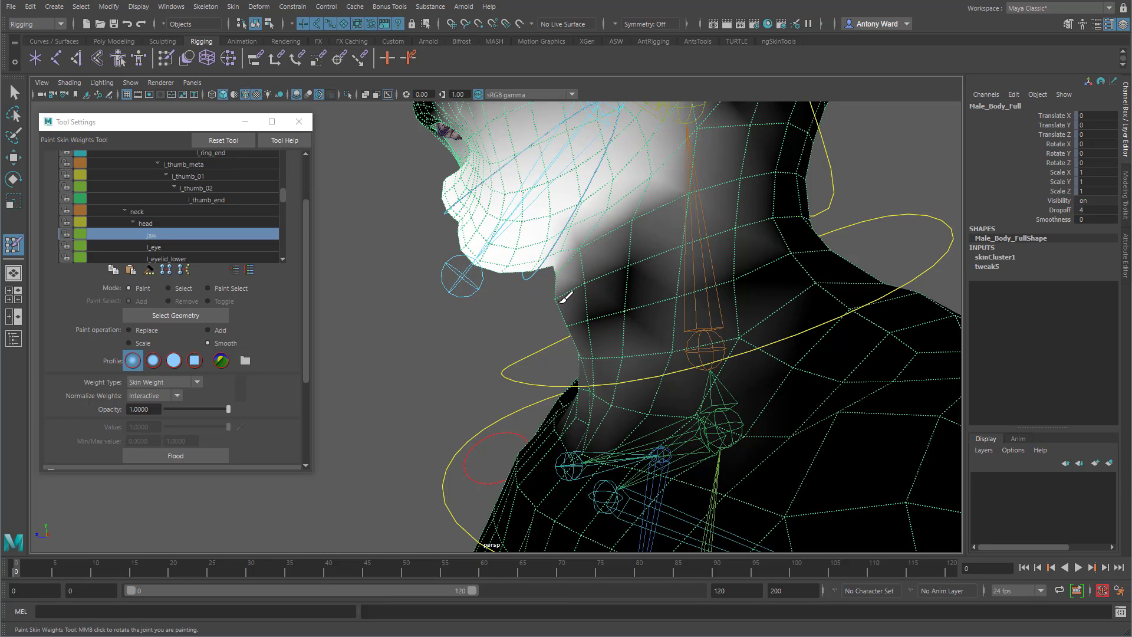
click(155, 328)
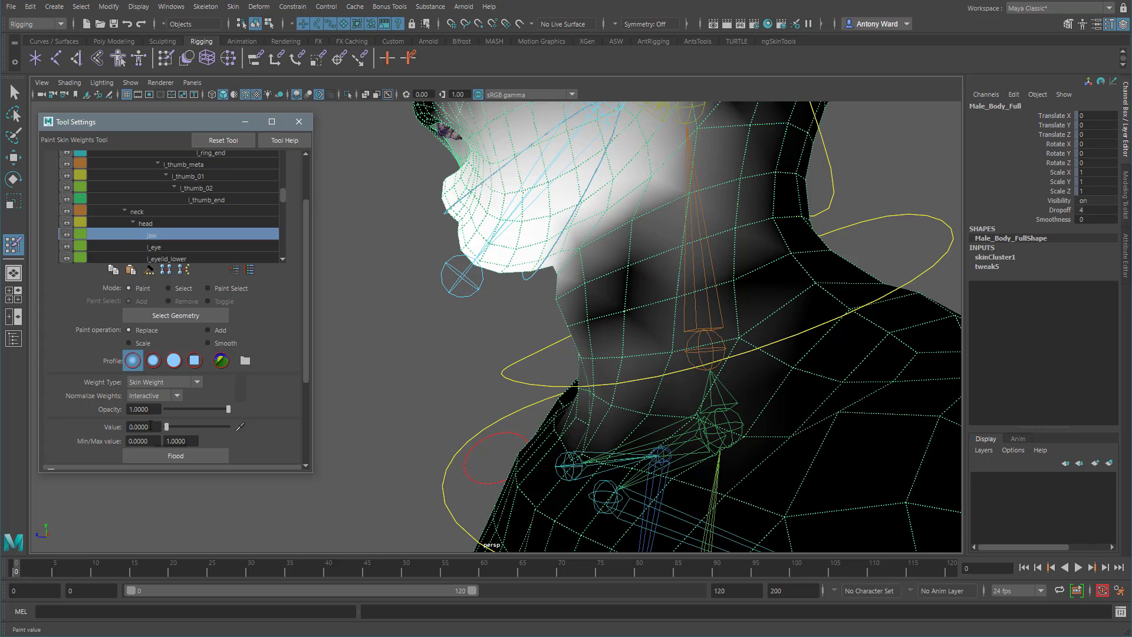
mouse_move(578, 352)
alt+mouse_down()
mouse_move(604, 353)
mouse_move(540, 380)
mouse_move(554, 372)
mouse_move(563, 417)
mouse_move(568, 354)
mouse_move(725, 281)
mouse_move(755, 232)
mouse_move(747, 210)
mouse_move(599, 328)
mouse_move(618, 298)
mouse_move(585, 288)
alt+mouse_up()
scroll(592, 320, up, 4)
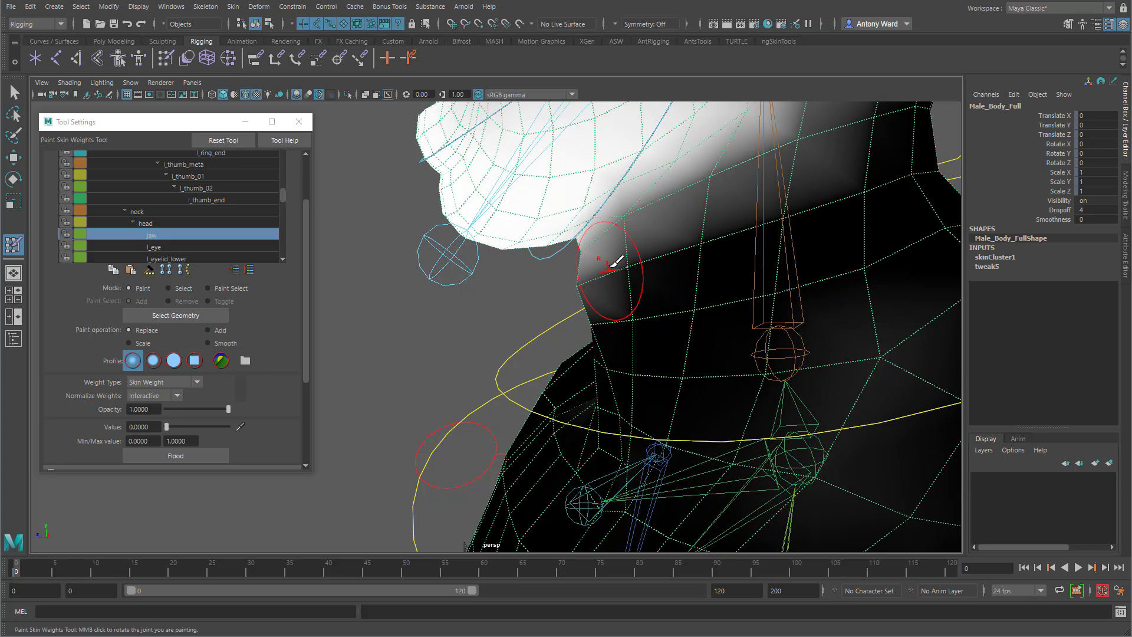
drag(628, 245, 640, 236)
drag(711, 201, 680, 217)
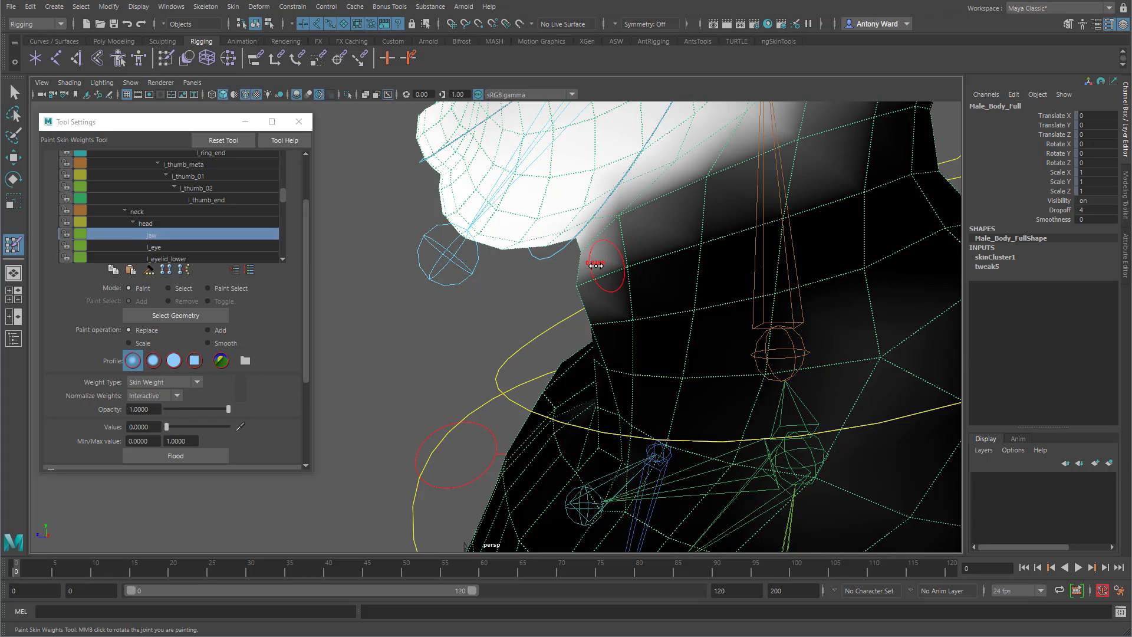
drag(590, 259, 700, 347)
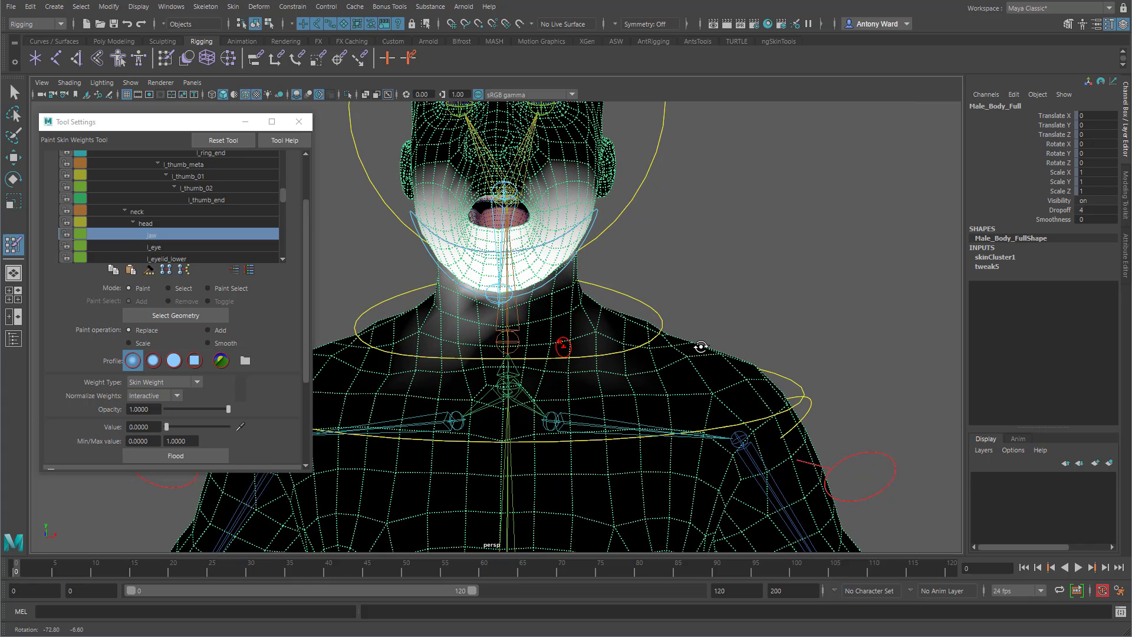
- Leave weight painting and close the mouth by setting the jaw control's Rotate X to 0
key(w)
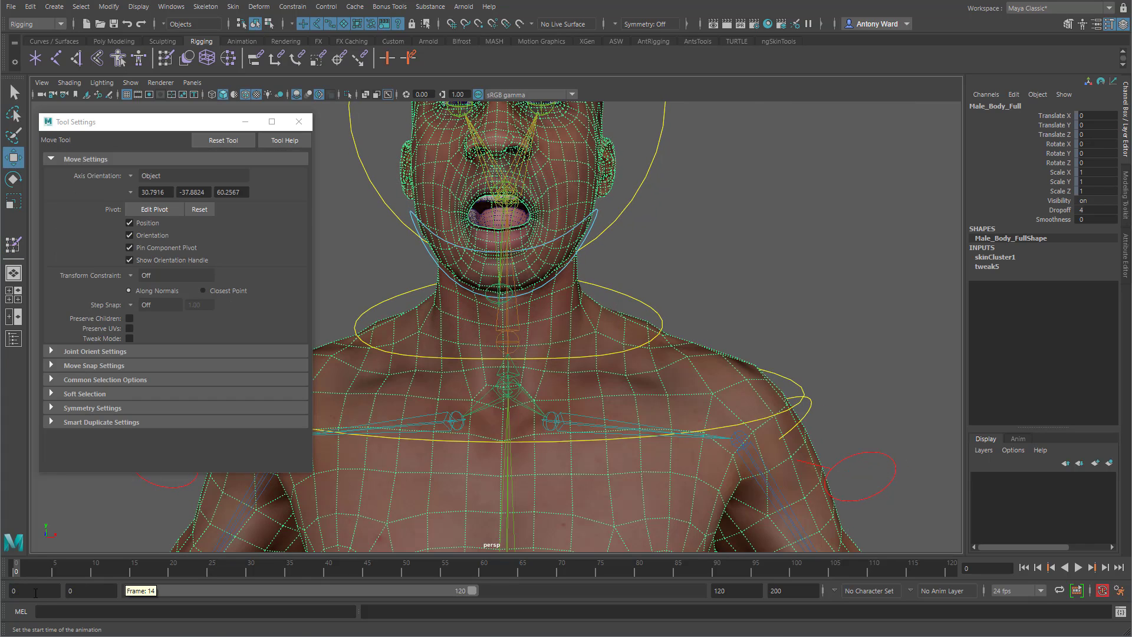
click(409, 212)
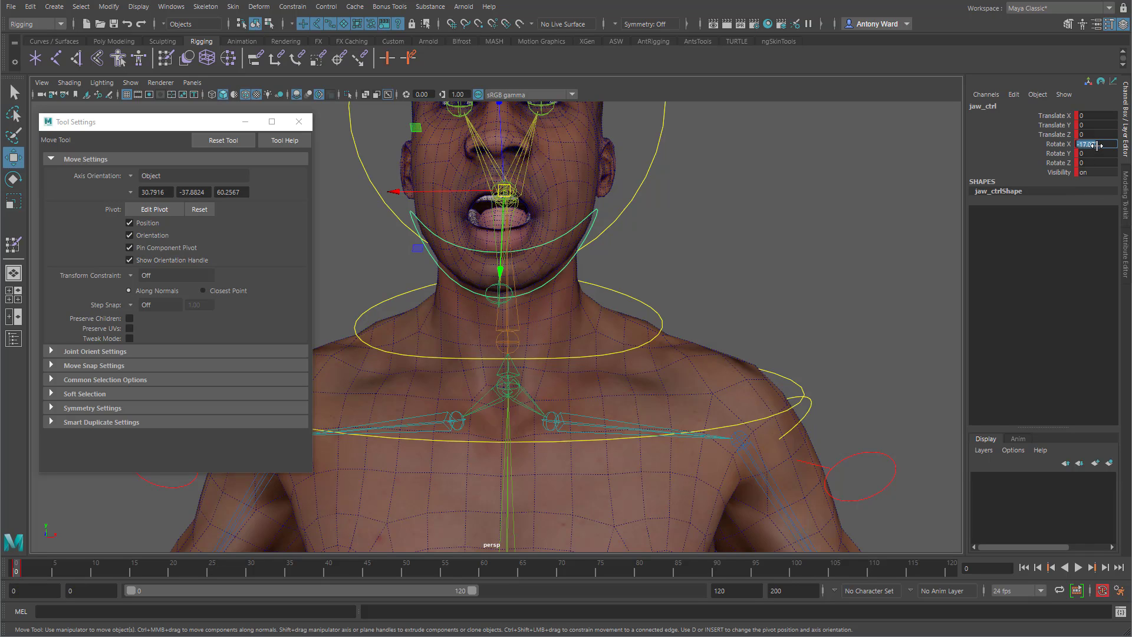
text(0)
key(Return)
- Select the body mesh, mirror its updated skin weights and bring the torso and arm into view
click(561, 305)
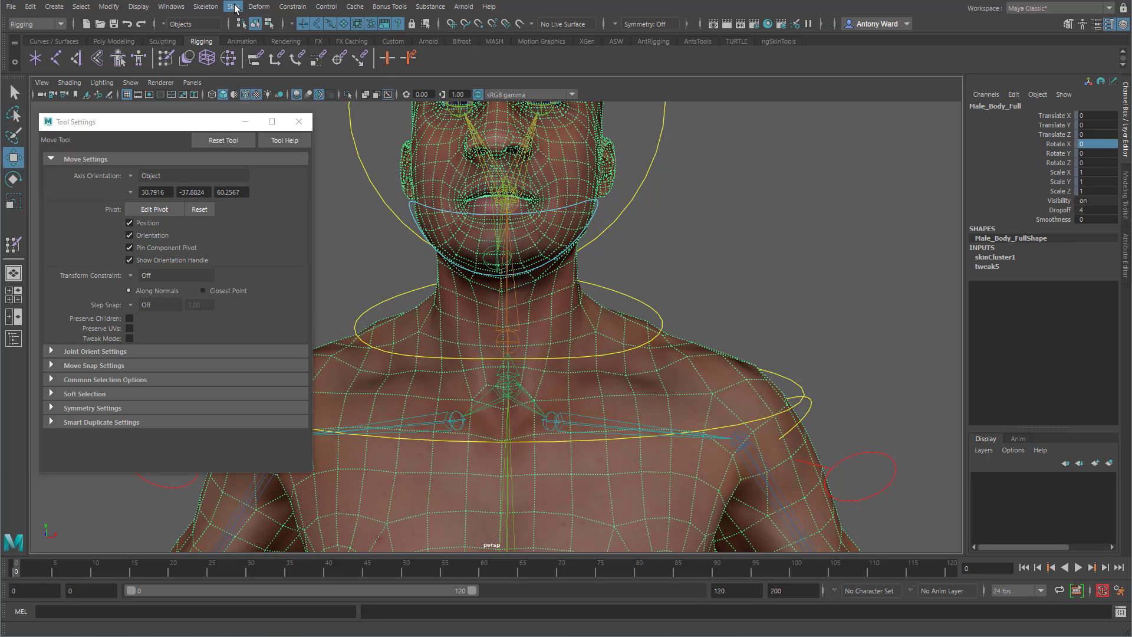
click(234, 6)
click(266, 108)
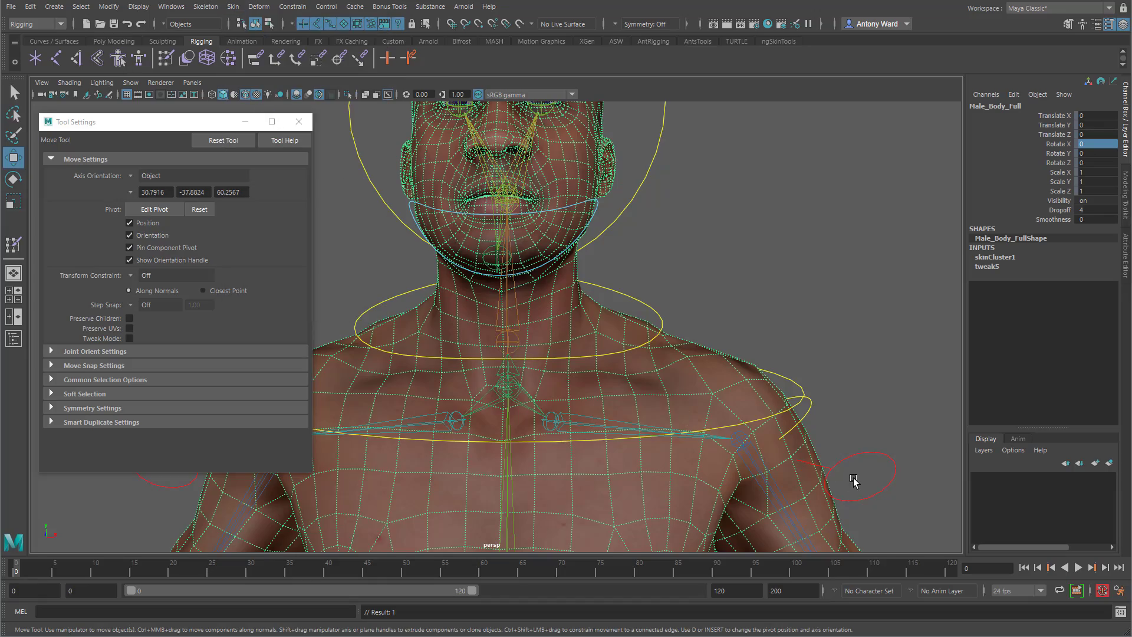
alt+drag(854, 478, 796, 489)
alt+right_drag(796, 489, 648, 415)
alt+middle_drag(648, 414, 627, 222)
alt+drag(626, 222, 650, 296)
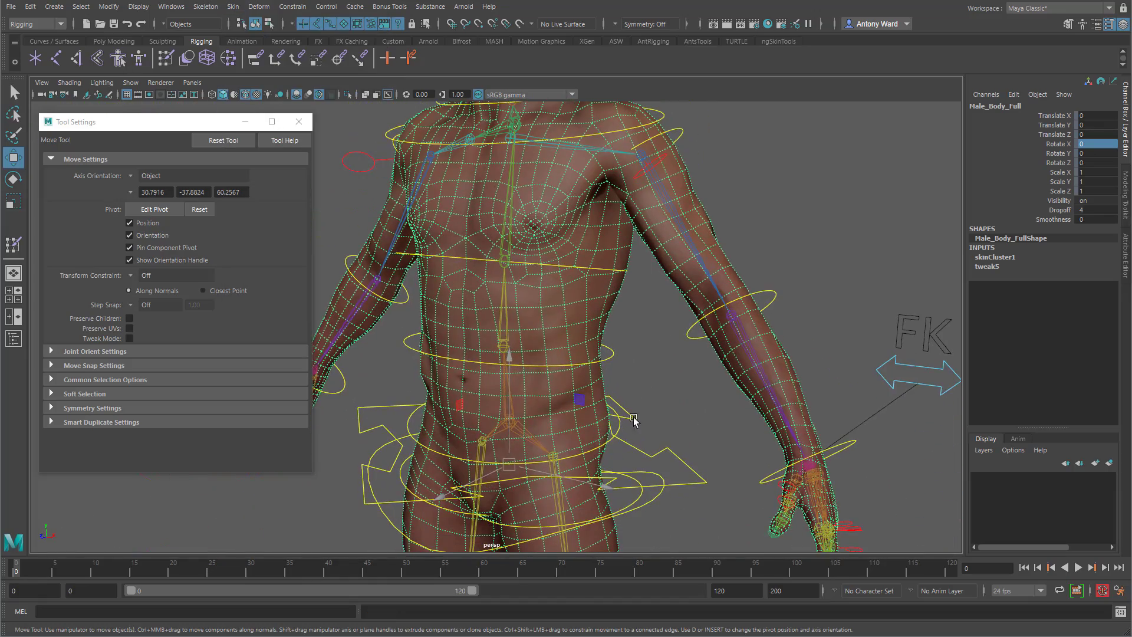
- Compare the poses at frames 0 and 1, and bring the left hand into close view in the frame 1 pose
click(23, 570)
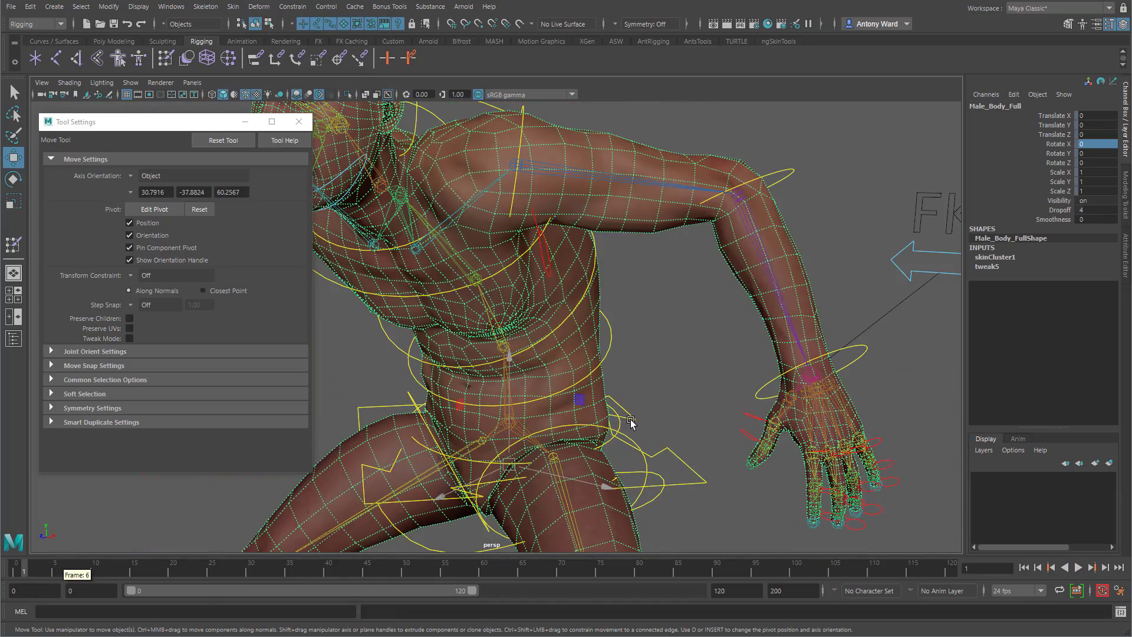
mouse_move(632, 423)
alt+mouse_down()
mouse_move(605, 405)
mouse_move(678, 405)
mouse_move(617, 412)
alt+mouse_up()
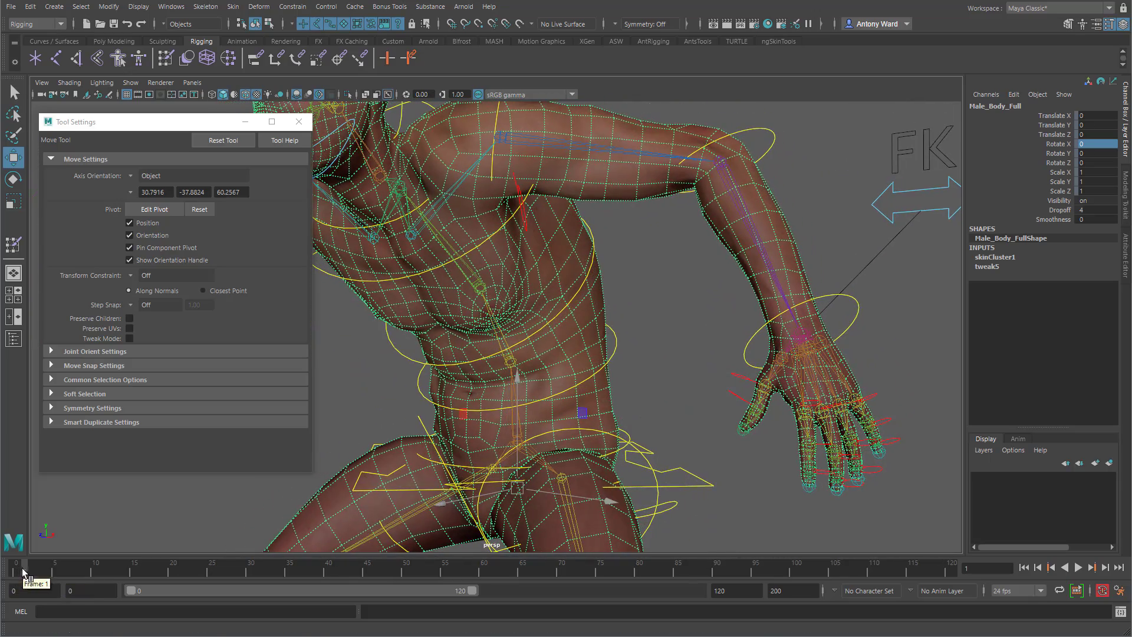
drag(22, 569, 15, 572)
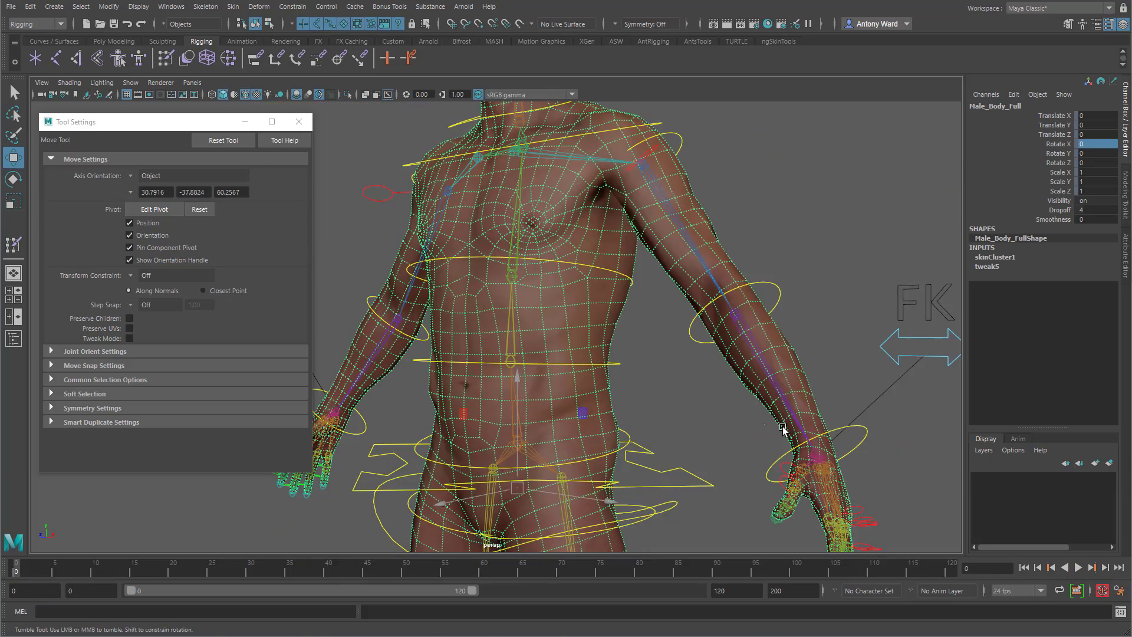
alt+right_drag(784, 426, 559, 378)
alt+middle_drag(560, 378, 495, 324)
alt+drag(496, 324, 498, 322)
alt+right_drag(498, 322, 873, 332)
click(23, 569)
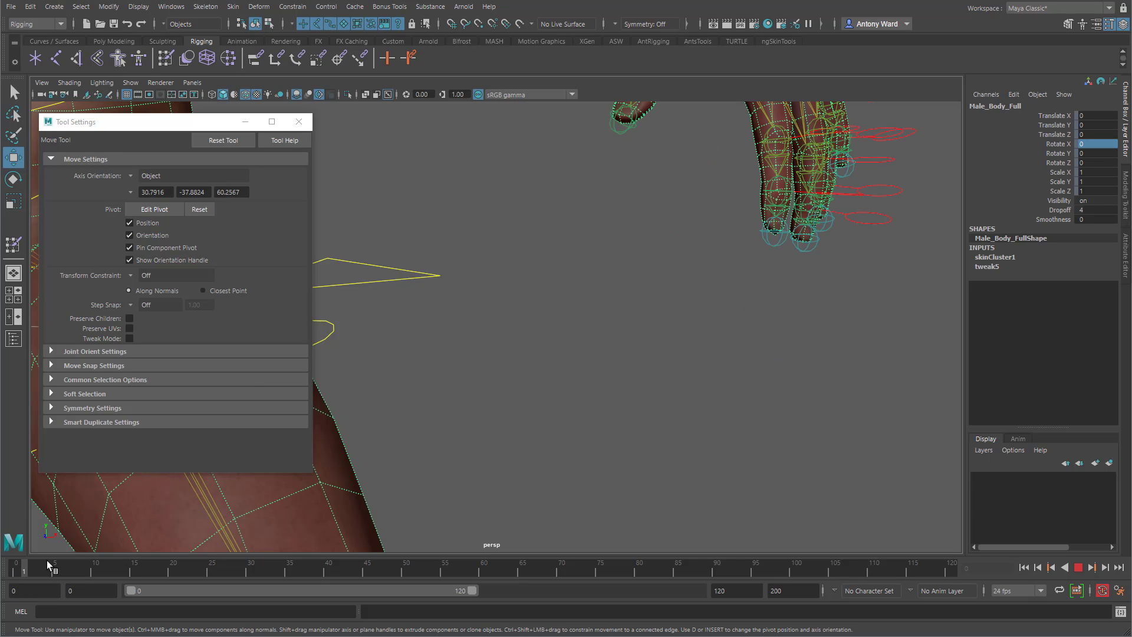
alt+middle_drag(770, 190, 713, 286)
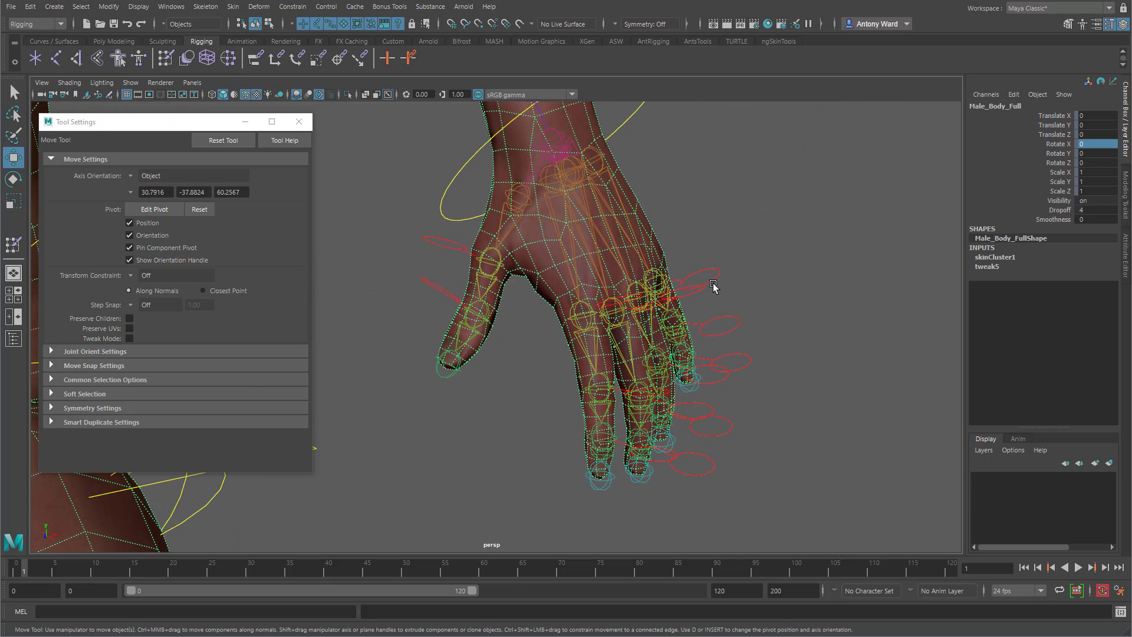
- Rotate the left thumb and index finger controls to curl both fingers, and start painting the body's skin weights
click(451, 244)
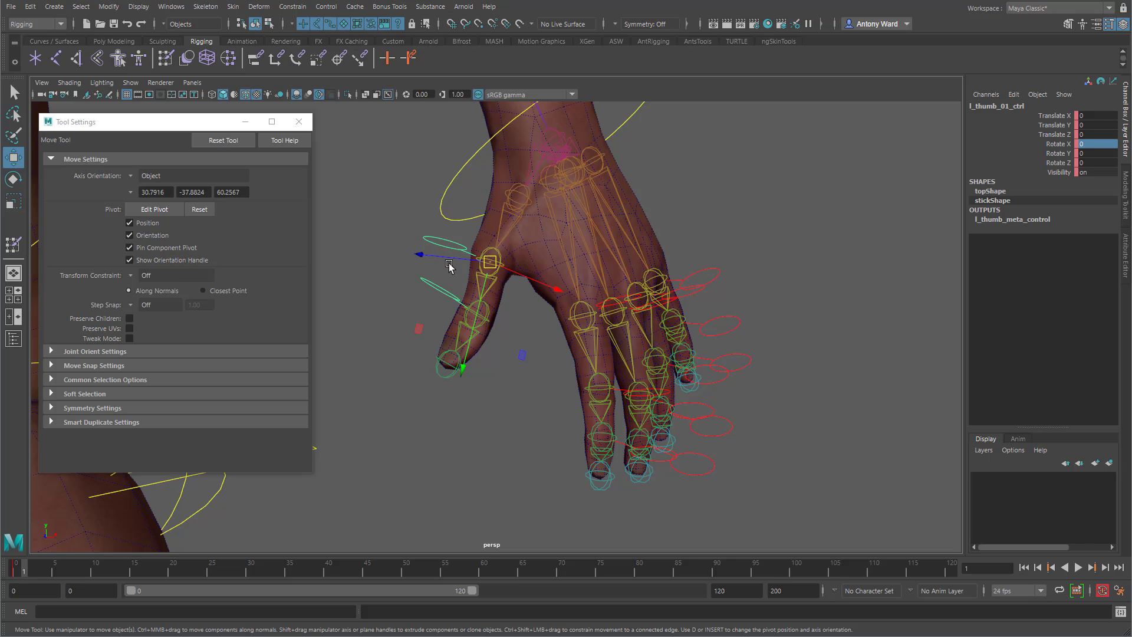
alt+drag(429, 283, 524, 272)
key(e)
drag(391, 310, 379, 285)
click(374, 253)
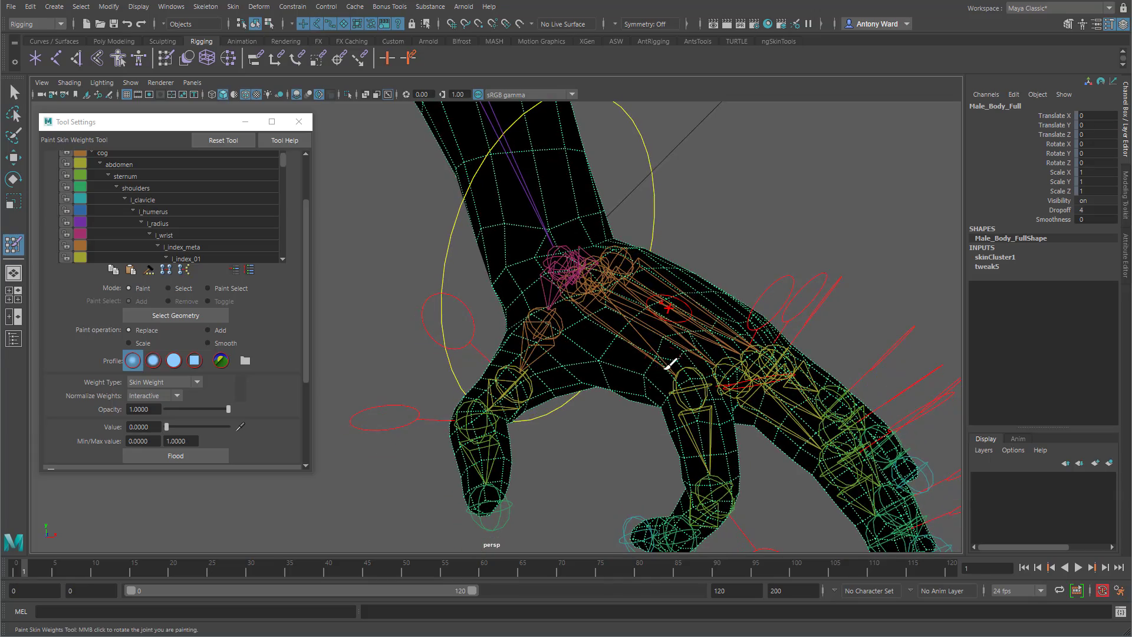
- Adjust the left index finger's first control, l_index_01_ctrl, and return to painting the body's skin weights
key(w)
alt+drag(702, 398, 581, 257)
click(807, 466)
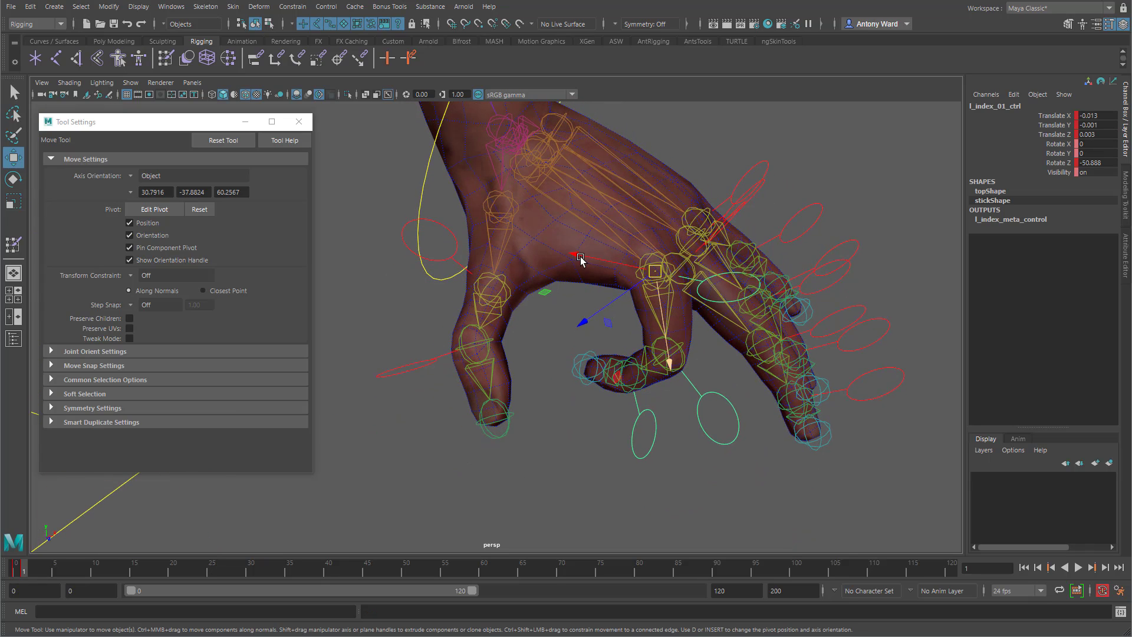
click(581, 259)
click(7, 245)
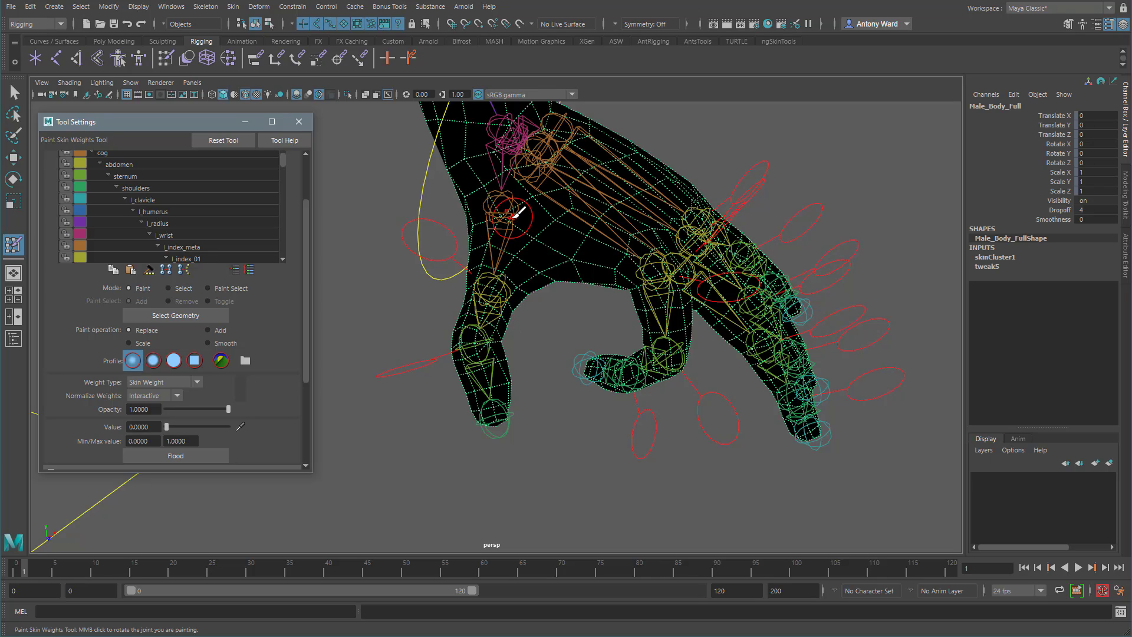
- Pick the l_wrist influence and build up its weights around the wrist with Add at value 1 and opacity 0.1456
right_click(547, 183)
click(541, 156)
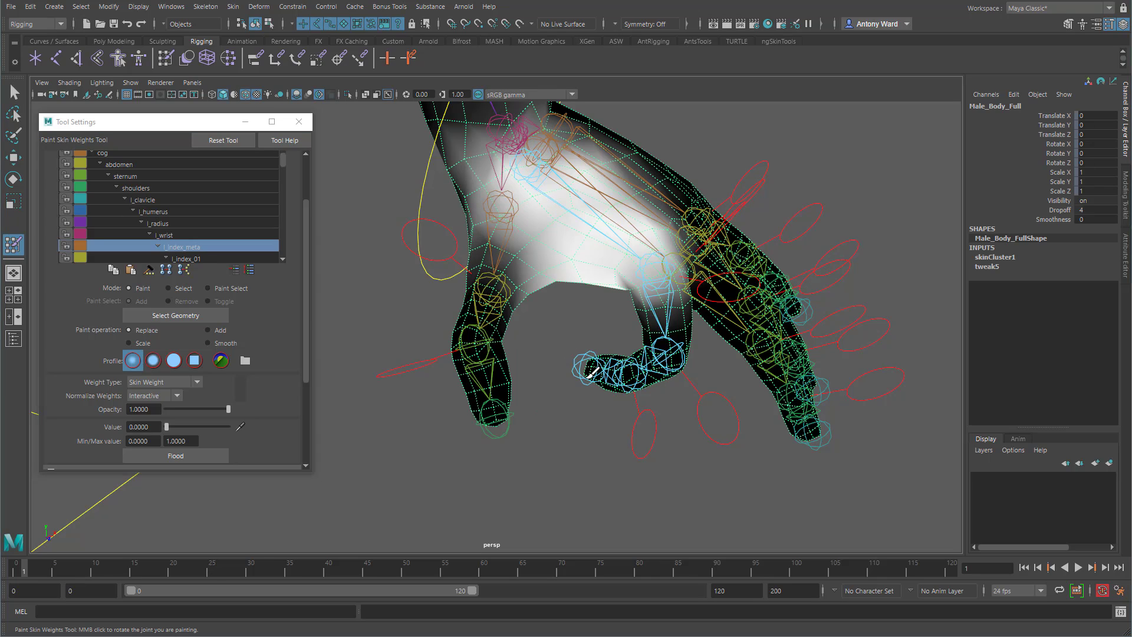
mouse_move(581, 361)
alt+mouse_down()
mouse_move(561, 356)
mouse_move(584, 279)
mouse_move(566, 347)
mouse_move(591, 379)
mouse_move(552, 273)
mouse_move(495, 313)
mouse_move(441, 380)
alt+mouse_up()
right_click(552, 273)
click(545, 246)
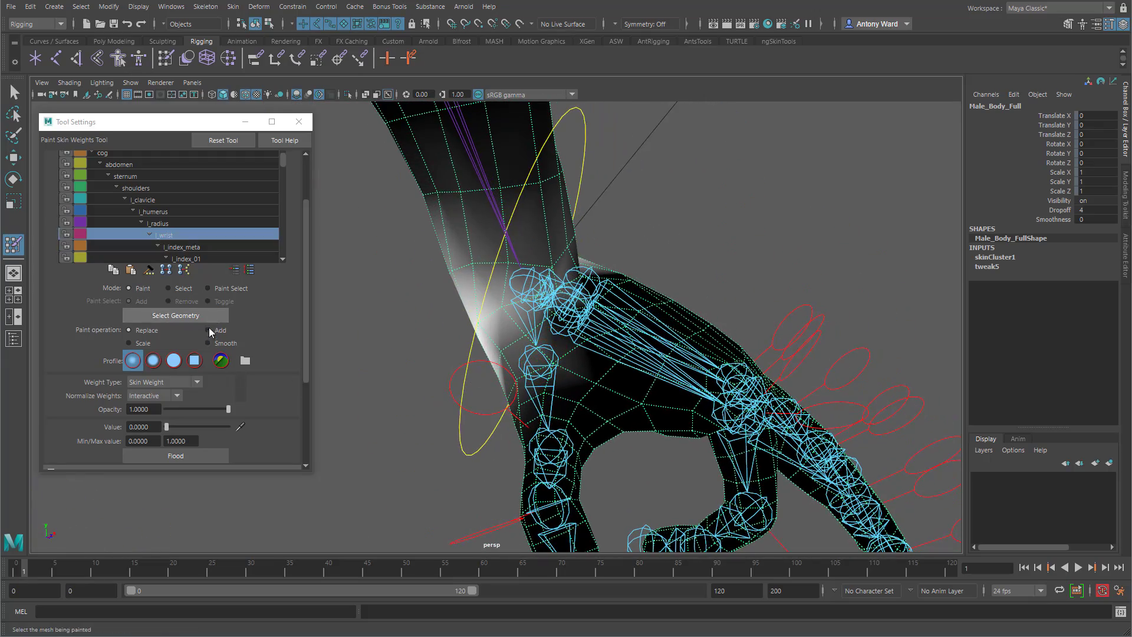
click(223, 332)
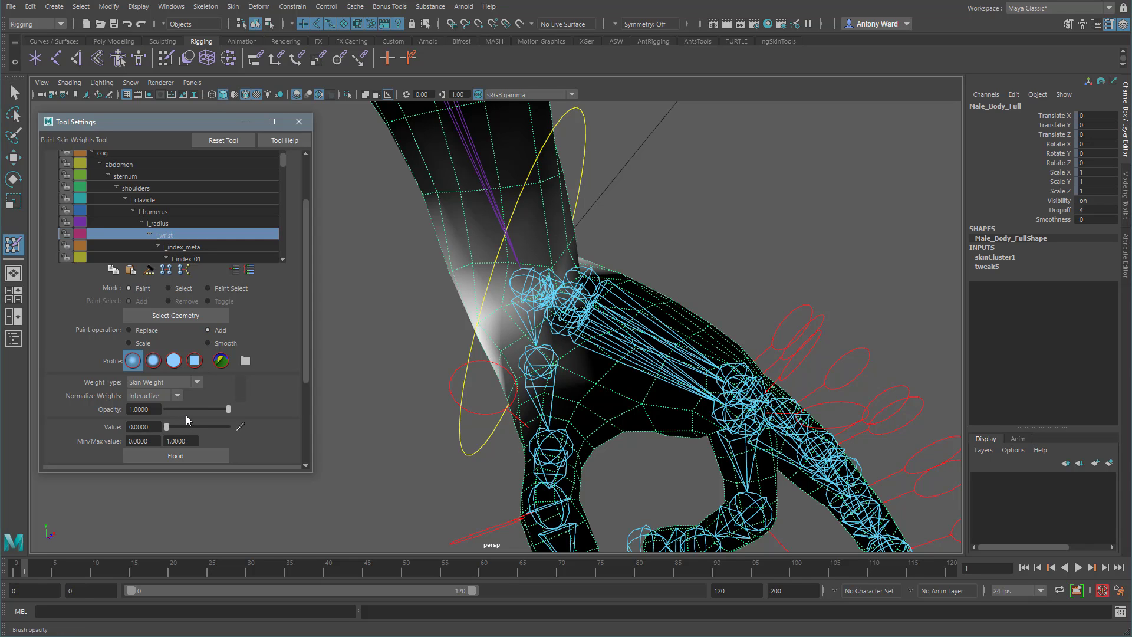
drag(166, 426, 263, 432)
drag(180, 407, 175, 407)
alt+drag(608, 285, 553, 286)
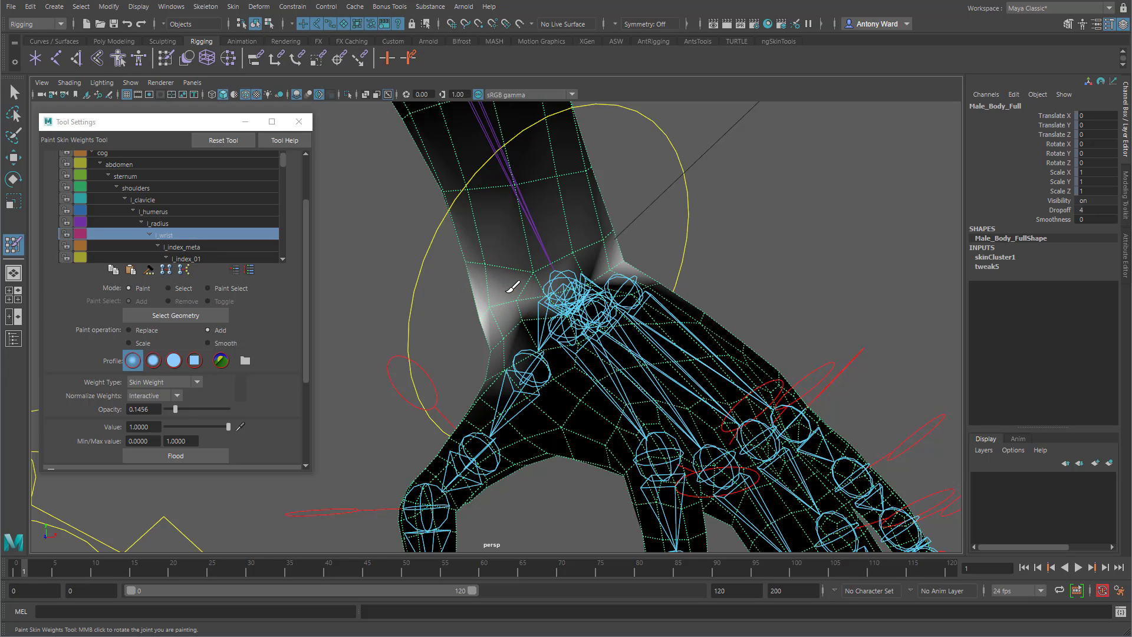
mouse_move(581, 271)
mouse_down()
mouse_move(602, 260)
mouse_move(519, 266)
mouse_move(497, 284)
mouse_move(625, 275)
mouse_move(613, 290)
mouse_up()
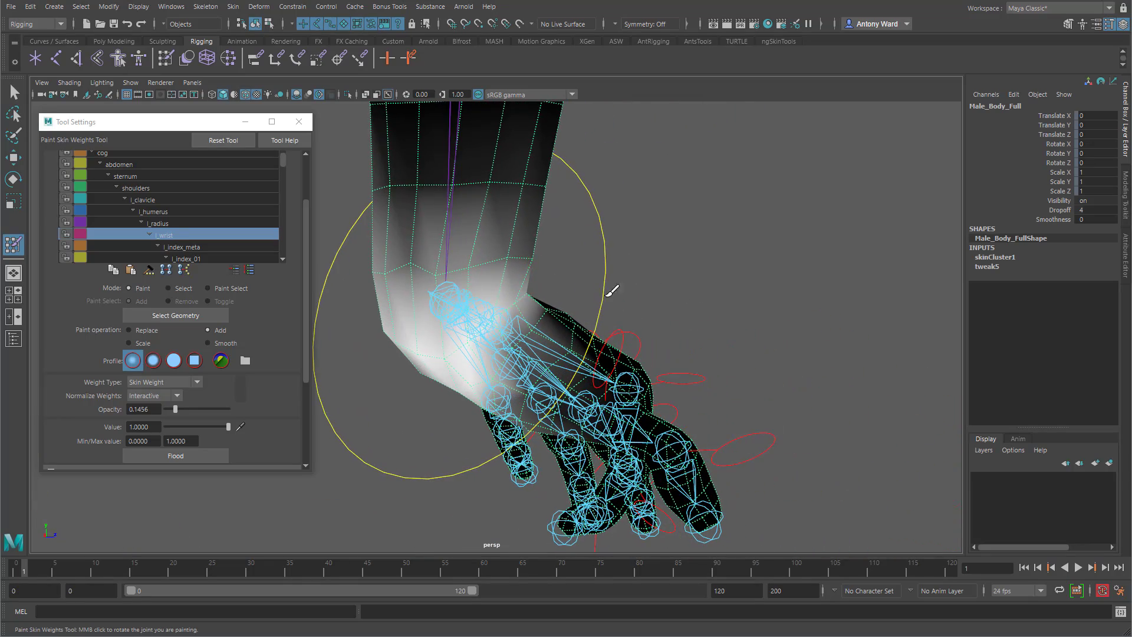
mouse_move(416, 269)
mouse_down()
mouse_move(413, 282)
mouse_move(434, 293)
mouse_move(421, 304)
mouse_up()
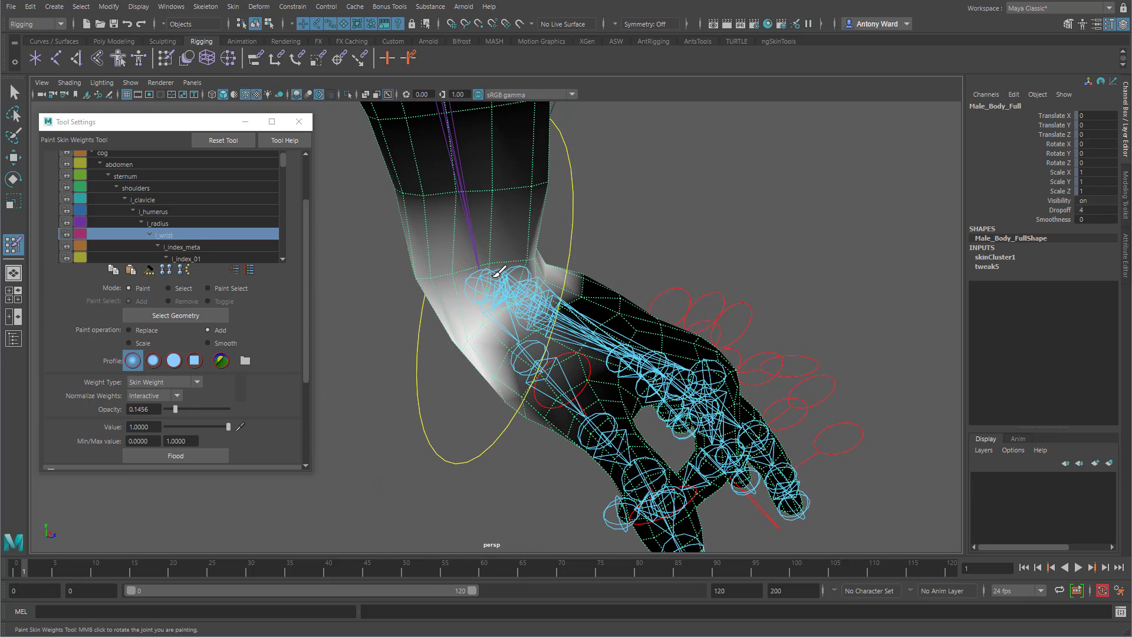
- Smooth the l_wrist weights all around the wrist and lower forearm at opacity 1
click(208, 342)
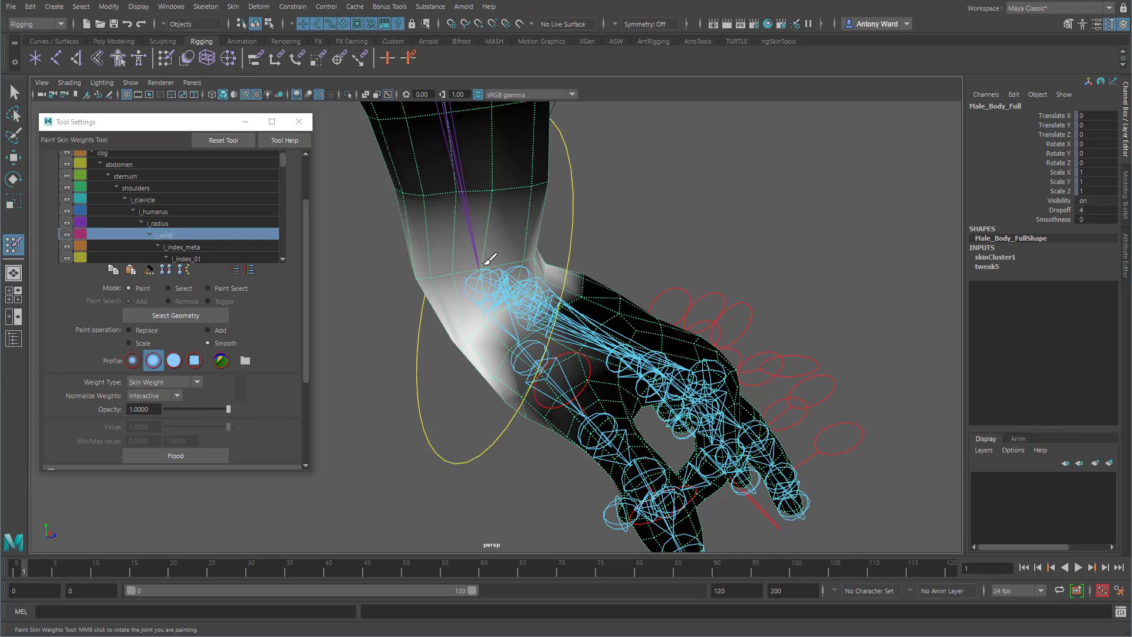
mouse_move(437, 265)
alt+mouse_down()
mouse_move(406, 260)
mouse_move(539, 300)
alt+mouse_up()
click(458, 272)
alt+drag(460, 286, 533, 277)
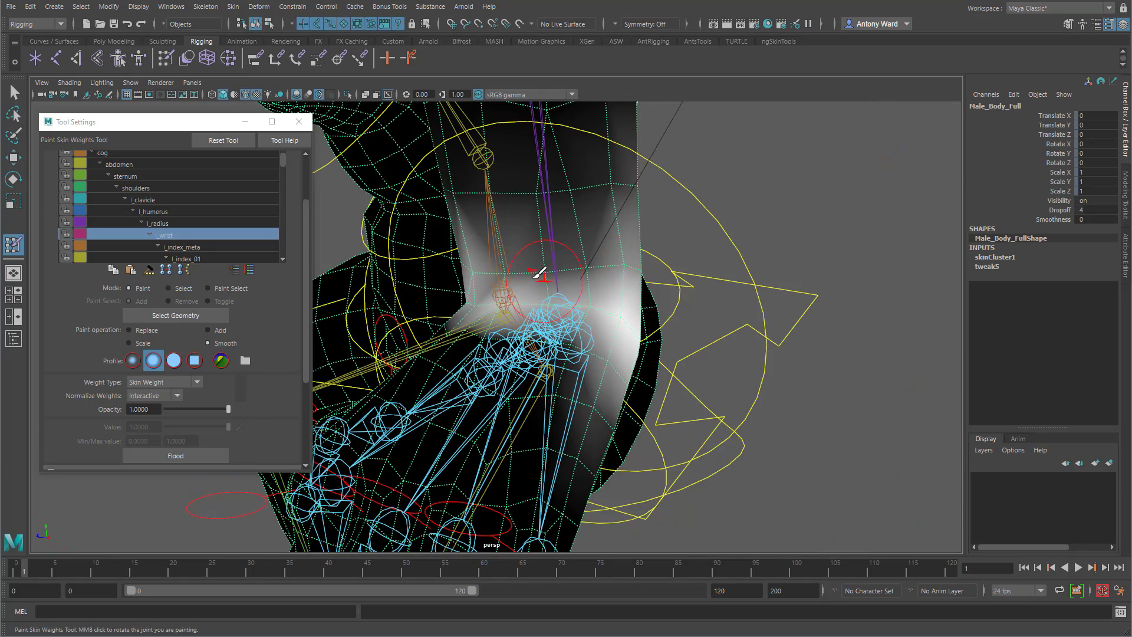
click(521, 266)
click(559, 262)
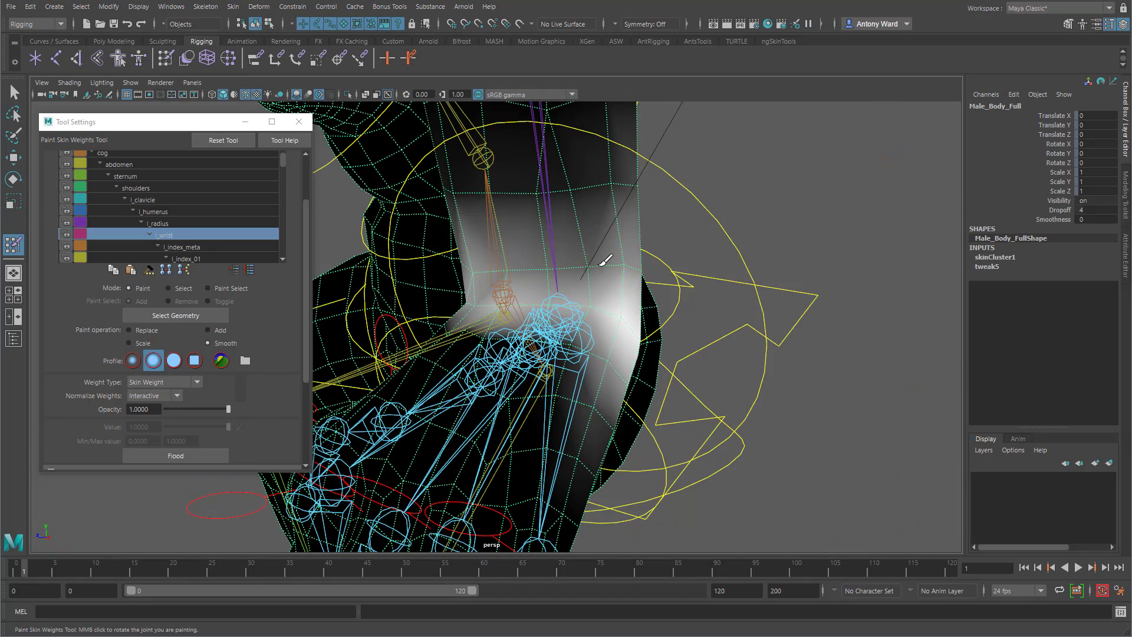
alt+drag(614, 262, 630, 309)
click(497, 260)
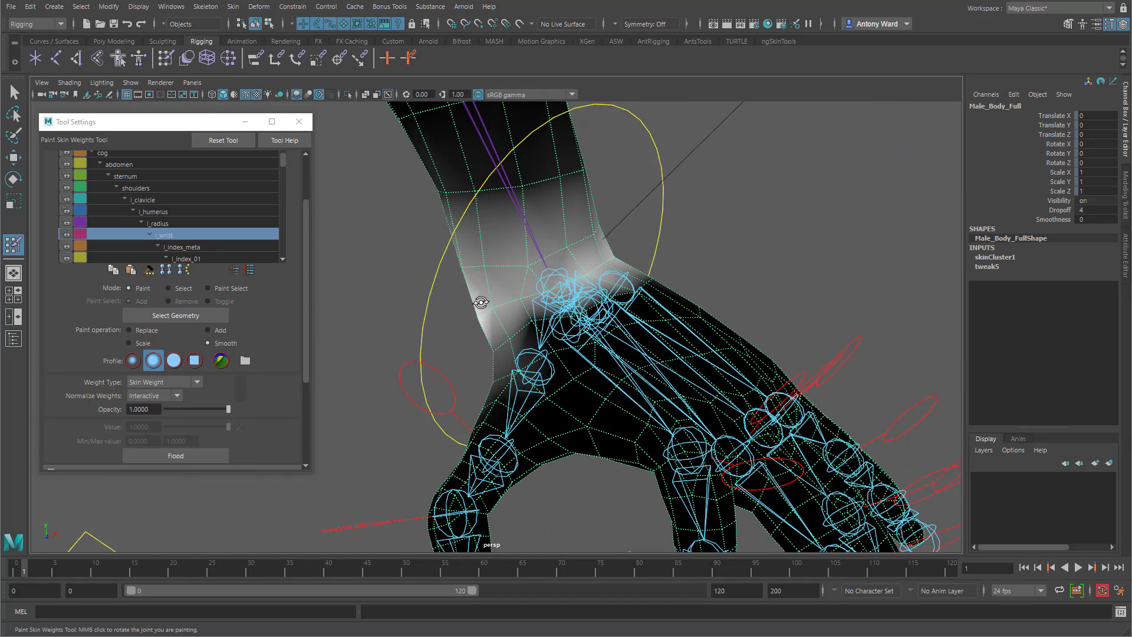
alt+drag(480, 301, 543, 304)
mouse_move(619, 312)
alt+mouse_down()
mouse_move(676, 334)
mouse_move(641, 353)
mouse_move(621, 396)
alt+mouse_up()
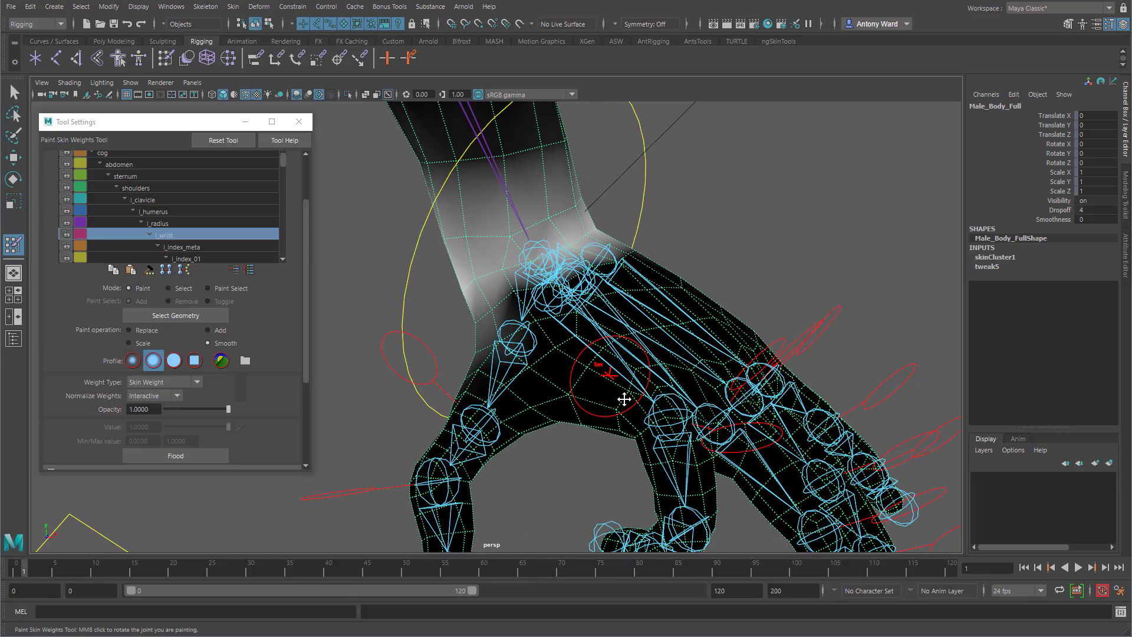
- Pick the l_index_meta influence and smooth its weights across the back of the hand, the palm and the index knuckle
right_drag(581, 336, 585, 267)
alt+drag(577, 437, 539, 305)
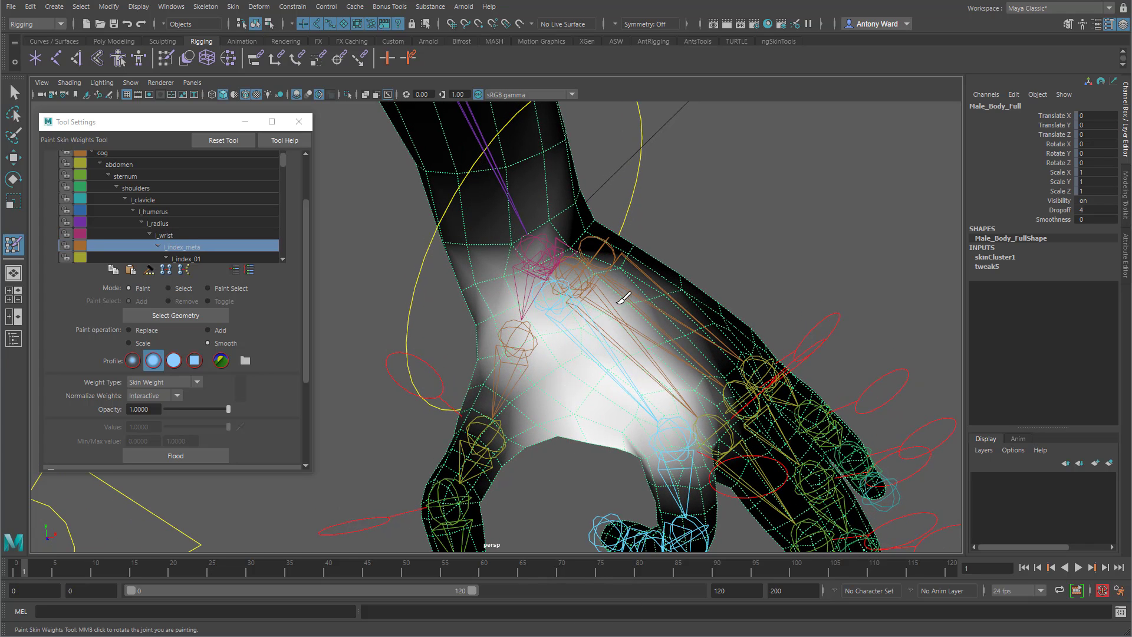
alt+drag(679, 369, 584, 332)
alt+middle_drag(586, 332, 595, 439)
alt+right_drag(594, 439, 630, 366)
alt+drag(628, 356, 552, 382)
alt+middle_drag(552, 382, 571, 335)
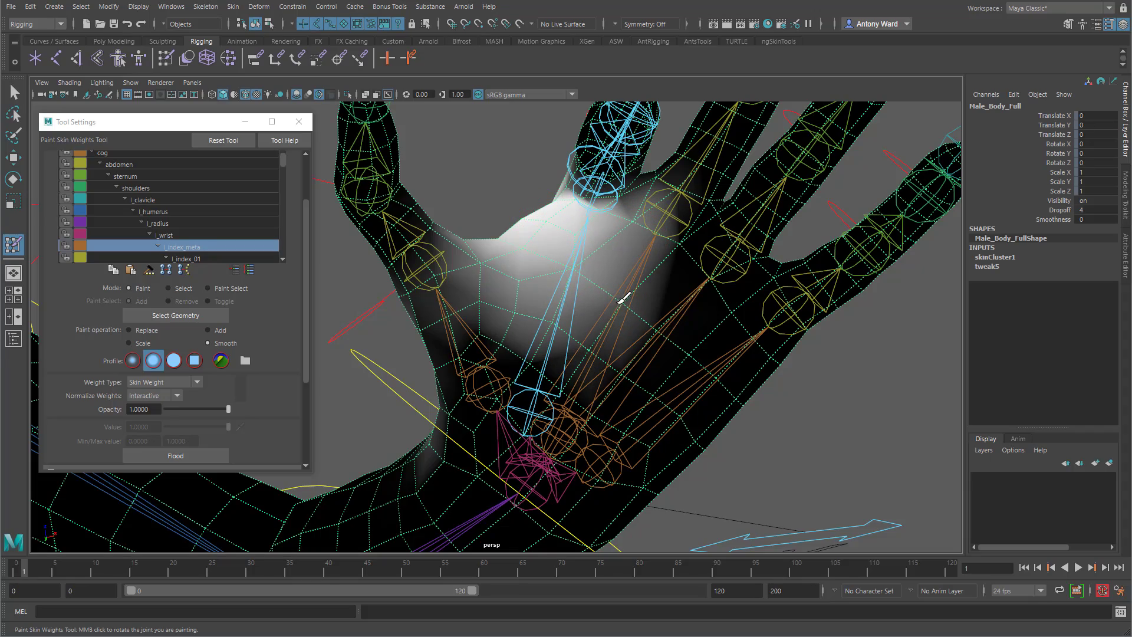
alt+drag(498, 265, 514, 352)
alt+right_drag(514, 352, 675, 328)
alt+drag(674, 328, 439, 326)
alt+right_drag(440, 326, 509, 349)
mouse_move(509, 348)
alt+mouse_down()
mouse_move(554, 377)
mouse_move(521, 398)
alt+mouse_up()
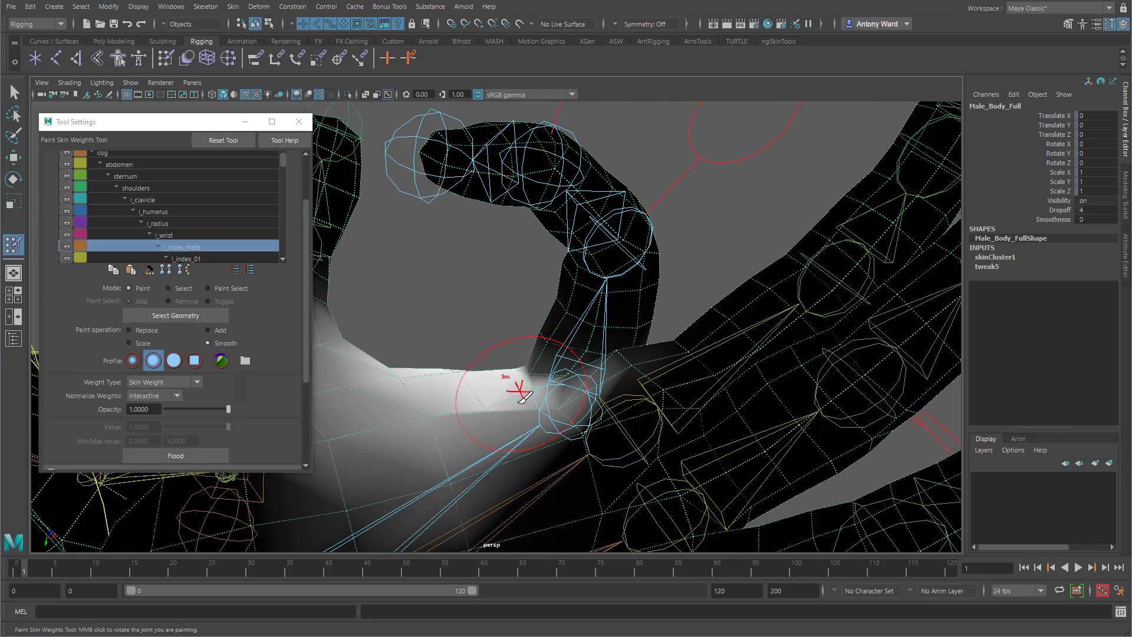
- Pick the l_index_01 influence and clear its weights from the base of the middle finger with Replace at value 0
right_click(586, 374)
click(583, 348)
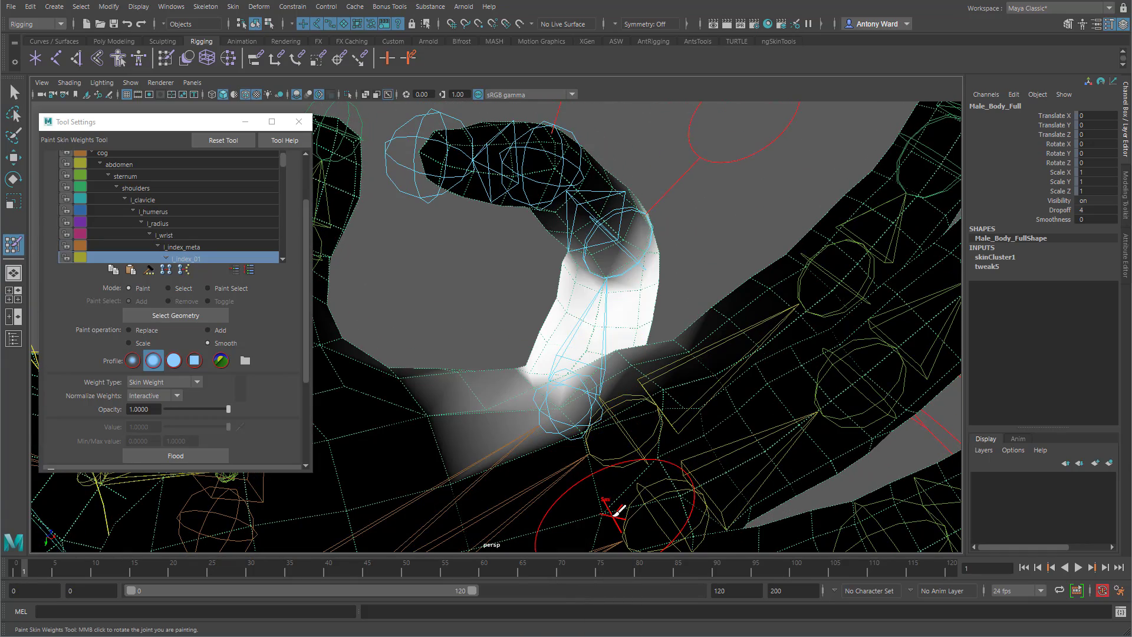
alt+drag(582, 472, 607, 469)
alt+right_drag(606, 470, 676, 452)
alt+middle_drag(676, 452, 607, 426)
alt+drag(682, 437, 672, 450)
click(158, 331)
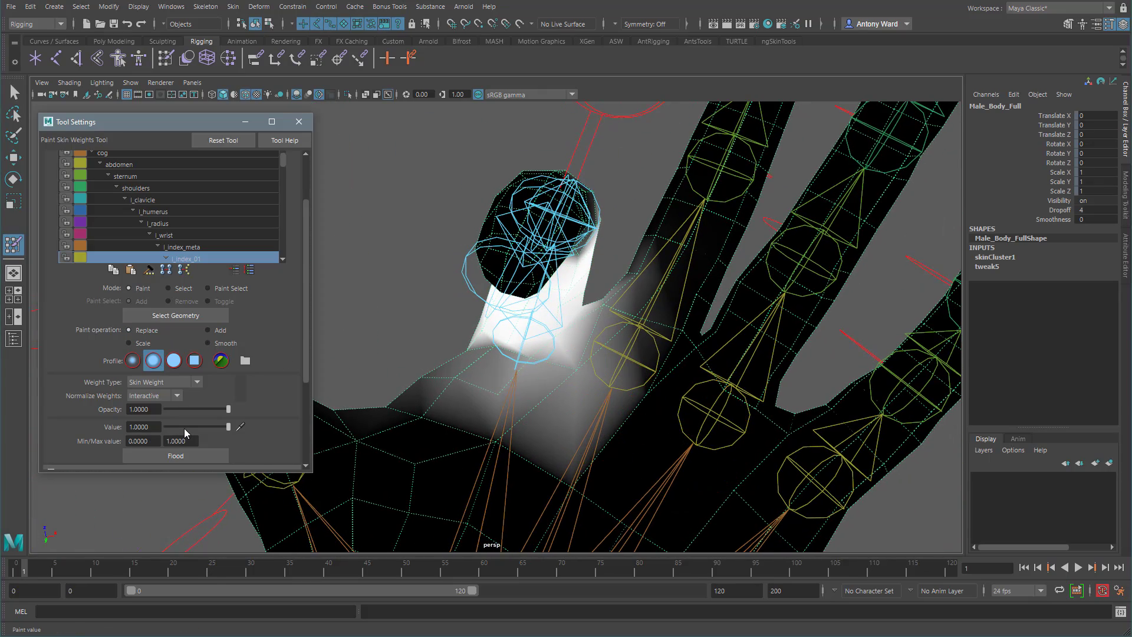
drag(184, 428, 230, 409)
mouse_move(652, 286)
mouse_down()
mouse_move(649, 266)
mouse_move(665, 287)
mouse_up()
alt+drag(463, 311, 483, 261)
mouse_move(379, 220)
mouse_down()
mouse_move(374, 263)
mouse_move(370, 218)
mouse_move(495, 348)
mouse_move(672, 372)
mouse_move(676, 351)
mouse_move(603, 416)
mouse_move(566, 427)
mouse_move(524, 418)
mouse_move(518, 318)
mouse_up()
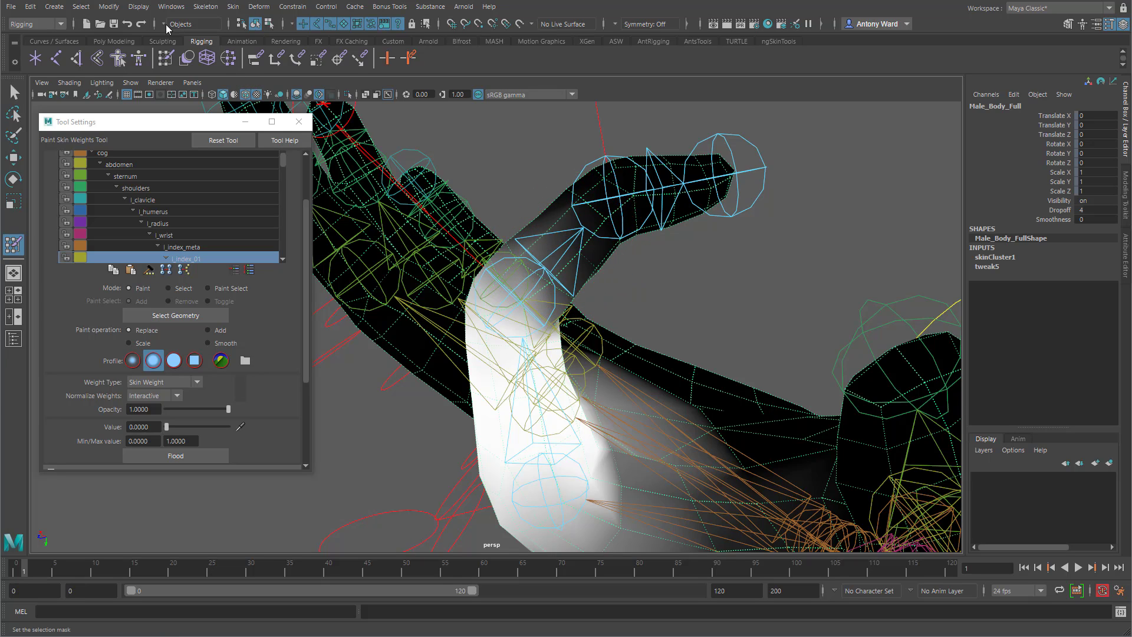
- Set the joint display size to 1 so the finger joints are drawn smaller
click(139, 6)
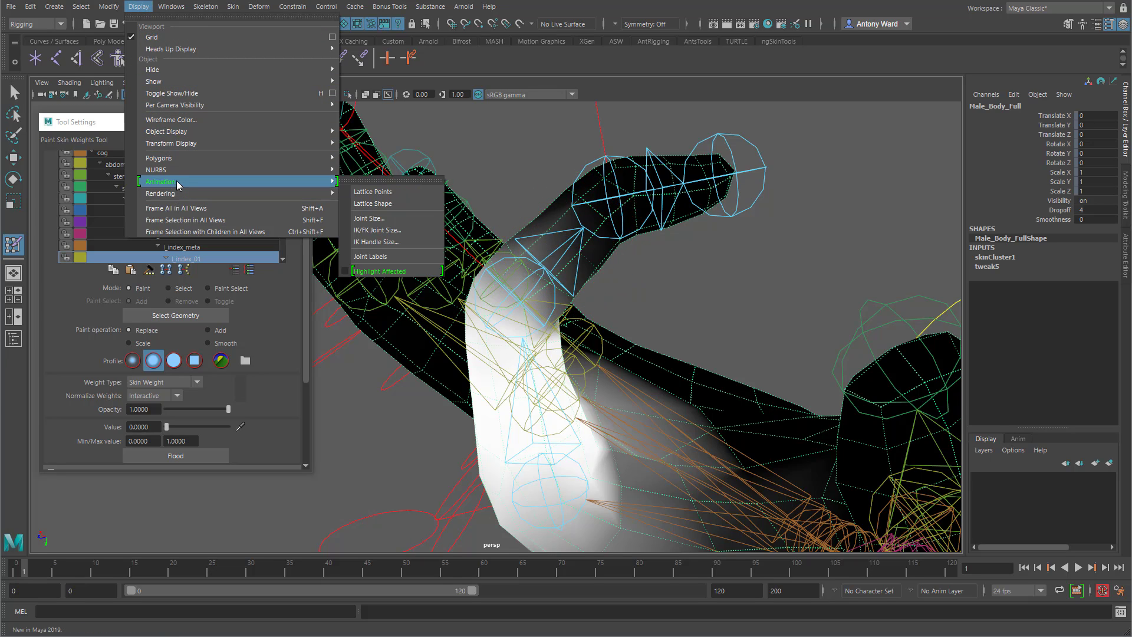
mouse_move(172, 69)
mouse_move(173, 181)
click(376, 218)
drag(315, 205, 269, 208)
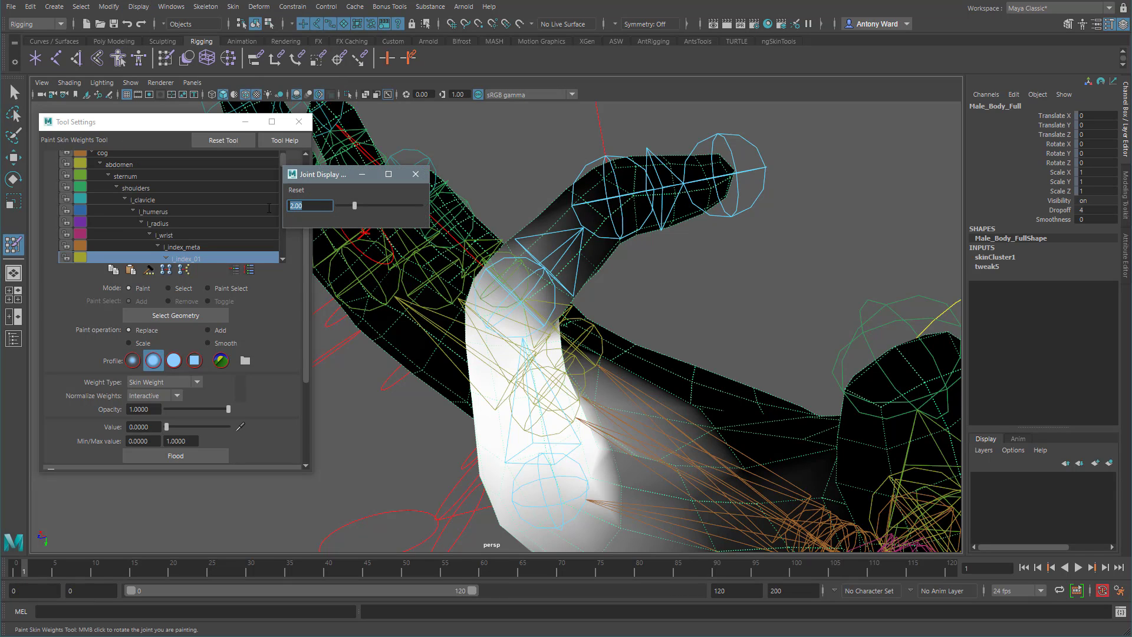
text(1)
key(Return)
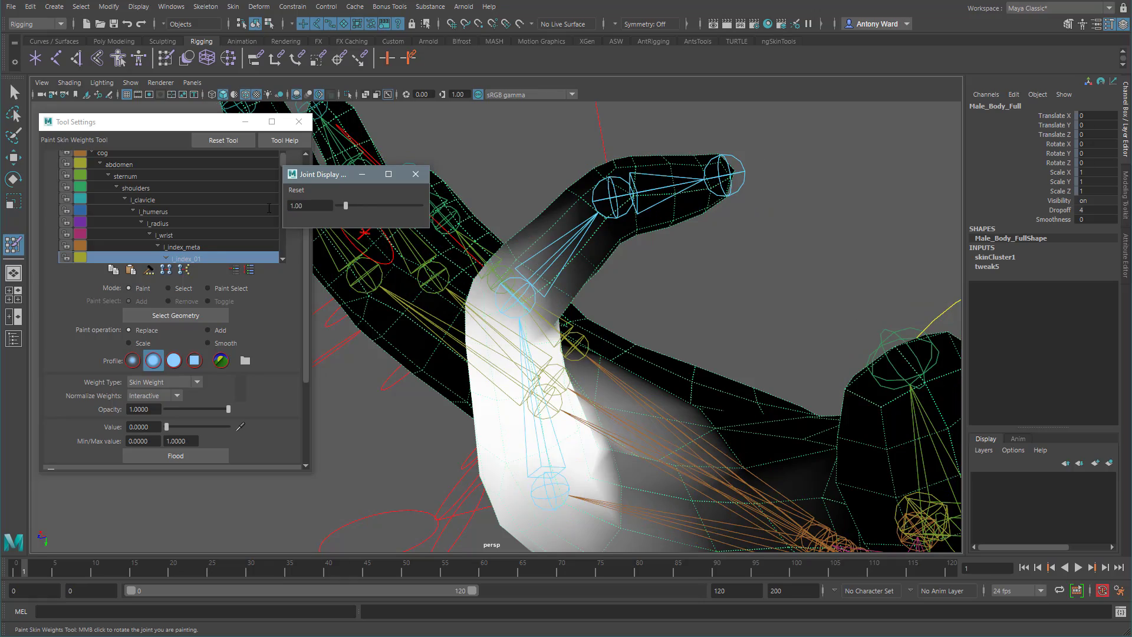
click(422, 178)
- Clear stray l_index_01 weights beyond the index finger's middle joint and inside its bend with Replace at value 0
alt+drag(553, 296, 591, 295)
mouse_move(571, 338)
alt+mouse_down()
mouse_move(580, 328)
mouse_move(570, 313)
alt+mouse_up()
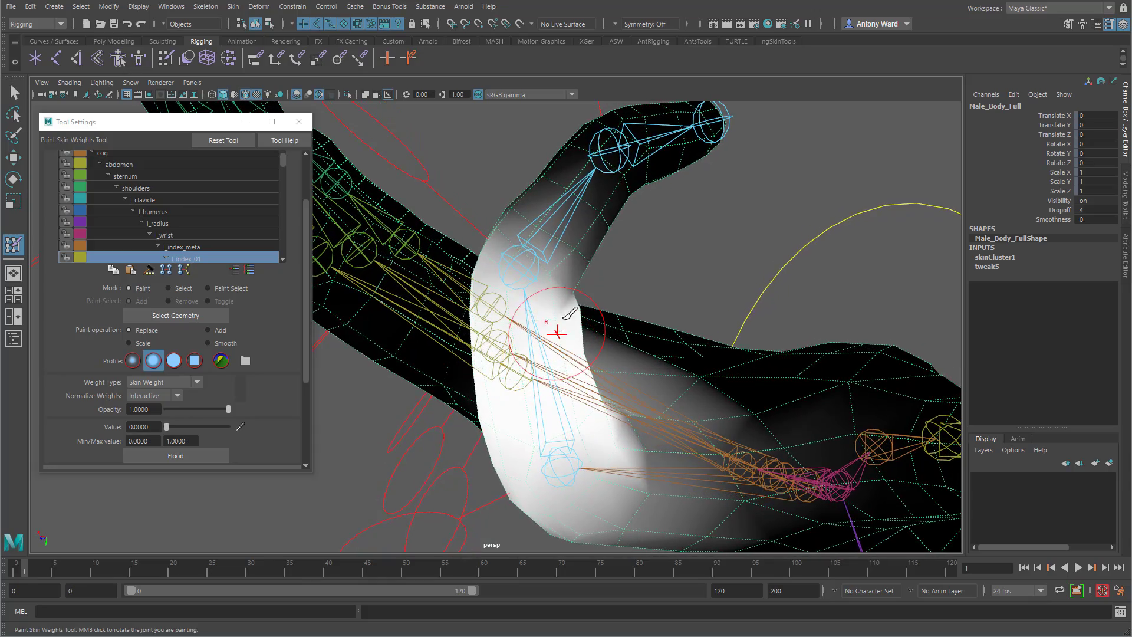
mouse_move(588, 228)
mouse_down()
mouse_move(533, 190)
mouse_move(610, 242)
mouse_up()
mouse_move(504, 201)
alt+mouse_down()
mouse_move(632, 183)
mouse_move(741, 197)
mouse_move(502, 187)
alt+mouse_up()
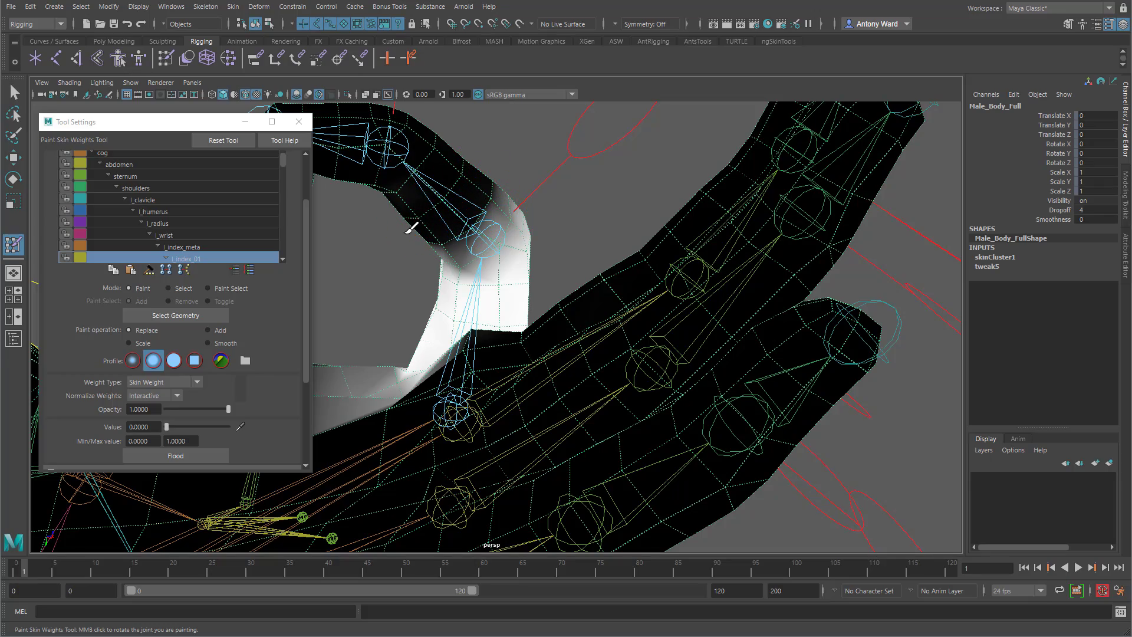
alt+drag(412, 217, 670, 210)
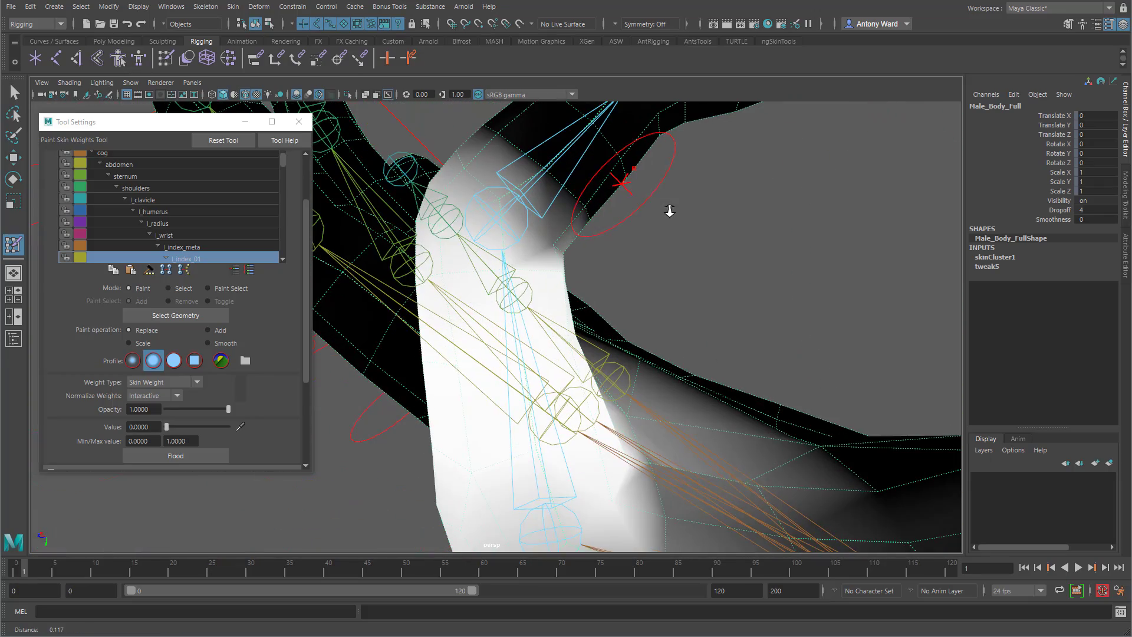
alt+right_drag(670, 211, 661, 209)
mouse_move(660, 210)
alt+mouse_down()
mouse_move(576, 223)
mouse_move(599, 209)
mouse_move(607, 222)
alt+mouse_up()
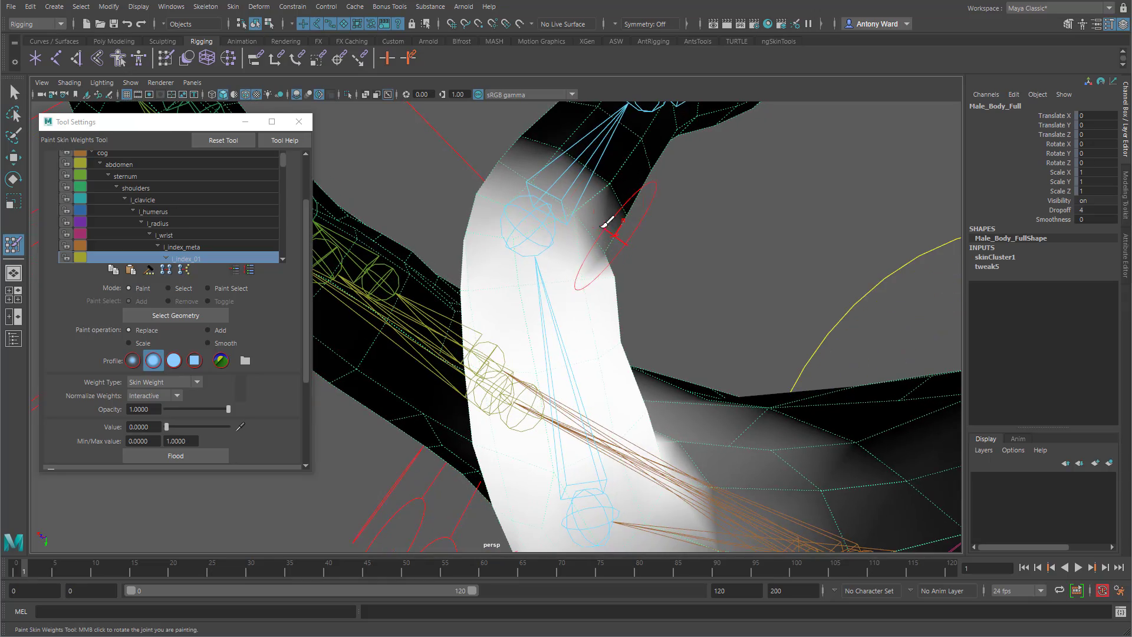
mouse_move(606, 222)
middle_down()
mouse_move(725, 232)
mouse_move(599, 228)
middle_up()
alt+drag(599, 228, 588, 229)
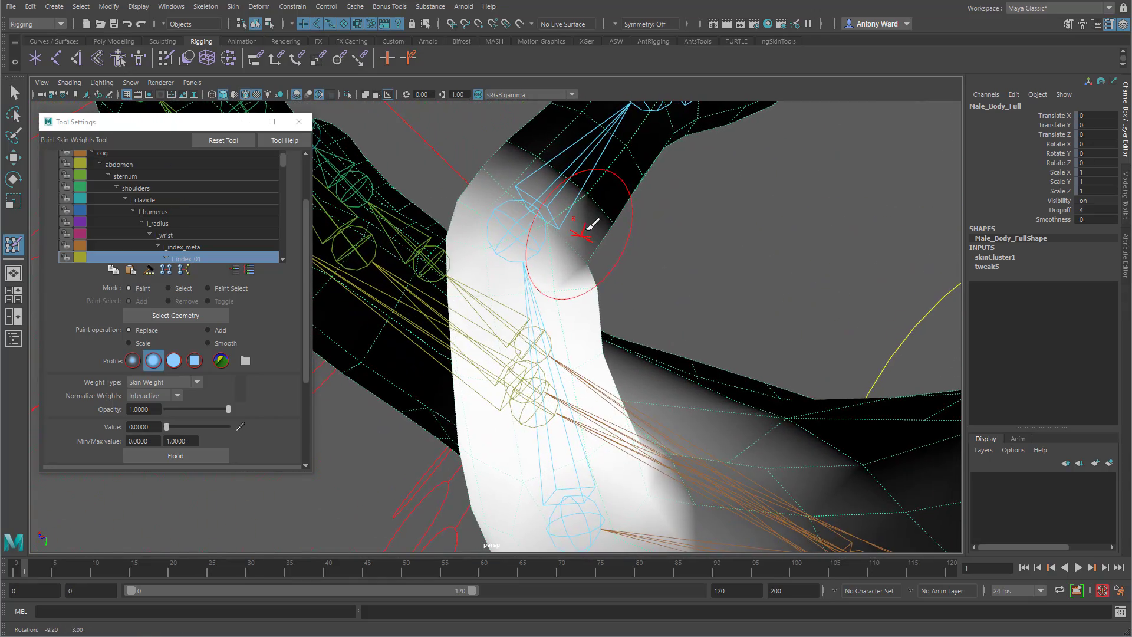
scroll(185, 218, down, 2)
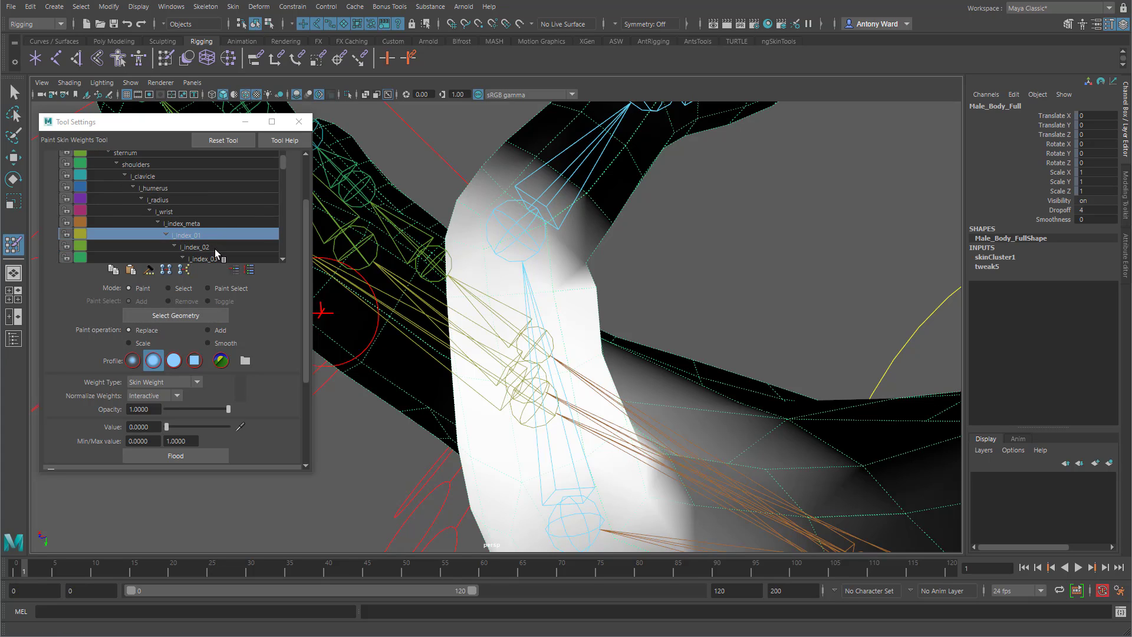
- Pick the l_index_02 influence and clear its stray weights below the index finger's middle joint with Replace at value 0
click(215, 247)
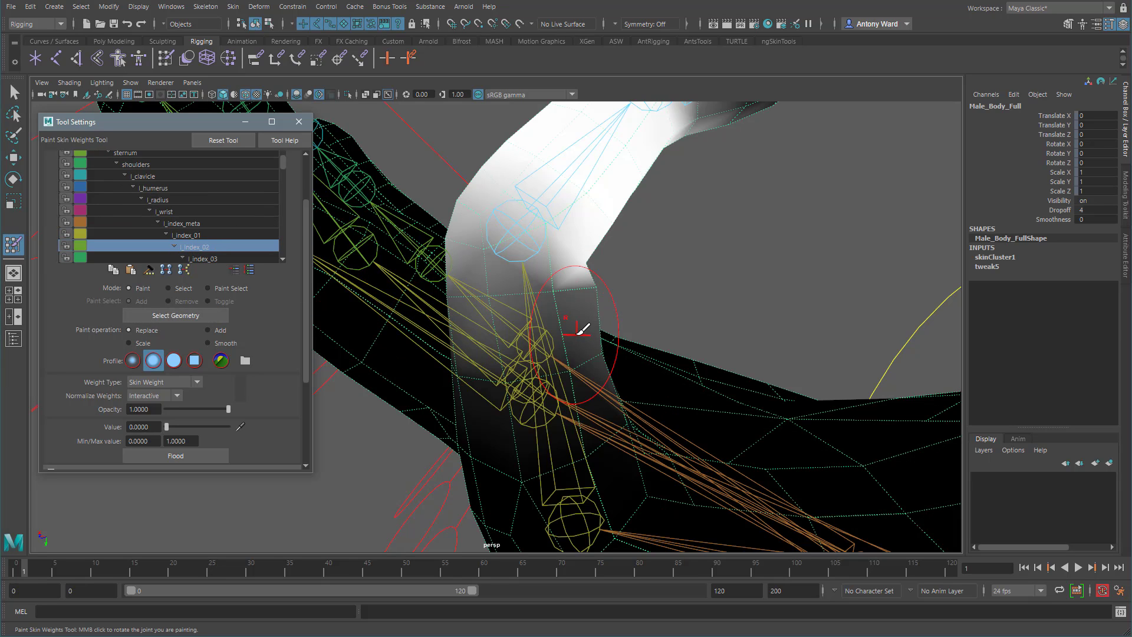
mouse_move(580, 329)
mouse_down()
mouse_move(561, 335)
mouse_move(649, 366)
mouse_move(612, 334)
mouse_up()
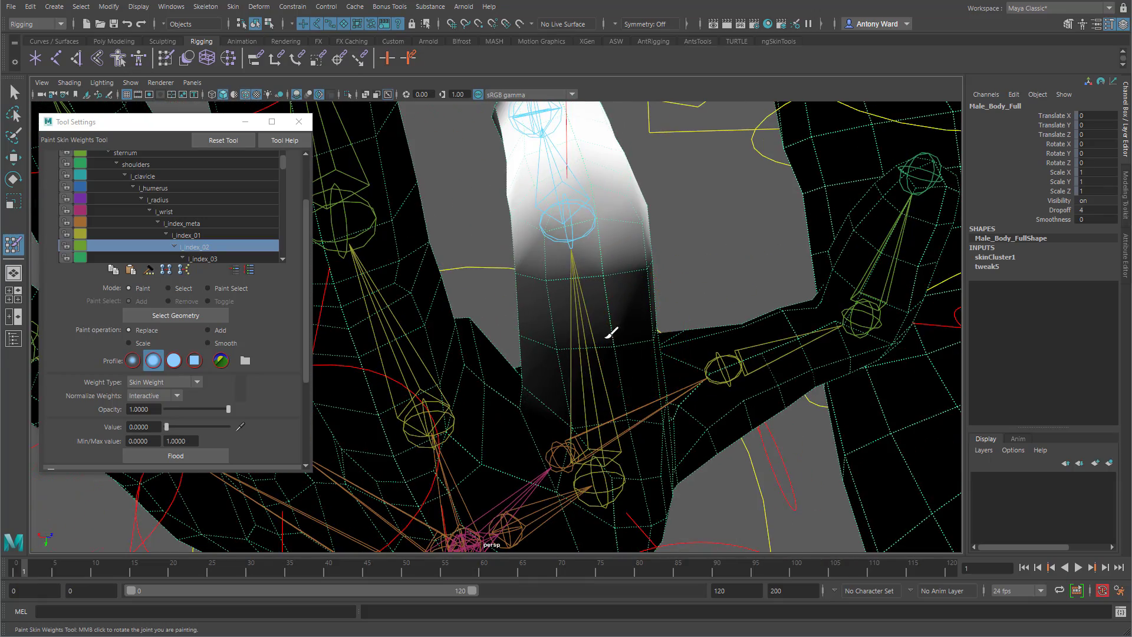
mouse_move(657, 303)
alt+mouse_down()
mouse_move(649, 323)
mouse_move(715, 330)
alt+mouse_up()
mouse_move(437, 318)
mouse_down()
mouse_move(398, 318)
mouse_move(391, 295)
mouse_move(459, 311)
mouse_up()
mouse_move(375, 307)
alt+mouse_down()
mouse_move(566, 324)
mouse_move(465, 332)
mouse_move(490, 329)
alt+mouse_up()
alt+right_drag(490, 328, 480, 323)
alt+middle_drag(480, 323, 477, 330)
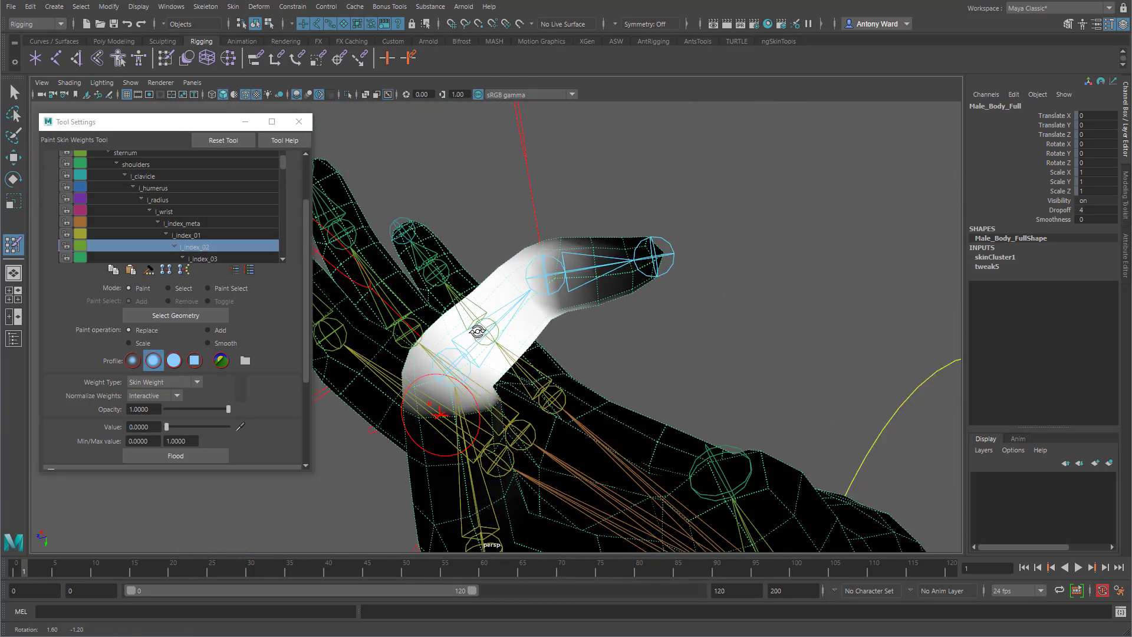
alt+right_drag(478, 331, 508, 326)
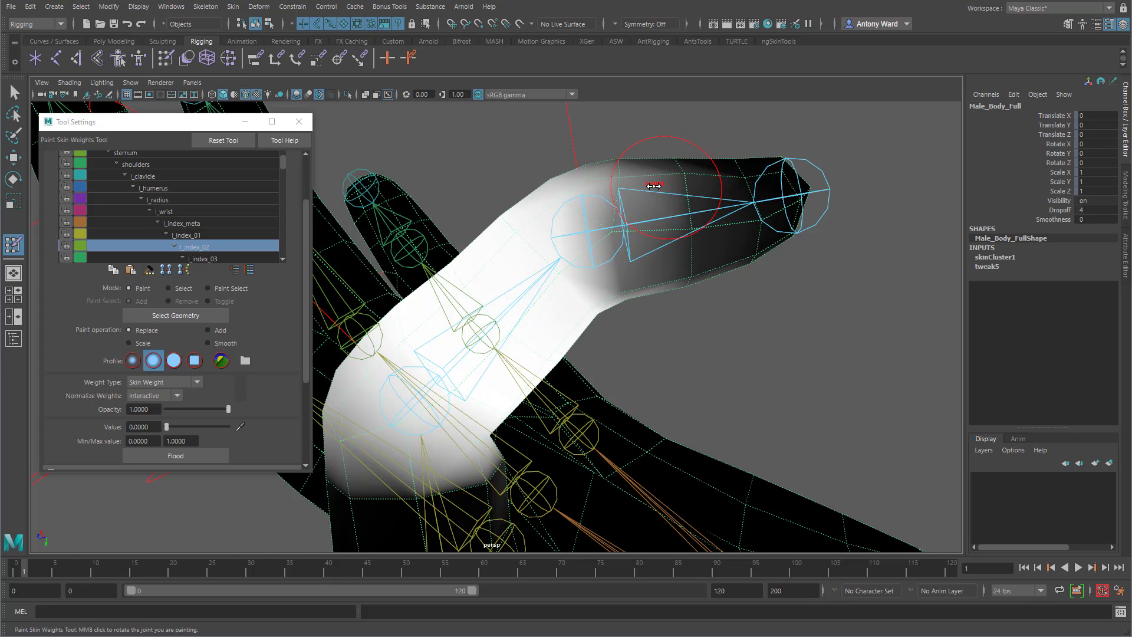
- Clear the l_index_02 weights from the index fingertip beyond the last joint with Replace at value 0
mouse_move(648, 158)
mouse_down()
mouse_move(677, 177)
mouse_move(651, 222)
mouse_move(679, 274)
mouse_move(655, 290)
mouse_move(653, 218)
mouse_up()
mouse_move(651, 264)
alt+mouse_down()
mouse_move(432, 255)
mouse_move(601, 268)
mouse_move(611, 135)
alt+mouse_up()
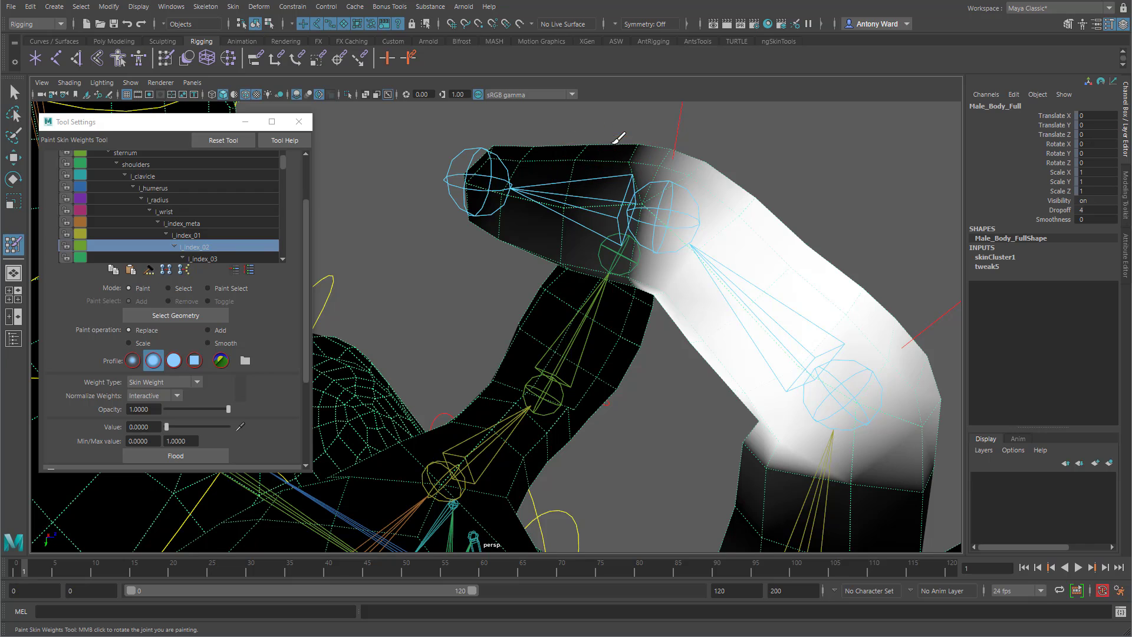
mouse_move(595, 214)
alt+mouse_down()
mouse_move(551, 246)
mouse_move(607, 273)
alt+mouse_up()
drag(533, 239, 479, 211)
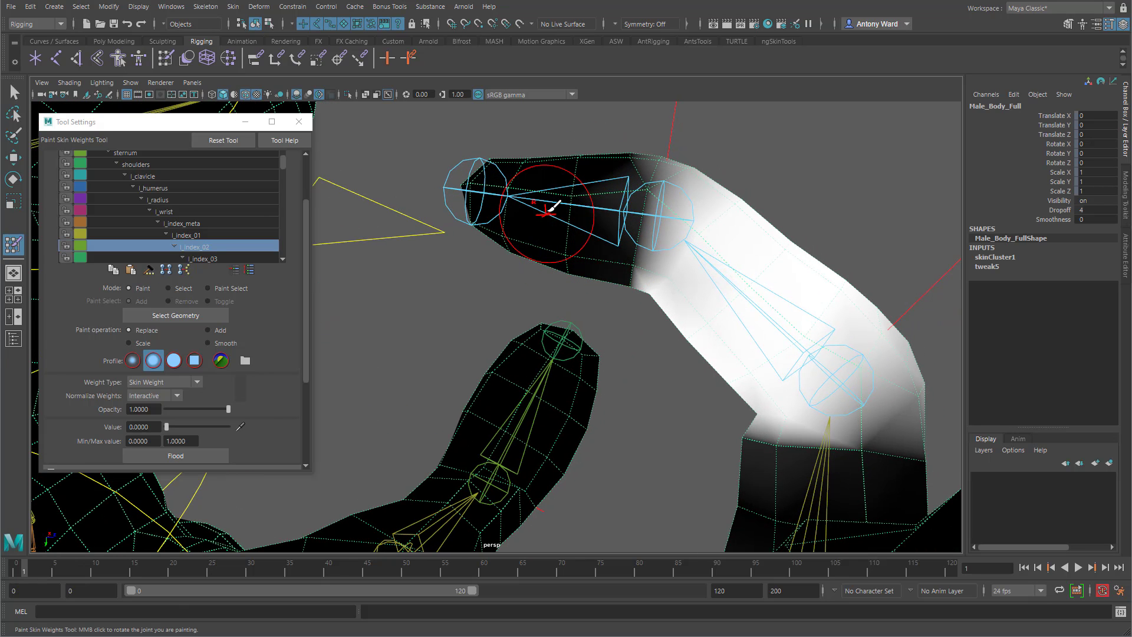
alt+drag(547, 209, 545, 232)
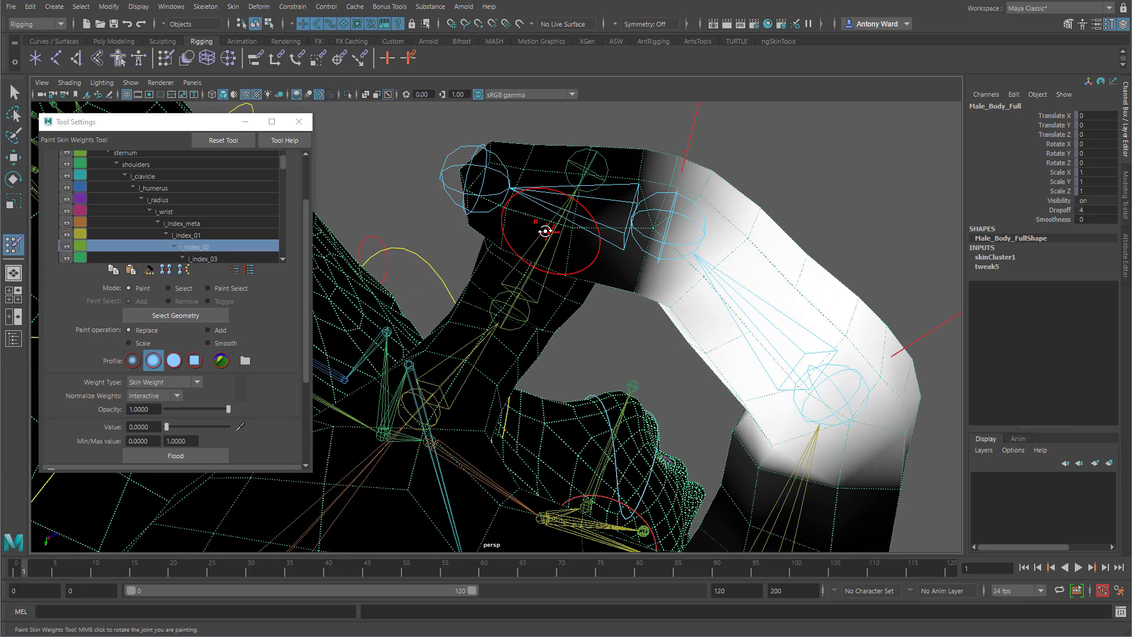
- Pick the l_index_03 influence and clear its weights from the index finger's middle segment with Replace at value 0
click(229, 258)
mouse_move(786, 318)
alt+mouse_down()
mouse_move(619, 329)
mouse_move(705, 215)
mouse_move(623, 260)
mouse_move(690, 302)
mouse_move(562, 309)
mouse_move(708, 206)
mouse_move(599, 275)
alt+mouse_up()
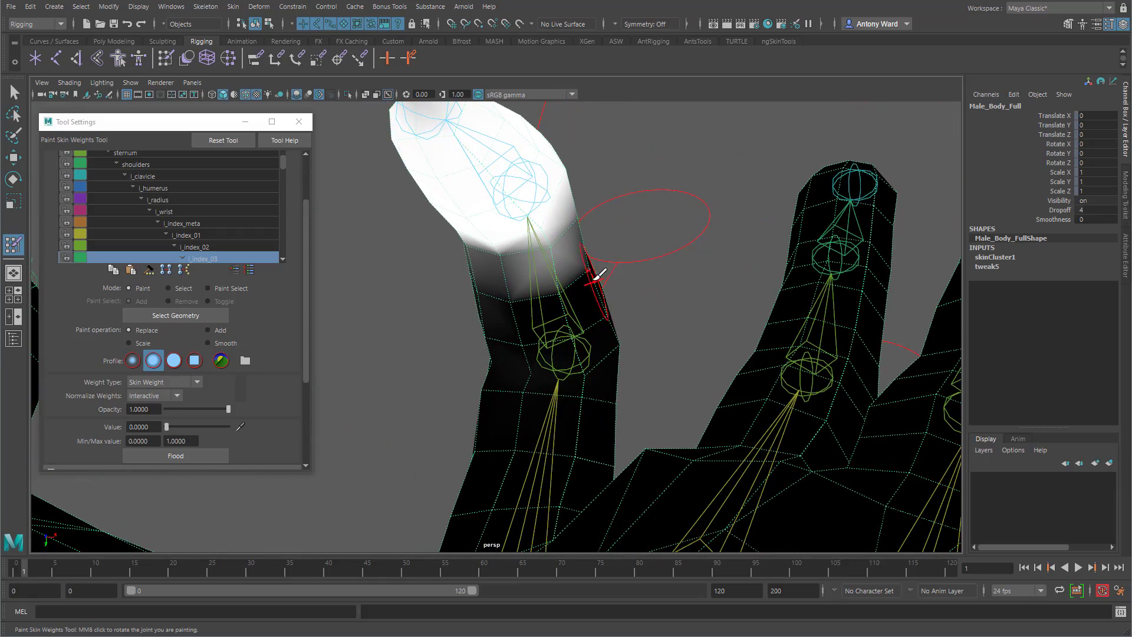
alt+drag(470, 309, 538, 320)
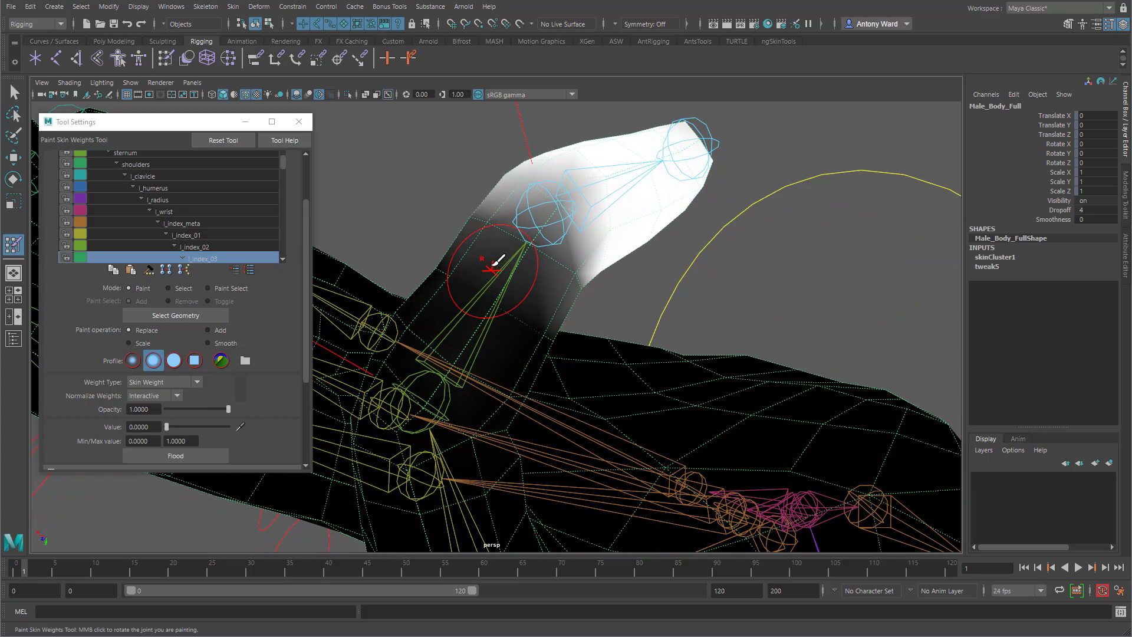
alt+drag(497, 260, 493, 273)
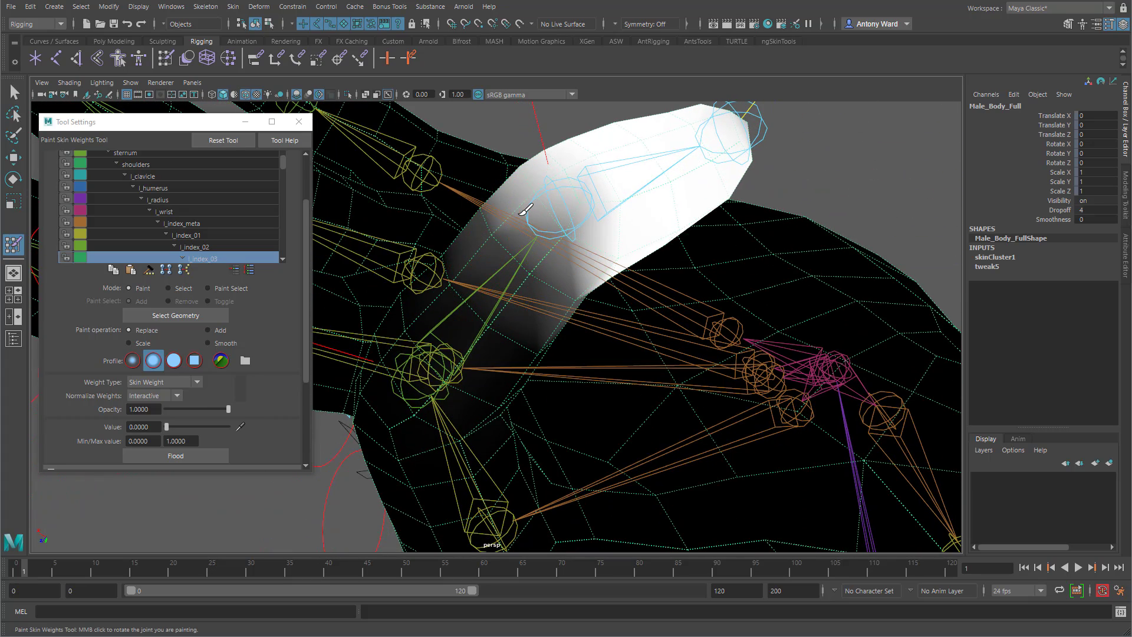
mouse_move(554, 247)
alt+mouse_down()
mouse_move(510, 242)
mouse_move(622, 232)
mouse_move(410, 276)
alt+mouse_up()
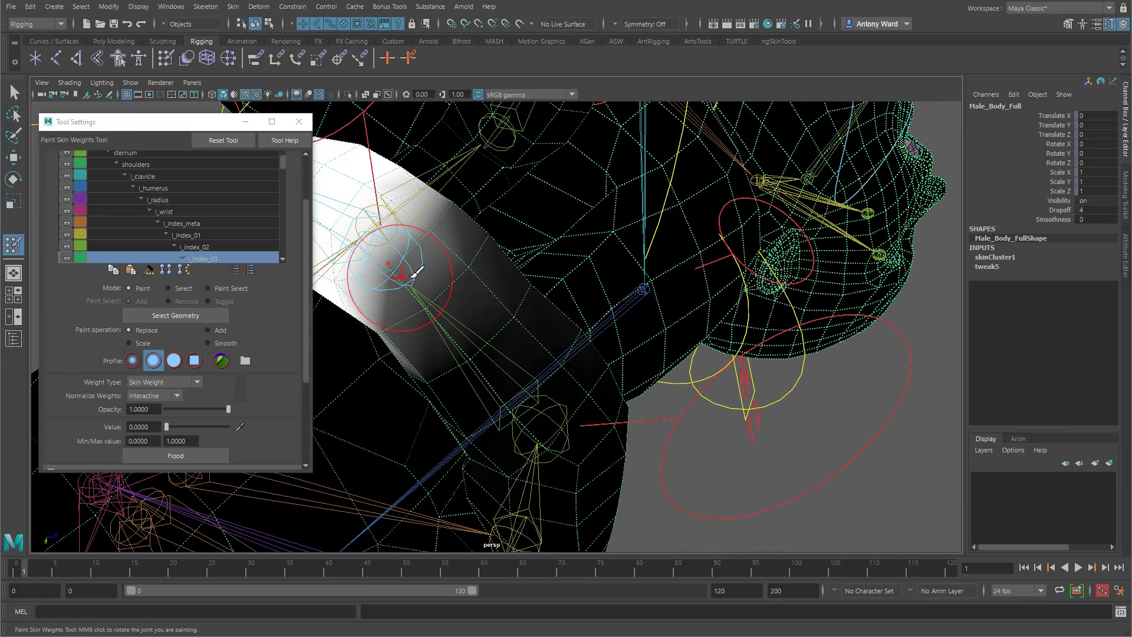
alt+drag(515, 314, 323, 289)
mouse_move(475, 234)
alt+mouse_down()
mouse_move(634, 260)
mouse_move(528, 272)
alt+mouse_up()
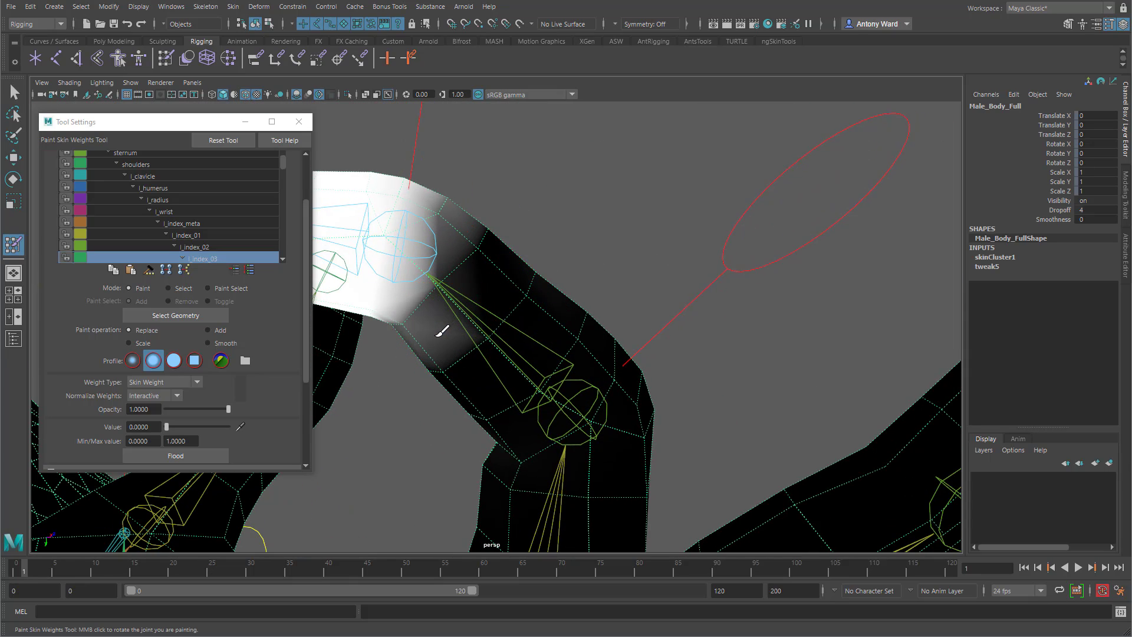
mouse_move(441, 332)
alt+mouse_down()
mouse_move(479, 324)
mouse_move(504, 292)
mouse_move(492, 305)
mouse_move(561, 319)
mouse_move(539, 285)
mouse_move(533, 321)
mouse_move(536, 295)
mouse_move(551, 291)
mouse_move(528, 311)
mouse_move(518, 303)
alt+mouse_up()
- Pick the l_index_02 influence and try trimming its weights around the index finger's last joint with Replace at value 0
right_click(518, 307)
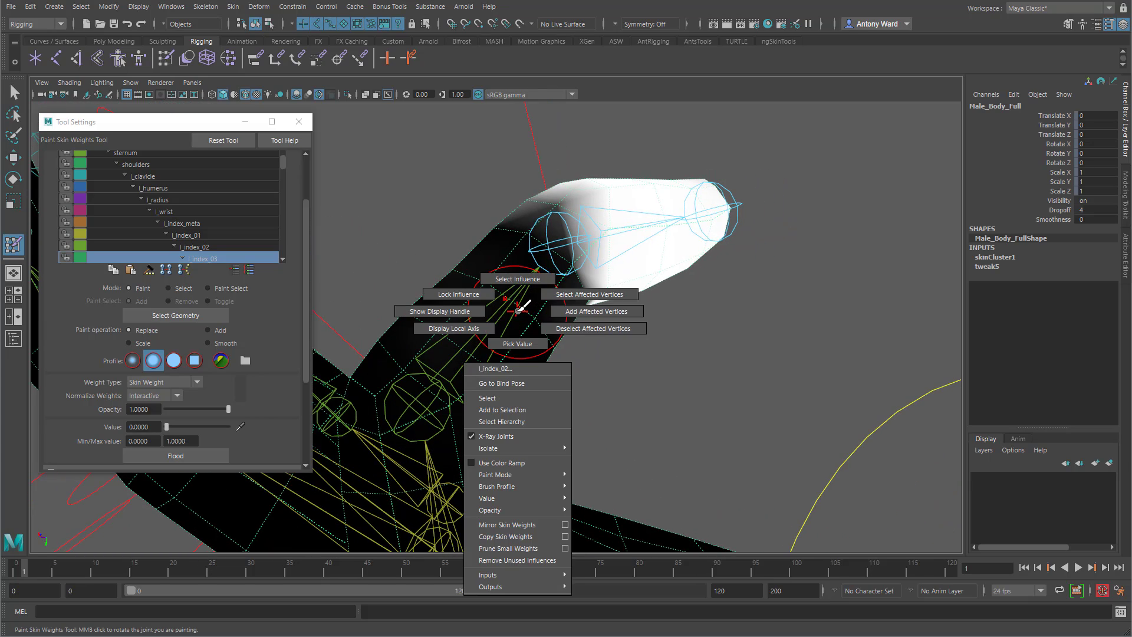
click(517, 278)
alt+drag(621, 305, 619, 319)
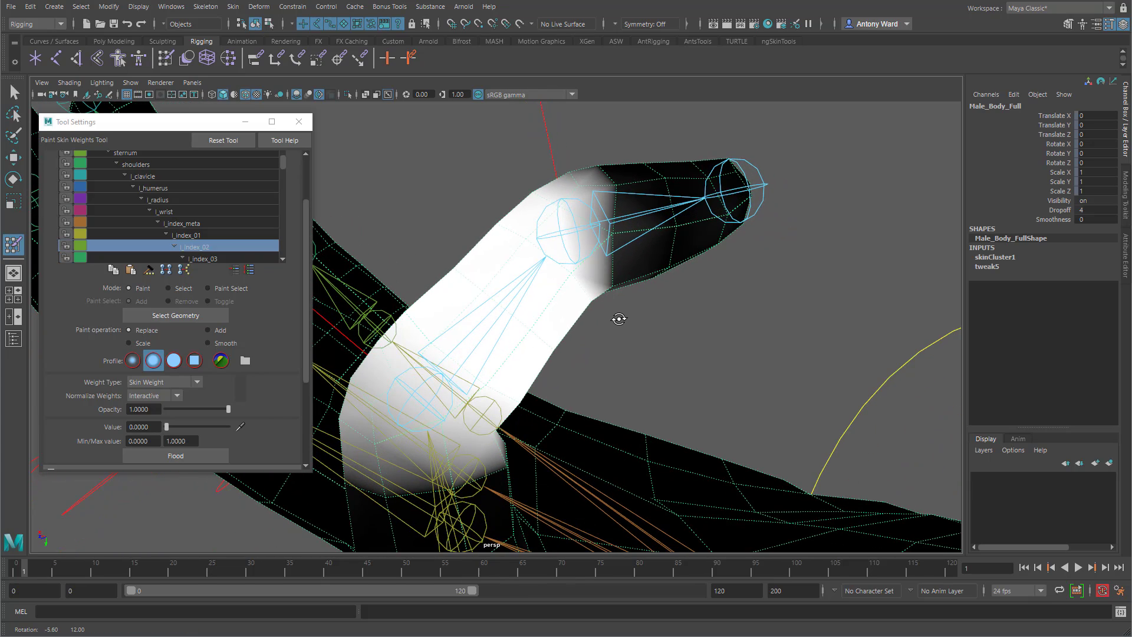
alt+drag(575, 235, 584, 194)
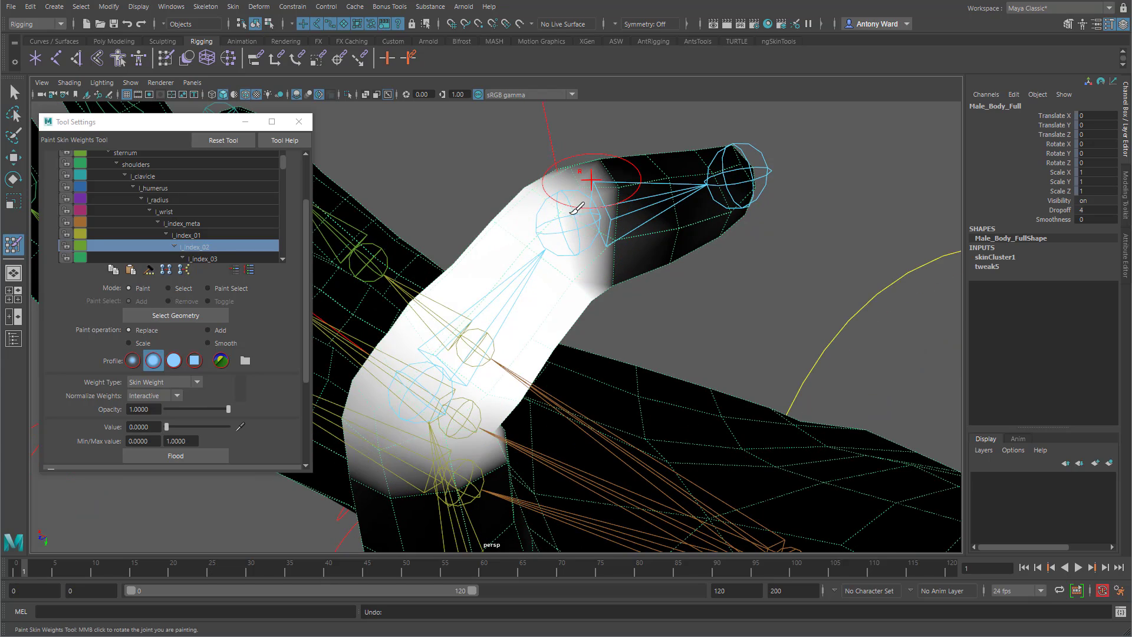
alt+drag(576, 207, 529, 240)
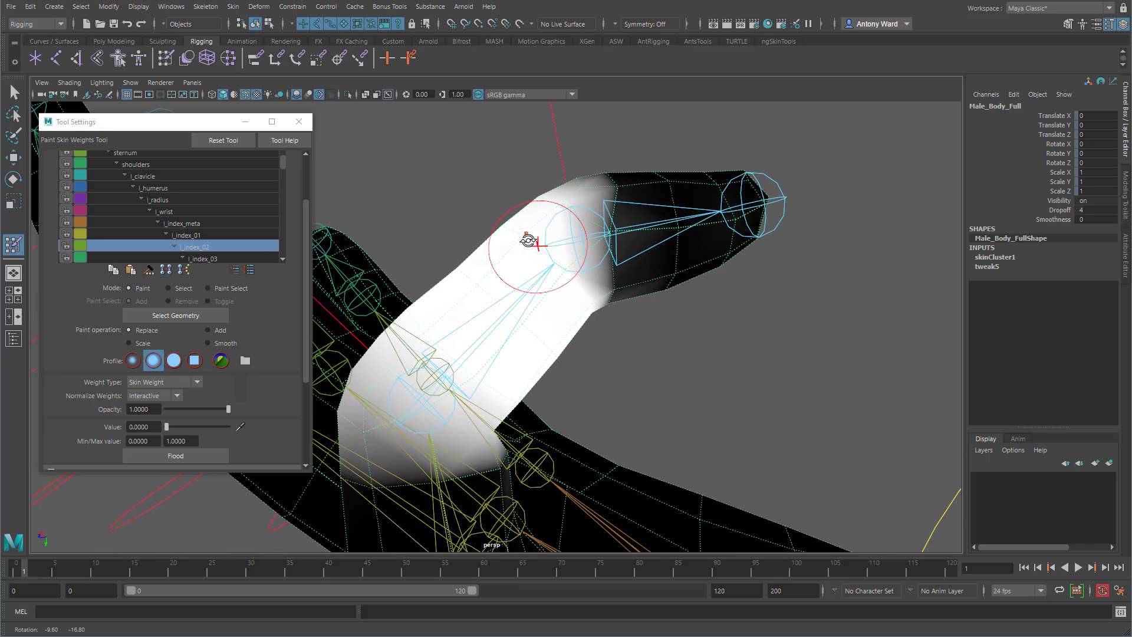
- Rotate l_index_03_ctrl to about -43 on Z to bend the index fingertip, and reselect the body mesh
key(e)
click(605, 257)
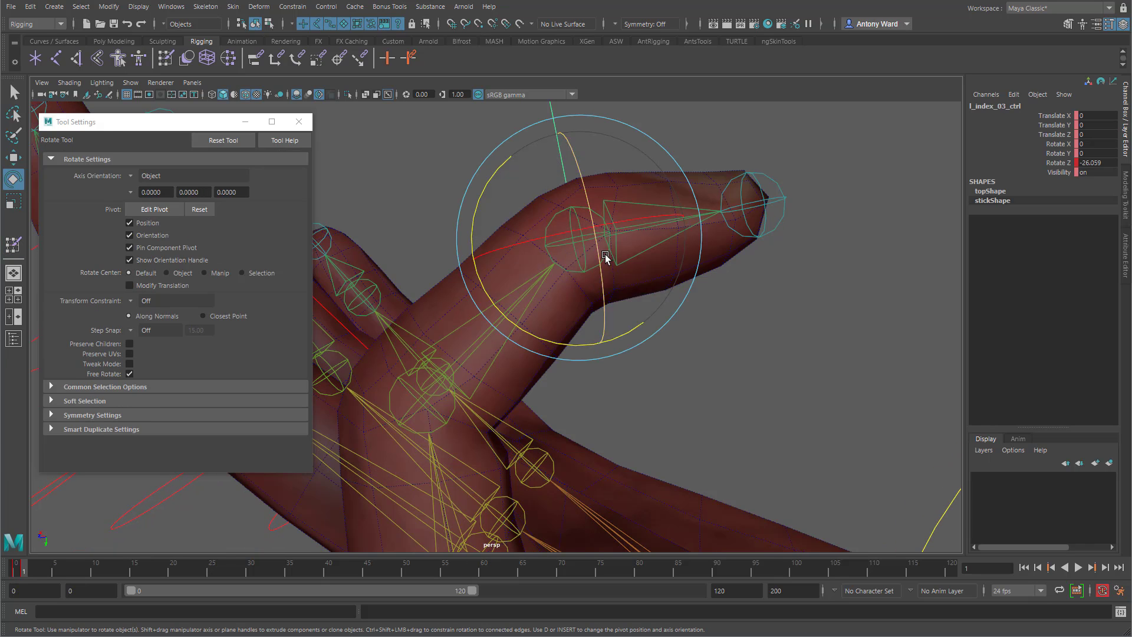
drag(541, 338, 510, 327)
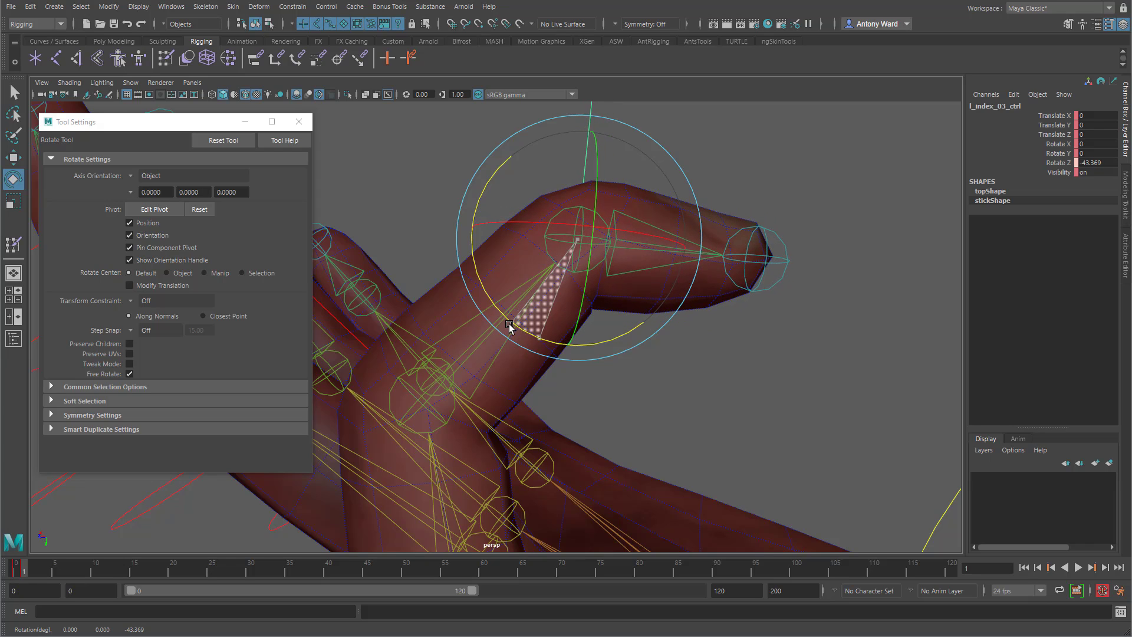
alt+drag(616, 358, 637, 366)
click(680, 366)
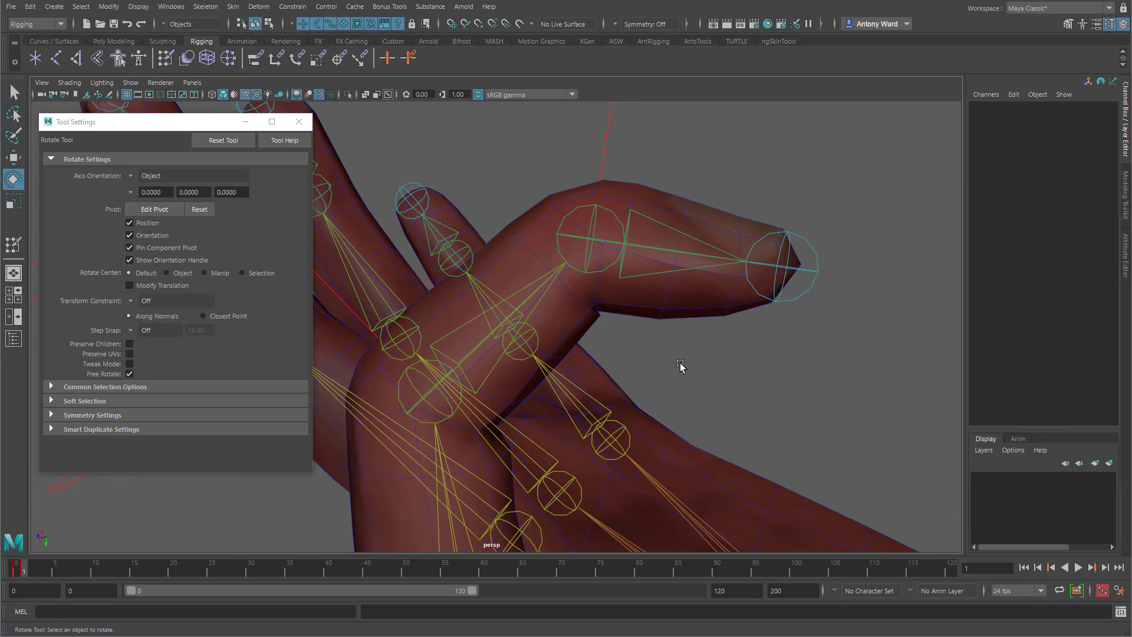
click(652, 314)
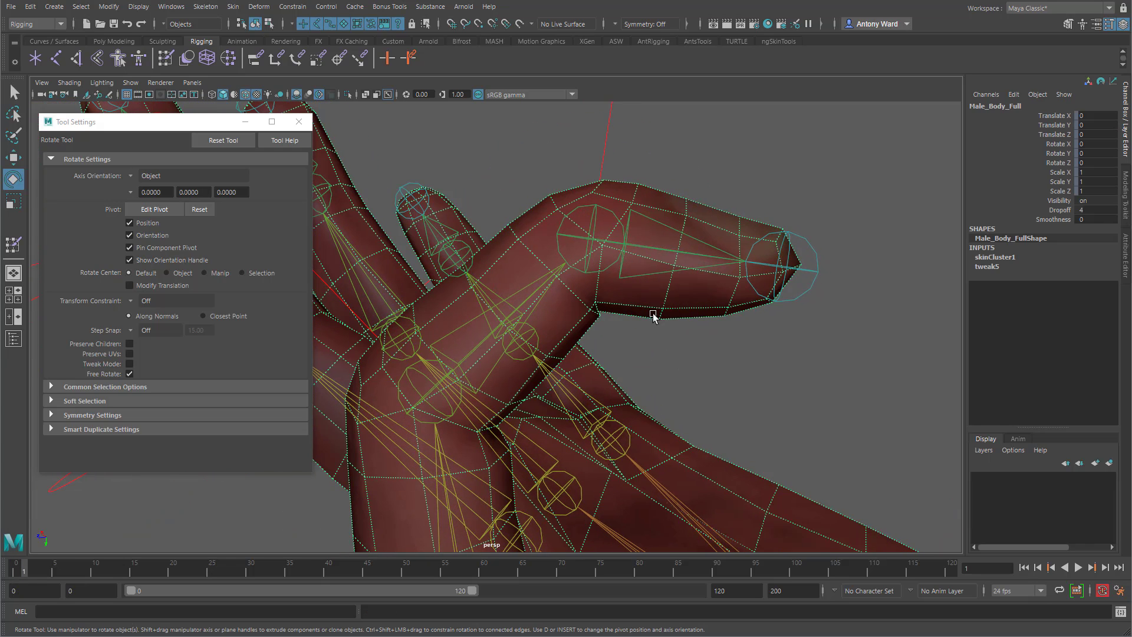
- Smooth the l_index_02 weights around the index finger's last joint with the Paint Skin Weights Tool
click(12, 243)
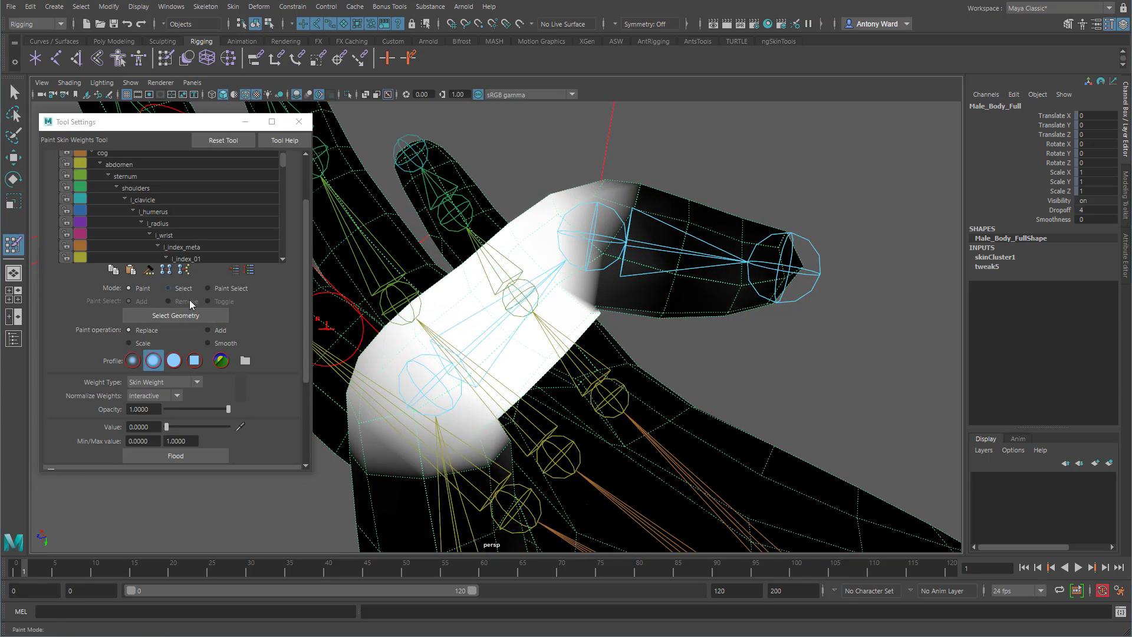
click(208, 343)
mouse_move(607, 224)
alt+mouse_down()
mouse_move(621, 232)
mouse_move(624, 263)
mouse_move(606, 303)
alt+mouse_up()
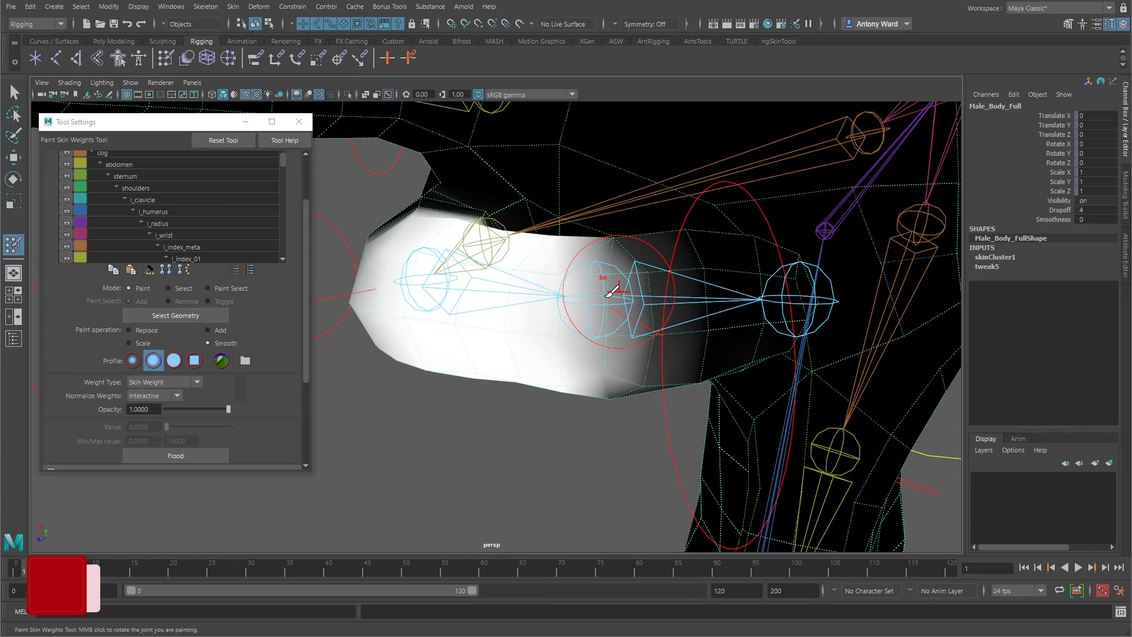
mouse_move(616, 277)
alt+mouse_down()
mouse_move(613, 267)
mouse_move(597, 304)
mouse_move(617, 379)
mouse_move(383, 353)
mouse_move(450, 323)
mouse_move(581, 329)
mouse_move(670, 354)
mouse_move(638, 317)
mouse_move(660, 316)
mouse_move(688, 248)
mouse_move(657, 316)
mouse_move(637, 325)
alt+mouse_up()
- Bend the index fingertip further by rotating l_index_03_ctrl to -55.84 on Z
key(e)
click(594, 150)
scroll(660, 412, down, 3)
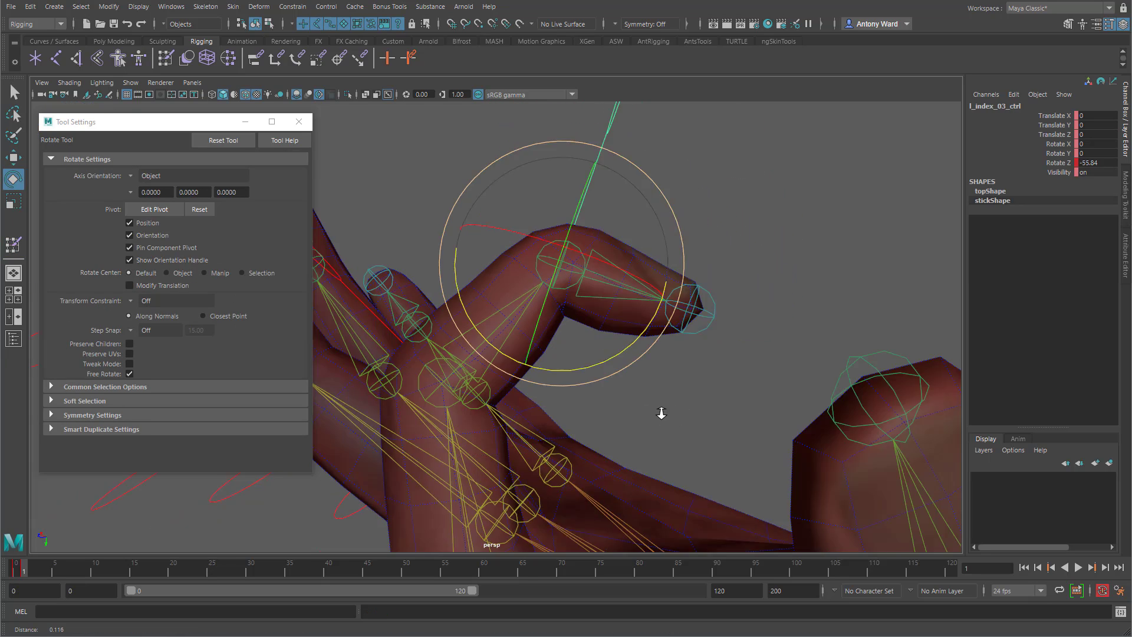
alt+drag(660, 412, 669, 356)
- Adjust the rotation of the index finger's middle joint control to test the bend, and reselect the body mesh
click(449, 236)
alt+drag(449, 236, 567, 286)
drag(599, 340, 631, 303)
drag(616, 337, 596, 356)
alt+drag(557, 333, 511, 307)
alt+right_drag(510, 307, 543, 304)
alt+middle_drag(703, 234, 650, 298)
click(702, 285)
click(608, 243)
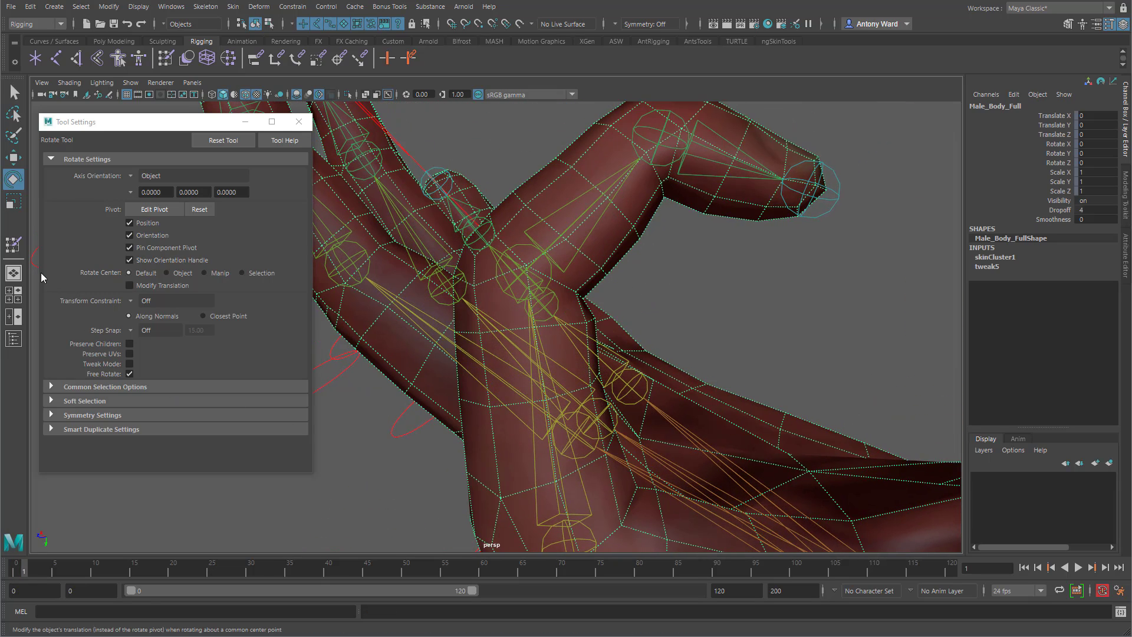
- Smooth the l_index_02 weights around the index finger's middle joint and on the inside of its bend
click(13, 243)
alt+drag(577, 375, 548, 377)
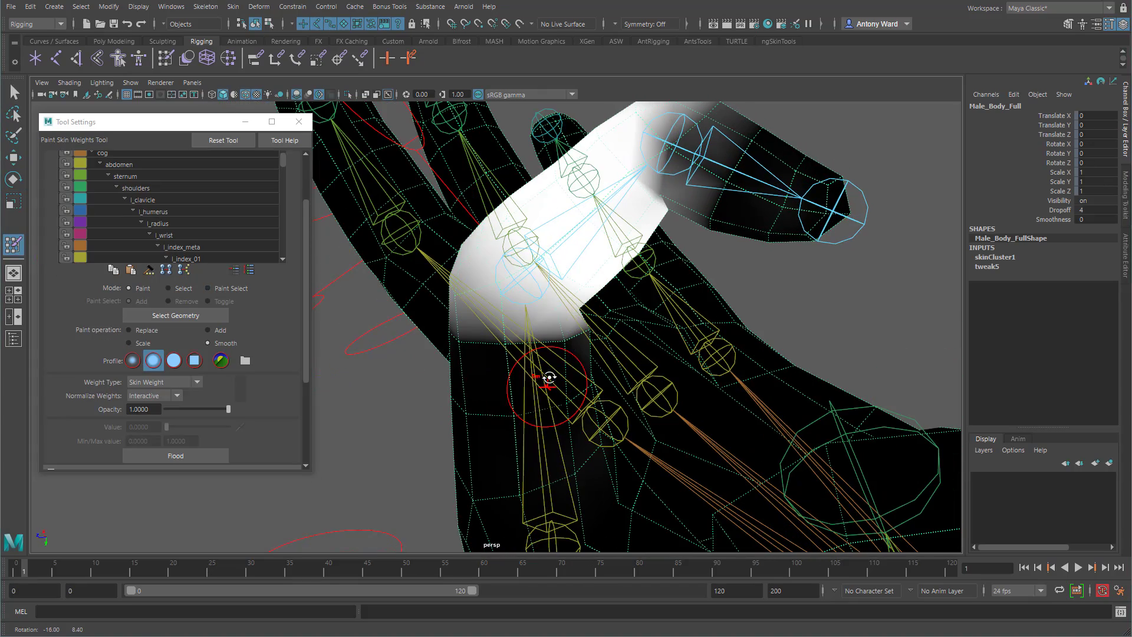
mouse_move(555, 323)
mouse_down()
mouse_move(564, 319)
mouse_move(543, 338)
mouse_move(413, 299)
mouse_move(634, 309)
mouse_move(613, 323)
mouse_move(630, 320)
mouse_move(600, 263)
mouse_move(637, 293)
mouse_move(615, 272)
mouse_up()
key(b)
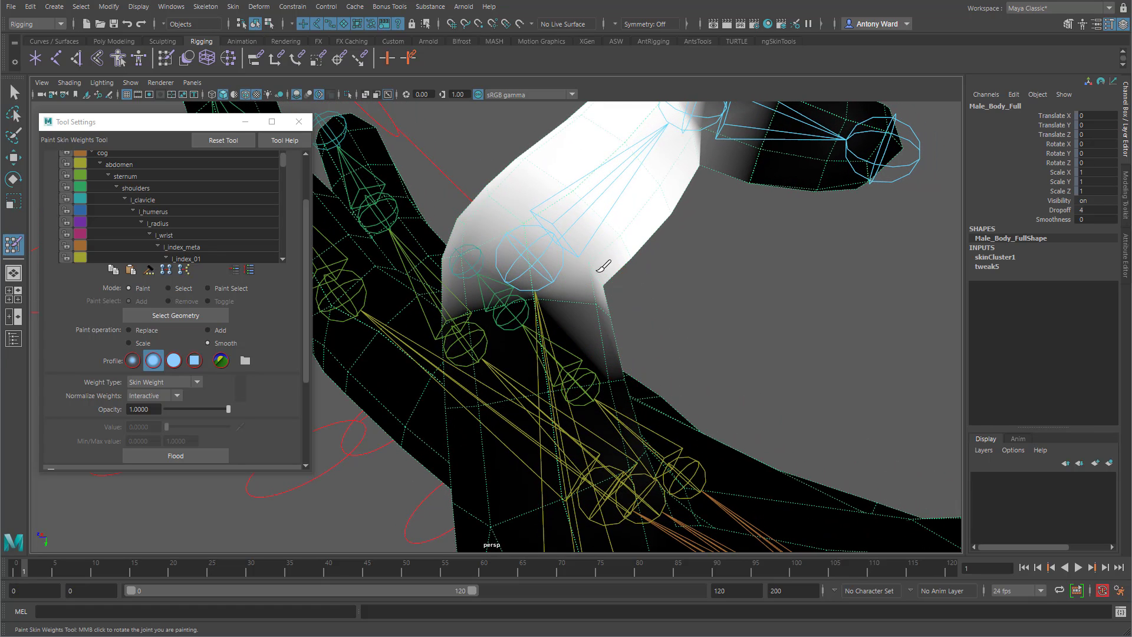
alt+drag(589, 260, 416, 284)
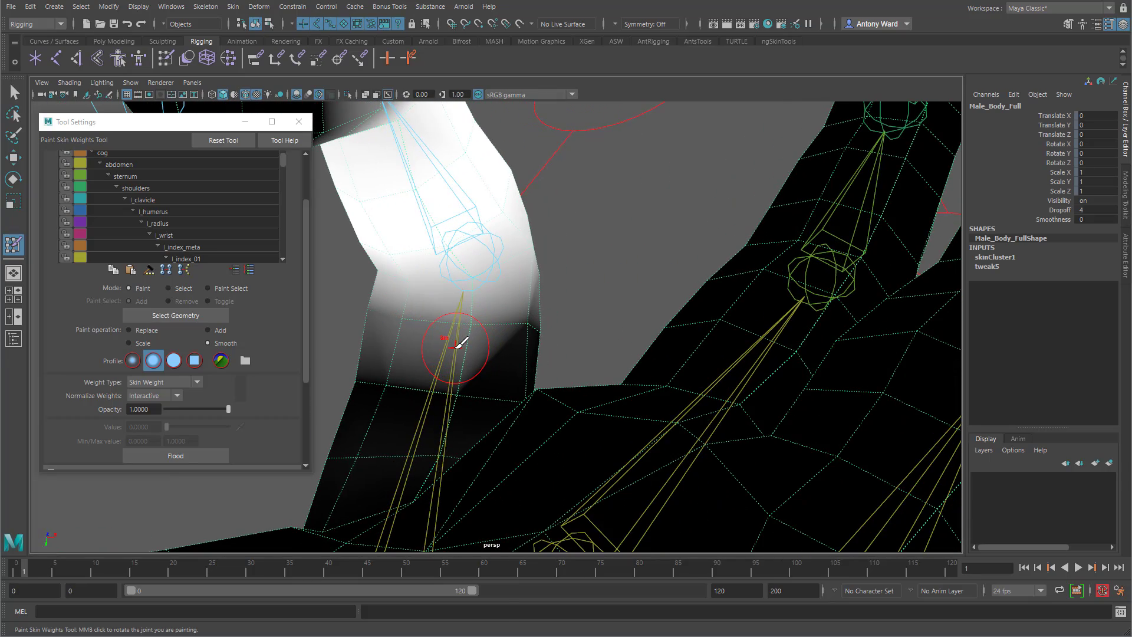
- Pick the l_index_01 influence and add weights inside the middle joint's bend using Add at value 1 and opacity 0.0388
right_drag(455, 346, 463, 312)
alt+drag(477, 317, 412, 321)
click(208, 330)
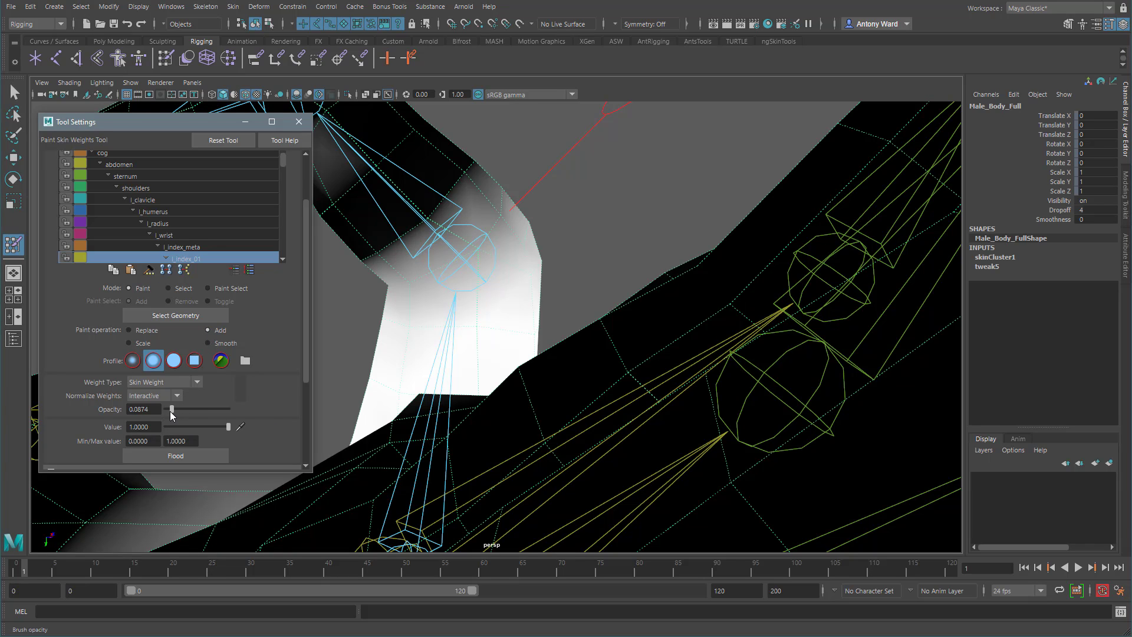
alt+drag(434, 283, 419, 290)
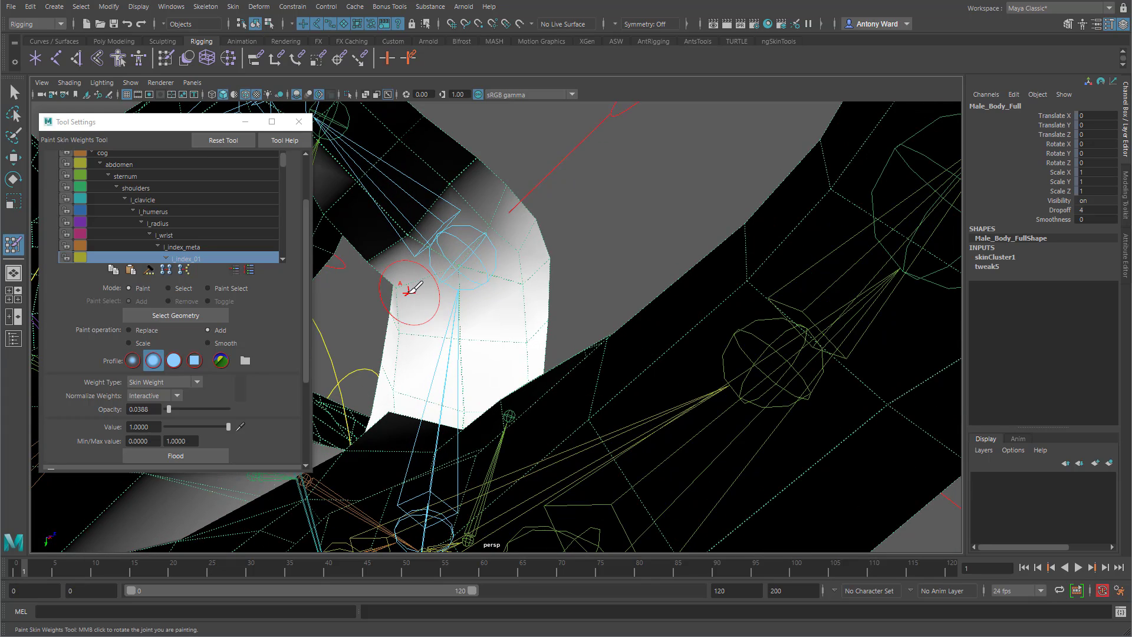
alt+drag(459, 272, 564, 280)
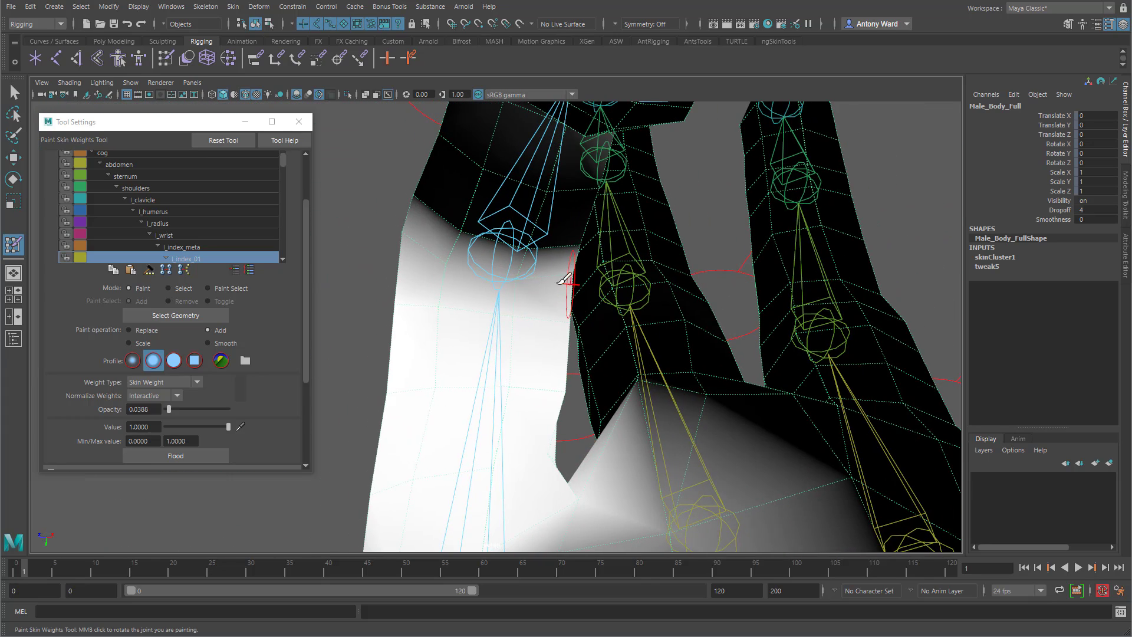
mouse_move(459, 272)
middle_down()
mouse_move(499, 321)
mouse_move(587, 307)
middle_up()
- Build up the l_index_01 weights over the index knuckle and adjoining back of the hand with Add at opacity 0.0388
alt+drag(587, 307, 629, 311)
alt+right_drag(629, 311, 548, 305)
alt+drag(502, 316, 450, 294)
alt+middle_drag(462, 368, 465, 301)
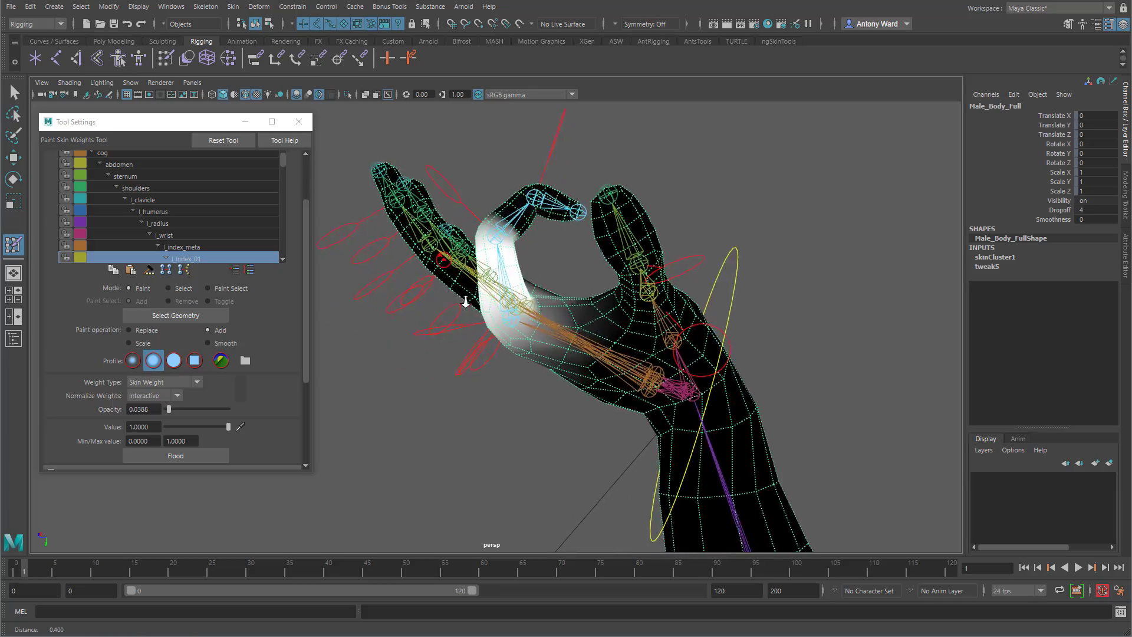
alt+right_drag(465, 301, 490, 320)
mouse_move(490, 320)
alt+mouse_down()
mouse_move(520, 299)
mouse_move(510, 218)
mouse_move(454, 171)
mouse_move(531, 330)
mouse_move(598, 383)
mouse_move(567, 284)
alt+mouse_up()
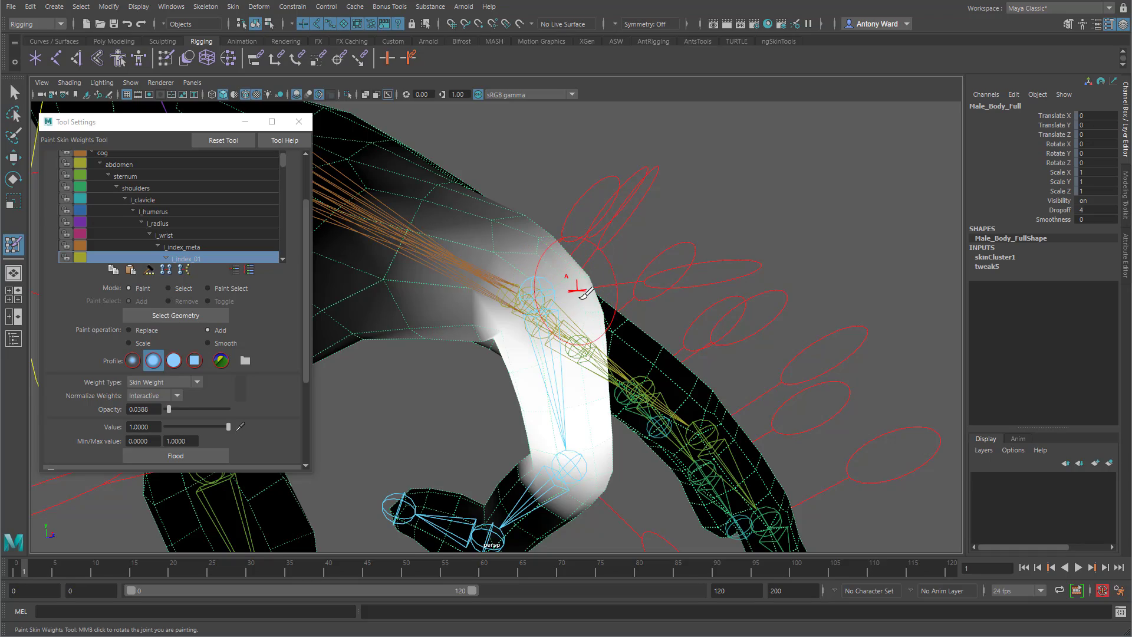
alt+drag(583, 293, 521, 301)
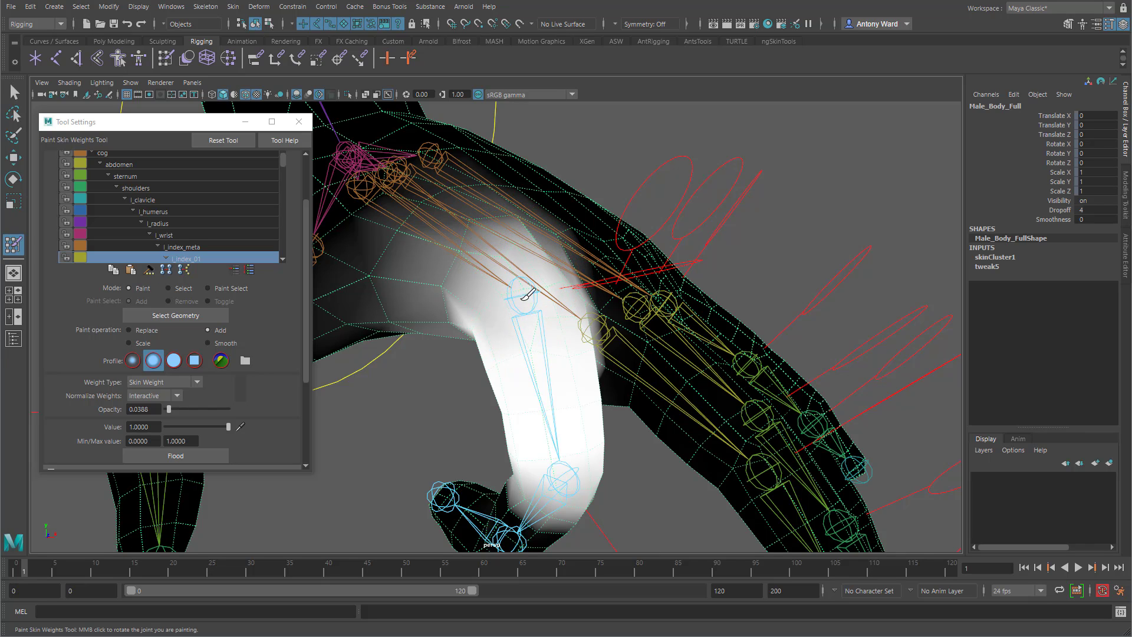
mouse_move(527, 295)
alt+mouse_down()
mouse_move(462, 328)
mouse_move(504, 288)
alt+mouse_up()
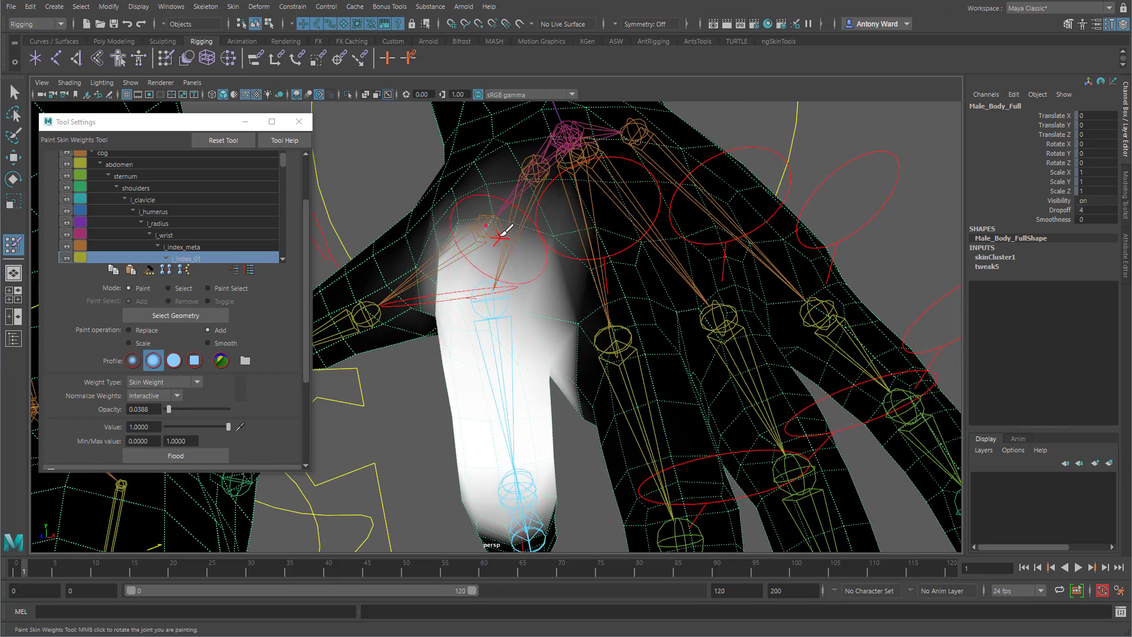
mouse_move(468, 239)
alt+mouse_down()
mouse_move(498, 263)
mouse_move(535, 253)
mouse_move(507, 286)
mouse_move(494, 228)
alt+mouse_up()
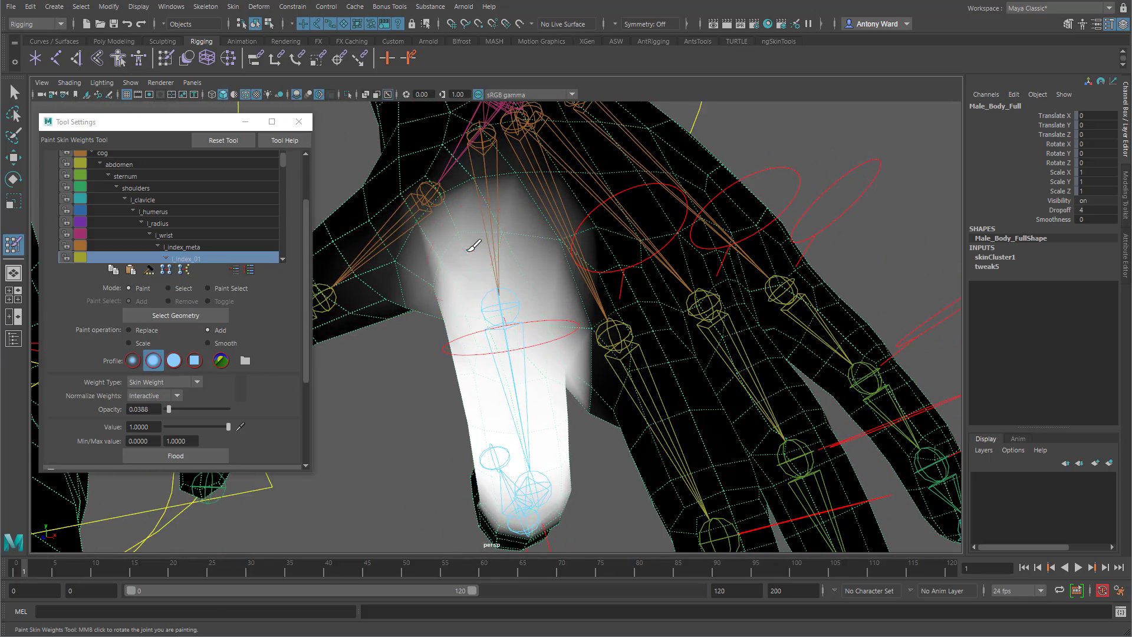
- Switch to Smooth at opacity 0.5534 and soften the l_index_01 weights across the side and top of the index knuckle
mouse_move(489, 290)
alt+mouse_down()
mouse_move(586, 284)
mouse_move(462, 316)
mouse_move(416, 285)
alt+mouse_up()
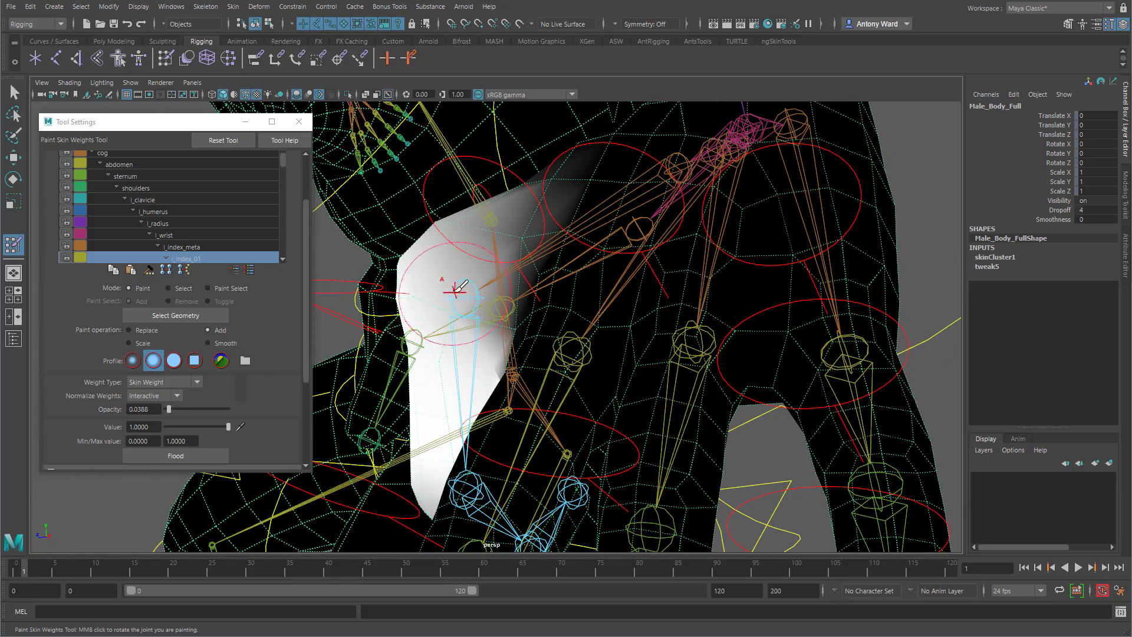
mouse_move(411, 328)
alt+mouse_down()
mouse_move(530, 324)
mouse_move(579, 295)
mouse_move(571, 339)
mouse_move(548, 290)
alt+mouse_up()
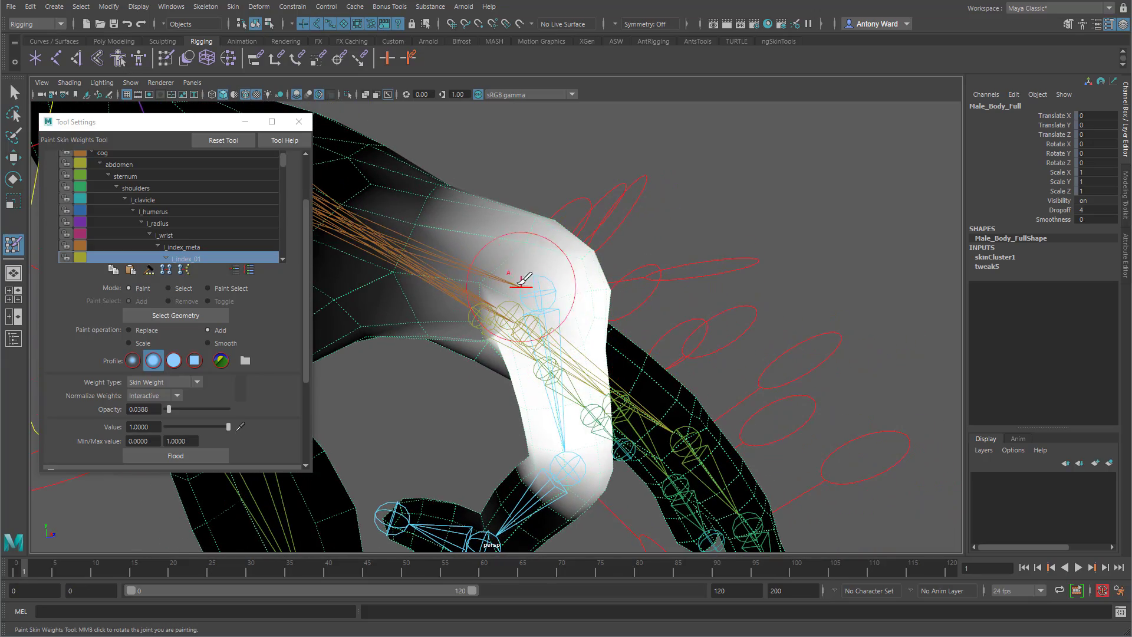
mouse_move(581, 352)
alt+mouse_down()
mouse_move(530, 342)
mouse_move(475, 291)
mouse_move(533, 288)
mouse_move(510, 299)
mouse_move(525, 271)
mouse_move(463, 301)
alt+mouse_up()
click(226, 344)
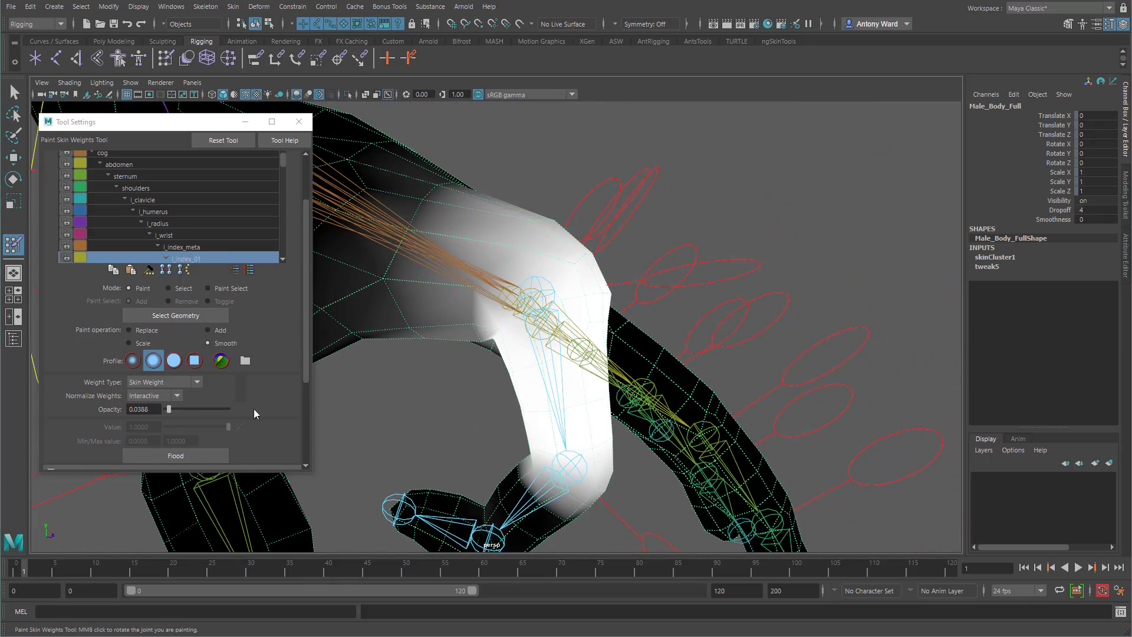
drag(168, 408, 200, 408)
alt+drag(487, 324, 521, 331)
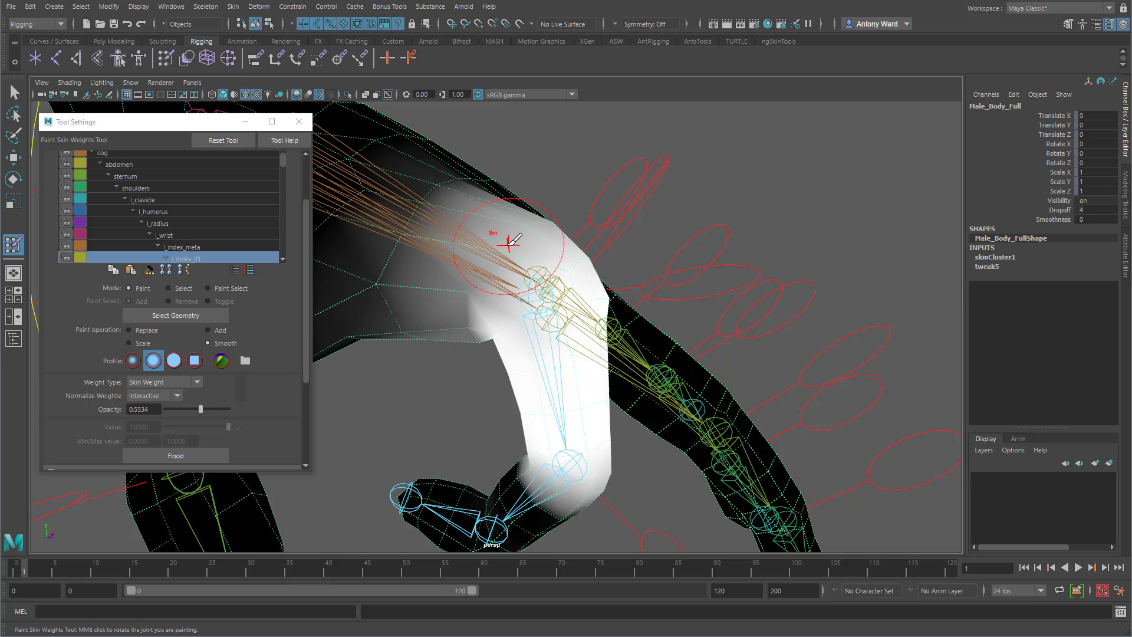
alt+drag(528, 218, 507, 238)
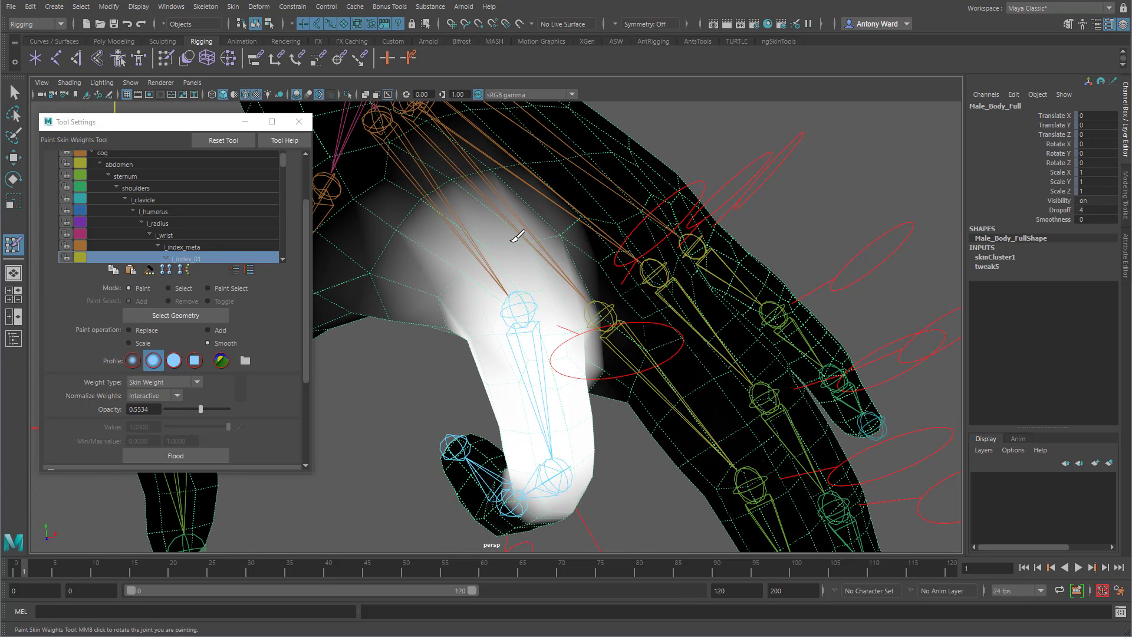
- Raise the Smooth opacity to 1 and blend the l_index_01 weights from the index knuckle into the hand
drag(226, 409, 251, 408)
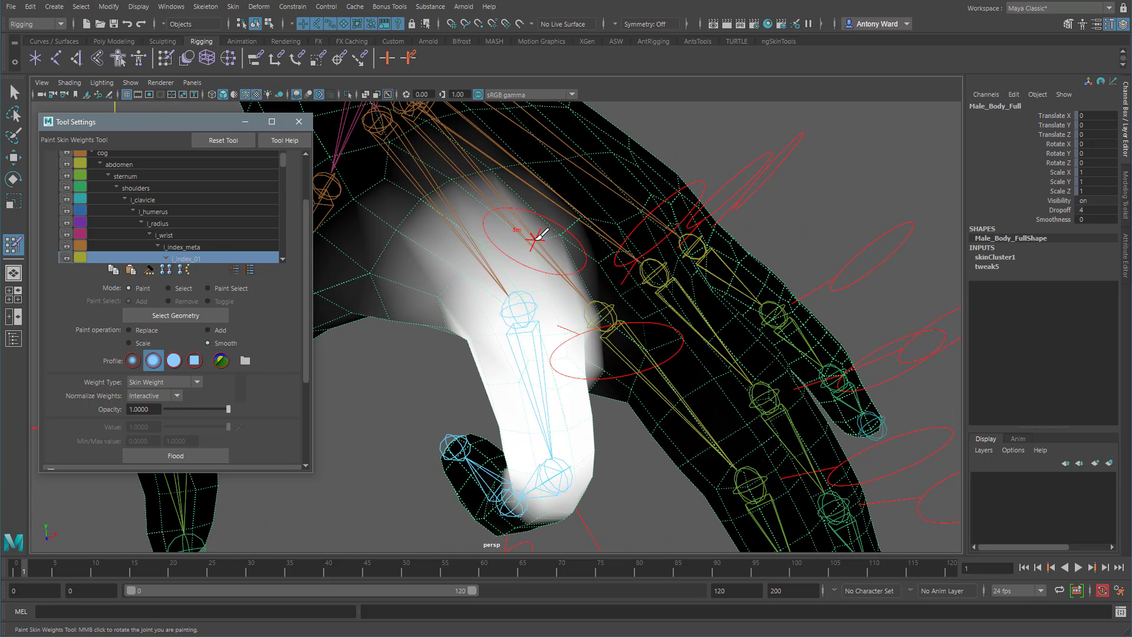
drag(536, 238, 553, 234)
alt+drag(451, 266, 456, 259)
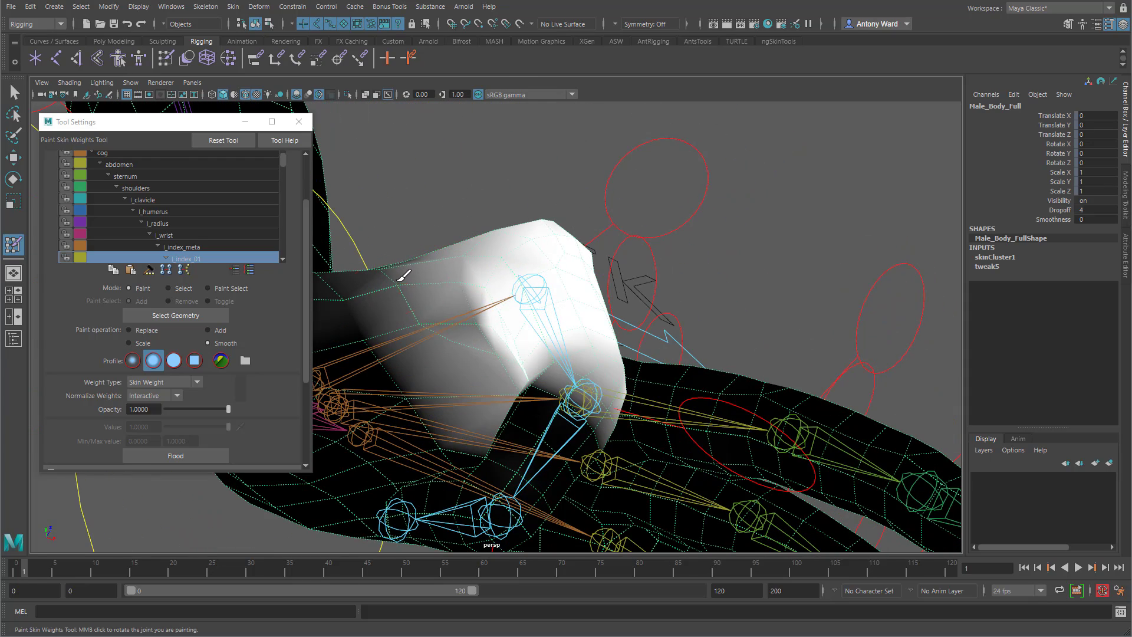
mouse_move(435, 316)
alt+mouse_down()
mouse_move(417, 338)
mouse_move(392, 243)
mouse_move(408, 226)
alt+mouse_up()
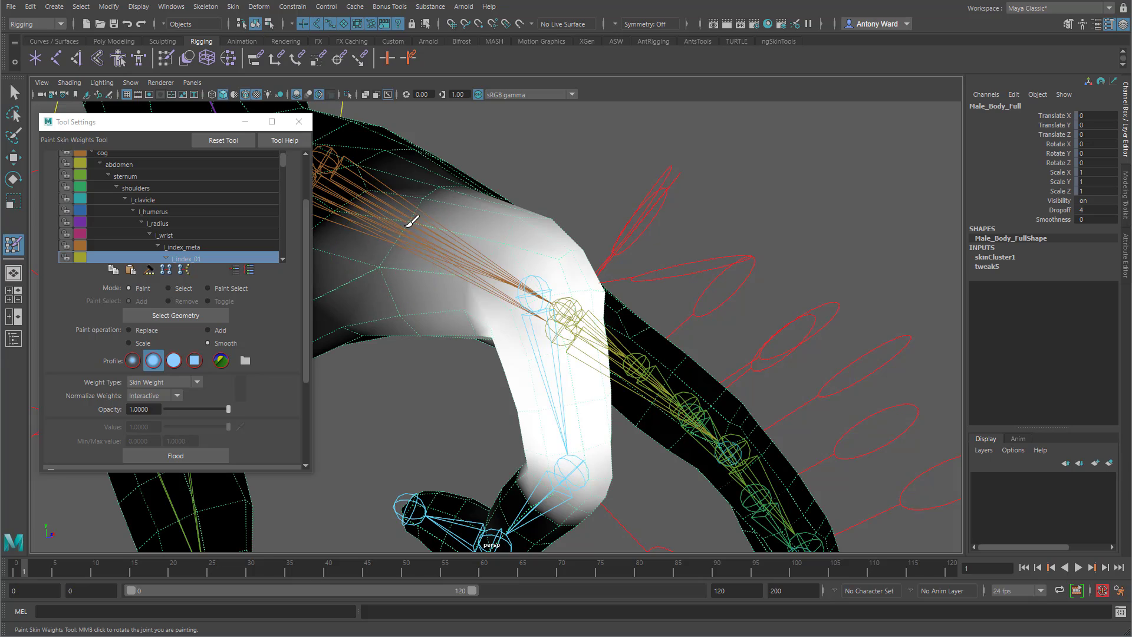
mouse_move(476, 247)
alt+mouse_down()
mouse_move(396, 276)
mouse_move(454, 232)
mouse_move(465, 195)
mouse_move(518, 183)
alt+mouse_up()
- Pick the l_thumb_meta influence and smooth its weights across the palm between the thumb and index finger
mouse_move(547, 305)
alt+mouse_down()
mouse_move(556, 311)
mouse_move(590, 279)
mouse_move(649, 311)
mouse_move(649, 405)
mouse_move(582, 418)
mouse_move(500, 387)
alt+mouse_up()
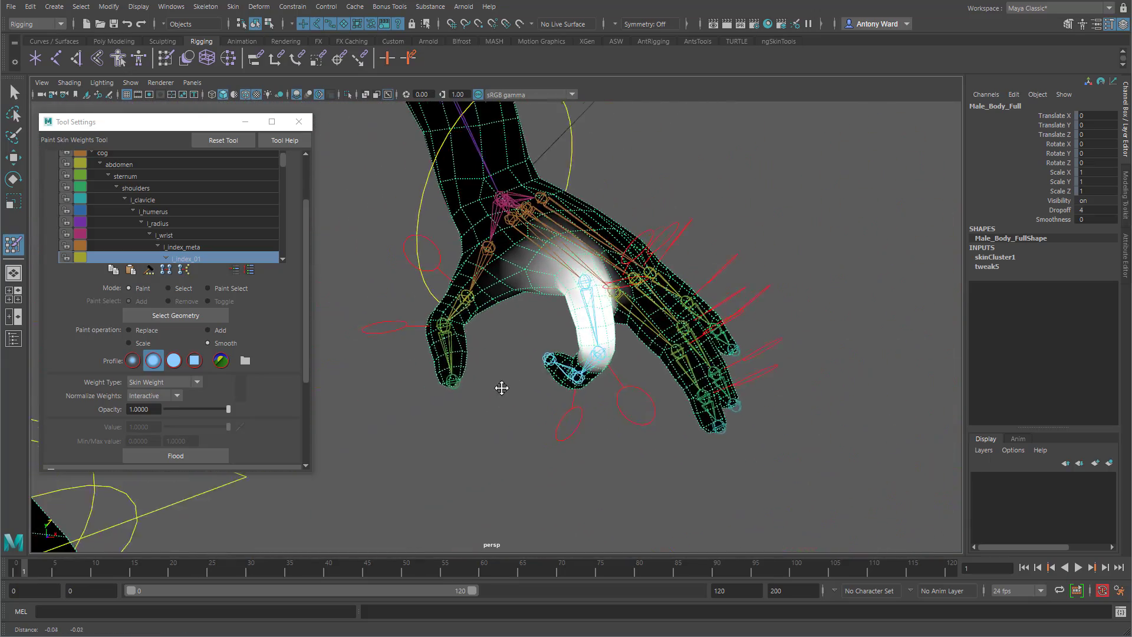
alt+middle_drag(500, 387, 576, 382)
alt+right_drag(575, 382, 634, 374)
alt+drag(628, 387, 567, 378)
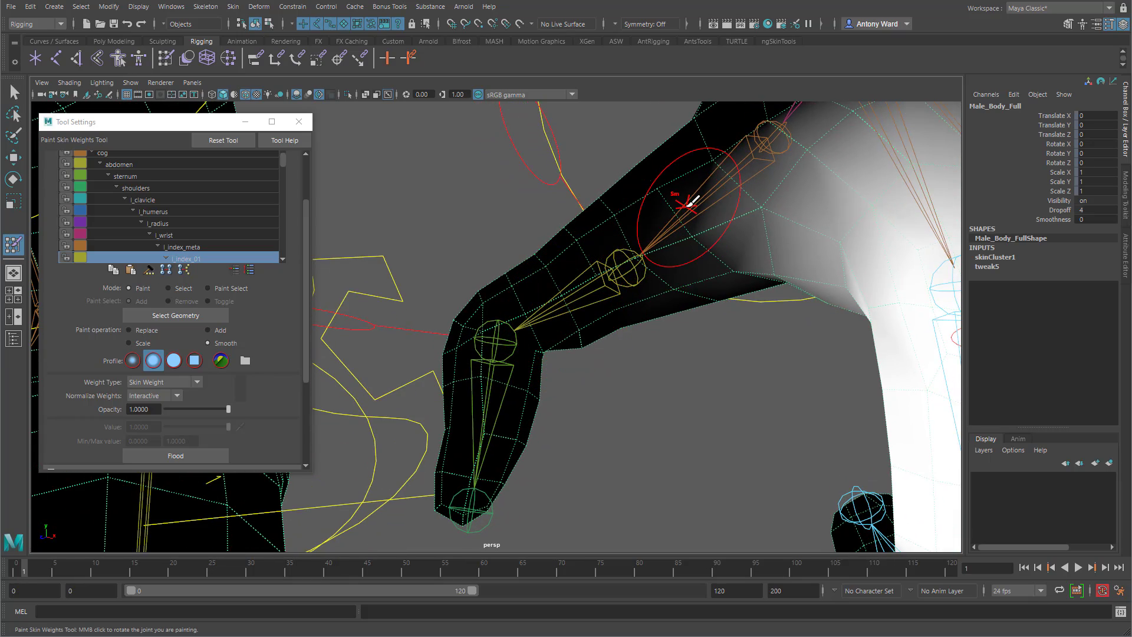
right_drag(693, 207, 698, 182)
mouse_move(670, 320)
alt+mouse_down()
mouse_move(652, 308)
mouse_move(712, 306)
mouse_move(654, 289)
mouse_move(641, 243)
alt+mouse_up()
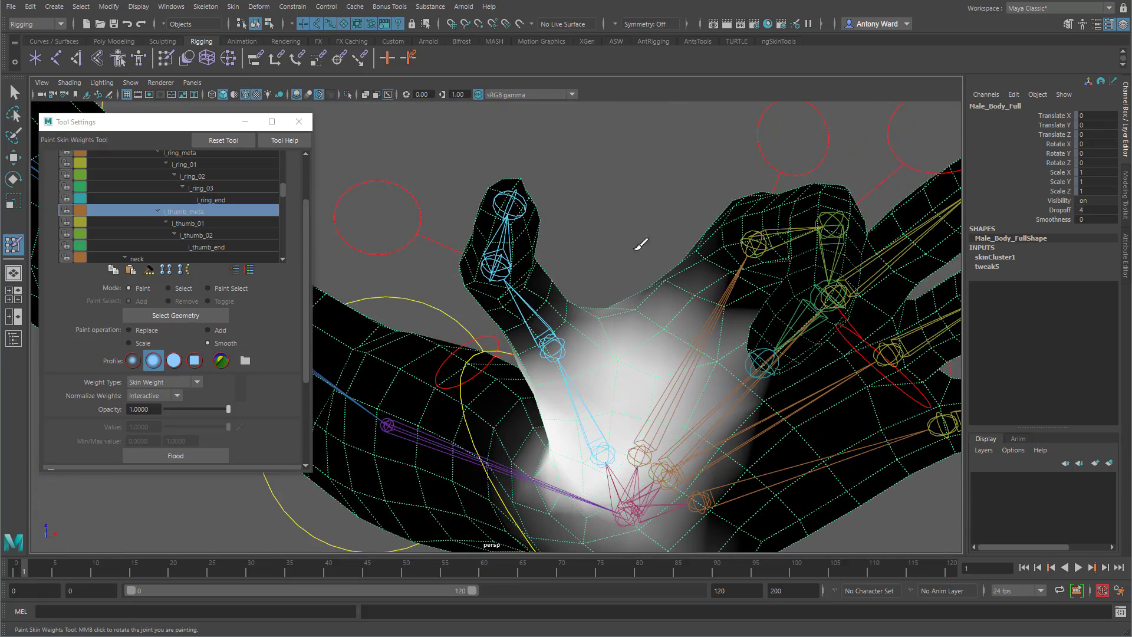
drag(671, 306, 720, 324)
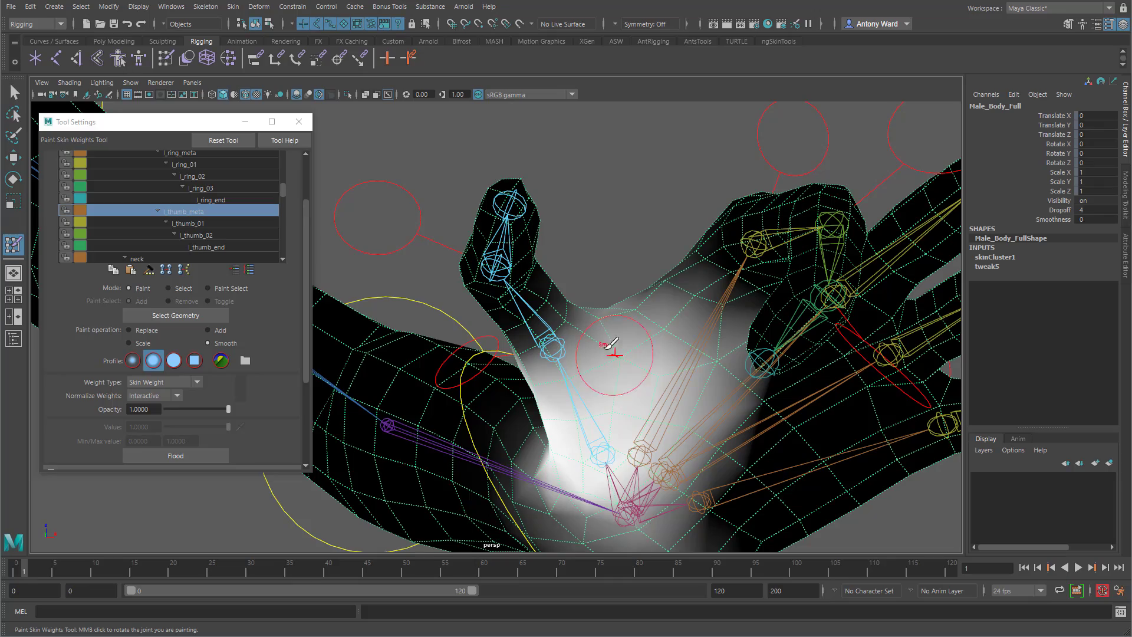
mouse_move(581, 344)
alt+mouse_down()
mouse_move(573, 354)
mouse_move(583, 330)
mouse_move(595, 347)
mouse_move(672, 312)
mouse_move(539, 378)
alt+mouse_up()
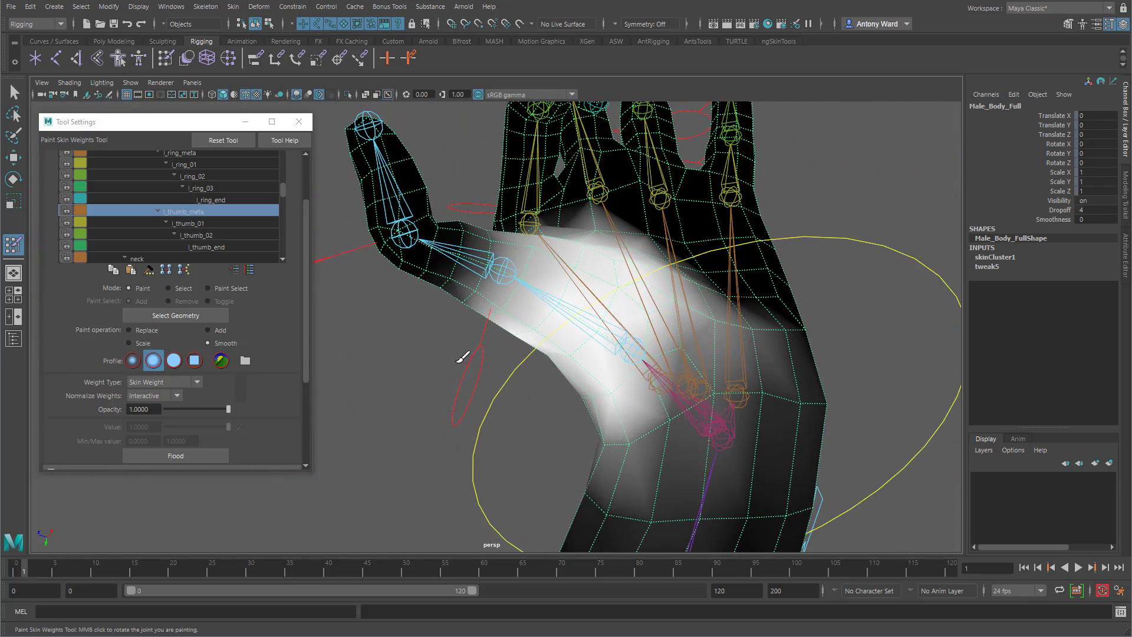
- Rotate the thumb control to test the bend, reselect the body mesh and resume painting skin weights
key(e)
click(481, 370)
drag(436, 349, 554, 400)
click(685, 386)
click(558, 374)
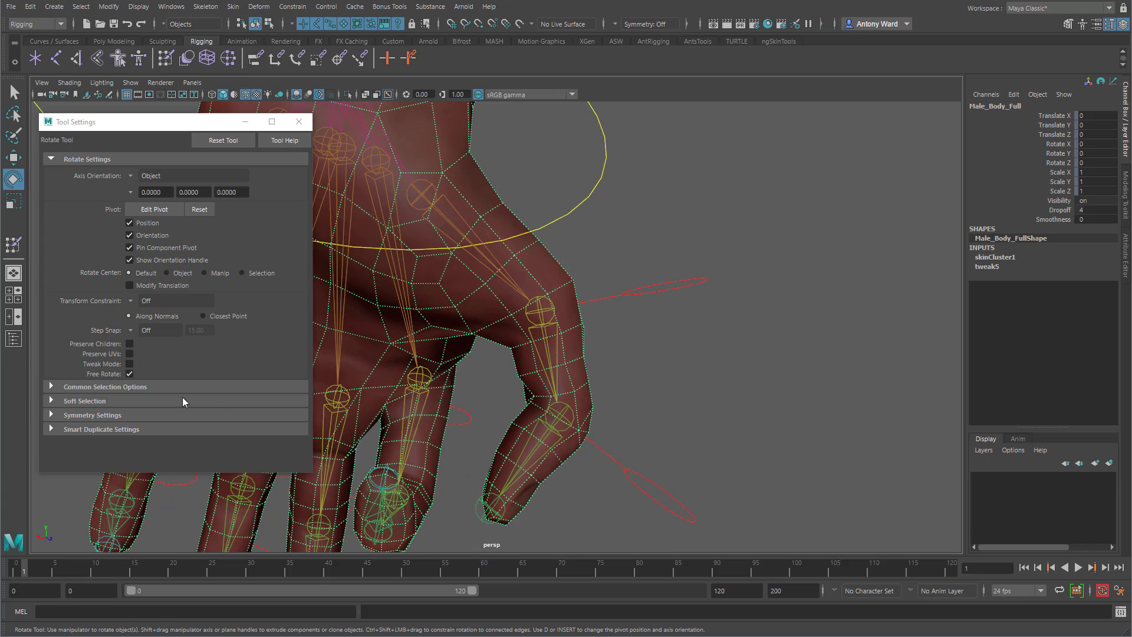
click(14, 245)
- Pick the l_thumb_01 influence and set the brush to Replace with value 0, opacity 0.1748 and the Gaussian profile
alt+middle_drag(639, 338, 644, 333)
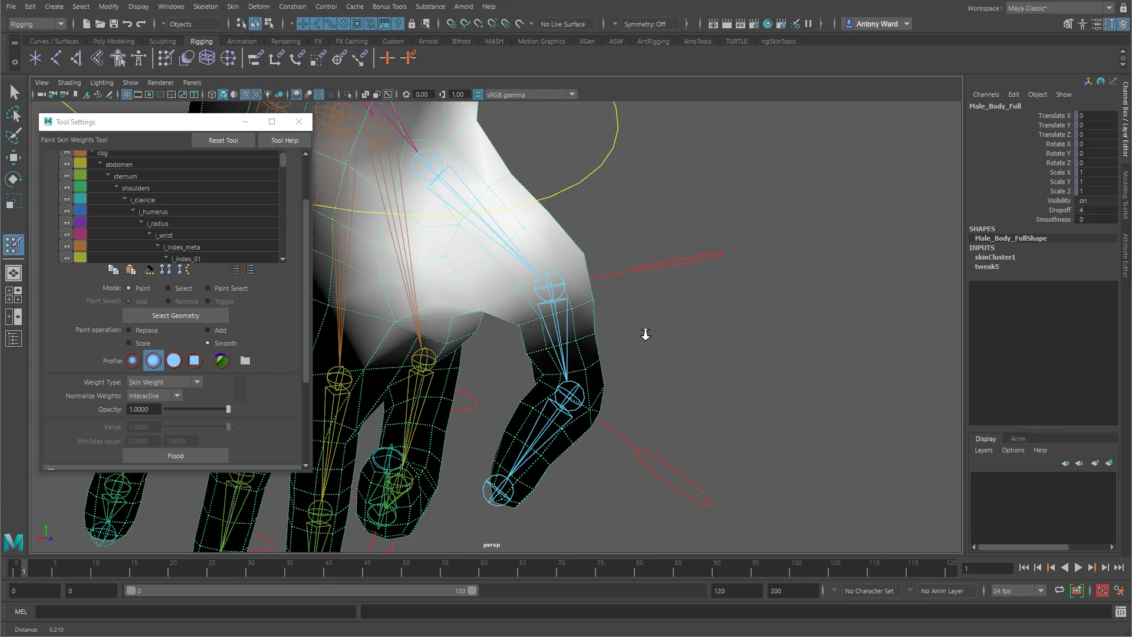
alt+right_drag(645, 334, 648, 334)
right_drag(554, 295, 554, 262)
alt+middle_drag(624, 381, 629, 379)
alt+right_drag(629, 379, 637, 377)
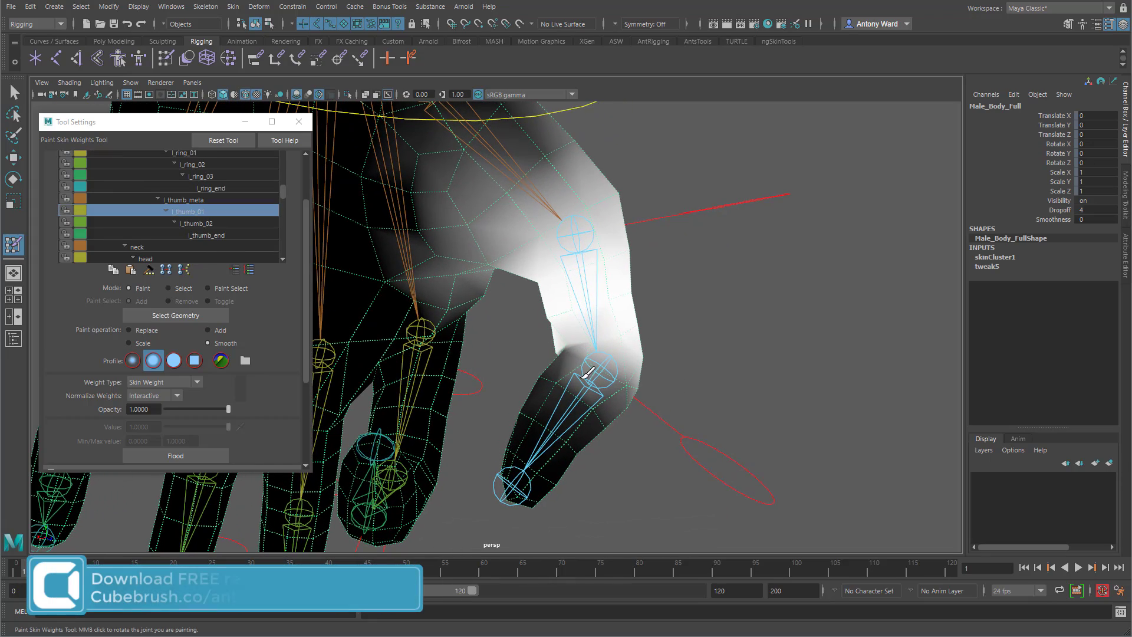
mouse_move(424, 333)
alt+mouse_down()
mouse_move(522, 352)
mouse_move(507, 361)
alt+mouse_up()
click(129, 329)
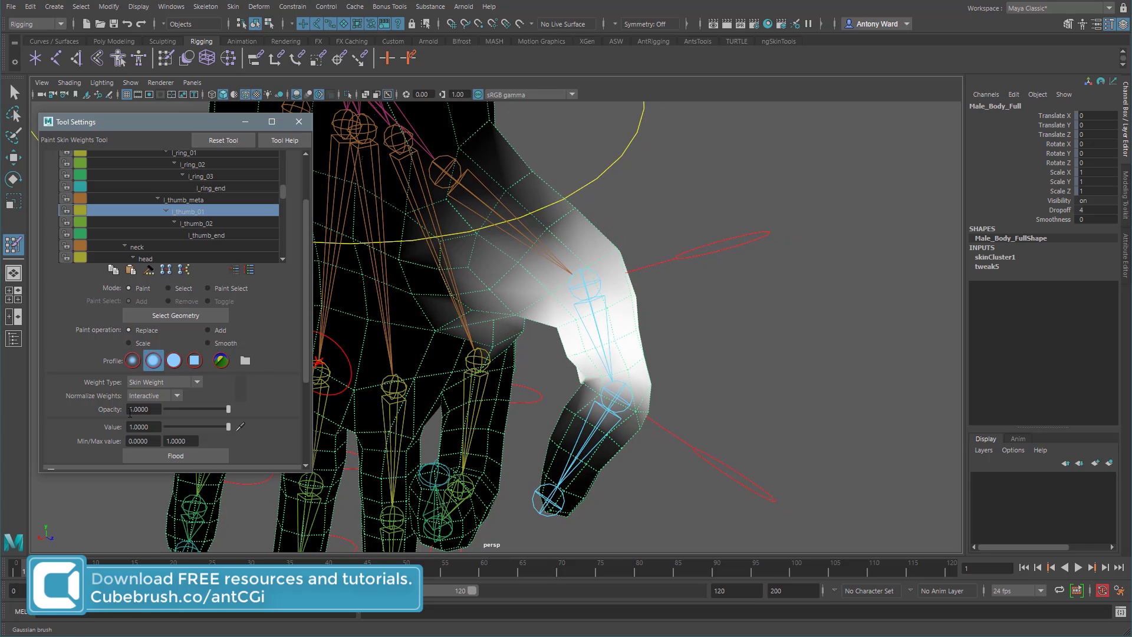
drag(194, 407, 176, 408)
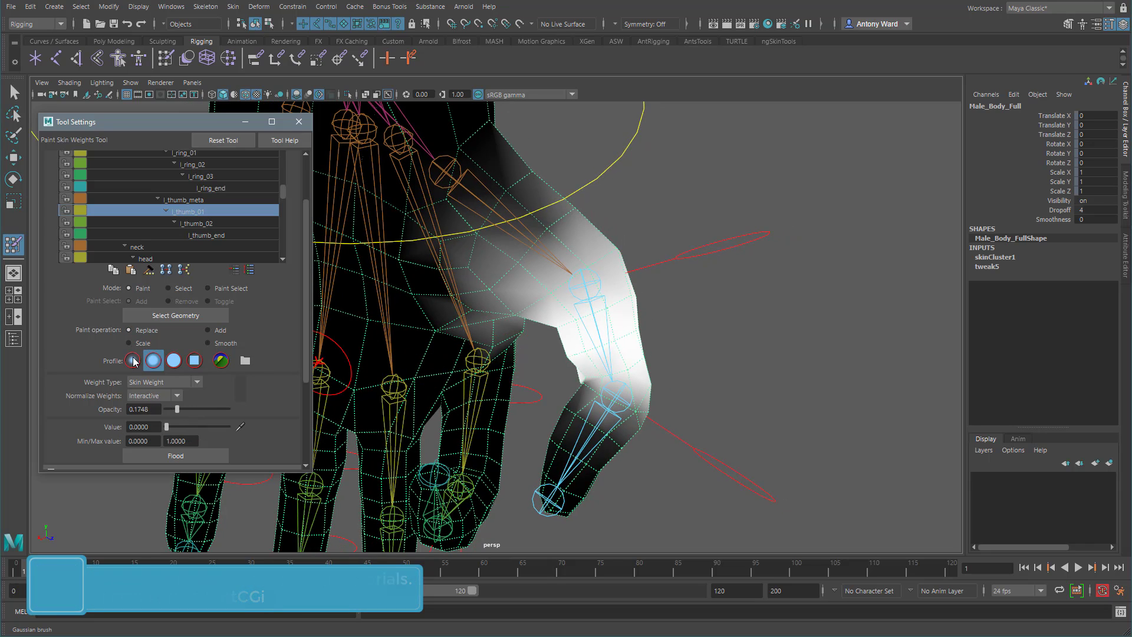
click(132, 360)
- Raise the opacity to 0.6893 and remove stray l_thumb_01 weights from the palm beside the thumb
alt+middle_drag(474, 263, 480, 263)
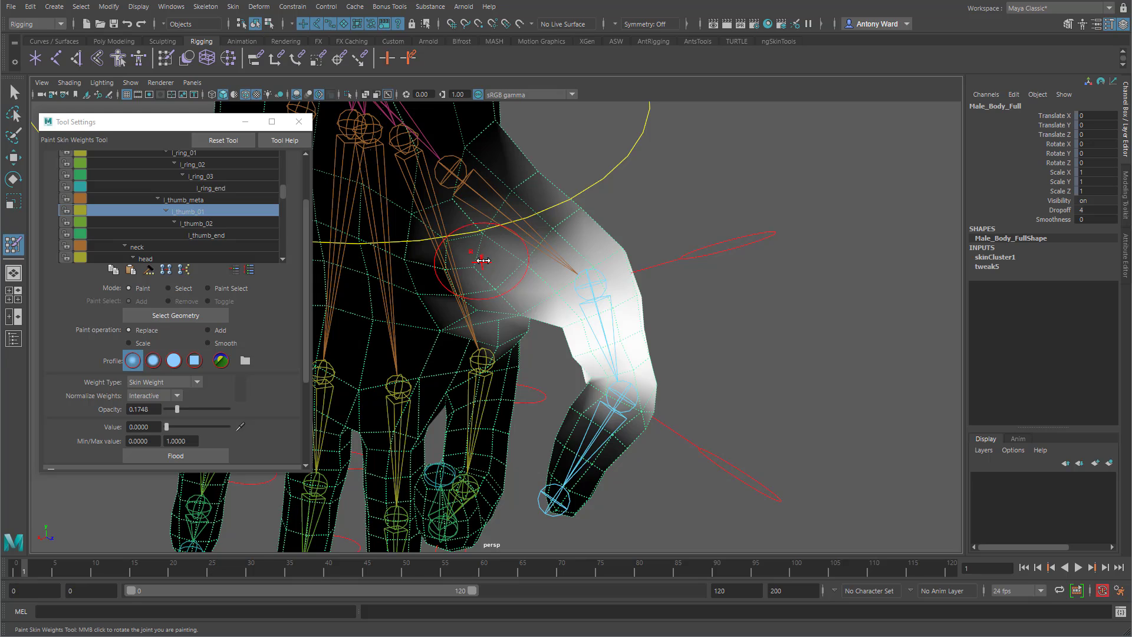
drag(483, 261, 487, 258)
drag(175, 409, 192, 409)
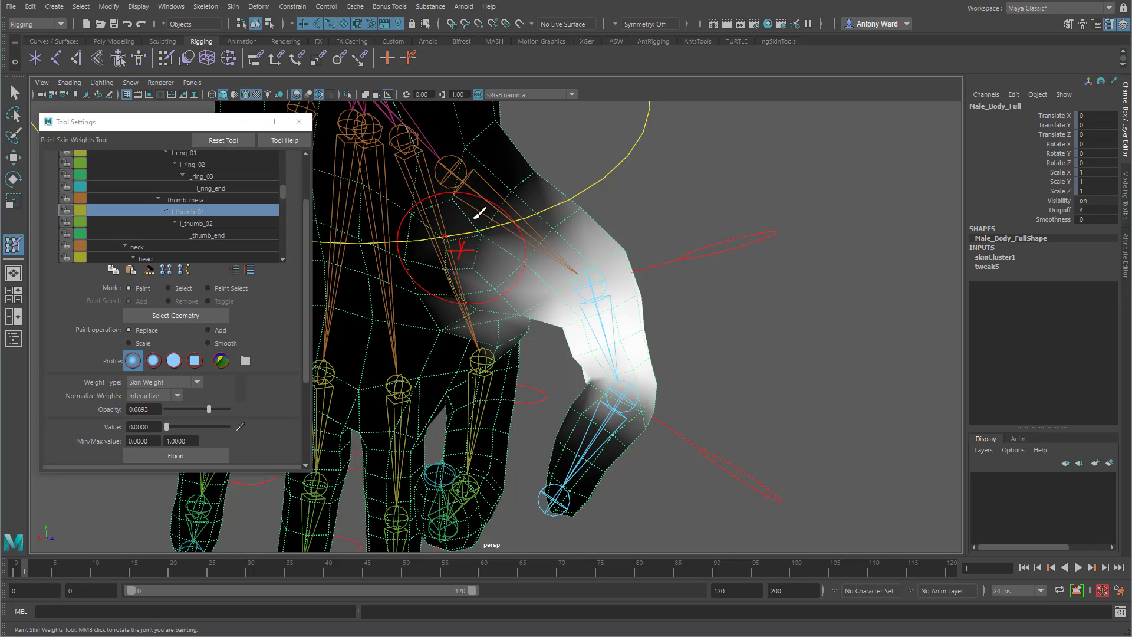
mouse_move(460, 286)
mouse_down()
mouse_move(465, 256)
mouse_move(502, 325)
mouse_up()
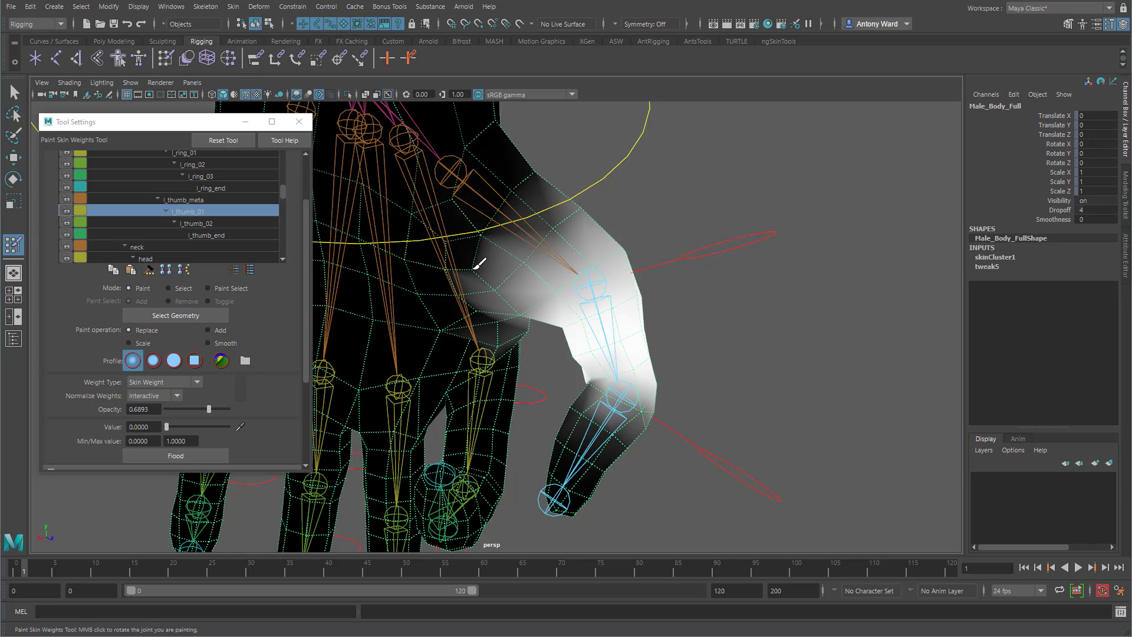
mouse_move(477, 266)
mouse_down()
mouse_move(504, 277)
mouse_move(539, 189)
mouse_up()
- Clear stray l_thumb_01 weights from the back of the hand between the thumb and index finger with Replace at value 0
mouse_move(479, 286)
mouse_down()
mouse_move(548, 339)
mouse_move(584, 342)
mouse_move(607, 260)
mouse_move(622, 283)
mouse_move(596, 147)
mouse_move(613, 262)
mouse_move(580, 259)
mouse_move(588, 284)
mouse_up()
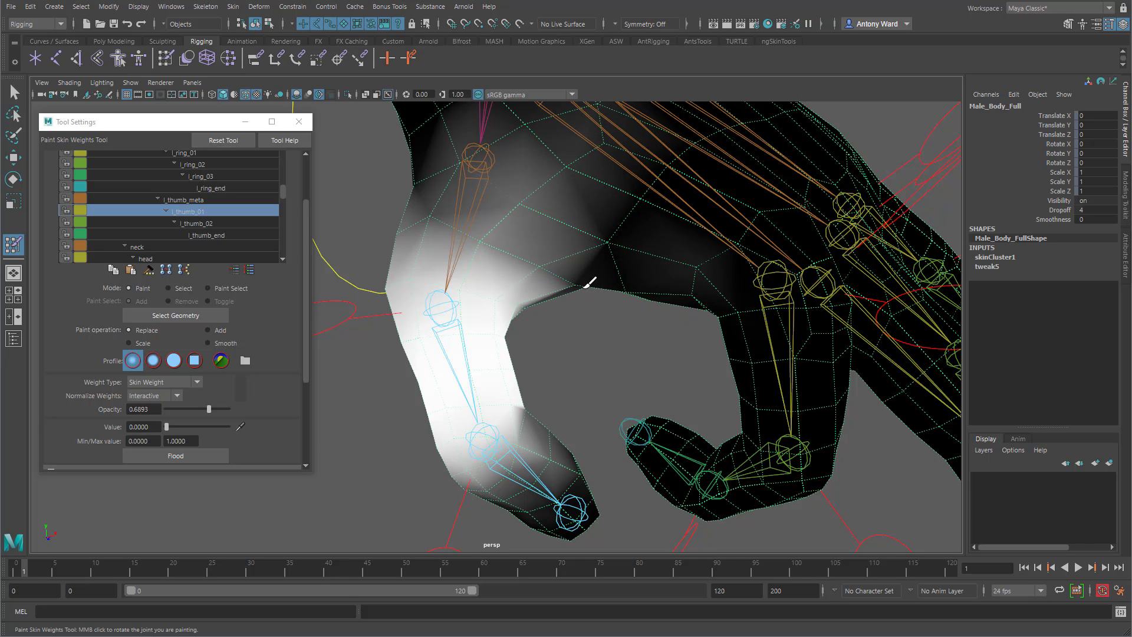
drag(494, 218, 512, 212)
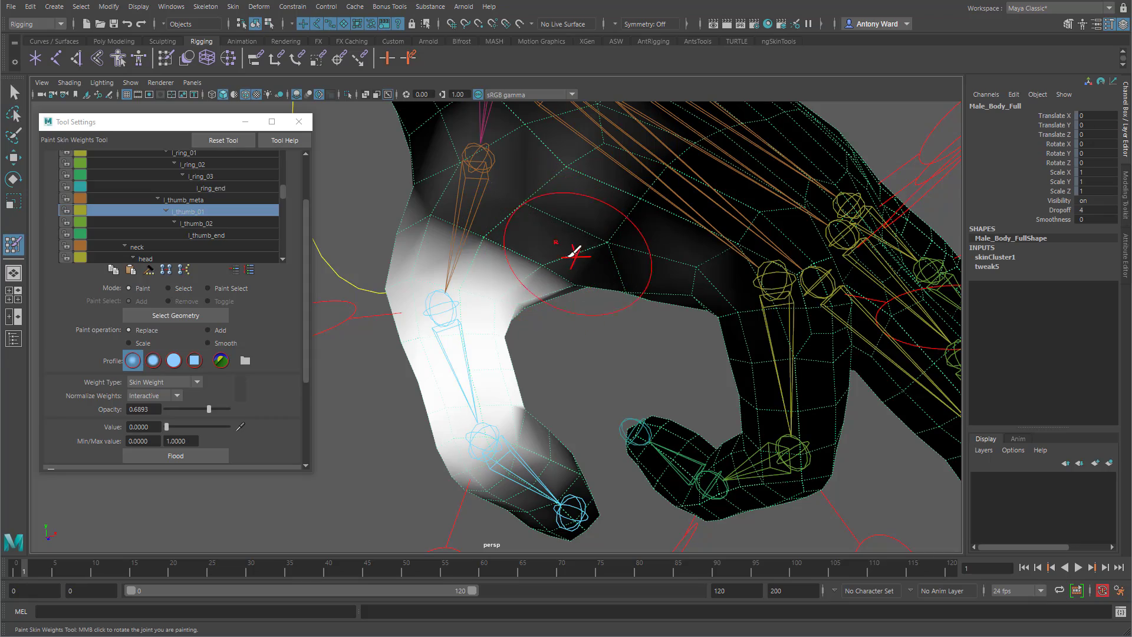
mouse_move(576, 248)
alt+mouse_down()
mouse_move(576, 223)
mouse_move(560, 240)
mouse_move(510, 237)
mouse_move(595, 234)
alt+mouse_up()
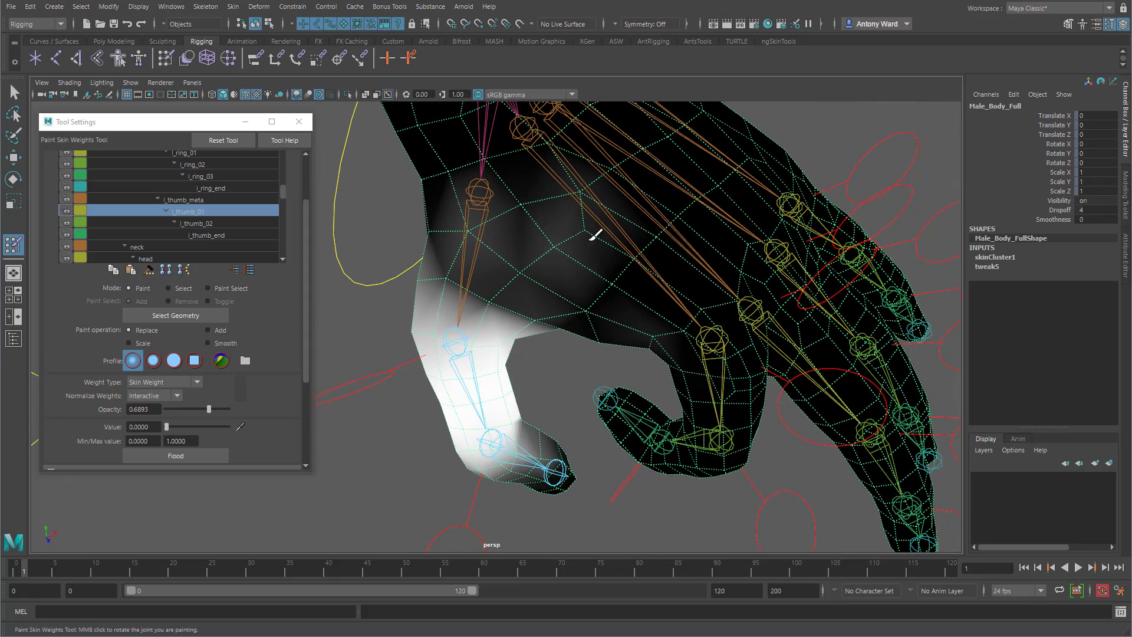
drag(528, 189, 461, 224)
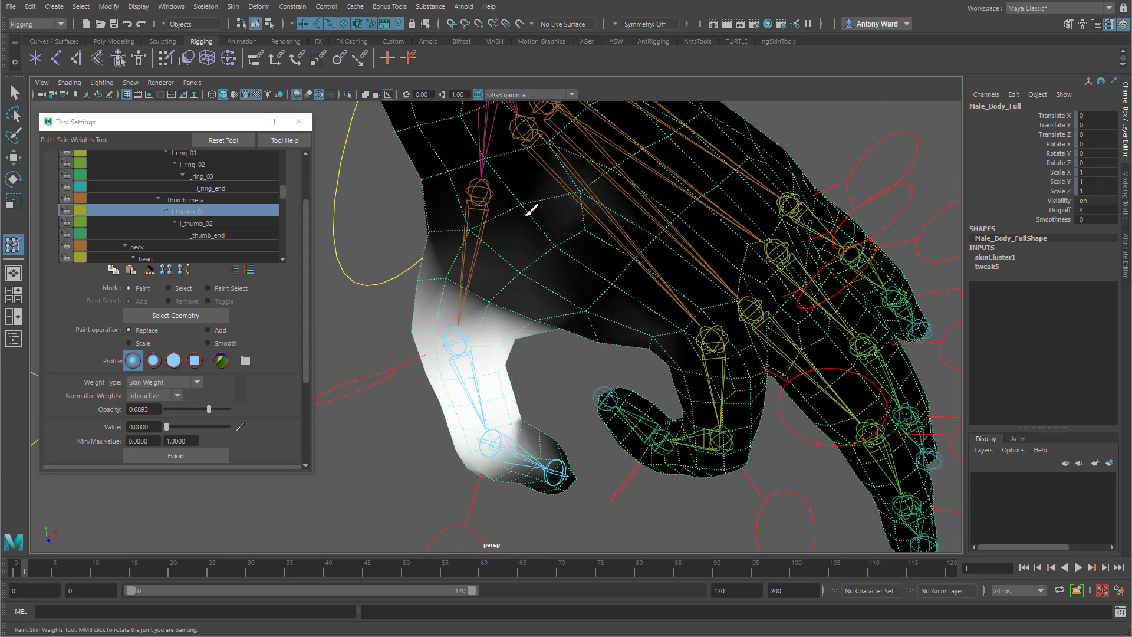
- Add l_thumb_01 weights inside the bend of the thumb's outer joint using Add at value 1 and opacity 0.1359
alt+drag(553, 278, 500, 254)
mouse_move(524, 363)
alt+mouse_down()
mouse_move(687, 391)
mouse_move(593, 398)
mouse_move(551, 386)
mouse_move(566, 248)
mouse_move(613, 283)
mouse_move(637, 280)
alt+mouse_up()
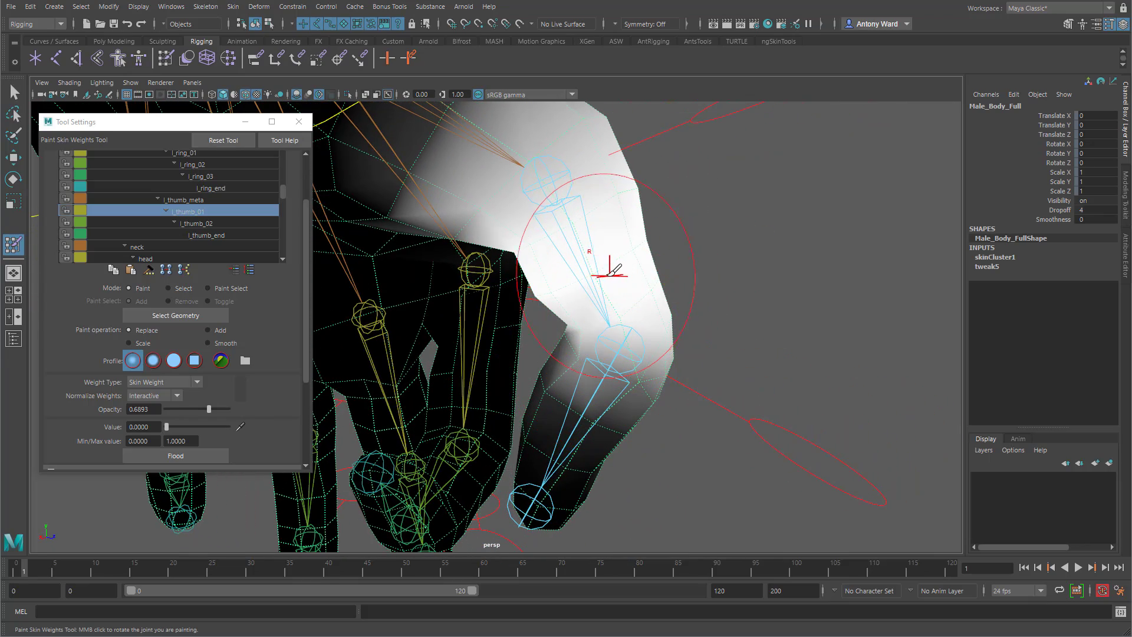
click(219, 331)
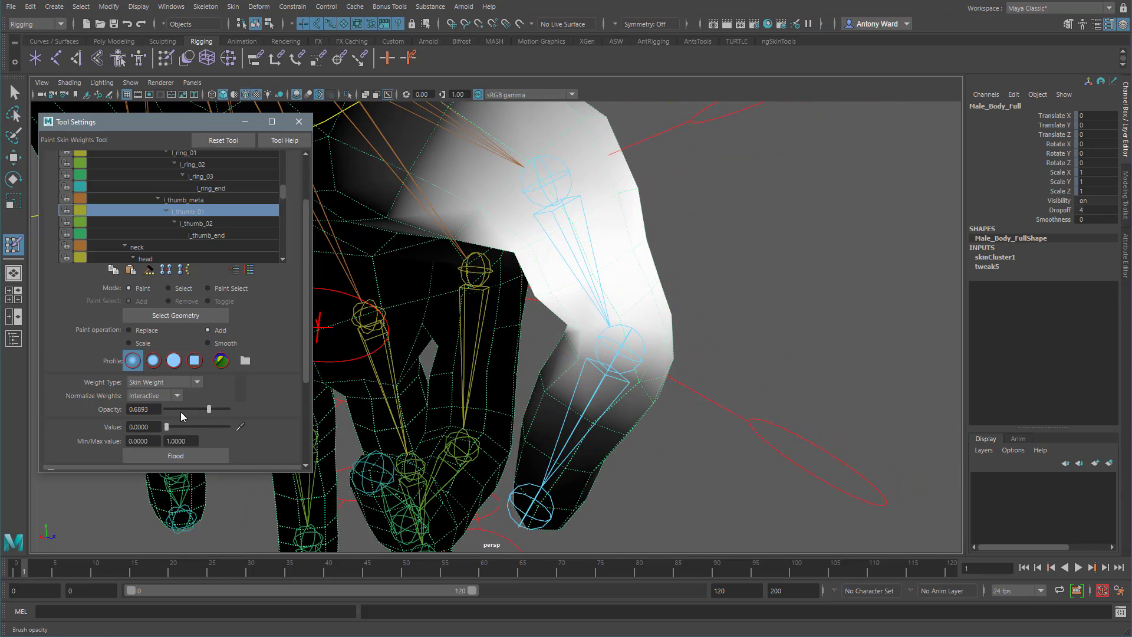
alt+drag(602, 347, 642, 336)
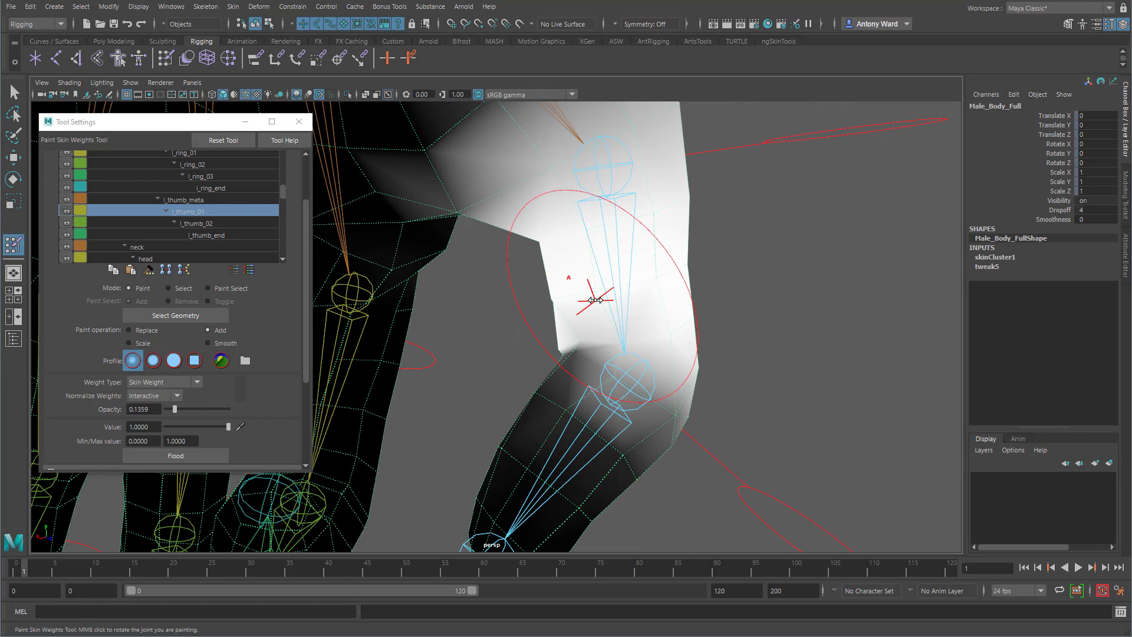
mouse_move(596, 300)
mouse_down()
mouse_move(573, 300)
mouse_move(563, 339)
mouse_up()
alt+right_drag(564, 339, 574, 344)
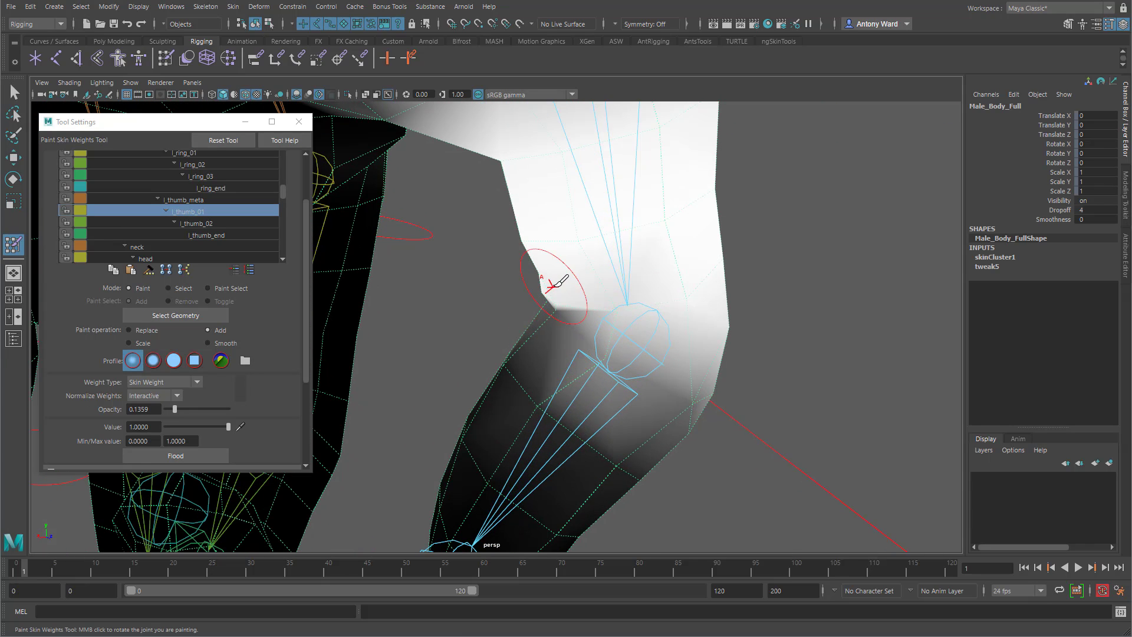
mouse_move(567, 279)
alt+mouse_down()
mouse_move(551, 273)
mouse_move(607, 291)
mouse_move(652, 283)
mouse_move(554, 273)
alt+mouse_up()
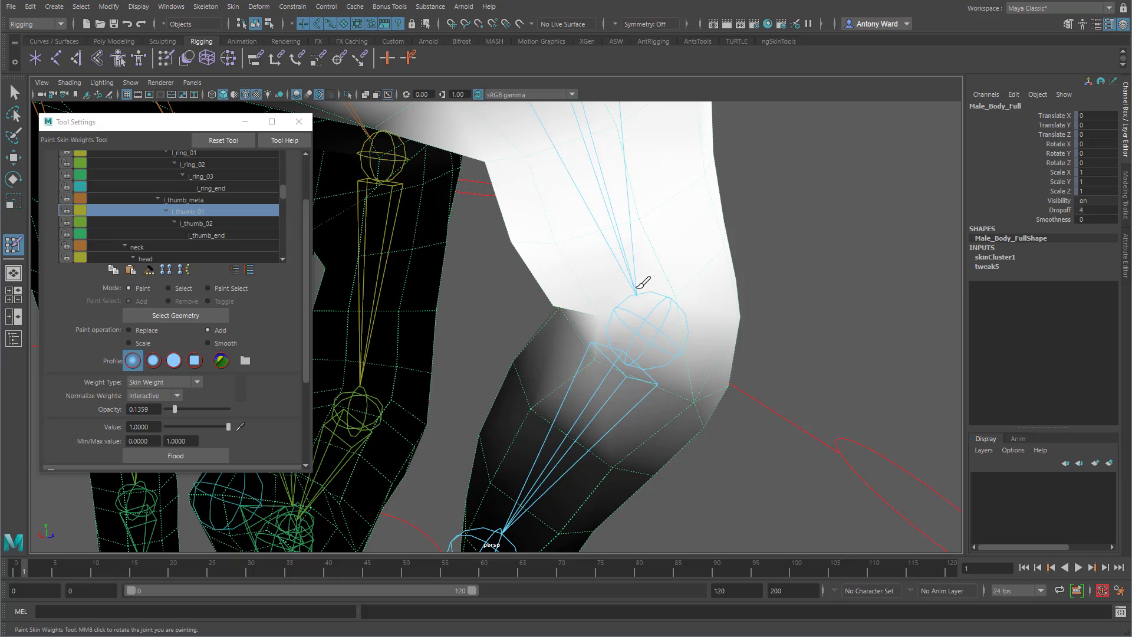
- Build up the l_thumb_01 weights around the remaining sides of the thumb's outer joint with Add at opacity 0.1359
alt+drag(525, 306, 567, 281)
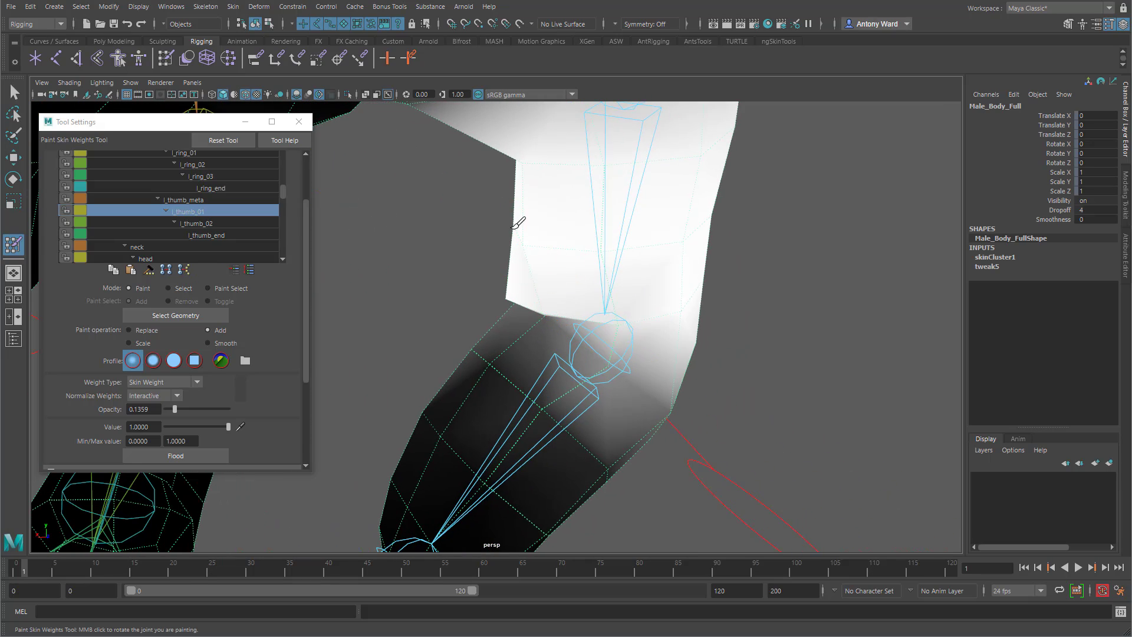
alt+drag(535, 266, 763, 313)
mouse_move(763, 313)
alt+middle_down()
mouse_move(575, 302)
mouse_move(591, 314)
alt+middle_up()
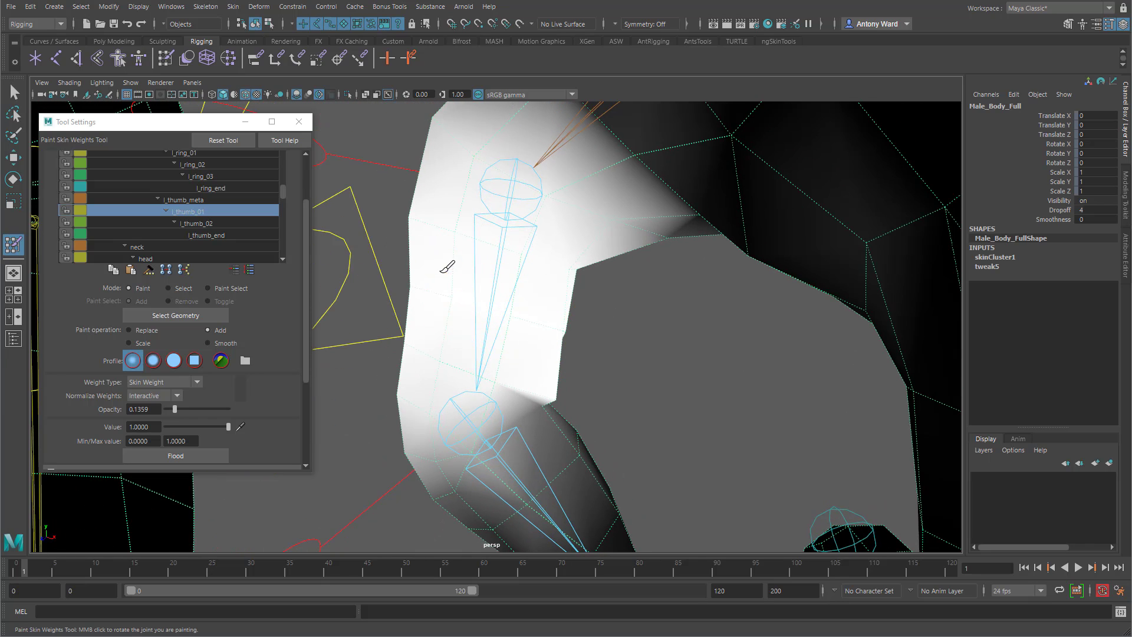
alt+drag(636, 344, 457, 321)
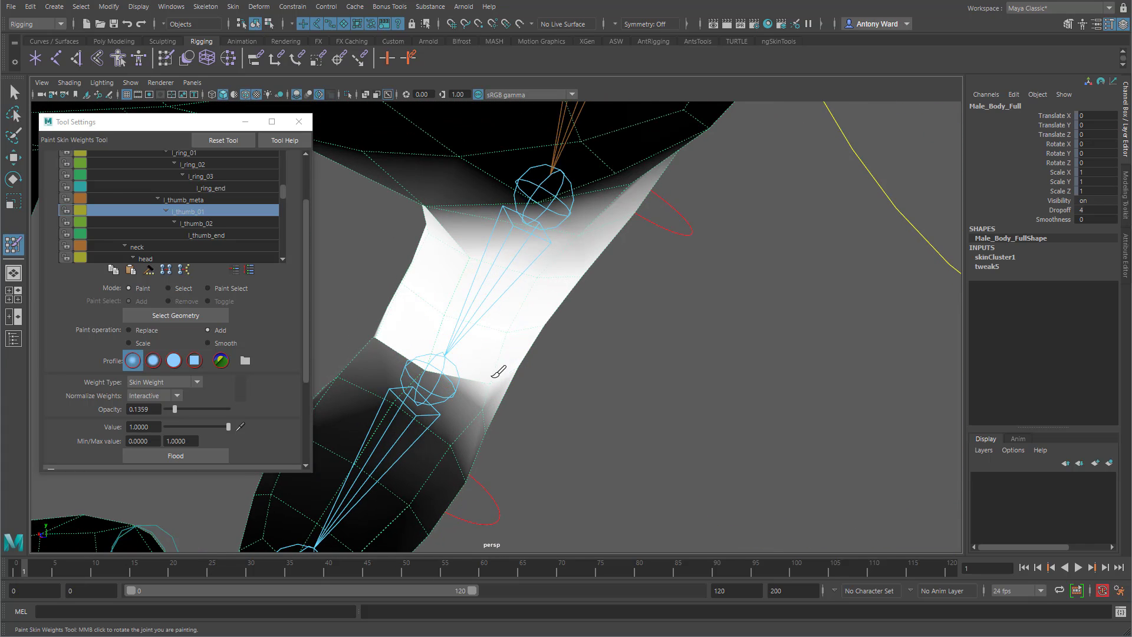
mouse_move(489, 366)
alt+mouse_down()
mouse_move(631, 423)
mouse_move(573, 412)
mouse_move(483, 360)
alt+mouse_up()
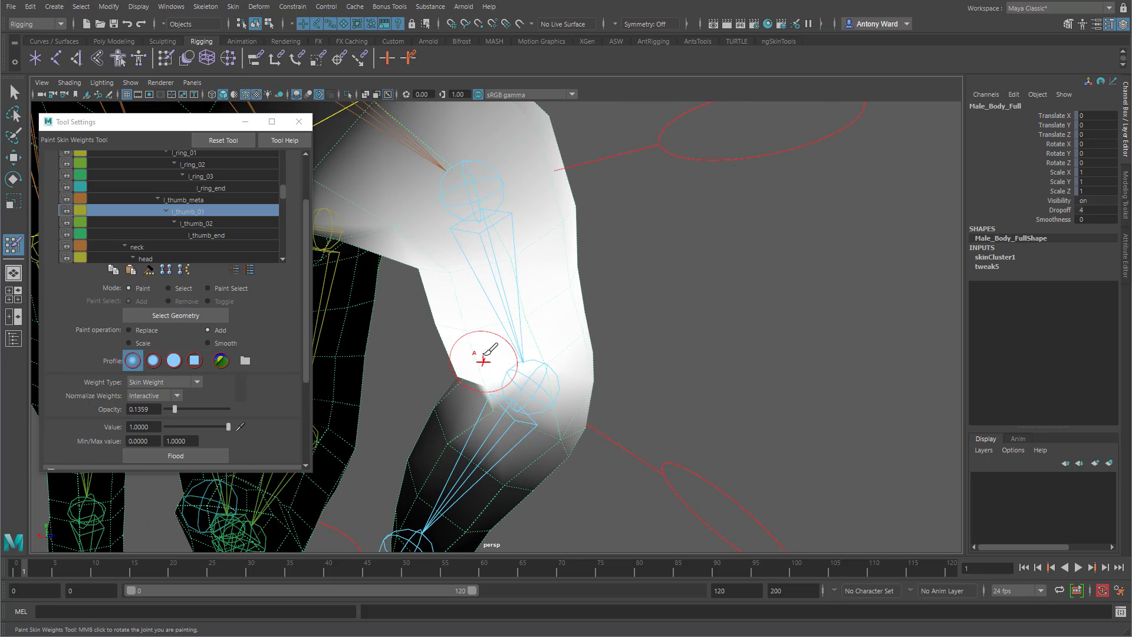
mouse_move(511, 297)
alt+mouse_down()
mouse_move(619, 379)
mouse_move(601, 345)
alt+mouse_up()
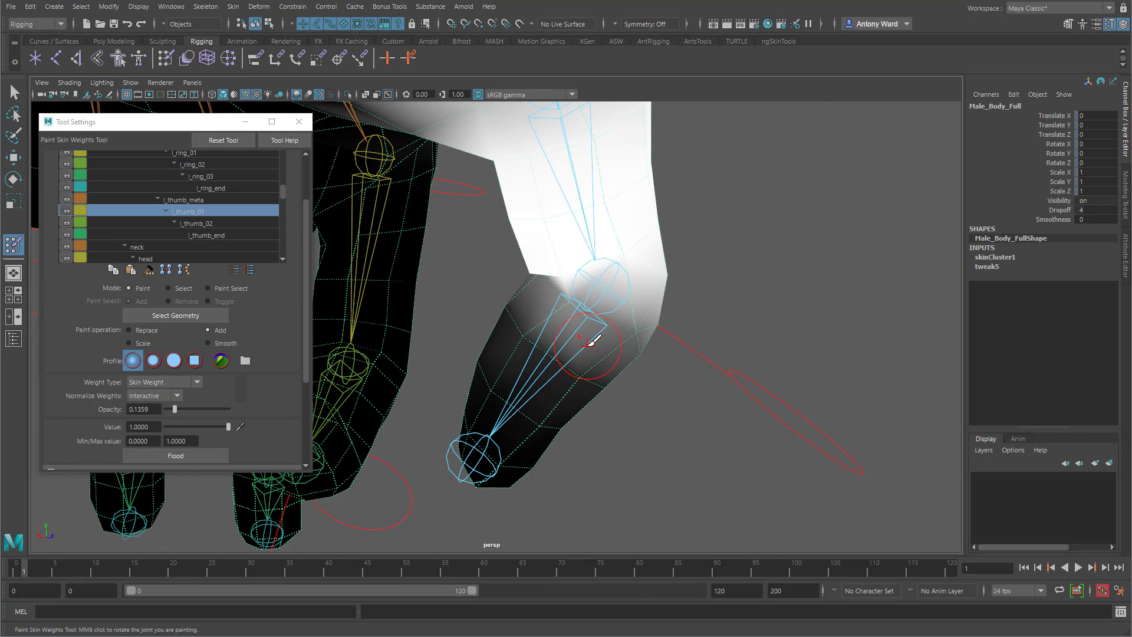
- Fill the thumb tip with full l_thumb_02 weights using Replace at value 1 and opacity 1 with the solid brush profile
right_drag(588, 345, 597, 315)
alt+drag(494, 473, 478, 480)
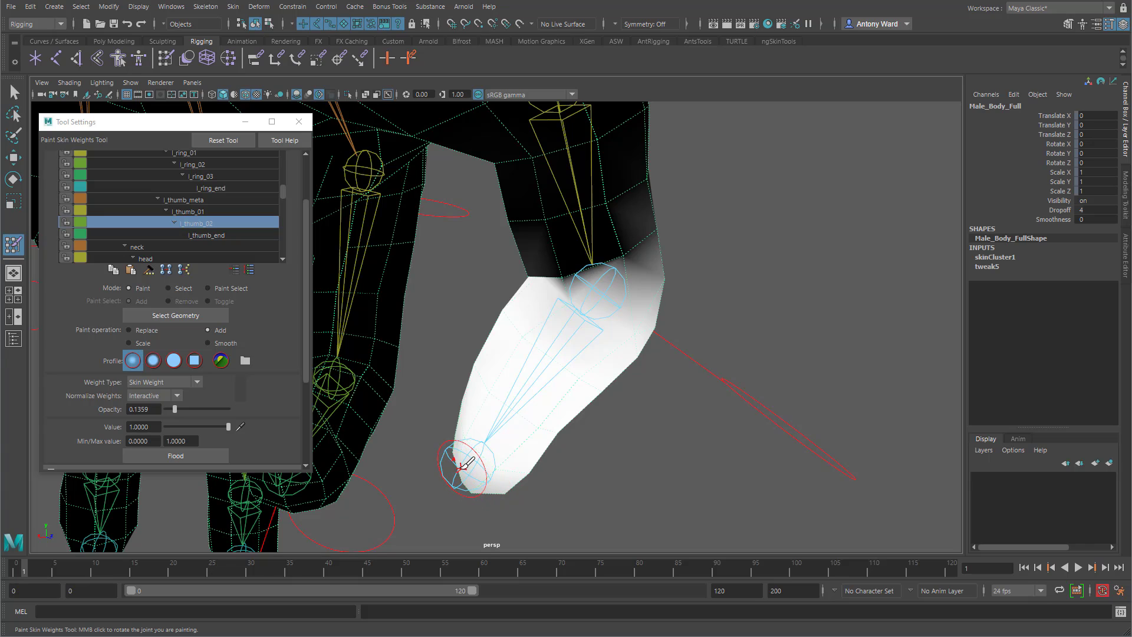
right_drag(463, 466, 492, 436)
mouse_move(572, 467)
alt+mouse_down()
mouse_move(560, 462)
mouse_move(571, 460)
alt+mouse_up()
right_drag(581, 312, 612, 352)
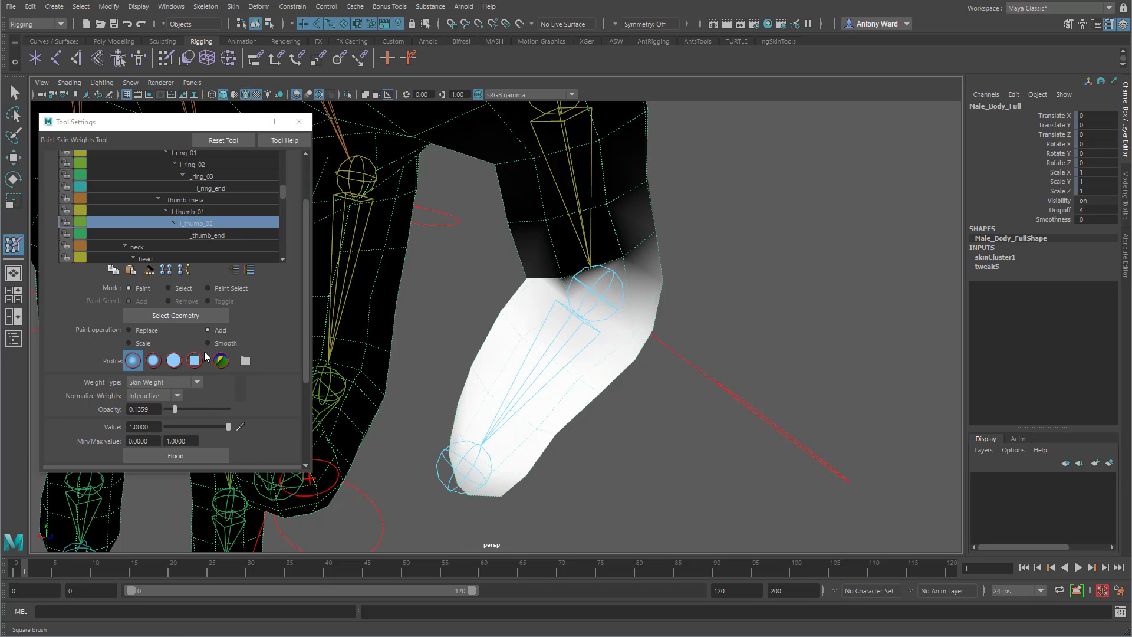
click(147, 330)
drag(180, 409, 276, 411)
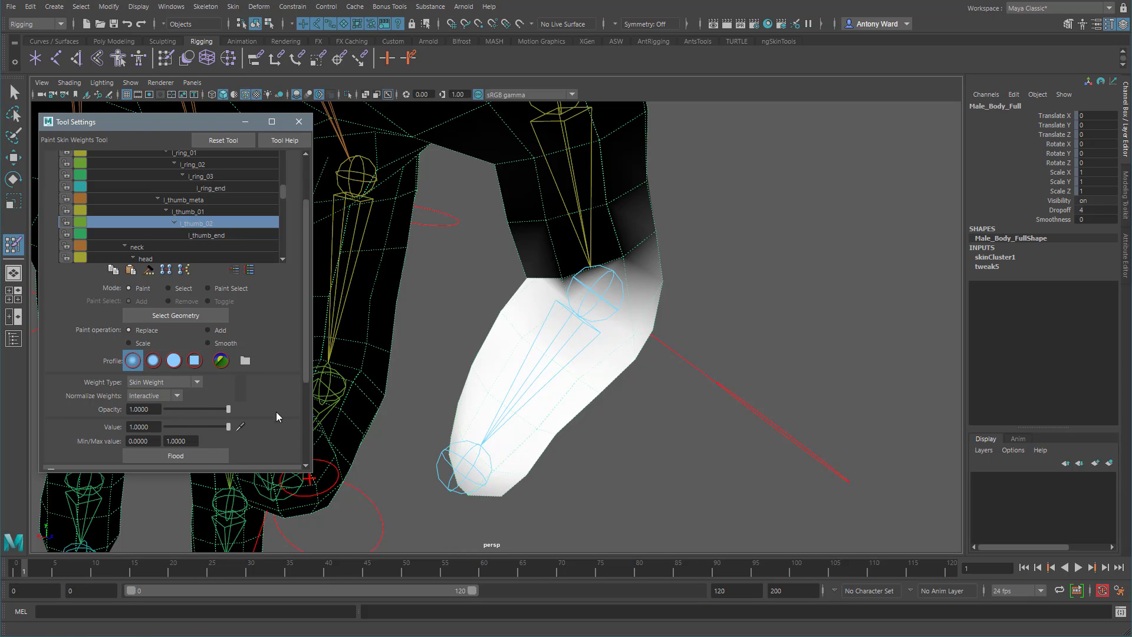
click(173, 361)
alt+drag(534, 386, 528, 453)
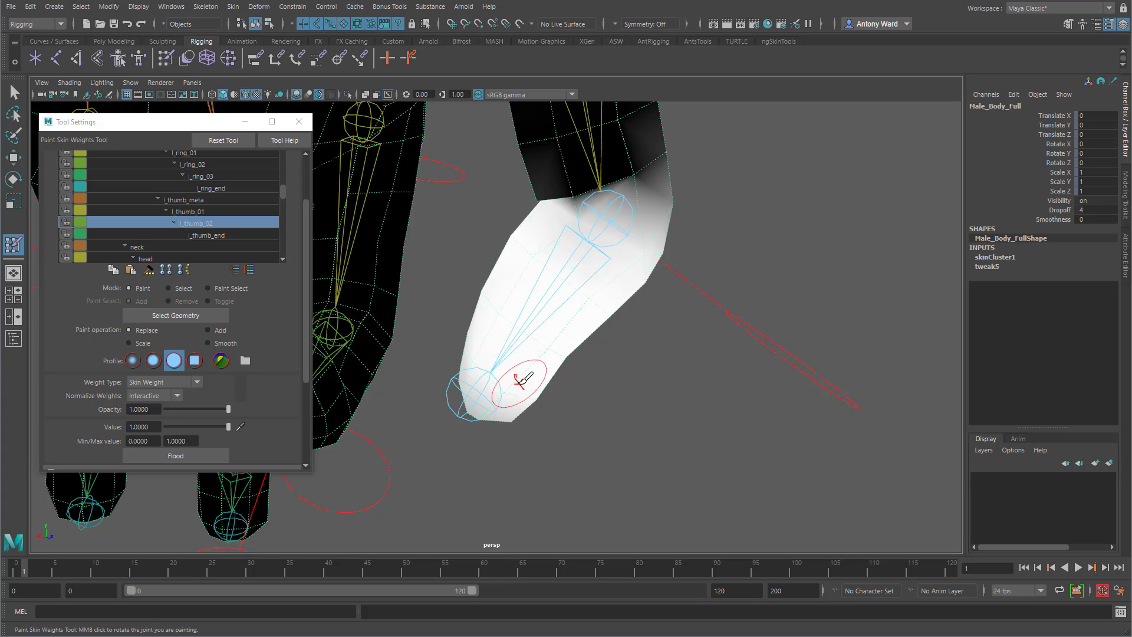
drag(534, 389, 486, 334)
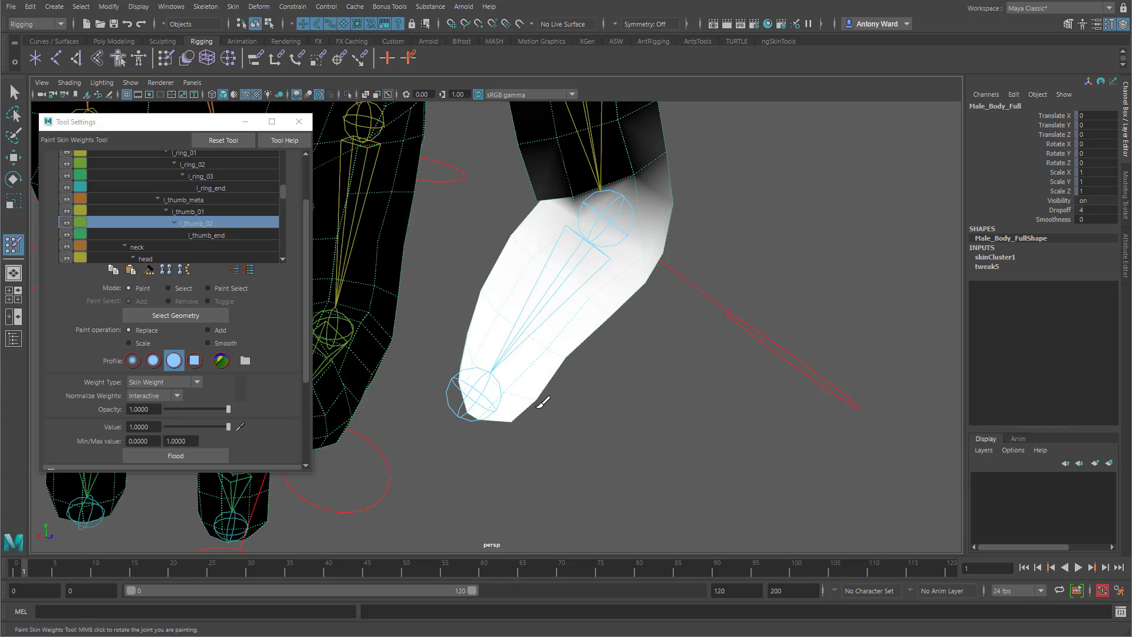
mouse_move(541, 390)
alt+mouse_down()
mouse_move(534, 413)
mouse_move(718, 440)
mouse_move(648, 424)
alt+mouse_up()
drag(479, 336, 482, 419)
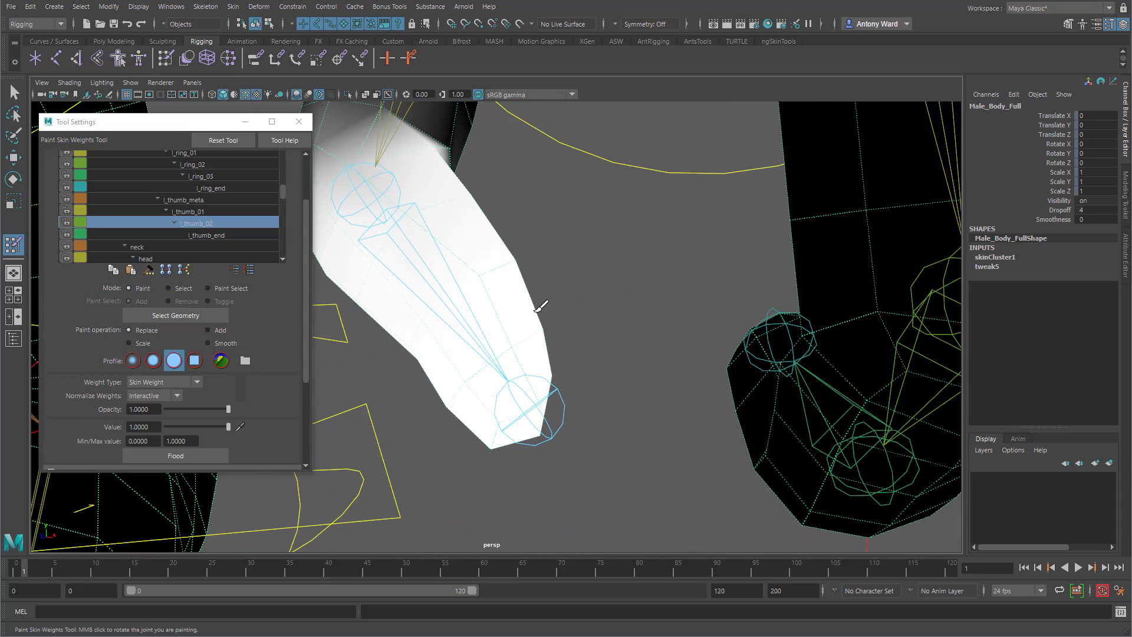
mouse_move(556, 306)
alt+mouse_down()
mouse_move(519, 391)
mouse_move(613, 299)
alt+mouse_up()
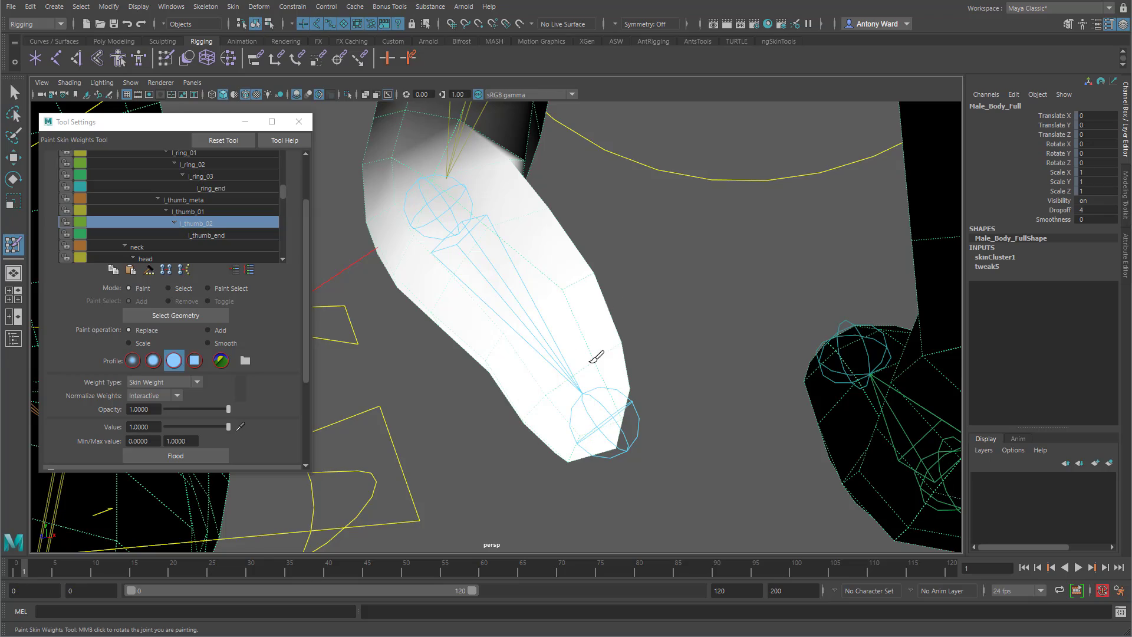
mouse_move(592, 363)
alt+mouse_down()
mouse_move(829, 331)
mouse_move(545, 387)
alt+mouse_up()
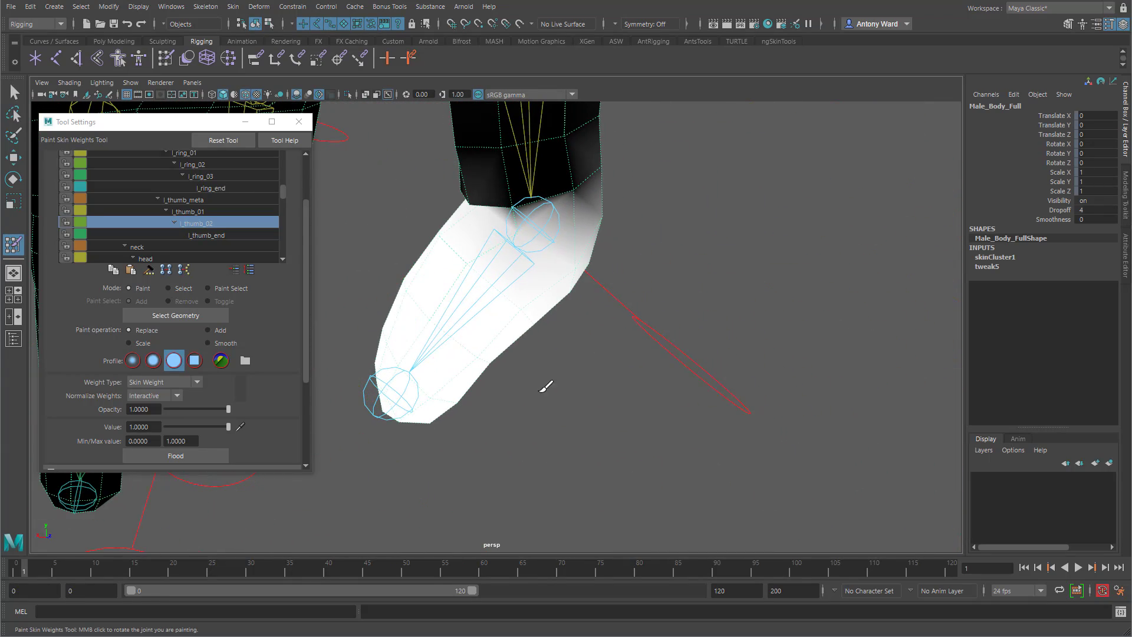
- Smooth the l_thumb_02 weights around the inner bend of the thumb's outer joint at opacity 0.5728
mouse_move(472, 366)
alt+mouse_down()
mouse_move(538, 394)
mouse_move(508, 404)
mouse_move(463, 394)
alt+mouse_up()
alt+right_drag(463, 394, 514, 385)
click(208, 343)
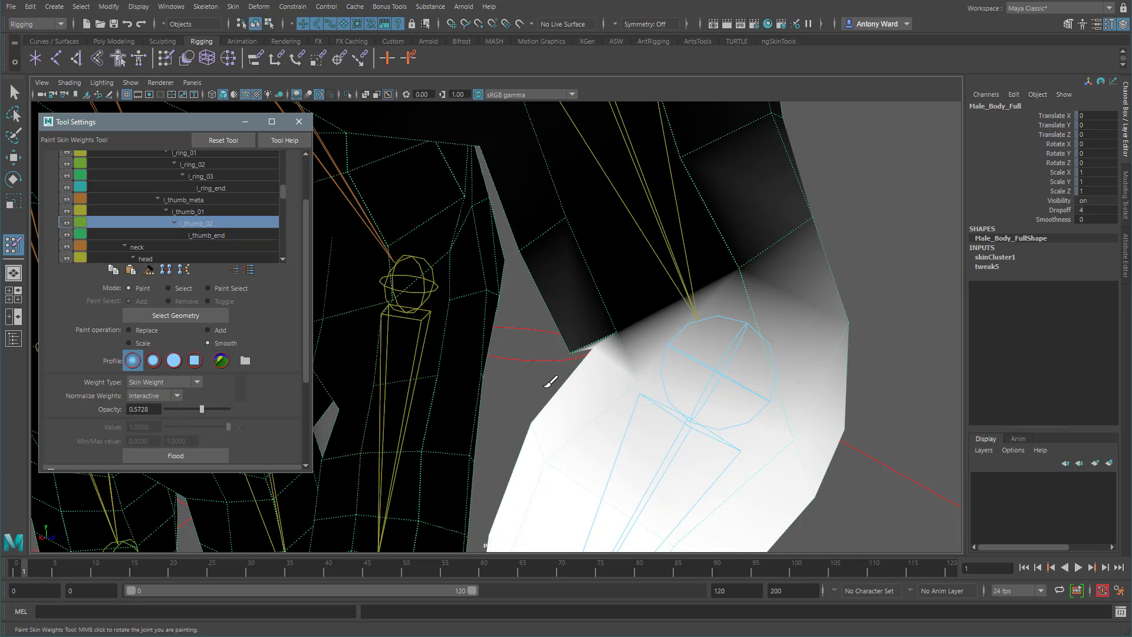
alt+drag(550, 381, 557, 379)
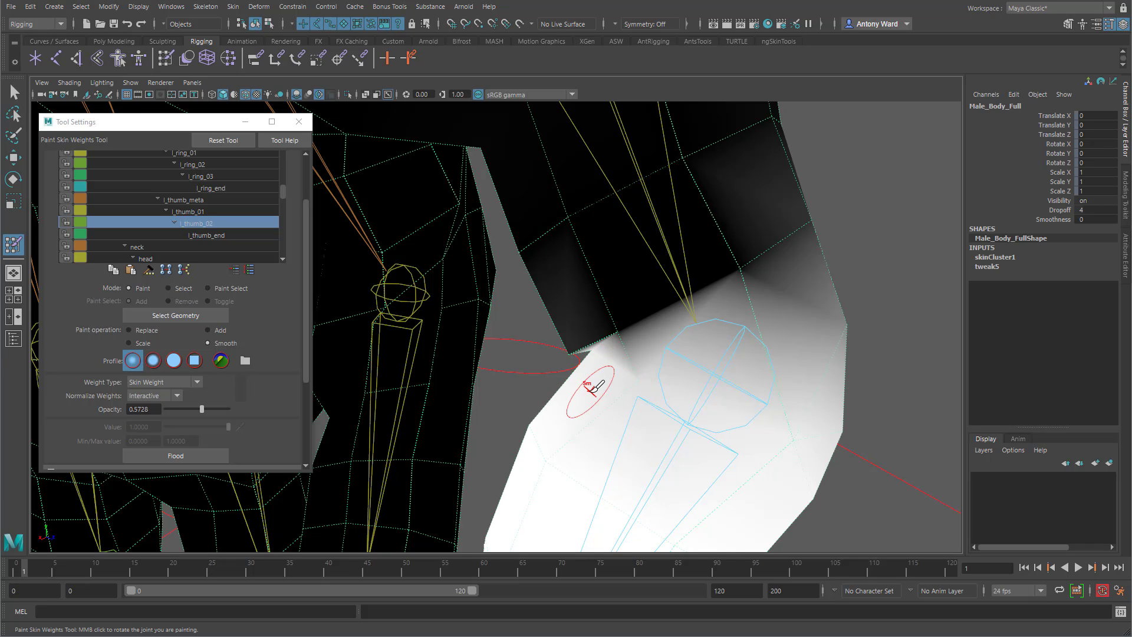
mouse_move(594, 389)
alt+mouse_down()
mouse_move(584, 369)
mouse_move(600, 361)
alt+mouse_up()
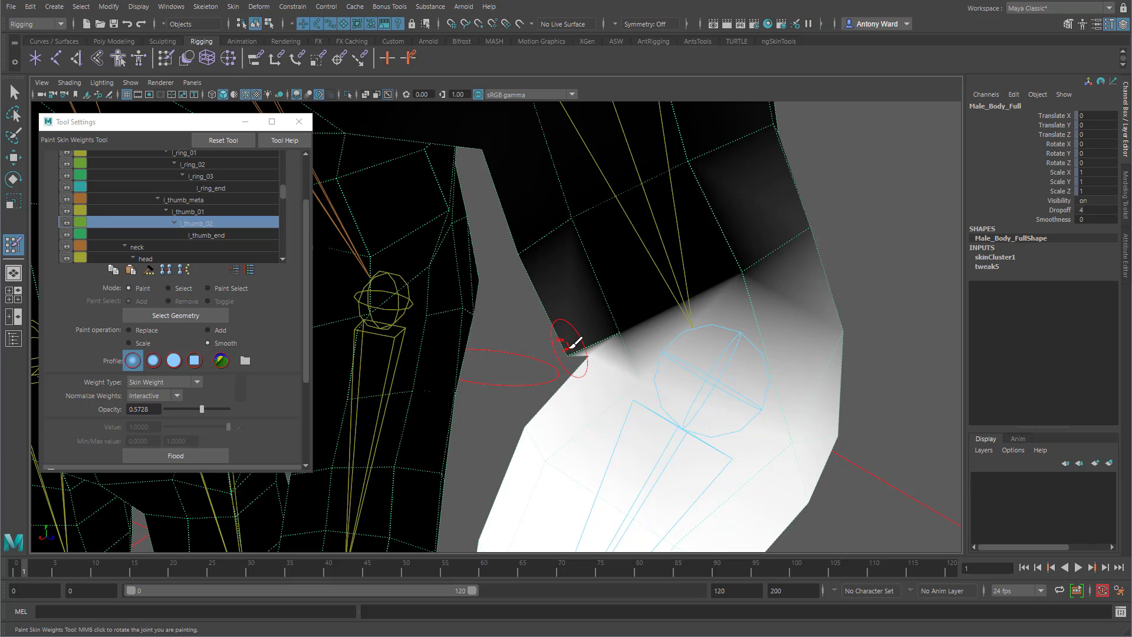
drag(580, 338, 627, 340)
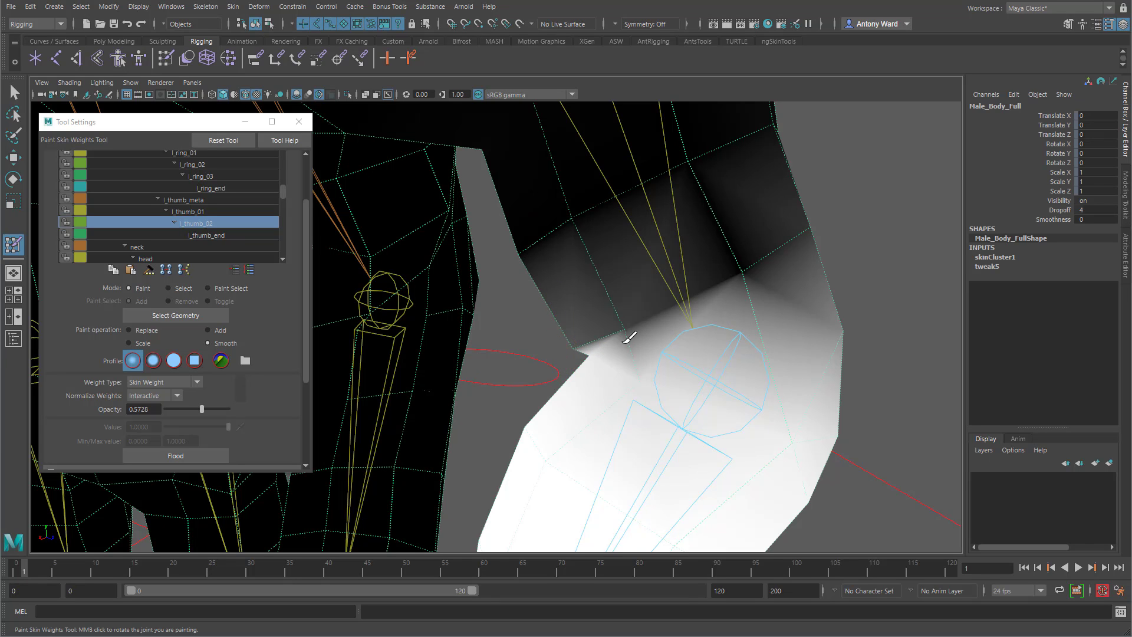
mouse_move(566, 368)
alt+mouse_down()
mouse_move(700, 399)
mouse_move(495, 337)
alt+mouse_up()
click(490, 344)
click(484, 345)
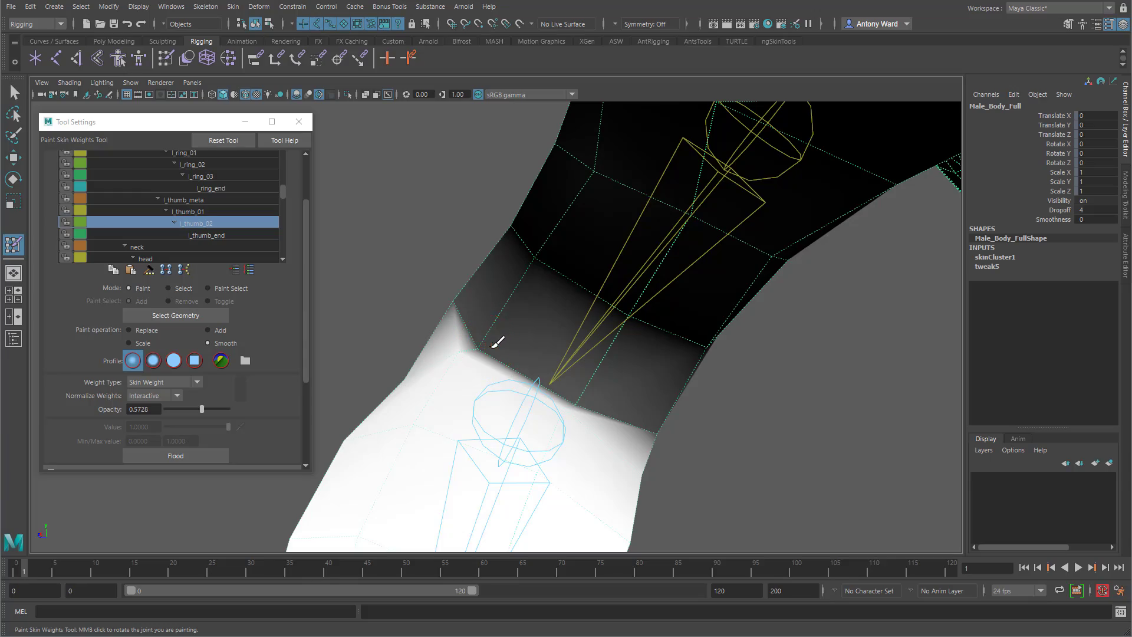
click(493, 346)
- Straighten the left index finger by setting its controls' translations and rotations to 0
alt+drag(652, 402, 737, 434)
alt+right_drag(738, 434, 595, 425)
mouse_move(596, 426)
alt+mouse_down()
mouse_move(662, 410)
mouse_move(695, 430)
mouse_move(704, 405)
alt+mouse_up()
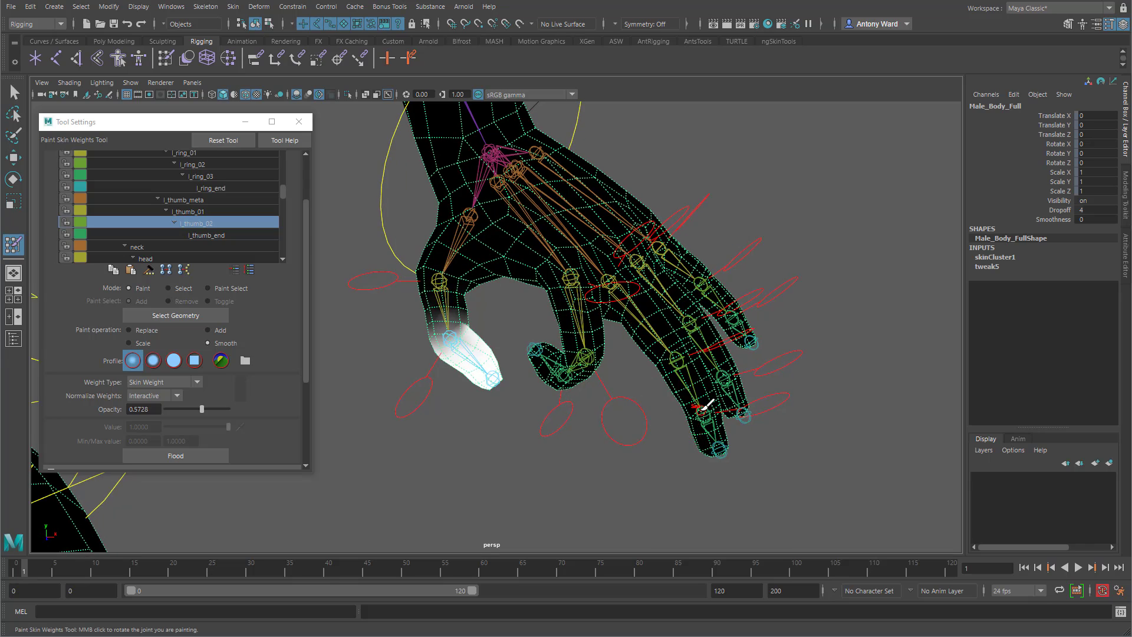
alt+middle_drag(705, 405, 707, 400)
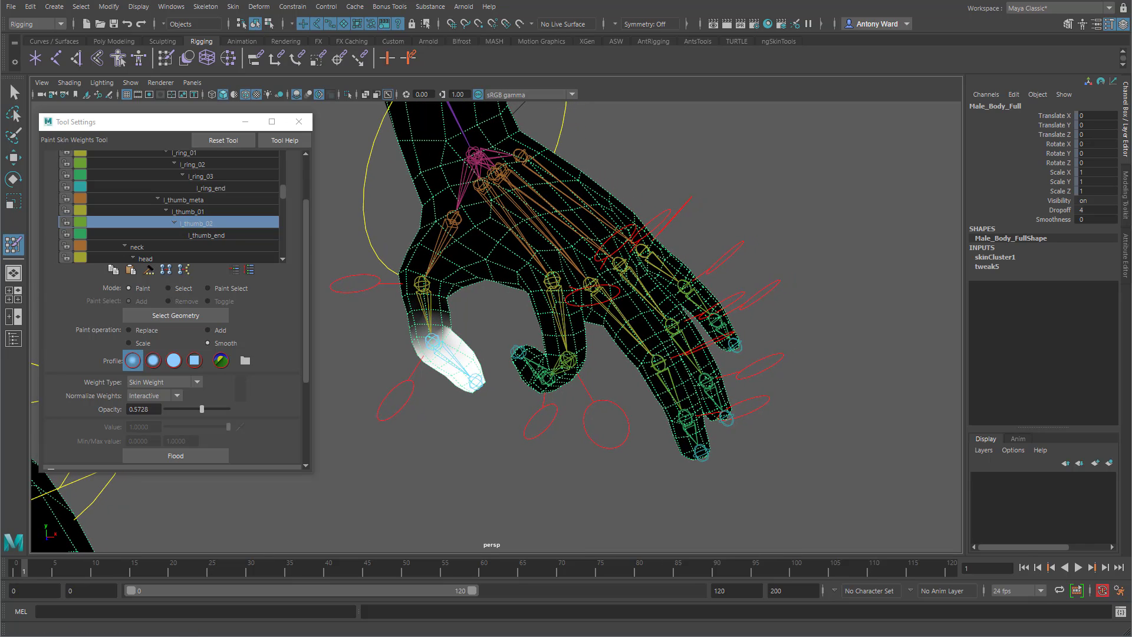
alt+drag(795, 472, 810, 468)
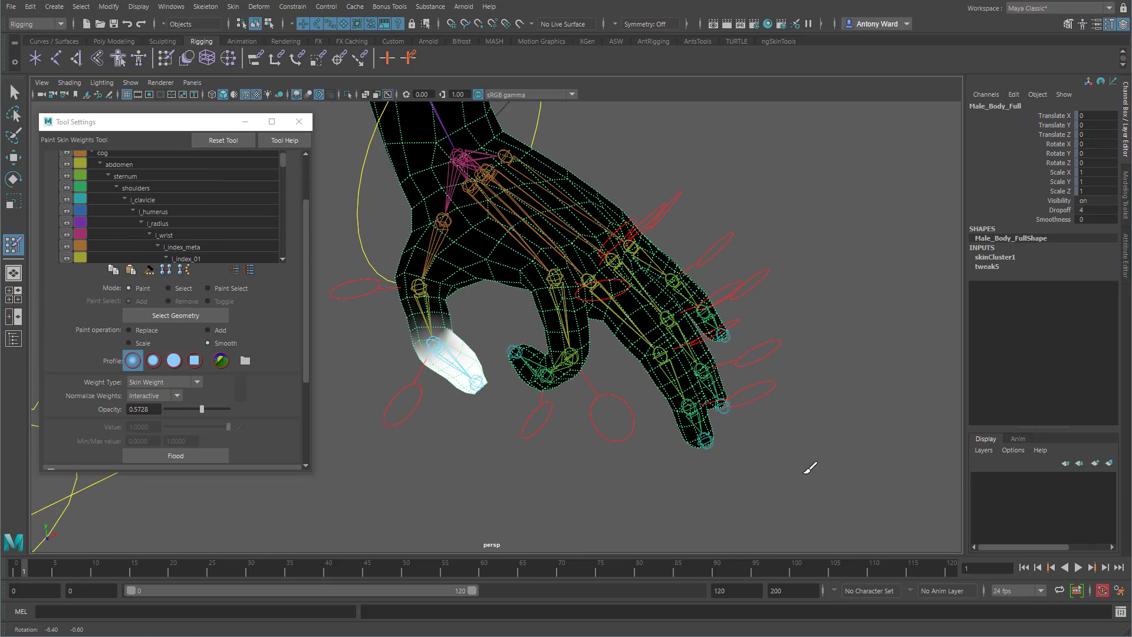
alt+drag(625, 411, 632, 380)
key(w)
click(628, 401)
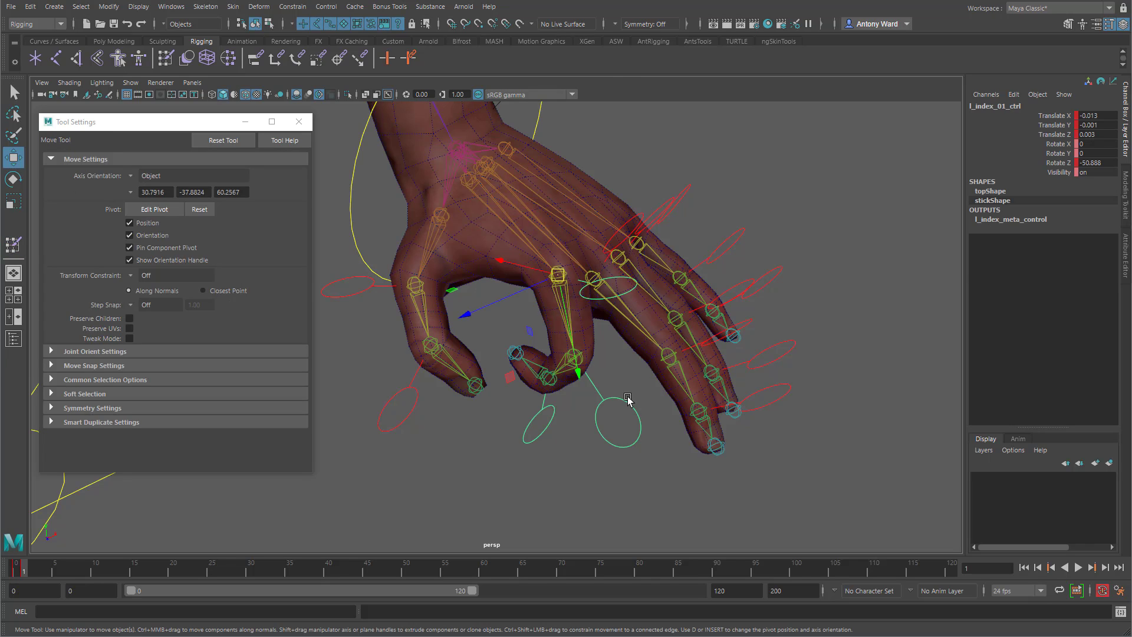
click(545, 420)
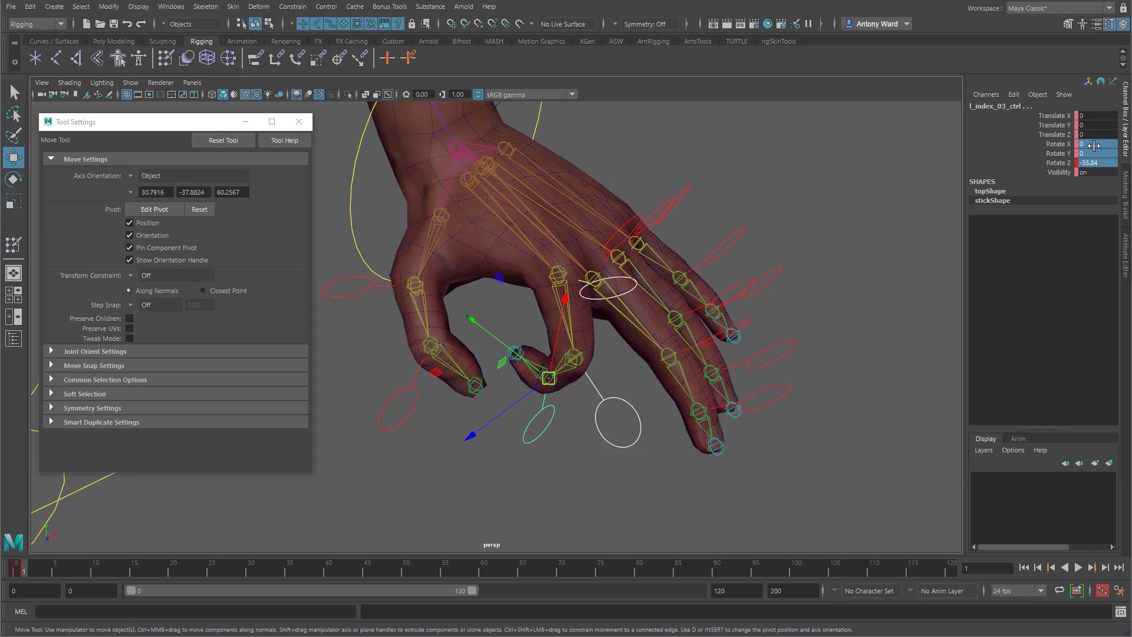
text(0)
key(Return)
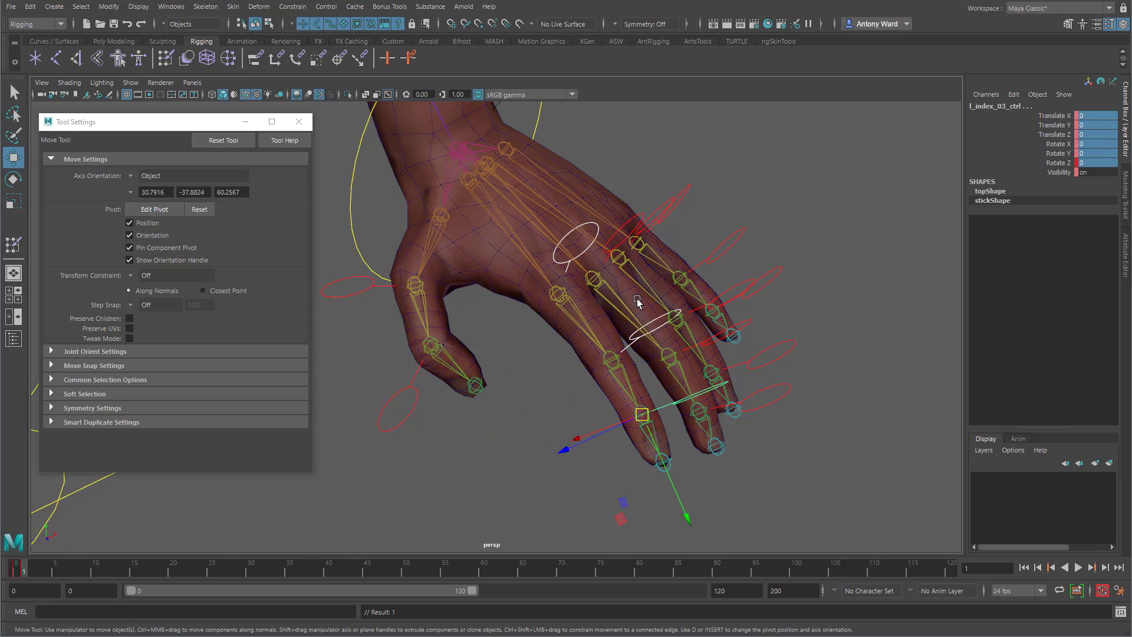
- Curl the left middle finger by rotating its three finger controls
click(635, 219)
key(e)
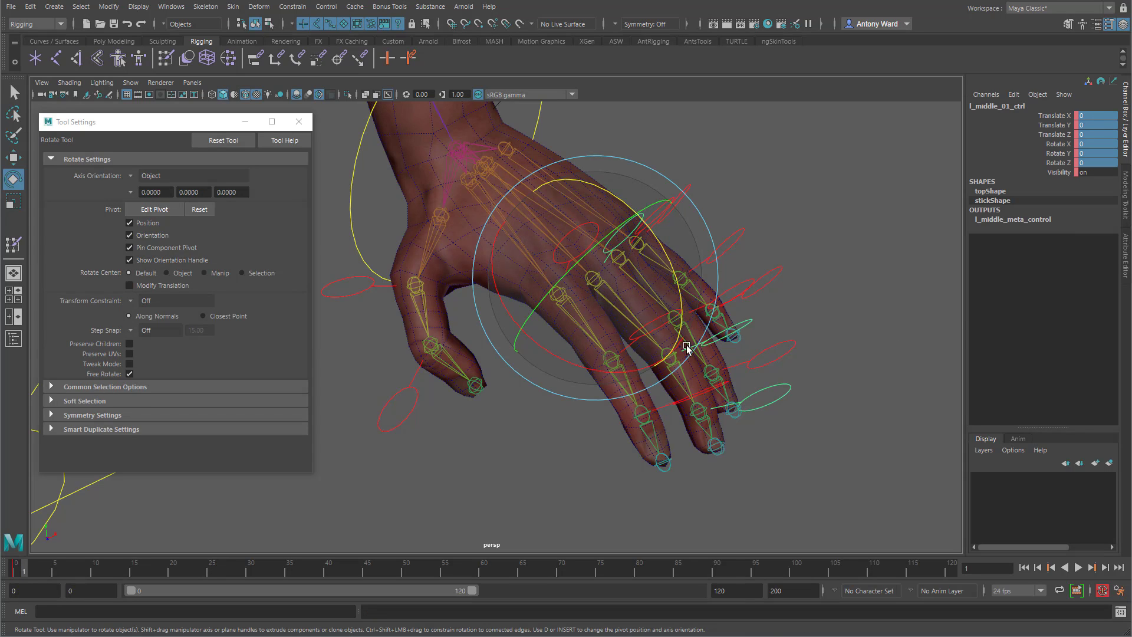
alt+drag(687, 348, 725, 277)
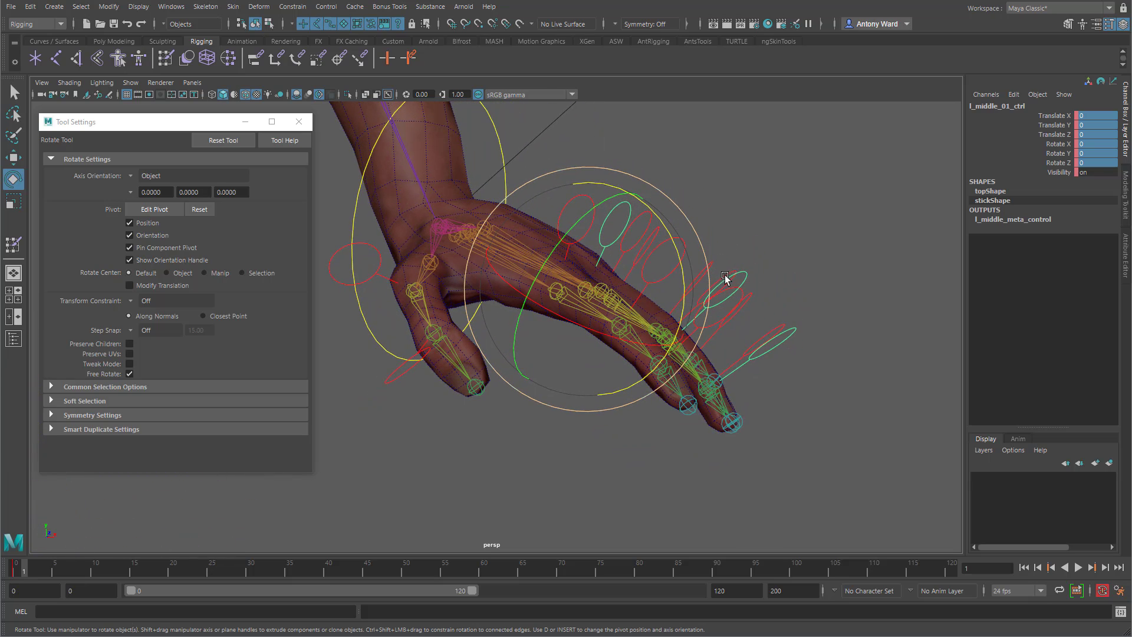
click(746, 276)
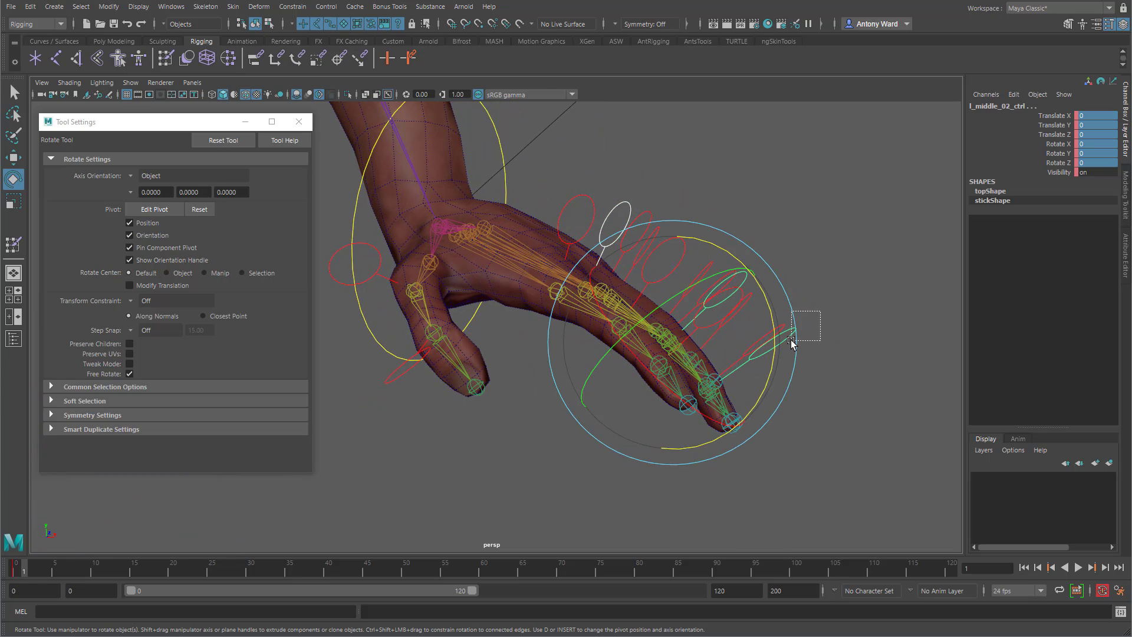
drag(790, 342, 765, 411)
- Straighten the left thumb by setting the translations and rotations of its two outer controls to 0
alt+drag(532, 394, 457, 406)
drag(383, 269, 399, 356)
shift+drag(417, 451, 397, 418)
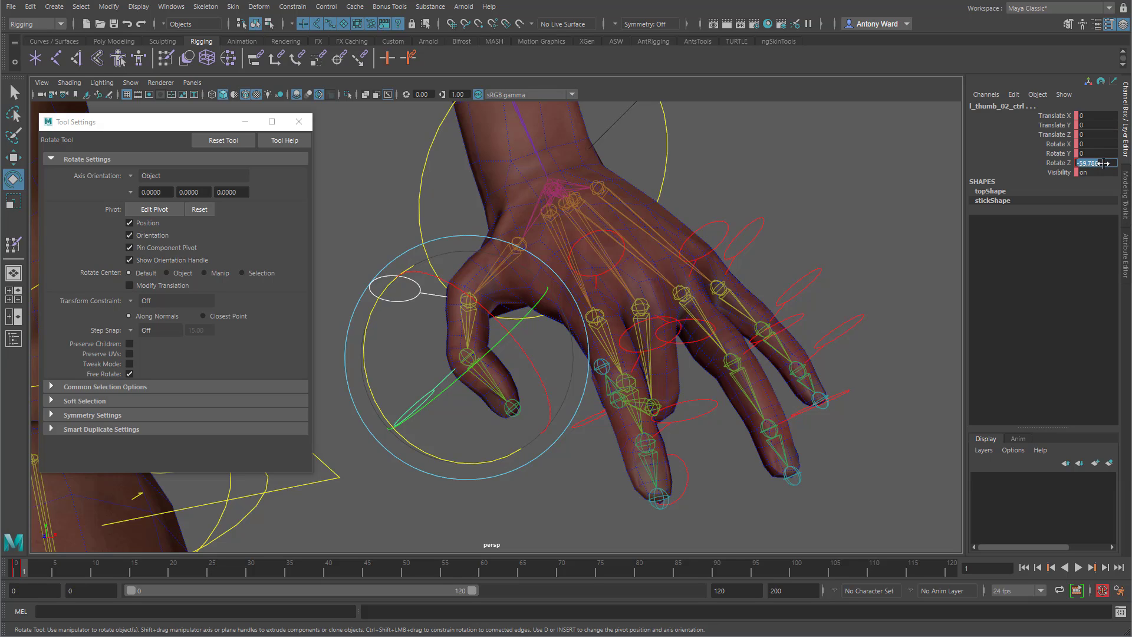
text(0)
key(Return)
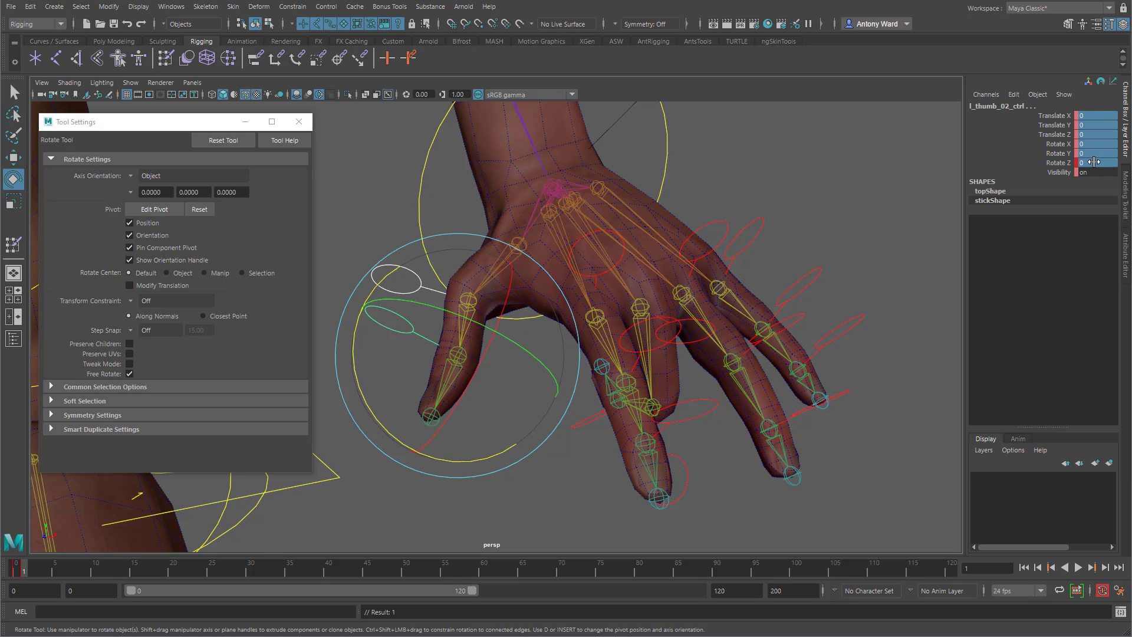
text(0)
key(Return)
- Select the body mesh, reactivate the Paint Skin Weights tool and show the l_middle_01 influence
alt+drag(597, 430, 649, 417)
alt+right_drag(650, 416, 654, 420)
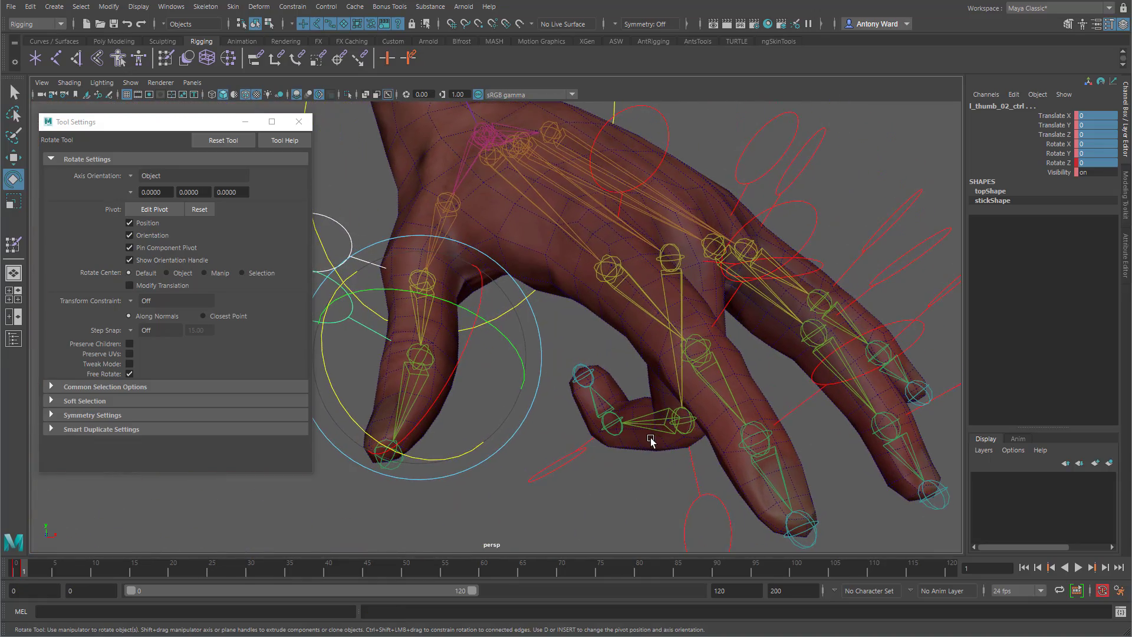
click(652, 400)
click(13, 244)
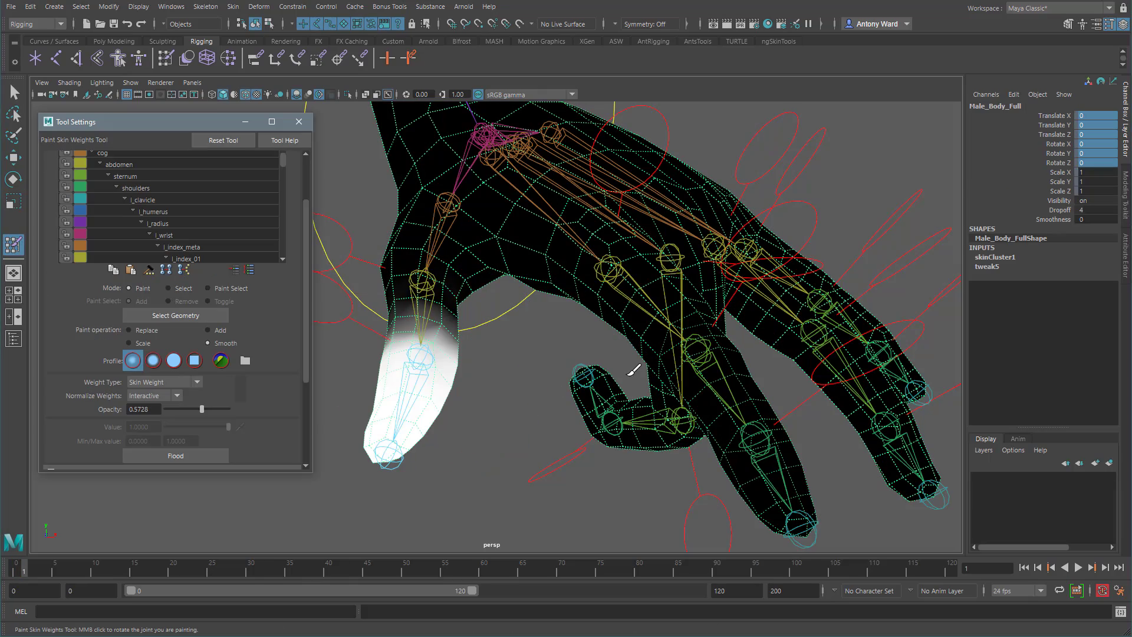
alt+drag(631, 371, 585, 366)
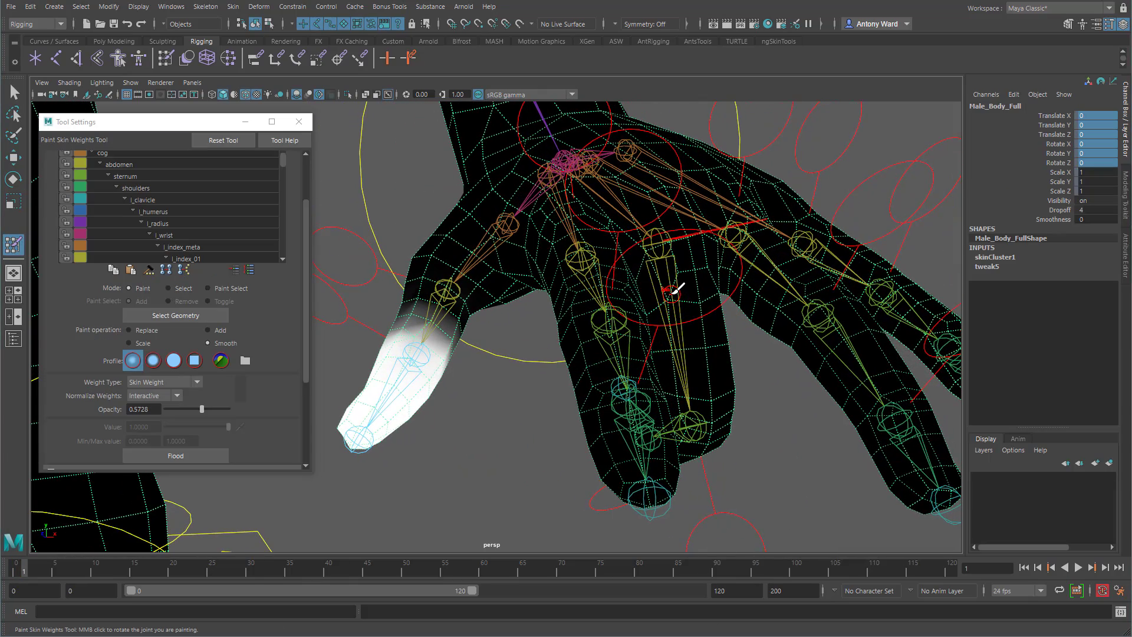
right_drag(672, 293, 670, 264)
alt+drag(618, 319, 722, 315)
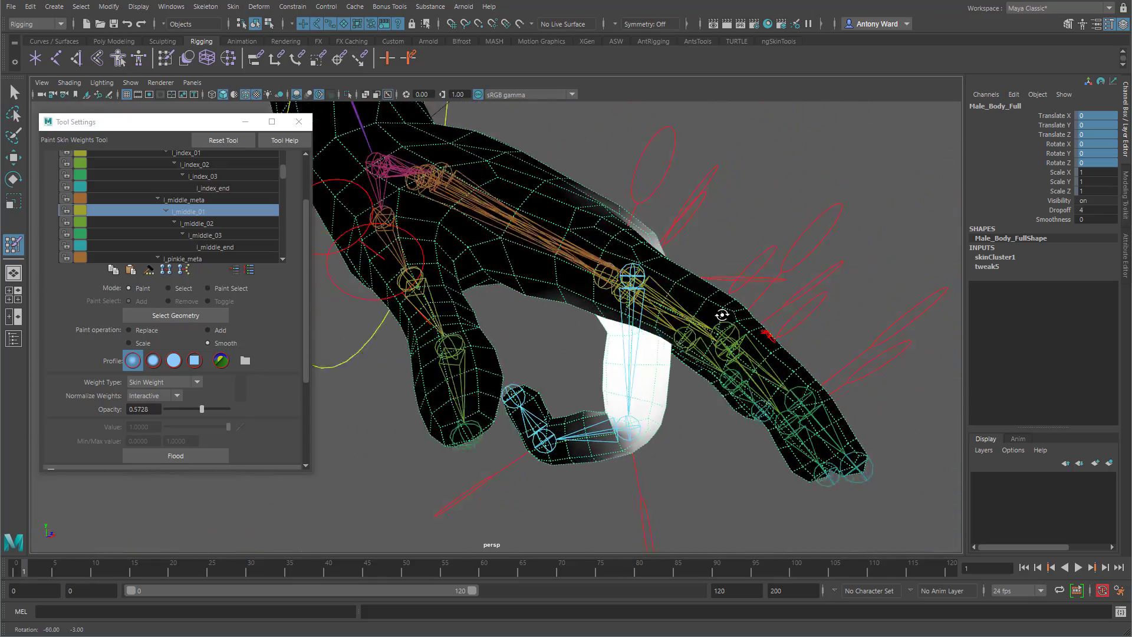
- Fill the middle fingertip with full l_middle_03 weights using Replace at value 1 and opacity 1 with the solid brush profile
alt+middle_drag(541, 461, 546, 399)
mouse_move(546, 399)
alt+mouse_down()
mouse_move(589, 358)
mouse_move(536, 412)
alt+mouse_up()
alt+middle_drag(536, 412, 566, 317)
alt+right_drag(519, 394, 572, 397)
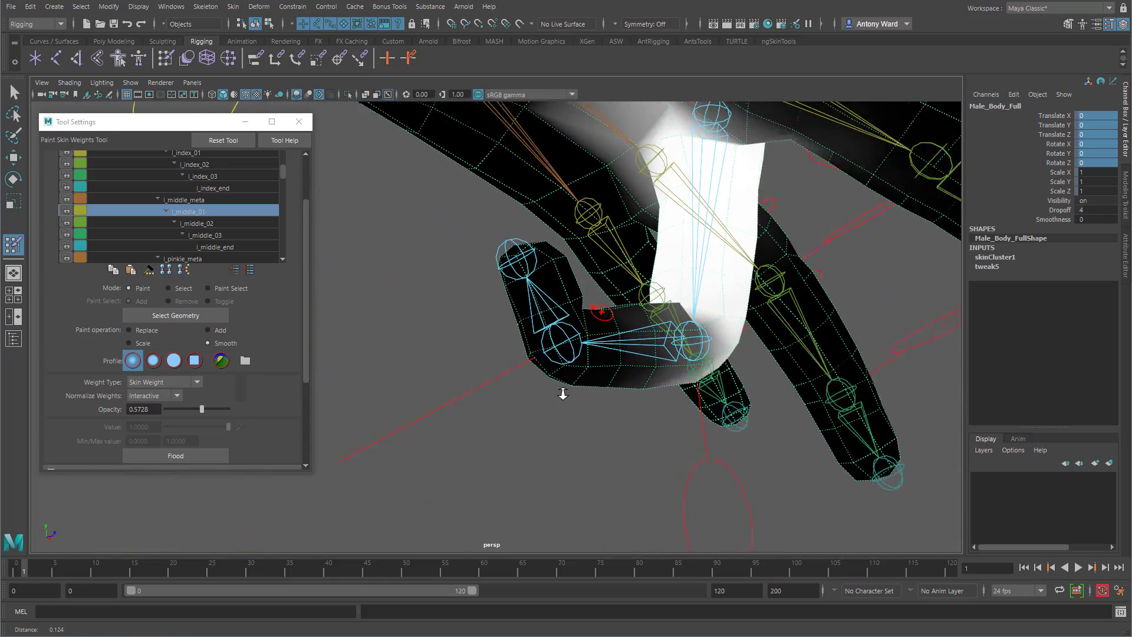
right_drag(580, 345, 578, 376)
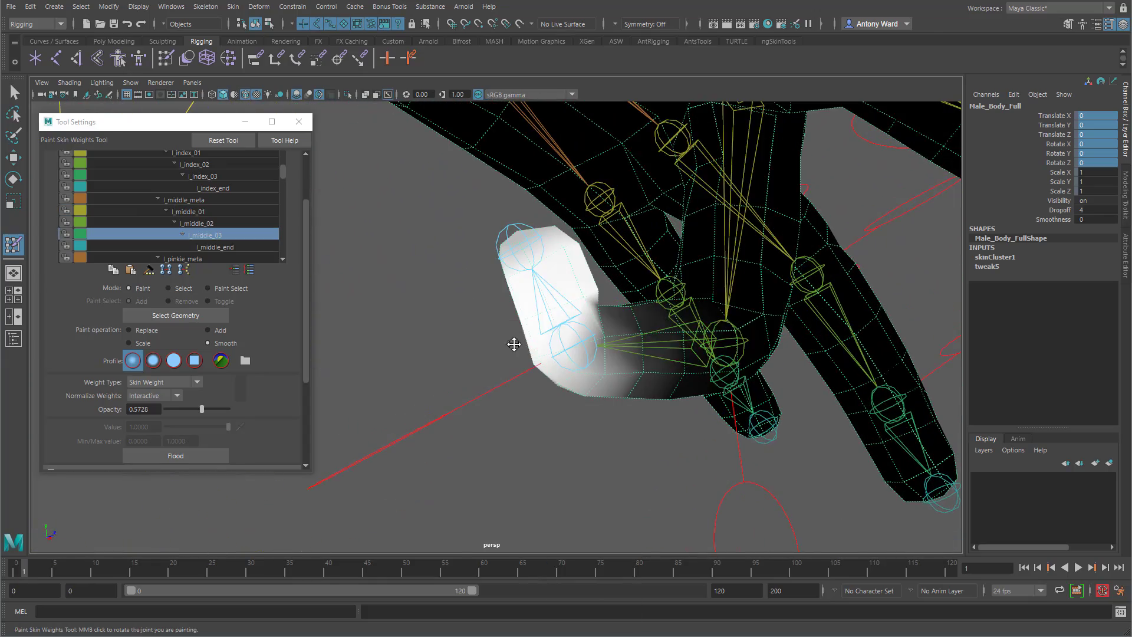
alt+middle_drag(513, 344, 484, 368)
alt+right_drag(485, 368, 518, 348)
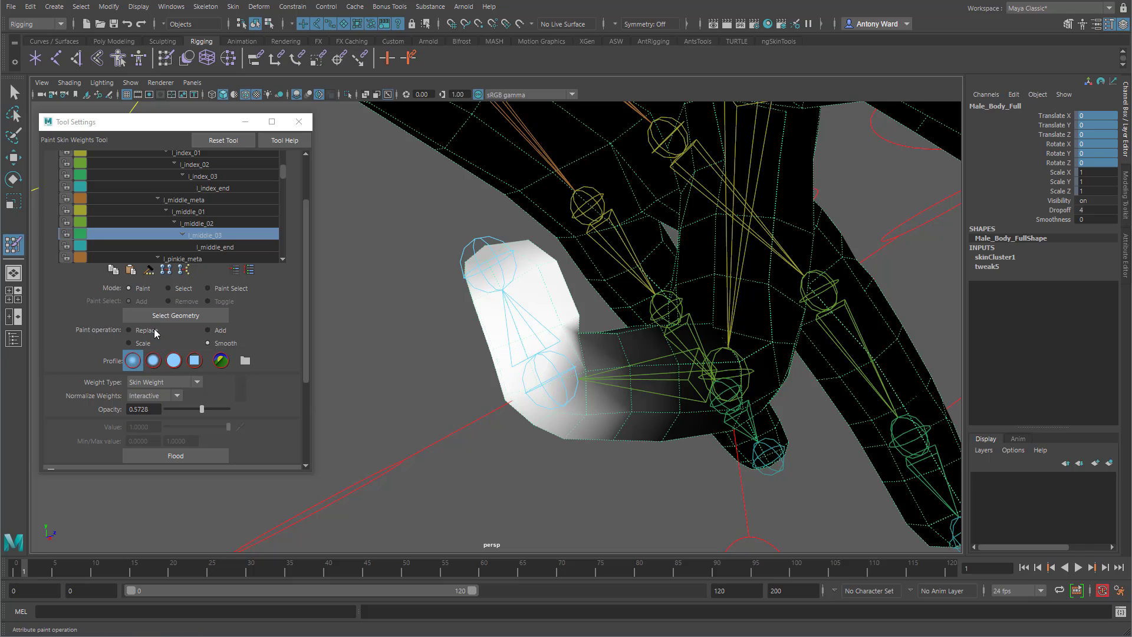
click(154, 331)
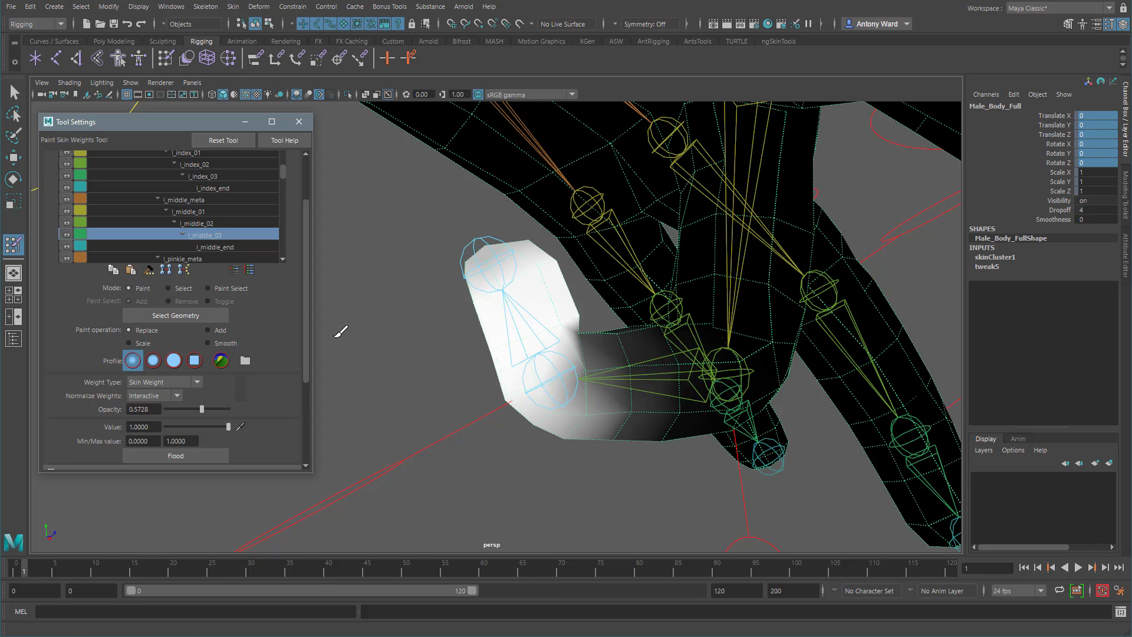
mouse_move(504, 256)
alt+mouse_down()
mouse_move(515, 260)
mouse_move(502, 268)
alt+mouse_up()
click(173, 361)
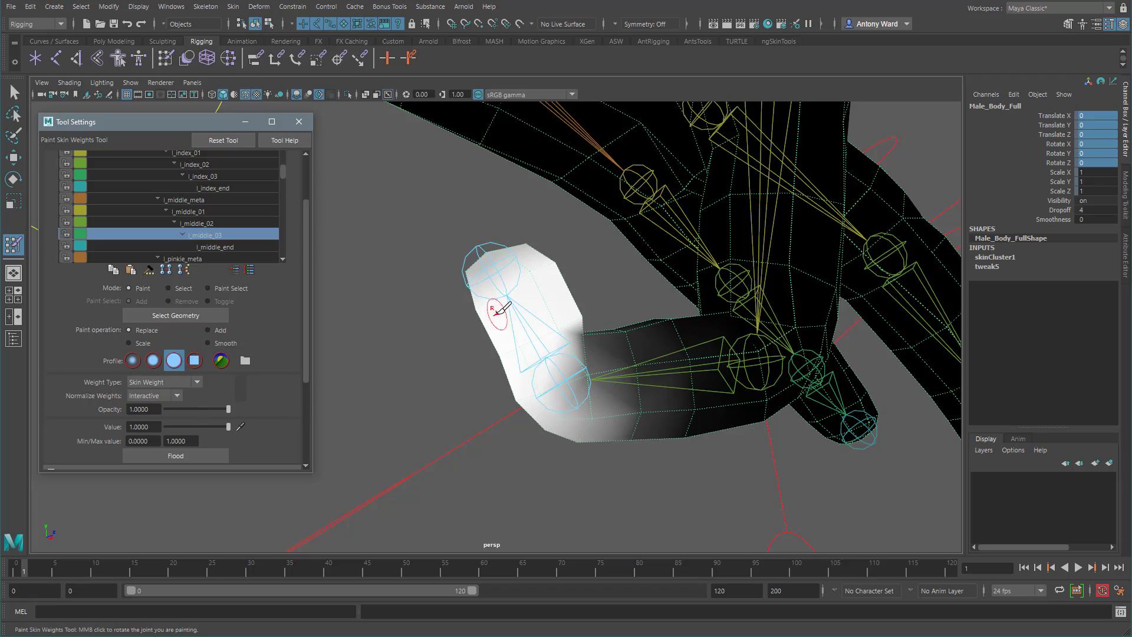
mouse_move(503, 308)
alt+mouse_down()
mouse_move(460, 331)
mouse_move(504, 288)
mouse_move(567, 358)
mouse_move(554, 348)
alt+mouse_up()
- Build up l_middle_03 weights around the middle finger's outer joint using Add at value 1 and opacity 0.0777
click(209, 330)
click(171, 408)
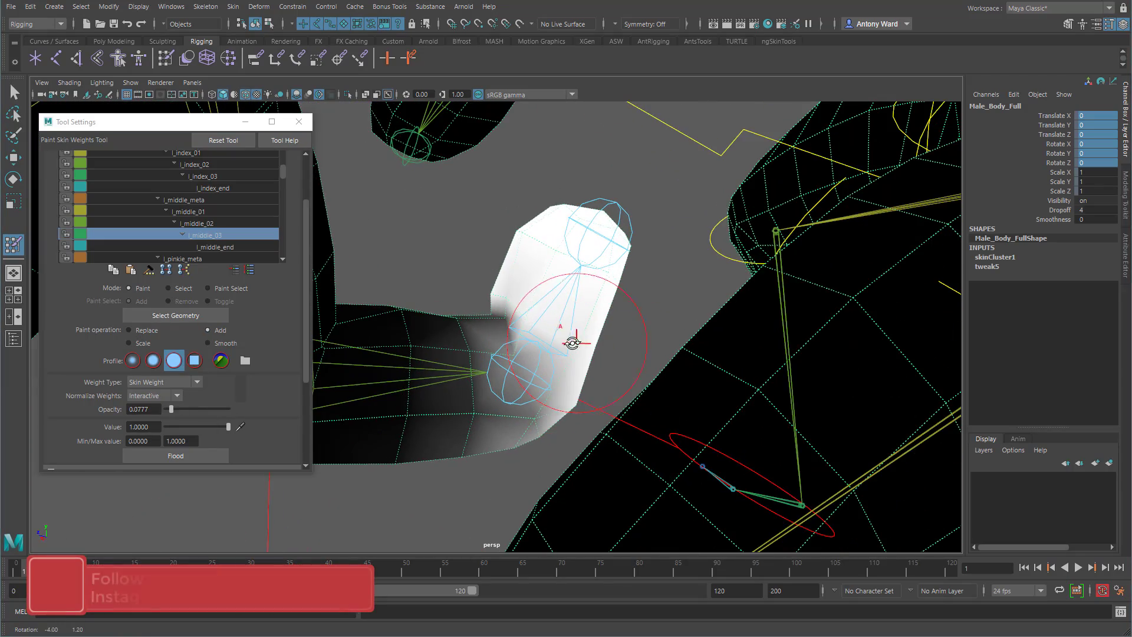
mouse_move(573, 342)
mouse_down()
mouse_move(513, 313)
mouse_move(701, 312)
mouse_up()
mouse_move(550, 259)
alt+mouse_down()
mouse_move(510, 395)
mouse_move(471, 391)
alt+mouse_up()
- Clear stray l_middle_02 weights from the middle finger's first segment using Replace at value 0 and opacity 1 with the soft brush profile
right_drag(689, 299, 690, 265)
click(131, 330)
click(133, 360)
mouse_move(413, 331)
alt+mouse_down()
mouse_move(519, 295)
mouse_move(635, 374)
mouse_move(641, 397)
mouse_move(613, 397)
mouse_move(540, 299)
alt+mouse_up()
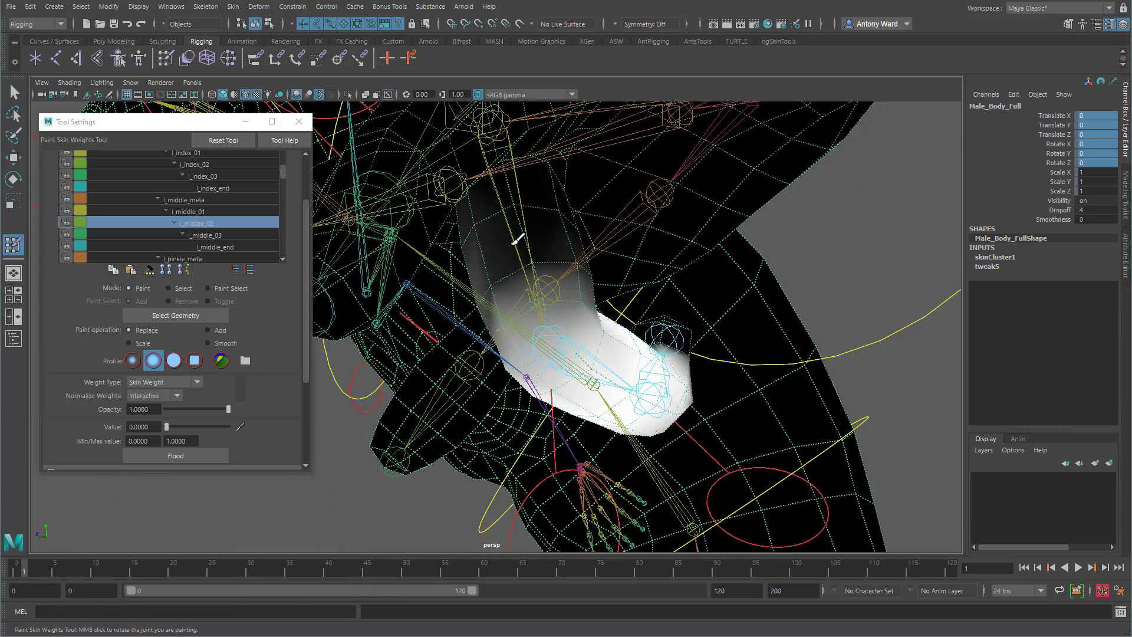
alt+drag(517, 241, 467, 279)
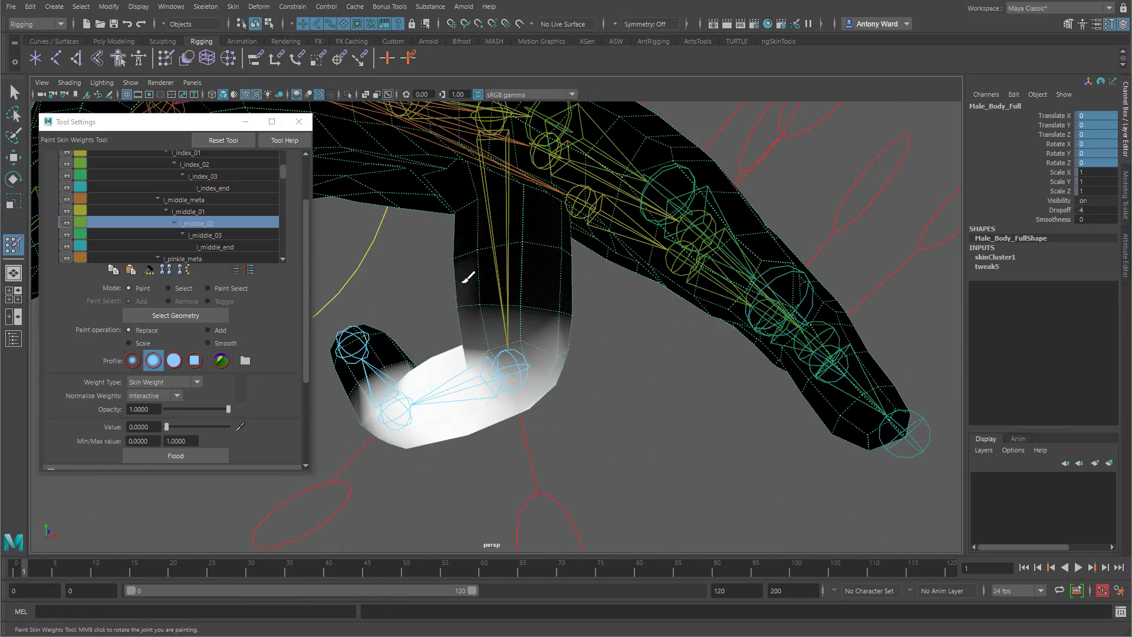
alt+drag(575, 322, 457, 312)
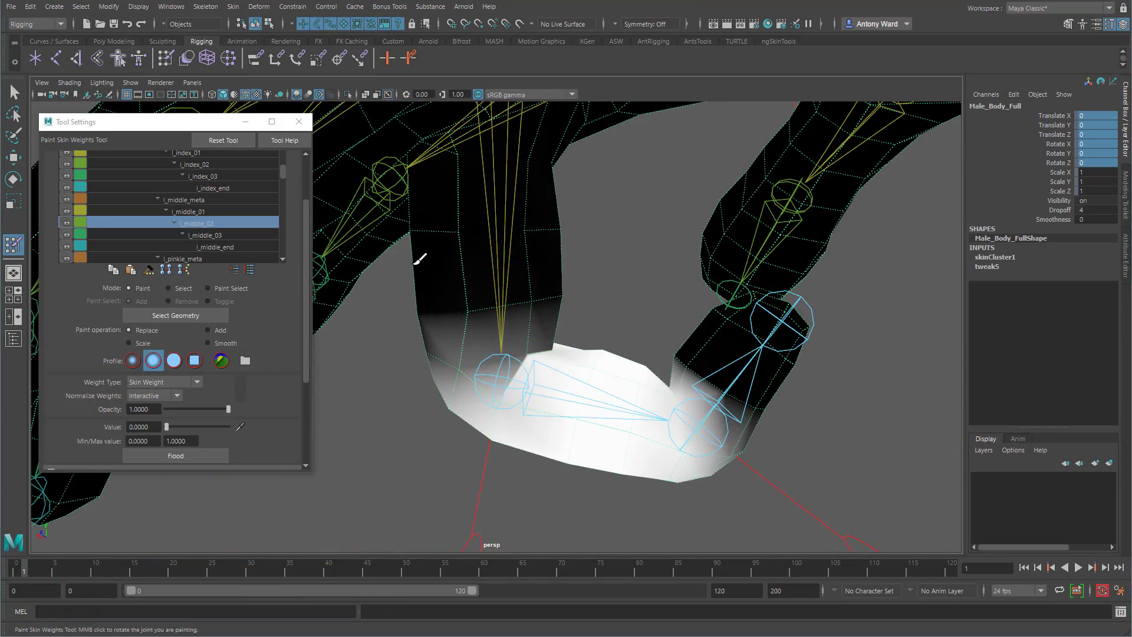
- Smooth the l_middle_02 weights around the middle finger's bent middle joint at opacity 1
click(229, 343)
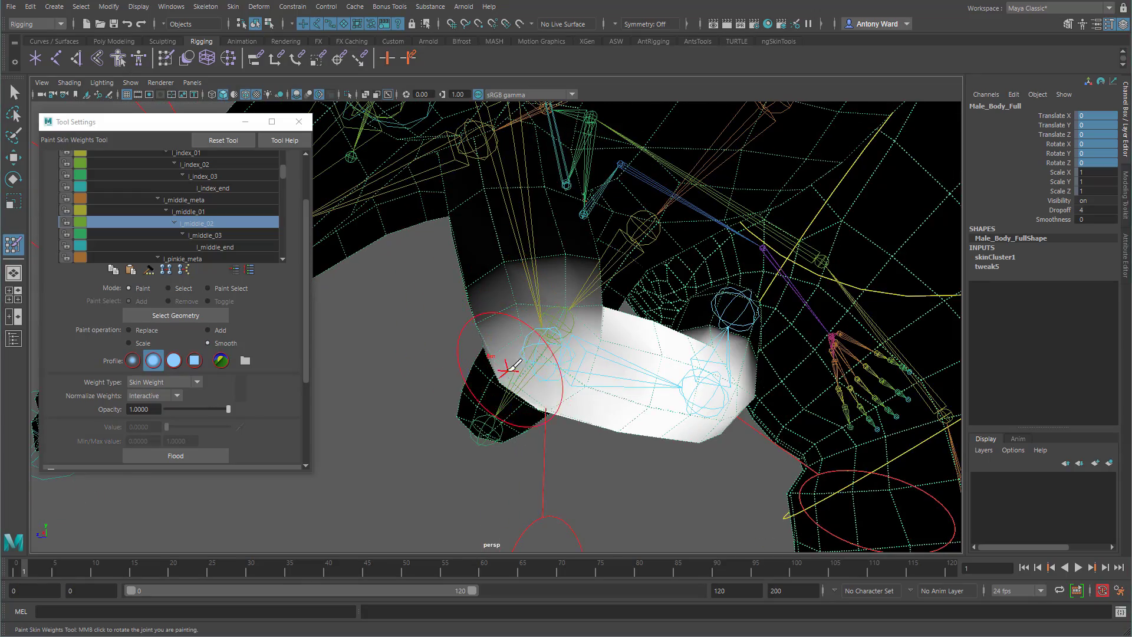
mouse_move(514, 367)
alt+mouse_down()
mouse_move(523, 348)
mouse_move(513, 370)
mouse_move(561, 391)
mouse_move(465, 421)
mouse_move(566, 440)
alt+mouse_up()
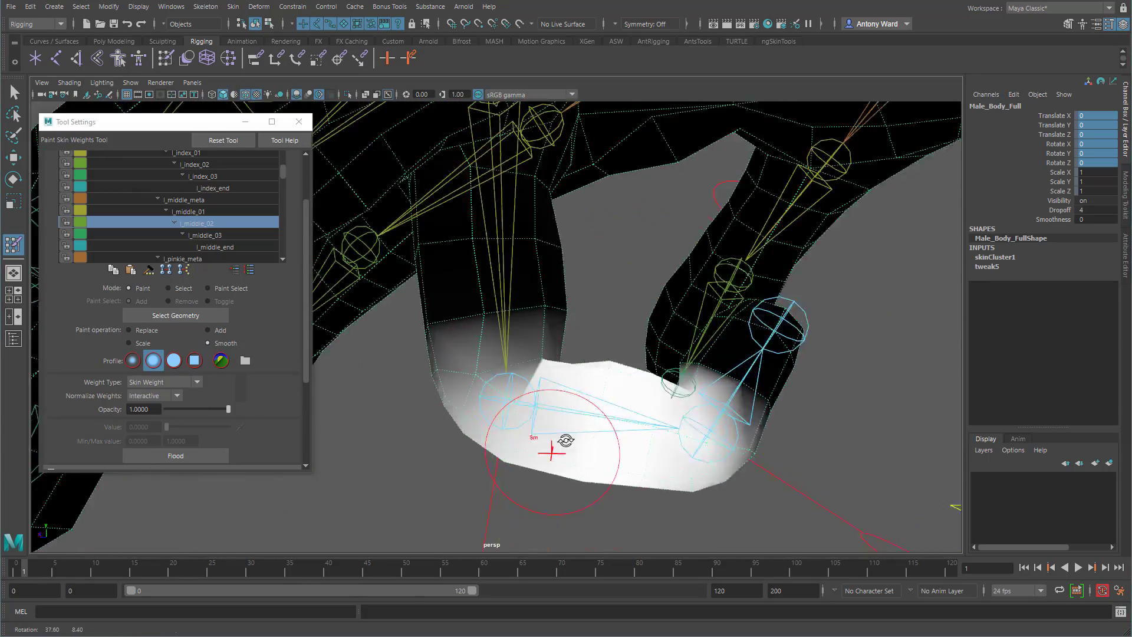
alt+right_drag(566, 439, 625, 431)
- Build up l_middle_02 weights around the middle finger's middle joint using Add at value 1 and opacity 0.3398 with the Gaussian brush profile
click(219, 331)
click(133, 360)
mouse_move(167, 427)
mouse_down()
mouse_move(242, 426)
mouse_move(187, 409)
mouse_up()
key(b)
mouse_move(558, 372)
mouse_down()
mouse_move(606, 377)
mouse_move(546, 331)
mouse_move(506, 338)
mouse_move(463, 318)
mouse_up()
- Show the l_middle_01 influence and clear its weights from the palm below the knuckle using Replace at value 0 and opacity 1
right_drag(462, 318, 462, 279)
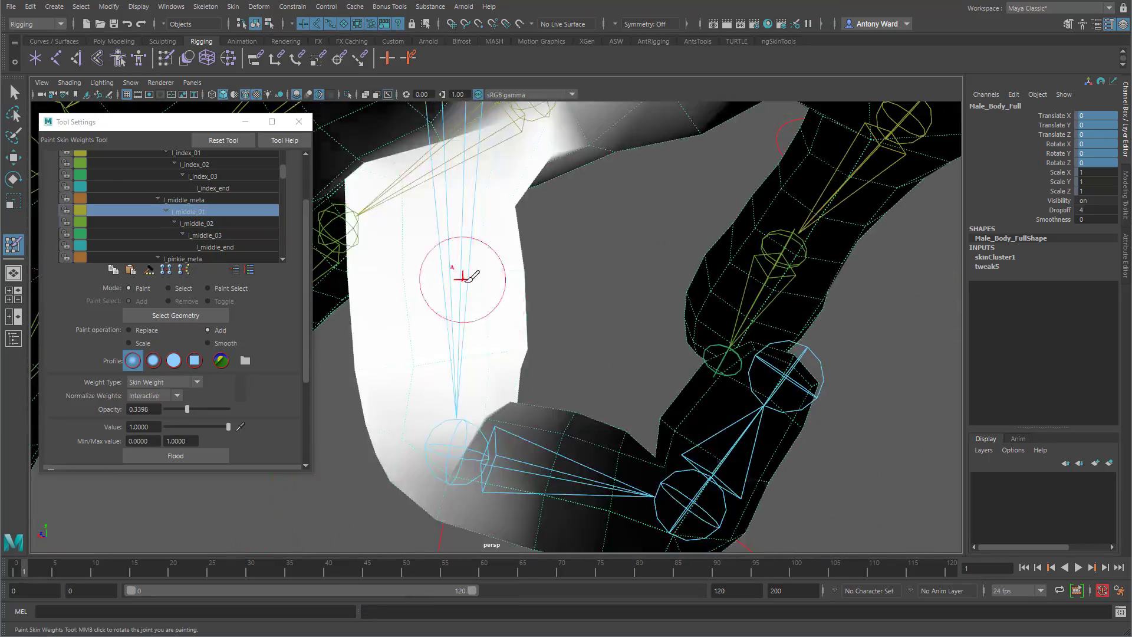
alt+drag(470, 276, 504, 273)
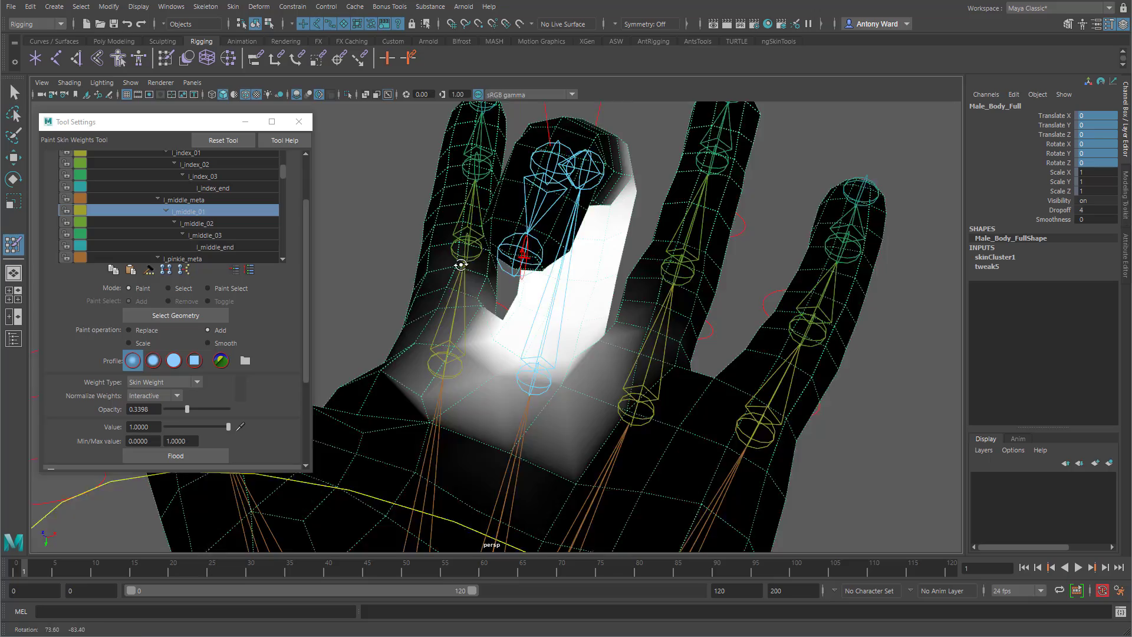
alt+right_drag(531, 377, 582, 410)
key(b)
mouse_move(454, 335)
mouse_down()
mouse_move(479, 335)
mouse_move(602, 445)
mouse_move(662, 336)
mouse_move(640, 312)
mouse_up()
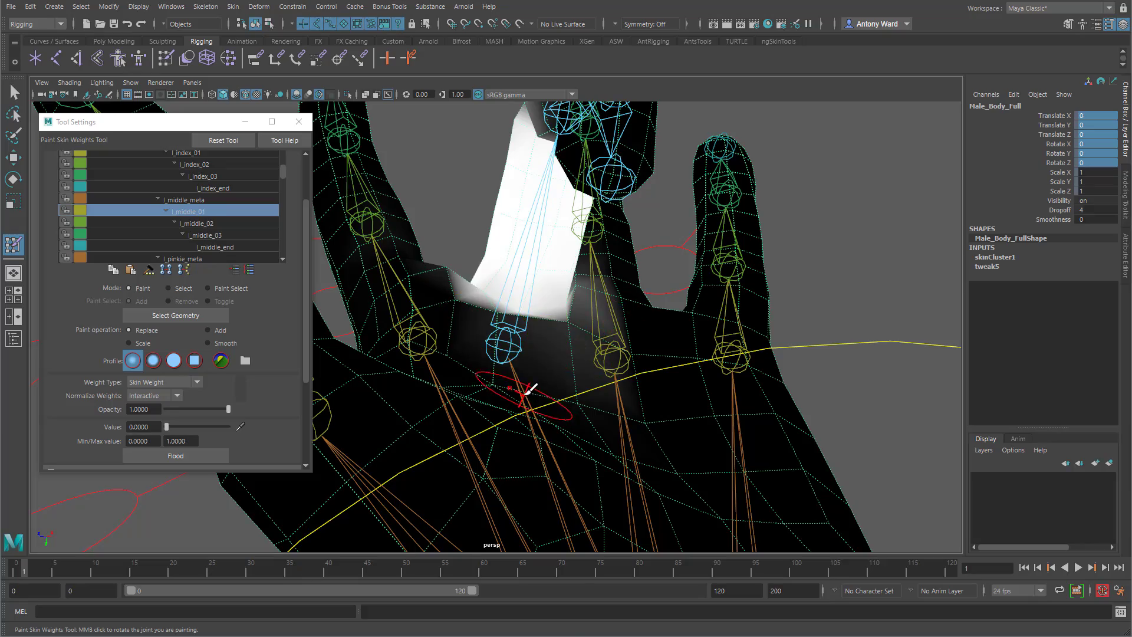
- Show the l_middle_meta influence and smooth its weights across the palm at opacity 1
right_drag(525, 394, 525, 436)
mouse_move(530, 413)
alt+mouse_down()
mouse_move(602, 405)
mouse_move(751, 301)
mouse_move(725, 319)
alt+mouse_up()
click(226, 343)
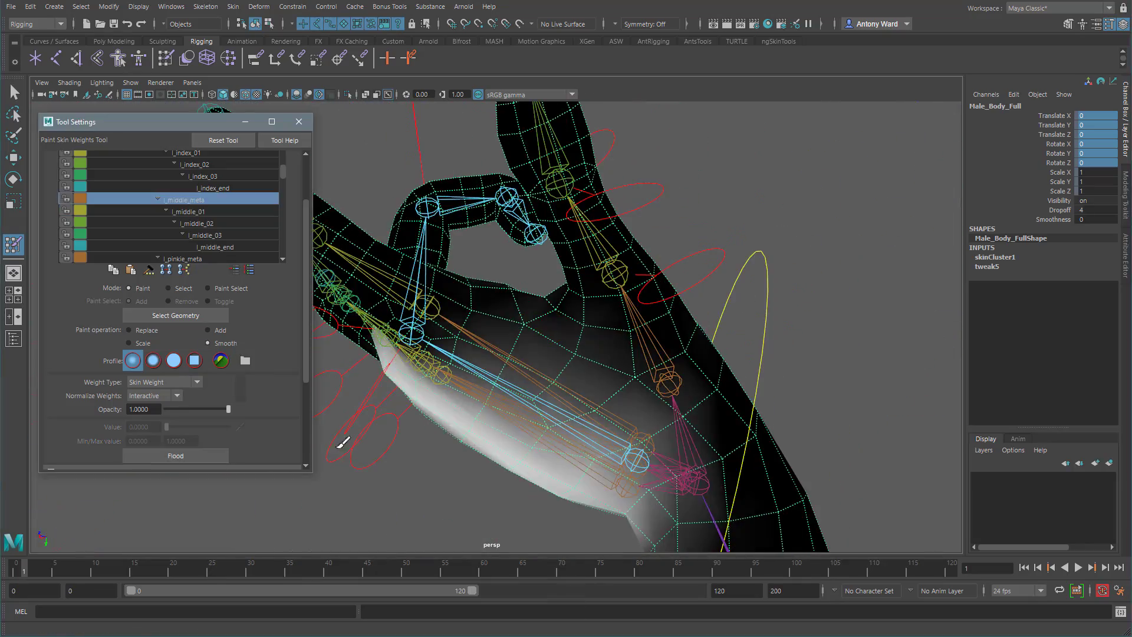
alt+drag(647, 412, 502, 353)
alt+right_drag(501, 353, 575, 348)
- Build up l_middle_meta weights at the middle finger's base using Add at value 1 and opacity 0.1068
click(216, 330)
alt+right_drag(481, 375, 496, 366)
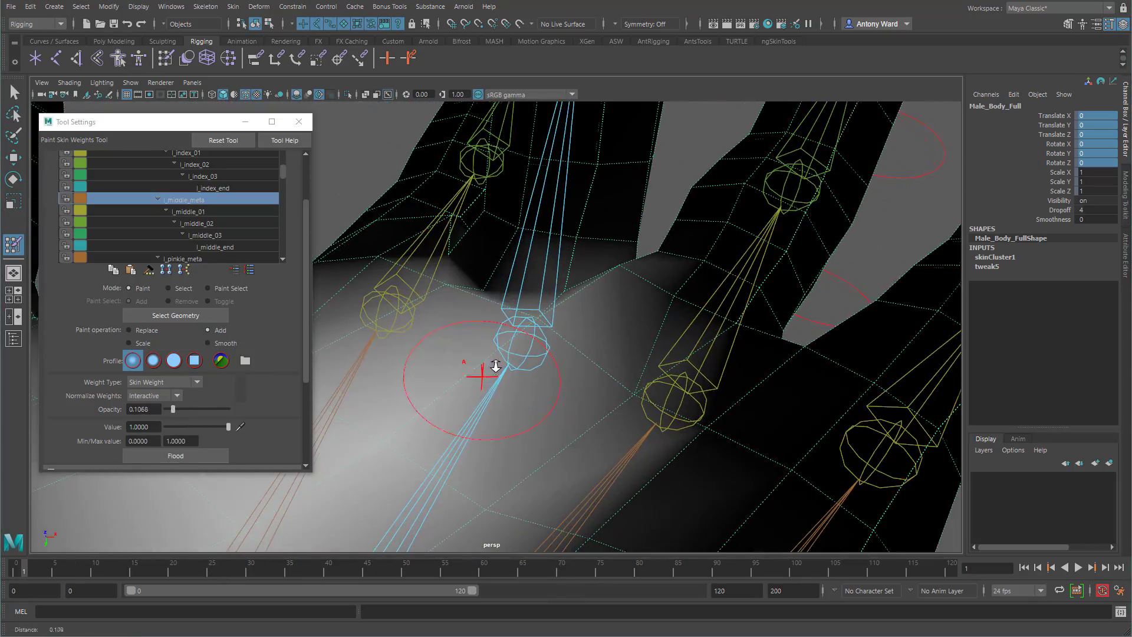
mouse_move(486, 268)
alt+mouse_down()
mouse_move(454, 321)
mouse_move(539, 315)
mouse_move(505, 283)
mouse_move(450, 379)
mouse_move(471, 354)
alt+mouse_up()
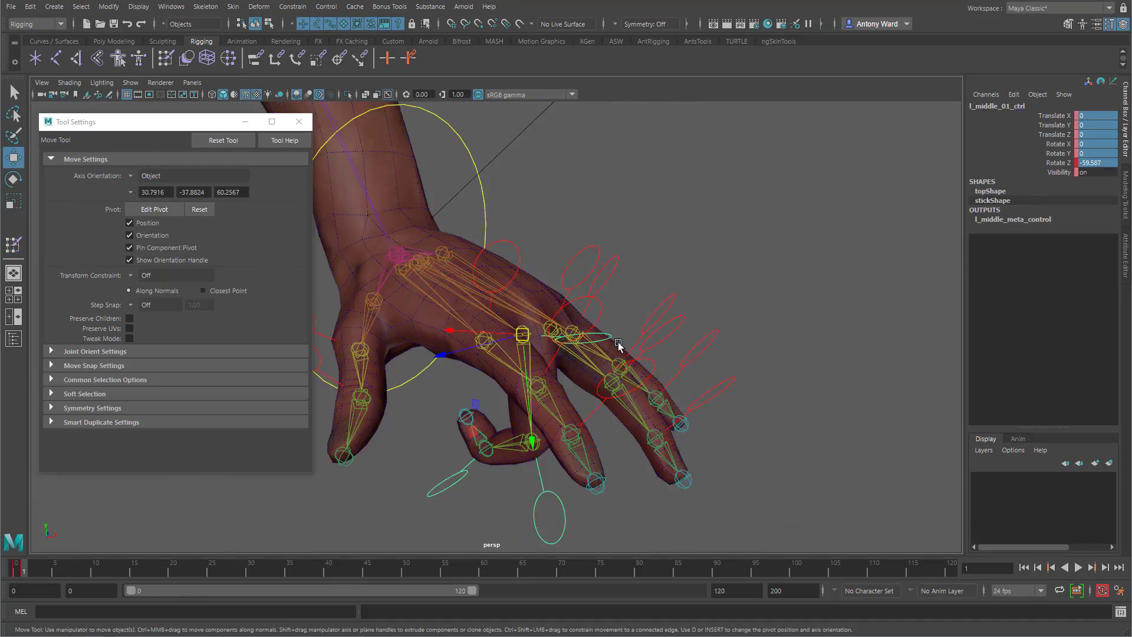
- Test the middle finger's deformation with its finger controls and reactivate Paint Skin Weights on the body mesh
alt+drag(618, 344, 664, 361)
drag(541, 381, 560, 353)
drag(506, 299, 524, 302)
alt+drag(525, 302, 549, 412)
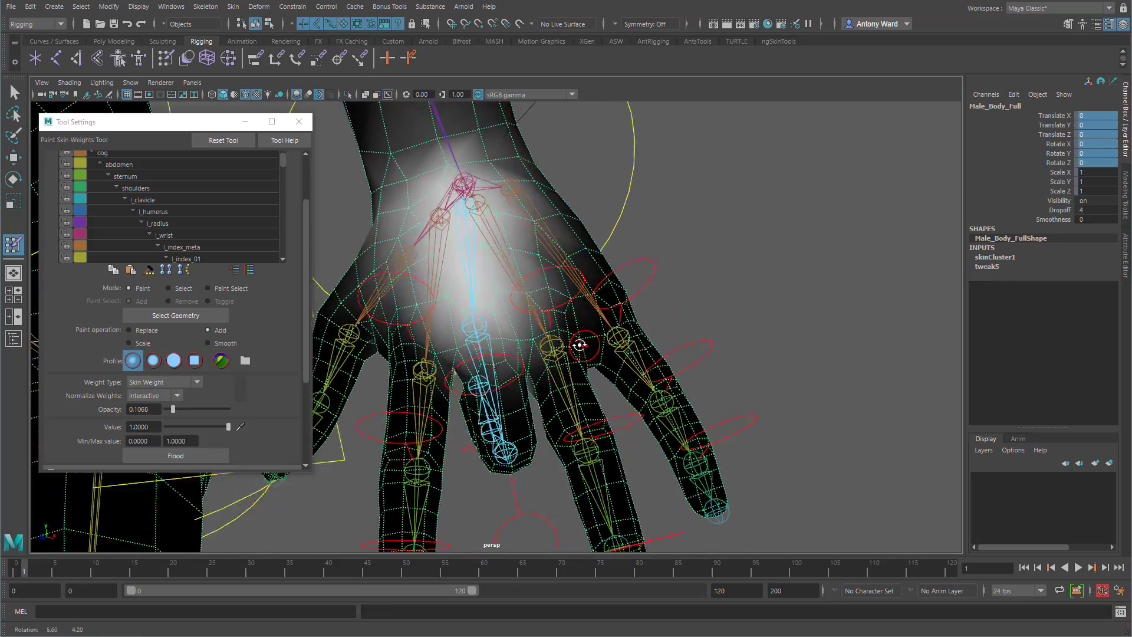
- Smooth the l_middle_meta weights on the back of the hand and straighten the middle finger by resetting its controls' rotations to 0
mouse_move(578, 342)
alt+mouse_down()
mouse_move(518, 348)
mouse_move(569, 282)
mouse_move(539, 277)
alt+mouse_up()
click(226, 343)
alt+drag(578, 342, 626, 373)
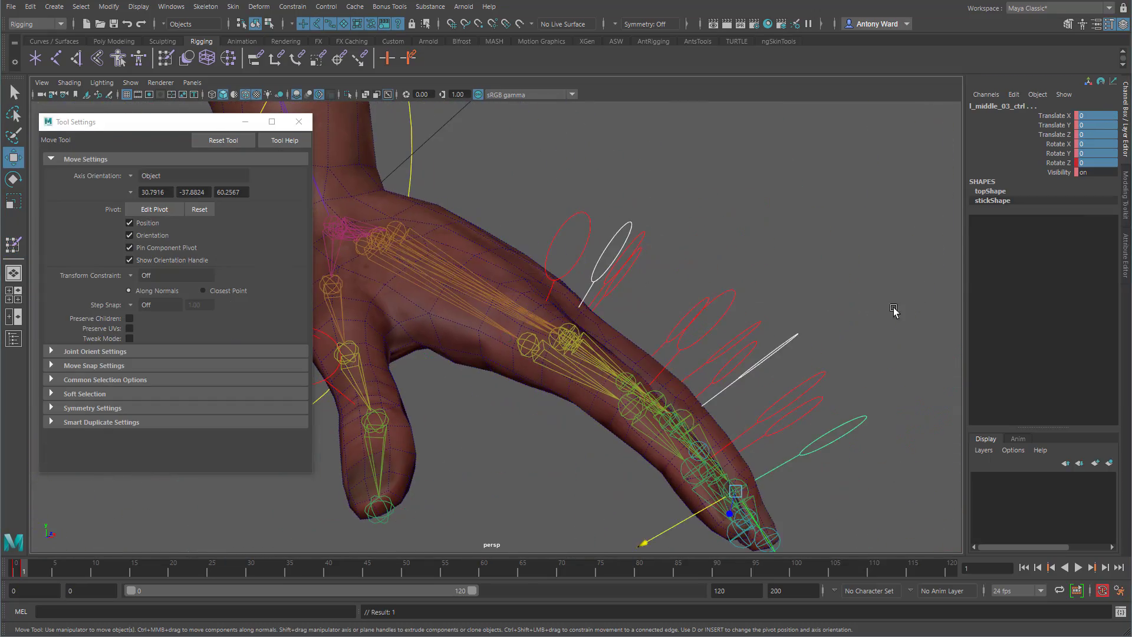
- Select the ring finger's three controls and rotate them together to bend the finger
click(627, 253)
alt+drag(837, 353, 560, 369)
shift+click(748, 310)
shift+click(804, 394)
key(e)
mouse_move(828, 407)
mouse_down()
mouse_move(521, 406)
mouse_move(340, 450)
mouse_move(580, 411)
mouse_move(598, 351)
mouse_up()
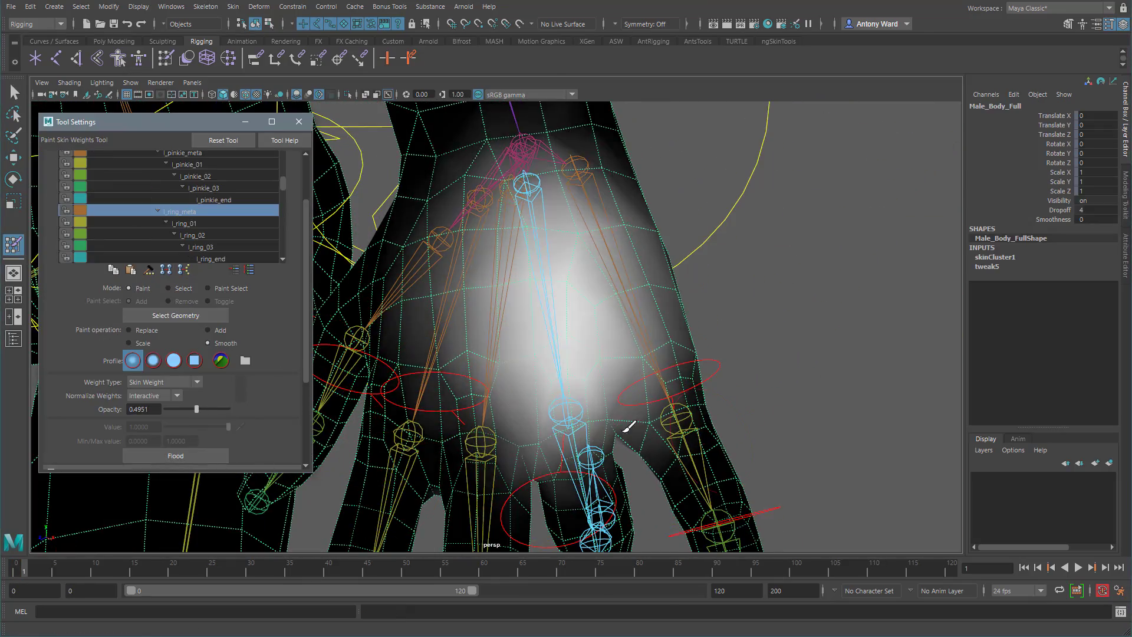
- Build up l_ring_meta weights on the palm at the ring finger's base using Add at value 1 and opacity 0.2621
mouse_move(624, 430)
alt+mouse_down()
mouse_move(467, 359)
mouse_move(749, 183)
alt+mouse_up()
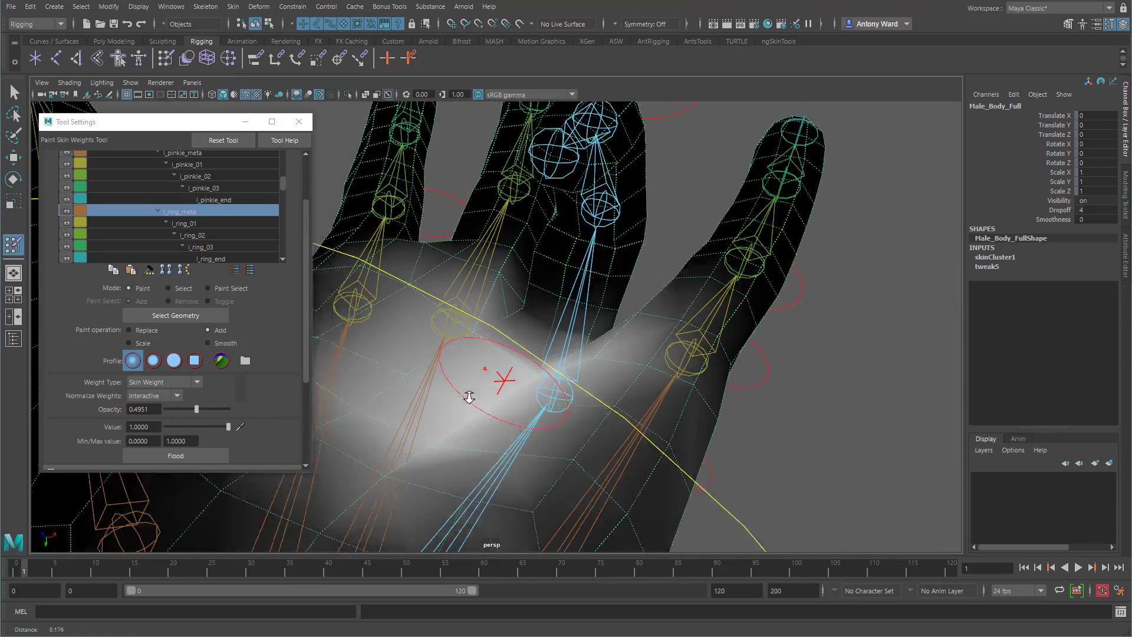
scroll(467, 391, up, 2)
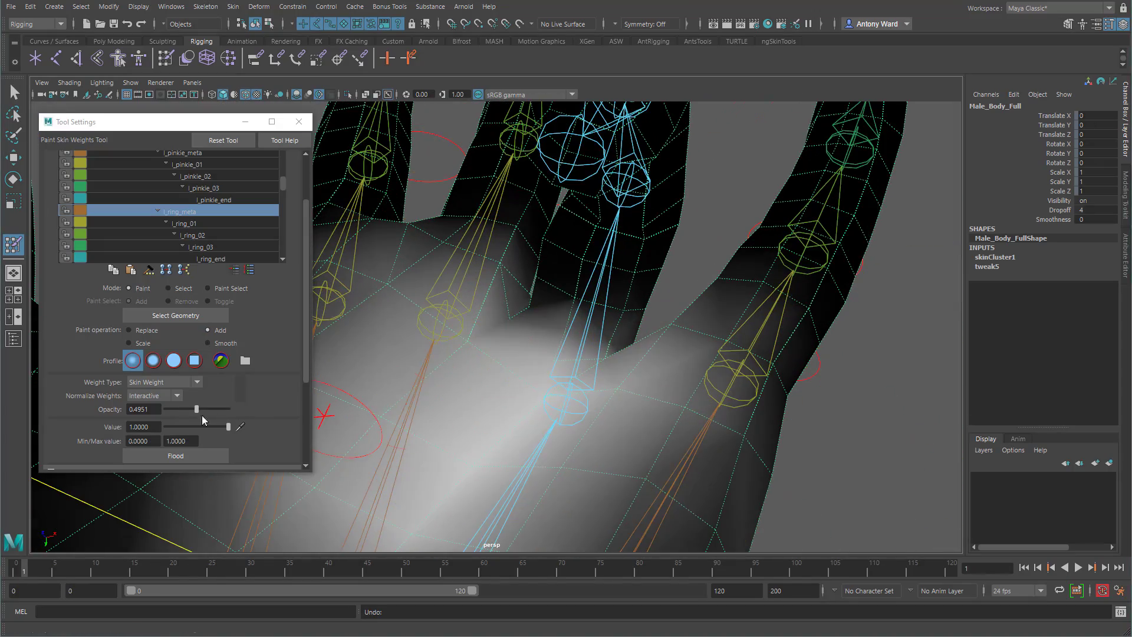
drag(196, 409, 183, 409)
mouse_move(556, 389)
mouse_down()
mouse_move(546, 384)
mouse_move(586, 384)
mouse_move(543, 392)
mouse_move(488, 370)
mouse_up()
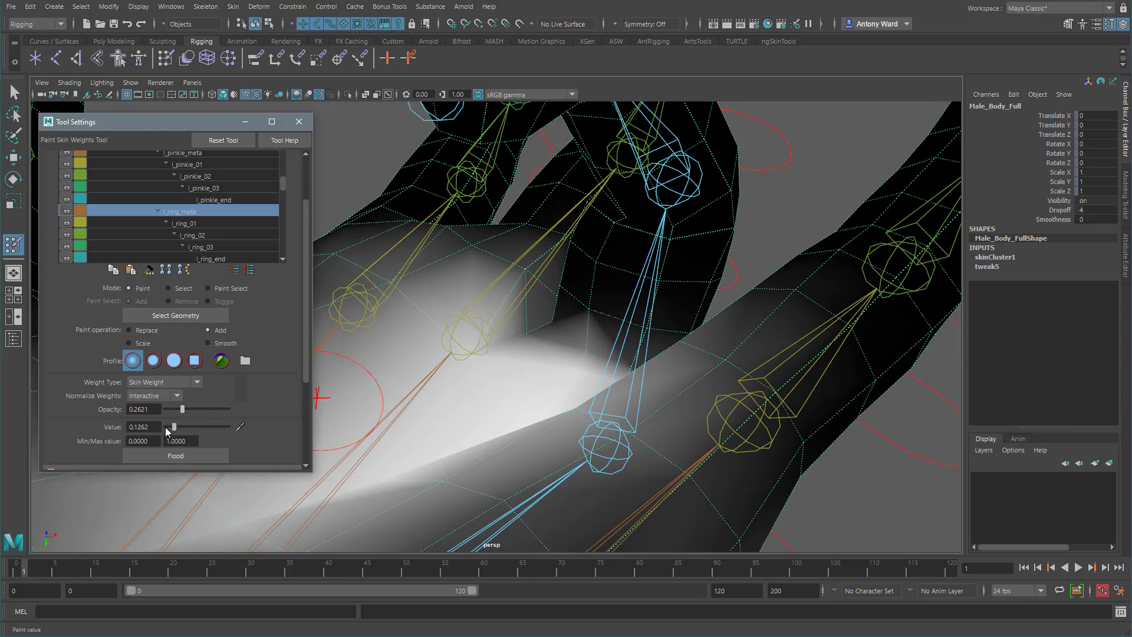
- Reduce l_ring_meta weights around the ring and pinkie finger bases using Replace at value 0 and opacity 0.3592
alt+drag(462, 263, 525, 349)
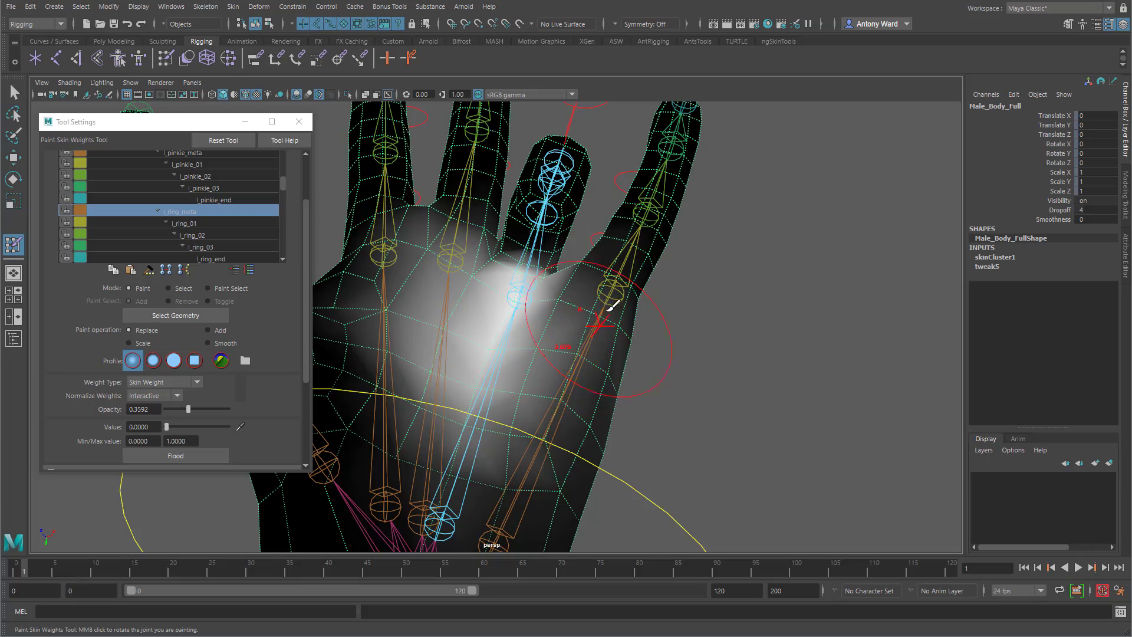
drag(609, 310, 560, 356)
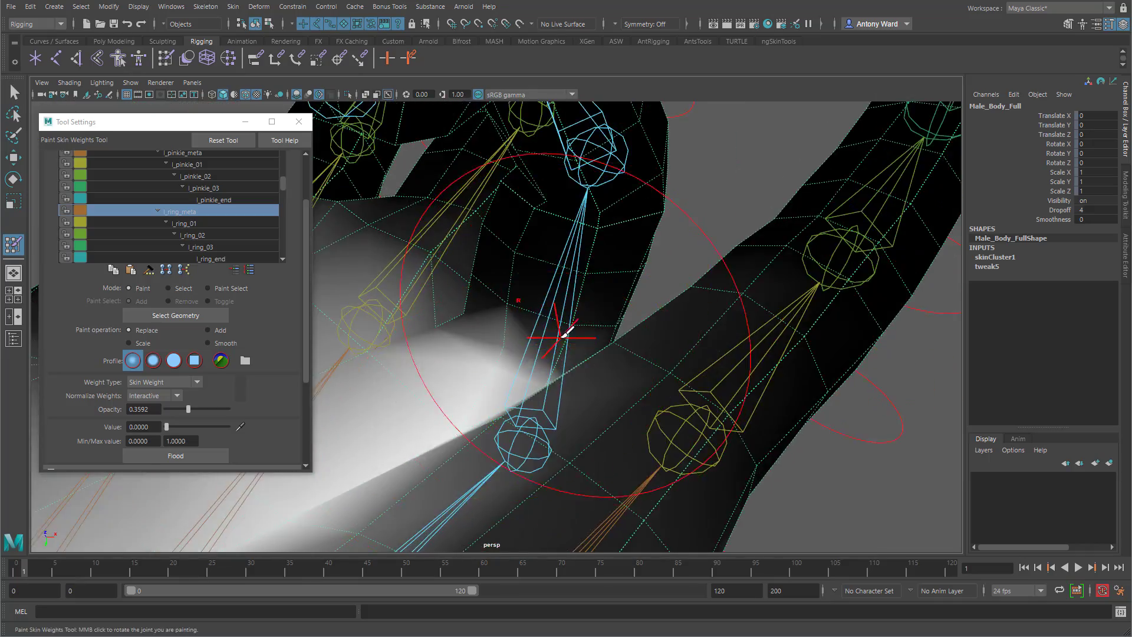
alt+drag(566, 333, 614, 316)
alt+middle_drag(613, 316, 610, 410)
alt+drag(672, 262, 533, 211)
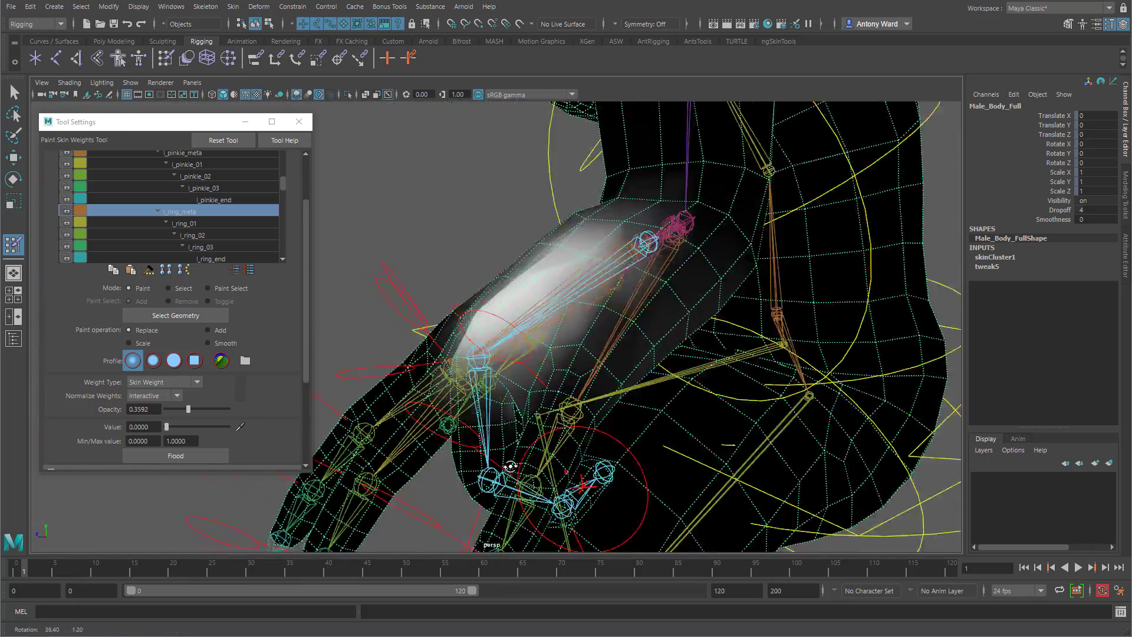
- Show the l_ring_01 influence and smooth its weights around the ring finger's knuckle at opacity 1
mouse_move(595, 236)
alt+mouse_down()
mouse_move(487, 399)
mouse_move(555, 362)
alt+mouse_up()
right_drag(550, 377, 546, 448)
alt+drag(543, 472, 500, 469)
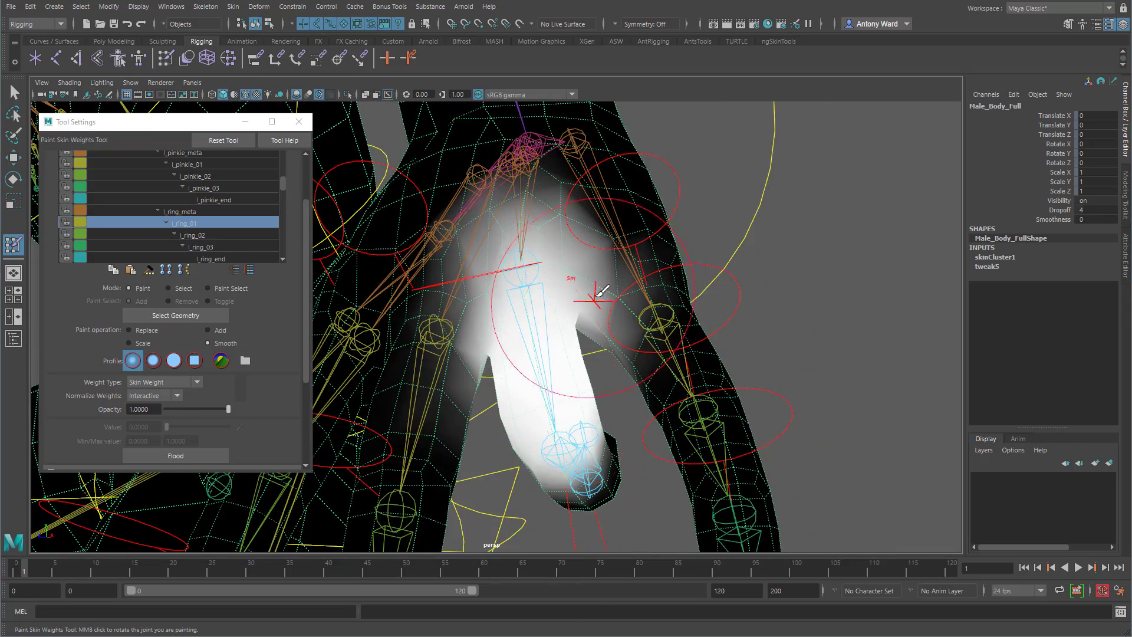
- Paint additional l_ring_meta influence near the ring finger's base knuckle using the Add operation
mouse_move(530, 409)
alt+mouse_down()
mouse_move(607, 295)
mouse_move(550, 290)
mouse_move(647, 258)
mouse_move(614, 405)
mouse_move(437, 427)
mouse_move(554, 429)
alt+mouse_up()
click(155, 331)
alt+right_drag(554, 429, 598, 428)
alt+drag(601, 426, 600, 273)
click(180, 211)
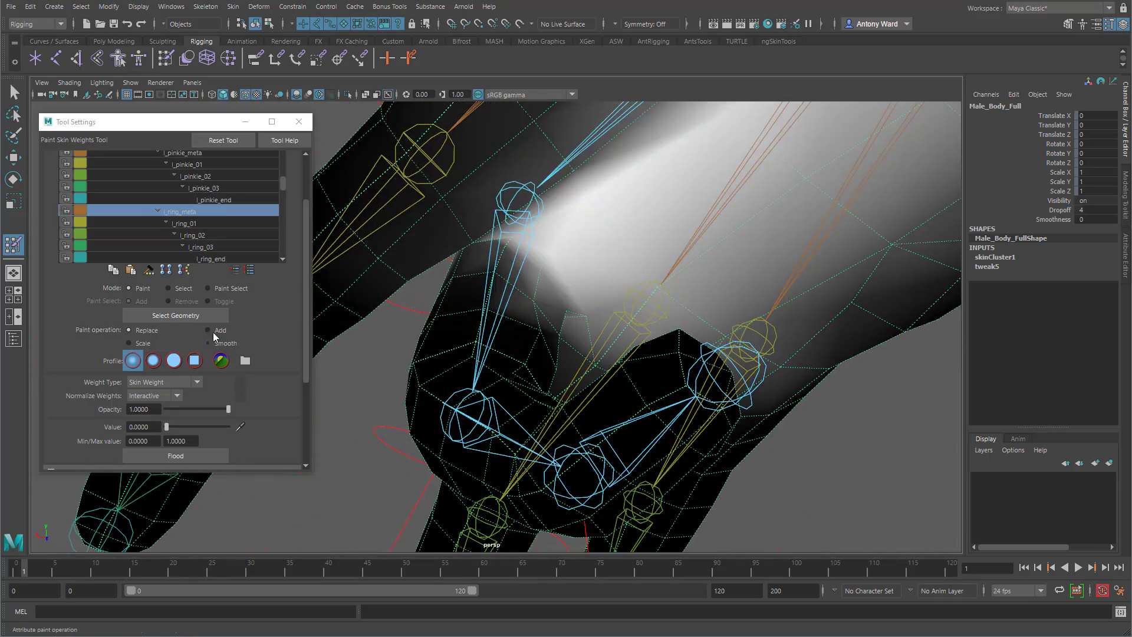
click(208, 331)
mouse_move(491, 285)
mouse_down()
mouse_move(564, 248)
mouse_move(616, 176)
mouse_move(490, 296)
mouse_up()
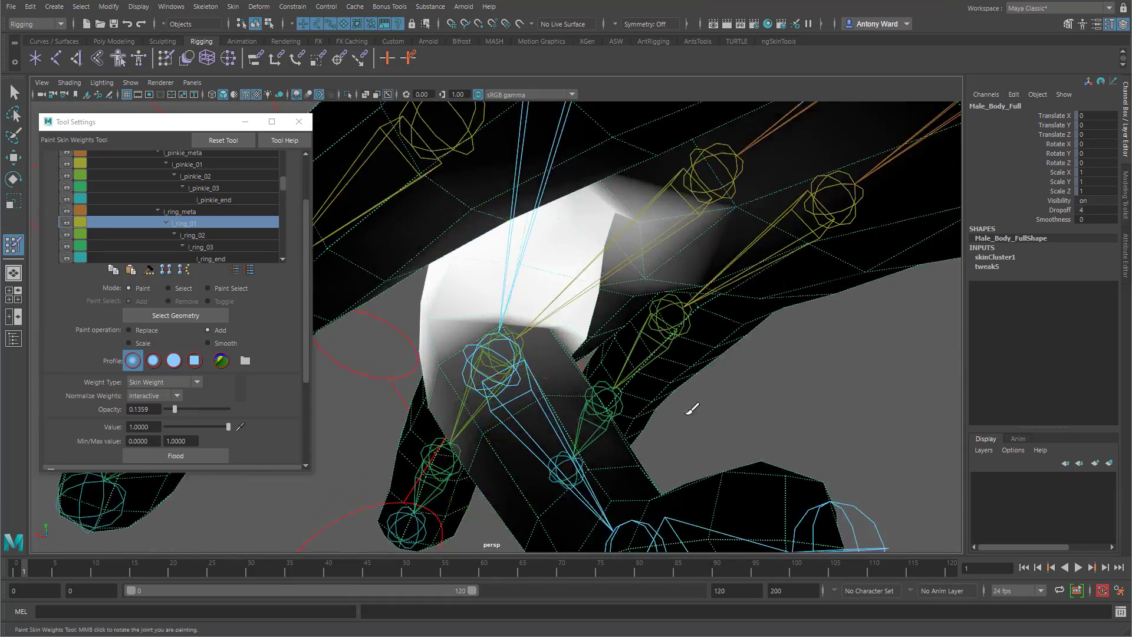
- Set the l_ring_01 brush to Replace with value 0 and opacity about 0.41 for cleaning up the bent finger joint
alt+drag(687, 413, 651, 398)
click(152, 330)
drag(175, 408, 191, 409)
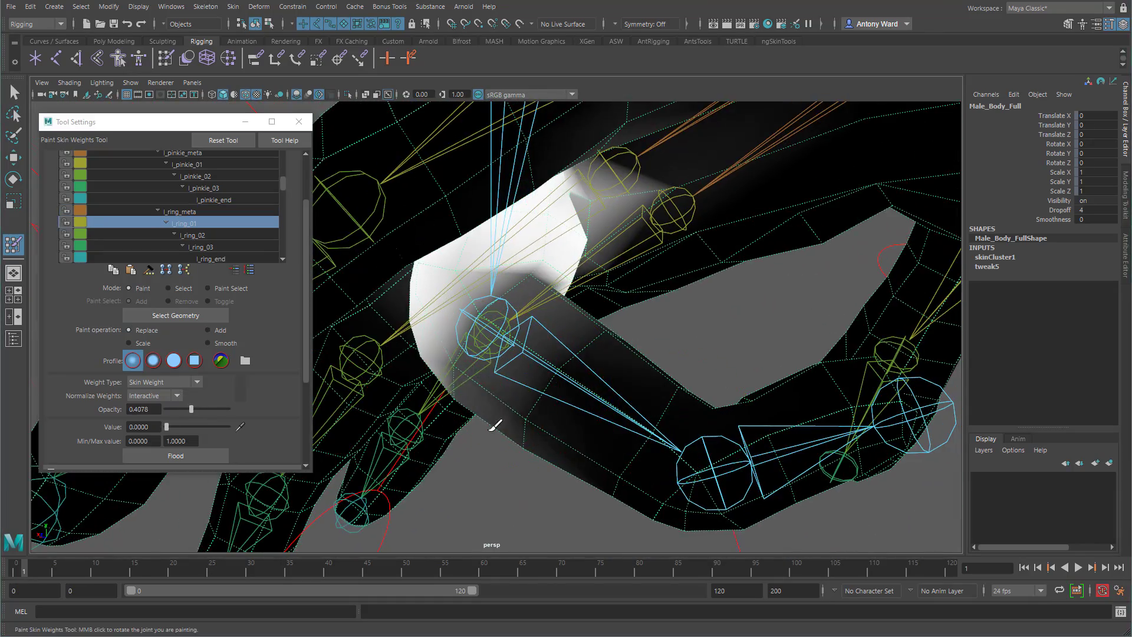
mouse_move(495, 425)
alt+mouse_down()
mouse_move(697, 349)
mouse_move(662, 391)
mouse_move(558, 391)
mouse_move(466, 351)
mouse_move(448, 321)
mouse_move(528, 394)
mouse_move(477, 411)
mouse_move(409, 382)
mouse_move(406, 400)
alt+mouse_up()
- Select the l_ring_01_ctrl finger control and reset its transform channels to 0
key(u)
mouse_move(631, 192)
mouse_down()
mouse_move(593, 192)
mouse_move(549, 258)
mouse_move(448, 242)
mouse_move(354, 205)
mouse_up()
key(w)
click(350, 207)
click(1095, 116)
text(0)
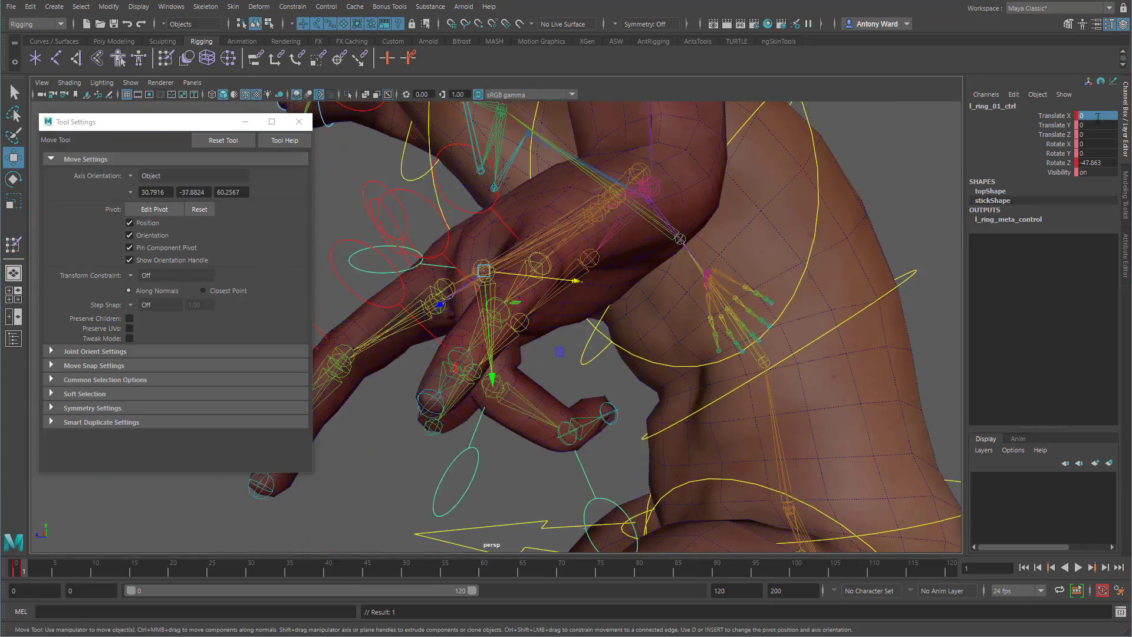
- Reselect the body mesh and reactivate the Paint Skin Weights Tool
mouse_move(548, 330)
alt+mouse_down()
mouse_move(654, 392)
mouse_move(598, 306)
alt+mouse_up()
click(655, 391)
click(543, 307)
click(13, 243)
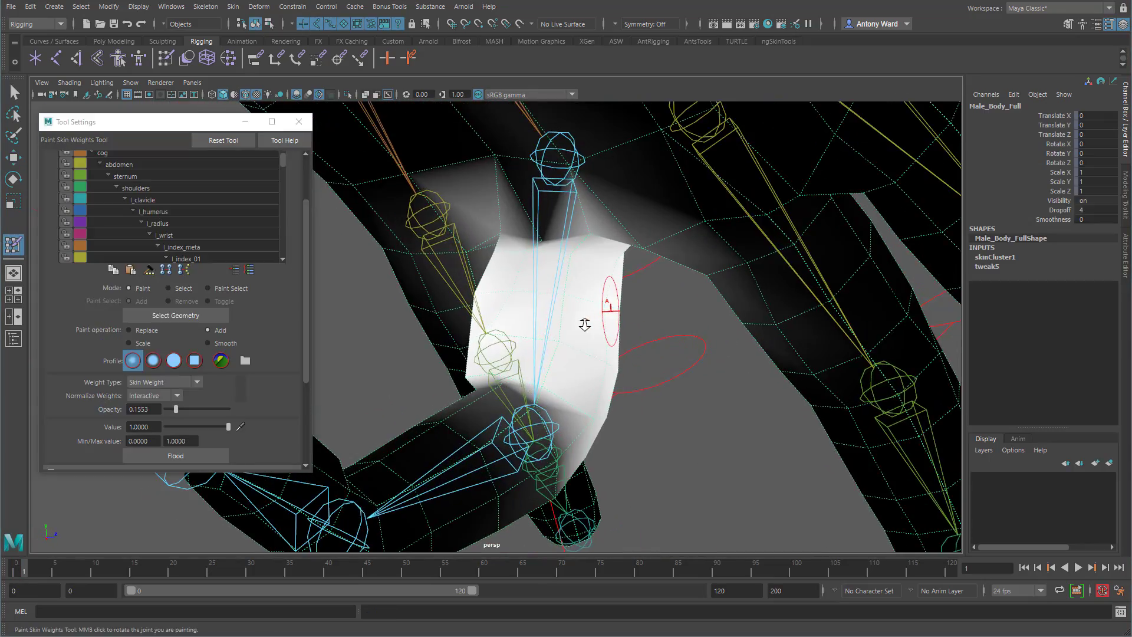
- Set the Add brush to the Gaussian profile with opacity about 0.29 for painting l_ring_01 around the finger's bent joint
mouse_move(489, 326)
alt+mouse_down()
mouse_move(576, 330)
mouse_move(510, 344)
mouse_move(498, 338)
mouse_move(519, 331)
mouse_move(684, 356)
alt+mouse_up()
click(153, 360)
click(199, 411)
key(ctrl+z)
drag(199, 409, 184, 409)
click(133, 360)
alt+drag(548, 289, 560, 359)
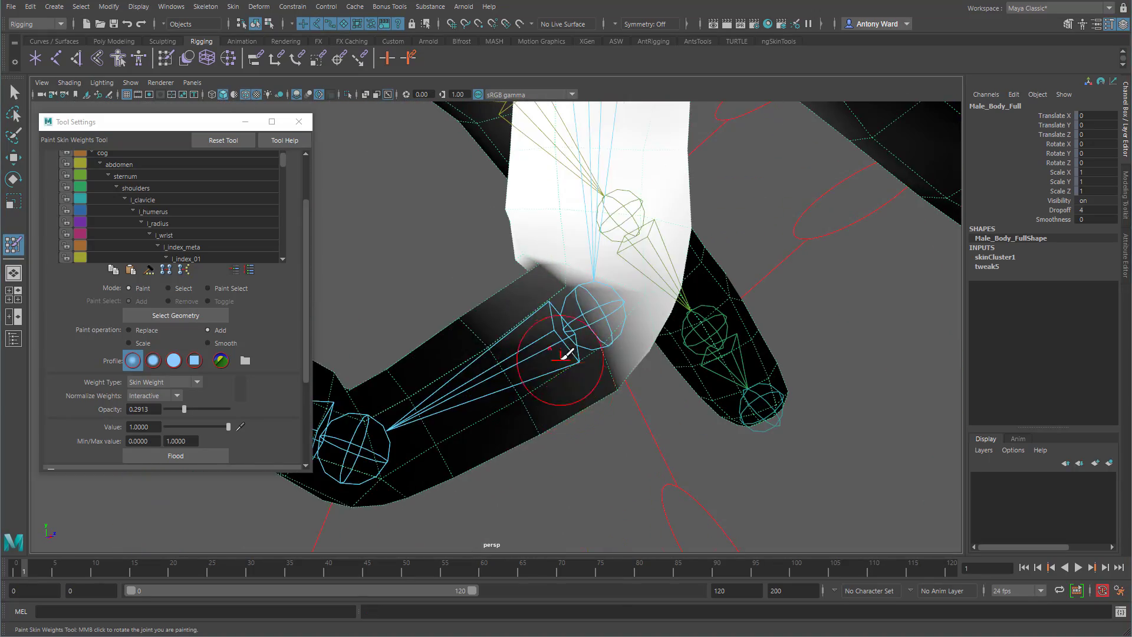
- Select the l_ring_03 influence and replace the ring fingertip's weights with value 1 using the Solid brush at full opacity
right_drag(563, 358, 595, 406)
mouse_move(596, 409)
alt+mouse_down()
mouse_move(533, 324)
mouse_move(418, 347)
mouse_move(433, 405)
mouse_move(589, 294)
mouse_move(579, 251)
mouse_move(551, 265)
mouse_move(601, 270)
mouse_move(614, 306)
mouse_move(619, 245)
mouse_move(606, 275)
mouse_move(436, 245)
mouse_move(662, 268)
mouse_move(634, 416)
alt+mouse_up()
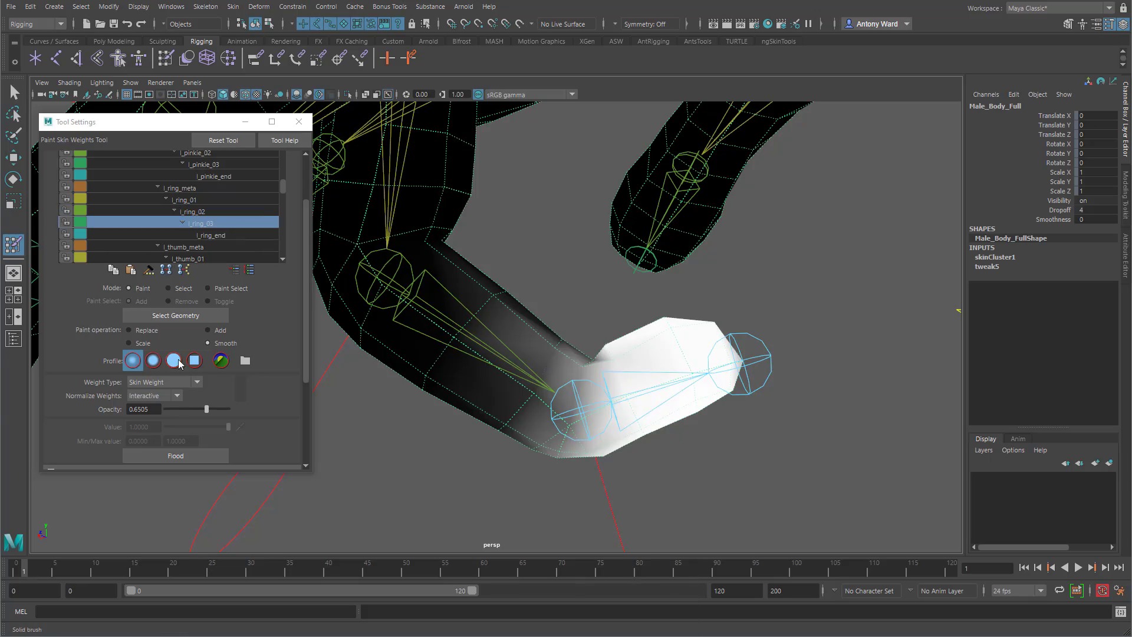
alt+middle_drag(660, 377, 477, 401)
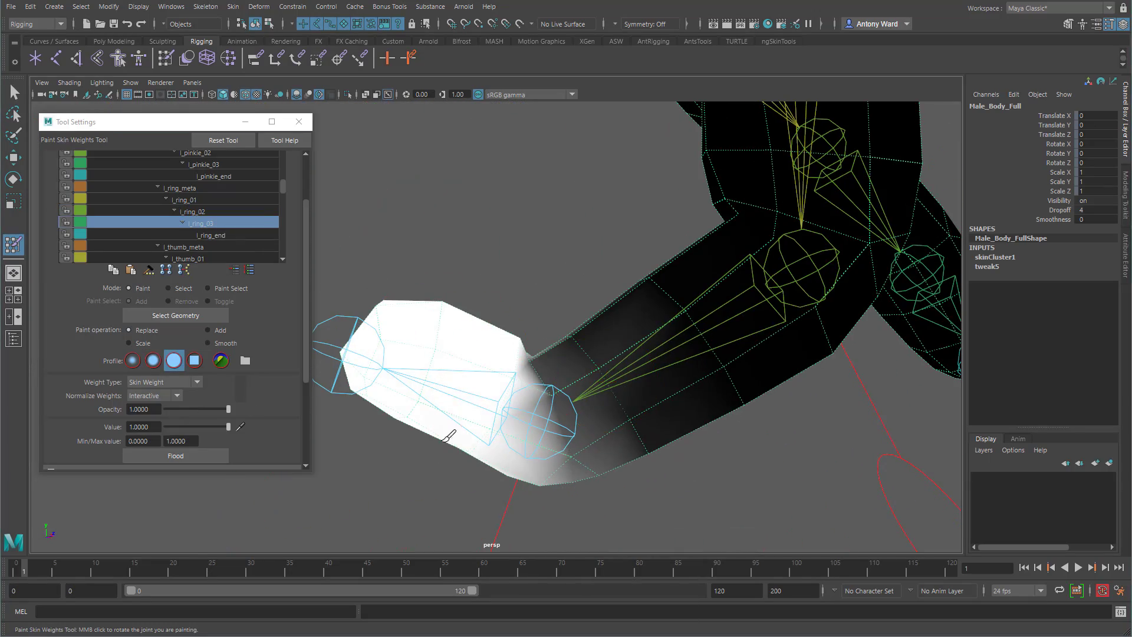
mouse_move(448, 436)
alt+mouse_down()
mouse_move(675, 435)
mouse_move(592, 434)
alt+mouse_up()
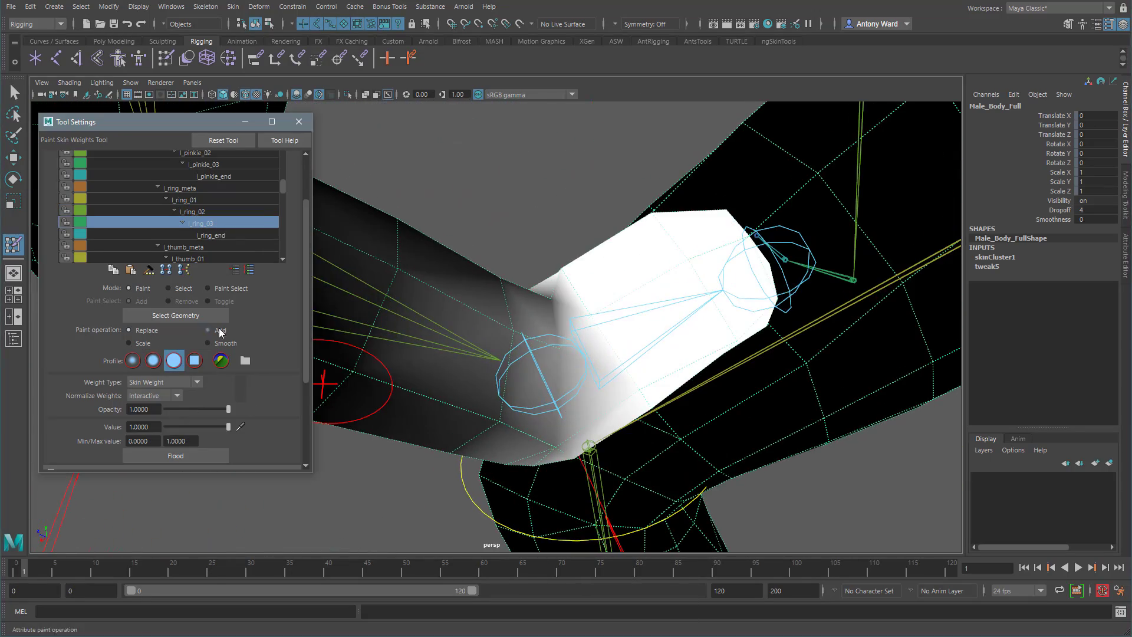
- Reduce l_ring_03 influence on the ring finger's middle segment with the Gaussian brush, using Replace at value 0
click(133, 361)
drag(228, 409, 175, 408)
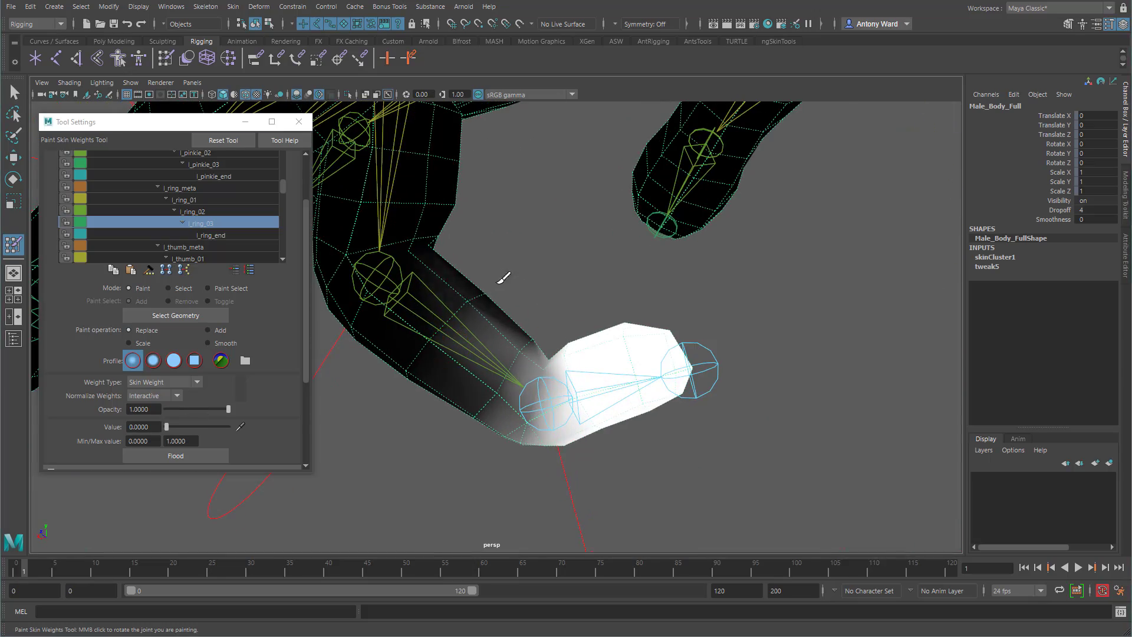
mouse_move(450, 420)
alt+mouse_down()
mouse_move(560, 386)
mouse_move(539, 328)
alt+mouse_up()
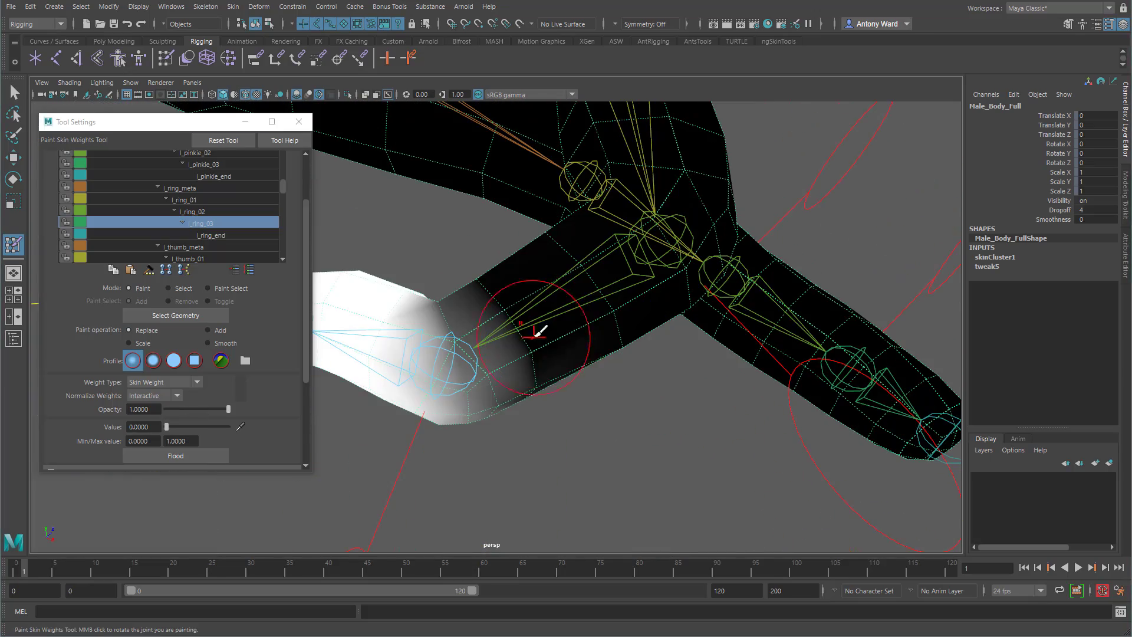
alt+drag(531, 386, 494, 438)
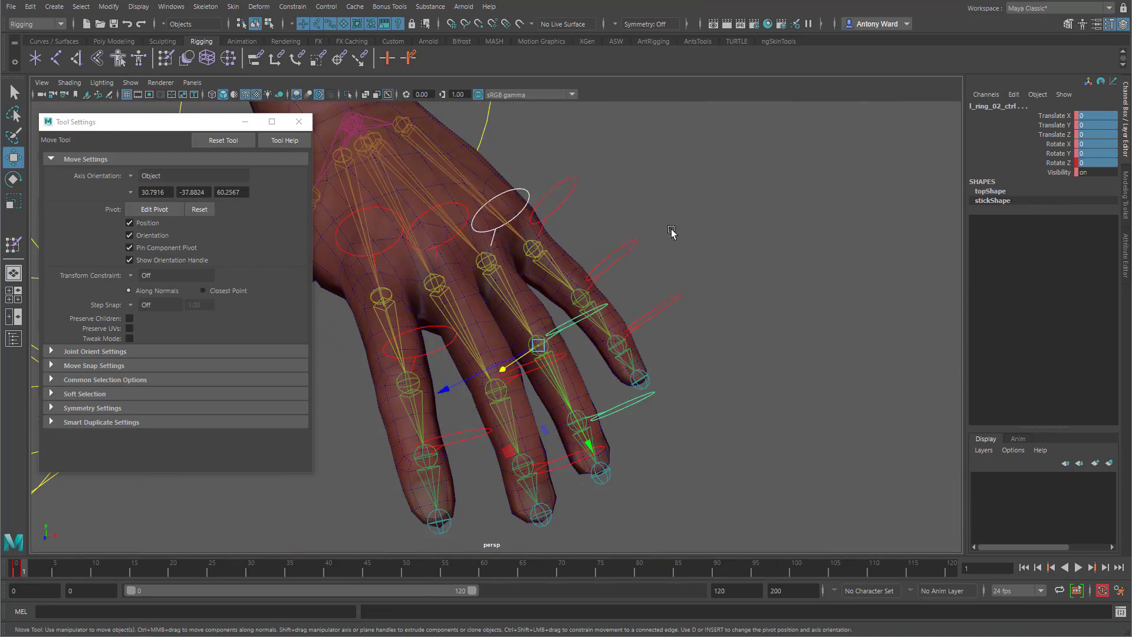
- Rotate the pinkie controls to bend the finger, and switch the body mesh to vertex selection
key(e)
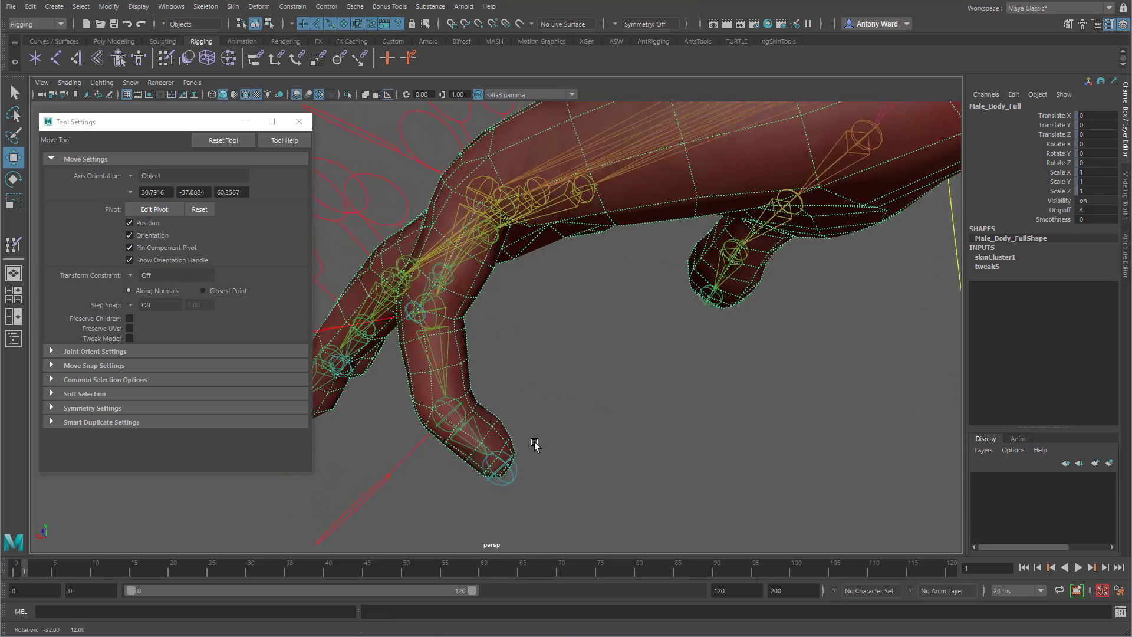
alt+drag(535, 443, 551, 430)
alt+right_drag(551, 430, 565, 425)
right_click(559, 406)
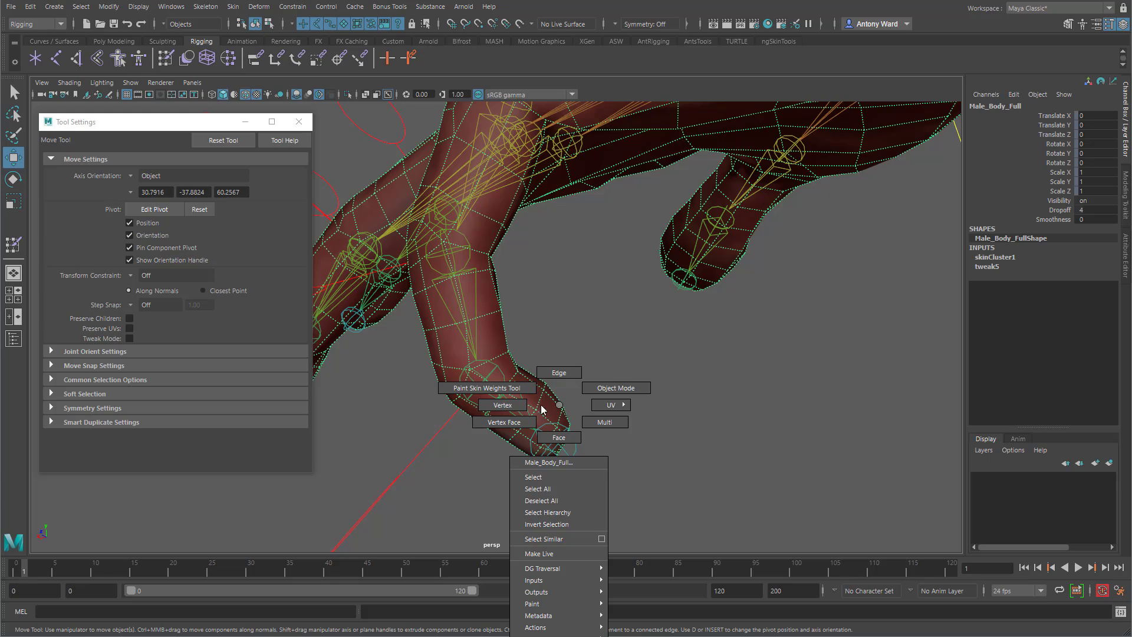
click(619, 414)
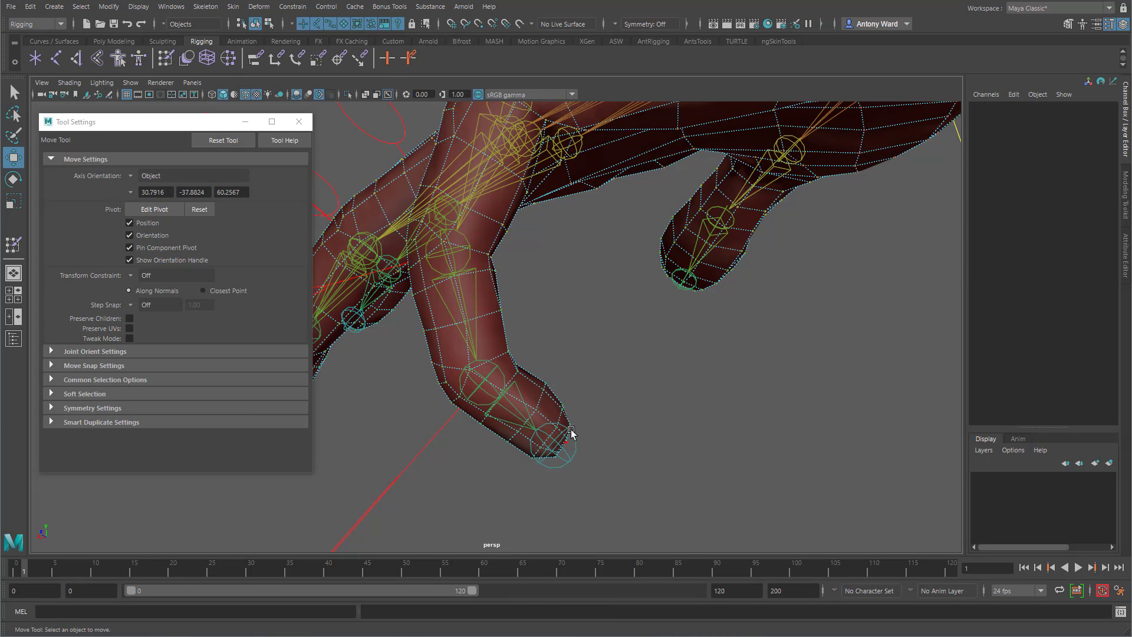
- Select the vertices of the pinkie fingertip and grow the selection up to the last joint
click(319, 23)
drag(531, 475, 531, 475)
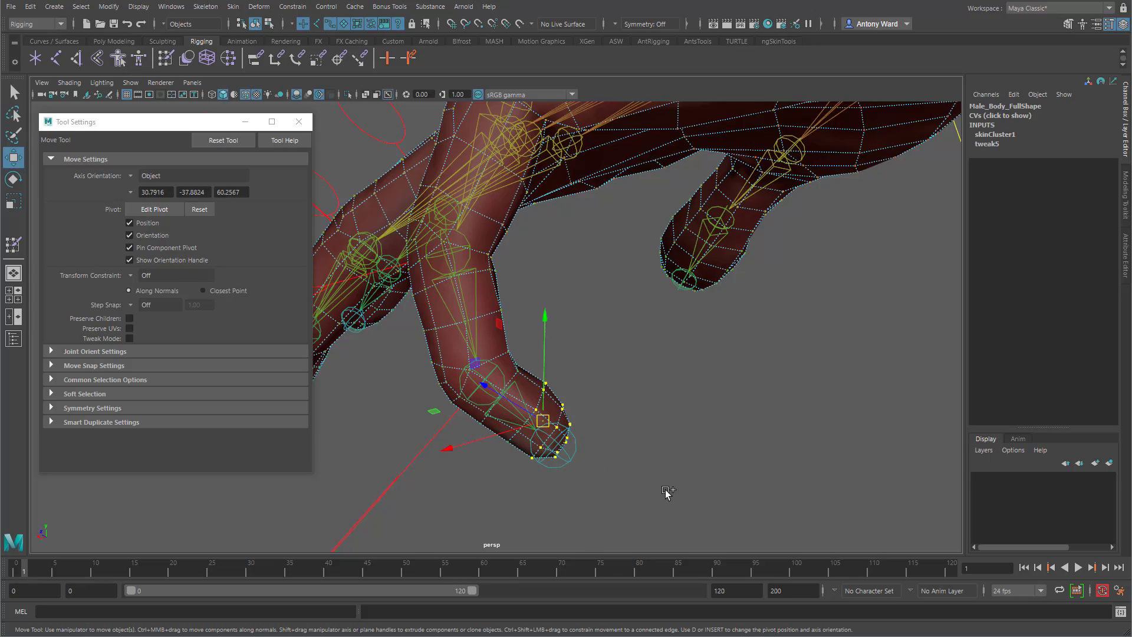
ctrl+shift+drag(660, 489, 505, 414)
alt+drag(464, 488, 682, 441)
alt+middle_drag(576, 430, 595, 428)
alt+right_drag(594, 431, 575, 401)
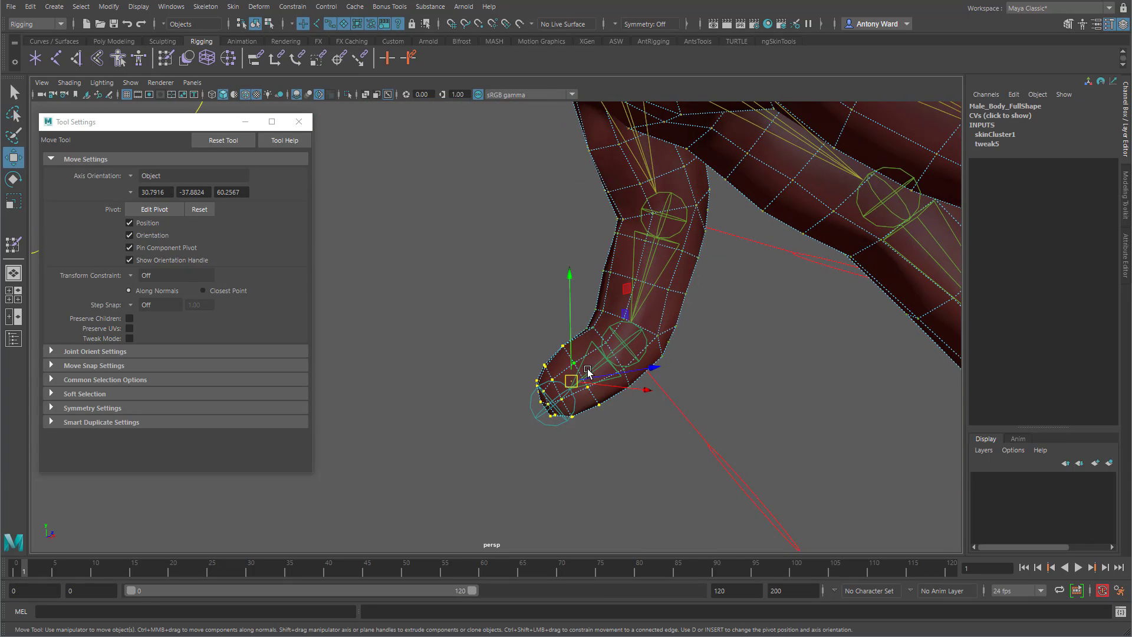
key(shift+period)
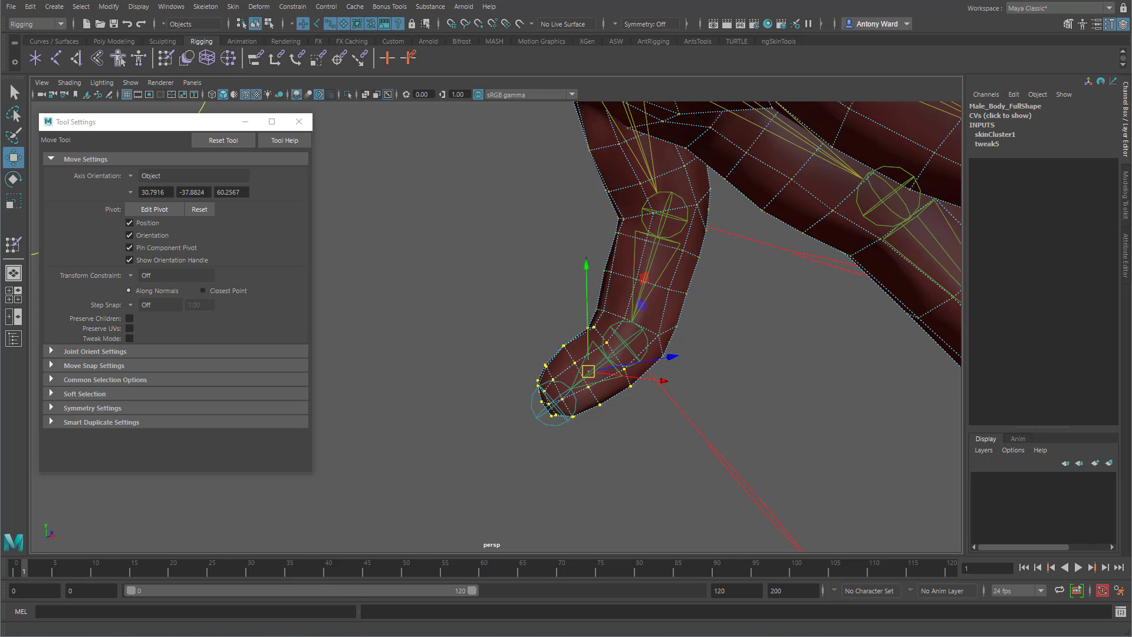
- Flood the selected fingertip vertices with the l_pinkie_03 influence, using Replace at value 1
click(12, 245)
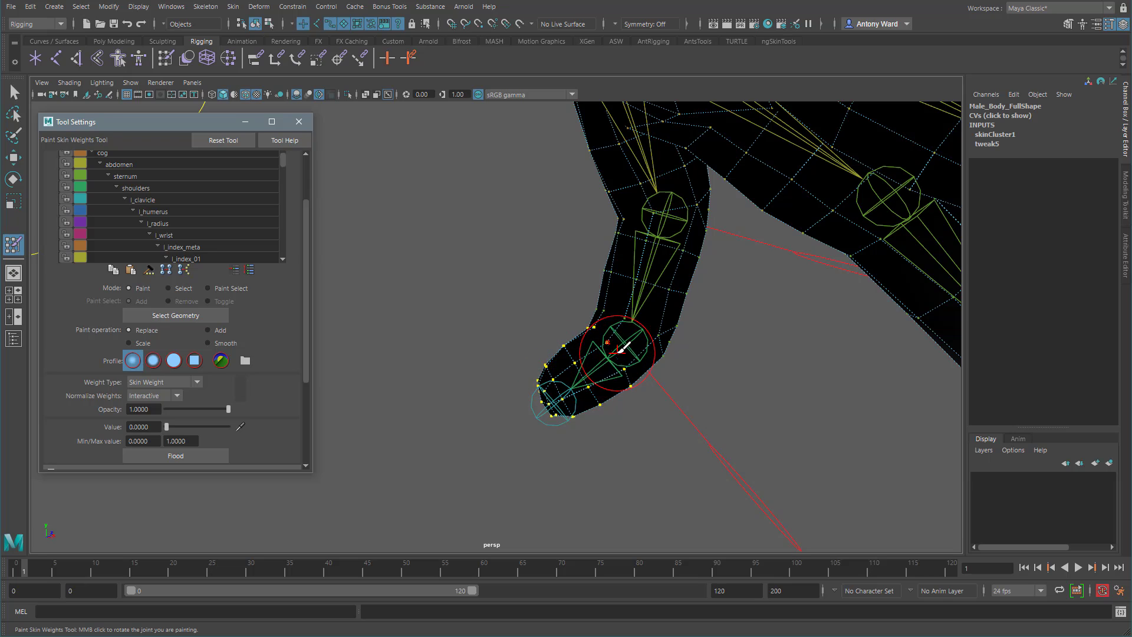
right_drag(623, 358, 637, 475)
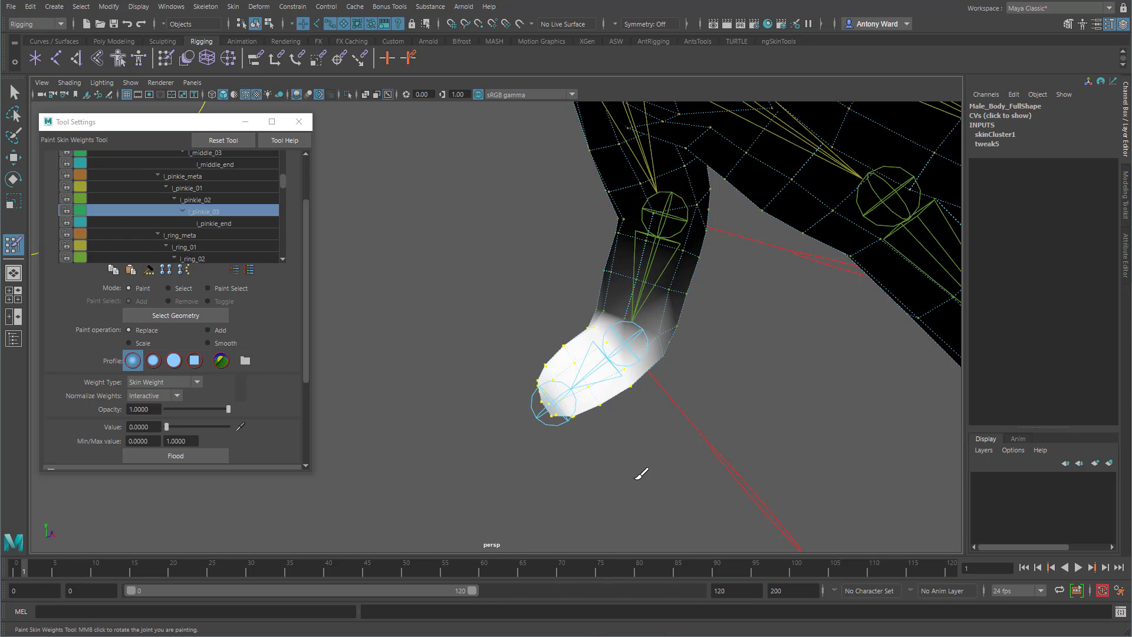
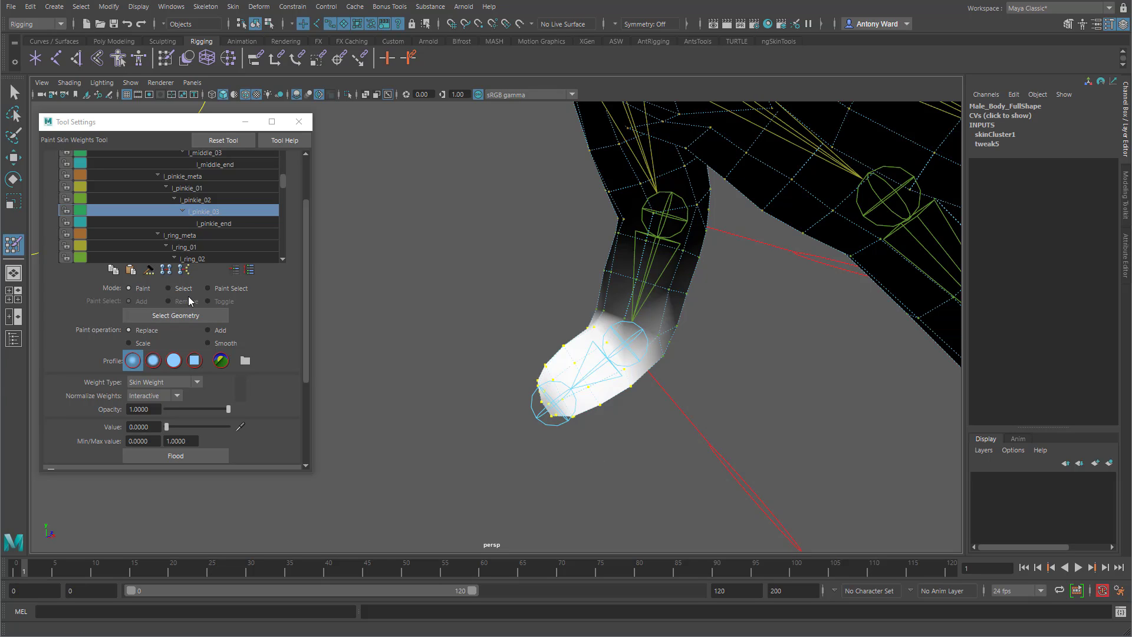
drag(179, 425, 226, 425)
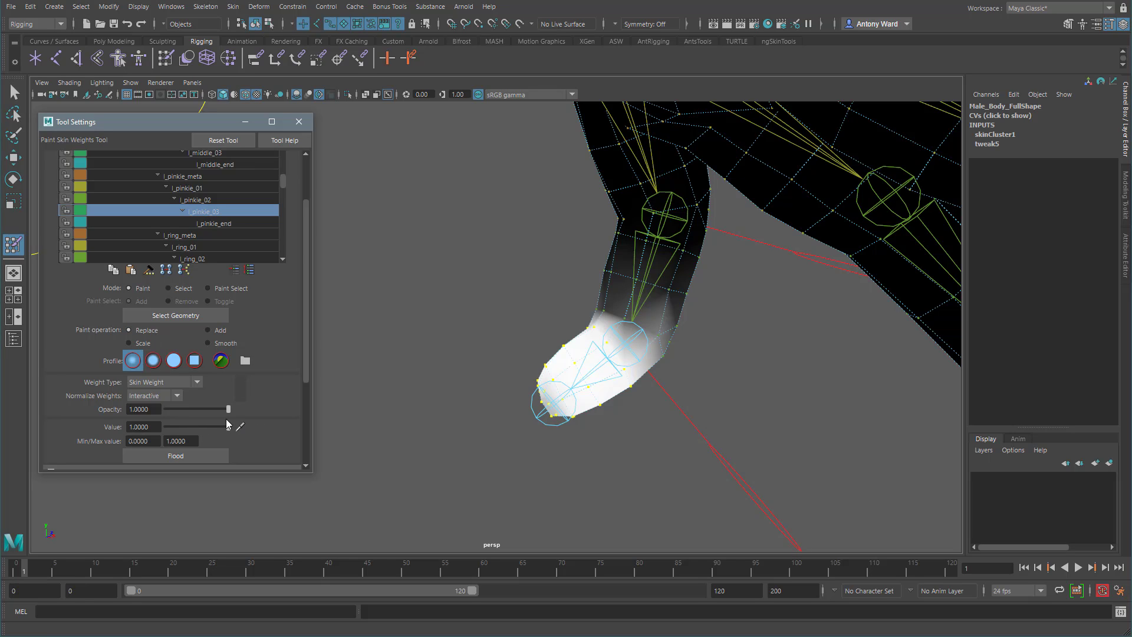
click(185, 454)
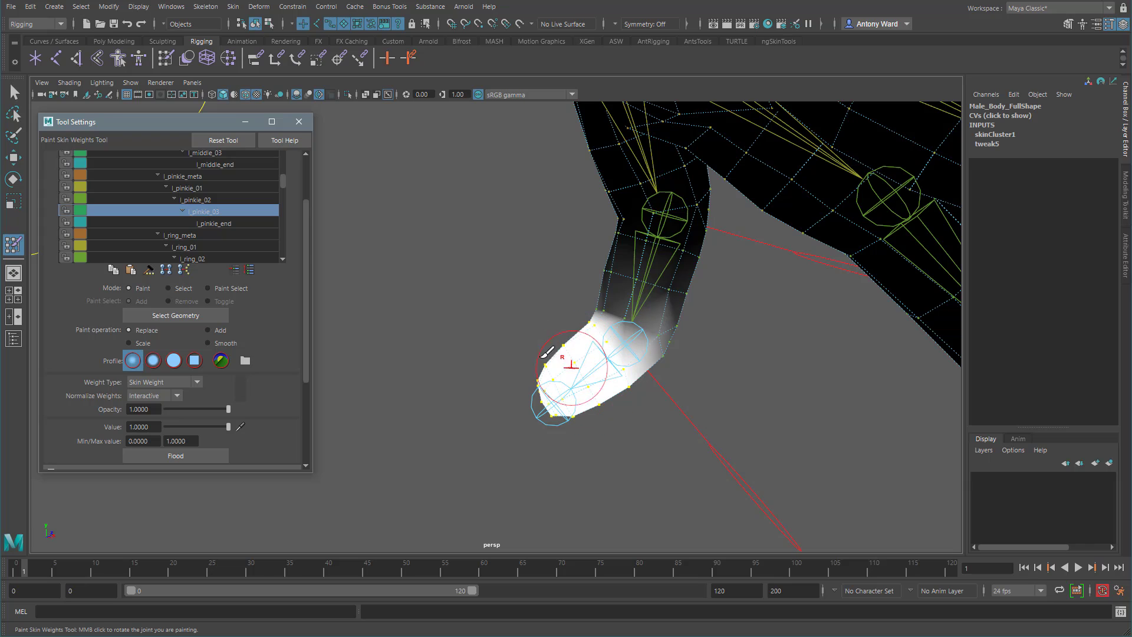
click(207, 456)
alt+middle_drag(550, 373, 525, 371)
alt+right_drag(525, 372, 541, 365)
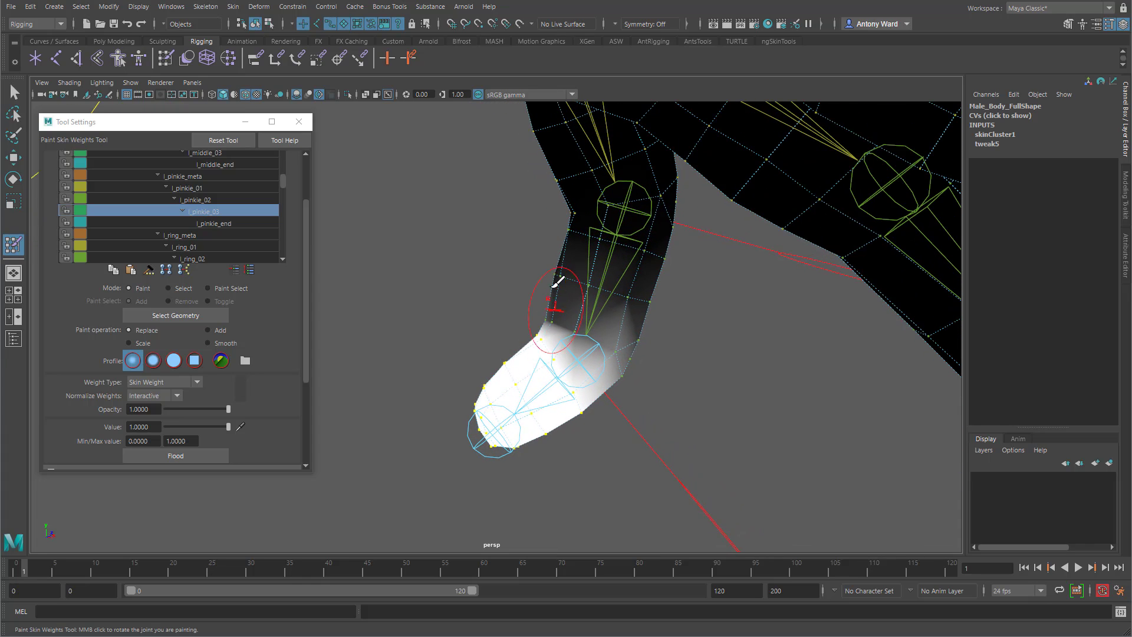
- Select the edge loop around the middle of the pinkie's second segment, convert it to vertices and grow the selection
key(w)
right_drag(557, 281, 579, 282)
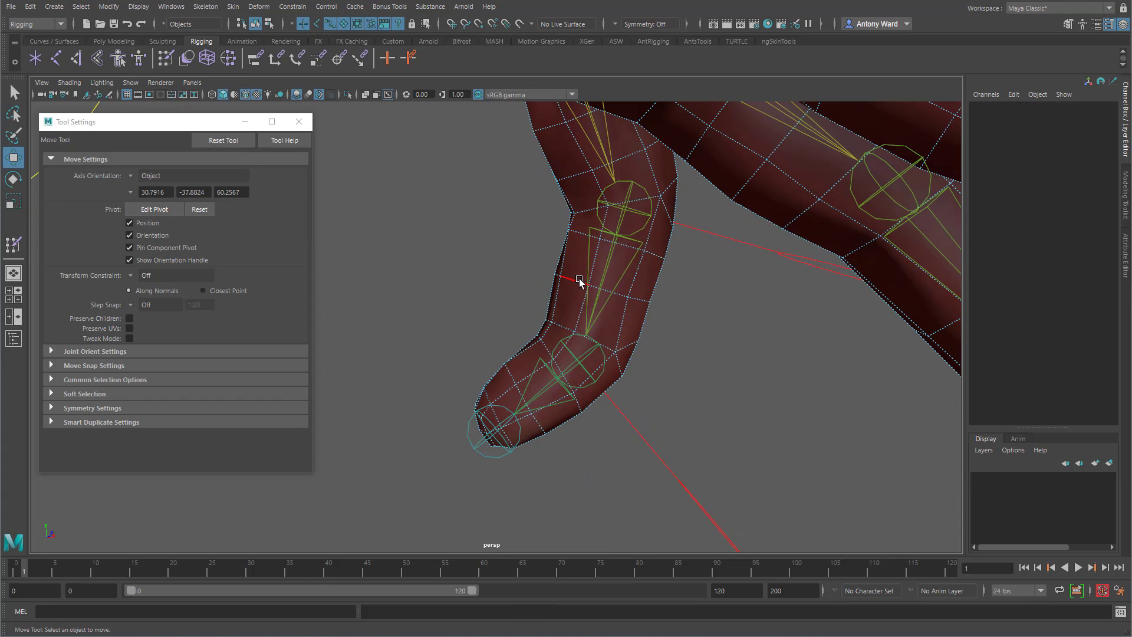
shift+right_click(580, 282)
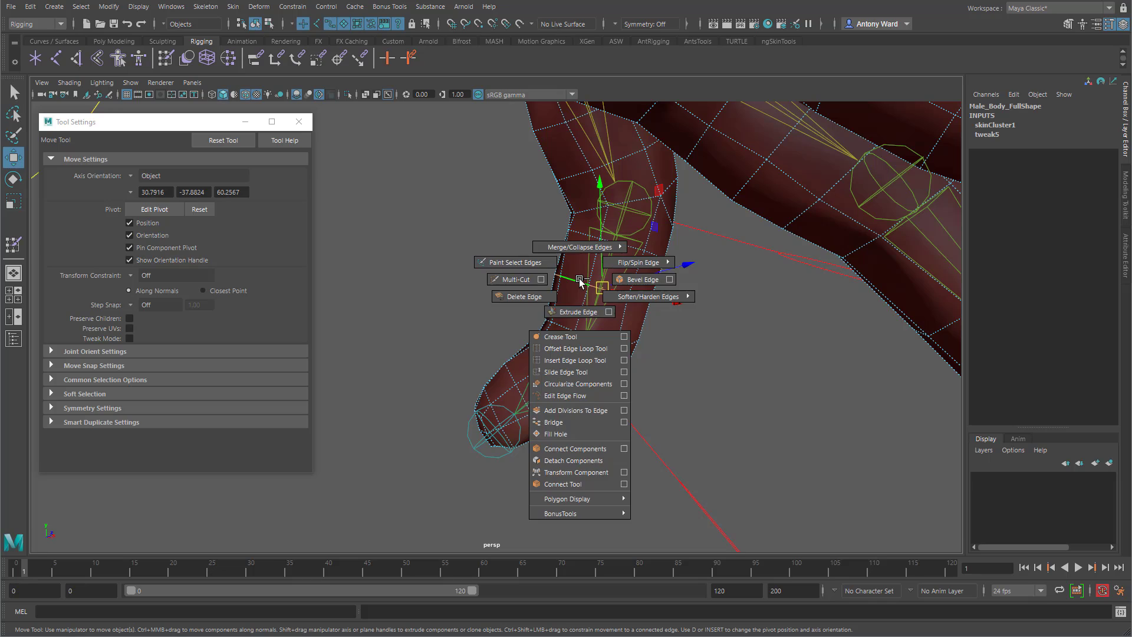
ctrl+right_click(580, 282)
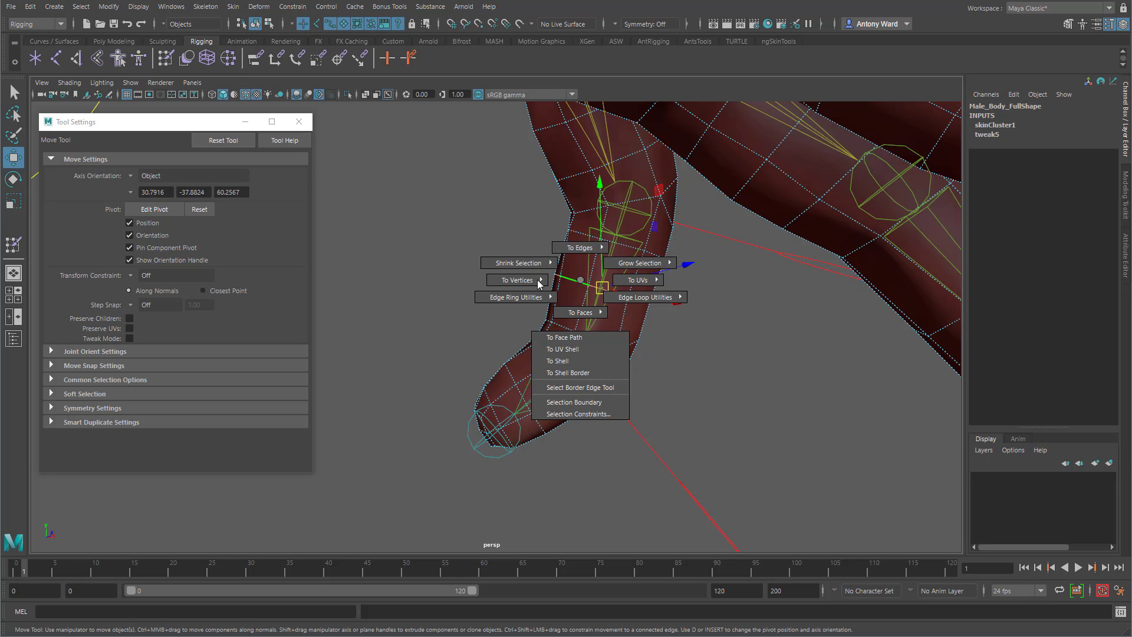
mouse_move(536, 280)
click(473, 280)
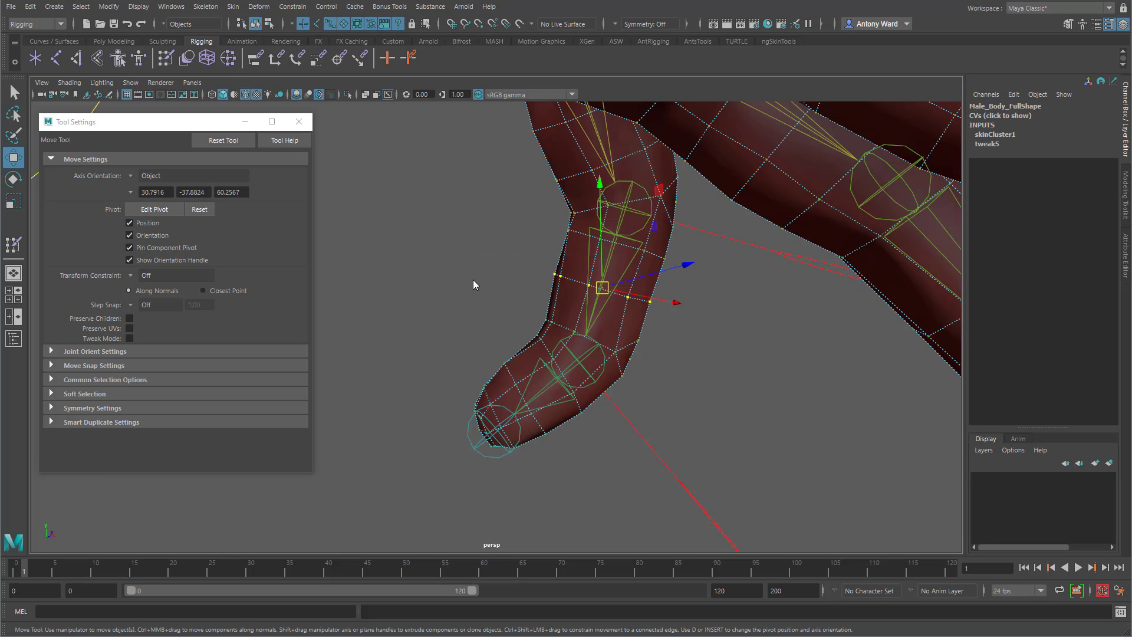
key(shift+period)
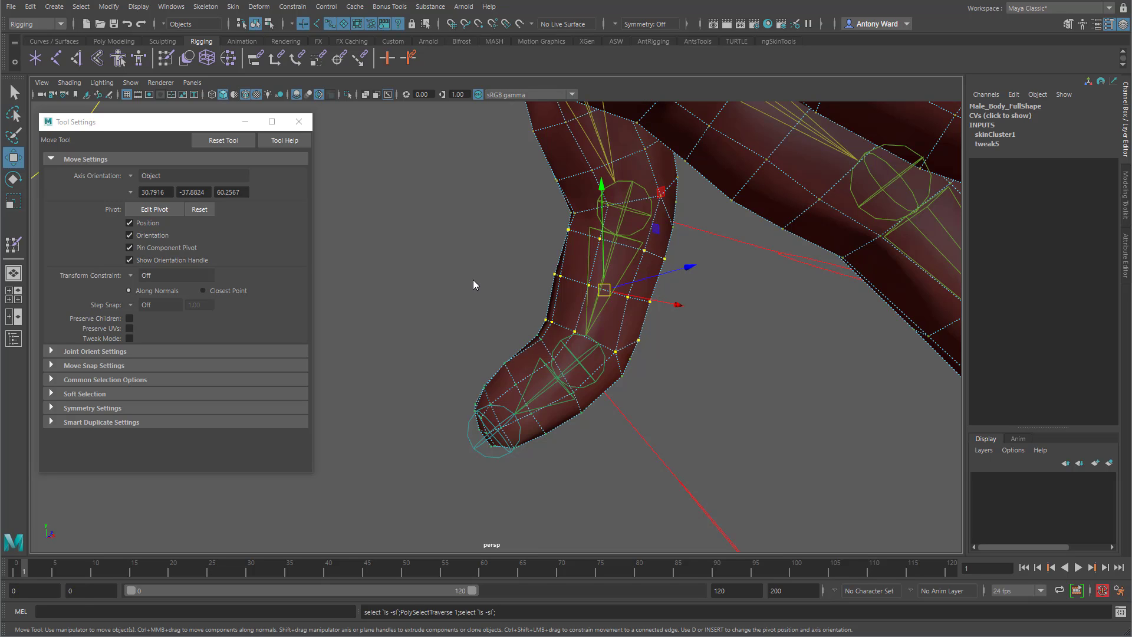
- Flood the selected middle-segment vertices with the l_pinkie_02 influence at value 1
click(9, 249)
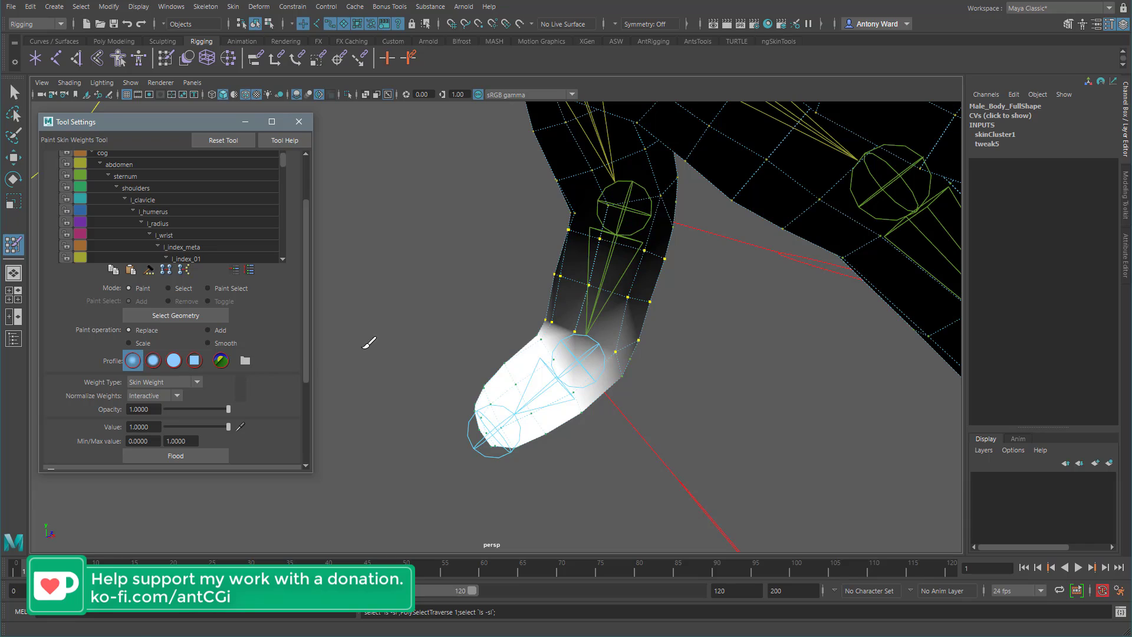
right_drag(605, 267, 608, 243)
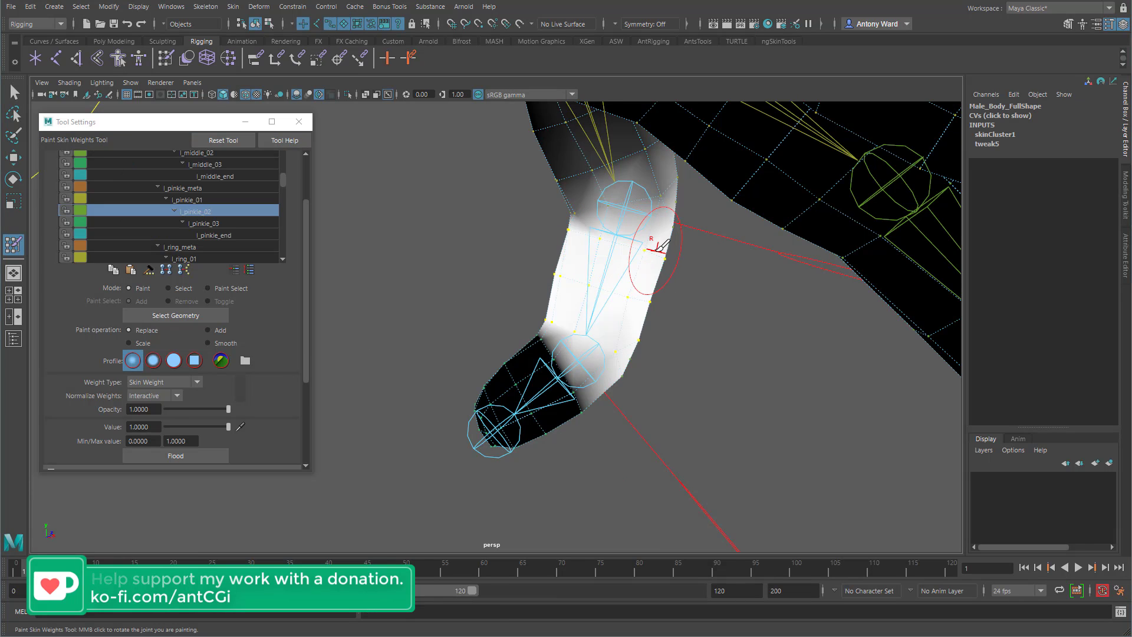
click(182, 458)
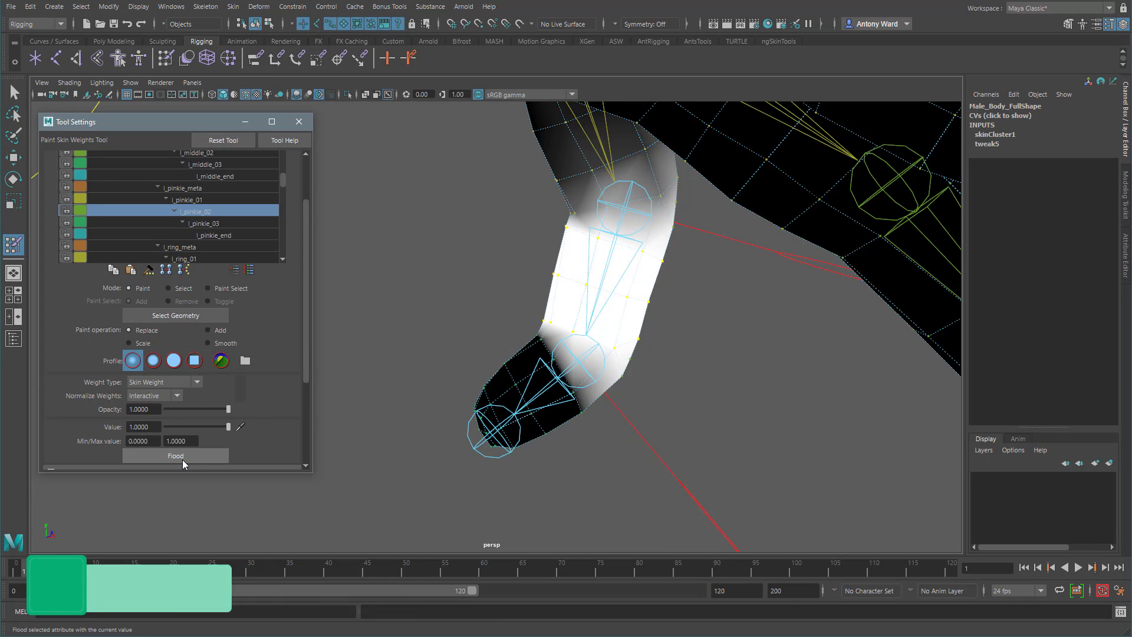
alt+middle_drag(537, 282, 533, 293)
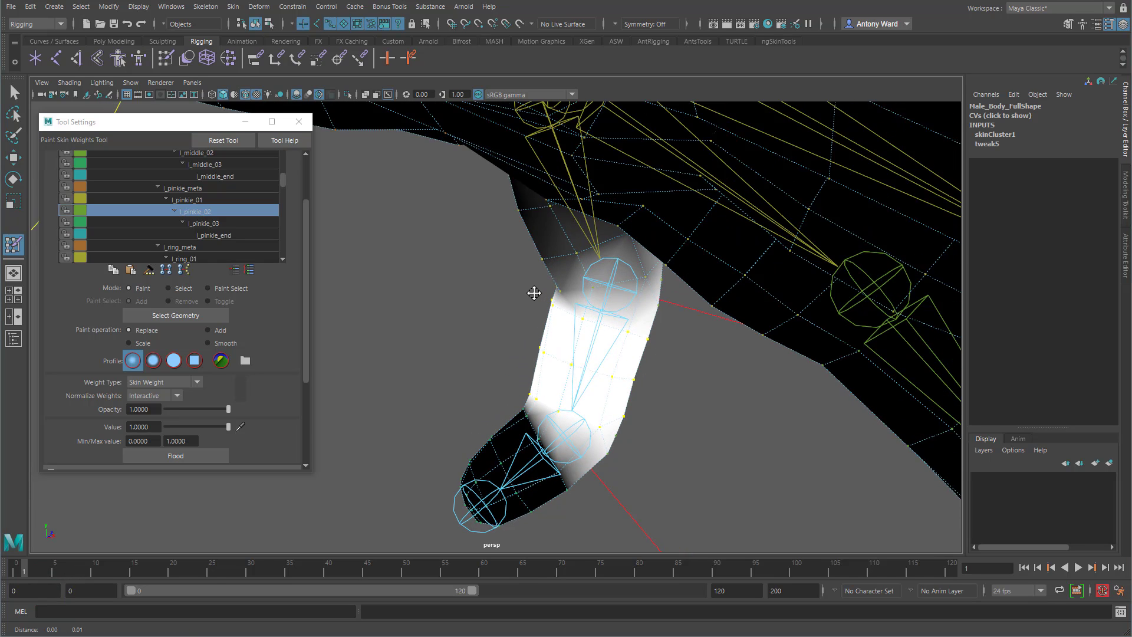
alt+drag(533, 293, 533, 275)
- Select the ring of faces around the pinkie's first segment and convert the selection to vertices
right_drag(541, 273, 550, 318)
key(w)
right_click(548, 291)
click(539, 277)
shift+click(593, 269)
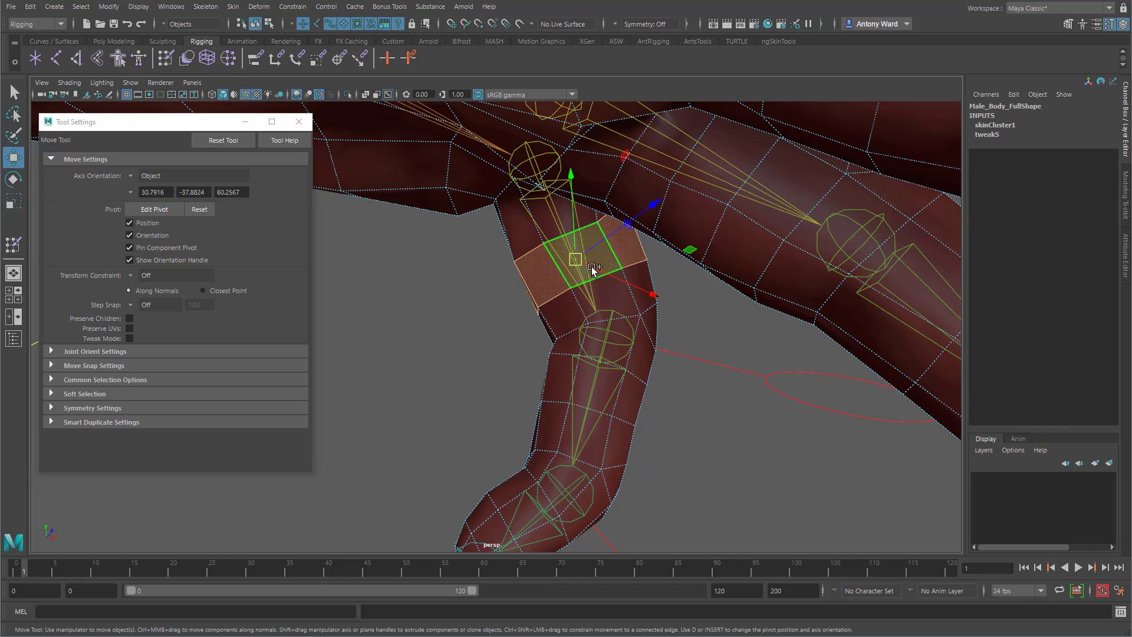
right_drag(592, 270, 498, 270)
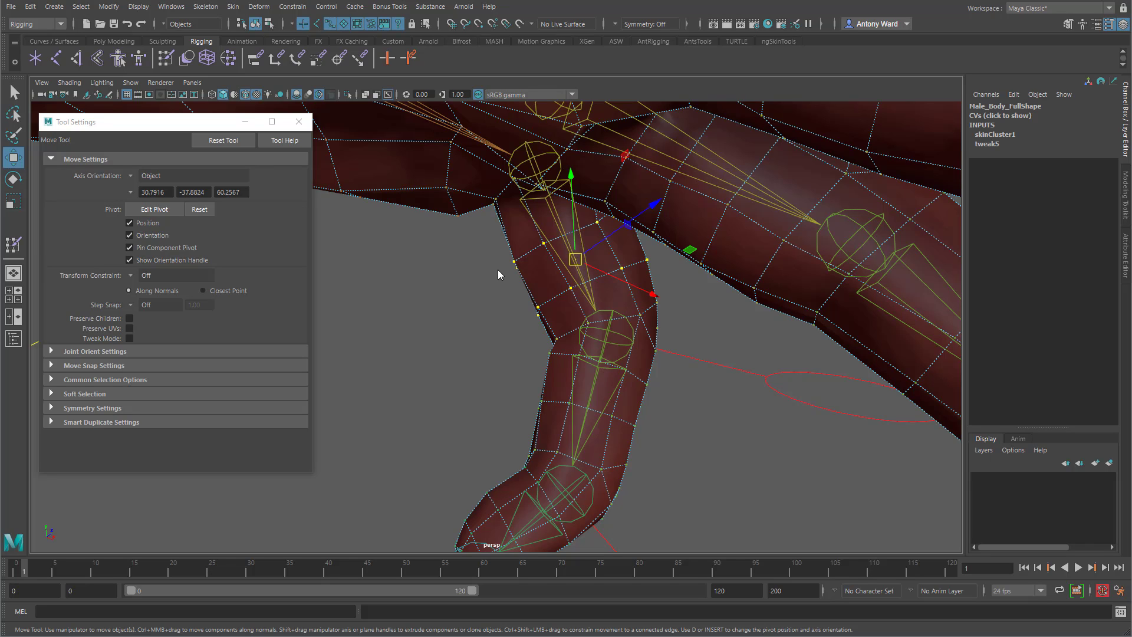
- Flood the selected vertices of the pinkie's first segment with the l_pinkie_01 influence at value 1
click(13, 244)
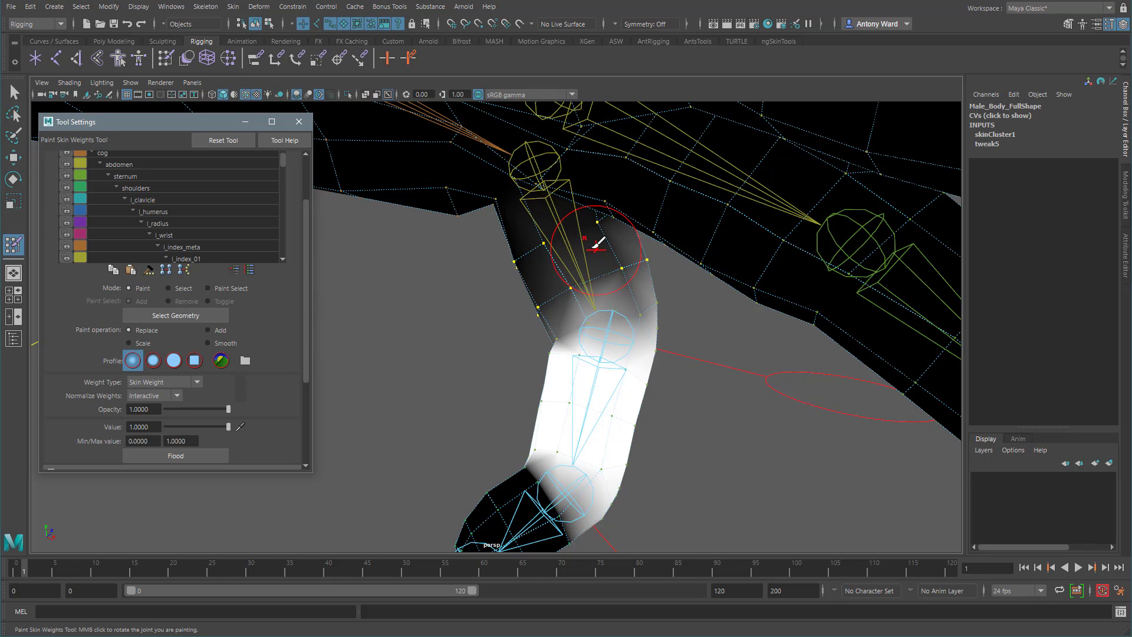
right_drag(569, 250, 568, 221)
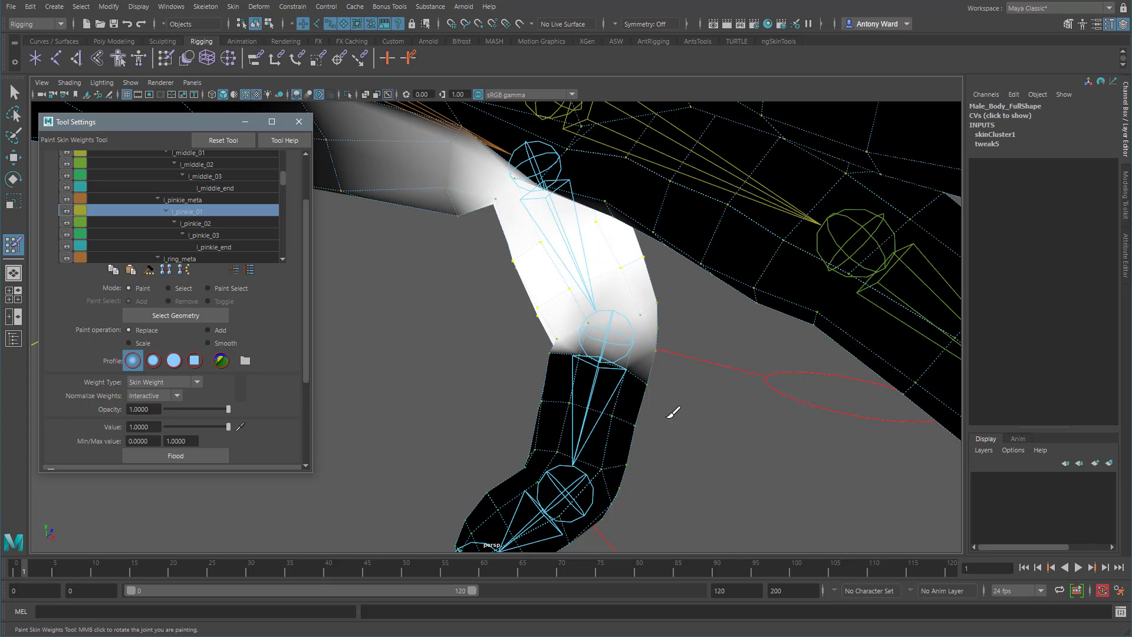
alt+drag(640, 394, 664, 407)
key(w)
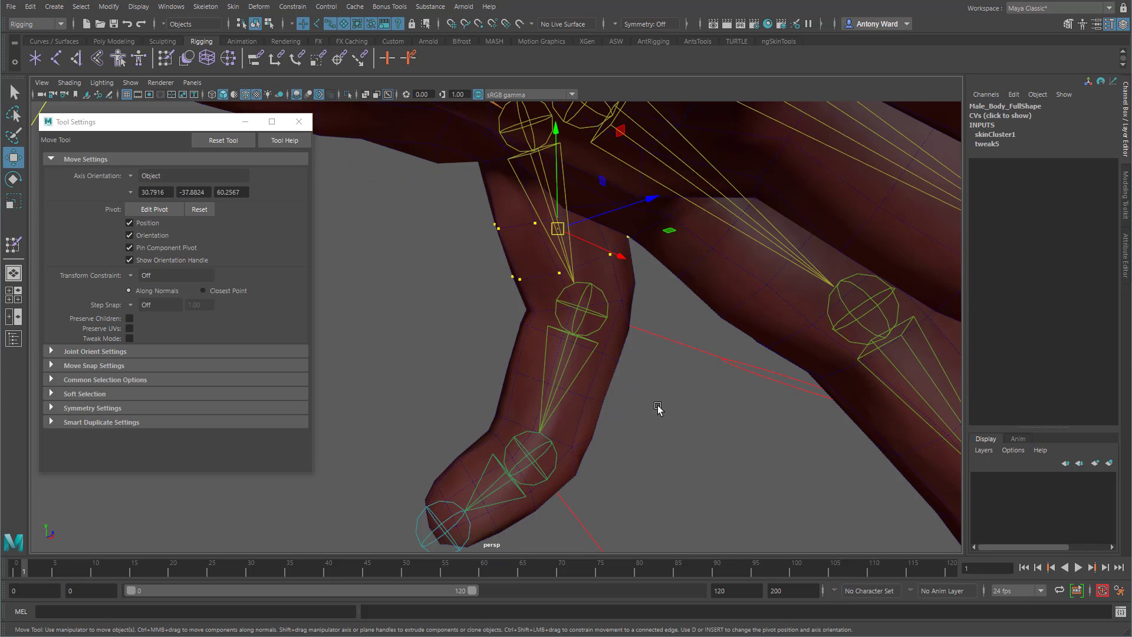
- Clear the vertex selection, reselect the whole body mesh and show its l_pinkie_02 influence for weight painting
click(666, 307)
right_drag(623, 289, 679, 432)
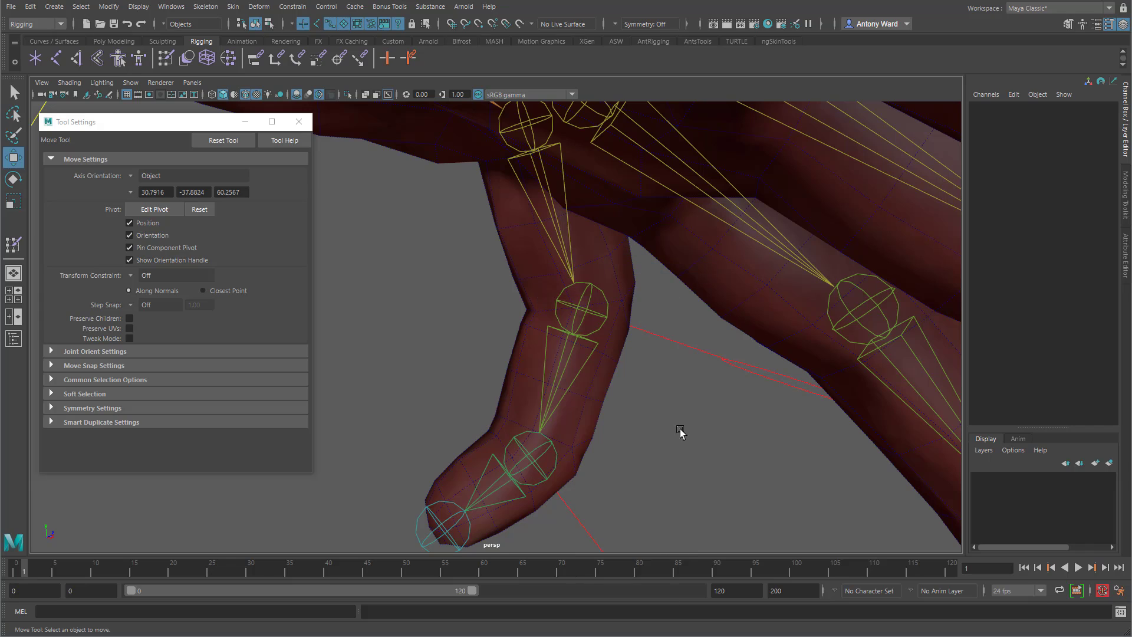
click(611, 391)
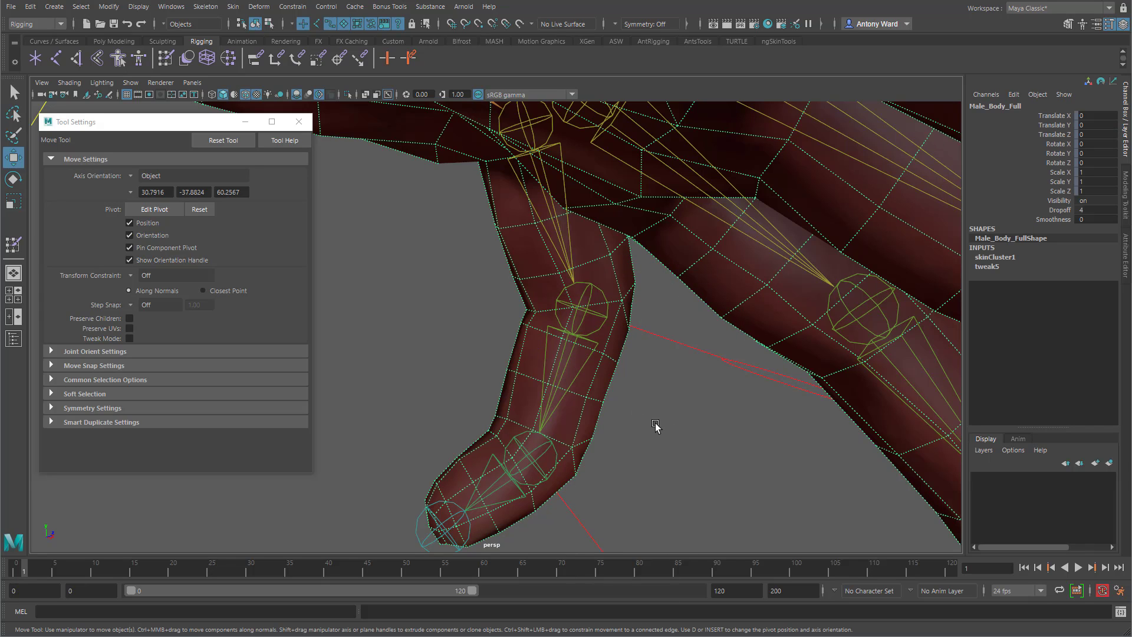
click(14, 245)
alt+drag(660, 386, 633, 390)
right_drag(596, 364, 597, 332)
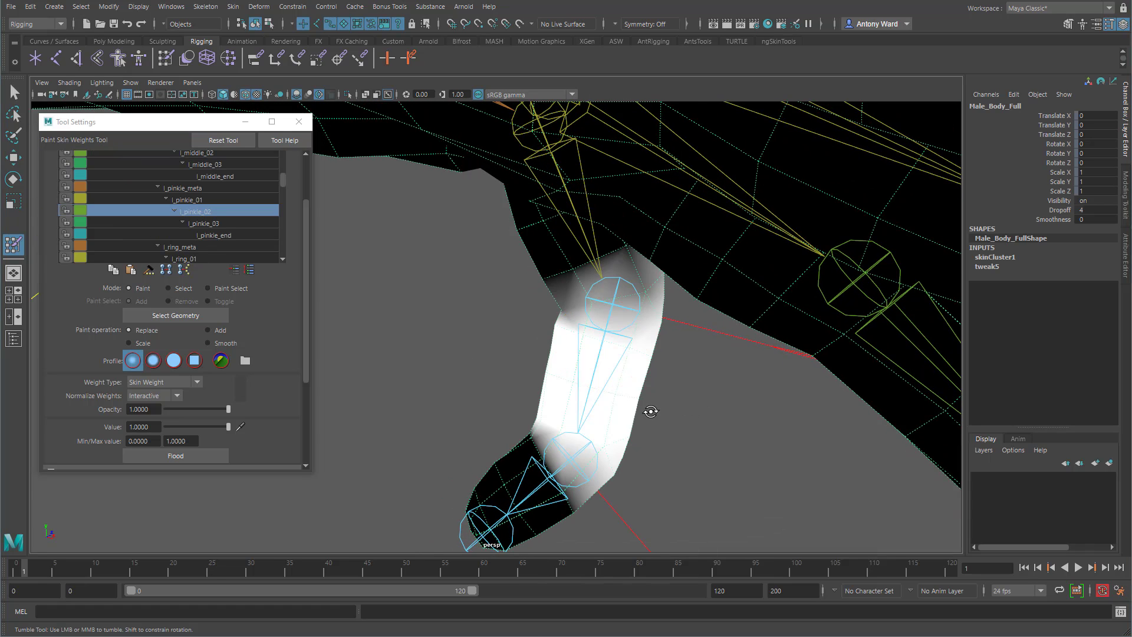
mouse_move(650, 411)
alt+mouse_down()
mouse_move(922, 434)
mouse_move(634, 399)
alt+mouse_up()
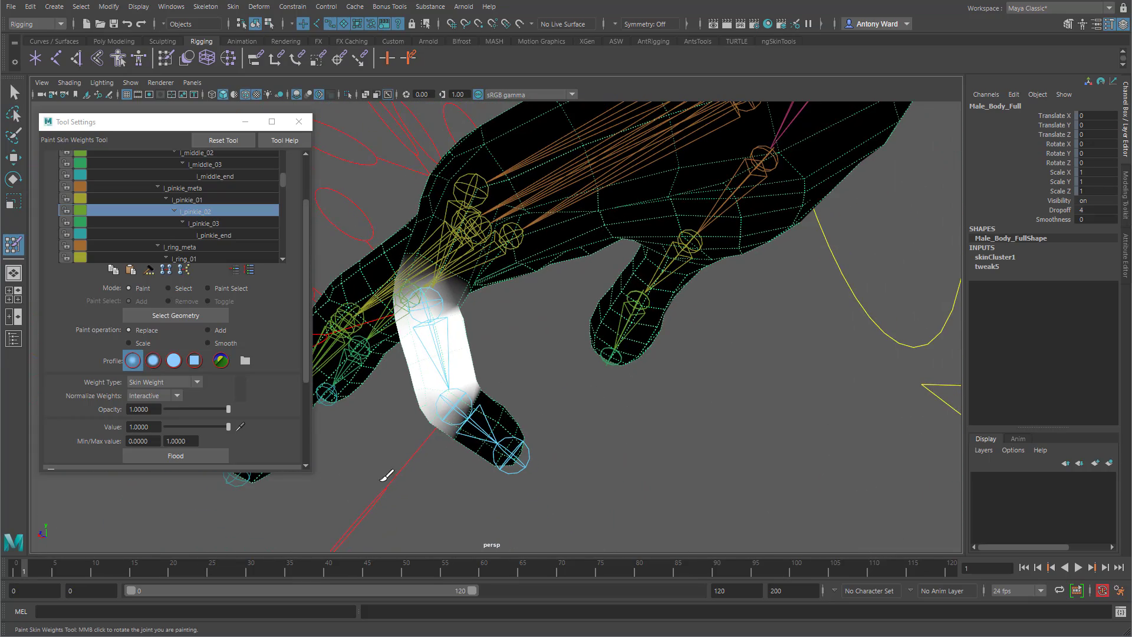
- Curl the pinkie by rotating l_pinkie_03_ctrl to about -41.9 and l_pinkie_02_ctrl to about -42.7 in Z
key(e)
click(450, 487)
mouse_move(550, 450)
mouse_down()
mouse_move(513, 487)
mouse_move(548, 417)
mouse_move(546, 439)
mouse_move(538, 433)
mouse_up()
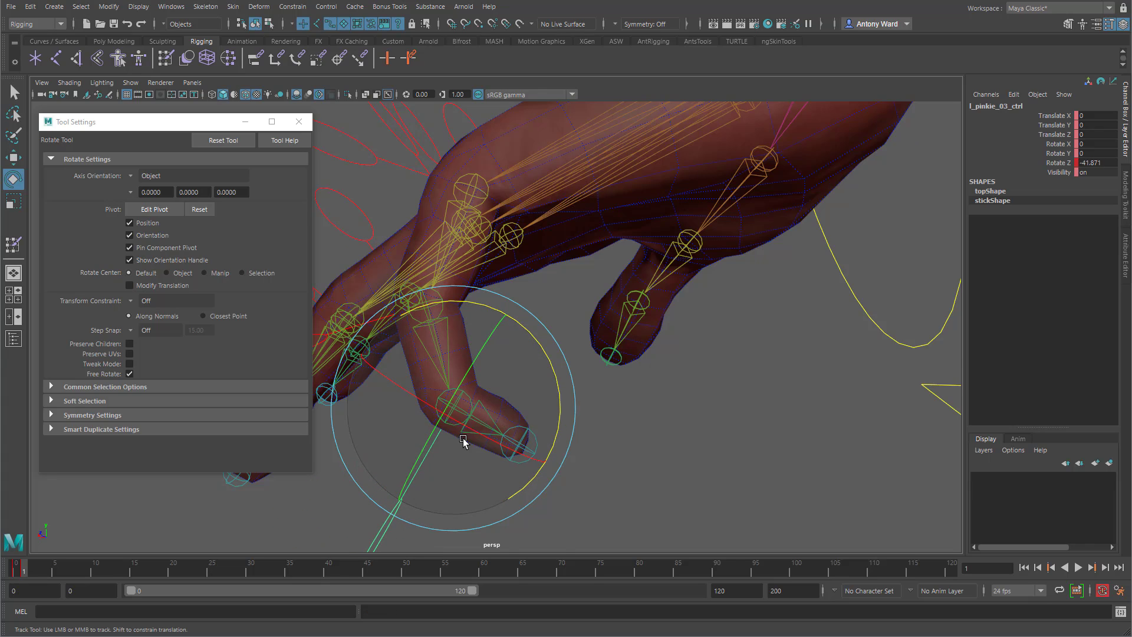
alt+middle_drag(462, 438, 475, 442)
alt+drag(475, 442, 426, 429)
click(385, 397)
drag(529, 432, 543, 412)
alt+right_drag(459, 431, 603, 404)
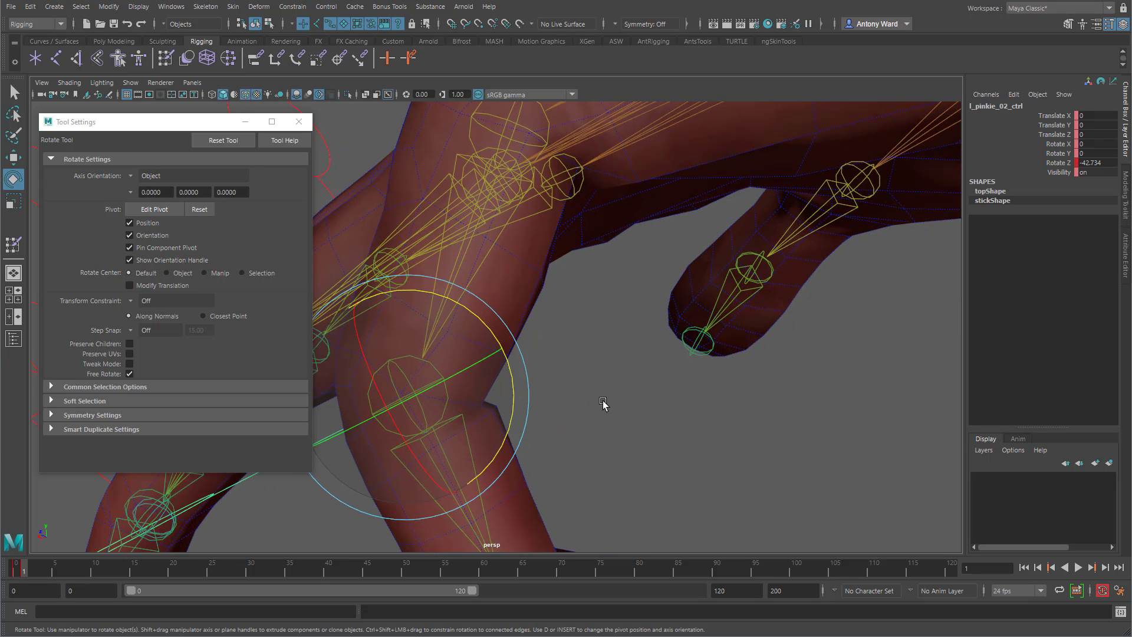
- Paint extra l_pinkie_02 weight around the pinkie's middle knuckle on the body mesh, using Add at opacity 0.1845 and value 1
click(602, 404)
click(525, 313)
click(13, 245)
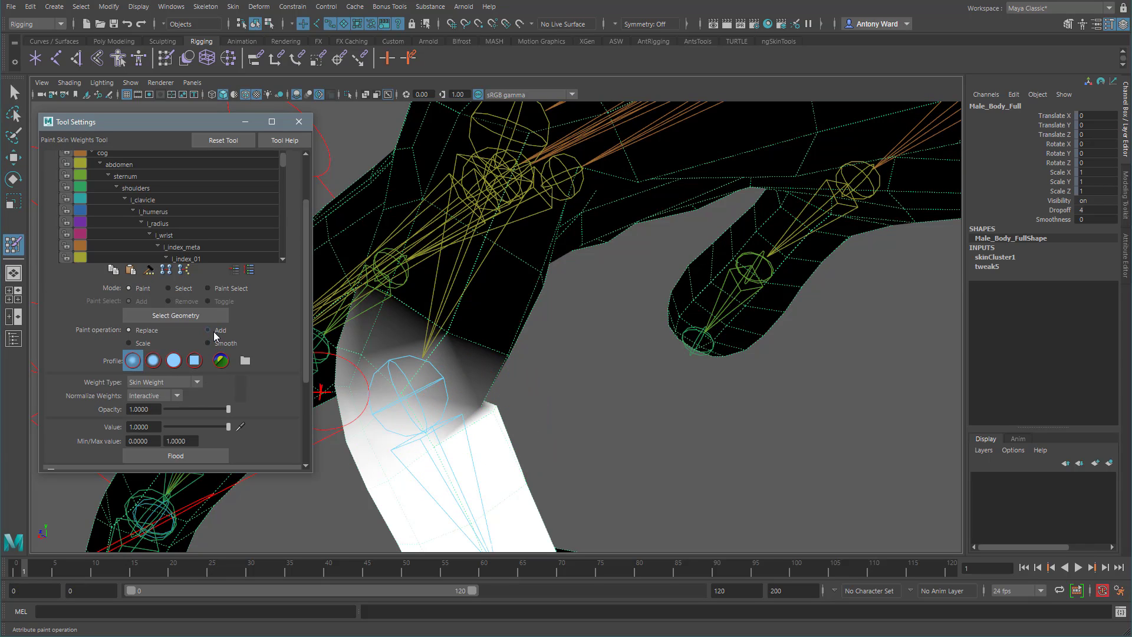
drag(180, 411, 178, 411)
alt+middle_drag(613, 423, 537, 420)
mouse_move(724, 409)
alt+mouse_down()
mouse_move(560, 390)
mouse_move(555, 378)
mouse_move(535, 381)
mouse_move(549, 363)
mouse_move(533, 377)
mouse_move(482, 336)
alt+mouse_up()
alt+drag(547, 390, 529, 407)
alt+right_drag(529, 408, 511, 402)
alt+drag(511, 401, 436, 367)
alt+middle_drag(436, 367, 428, 373)
alt+right_drag(428, 373, 454, 374)
drag(462, 376, 439, 350)
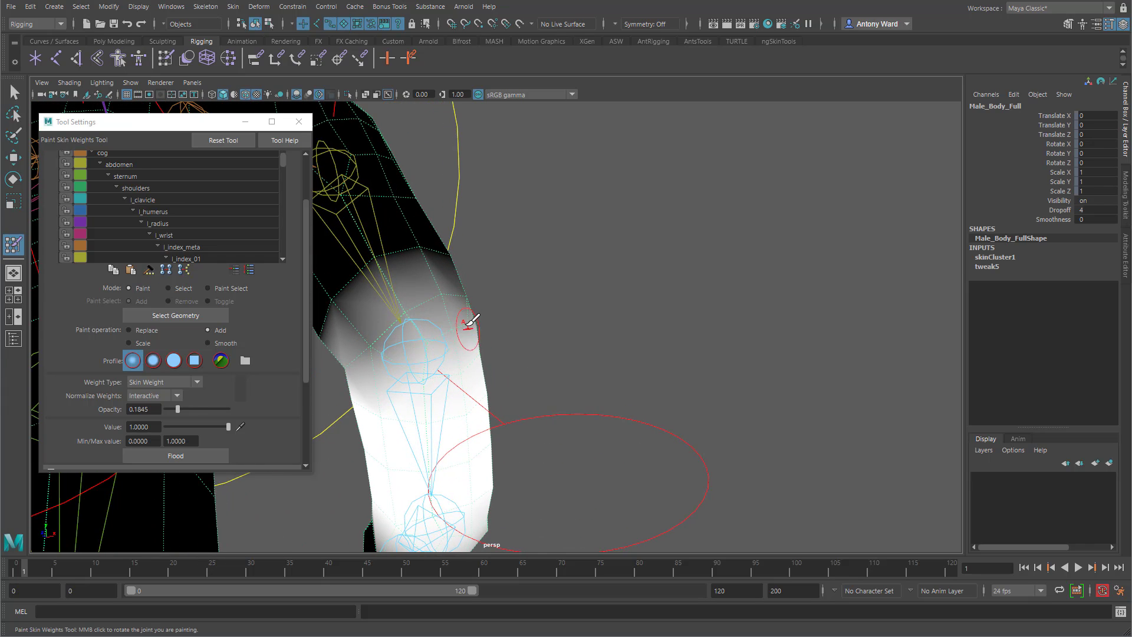
- Smooth the l_pinkie_02 weights around the middle knuckle with the soft brush profile at opacity 0.8350
click(207, 343)
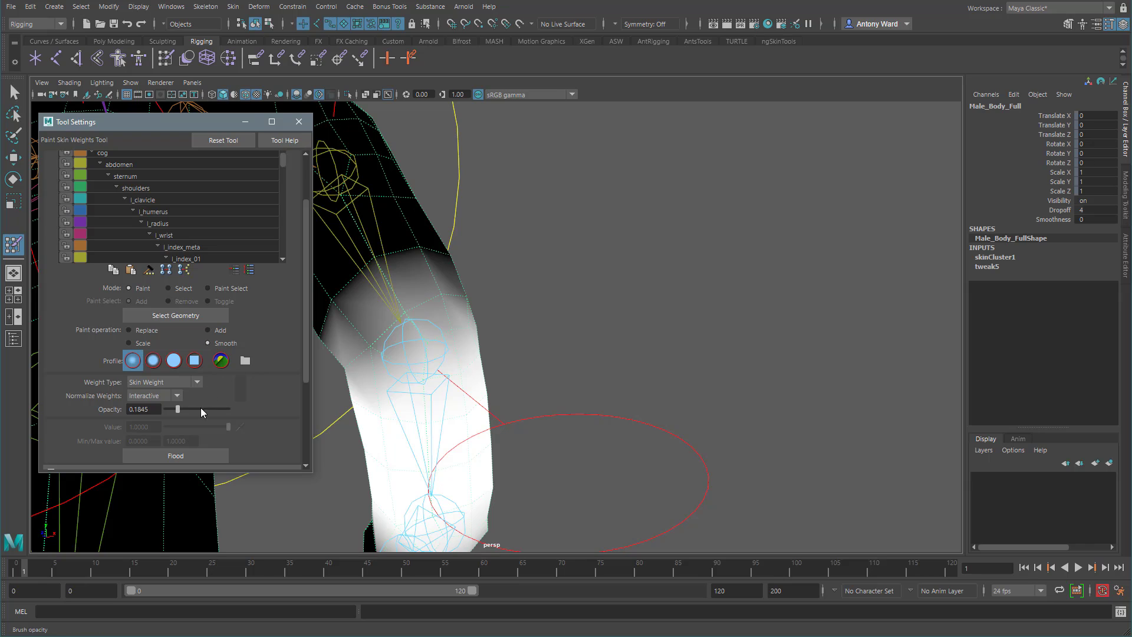
click(152, 360)
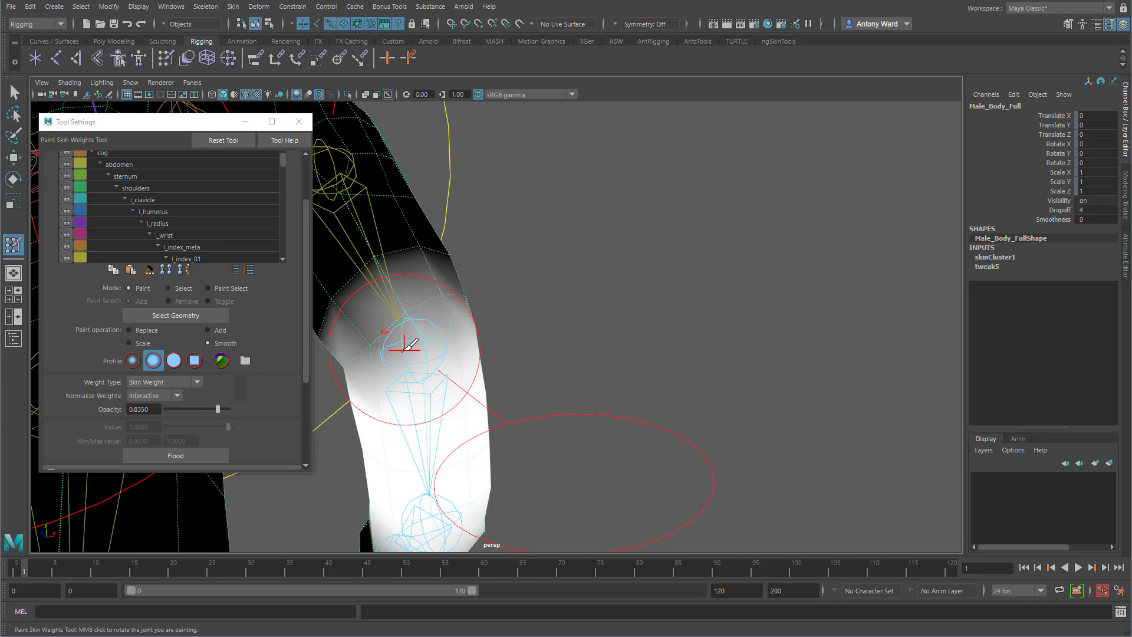
drag(404, 347, 417, 342)
click(446, 327)
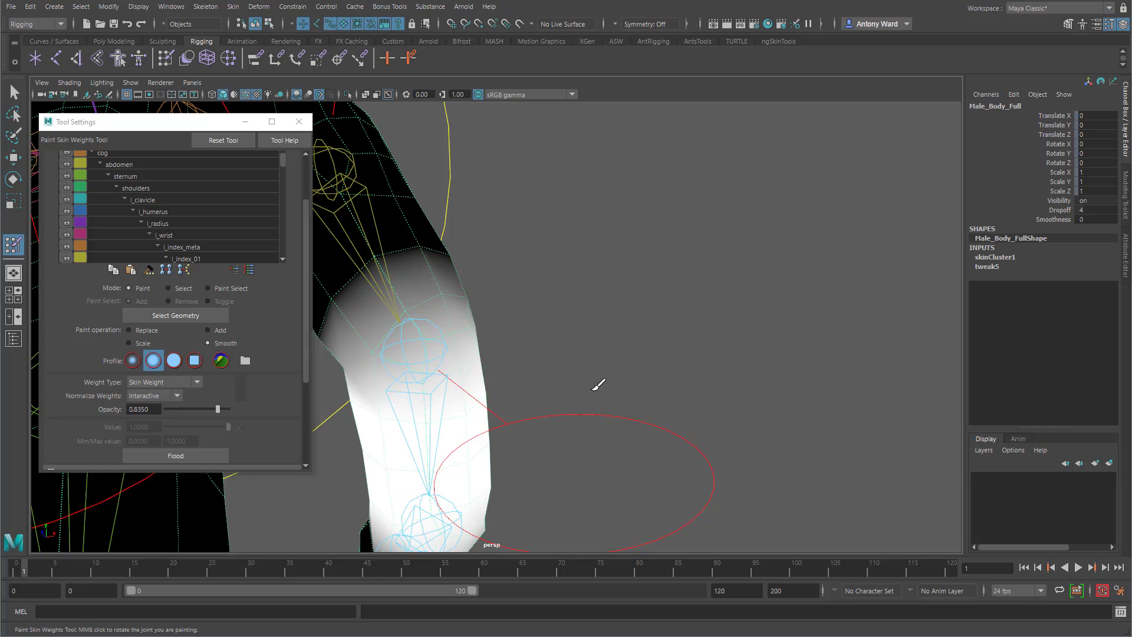
mouse_move(599, 383)
alt+mouse_down()
mouse_move(503, 399)
mouse_move(525, 304)
alt+mouse_up()
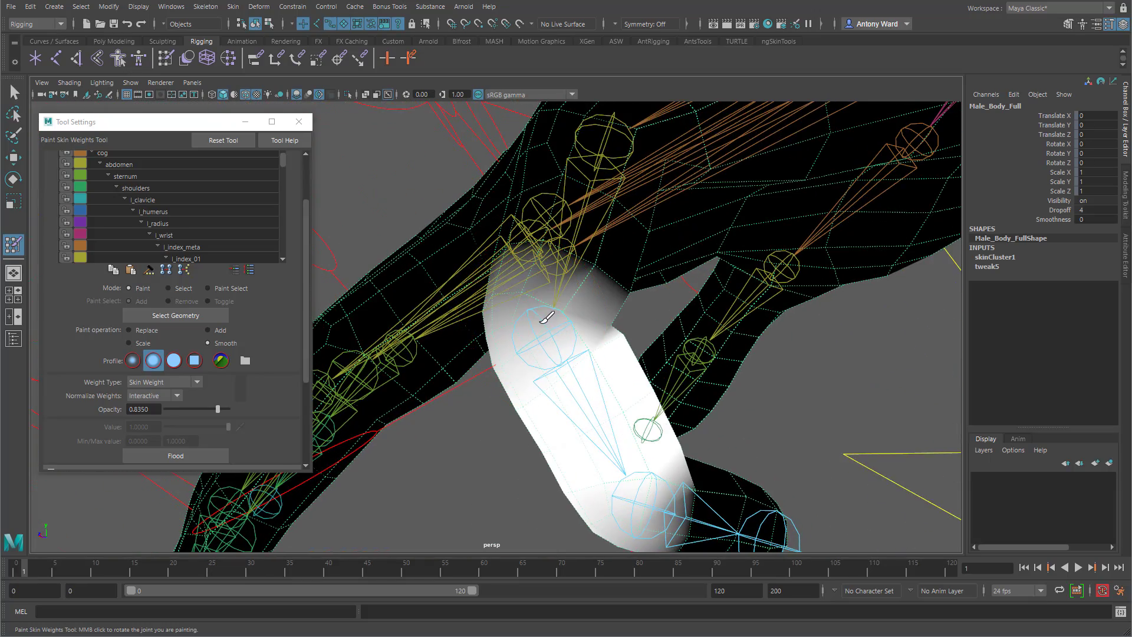
alt+drag(599, 421, 614, 439)
alt+right_drag(614, 440, 586, 362)
alt+middle_drag(586, 361, 492, 437)
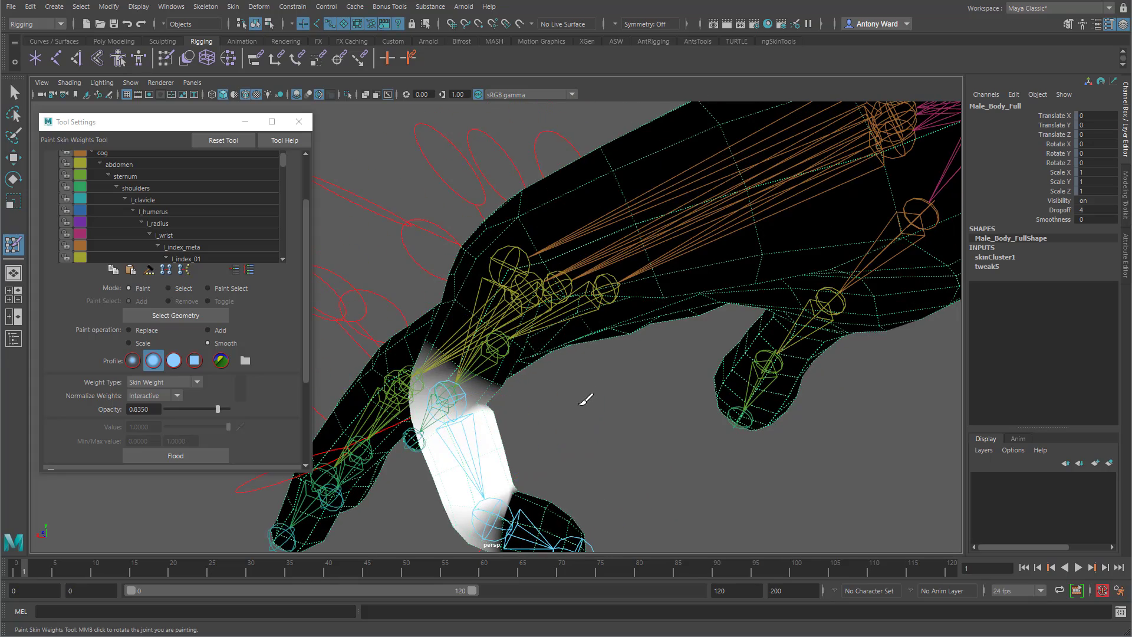
- Paint the l_pinkie_01 influence off the ring finger's base and the palm, using Replace at value 0 and opacity 0.4078
right_drag(505, 266, 506, 225)
mouse_move(581, 386)
alt+mouse_down()
mouse_move(529, 377)
mouse_move(540, 366)
alt+mouse_up()
mouse_move(578, 285)
alt+mouse_down()
mouse_move(599, 278)
mouse_move(581, 253)
mouse_move(689, 410)
mouse_move(669, 353)
mouse_move(635, 359)
alt+mouse_up()
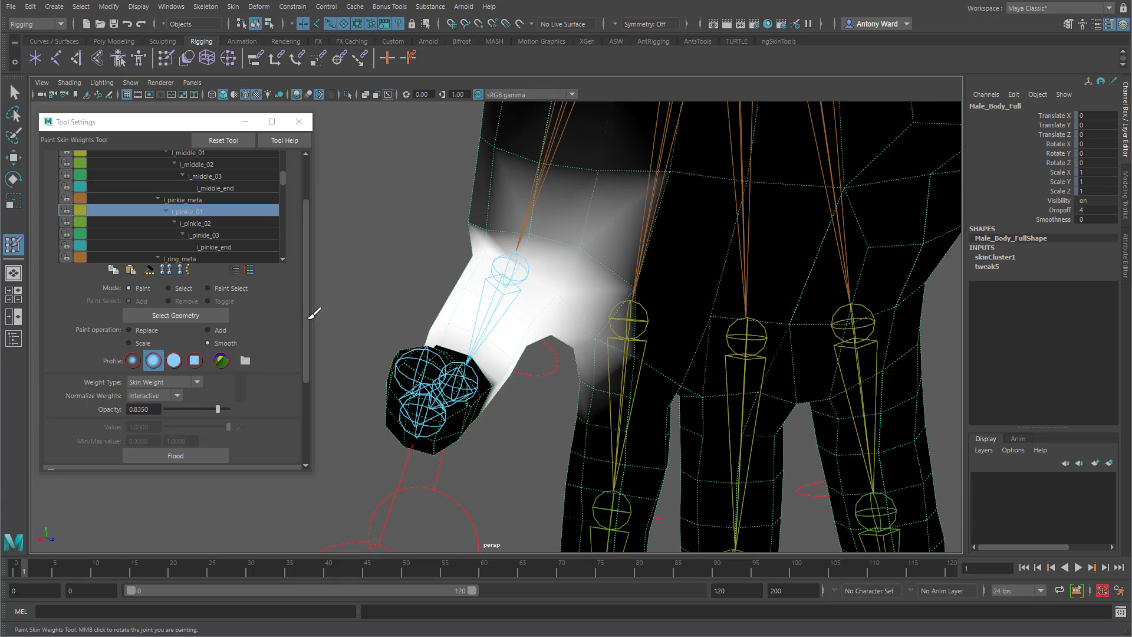
click(147, 330)
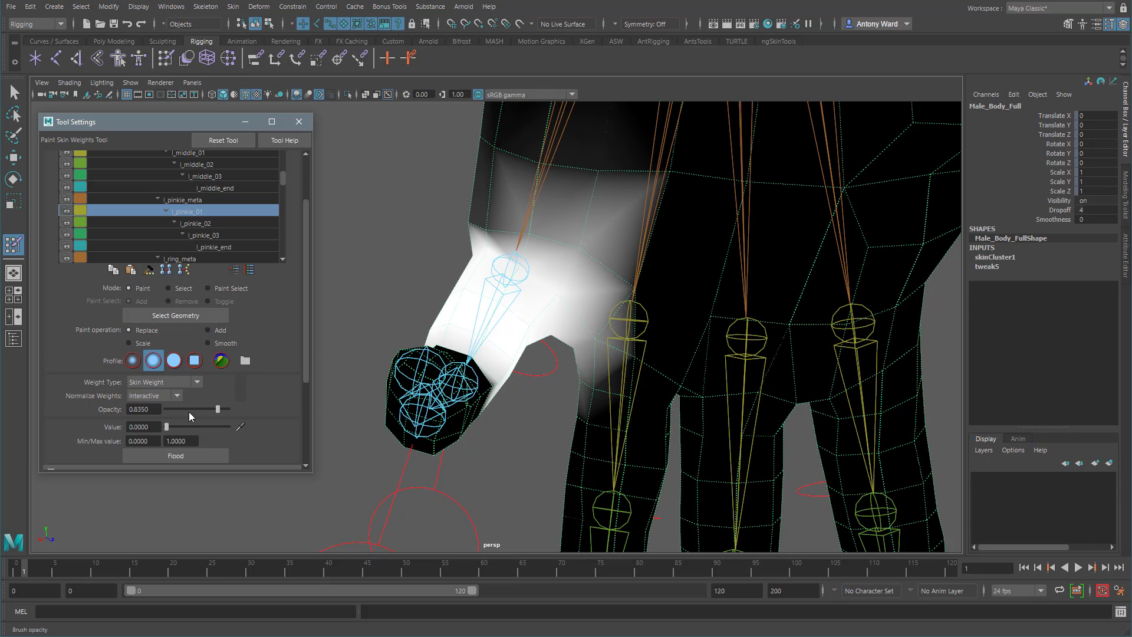
click(190, 409)
mouse_move(689, 342)
alt+mouse_down()
mouse_move(614, 349)
mouse_move(616, 372)
mouse_move(612, 362)
alt+mouse_up()
click(601, 386)
click(586, 380)
click(610, 364)
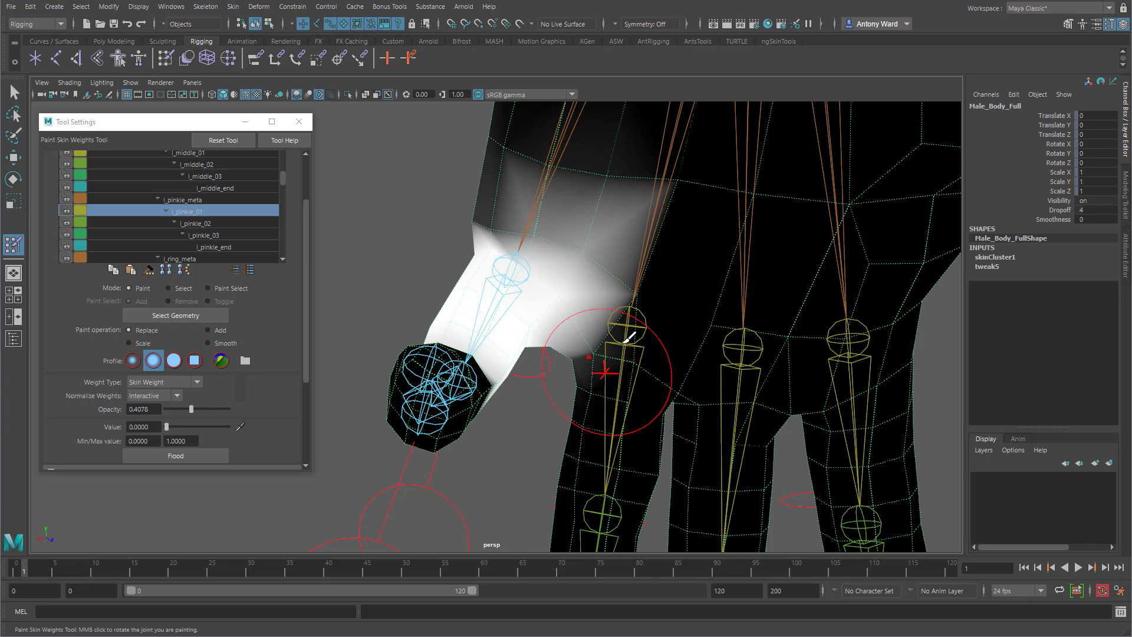
drag(624, 303, 617, 298)
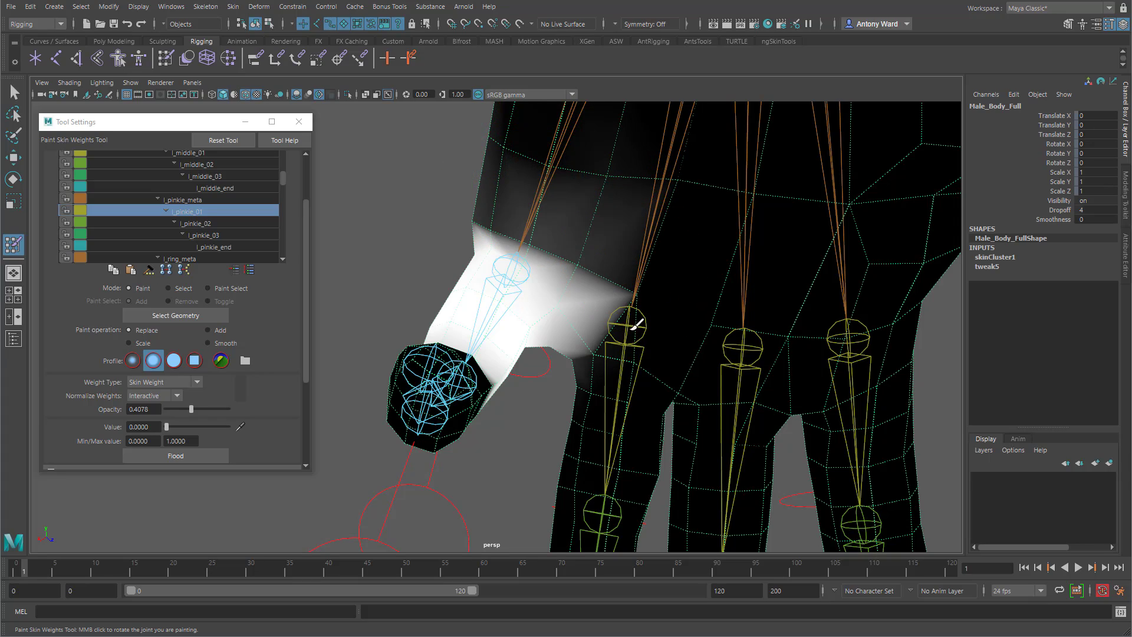
click(600, 371)
- Paint the l_pinkie_01 influence off the back of the hand near the ring finger's knuckle at value 0
mouse_move(543, 371)
alt+mouse_down()
mouse_move(677, 422)
mouse_move(761, 384)
alt+mouse_up()
mouse_move(580, 330)
alt+middle_down()
mouse_move(559, 324)
mouse_move(605, 354)
alt+middle_up()
mouse_move(433, 310)
mouse_down()
mouse_move(433, 285)
mouse_move(452, 304)
mouse_move(463, 268)
mouse_up()
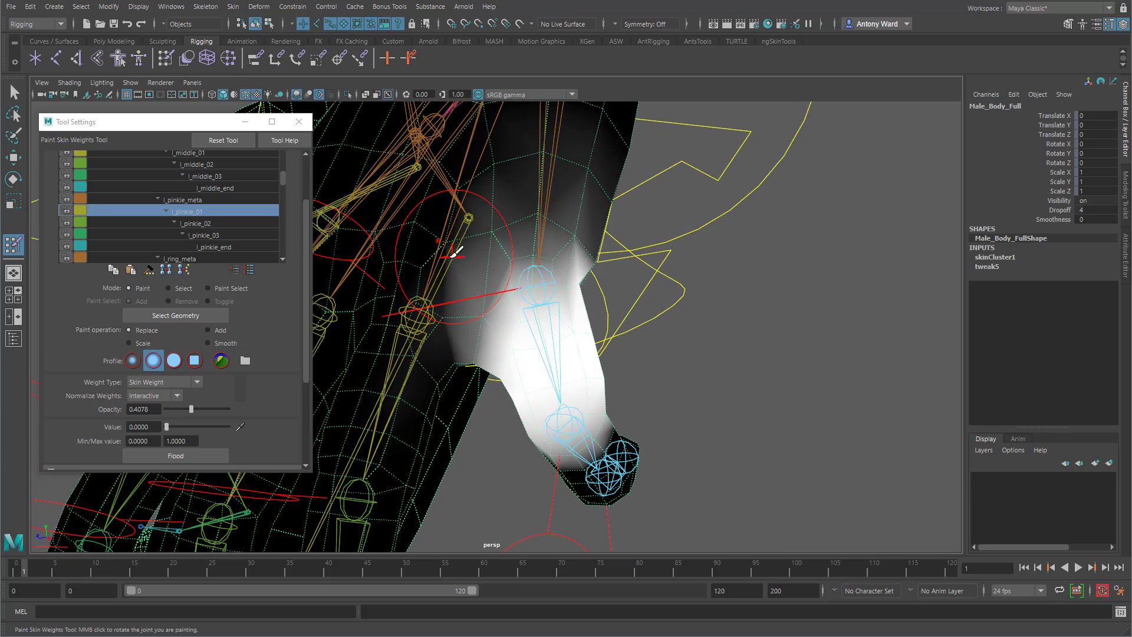
- Paint the l_pinkie_meta influence off the middle of the back of the hand and the wrist with Replace at value 0
alt+drag(868, 374, 733, 299)
right_drag(570, 209, 571, 240)
alt+middle_drag(646, 330, 662, 358)
mouse_move(668, 354)
alt+mouse_down()
mouse_move(635, 316)
mouse_move(599, 306)
mouse_move(616, 354)
mouse_move(595, 331)
alt+mouse_up()
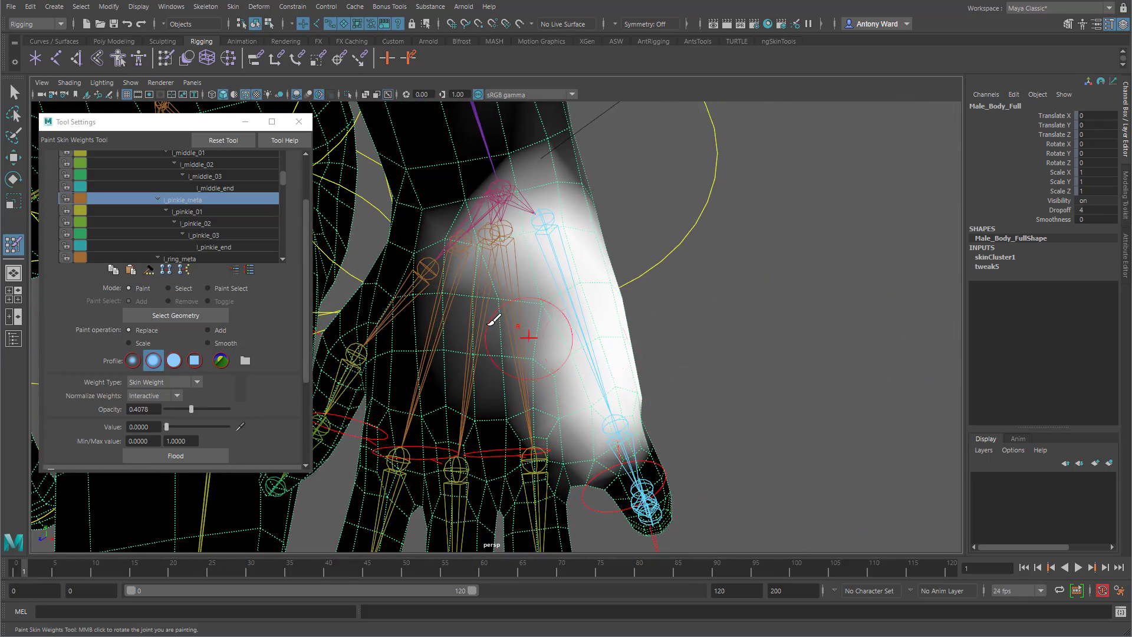
drag(502, 319, 510, 318)
mouse_move(479, 200)
mouse_down()
mouse_move(480, 366)
mouse_move(495, 290)
mouse_move(513, 450)
mouse_move(487, 260)
mouse_move(522, 213)
mouse_move(532, 219)
mouse_up()
- Paint the l_pinkie_meta influence off the wrist and the inner palm at value 0
mouse_move(841, 444)
alt+mouse_down()
mouse_move(617, 353)
mouse_move(580, 354)
alt+mouse_up()
mouse_move(581, 354)
alt+right_down()
mouse_move(560, 363)
mouse_move(561, 348)
alt+right_up()
alt+middle_drag(560, 349, 562, 404)
mouse_move(561, 207)
mouse_down()
mouse_move(548, 202)
mouse_move(596, 181)
mouse_move(521, 152)
mouse_move(606, 253)
mouse_move(602, 336)
mouse_move(466, 451)
mouse_move(566, 306)
mouse_move(595, 406)
mouse_up()
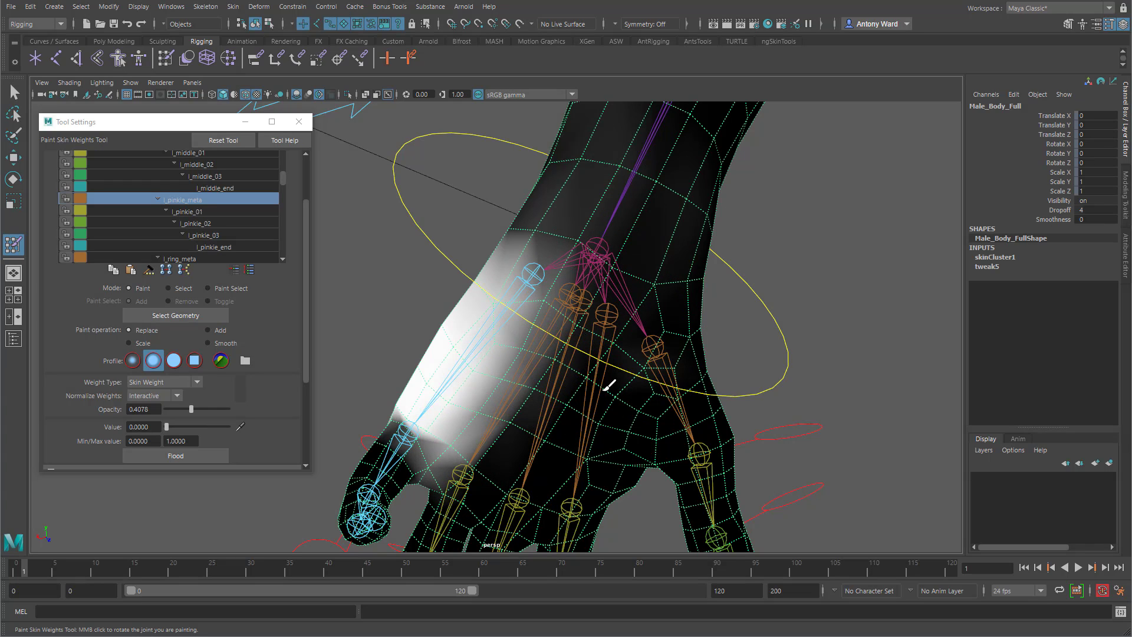
- Smooth the l_pinkie_meta weights along their border across the hand and wrist at opacity 0.8350
click(239, 345)
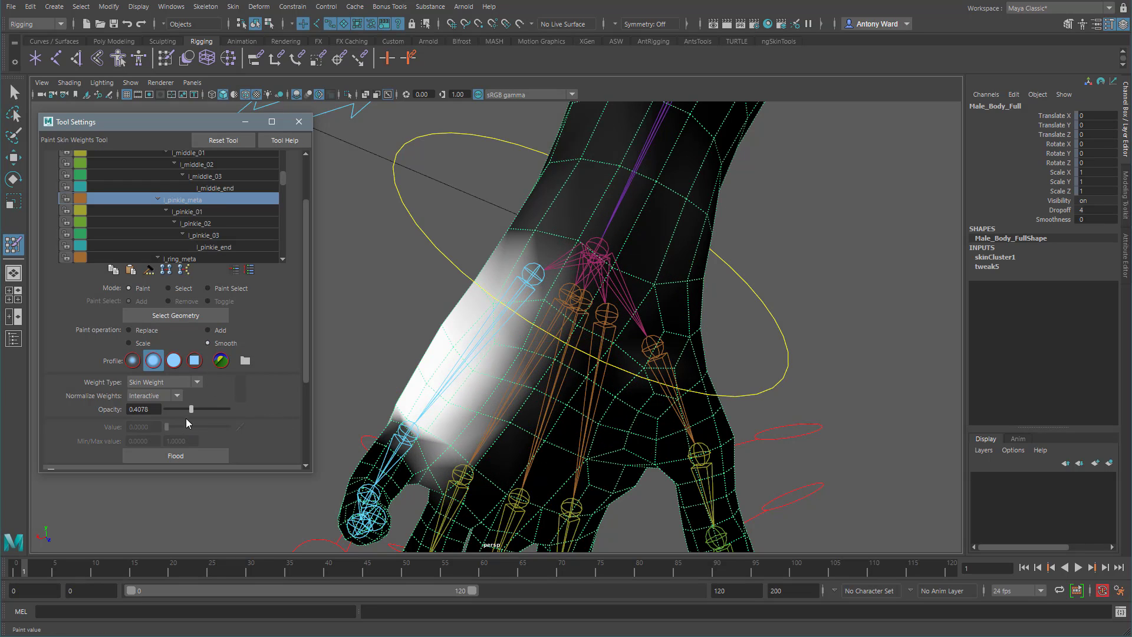
drag(215, 408, 221, 409)
drag(465, 430, 512, 352)
mouse_move(522, 295)
mouse_down()
mouse_move(474, 313)
mouse_move(589, 348)
mouse_up()
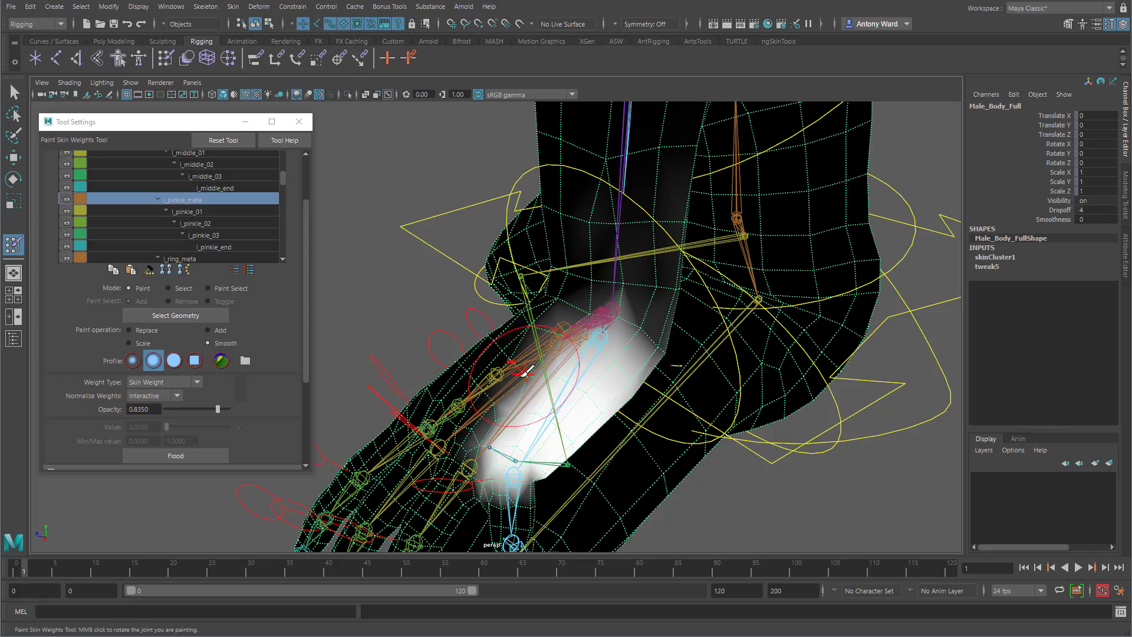
- Resize the brush and smooth the l_pinkie_meta weights around the pinkie's base knuckle
alt+drag(581, 489, 529, 354)
alt+right_drag(529, 354, 562, 347)
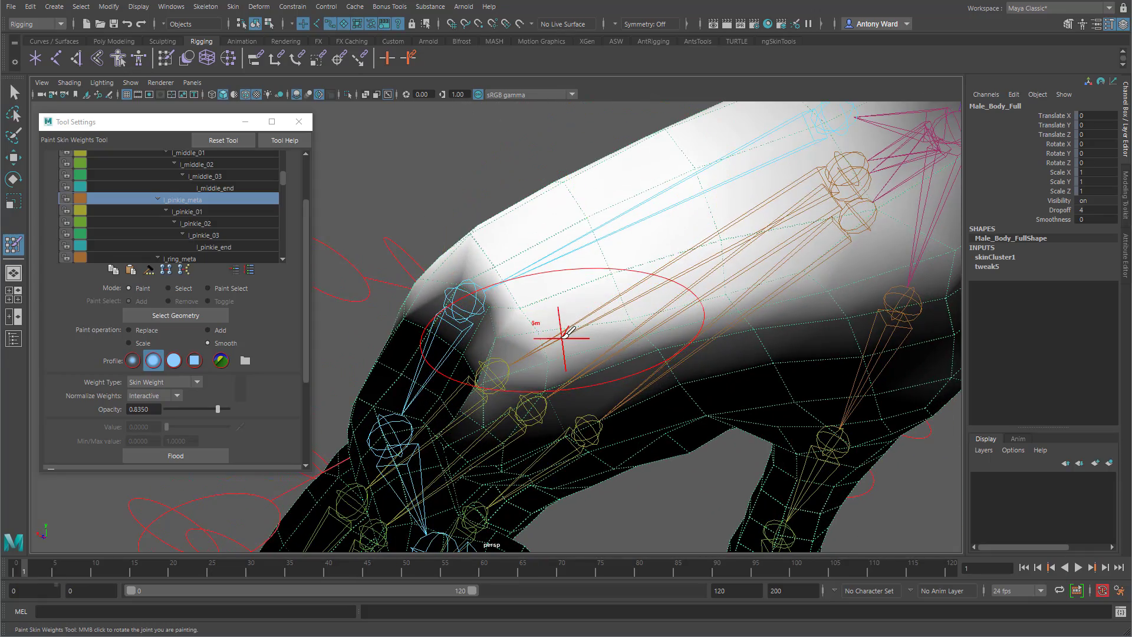
key(b)
mouse_move(562, 336)
mouse_down()
mouse_move(518, 336)
mouse_move(505, 303)
mouse_up()
click(497, 305)
alt+drag(648, 338, 780, 373)
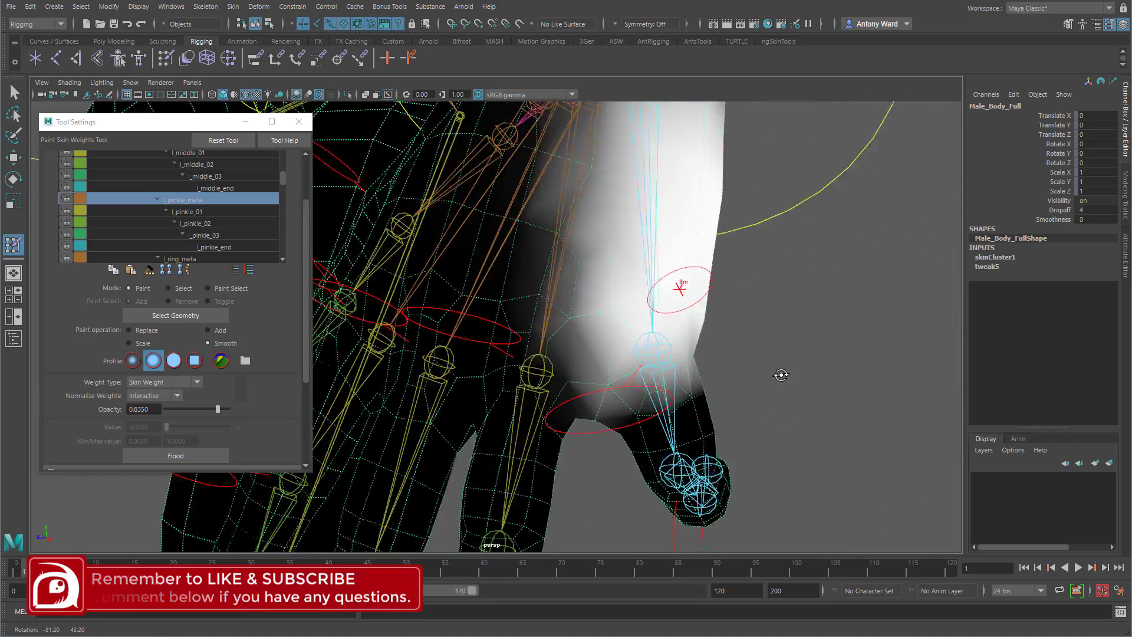
- Select the three pinkie finger controls and reset all their translations and rotations to 0
scroll(755, 377, down, 5)
alt+drag(561, 407, 598, 303)
key(w)
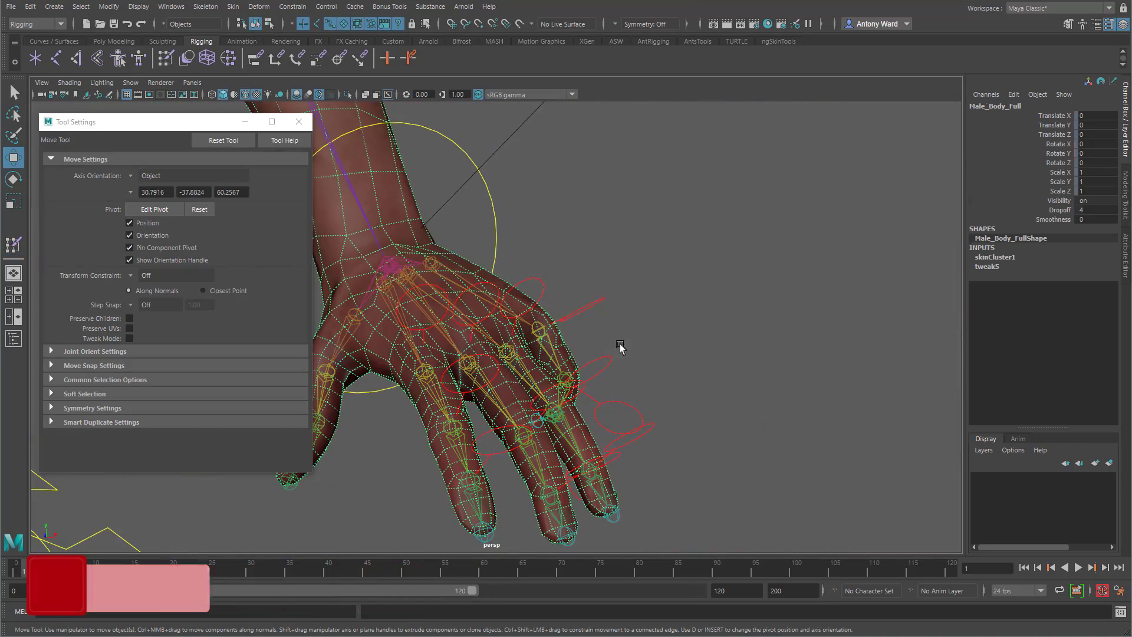
click(594, 305)
mouse_move(710, 442)
alt+mouse_down()
mouse_move(512, 457)
mouse_move(537, 466)
alt+mouse_up()
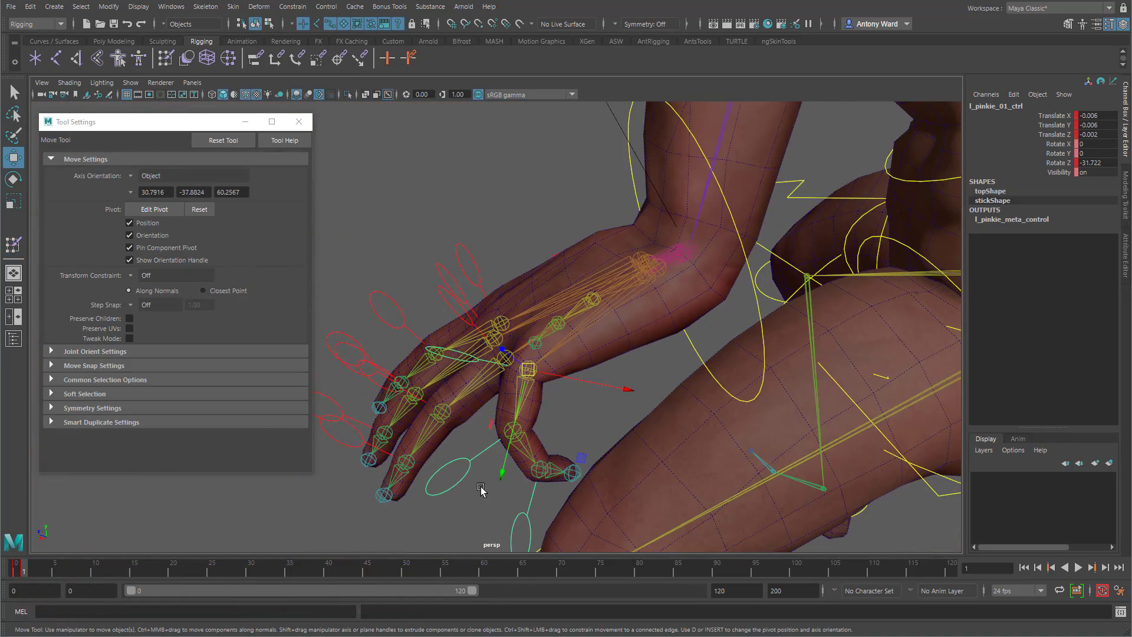
click(539, 468)
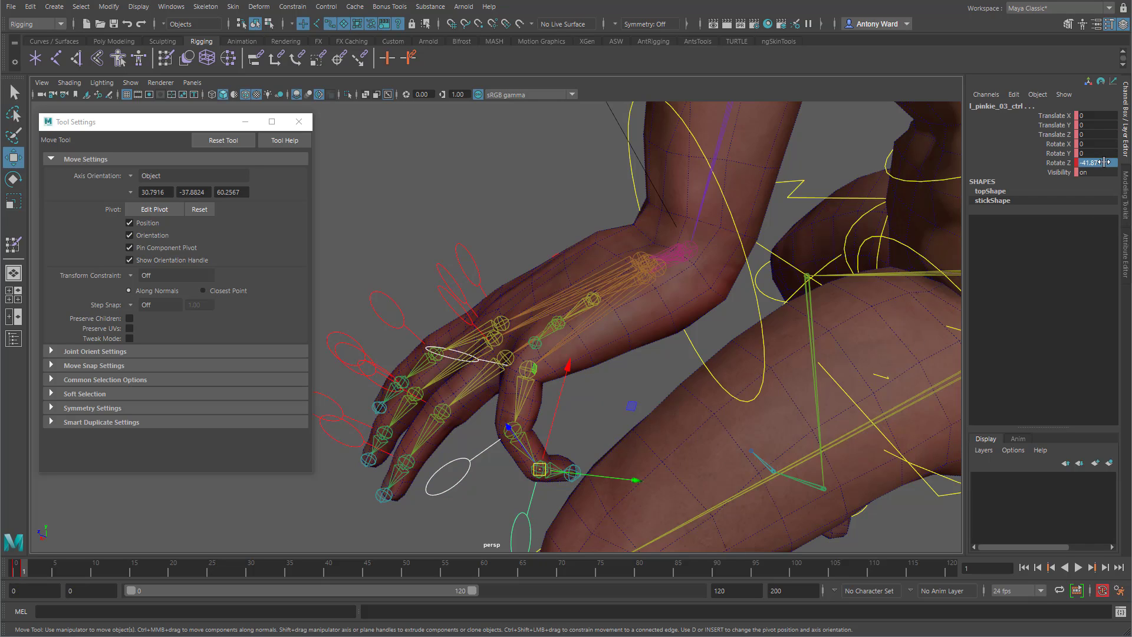
drag(1104, 162, 1102, 117)
key(Return)
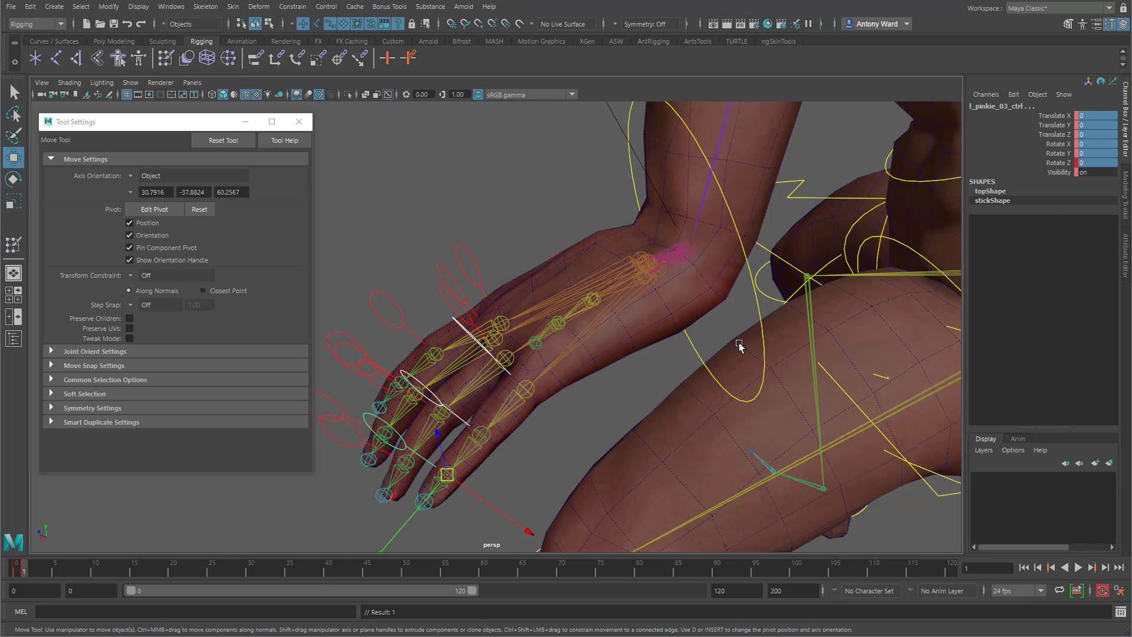
- Examine the posed character's deformation from several angles, from the arm and hand down to the hips and legs
alt+drag(490, 343, 685, 336)
alt+right_drag(686, 336, 490, 299)
alt+drag(490, 298, 586, 319)
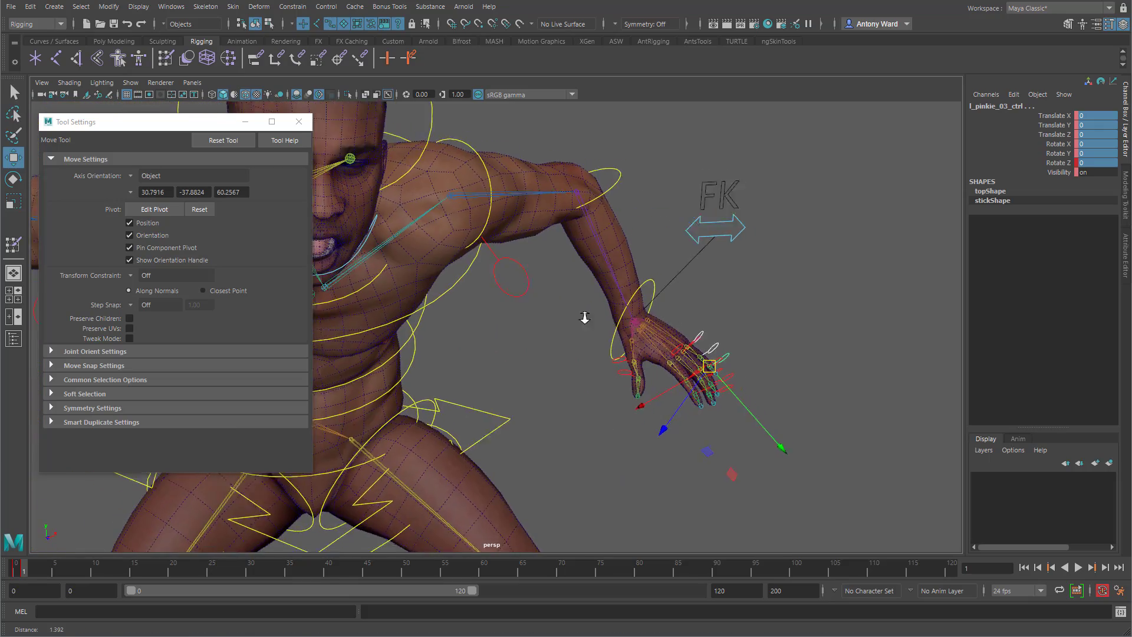
alt+right_drag(585, 320, 524, 313)
alt+drag(738, 451, 639, 431)
alt+middle_drag(695, 414, 774, 376)
alt+right_drag(774, 376, 532, 399)
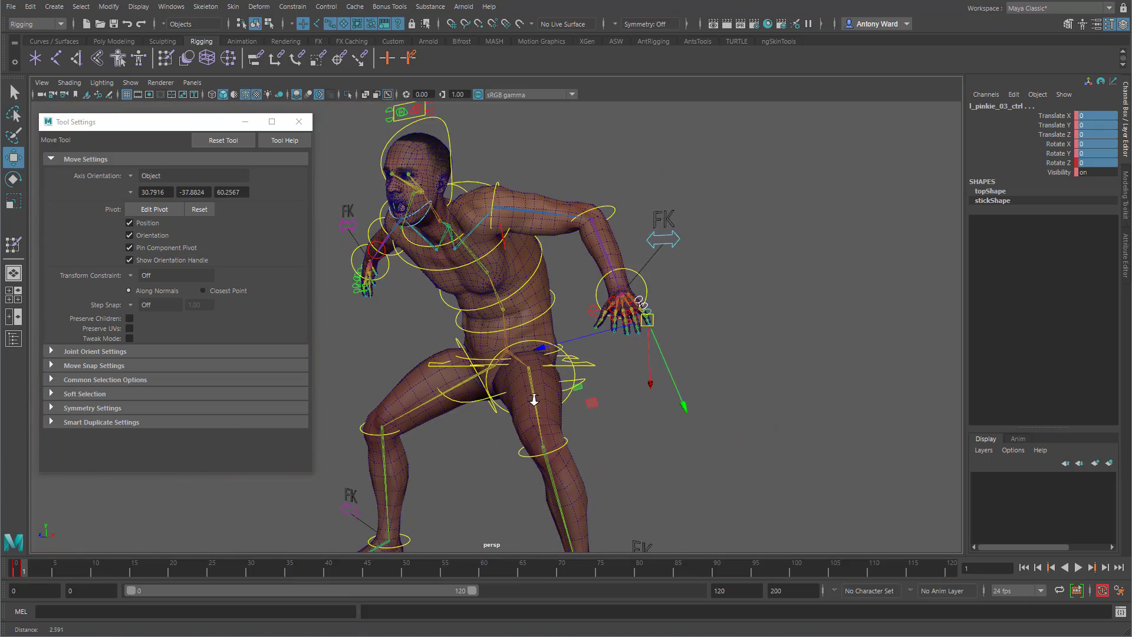
alt+middle_drag(533, 399, 507, 220)
alt+right_drag(508, 220, 740, 258)
alt+drag(686, 343, 590, 304)
alt+middle_drag(589, 304, 605, 355)
key(bracketleft)
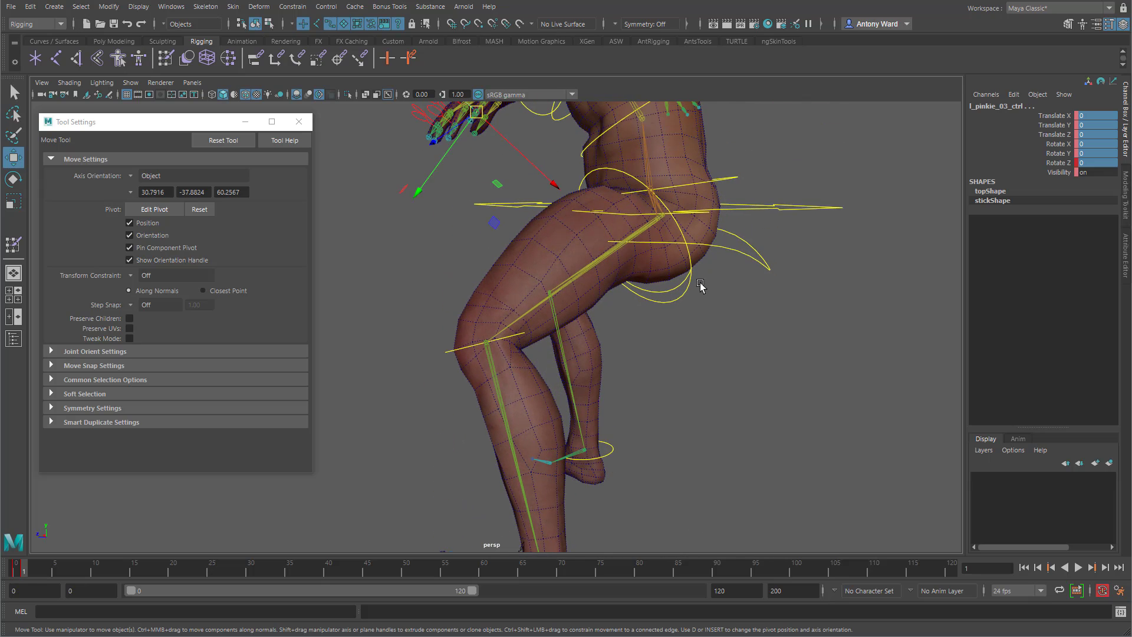
- Rotate the left femur FK control to swing the left thigh farther forward
alt+drag(616, 307, 657, 279)
click(653, 262)
alt+middle_drag(631, 333, 630, 345)
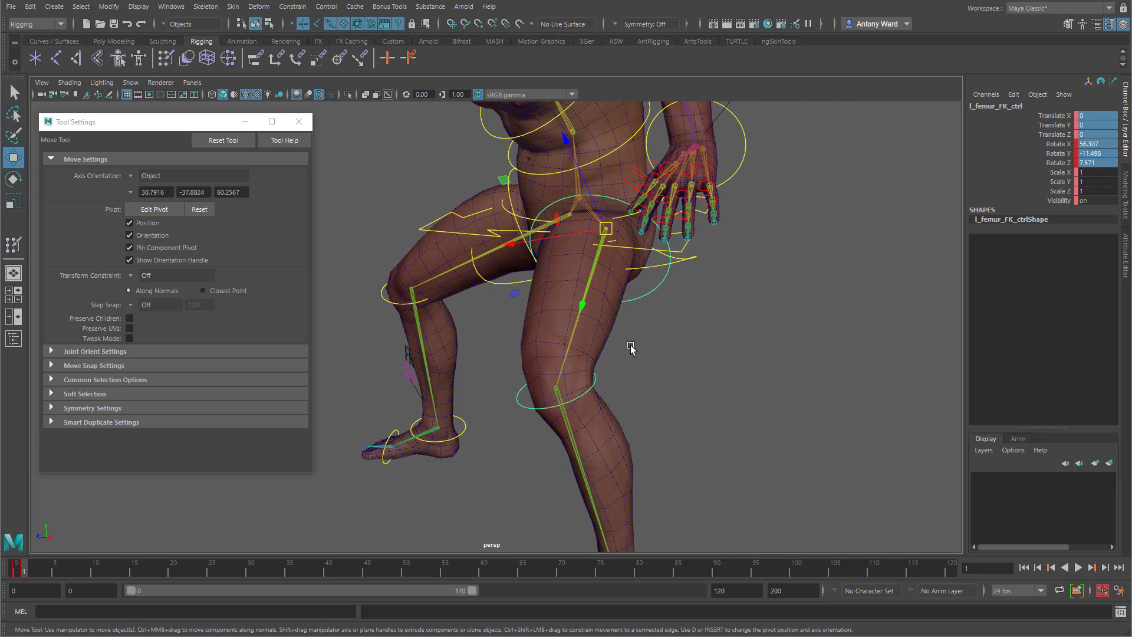
key(e)
drag(581, 245, 542, 252)
- Bend the left knee by rotating the left tibia FK control to about -75.9 in X
click(483, 419)
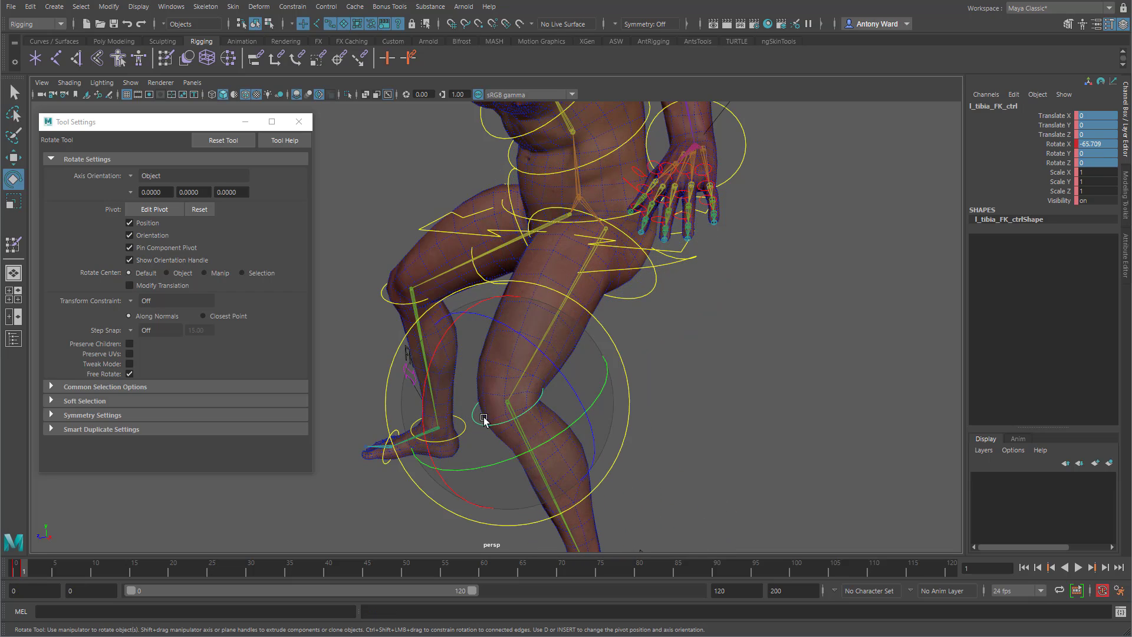
drag(483, 419, 426, 409)
alt+middle_drag(599, 466, 584, 374)
alt+right_drag(614, 374, 753, 370)
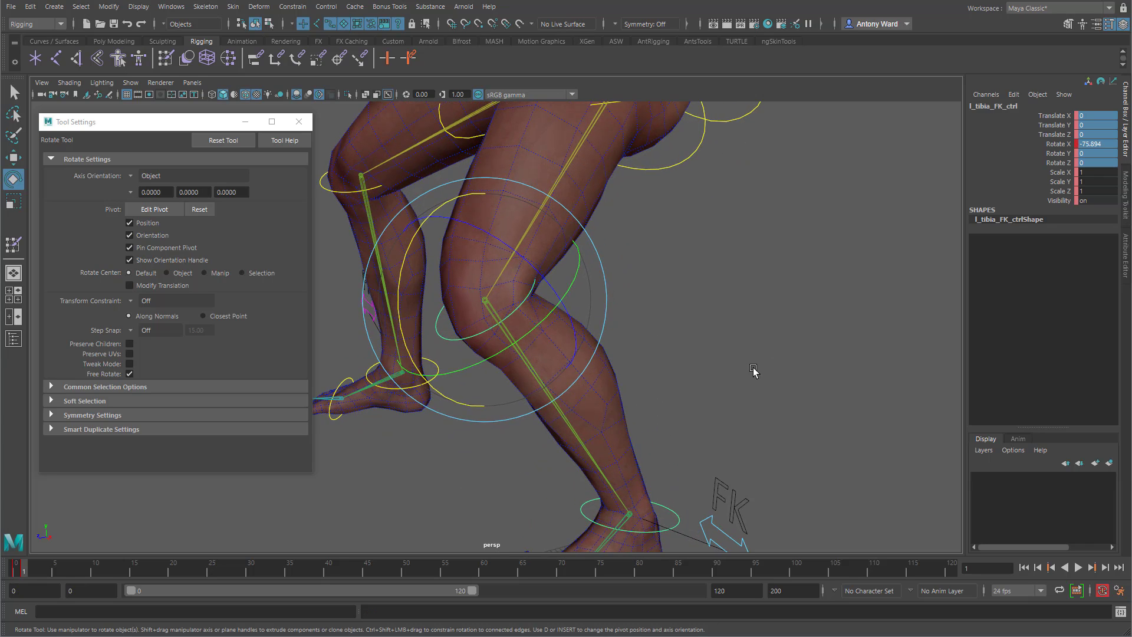
- Start the Paint Skin Weights Tool on the male body mesh and choose the l_femur influence
click(754, 370)
click(578, 371)
click(13, 243)
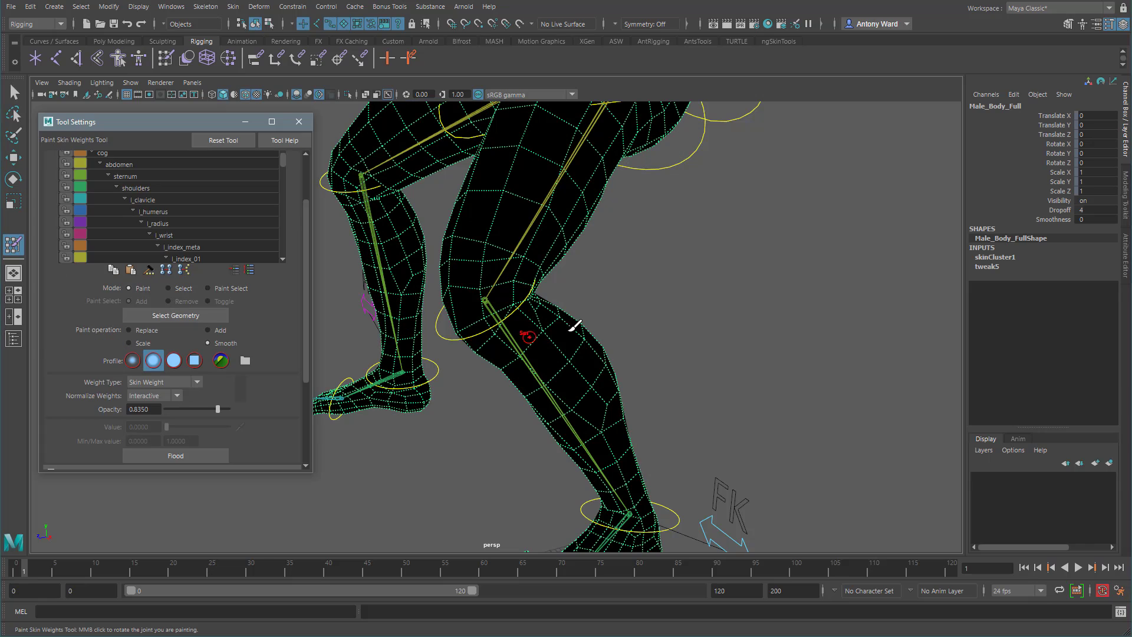
right_drag(503, 276, 501, 244)
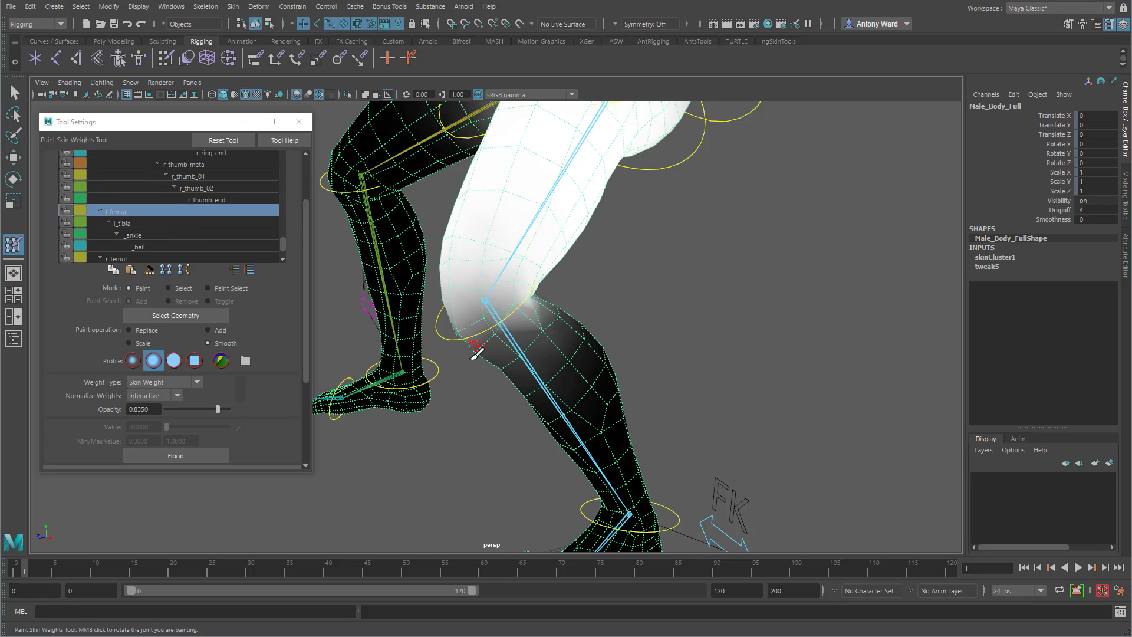
- Smooth the l_femur weights around the front, sides and back of the left knee at opacity 1.0
alt+right_drag(472, 358, 575, 351)
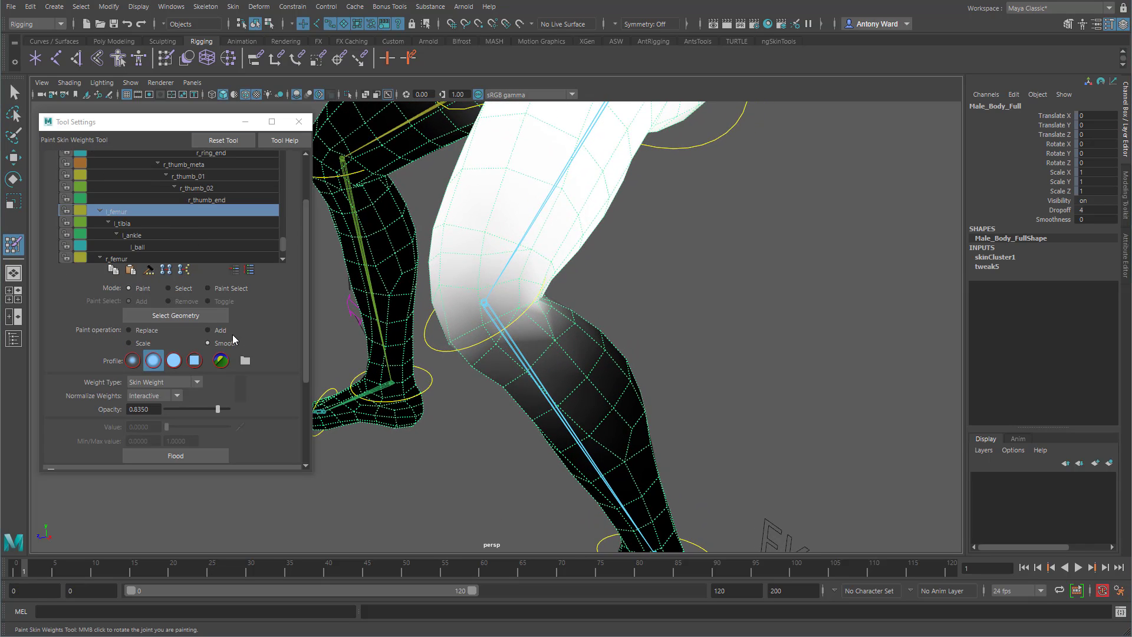
drag(209, 406, 260, 408)
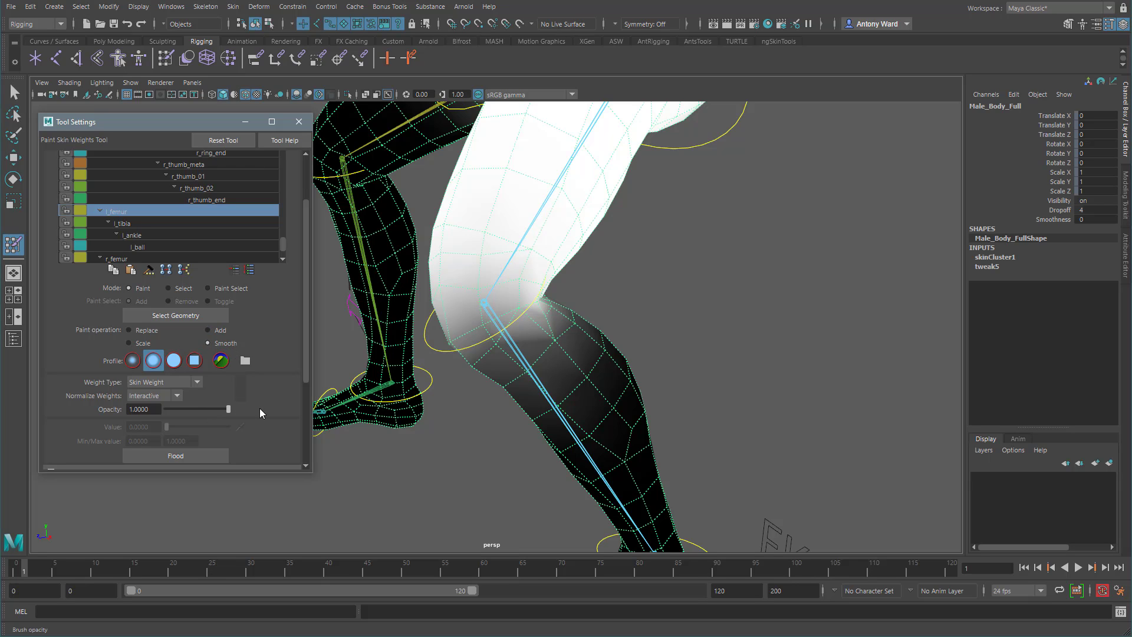
alt+drag(540, 361, 539, 364)
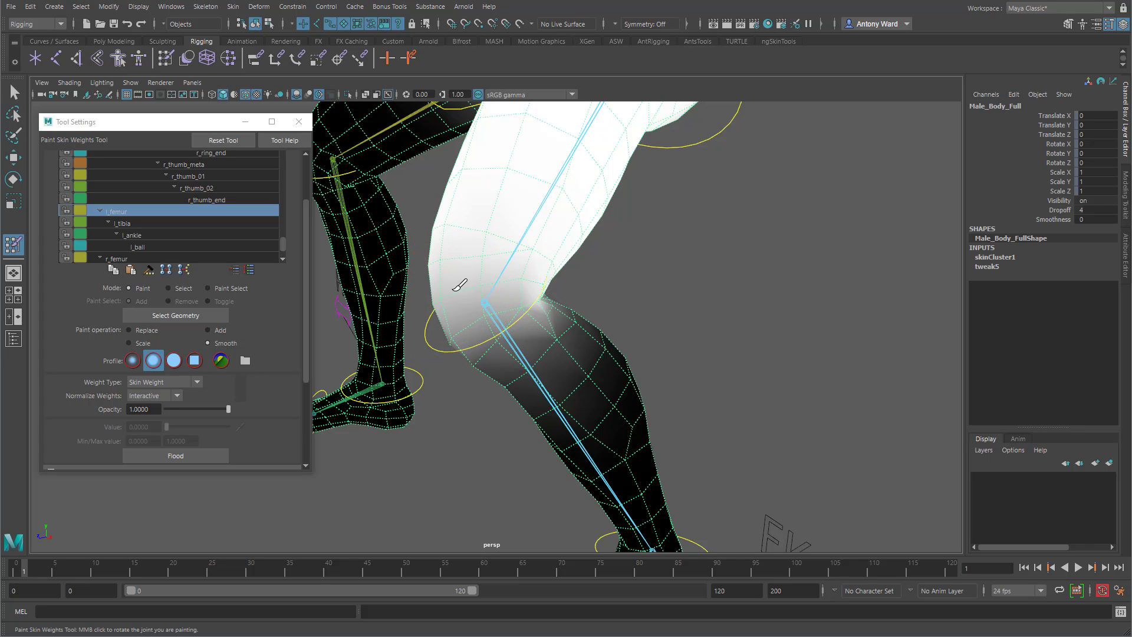
alt+drag(474, 317, 571, 297)
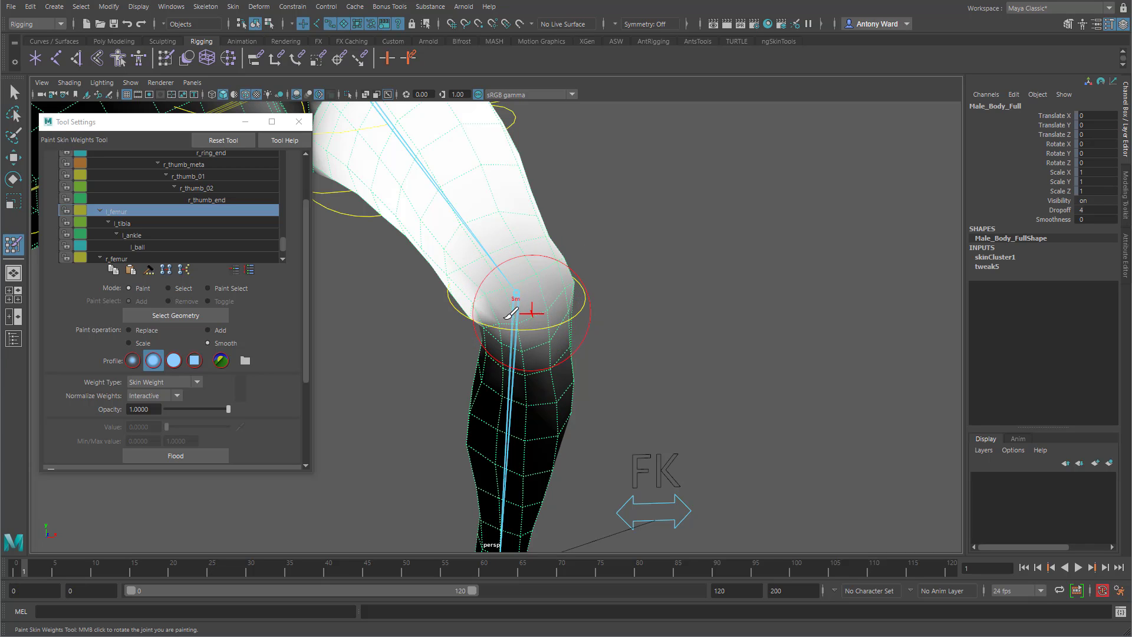
alt+drag(498, 292, 472, 306)
alt+right_drag(474, 348, 599, 323)
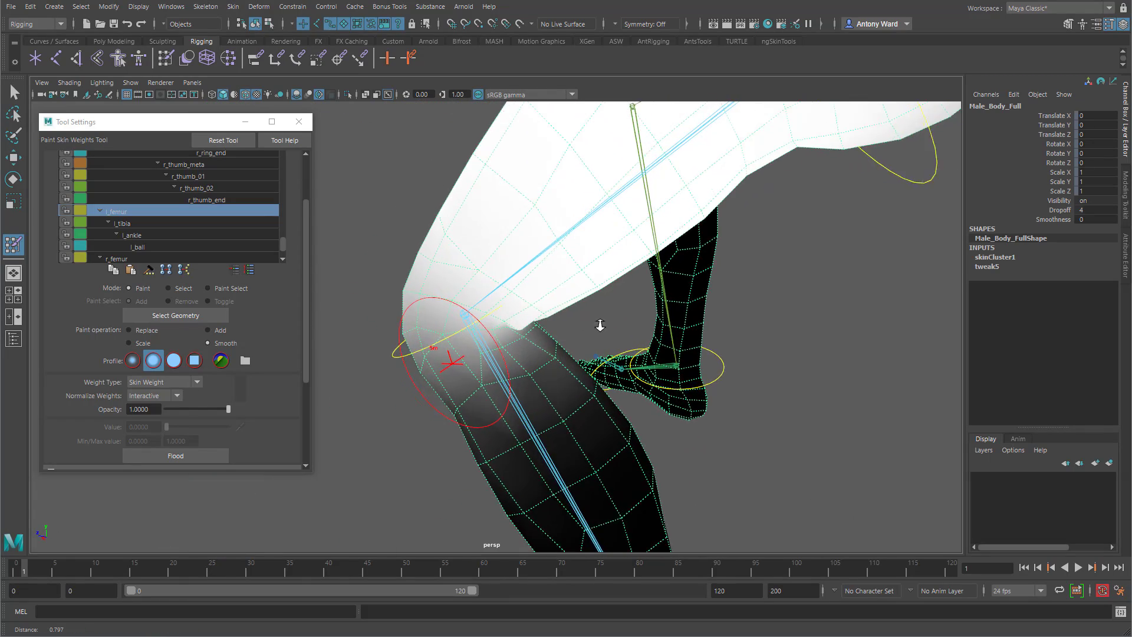
alt+middle_drag(599, 324, 531, 379)
alt+drag(530, 379, 462, 298)
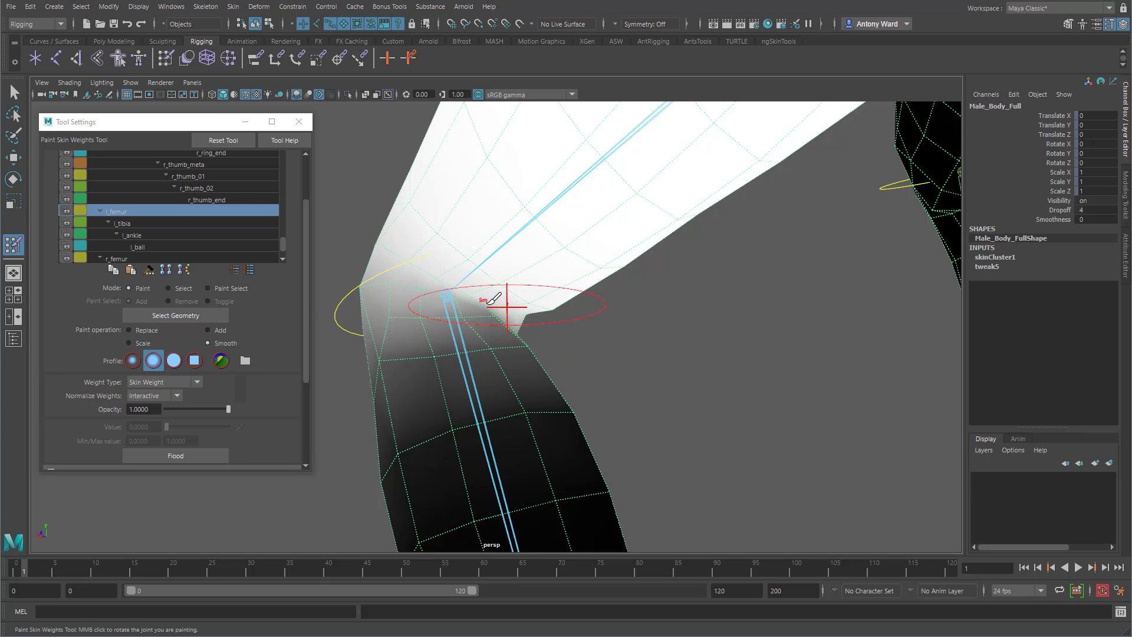
alt+drag(477, 293, 484, 316)
alt+right_drag(481, 319, 489, 322)
click(490, 322)
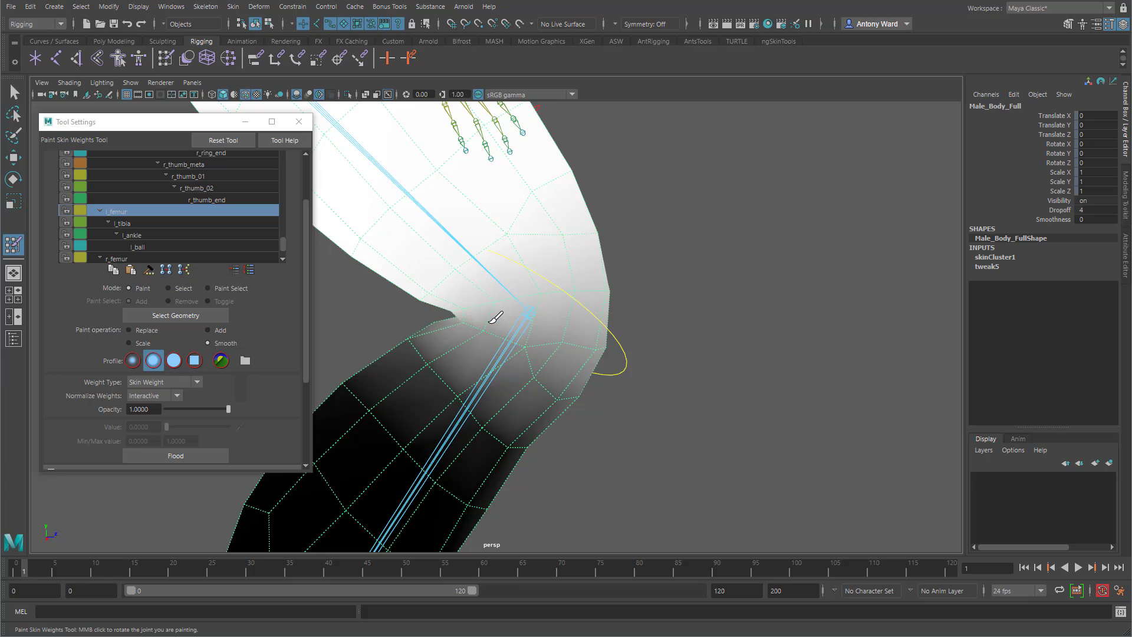
- Add l_femur weight behind the left knee using a soft brush profile with value 1.0 and opacity 0.1650
click(224, 331)
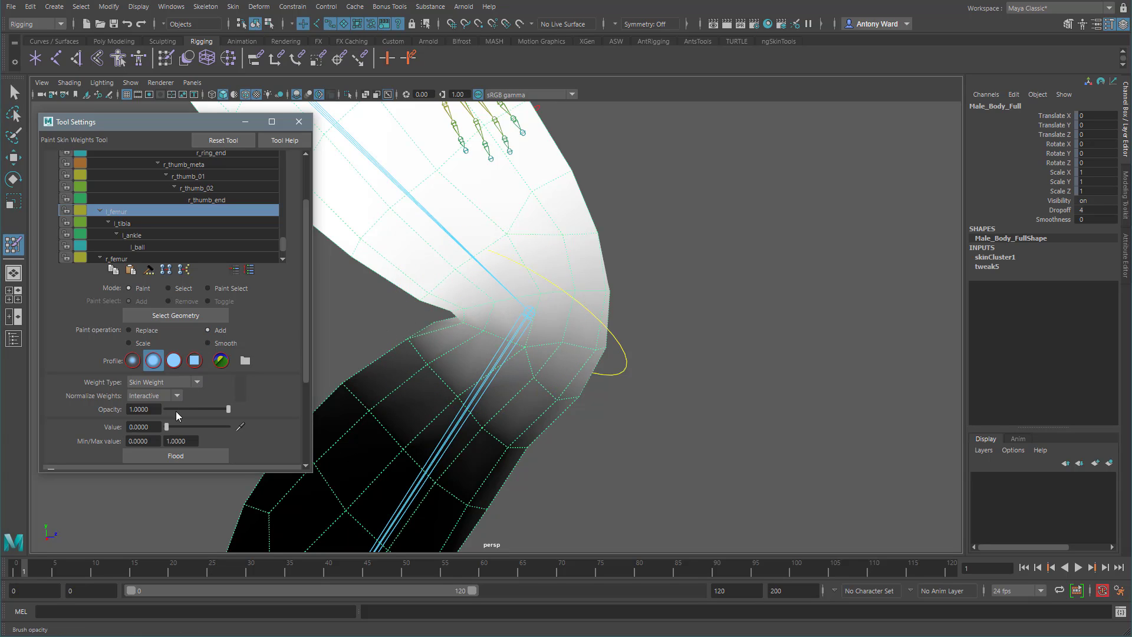
click(174, 426)
click(134, 362)
drag(458, 287, 443, 289)
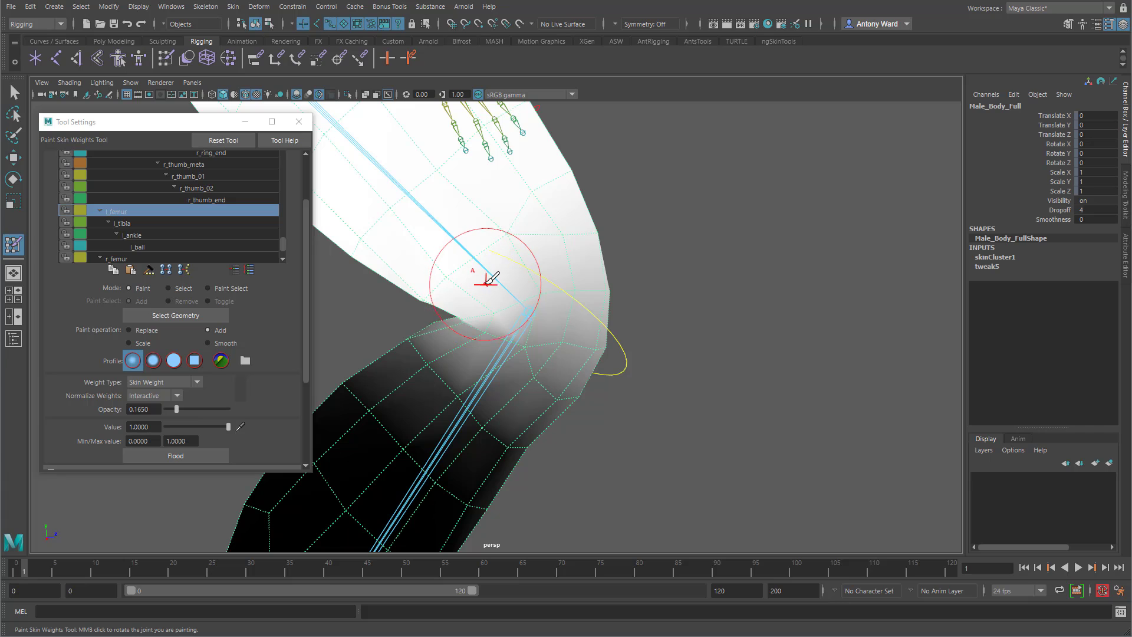
alt+right_drag(437, 312, 611, 312)
alt+middle_drag(612, 311, 642, 365)
alt+right_drag(642, 365, 554, 300)
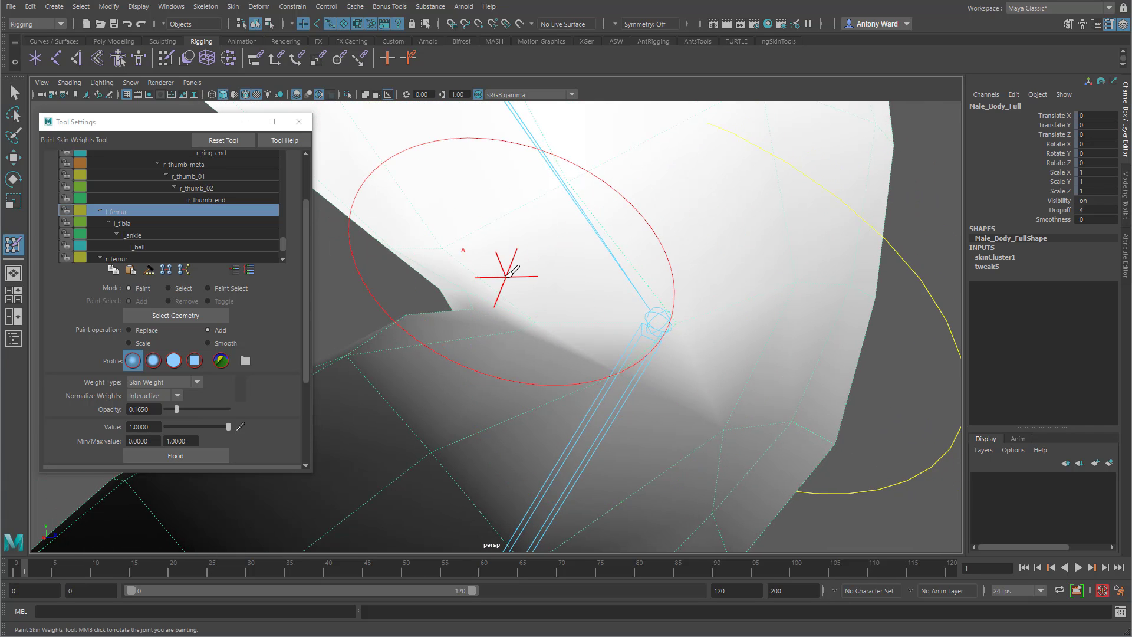
drag(508, 273, 473, 275)
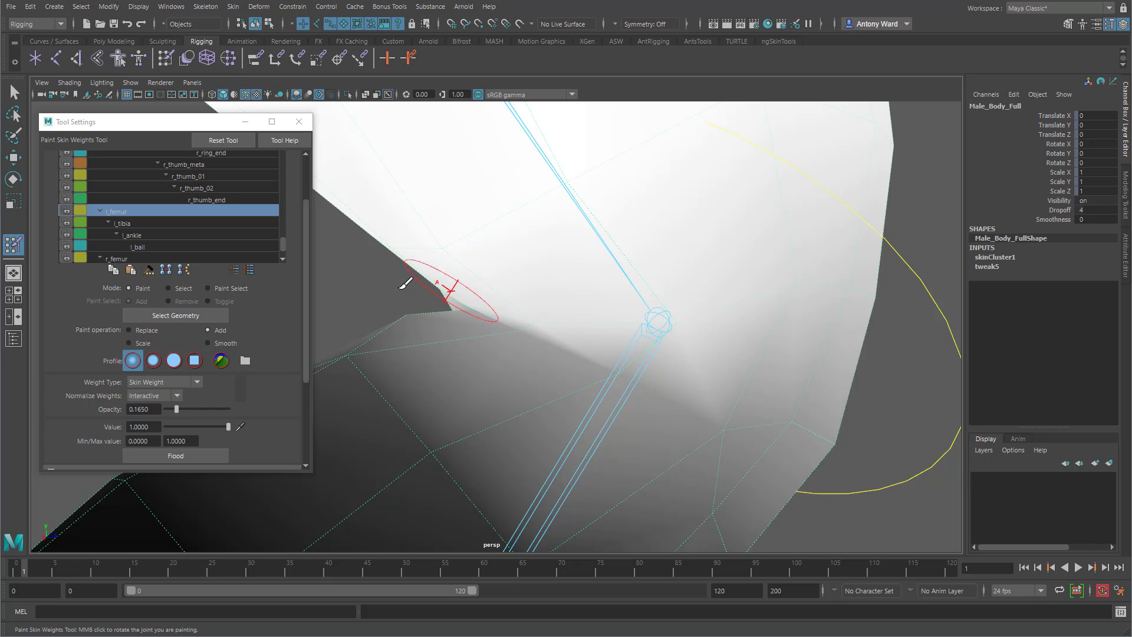
mouse_move(406, 283)
alt+mouse_down()
mouse_move(498, 295)
mouse_move(531, 313)
mouse_move(508, 321)
mouse_move(601, 354)
alt+mouse_up()
alt+right_drag(602, 354, 524, 332)
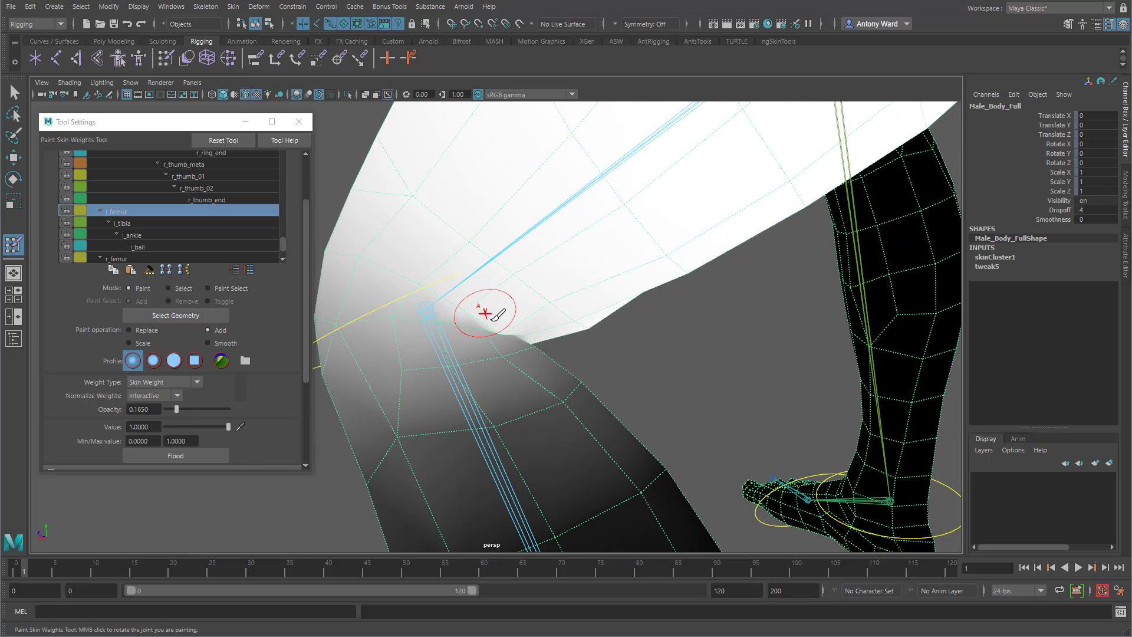
- Smooth the l_ankle weights around the back and side of the left ankle at opacity 1.0 with the second brush profile
mouse_move(485, 313)
middle_down()
mouse_move(512, 412)
mouse_move(499, 409)
mouse_move(523, 409)
middle_up()
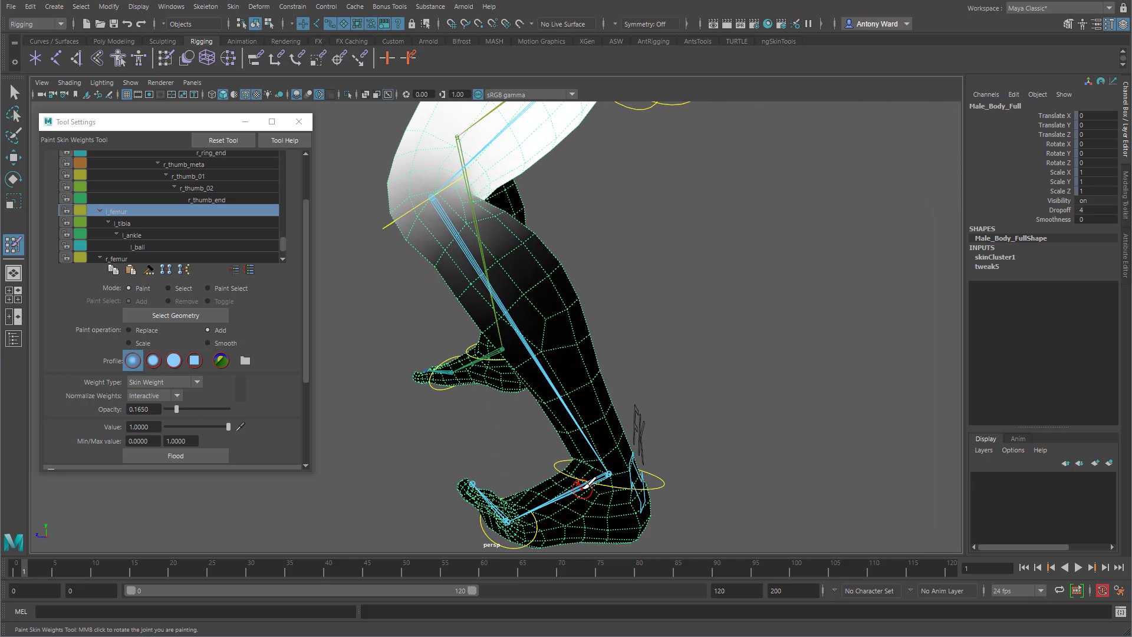
right_drag(583, 462, 583, 437)
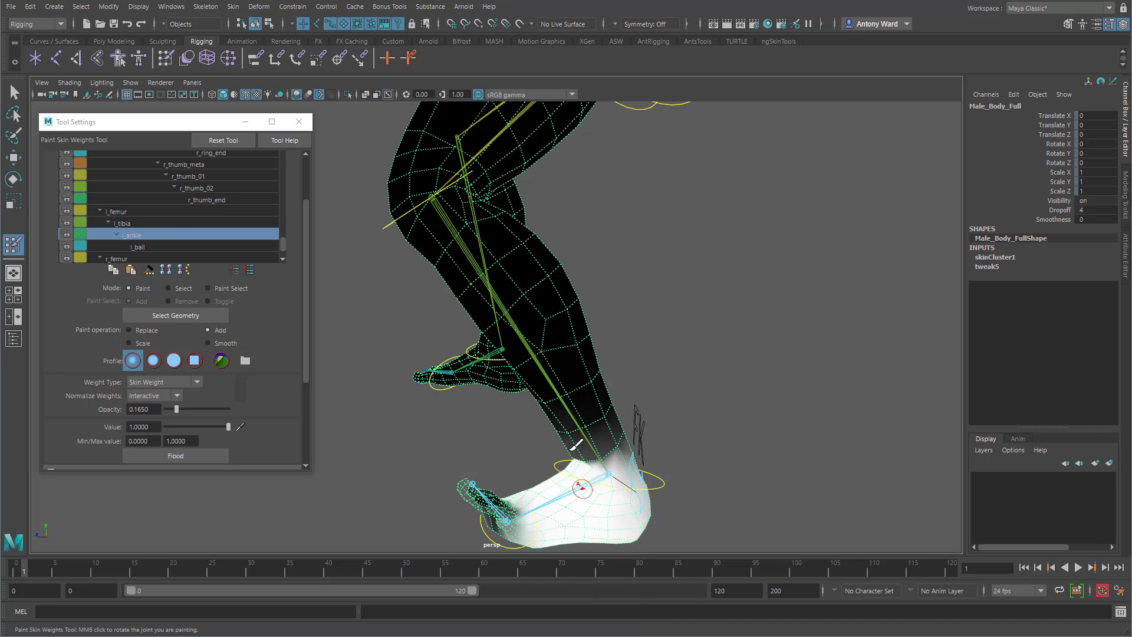
alt+middle_drag(509, 454, 452, 341)
alt+right_drag(453, 342, 714, 405)
alt+drag(719, 400, 663, 398)
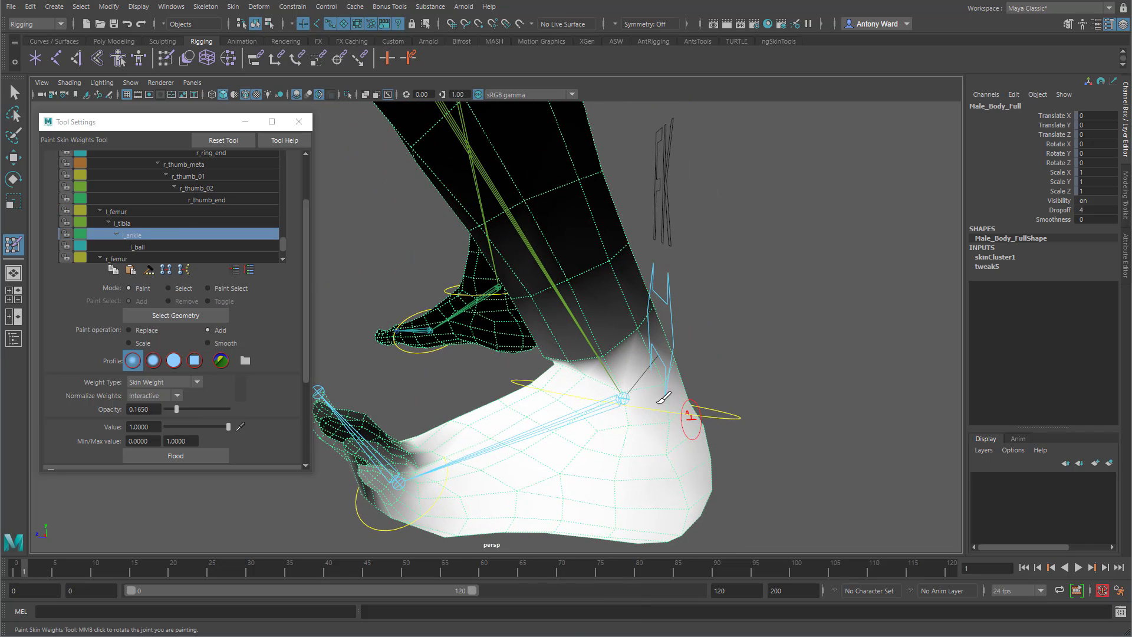
click(208, 342)
mouse_move(519, 353)
alt+mouse_down()
mouse_move(575, 371)
mouse_move(597, 364)
alt+mouse_up()
key(b)
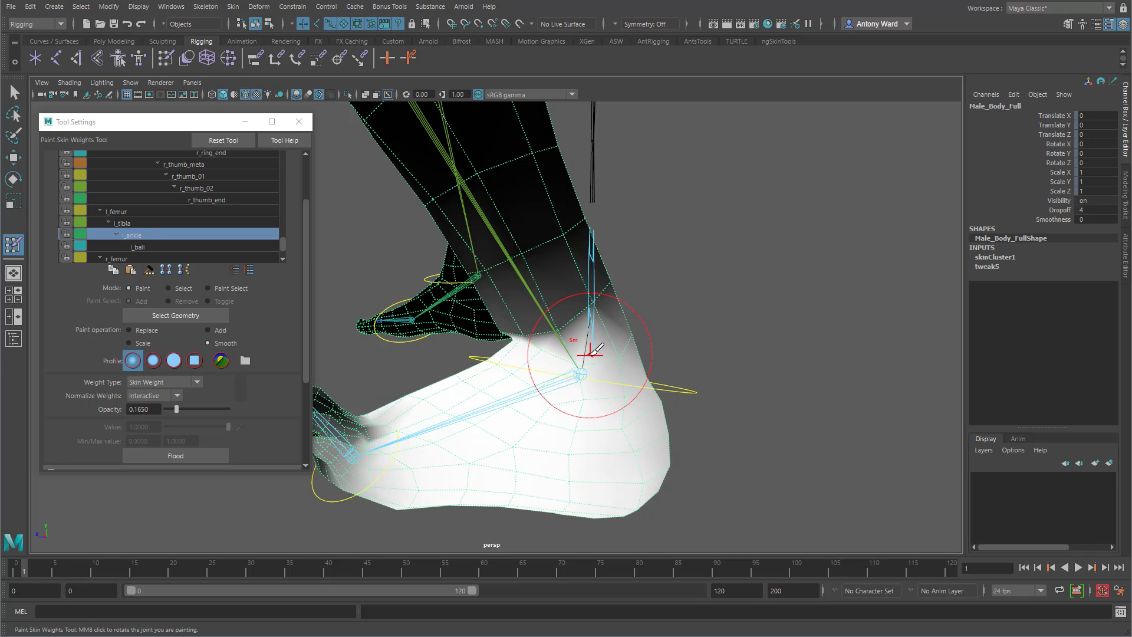
drag(176, 409, 229, 409)
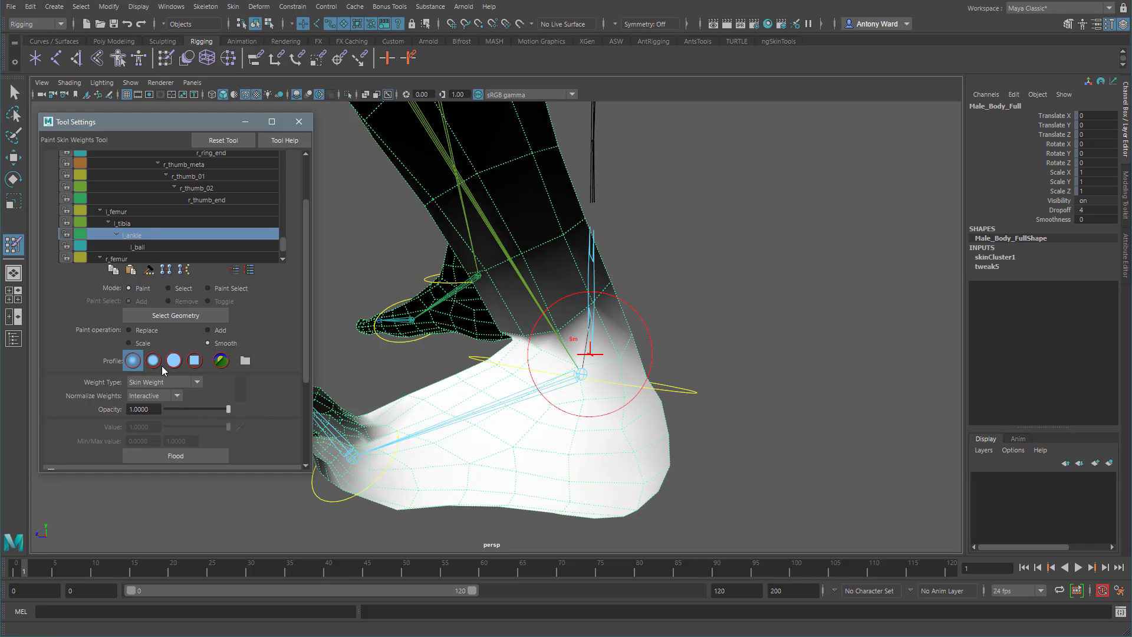
click(154, 360)
mouse_move(596, 339)
mouse_down()
mouse_move(634, 330)
mouse_move(620, 309)
mouse_up()
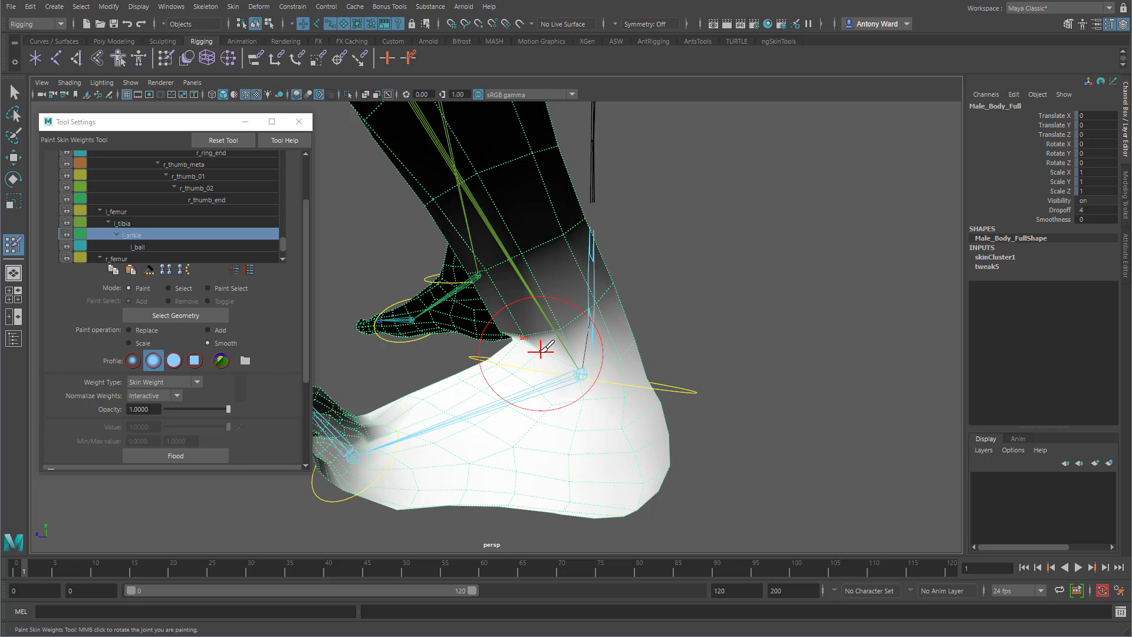
- Continue smoothing the l_ankle weights across the front of the left ankle and up the lower shin
mouse_move(538, 352)
alt+mouse_down()
mouse_move(566, 361)
mouse_move(462, 366)
alt+mouse_up()
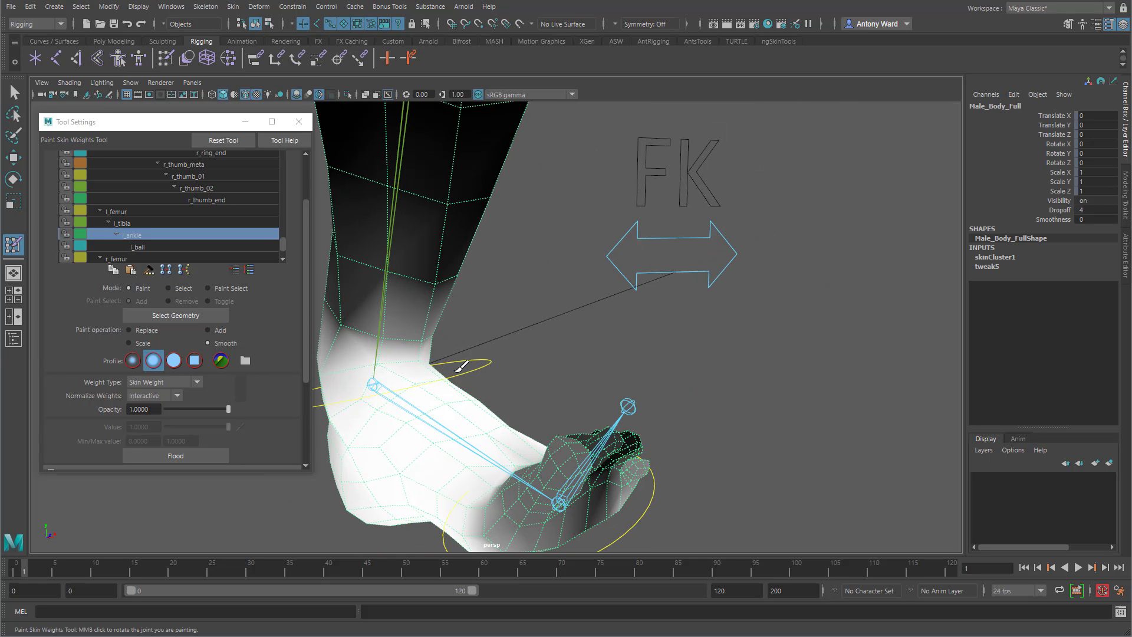
click(391, 352)
alt+drag(392, 351, 470, 374)
drag(424, 336, 364, 319)
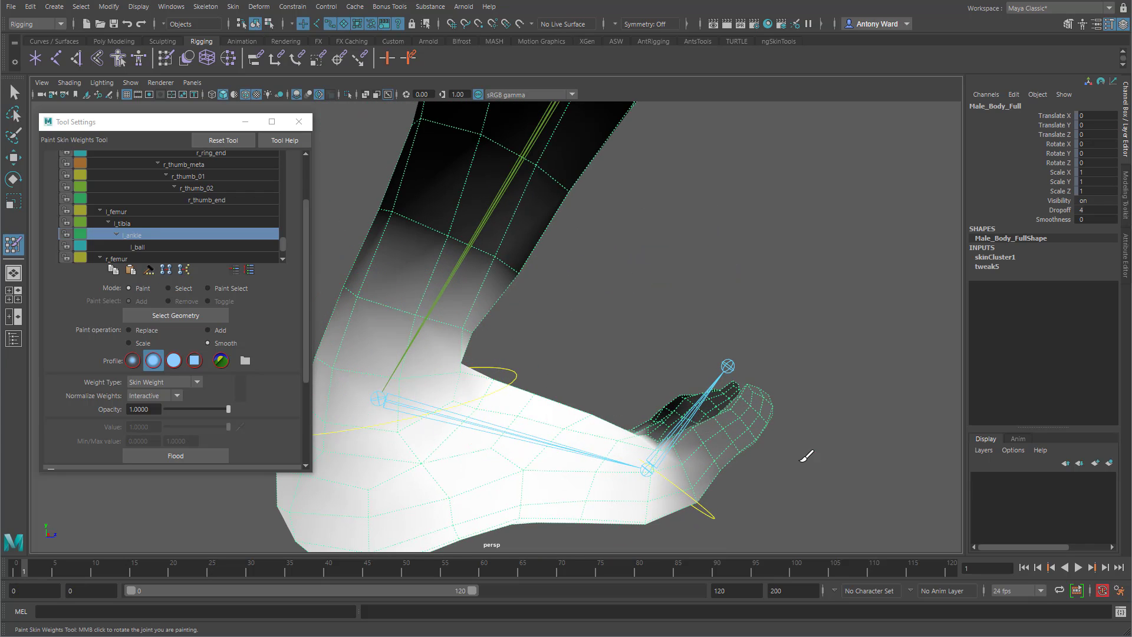
- Replace the l_ball weights with value 1.0 at opacity 1.0 across the left foot's toes, resizing the brush as needed
alt+drag(806, 458, 564, 444)
alt+middle_drag(564, 445, 666, 422)
mouse_move(665, 421)
alt+mouse_down()
mouse_move(606, 404)
mouse_move(632, 404)
mouse_move(576, 366)
alt+mouse_up()
right_click(572, 367)
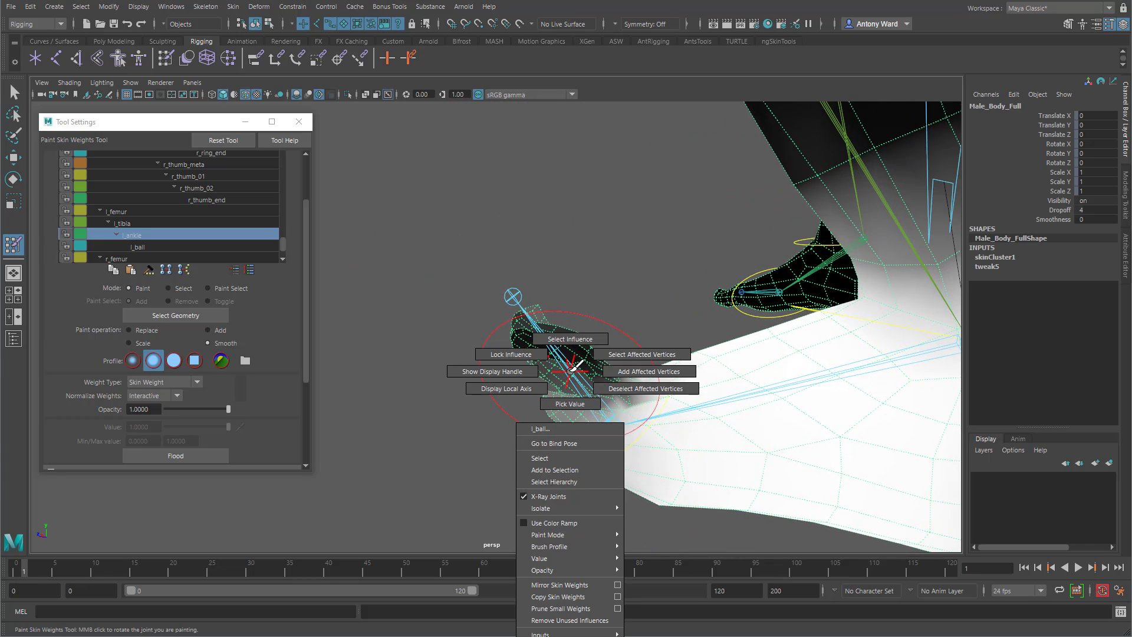
click(569, 338)
alt+drag(518, 436, 492, 451)
click(157, 332)
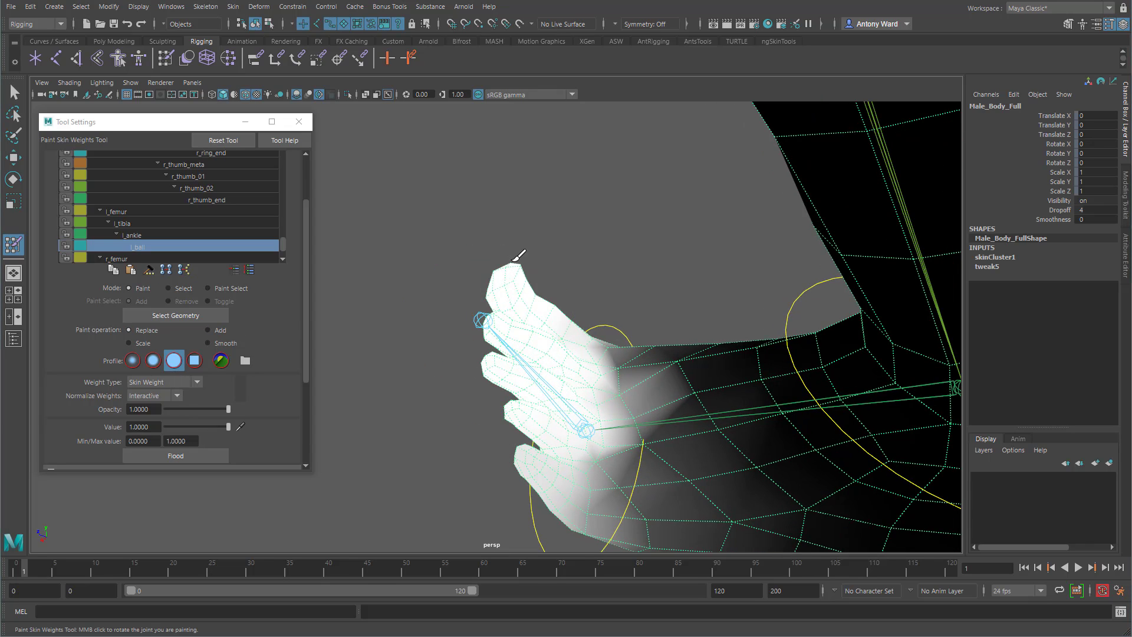
drag(517, 253, 500, 343)
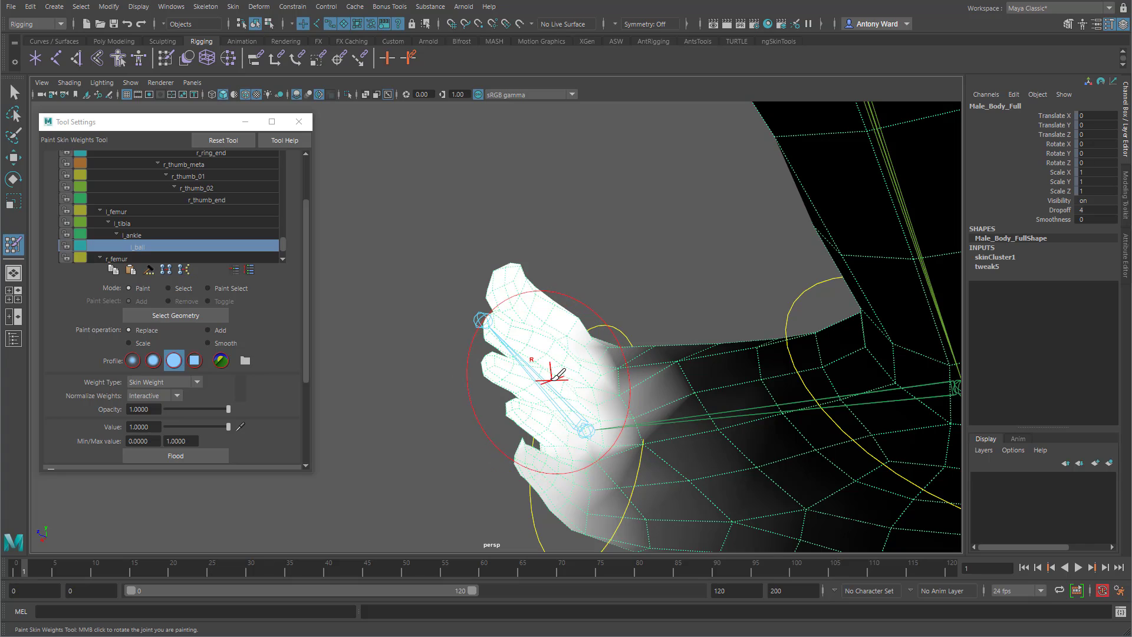
key(b)
drag(553, 369, 525, 368)
mouse_move(533, 435)
mouse_down()
mouse_move(558, 497)
mouse_move(639, 425)
mouse_move(687, 407)
mouse_up()
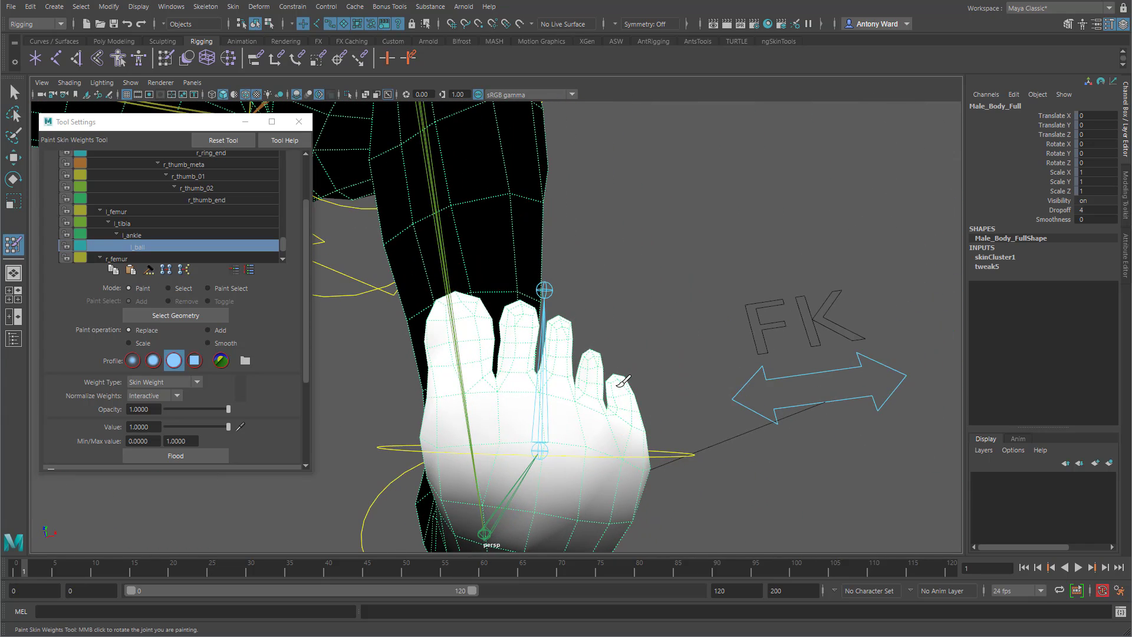
- Fill in the remaining l_ball weights at value 1.0 over the tops and bases of the left toes
alt+drag(485, 393, 470, 361)
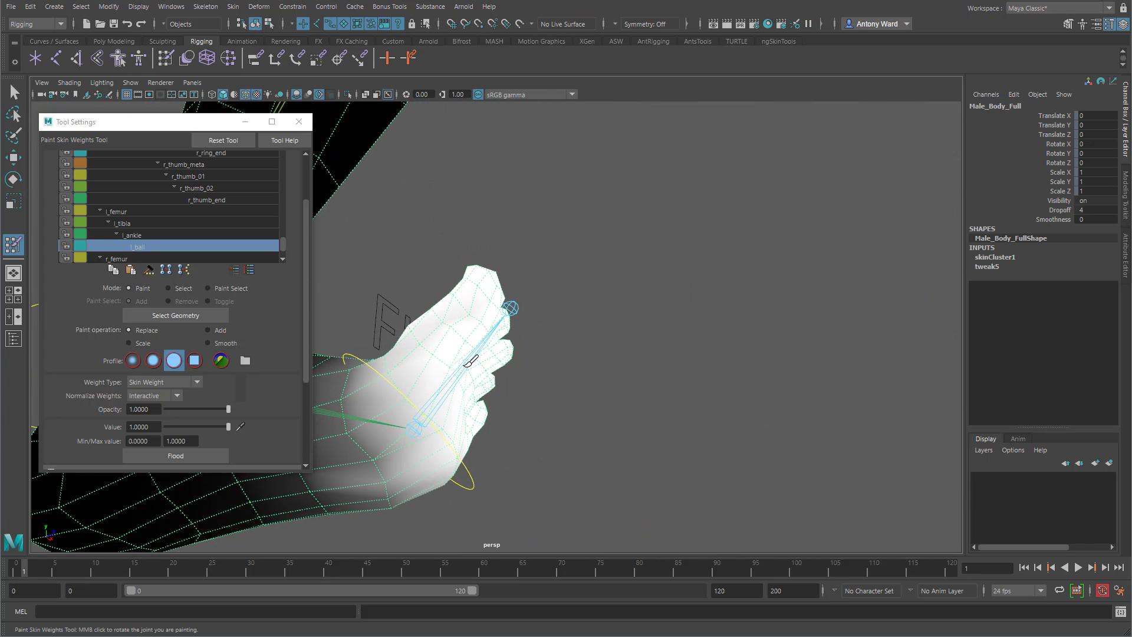
drag(415, 316, 460, 288)
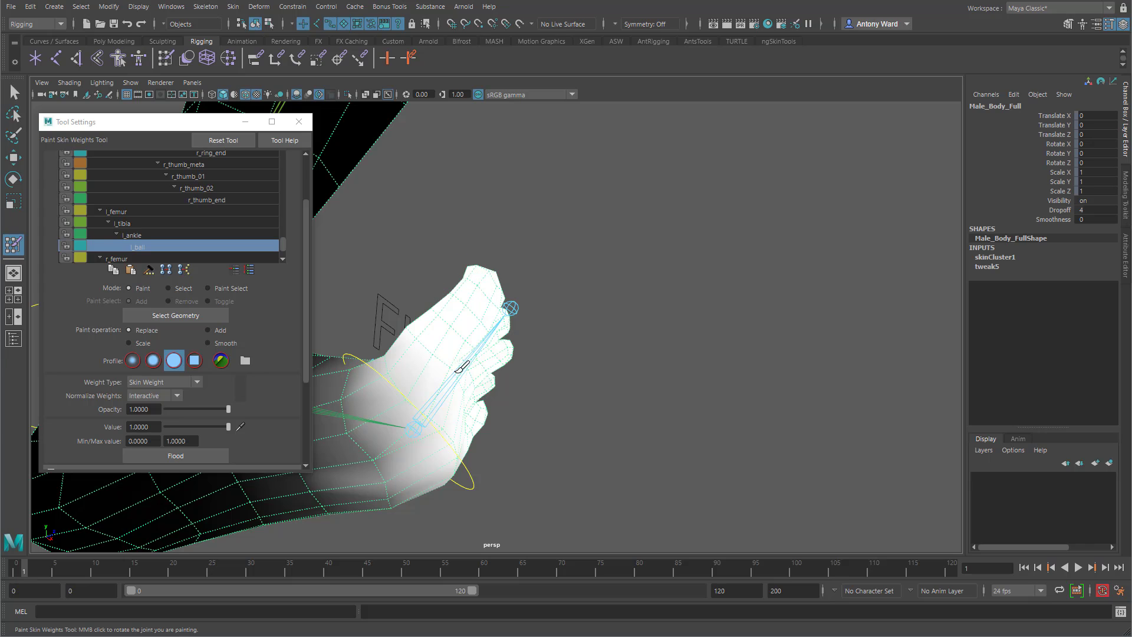
alt+drag(495, 435, 536, 480)
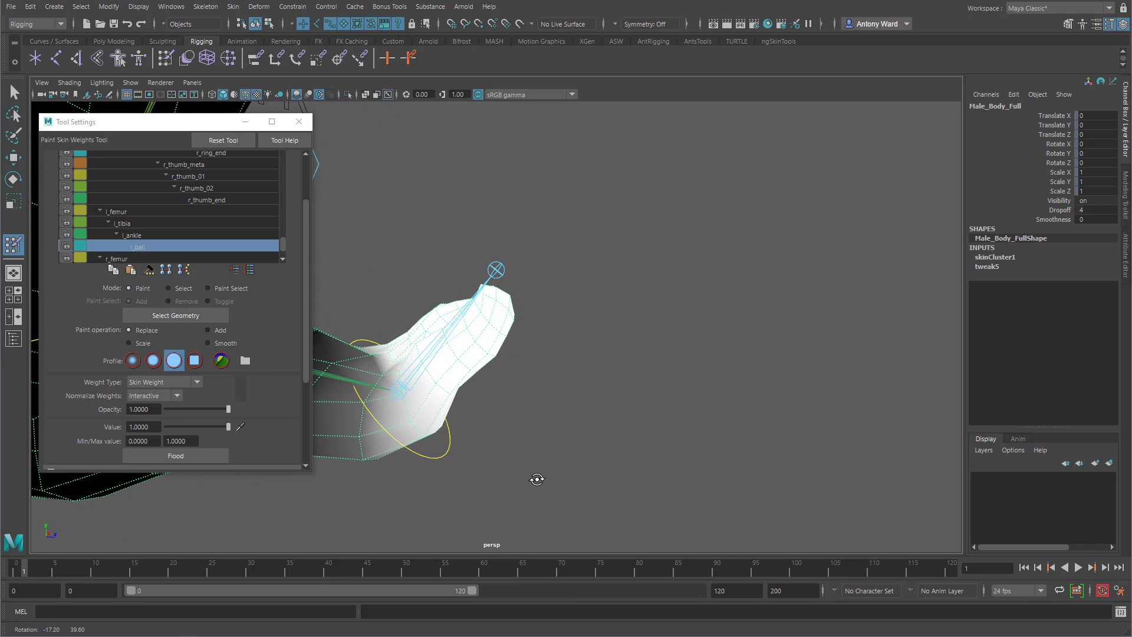
alt+drag(436, 385, 447, 406)
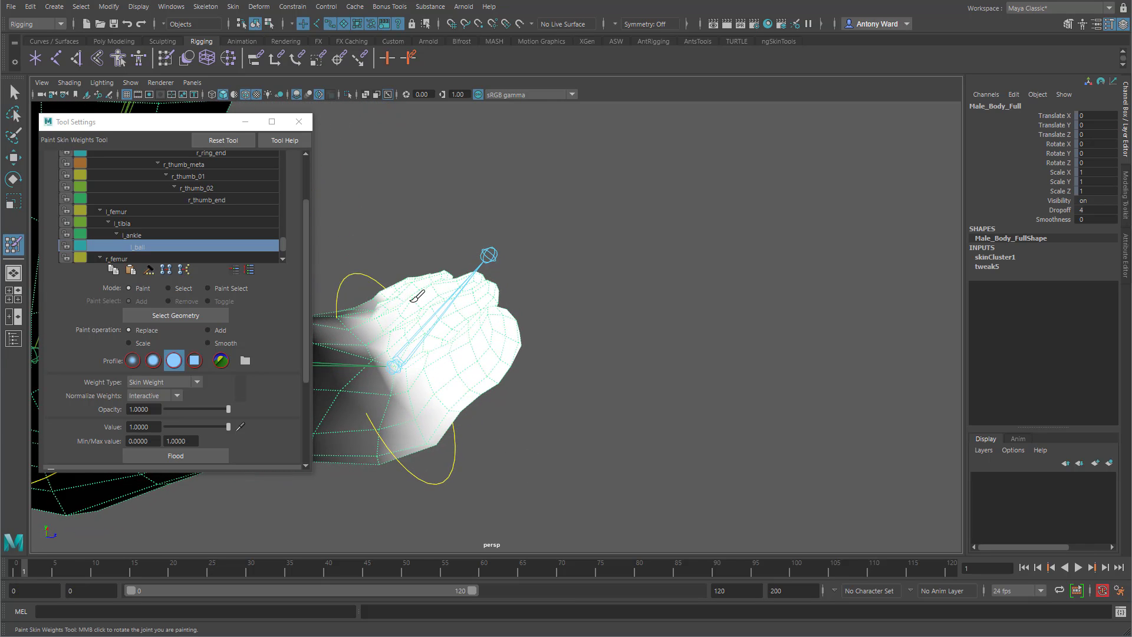
- Replace the l_ball weights with value 0.0 at opacity 0.2136 across the top of the left midfoot behind the toes
mouse_move(684, 435)
alt+mouse_down()
mouse_move(493, 371)
mouse_move(495, 396)
mouse_move(523, 398)
mouse_move(486, 301)
mouse_move(507, 242)
alt+mouse_up()
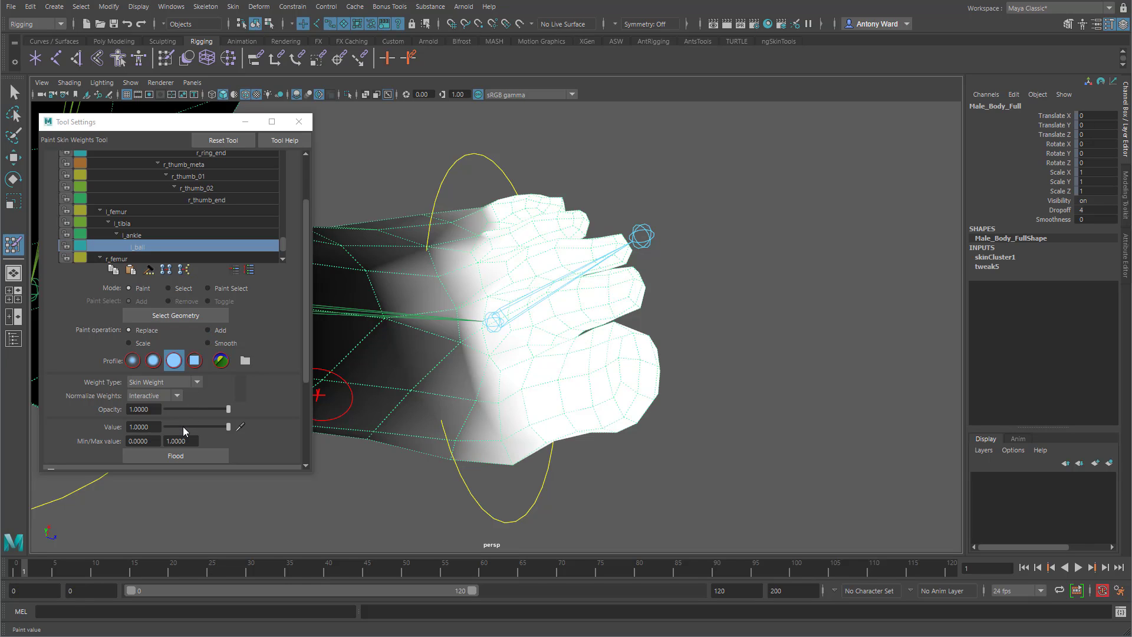
drag(183, 426, 181, 409)
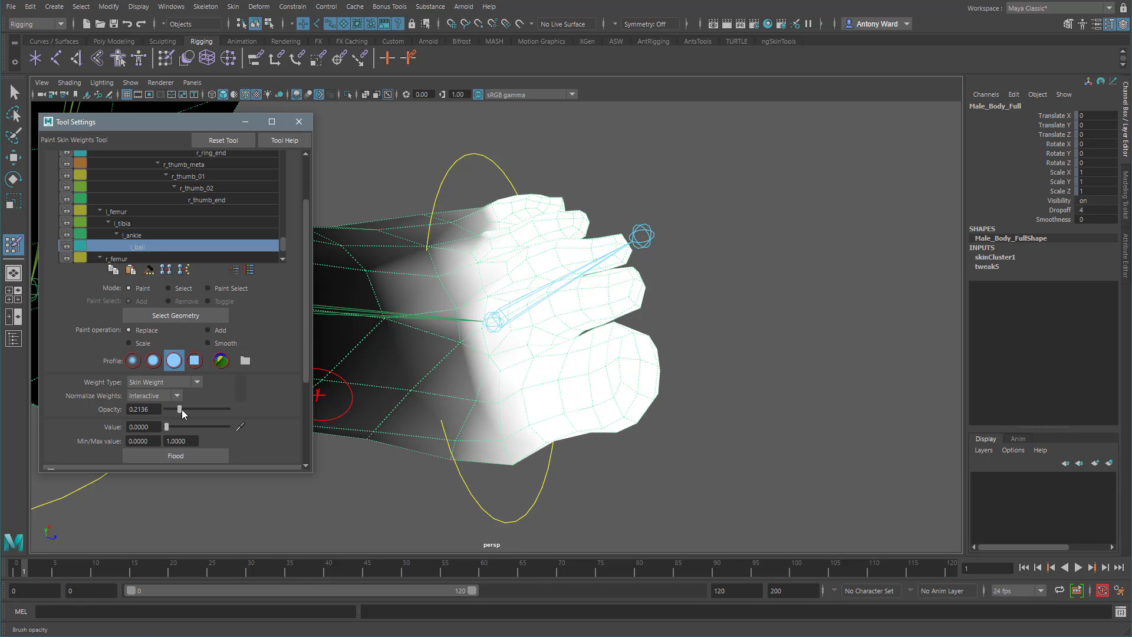
alt+middle_drag(423, 385, 452, 376)
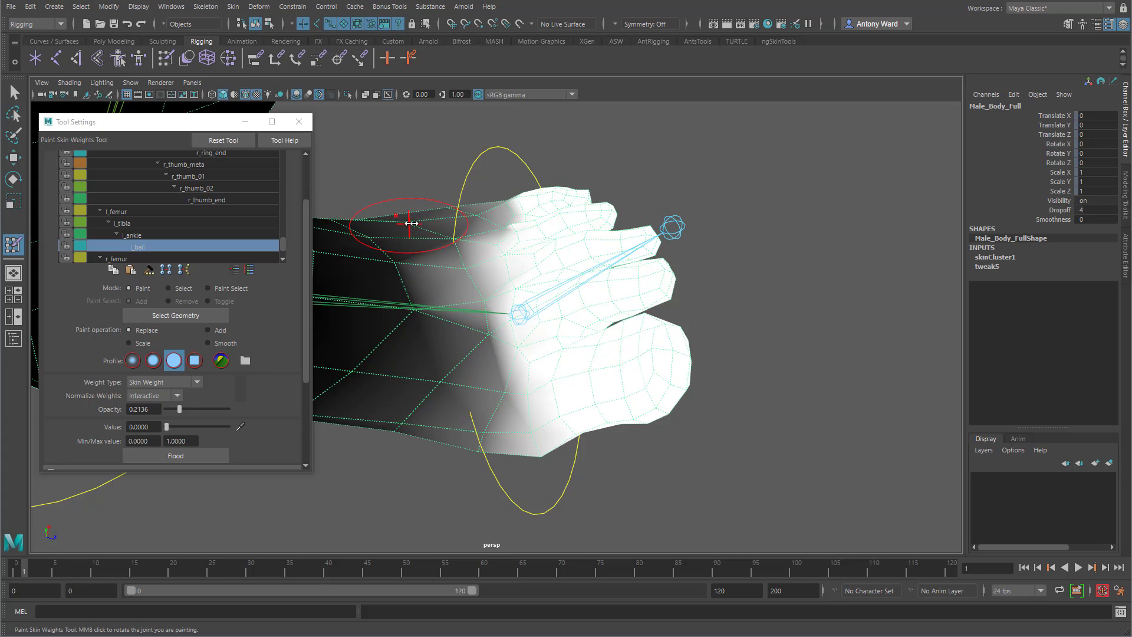
mouse_move(427, 224)
mouse_down()
mouse_move(422, 253)
mouse_move(412, 220)
mouse_move(404, 246)
mouse_move(417, 246)
mouse_move(415, 221)
mouse_move(402, 445)
mouse_move(430, 412)
mouse_move(405, 332)
mouse_up()
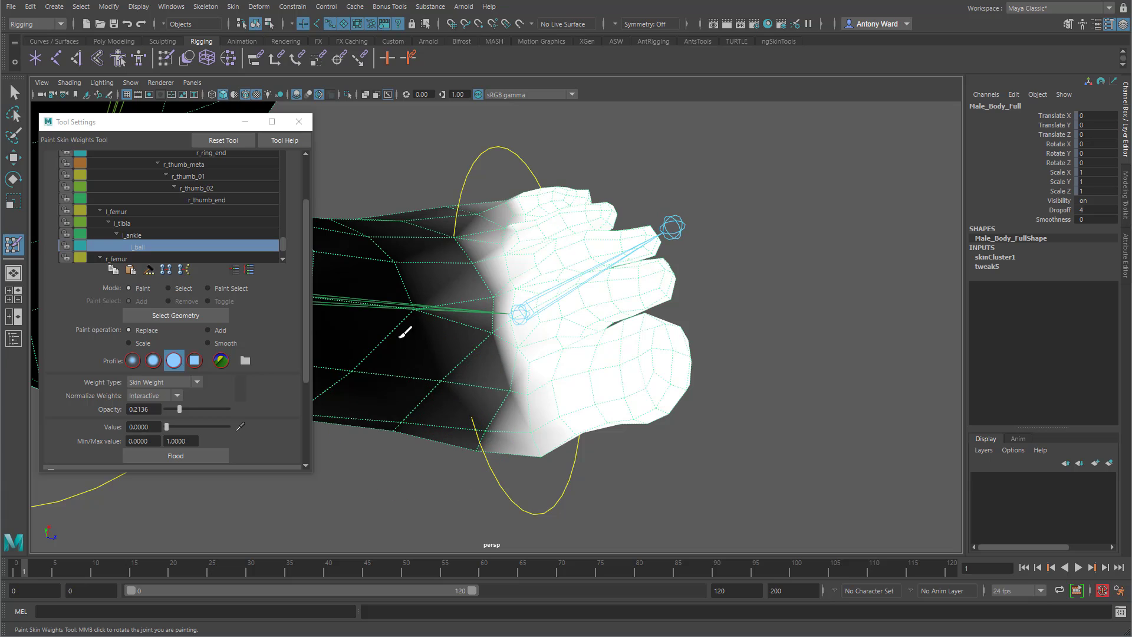
mouse_move(408, 277)
alt+mouse_down()
mouse_move(536, 417)
mouse_move(536, 338)
mouse_move(470, 331)
mouse_move(448, 445)
alt+mouse_up()
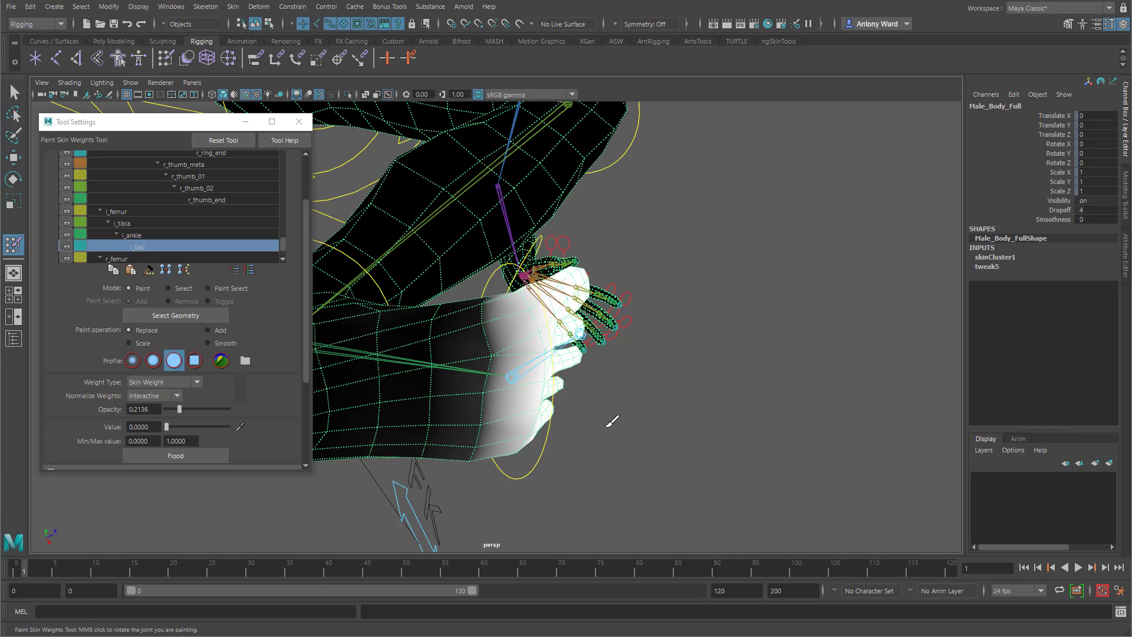
- Try to smooth the l_ball weights at opacity 1.0 on the outer edge of the left forefoot below the little toe
mouse_move(612, 421)
alt+mouse_down()
mouse_move(528, 475)
mouse_move(561, 455)
mouse_move(457, 397)
mouse_move(502, 376)
mouse_move(535, 400)
alt+mouse_up()
click(227, 344)
click(573, 407)
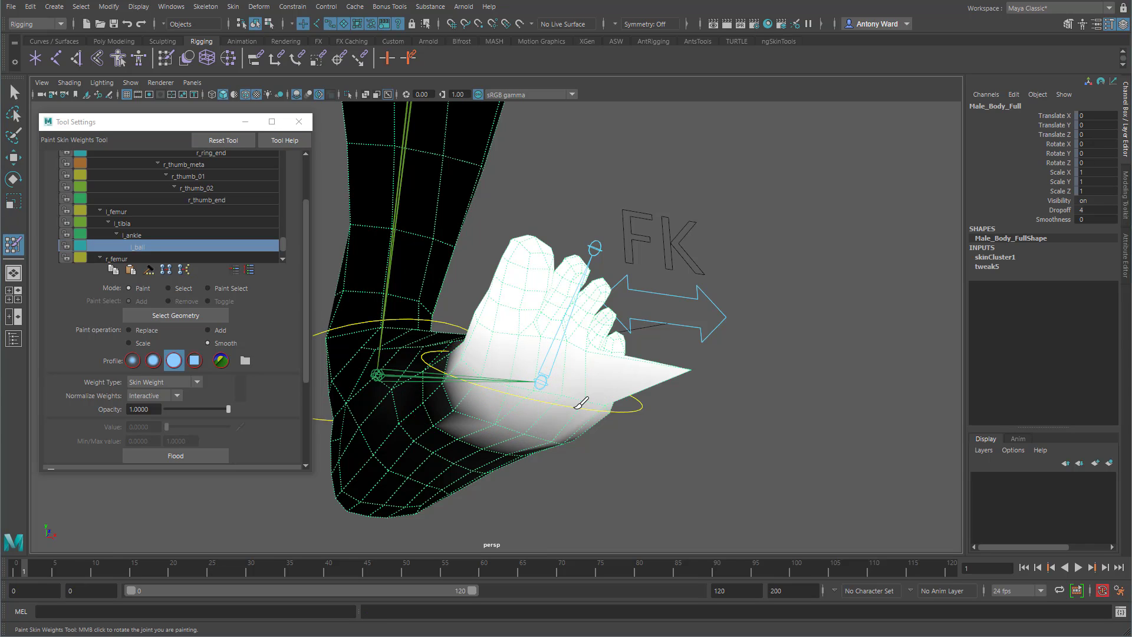
key(ctrl+z)
click(590, 414)
key(ctrl+z)
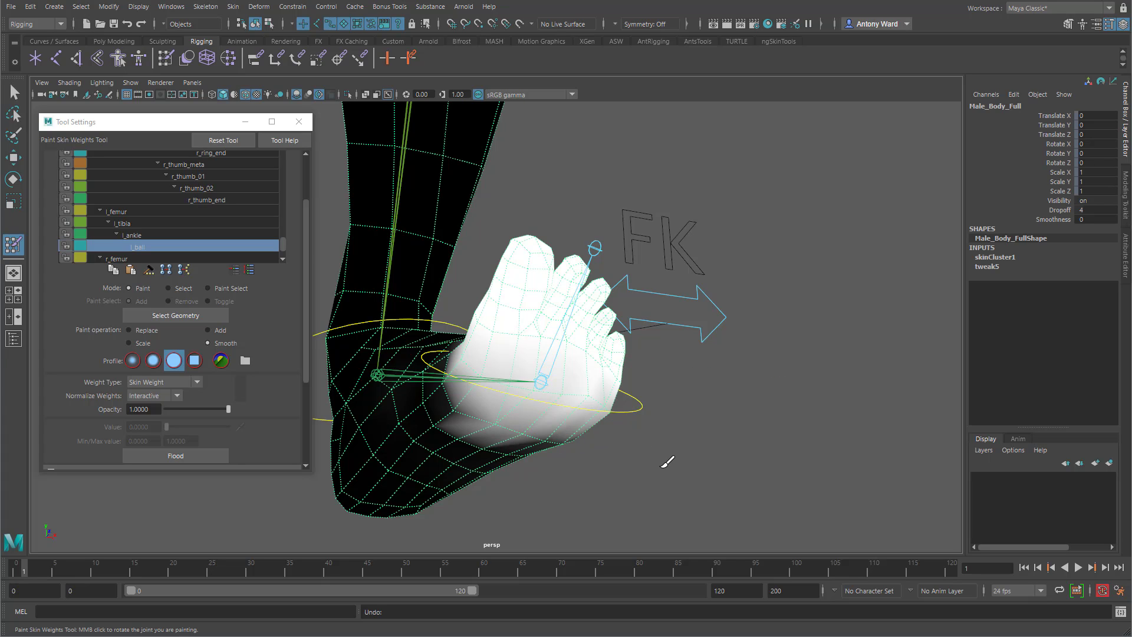
- Add l_ankle weight at value 1.0 and opacity 0.1262 with the softest brush profile across the underside of the left forefoot
alt+drag(564, 436, 628, 436)
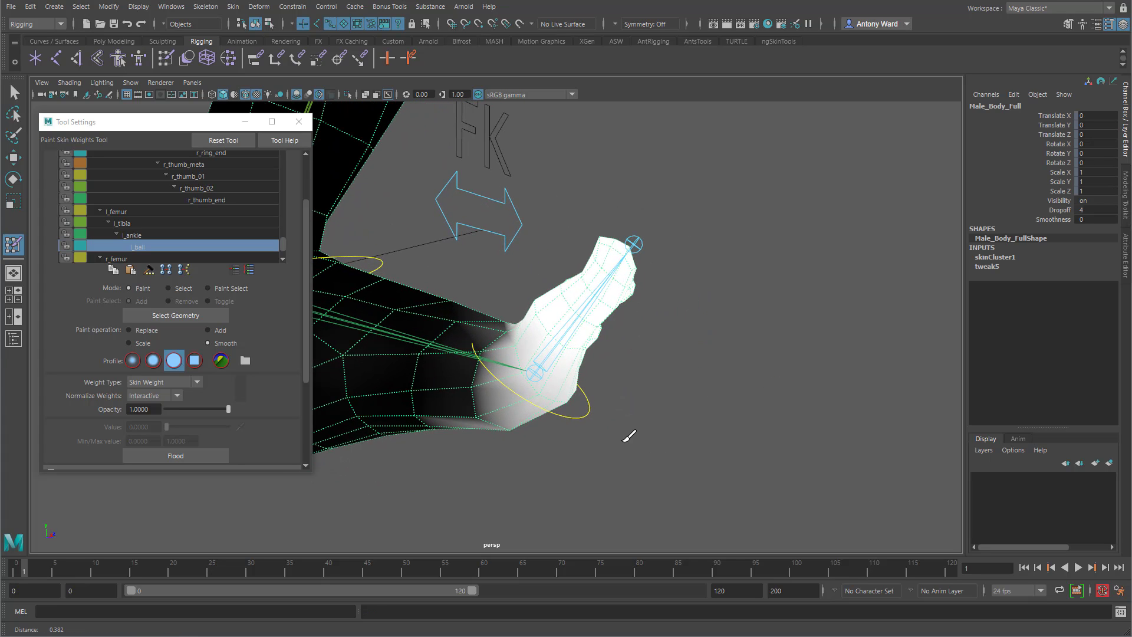
right_drag(455, 346, 429, 378)
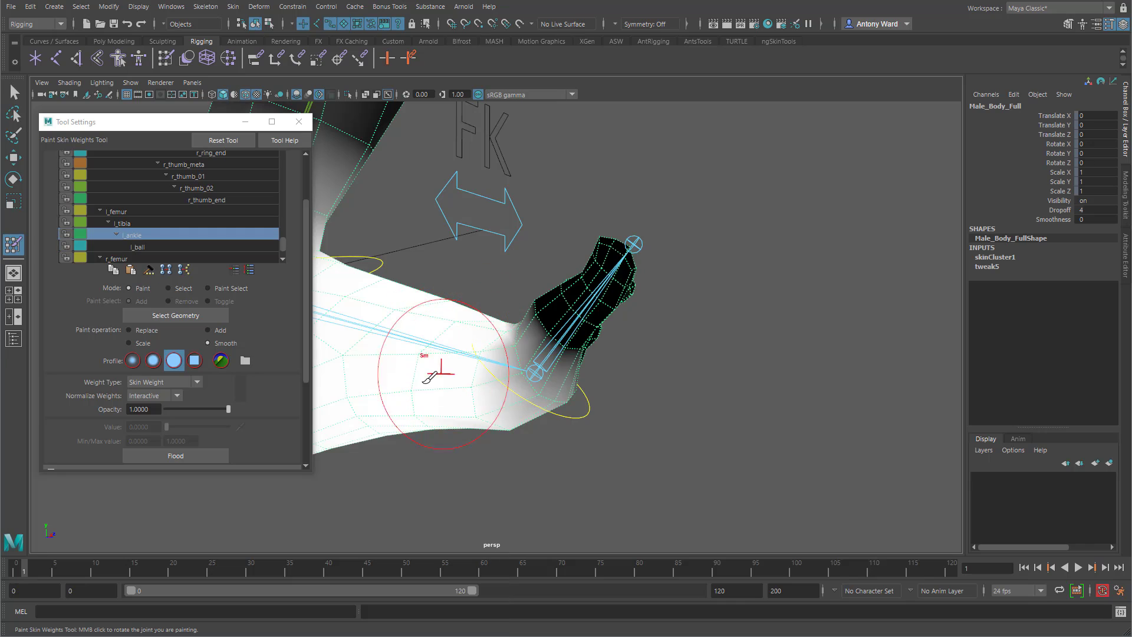
click(207, 329)
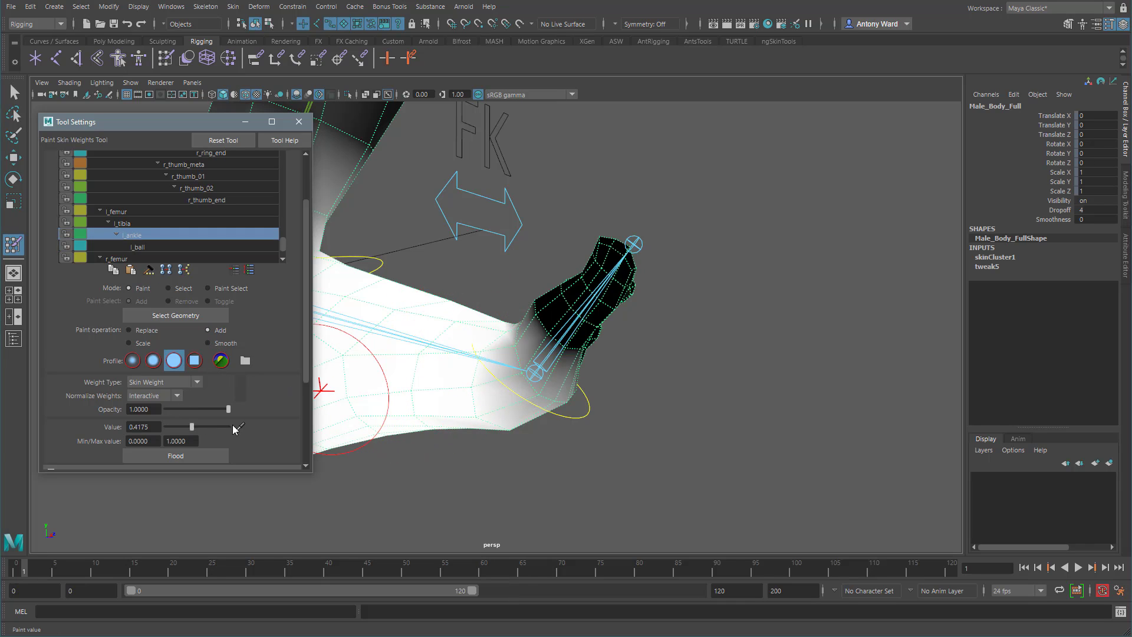
drag(186, 407, 175, 408)
click(153, 360)
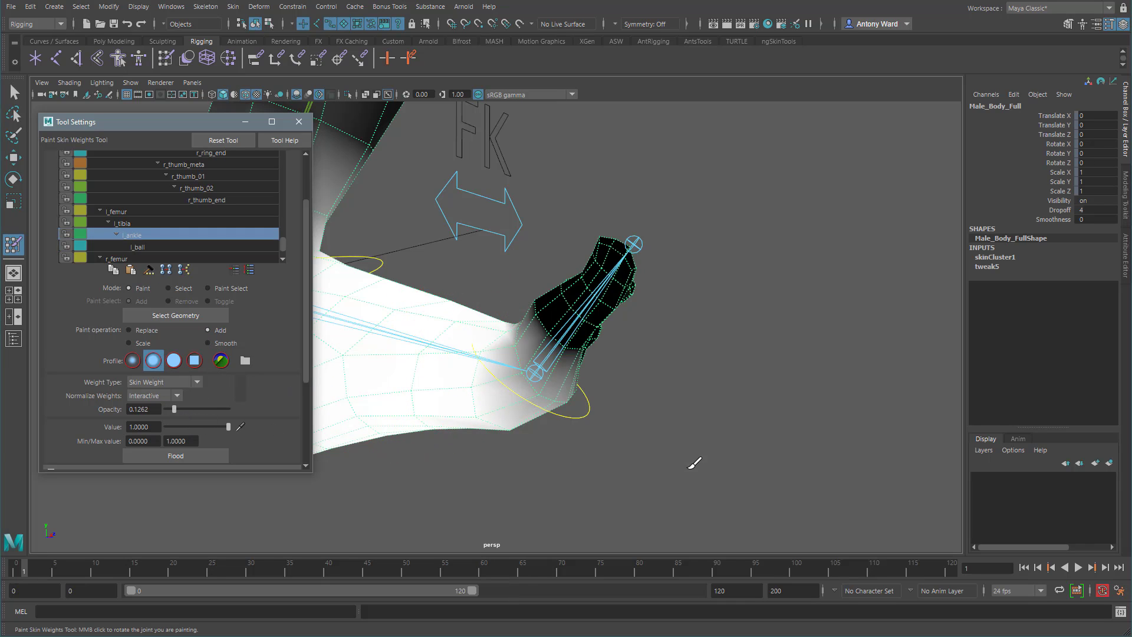
alt+drag(692, 462, 638, 434)
click(132, 360)
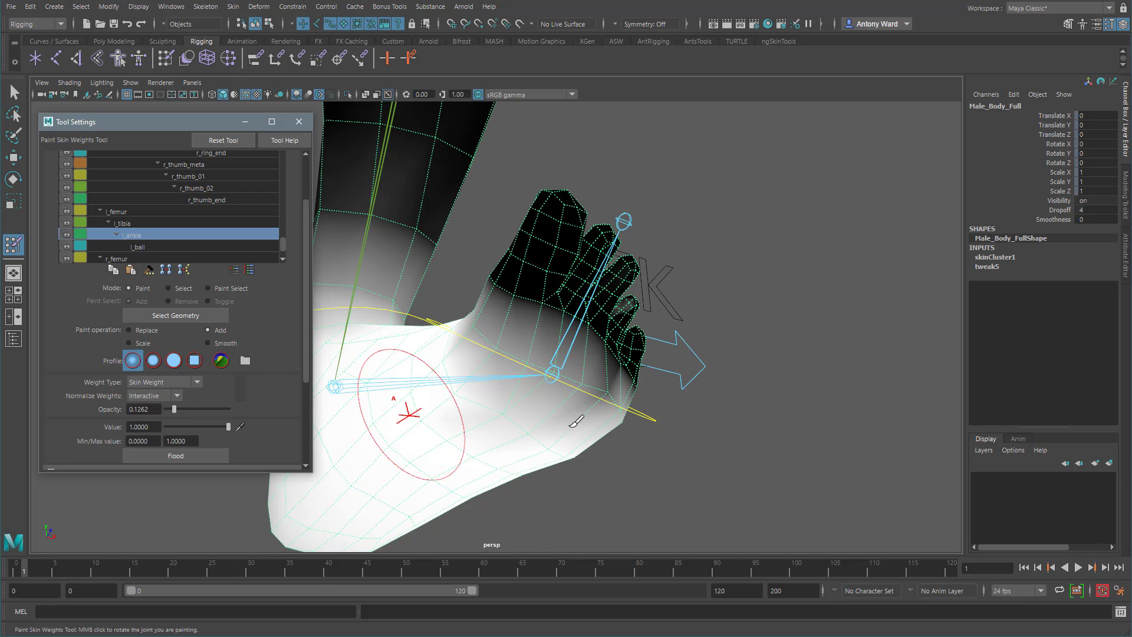
drag(579, 413, 588, 409)
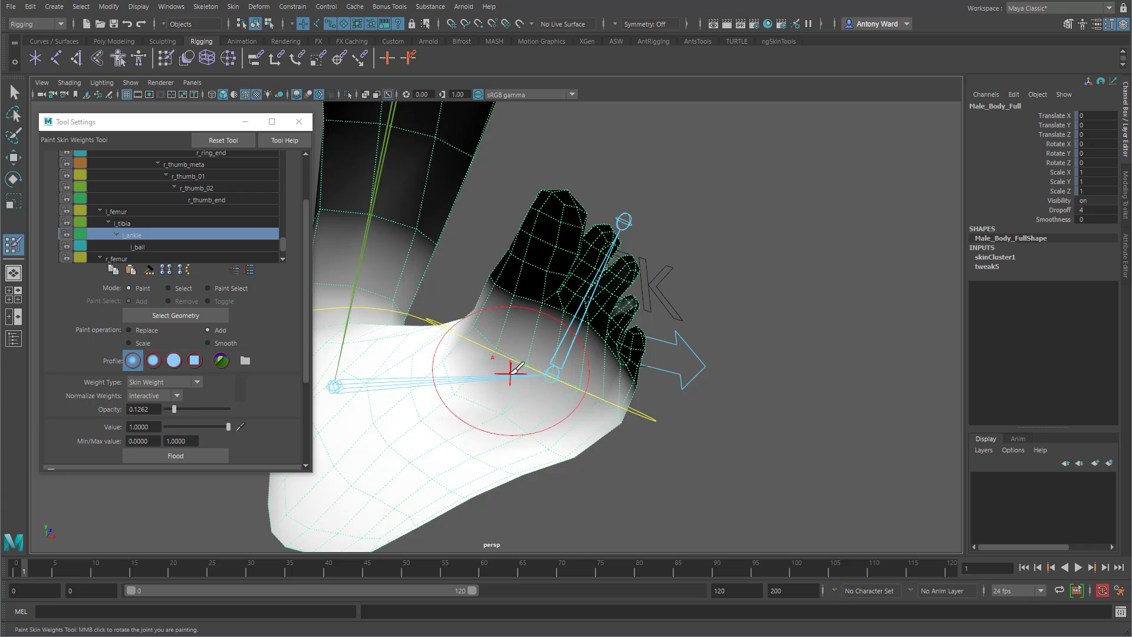
mouse_move(481, 377)
mouse_down()
mouse_move(485, 368)
mouse_move(480, 376)
mouse_up()
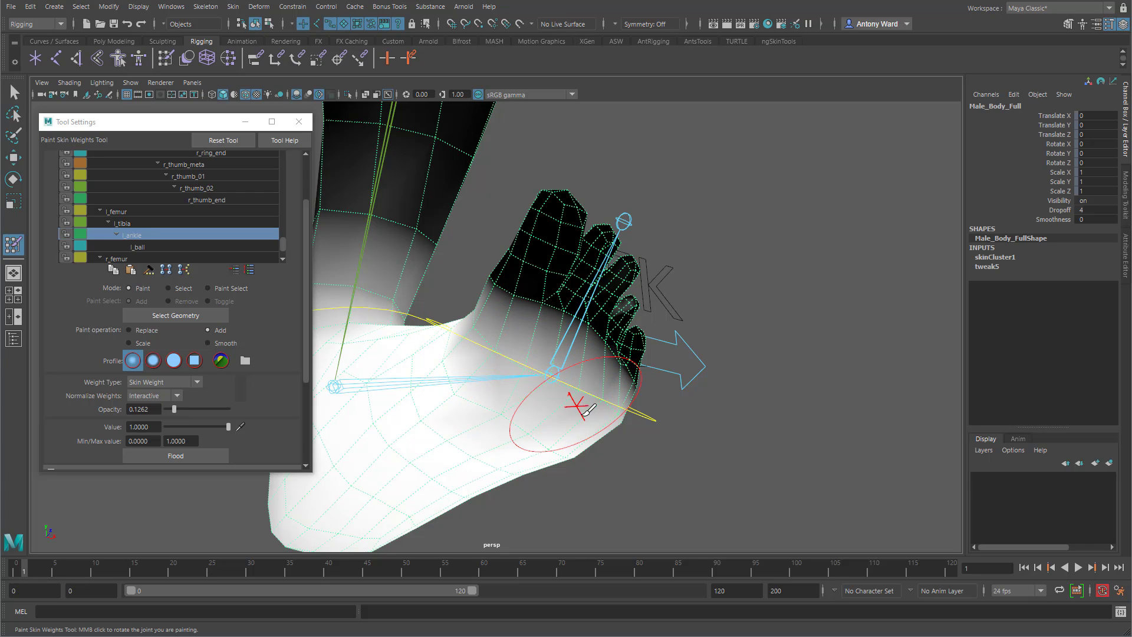
alt+drag(600, 420, 530, 418)
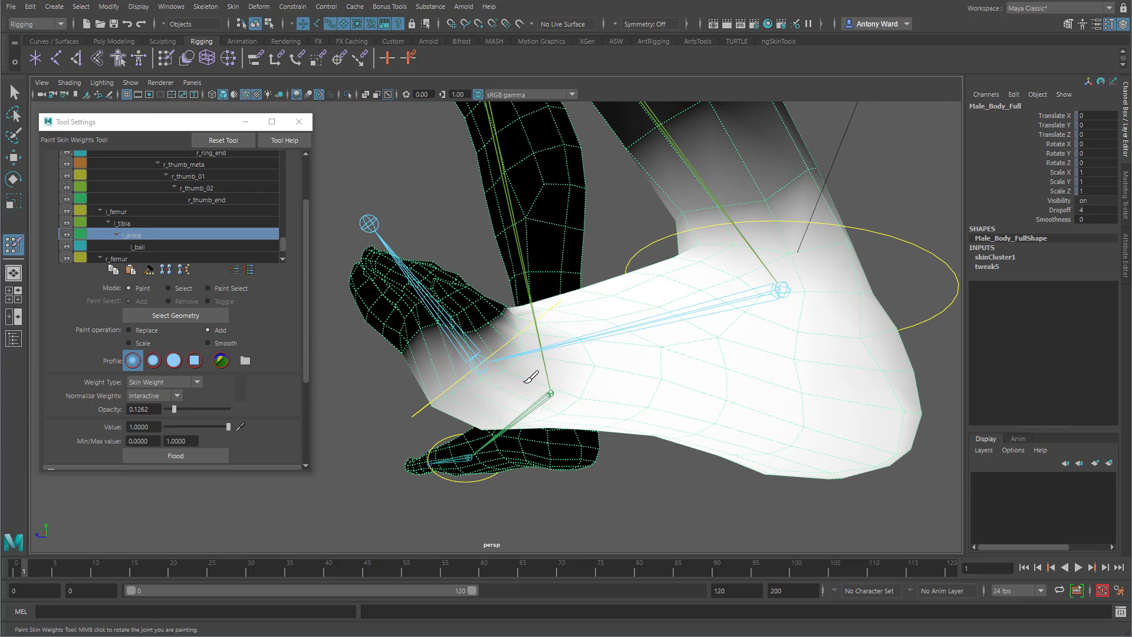
alt+drag(541, 358, 571, 347)
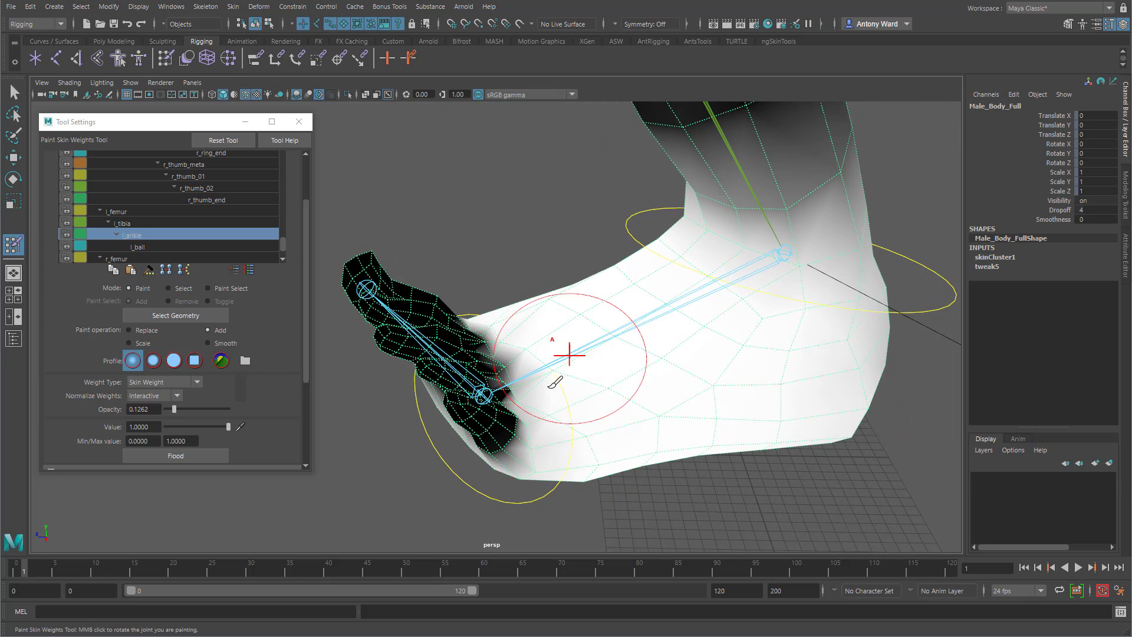
- Rotate the left ball FK control to 28.993 on X so the left toes bend up less
alt+drag(551, 384, 613, 448)
alt+right_drag(613, 448, 575, 444)
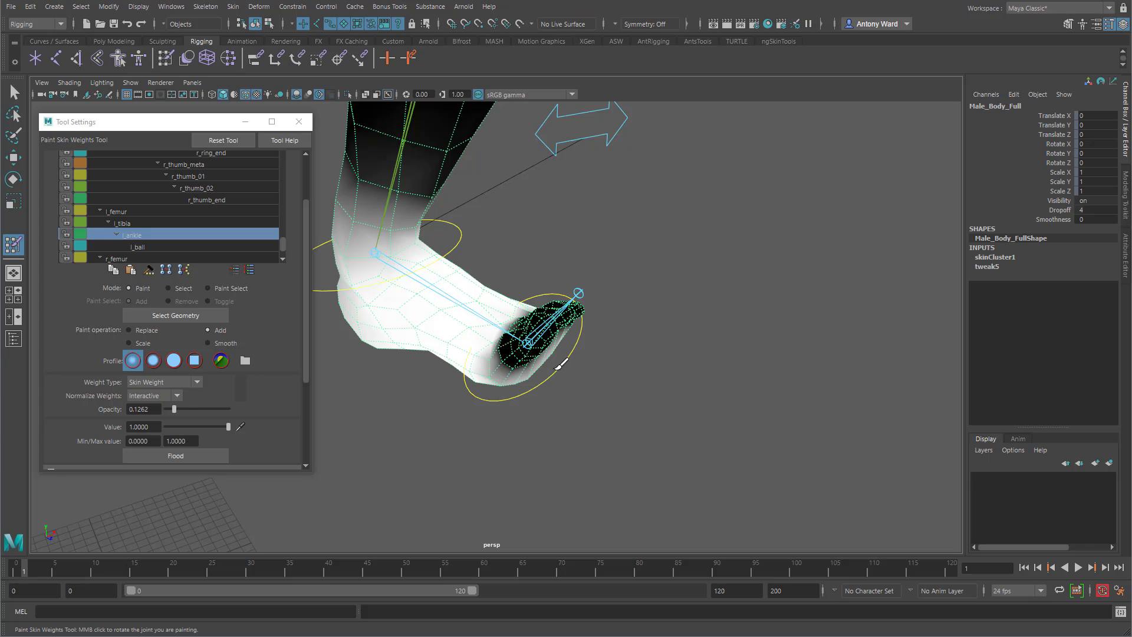
key(w)
click(546, 377)
alt+drag(530, 432, 602, 401)
key(e)
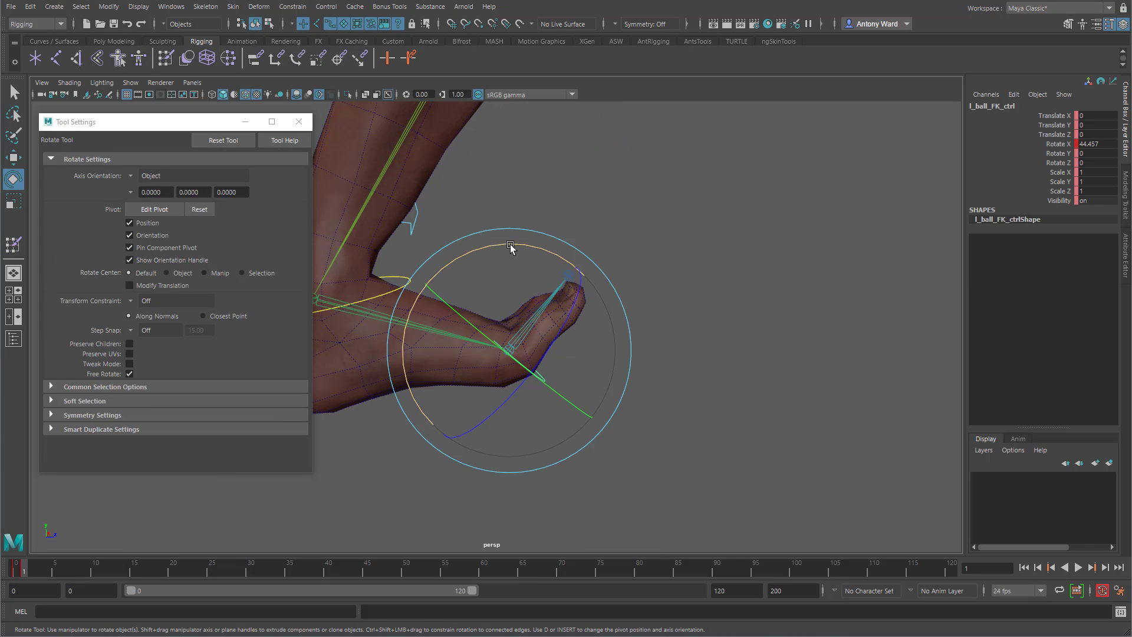
drag(510, 246, 545, 274)
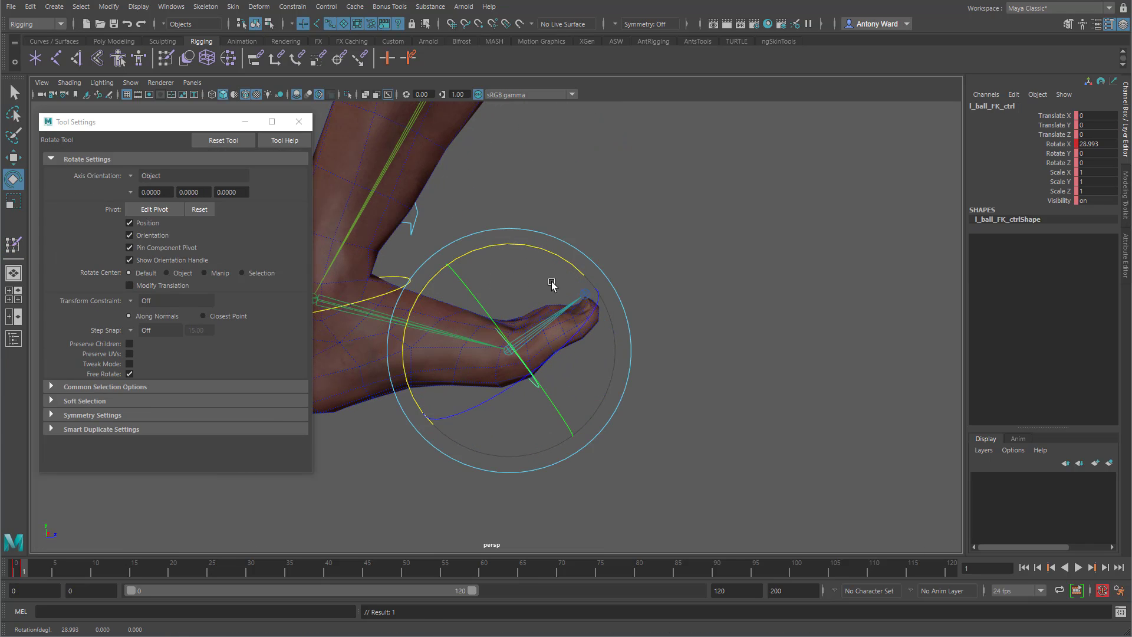
- Go to frame 0 and mirror the skin weights of the full male body mesh
alt+drag(749, 422, 596, 425)
alt+right_drag(596, 425, 510, 338)
alt+middle_drag(511, 339, 616, 497)
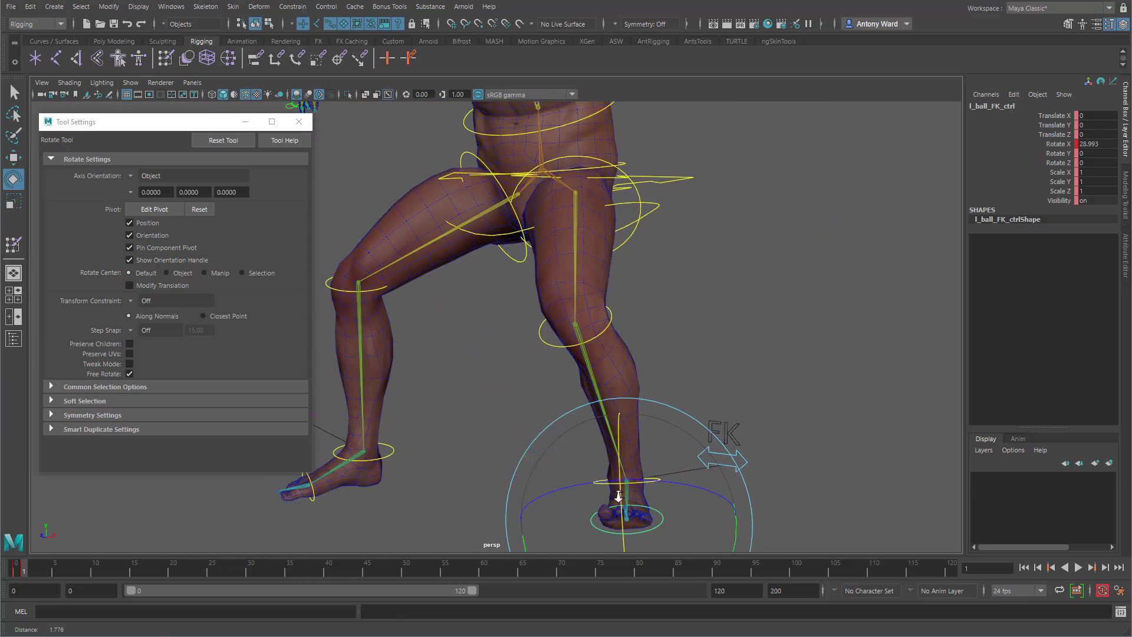
alt+right_drag(616, 498, 608, 366)
alt+middle_drag(607, 366, 610, 455)
mouse_move(672, 440)
alt+mouse_down()
mouse_move(735, 434)
mouse_move(668, 421)
alt+mouse_up()
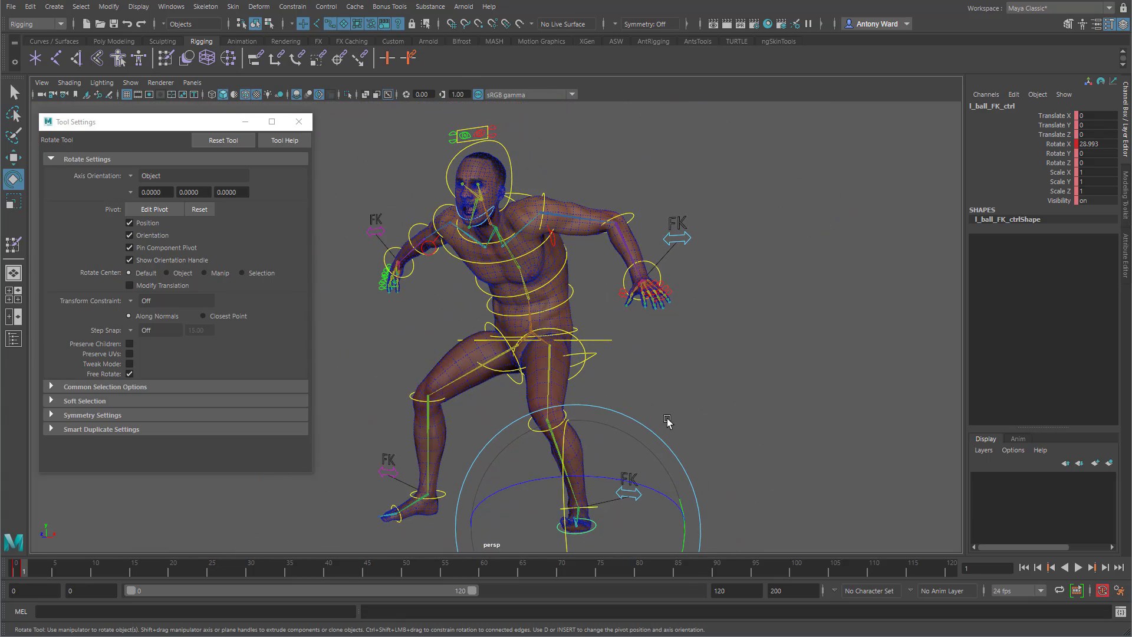
click(7, 570)
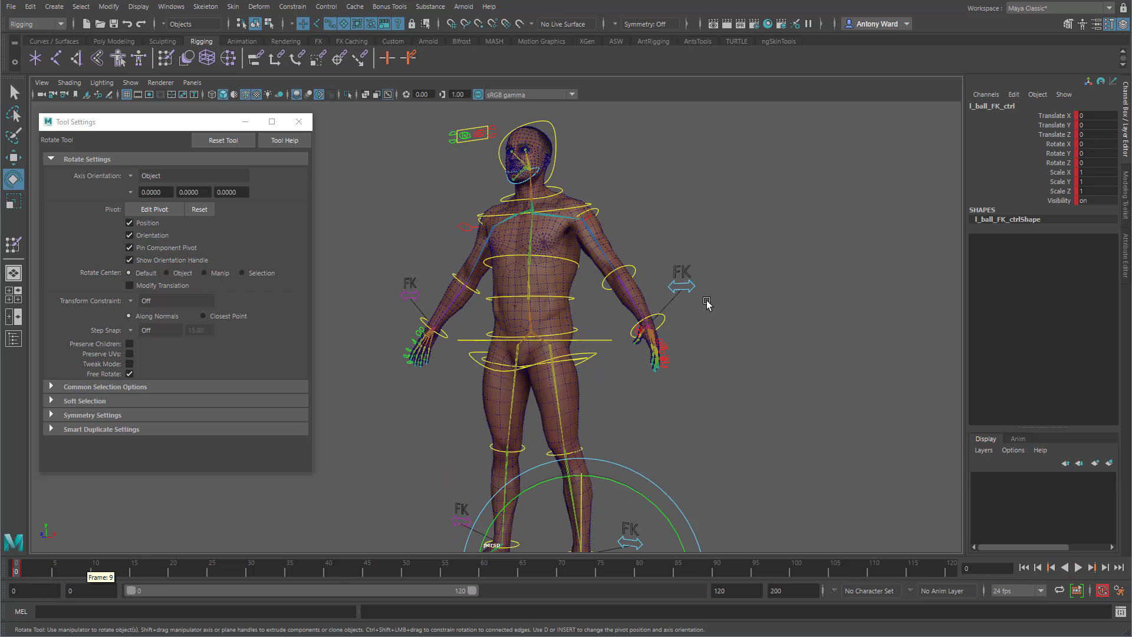
click(559, 312)
click(233, 7)
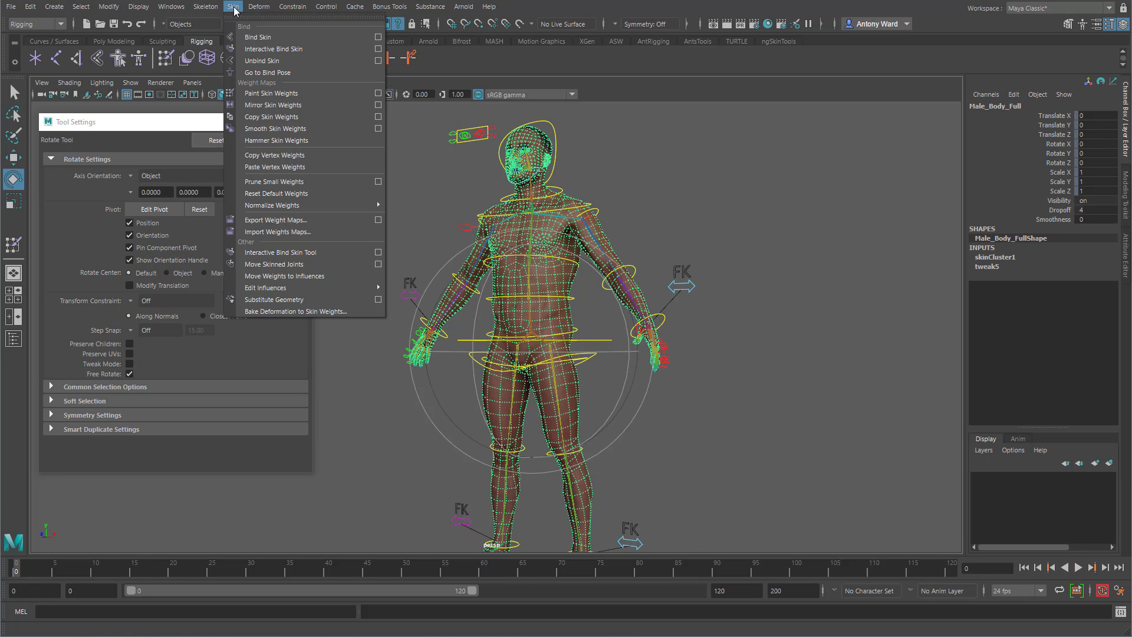
click(310, 140)
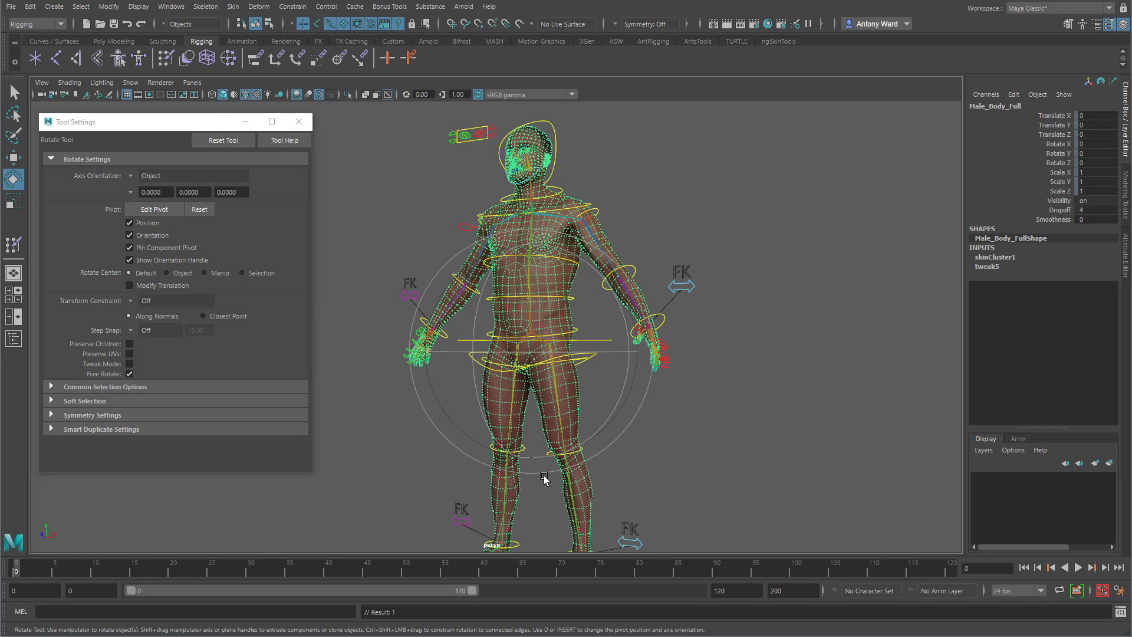
- Go to frame 1 and examine the posed right foot up close
alt+drag(544, 477, 554, 424)
alt+middle_drag(553, 425, 585, 375)
click(23, 571)
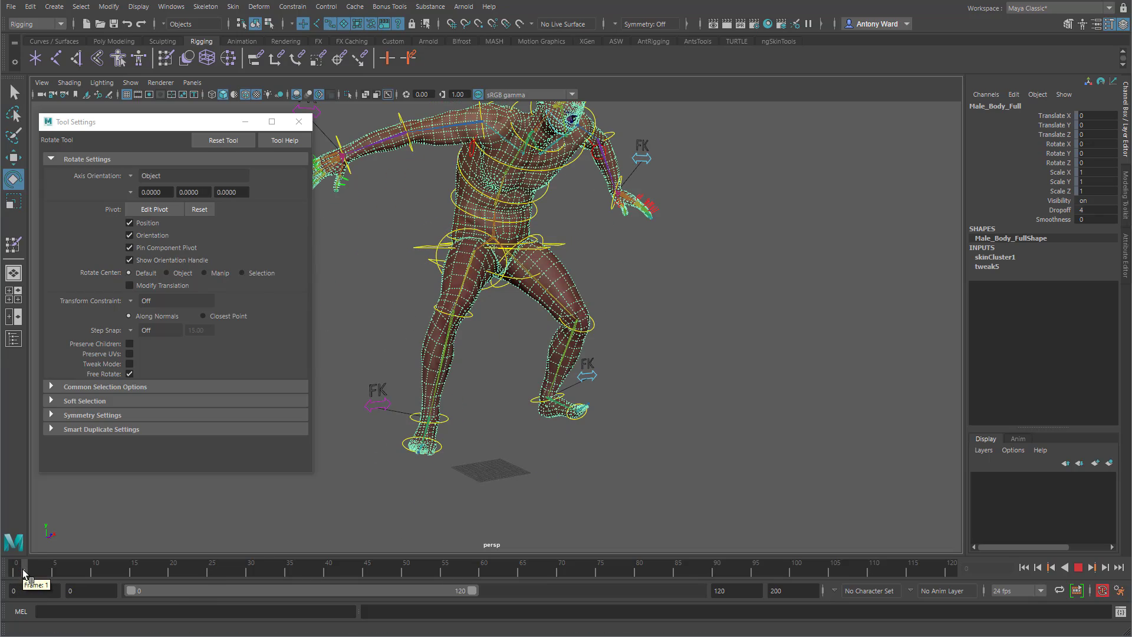
alt+drag(409, 460, 484, 414)
alt+middle_drag(485, 415, 518, 388)
alt+right_drag(518, 388, 966, 420)
alt+middle_drag(535, 483, 652, 324)
alt+right_drag(652, 324, 731, 330)
- Try bending the right toes upward with the right ball FK control about its X axis, and undo the rotation
drag(422, 375, 425, 381)
alt+drag(549, 408, 434, 367)
drag(357, 339, 367, 325)
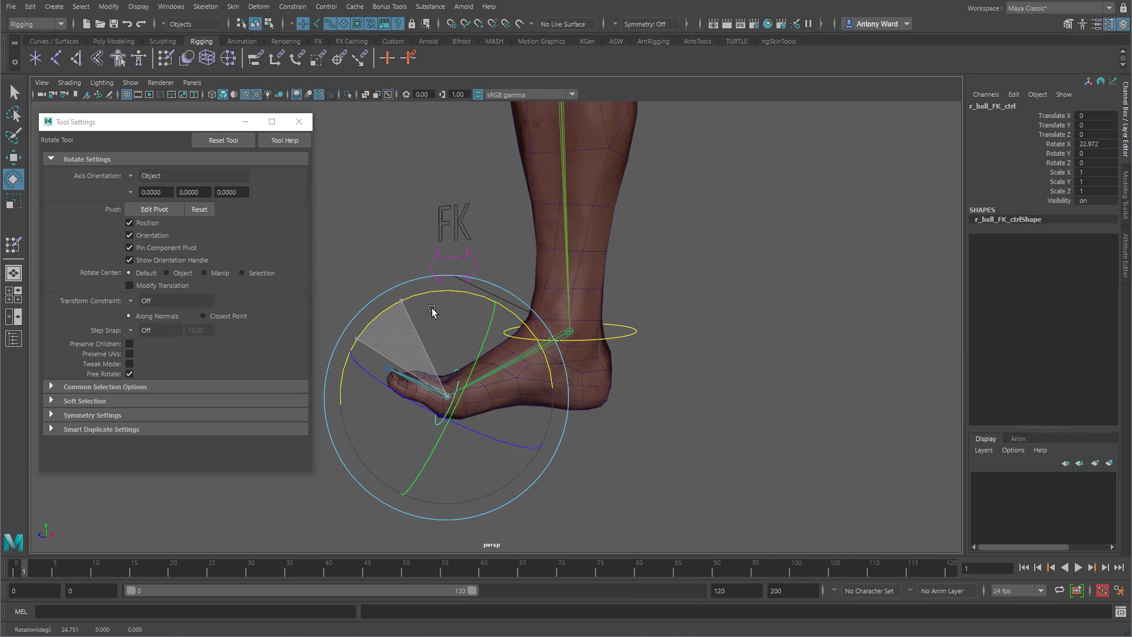
key(ctrl+z)
- Rotate the right ankle FK control to 24.098 on X, -8.393 on Y and -18.304 on Z
click(628, 337)
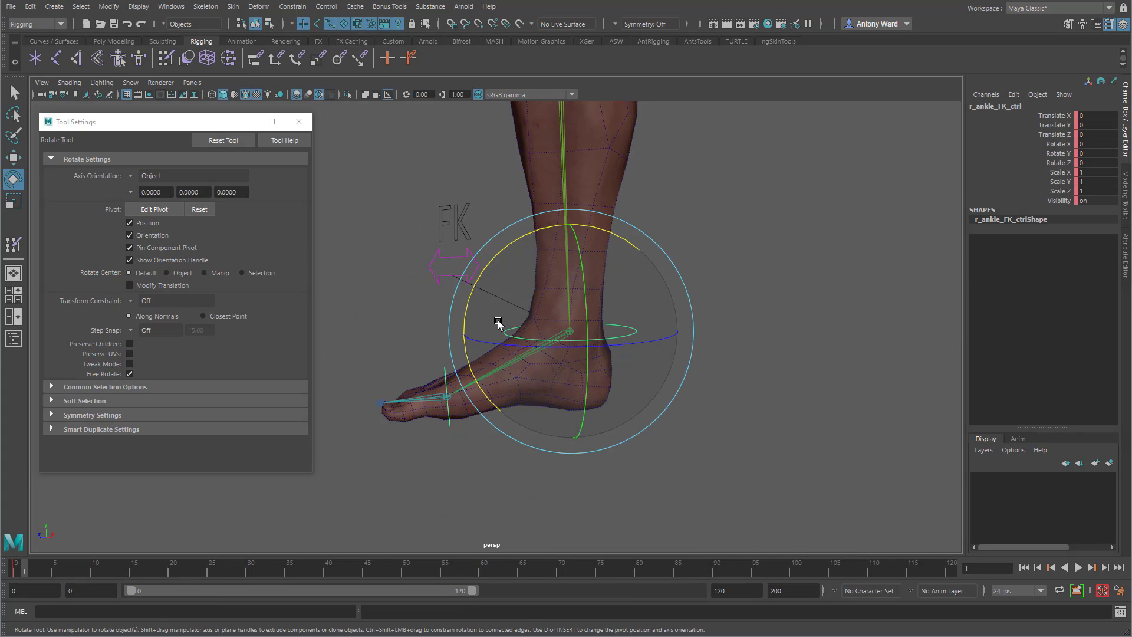
drag(497, 322, 542, 265)
- Examine the skin deformation over the posed body, ending at the right arm and hand
alt+middle_drag(705, 236, 662, 467)
alt+right_drag(662, 467, 546, 288)
alt+middle_drag(546, 289, 557, 356)
alt+drag(556, 356, 584, 369)
alt+middle_drag(494, 284, 391, 453)
alt+drag(391, 452, 484, 371)
alt+middle_drag(485, 372, 537, 443)
alt+right_drag(537, 443, 647, 415)
alt+drag(478, 412, 728, 429)
alt+right_drag(595, 401, 831, 402)
alt+drag(723, 394, 495, 371)
alt+middle_drag(495, 372, 724, 361)
alt+right_drag(628, 359, 667, 359)
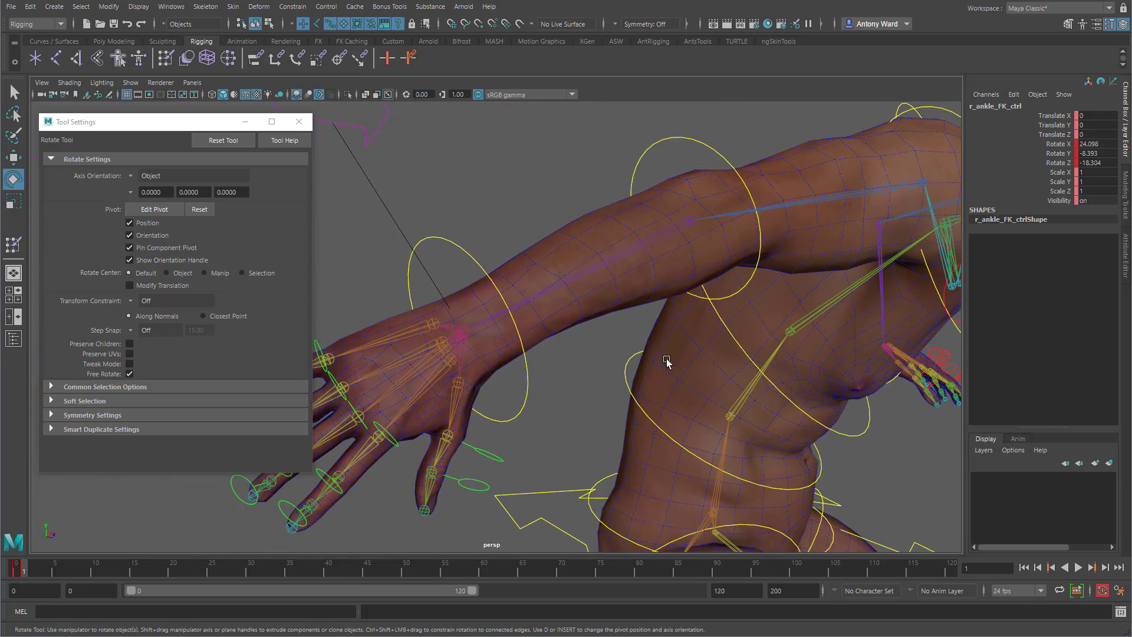
- Try curling the right pinkie by rotating its three finger controls about -58 degrees on Z, and undo the rotation
click(318, 347)
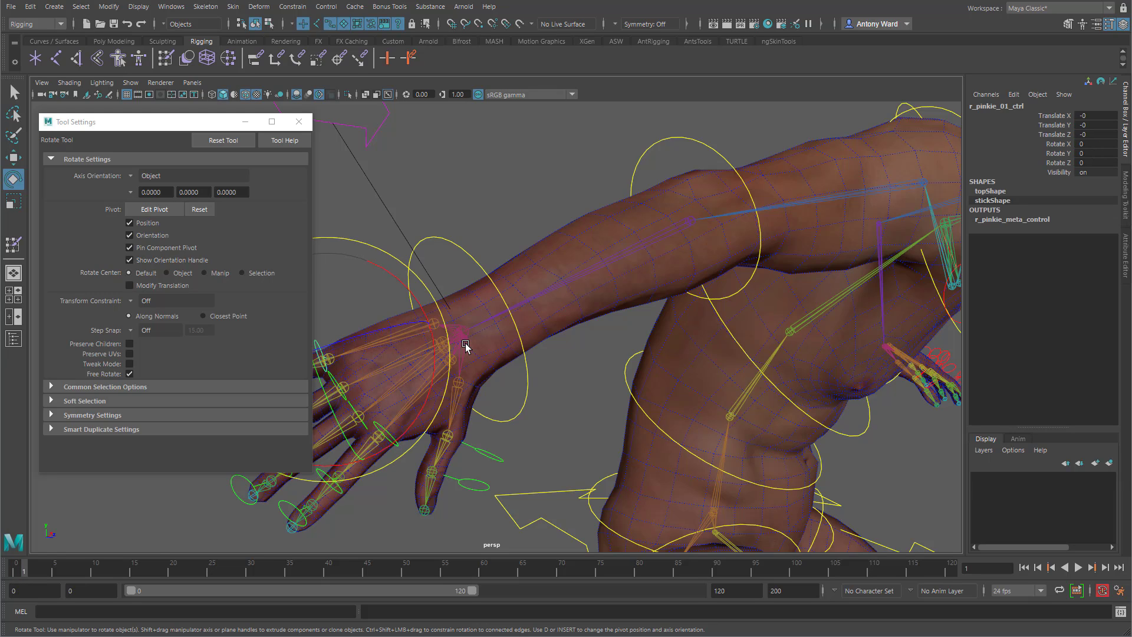
alt+right_drag(466, 346, 603, 296)
key(t)
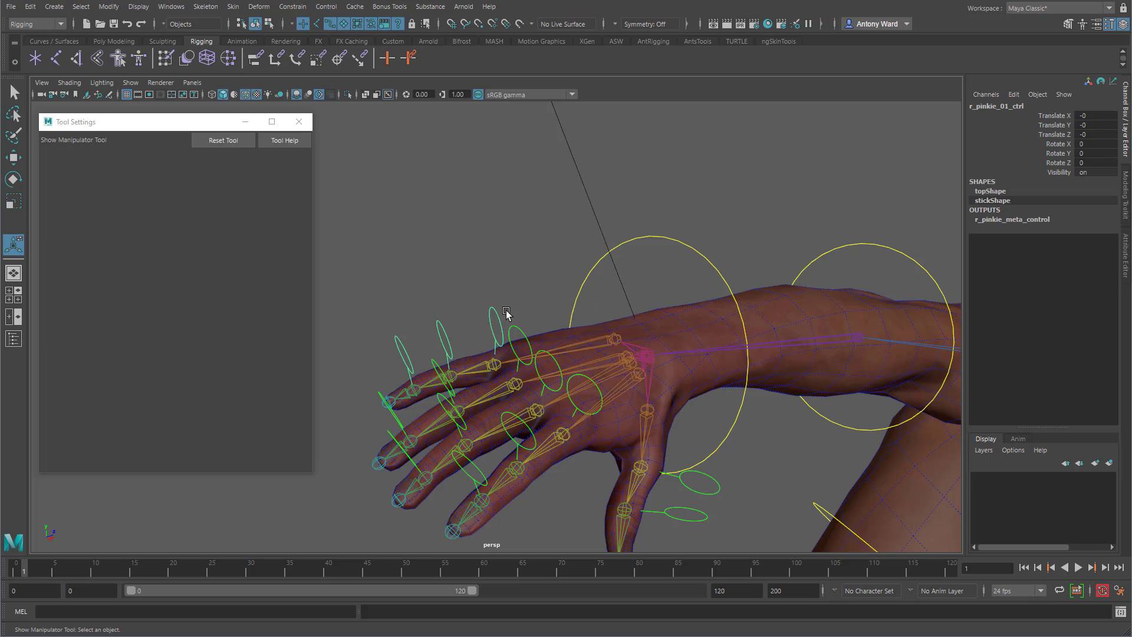
shift+click(440, 336)
shift+click(398, 349)
key(e)
alt+drag(407, 366, 584, 484)
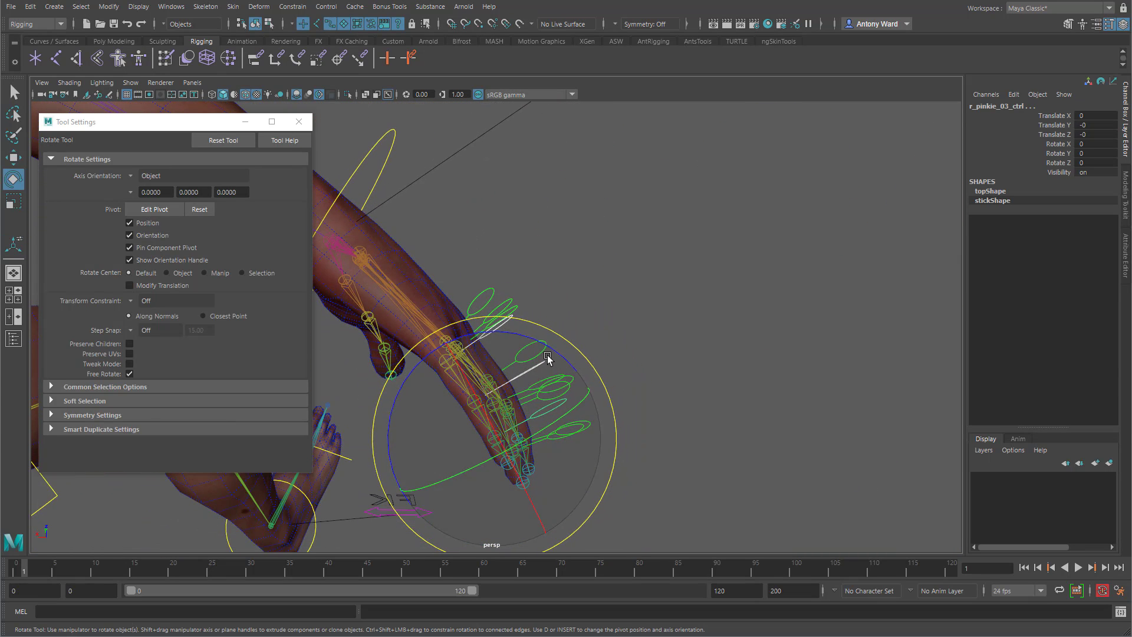
drag(547, 358, 664, 415)
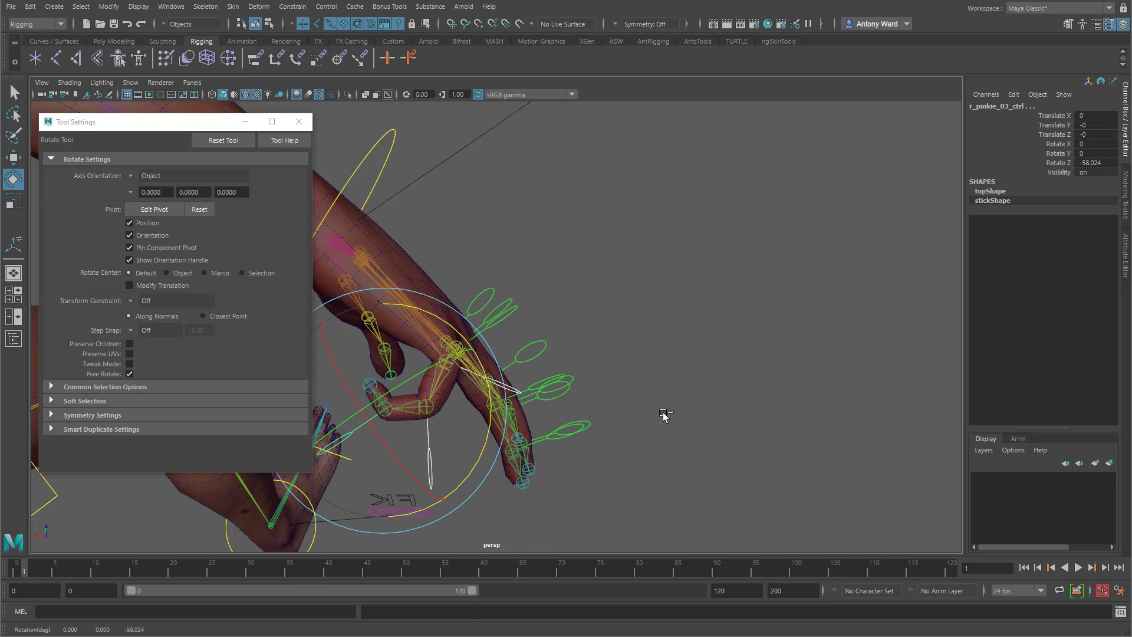
key(ctrl+z)
- Review the whole posed character, and return to frame 0 to inspect the upper body in its rest pose
alt+drag(813, 466, 556, 405)
alt+right_drag(556, 404, 48, 306)
alt+middle_drag(698, 424, 581, 387)
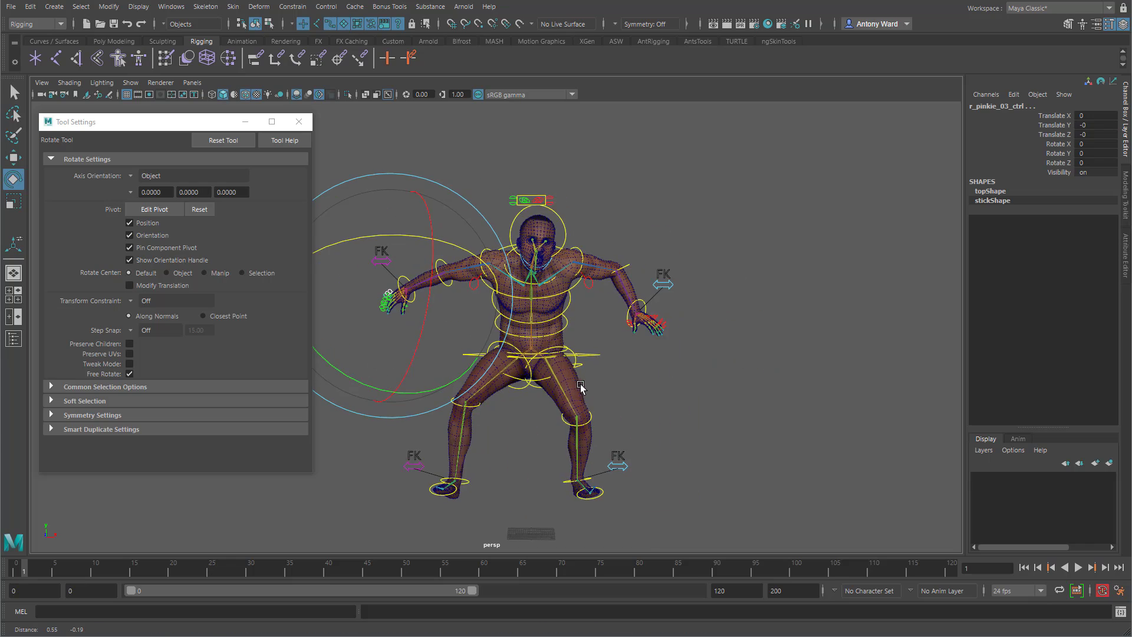
alt+drag(661, 394, 548, 395)
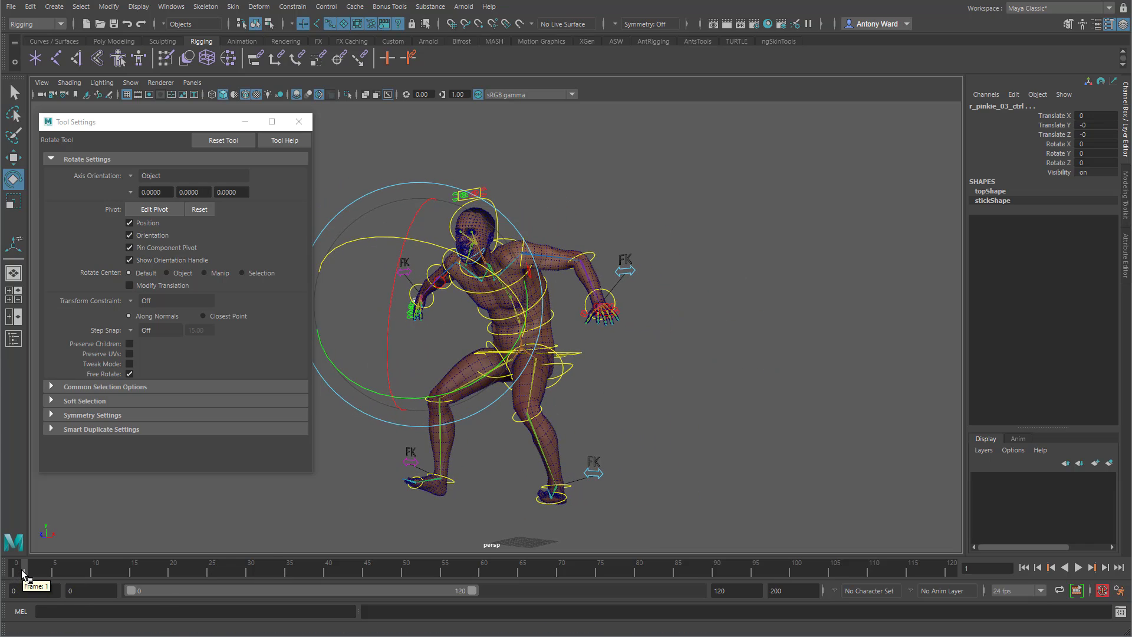
drag(24, 575, 16, 572)
alt+middle_drag(457, 301, 473, 348)
alt+right_drag(473, 347, 672, 324)
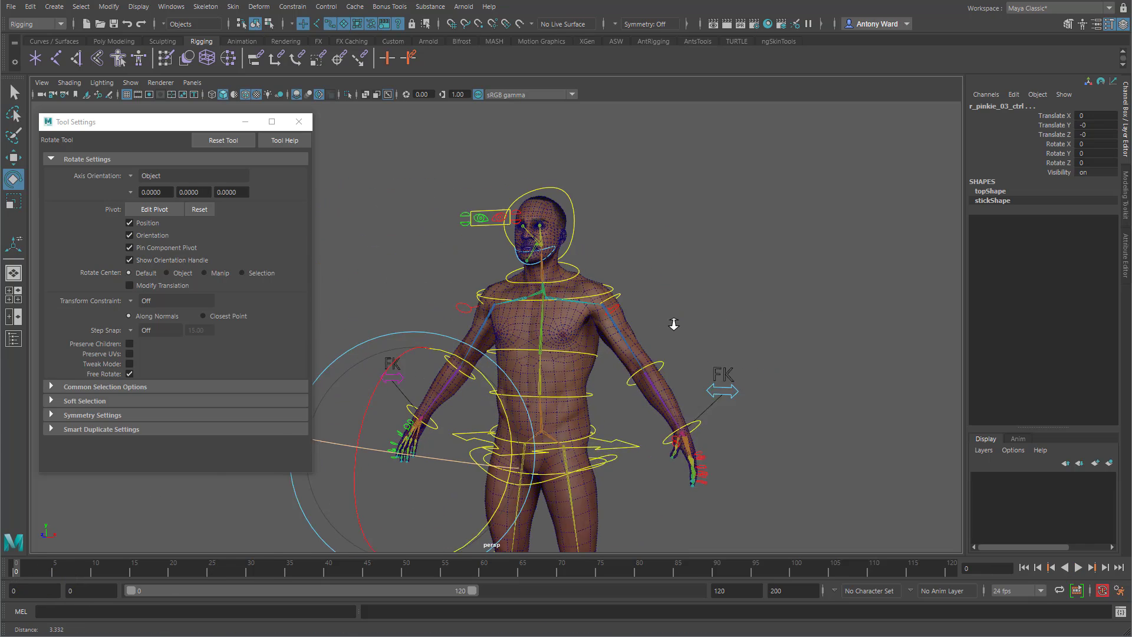
- At frame 1, move the lookAt control down and forward in front of the face, to about -0.197 on Y and 0.284 on Z
alt+drag(672, 324, 688, 329)
click(492, 221)
key(w)
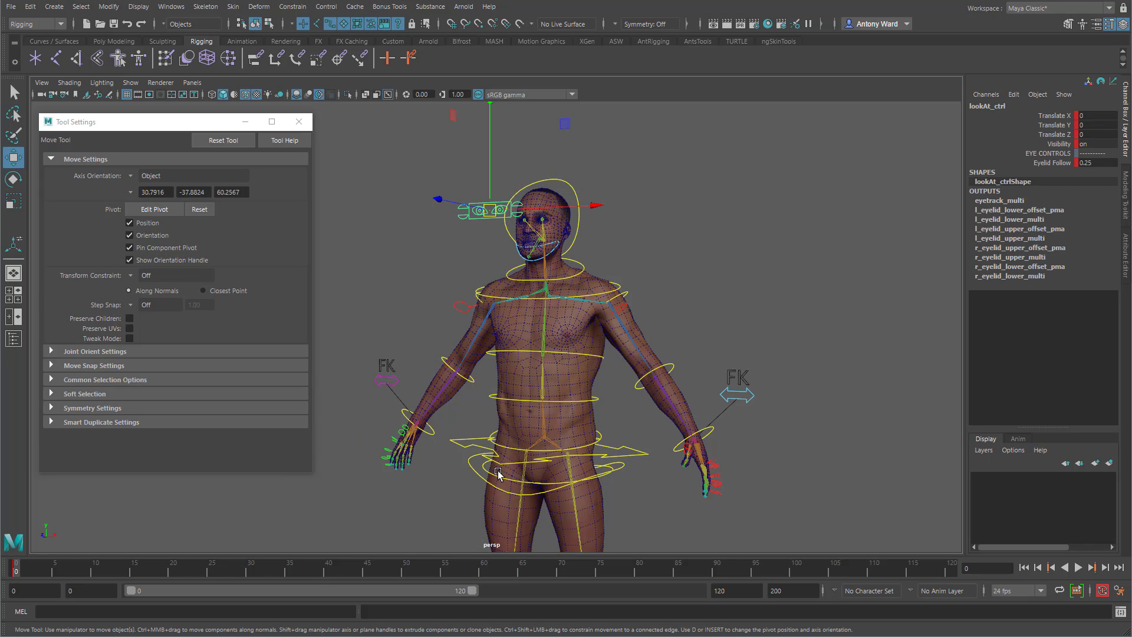
click(24, 567)
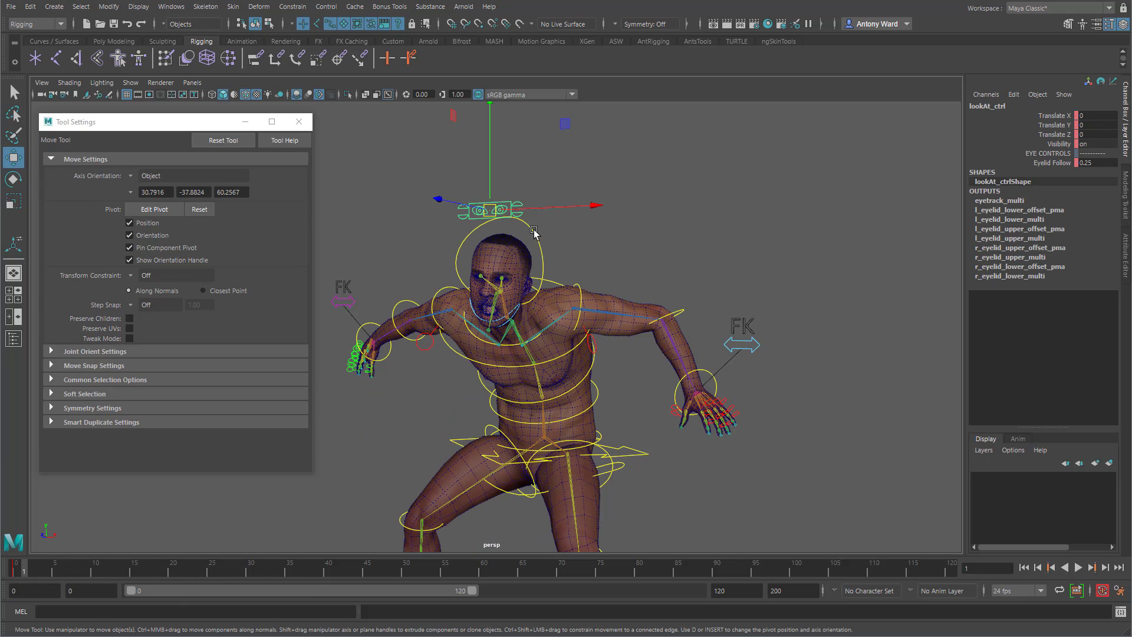
alt+drag(534, 230, 390, 211)
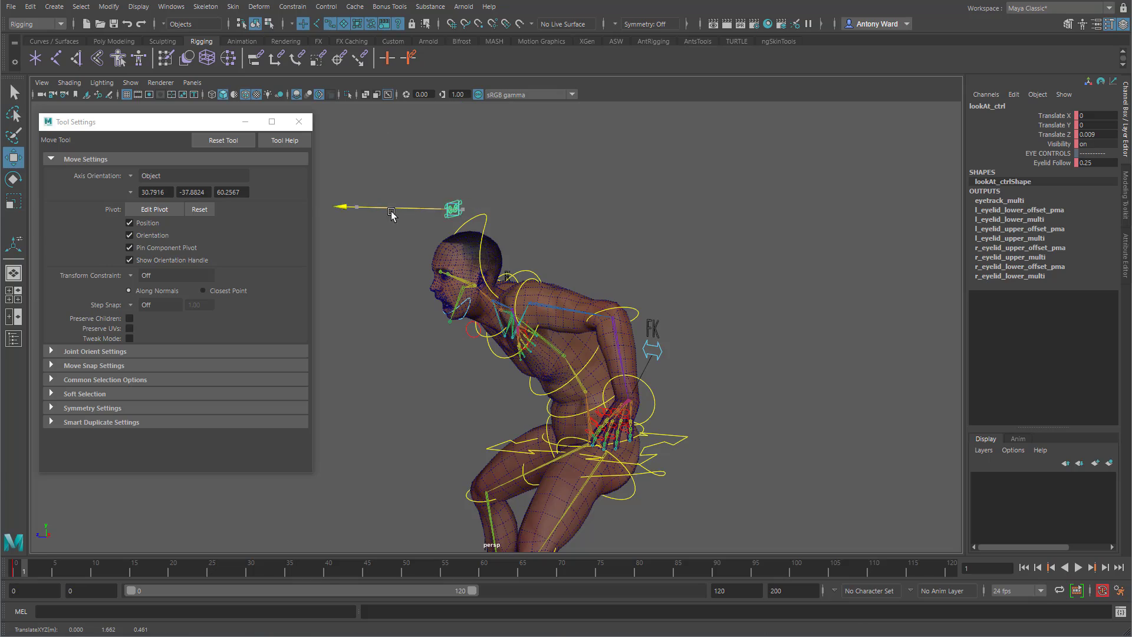
drag(519, 233, 534, 278)
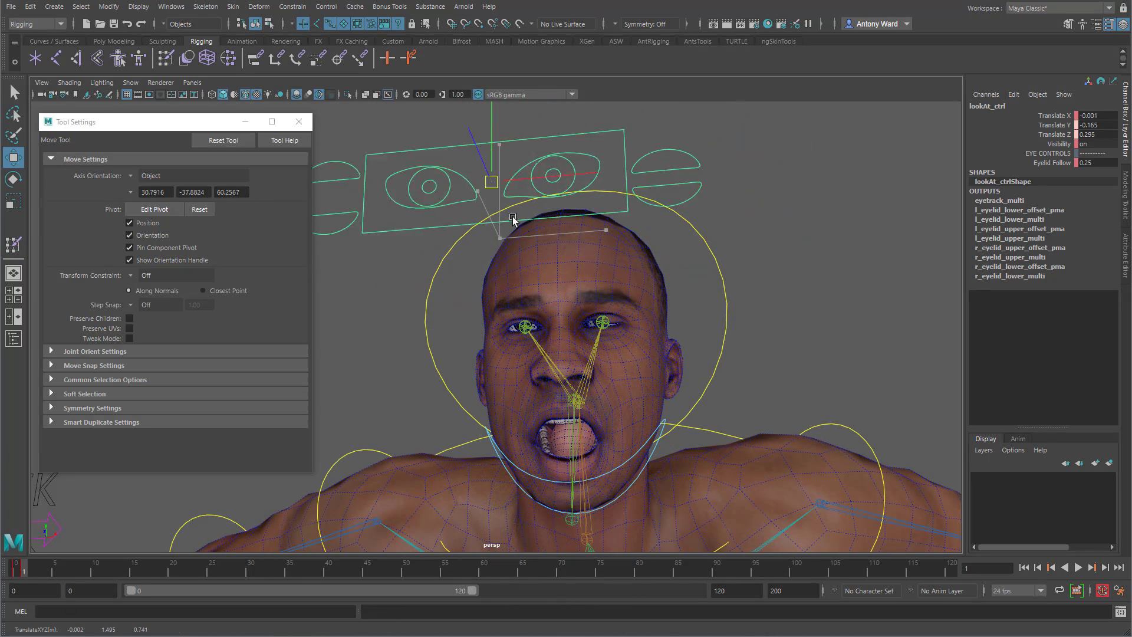
key(ctrl+z)
alt+drag(811, 280, 696, 299)
alt+right_drag(695, 300, 453, 494)
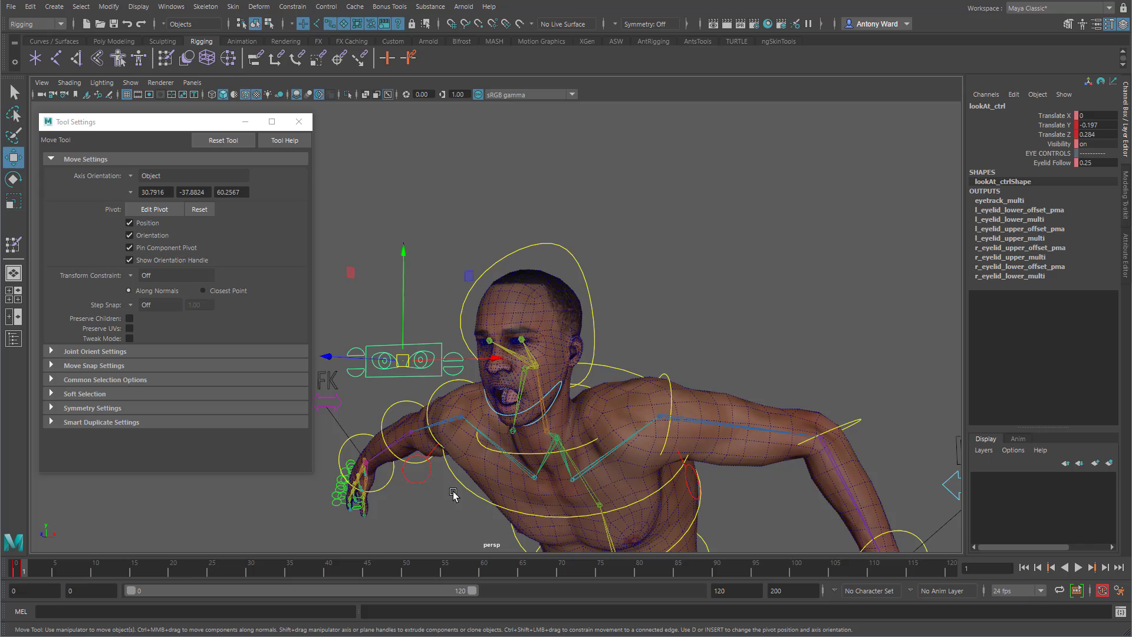
- Return to frame 0 and lower the left upper eyelid control to about -0.018 on Y
click(16, 573)
alt+middle_drag(430, 297, 402, 354)
alt+right_drag(401, 354, 1085, 304)
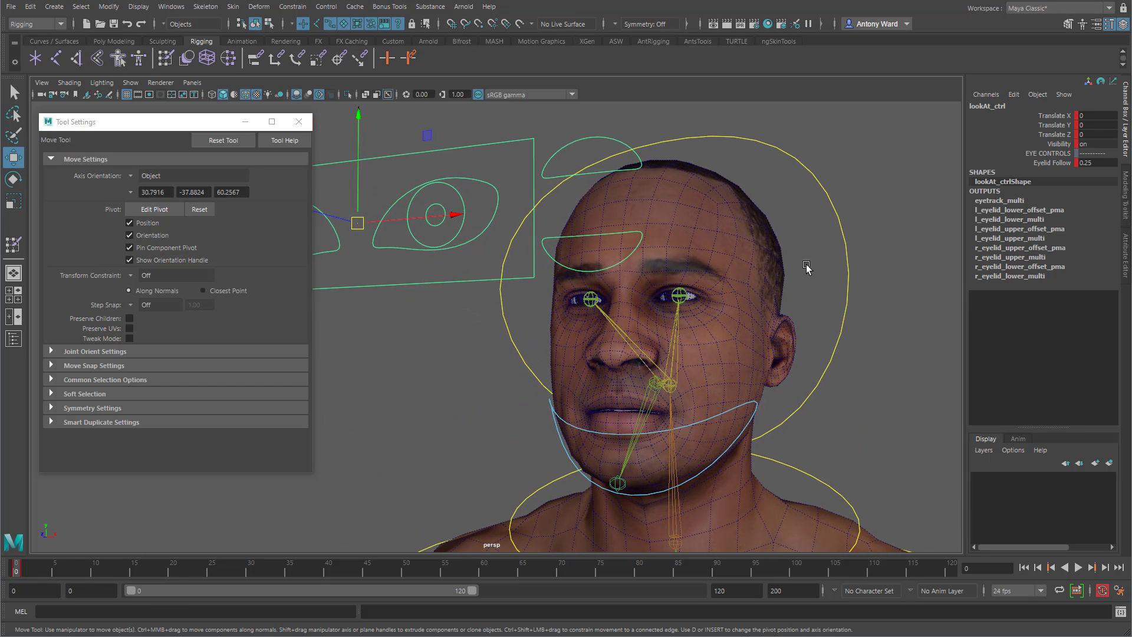
click(607, 141)
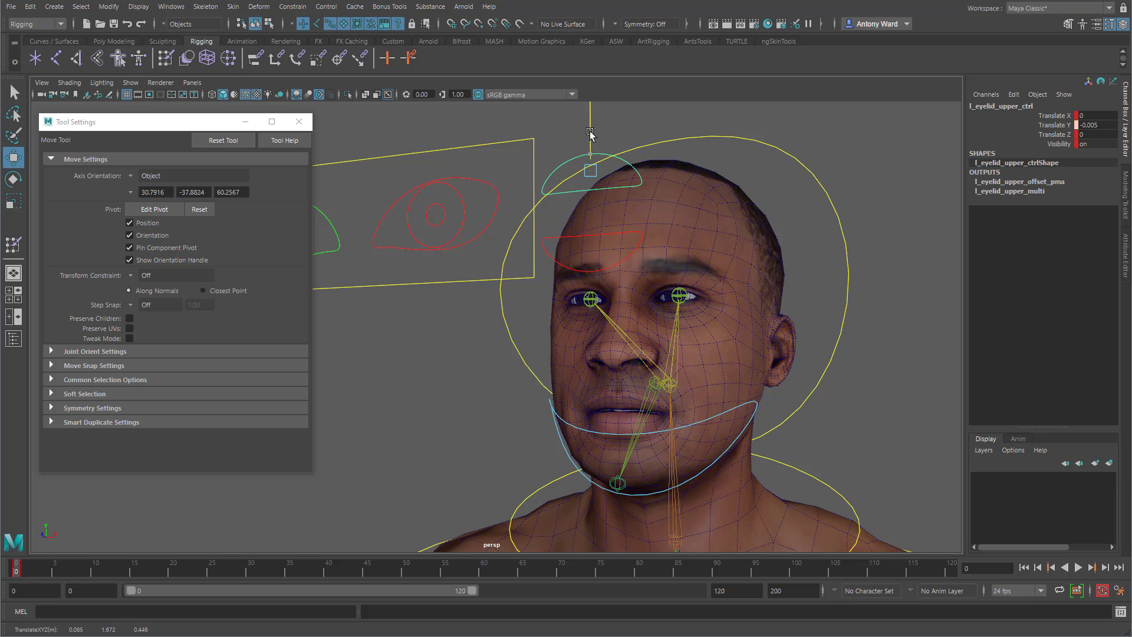
drag(589, 133, 588, 159)
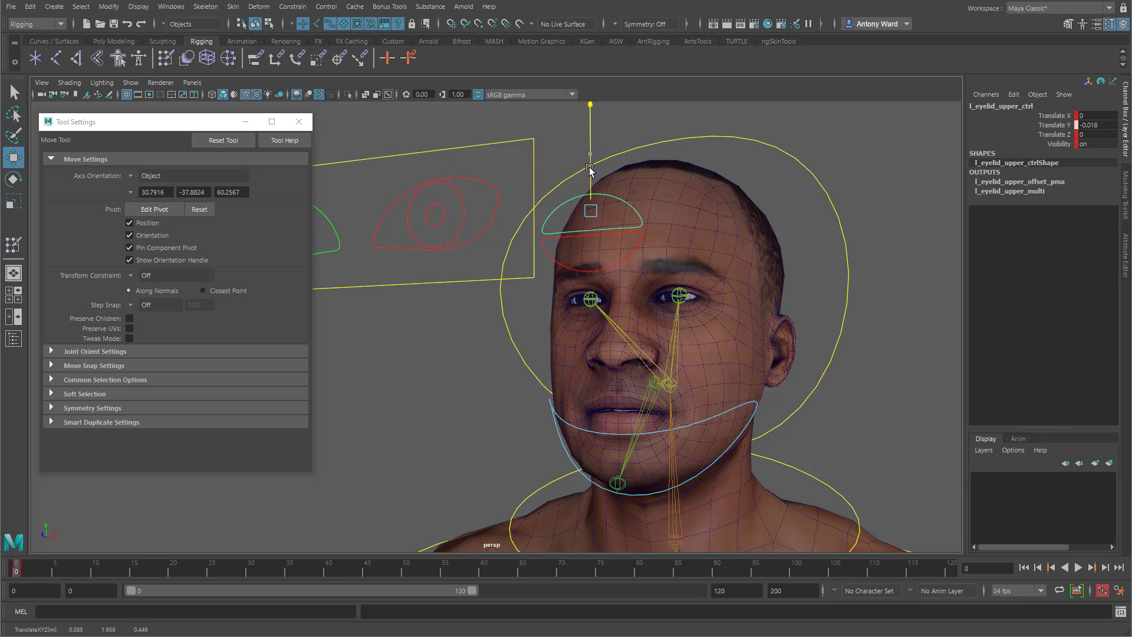
- Examine the body mesh around the left eye and its upper eyelid skin weights
alt+right_drag(625, 260, 774, 347)
alt+middle_drag(774, 347, 685, 357)
alt+drag(685, 358, 762, 343)
click(841, 362)
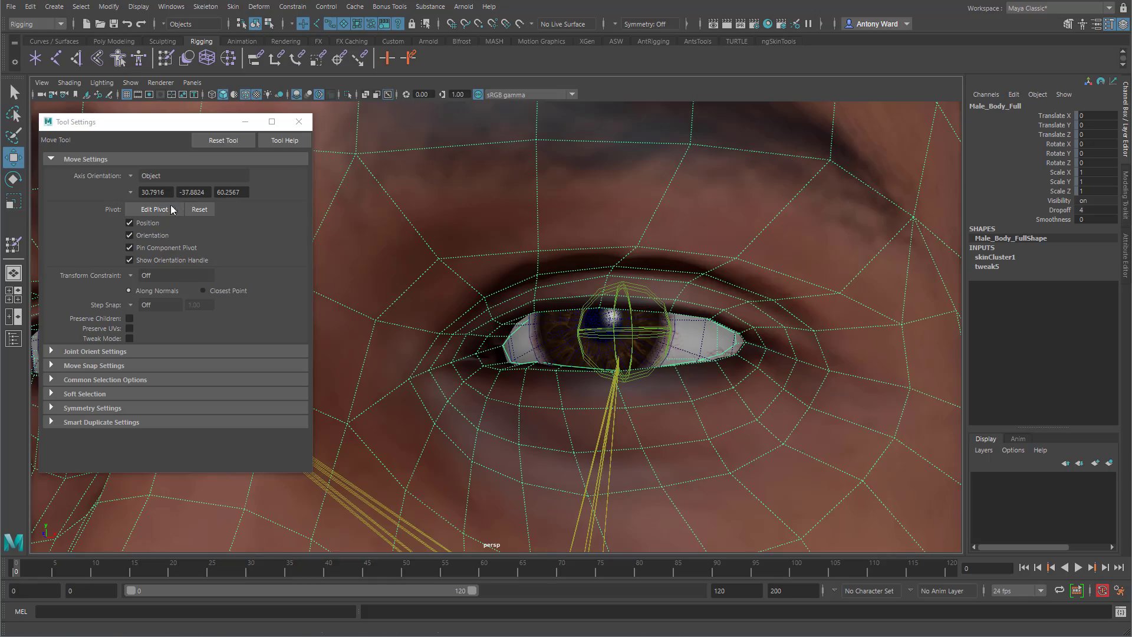
click(14, 245)
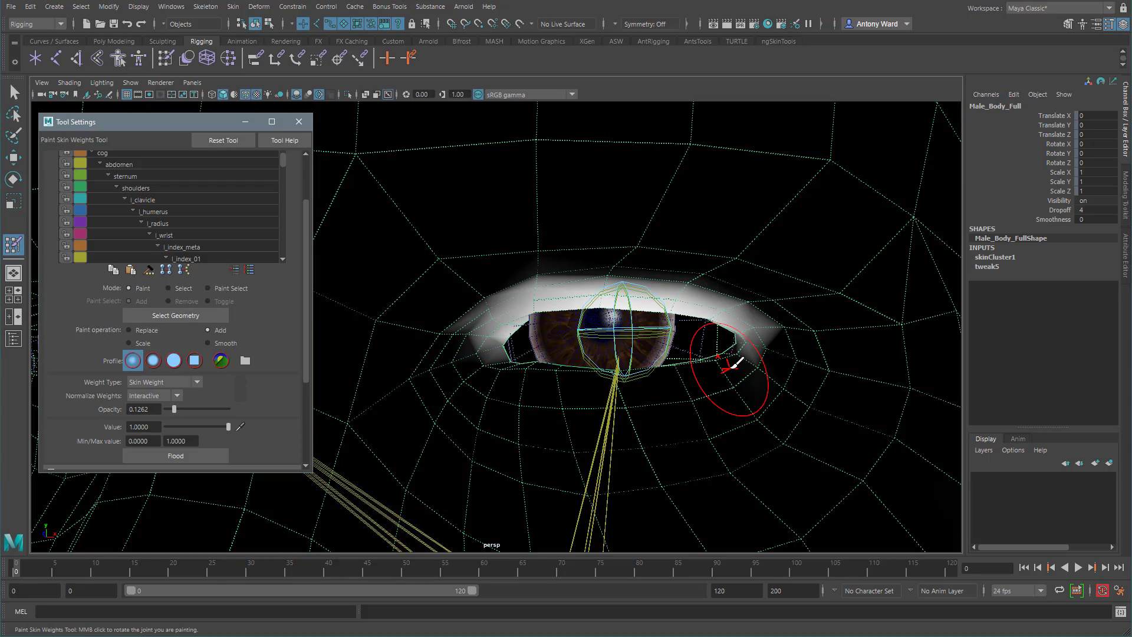
alt+right_drag(737, 372, 660, 384)
alt+drag(659, 384, 576, 346)
alt+middle_drag(533, 357, 591, 374)
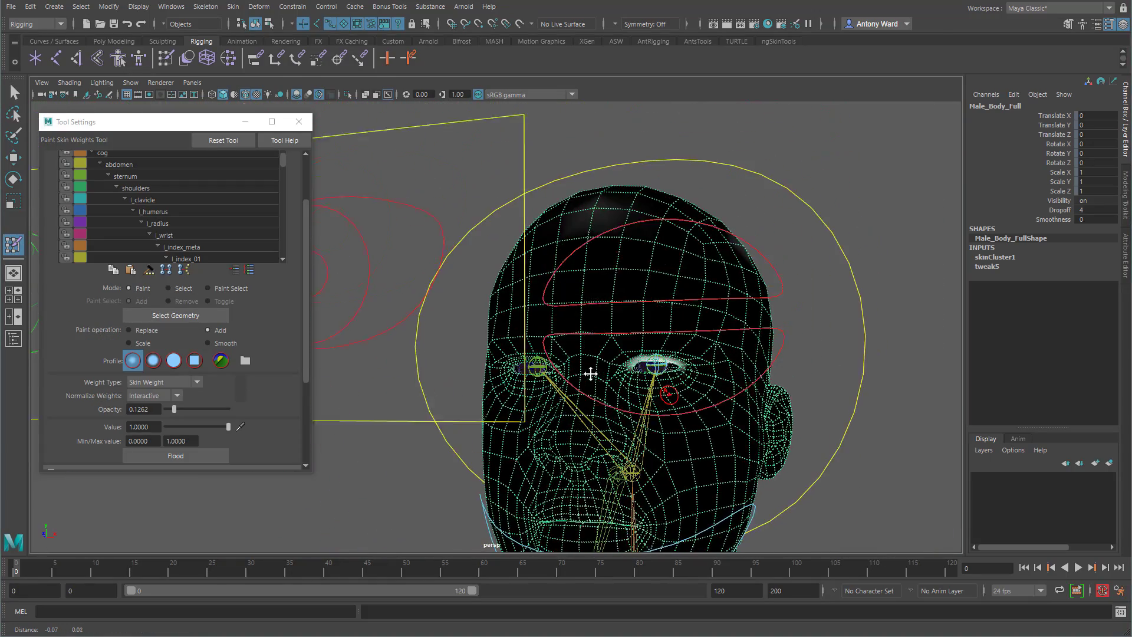
alt+drag(591, 373, 568, 365)
- Select the left upper eyelid control and readjust it to about -0.017 on Y
key(w)
click(430, 185)
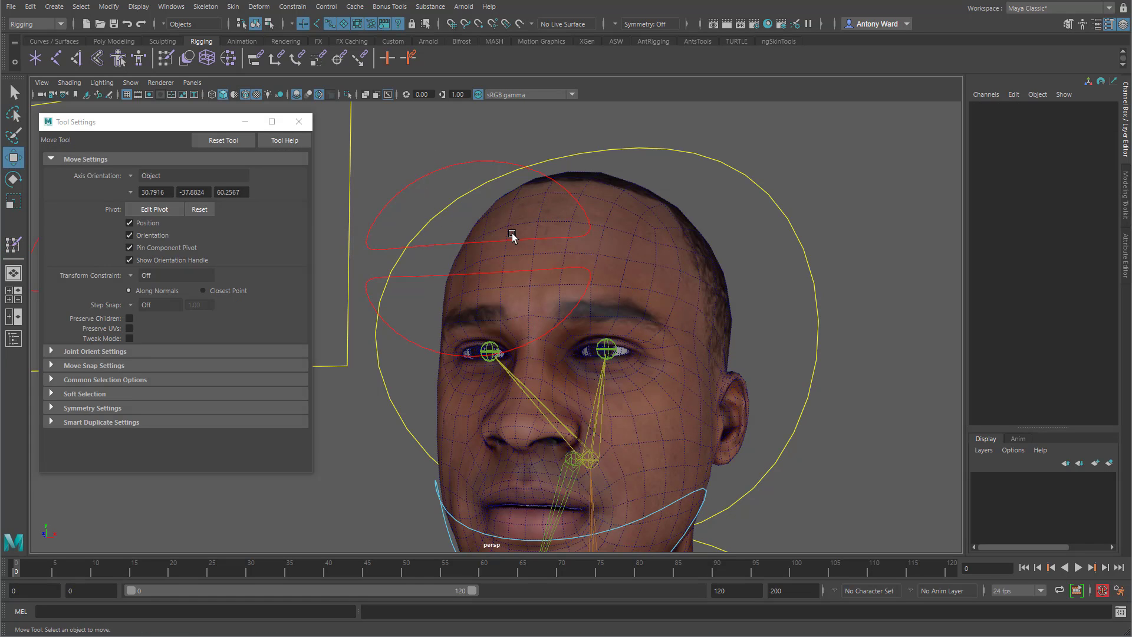
click(446, 156)
mouse_move(473, 184)
mouse_down()
mouse_move(473, 135)
mouse_move(480, 358)
mouse_move(472, 89)
mouse_move(468, 182)
mouse_up()
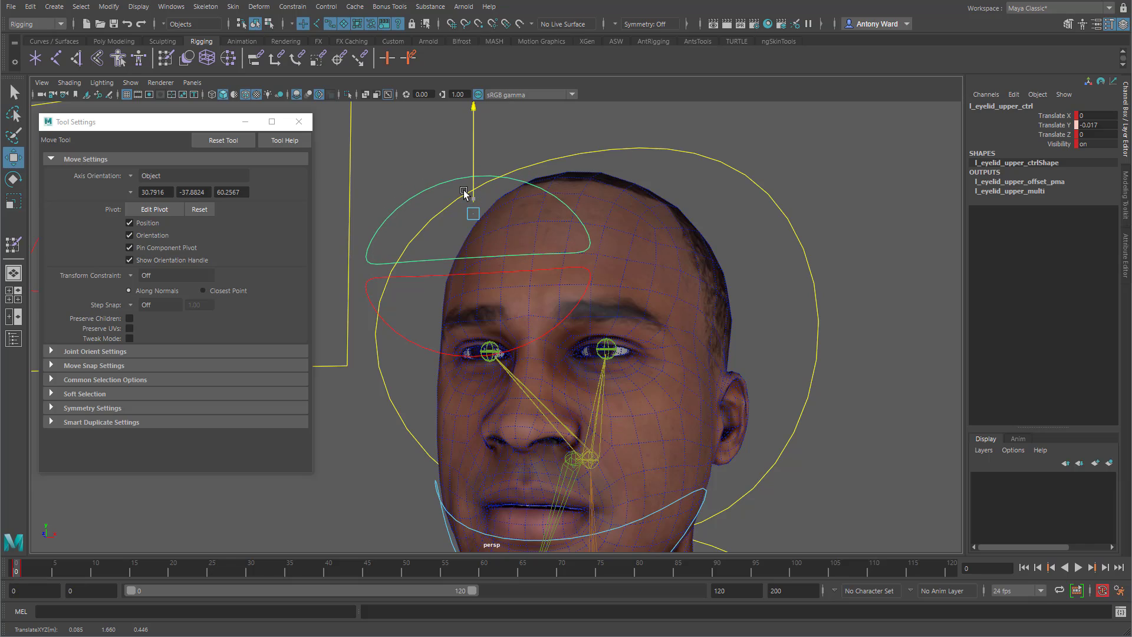
- Isolate the body mesh and activate the Paint Skin Weights tool over the left eye
alt+drag(632, 418, 617, 392)
alt+middle_drag(617, 392, 607, 384)
alt+right_drag(608, 383, 728, 384)
alt+middle_drag(728, 384, 693, 387)
click(729, 308)
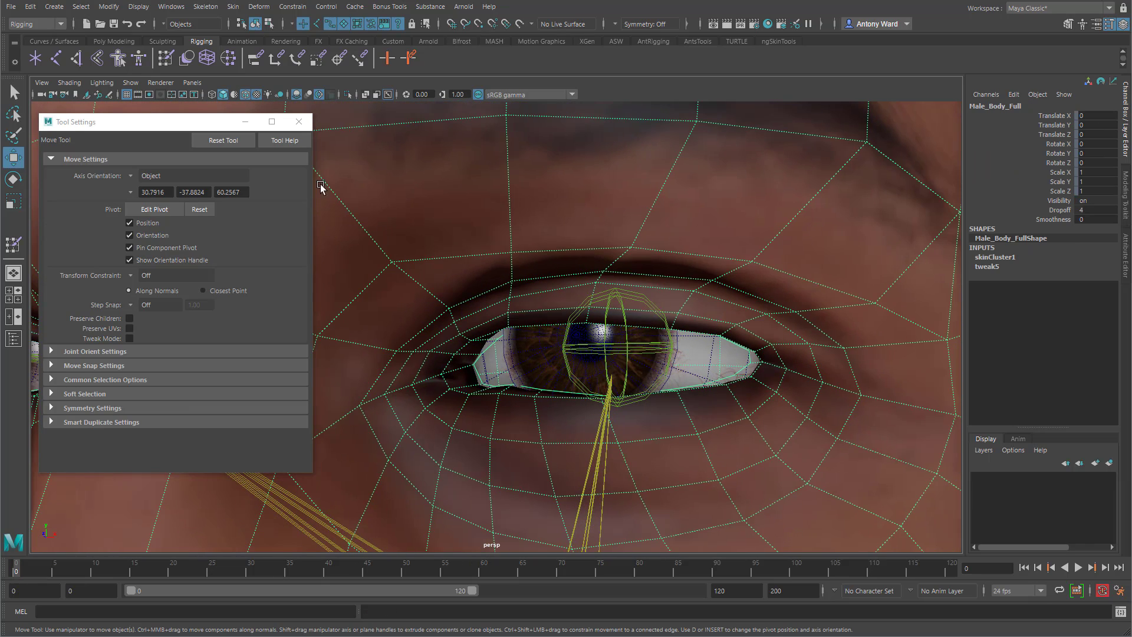
click(130, 82)
mouse_move(189, 108)
click(271, 117)
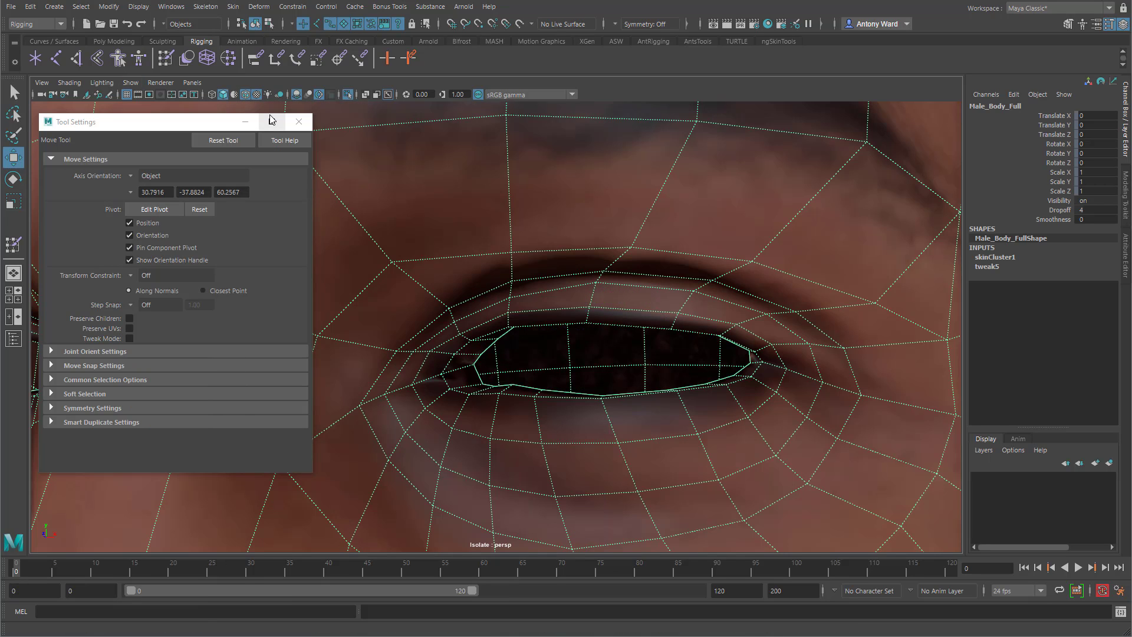
click(14, 245)
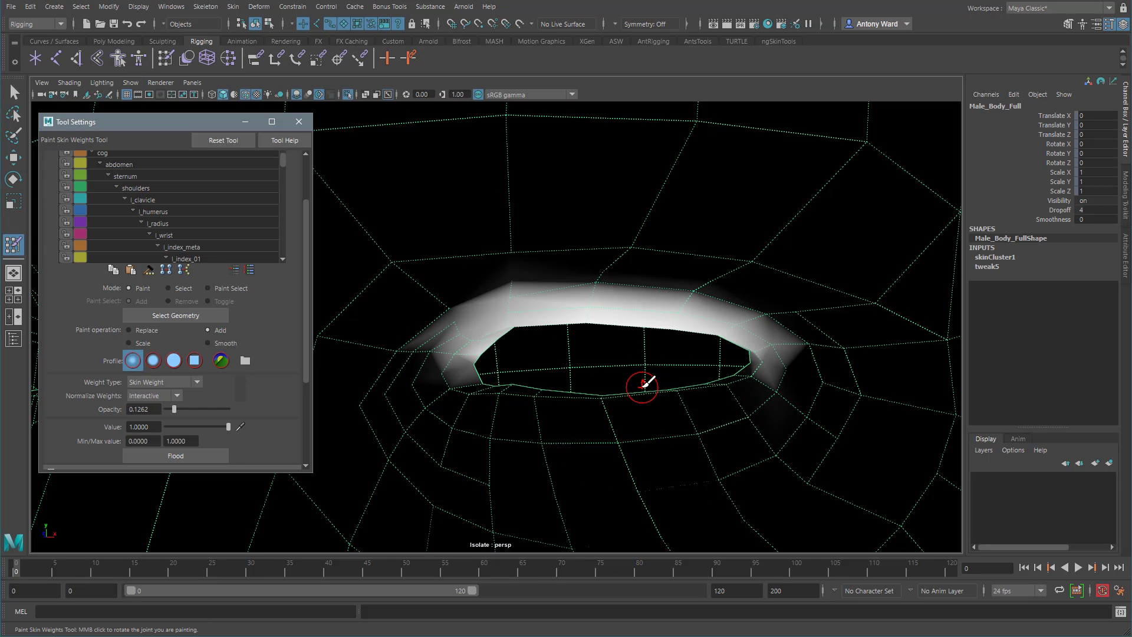
- Add upper eyelid weight around the lid's inner corner on the left eye at 0.1262 opacity, undoing the unwanted strokes
alt+drag(682, 394, 690, 392)
alt+middle_drag(689, 391, 654, 411)
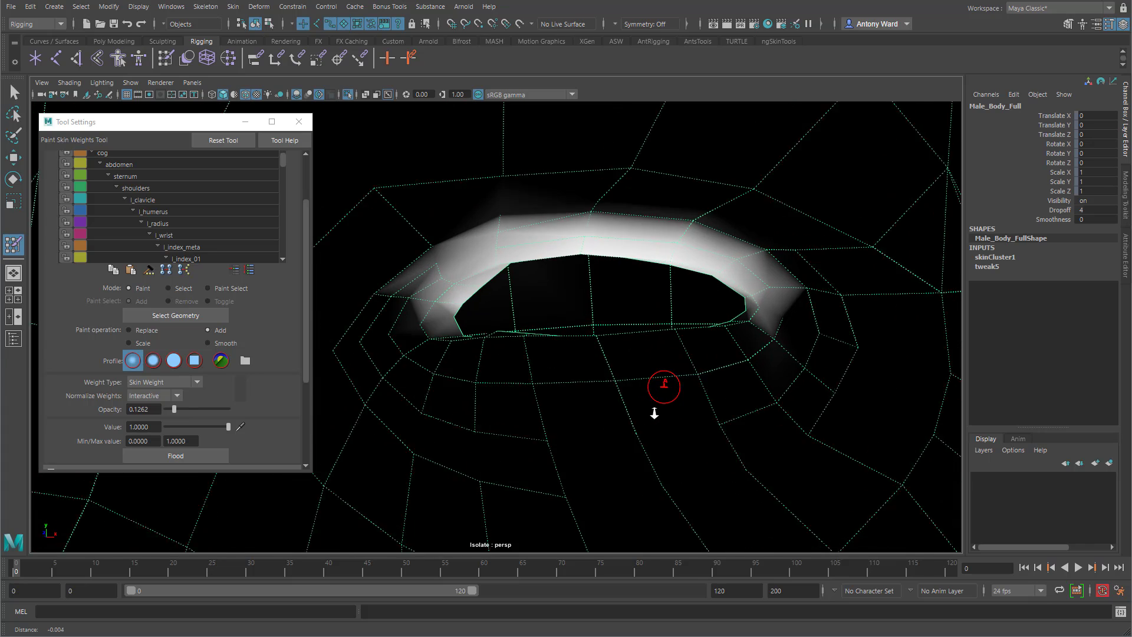
alt+right_drag(654, 411, 657, 409)
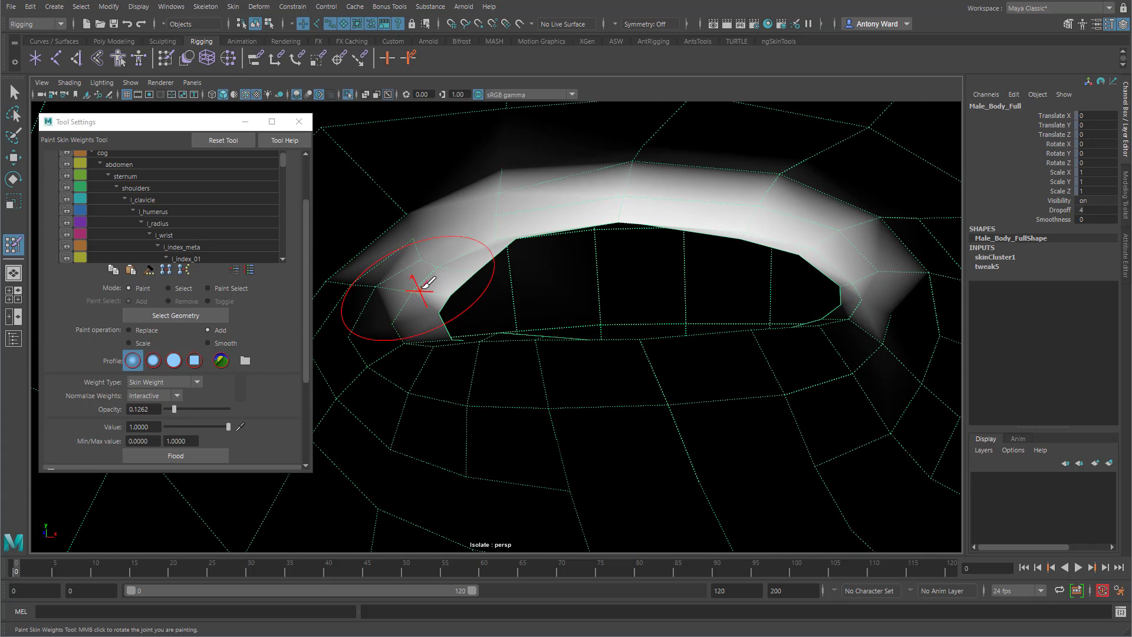
mouse_move(466, 268)
mouse_down()
mouse_move(463, 253)
mouse_move(466, 265)
mouse_move(511, 246)
mouse_move(502, 246)
mouse_up()
key(ctrl+z)
key(ctrl+z)
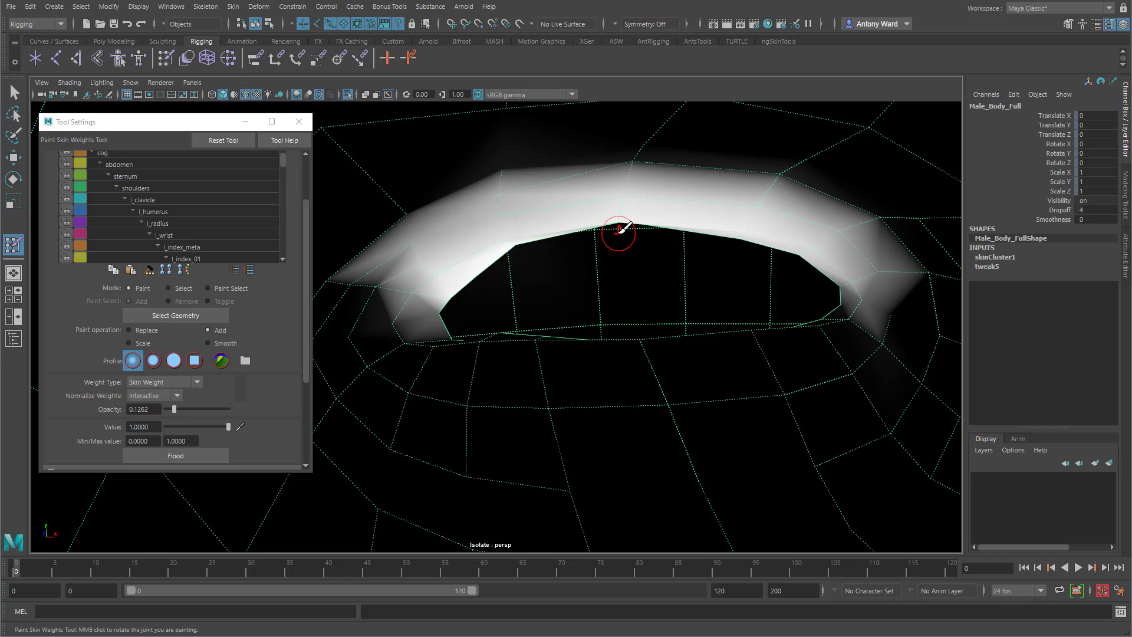
- From inside the head, add weight along the inner rim of the left upper eyelid, reaching both corners
alt+drag(682, 354, 752, 362)
alt+middle_drag(448, 265, 536, 303)
mouse_move(507, 303)
alt+right_down()
mouse_move(536, 305)
mouse_move(622, 244)
alt+right_up()
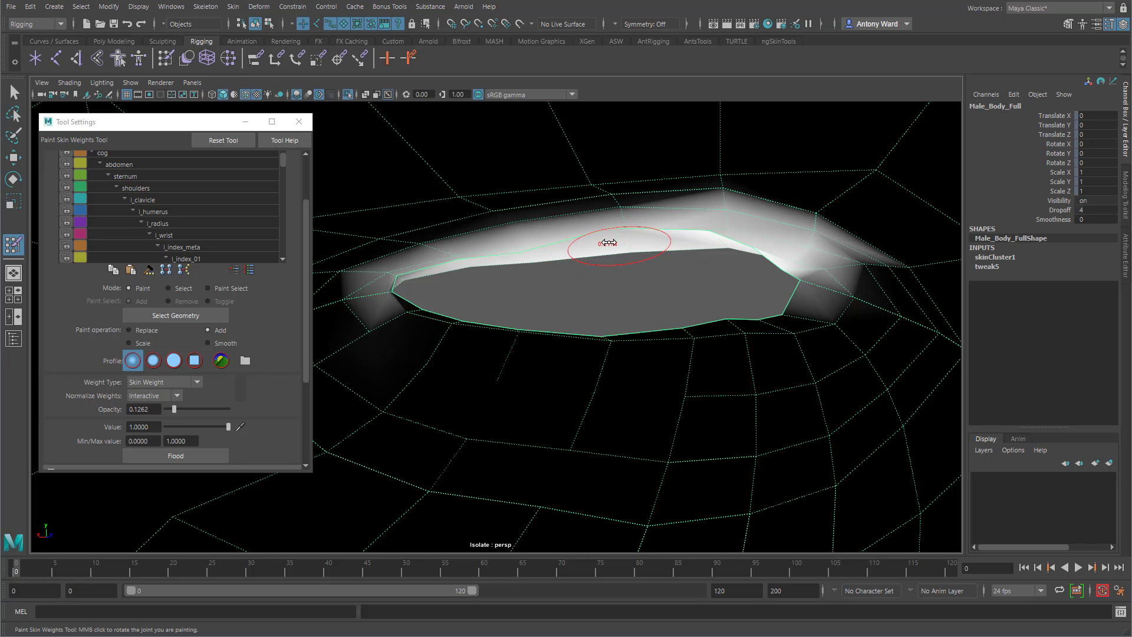
drag(611, 239, 540, 251)
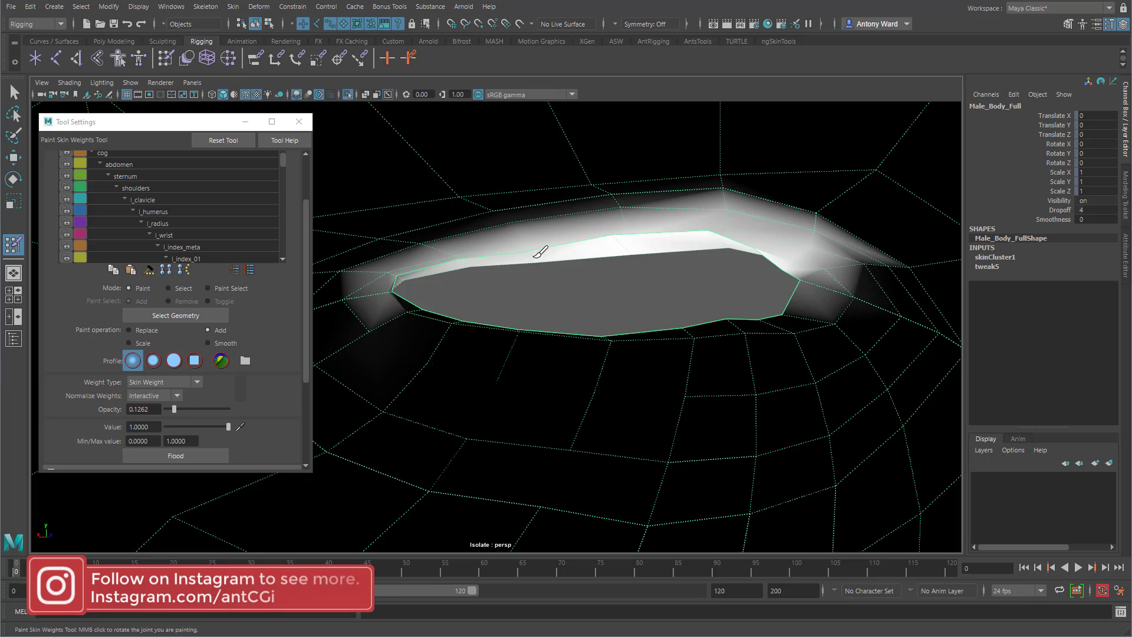
drag(470, 255, 416, 275)
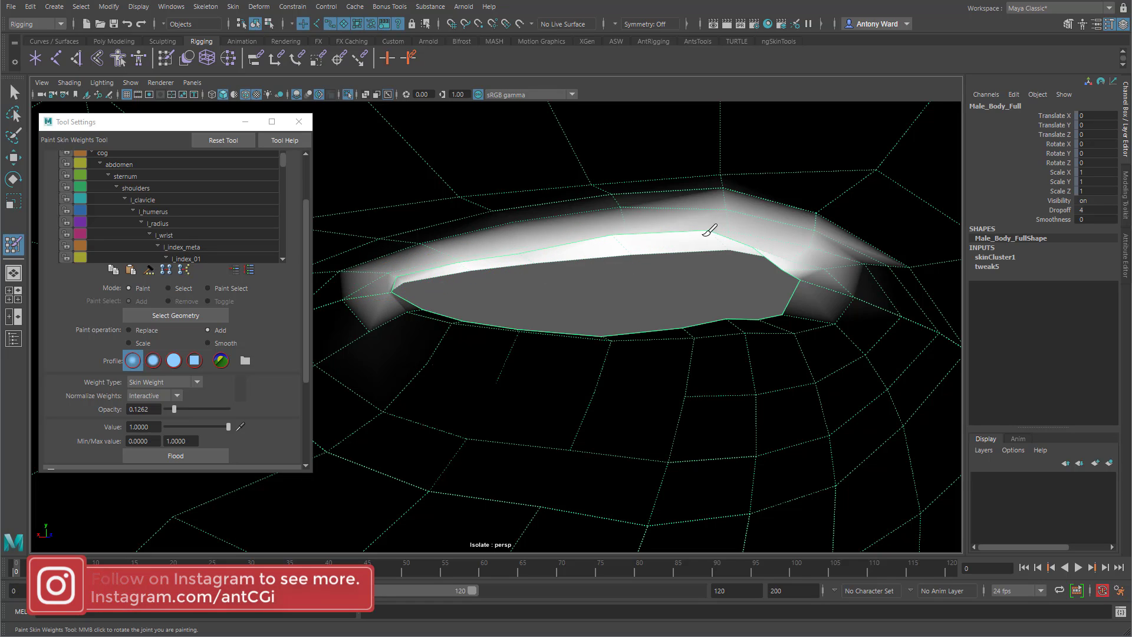
mouse_move(725, 239)
mouse_down()
mouse_move(817, 277)
mouse_move(761, 261)
mouse_up()
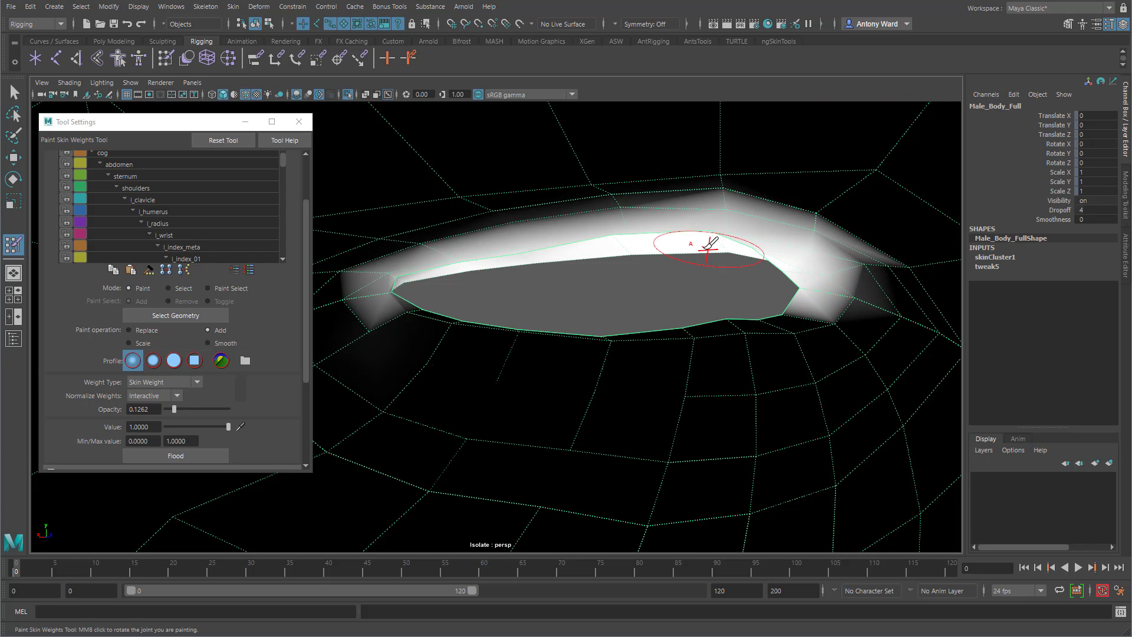
- Check the painted left eyelid weights from the front, and take the body mesh out of isolation
mouse_move(445, 314)
alt+mouse_down()
mouse_move(466, 316)
mouse_move(427, 324)
mouse_move(614, 331)
mouse_move(717, 319)
mouse_move(533, 356)
alt+mouse_up()
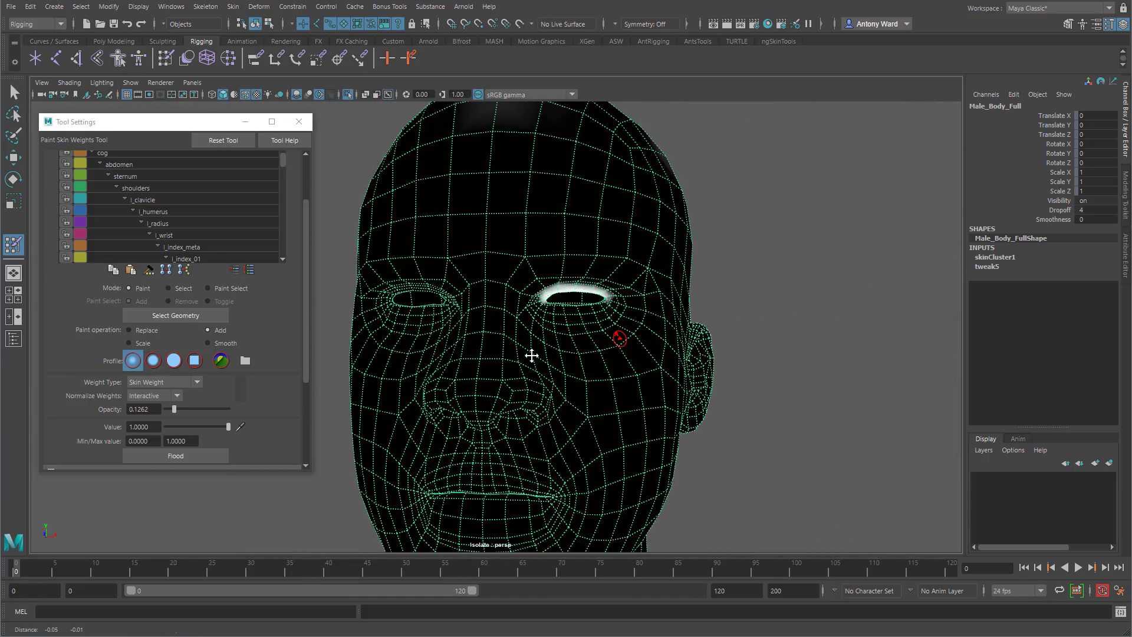
alt+right_drag(533, 356, 622, 344)
alt+drag(743, 379, 727, 384)
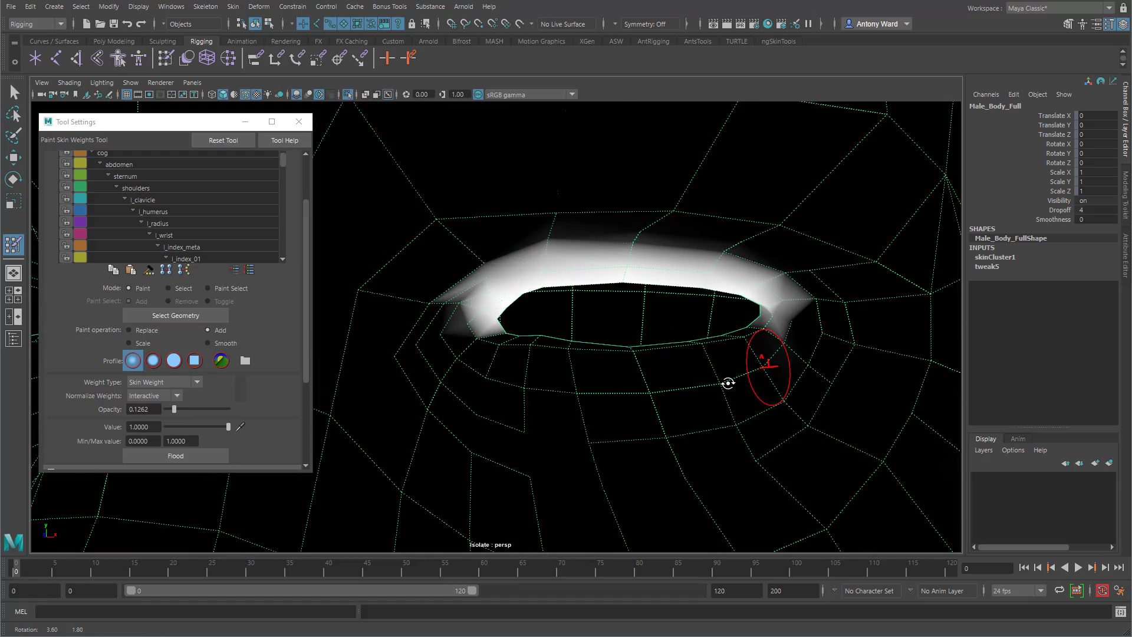
alt+right_drag(728, 384, 614, 371)
alt+drag(613, 371, 677, 351)
mouse_move(677, 352)
alt+right_down()
mouse_move(660, 358)
mouse_move(700, 331)
mouse_move(642, 339)
mouse_move(118, 72)
alt+right_up()
key(w)
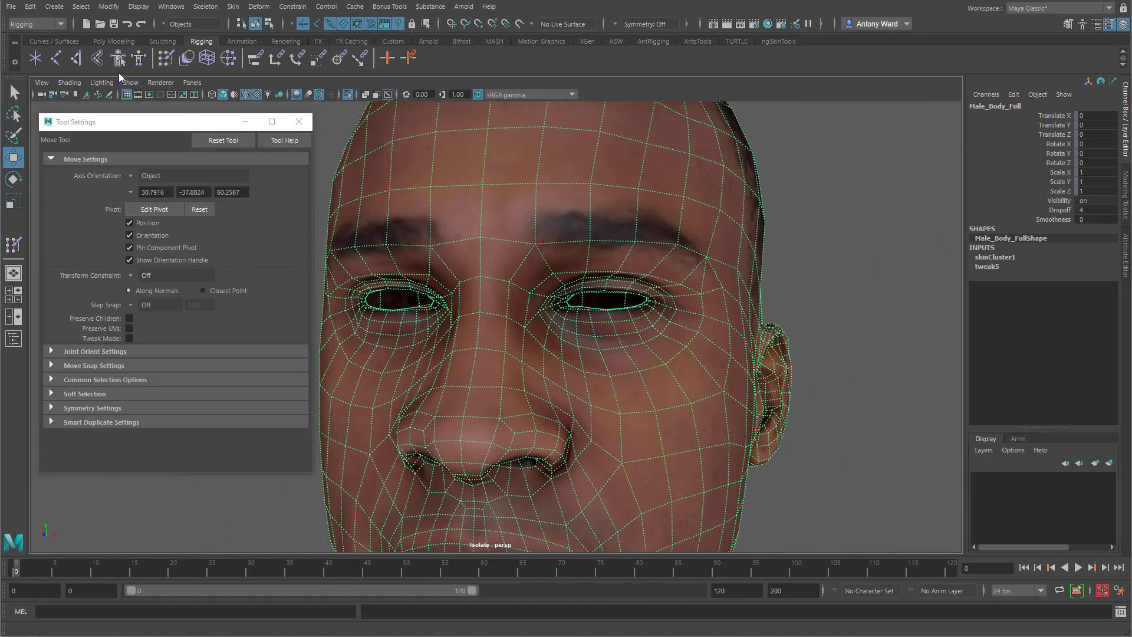
click(131, 83)
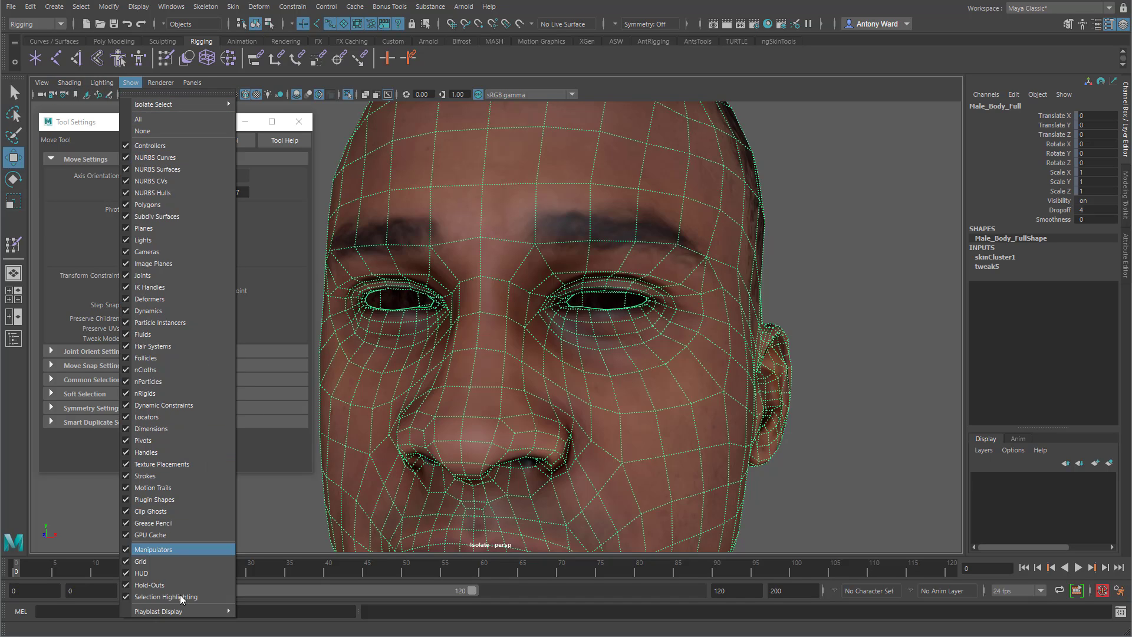
mouse_move(156, 90)
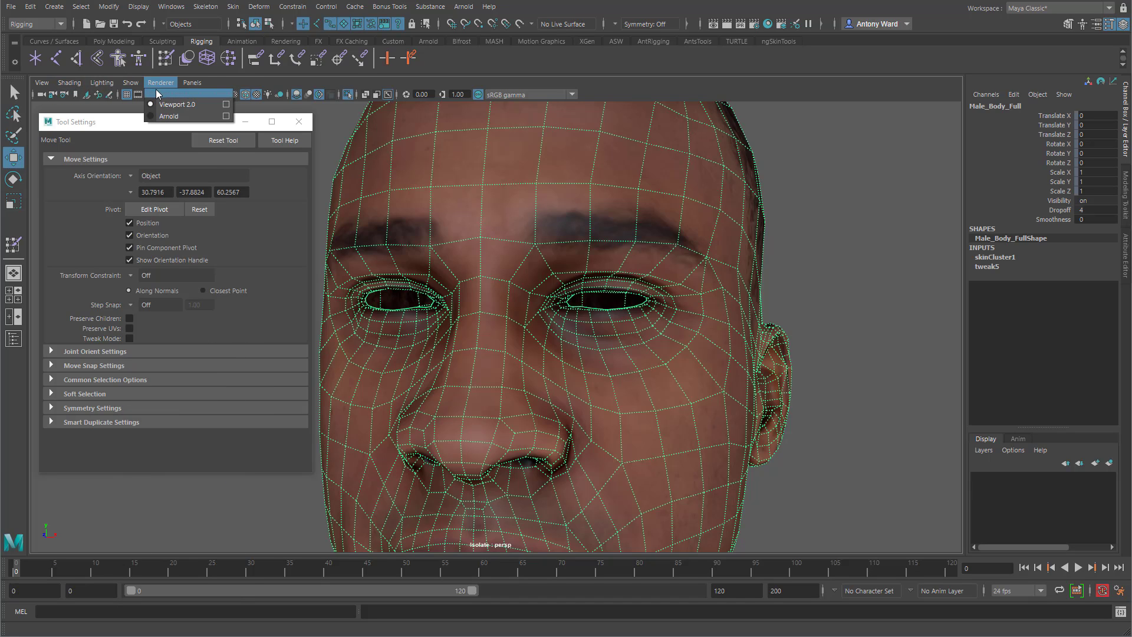
click(260, 118)
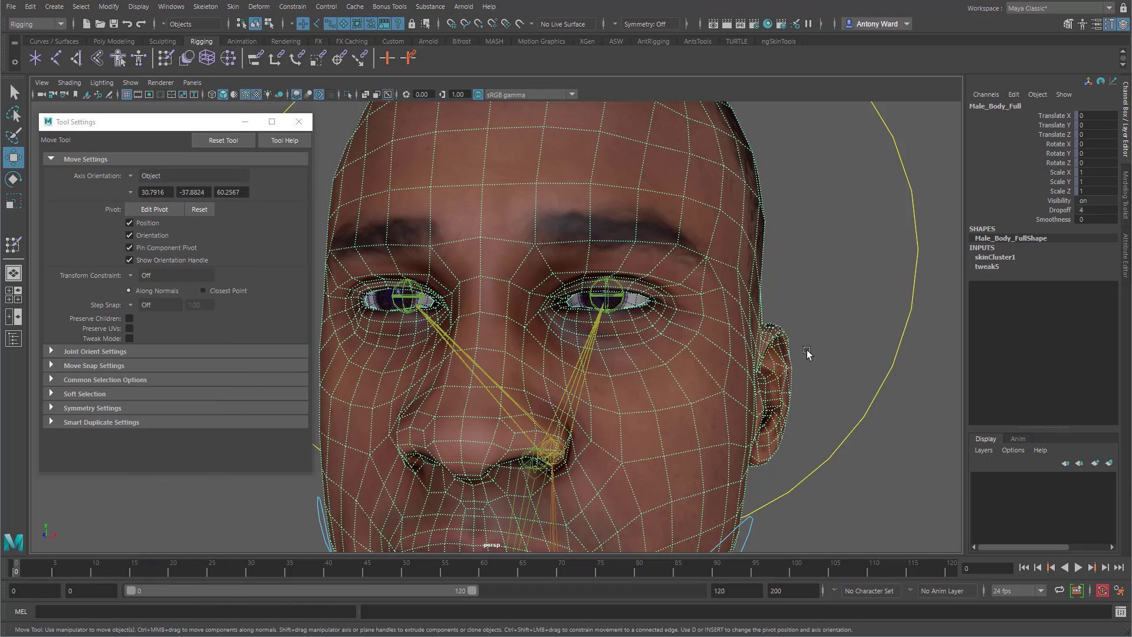
- Set the lookAt control's Eyelid Follow to 0.5
alt+right_drag(809, 356, 703, 335)
alt+drag(703, 335, 649, 340)
click(422, 432)
alt+right_drag(649, 340, 665, 335)
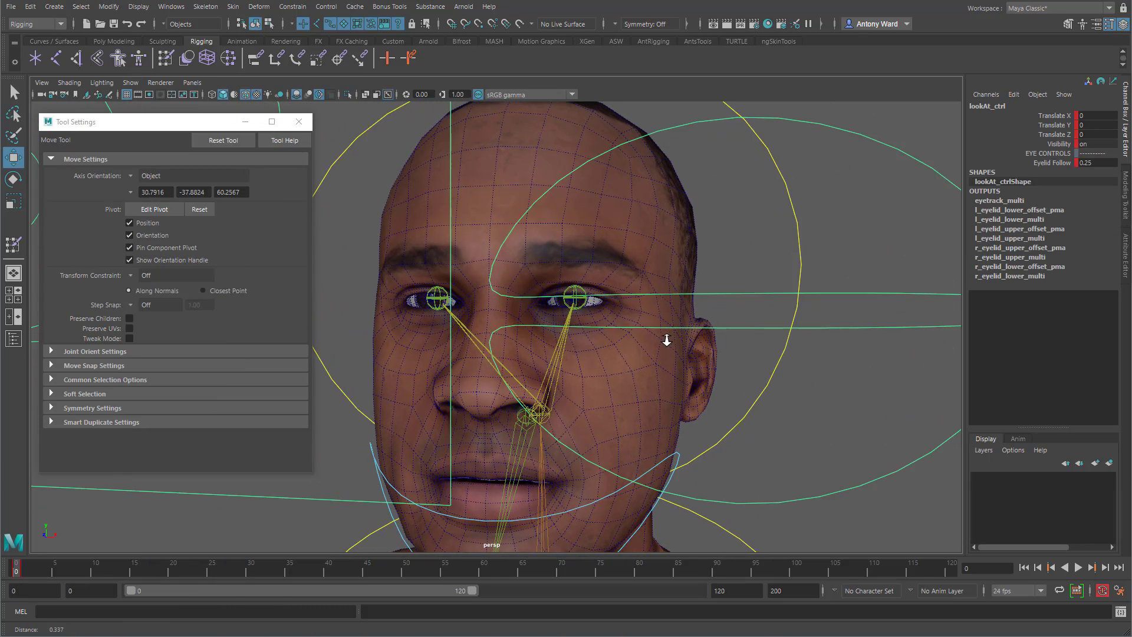
click(1104, 164)
text(0.5)
key(Return)
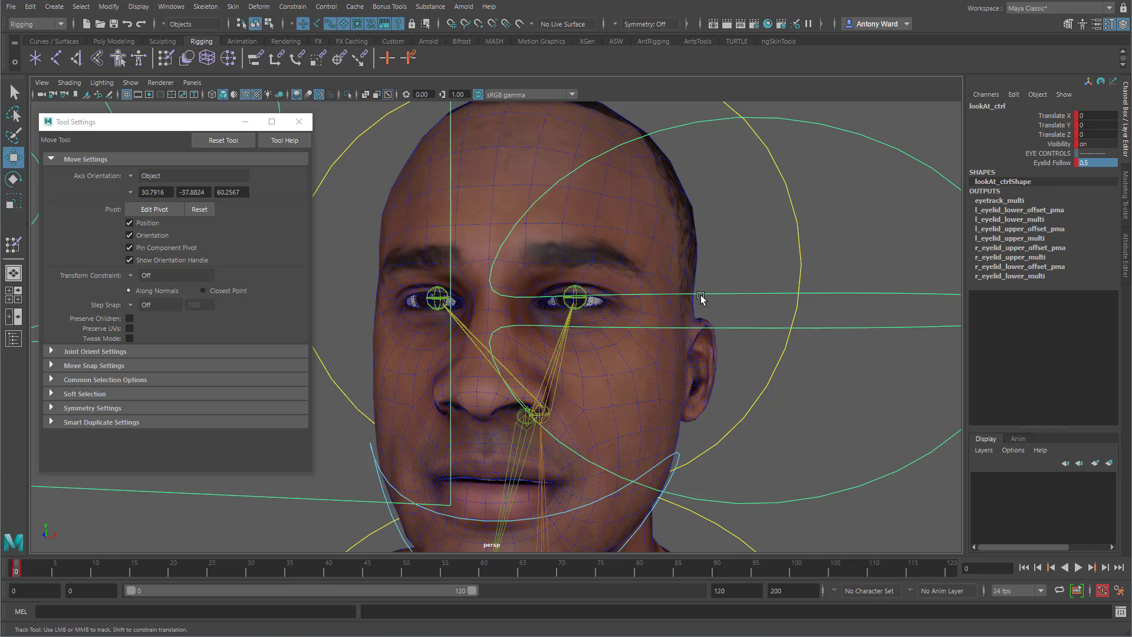
- Lower the left upper eyelid control to about -0.018 on Y to test the lid closing
alt+drag(707, 304, 698, 301)
click(734, 317)
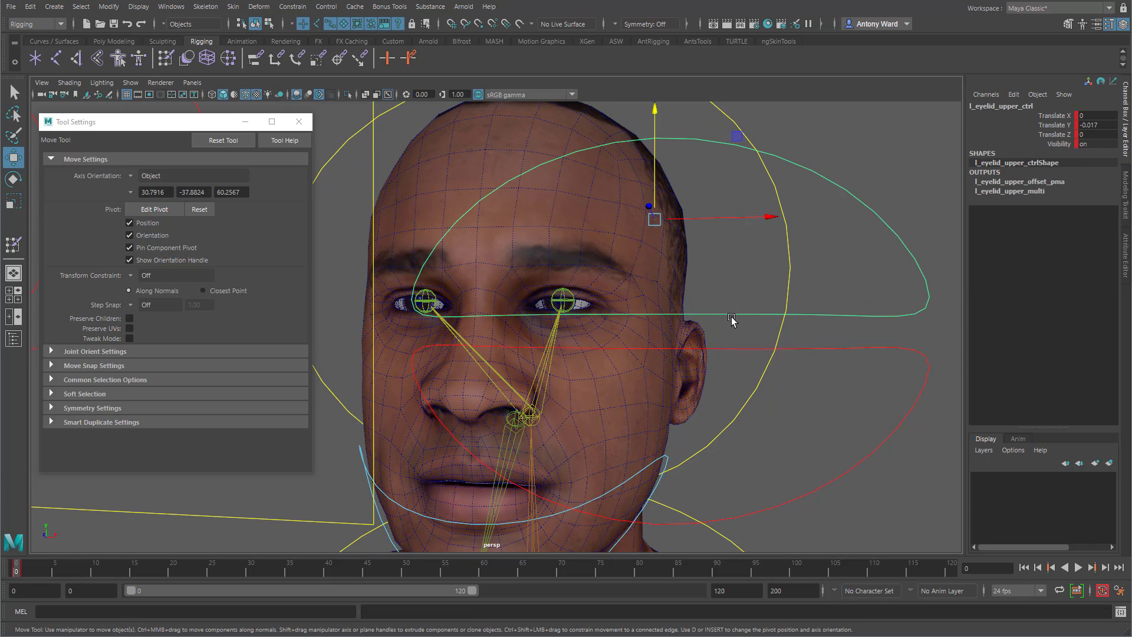
mouse_move(663, 169)
mouse_down()
mouse_move(654, 156)
mouse_move(674, 46)
mouse_move(668, 218)
mouse_move(677, 183)
mouse_up()
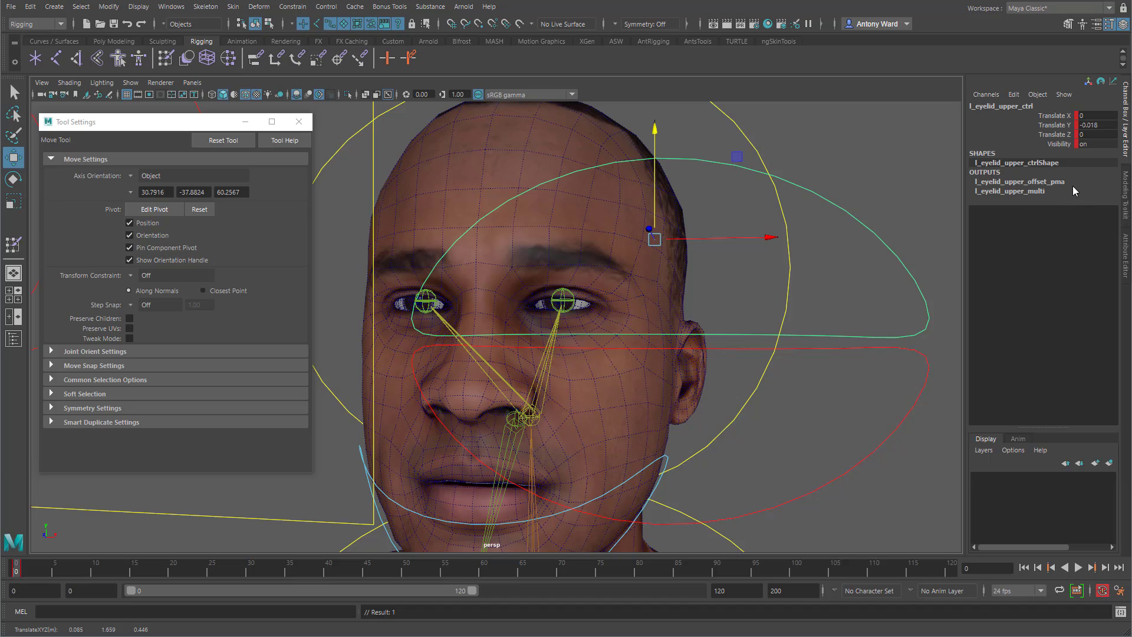
- Set Input 2Y of l_eyelid_upper_multi to -750 and retest the left upper eyelid control's vertical movement
click(1033, 191)
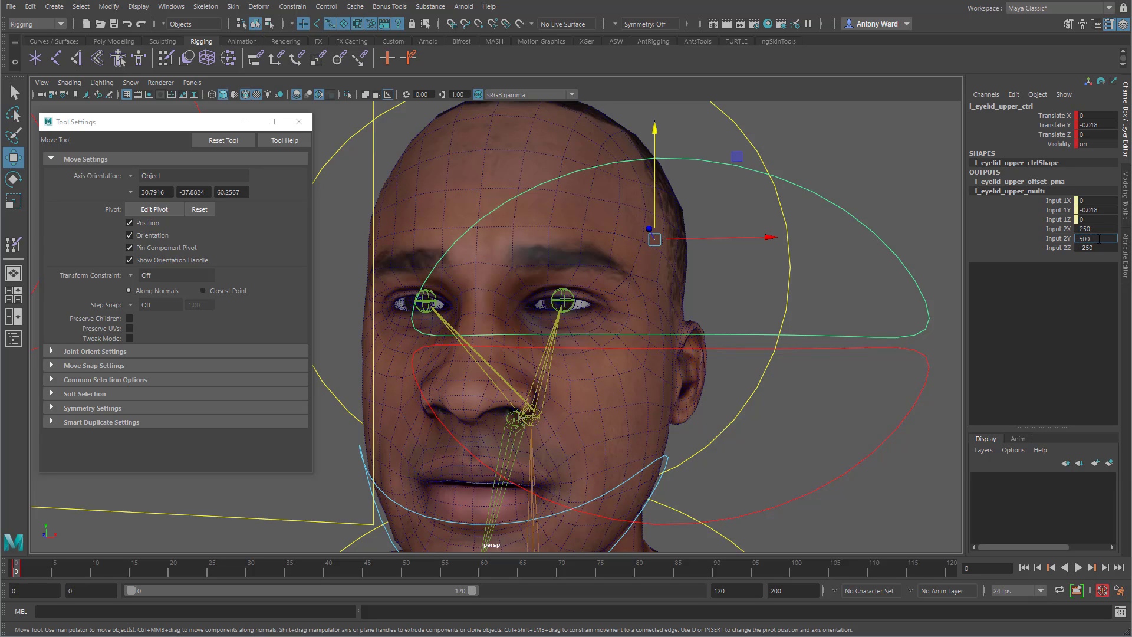
key(Return)
mouse_move(656, 200)
mouse_down()
mouse_move(663, 89)
mouse_move(664, 209)
mouse_up()
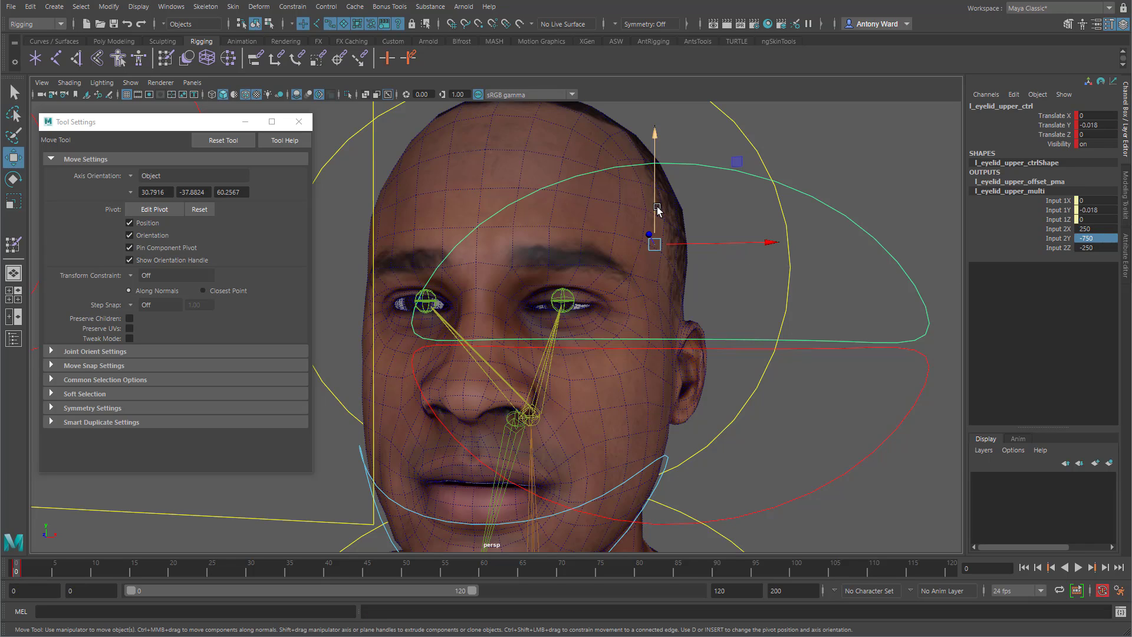
- Test the left upper eyelid control's vertical range from the front, and reset its Translate Y to 0
mouse_move(655, 208)
mouse_down()
mouse_move(649, 98)
mouse_move(655, 197)
mouse_up()
alt+right_drag(715, 307, 644, 322)
alt+drag(643, 322, 660, 306)
alt+right_drag(660, 306, 688, 311)
alt+drag(688, 310, 695, 311)
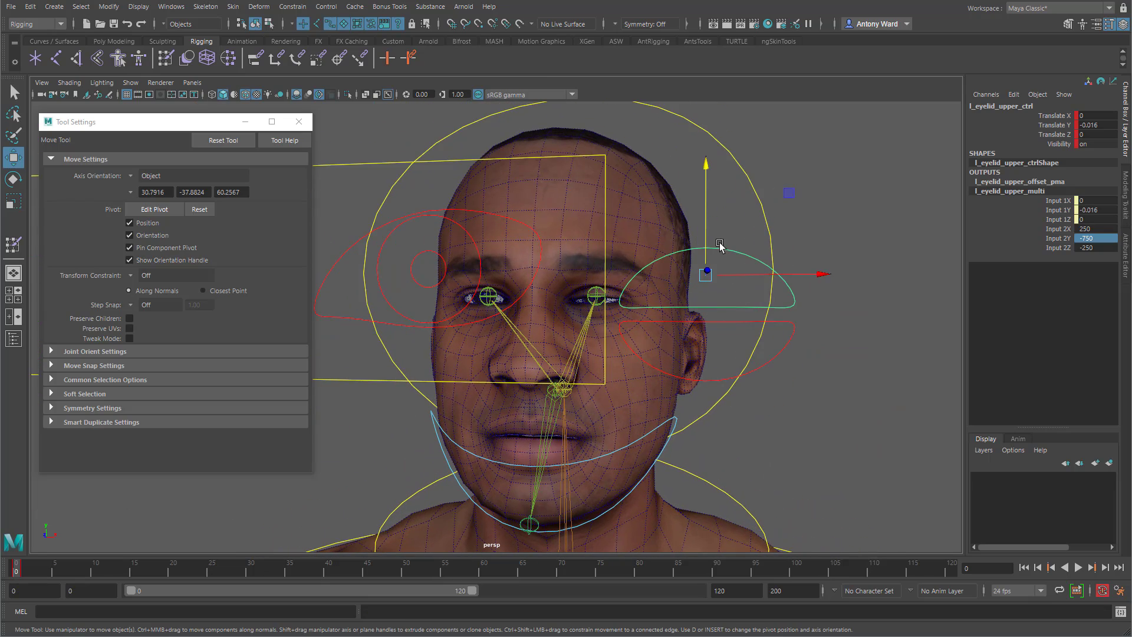
drag(705, 247, 706, 155)
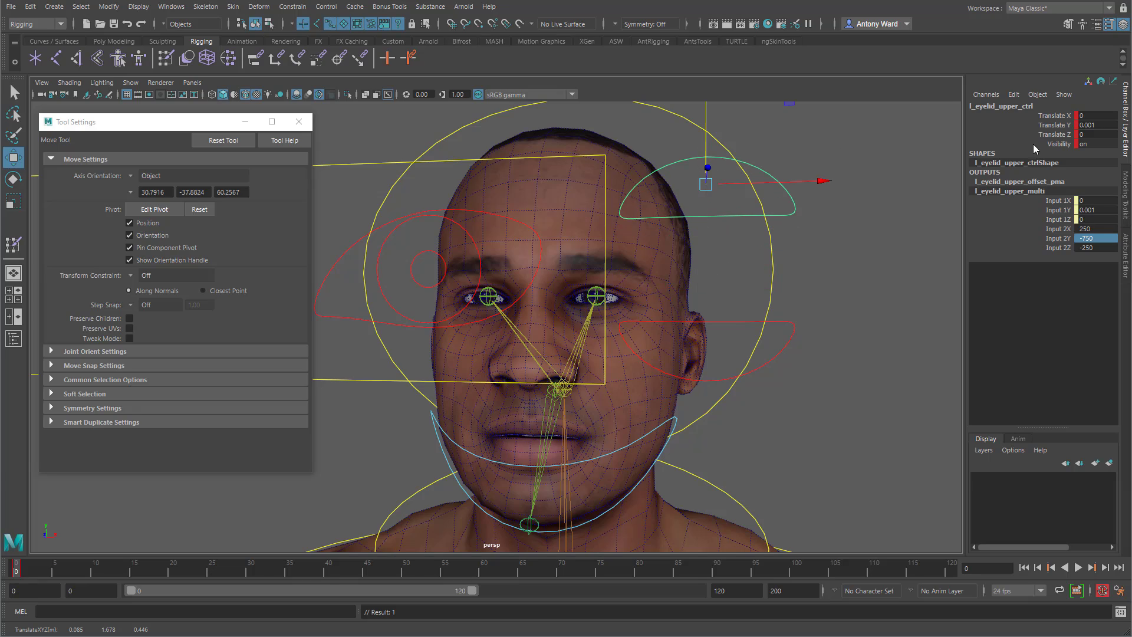
click(1096, 123)
text(0)
key(Return)
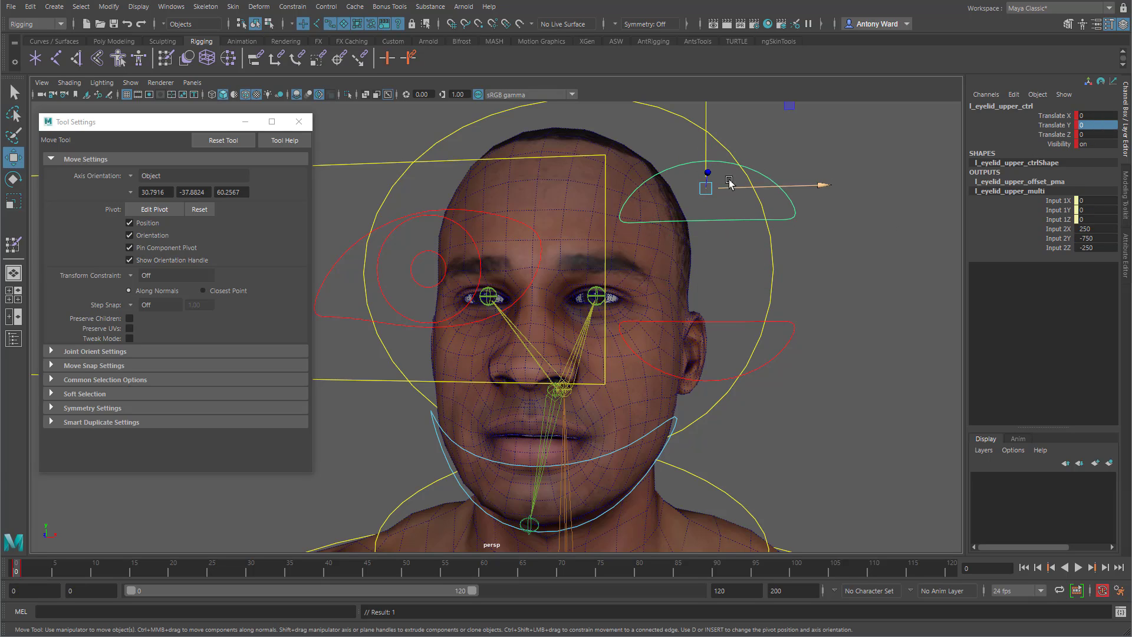
- Lower the left upper eyelid control to -0.01 on Y, and set l_eyelid_upper_multi's Input 2X to 1000 and Inputs 2Y and 2Z to -1000
drag(705, 140, 712, 196)
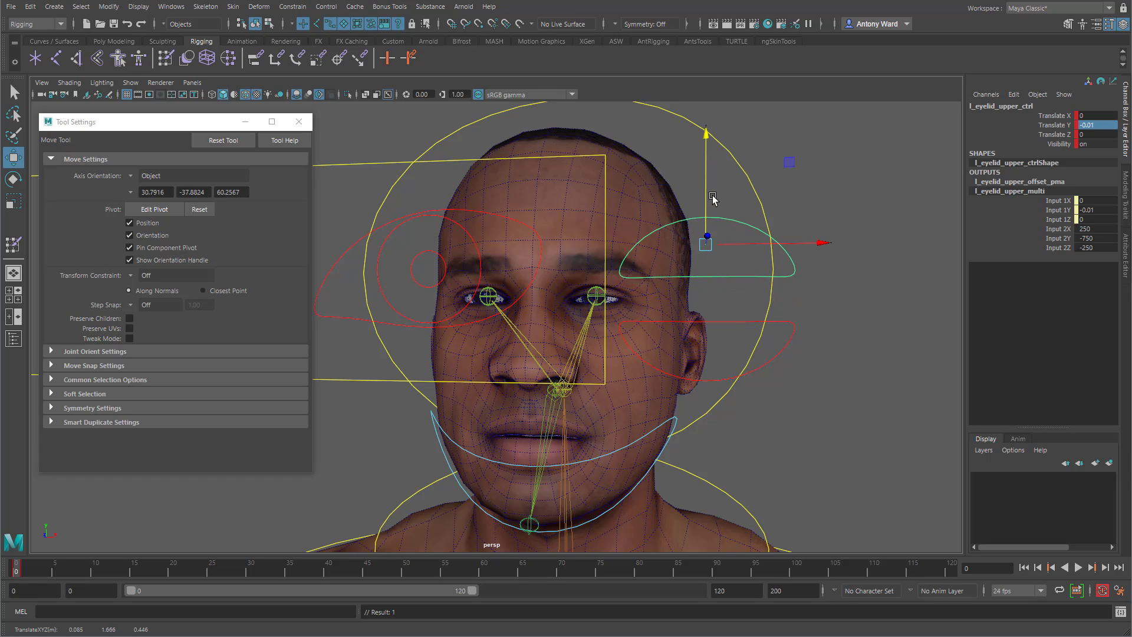
double_click(1098, 237)
key(Return)
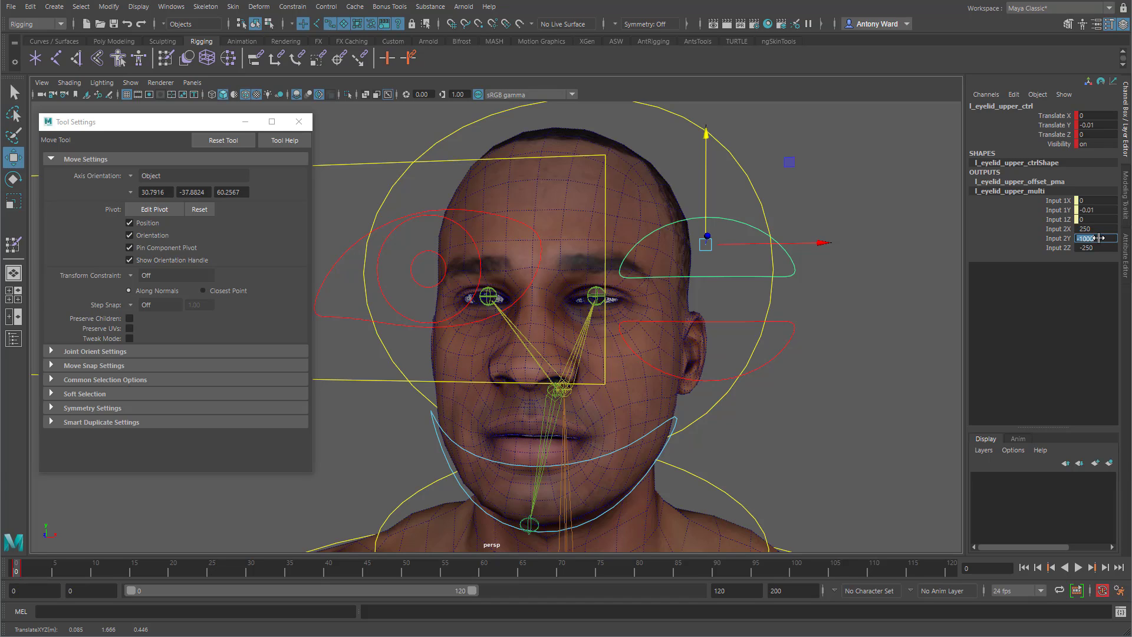
click(1101, 246)
click(1096, 228)
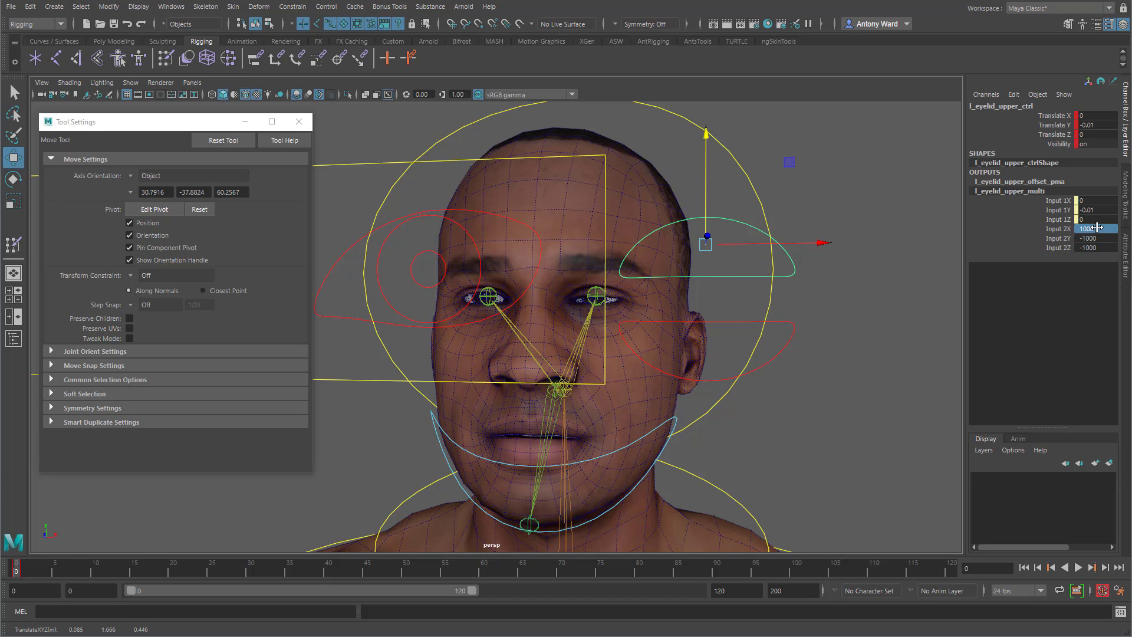
- Set l_eyelid_lower_multi's Input 2X to 1000 and Inputs 2Y and 2Z to -1000 for the left lower eyelid control
click(781, 344)
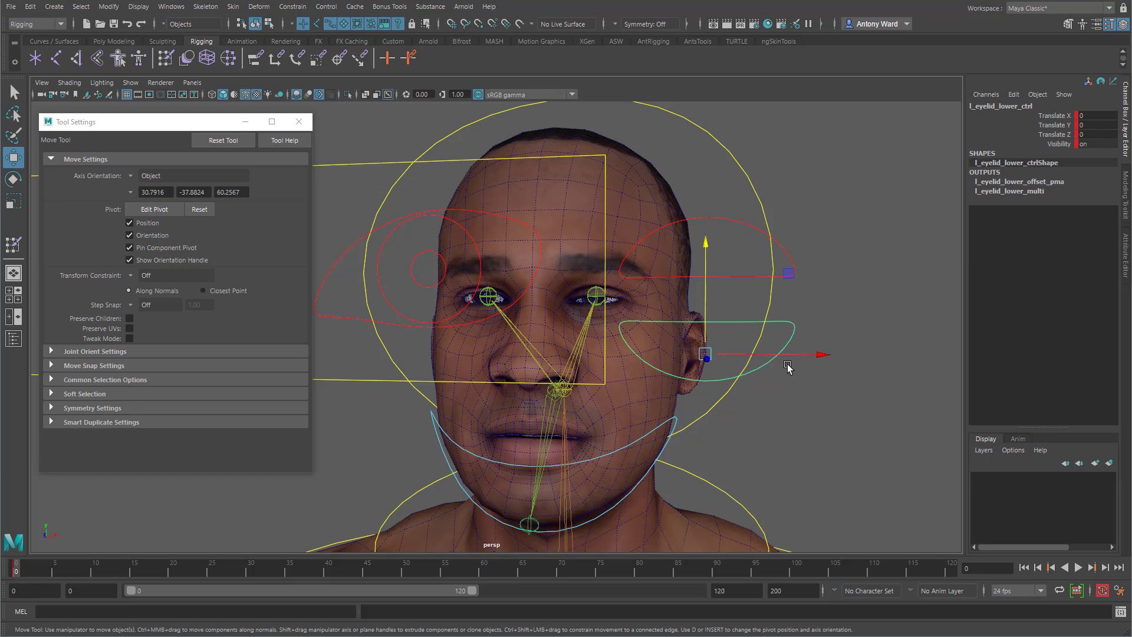
click(1039, 192)
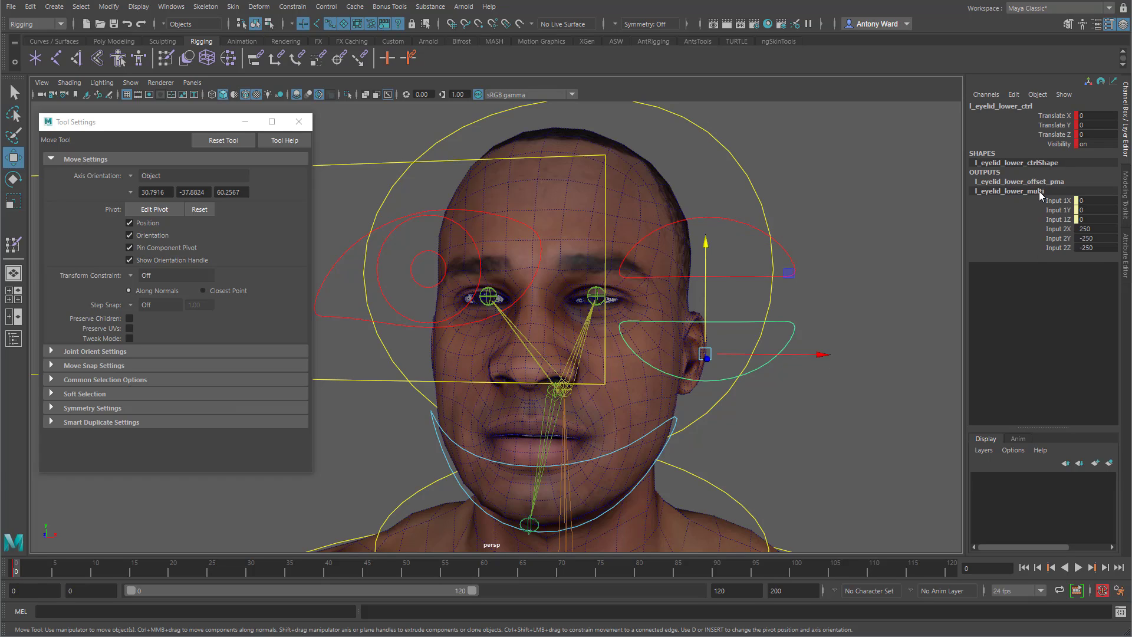
click(1102, 247)
click(1105, 226)
- Lower the left upper eyelid control to about -0.025 on Y and inspect the closed lid up close
alt+drag(569, 380, 562, 383)
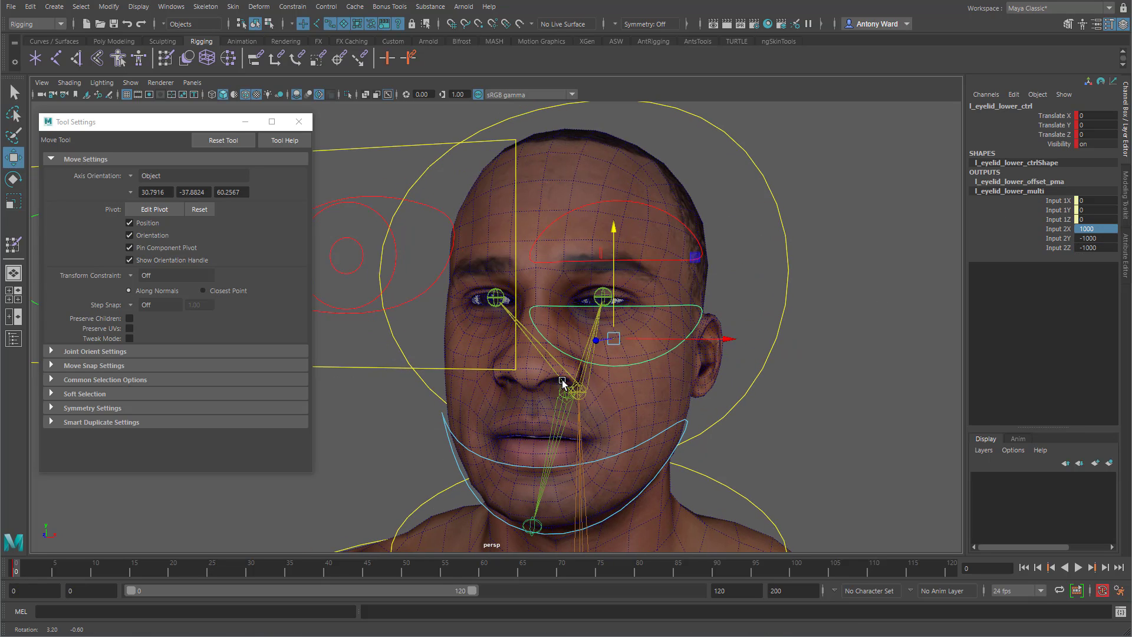
alt+right_drag(562, 383, 635, 345)
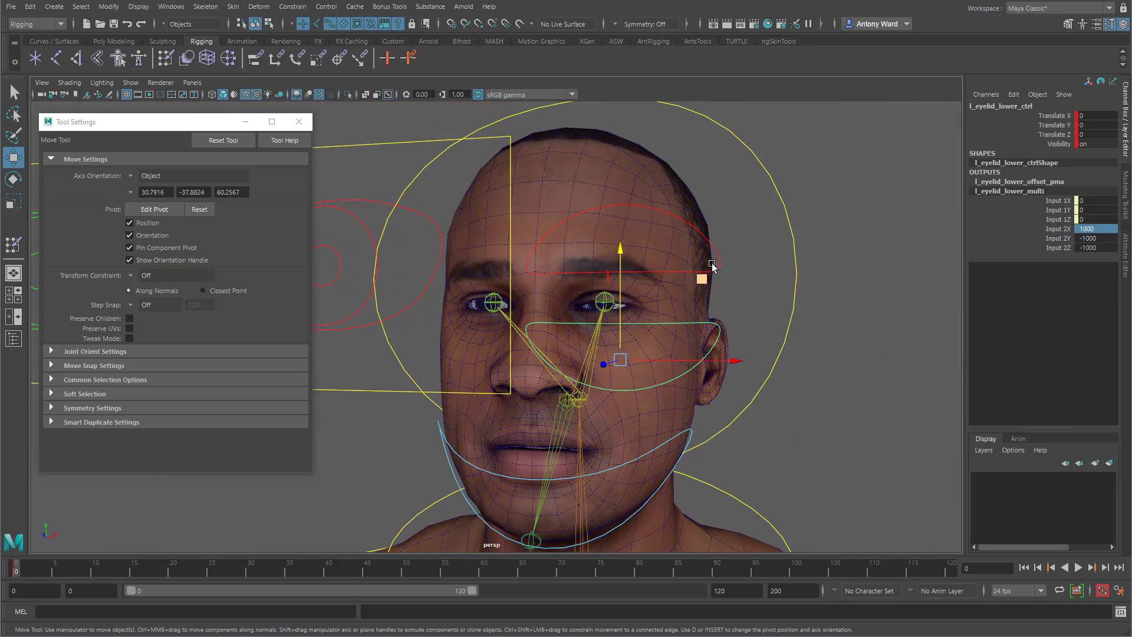
click(673, 265)
drag(623, 185, 631, 272)
alt+drag(606, 348, 596, 345)
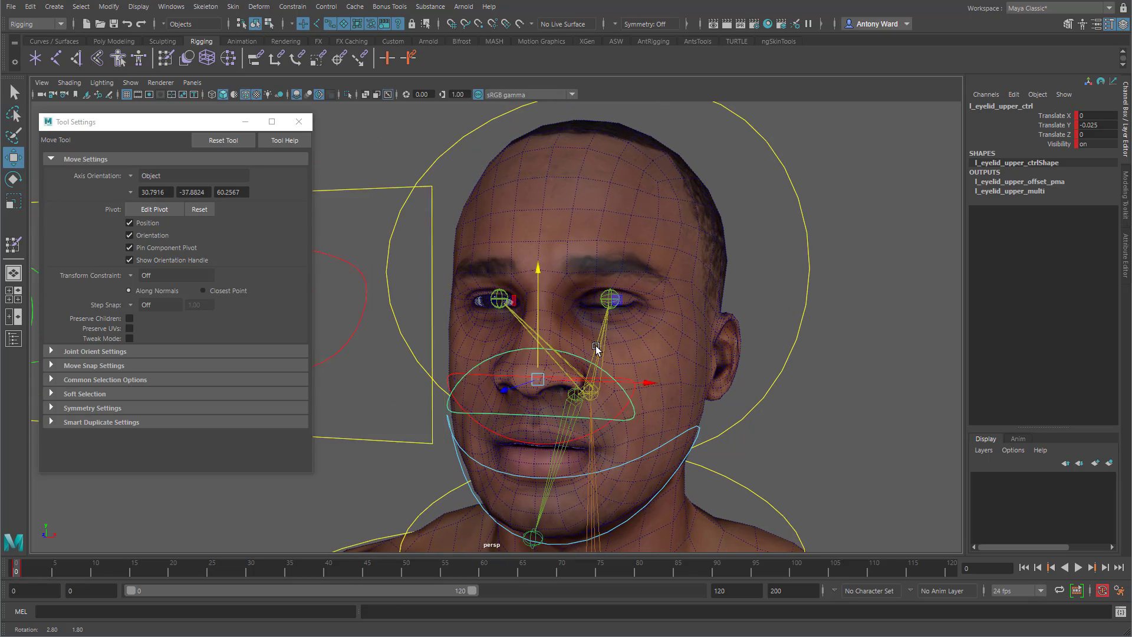
alt+right_drag(595, 345, 707, 333)
alt+middle_drag(708, 334, 682, 336)
alt+right_drag(682, 337, 644, 328)
alt+drag(644, 328, 591, 348)
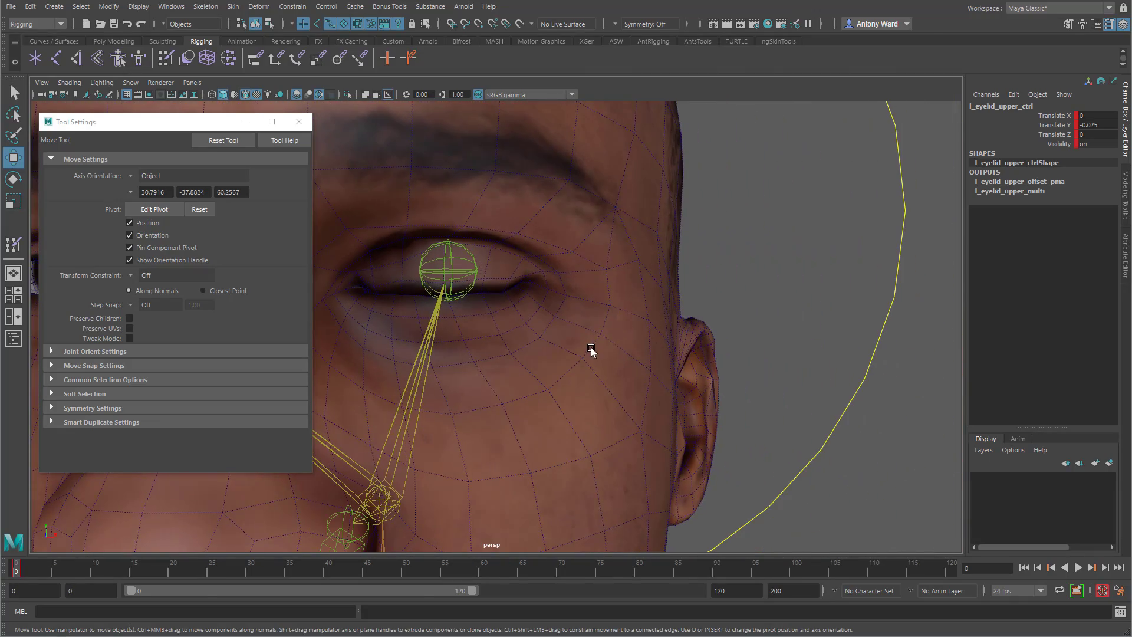
- Select the Male_Body_Full mesh and start painting its skin weights at the closed left eyelid
click(590, 348)
alt+middle_drag(590, 347, 597, 348)
alt+right_drag(597, 348, 614, 348)
mouse_move(686, 349)
alt+mouse_down()
mouse_move(698, 346)
mouse_move(680, 339)
alt+mouse_up()
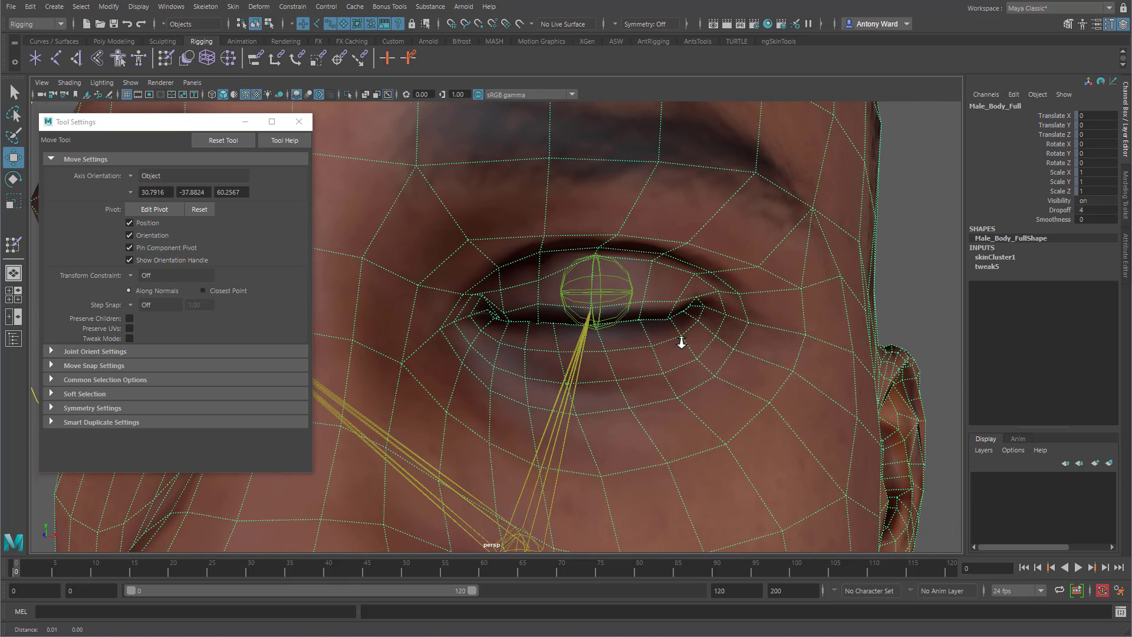
alt+right_drag(679, 339, 696, 337)
click(22, 244)
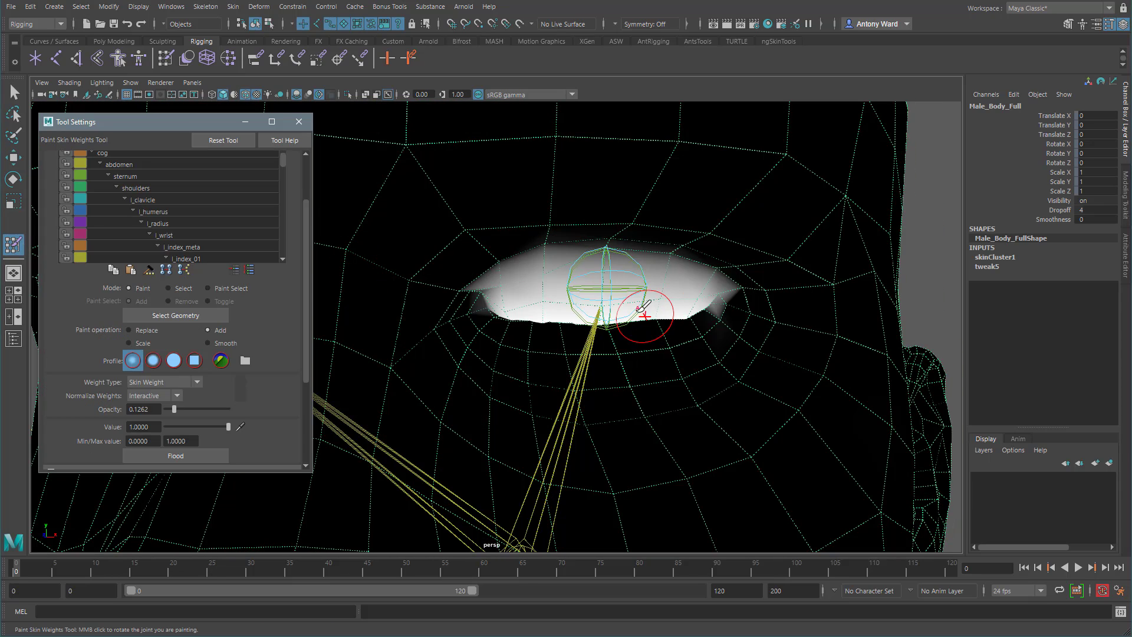
scroll(663, 316, up, 2)
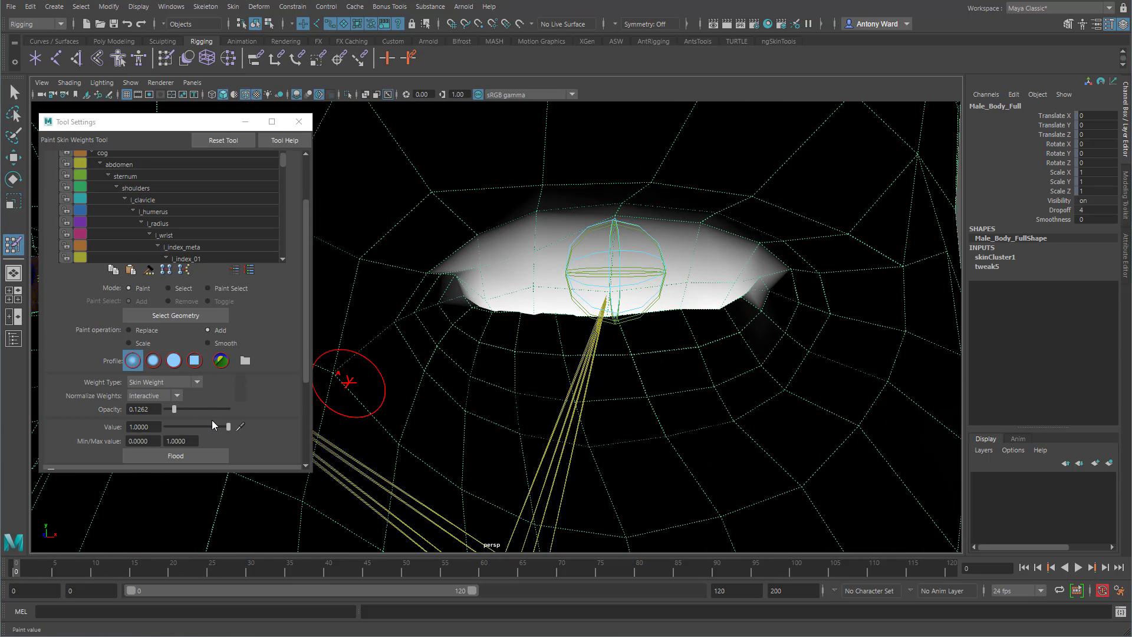
- Smooth the left upper eyelid weights across the lid using the soft brush profile at about 0.72 opacity
click(222, 344)
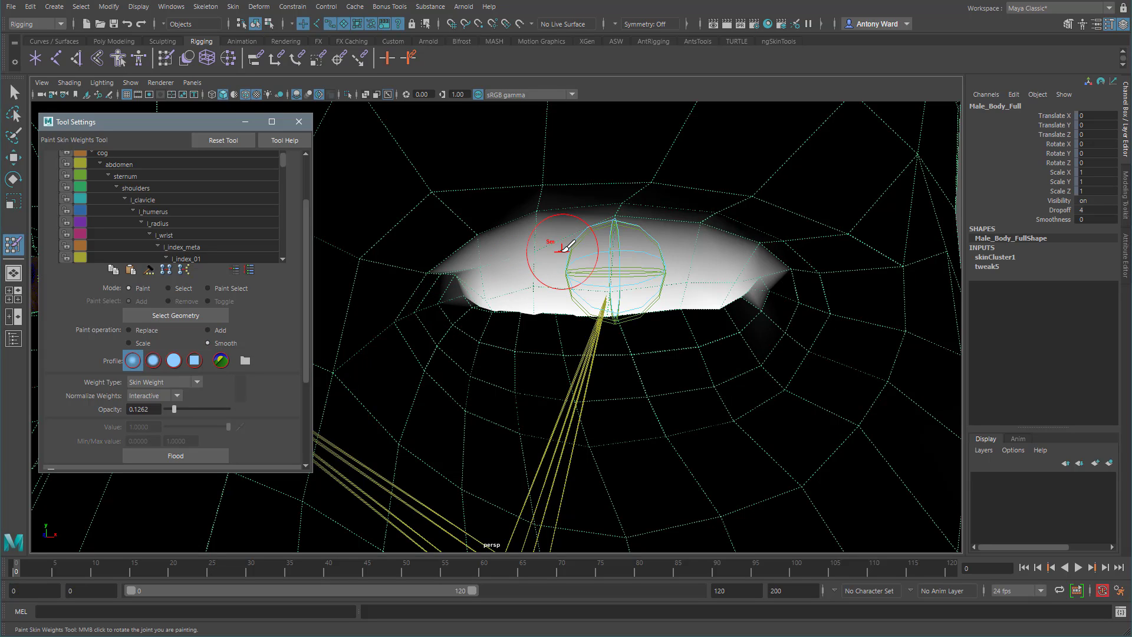
drag(562, 251, 592, 247)
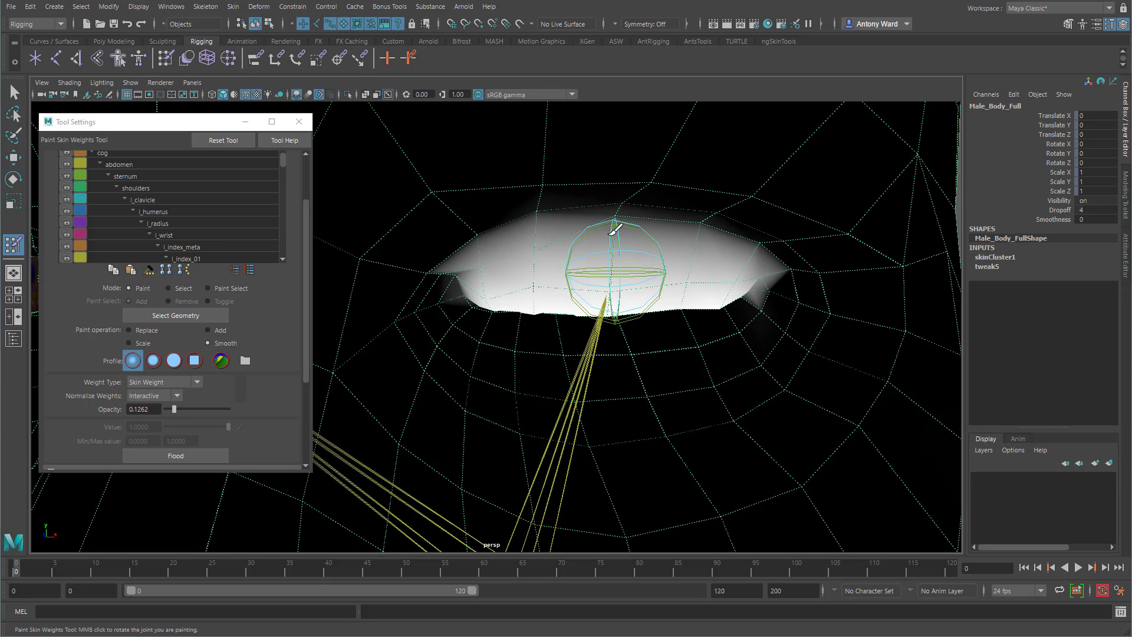
click(154, 360)
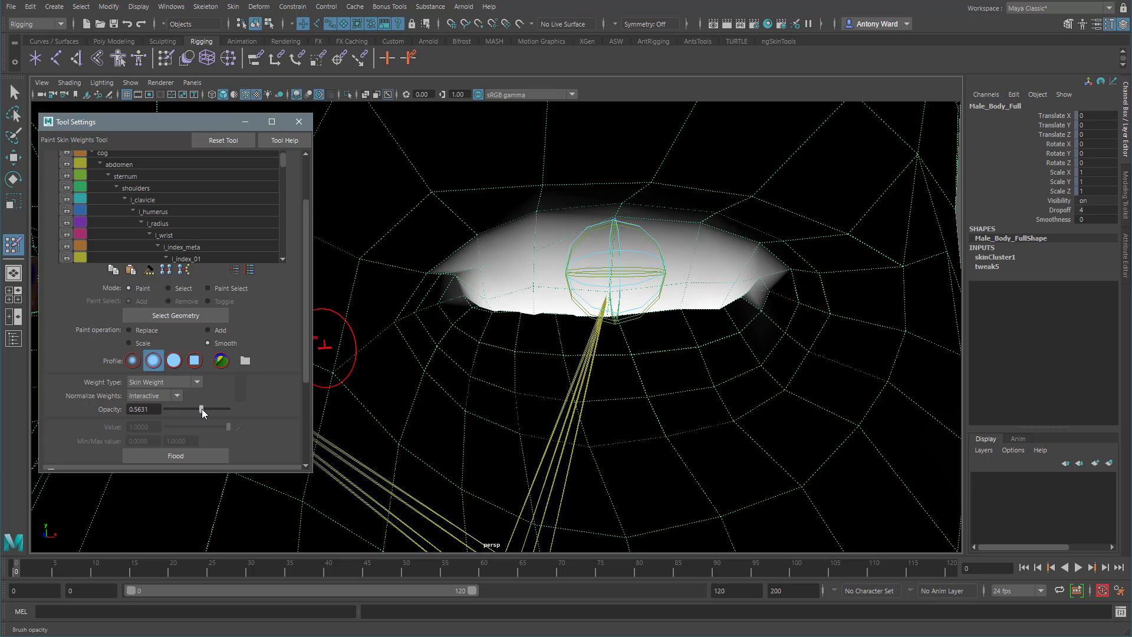
drag(201, 409, 211, 409)
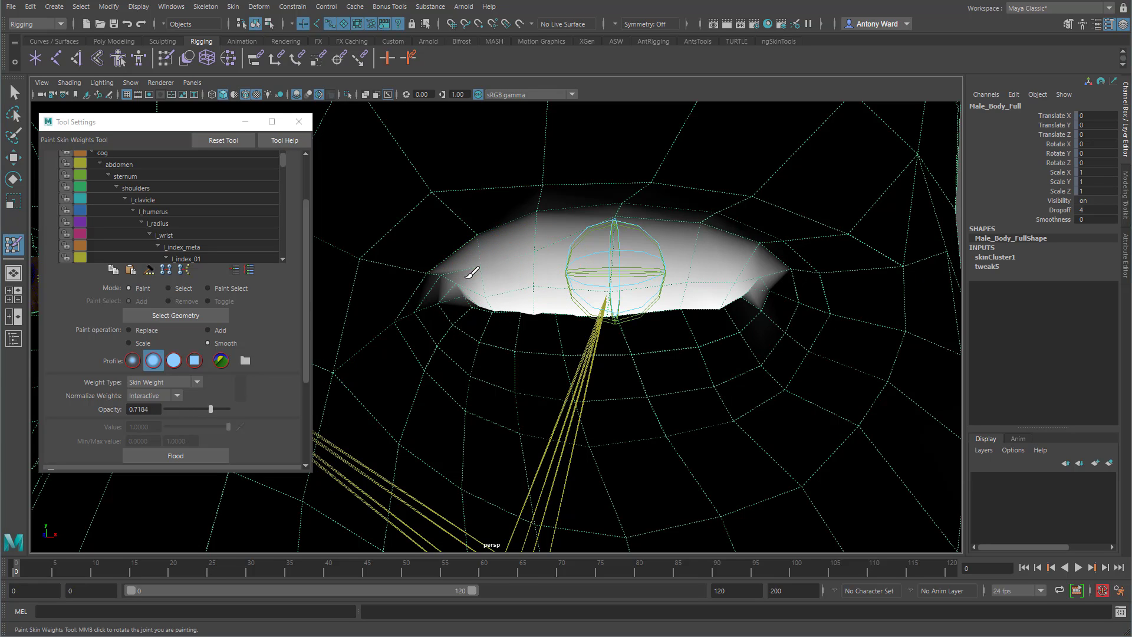
drag(471, 272, 480, 272)
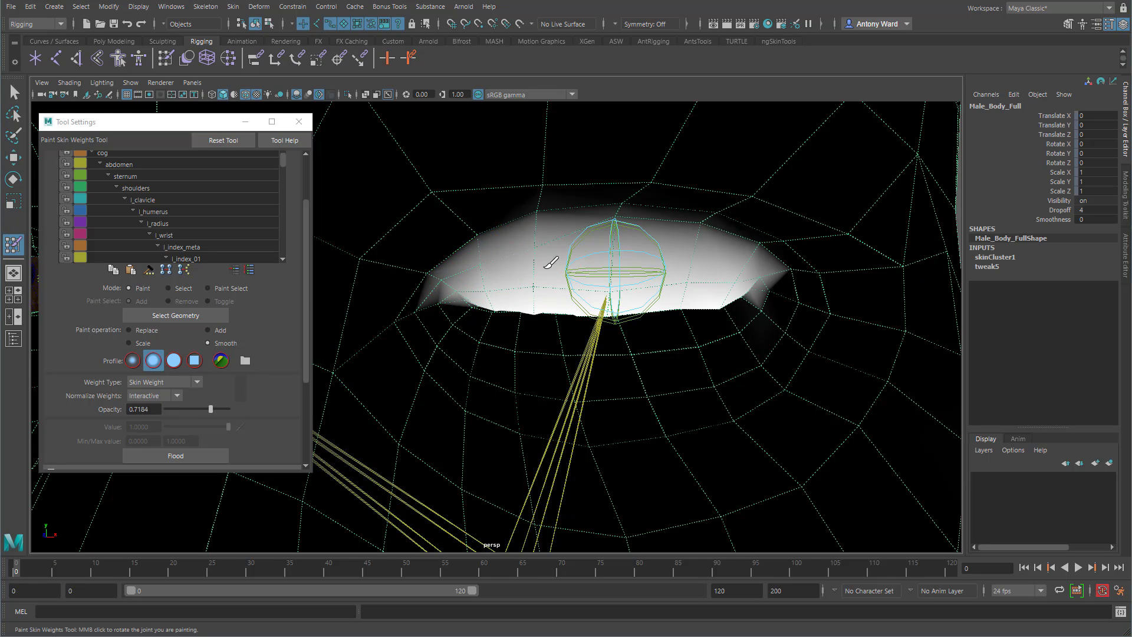
drag(608, 224, 615, 244)
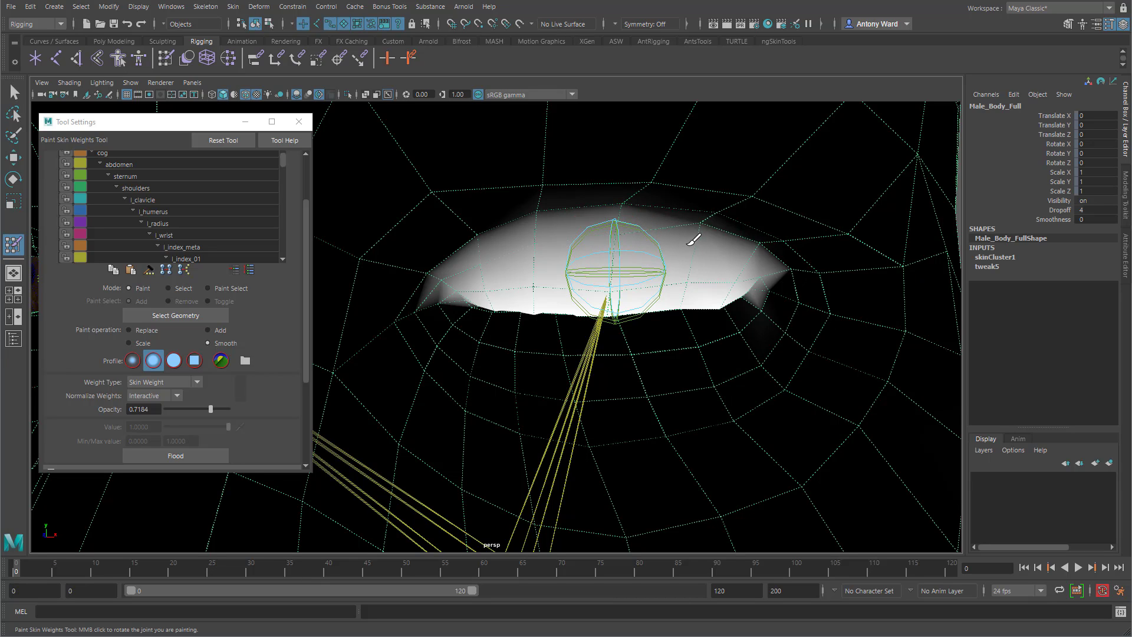
mouse_move(688, 243)
mouse_down()
mouse_move(755, 256)
mouse_move(758, 272)
mouse_up()
- Smooth the upper eyelid weights around the outer corner of the left eye
alt+drag(682, 331, 634, 329)
alt+middle_drag(700, 332, 633, 328)
alt+right_drag(648, 330, 684, 332)
mouse_move(537, 239)
mouse_down()
mouse_move(520, 252)
mouse_move(567, 230)
mouse_move(566, 239)
mouse_up()
click(530, 248)
click(537, 223)
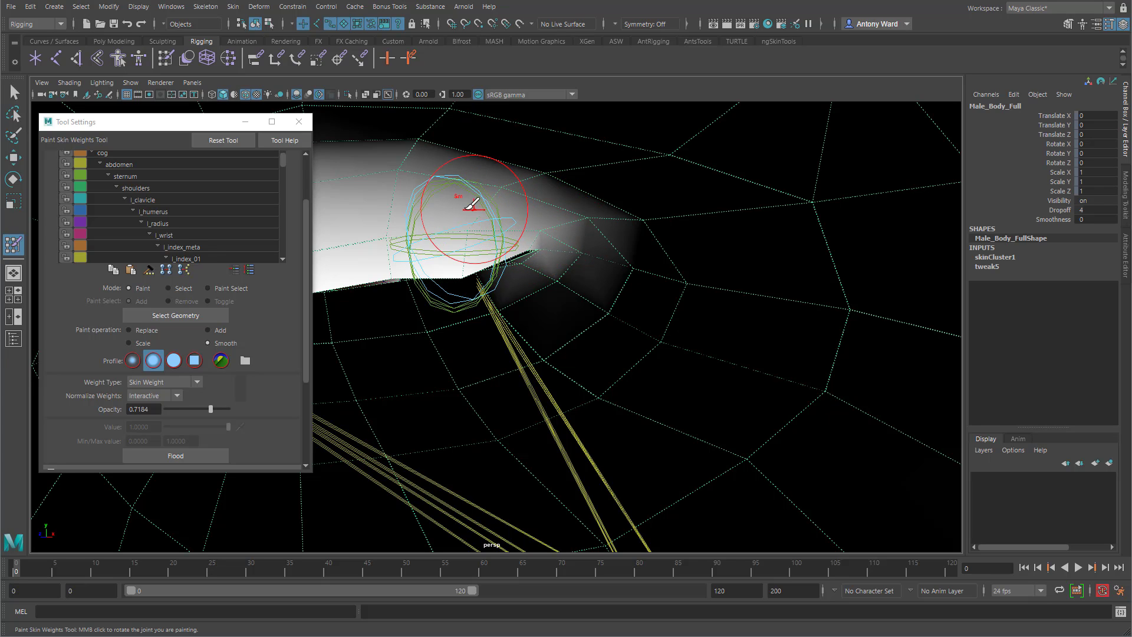
drag(464, 209, 420, 227)
click(460, 260)
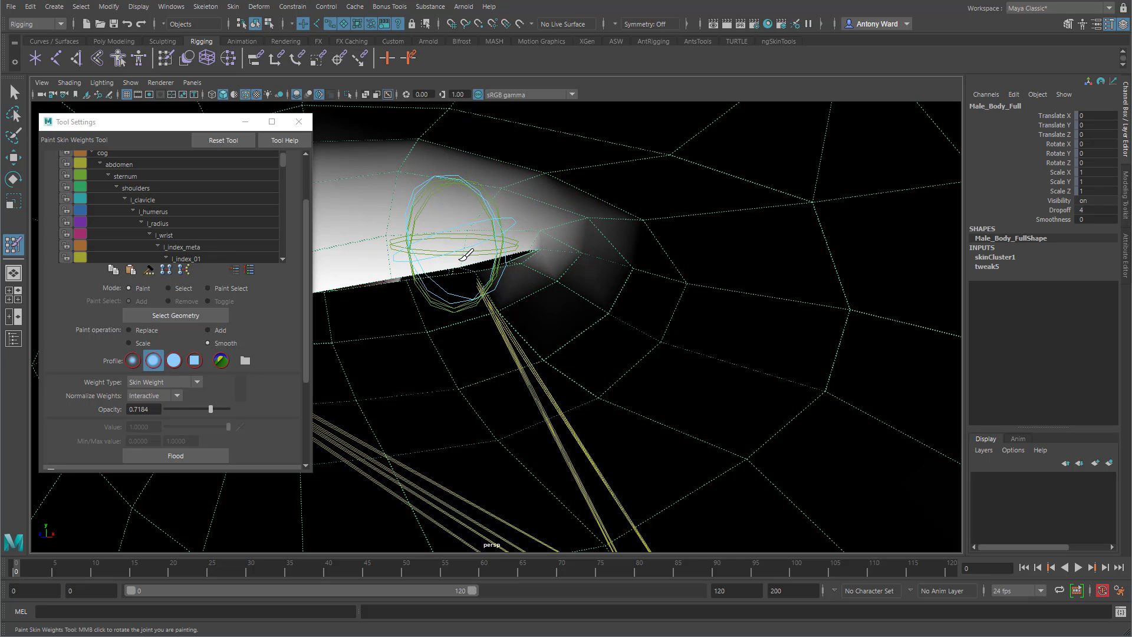
alt+middle_drag(523, 316, 531, 316)
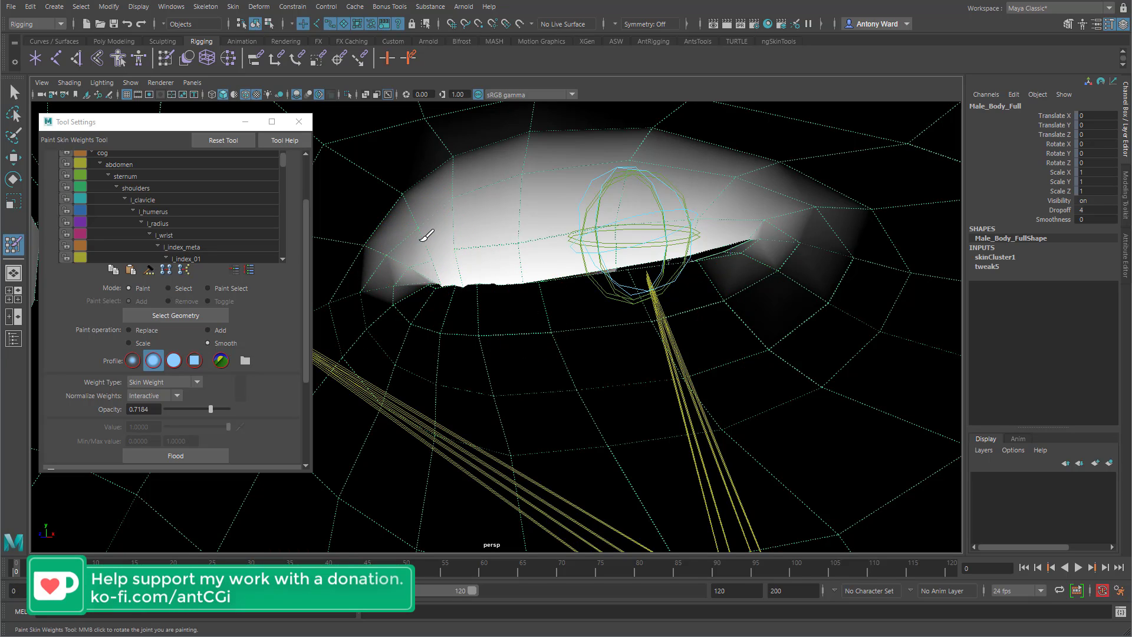
- Add weight of value 1 along the left upper lid's edge toward the outer corner, using the Gaussian brush at about 0.12 opacity
alt+drag(809, 305, 801, 303)
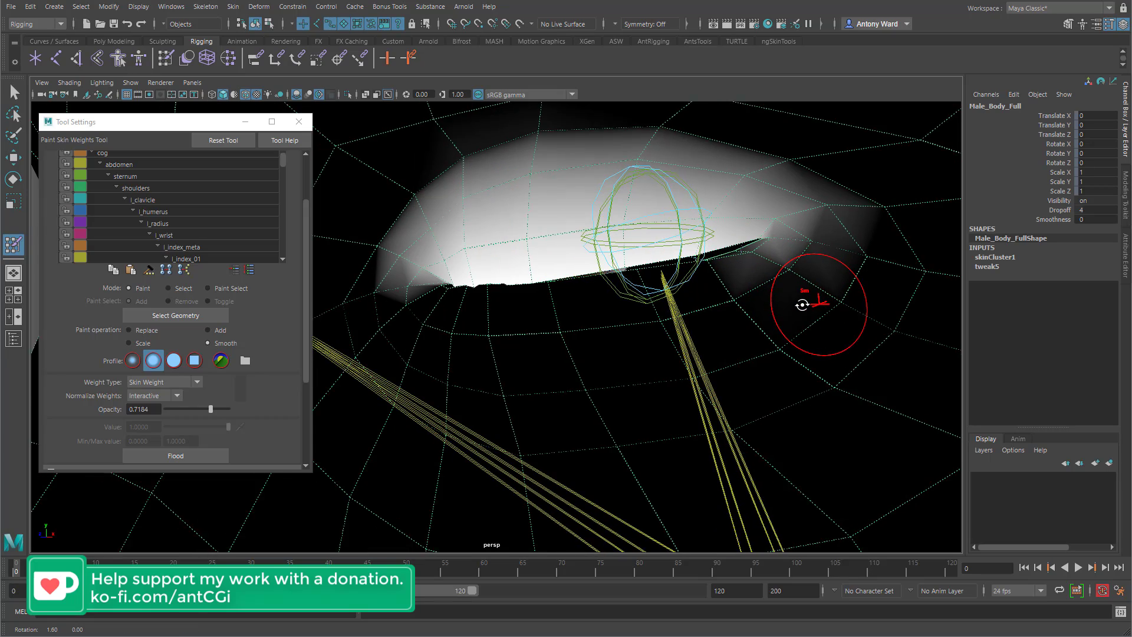
alt+middle_drag(801, 304, 756, 321)
mouse_move(755, 321)
alt+mouse_down()
mouse_move(741, 324)
mouse_move(752, 320)
alt+mouse_up()
click(208, 330)
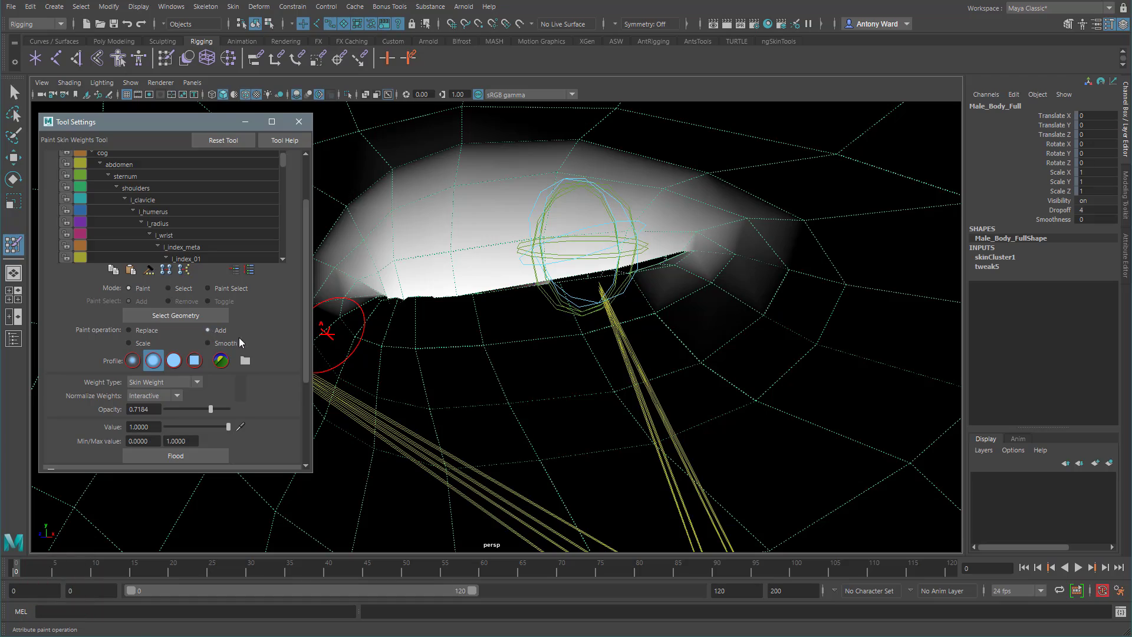
scroll(534, 308, up, 8)
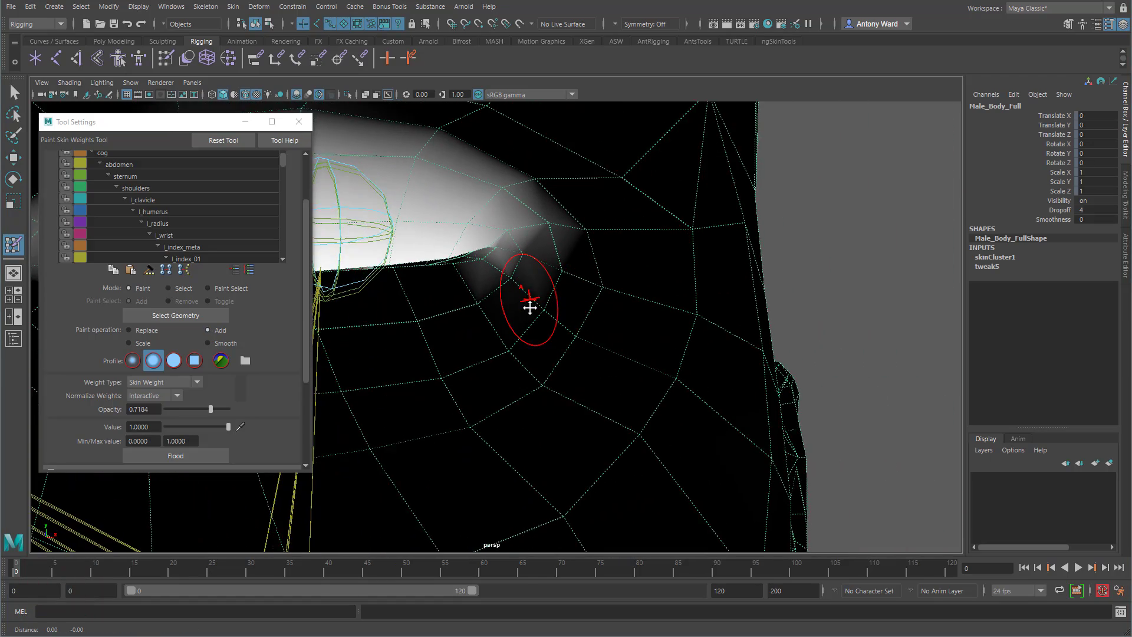
alt+drag(536, 309, 609, 298)
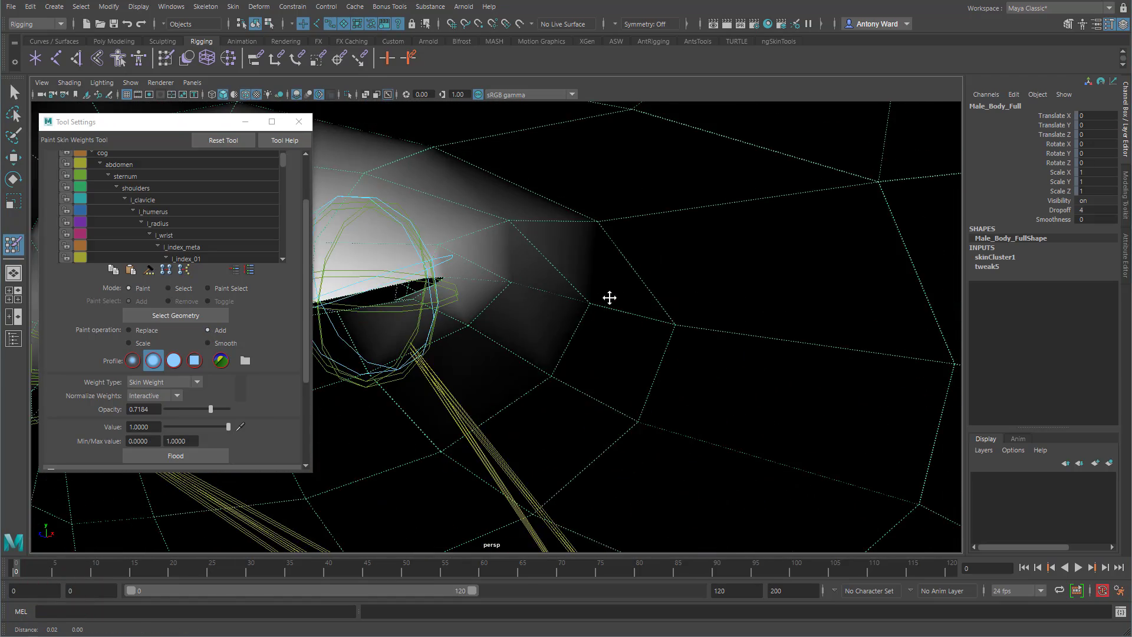
alt+middle_drag(609, 298, 627, 294)
mouse_move(627, 293)
alt+mouse_down()
mouse_move(627, 308)
mouse_move(675, 314)
alt+mouse_up()
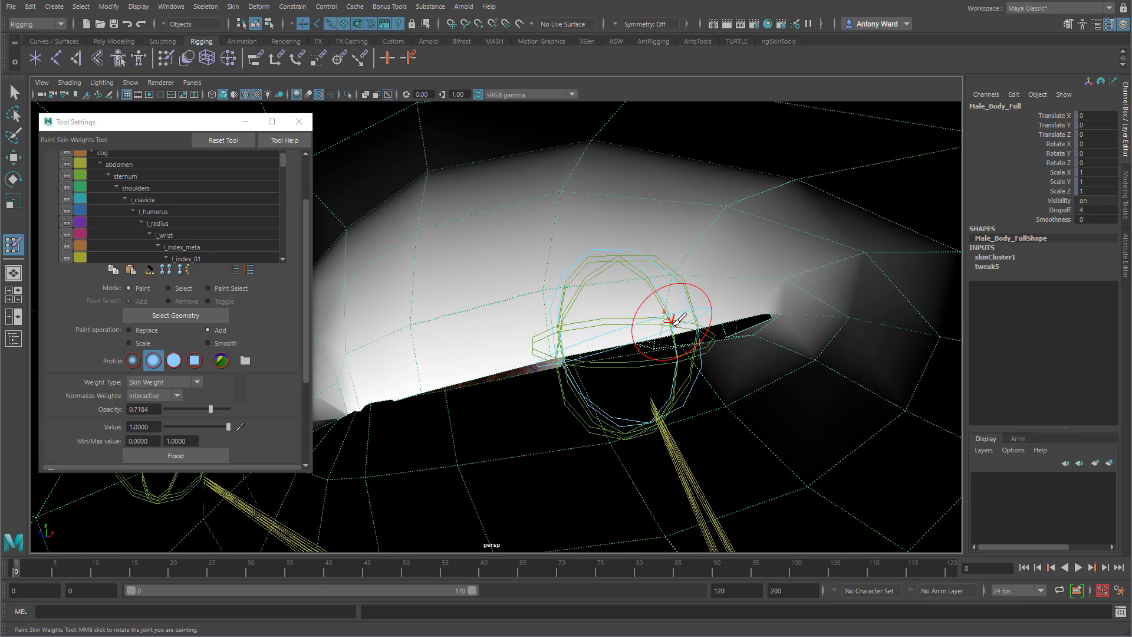
click(173, 409)
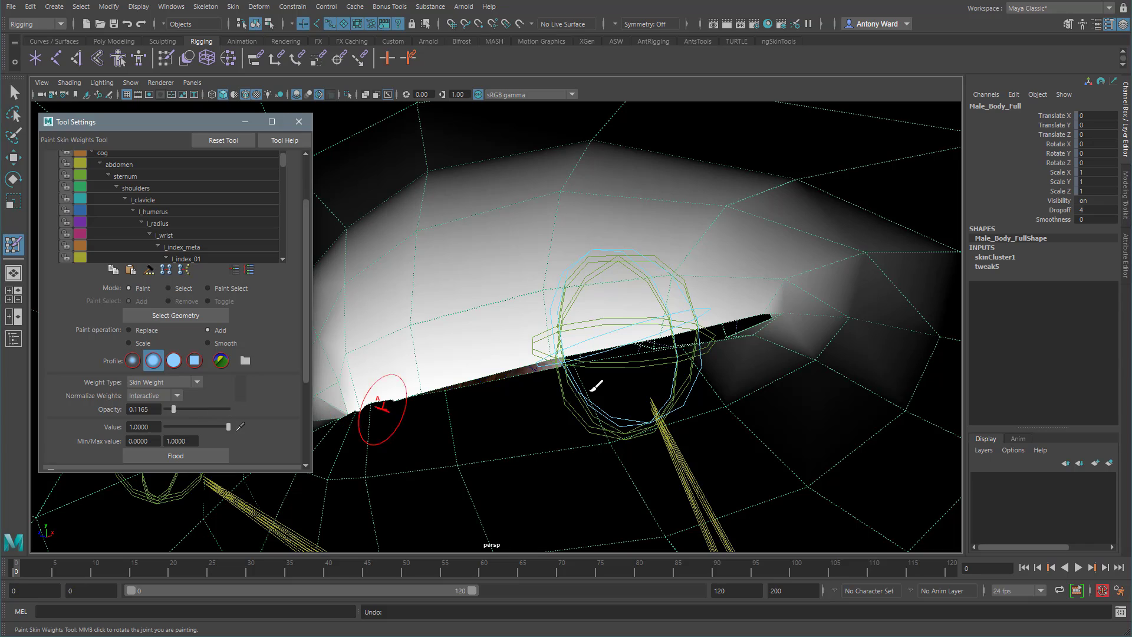
key(ctrl+z)
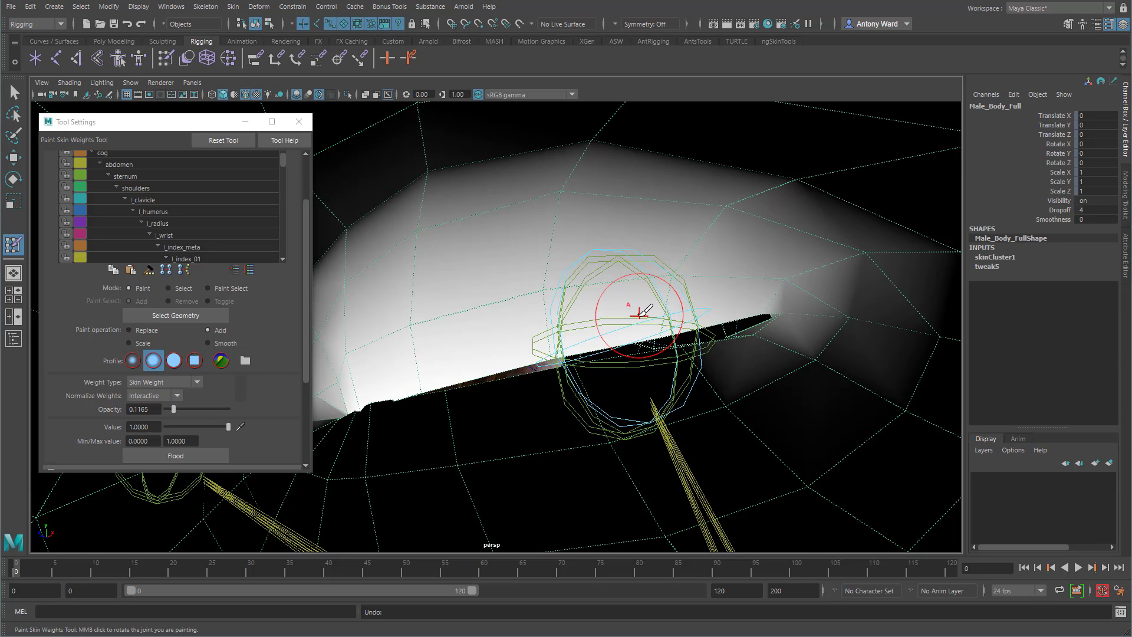
click(133, 360)
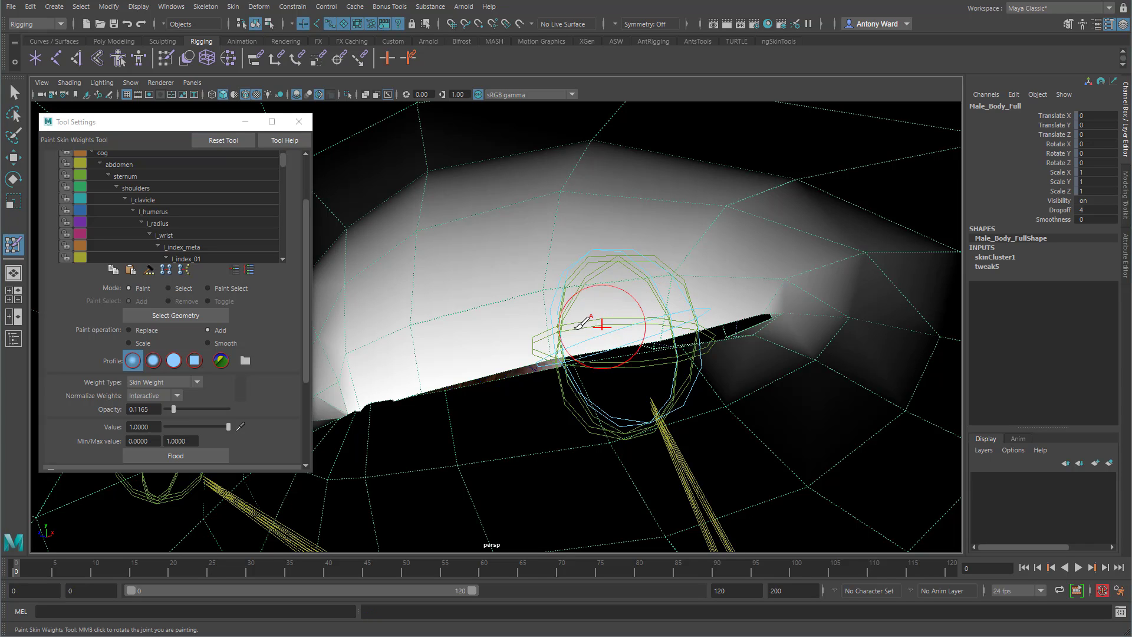
drag(555, 330, 757, 305)
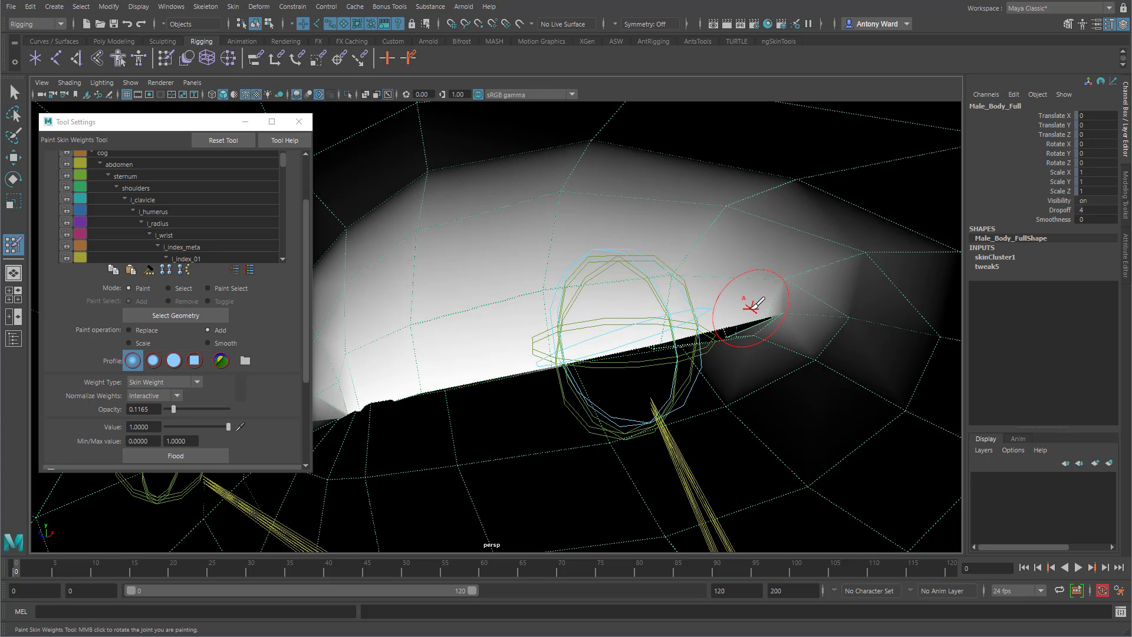
- Replace the upper eyelid skin weights with value 0 just below the left eye's outer corner at full opacity
click(128, 330)
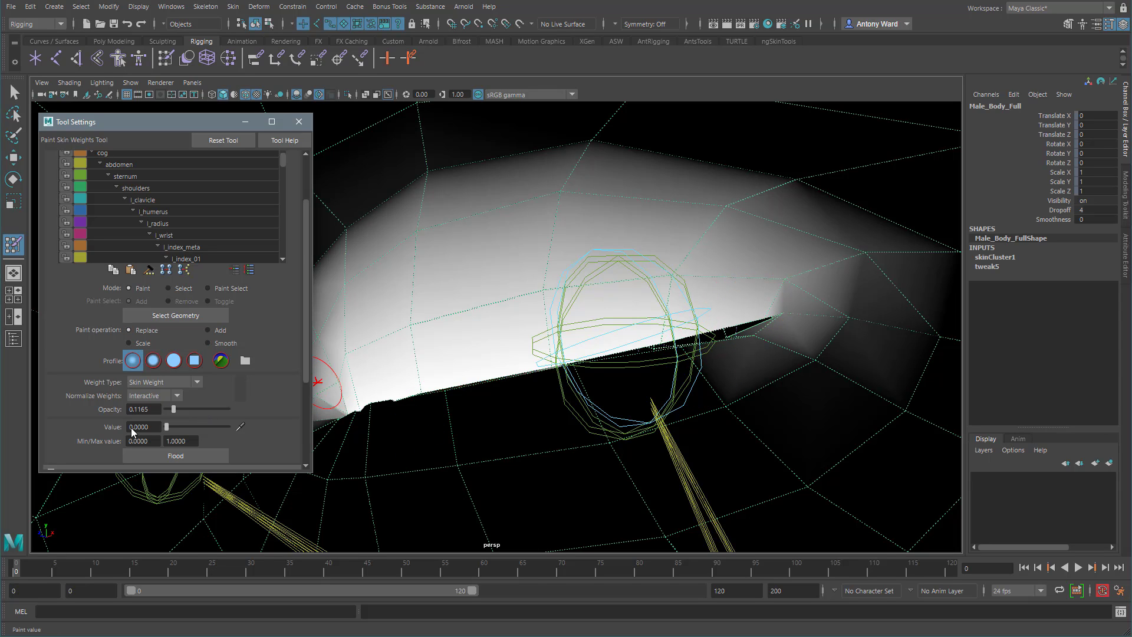
mouse_move(736, 356)
mouse_down()
mouse_move(763, 339)
mouse_move(740, 350)
mouse_move(824, 348)
mouse_move(745, 371)
mouse_up()
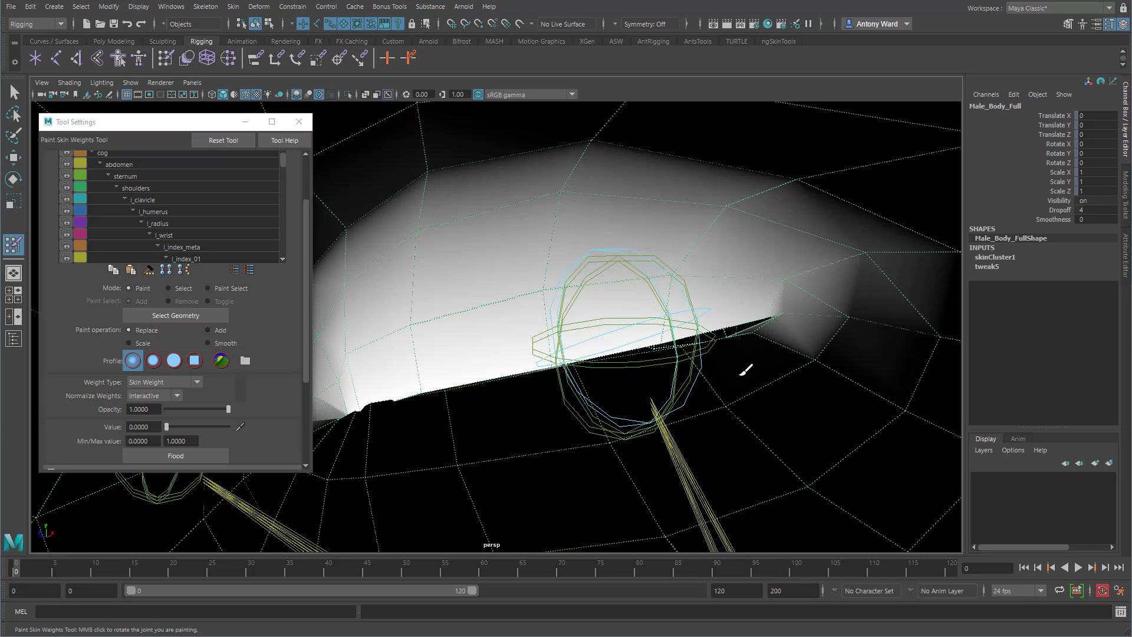
alt+right_drag(678, 379, 743, 435)
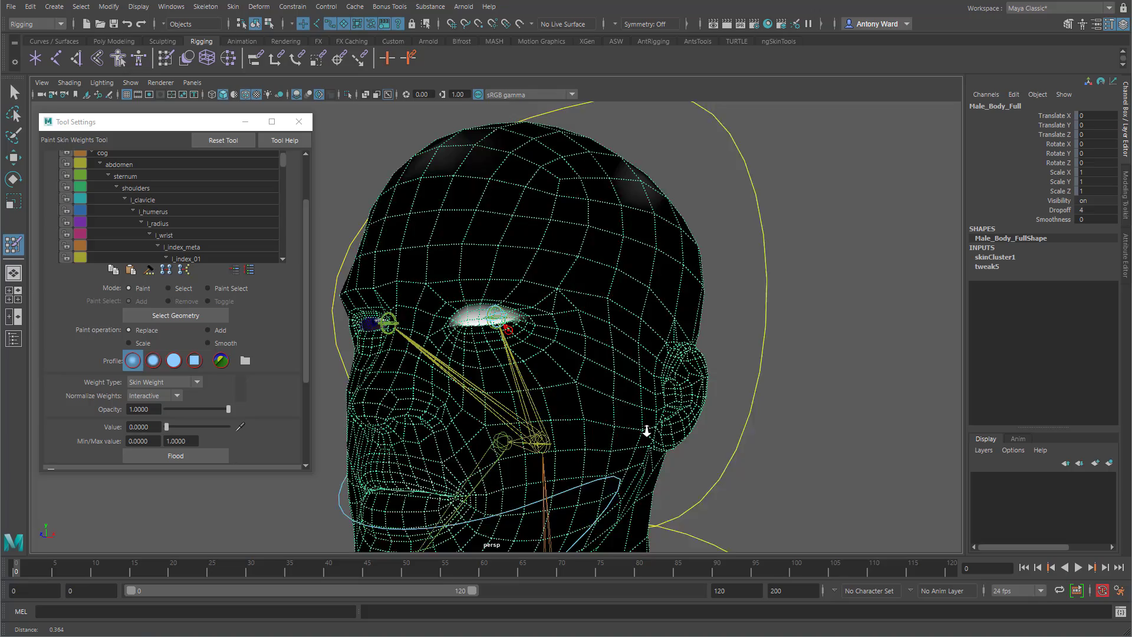
mouse_move(652, 435)
alt+middle_down()
mouse_move(662, 409)
mouse_move(686, 427)
alt+middle_up()
alt+drag(686, 426, 667, 453)
- Raise the left lower eyelid control to a Translate Y of 0.02
key(w)
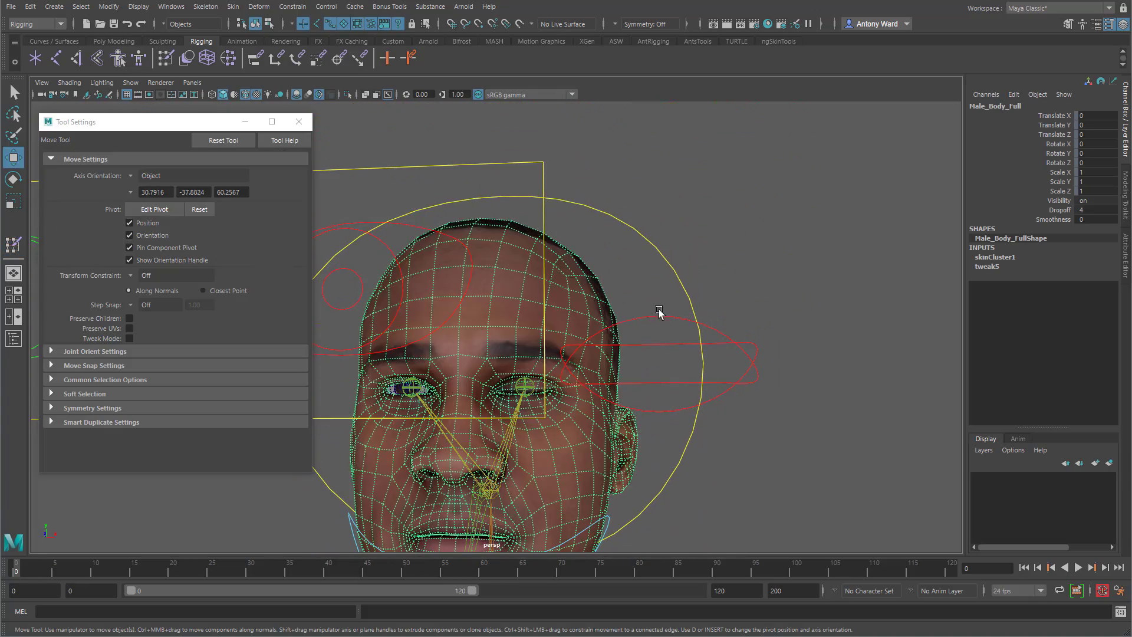
click(657, 316)
drag(656, 317, 648, 366)
text(02)
key(Return)
drag(654, 324, 667, 208)
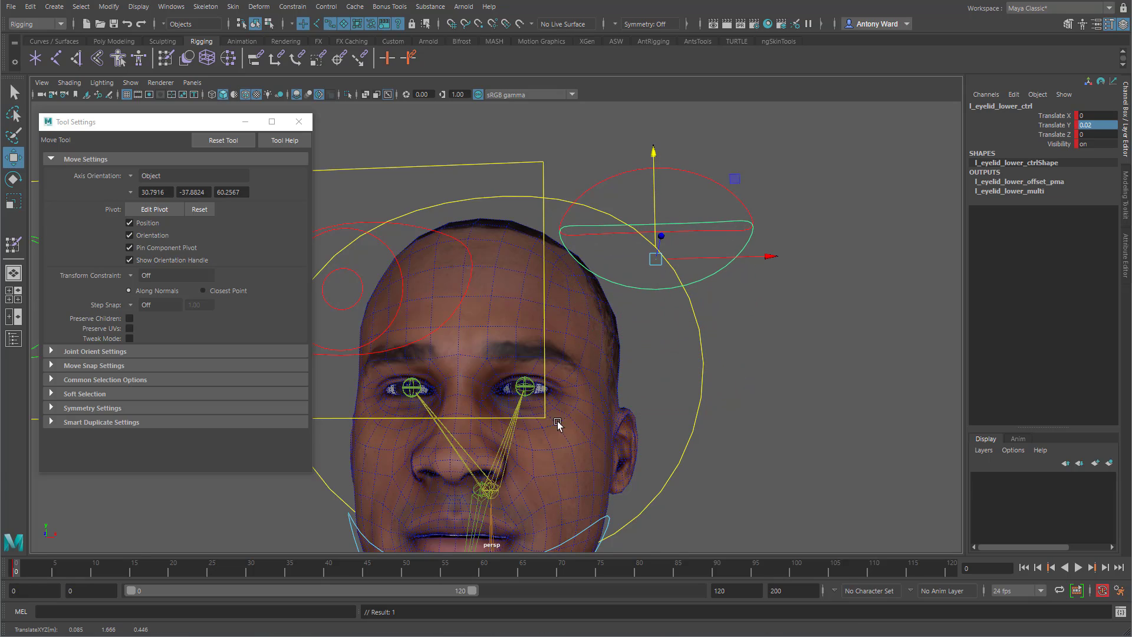
- Isolate the Male_Body_Full mesh and start painting its skin weights with the l_eyelid_lower joint as the influence
alt+right_drag(667, 207, 682, 336)
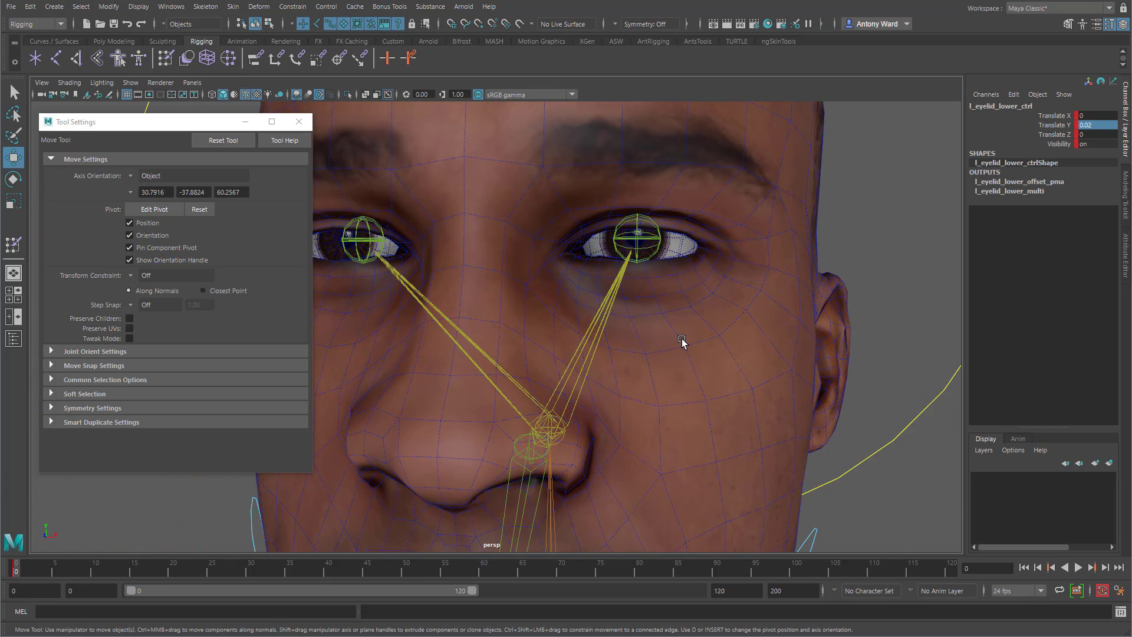
click(682, 336)
click(130, 82)
mouse_move(144, 106)
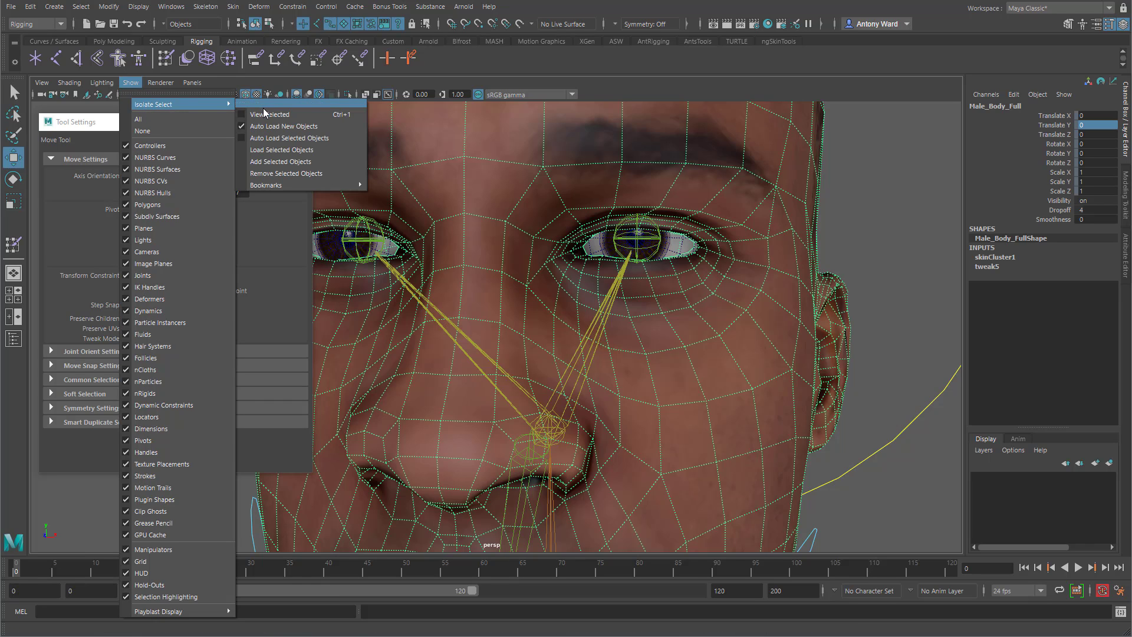
click(265, 110)
click(10, 246)
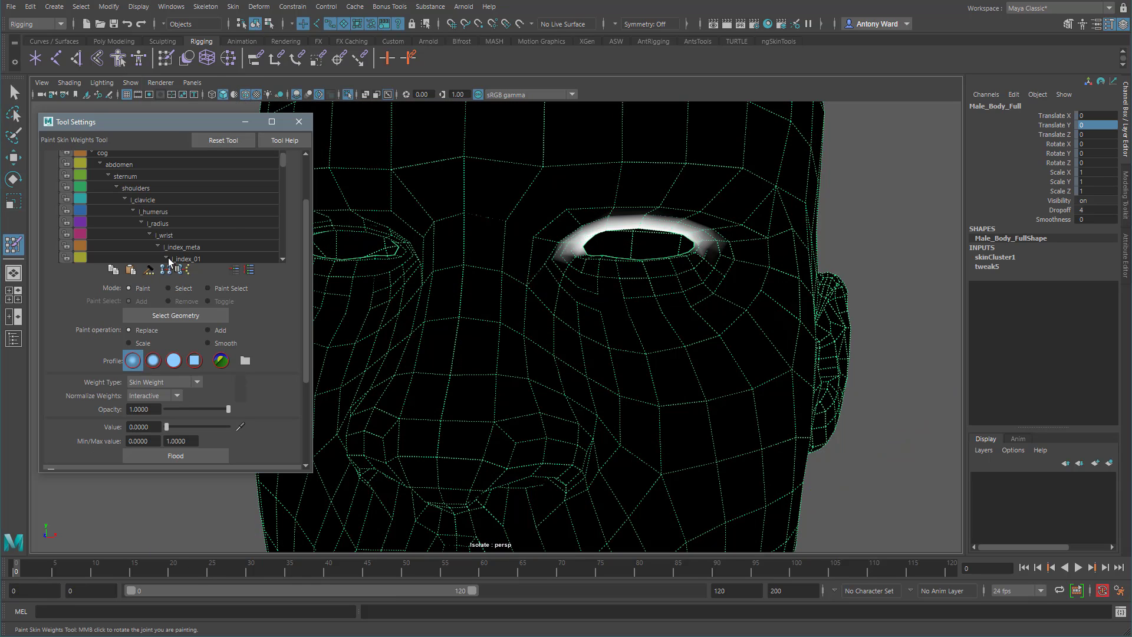
scroll(231, 230, down, 5)
scroll(243, 238, down, 3)
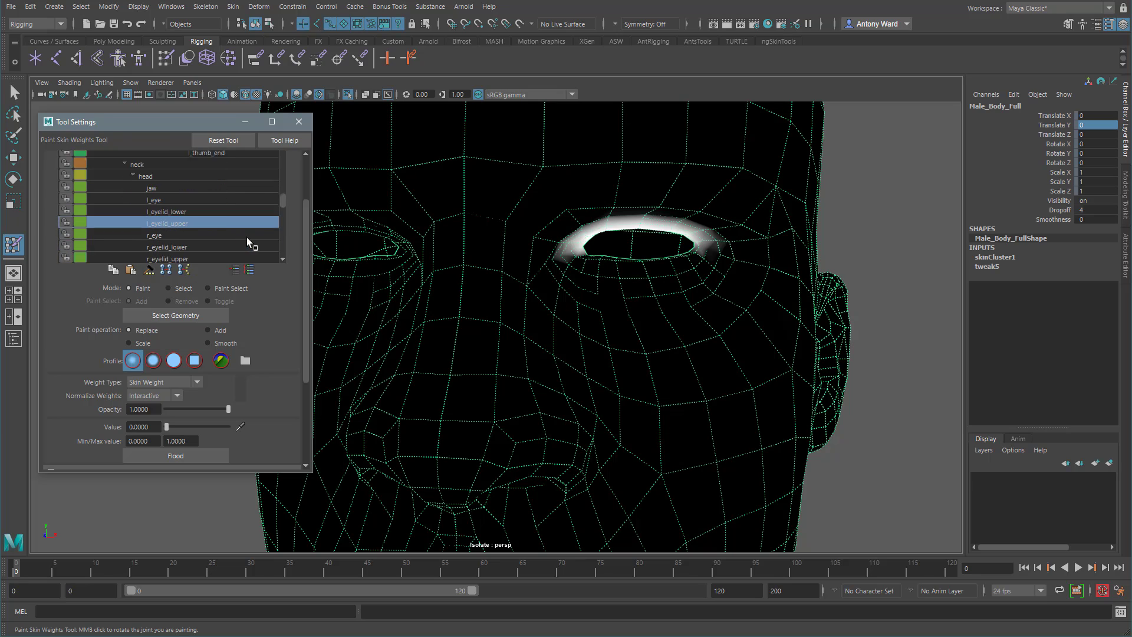
click(186, 199)
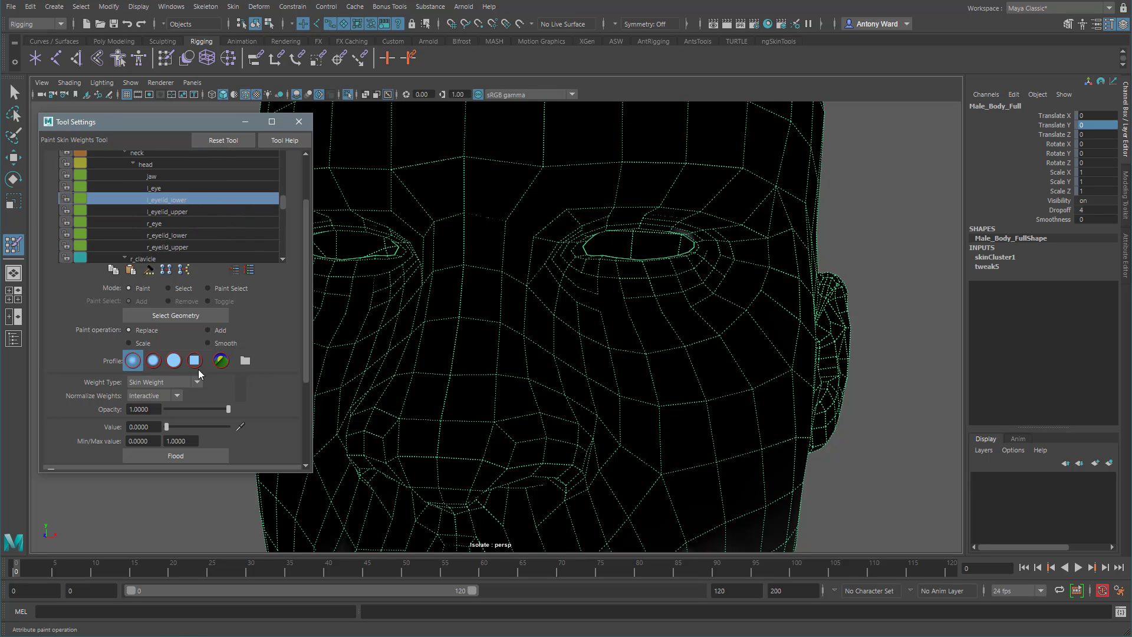
- Set the skin weight brush to Add with value 1 at about 0.19 opacity for the left lower eyelid
click(218, 331)
drag(166, 426, 240, 419)
scroll(639, 299, up, 10)
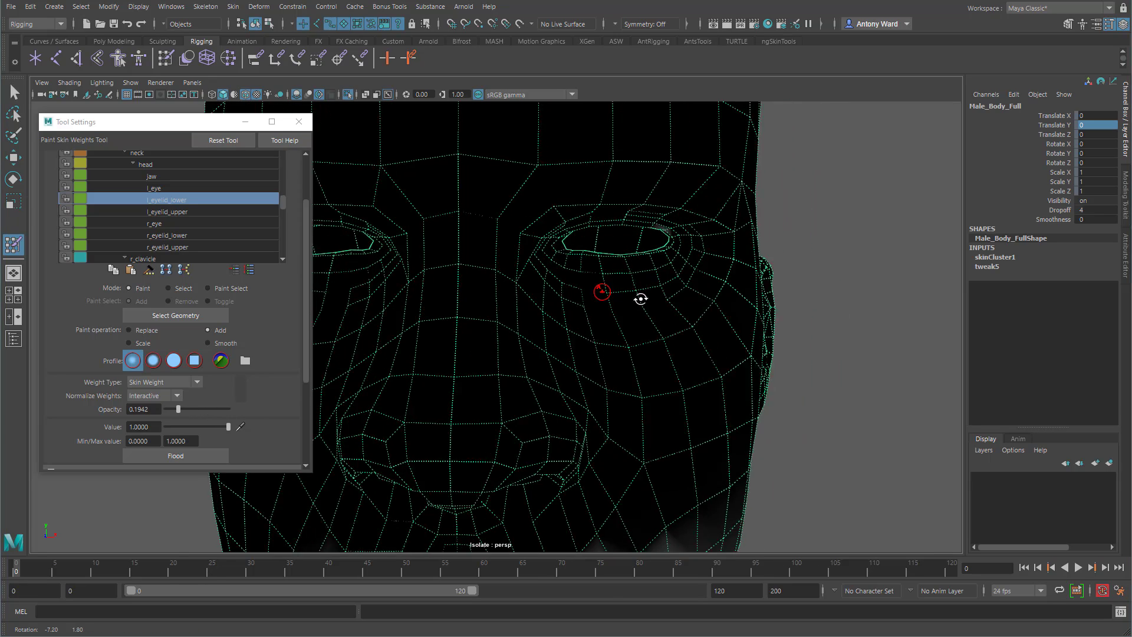
alt+drag(444, 395, 489, 371)
alt+middle_drag(507, 398, 533, 272)
alt+right_drag(519, 377, 564, 384)
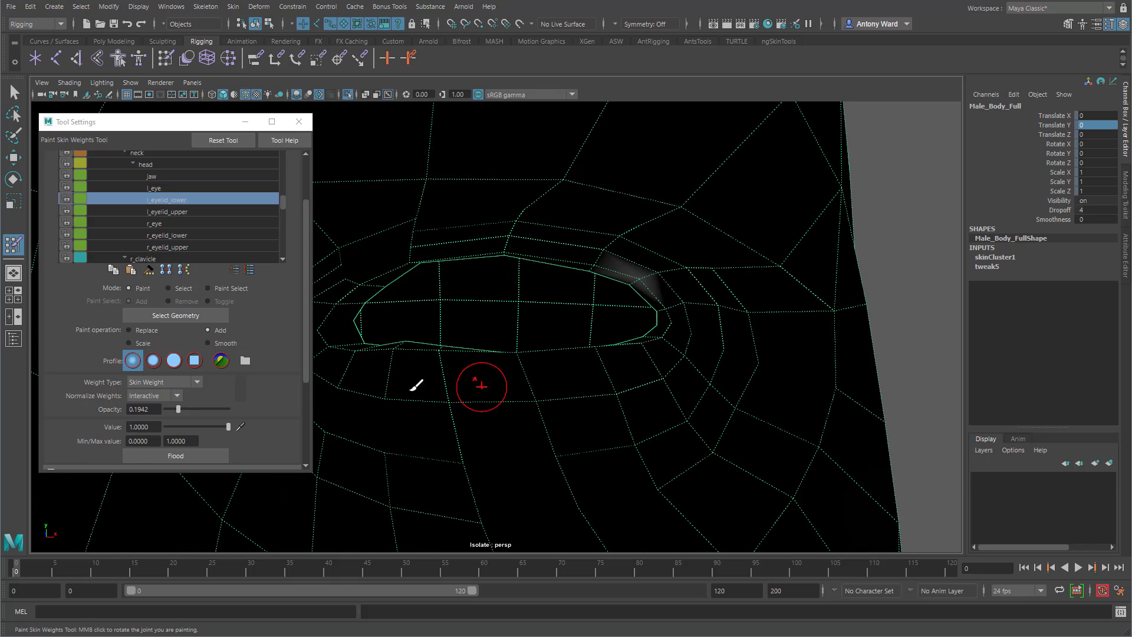
- Replace the stray lower eyelid weight above the left eye's outer corner with 0, using the solid brush at full opacity
click(148, 330)
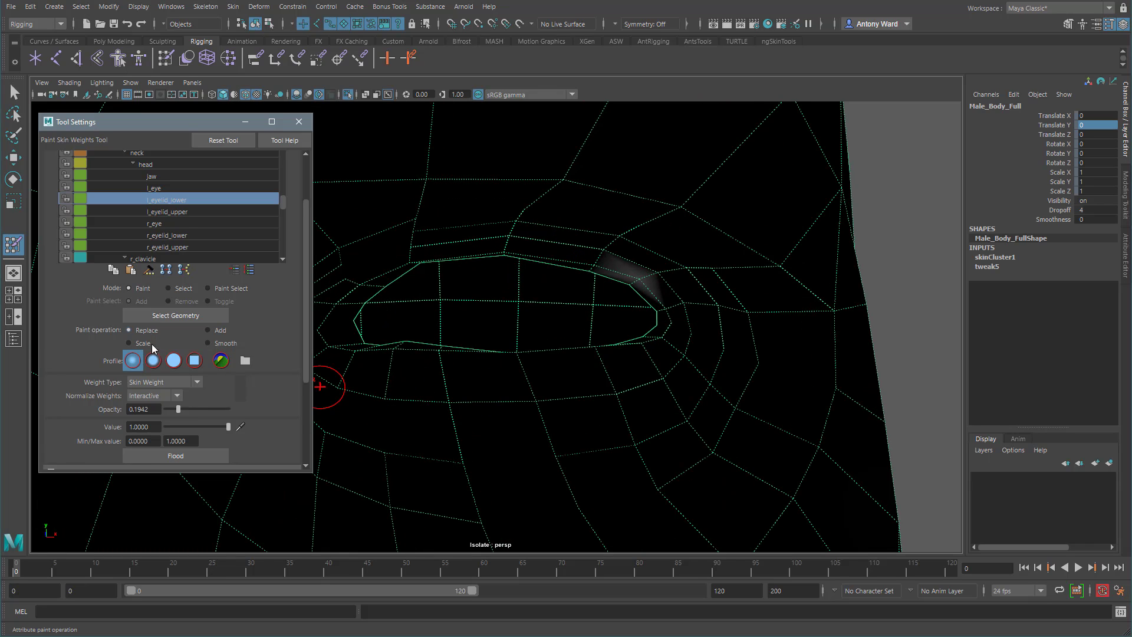
click(180, 428)
click(209, 408)
click(180, 360)
drag(678, 279, 638, 284)
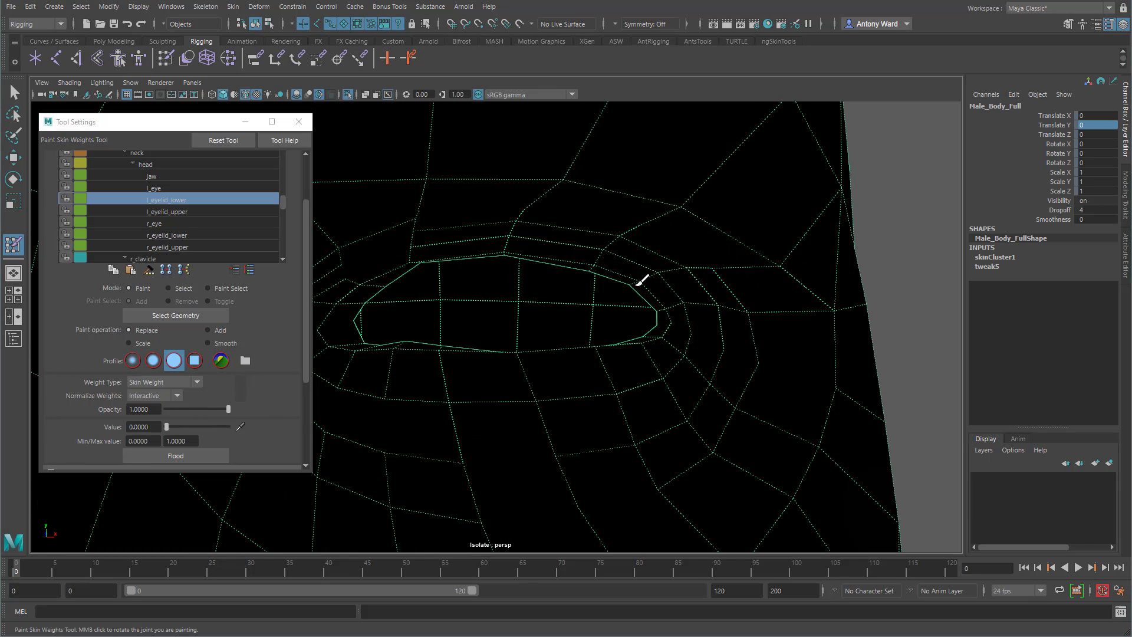
- Add lower eyelid weight of value 1 along the left lower lid, using the solid brush at about 0.18 opacity
click(209, 330)
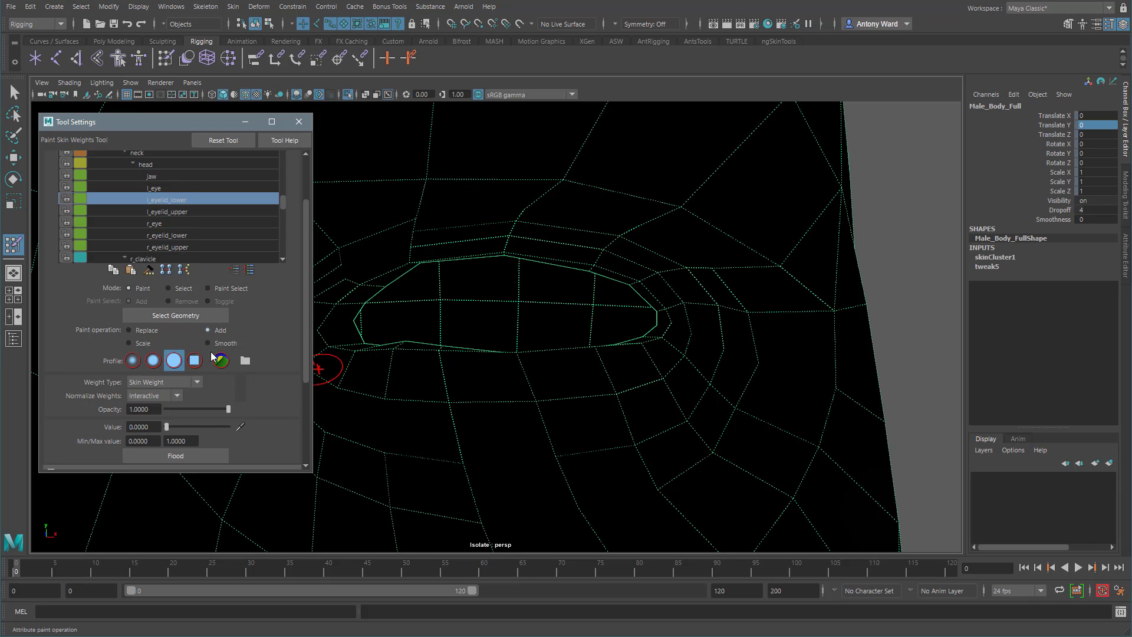
click(178, 408)
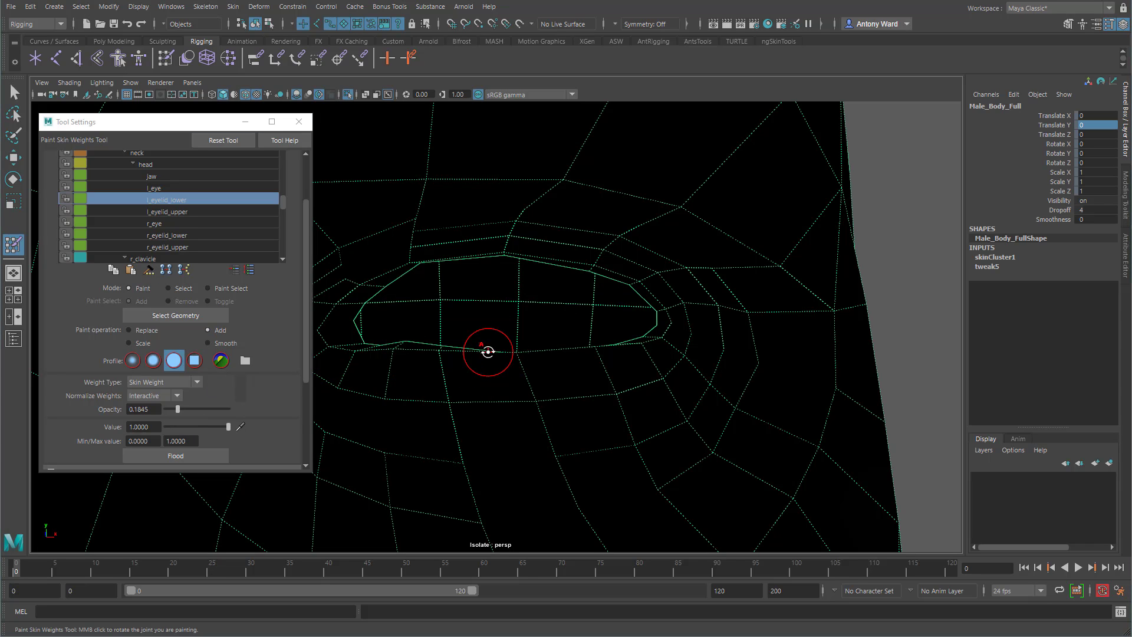
mouse_move(481, 349)
alt+mouse_down()
mouse_move(539, 365)
mouse_move(555, 360)
mouse_move(556, 345)
alt+mouse_up()
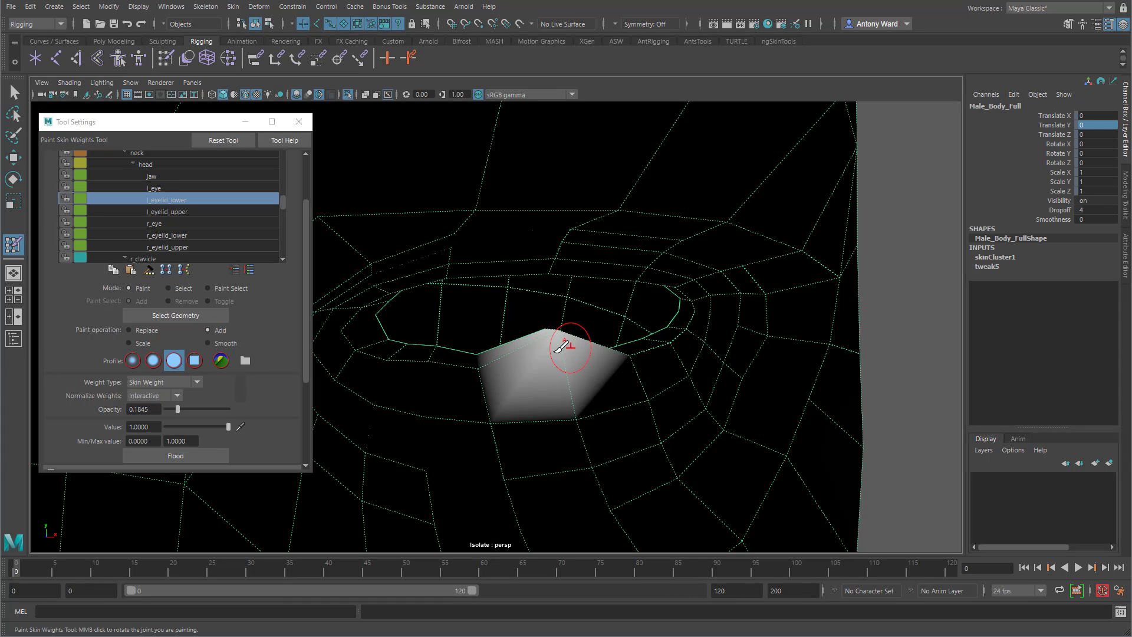
mouse_move(484, 360)
mouse_down()
mouse_move(486, 336)
mouse_move(419, 359)
mouse_move(596, 371)
mouse_move(552, 377)
mouse_up()
alt+right_drag(553, 377, 519, 371)
alt+middle_drag(560, 368, 571, 359)
alt+right_drag(571, 359, 596, 361)
alt+middle_drag(616, 331, 613, 346)
mouse_move(599, 336)
mouse_down()
mouse_move(493, 326)
mouse_move(527, 336)
mouse_move(536, 322)
mouse_up()
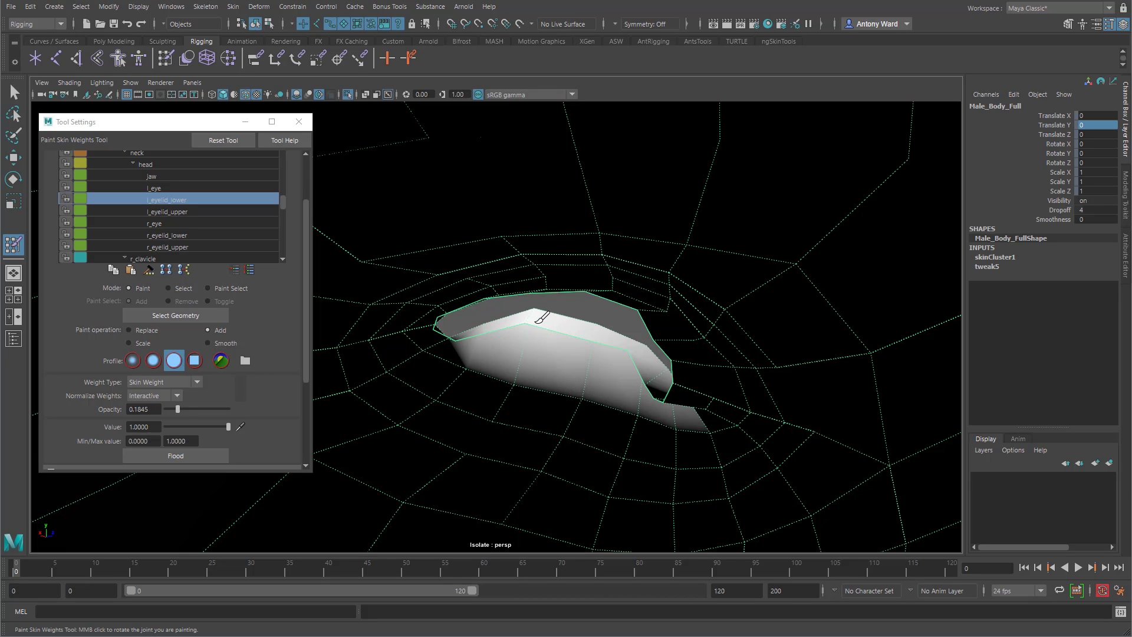
- Extend the added lower eyelid weight into the inner and outer corners of the left eye
click(464, 333)
click(461, 331)
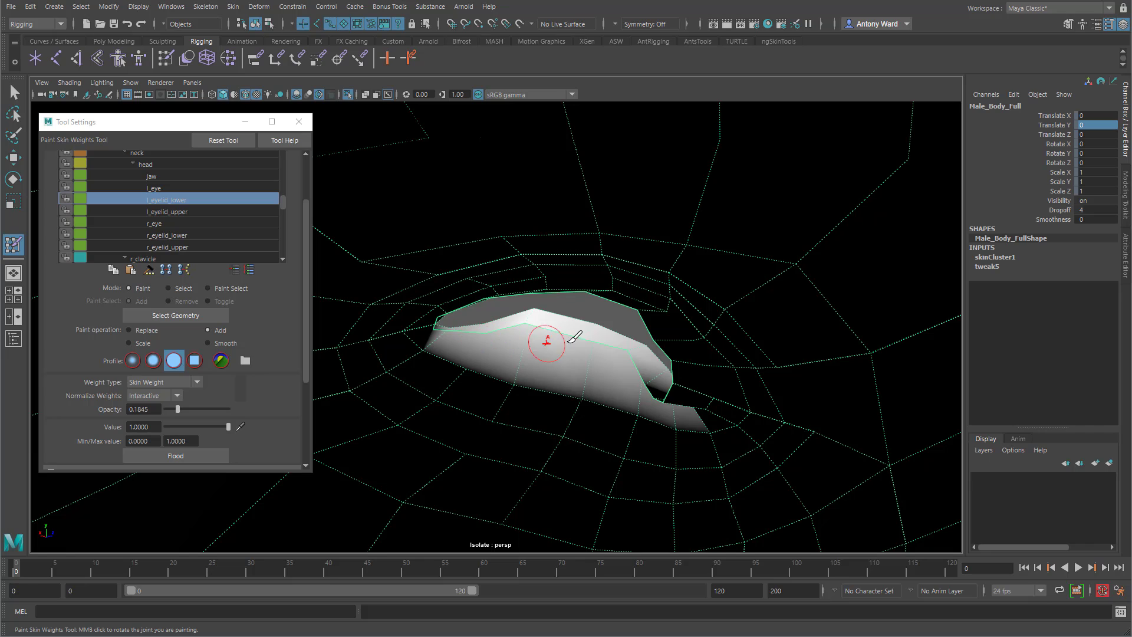
click(649, 373)
mouse_move(658, 366)
mouse_down()
mouse_move(627, 354)
mouse_move(631, 341)
mouse_move(599, 321)
mouse_move(502, 374)
mouse_move(543, 356)
mouse_move(519, 325)
mouse_move(623, 323)
mouse_move(587, 320)
mouse_move(639, 309)
mouse_move(778, 346)
mouse_up()
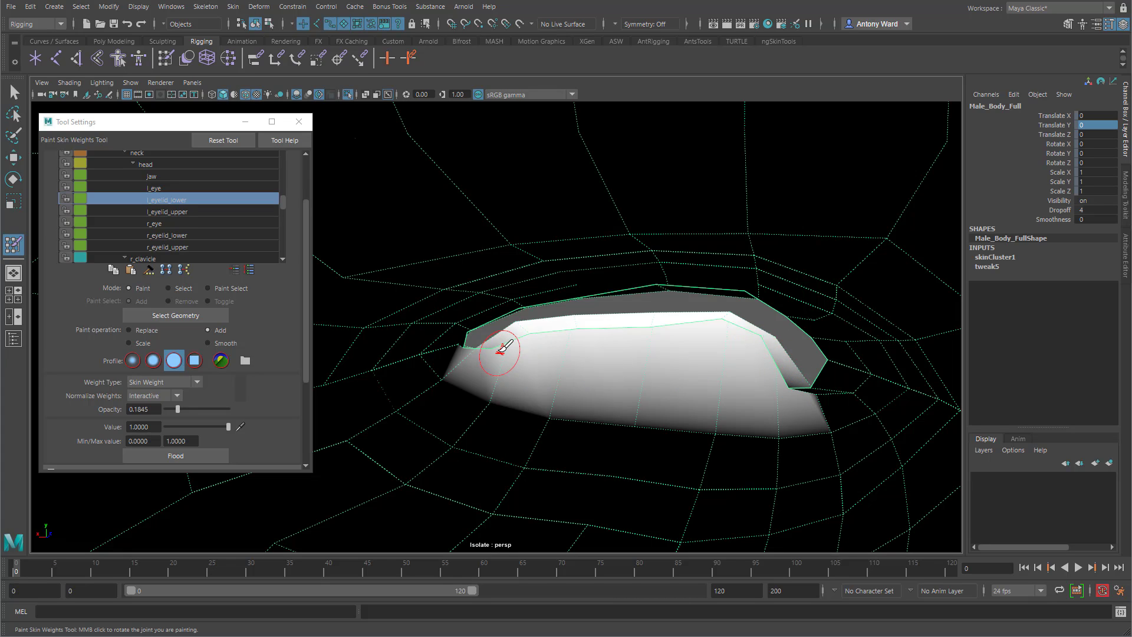
drag(494, 336, 489, 335)
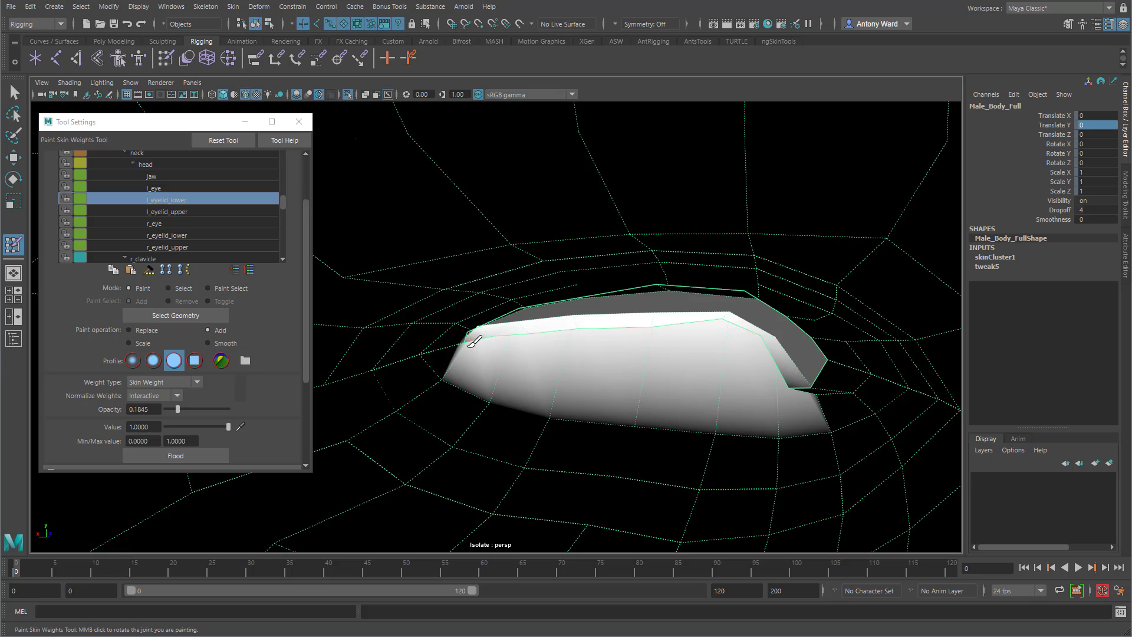
middle_drag(525, 409, 532, 401)
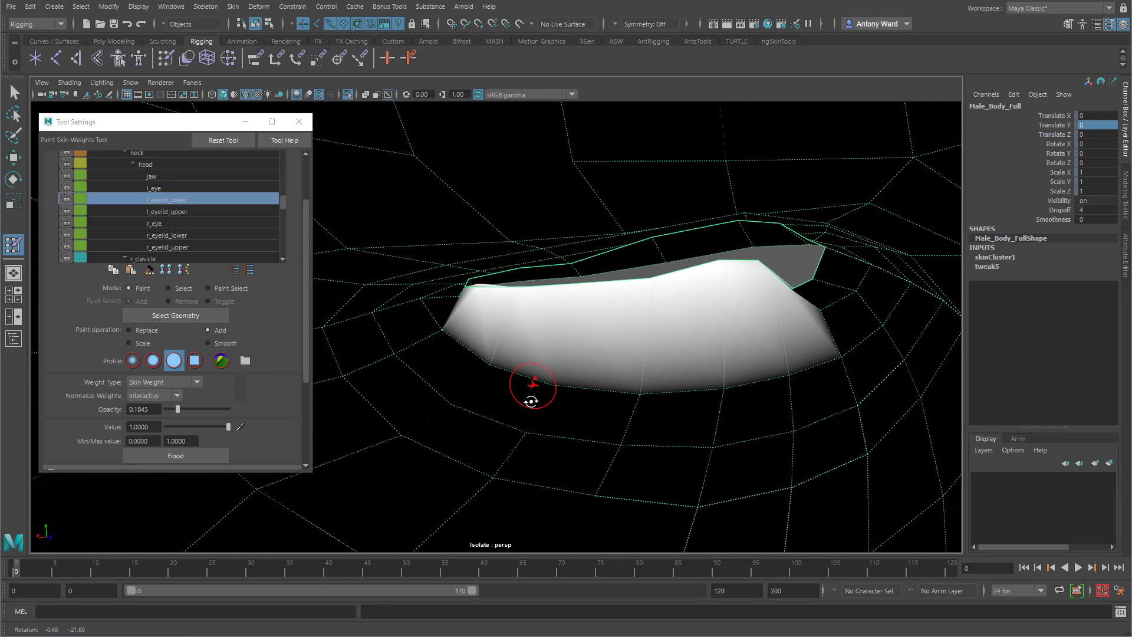
alt+drag(531, 401, 692, 430)
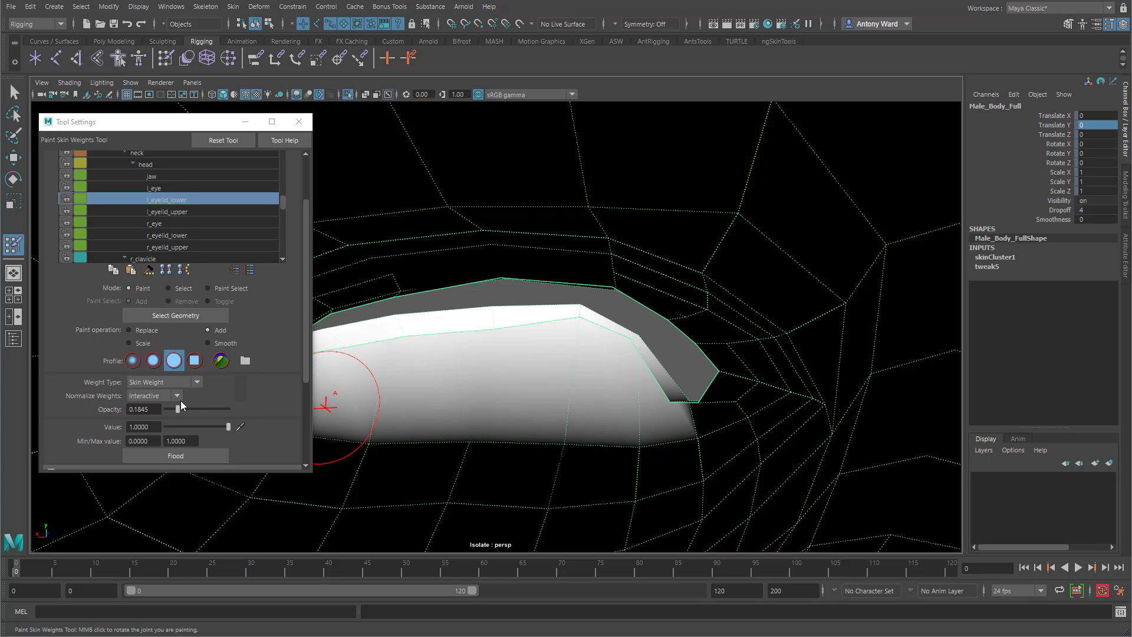
- Refine the left lower lid weights with the Gaussian brush profile, and set the brush to Replace with value 0
click(132, 360)
mouse_move(678, 398)
alt+mouse_down()
mouse_move(682, 424)
mouse_move(684, 396)
mouse_move(632, 342)
mouse_move(697, 405)
mouse_move(677, 379)
mouse_move(682, 336)
mouse_move(715, 326)
mouse_move(730, 339)
mouse_move(688, 304)
mouse_move(652, 298)
mouse_move(682, 320)
mouse_move(507, 366)
mouse_move(722, 386)
alt+mouse_up()
alt+right_drag(723, 387, 623, 373)
alt+middle_drag(609, 376, 649, 238)
alt+drag(565, 345, 561, 383)
alt+drag(487, 350, 474, 357)
click(155, 329)
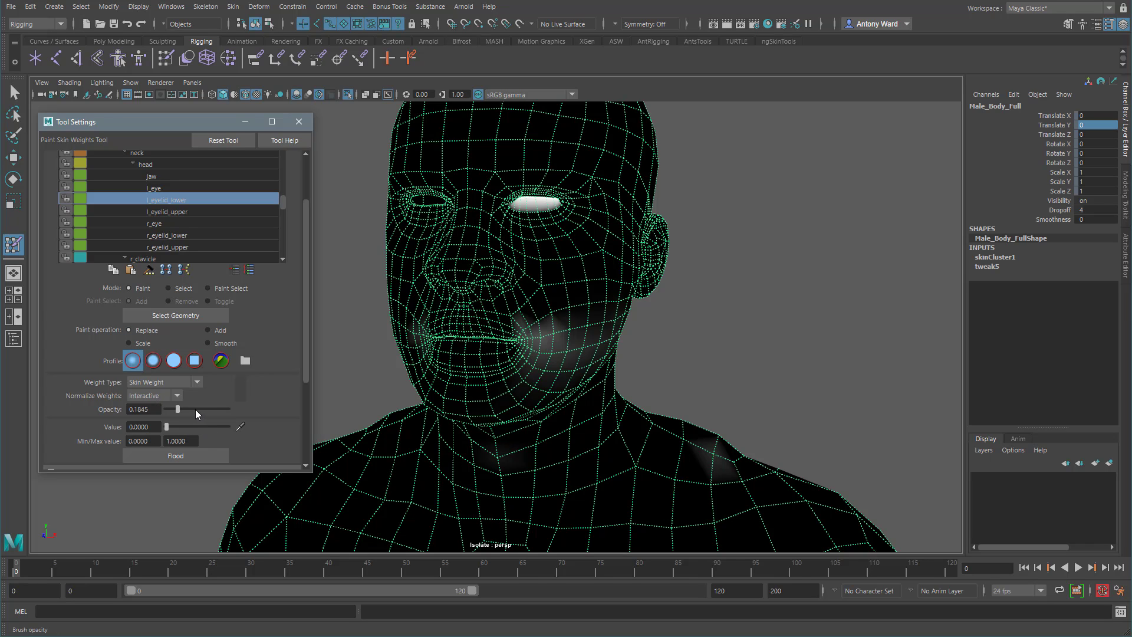
- Prune the body mesh's small skin weights below 0.01
alt+drag(597, 352, 604, 352)
key(w)
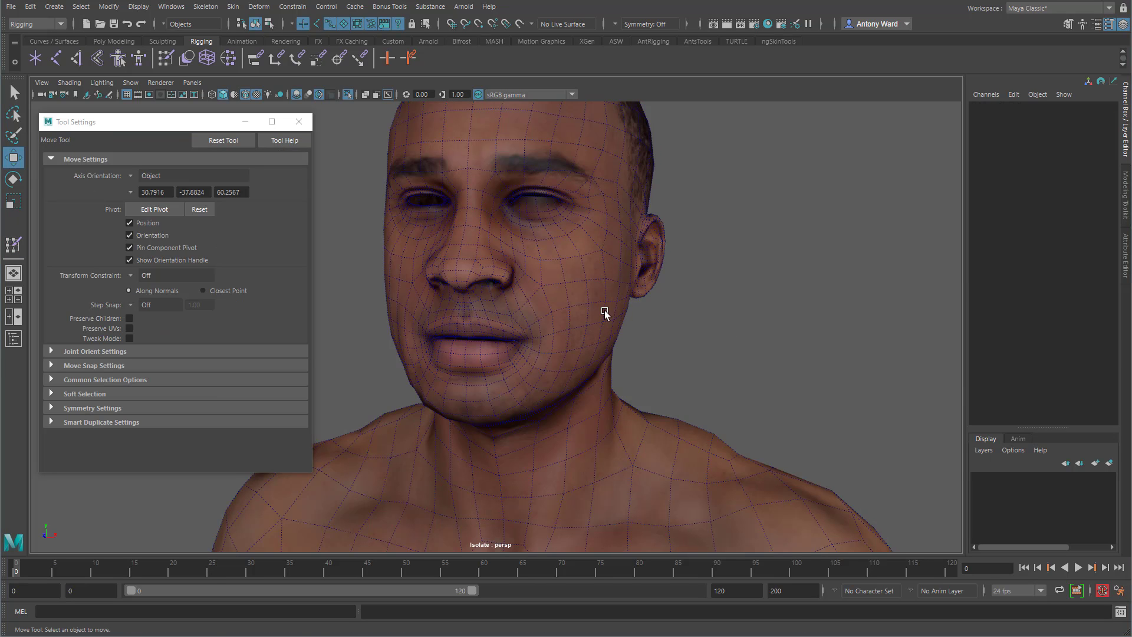
click(236, 7)
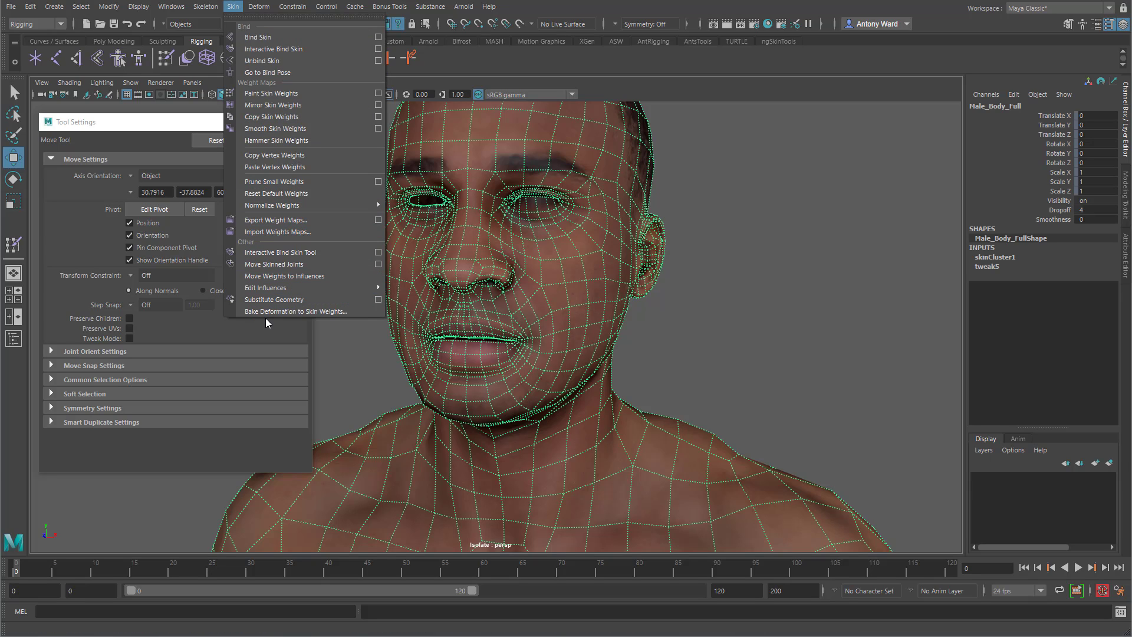
click(378, 182)
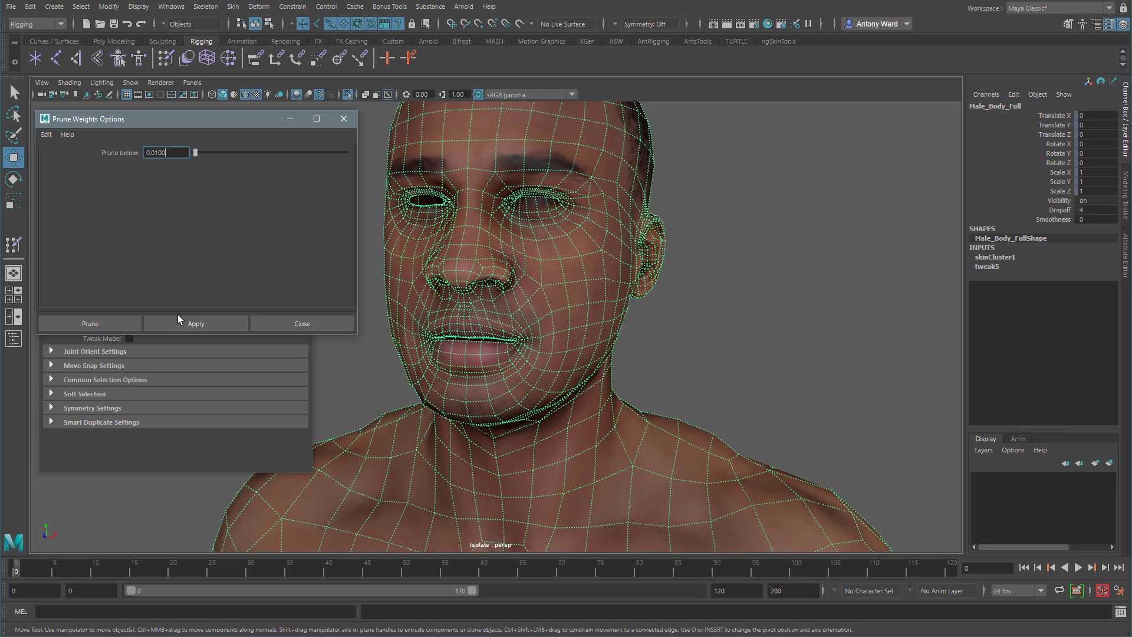
click(271, 323)
- Replace the stray lower eyelid weights on the left cheek and shoulder with 0, using the solid brush at full opacity
click(16, 249)
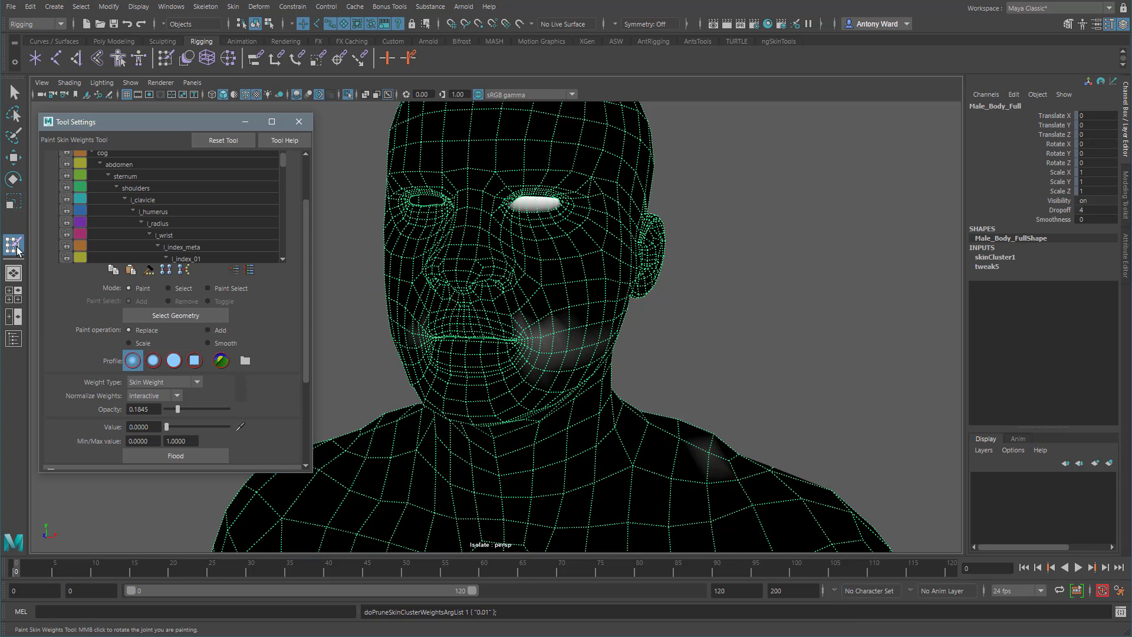
alt+drag(533, 332, 533, 332)
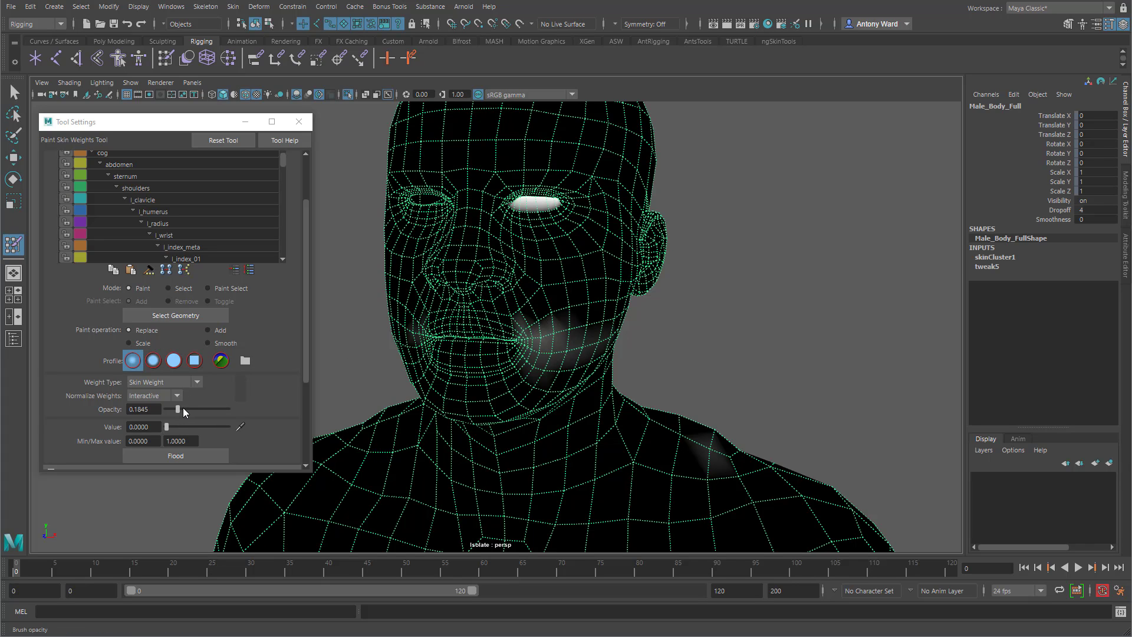
drag(183, 408, 232, 409)
click(174, 361)
alt+drag(377, 372, 667, 351)
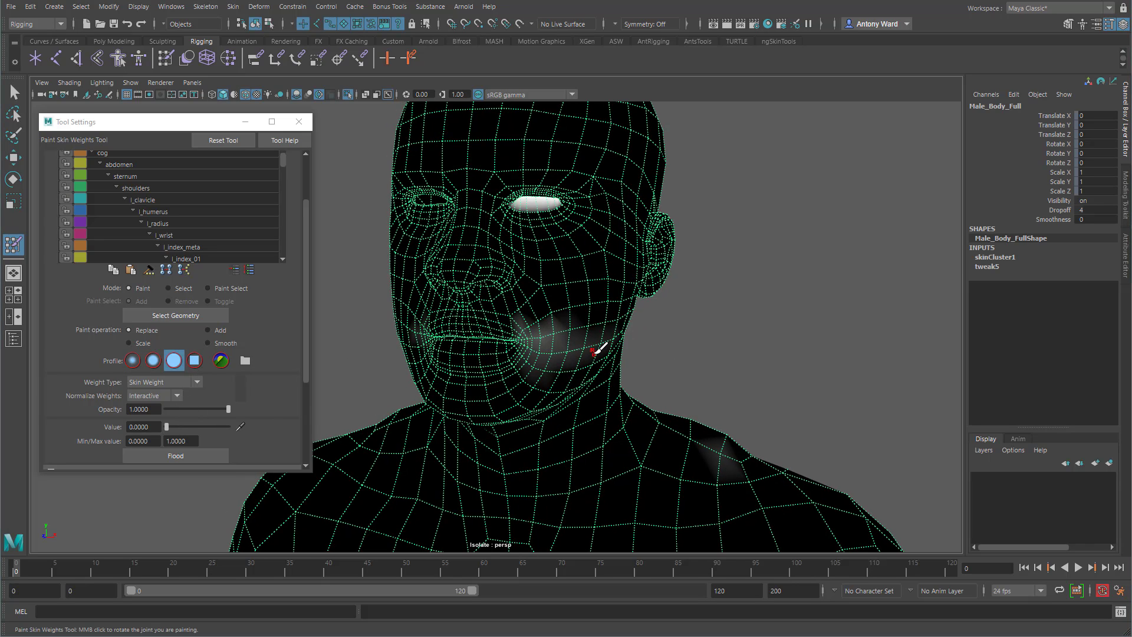
mouse_move(546, 356)
mouse_down()
mouse_move(576, 324)
mouse_move(519, 342)
mouse_up()
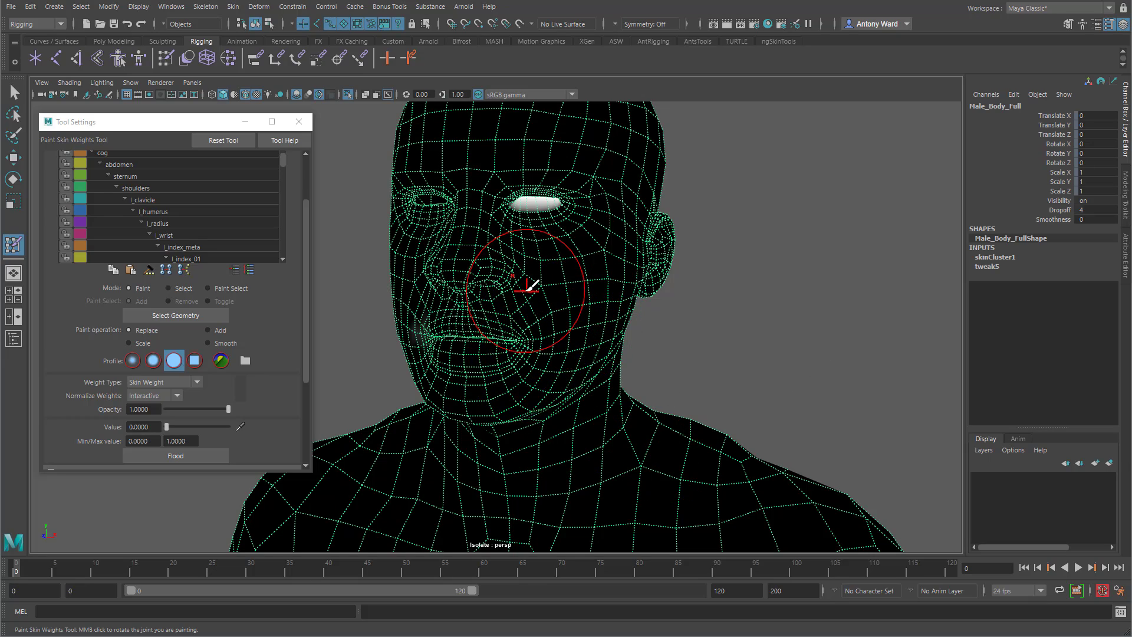
alt+middle_drag(532, 218, 540, 346)
alt+right_drag(540, 346, 626, 335)
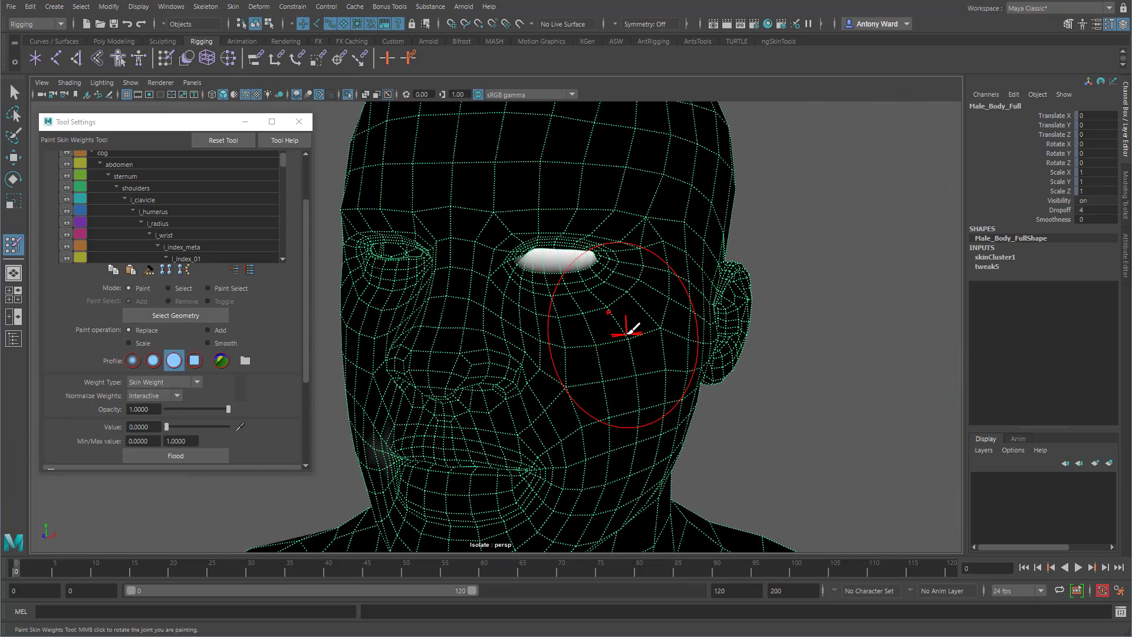
- Leave weight painting for the Move tool and turn off the isolated view of the body mesh
key(w)
click(129, 83)
mouse_move(201, 104)
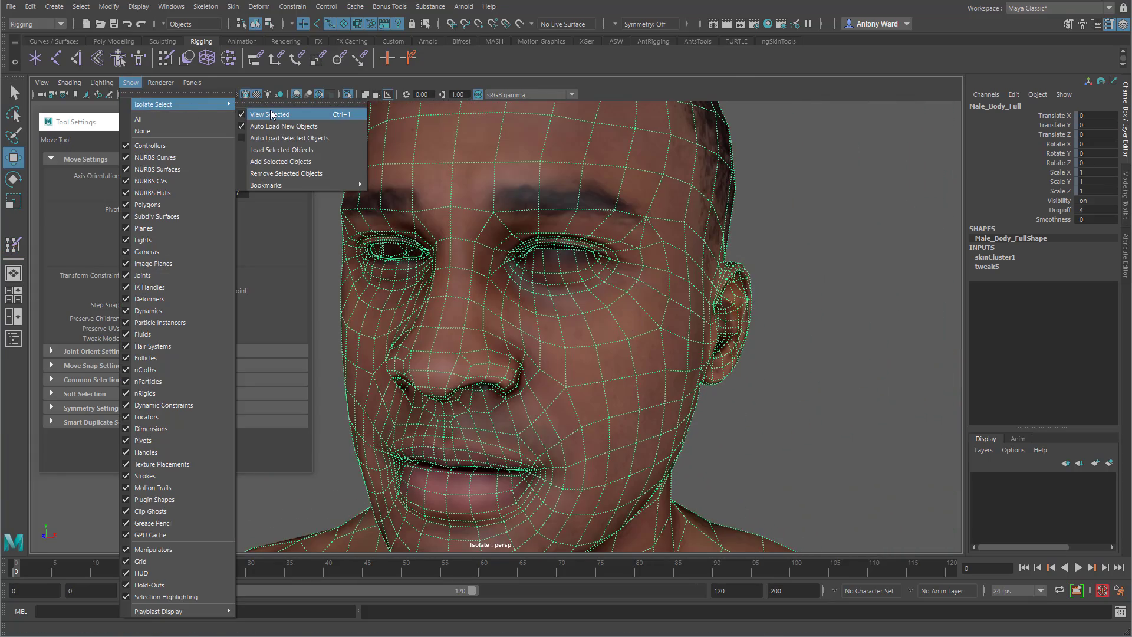
click(271, 115)
- Raise the left lower eyelid control to a Translate Y of about 0.024 to test the painted lid
alt+right_drag(672, 327, 554, 323)
click(406, 348)
alt+right_drag(406, 348, 513, 324)
drag(368, 316, 368, 302)
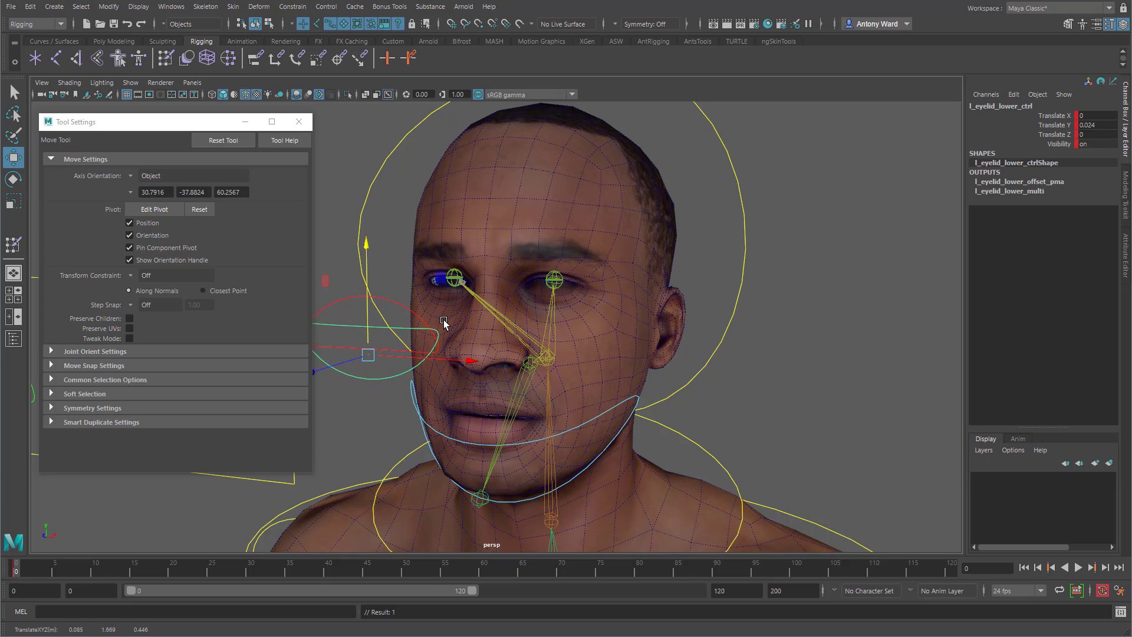
alt+right_drag(443, 321, 636, 294)
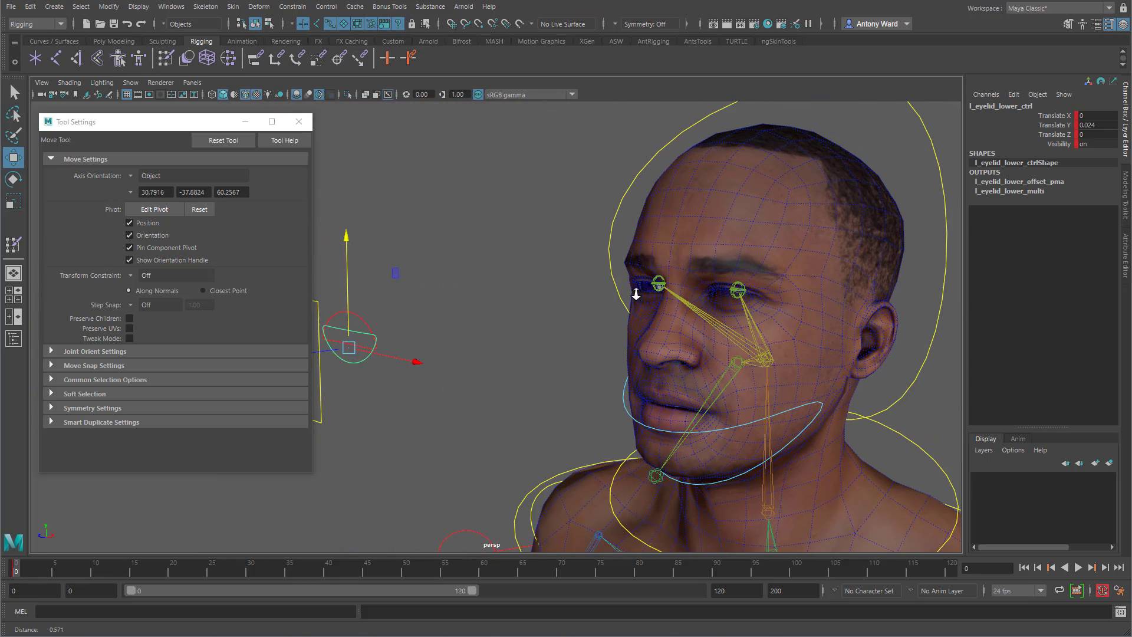
- Raise the left lower eyelid control to a Translate Y of about 0.025 and reopen skin weight painting on the body mesh
drag(348, 300, 350, 292)
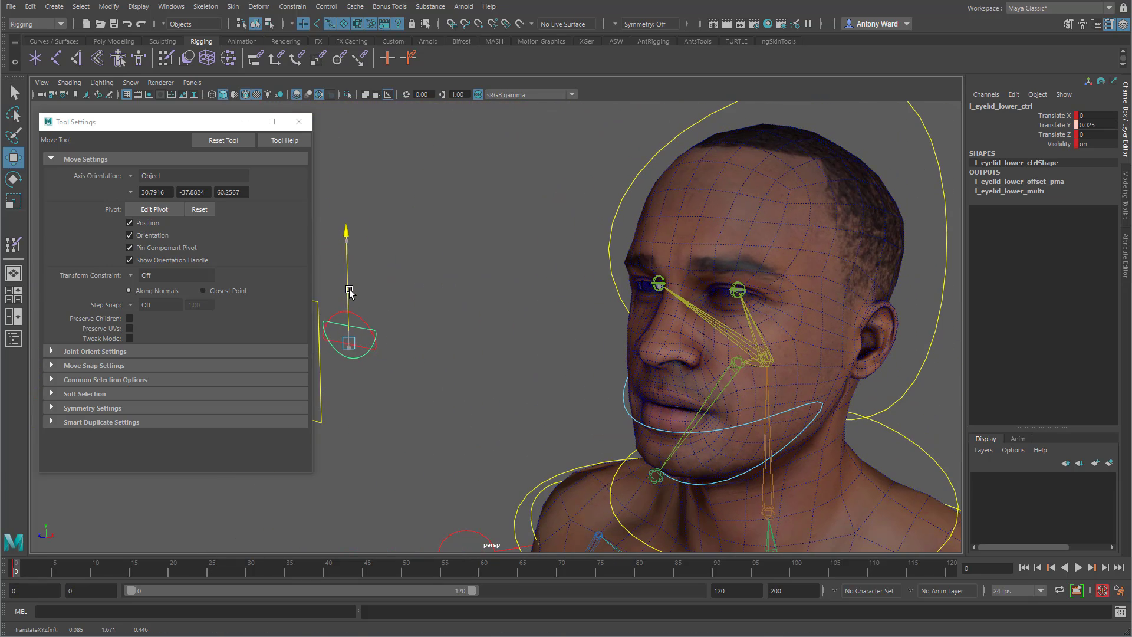
alt+right_drag(606, 316, 642, 304)
click(641, 303)
alt+drag(615, 301, 649, 302)
click(14, 245)
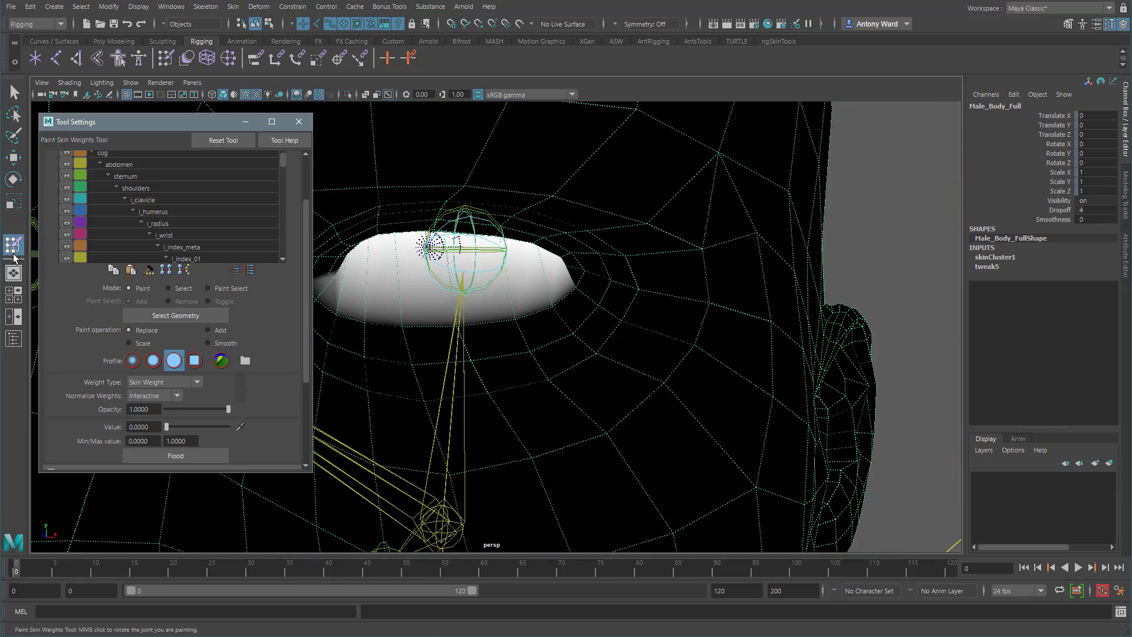
- Smooth the left lower eyelid weights along the lid's lower edge and corners, using the soft brush at full opacity
click(224, 343)
click(153, 361)
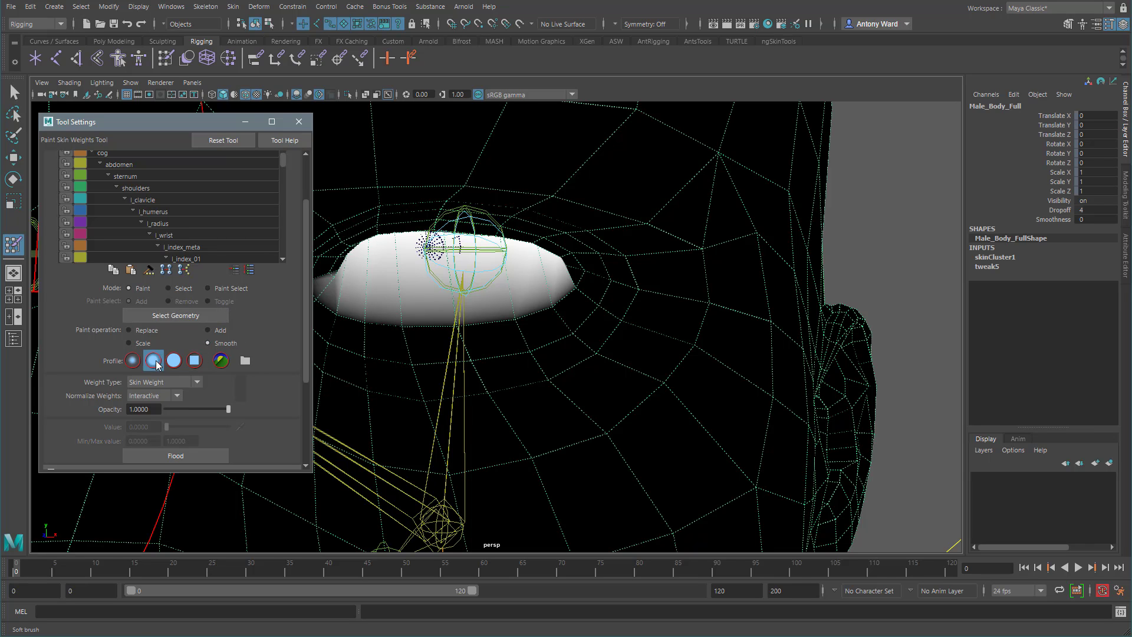
alt+middle_drag(455, 316, 439, 328)
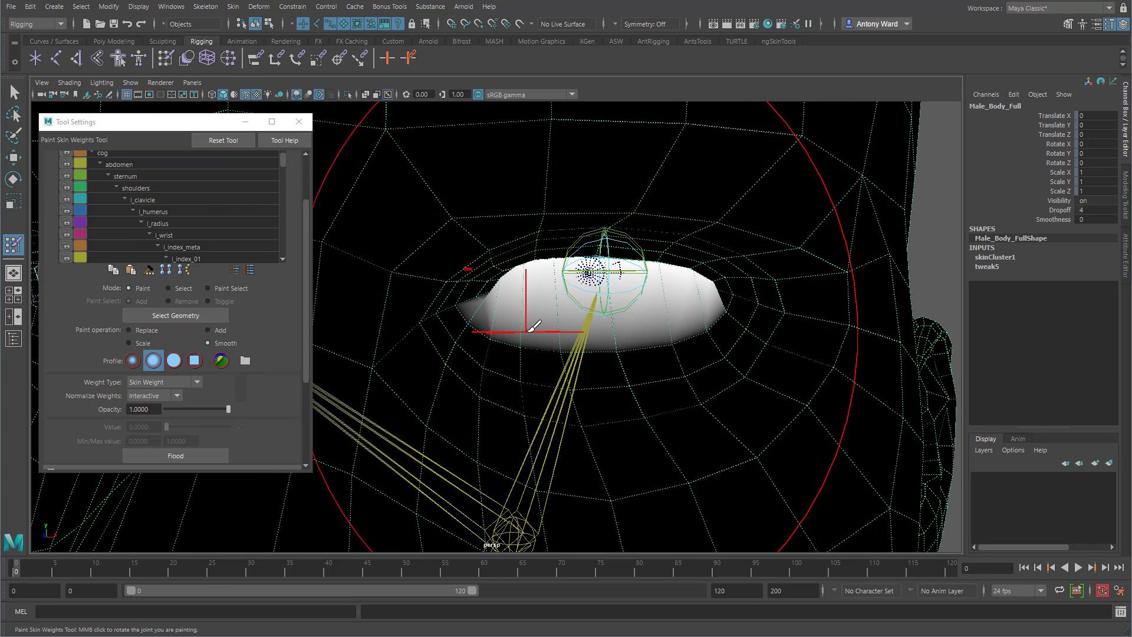
drag(529, 324, 402, 330)
mouse_move(490, 304)
mouse_down()
mouse_move(490, 324)
mouse_move(466, 336)
mouse_move(636, 336)
mouse_move(677, 328)
mouse_move(728, 294)
mouse_move(694, 317)
mouse_up()
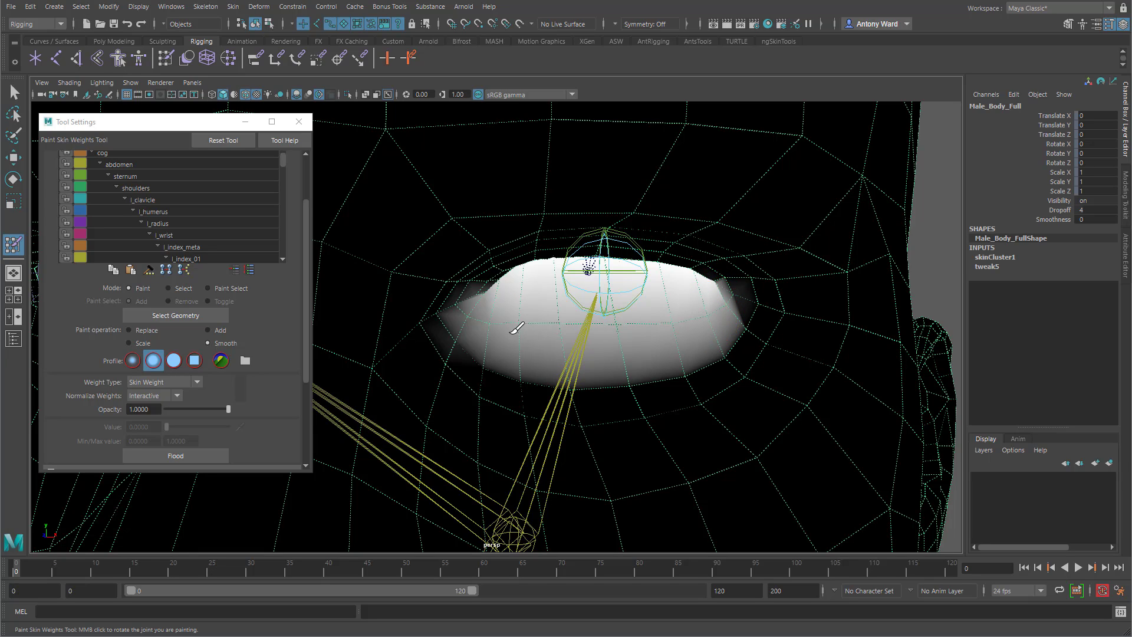
mouse_move(488, 326)
mouse_down()
mouse_move(475, 320)
mouse_move(529, 356)
mouse_move(513, 354)
mouse_move(641, 359)
mouse_move(730, 331)
mouse_move(744, 314)
mouse_move(561, 342)
mouse_up()
- Add head joint weight at the left eye's corners with the Gaussian brush, opacity 0.1165 and value 1, and undo the last stroke
alt+drag(682, 399, 534, 398)
alt+middle_drag(884, 402, 727, 374)
mouse_move(726, 373)
alt+mouse_down()
mouse_move(647, 362)
mouse_move(574, 374)
mouse_move(592, 366)
alt+mouse_up()
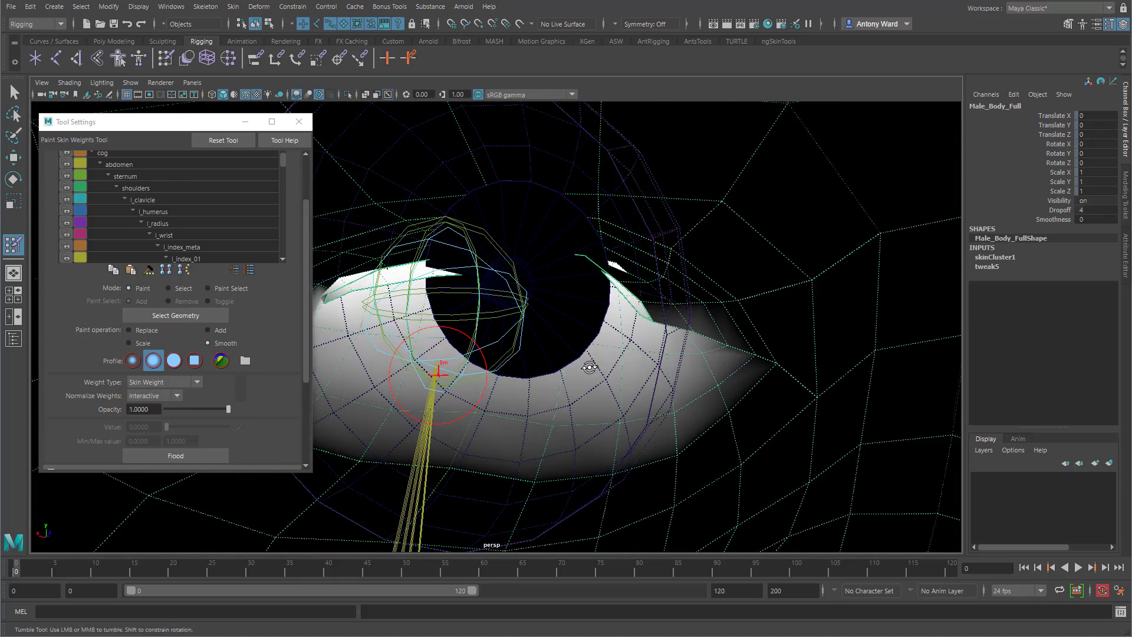
alt+middle_drag(591, 366, 607, 366)
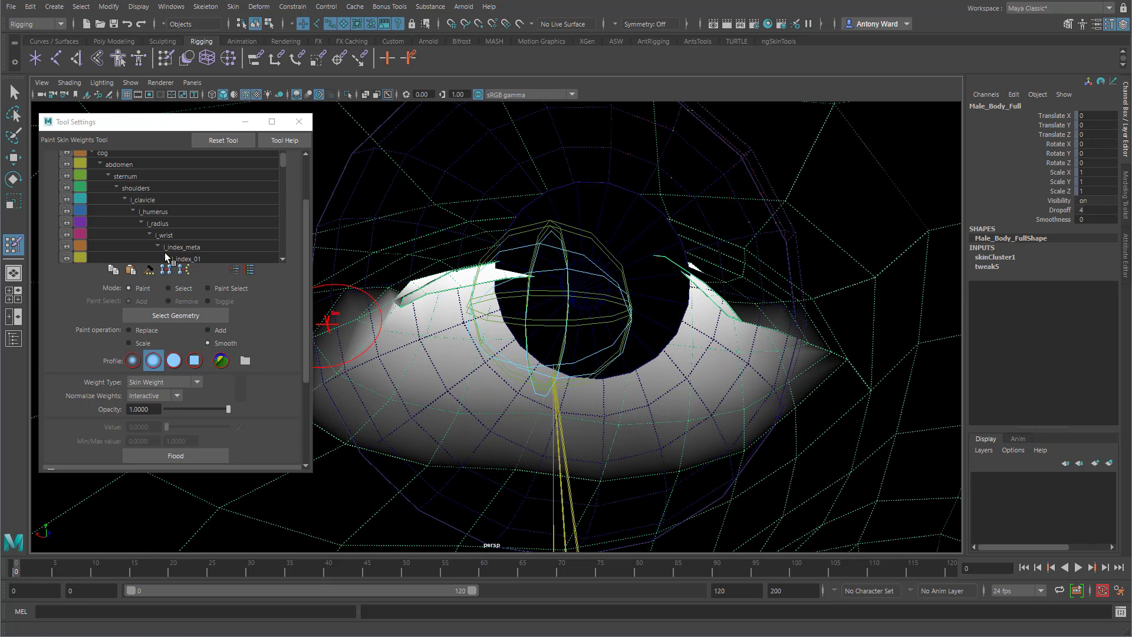
drag(281, 183, 280, 193)
click(145, 180)
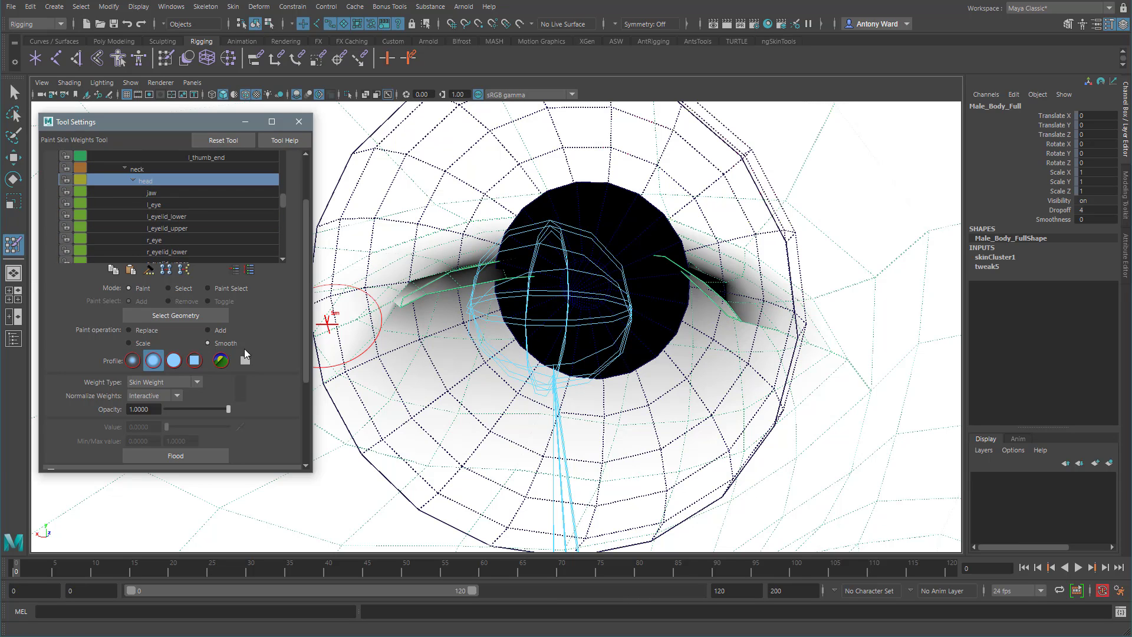
click(221, 329)
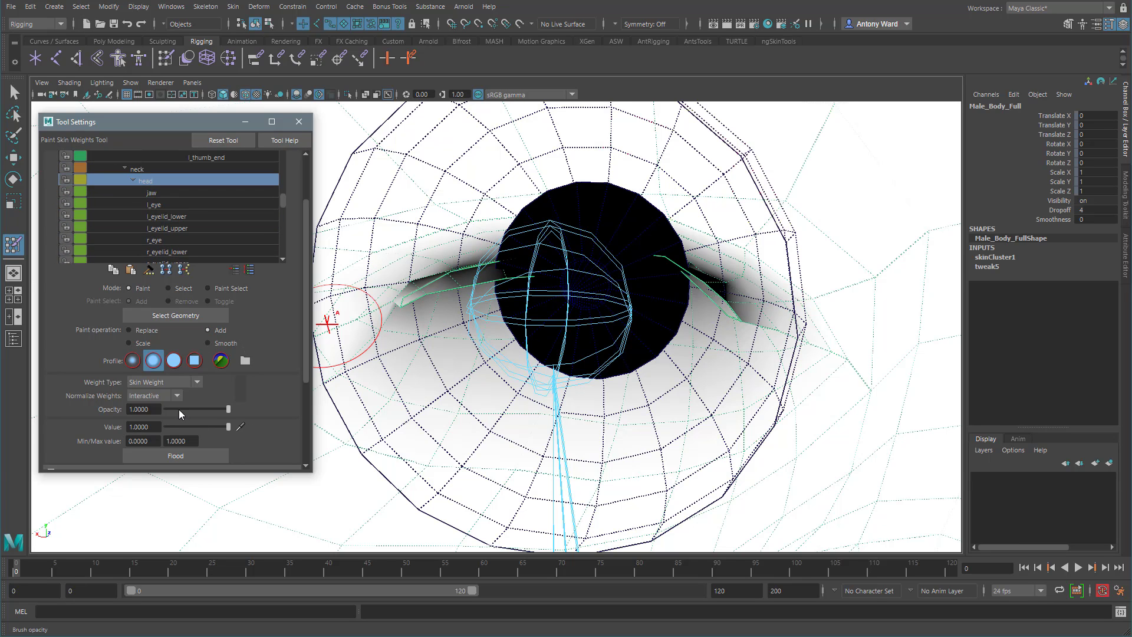
drag(178, 409, 174, 409)
click(133, 360)
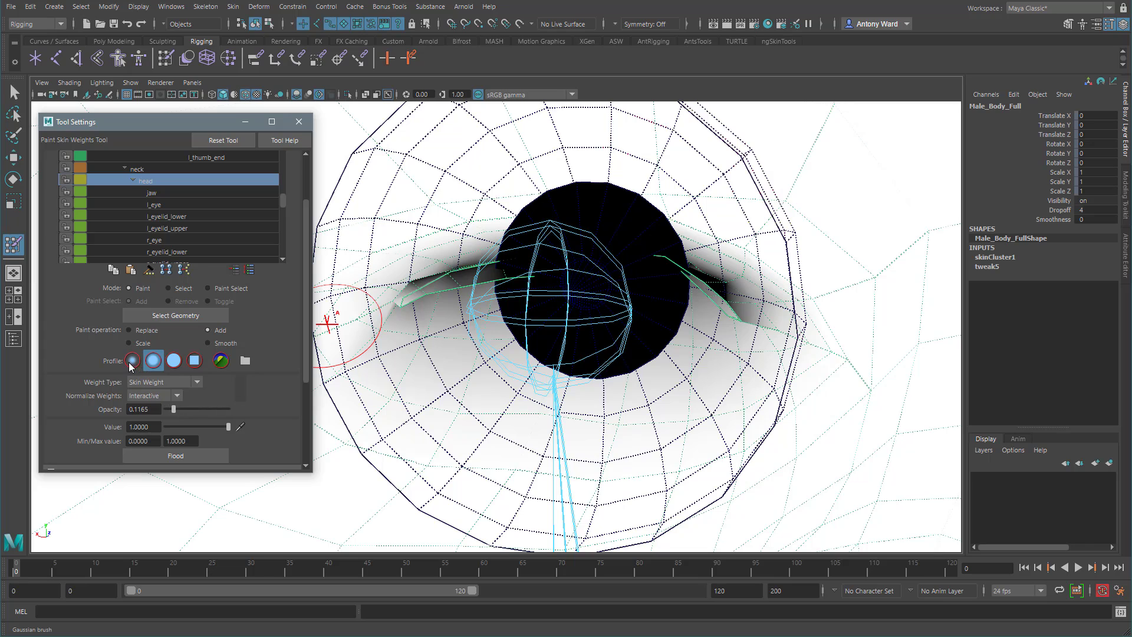
click(420, 285)
click(453, 280)
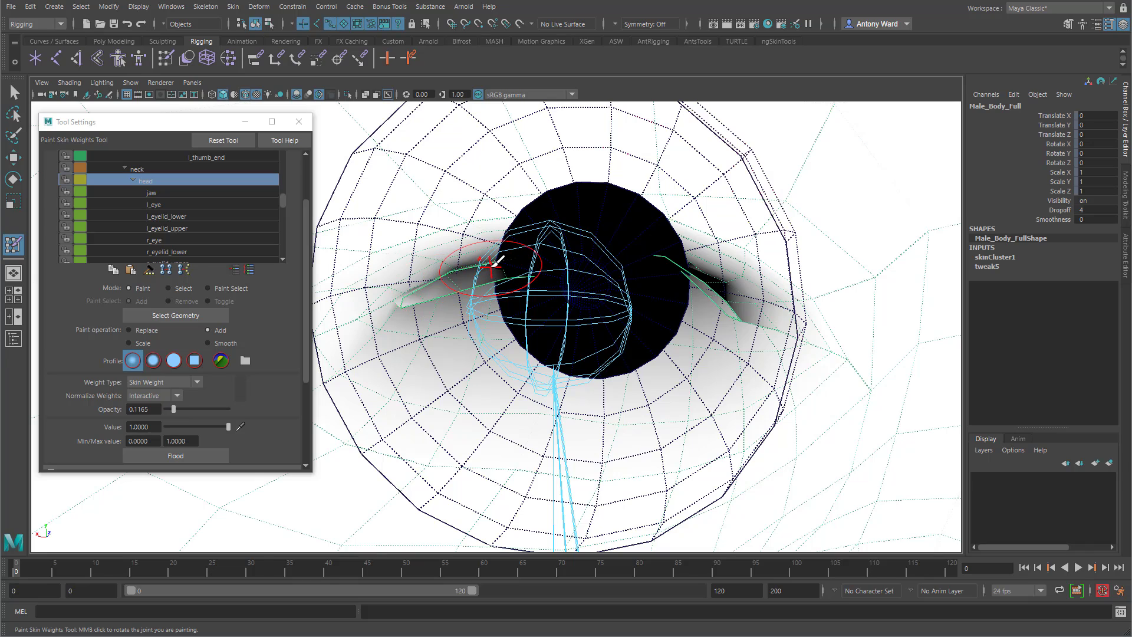
click(720, 279)
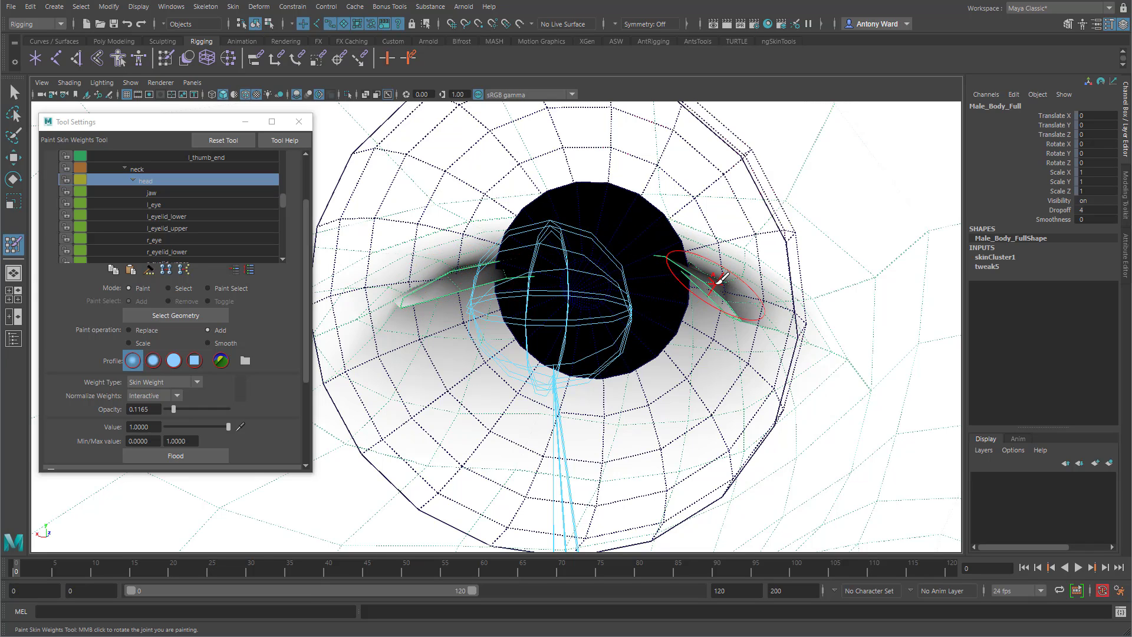
key(ctrl+z)
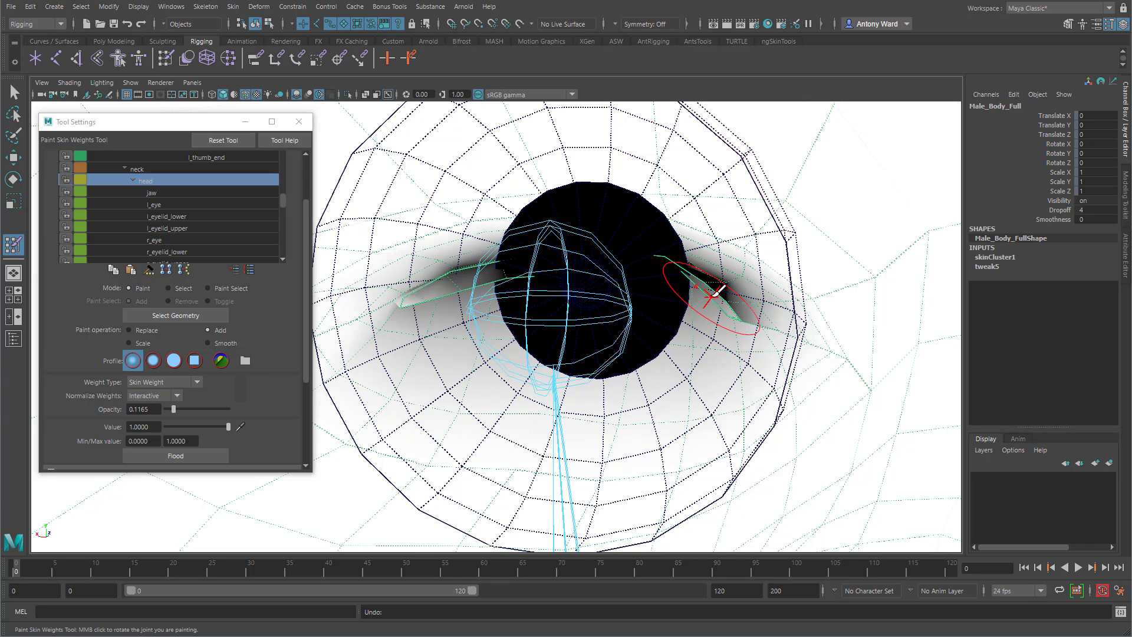
- Check the l_eyelid_lower weights around the left eye and leave weight painting for the Move tool
click(186, 218)
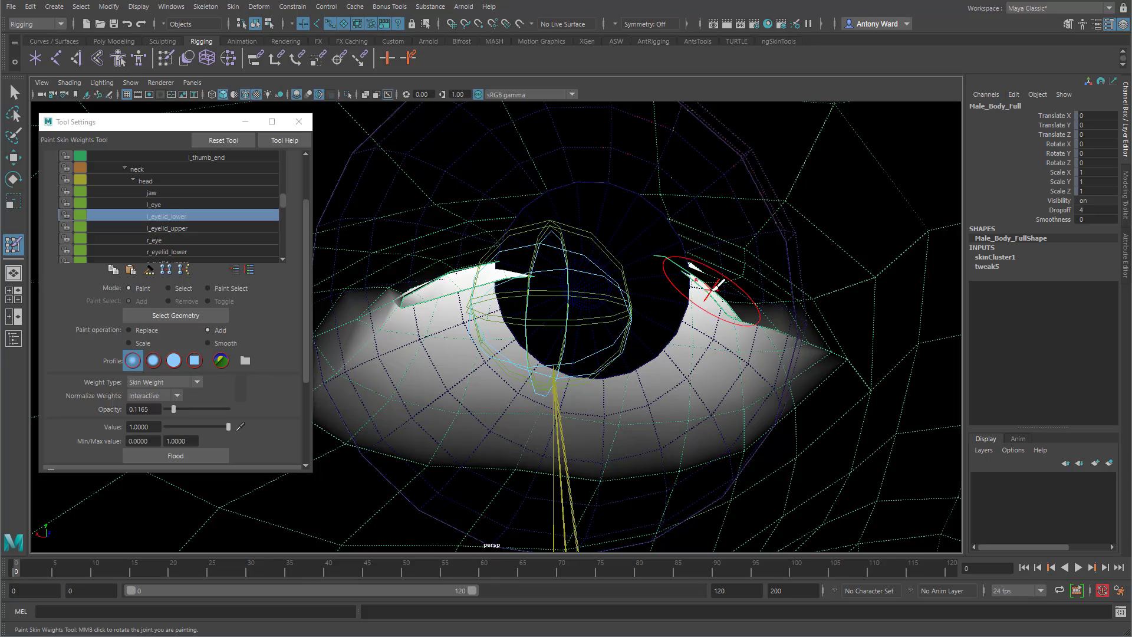
alt+drag(718, 286, 724, 379)
alt+right_drag(723, 379, 535, 362)
alt+drag(536, 361, 581, 357)
alt+right_drag(580, 357, 681, 352)
key(w)
alt+middle_drag(576, 309, 641, 340)
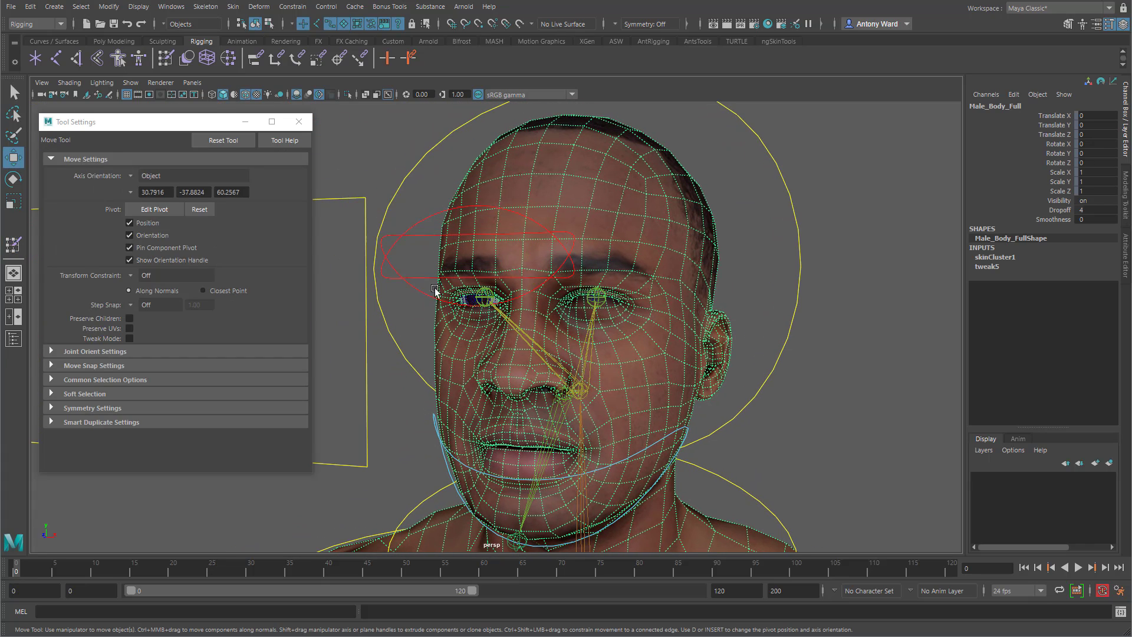
- Reset Translate X, Y and Z of the left upper and lower eyelid controls to 0
drag(406, 268, 424, 295)
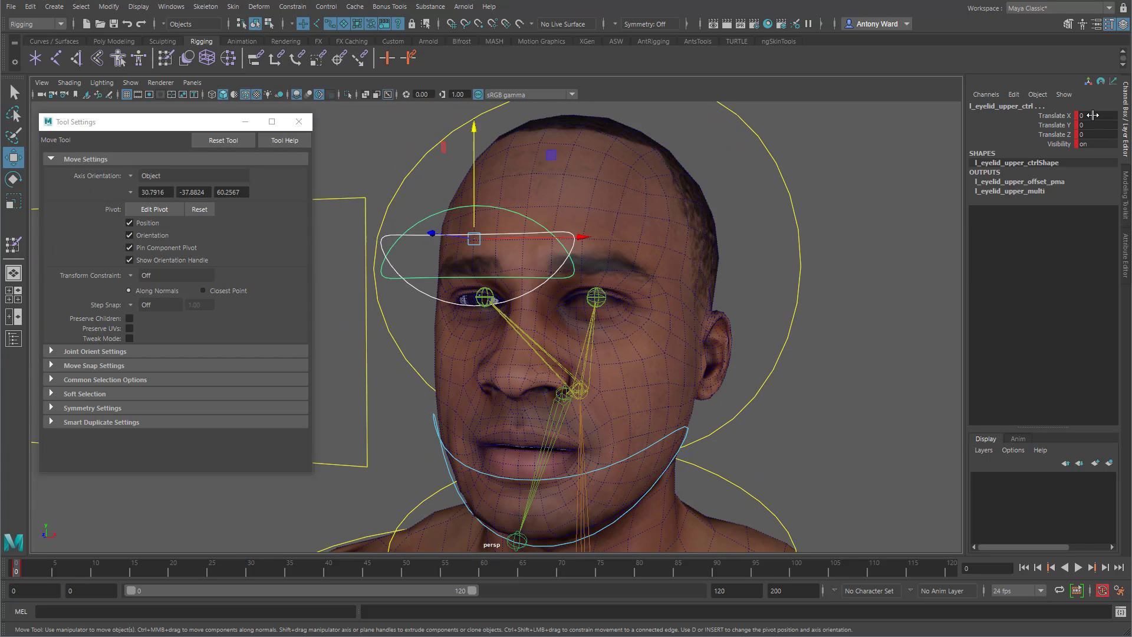
drag(1093, 115, 1087, 135)
text(0)
key(Return)
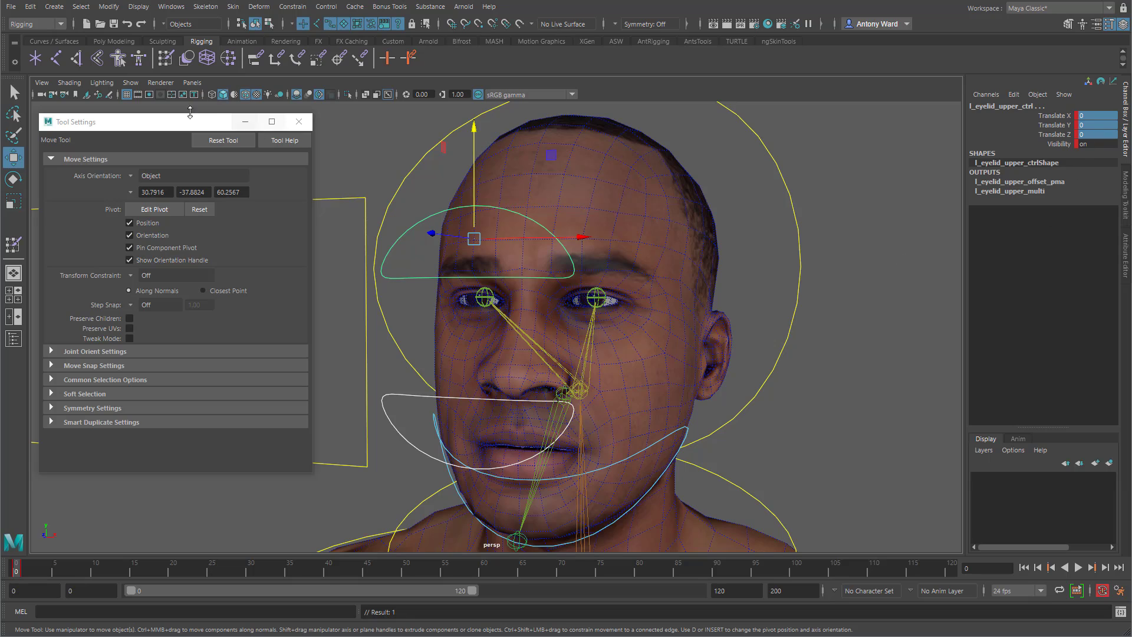
- Turn off X-Ray Joints and Wireframe on Shaded in the viewport
click(69, 83)
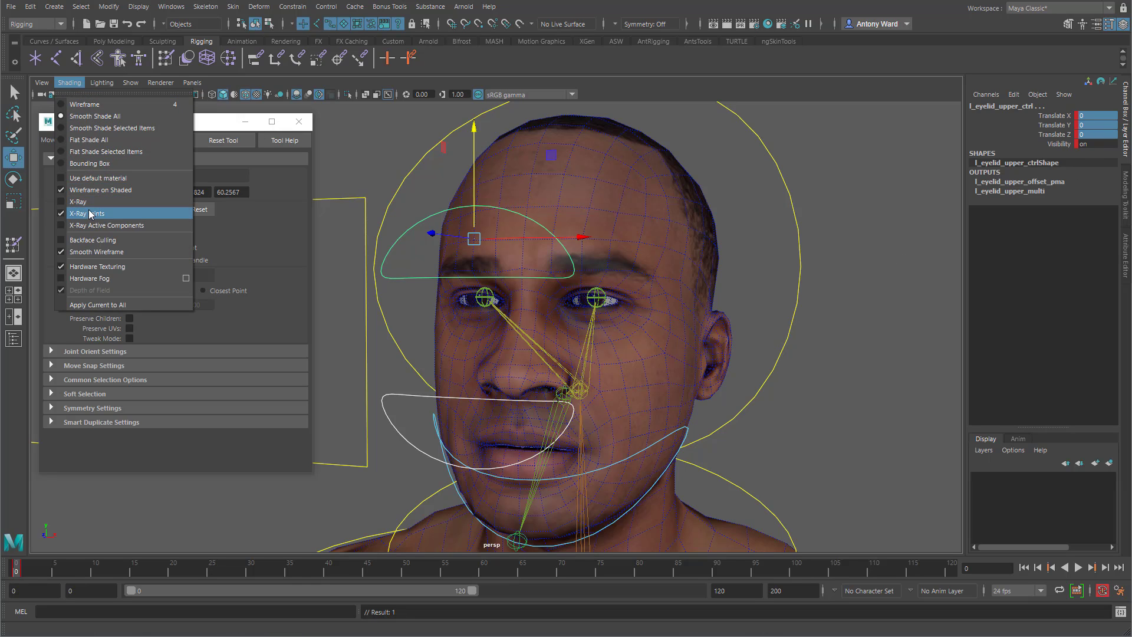
click(91, 210)
click(69, 84)
click(83, 182)
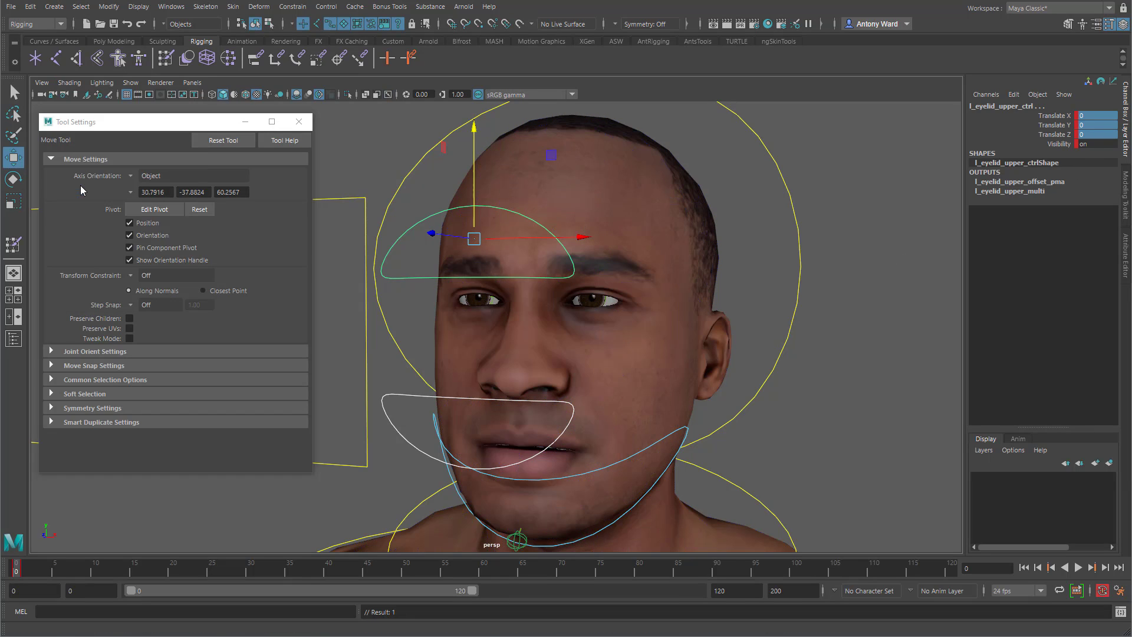
- Test the left eyelids by lowering the upper control about 0.019 and the lower control about 0.012, undoing each move
drag(473, 190, 465, 310)
key(ctrl+z)
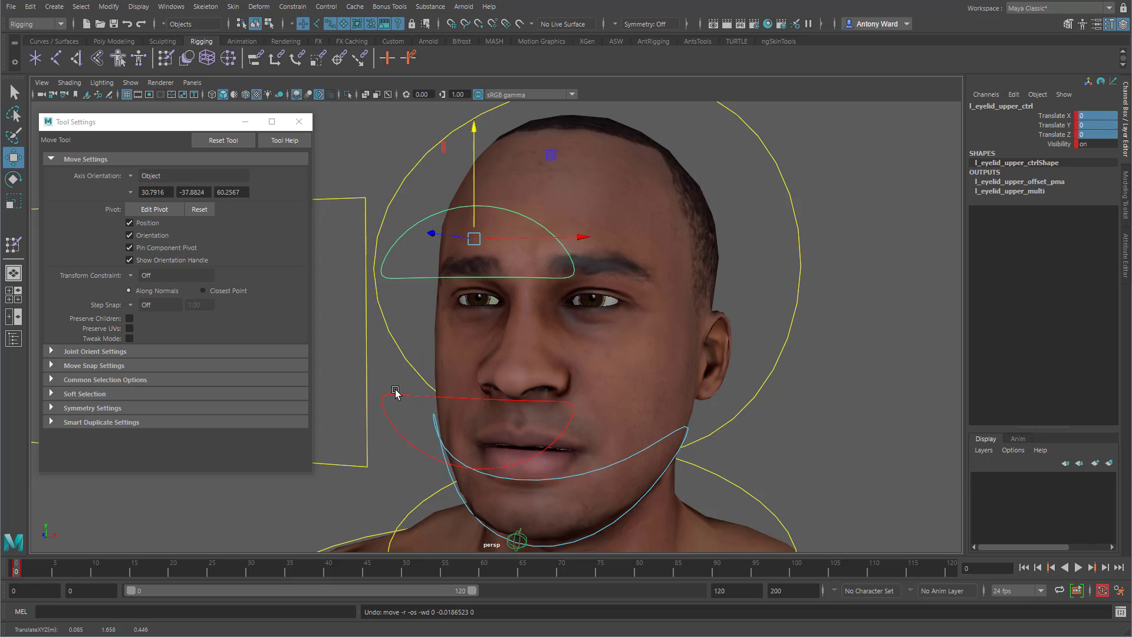
click(396, 396)
drag(473, 378, 474, 449)
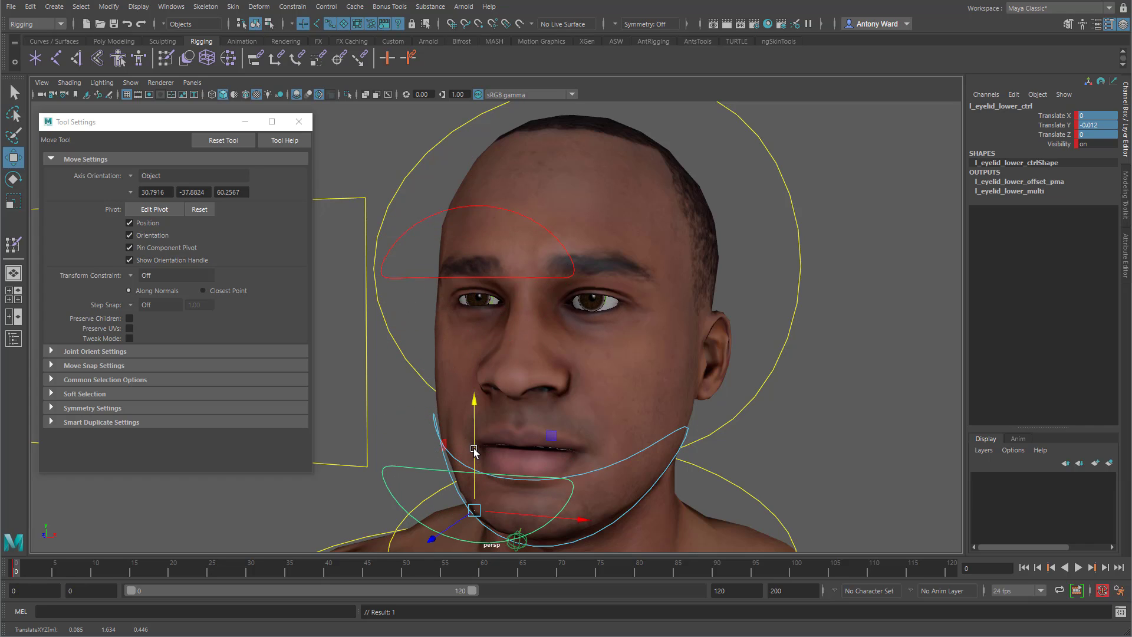
key(ctrl+z)
- Mirror the body mesh's skin weights to the other side
click(713, 353)
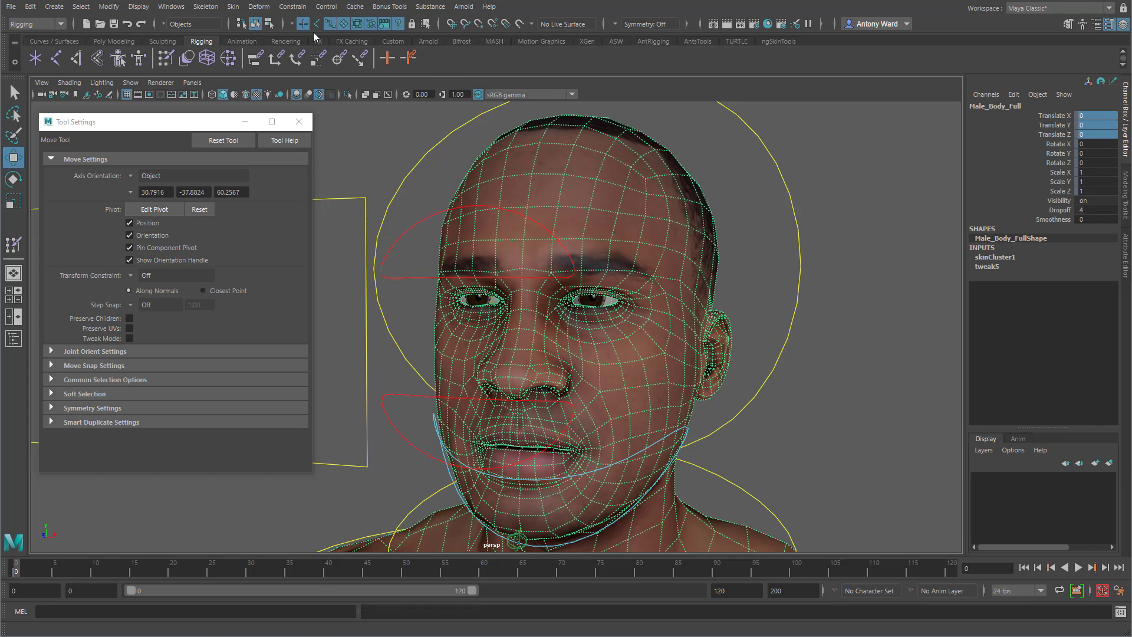
click(234, 7)
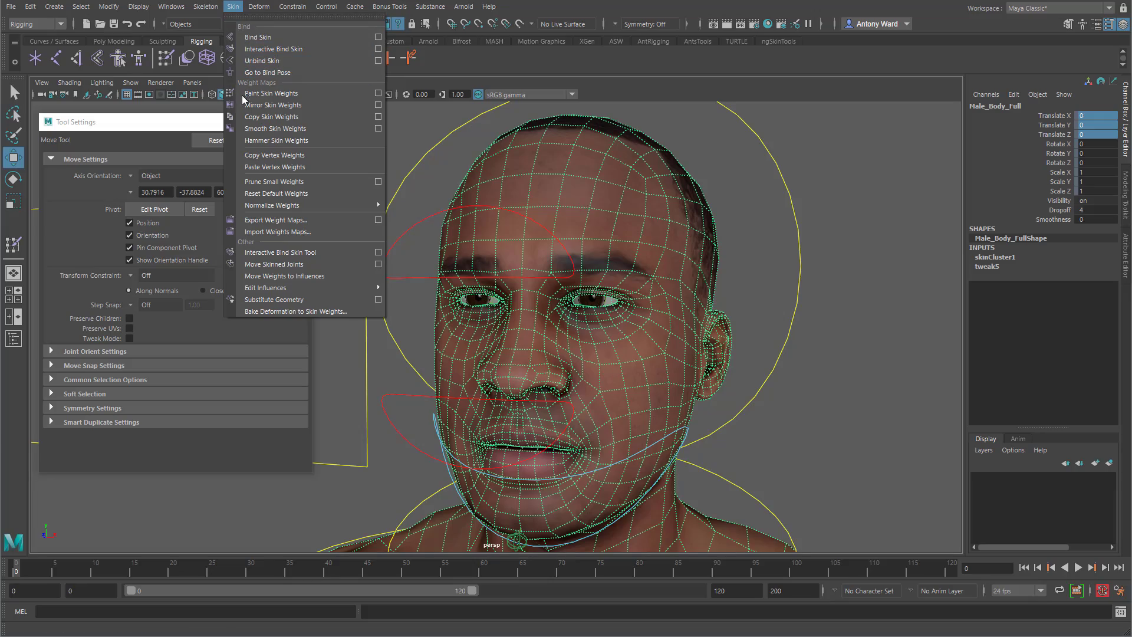
click(281, 108)
- Close the tool settings and test the right upper eyelid by lowering its control to a Translate Y of about -0.04
alt+middle_drag(589, 342, 627, 336)
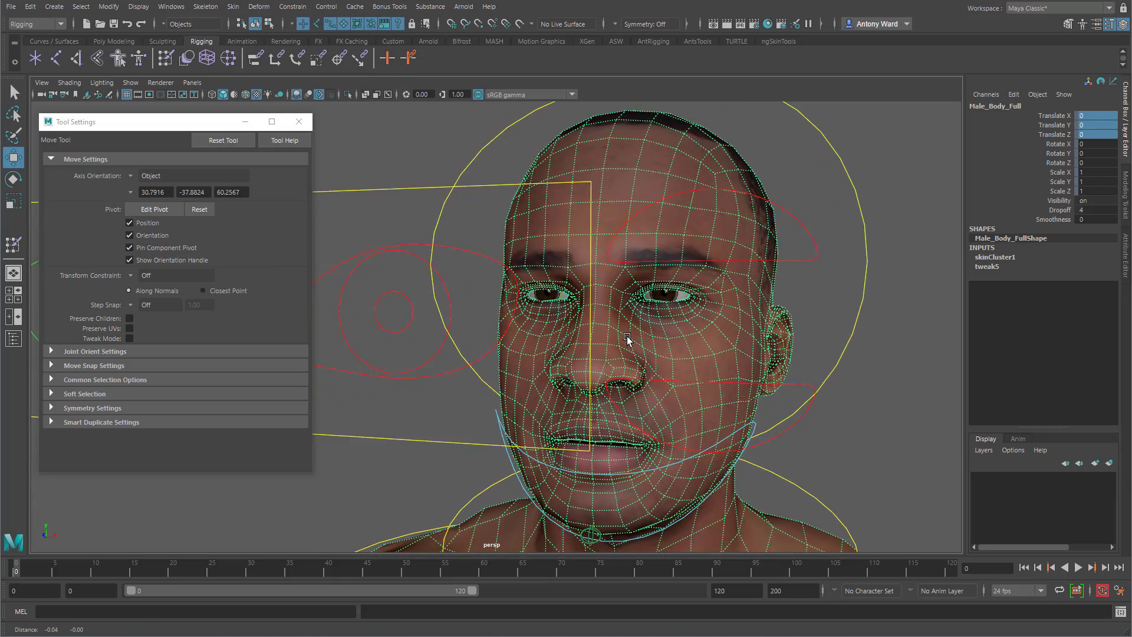
alt+drag(628, 336, 373, 299)
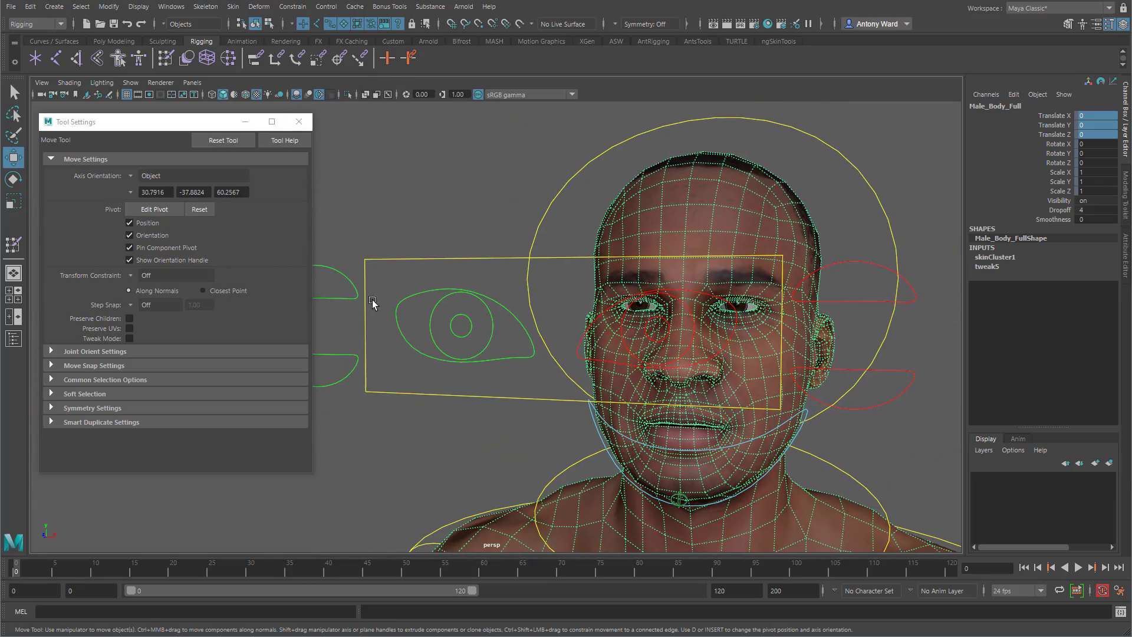
click(348, 287)
click(299, 121)
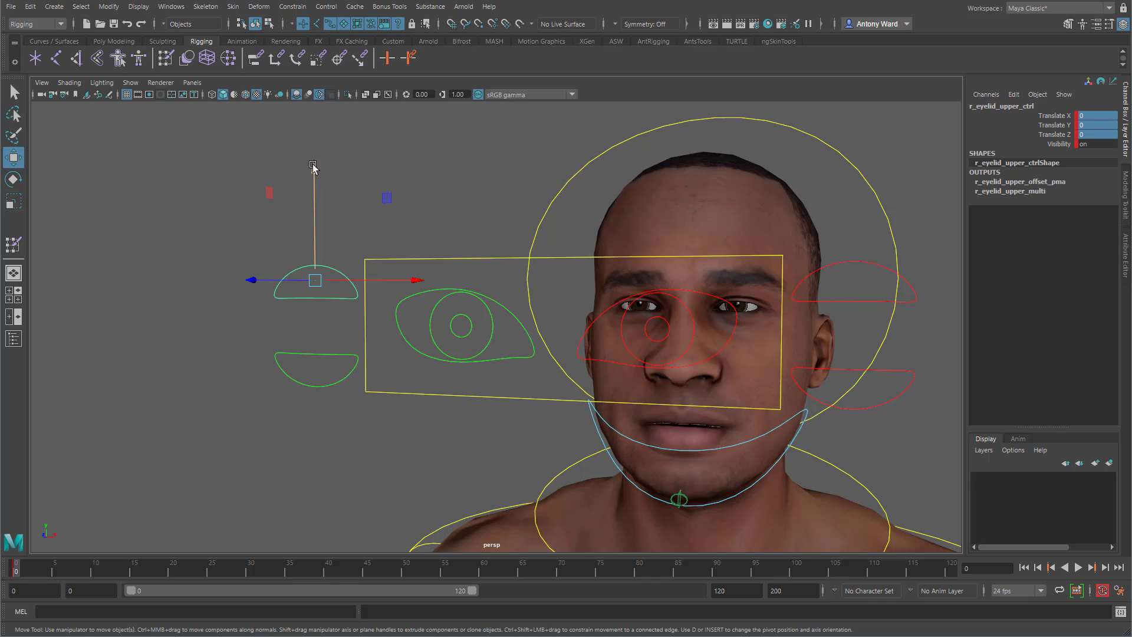
drag(313, 166, 323, 288)
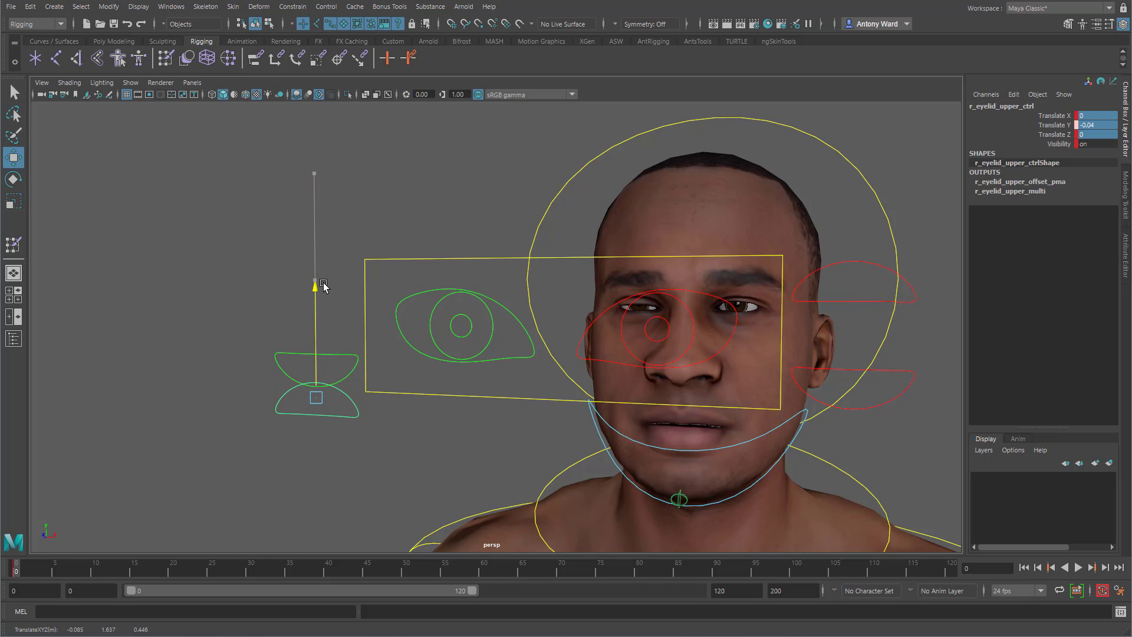
- Set Input 2Y and Input 2Z of the r_eyelid_upper_multi node to -1000
click(1033, 192)
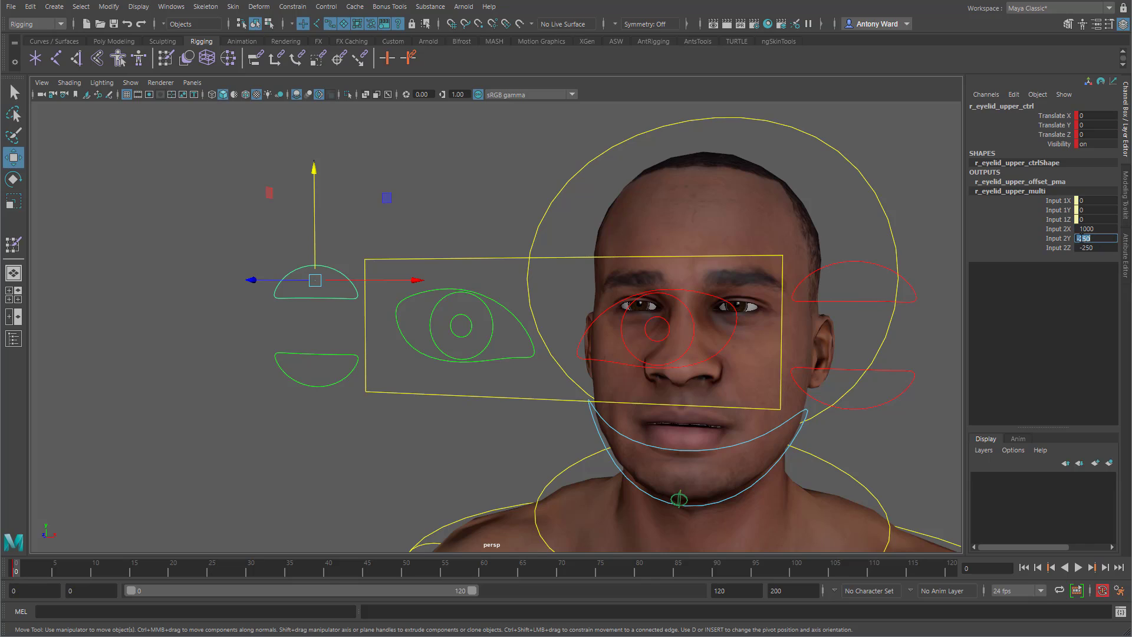
text(-1000)
click(1113, 246)
text(-1000)
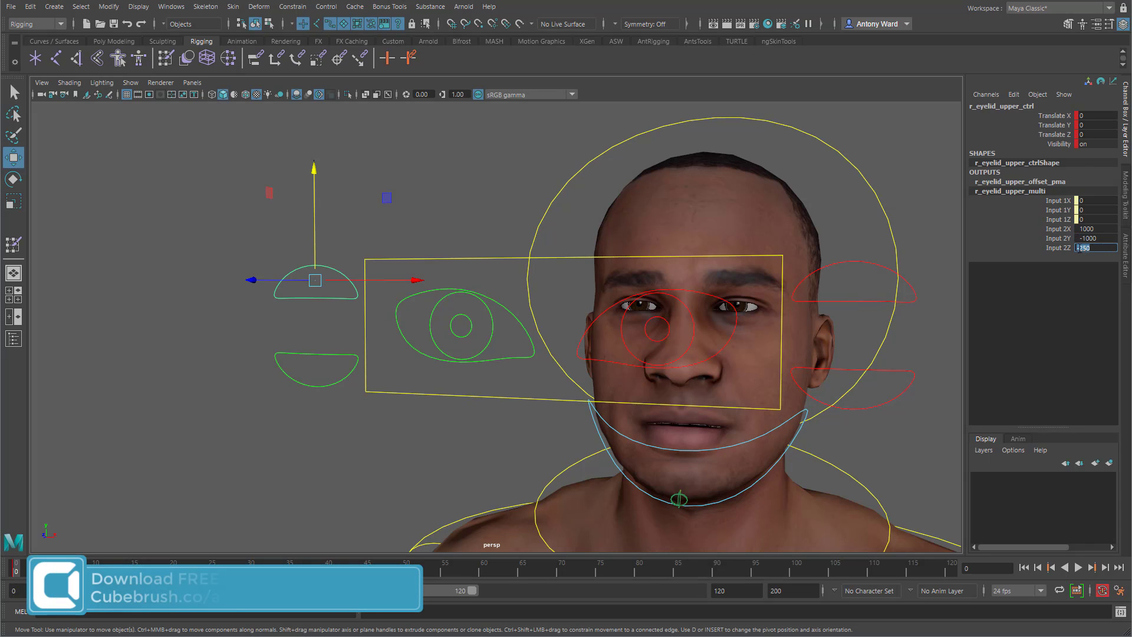
- Set Input 2Y and Input 2Z of r_eyelid_lower_multi to -1000, then test raising the right lower eyelid control and undo the move
click(353, 366)
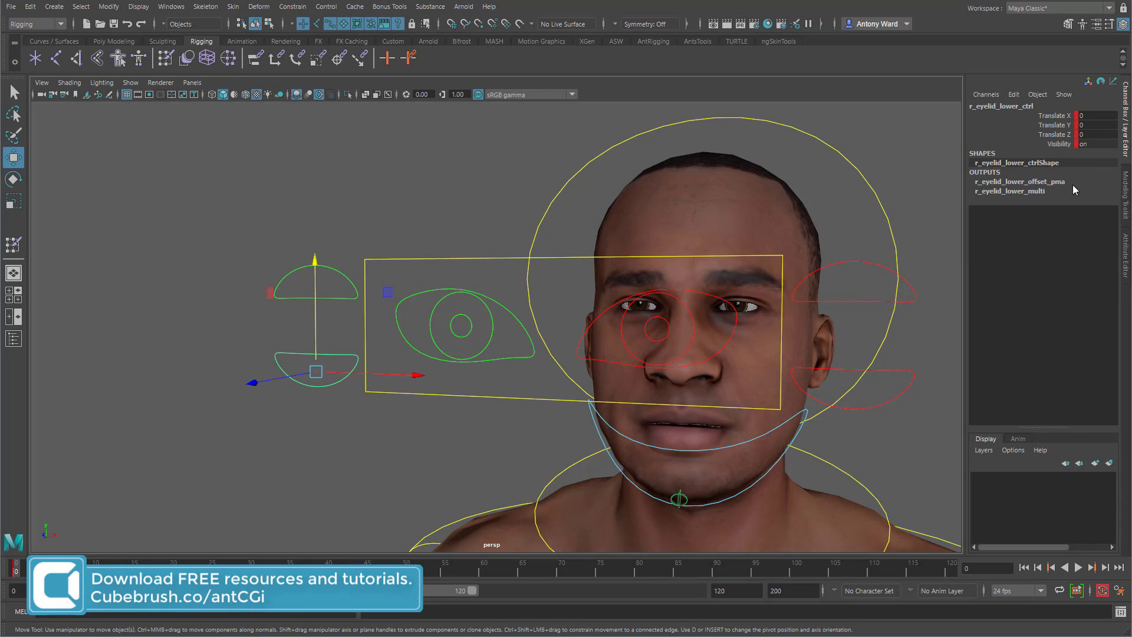
click(1036, 192)
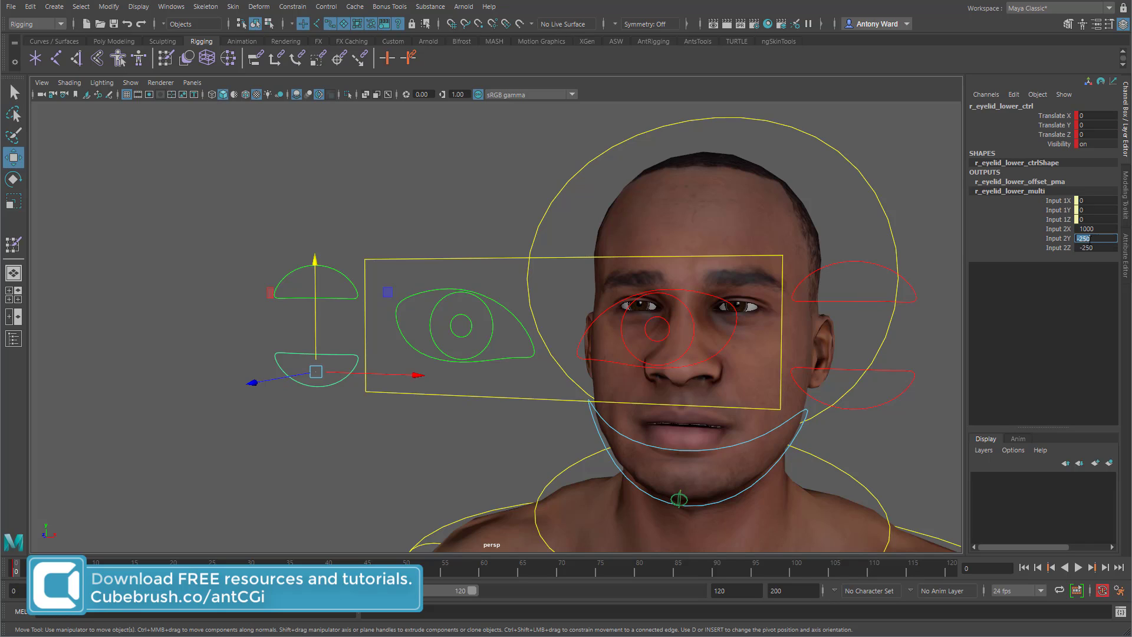
click(1079, 240)
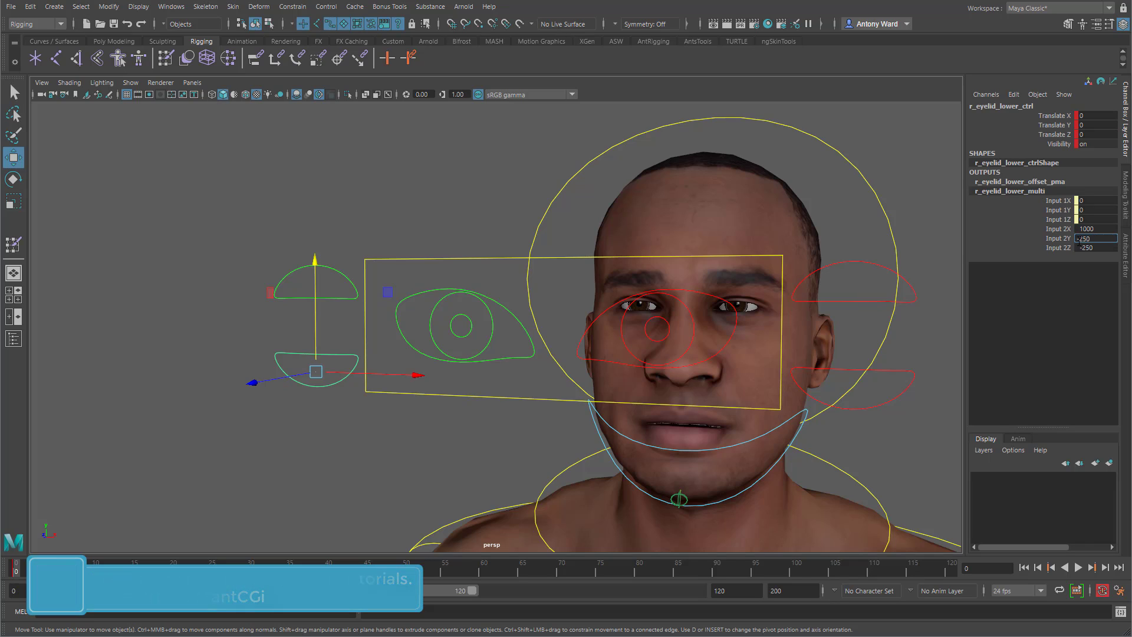
text(-1000)
click(1083, 248)
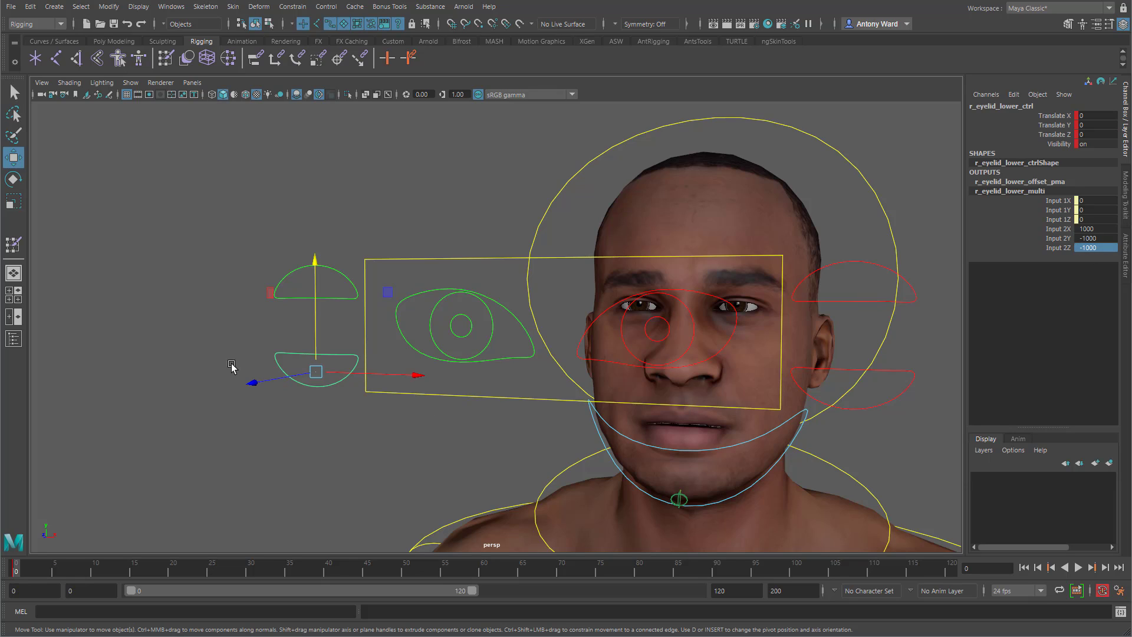
drag(315, 303, 305, 229)
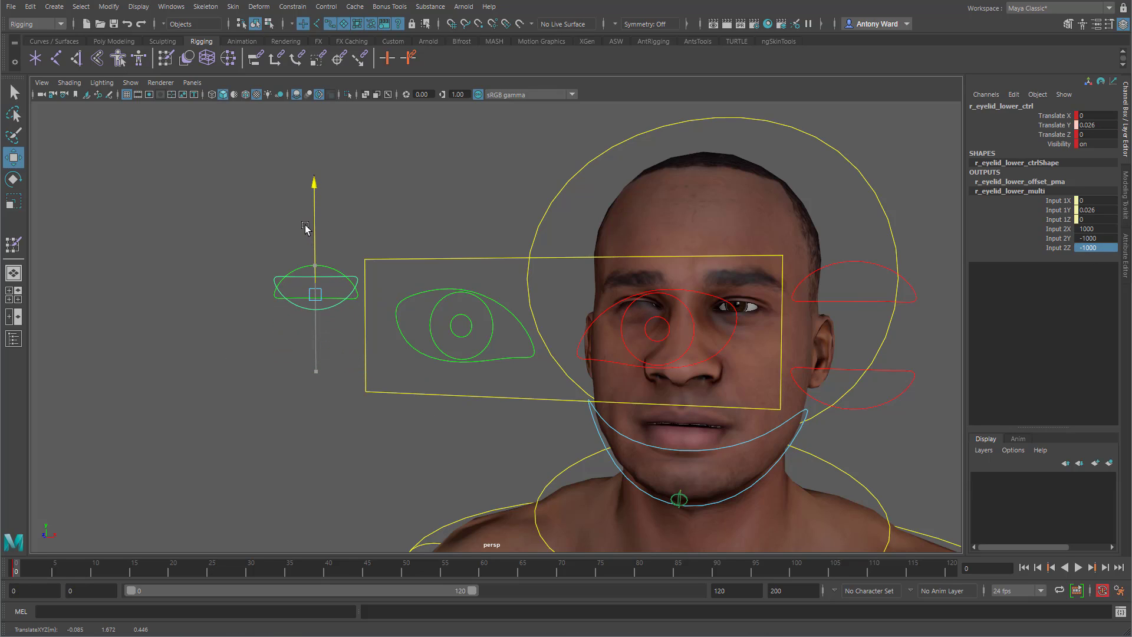
key(ctrl+z)
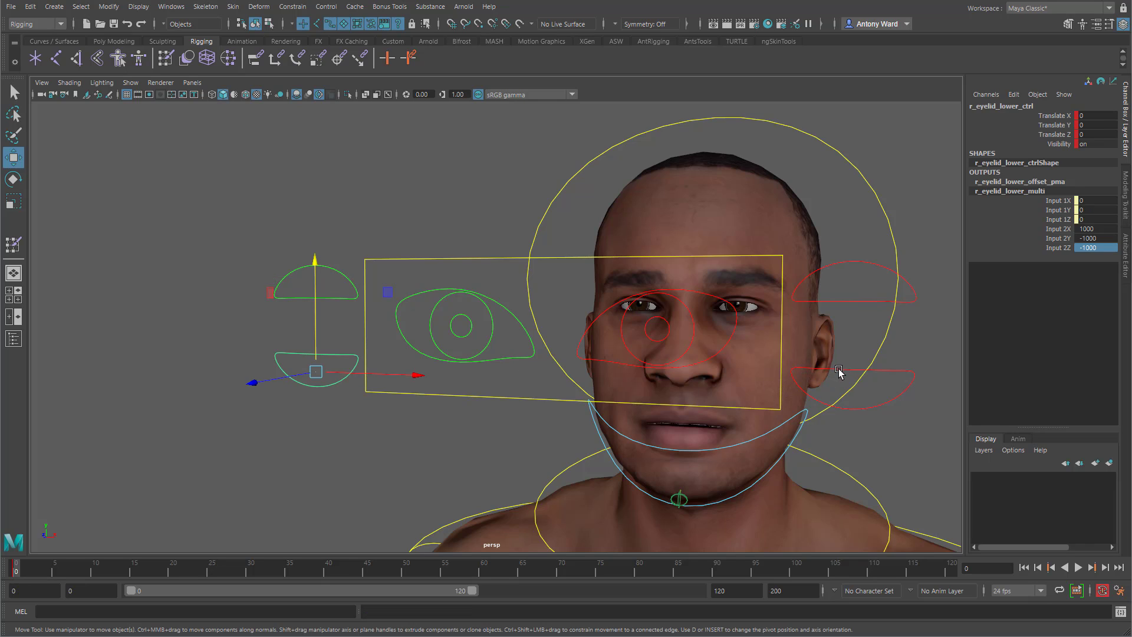
- Test both lower eyelids together by raising their controls, then undo the move
shift+click(795, 369)
drag(855, 356, 831, 293)
key(ctrl+z)
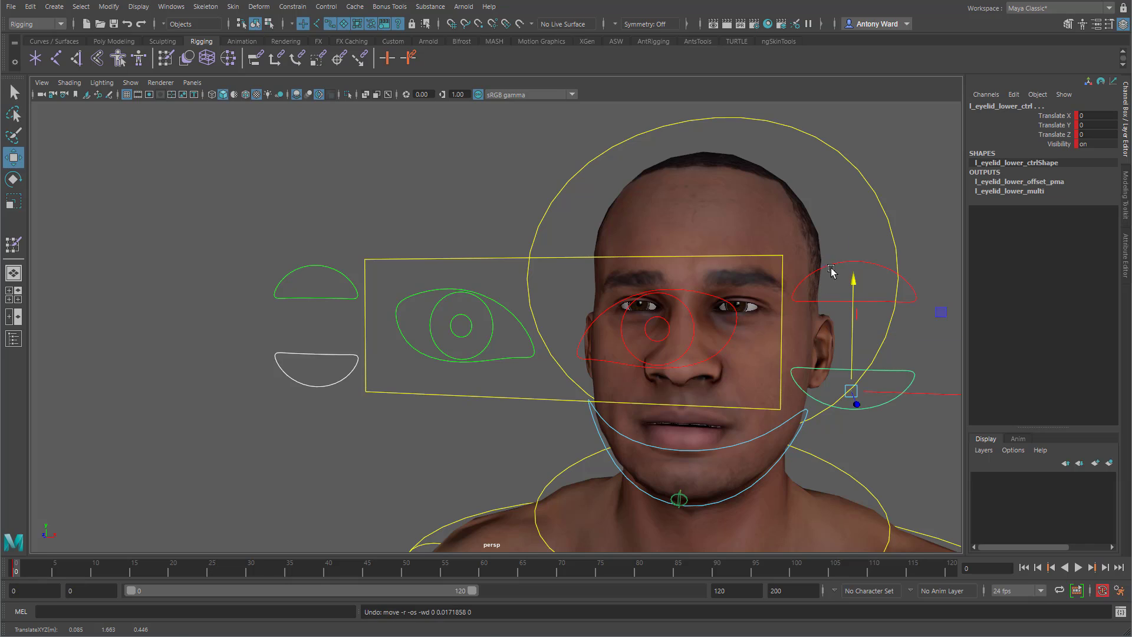
- Test both upper eyelids together by lowering their controls, then undo the move
click(830, 265)
shift+click(334, 295)
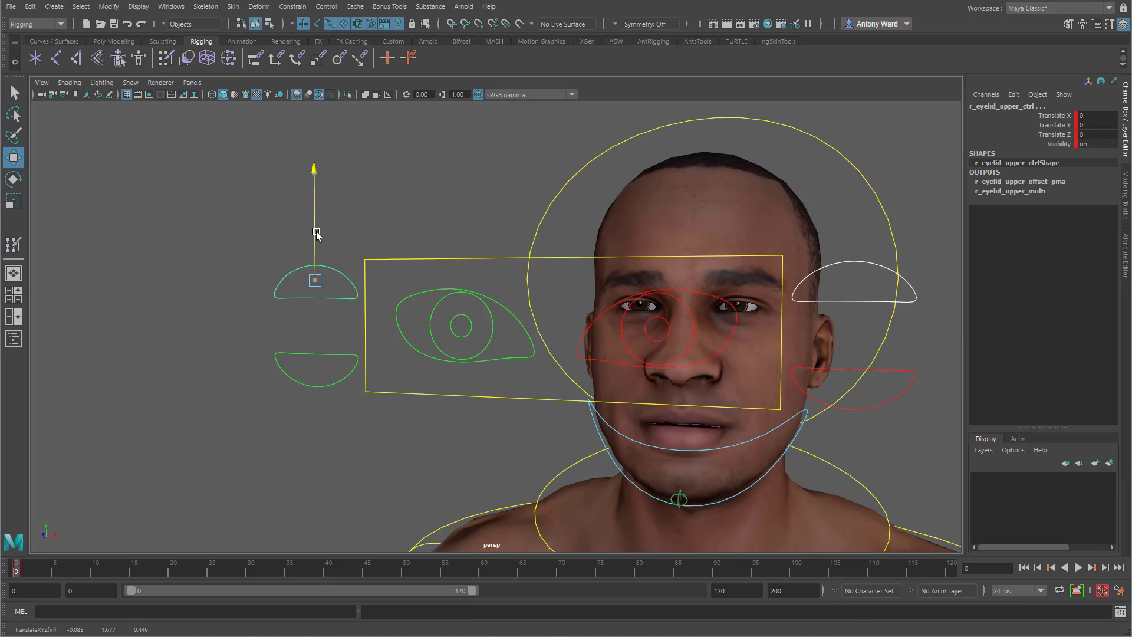
drag(311, 236, 327, 318)
key(ctrl+z)
- Test the eyelid follow by moving lookAt_ctrl around in front of the face, then undo the move
alt+drag(846, 433, 829, 439)
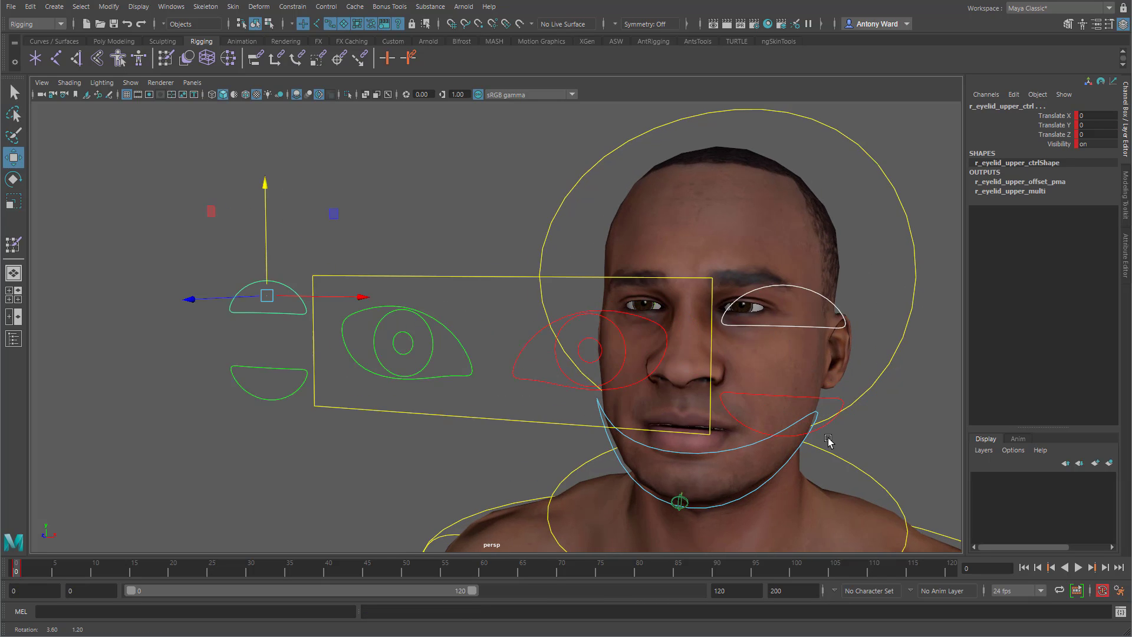
alt+right_drag(829, 439, 770, 440)
click(463, 390)
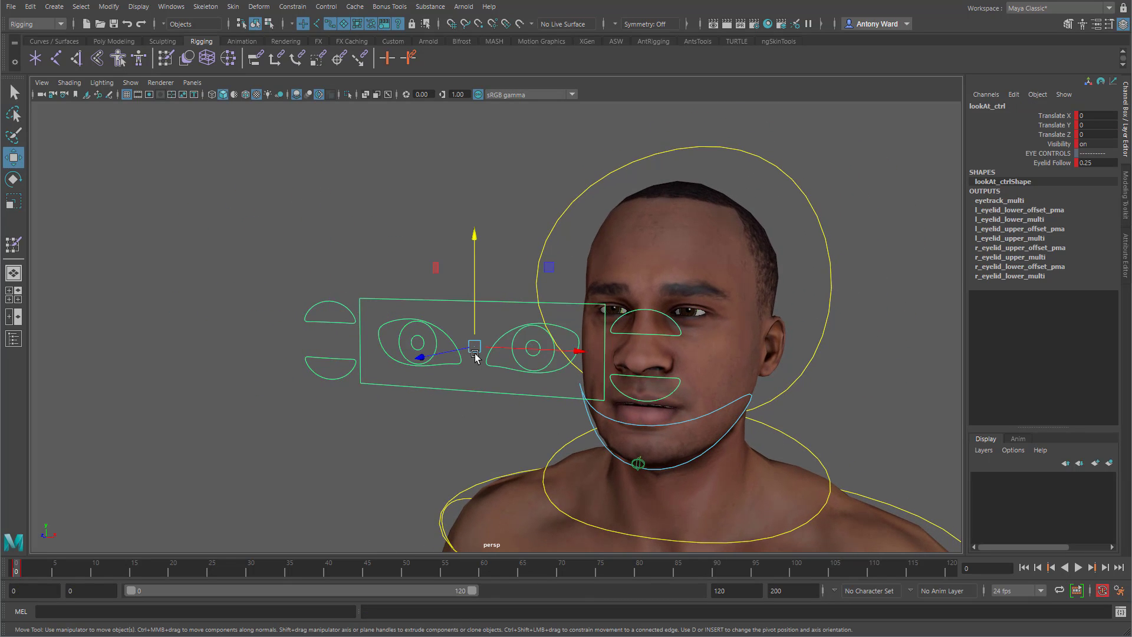
drag(475, 356, 534, 248)
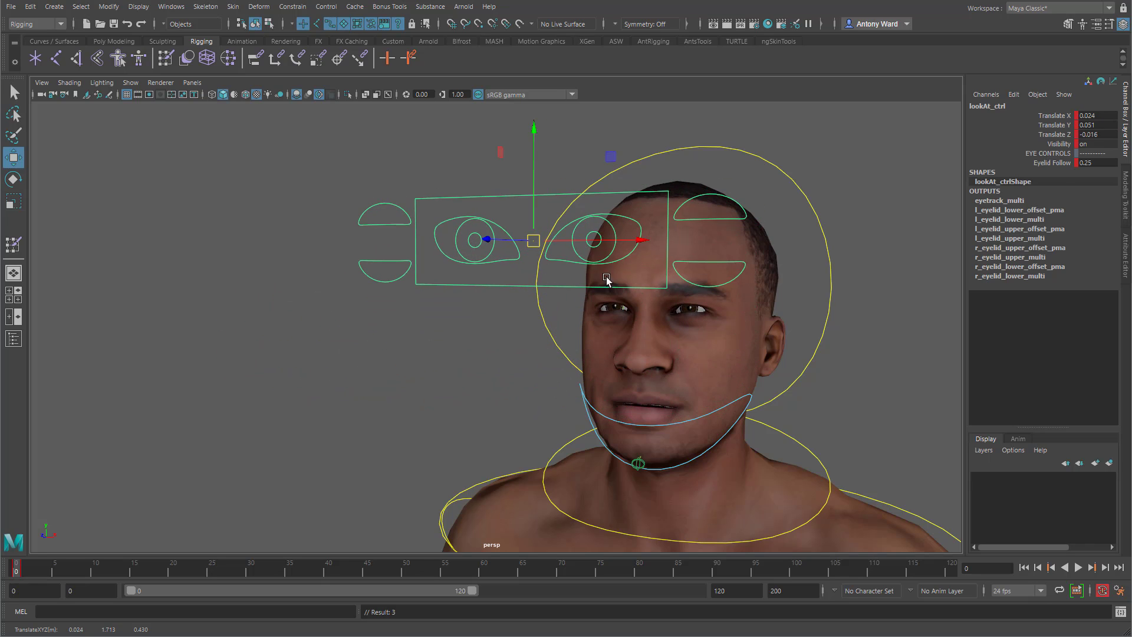
key(ctrl+z)
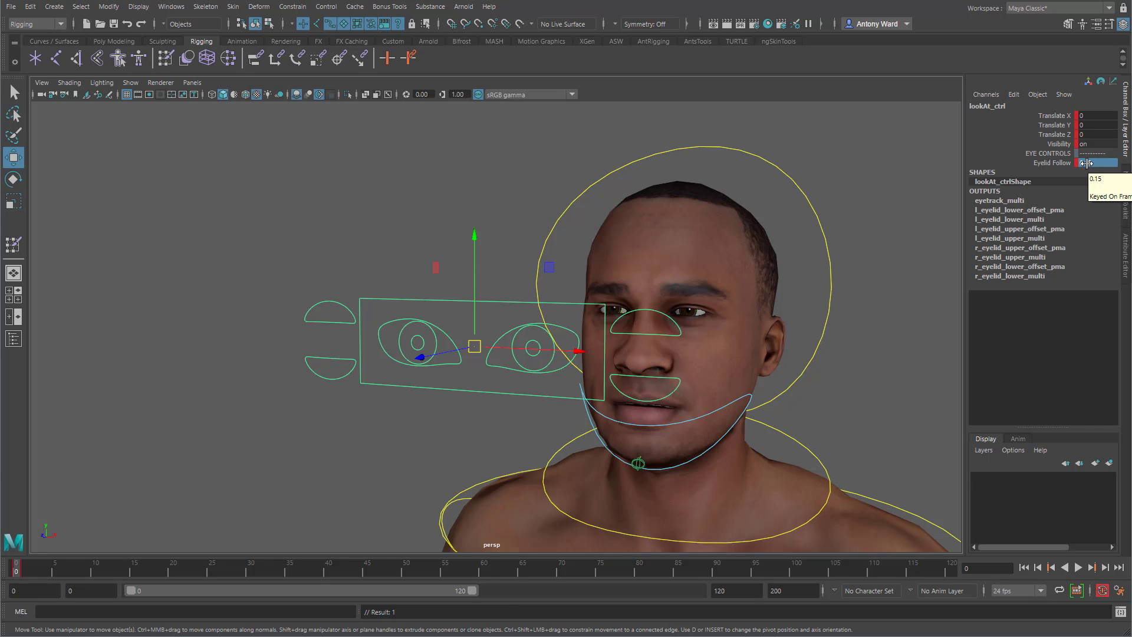
- Try Eyelid Follow values of 0.15 and 0.1 on lookAt_ctrl, moving the control at each value to test the lids
mouse_move(476, 347)
mouse_down()
mouse_move(498, 354)
mouse_move(515, 334)
mouse_move(512, 280)
mouse_move(431, 267)
mouse_move(430, 356)
mouse_move(505, 372)
mouse_move(446, 352)
mouse_move(384, 255)
mouse_move(346, 260)
mouse_move(483, 260)
mouse_move(514, 341)
mouse_move(480, 400)
mouse_move(462, 379)
mouse_move(462, 308)
mouse_move(490, 354)
mouse_up()
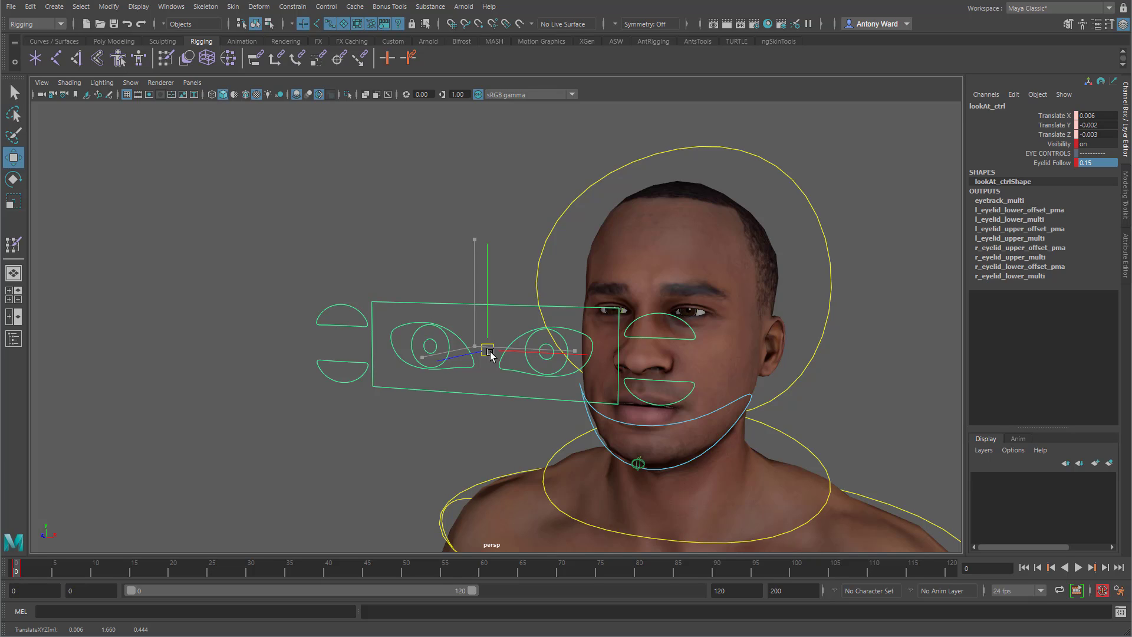
key(ctrl+z)
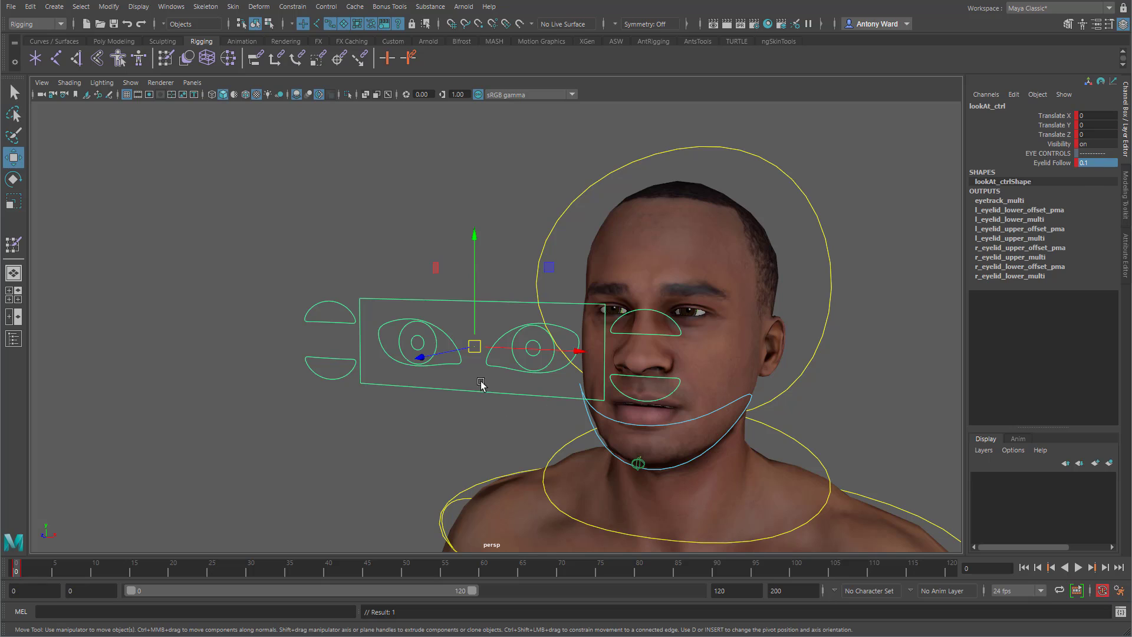
drag(477, 350, 448, 330)
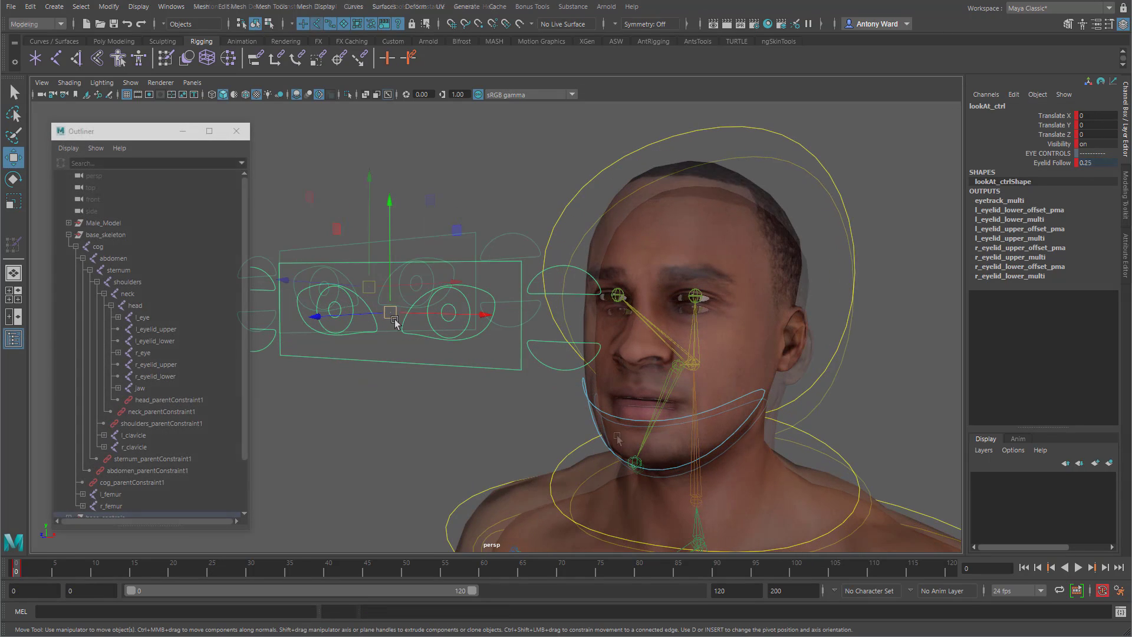
- Move lookAt_ctrl sideways to a Translate X of about 0.059 and set Input 2Z of l_eyelid_upper_multi to 0
drag(393, 319, 547, 356)
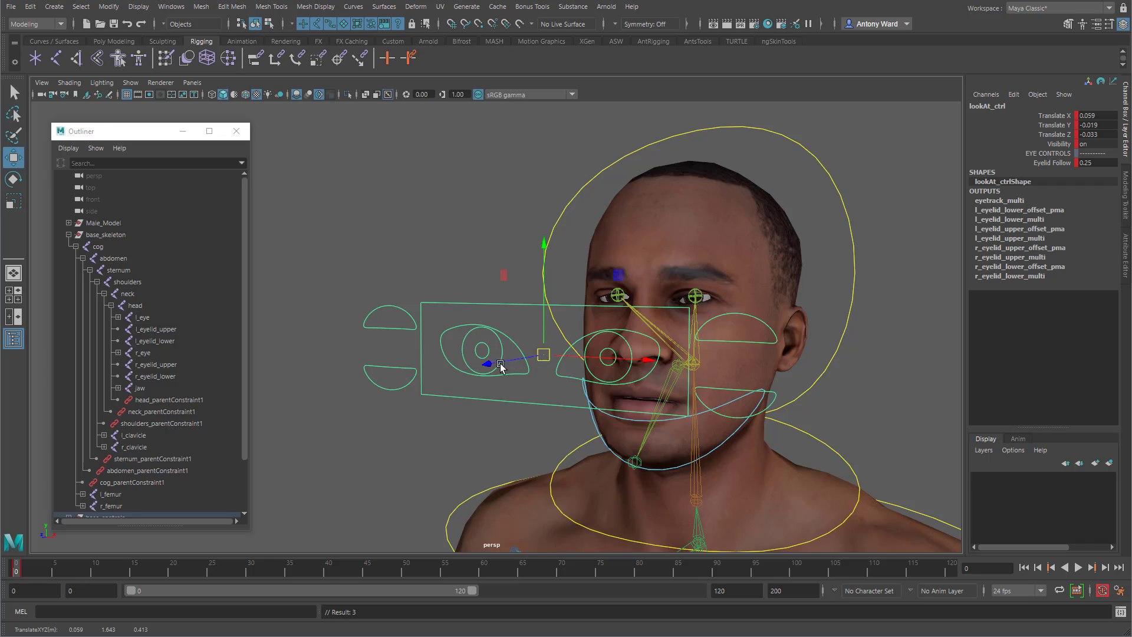
click(161, 328)
click(1037, 230)
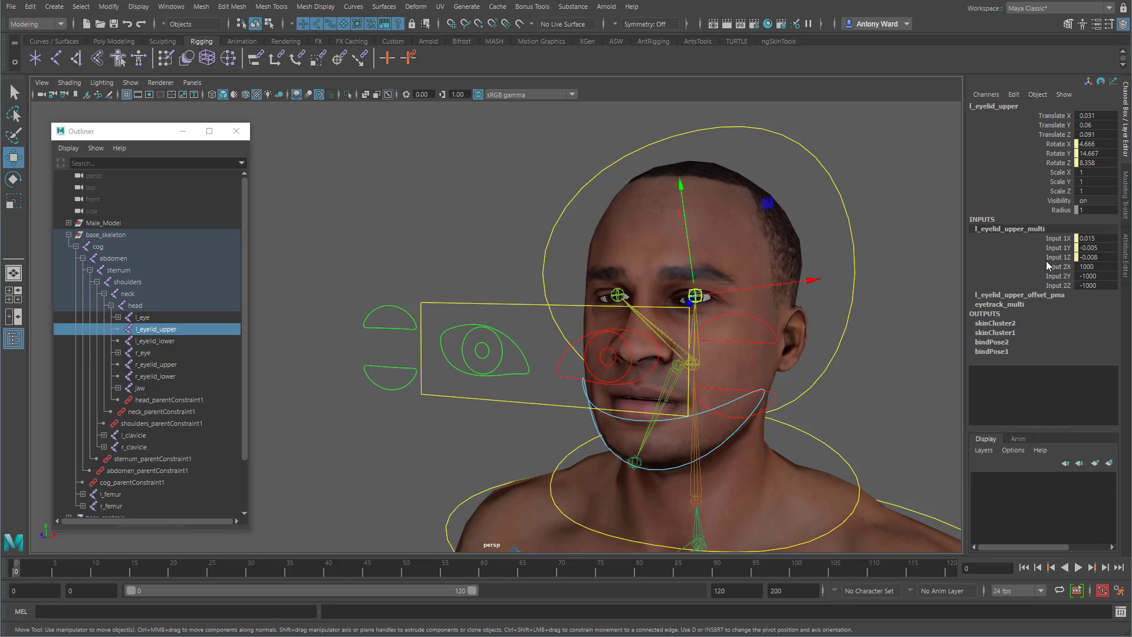
click(1096, 284)
text(0)
key(Return)
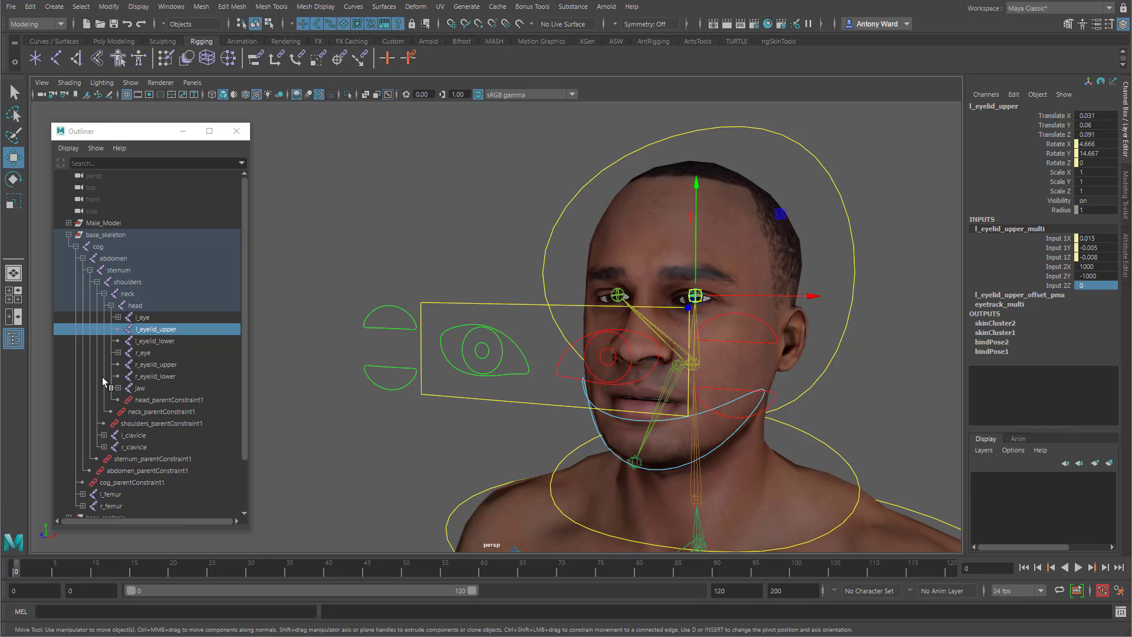
- Set Input 2Z of the l_eyelid_lower_multi node to 0
click(155, 341)
click(1036, 229)
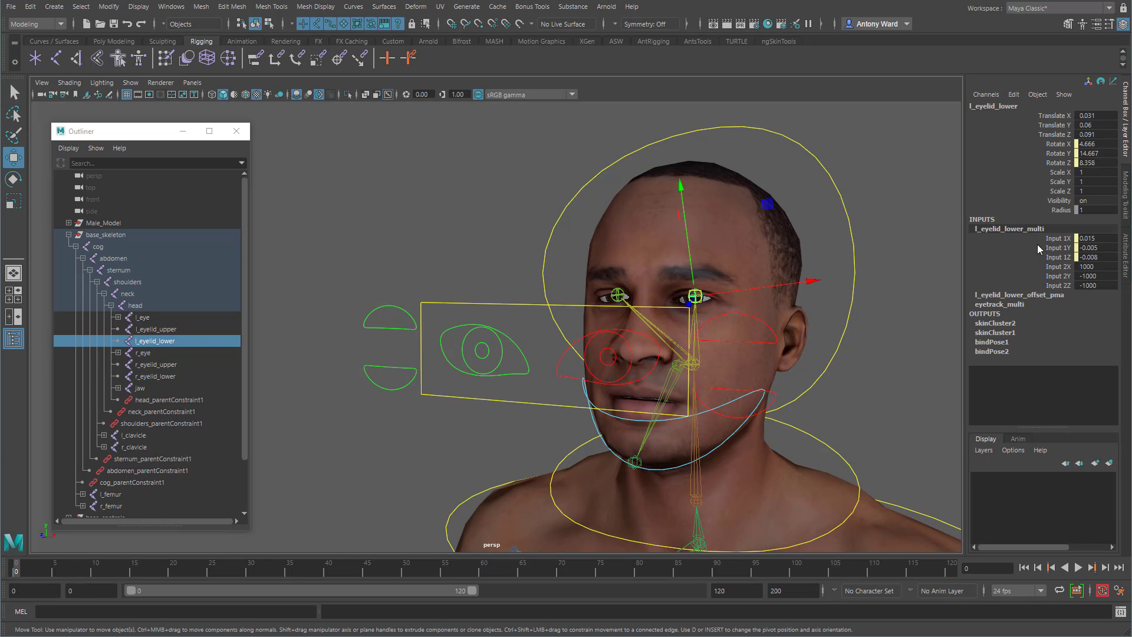
click(1100, 285)
text(0)
key(Return)
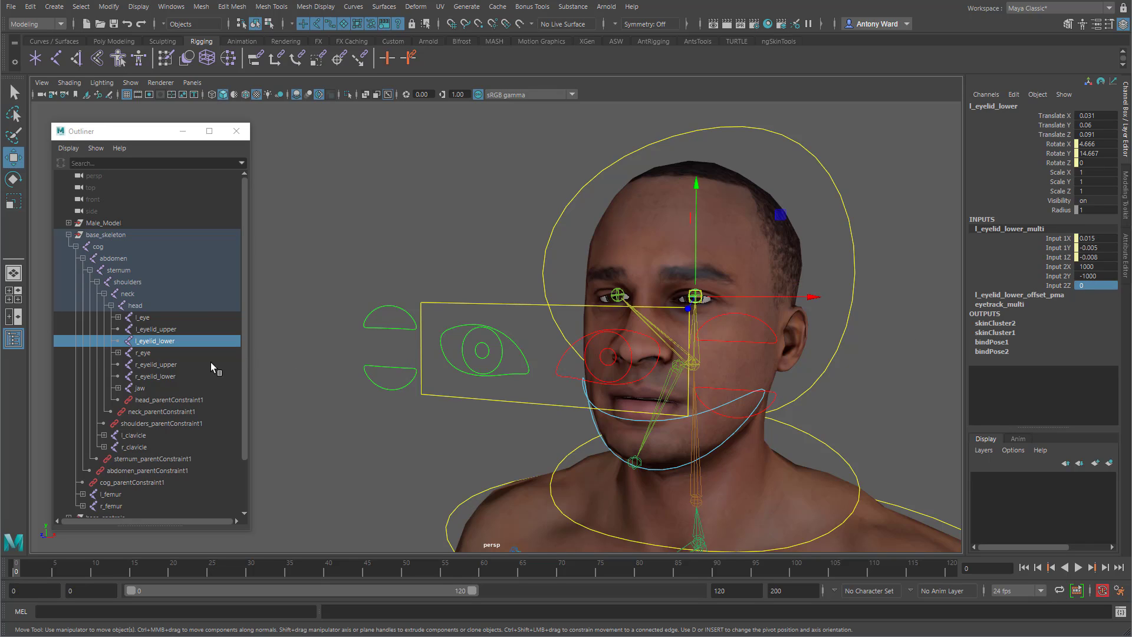
- Set Input 2Z of the r_eyelid_upper_multi node to 0
click(176, 365)
click(1042, 229)
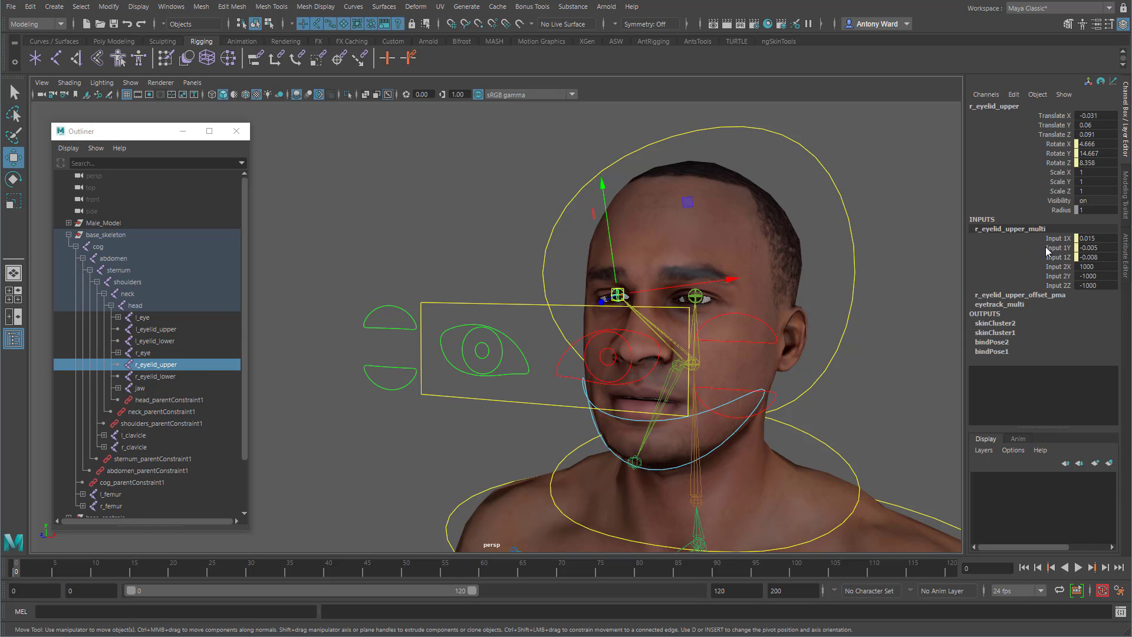
key(Return)
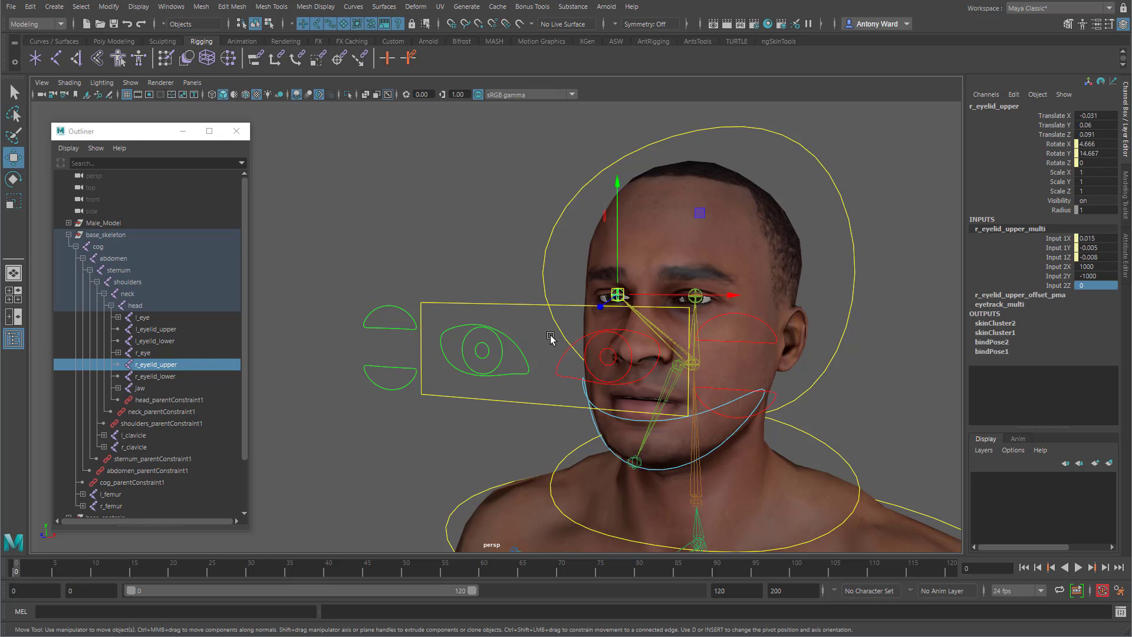
- Set Input 2Z of the r_eyelid_lower_multi node to 0
click(174, 377)
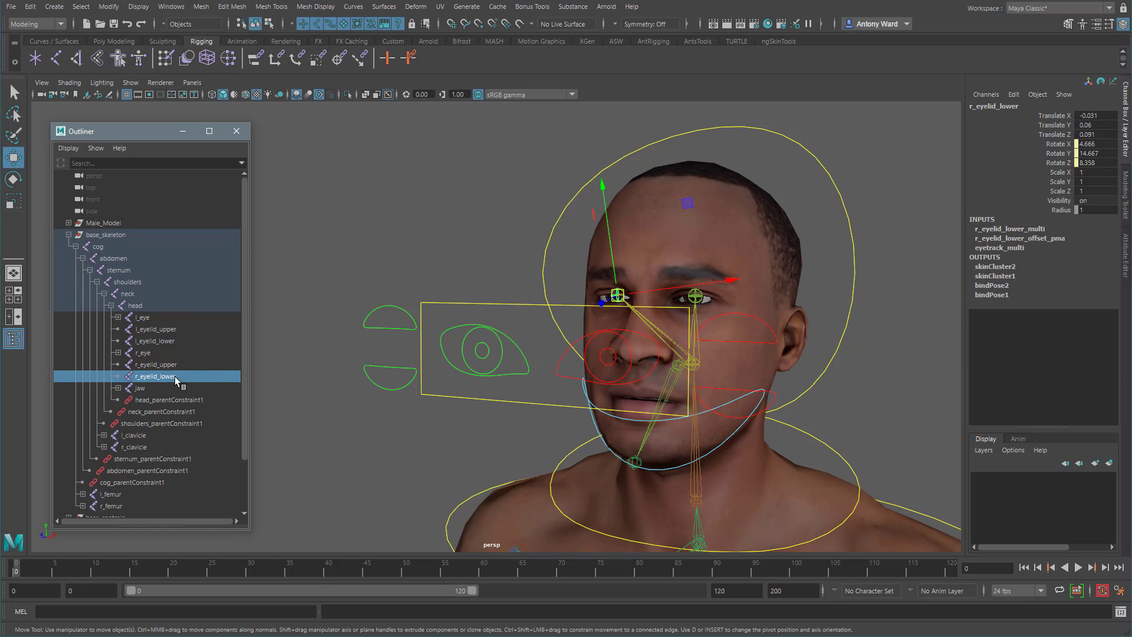
click(1031, 231)
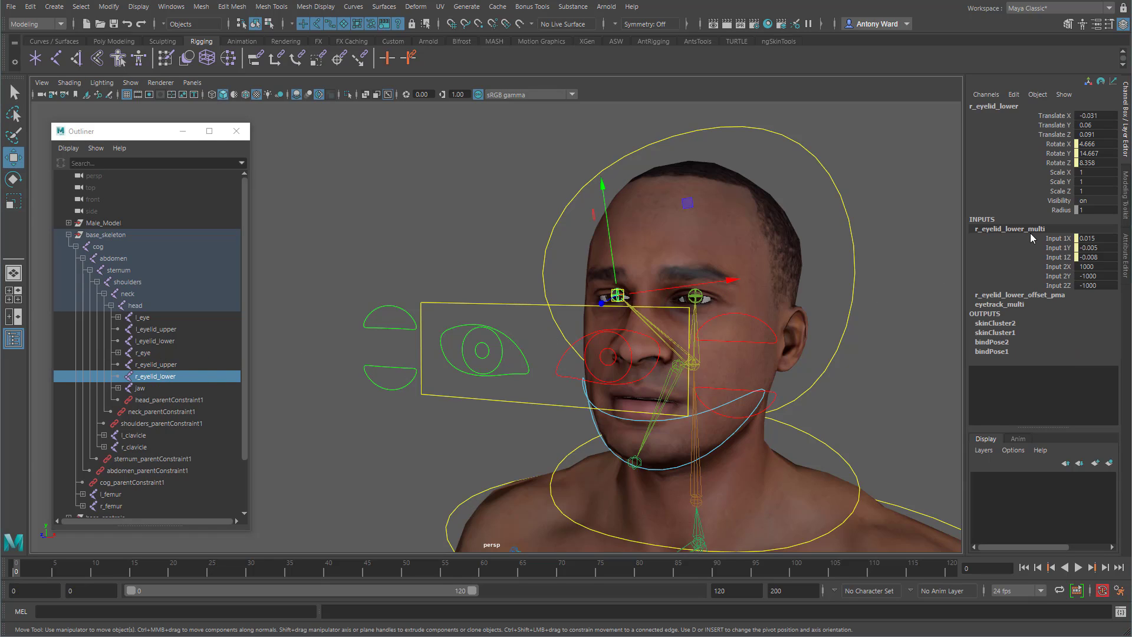
click(1096, 284)
text(0)
key(Return)
- Move lookAt_ctrl around to check the corrected eyelids, and turn off X-Ray Joints in the viewport
click(520, 397)
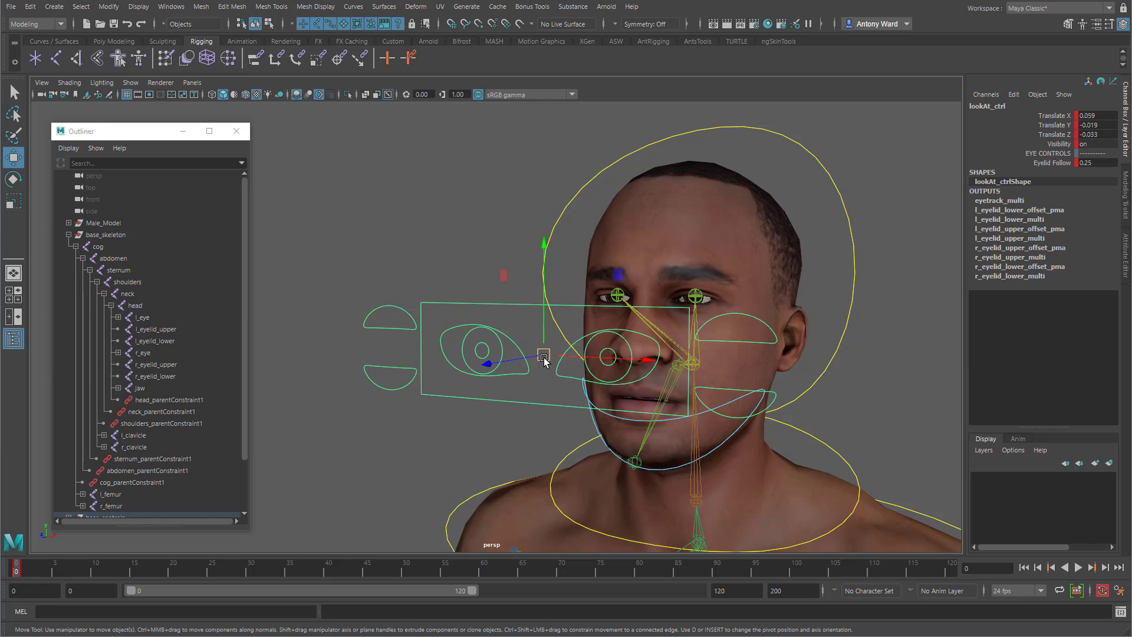
drag(544, 359, 448, 306)
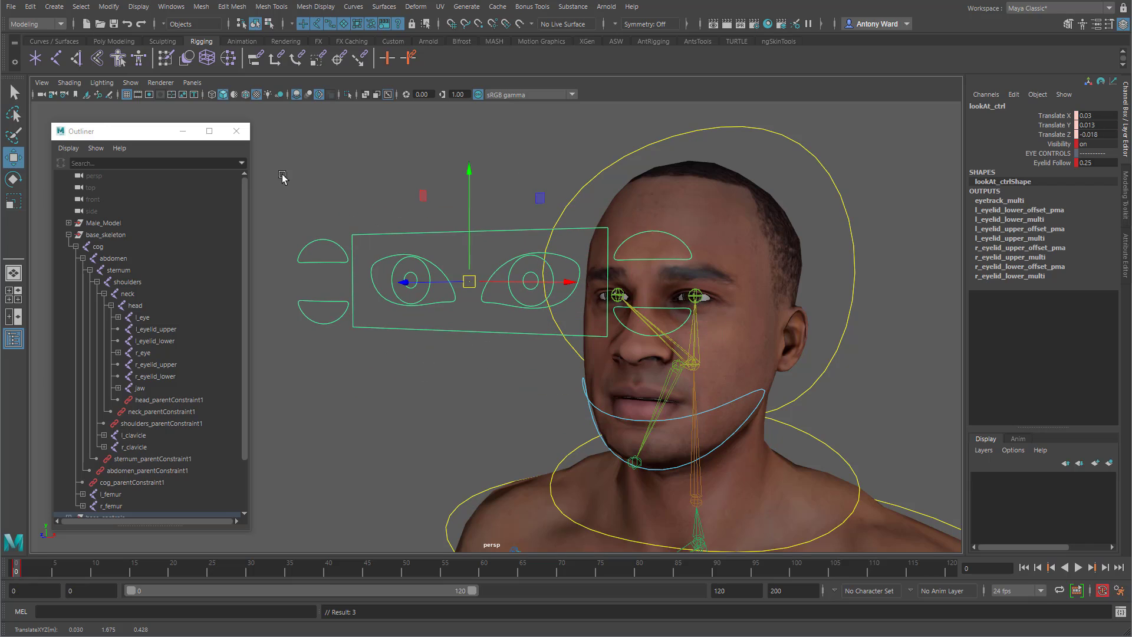
click(66, 85)
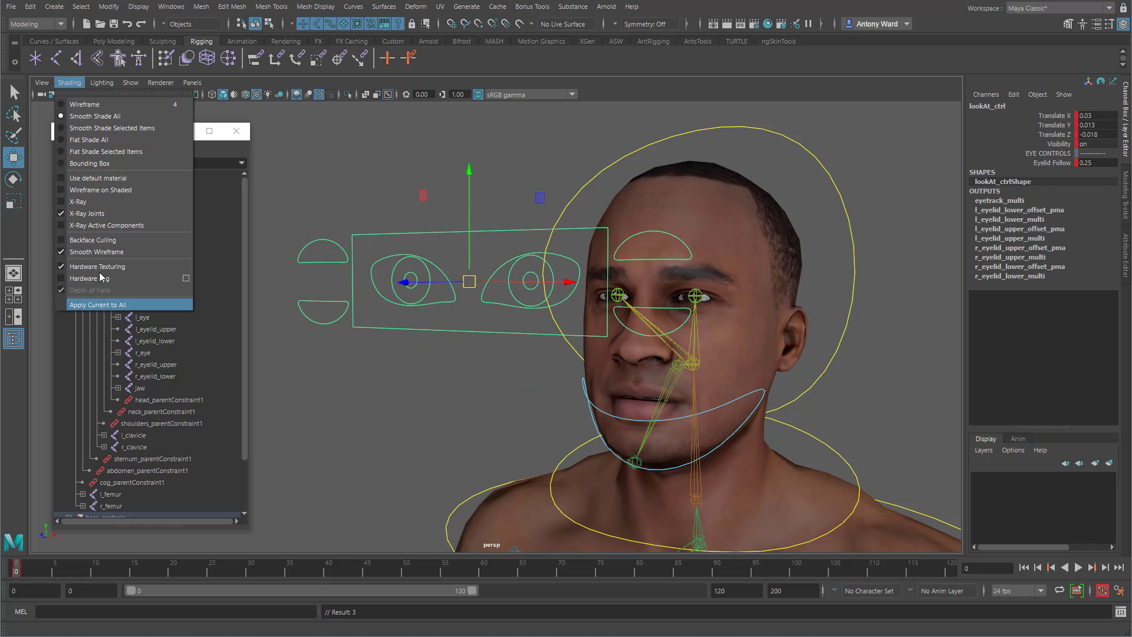
click(100, 213)
drag(469, 287, 560, 354)
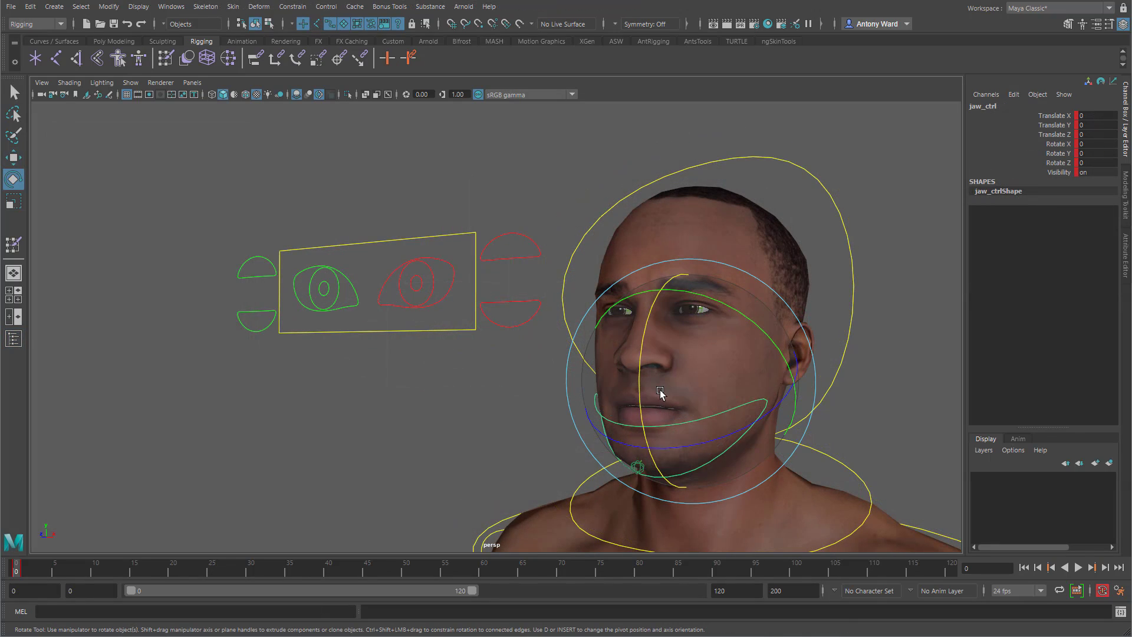
- Test the face rig by rotating jaw_ctrl and head_ctrl, undoing each rotation
drag(662, 394, 696, 417)
key(ctrl+z)
click(788, 428)
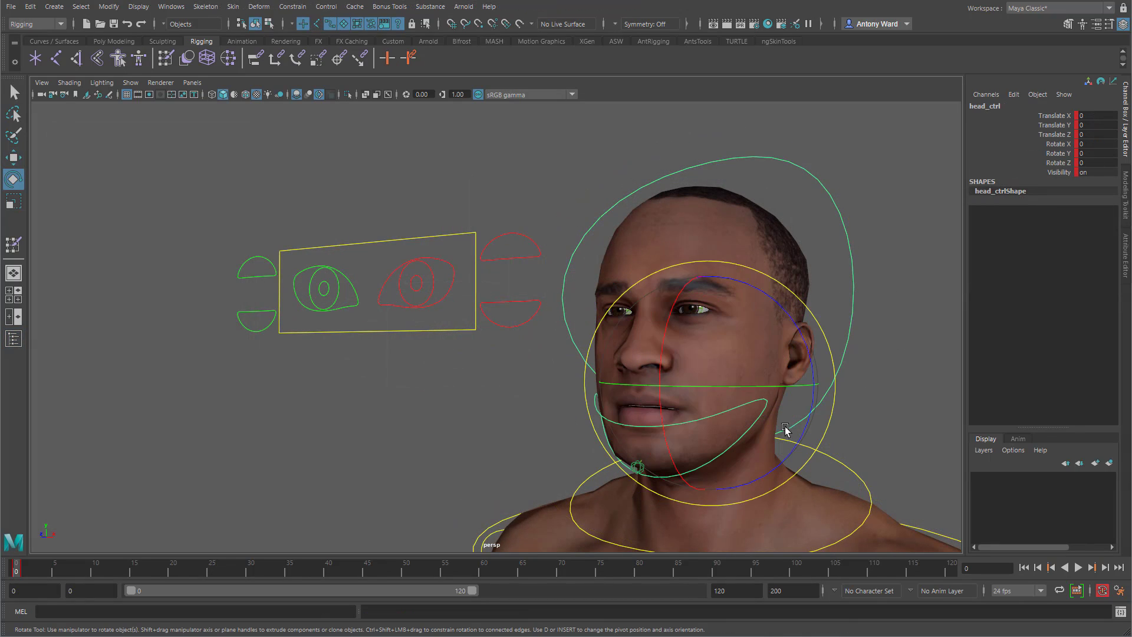
drag(696, 312, 734, 317)
key(ctrl+z)
- Test the eye controls in front of the face by moving r_eye_ctrl, then undo the move
alt+right_drag(867, 485, 631, 468)
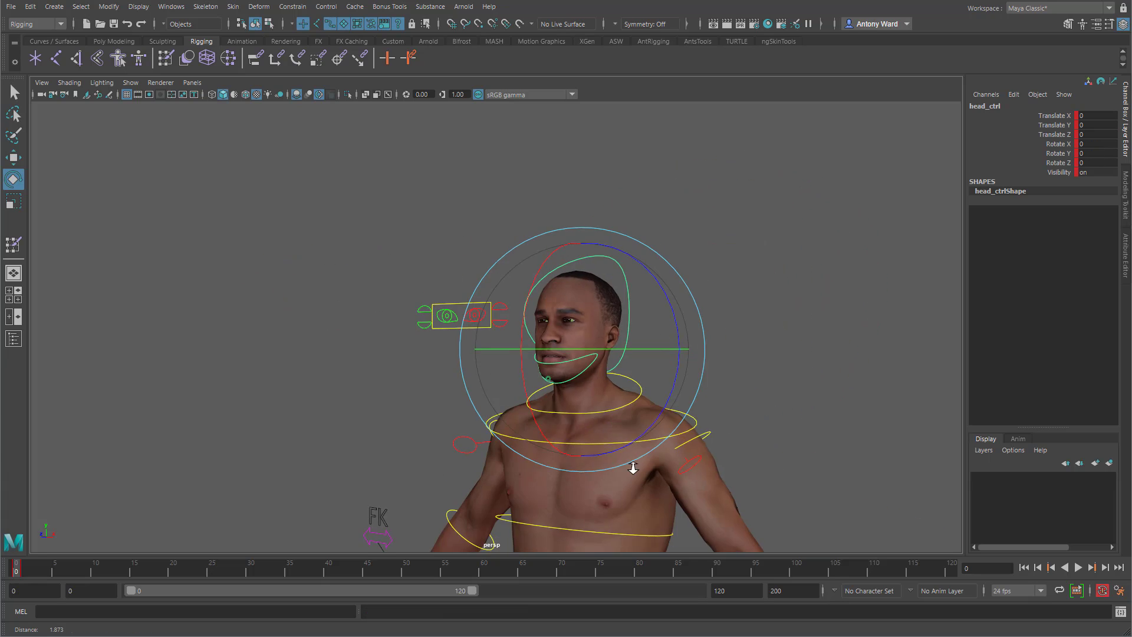
alt+middle_drag(631, 467, 599, 298)
alt+drag(599, 298, 652, 311)
alt+middle_drag(565, 206, 569, 329)
alt+drag(569, 331, 424, 272)
click(411, 279)
key(w)
click(406, 261)
key(ctrl+z)
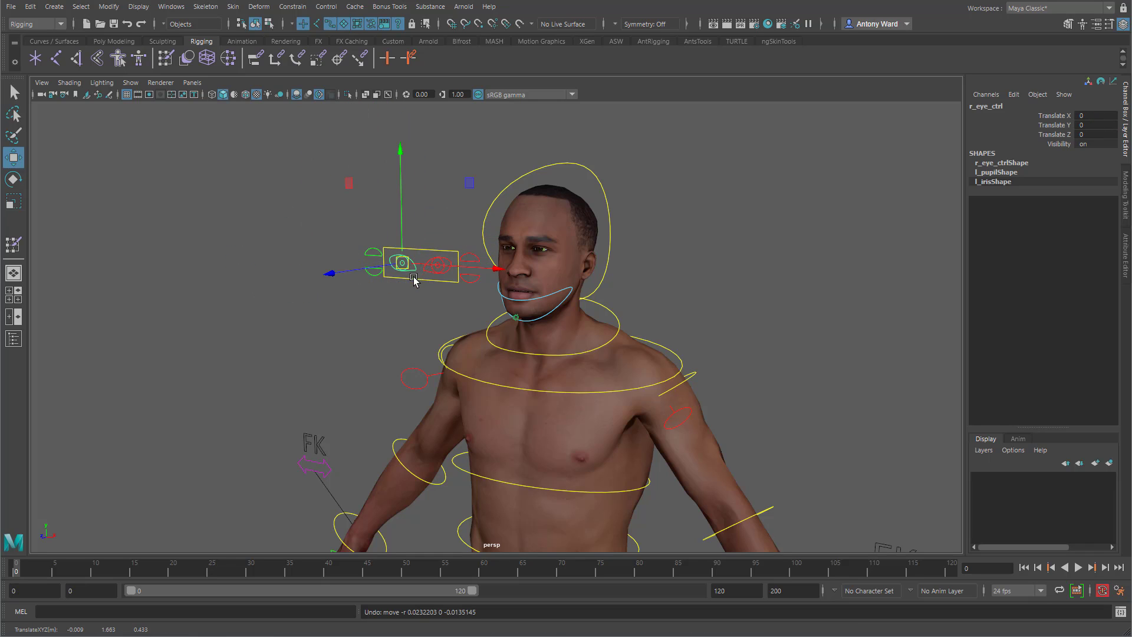
- Test the left arm's FK controls by rotating the upper arm and bending the elbow about 49 degrees in X, then undo the rotations
alt+drag(856, 497, 732, 357)
click(634, 293)
key(e)
click(699, 394)
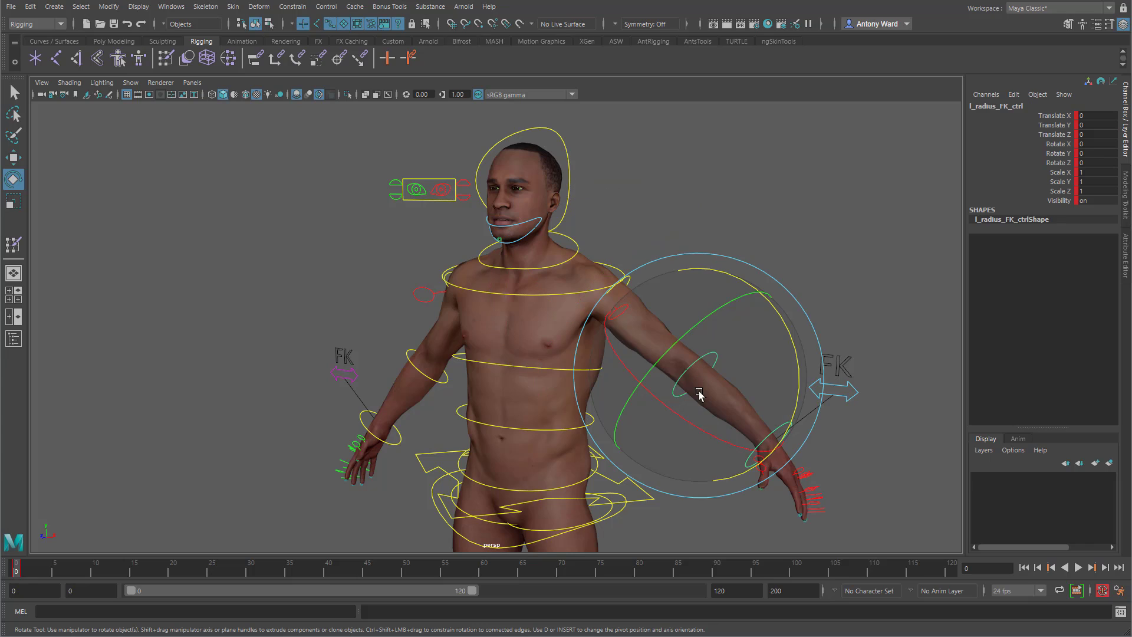
drag(706, 434, 624, 387)
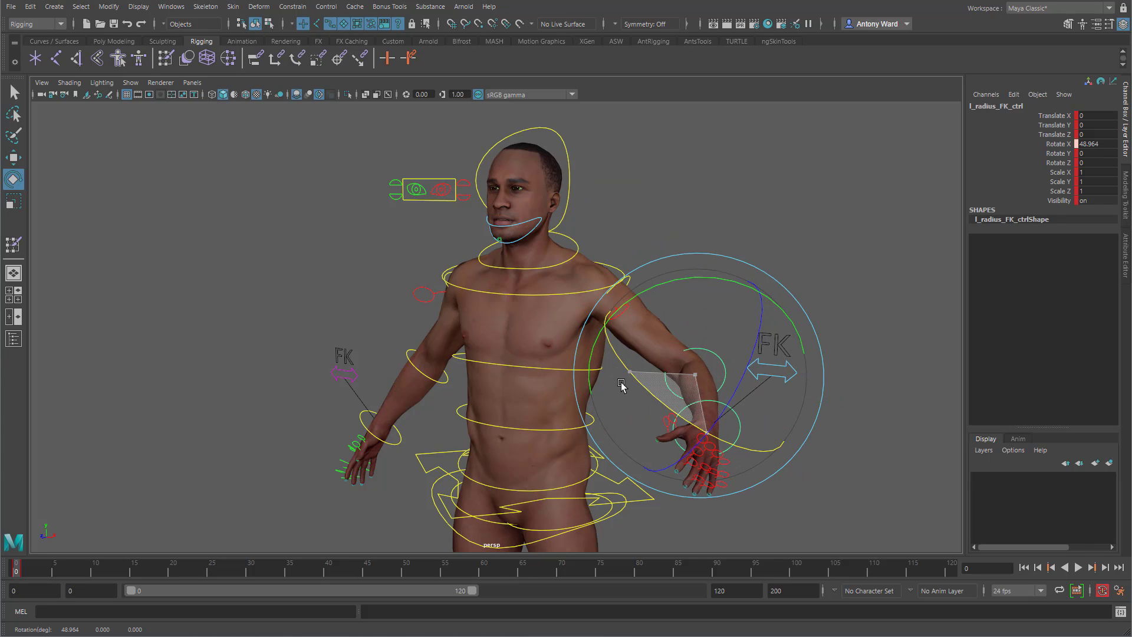
key(ctrl+z)
key(ctrl+z)
- Test the whole body's movement with cog_ctrl while the legs are in FK, then undo the change
alt+middle_drag(618, 460, 619, 283)
alt+right_drag(618, 283, 441, 366)
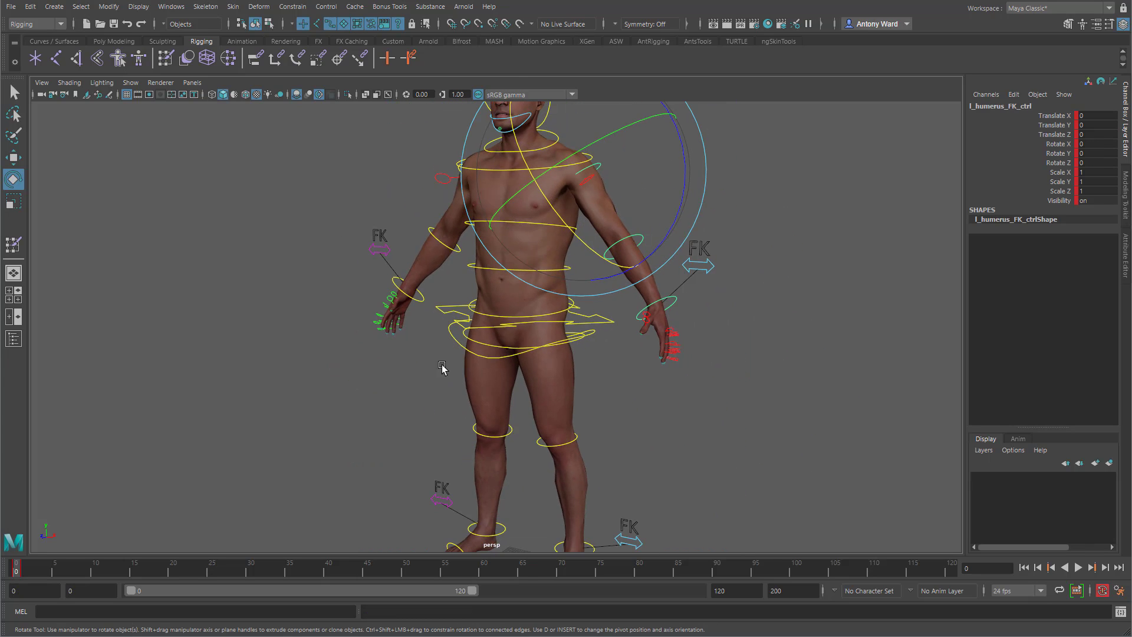
click(448, 312)
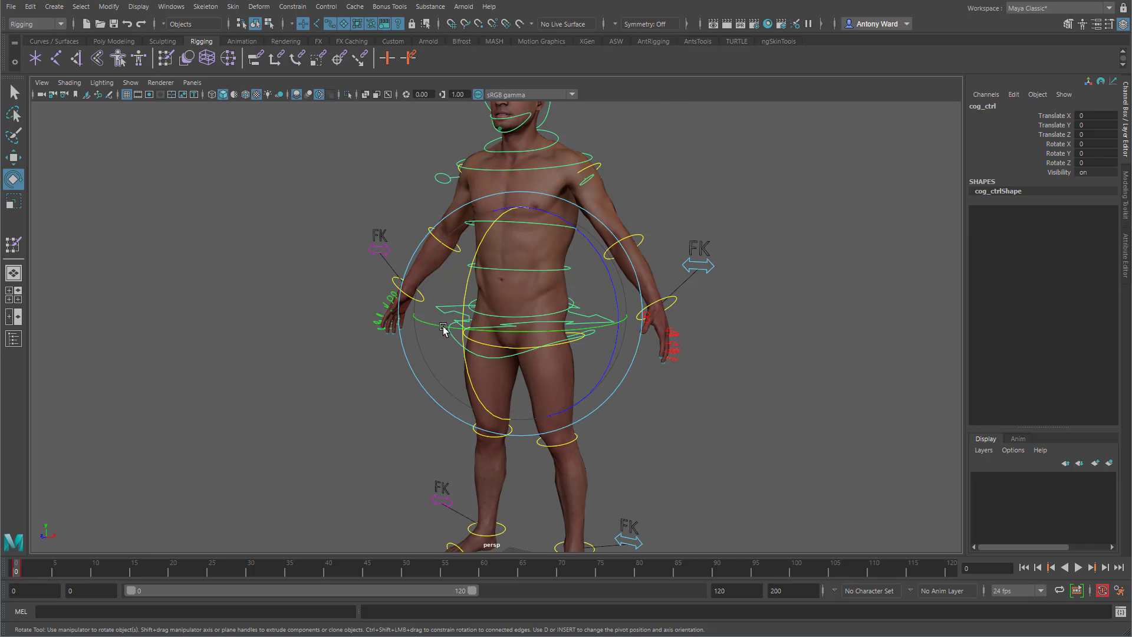
alt+drag(448, 312, 517, 342)
key(w)
key(ctrl+z)
- Set the IK FK Switch of both leg controls to 1
alt+middle_drag(697, 470, 699, 433)
alt+right_drag(699, 433, 655, 475)
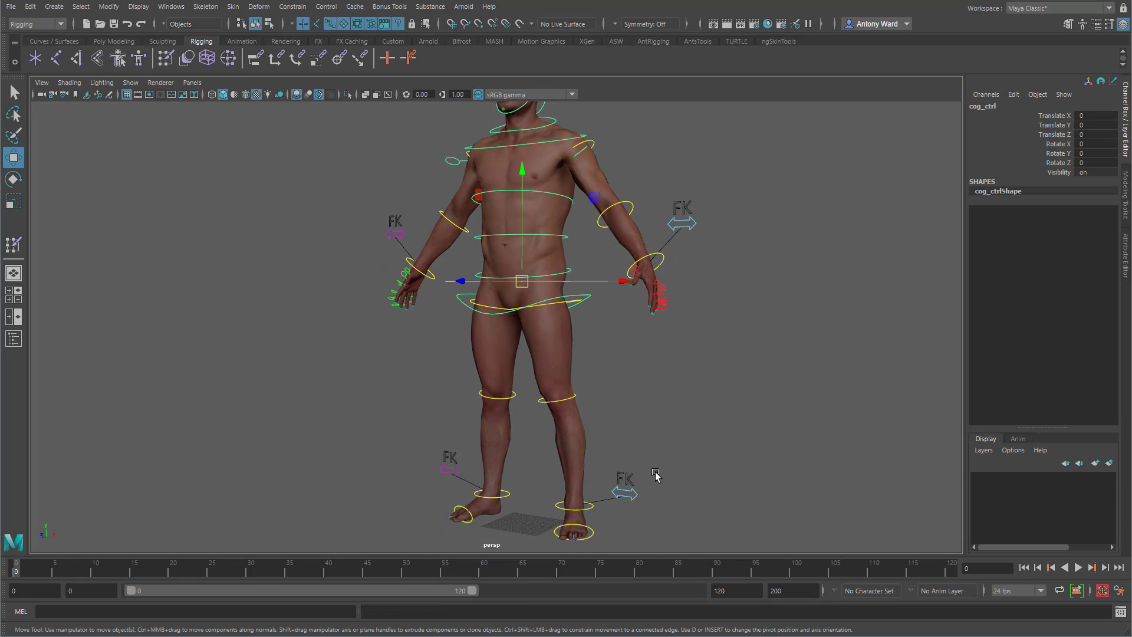
click(638, 496)
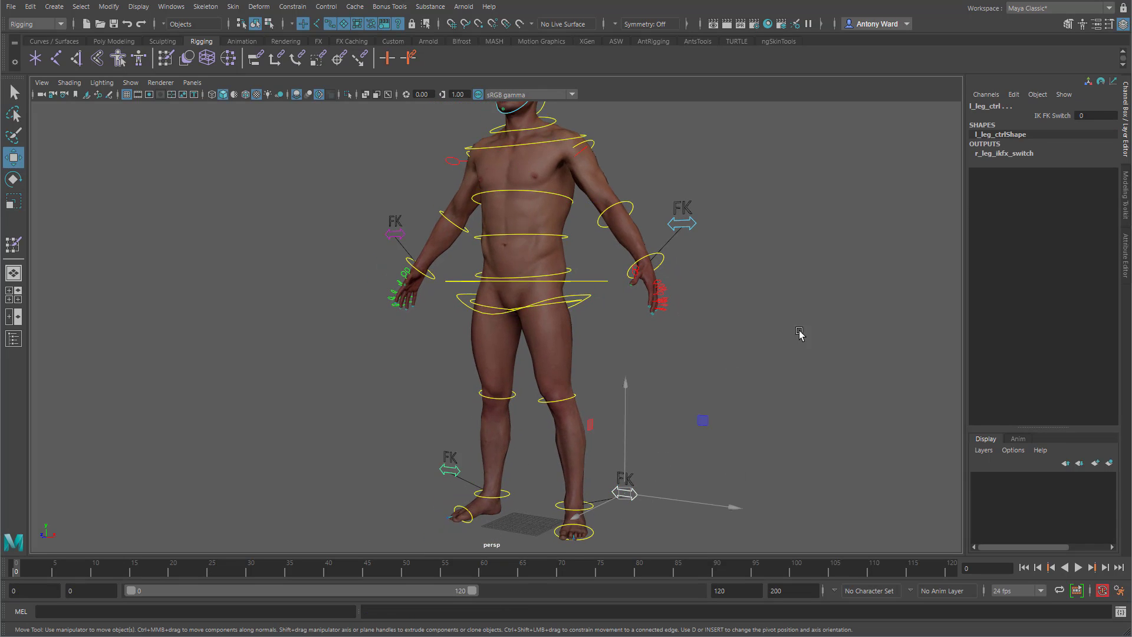
click(1052, 115)
middle_drag(662, 245, 795, 245)
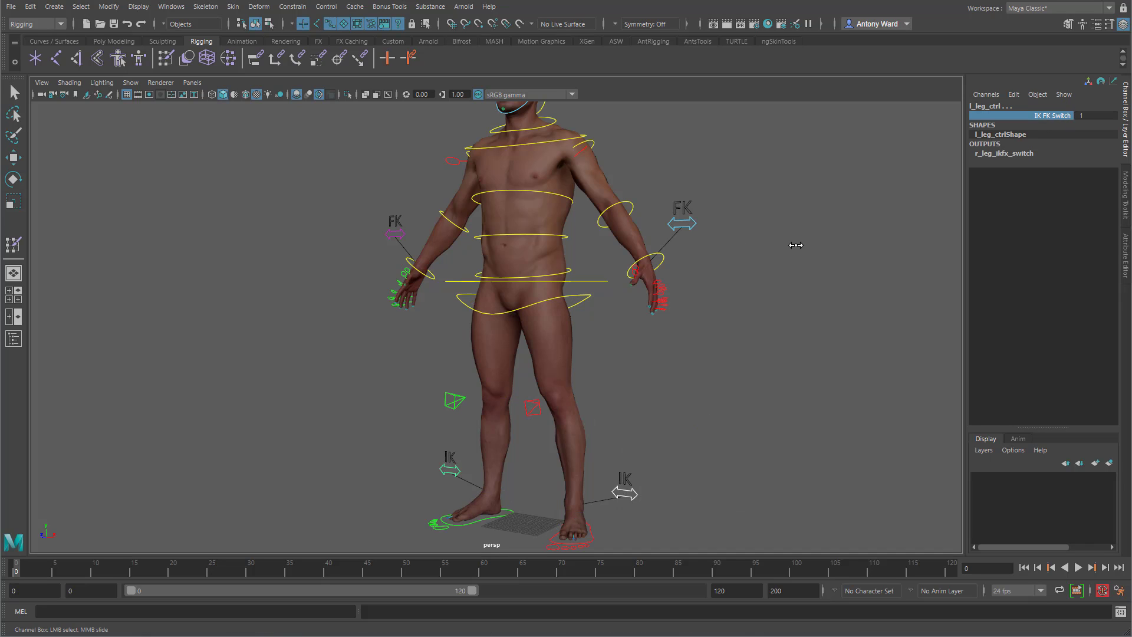
- Test moving cog_ctrl with the legs in IK, then undo the move
click(589, 282)
alt+drag(561, 294, 569, 343)
key(ctrl+z)
- Test the hips by rotating waist_ctrl freely, then undo the rotation
click(581, 297)
key(e)
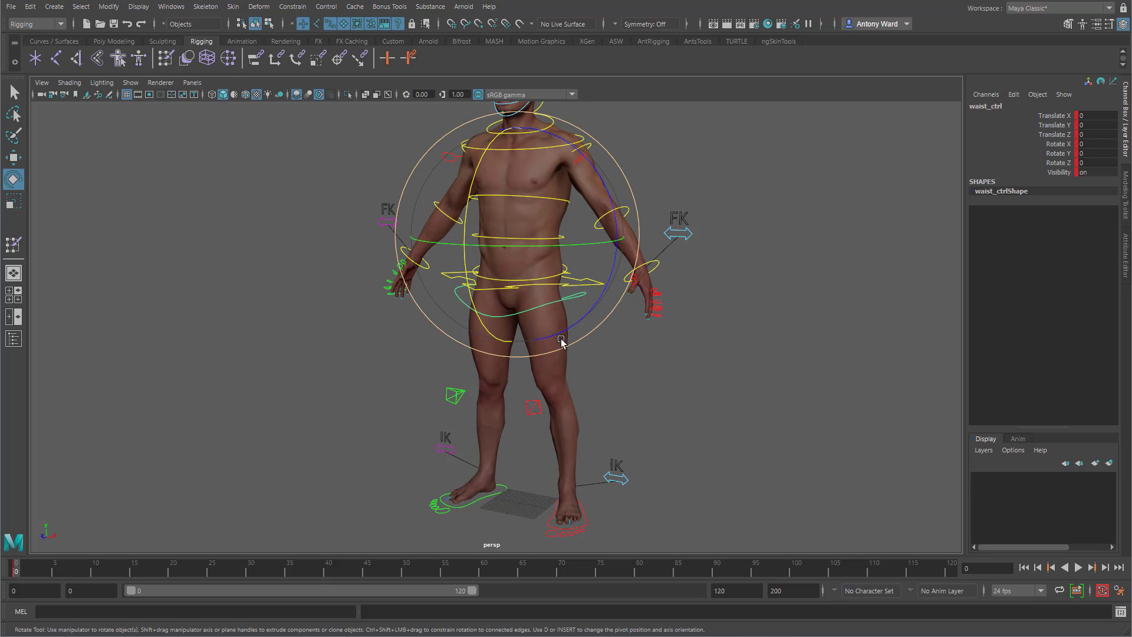
drag(543, 280, 524, 256)
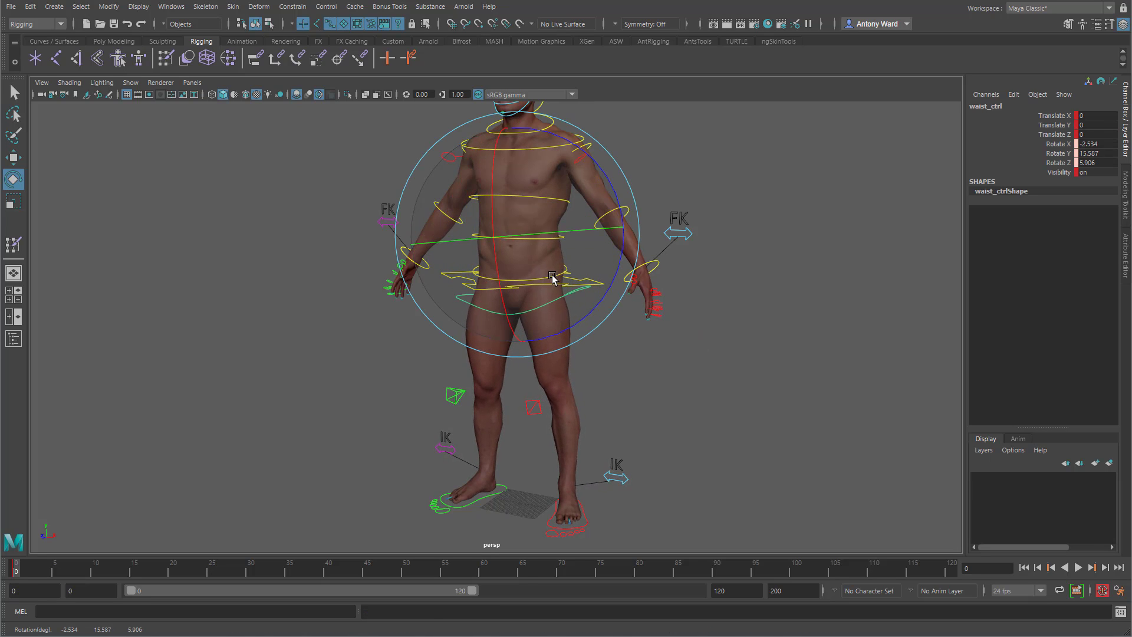
key(ctrl+z)
- Rotate waist_ctrl sideways to a Rotate Z of about 18 degrees to test the hip deformation
alt+drag(447, 288, 575, 290)
alt+middle_drag(575, 290, 581, 344)
alt+right_drag(581, 344, 627, 333)
drag(620, 329, 624, 297)
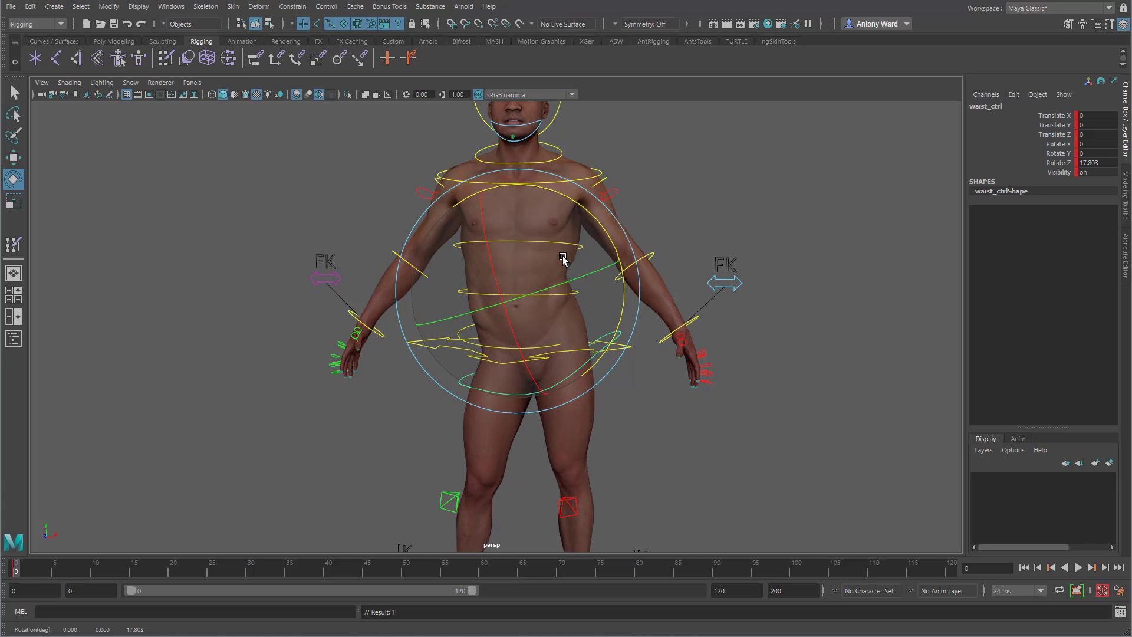
- Test the left wrist by rotating l_wrist_FK_ctrl freely, then undo the rotation
alt+drag(576, 334, 496, 360)
click(716, 412)
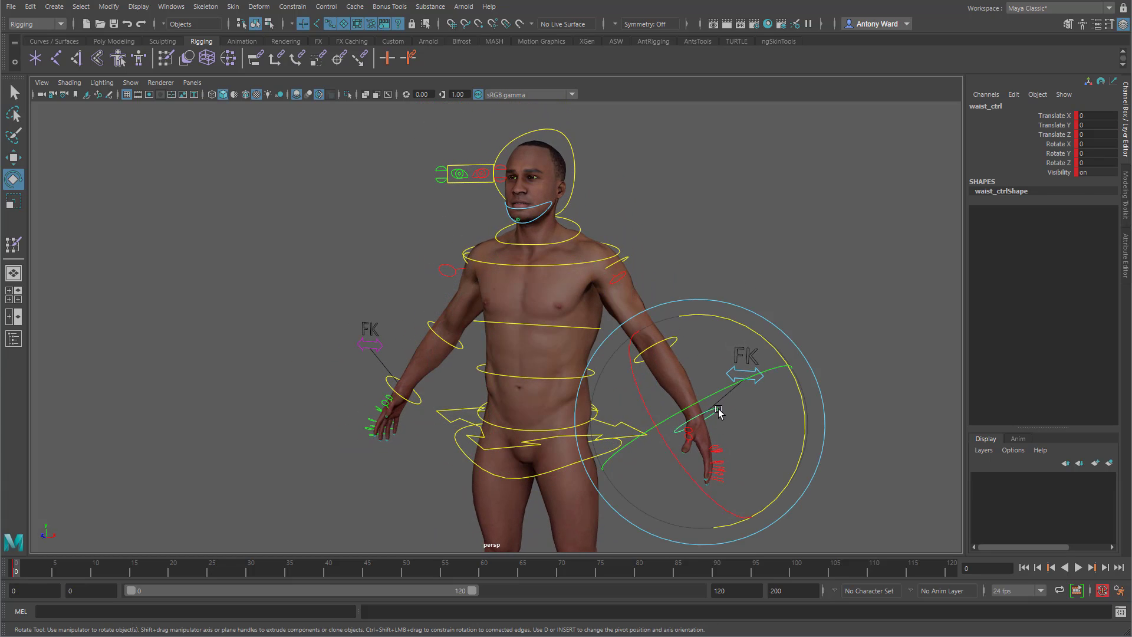
drag(737, 425, 700, 417)
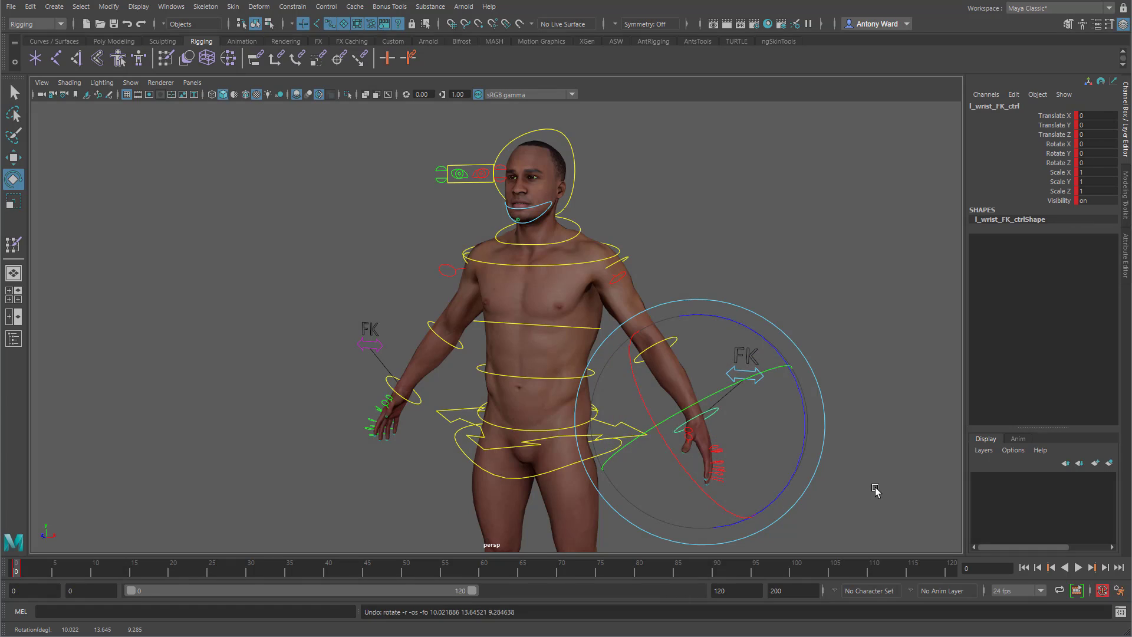
- Turn on X-Ray Joints and Wireframe on Shaded for the perspective view
click(279, 172)
click(70, 83)
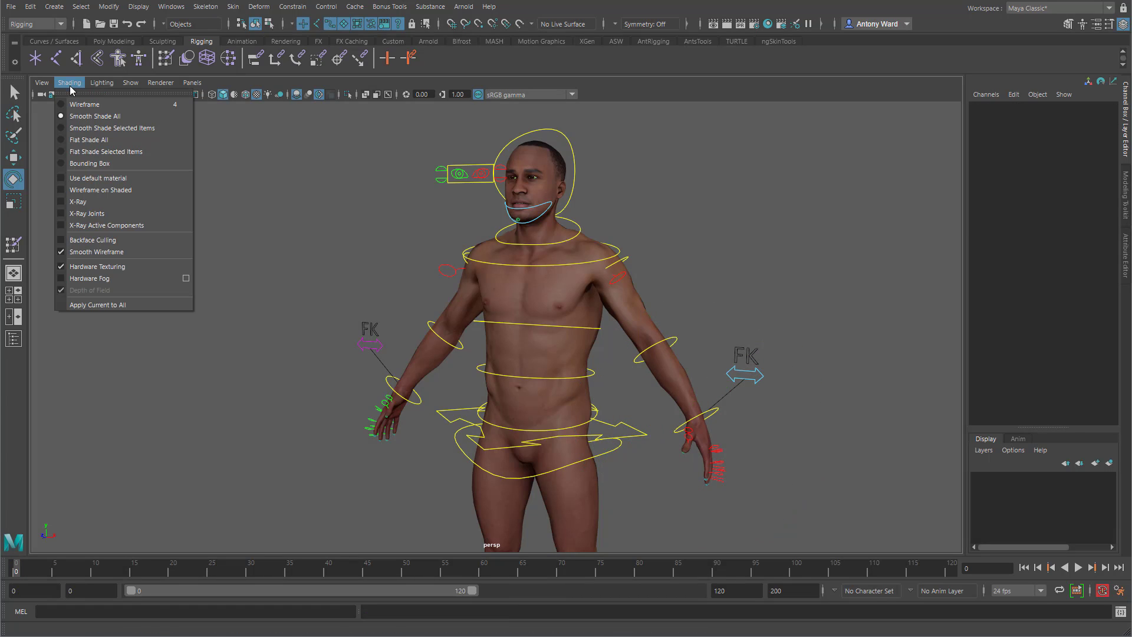
click(88, 214)
alt+drag(749, 393, 764, 395)
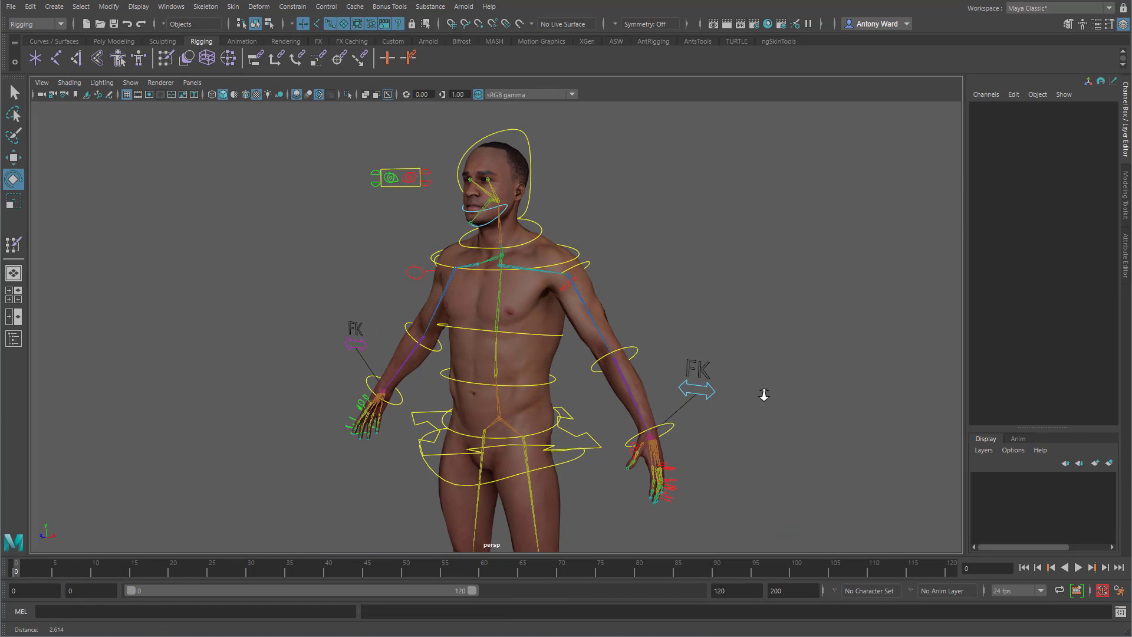
alt+right_drag(764, 394, 778, 396)
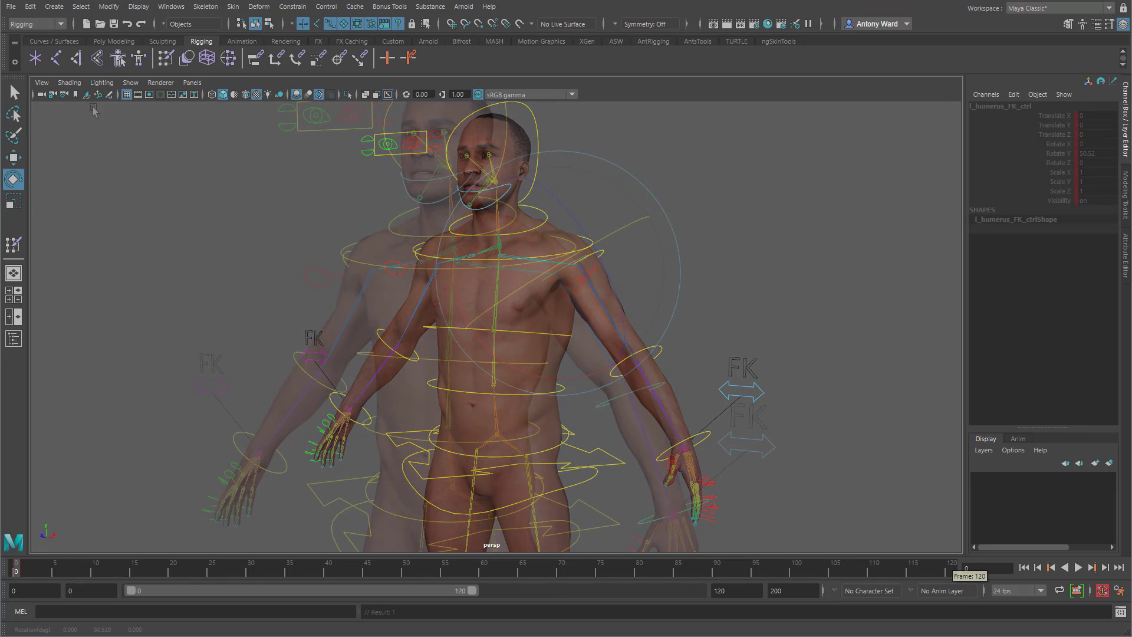
click(78, 84)
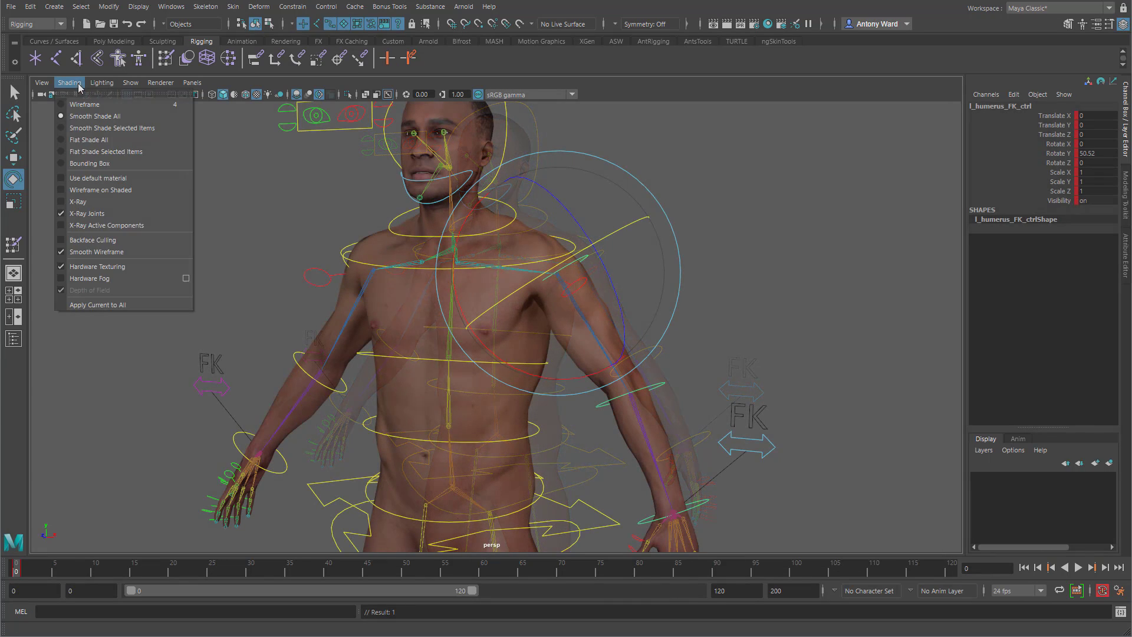
click(100, 190)
alt+right_drag(437, 342, 460, 347)
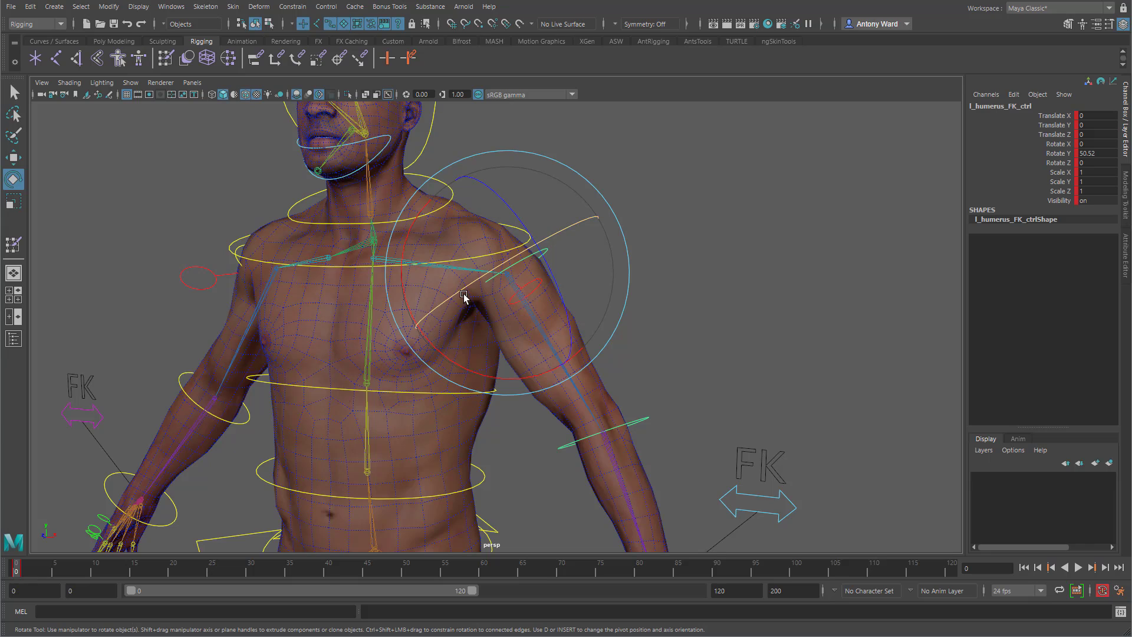
- Test the left shoulder deformation by rotating l_humerus_FK_ctrl, including a Rotate Y of about 55 degrees, and undo the rotations
key(ctrl+z)
drag(611, 250, 553, 289)
key(ctrl+z)
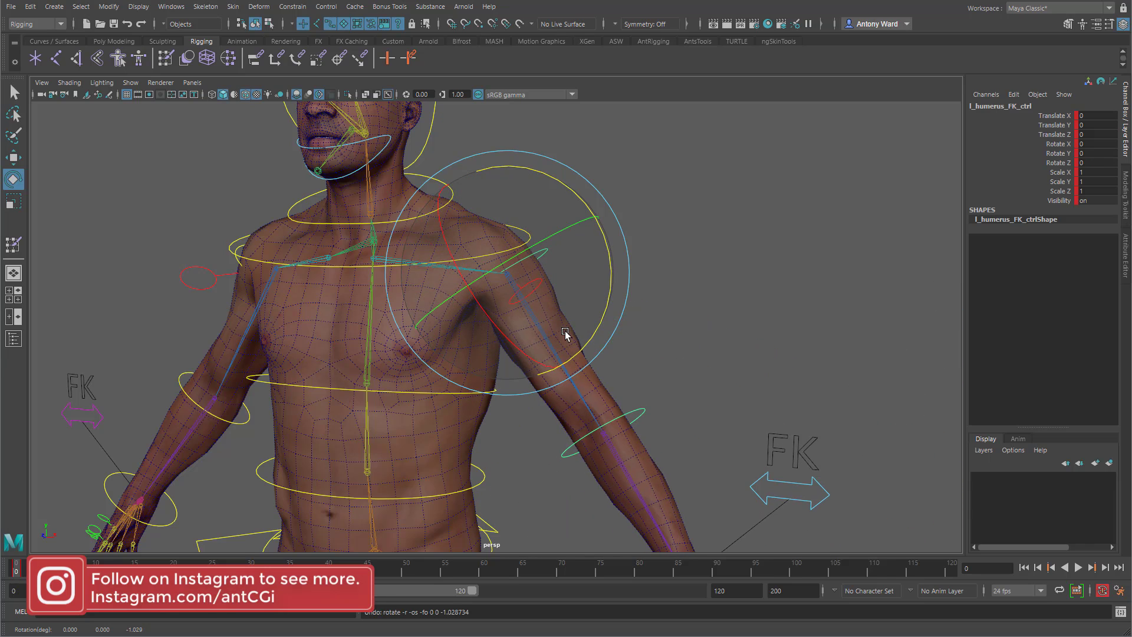
alt+drag(566, 334, 479, 348)
key(ctrl+z)
drag(564, 228, 472, 281)
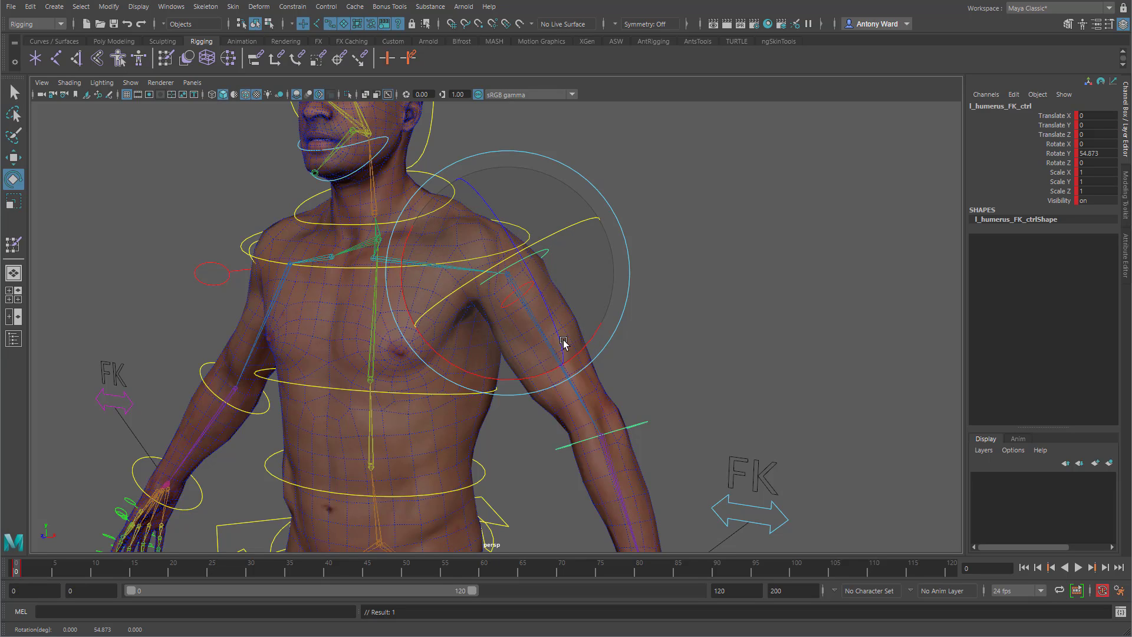
alt+drag(550, 347, 563, 348)
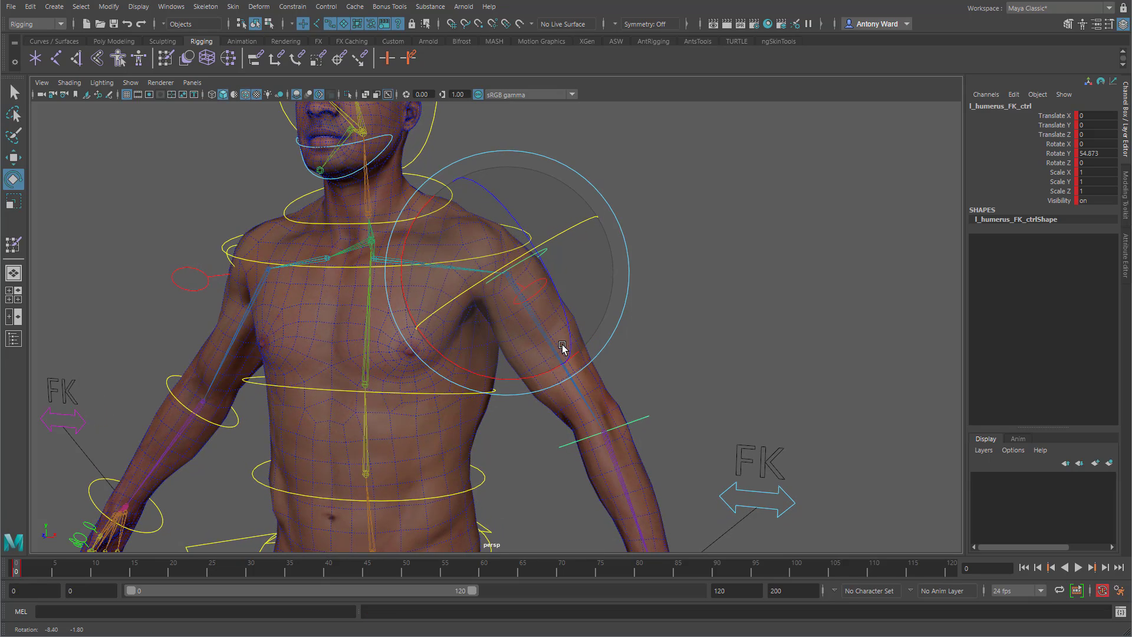
key(ctrl+z)
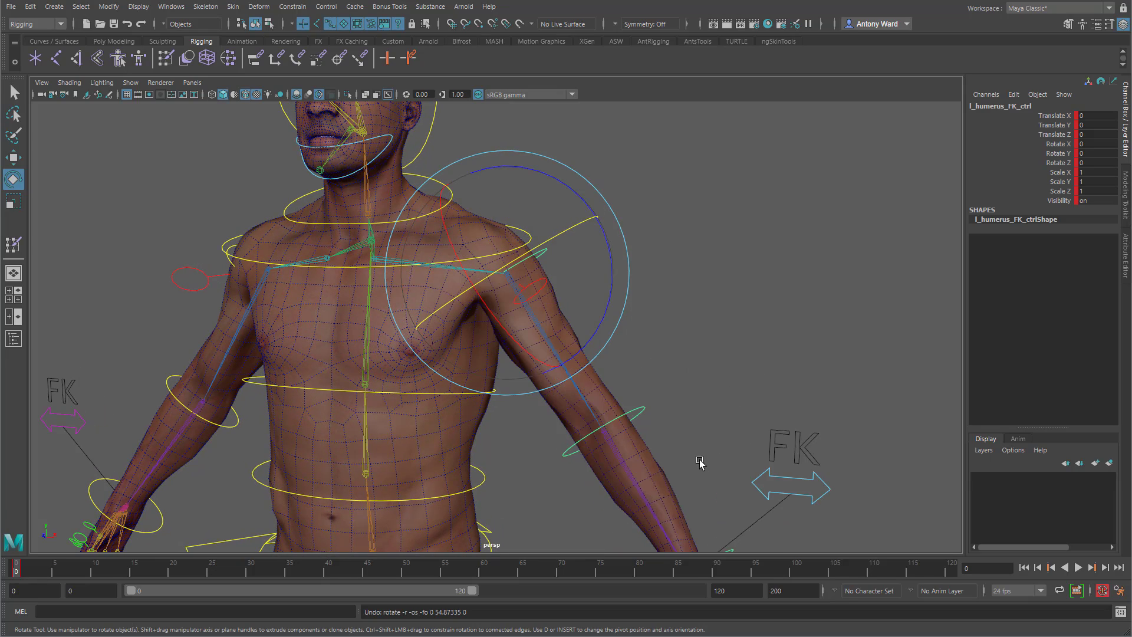
- Test bending l_wrist_FK_ctrl around Z and around another axis, undoing each rotation
alt+middle_drag(700, 460, 635, 306)
mouse_move(678, 413)
alt+mouse_down()
mouse_move(675, 435)
mouse_move(663, 421)
alt+mouse_up()
click(659, 412)
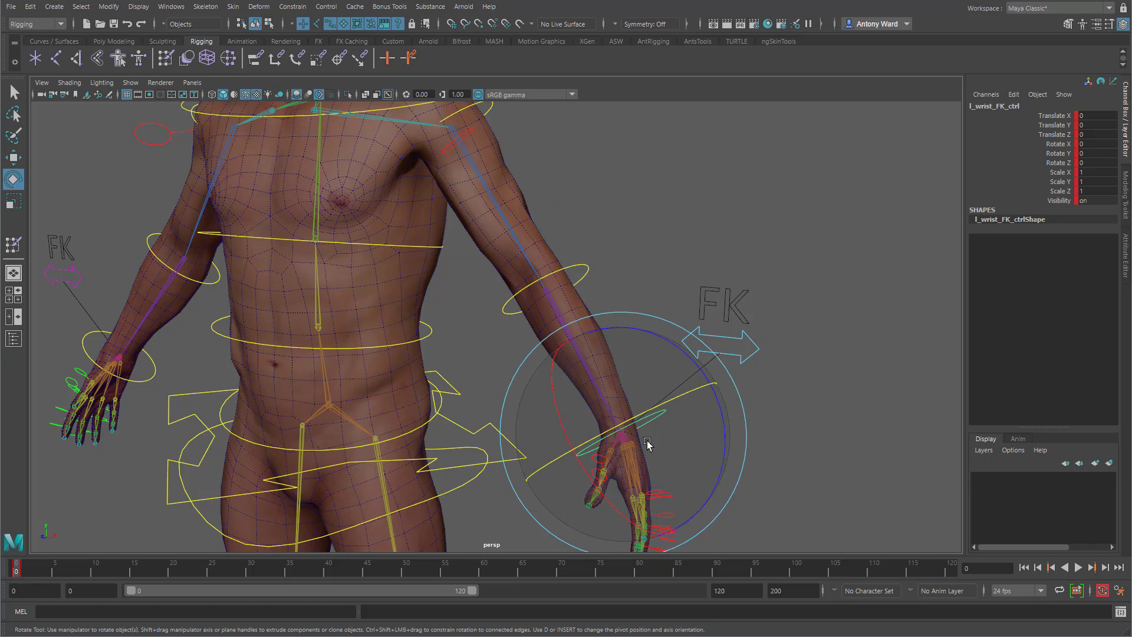
scroll(646, 444, down, 1)
drag(715, 457, 698, 361)
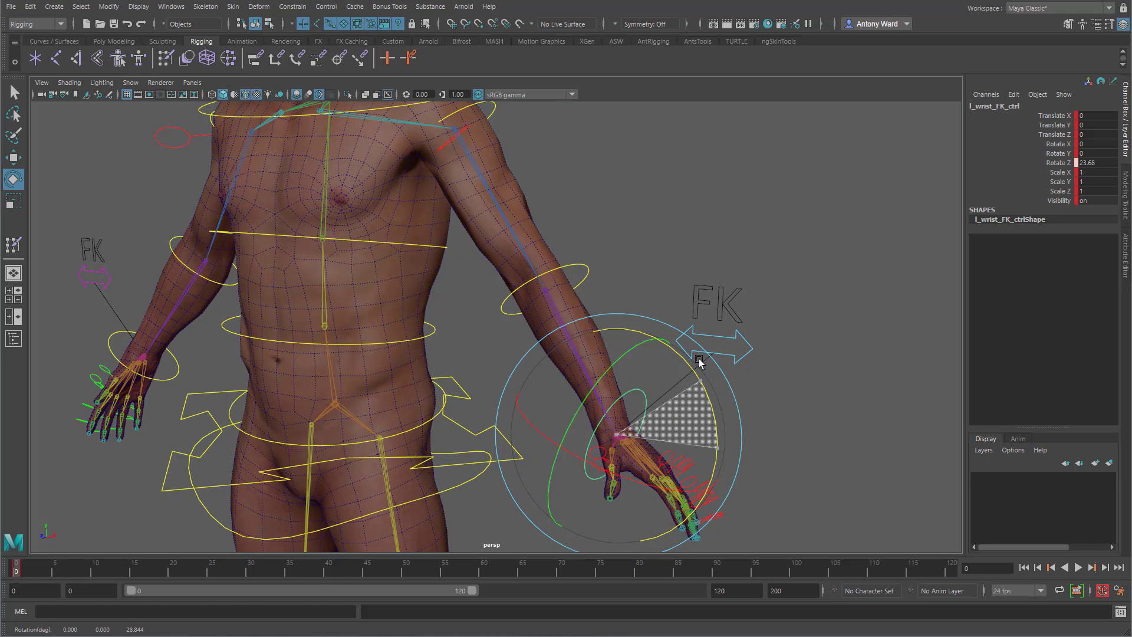
key(ctrl+z)
mouse_move(620, 519)
mouse_down()
mouse_move(638, 518)
mouse_move(631, 504)
mouse_up()
key(ctrl+z)
- Test the forearm twist with a Rotate Y of about 66 degrees on l_wrist_FK_ctrl, then undo it
drag(673, 396, 595, 424)
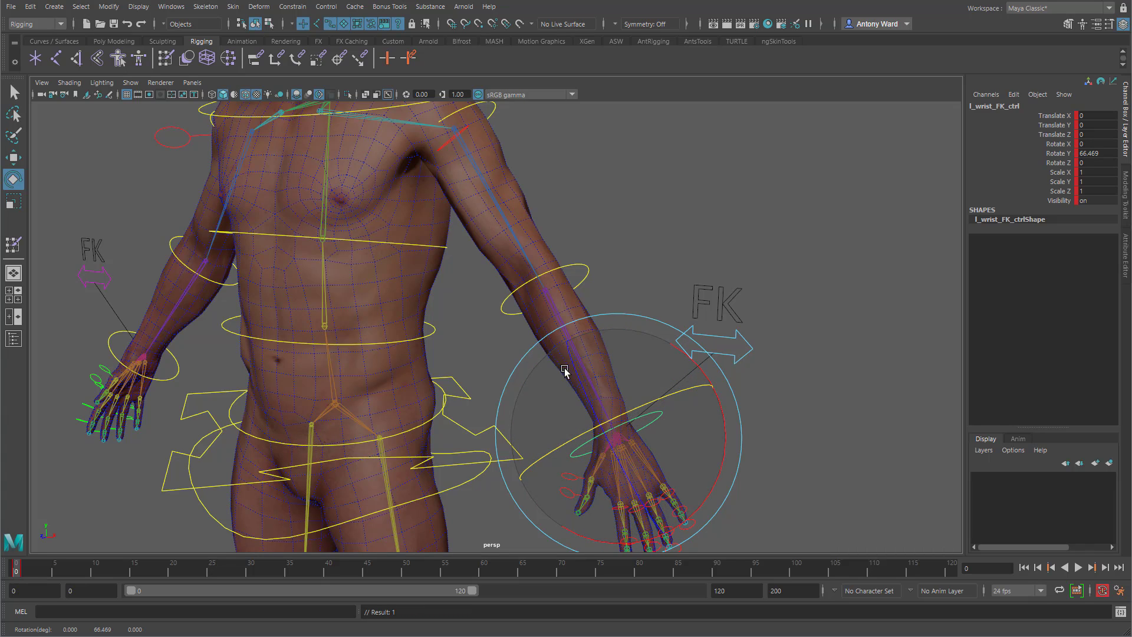
drag(617, 351, 559, 370)
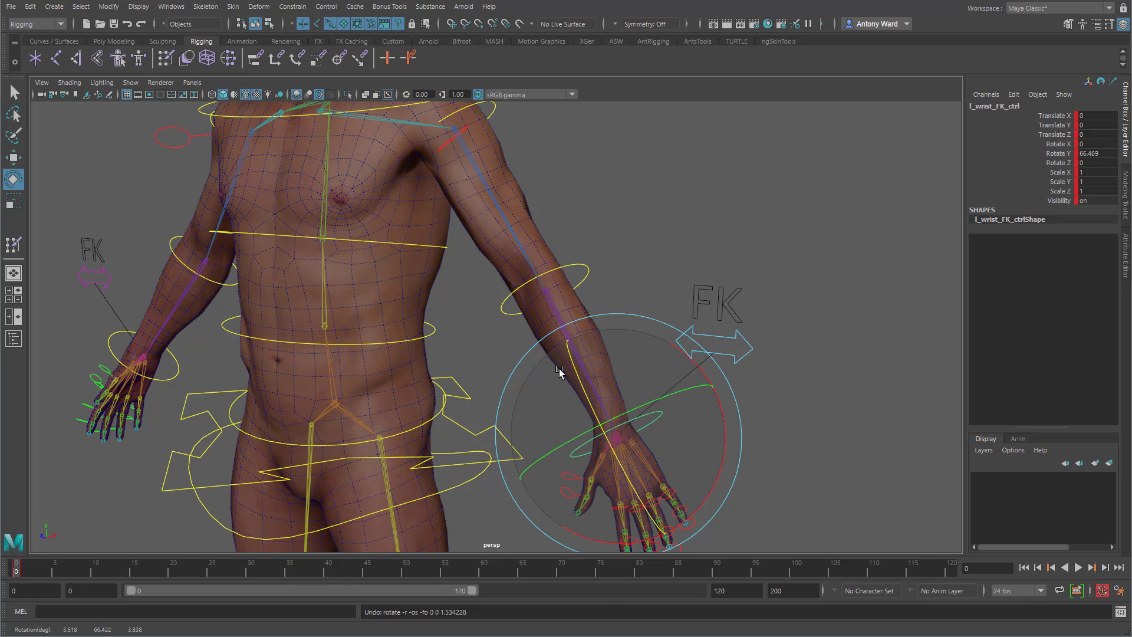
key(ctrl+z)
- Set the IK FK Switch of l_leg_ctrl to 0 to put the left leg in FK
alt+middle_drag(561, 372, 560, 283)
alt+drag(547, 321, 577, 333)
alt+right_drag(508, 351, 607, 496)
click(589, 475)
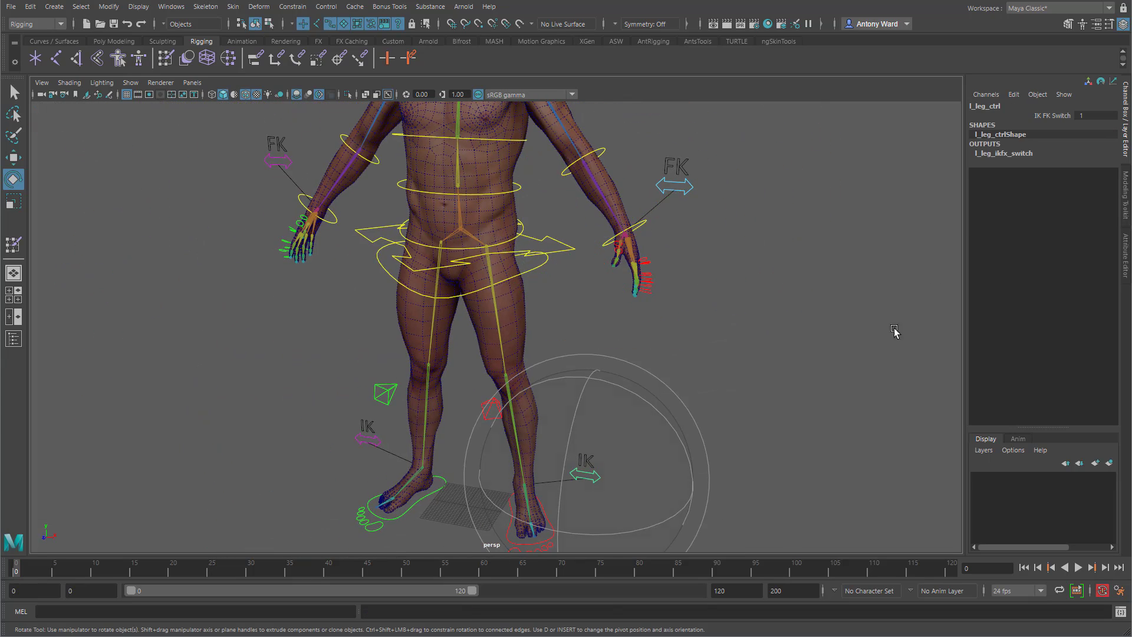
click(1055, 118)
middle_drag(667, 323, 472, 327)
alt+middle_drag(442, 327, 444, 351)
alt+right_drag(444, 352, 544, 272)
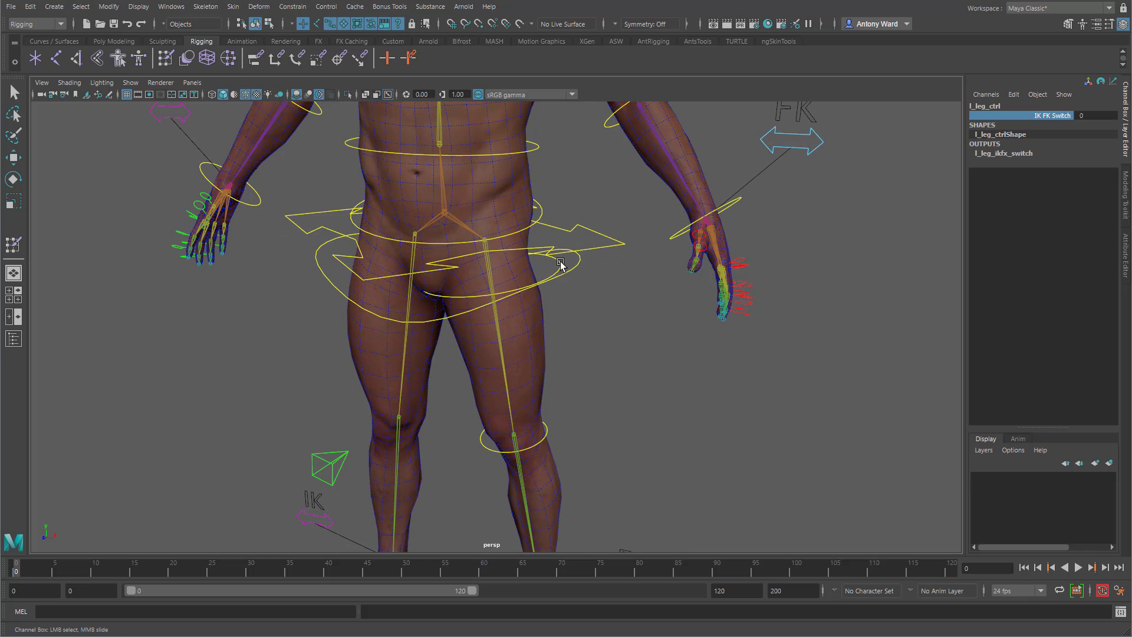
- Test l_femur_FK_ctrl with a rotation of about 16 degrees in X and about 2 degrees in Z, undoing each
click(560, 263)
key(e)
alt+right_drag(487, 373, 518, 325)
mouse_move(512, 323)
mouse_down()
mouse_move(509, 299)
mouse_move(503, 308)
mouse_up()
key(ctrl+z)
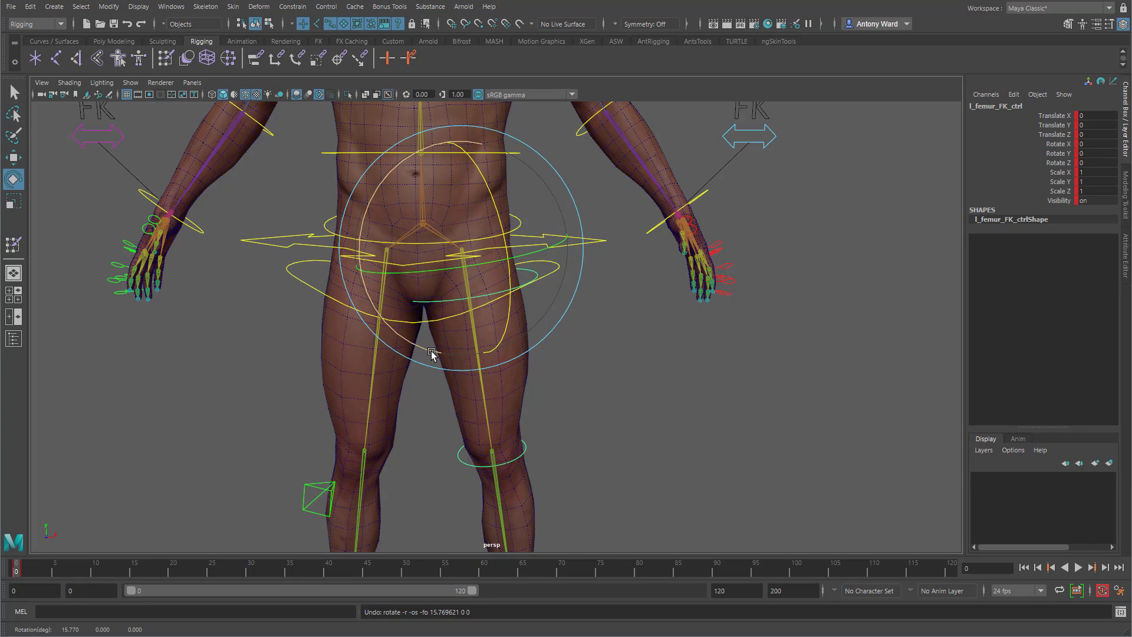
drag(431, 354, 465, 334)
key(ctrl+z)
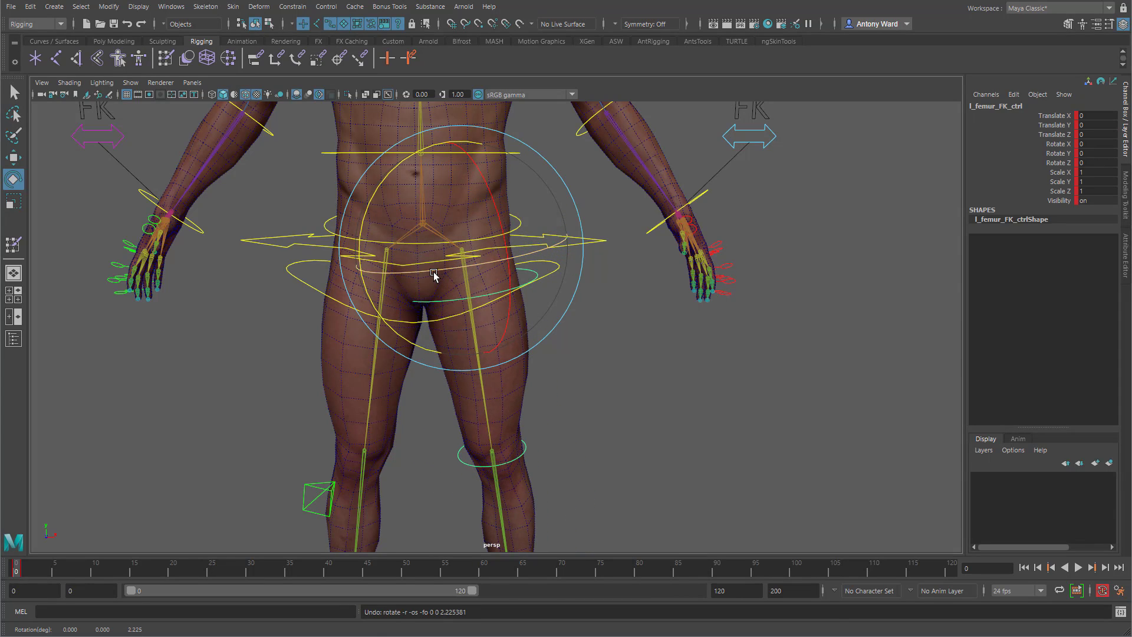
- Test the thigh twist with a Rotate Y of about -48 degrees on l_femur_FK_ctrl, then undo back to l_leg_ctrl being selected
drag(434, 273, 503, 267)
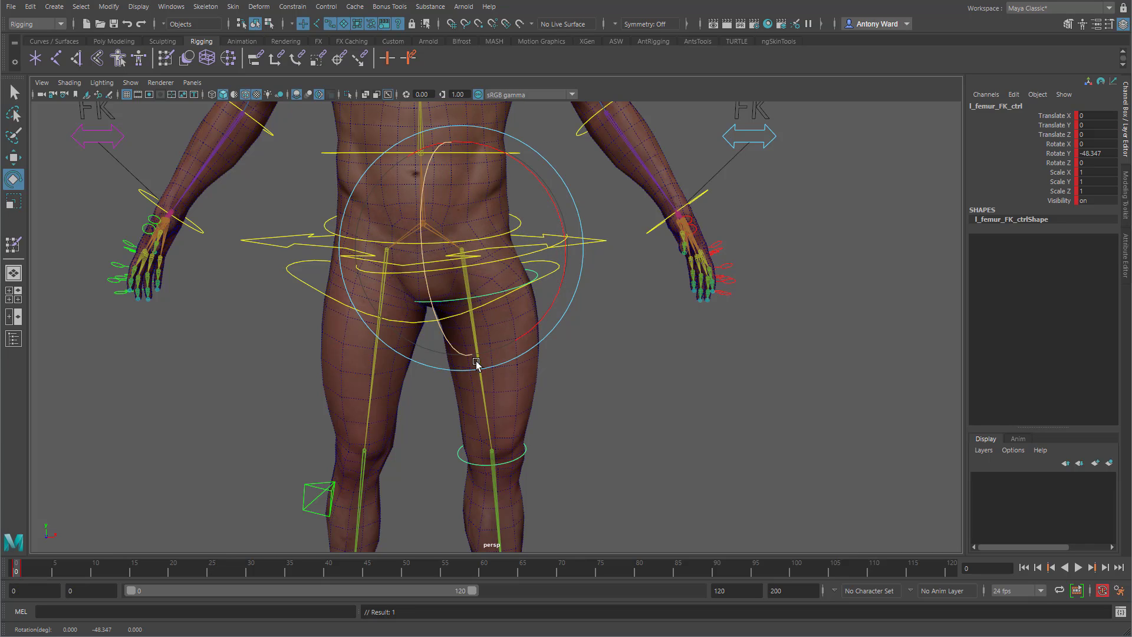
key(ctrl+z)
key(ctrl+z)
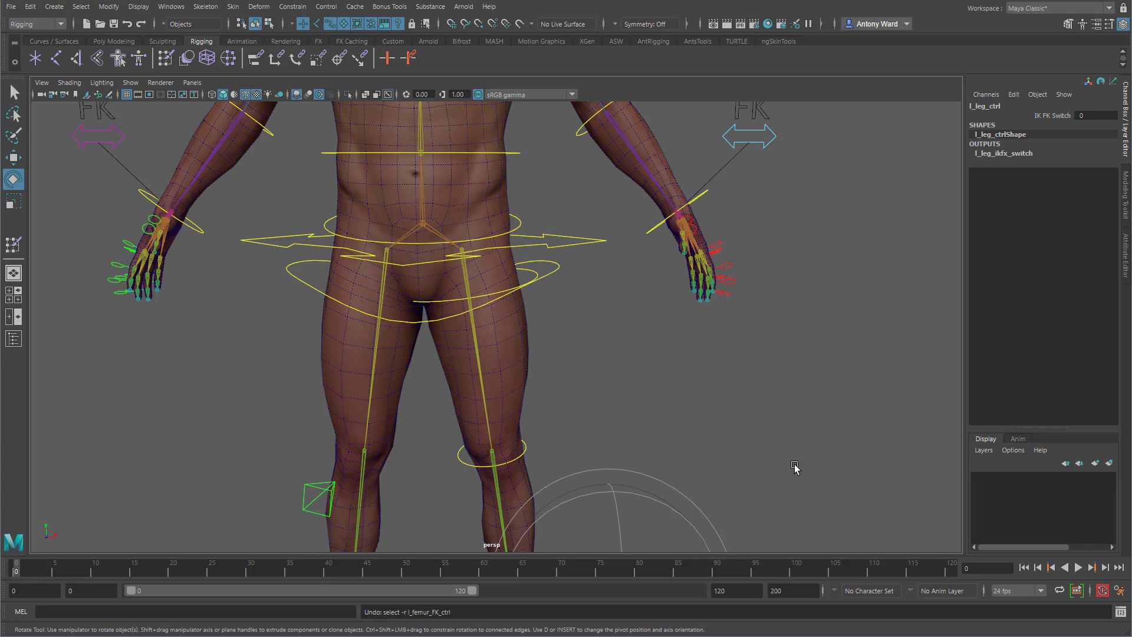
- Set the IK FK Switch of l_leg_ctrl back to 1
alt+drag(793, 468, 722, 464)
alt+right_drag(722, 464, 560, 451)
click(1055, 116)
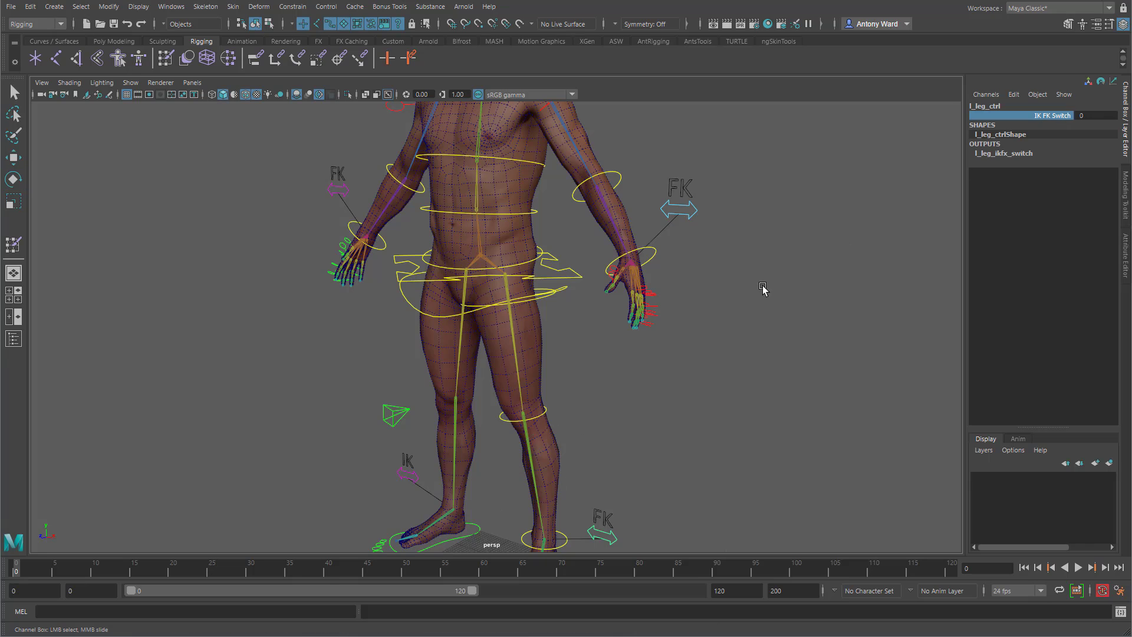
alt+drag(549, 449, 578, 367)
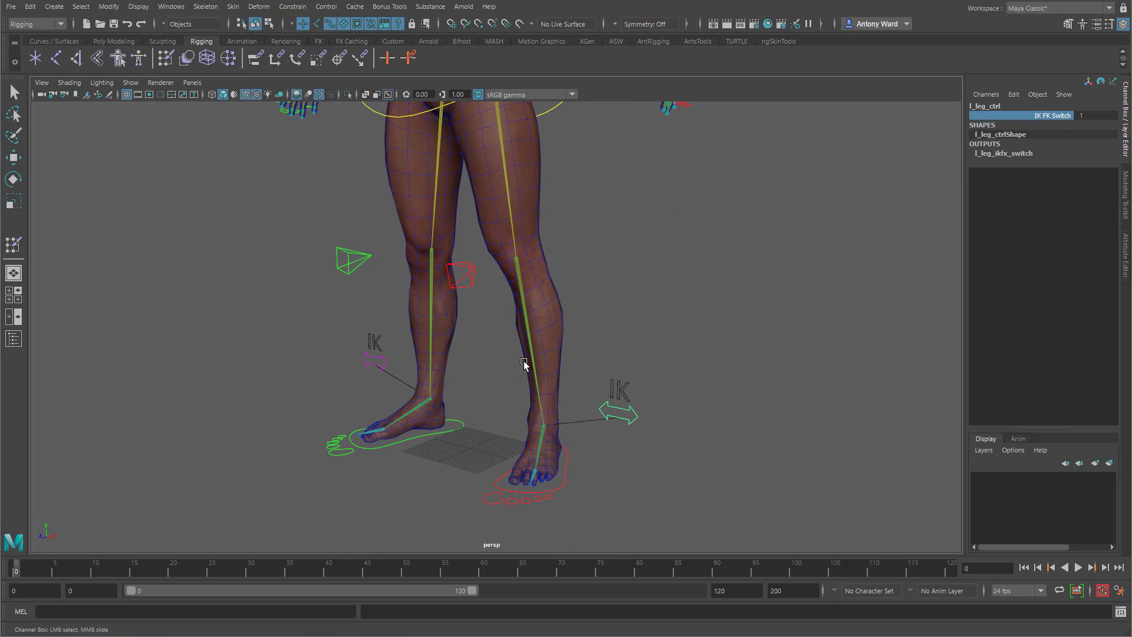
- Turn off X-Ray Joints and hide joints in the perspective view
alt+middle_drag(590, 296, 563, 440)
alt+right_drag(563, 439, 447, 440)
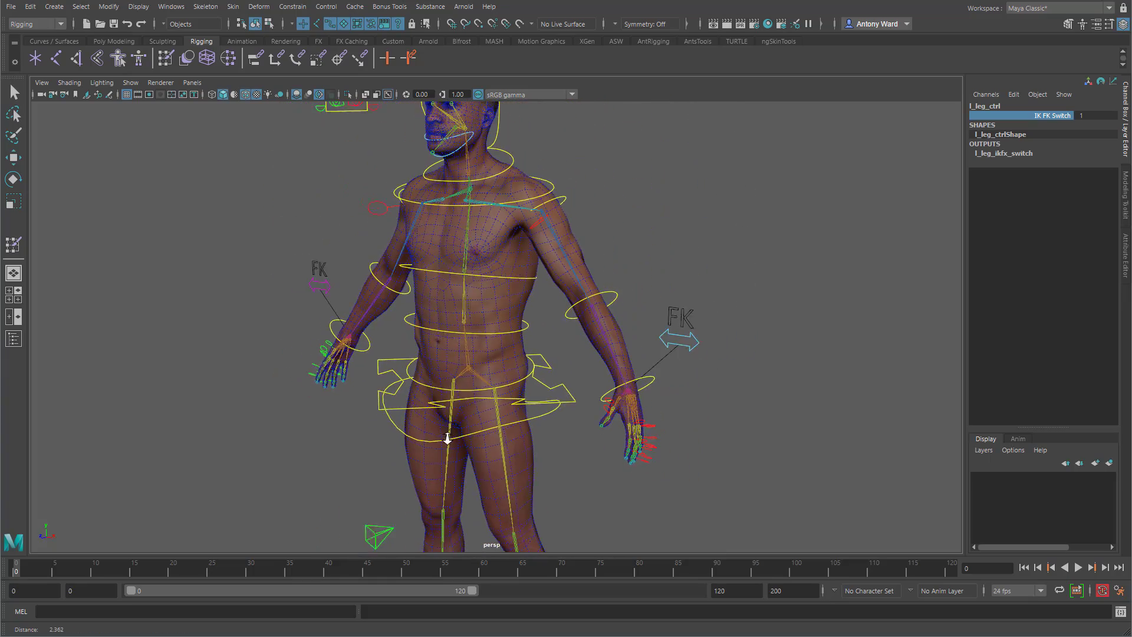
alt+drag(447, 440, 466, 383)
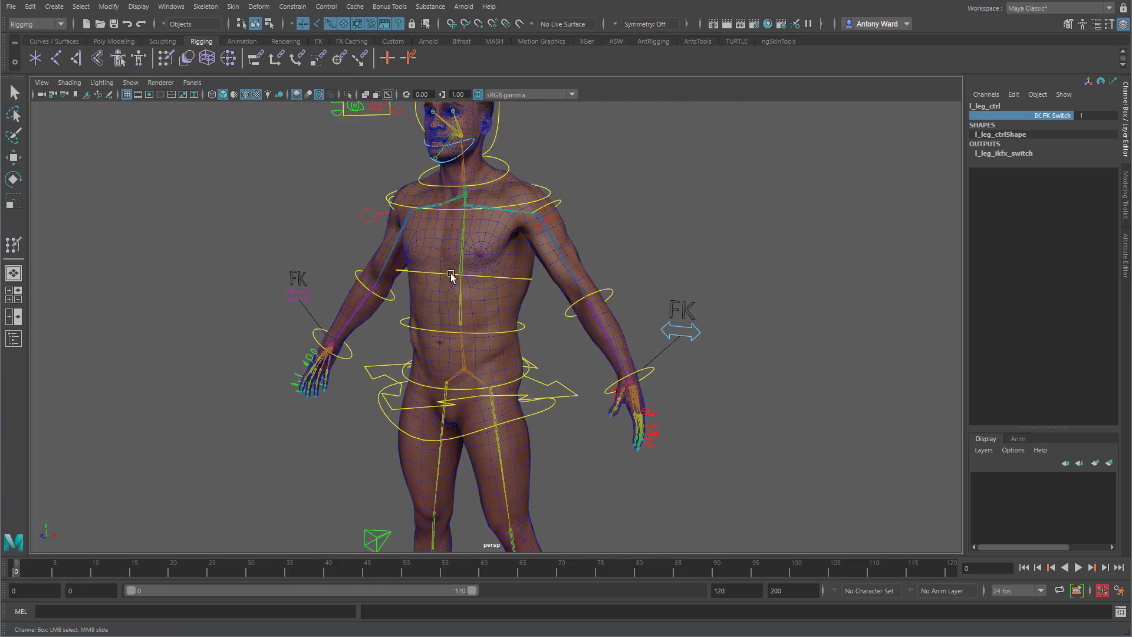
alt+middle_drag(554, 255, 555, 406)
alt+right_drag(555, 405, 607, 413)
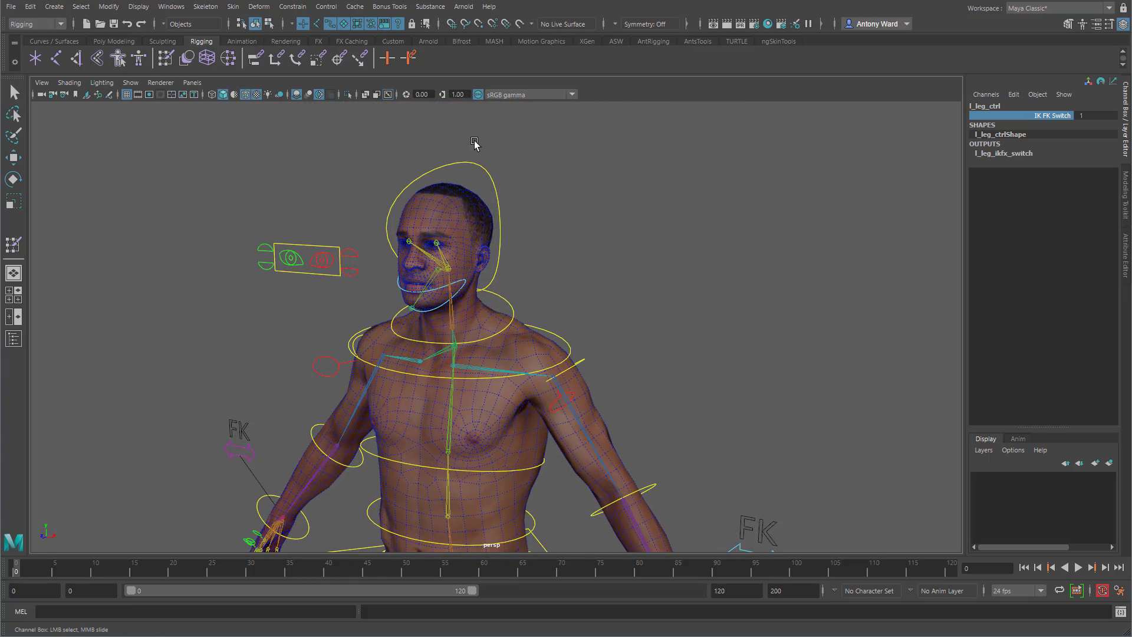
click(70, 83)
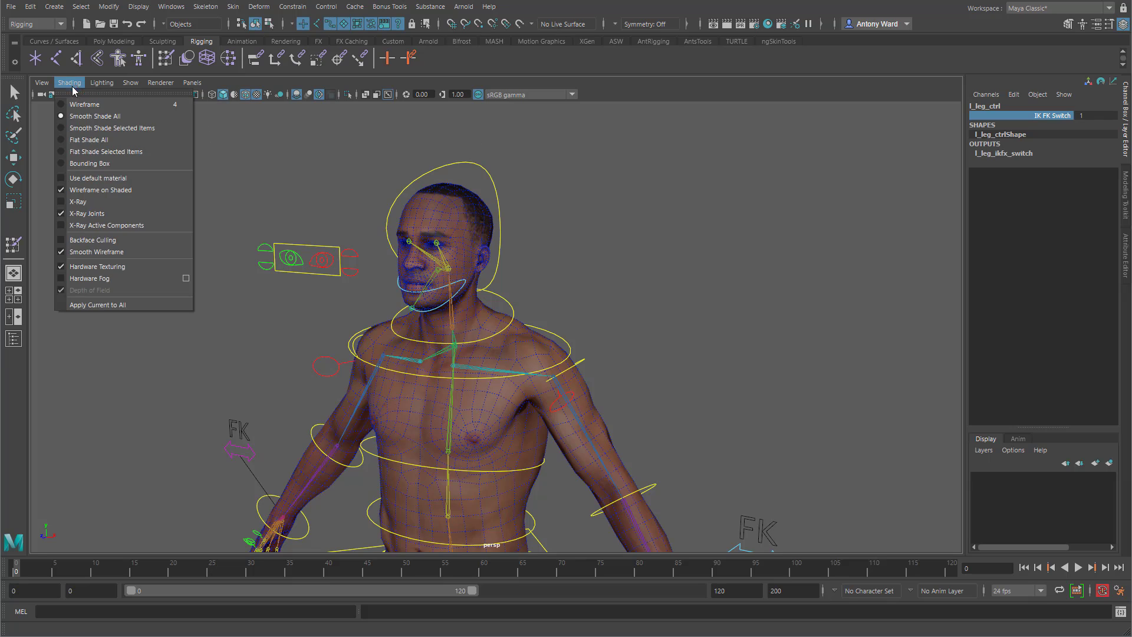
click(86, 213)
click(130, 83)
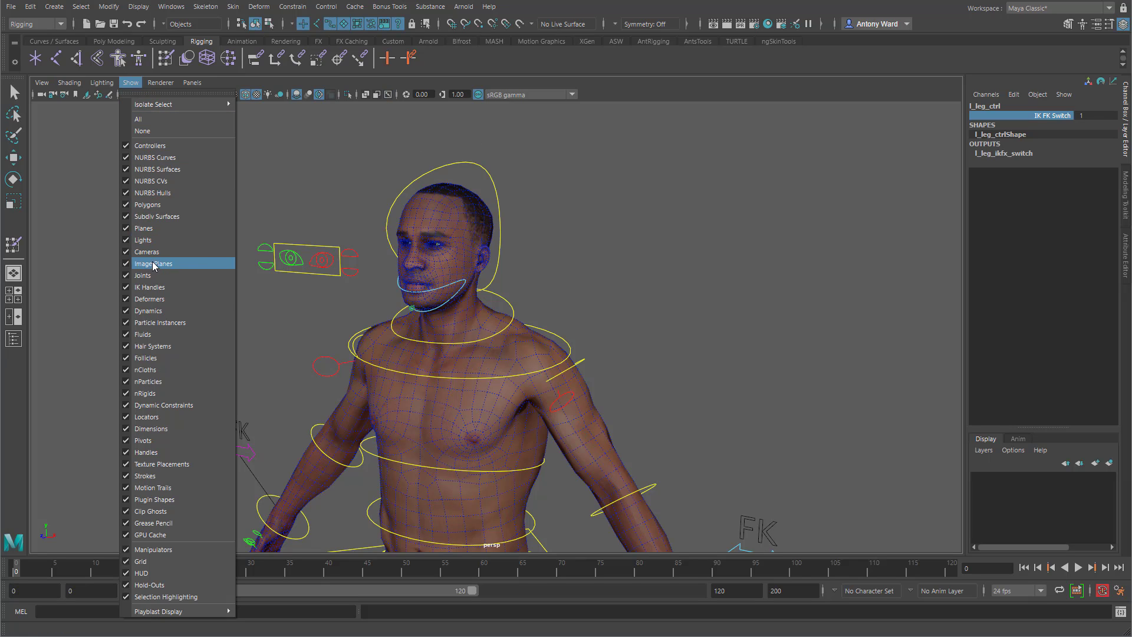
click(143, 275)
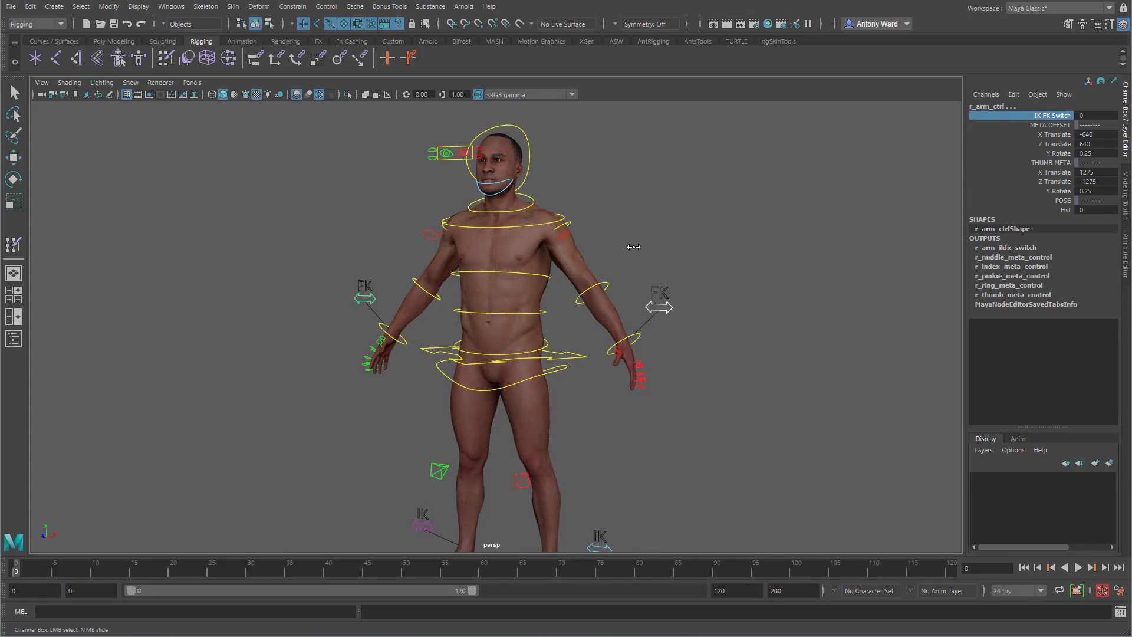
- With both arms in IK, test raising the left hand by moving l_arm_IK_ctrl upward and outward, undoing each move
click(643, 345)
key(e)
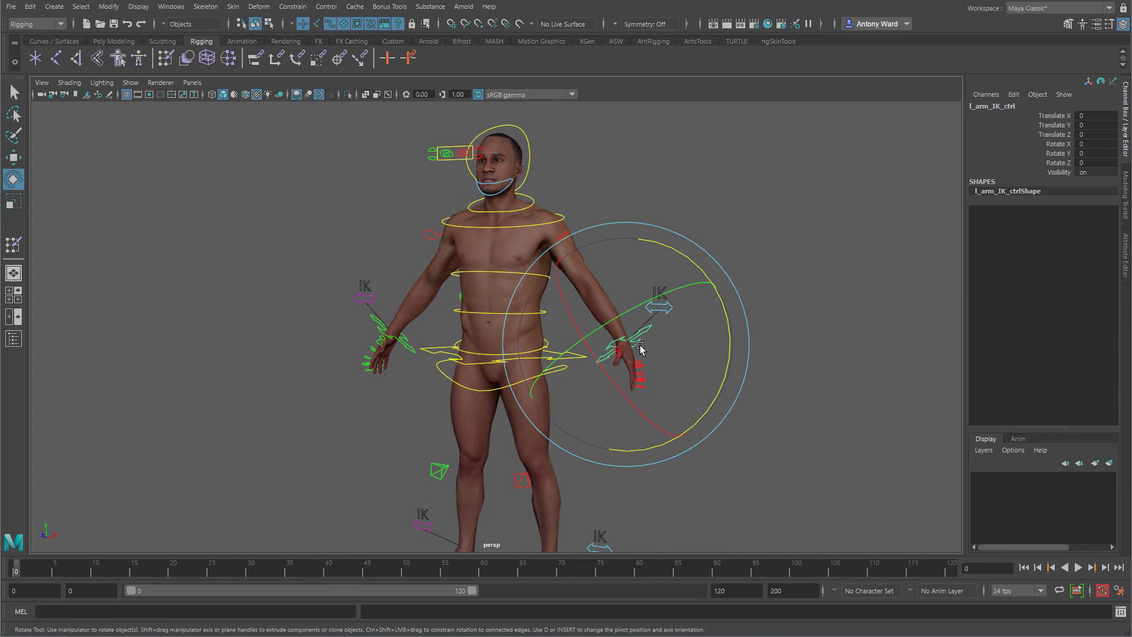
key(w)
drag(646, 350, 651, 285)
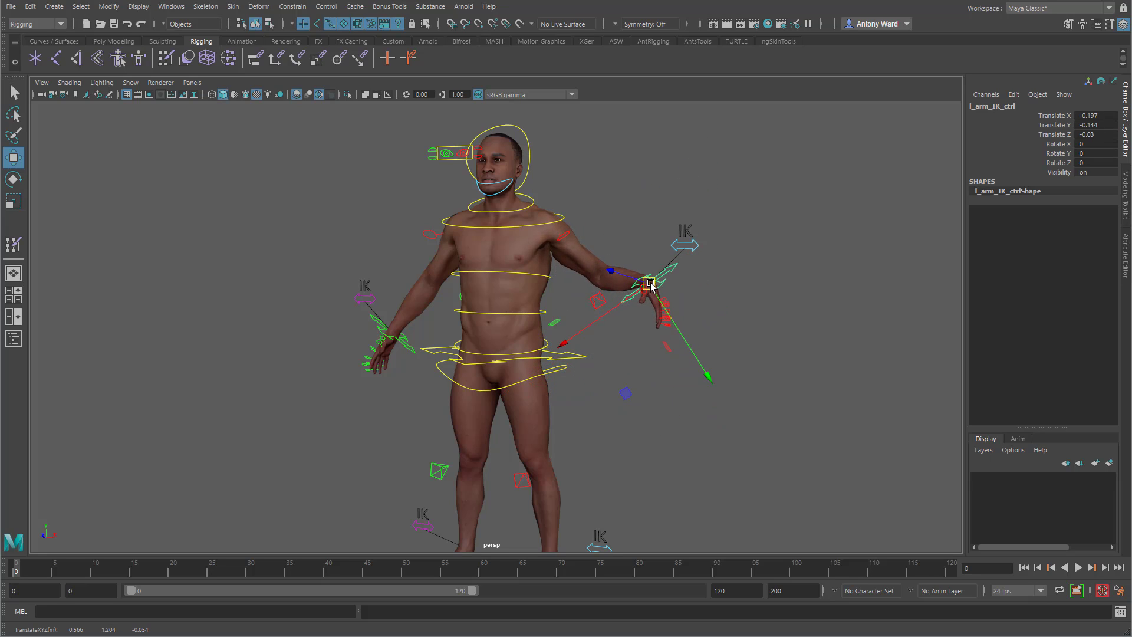
alt+middle_drag(536, 312, 505, 350)
alt+right_drag(506, 349, 723, 347)
key(ctrl+z)
drag(636, 407, 705, 228)
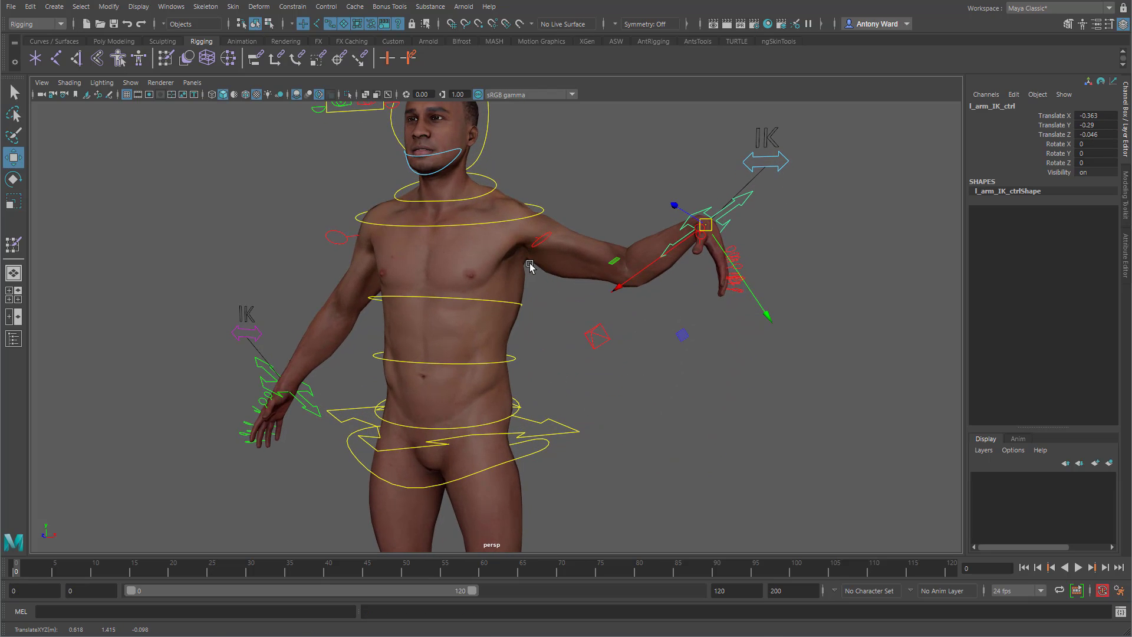
alt+drag(582, 424, 613, 430)
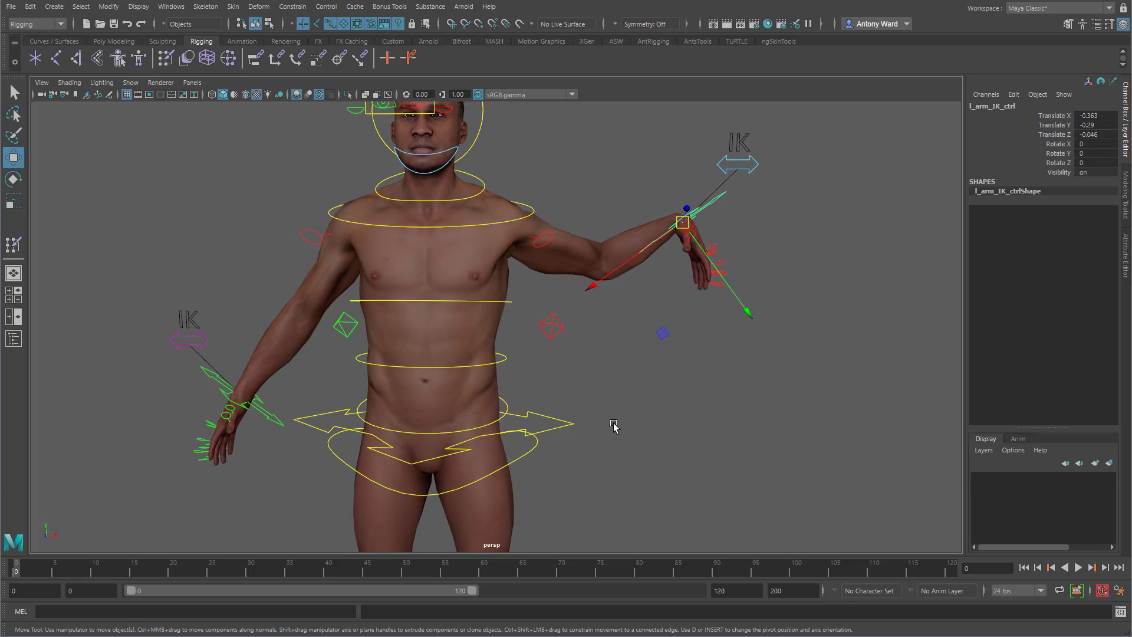
key(ctrl+z)
- Move r_arm_IK_ctrl upward and outward to test the right arm in IK
click(267, 413)
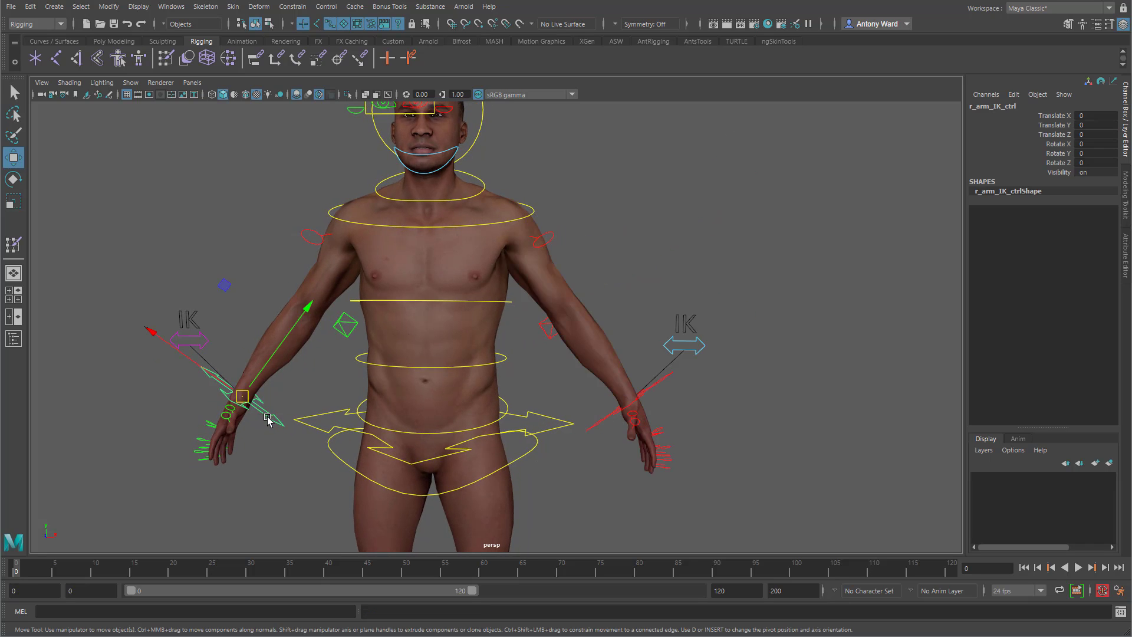
drag(242, 401, 202, 252)
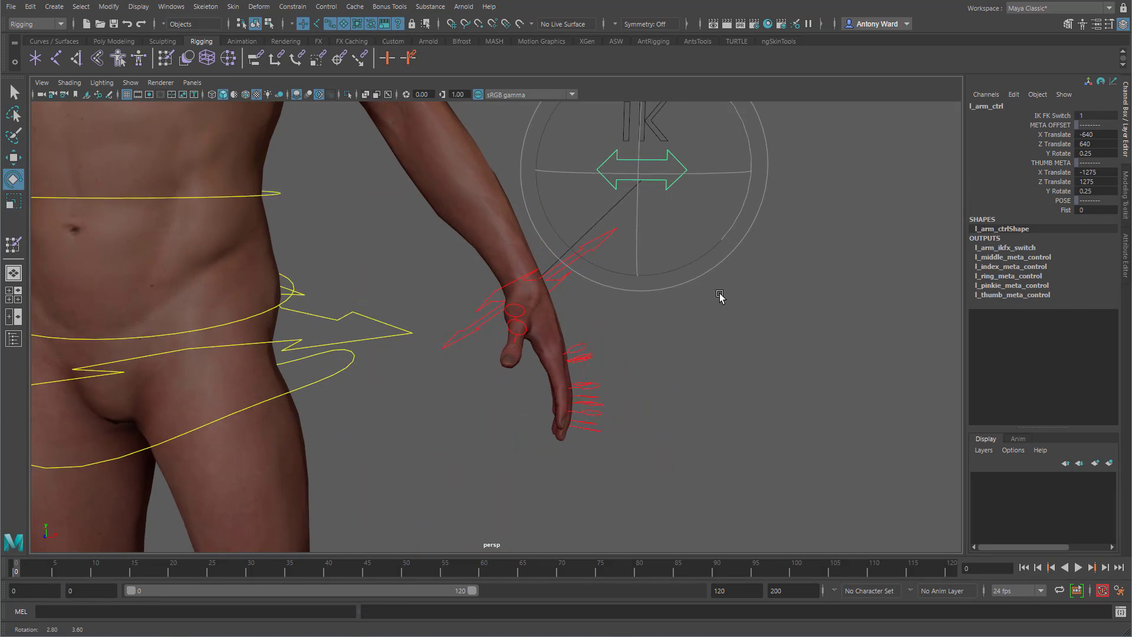
- Set the Fist pose attribute of l_arm_ctrl to 1 to test closing the left hand
alt+drag(719, 297, 696, 300)
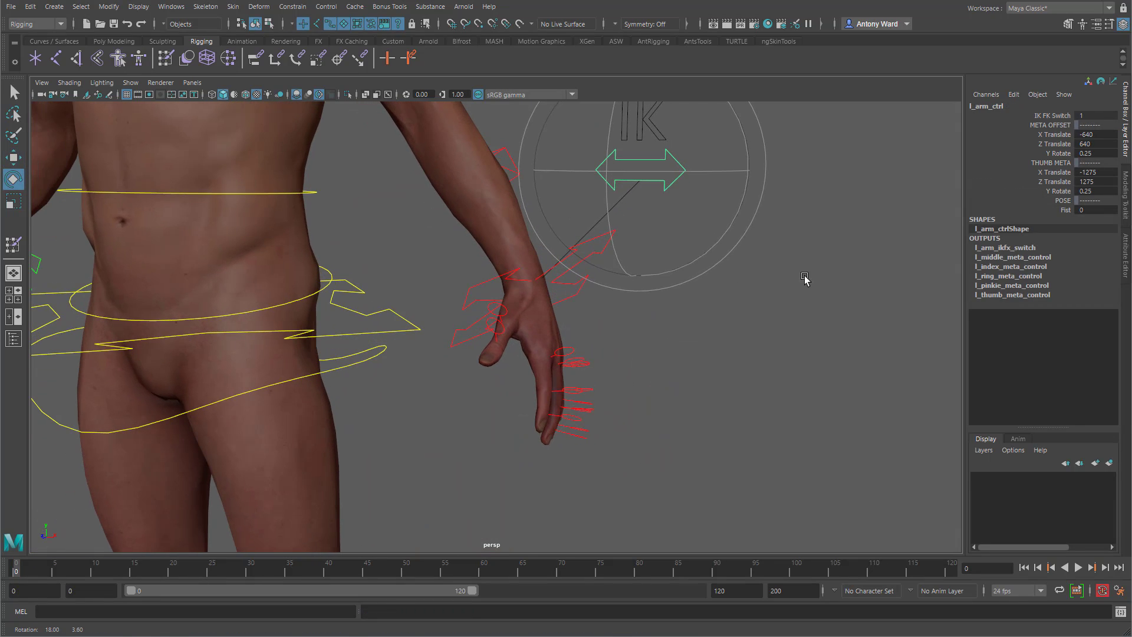
click(1061, 210)
middle_drag(694, 319, 701, 313)
alt+drag(613, 413, 621, 384)
middle_drag(621, 384, 635, 380)
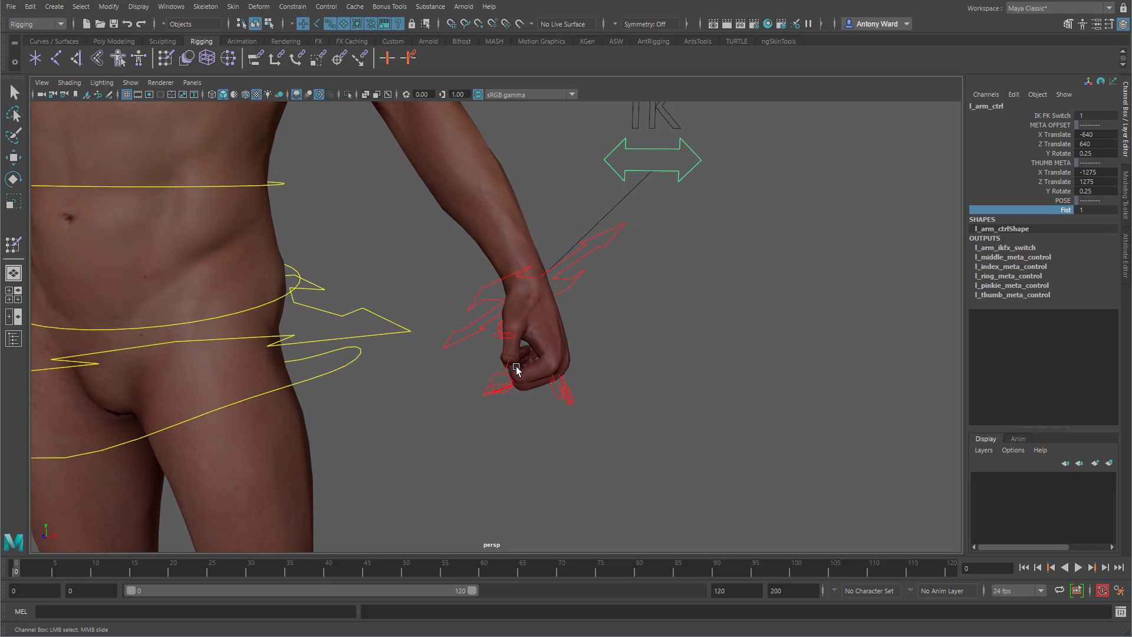
- Select the parent pose groups of the left index, middle, ring and pinkie 01 controls and examine their rotation curves in the Graph Editor
alt+drag(503, 379, 531, 410)
key(e)
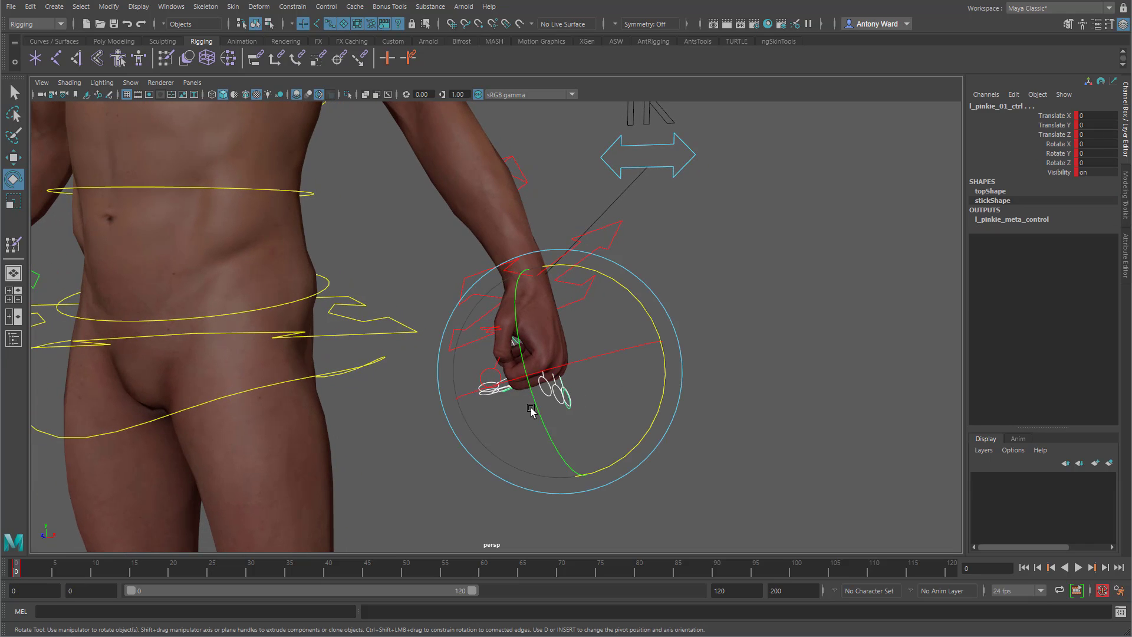
key(Up)
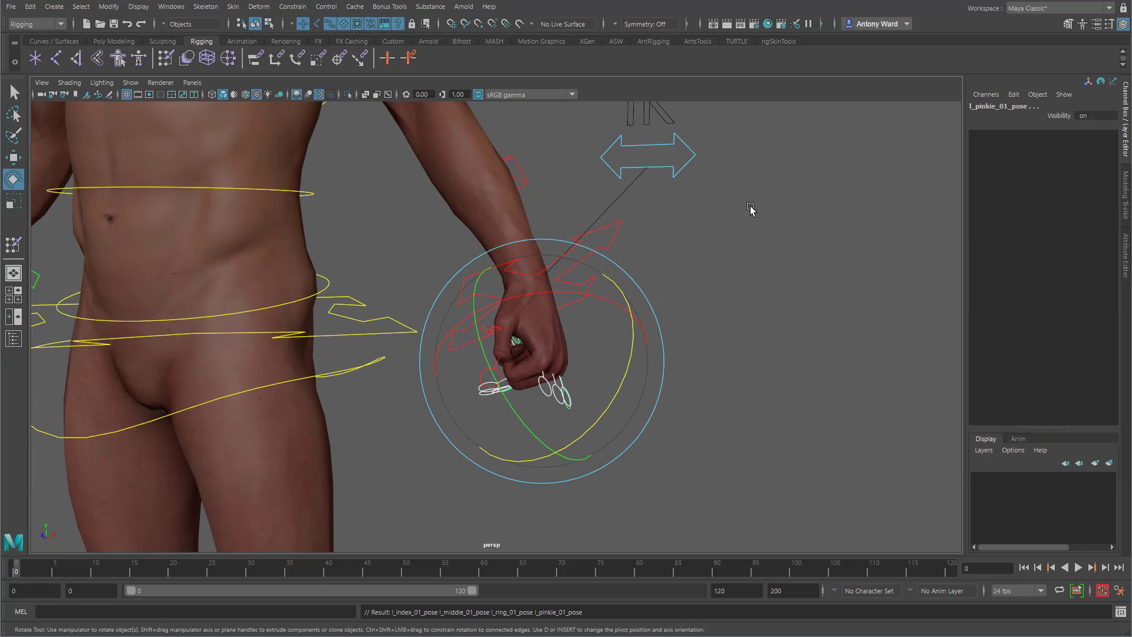
click(171, 6)
mouse_move(206, 72)
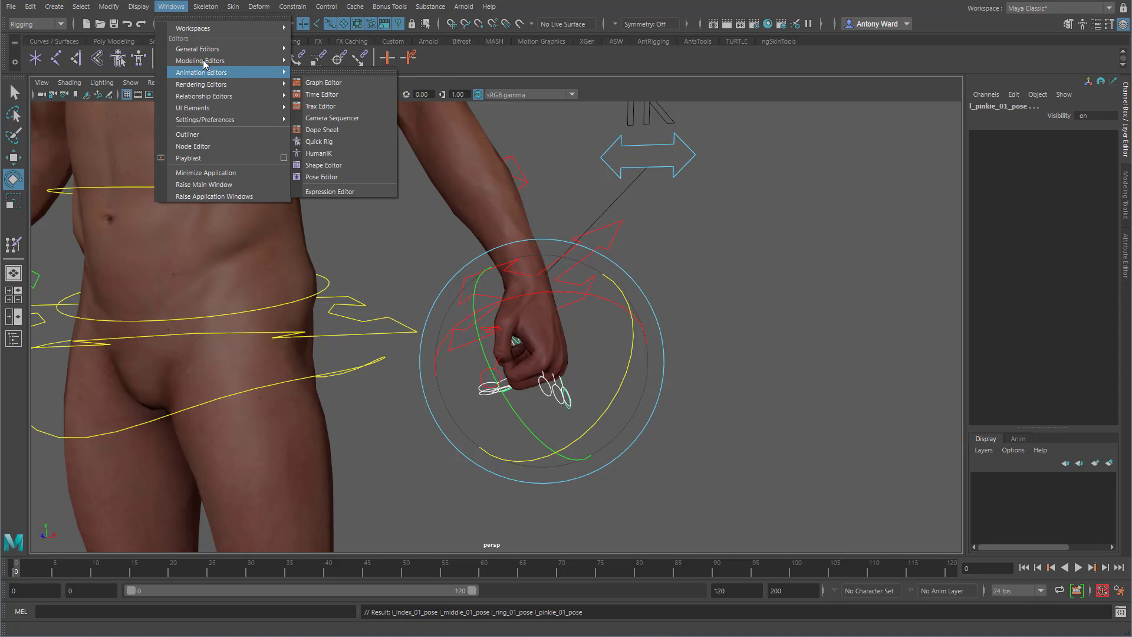
click(321, 75)
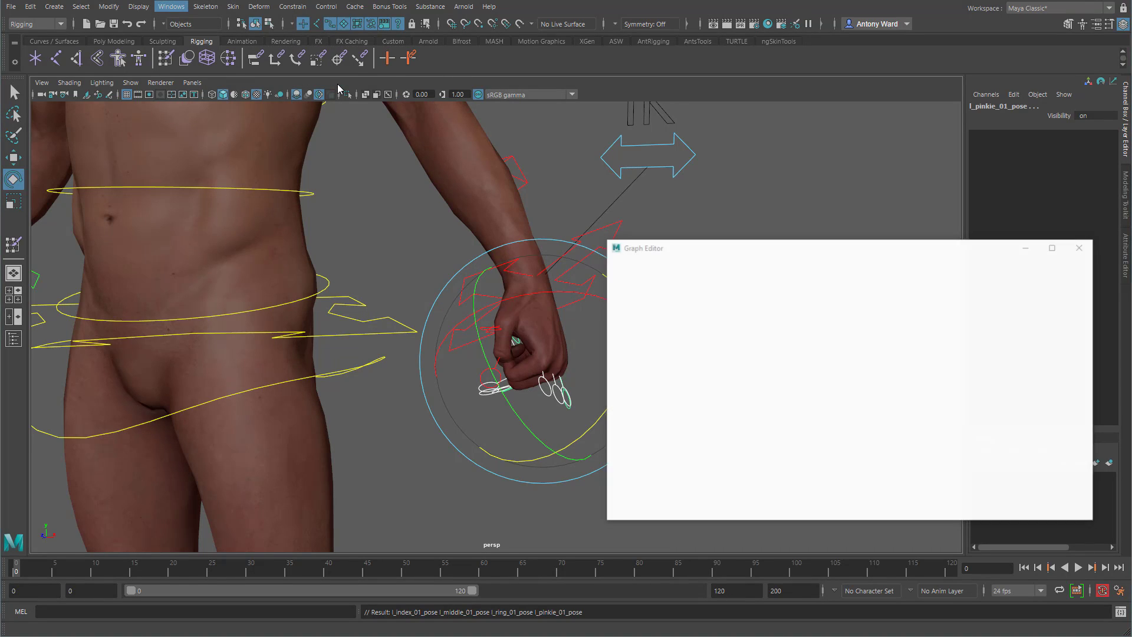
alt+middle_drag(520, 343, 432, 332)
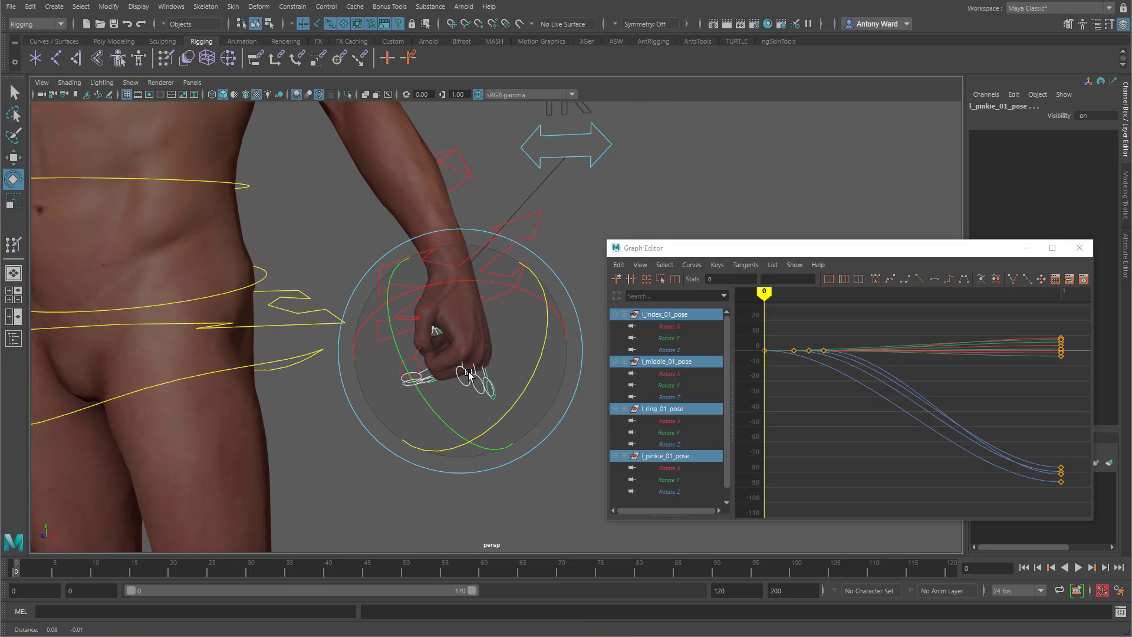
alt+right_drag(431, 332, 420, 345)
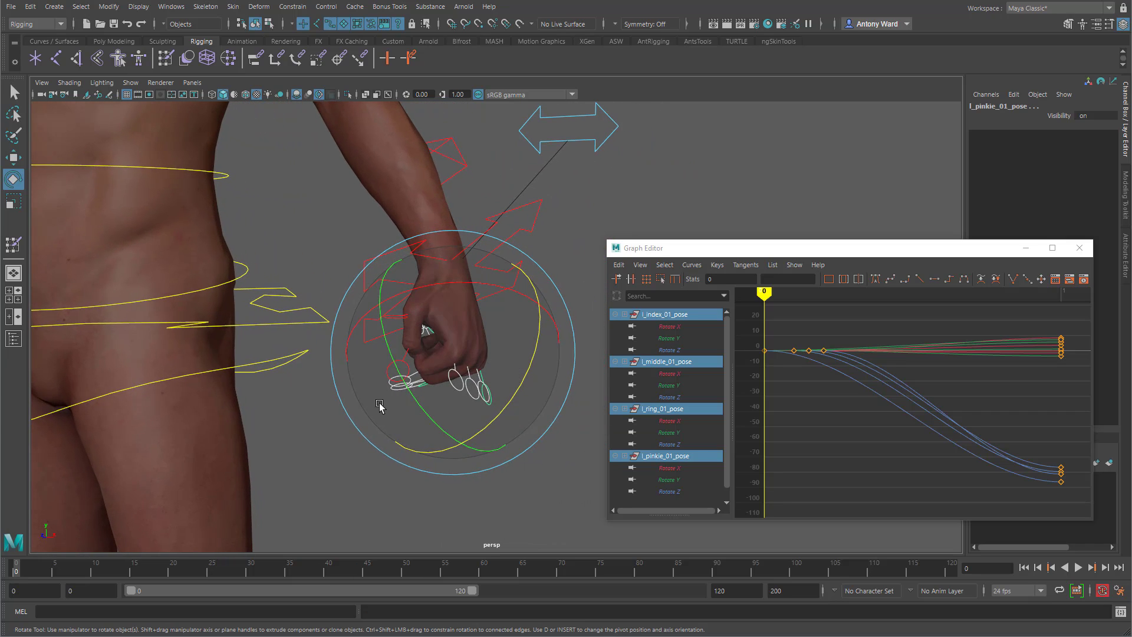
alt+drag(379, 406, 437, 394)
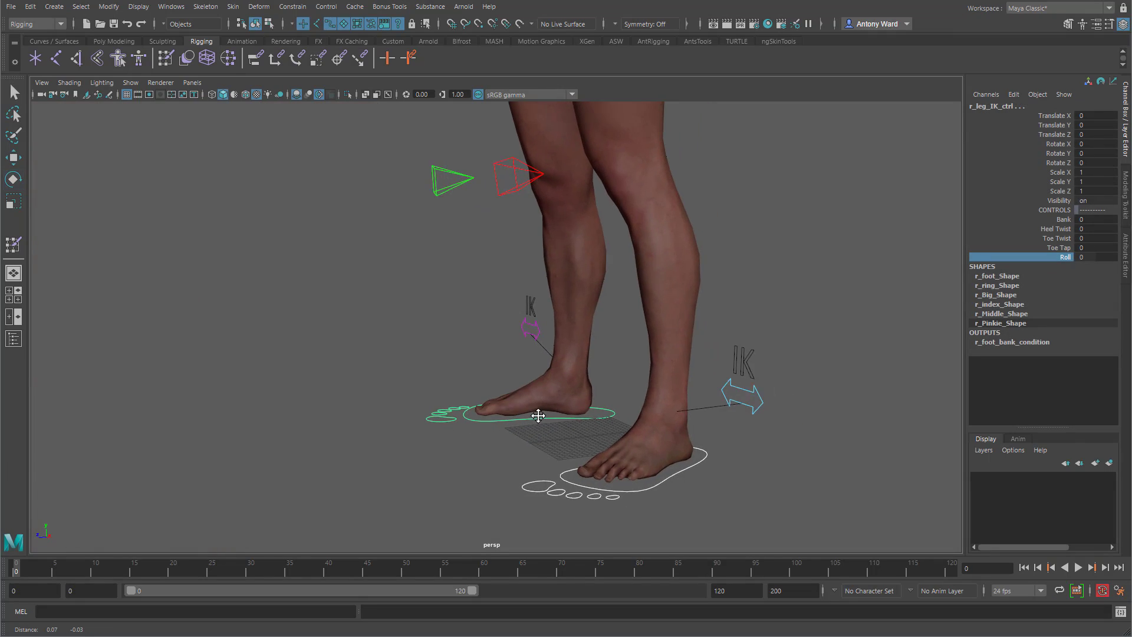
- Test the Roll attribute on both leg IK controls up to 10, undoing the changes
middle_drag(538, 409, 622, 413)
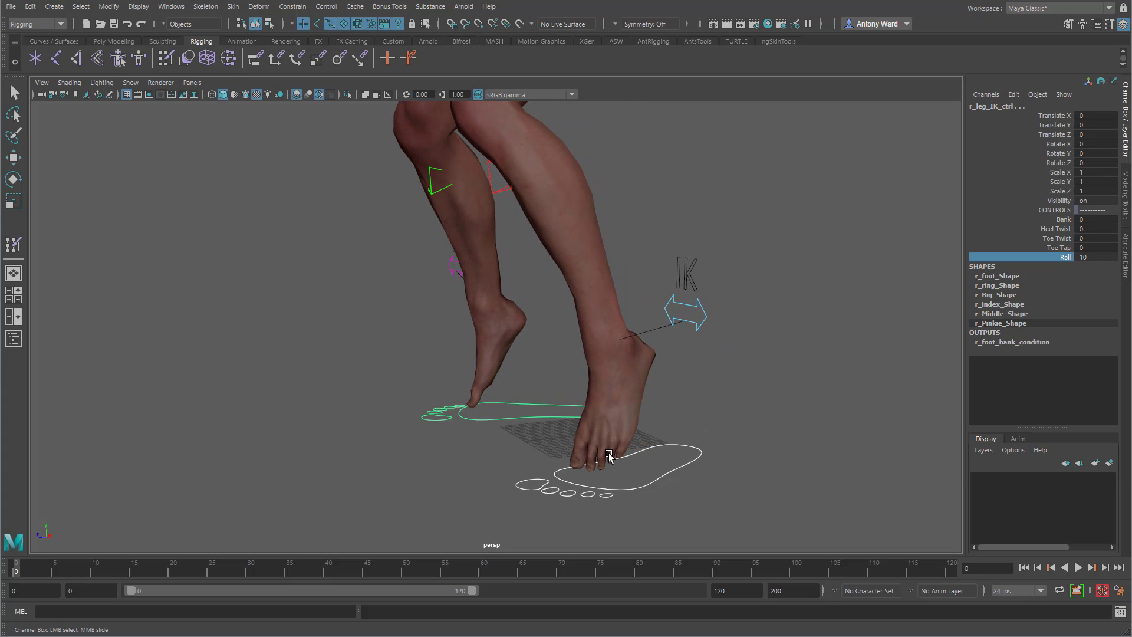
middle_drag(544, 454, 672, 432)
key(ctrl+z)
key(ctrl+z)
key(ctrl+z)
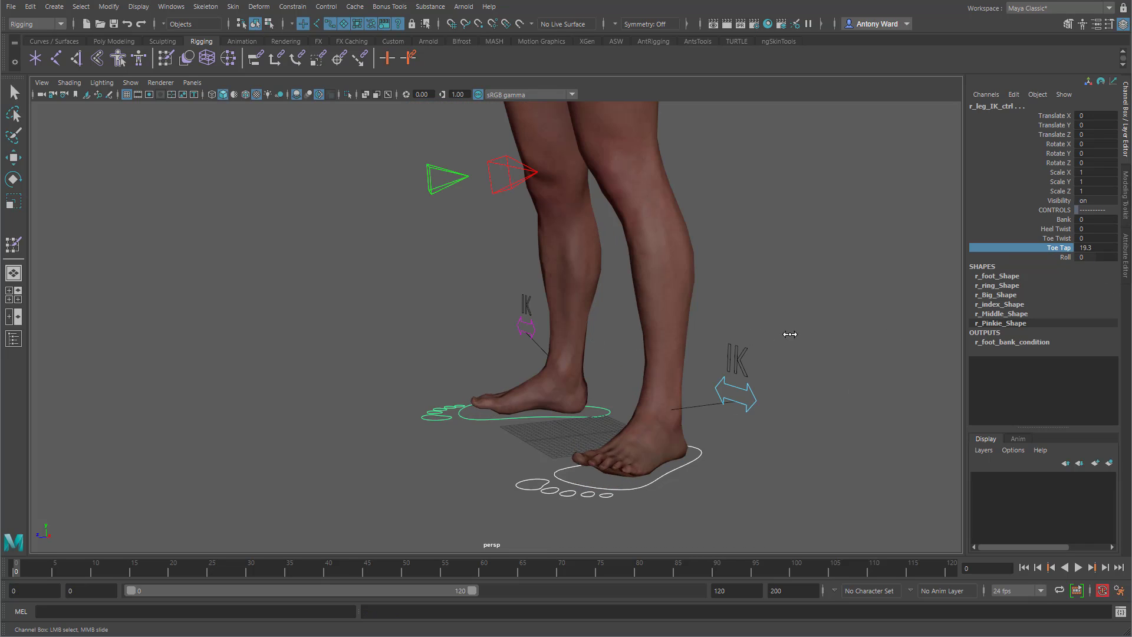
- Test the Toe Twist attribute on both leg IK controls in both directions
click(1062, 238)
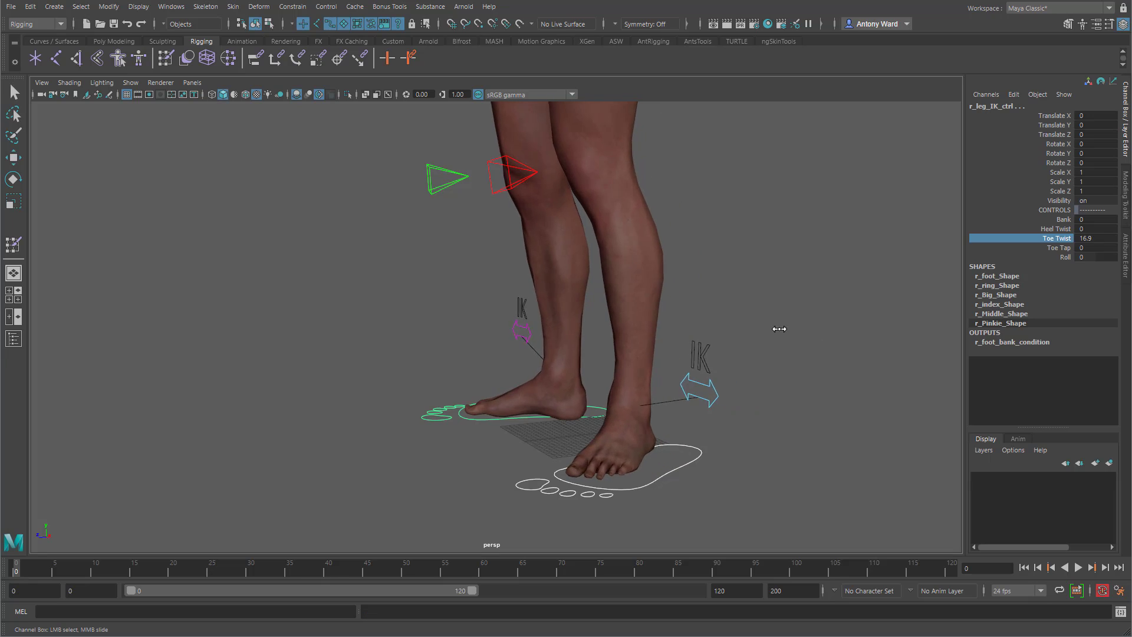
middle_drag(805, 324, 688, 328)
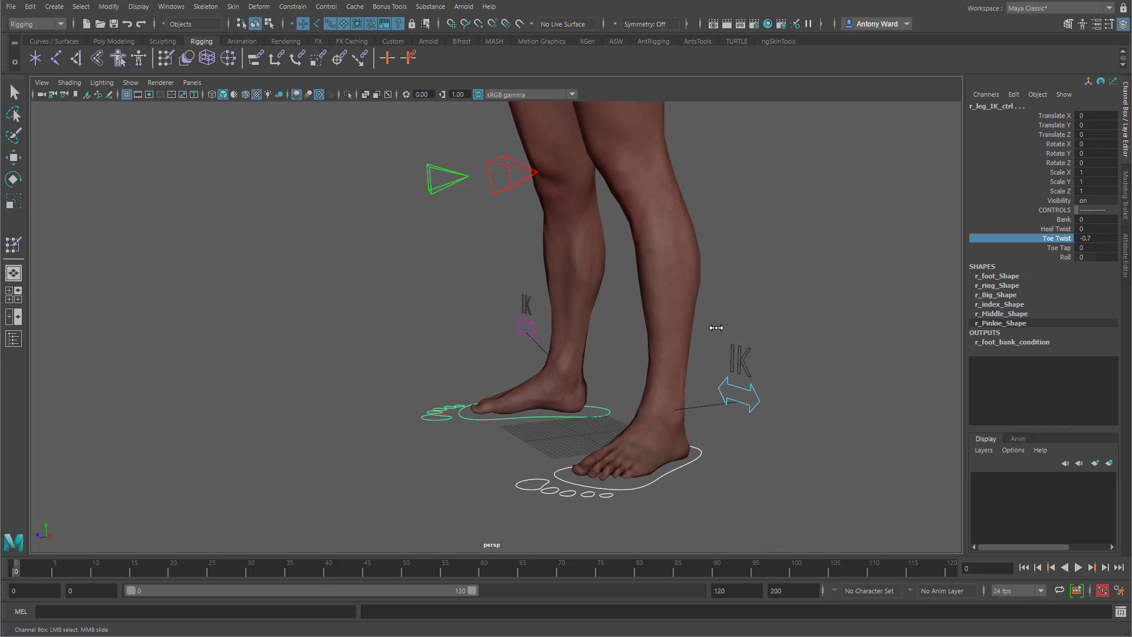
click(1053, 229)
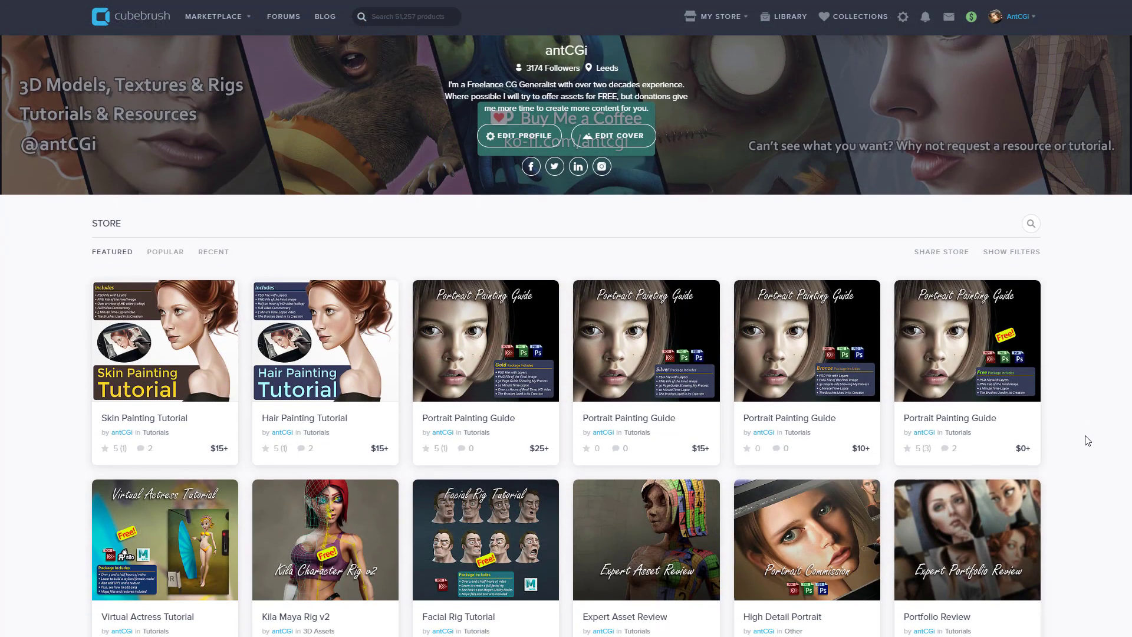
- Look through the antCGi store on Cubebrush and the product details of Rigging In Maya Assets
scroll(1086, 433, down, 5)
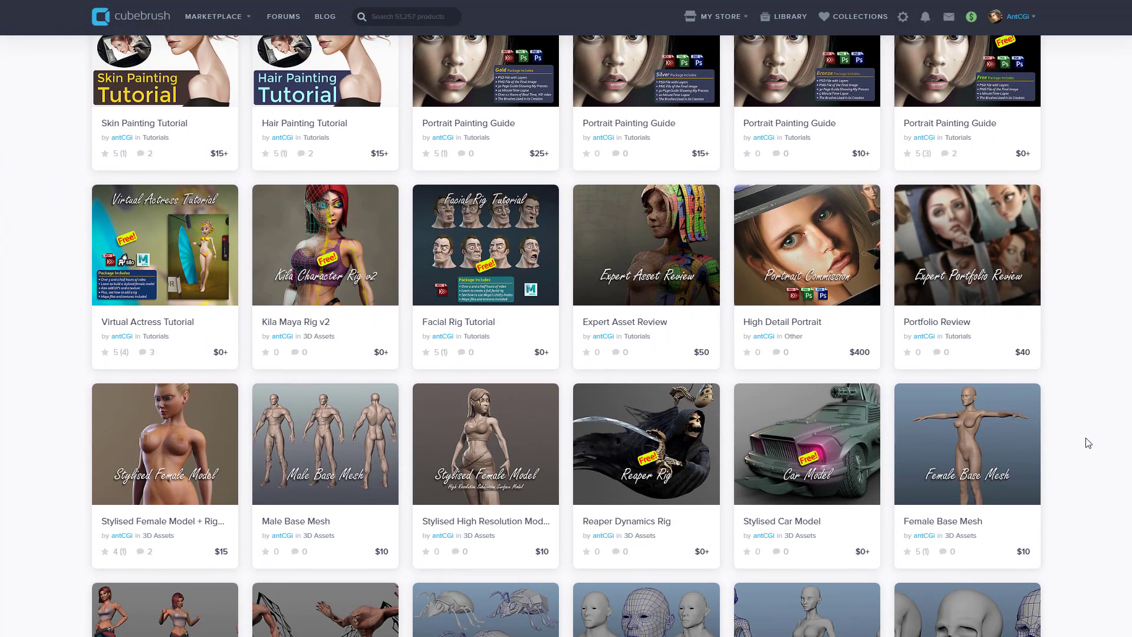
scroll(1088, 443, down, 1)
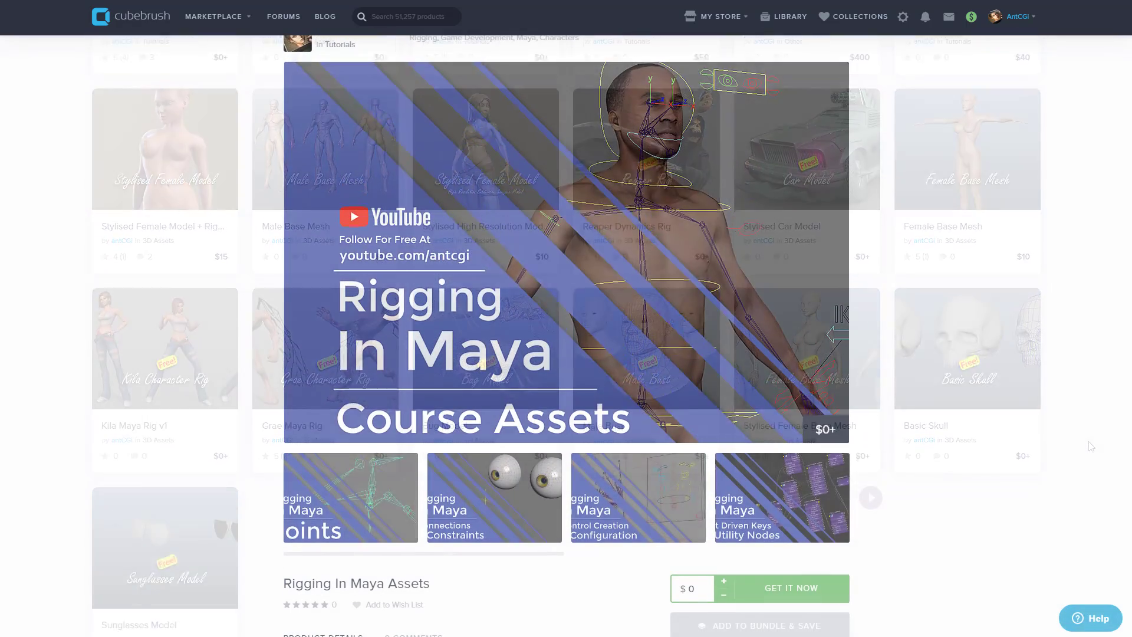
scroll(566, 354, down, 3)
scroll(566, 336, down, 2)
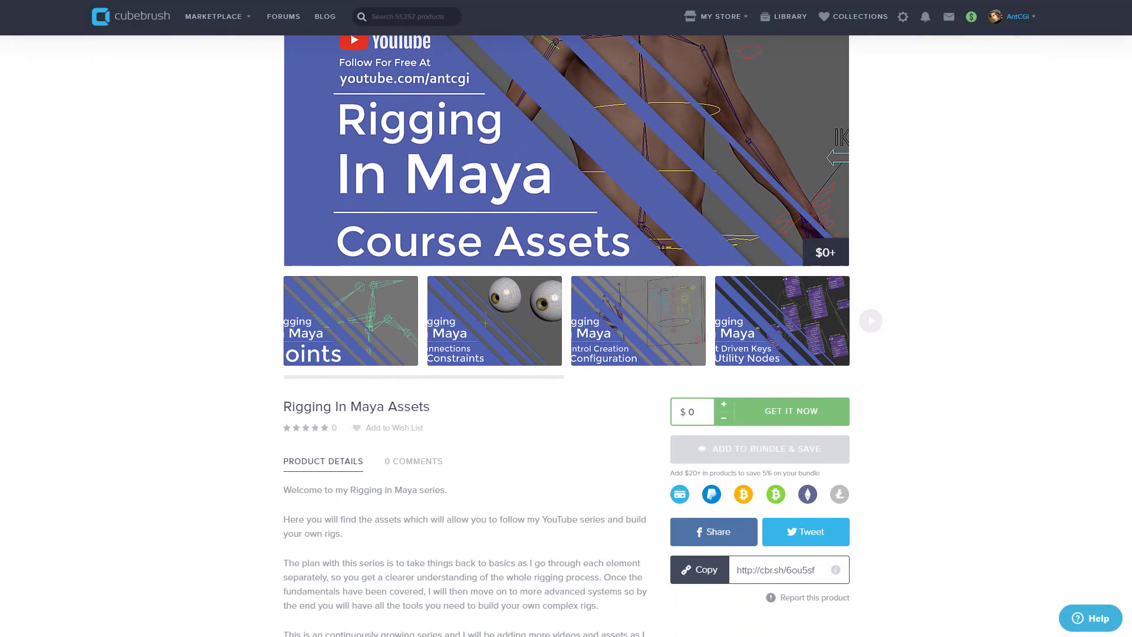
scroll(566, 336, down, 4)
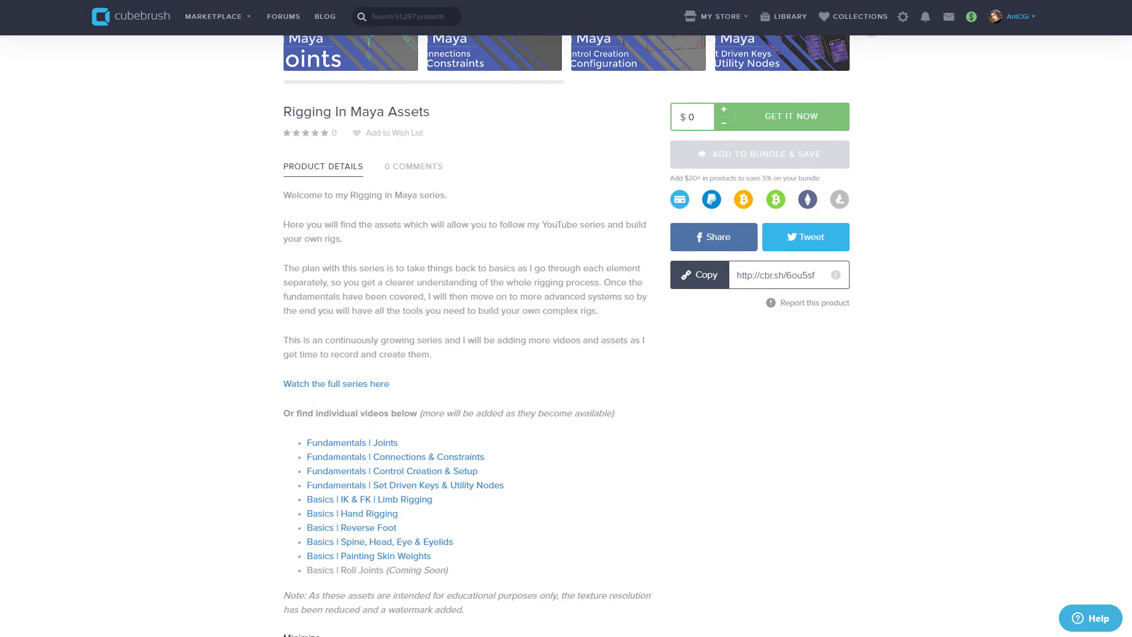
scroll(566, 336, down, 2)
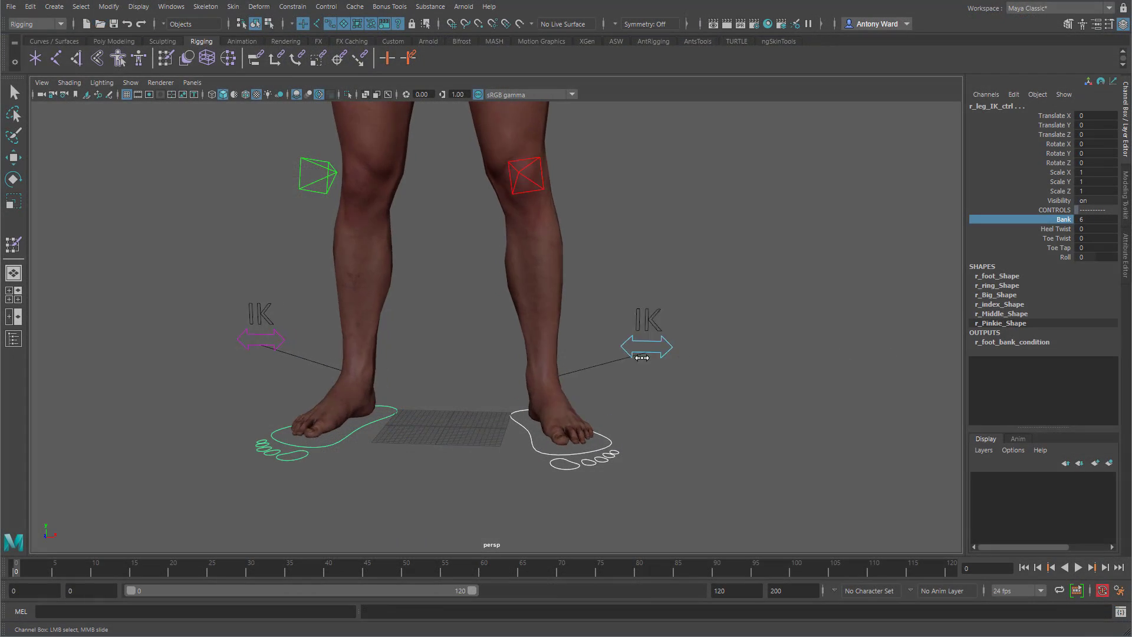
- In Maya, test the Bank attribute on both leg IK controls down to about -17, undo it and deselect the controls
middle_drag(825, 356, 647, 360)
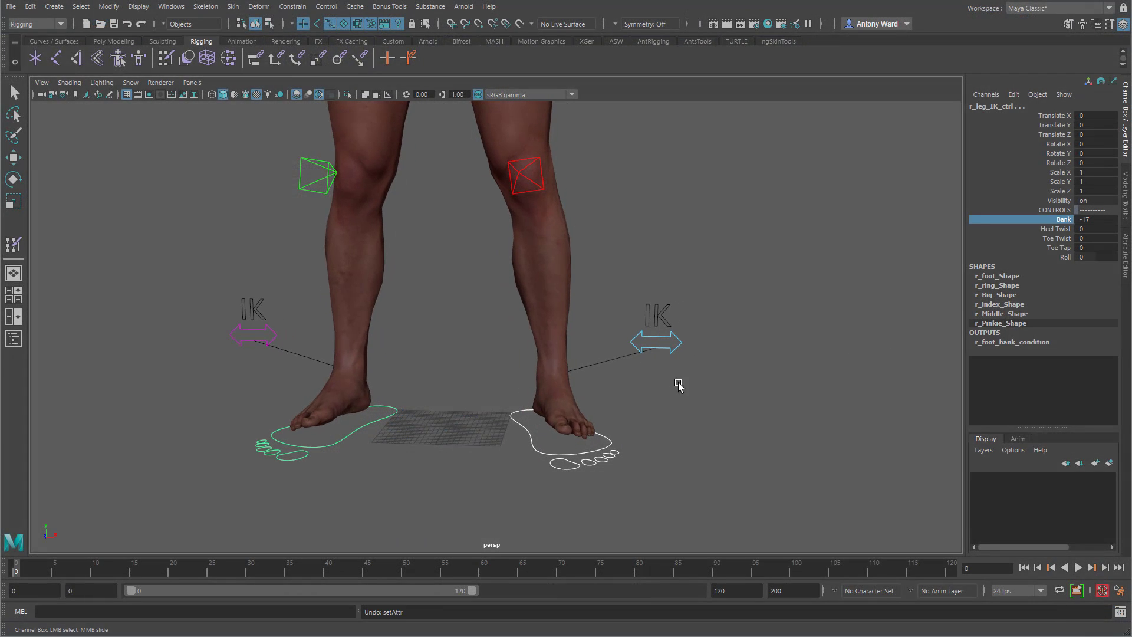
key(ctrl+z)
alt+drag(741, 407, 705, 407)
alt+right_drag(705, 407, 593, 303)
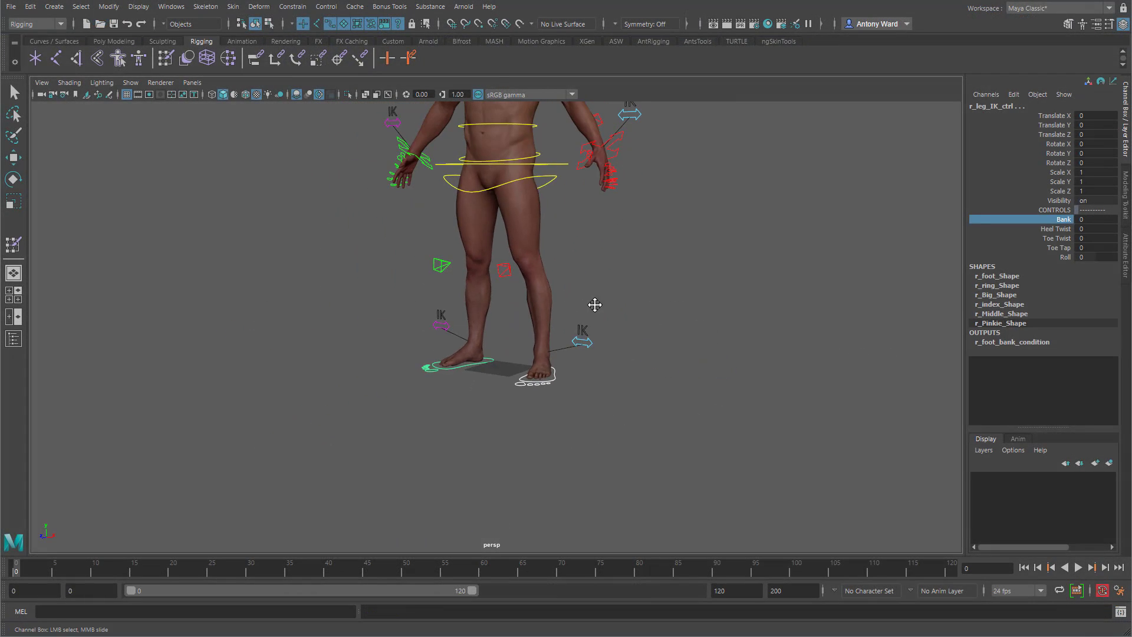
alt+middle_drag(594, 303, 567, 454)
alt+right_drag(567, 454, 546, 462)
alt+drag(545, 462, 563, 447)
key(e)
click(667, 380)
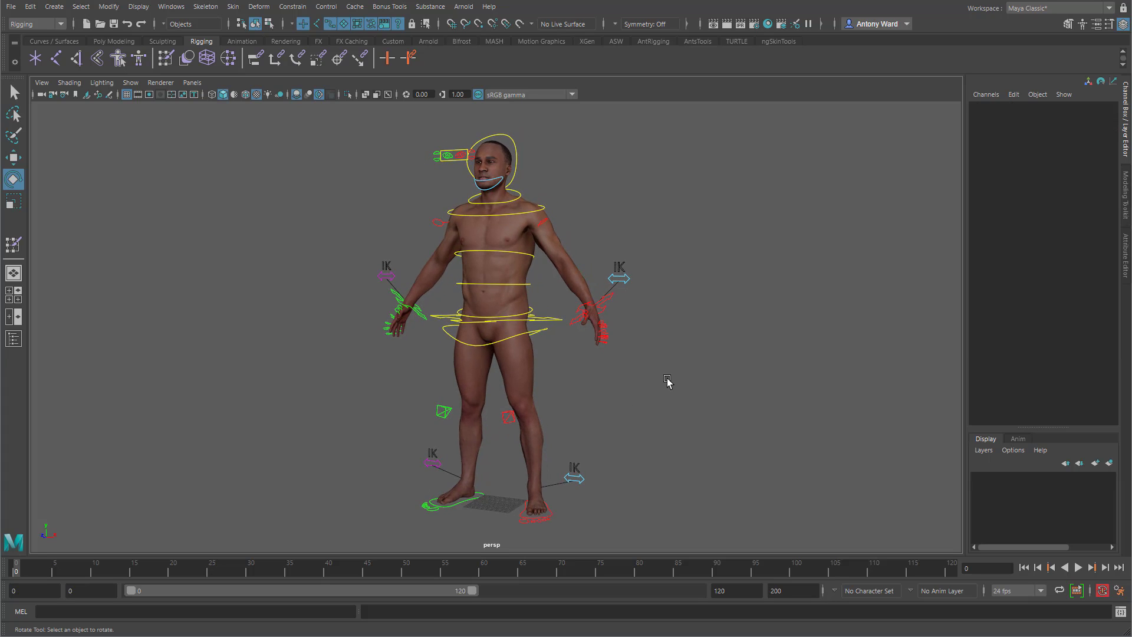